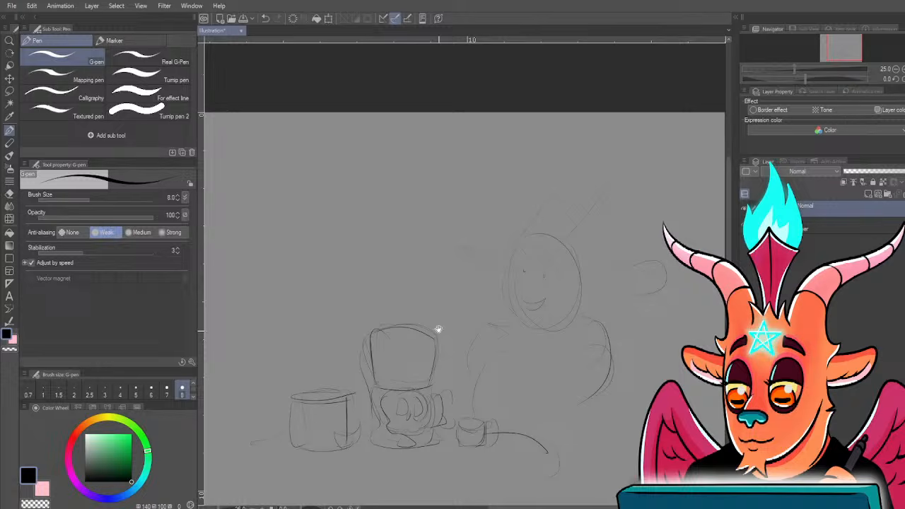
- Set the brush size to 10 and ink the outline of the coffee machine's upper container over the sketch
scroll(438, 329, "up", 1)
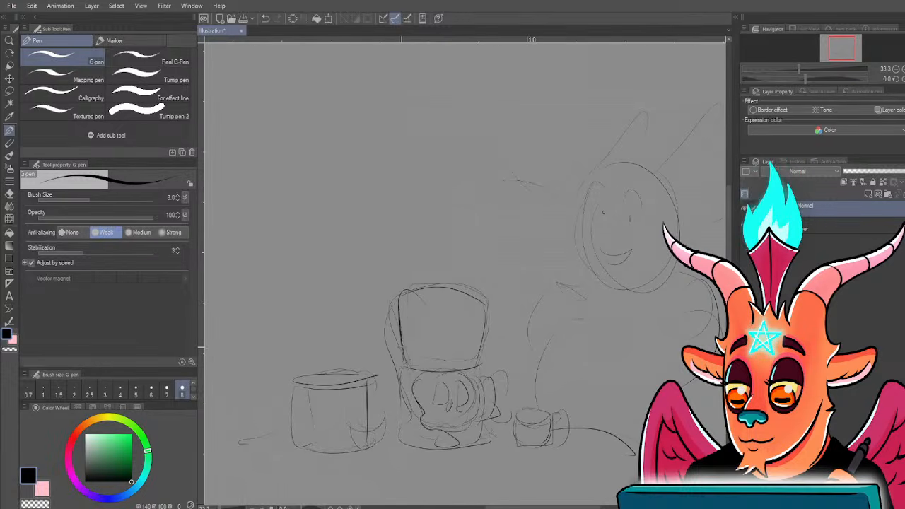
scroll(402, 347, "up", 1)
mouse_move(408, 374)
left_mouse_down()
mouse_move(307, 360)
mouse_move(391, 321)
mouse_move(507, 318)
left_mouse_up()
key("bracketright")
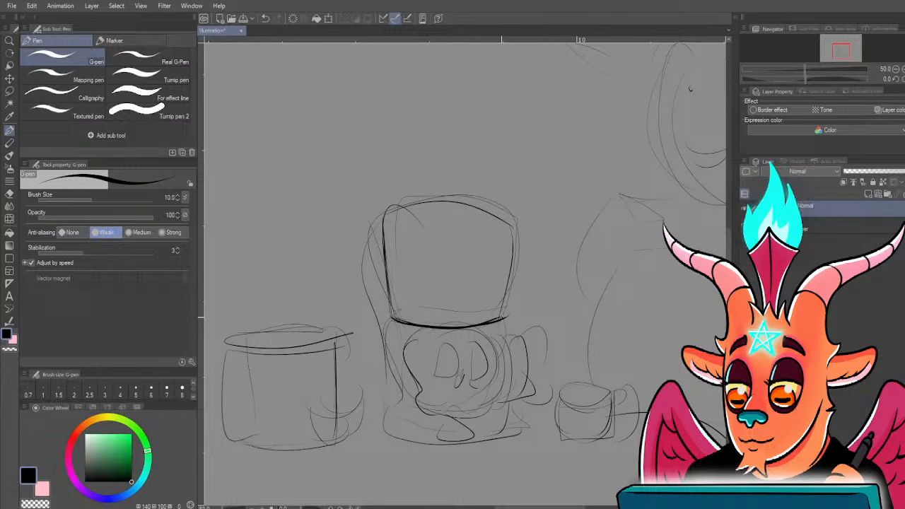
left_click_drag(392, 319, 387, 283)
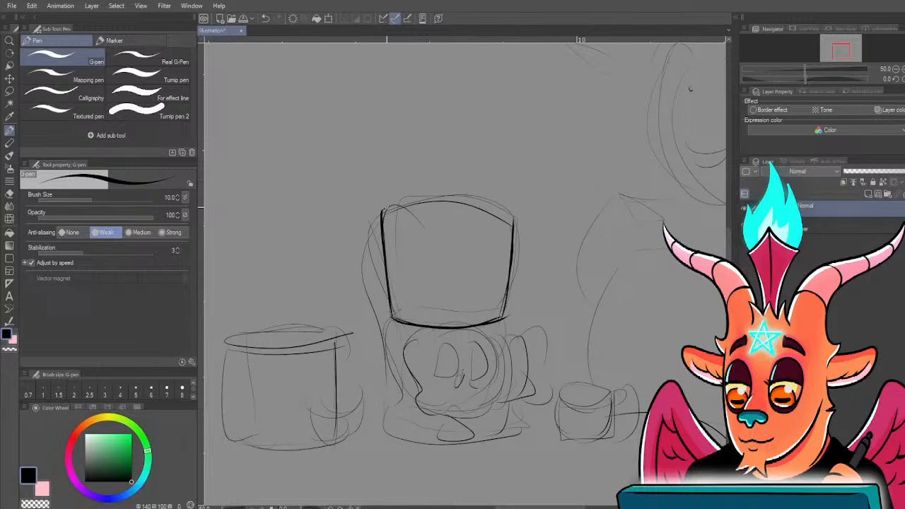
left_click_drag(386, 207, 409, 207)
- Ink the curved sides and lower edge of the skull pot beneath the upper container
scroll(419, 341, "up", 1)
left_click_drag(416, 348, 416, 299)
mouse_move(497, 272)
left_mouse_down()
mouse_move(521, 286)
mouse_move(529, 361)
left_mouse_up()
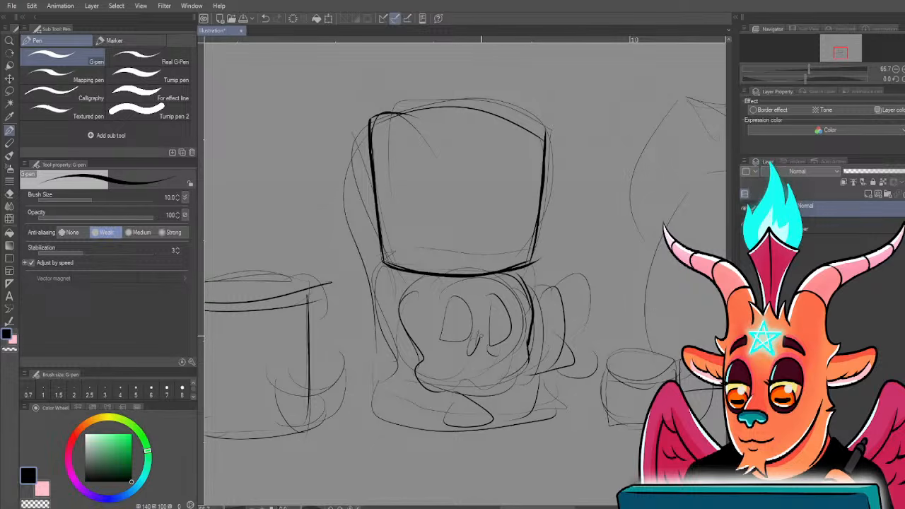
left_click_drag(407, 273, 414, 371)
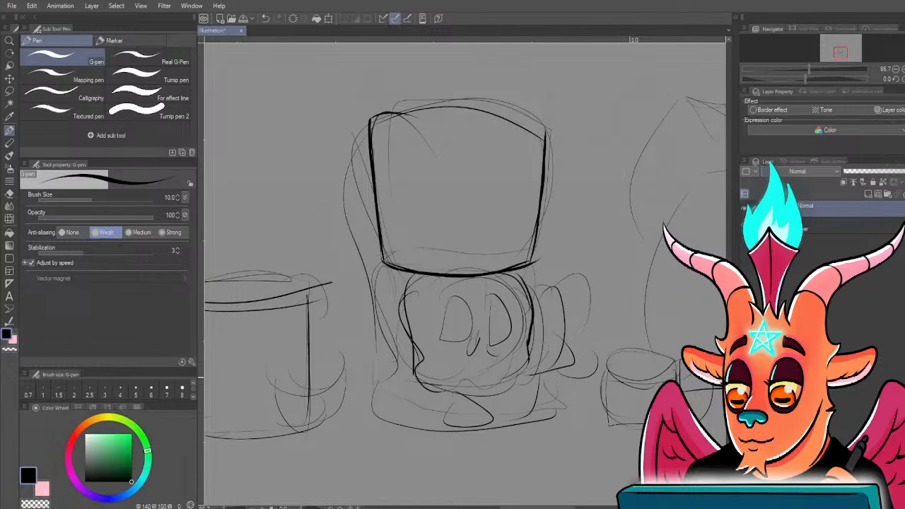
left_click_drag(529, 352, 524, 380)
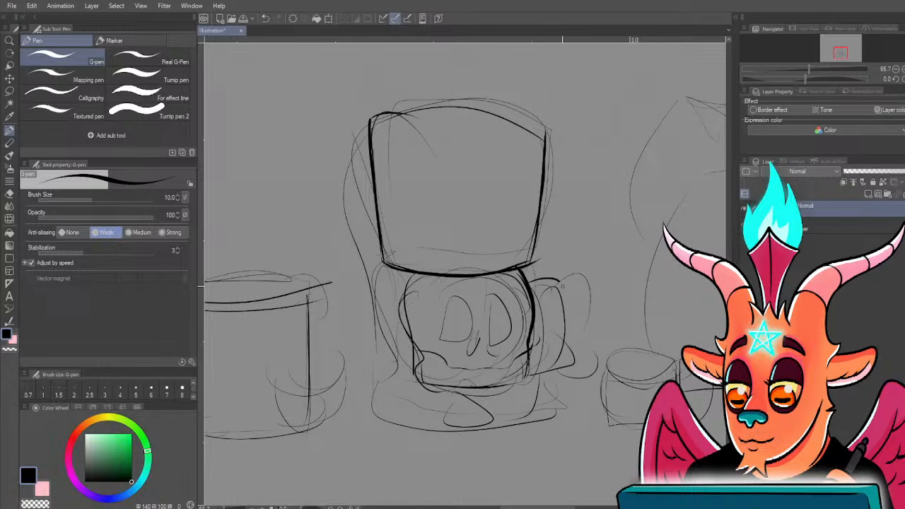
- Try inking a thick, squared double-line handle on the right side of the skull pot
left_click_drag(539, 283, 567, 364)
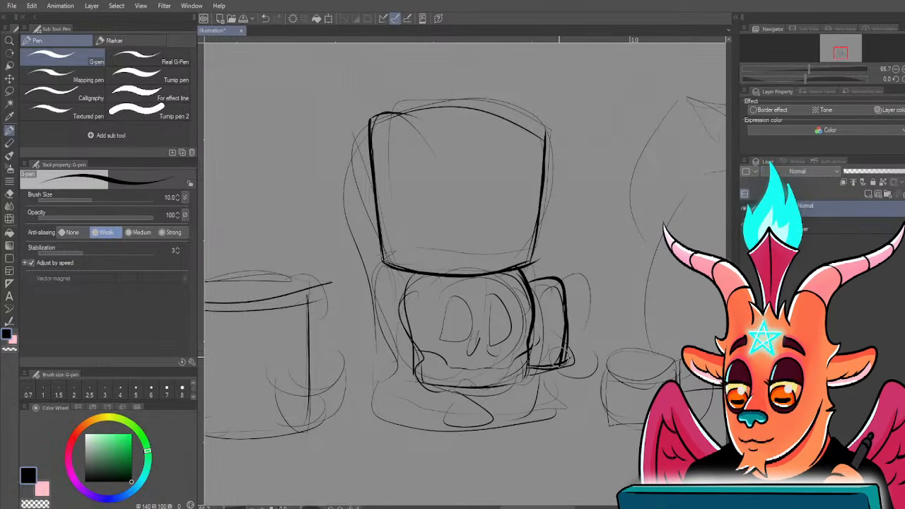
key("ctrl+z")
key("ctrl+z")
mouse_move(565, 291)
left_mouse_down()
mouse_move(560, 365)
mouse_move(523, 367)
left_mouse_up()
left_click_drag(565, 286, 567, 315)
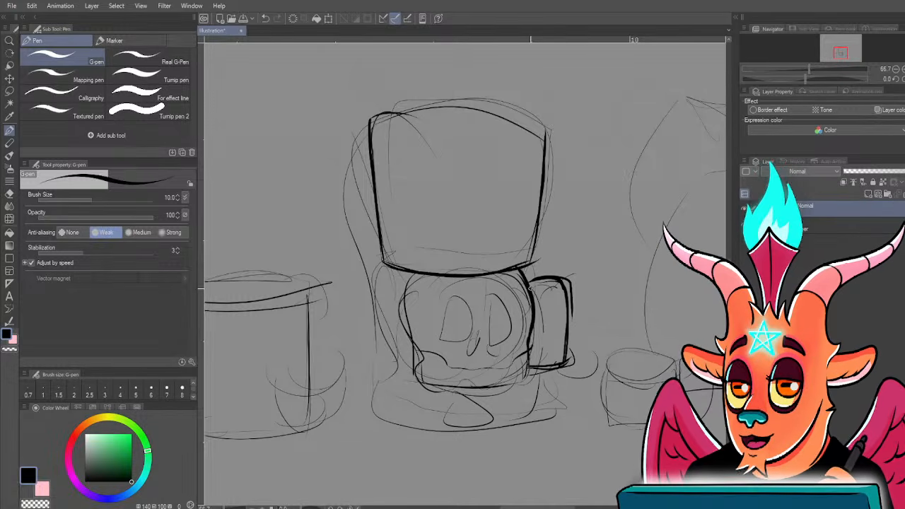
left_click_drag(563, 288, 563, 340)
mouse_move(564, 294)
left_mouse_down()
mouse_move(567, 362)
mouse_move(572, 304)
left_mouse_up()
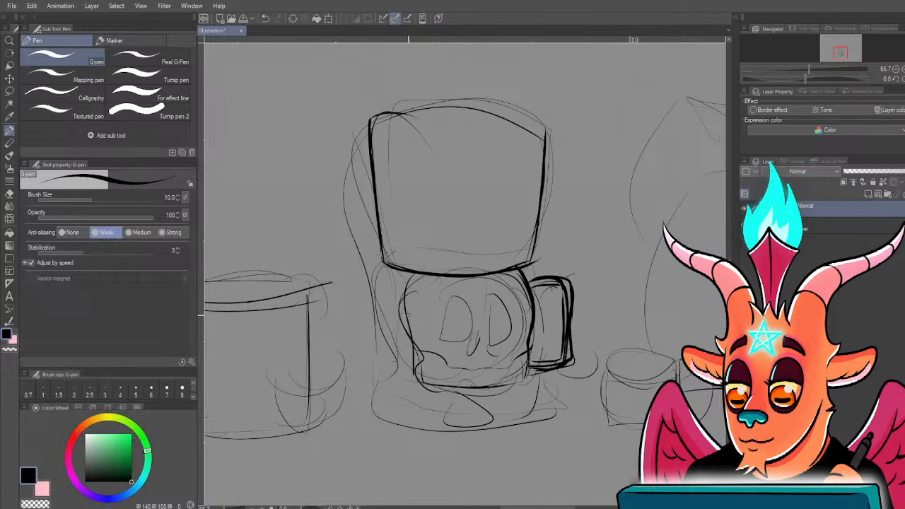
- Thicken the pot's left side, start the right eye socket, and ink a curved rim line across the pot's top
left_click_drag(407, 274, 415, 374)
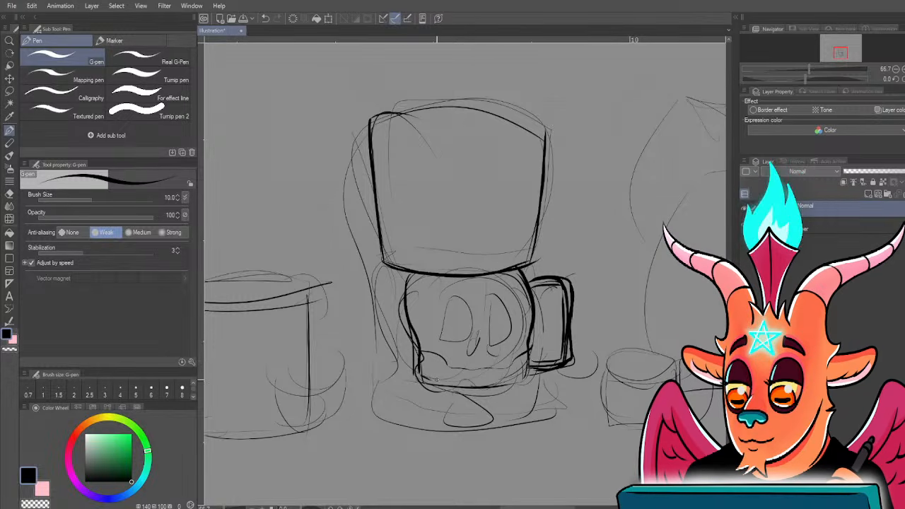
left_click_drag(490, 337, 493, 303)
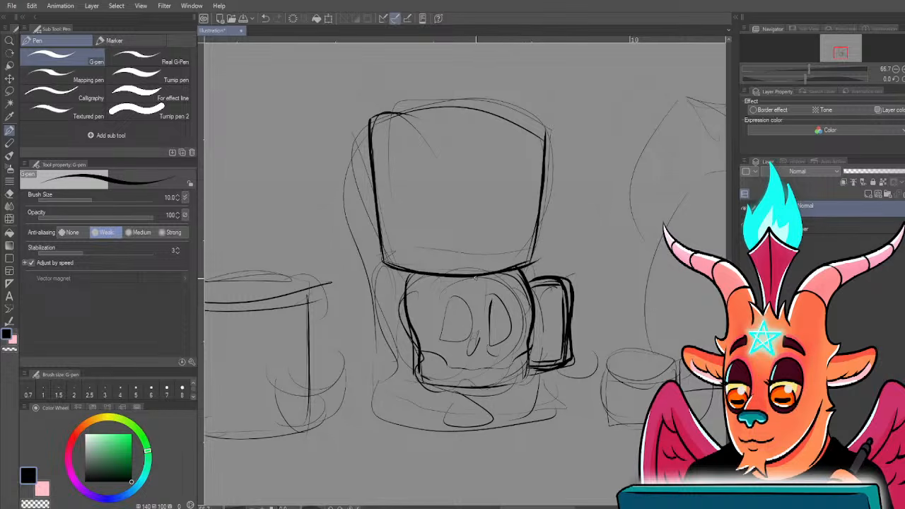
left_click_drag(413, 279, 528, 282)
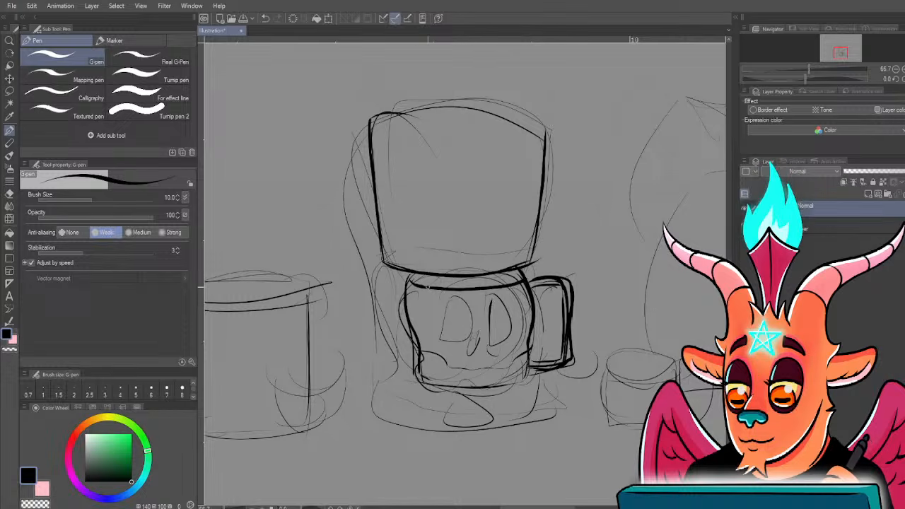
left_click_drag(428, 287, 525, 283)
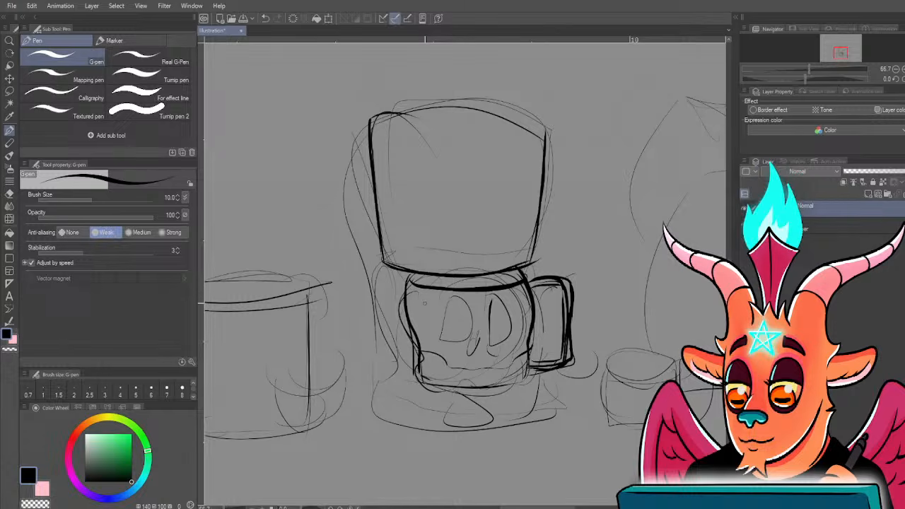
- Set the brush size to 12 and remove the handle from the skull pot
key("bracketright")
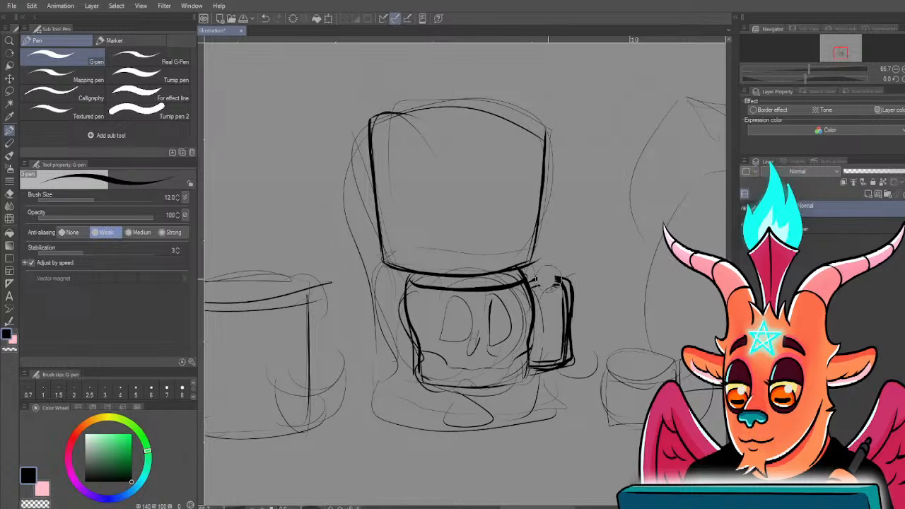
key("ctrl+z")
key("ctrl+z")
key("ctrl+z")
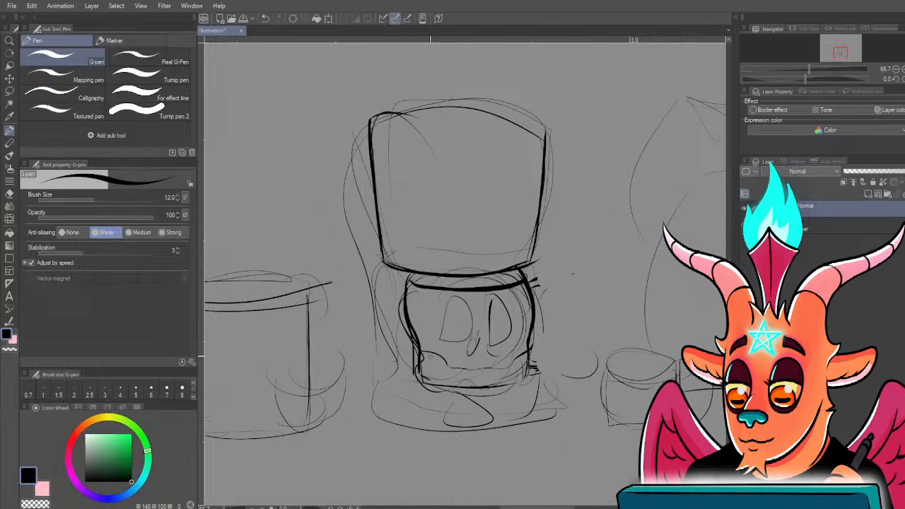
key("ctrl+z")
key("ctrl+z")
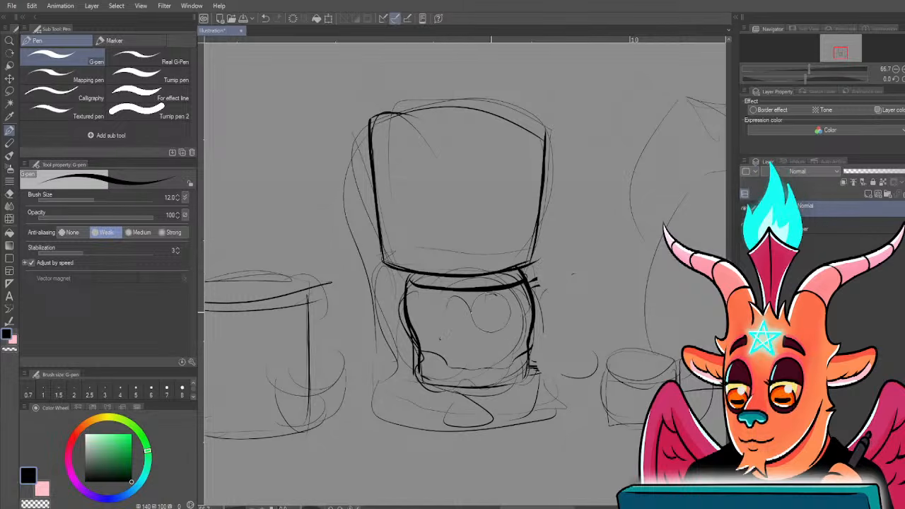
- Ink the skull's two tall rounded eye sockets and the nose between them with thick lines
left_click_drag(446, 313, 453, 354)
left_click_drag(491, 297, 495, 345)
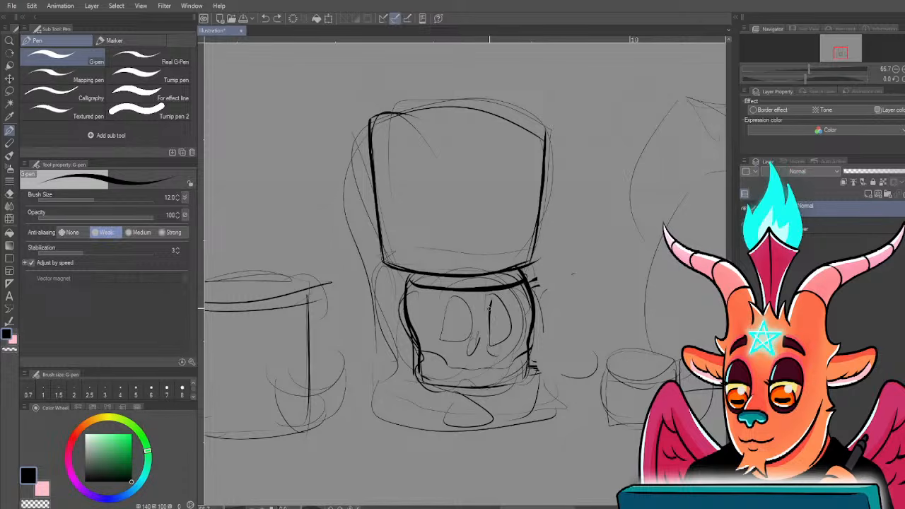
mouse_move(490, 309)
left_mouse_down()
mouse_move(485, 336)
mouse_move(483, 327)
left_mouse_up()
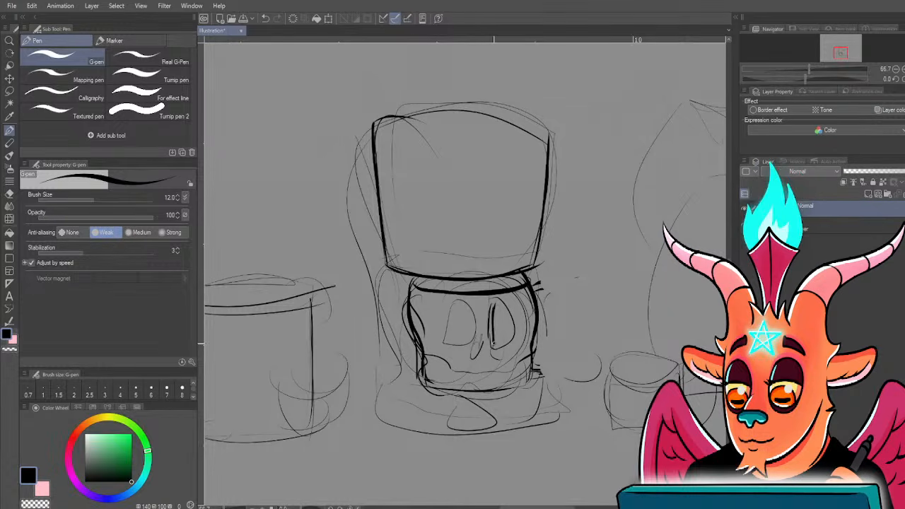
mouse_move(491, 308)
left_mouse_down()
mouse_move(513, 302)
mouse_move(519, 325)
mouse_move(498, 340)
mouse_move(448, 322)
mouse_move(476, 342)
mouse_move(478, 322)
mouse_move(447, 331)
mouse_move(478, 355)
mouse_move(499, 354)
left_mouse_up()
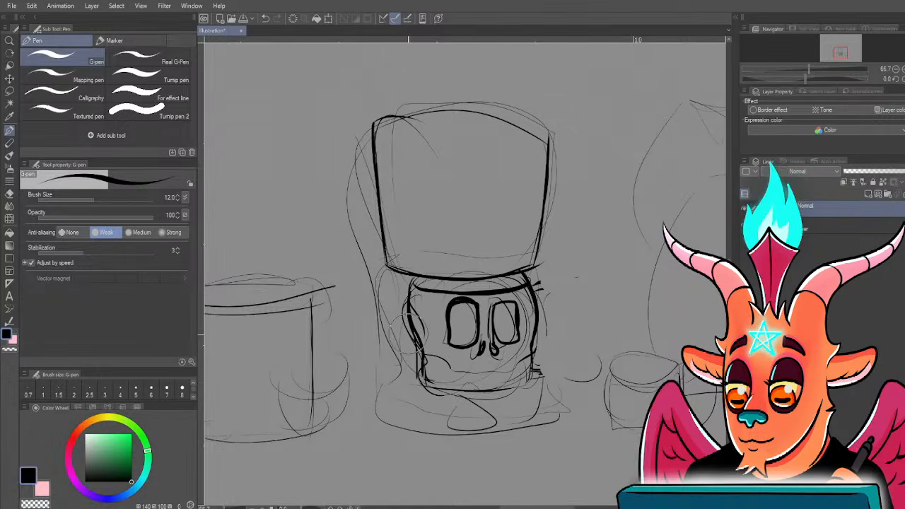
- Rework the skull pot's left and right side contours with cleaner, thicker lines
mouse_move(413, 335)
left_mouse_down()
mouse_move(408, 307)
mouse_move(424, 377)
left_mouse_up()
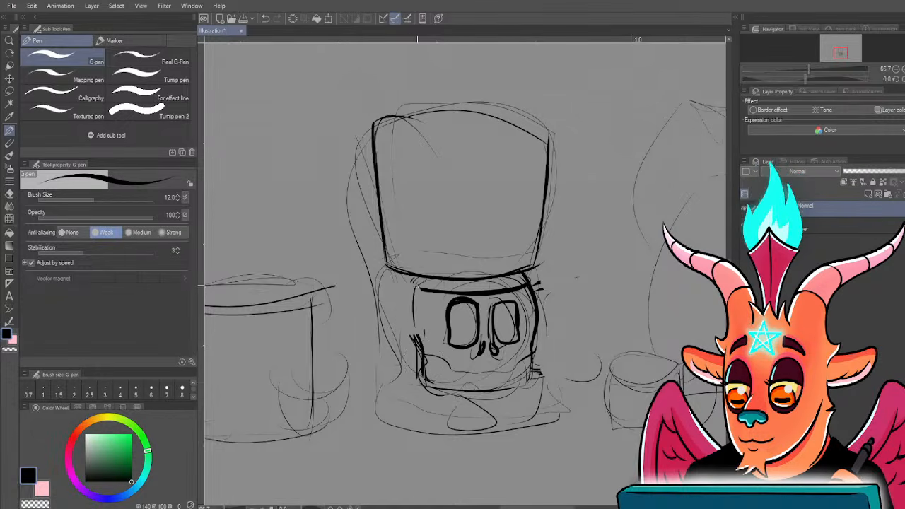
left_click_drag(414, 292, 412, 343)
left_click_drag(535, 293, 538, 311)
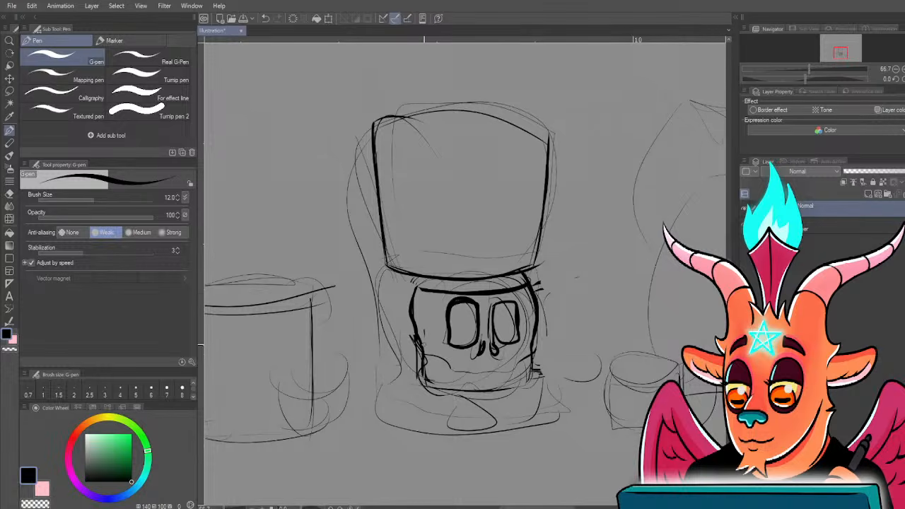
- Ink the skull's cheek lines and fanged, jagged upper teeth, and close the pot with a thick bottom edge
mouse_move(413, 307)
left_mouse_down()
mouse_move(422, 347)
mouse_move(461, 376)
mouse_move(468, 364)
mouse_move(508, 373)
mouse_move(531, 362)
left_mouse_up()
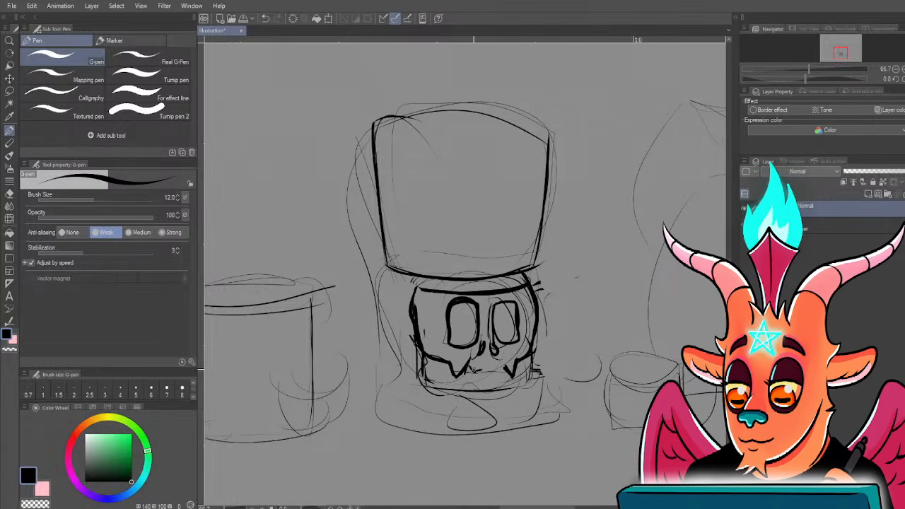
left_click_drag(471, 365, 526, 381)
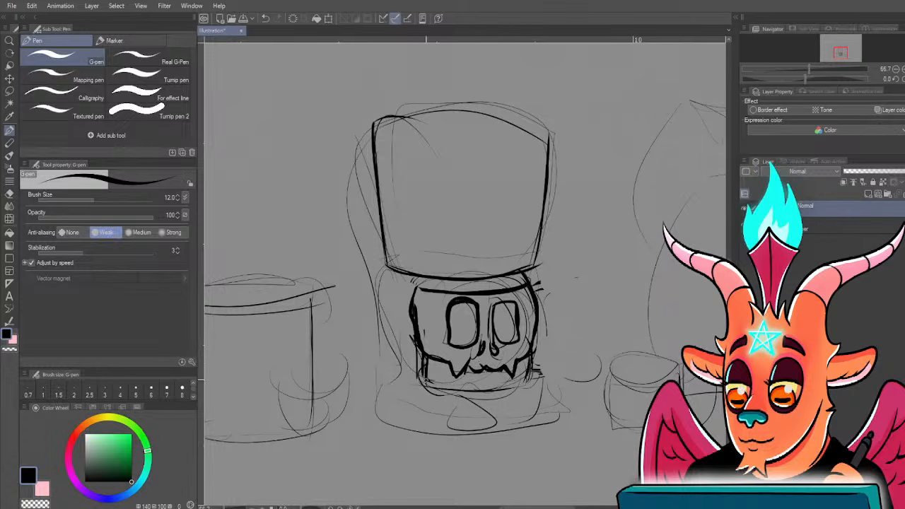
mouse_move(427, 386)
left_mouse_down()
mouse_move(521, 386)
mouse_move(526, 376)
left_mouse_up()
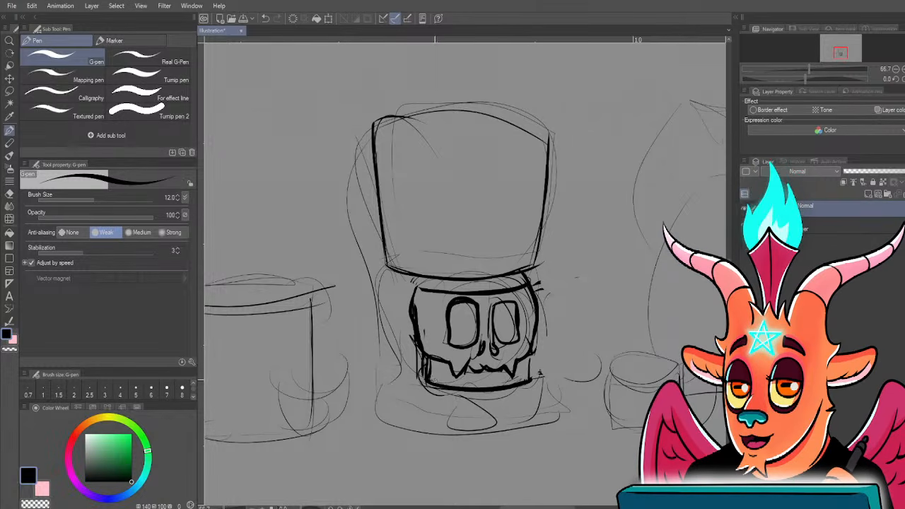
- Clear the stray lines around the pot's lower corners and redraw the nose as two small wedge-shaped nostrils
key("ctrl+z")
key("ctrl+z")
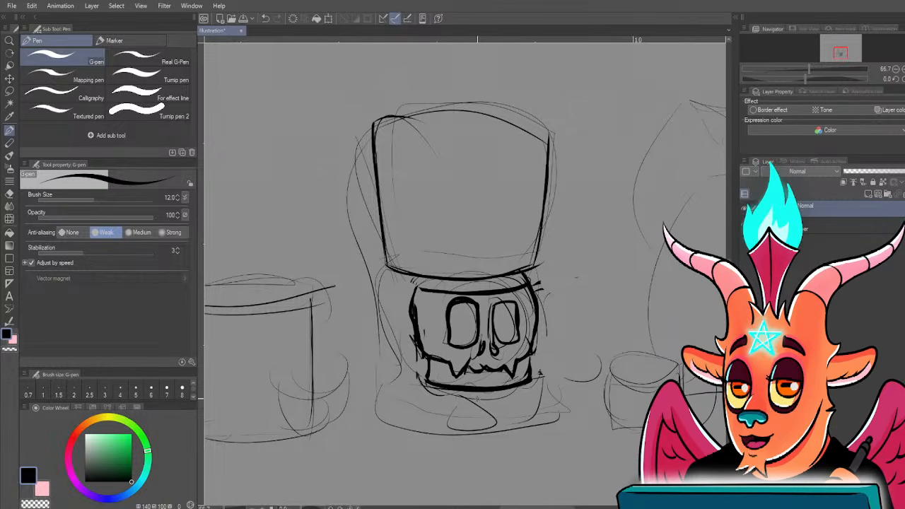
key("ctrl+z")
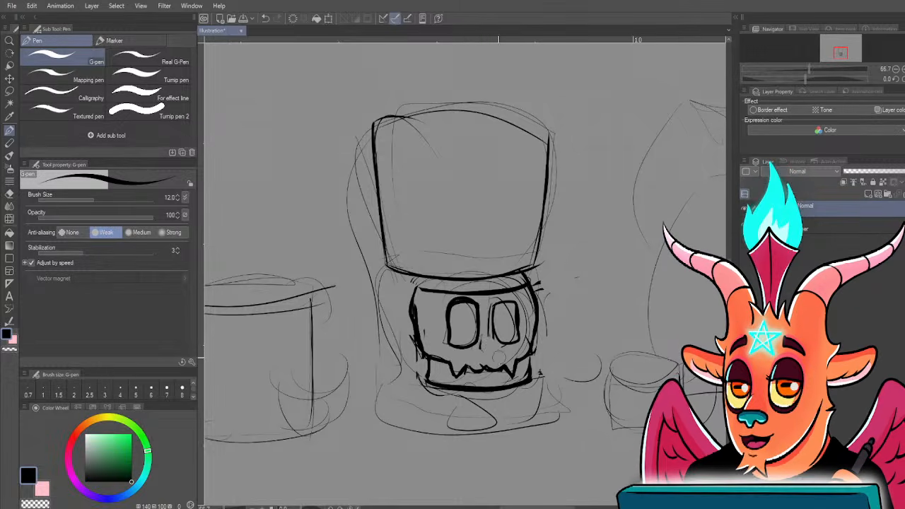
left_click_drag(483, 342, 481, 353)
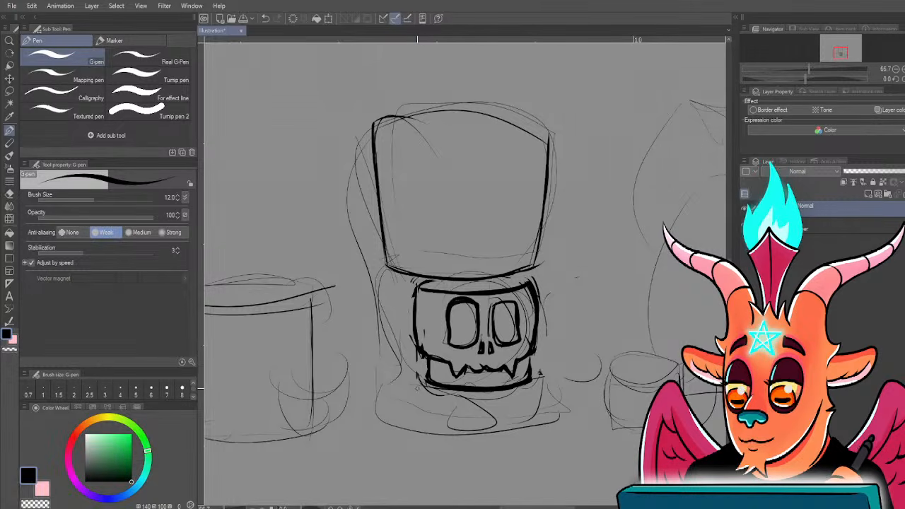
- Ink the coffee machine's wide rounded base beneath the skull pot with thick lines
left_click_drag(418, 386, 450, 392)
left_click_drag(534, 374, 541, 412)
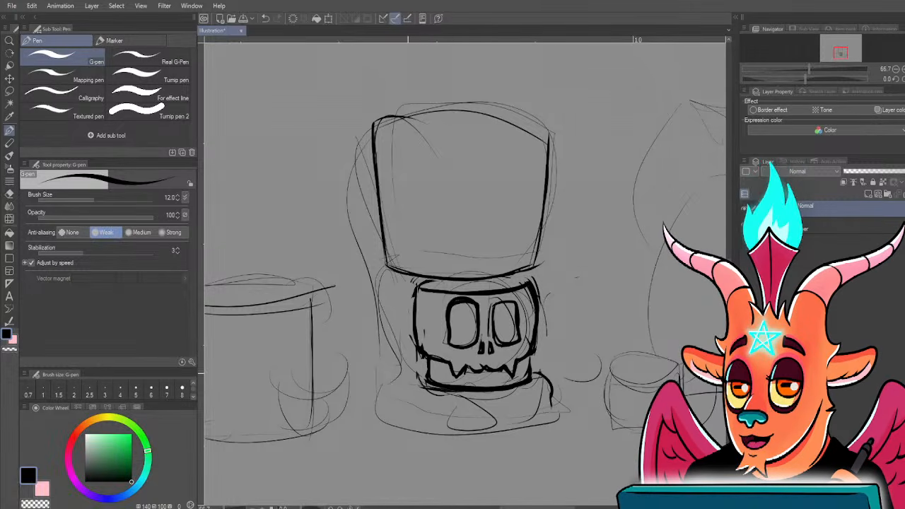
left_click_drag(397, 381, 556, 415)
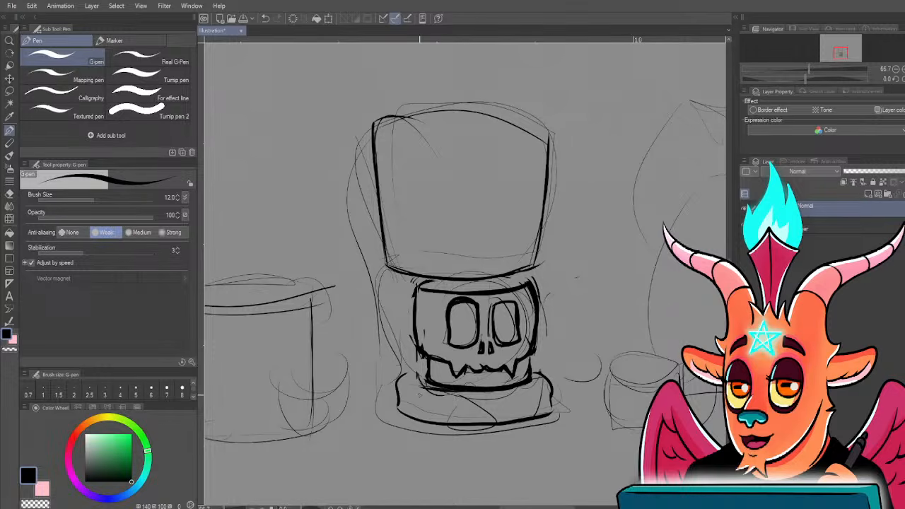
mouse_move(400, 407)
left_mouse_down()
mouse_move(486, 424)
mouse_move(557, 412)
left_mouse_up()
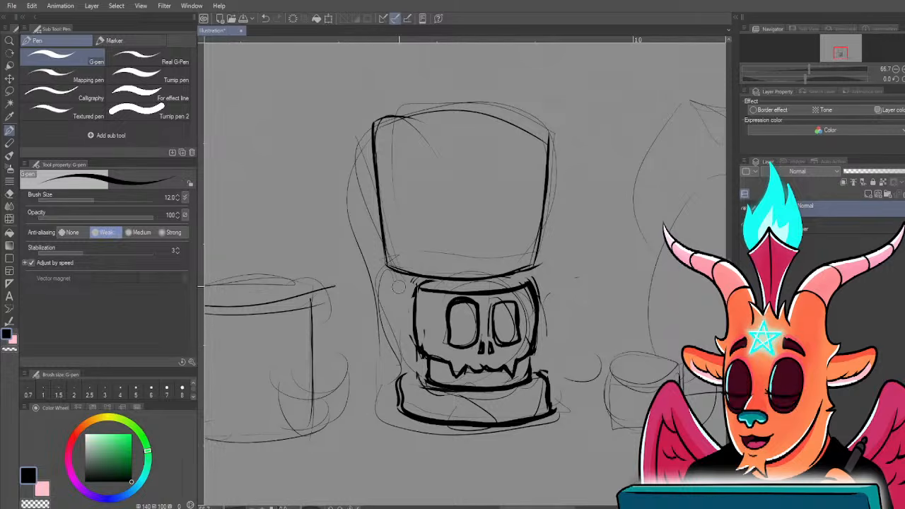
left_click_drag(372, 262, 380, 276)
- Lasso the upper container, shift it slightly to the right above the pot, apply the transformation and deselect
key("m")
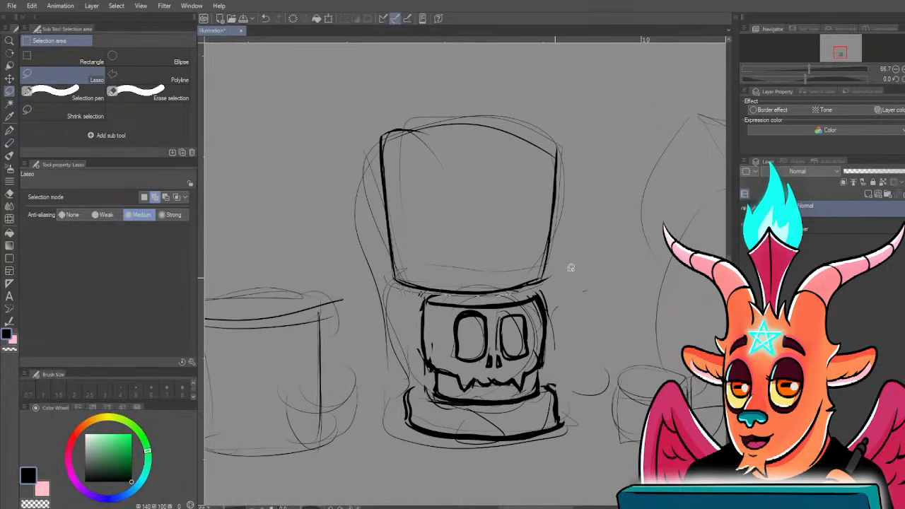
mouse_move(571, 268)
left_mouse_down()
mouse_move(353, 141)
mouse_move(565, 272)
left_mouse_up()
key("ctrl+t")
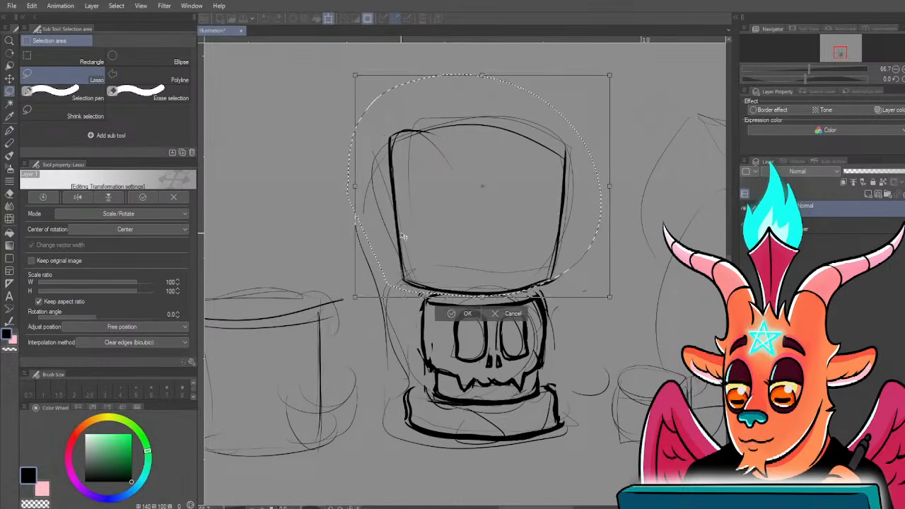
key("Return")
key("ctrl+d")
key("p")
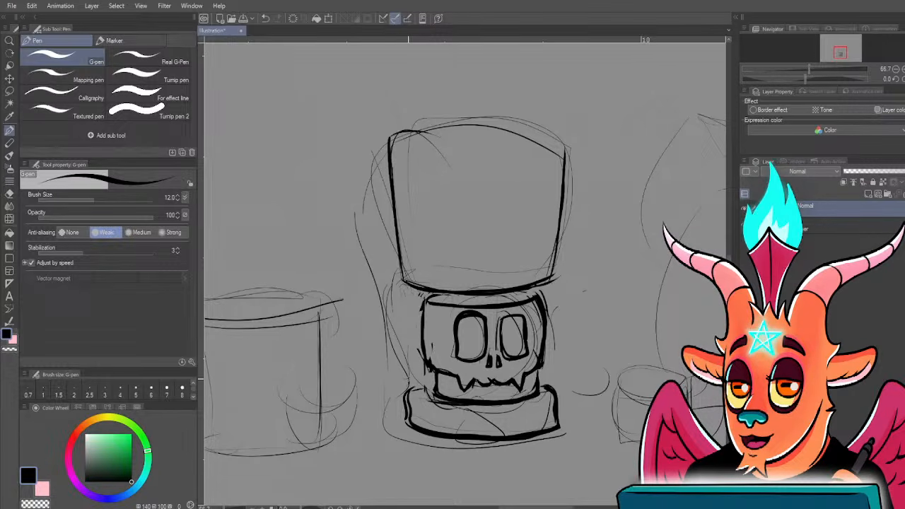
- Ink the support column on the pot's left side, connecting the upper container to the base
left_click_drag(395, 320, 403, 355)
left_click_drag(388, 277, 397, 321)
left_click_drag(393, 318, 408, 384)
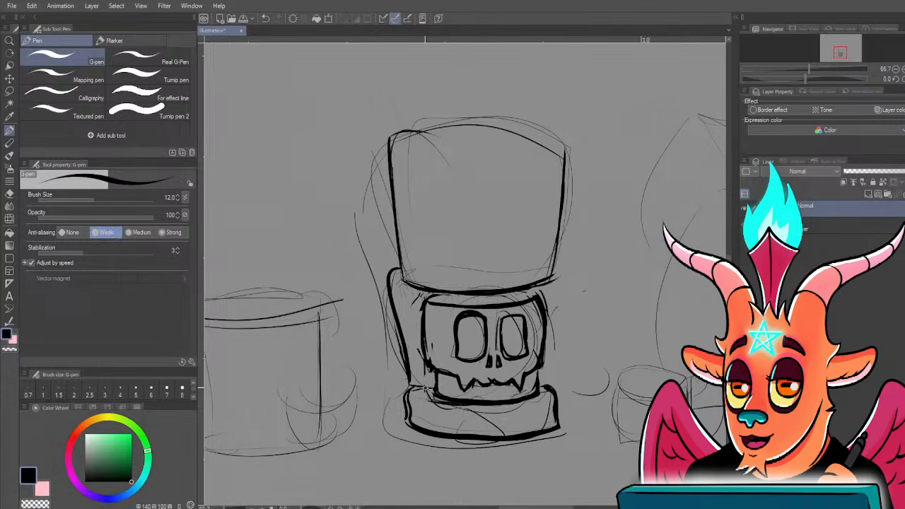
mouse_move(418, 381)
left_mouse_down()
mouse_move(415, 303)
mouse_move(423, 305)
mouse_move(412, 308)
mouse_move(427, 385)
left_mouse_up()
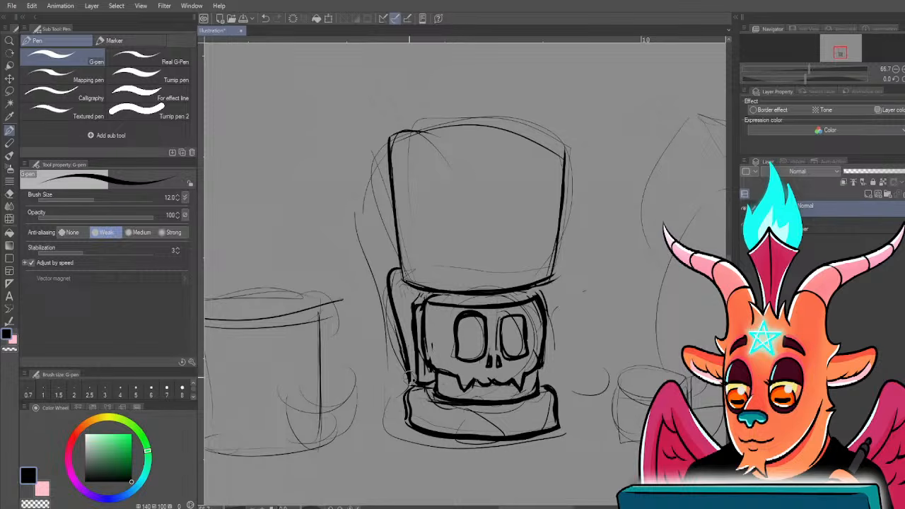
- Undo the support column left of the pot and re-ink it narrower and closer to the pot, reinforcing the container's lower edge
key("ctrl+z")
key("ctrl+z")
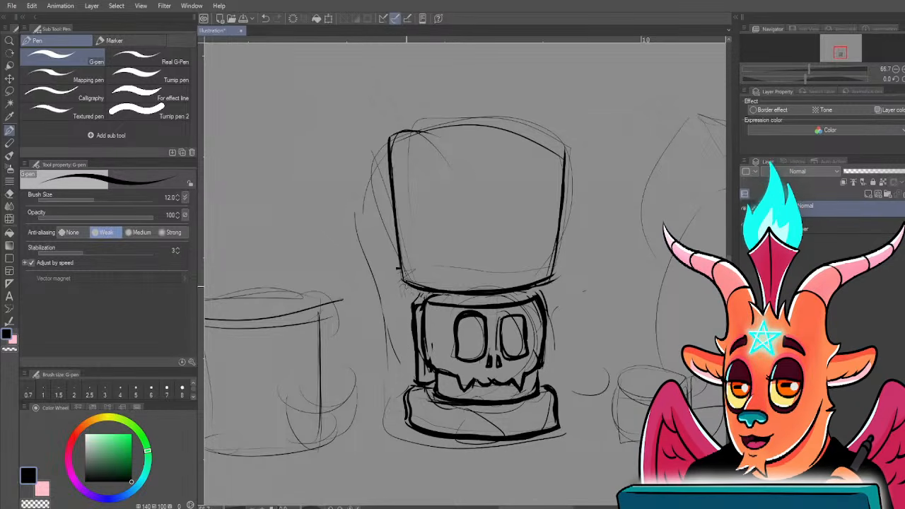
key("ctrl+z")
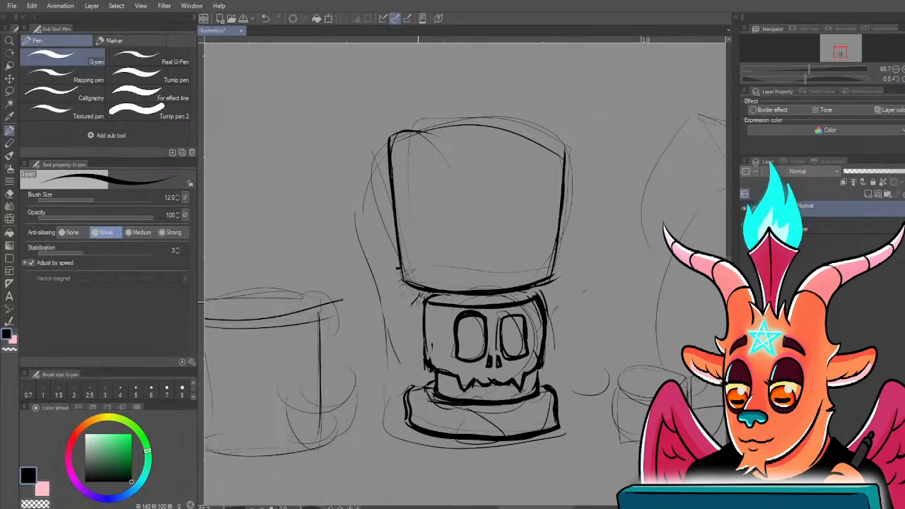
left_click_drag(421, 292, 410, 329)
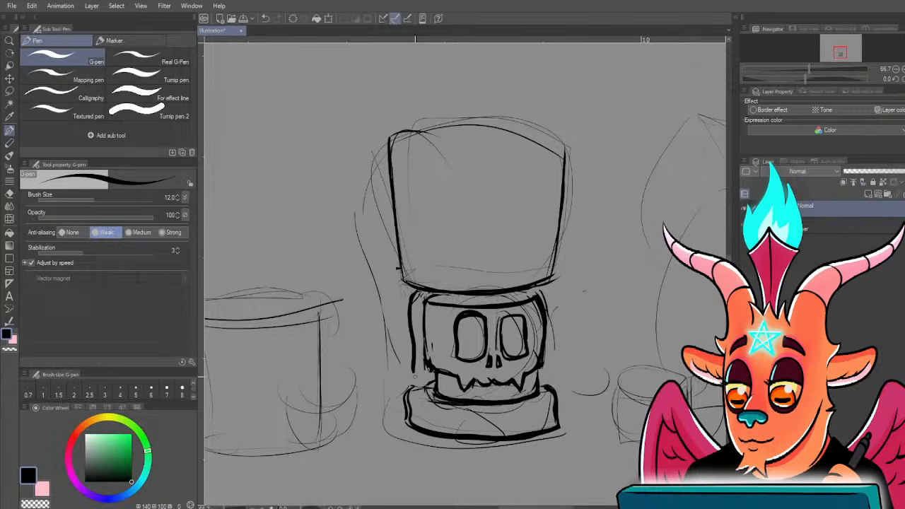
mouse_move(415, 377)
left_mouse_down()
mouse_move(434, 382)
mouse_move(414, 287)
left_mouse_up()
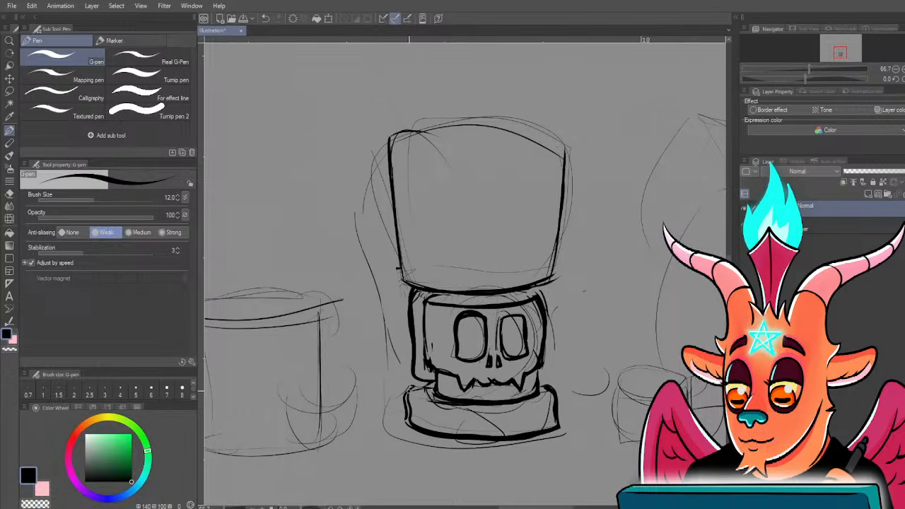
left_click_drag(409, 390, 435, 385)
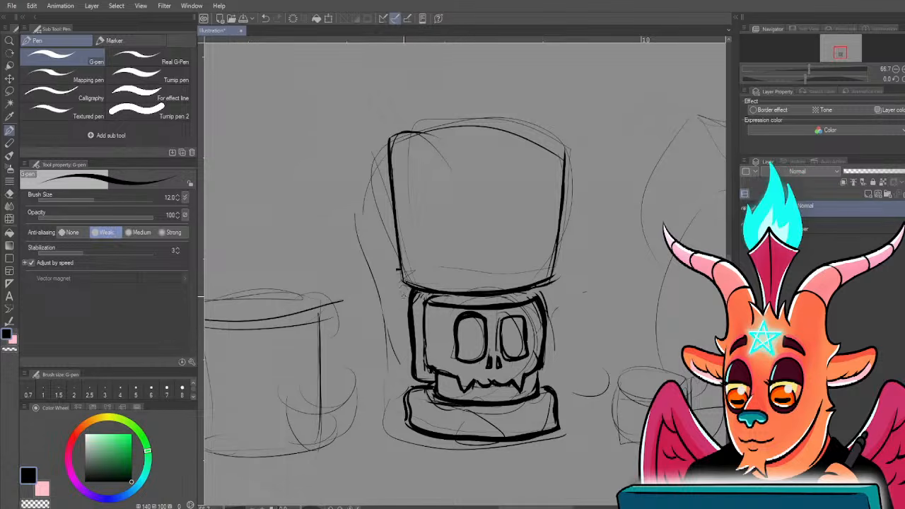
left_click_drag(429, 291, 491, 290)
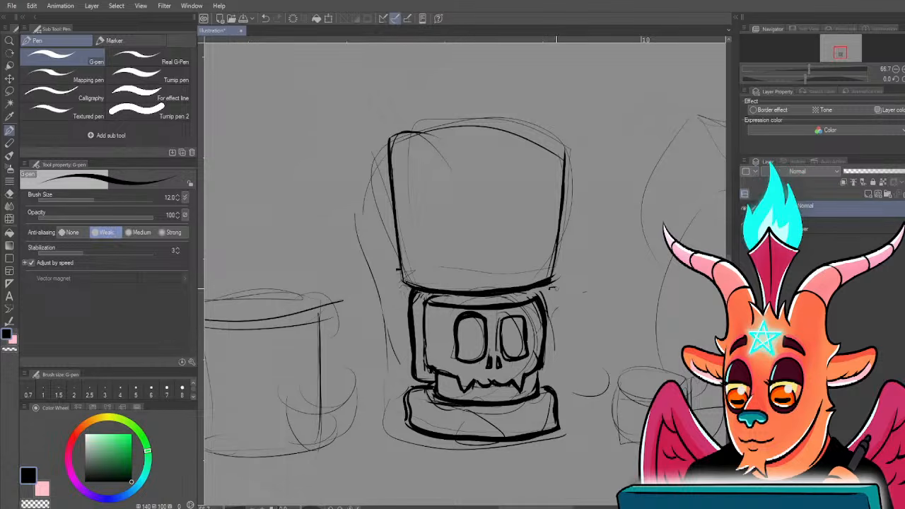
mouse_move(552, 286)
left_mouse_down()
mouse_move(564, 320)
mouse_move(550, 373)
left_mouse_up()
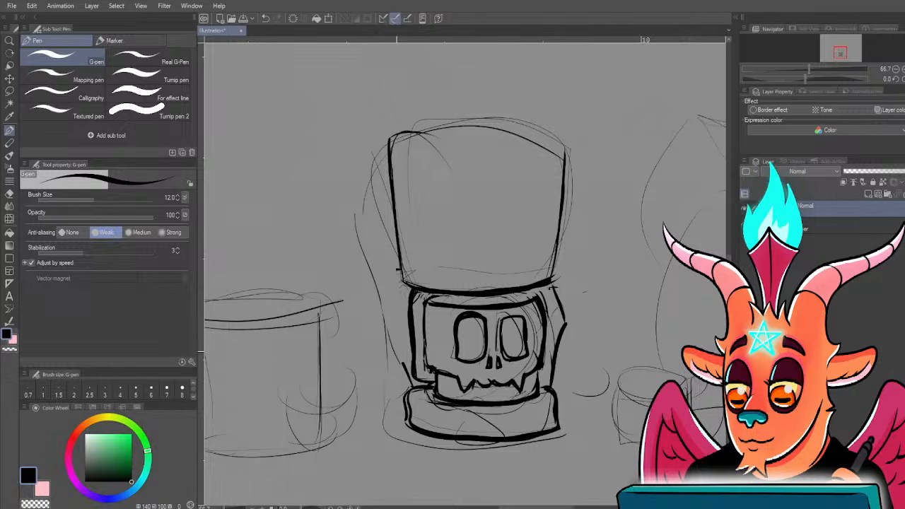
left_click_drag(403, 294, 396, 343)
left_click_drag(402, 310, 391, 354)
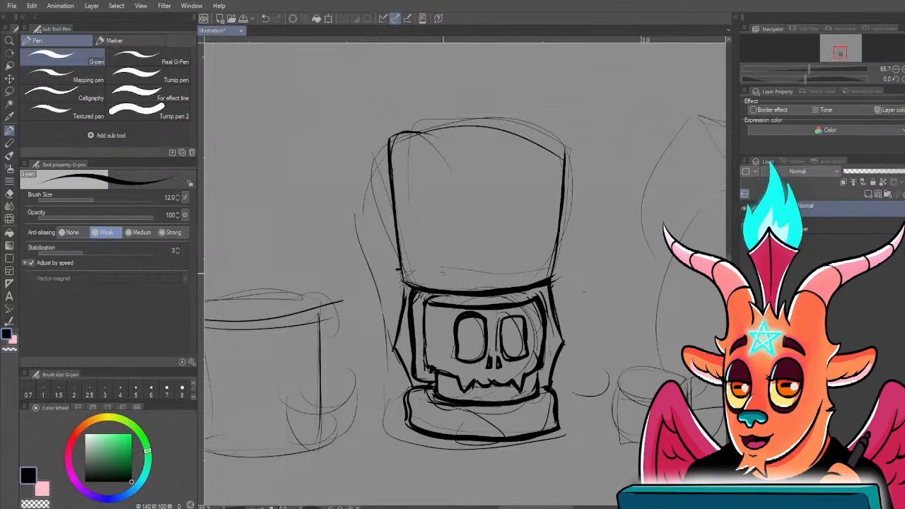
left_click_drag(404, 288, 396, 316)
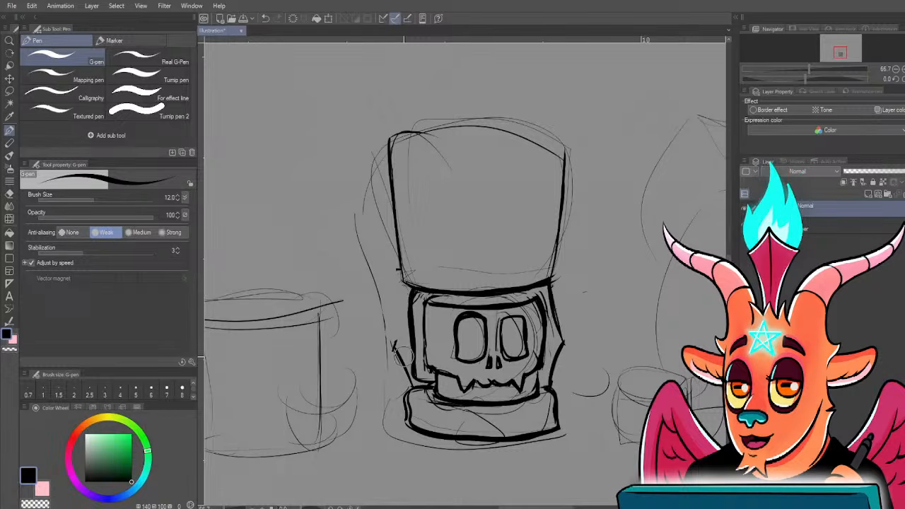
left_click_drag(549, 383, 559, 338)
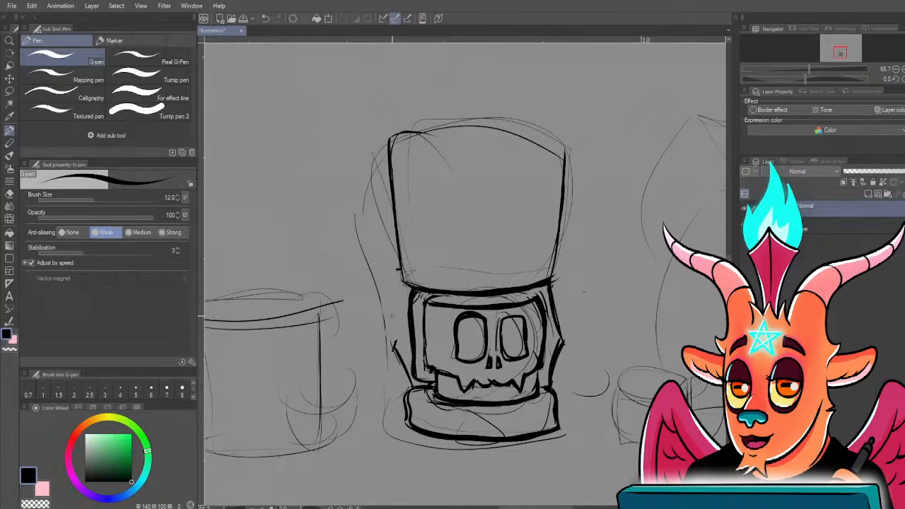
left_click_drag(407, 288, 394, 346)
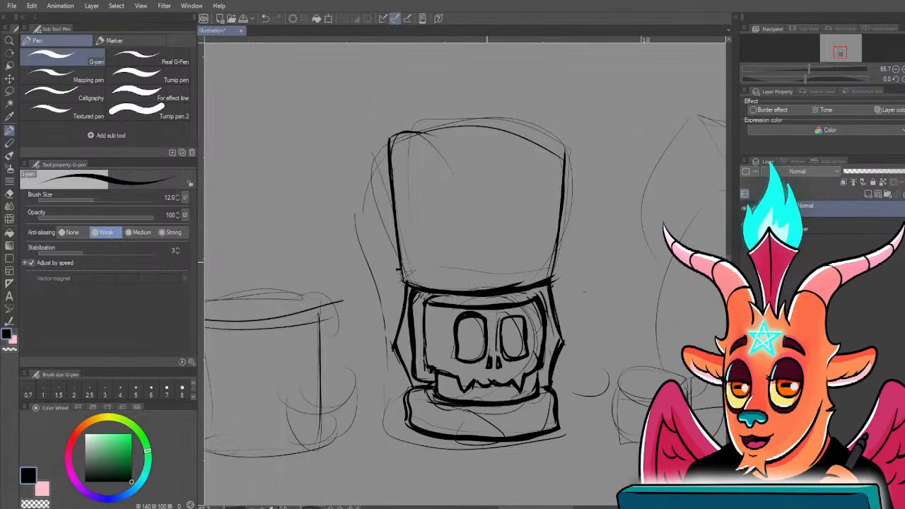
key("ctrl+z")
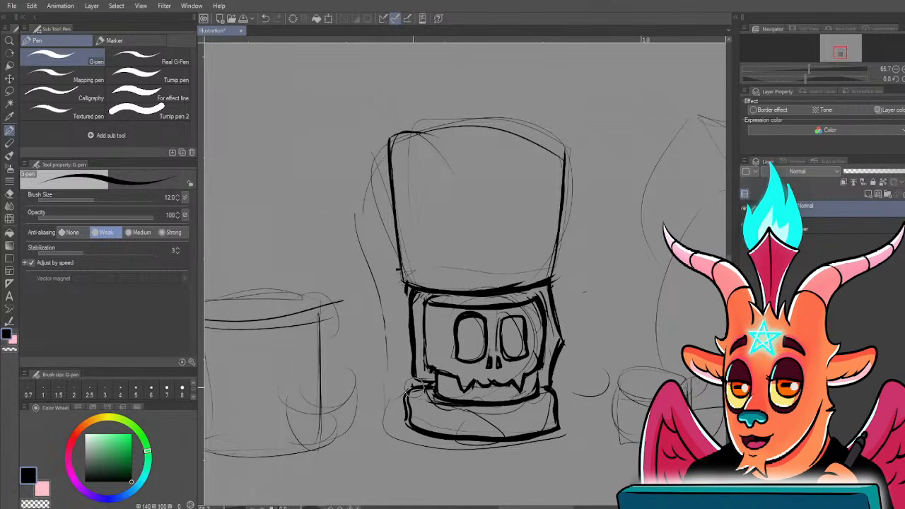
key("ctrl+z")
key("ctrl+z")
key("ctrl+z")
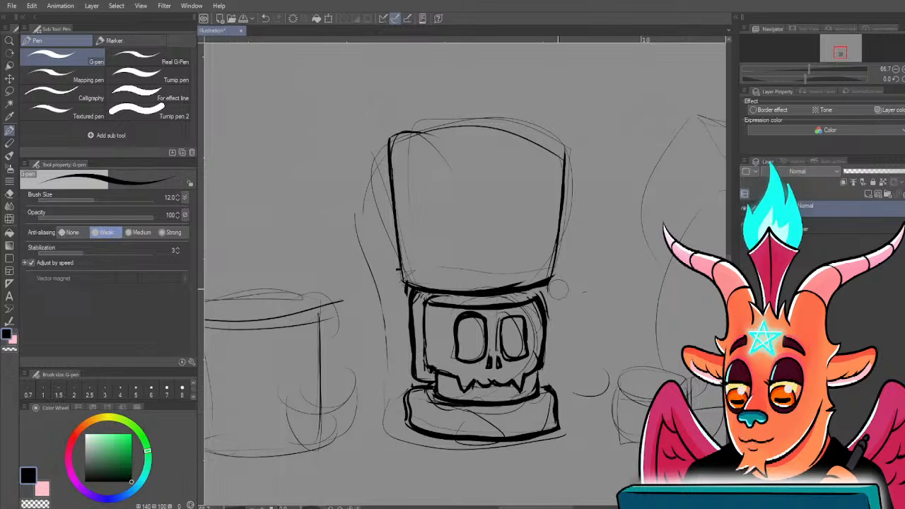
- Shorten the upper container by redrawing its curved top edge lower, and ink a curved lid line just beneath it
mouse_move(437, 314)
left_mouse_down()
mouse_move(442, 330)
mouse_move(481, 308)
mouse_move(563, 220)
mouse_move(561, 178)
left_mouse_up()
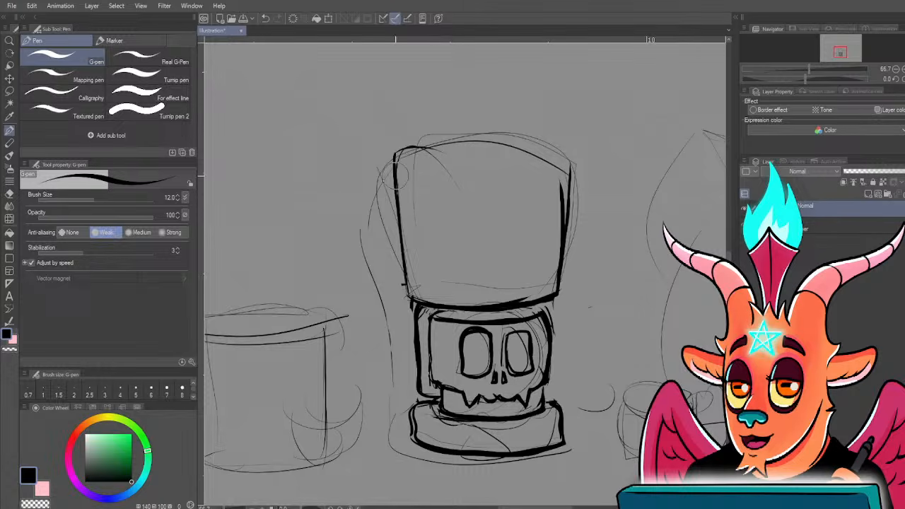
key("ctrl+z")
key("ctrl+z")
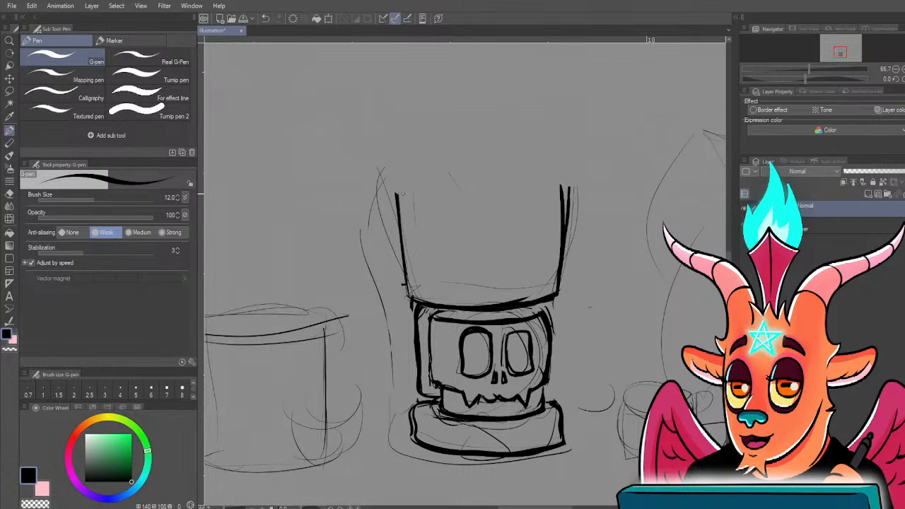
left_click_drag(446, 163, 565, 176)
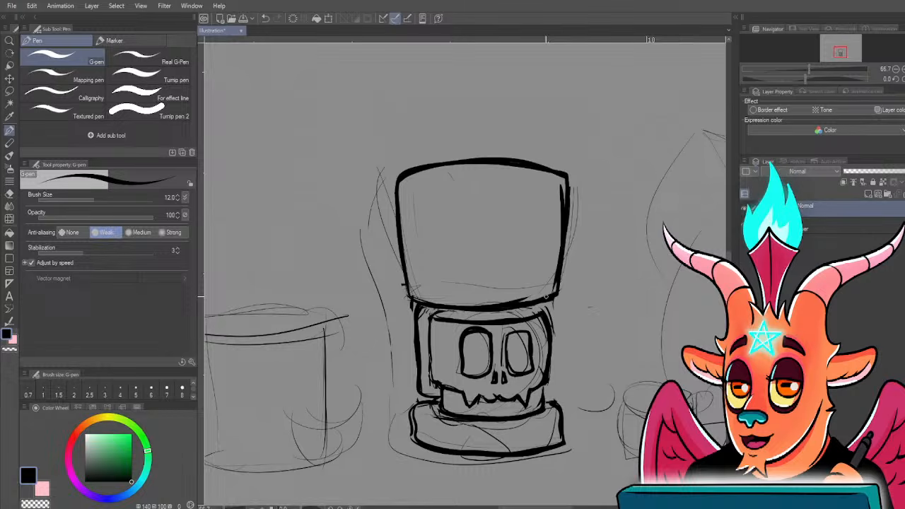
left_click_drag(397, 199, 417, 194)
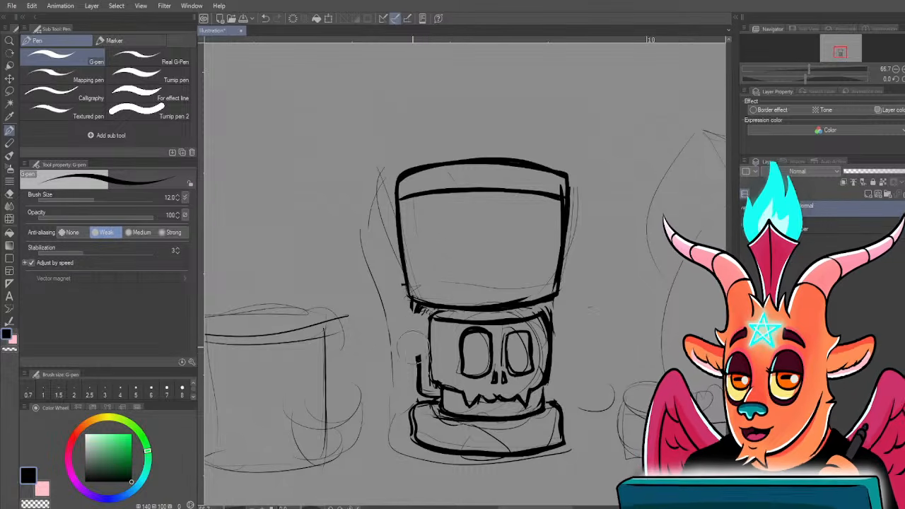
- Rework the support column left of the pot with a rounded, thicker outer edge and an inner line curving into the base
key("ctrl+z")
mouse_move(416, 305)
left_mouse_down()
mouse_move(401, 363)
mouse_move(440, 394)
mouse_move(404, 363)
mouse_move(416, 357)
mouse_move(416, 309)
left_mouse_up()
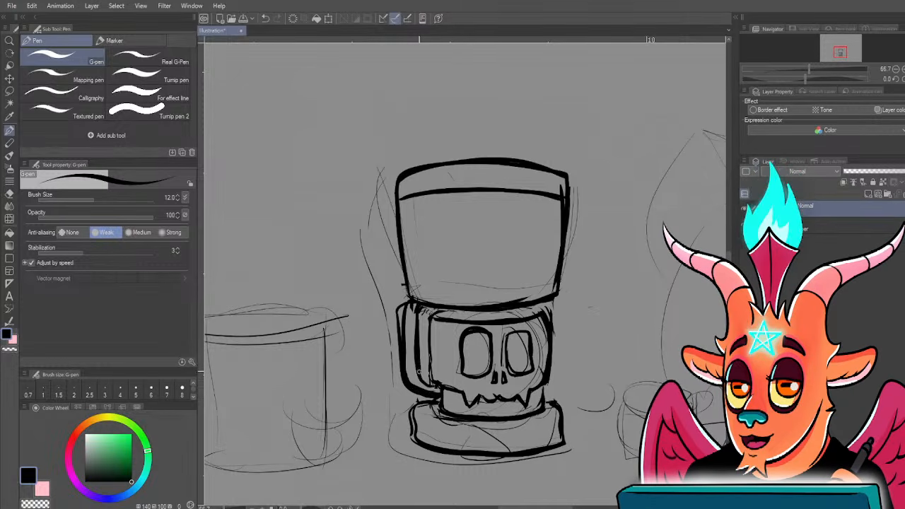
left_click_drag(420, 374, 434, 386)
left_click_drag(405, 336, 408, 307)
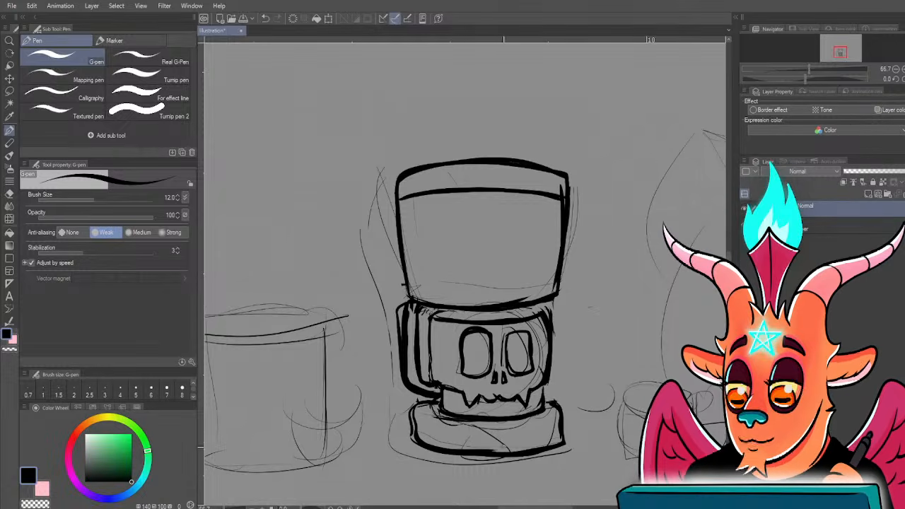
- Clear the stray sketch lines inside the base, ink a curved rim under the pot and add a small round button
left_click_drag(495, 429, 493, 430)
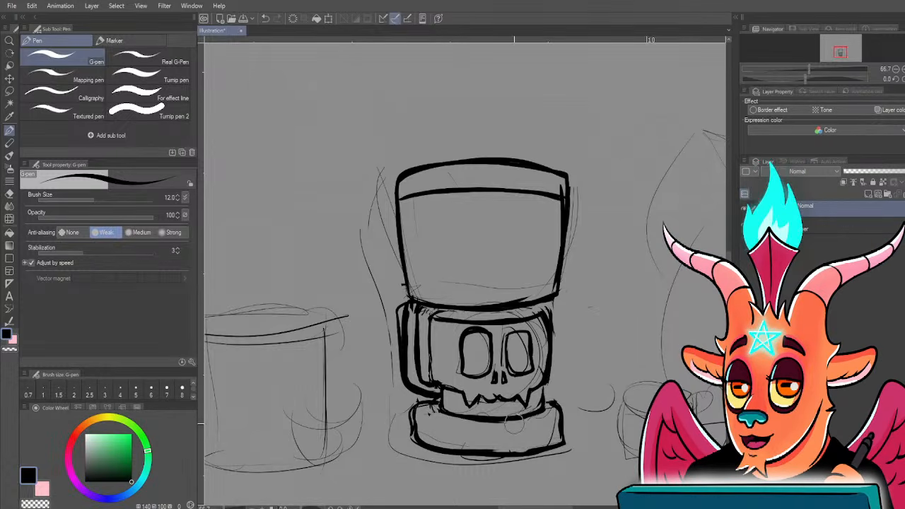
left_click_drag(436, 415, 551, 423)
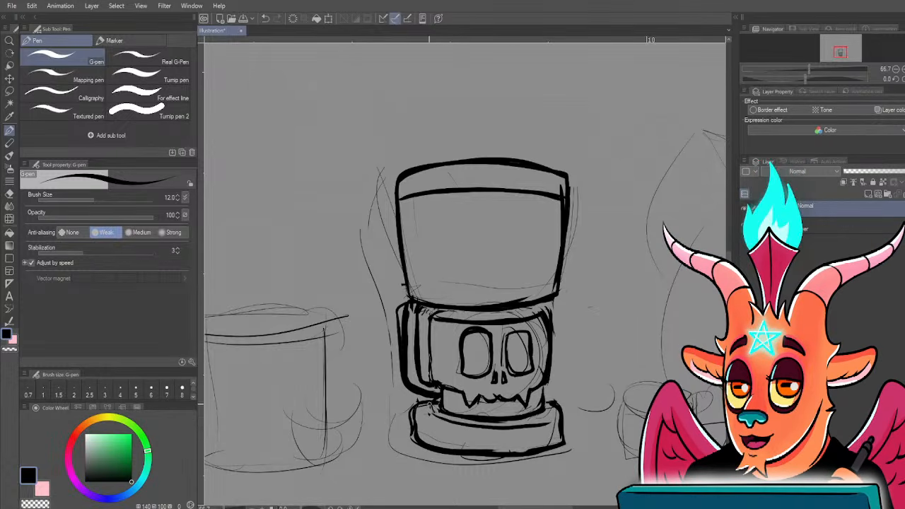
key("ctrl+z")
mouse_move(433, 408)
left_mouse_down()
mouse_move(492, 424)
mouse_move(547, 416)
left_mouse_up()
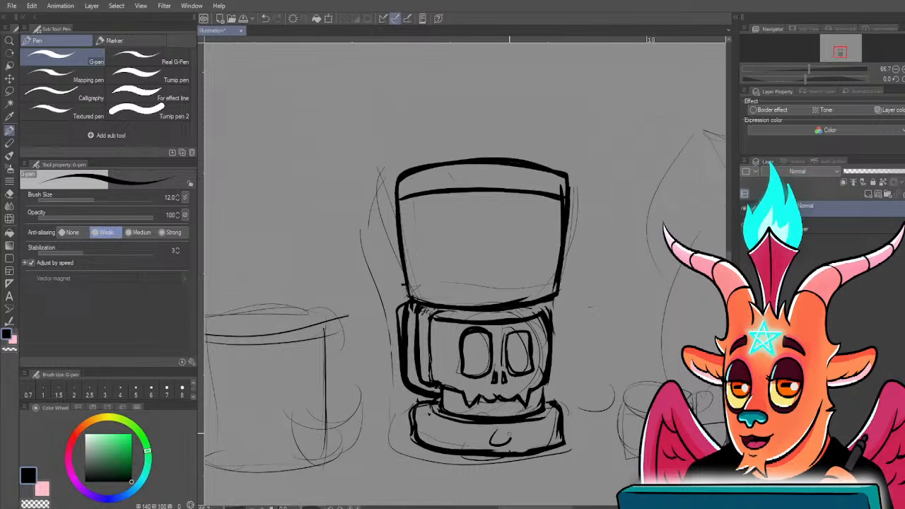
mouse_move(509, 433)
left_mouse_down()
mouse_move(493, 436)
mouse_move(509, 430)
left_mouse_up()
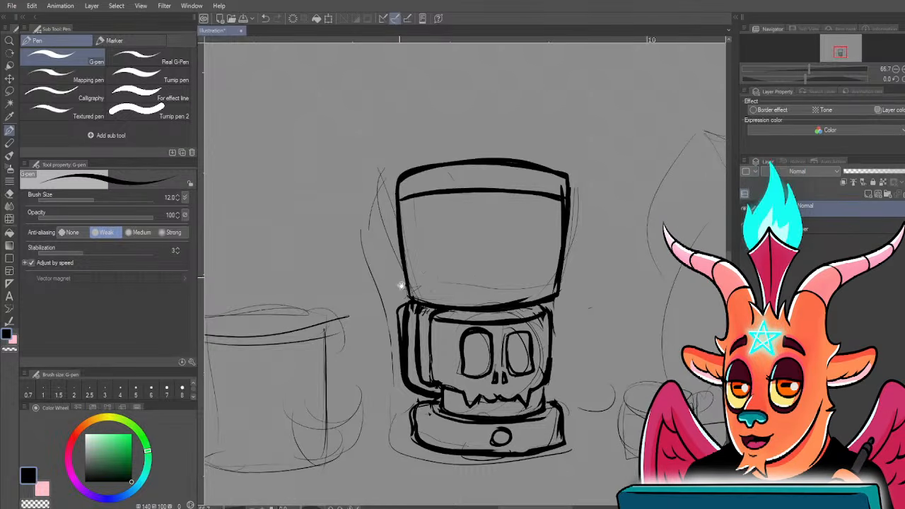
- Clean up and thicken the coffee machine's inked outlines around the support column, the skull's eye sockets and the lid line
left_click_drag(401, 285, 468, 261)
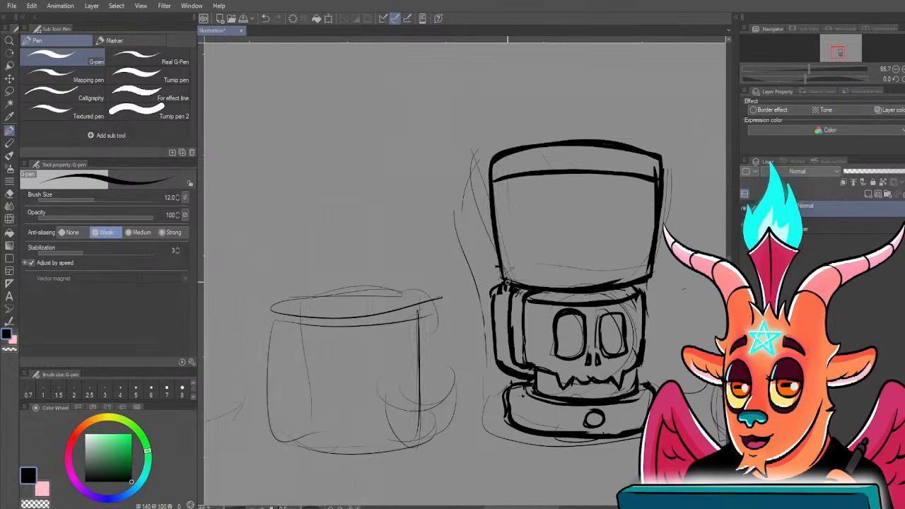
mouse_move(508, 284)
left_mouse_down()
mouse_move(492, 342)
mouse_move(515, 374)
left_mouse_up()
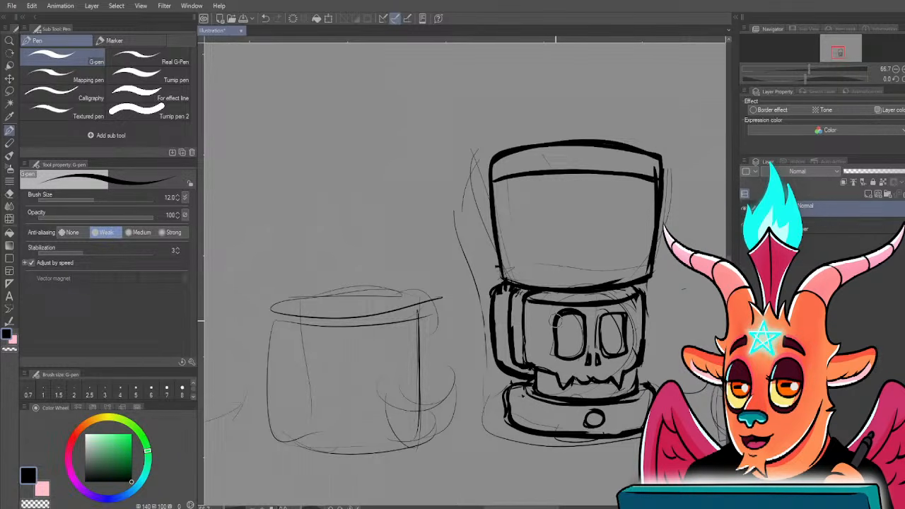
left_click_drag(573, 312, 556, 353)
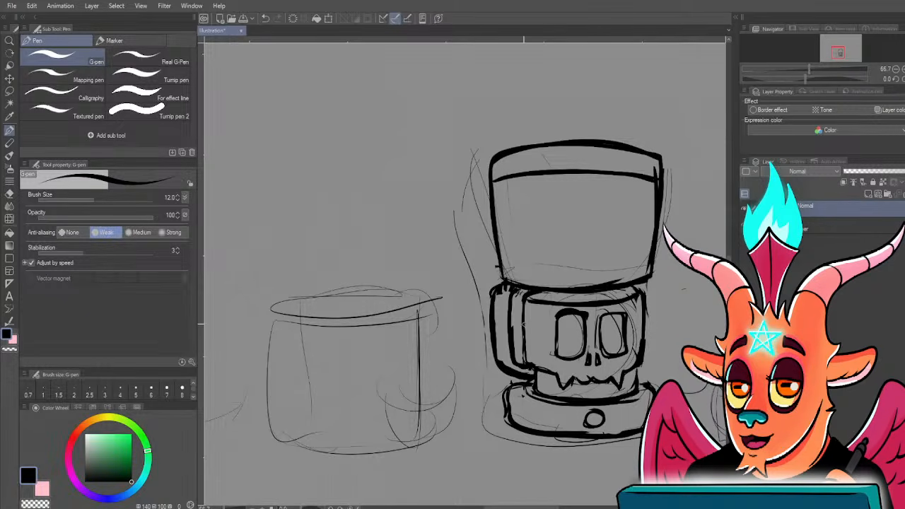
left_click_drag(494, 295, 478, 318)
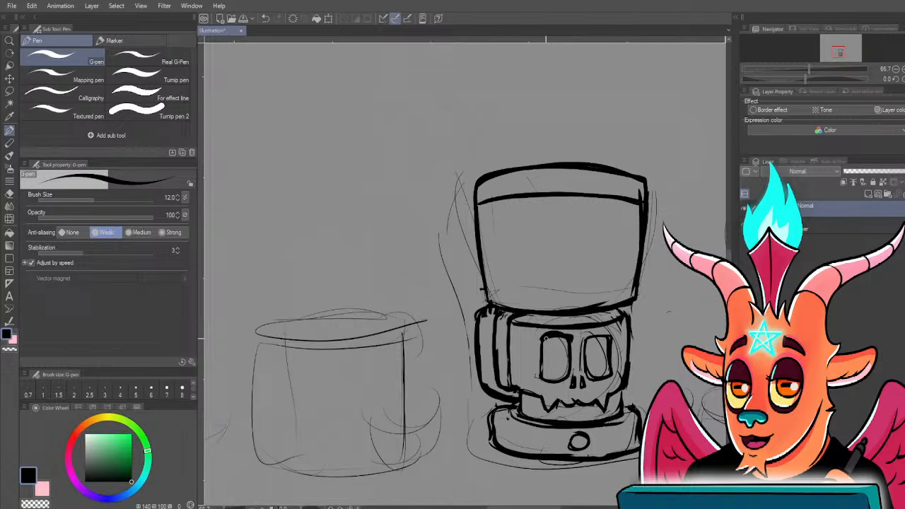
mouse_move(589, 325)
left_mouse_down()
mouse_move(603, 372)
mouse_move(596, 341)
mouse_move(611, 334)
mouse_move(605, 380)
left_mouse_up()
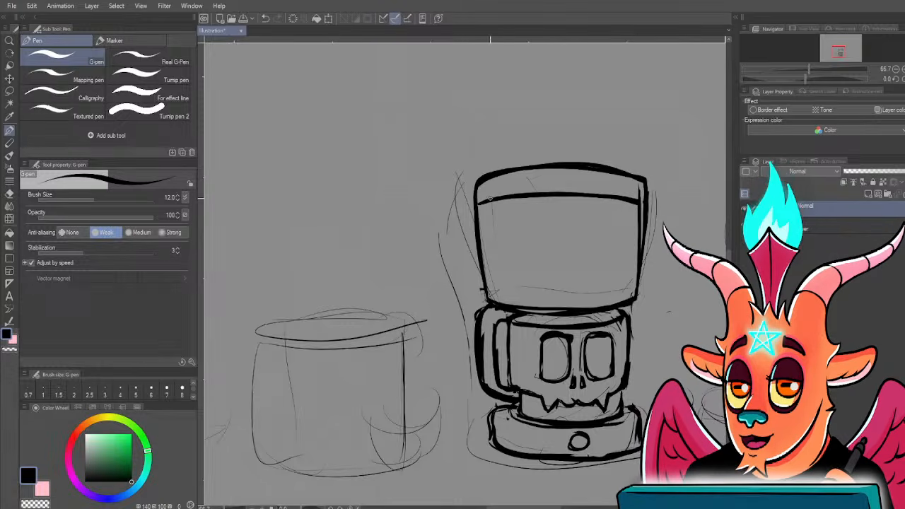
left_click_drag(514, 197, 597, 198)
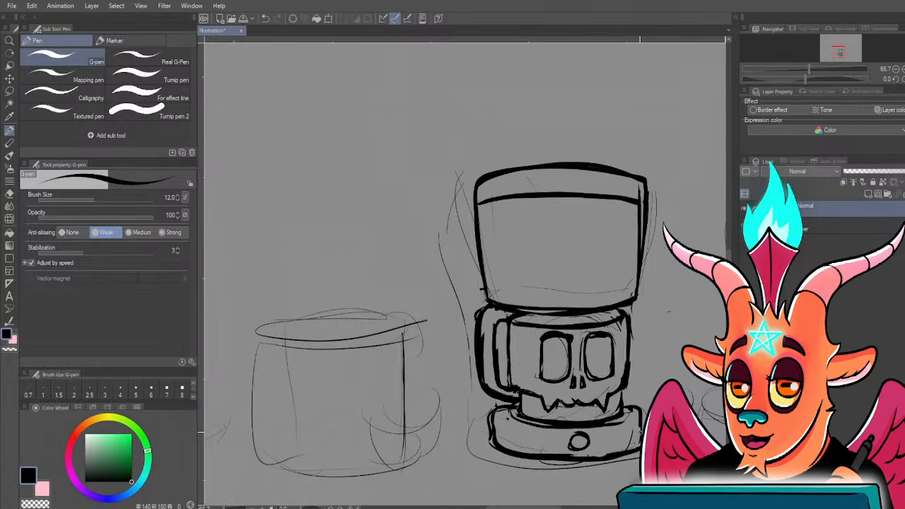
left_click_drag(470, 408, 491, 400)
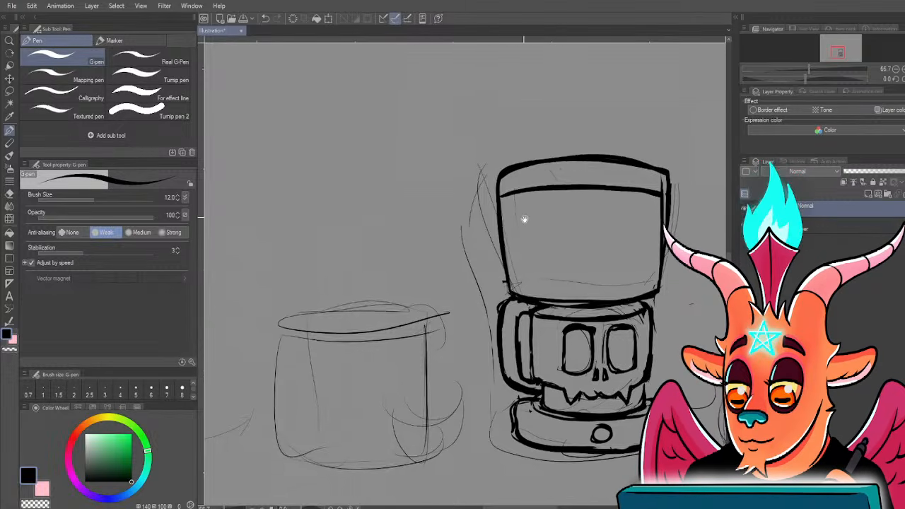
- Ink the cylindrical canister left of the coffee machine with straight sides, a curved bottom and an elliptical double-lined rim
scroll(476, 249, "down", 2)
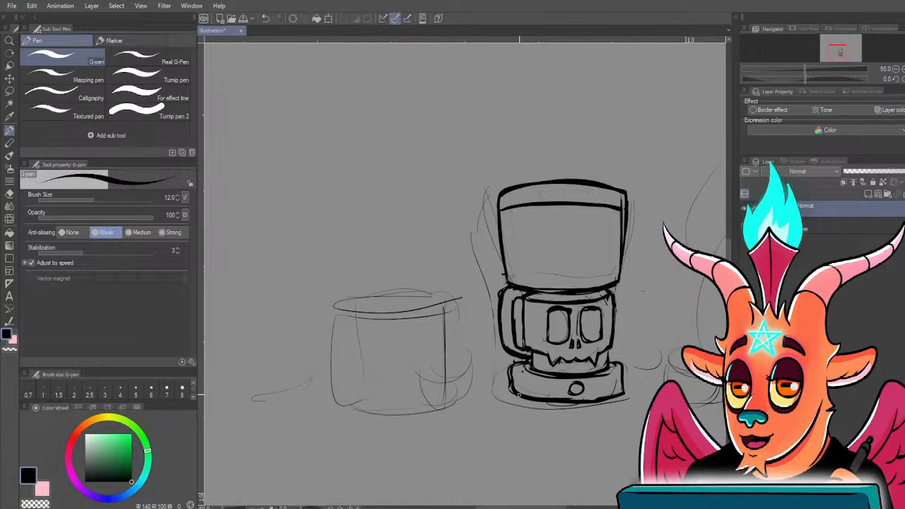
left_click_drag(339, 317, 338, 401)
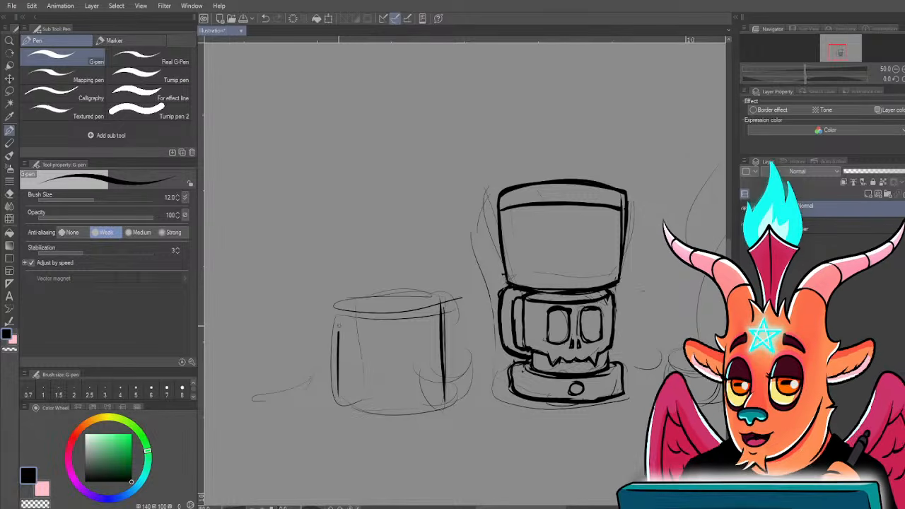
mouse_move(340, 321)
left_mouse_down()
mouse_move(339, 400)
mouse_move(399, 409)
mouse_move(450, 402)
left_mouse_up()
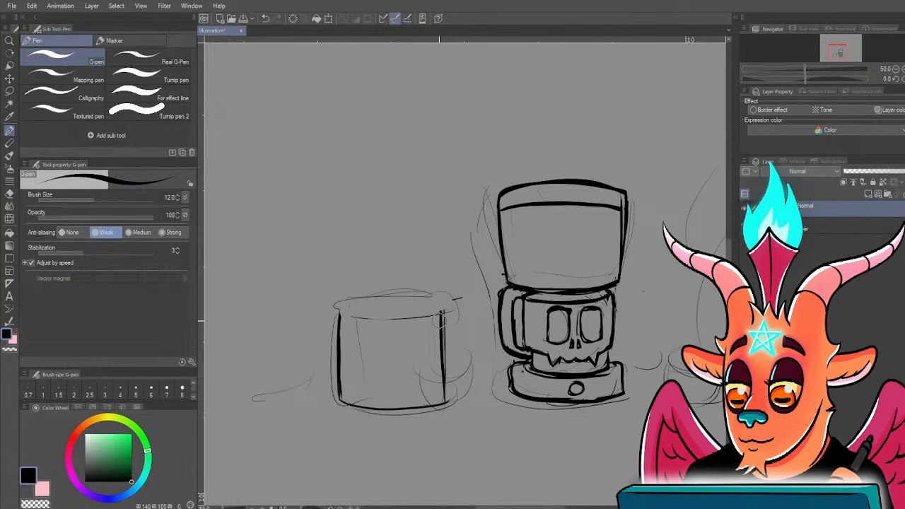
left_click_drag(349, 303, 390, 297)
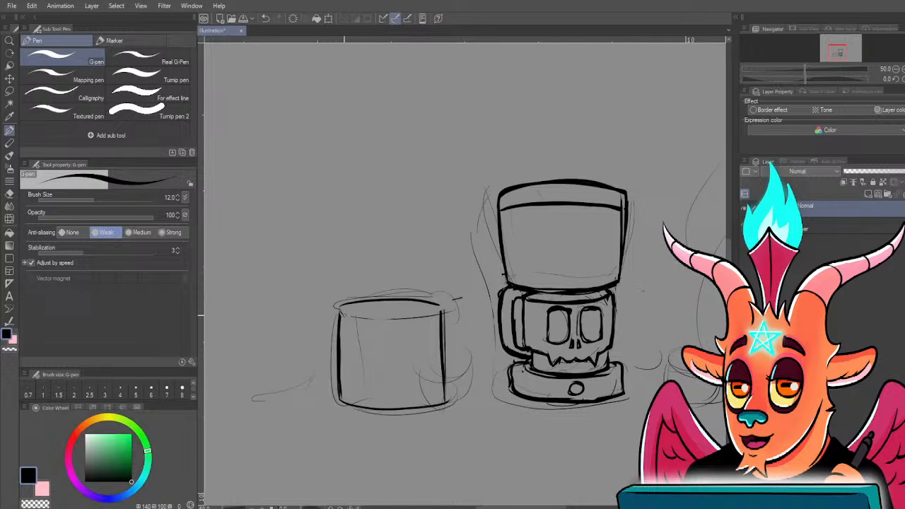
left_click_drag(342, 315, 385, 320)
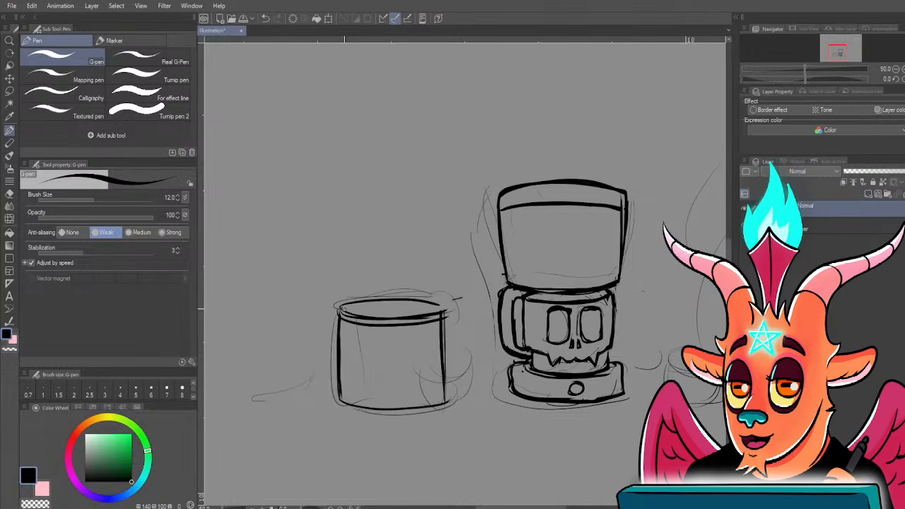
- Darken the canister's elliptical rim and redraw its bottom edge as a single smooth curve between the two sides
left_click_drag(432, 324, 449, 318)
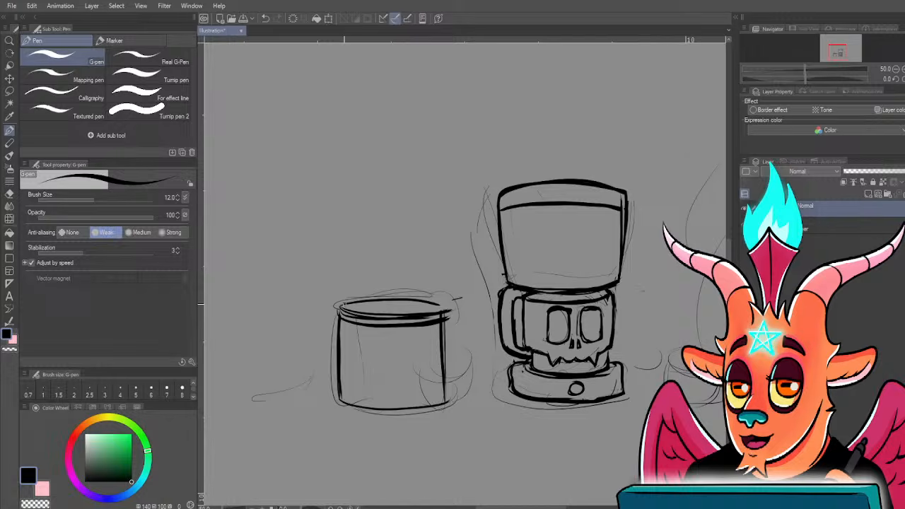
left_click_drag(360, 304, 448, 309)
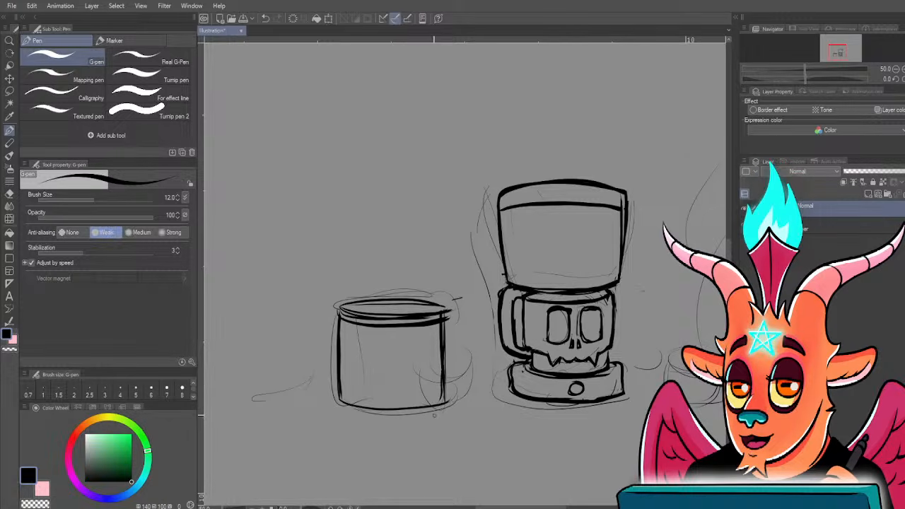
key("ctrl+z")
key("ctrl+z")
key("ctrl+z")
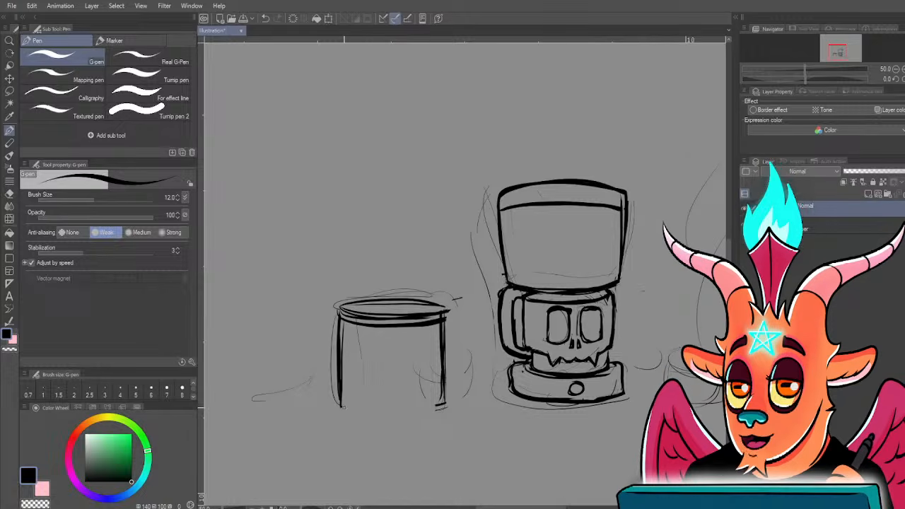
left_click_drag(342, 407, 445, 405)
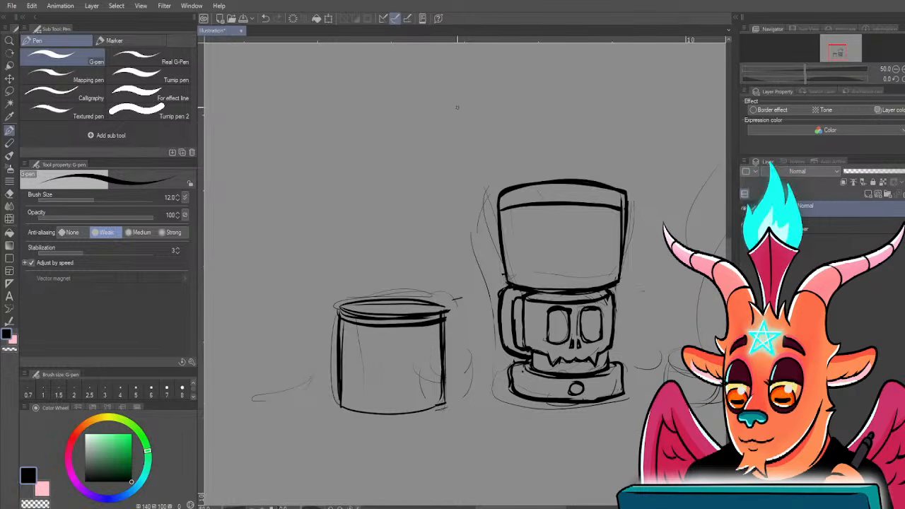
- Sketch a small creature's tilted oval head with two long upright ears above the canister and try out a long curved neck
left_click_drag(457, 105, 453, 166)
mouse_move(396, 143)
left_mouse_down()
mouse_move(436, 135)
mouse_move(394, 132)
mouse_move(434, 134)
mouse_move(432, 167)
mouse_move(393, 140)
mouse_move(371, 79)
mouse_move(393, 178)
mouse_move(336, 271)
left_mouse_up()
key("ctrl+z")
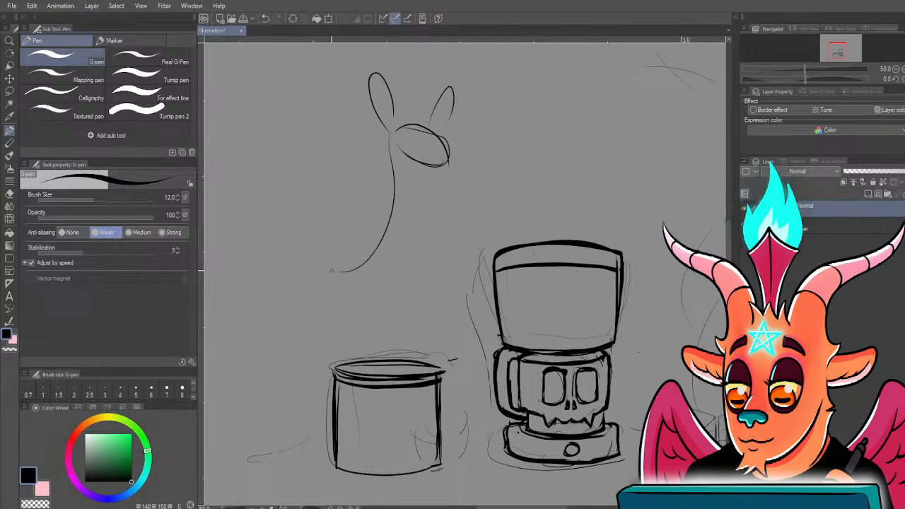
left_click_drag(425, 167, 388, 276)
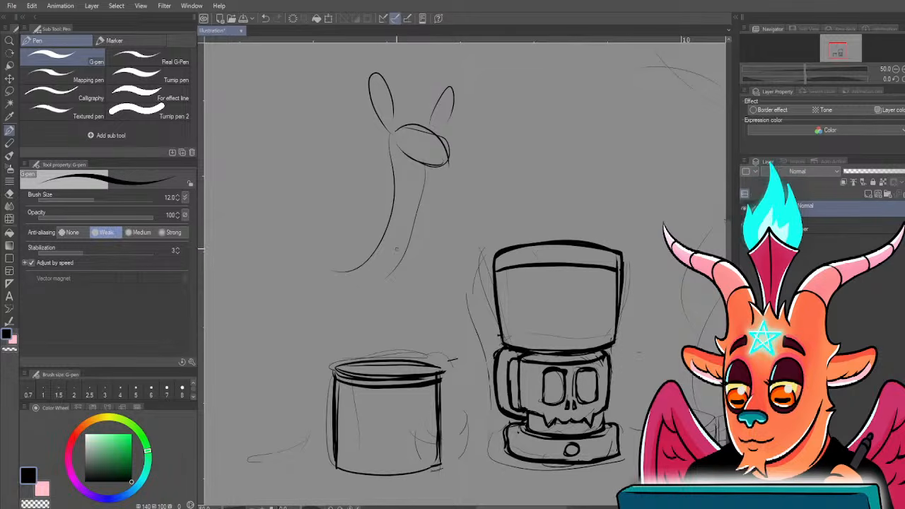
mouse_move(333, 277)
left_mouse_down()
mouse_move(393, 178)
mouse_move(408, 239)
mouse_move(395, 292)
mouse_move(393, 270)
left_mouse_up()
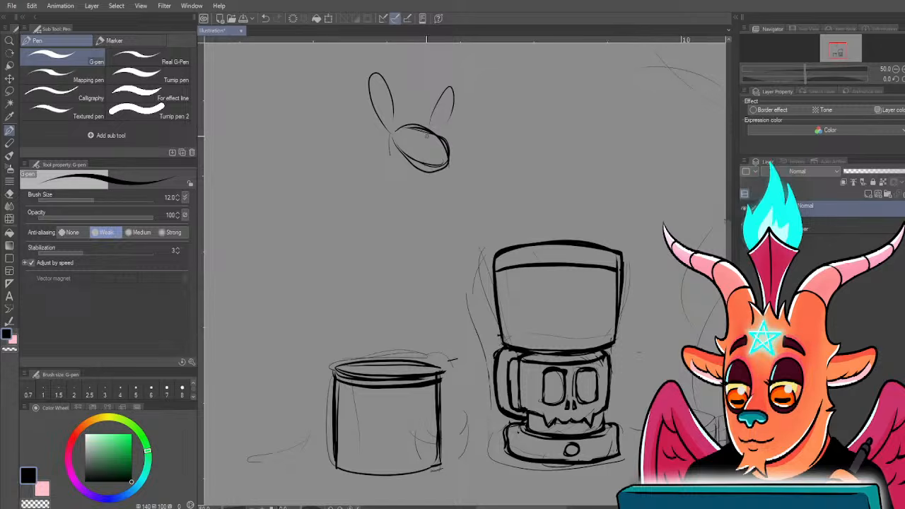
- Widen the creature's right ear, add inner-ear marks, draw two round eyes with pupils and add small rounded frills beside the head
left_click_drag(432, 119, 441, 138)
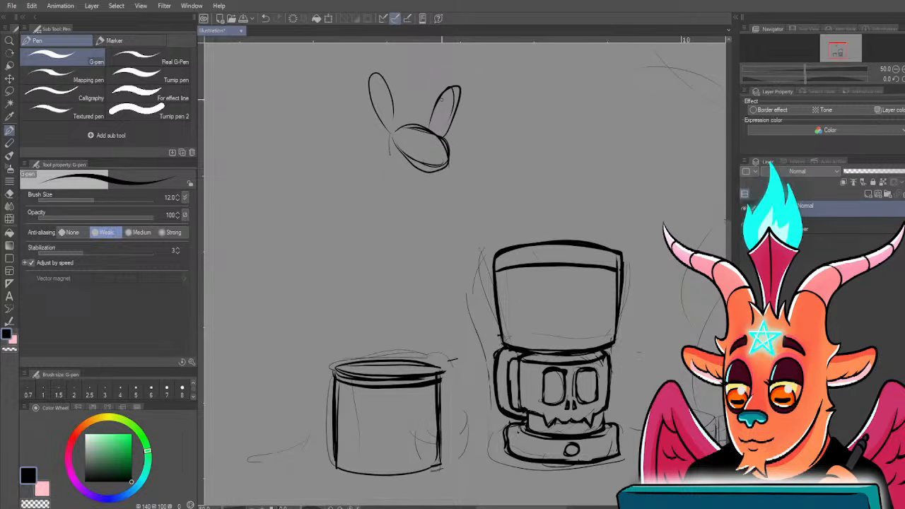
mouse_move(444, 96)
left_mouse_down()
mouse_move(442, 111)
mouse_move(451, 111)
left_mouse_up()
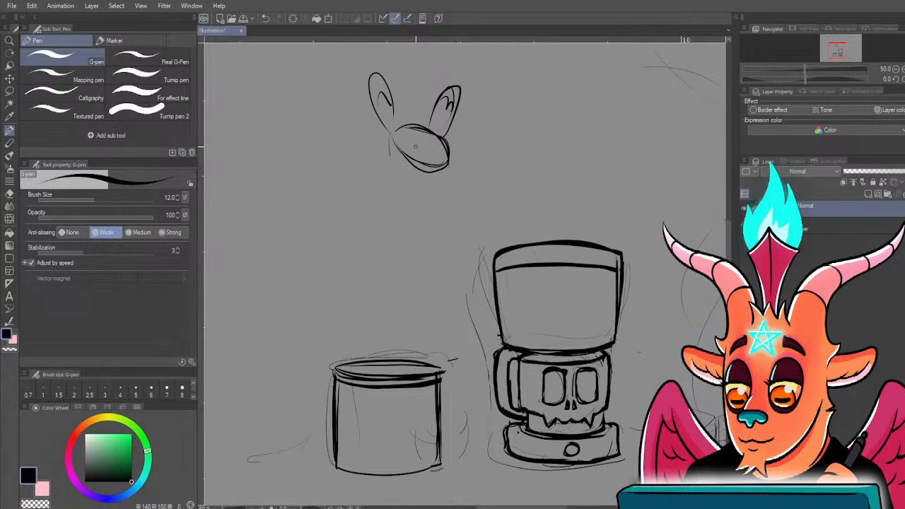
mouse_move(414, 152)
left_mouse_down()
mouse_move(410, 142)
mouse_move(423, 148)
left_mouse_up()
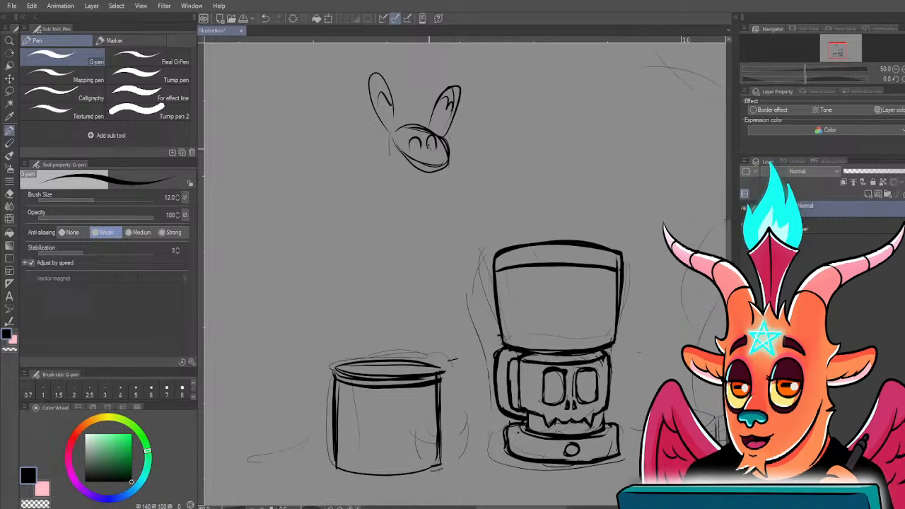
left_click_drag(418, 142, 419, 151)
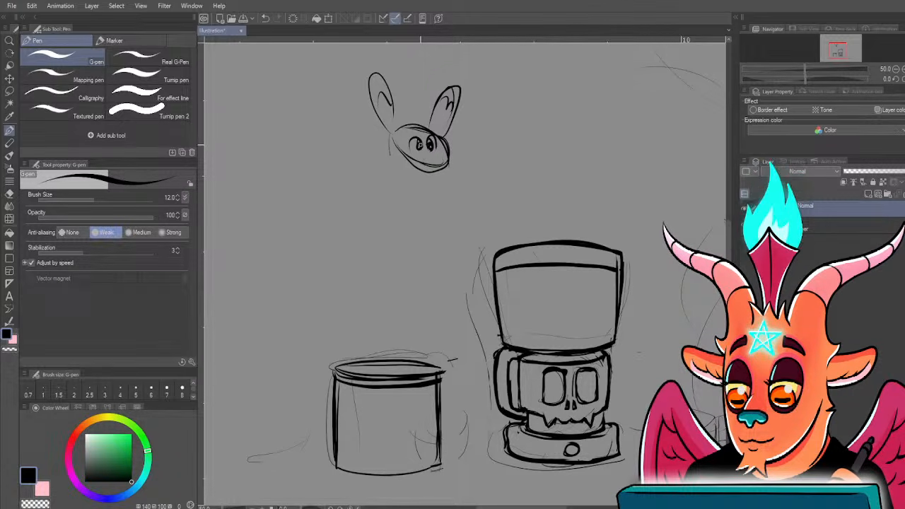
left_click_drag(391, 131, 401, 163)
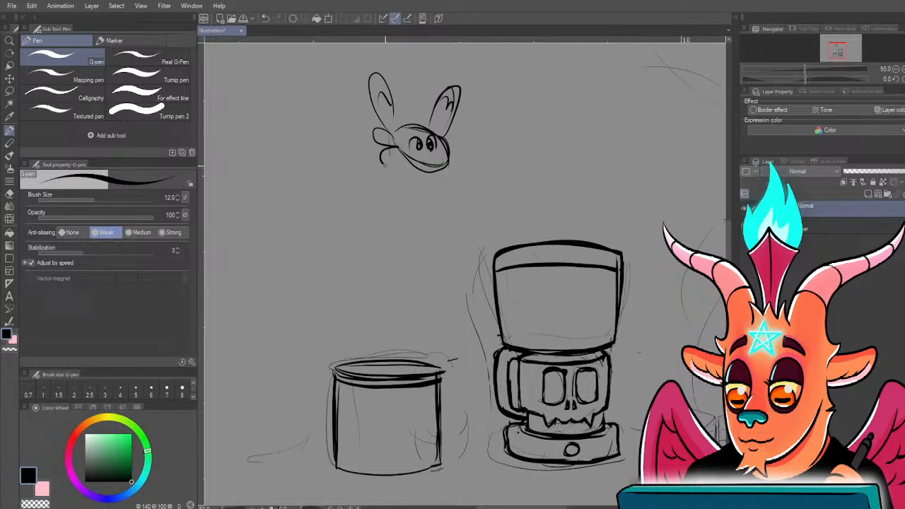
- Draw the creature's pear-shaped body with a raised curved tail, two small front paws and two oval feet, and refine its left ear
left_click_drag(448, 131, 442, 251)
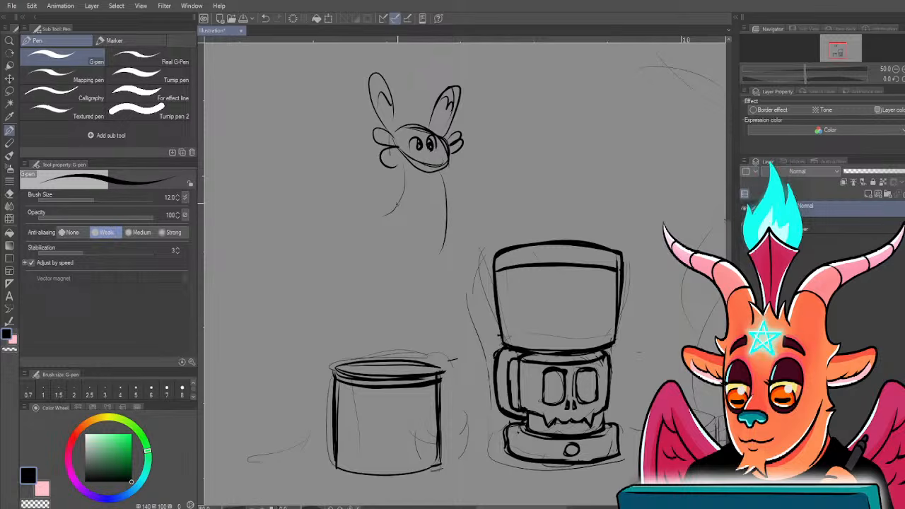
left_click_drag(385, 214, 433, 261)
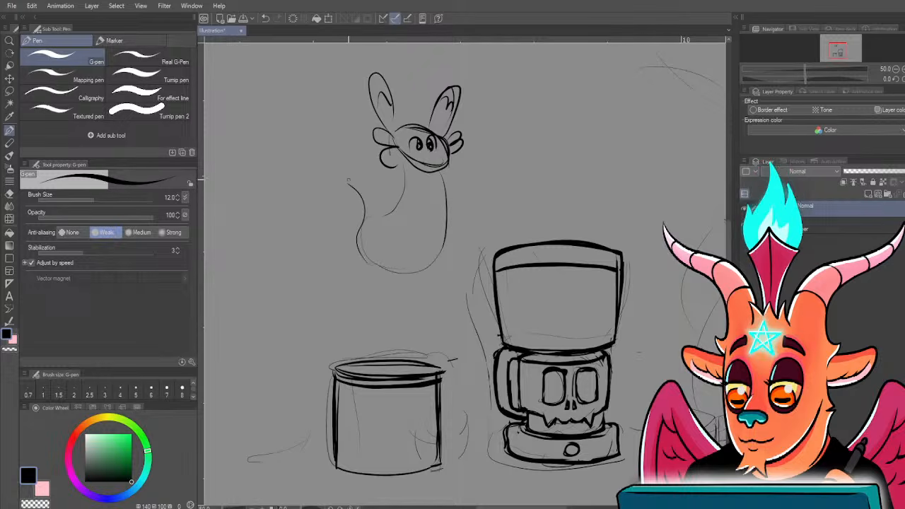
left_click_drag(380, 211, 357, 168)
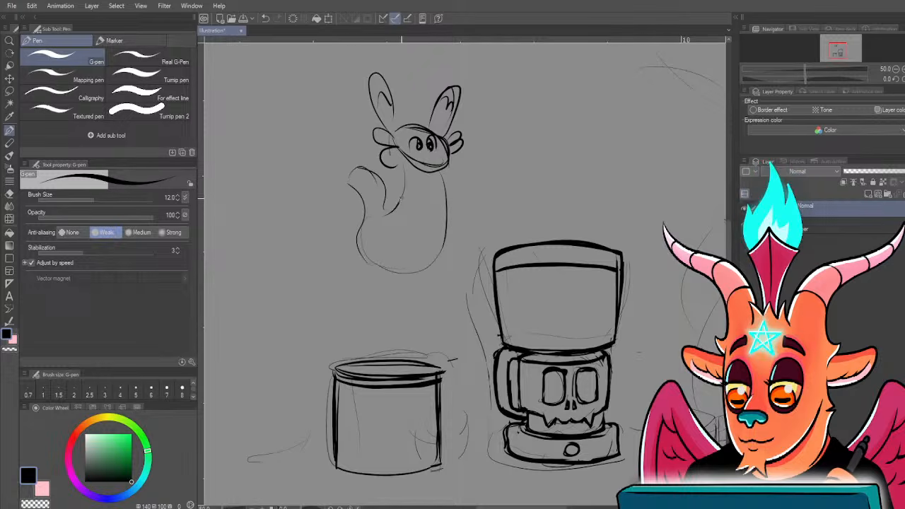
left_click_drag(361, 244, 385, 271)
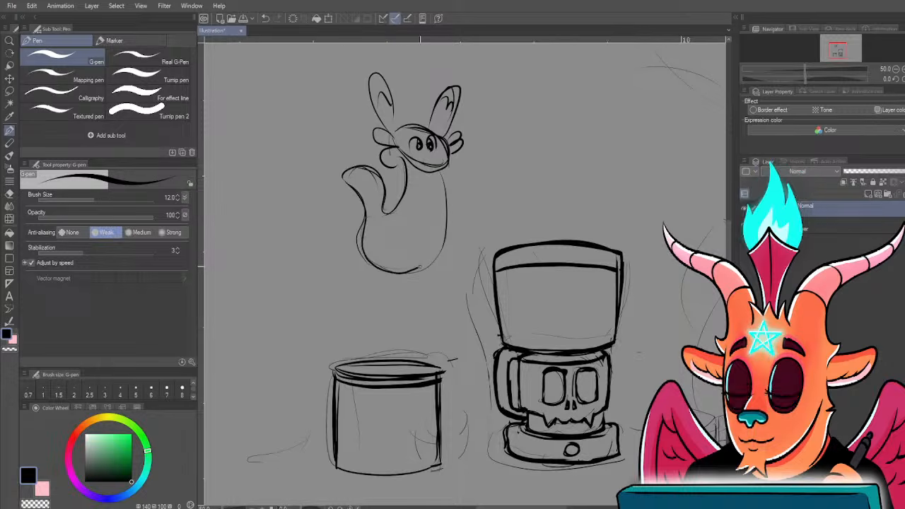
mouse_move(447, 174)
left_mouse_down()
mouse_move(435, 231)
mouse_move(423, 237)
mouse_move(445, 216)
left_mouse_up()
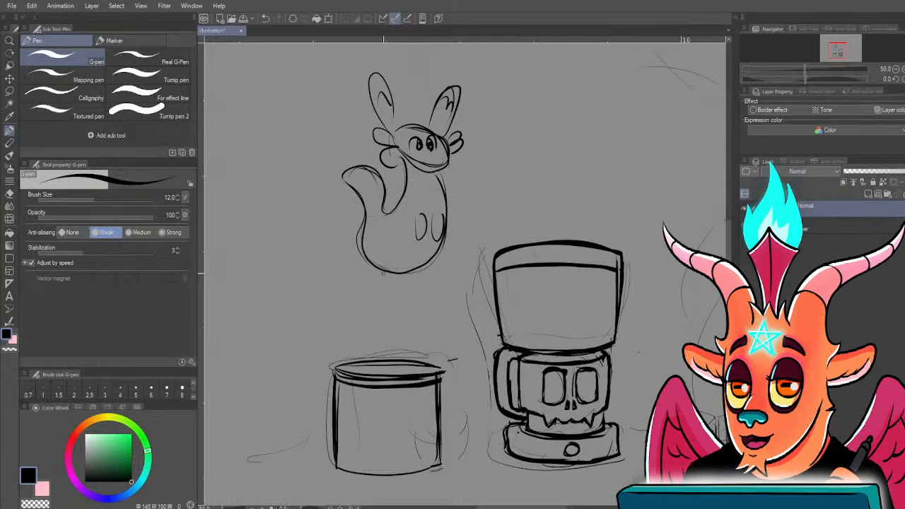
left_click_drag(383, 273, 410, 273)
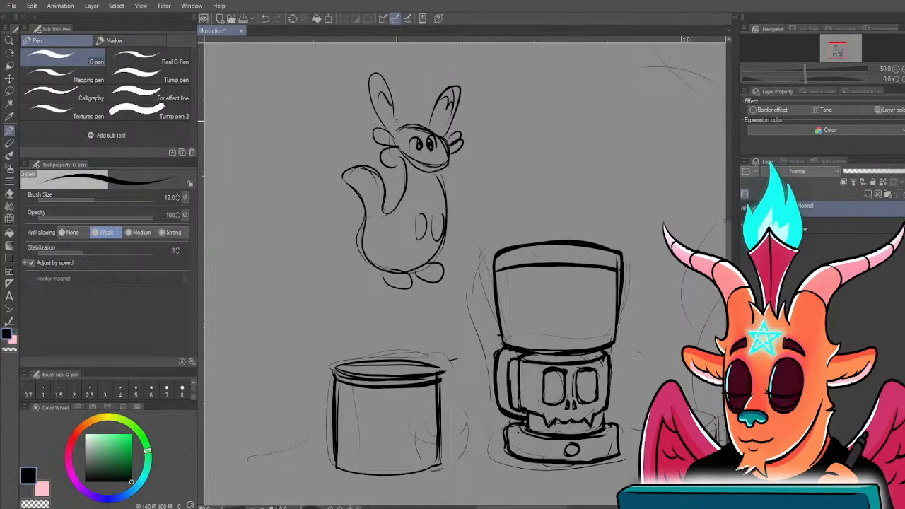
left_click_drag(396, 116, 373, 78)
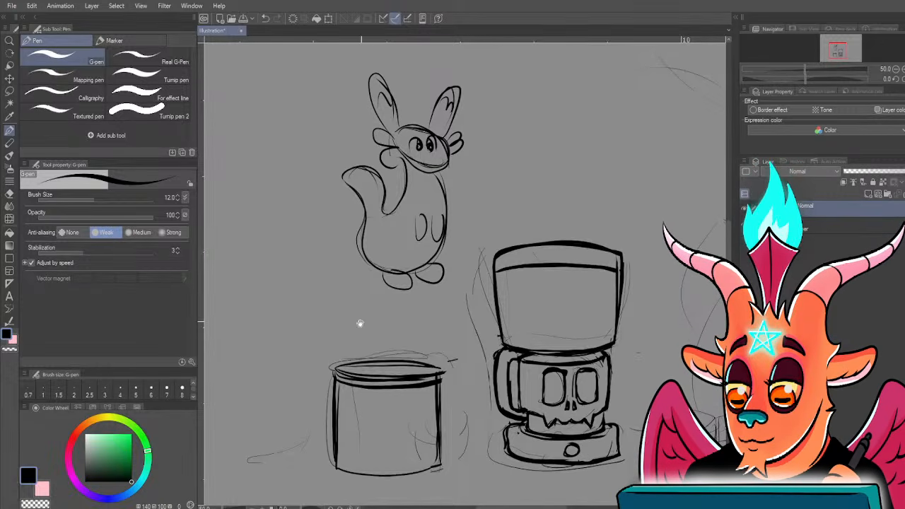
- Thicken the canister's bottom curve and left side, erase the stray sketch lines around it and tidy the rim's right corner
scroll(365, 327, "up", 1)
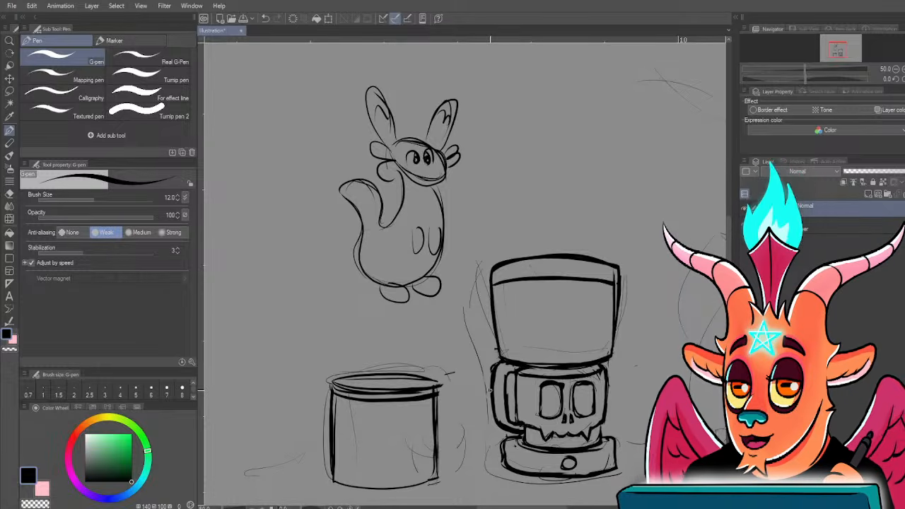
left_click_drag(480, 381, 513, 328)
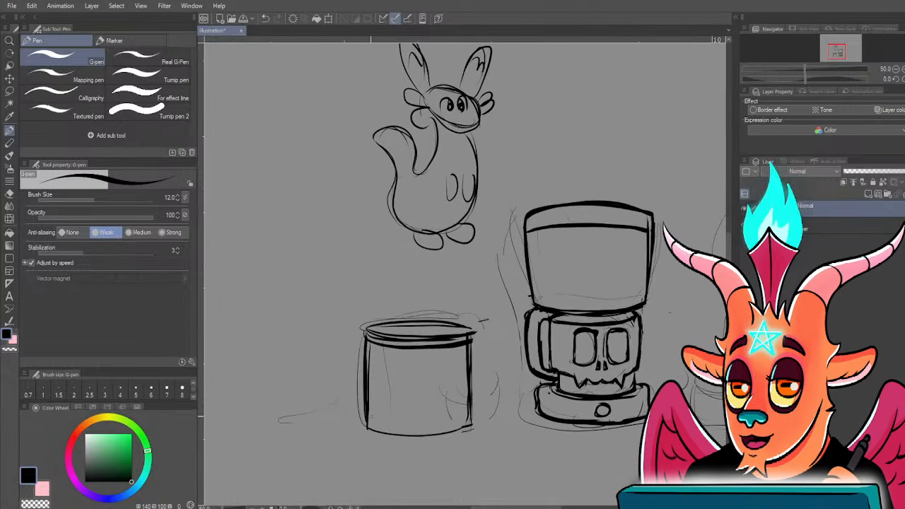
left_click_drag(369, 431, 471, 428)
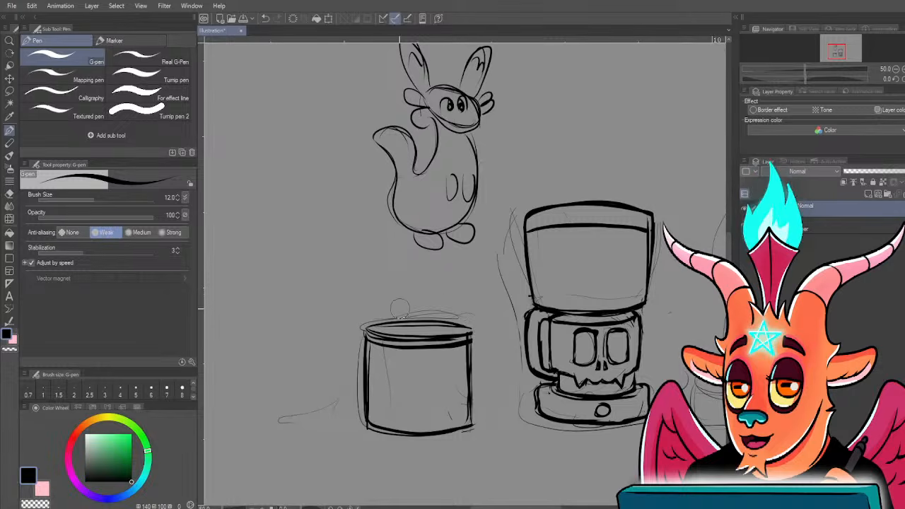
left_click_drag(402, 307, 471, 310)
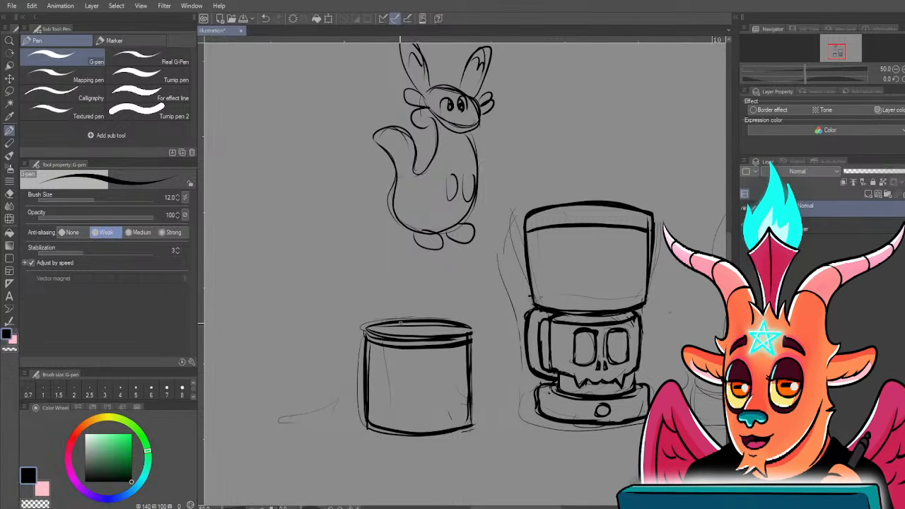
left_click_drag(472, 330, 472, 342)
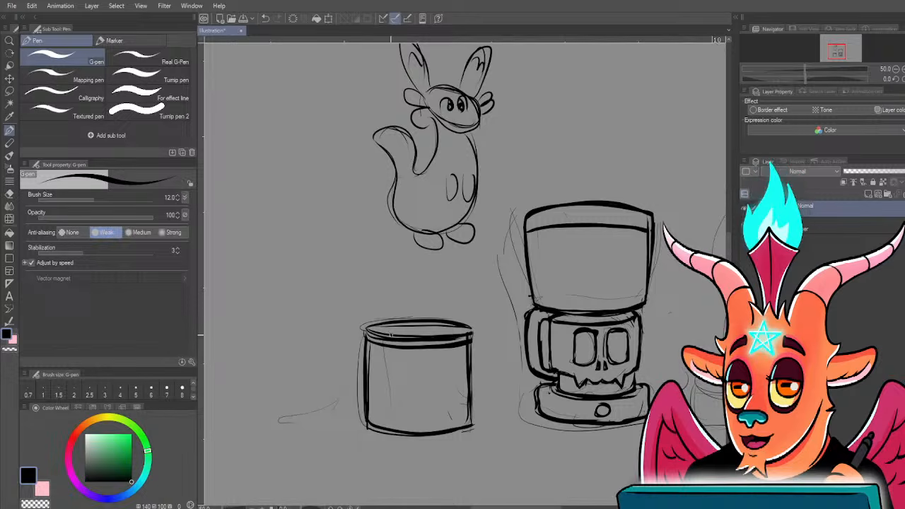
left_click_drag(370, 382, 371, 414)
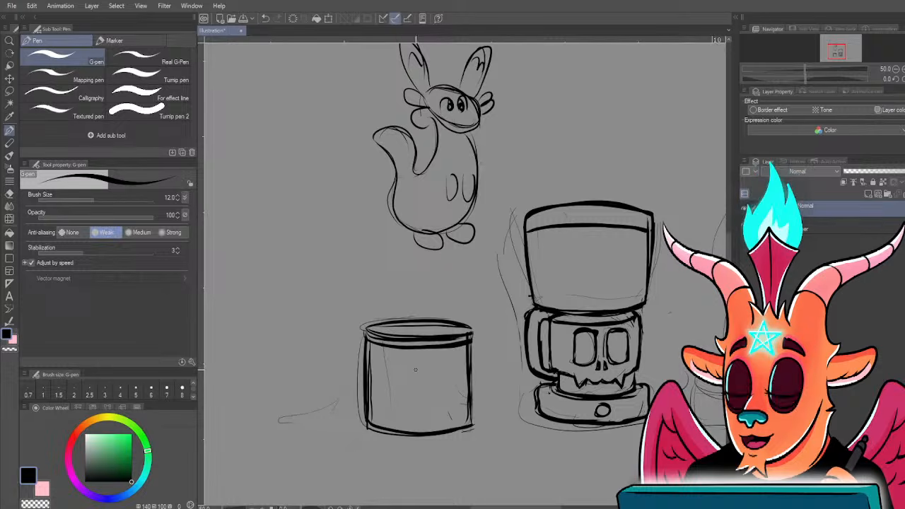
- Hand-letter HALLOW in capitals across the upper part of the canister's front
scroll(401, 384, "up", 1)
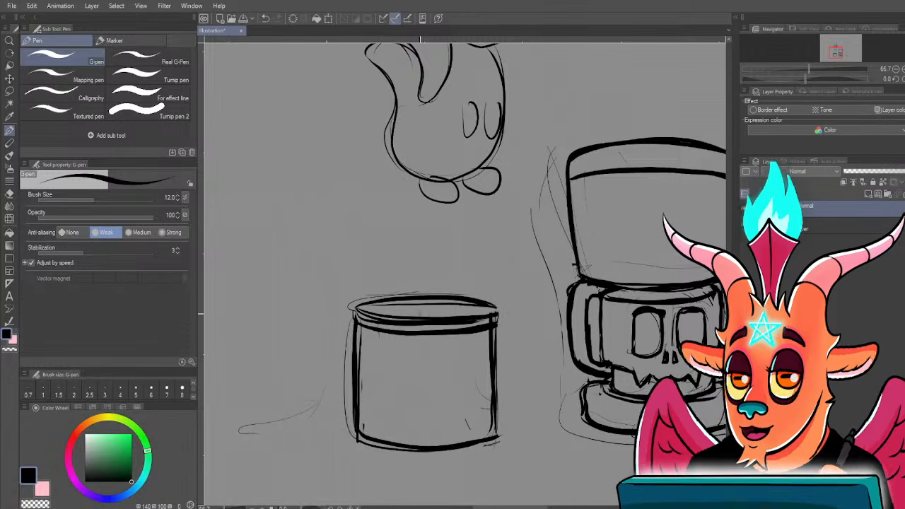
mouse_move(375, 339)
left_mouse_down()
mouse_move(377, 366)
mouse_move(389, 355)
left_mouse_up()
mouse_move(386, 345)
left_mouse_down()
mouse_move(387, 366)
mouse_move(422, 365)
left_mouse_up()
mouse_move(428, 344)
left_mouse_down()
mouse_move(428, 365)
mouse_move(439, 365)
left_mouse_up()
mouse_move(448, 346)
left_mouse_down()
mouse_move(459, 364)
mouse_move(471, 366)
mouse_move(476, 346)
left_mouse_up()
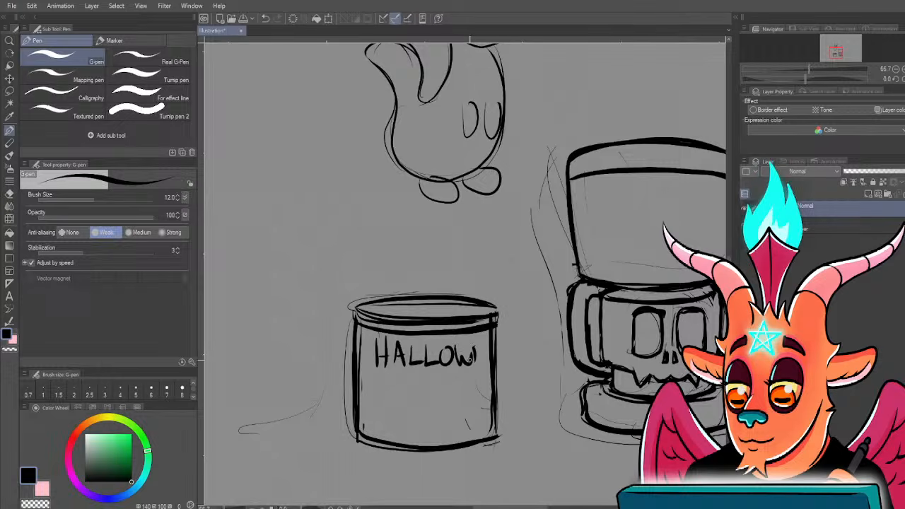
- Lasso the HALLOW lettering, shrink it to make room and add the letters ED to complete HALLOWED
key("m")
left_click_drag(461, 384, 369, 339)
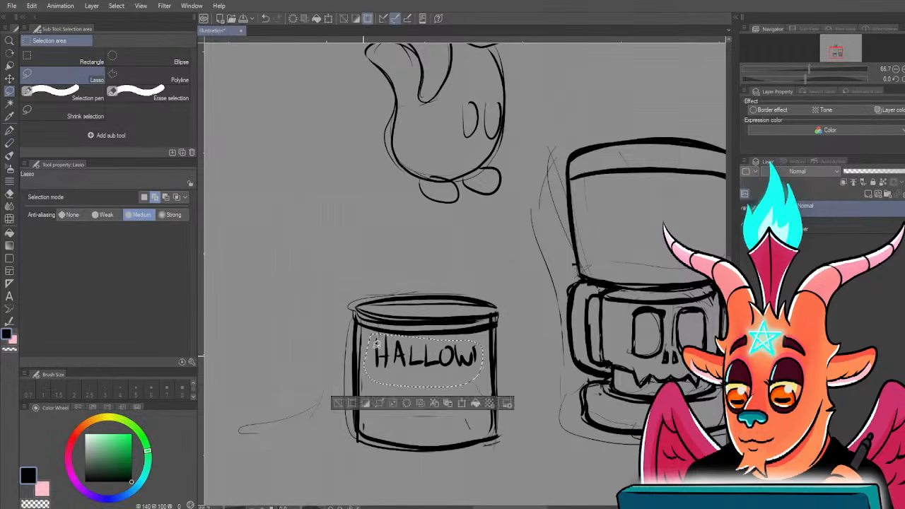
key("ctrl+t")
mouse_move(483, 361)
left_mouse_down()
mouse_move(460, 361)
mouse_move(475, 343)
left_mouse_up()
key("Return")
key("p")
left_click_drag(467, 353, 476, 364)
left_click_drag(478, 342, 478, 365)
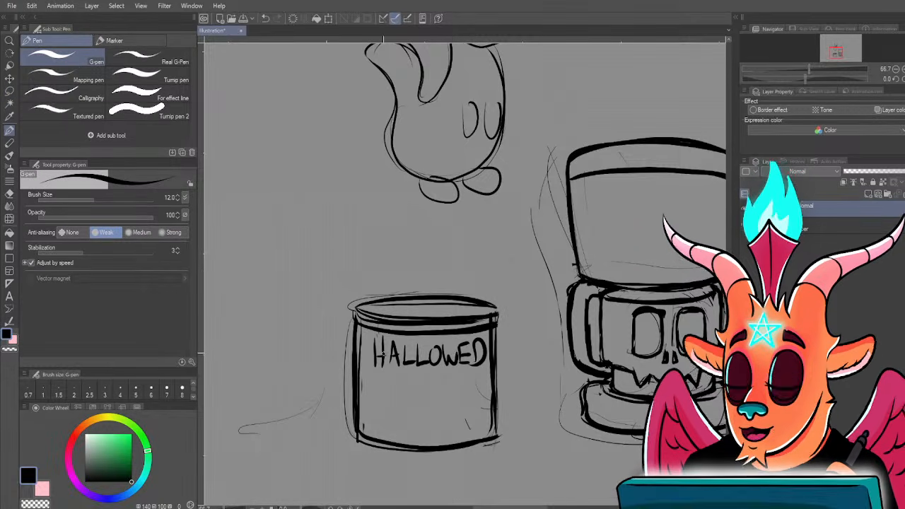
- Hand-letter GROUND beneath HALLOWED, narrow the lettering with a lasso transform and add an S to complete GROUNDS
mouse_move(386, 388)
left_mouse_down()
mouse_move(382, 401)
mouse_move(395, 410)
mouse_move(437, 406)
mouse_move(443, 385)
mouse_move(460, 385)
mouse_move(470, 406)
left_mouse_up()
left_click_drag(491, 381, 478, 409)
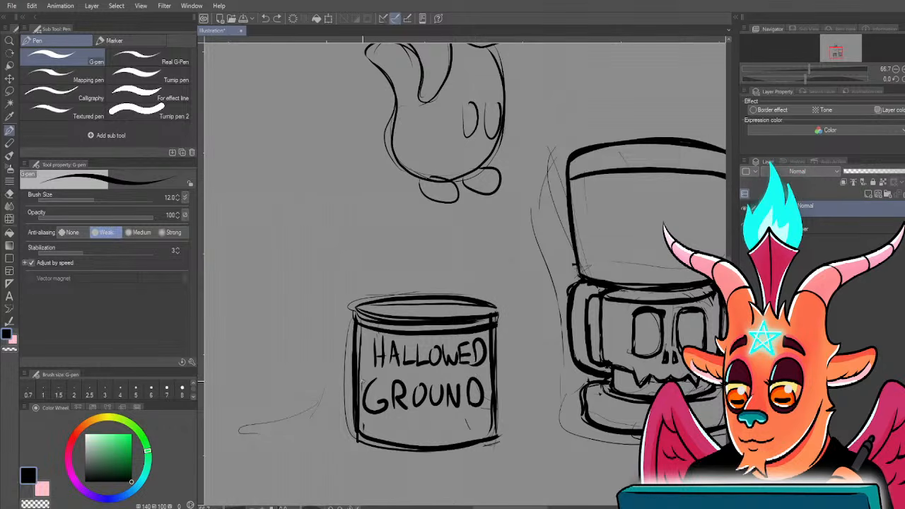
key("m")
mouse_move(373, 421)
left_mouse_down()
mouse_move(360, 398)
mouse_move(370, 375)
left_mouse_up()
key("ctrl+t")
left_click_drag(489, 398, 475, 395)
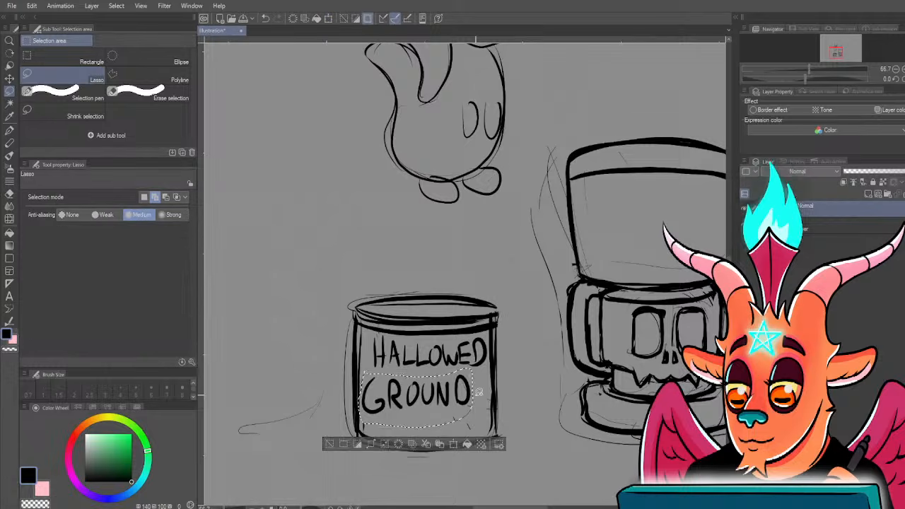
key("Return")
key("ctrl+d")
key("p")
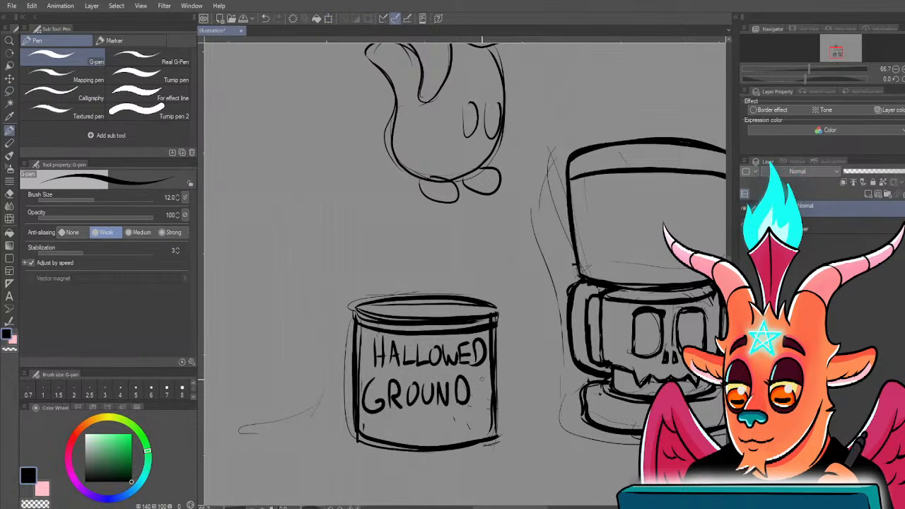
left_click_drag(483, 373, 470, 402)
- Clean up and thicken the back edge of the canister's elliptical rim
left_click_drag(416, 346, 408, 340)
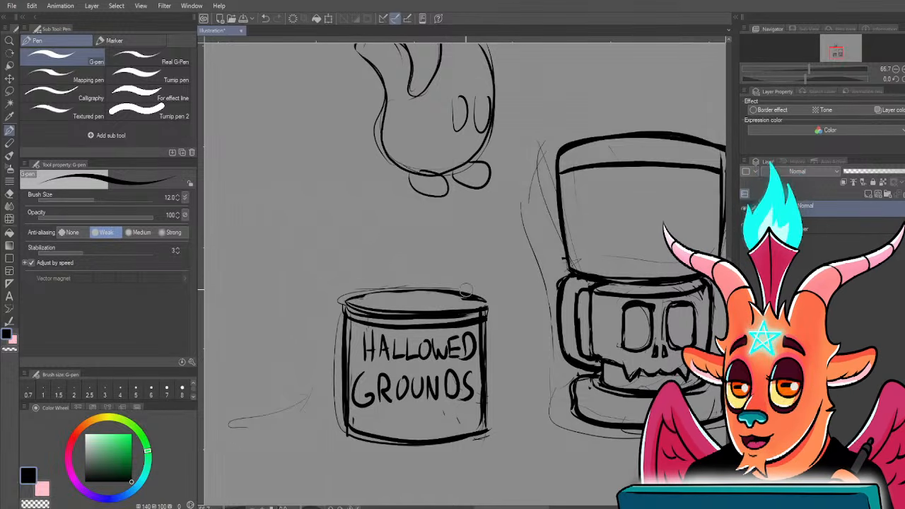
mouse_move(378, 297)
left_mouse_down()
mouse_move(448, 294)
mouse_move(476, 302)
left_mouse_up()
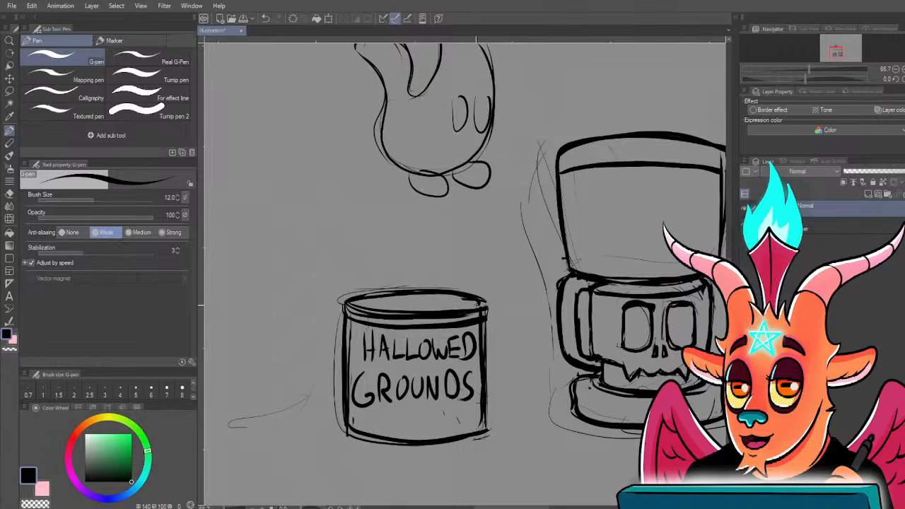
left_click_drag(340, 393, 340, 355)
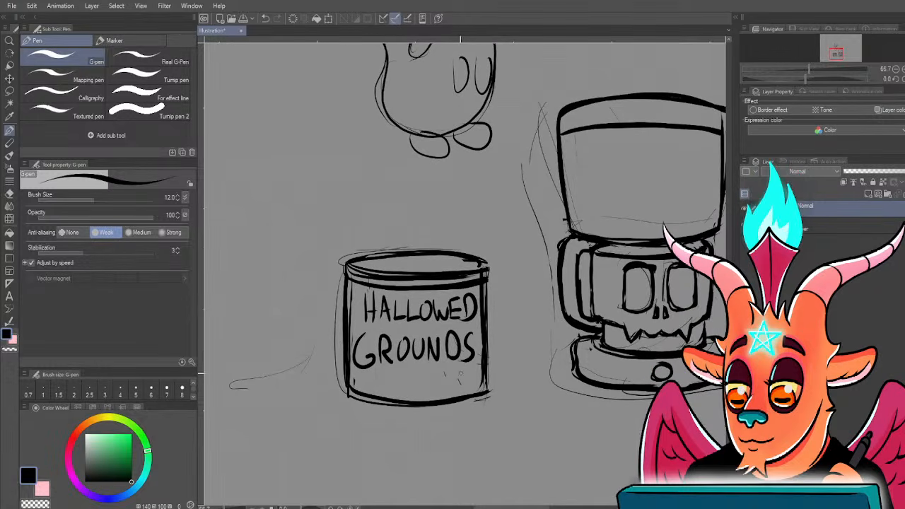
- Draw the elliptical lid of a small pot beneath the coffee machine, redrawing its upper edge and adding a small oval opening
left_click_drag(480, 346, 465, 365)
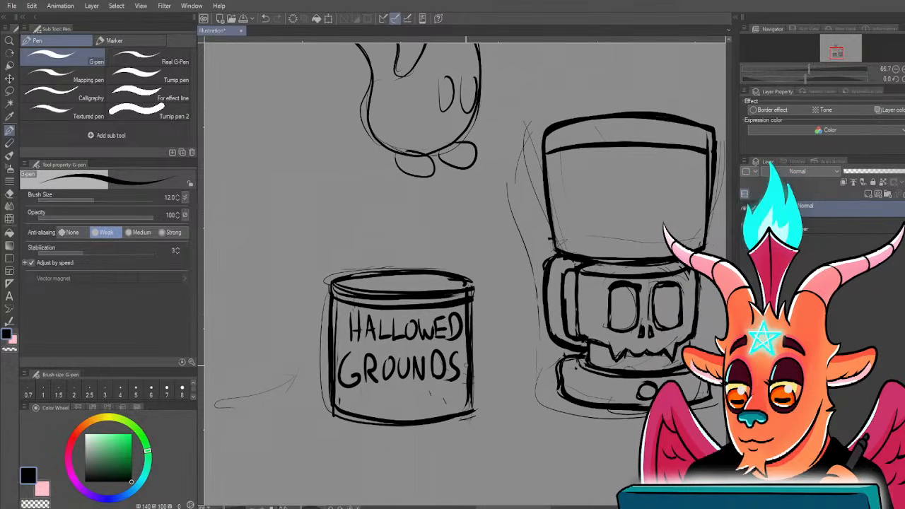
left_click_drag(405, 331, 359, 323)
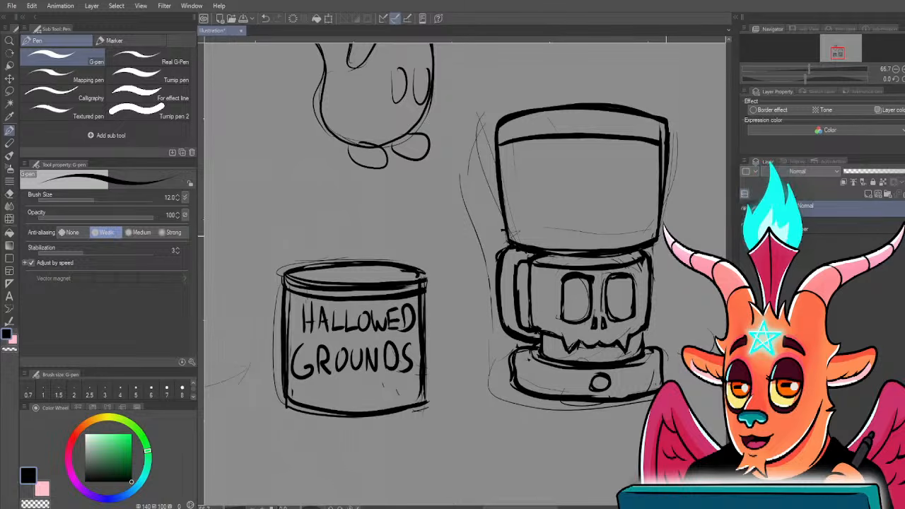
left_click_drag(669, 216, 666, 234)
mouse_move(632, 261)
left_mouse_down()
mouse_move(511, 246)
mouse_move(465, 302)
mouse_move(457, 292)
left_mouse_up()
left_click_drag(297, 248, 362, 354)
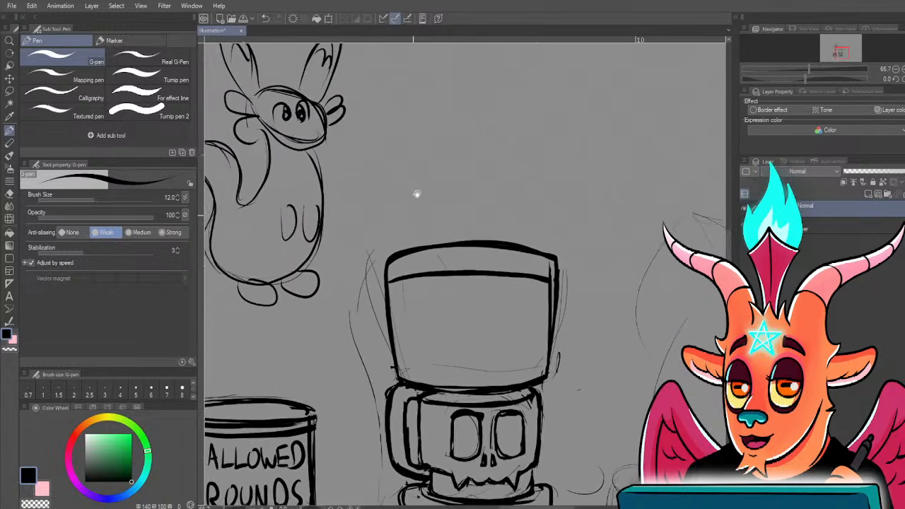
left_click_drag(416, 194, 412, 223)
key("ctrl+minus")
left_click_drag(425, 361, 414, 234)
mouse_move(460, 414)
left_mouse_down()
mouse_move(424, 316)
mouse_move(506, 311)
mouse_move(486, 304)
left_mouse_up()
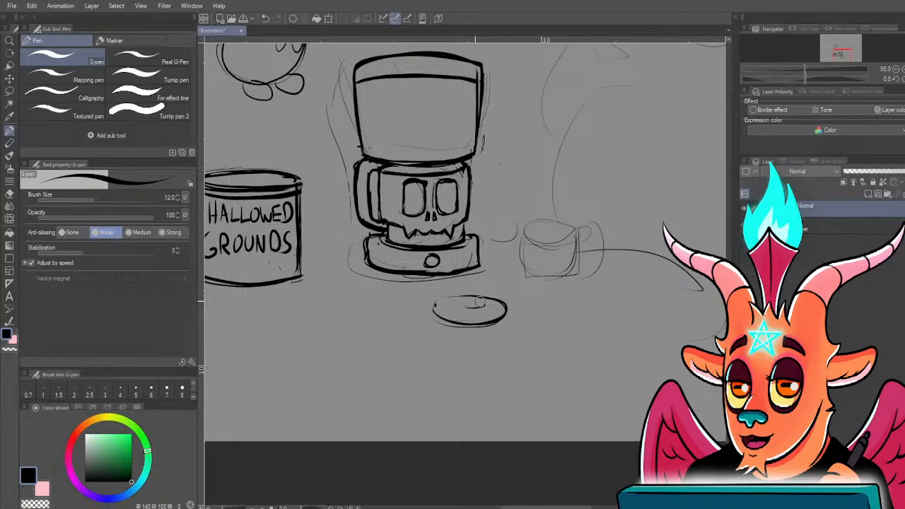
key("ctrl+z")
key("ctrl+z")
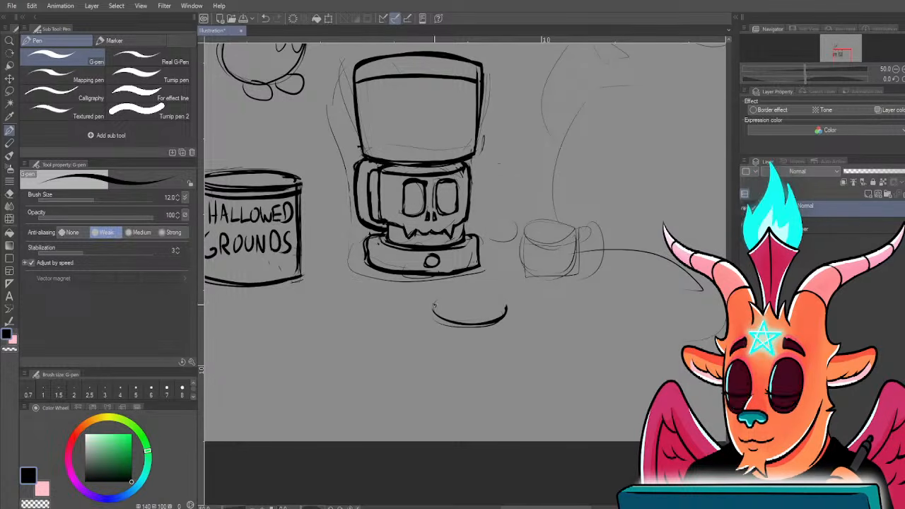
mouse_move(506, 311)
left_mouse_down()
mouse_move(434, 311)
mouse_move(478, 297)
mouse_move(465, 301)
left_mouse_up()
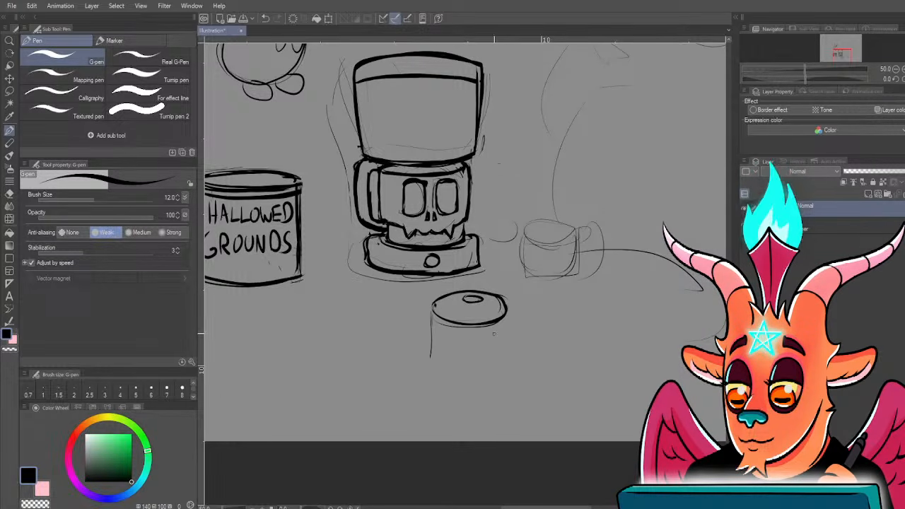
- Draw the small pot's sides, skull eyes, nose and jaw, and add a thick curved handle behind it
left_click_drag(432, 316, 430, 357)
left_click_drag(506, 315, 506, 340)
mouse_move(453, 352)
left_mouse_down()
mouse_move(459, 364)
mouse_move(472, 358)
mouse_move(457, 348)
mouse_move(470, 358)
mouse_move(502, 339)
mouse_move(497, 357)
mouse_move(506, 354)
mouse_move(476, 363)
left_mouse_up()
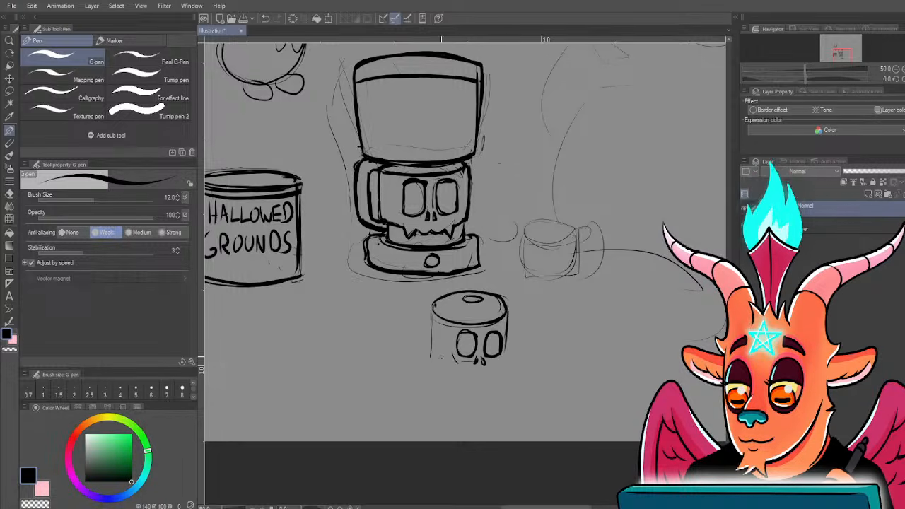
mouse_move(435, 318)
left_mouse_down()
mouse_move(441, 359)
mouse_move(473, 371)
mouse_move(464, 375)
left_mouse_up()
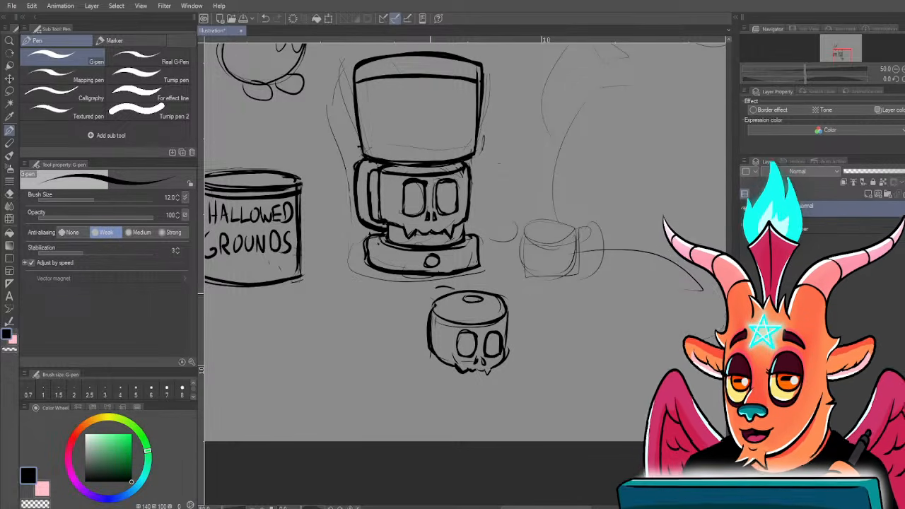
mouse_move(437, 295)
left_mouse_down()
mouse_move(424, 317)
mouse_move(424, 349)
left_mouse_up()
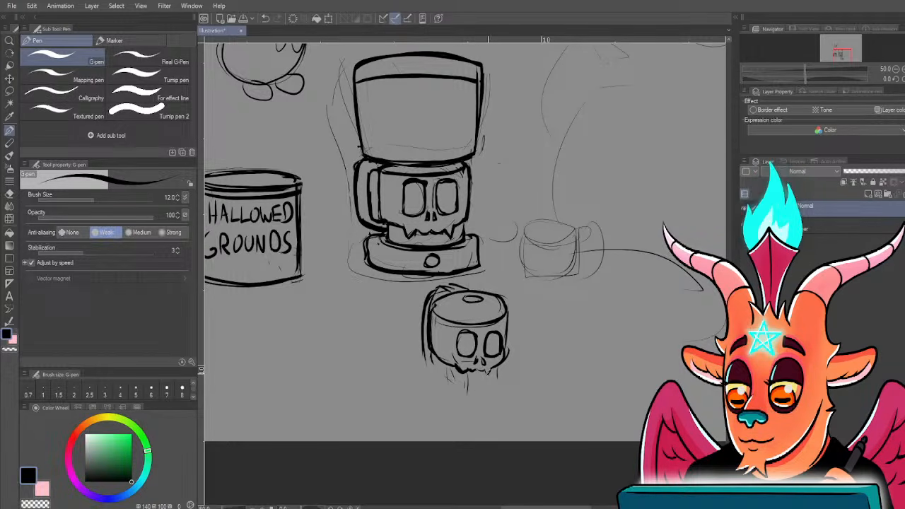
- Draw coffee pouring from the skull pot's mouth into a tiny cup, fill out its jaw and letter BLESH vertically beside it
mouse_move(486, 372)
left_mouse_down()
mouse_move(488, 396)
mouse_move(465, 395)
mouse_move(487, 390)
mouse_move(486, 412)
mouse_move(463, 406)
mouse_move(497, 412)
mouse_move(496, 422)
mouse_move(460, 426)
mouse_move(497, 430)
mouse_move(498, 412)
mouse_move(505, 417)
left_mouse_up()
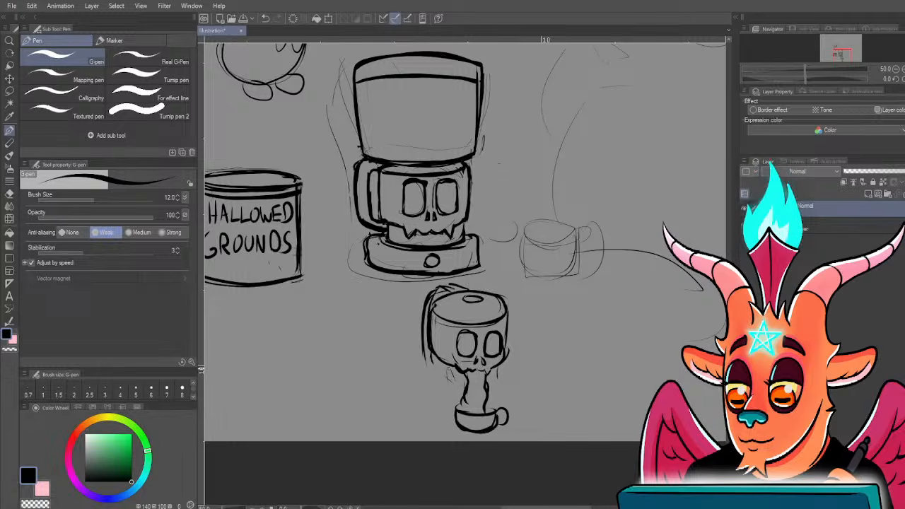
mouse_move(459, 372)
left_mouse_down()
mouse_move(464, 382)
mouse_move(496, 384)
left_mouse_up()
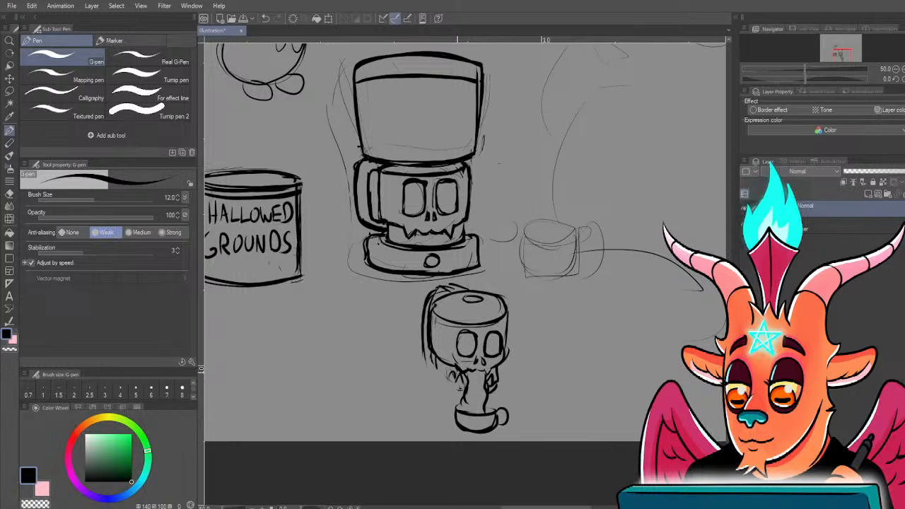
mouse_move(436, 354)
left_mouse_down()
mouse_move(451, 387)
mouse_move(469, 392)
left_mouse_up()
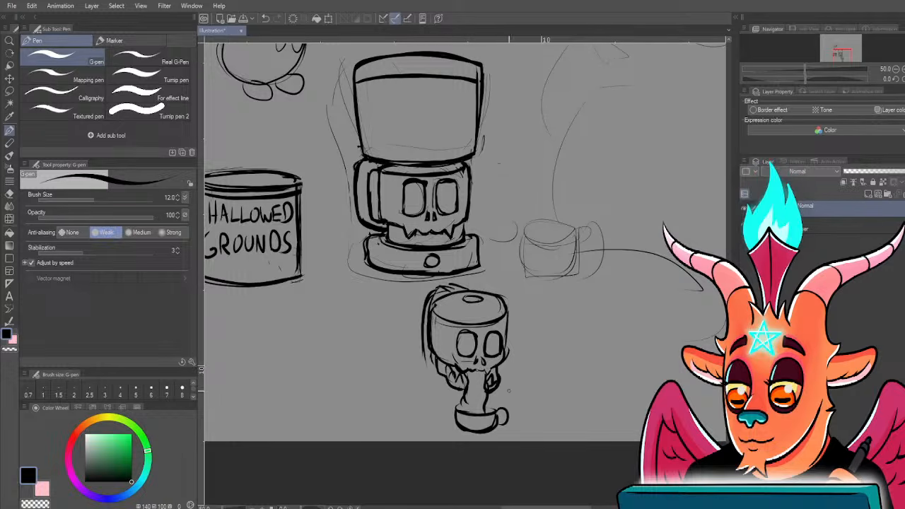
mouse_move(517, 318)
left_mouse_down()
mouse_move(515, 415)
mouse_move(524, 406)
left_mouse_up()
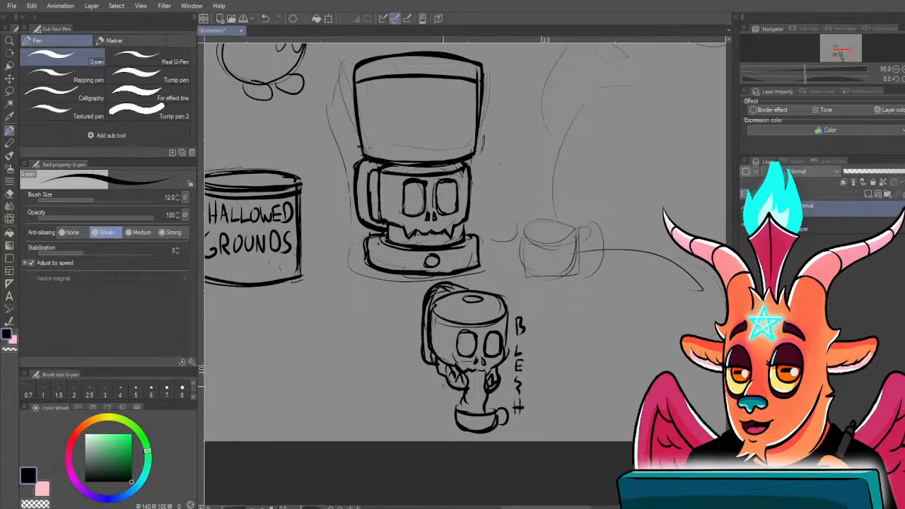
- Review the coffee machine, canister and pouring skull pot against the rest of the sketched scene
left_click_drag(402, 331, 408, 344)
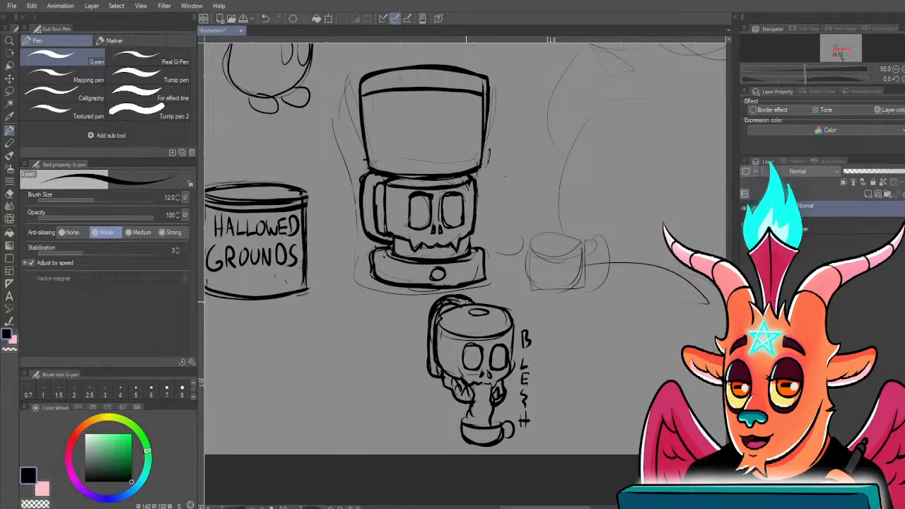
left_click_drag(382, 304, 434, 349)
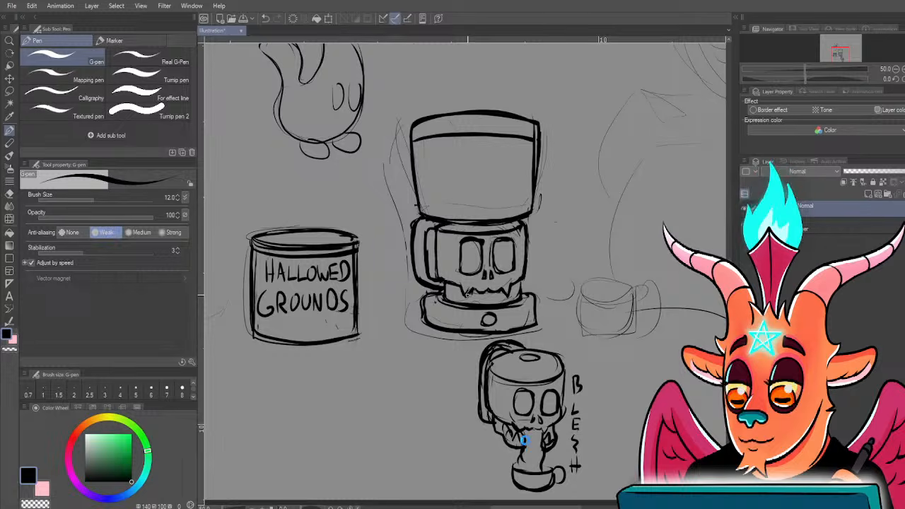
left_click_drag(522, 453, 526, 417)
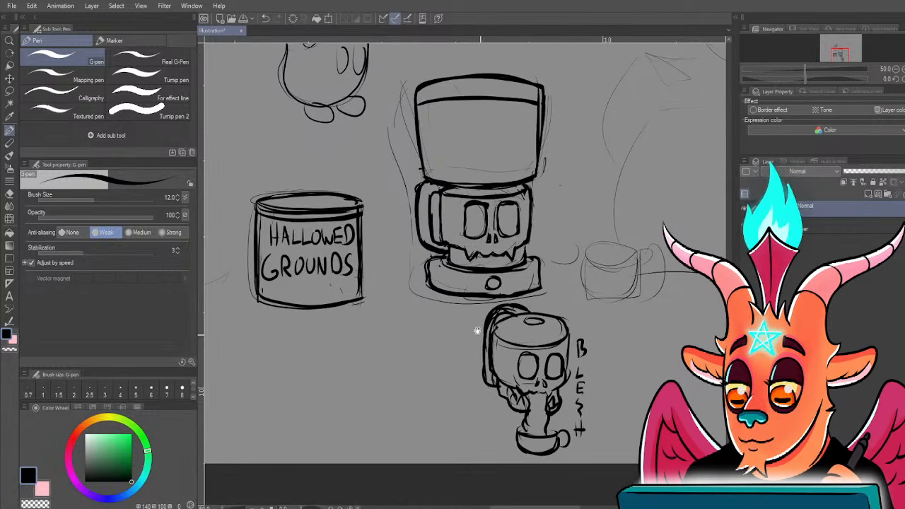
left_click_drag(442, 295, 440, 338)
left_click_drag(428, 302, 454, 334)
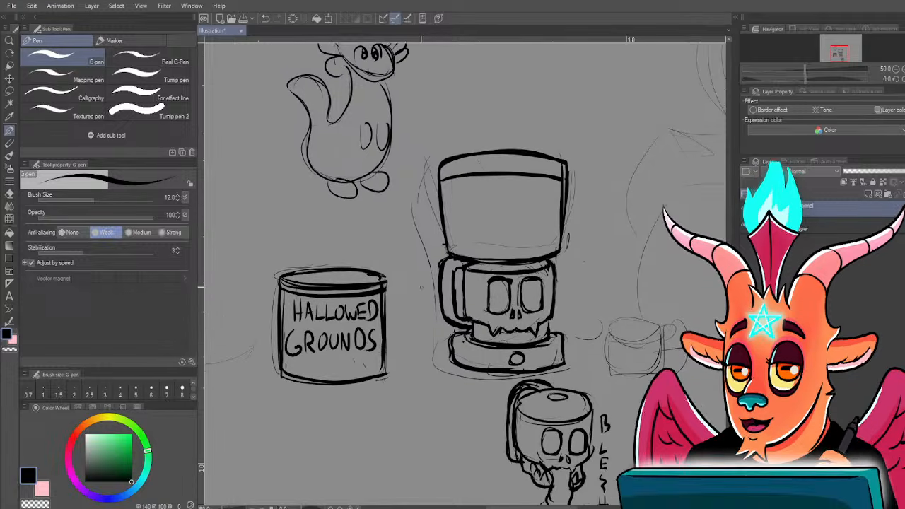
left_click_drag(424, 218, 427, 244)
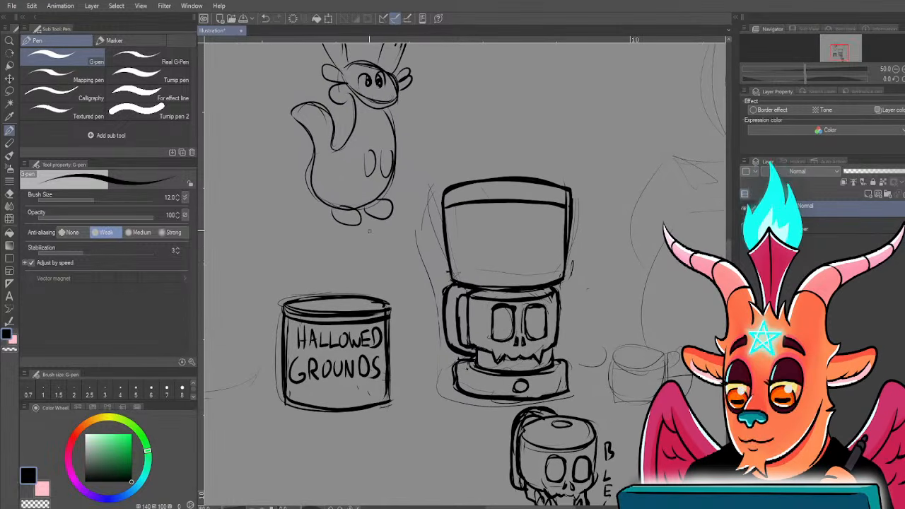
left_click_drag(507, 381, 402, 408)
scroll(401, 408, "down", 1)
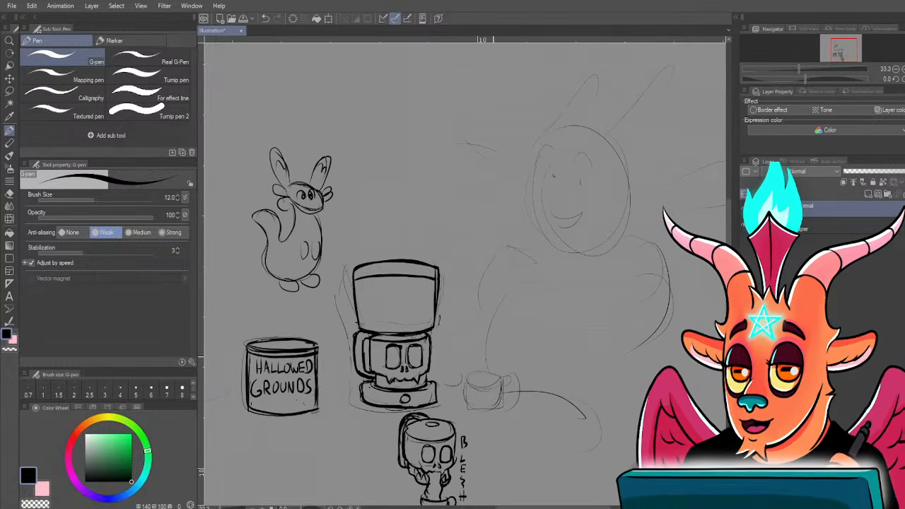
- Ink the coffee cup beside the machine over its rough sketch, with an elliptical rim, rounded body and looped handle
scroll(467, 389, "up", 1)
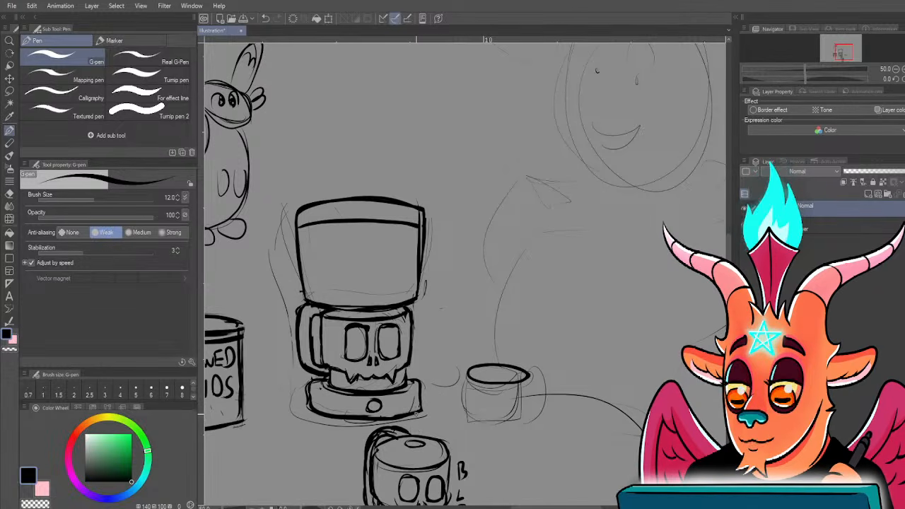
left_click_drag(468, 369, 473, 407)
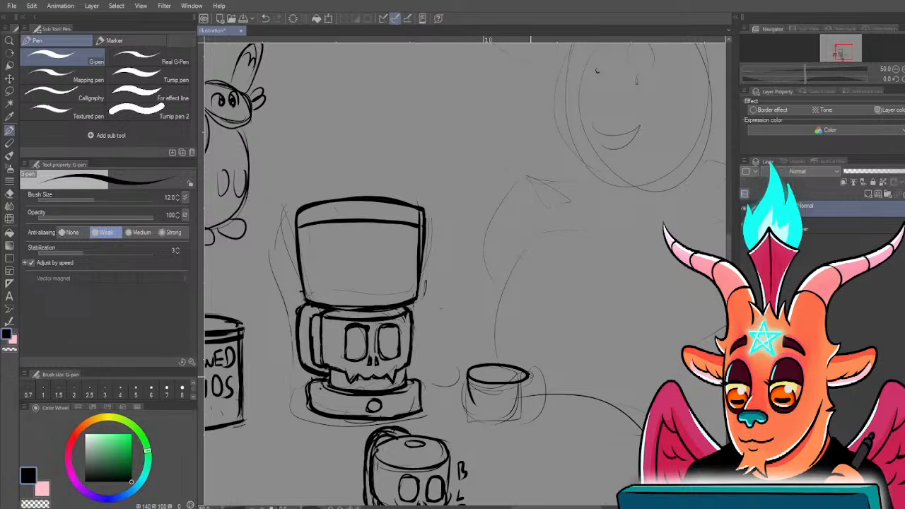
mouse_move(529, 373)
left_mouse_down()
mouse_move(525, 400)
mouse_move(529, 386)
left_mouse_up()
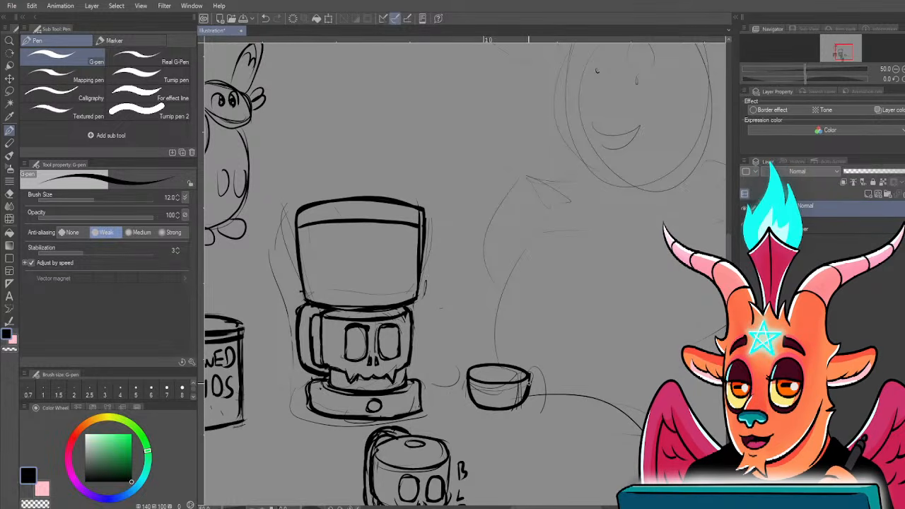
left_click_drag(539, 384, 529, 396)
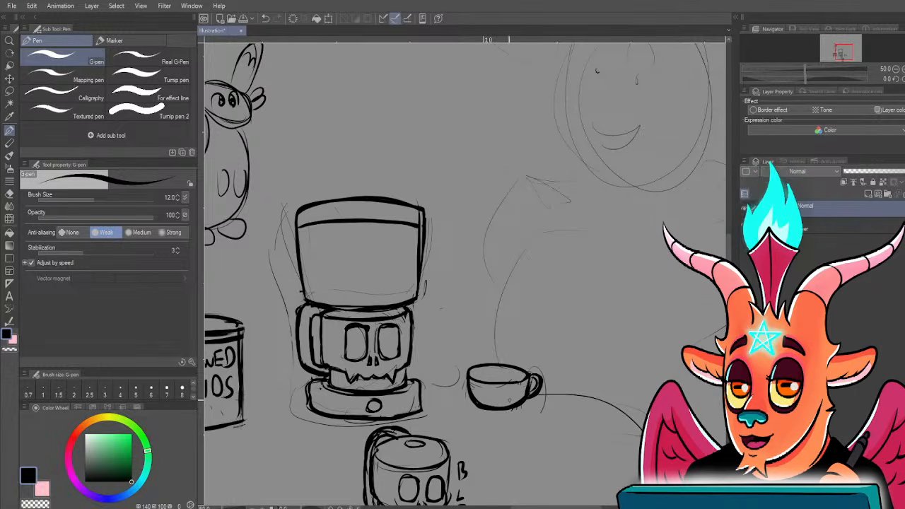
- Ink the counter line on both sides of the cup and detail the cup with its handle and coffee surface
left_click_drag(437, 392, 463, 393)
left_click_drag(543, 394, 623, 405)
mouse_move(532, 379)
left_mouse_down()
mouse_move(540, 390)
mouse_move(525, 400)
mouse_move(542, 374)
mouse_move(532, 394)
mouse_move(536, 380)
left_mouse_up()
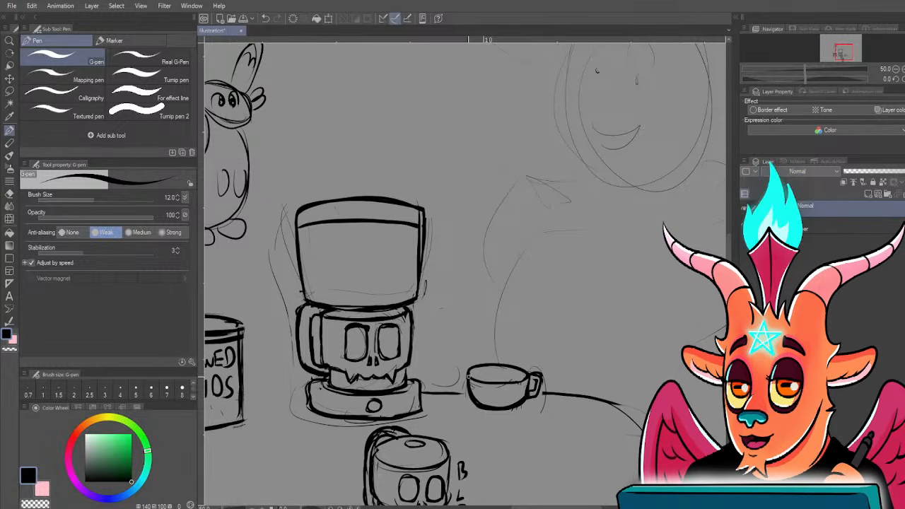
left_click_drag(471, 378, 527, 380)
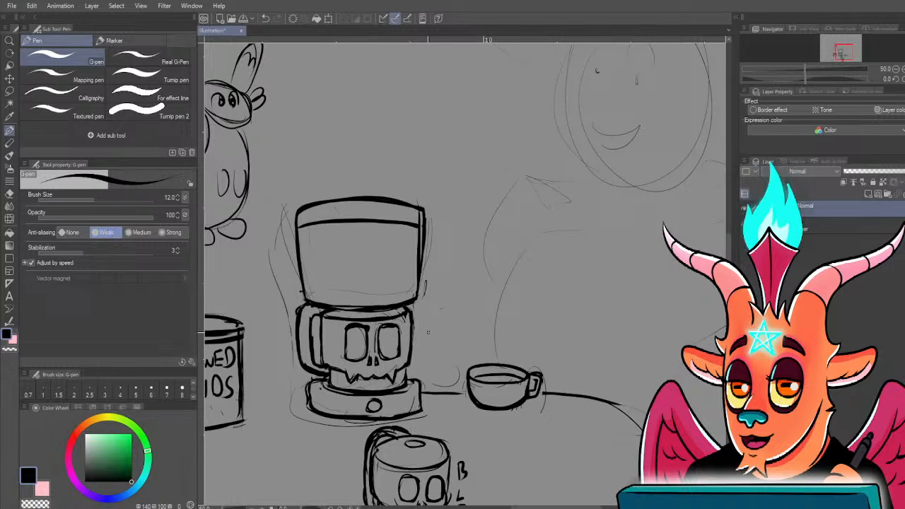
- Extend the counter line across the gap between the canister and the coffee machine
left_click_drag(471, 351, 473, 372)
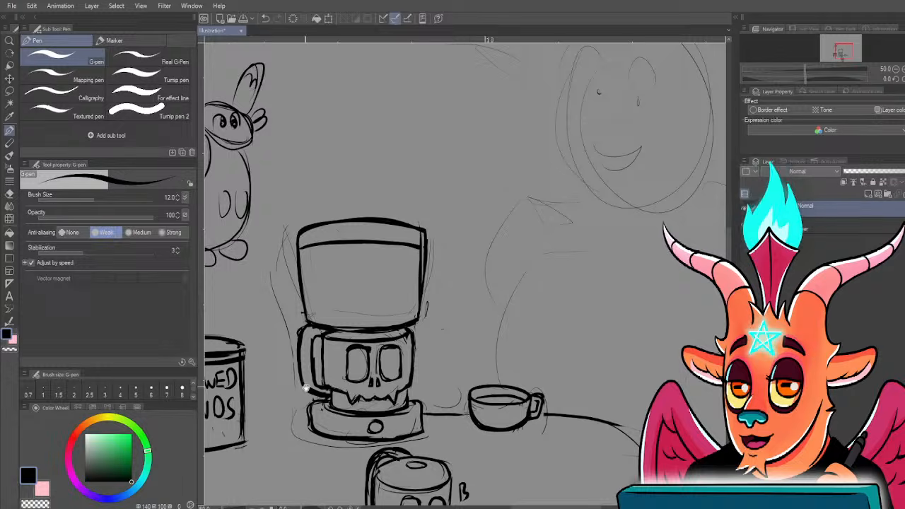
left_click_drag(261, 379, 290, 370)
scroll(290, 369, "down", 1)
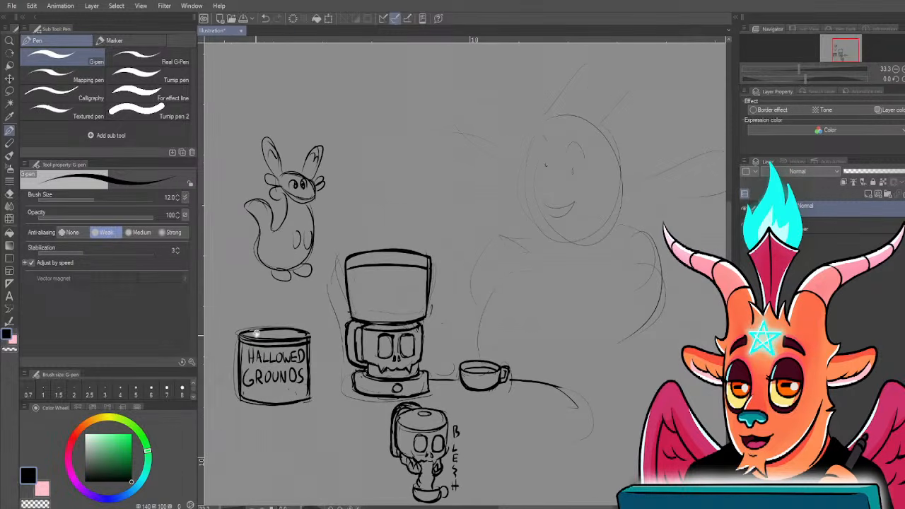
left_click_drag(314, 379, 352, 380)
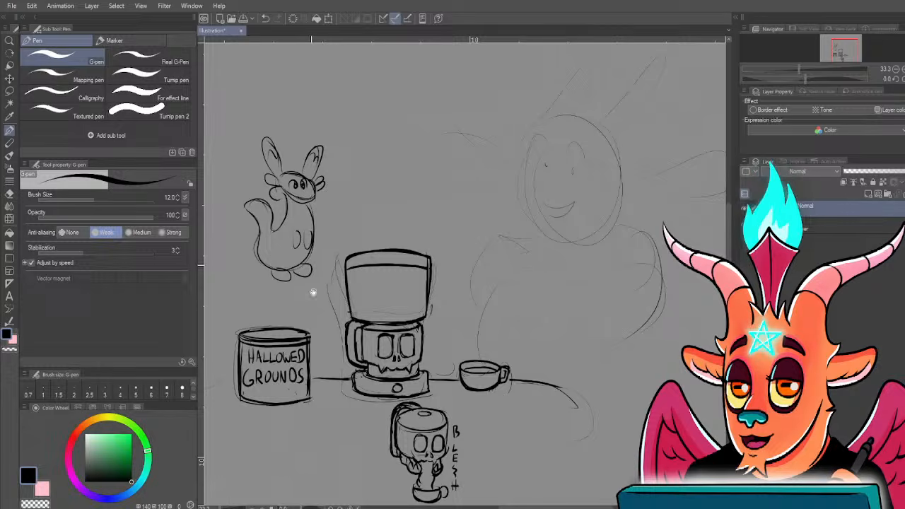
- Thicken the small creature's outline around its tail and feet, and continue the counter line past the canister's outer side
scroll(357, 325, "up", 1)
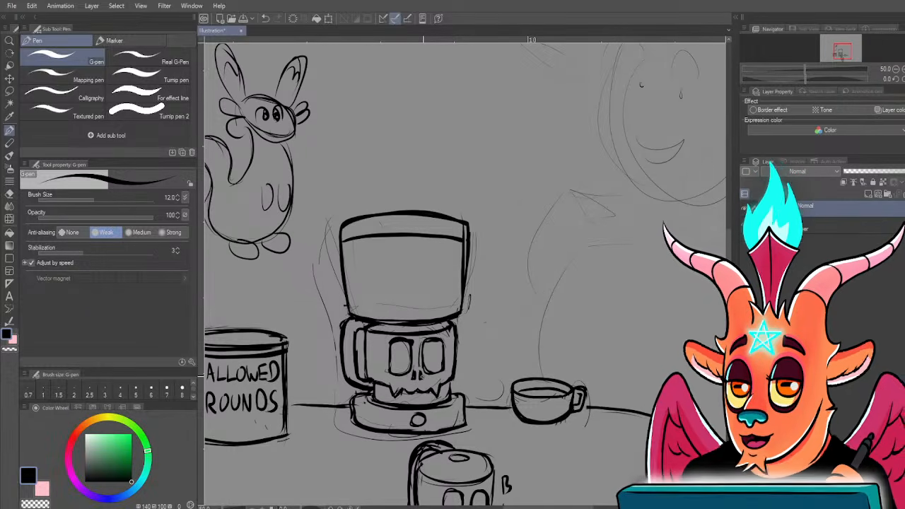
left_click_drag(494, 381, 468, 430)
left_click_drag(499, 354, 483, 380)
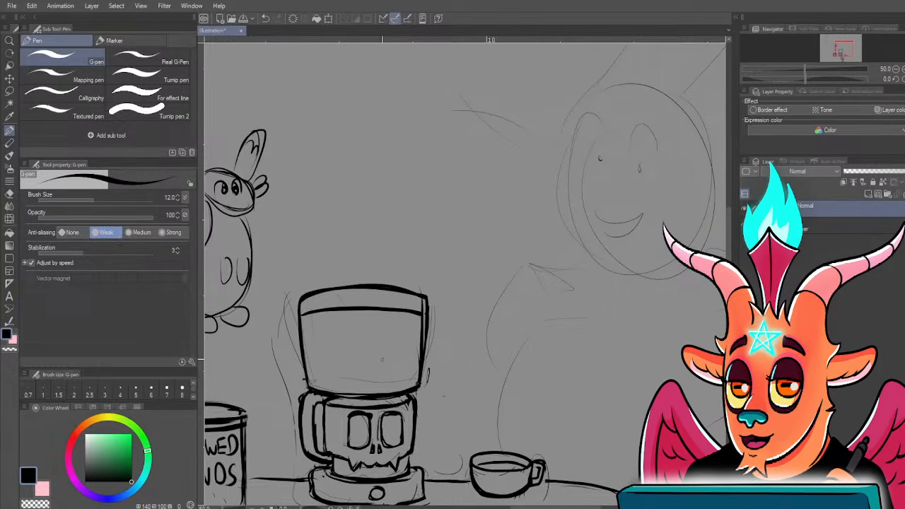
left_click_drag(541, 379, 523, 393)
scroll(524, 394, "down", 2)
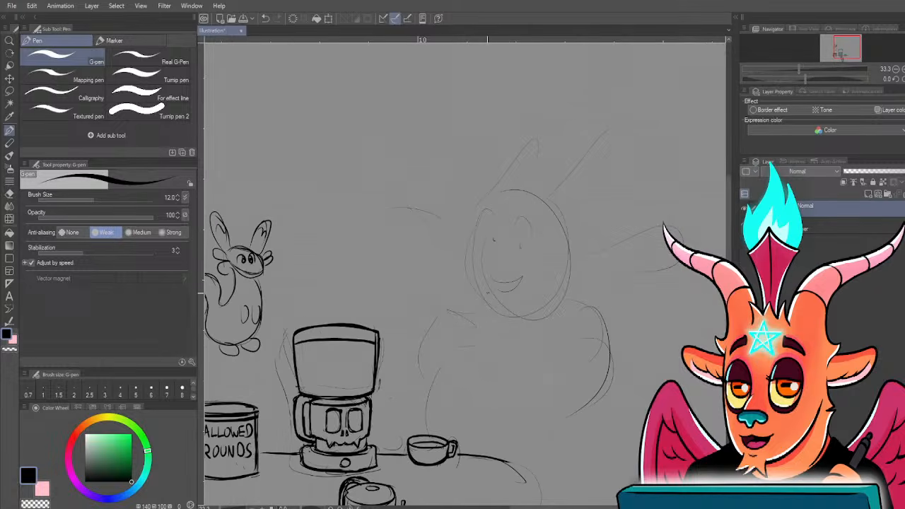
left_click_drag(304, 353, 372, 270)
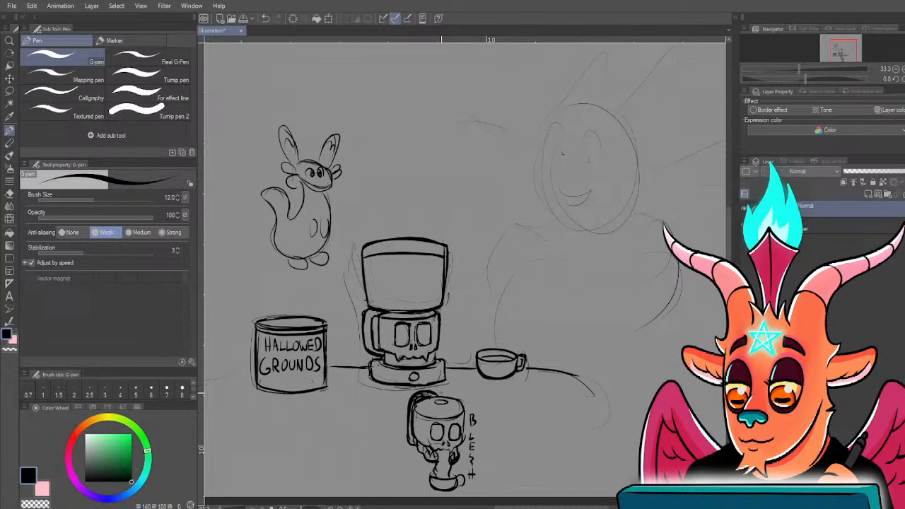
left_click_drag(365, 372, 382, 369)
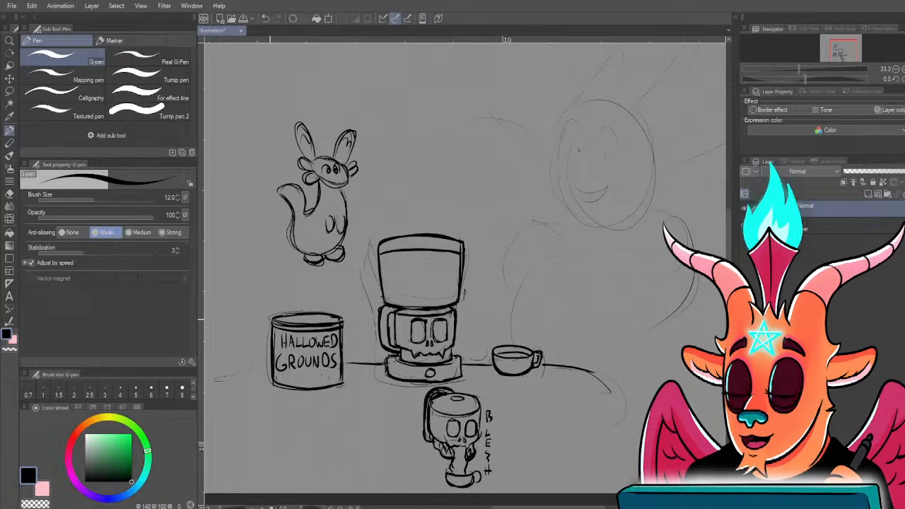
left_click_drag(270, 357, 286, 359)
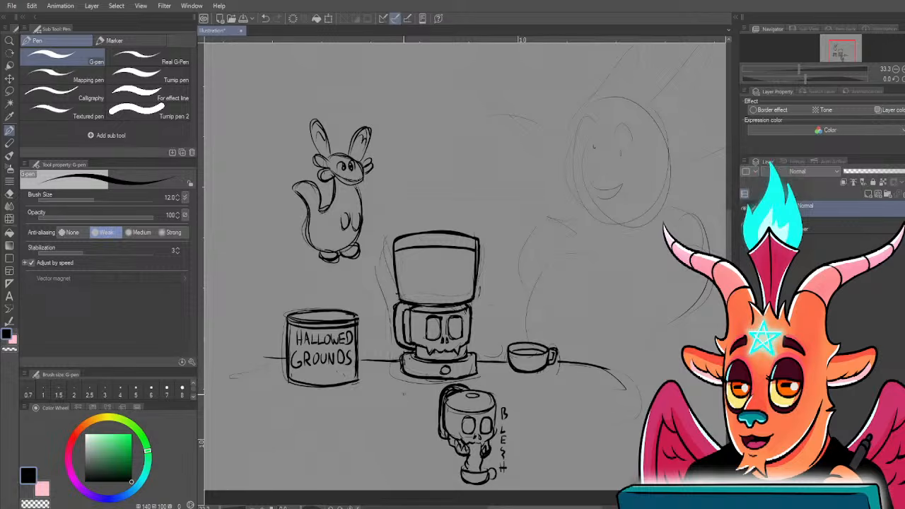
- Ink the round head outline of the large smiling figure over its rough sketch
left_click_drag(466, 269, 450, 329)
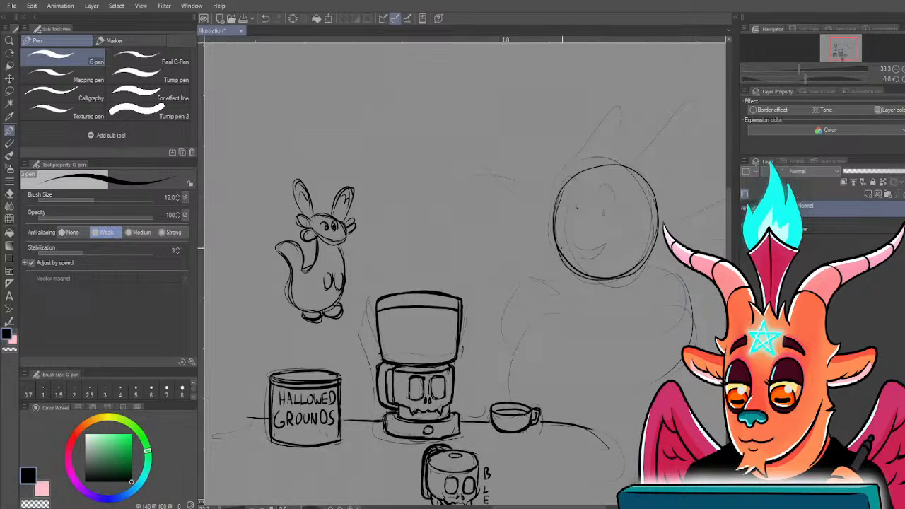
- Ink the large figure's small nose and the arched upper outlines of both eyes inside the round head
mouse_move(574, 233)
left_mouse_down()
mouse_move(564, 258)
mouse_move(563, 249)
mouse_move(577, 250)
left_mouse_up()
scroll(568, 249, "up", 1)
left_click_drag(548, 273, 541, 285)
left_click_drag(586, 244, 602, 215)
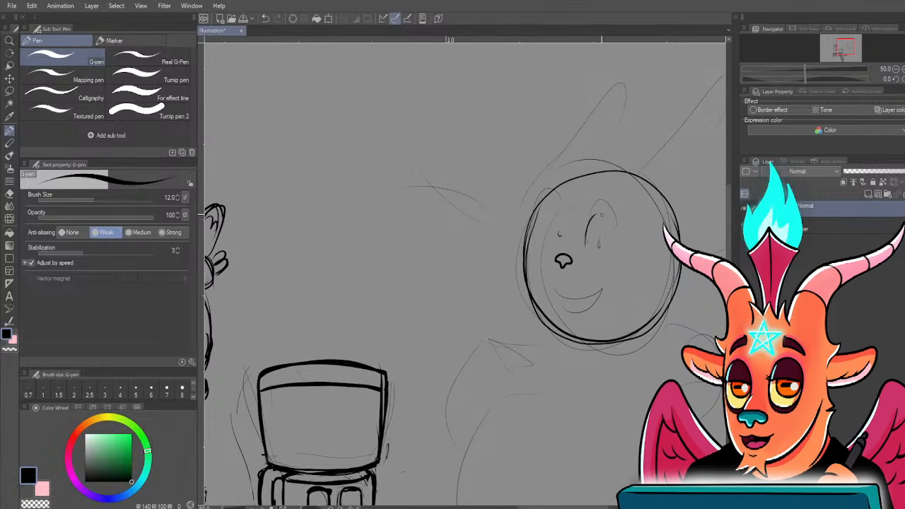
mouse_move(586, 245)
left_mouse_down()
mouse_move(612, 209)
mouse_move(629, 219)
mouse_move(633, 253)
mouse_move(610, 209)
mouse_move(635, 236)
left_mouse_up()
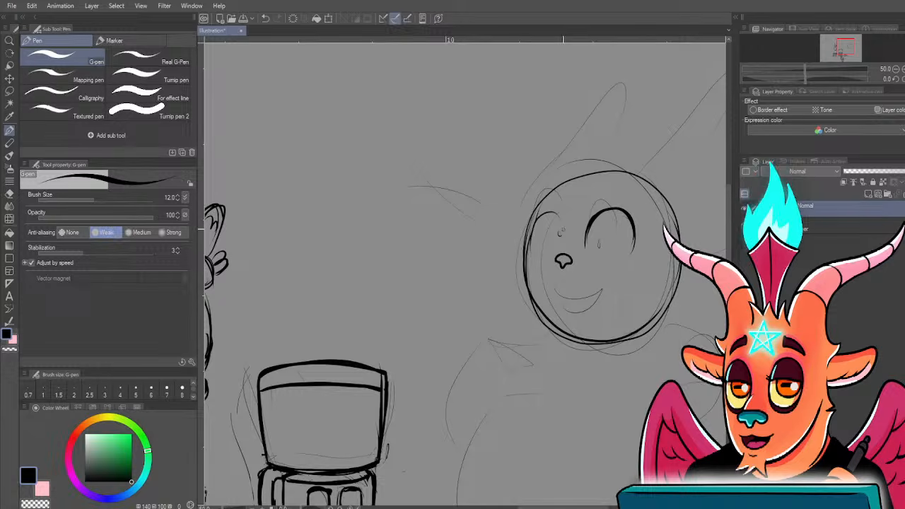
mouse_move(531, 237)
left_mouse_down()
mouse_move(557, 220)
mouse_move(564, 246)
left_mouse_up()
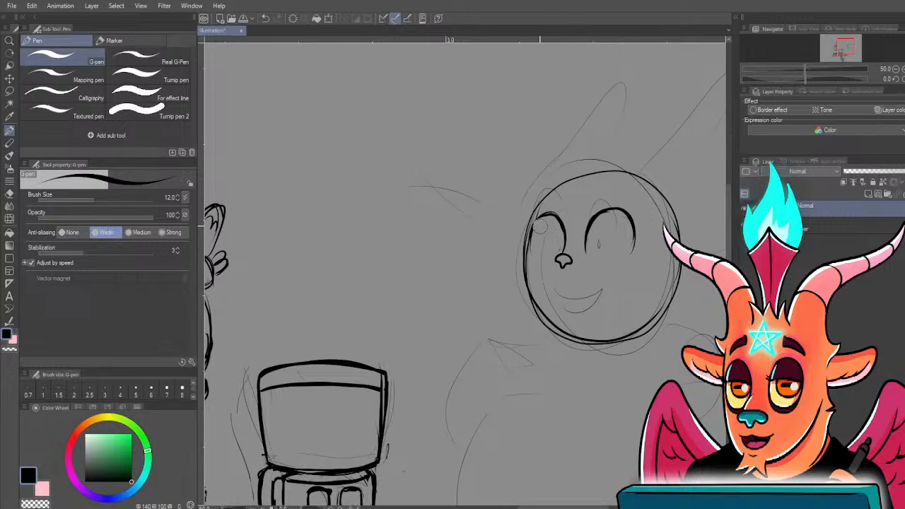
- Thicken the nearer eye outlines, then add curved lower lid lines and pointed lashes to both eyes
mouse_move(529, 254)
left_mouse_down()
mouse_move(531, 220)
mouse_move(567, 240)
mouse_move(621, 211)
mouse_move(634, 231)
left_mouse_up()
left_click_drag(598, 266, 635, 258)
scroll(566, 216, "up", 1)
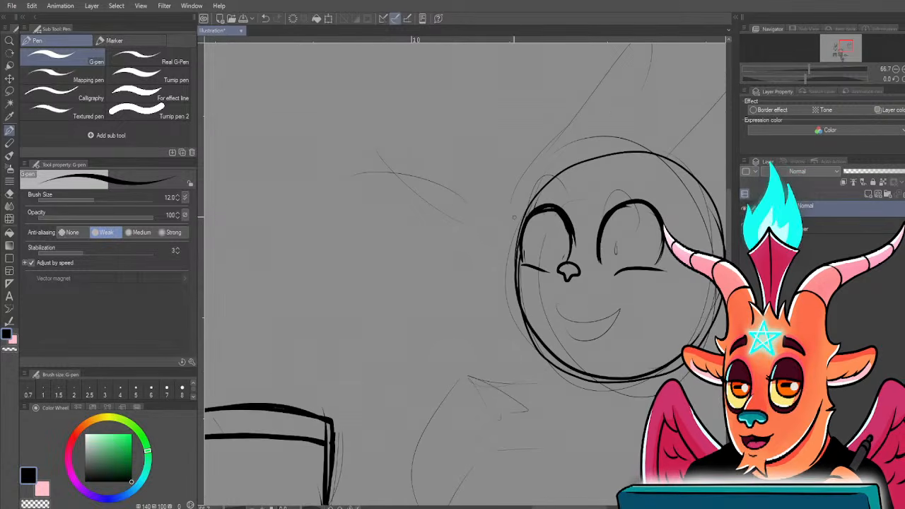
left_click_drag(596, 196, 607, 214)
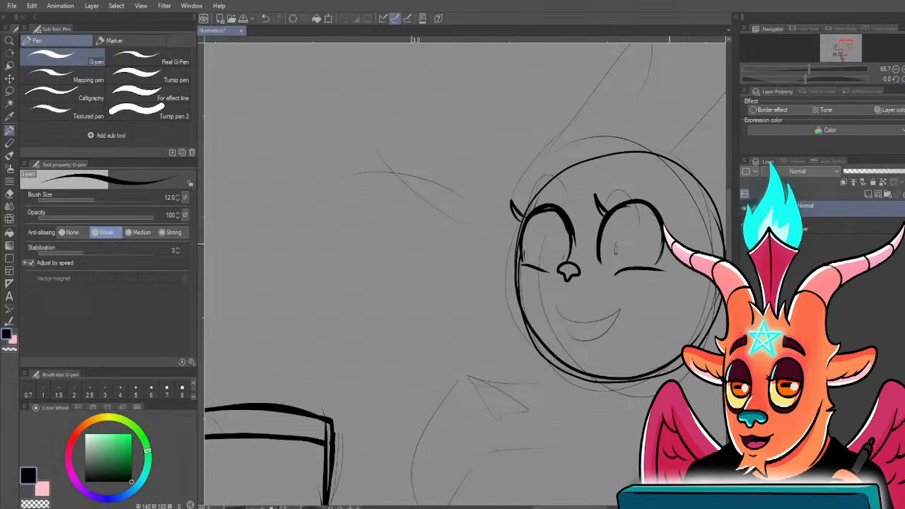
mouse_move(694, 247)
left_mouse_down()
mouse_move(664, 250)
mouse_move(676, 262)
left_mouse_up()
key("ctrl+z")
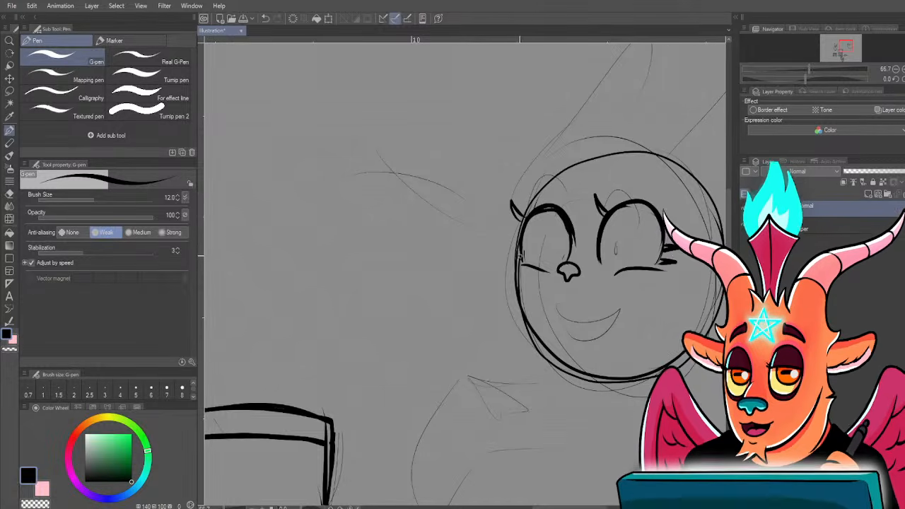
mouse_move(522, 258)
left_mouse_down()
mouse_move(505, 257)
mouse_move(506, 242)
left_mouse_up()
- Draw irises with highlights in both eyes, and replace the sketched smile with a wide wavy mouth with fangs
mouse_move(541, 291)
left_mouse_down()
mouse_move(523, 264)
mouse_move(481, 259)
mouse_move(545, 221)
left_mouse_up()
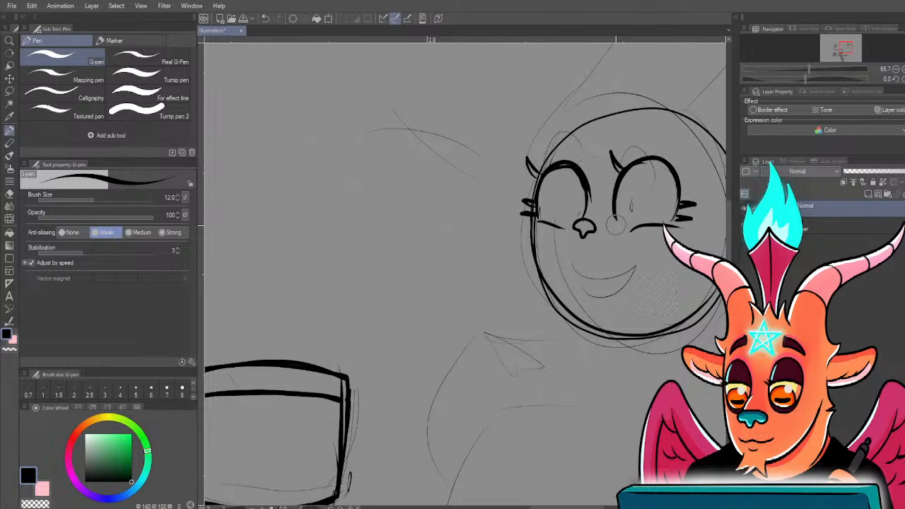
mouse_move(546, 216)
left_mouse_down()
mouse_move(569, 215)
mouse_move(544, 207)
mouse_move(570, 219)
left_mouse_up()
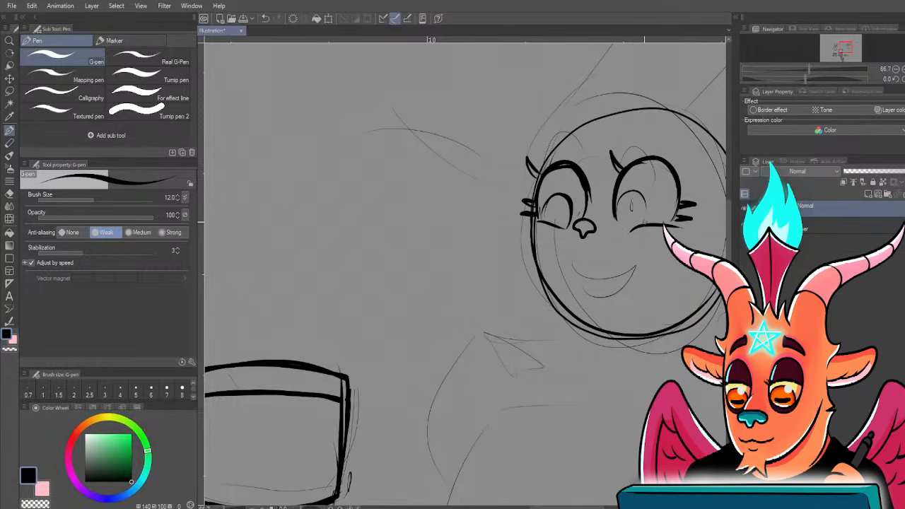
left_click_drag(619, 217, 644, 214)
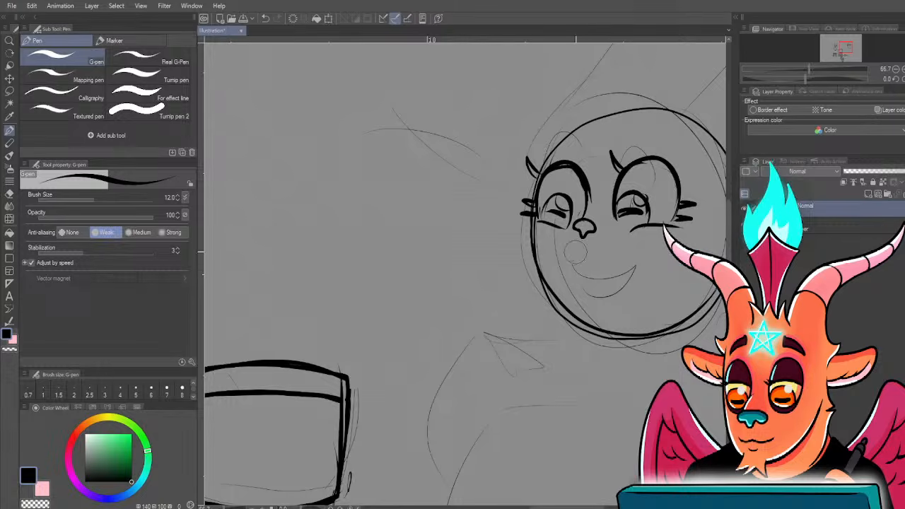
left_click_drag(576, 256, 608, 286)
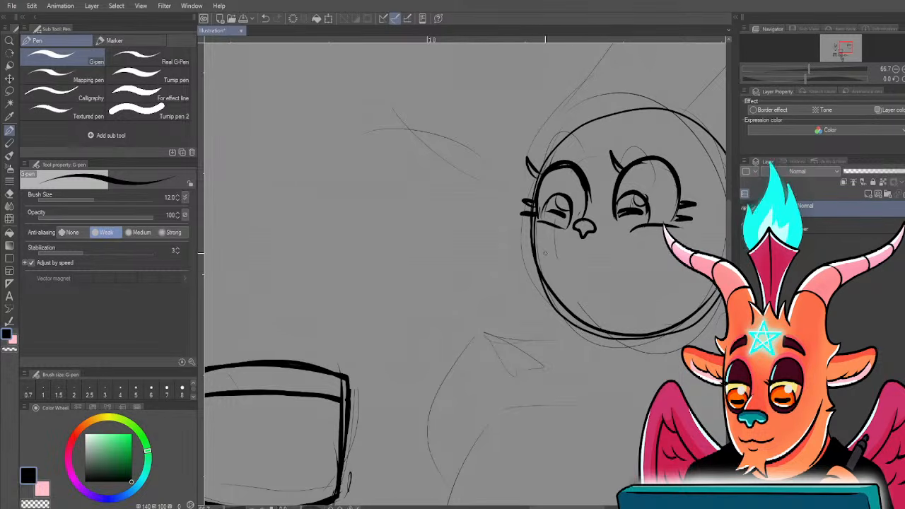
mouse_move(545, 251)
left_mouse_down()
mouse_move(565, 279)
mouse_move(631, 275)
mouse_move(661, 252)
mouse_move(574, 264)
left_mouse_up()
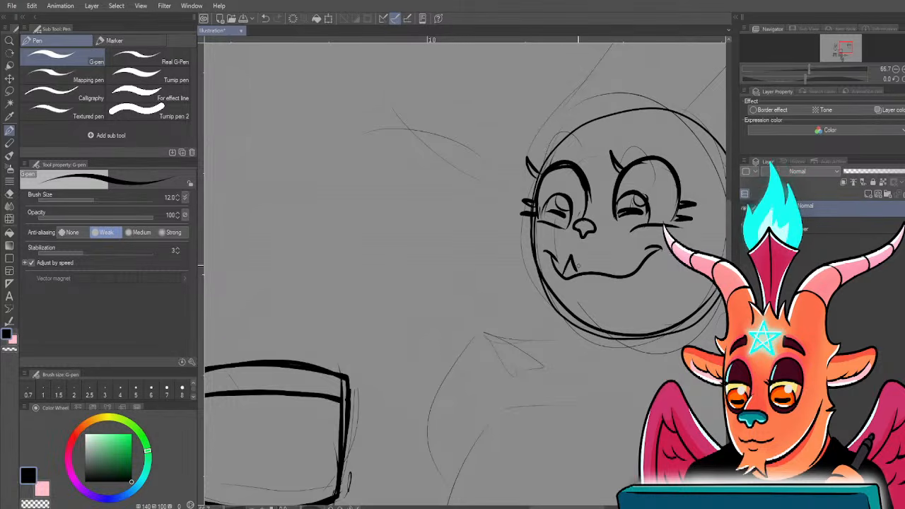
- Lasso and transform the iris of each eye to sit slightly lower, and touch up the iris outlines with the G-pen
left_click_drag(359, 304, 437, 228)
scroll(384, 225, "down", 1)
key("m")
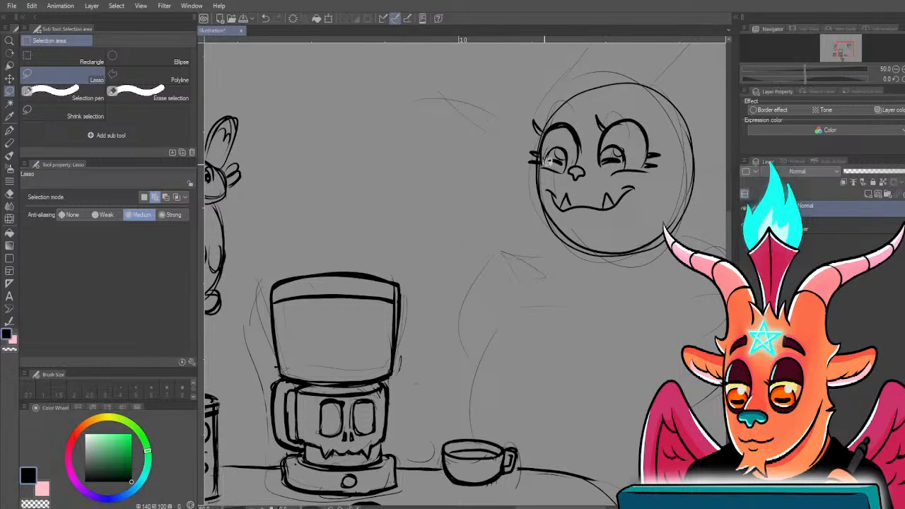
key("ctrl+t")
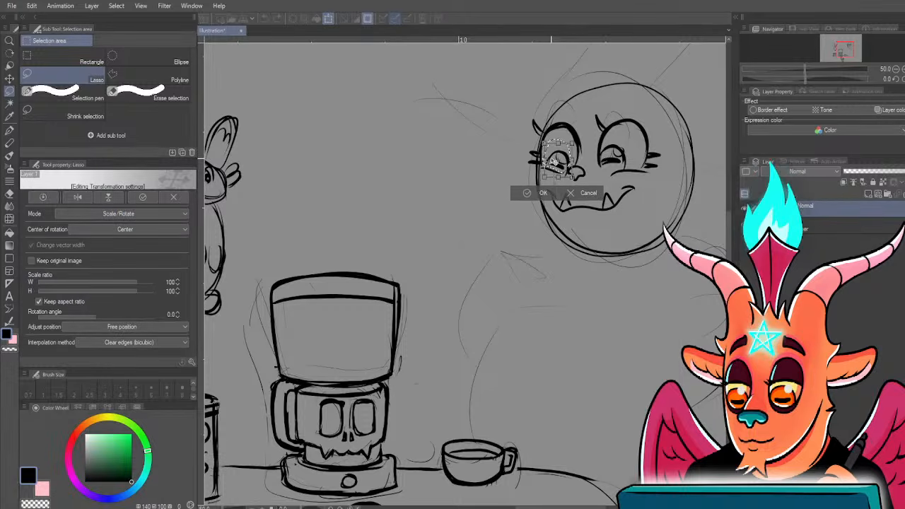
key("Return")
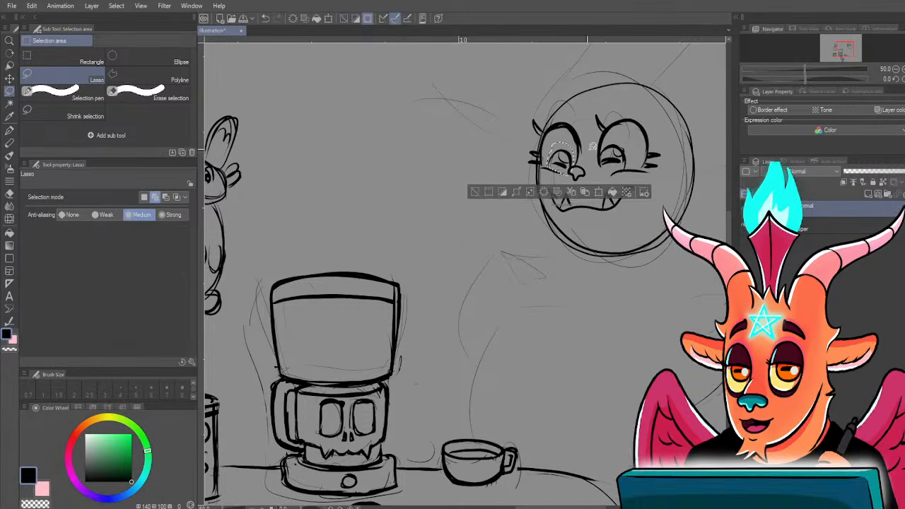
key("ctrl+d")
mouse_move(606, 147)
left_mouse_down()
mouse_move(602, 162)
mouse_move(632, 167)
mouse_move(614, 140)
mouse_move(611, 153)
left_mouse_up()
key("ctrl+t")
key("Return")
key("ctrl+d")
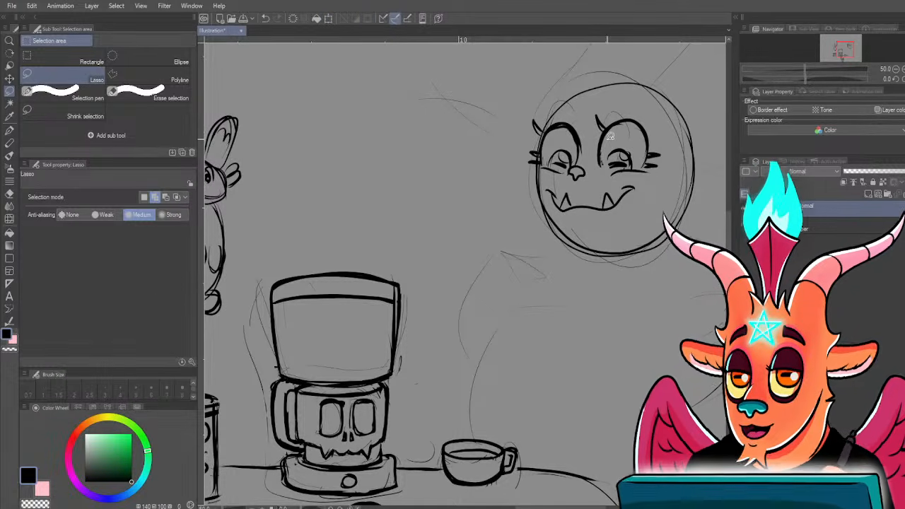
key("p")
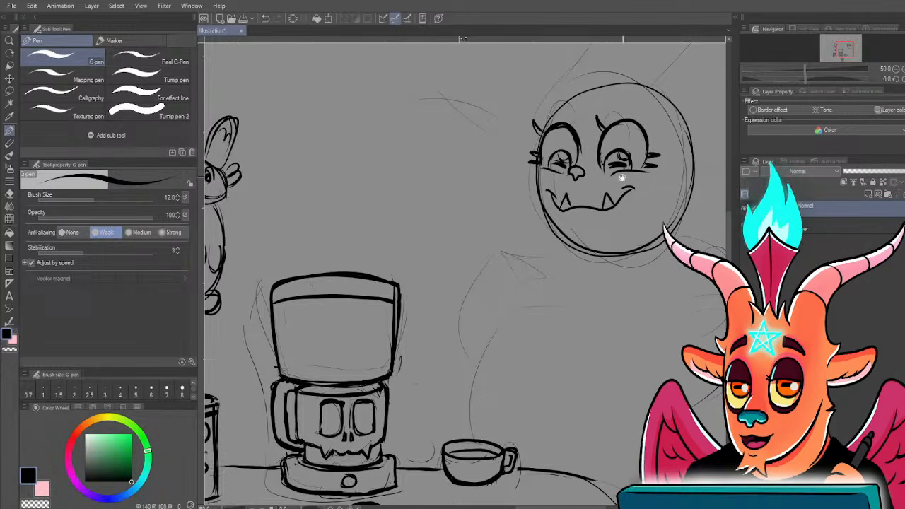
- Ink a small curl and a pointed leaf-shaped tuft hanging below the figure's chin
left_click_drag(616, 179, 595, 196)
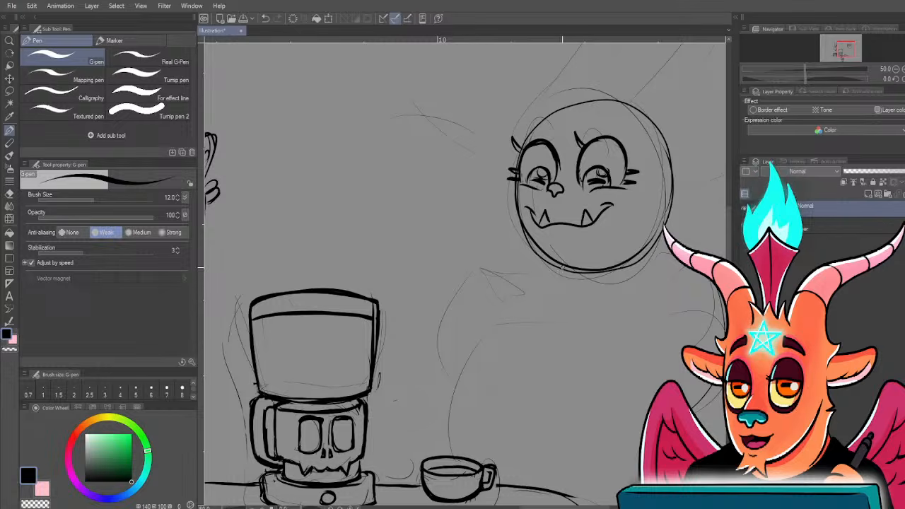
left_click_drag(536, 256, 560, 336)
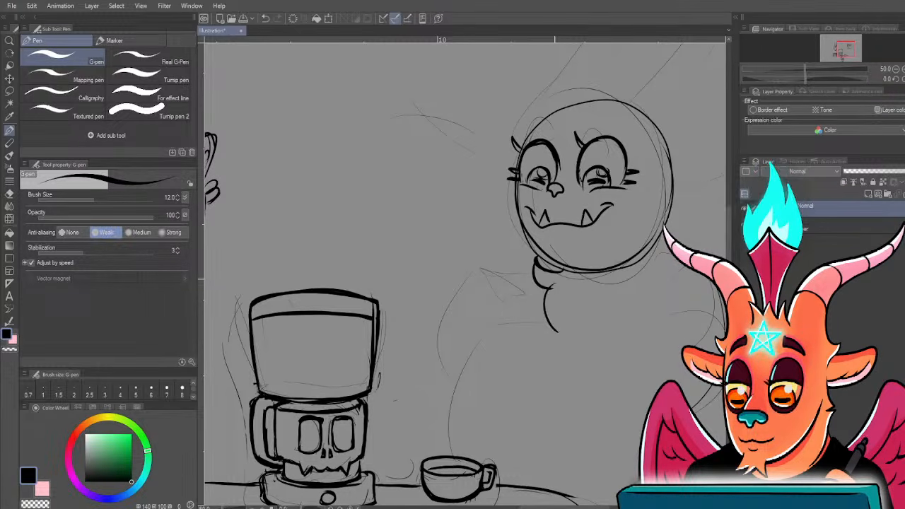
mouse_move(548, 297)
left_mouse_down()
mouse_move(545, 314)
mouse_move(572, 334)
mouse_move(586, 311)
left_mouse_up()
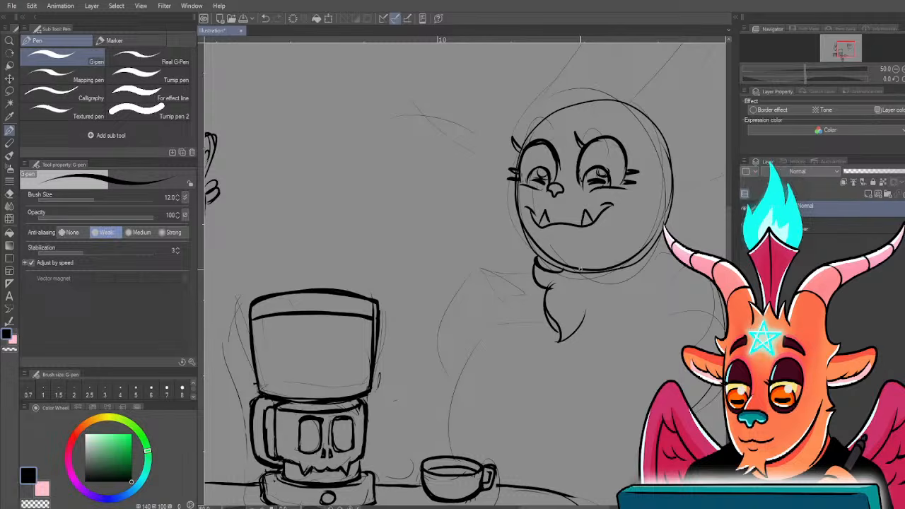
left_click_drag(576, 269, 585, 292)
mouse_move(568, 333)
left_mouse_down()
mouse_move(578, 300)
mouse_move(554, 293)
left_mouse_up()
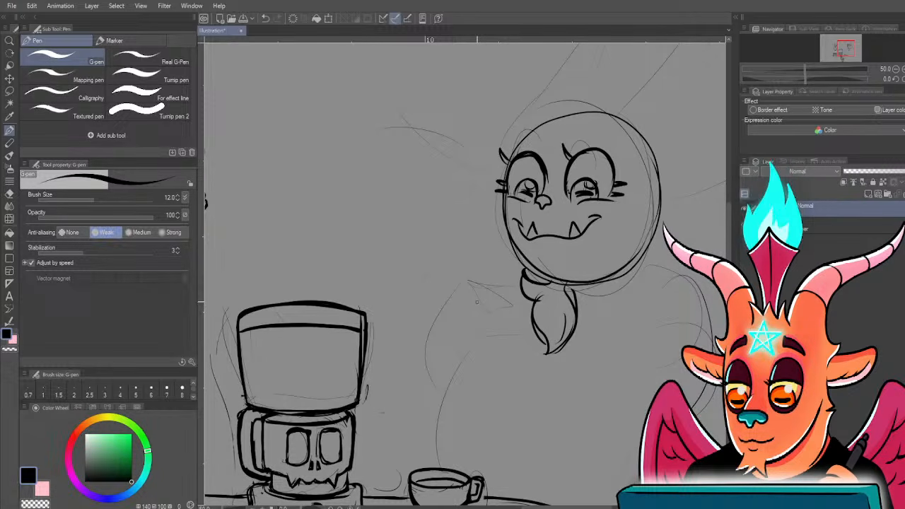
- Erase the top arc of the figure's head outline where the horns meet the head
left_click_drag(454, 293, 466, 345)
left_click_drag(628, 259, 611, 278)
mouse_move(537, 197)
left_mouse_down()
mouse_move(608, 188)
mouse_move(619, 201)
left_mouse_up()
left_click_drag(650, 242, 646, 223)
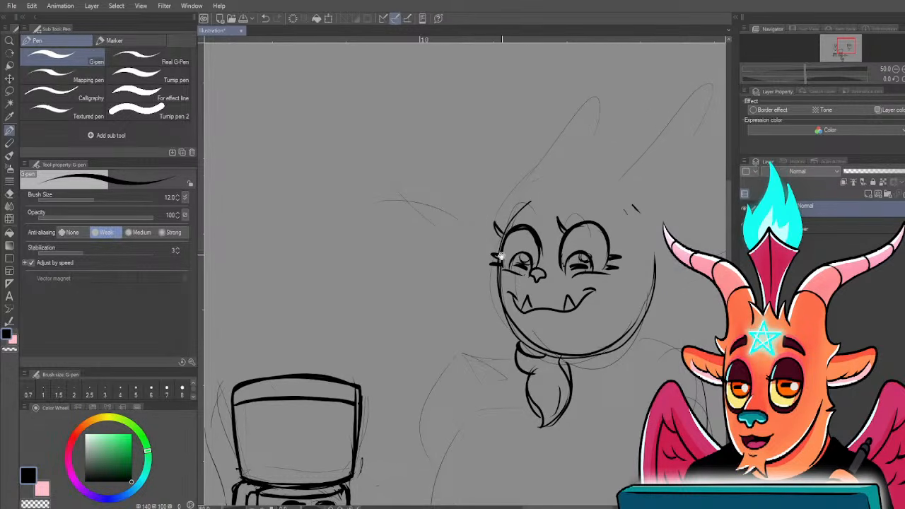
- Ink the outlines of the figure's two tall pointed horns and a swept tuft on the forehead between them
left_click_drag(500, 257, 495, 275)
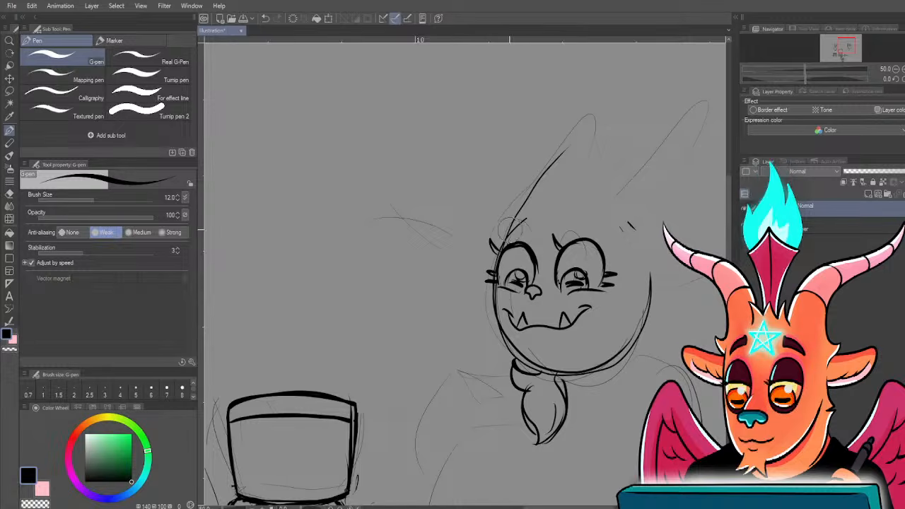
left_click_drag(573, 132, 507, 226)
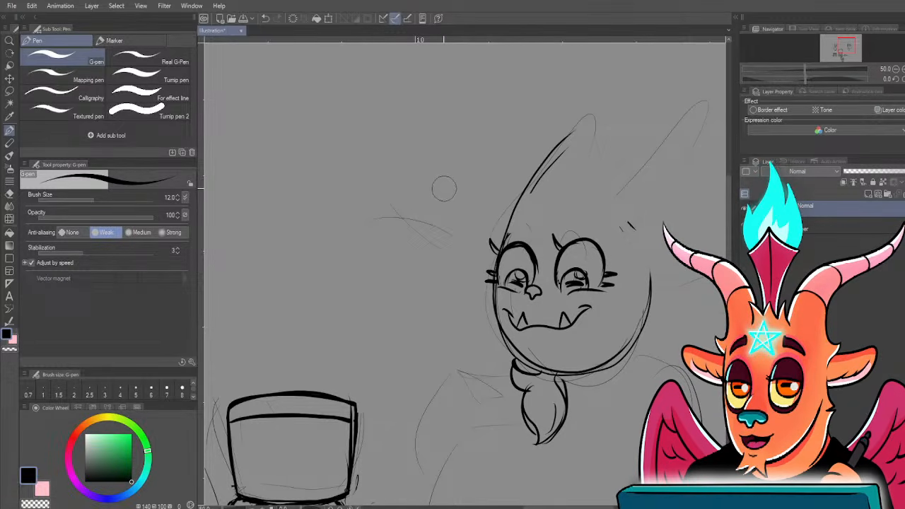
key("ctrl+z")
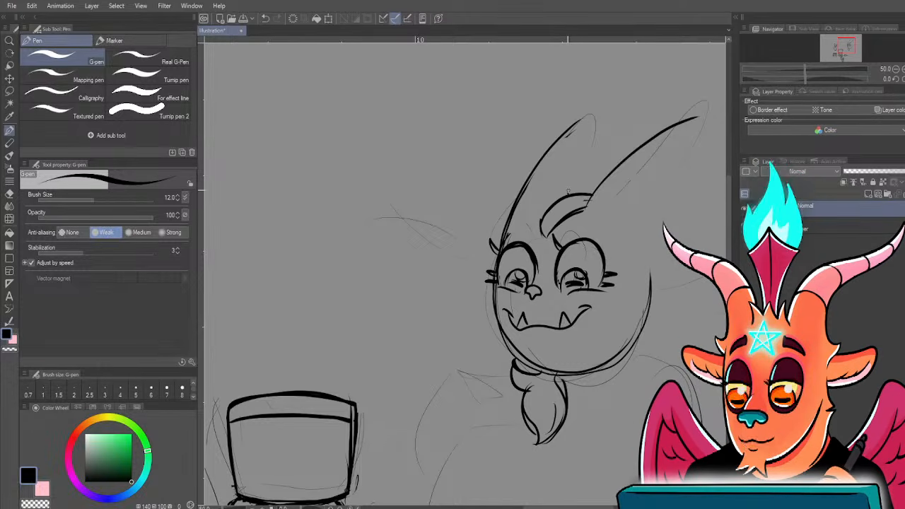
left_click_drag(584, 120, 570, 185)
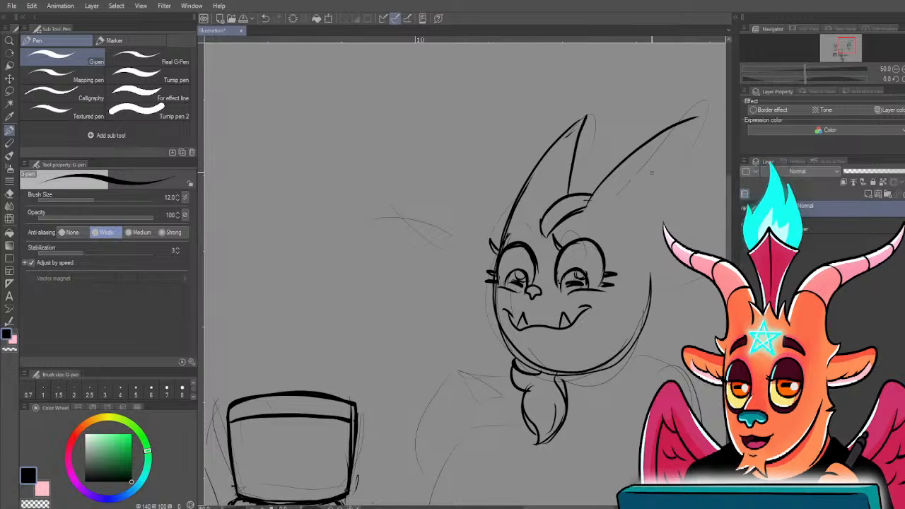
left_click_drag(698, 118, 688, 129)
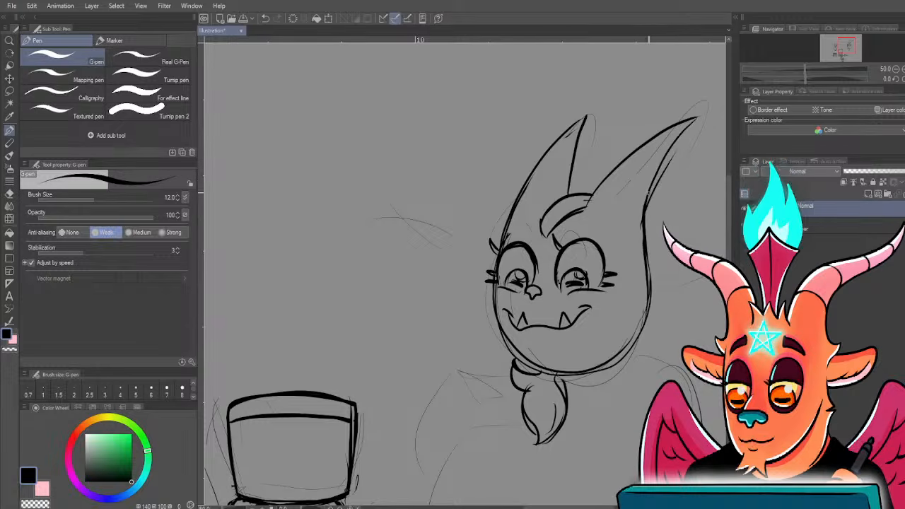
- Redraw the horn above the smaller eye with a longer curved tip, and add curved band lines across both horns
left_click_drag(572, 175, 590, 115)
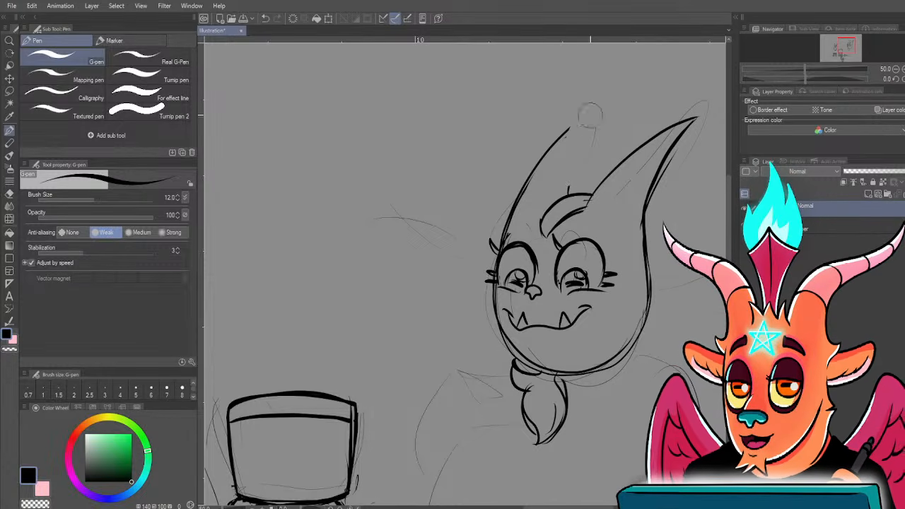
mouse_move(499, 245)
left_mouse_down()
mouse_move(573, 129)
mouse_move(604, 116)
left_mouse_up()
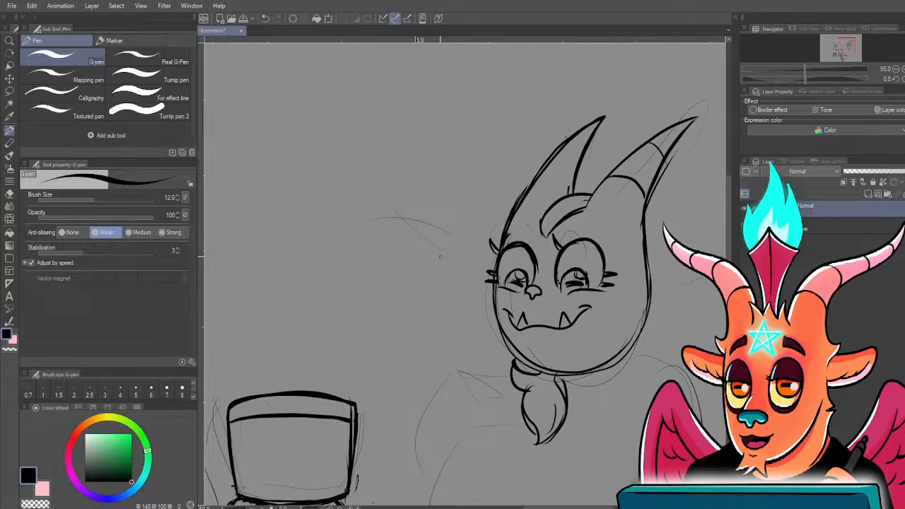
left_click_drag(433, 256, 471, 304)
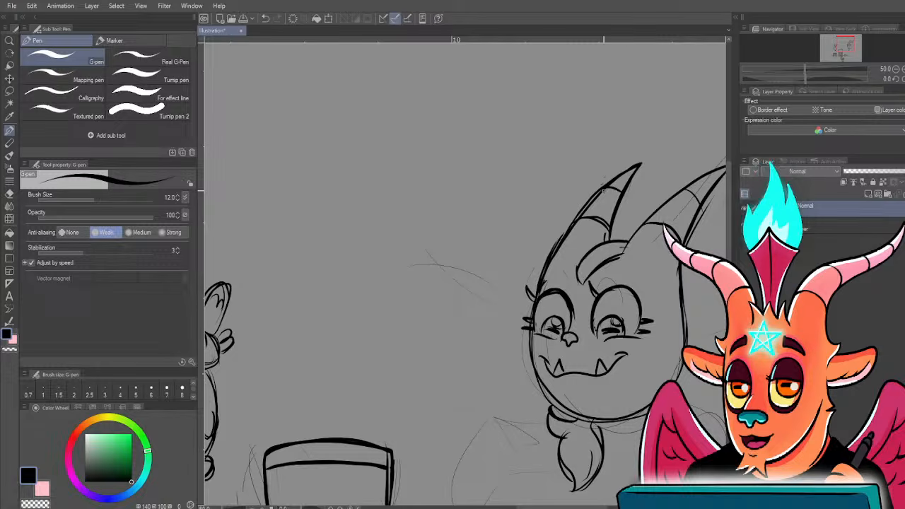
left_click_drag(615, 197, 592, 196)
left_click_drag(677, 204, 654, 274)
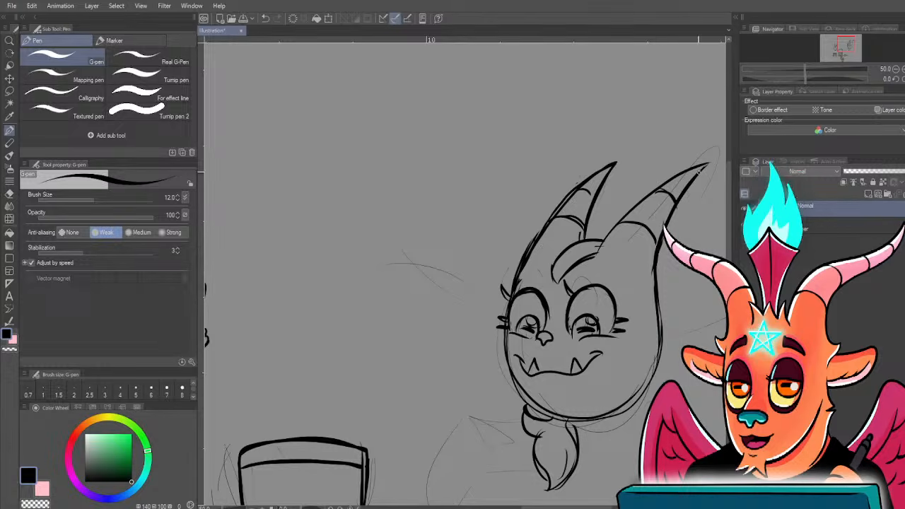
- Thicken the head outline, add a curved line behind the head, and ink brows above both eyes
left_click_drag(564, 390, 562, 366)
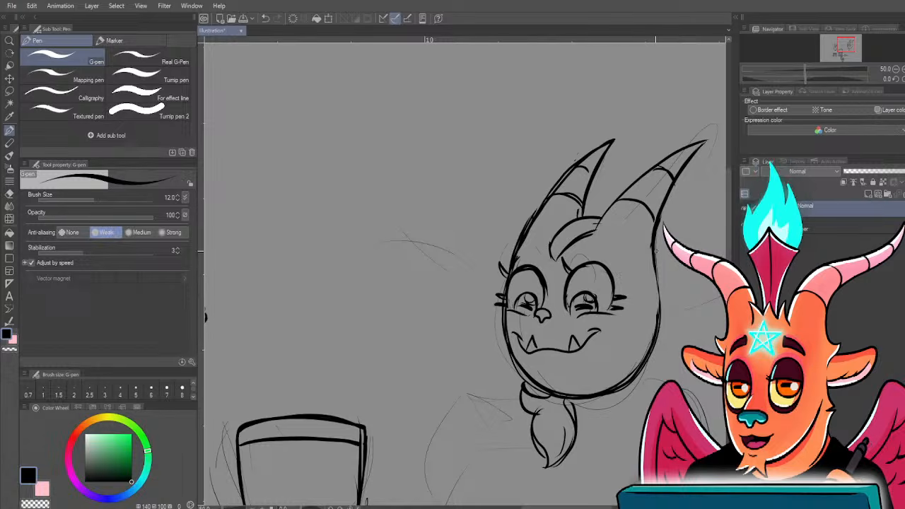
left_click_drag(656, 238, 673, 286)
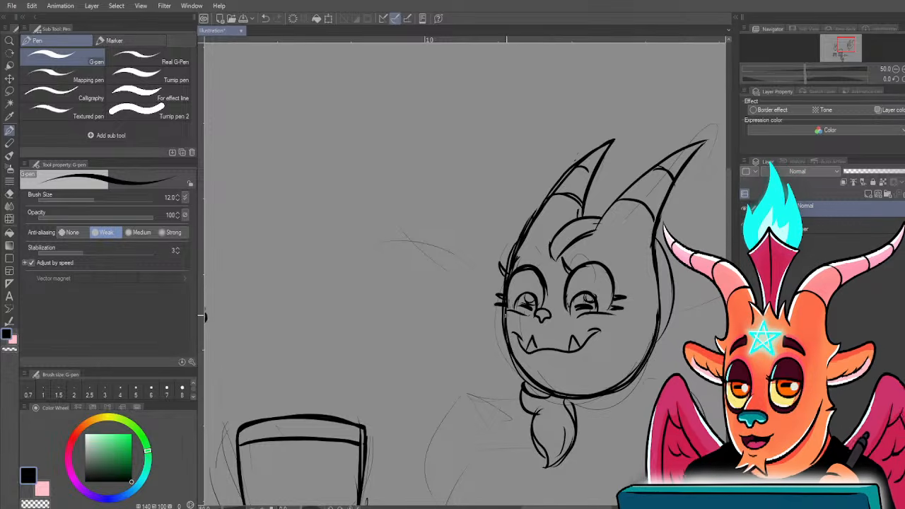
left_click_drag(519, 240, 508, 260)
scroll(462, 271, "right", 2)
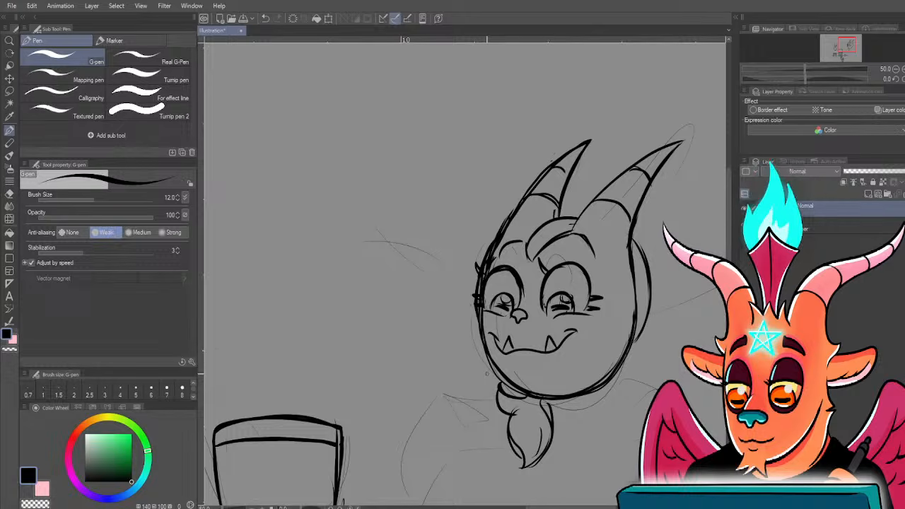
- Redraw the outer edge of the figure's pointed goatee with a fuller curve down to the tip
left_click_drag(486, 362, 479, 322)
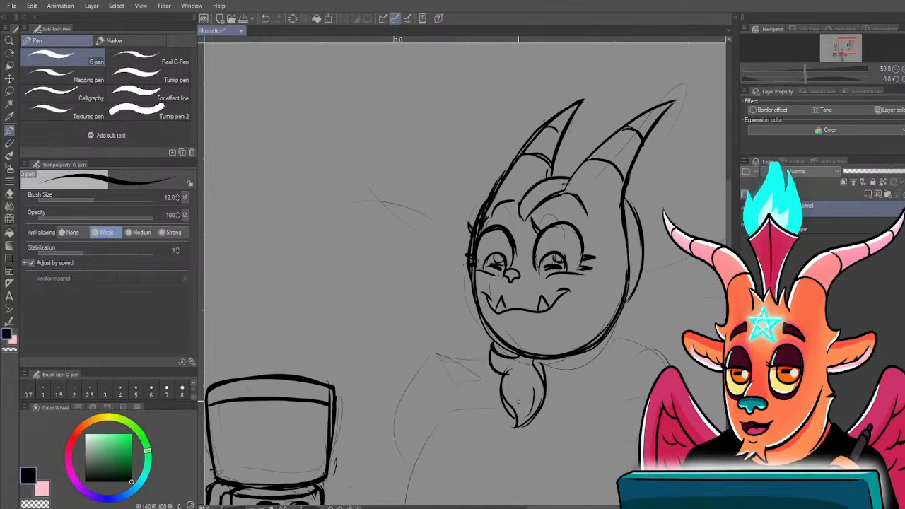
left_click_drag(538, 361, 540, 404)
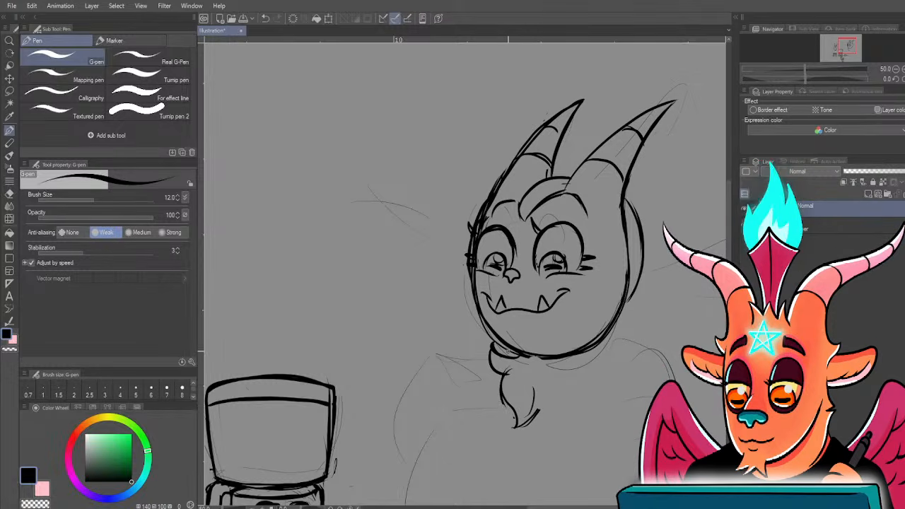
left_click_drag(535, 373, 519, 428)
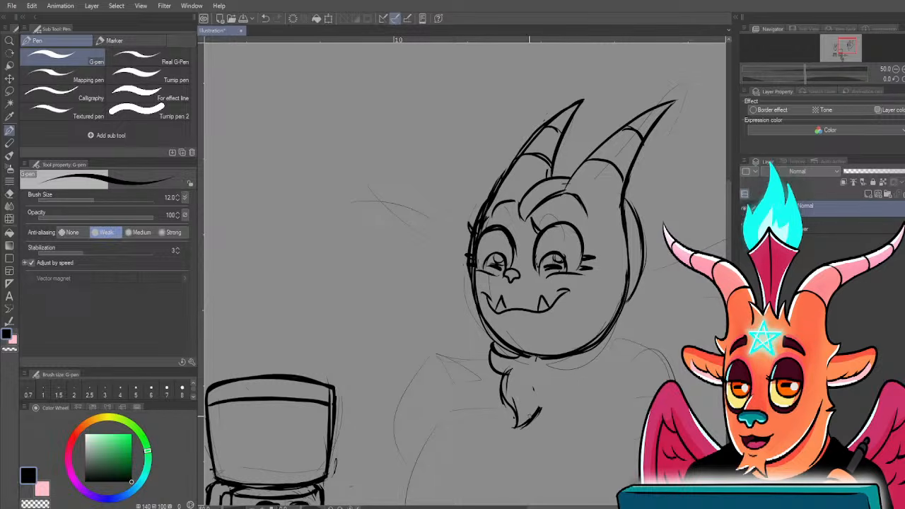
left_click_drag(538, 388, 543, 407)
mouse_move(535, 356)
left_mouse_down()
mouse_move(542, 399)
mouse_move(515, 412)
left_mouse_up()
- Ink the outline of the long, outstretched ear on the side of the head away from the coffee machine
mouse_move(584, 215)
left_mouse_down()
mouse_move(519, 220)
mouse_move(575, 211)
mouse_move(541, 201)
left_mouse_up()
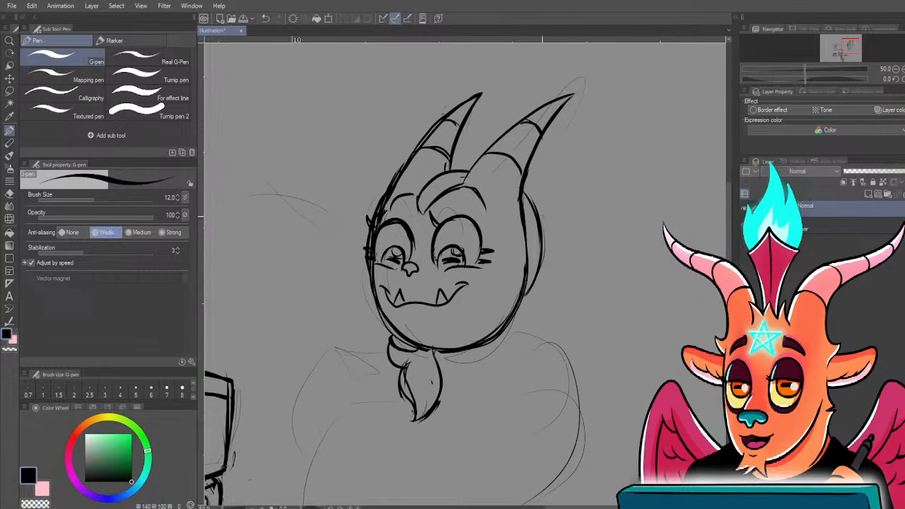
left_click_drag(541, 220, 705, 211)
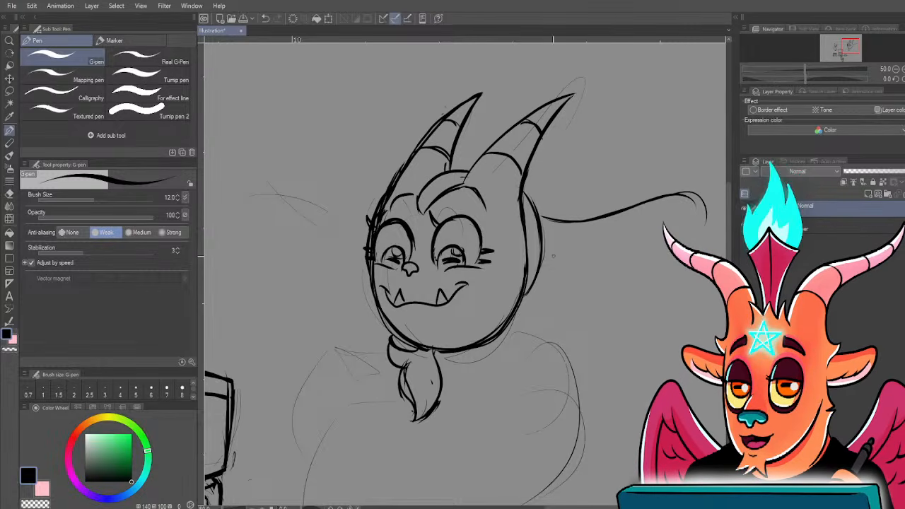
left_click_drag(545, 250, 564, 259)
mouse_move(543, 220)
left_mouse_down()
mouse_move(693, 194)
mouse_move(705, 227)
left_mouse_up()
mouse_move(544, 217)
left_mouse_down()
mouse_move(707, 206)
mouse_move(695, 239)
left_mouse_up()
mouse_move(545, 250)
left_mouse_down()
mouse_move(595, 262)
mouse_move(685, 250)
left_mouse_up()
- Ink the outline of the matching long ear on the side of the head facing the coffee machine
mouse_move(351, 204)
left_mouse_down()
mouse_move(457, 241)
mouse_move(422, 249)
mouse_move(333, 221)
left_mouse_up()
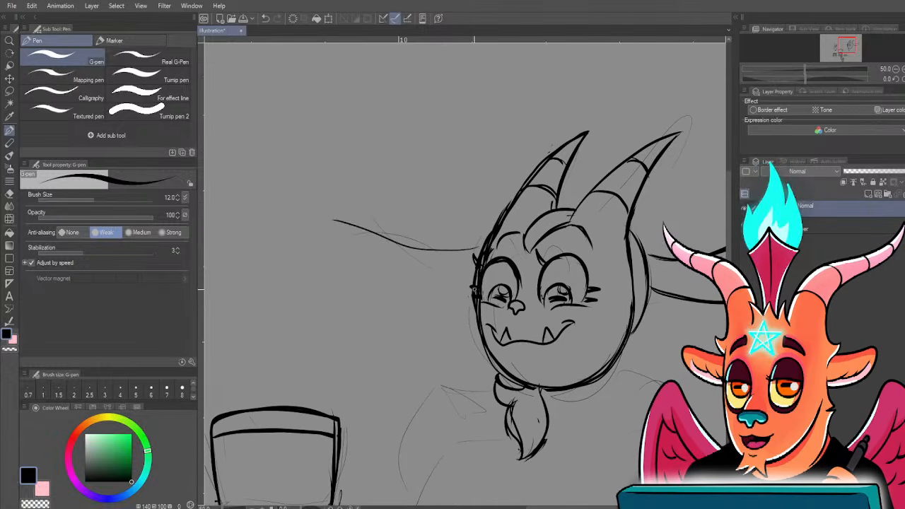
mouse_move(471, 289)
left_mouse_down()
mouse_move(342, 276)
mouse_move(335, 222)
mouse_move(482, 247)
left_mouse_up()
left_click_drag(331, 225, 320, 255)
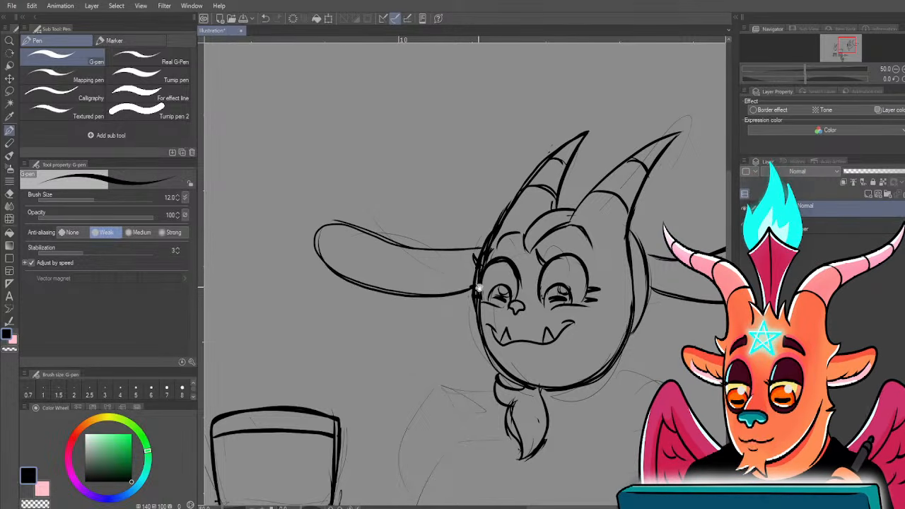
- Add inner contour lines to both ears and a small hoop earring on each lower edge
mouse_move(760, 312)
left_mouse_down()
mouse_move(653, 292)
mouse_move(658, 278)
left_mouse_up()
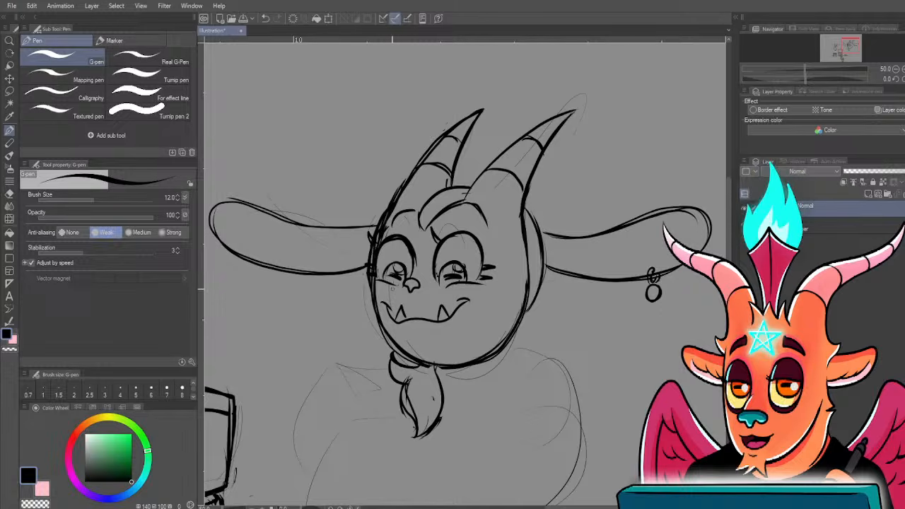
mouse_move(546, 249)
left_mouse_down()
mouse_move(607, 247)
mouse_move(690, 222)
left_mouse_up()
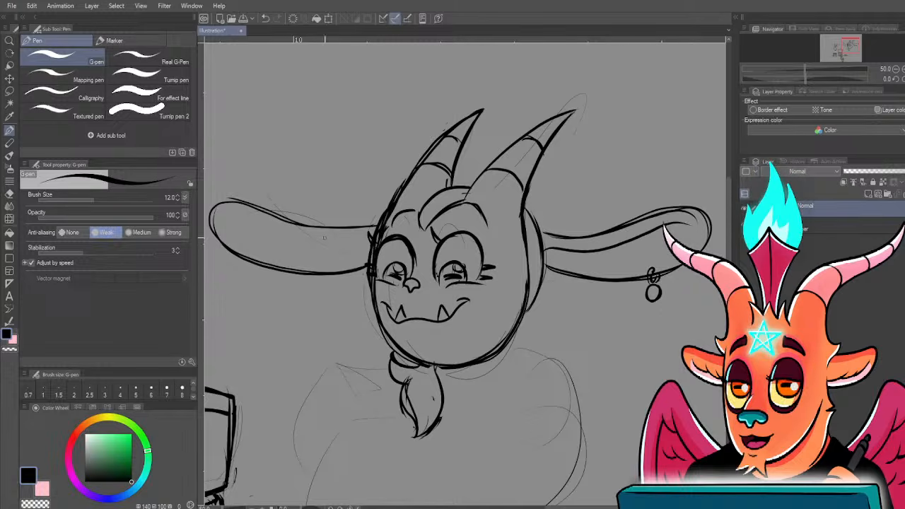
left_click_drag(254, 269, 359, 294)
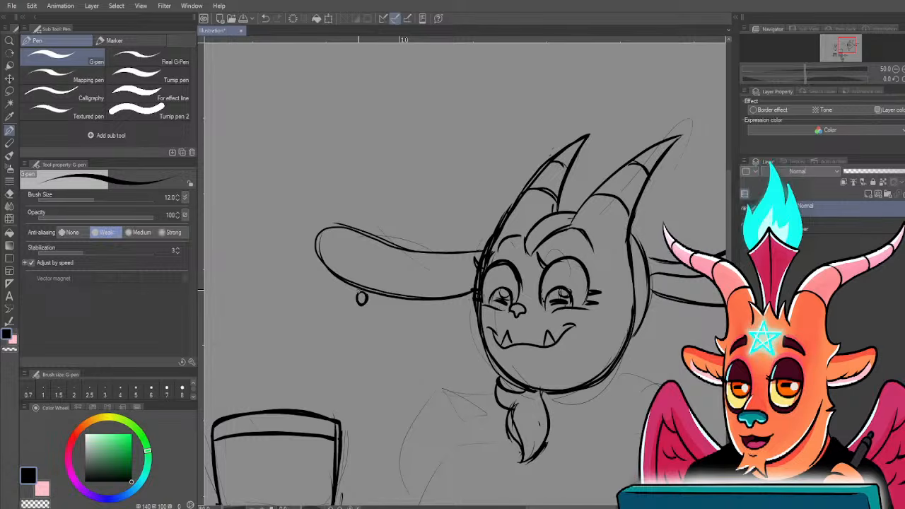
left_click_drag(333, 251, 369, 250)
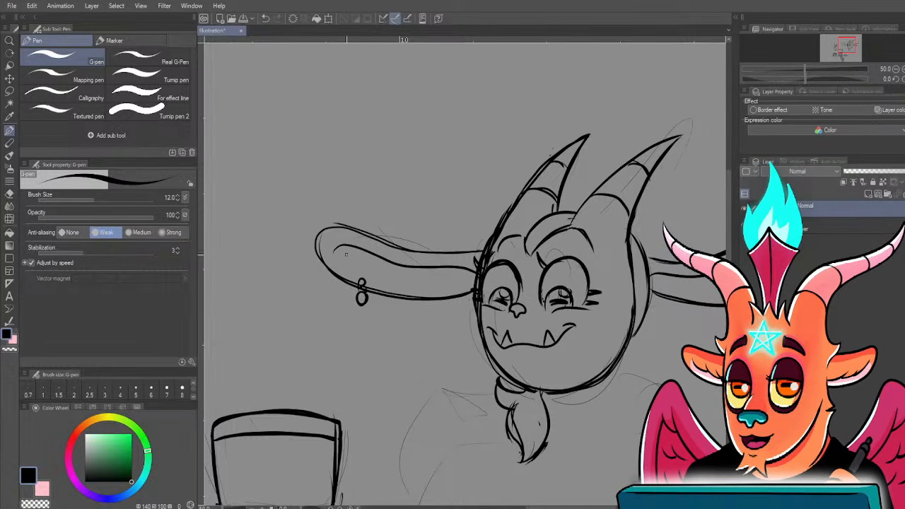
mouse_move(427, 269)
left_mouse_down()
mouse_move(417, 269)
mouse_move(388, 215)
left_mouse_up()
left_click_drag(385, 300, 353, 335)
- Lasso the ear on the coffee machine's side and rotate it slightly so its tip sits higher
key("m")
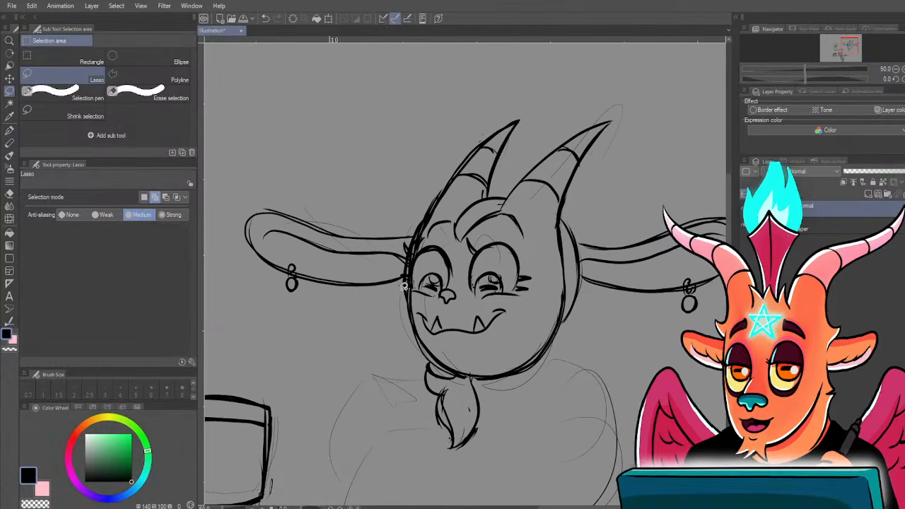
mouse_move(383, 186)
left_mouse_down()
mouse_move(238, 281)
mouse_move(409, 290)
left_mouse_up()
key("ctrl+t")
left_click_drag(217, 243, 222, 227)
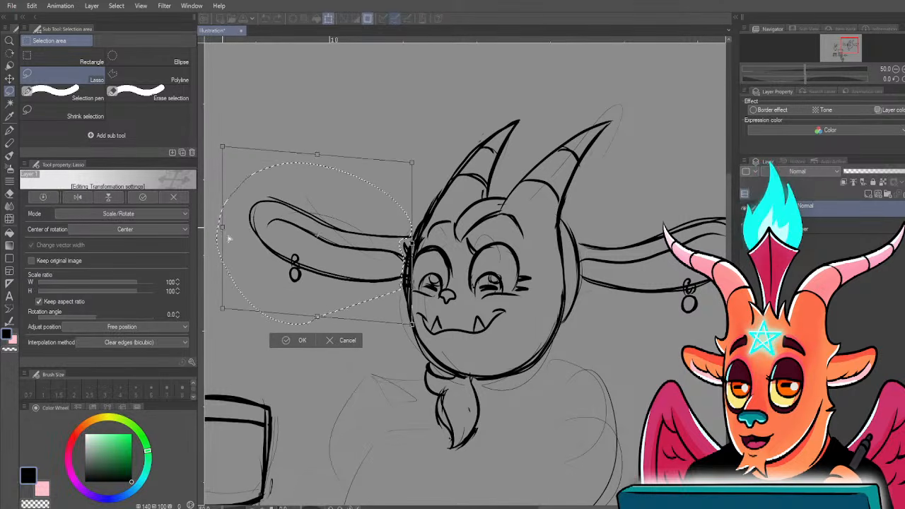
key("Return")
key("ctrl+d")
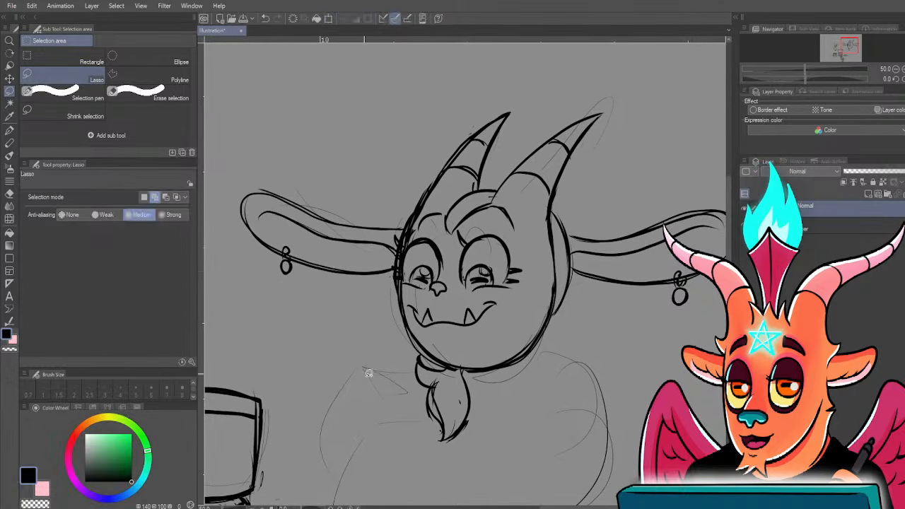
- Ink a wide collar around the figure's neck, with both sides meeting in a point below the goatee
key("p")
mouse_move(467, 428)
left_mouse_down()
mouse_move(475, 376)
mouse_move(563, 335)
left_mouse_up()
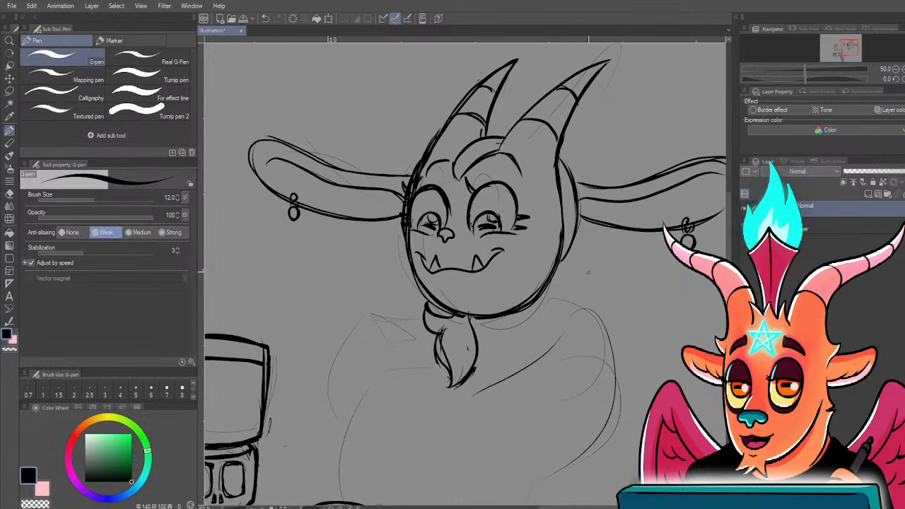
mouse_move(454, 399)
left_mouse_down()
mouse_move(560, 333)
mouse_move(609, 232)
left_mouse_up()
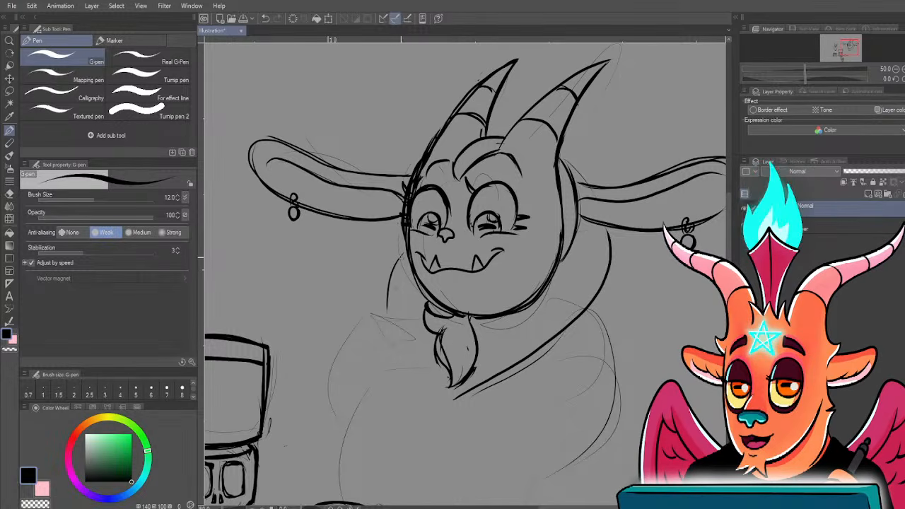
mouse_move(391, 274)
left_mouse_down()
mouse_move(396, 348)
mouse_move(454, 400)
mouse_move(481, 394)
left_mouse_up()
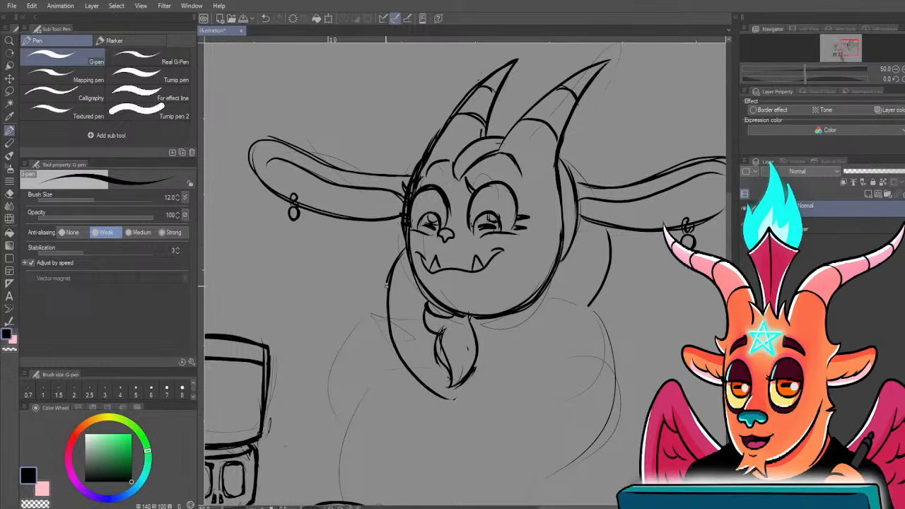
left_click_drag(461, 403, 518, 373)
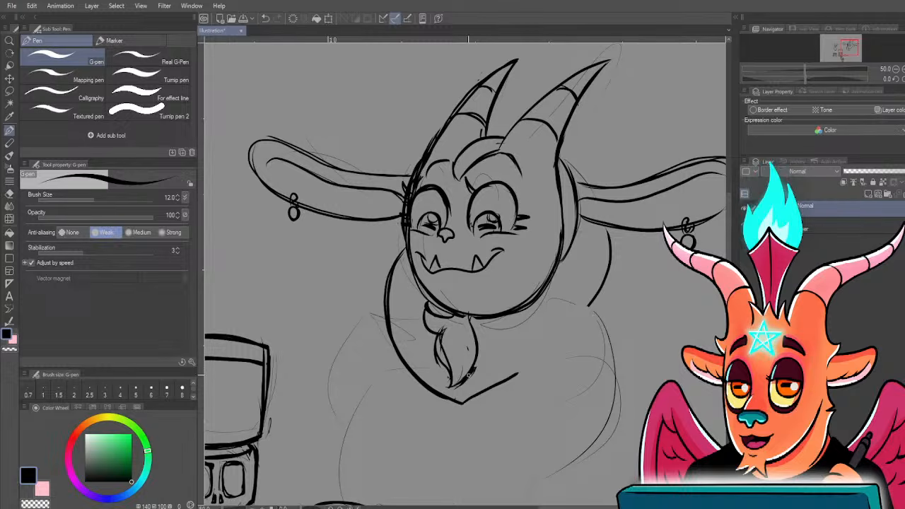
mouse_move(464, 402)
left_mouse_down()
mouse_move(584, 313)
mouse_move(614, 232)
left_mouse_up()
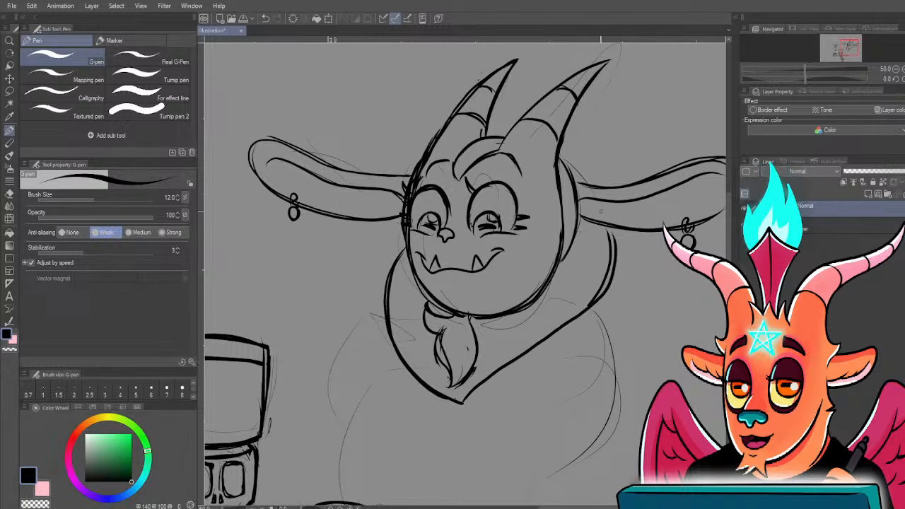
left_click_drag(593, 287, 608, 260)
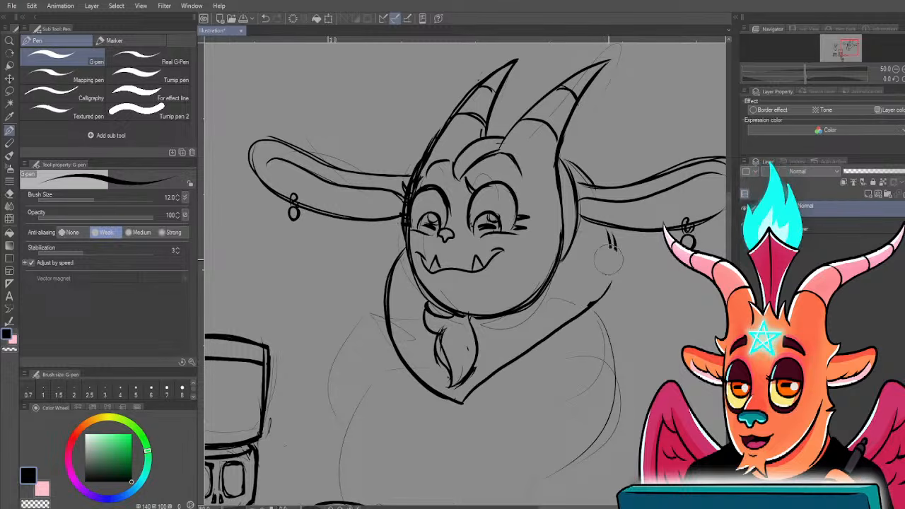
- Redraw the collar edge farther from the coffee machine as a rounder curve from the point up behind the head
left_click_drag(461, 403, 590, 308)
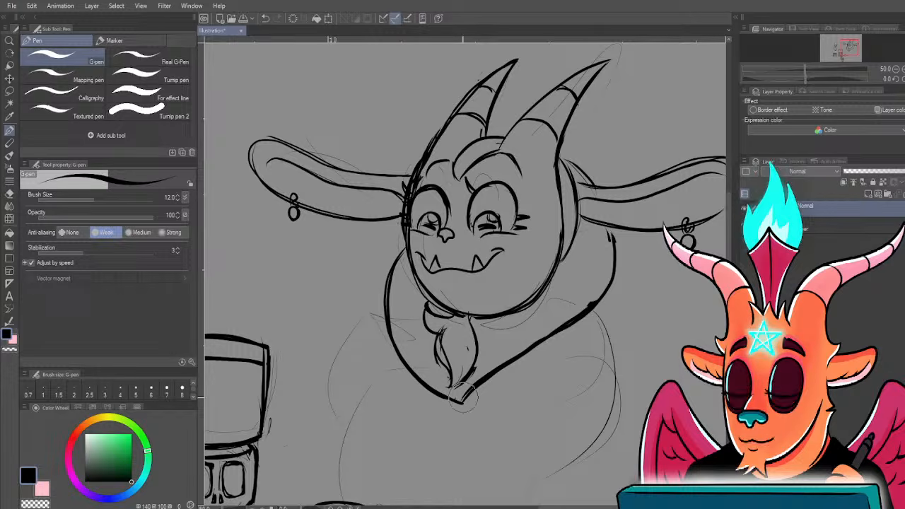
left_click_drag(583, 315, 601, 316)
left_click_drag(465, 403, 506, 373)
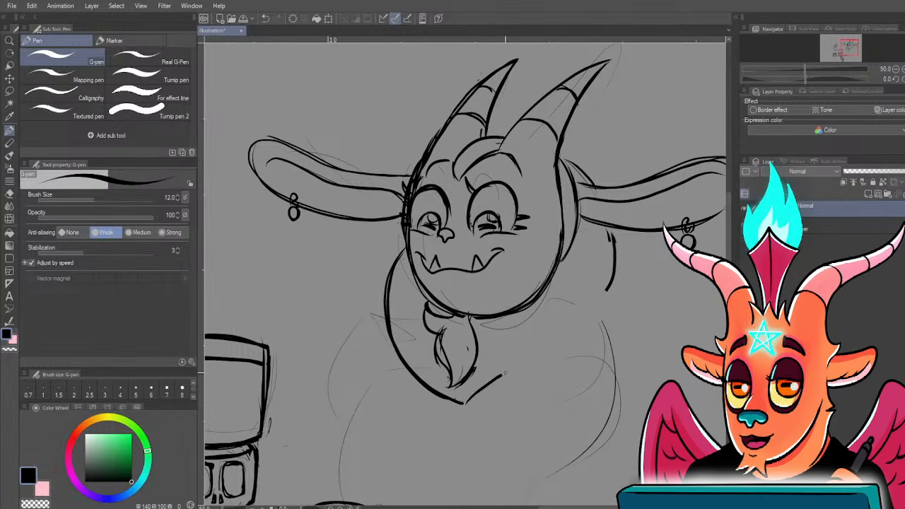
mouse_move(612, 269)
left_mouse_down()
mouse_move(472, 396)
mouse_move(577, 336)
mouse_move(610, 305)
left_mouse_up()
left_click_drag(533, 308, 523, 363)
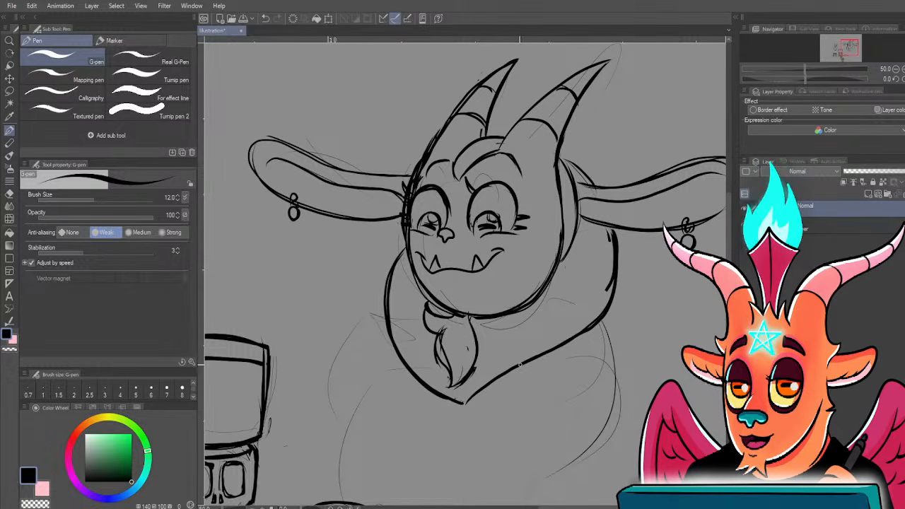
- Add thin curved fold lines inside the collar on both sides of the goatee
left_click_drag(562, 263, 576, 331)
left_click_drag(598, 230, 609, 294)
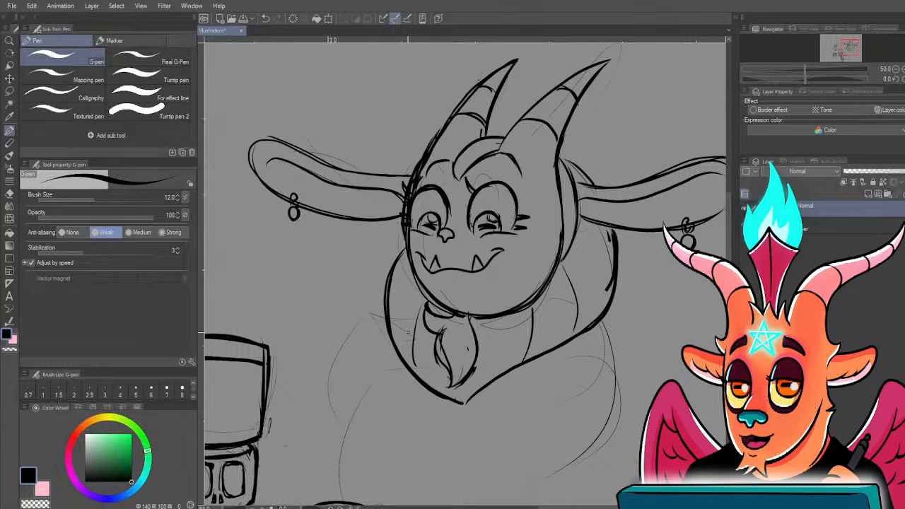
- Lasso the goatee and shift it slightly toward the coffee machine's side and up within the collar
key("m")
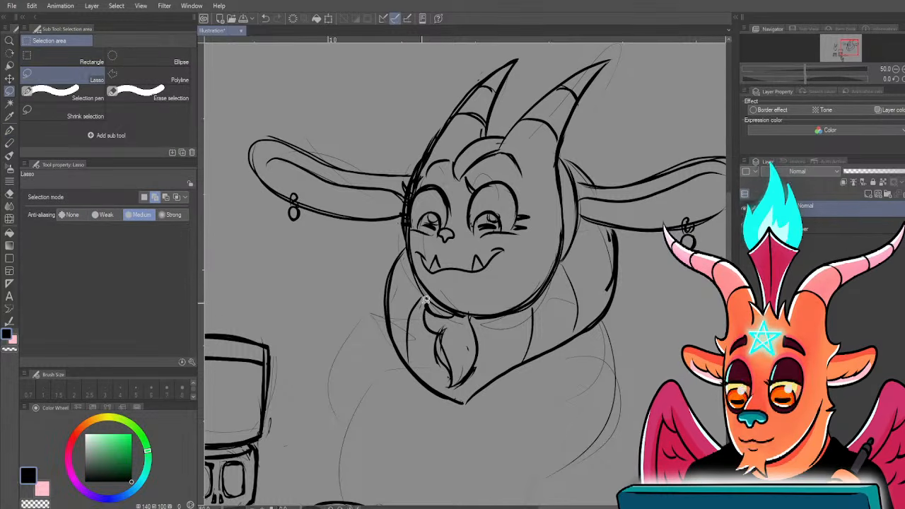
left_click_drag(419, 331, 423, 309)
key("ctrl+t")
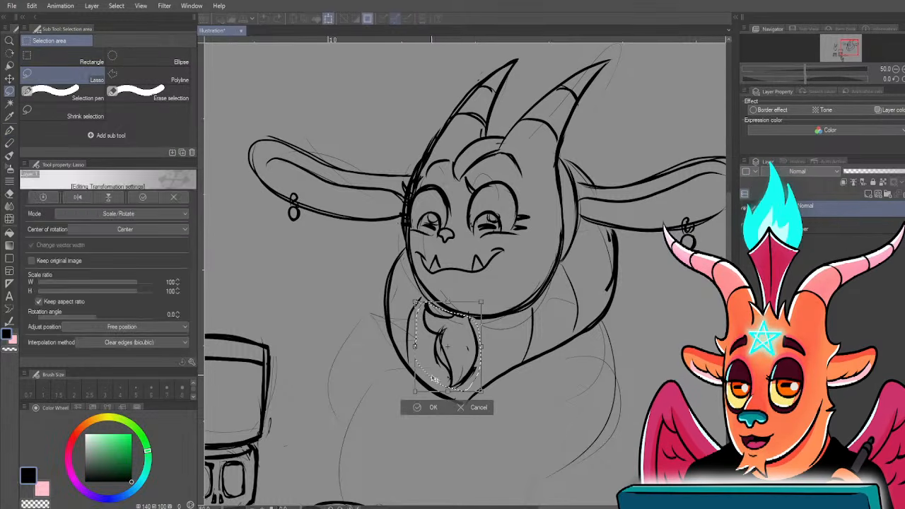
left_click_drag(448, 389, 430, 385)
key("Return")
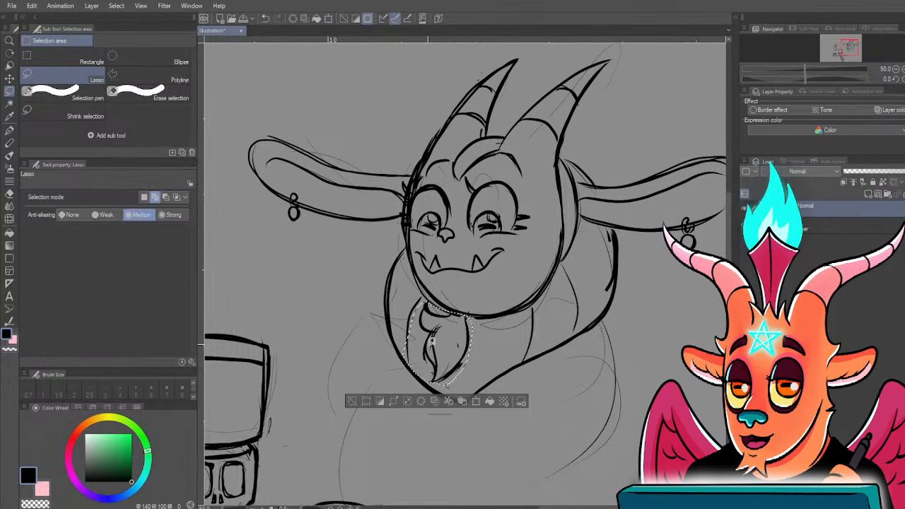
key("ctrl+d")
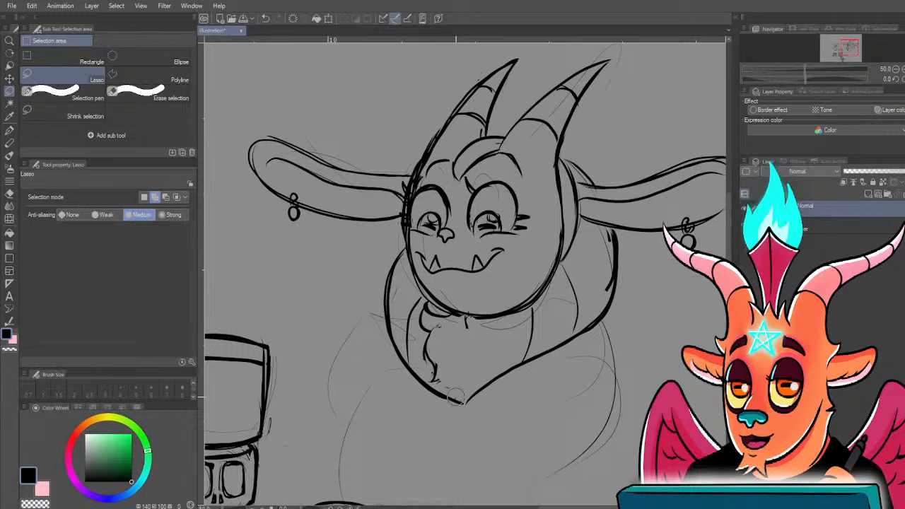
- Erase and re-ink the goatee's outer edge so it joins the chin cleanly
left_click_drag(440, 322, 437, 329)
key("ctrl+d")
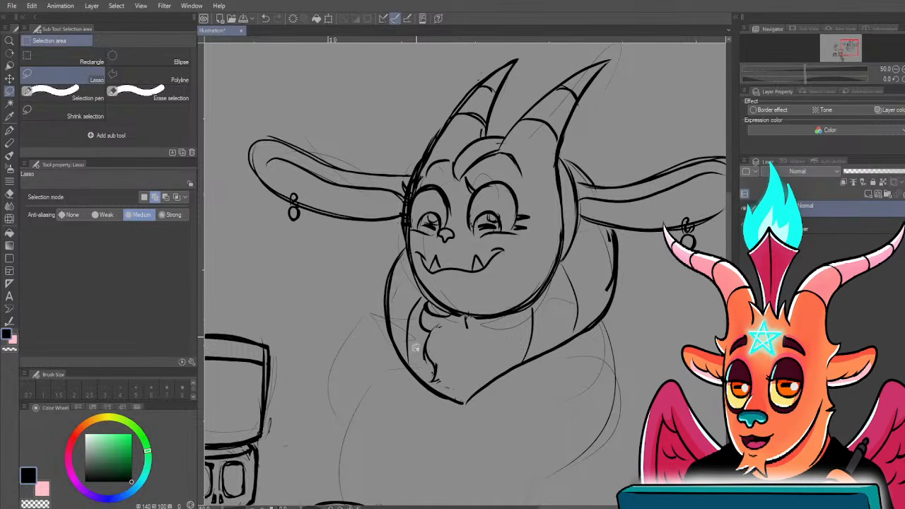
key("p")
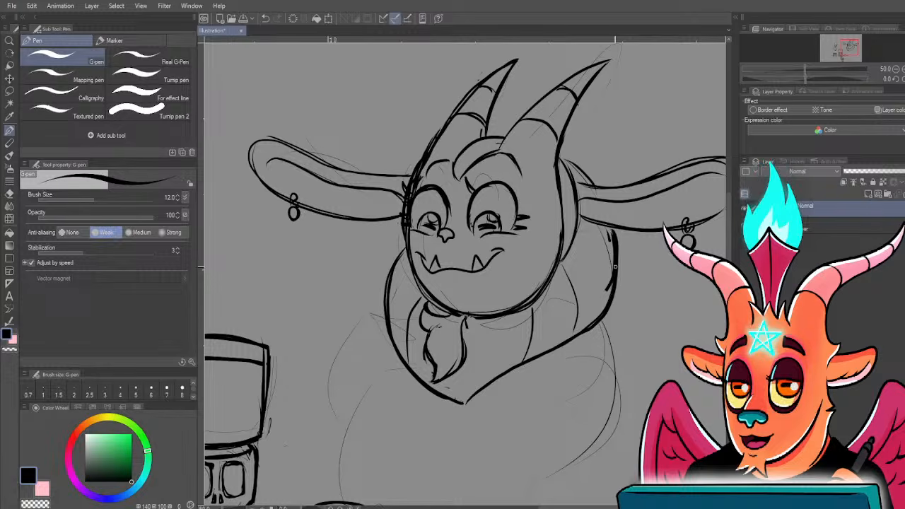
- Ink short curved shoulder lines extending outward from both sides of the collar
left_click_drag(368, 307, 390, 319)
key("ctrl+minus")
key("ctrl+minus")
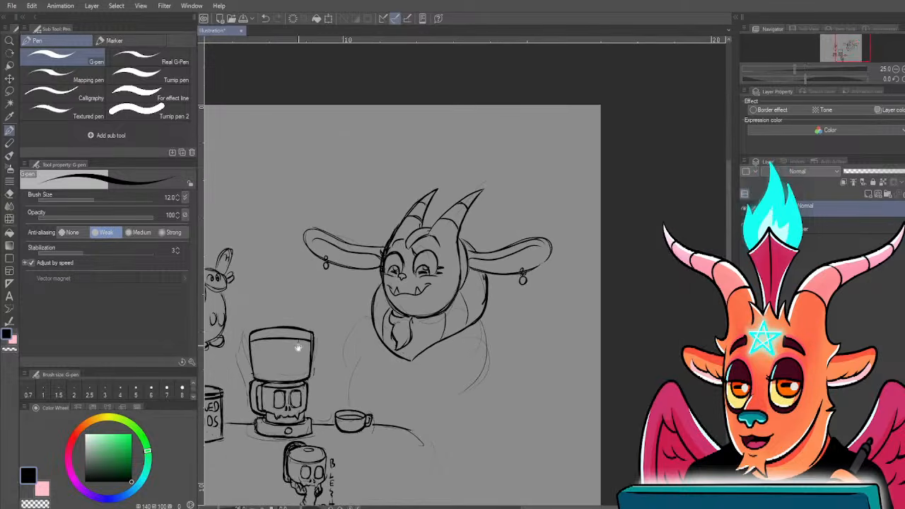
left_click_drag(299, 347, 381, 367)
key("ctrl+plus")
key("ctrl+plus")
left_click_drag(501, 296, 503, 293)
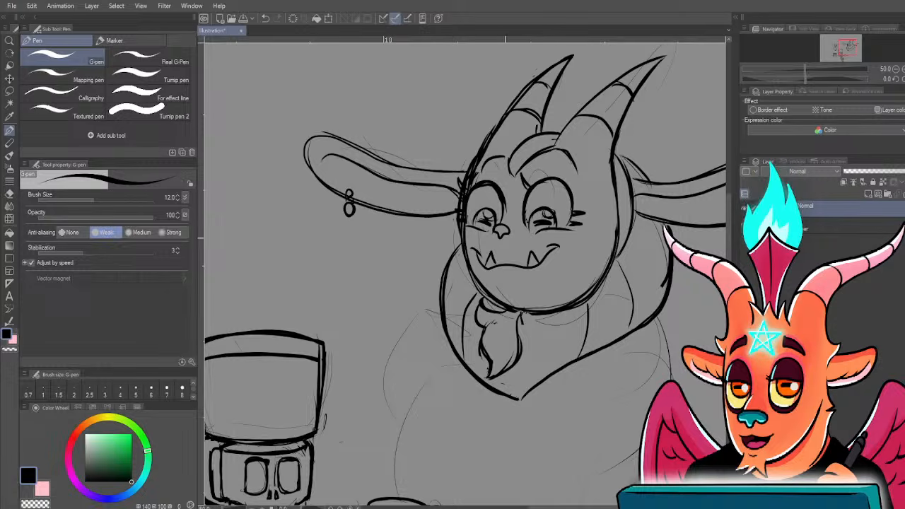
left_click_drag(556, 349, 544, 290)
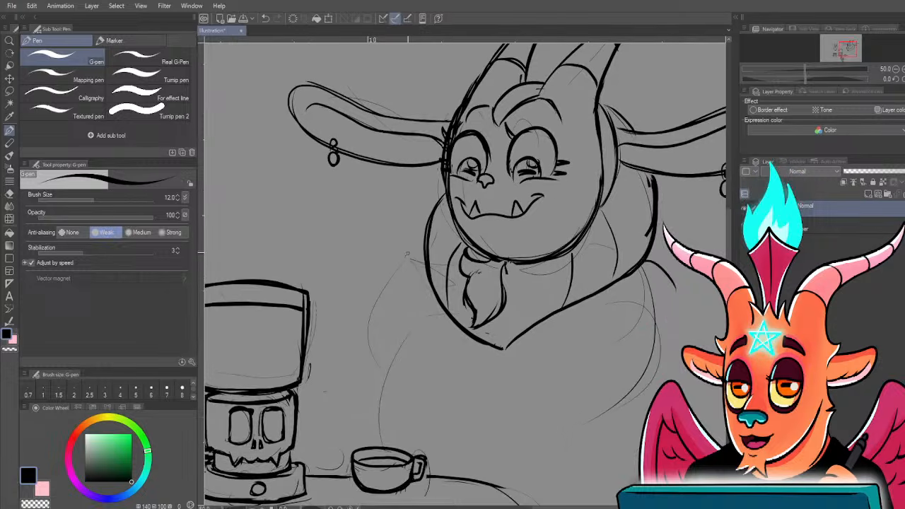
left_click_drag(423, 253, 382, 266)
left_click_drag(442, 346, 422, 302)
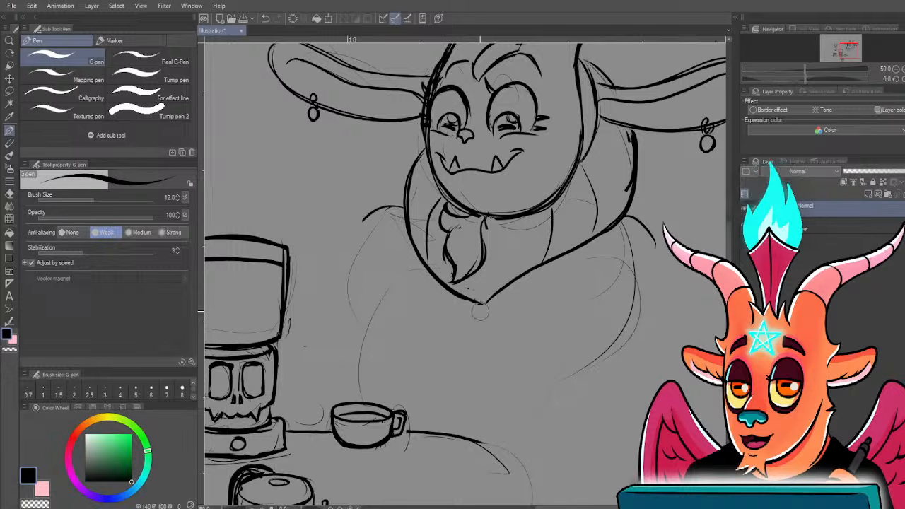
scroll(366, 304, "down", 2)
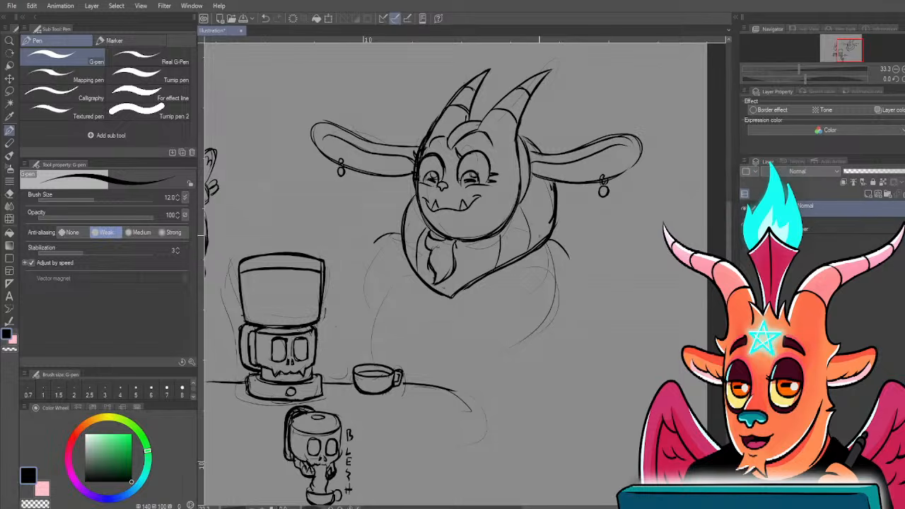
- Extend the shoulder line farthest from the coffee machine into a downward curve and reinforce the nearer shoulder line
left_click_drag(575, 246, 583, 256)
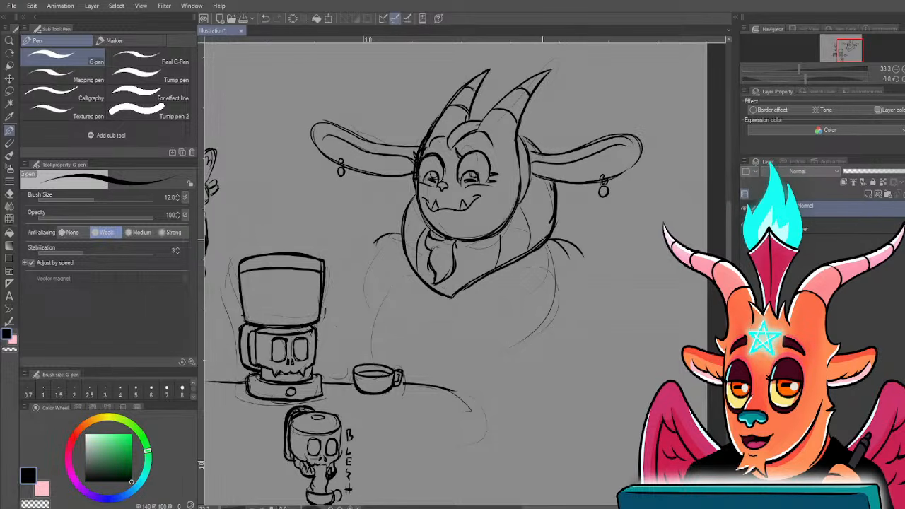
mouse_move(581, 259)
left_mouse_down()
mouse_move(573, 257)
mouse_move(591, 253)
left_mouse_up()
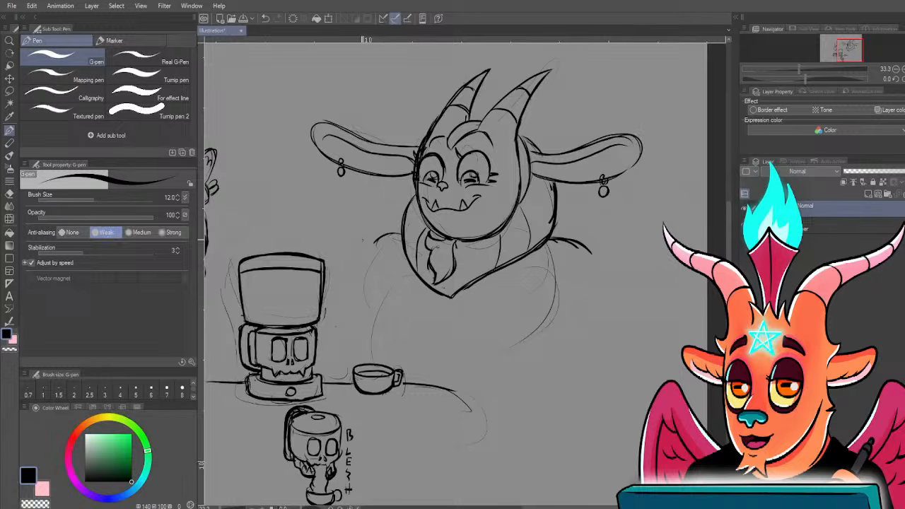
left_click_drag(370, 243, 396, 234)
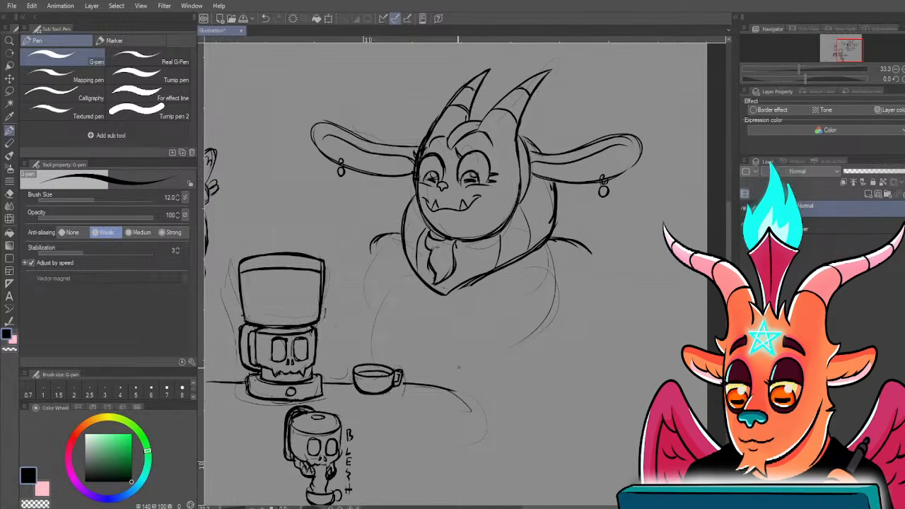
- Ink a V-shaped shirt opening beneath the figure's collar, with shirt collar flaps and a narrow tie inside it
left_click_drag(390, 330, 407, 337)
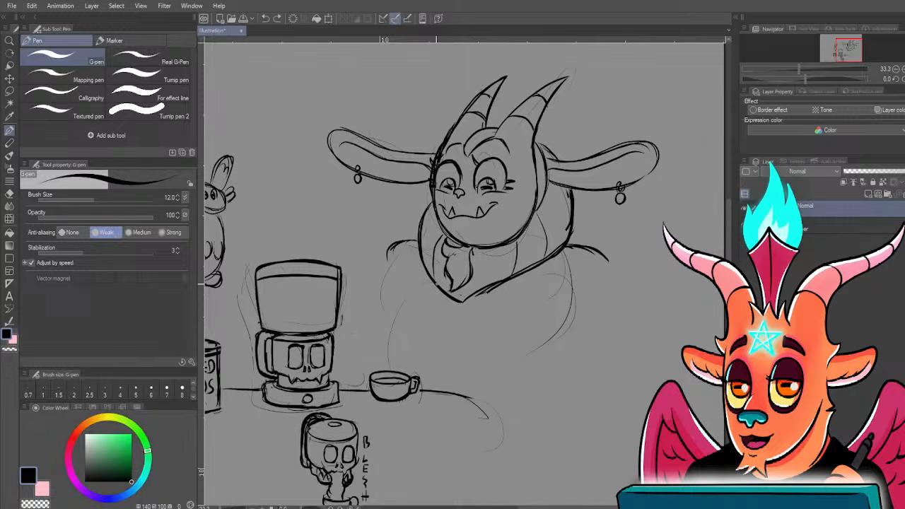
left_click_drag(458, 349, 486, 305)
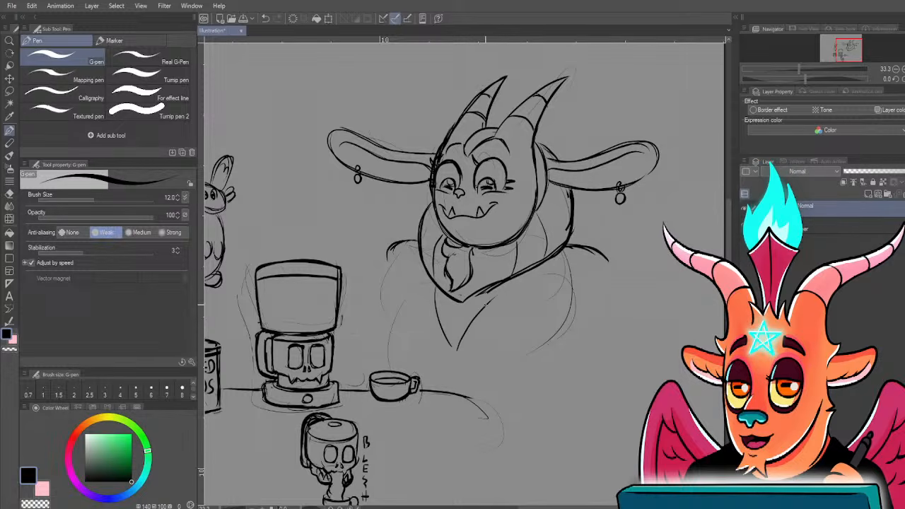
left_click_drag(458, 351, 510, 278)
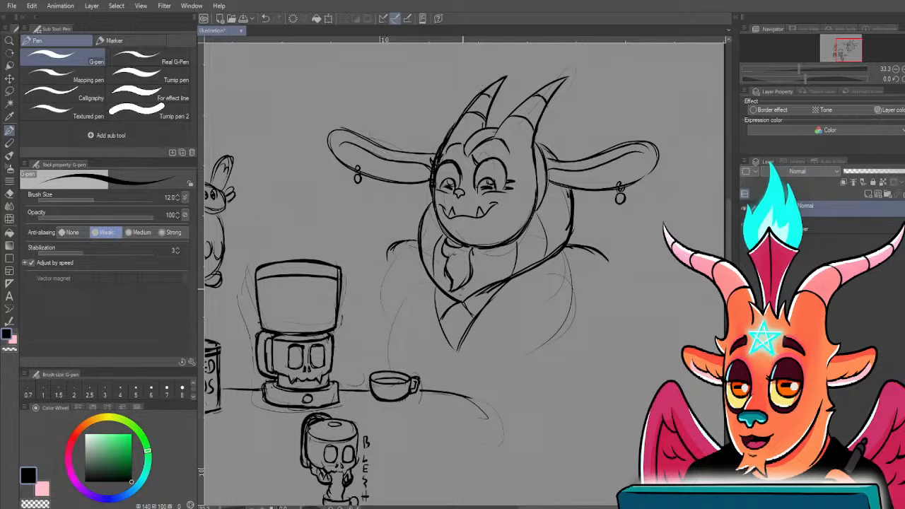
left_click_drag(490, 286, 469, 300)
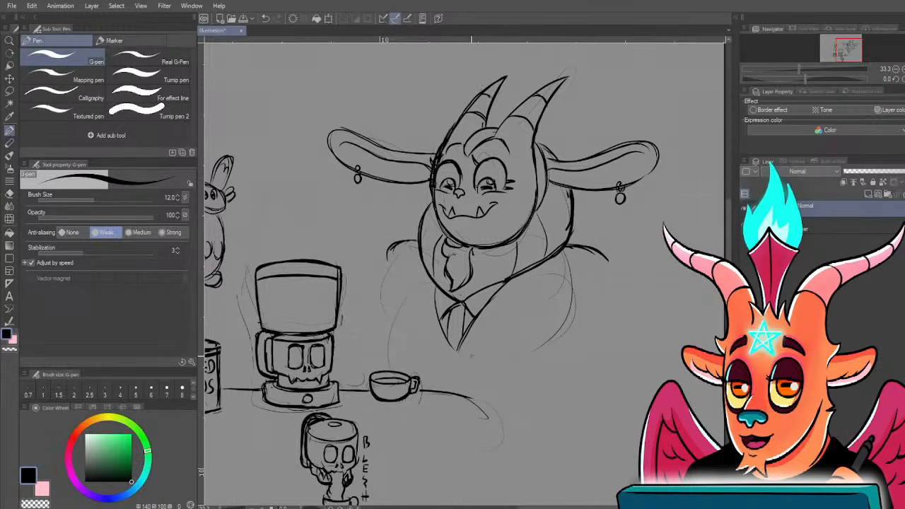
- Ink notched jacket lapels on both sides of the tie, with a small rectangular detail on the one farther from the machine
mouse_move(500, 327)
left_mouse_down()
mouse_move(534, 335)
mouse_move(505, 318)
mouse_move(527, 302)
left_mouse_up()
left_click_drag(551, 265, 509, 312)
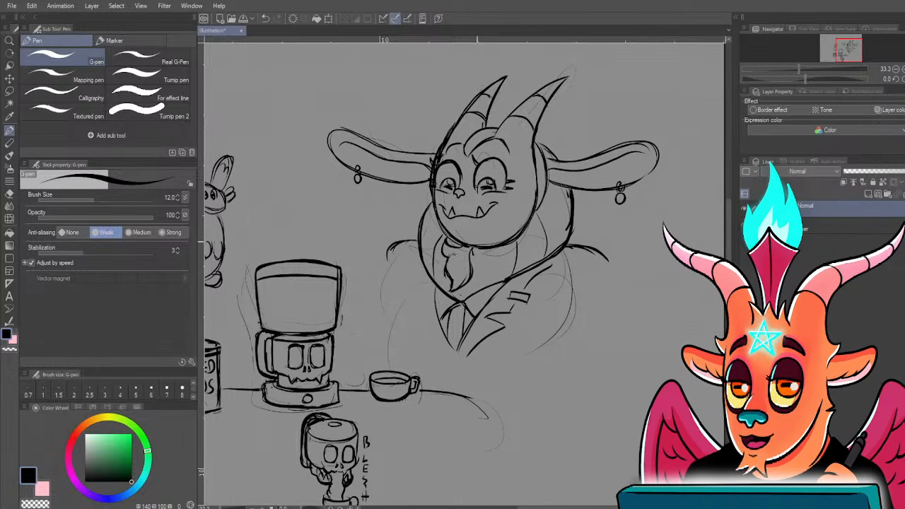
mouse_move(447, 352)
left_mouse_down()
mouse_move(419, 321)
mouse_move(429, 318)
left_mouse_up()
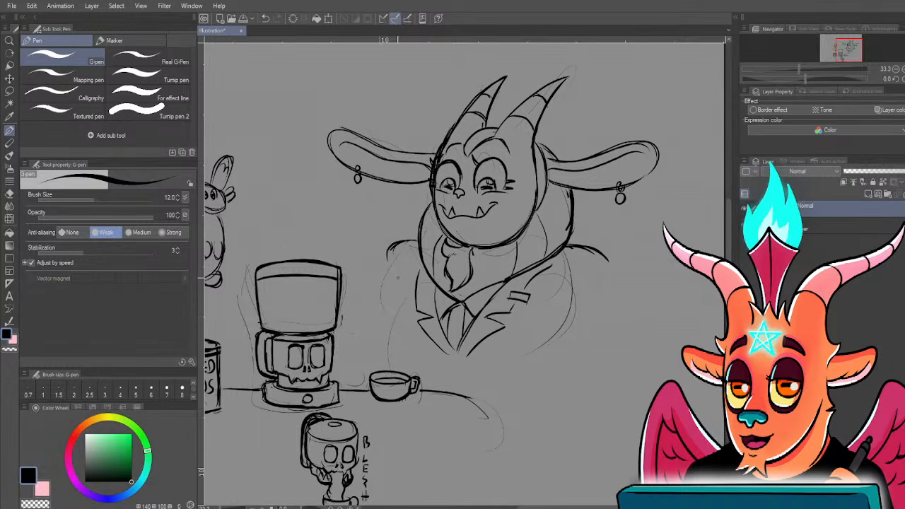
- Ink the curved front edge of the jacket, a round button below the lapels, and the outer sleeve lines
left_click_drag(401, 269, 400, 325)
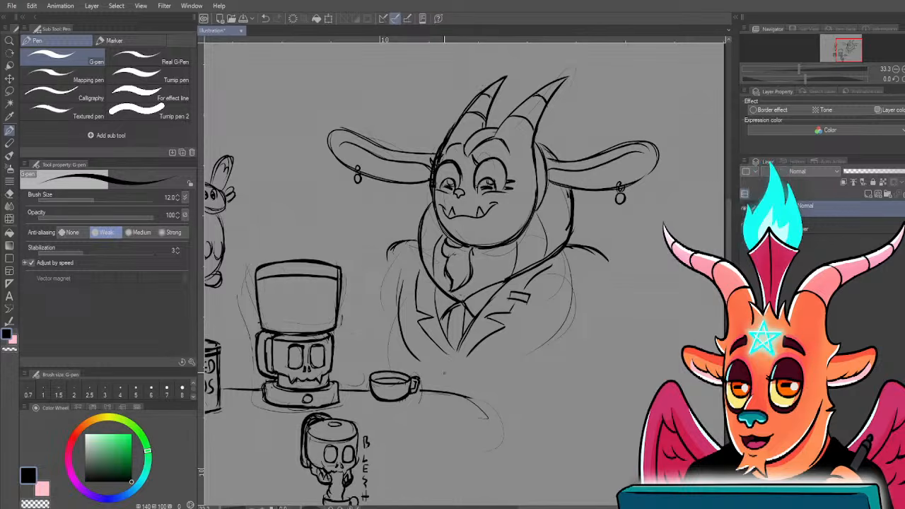
mouse_move(439, 367)
left_mouse_down()
mouse_move(456, 365)
mouse_move(445, 380)
mouse_move(456, 364)
mouse_move(470, 373)
left_mouse_up()
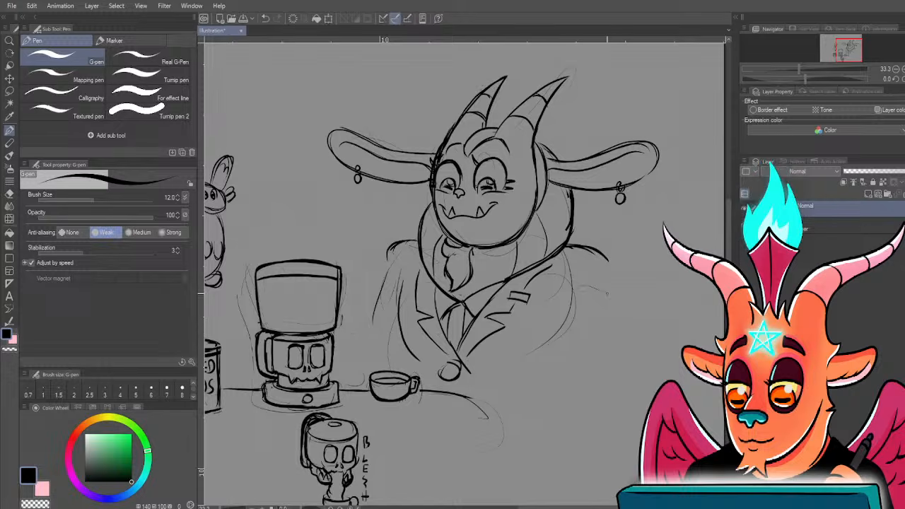
left_click_drag(605, 254, 610, 277)
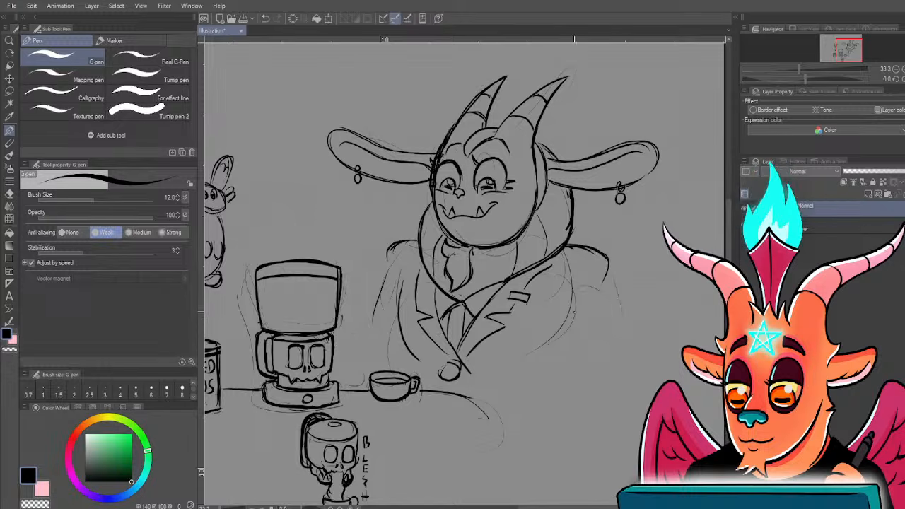
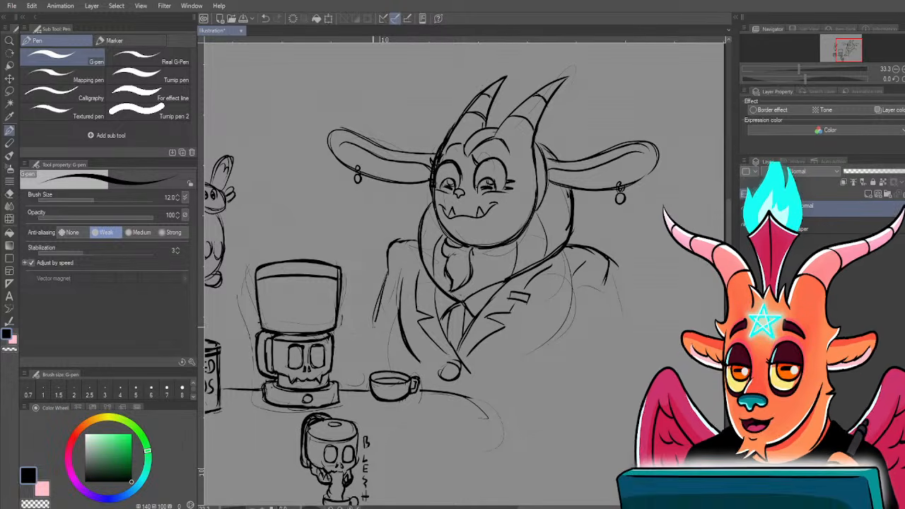
- Ink the jacket's inner sleeve line and tapering side below the far shoulder, down toward the waist
key("ctrl+minus")
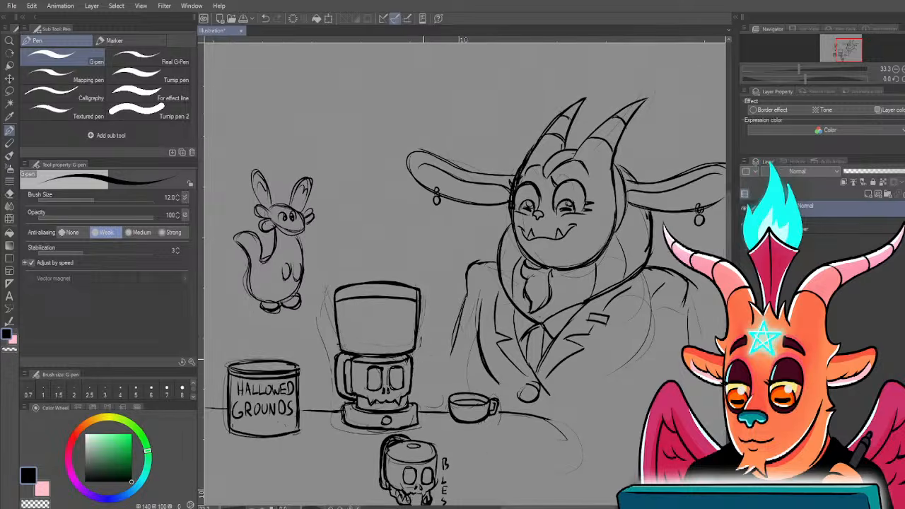
left_click_drag(281, 276, 319, 266)
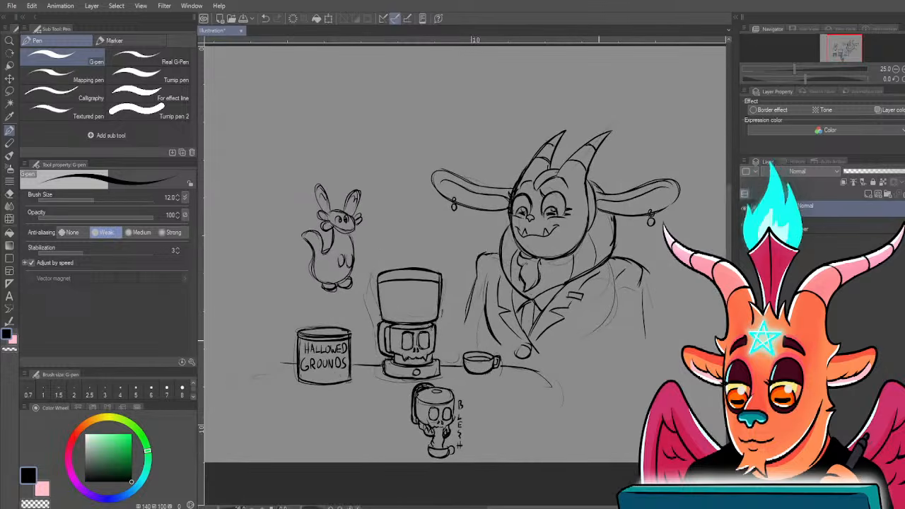
scroll(625, 315, "up", 1)
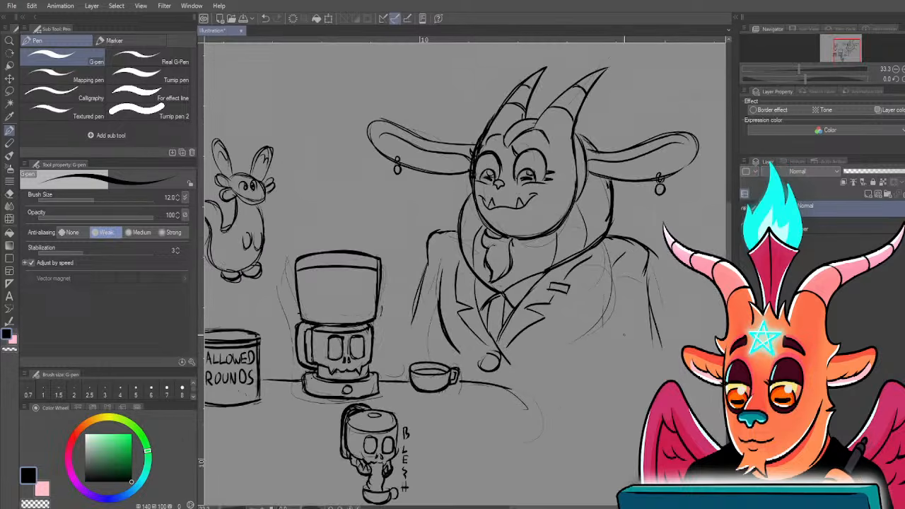
left_click_drag(607, 284, 606, 372)
left_click_drag(605, 314, 565, 376)
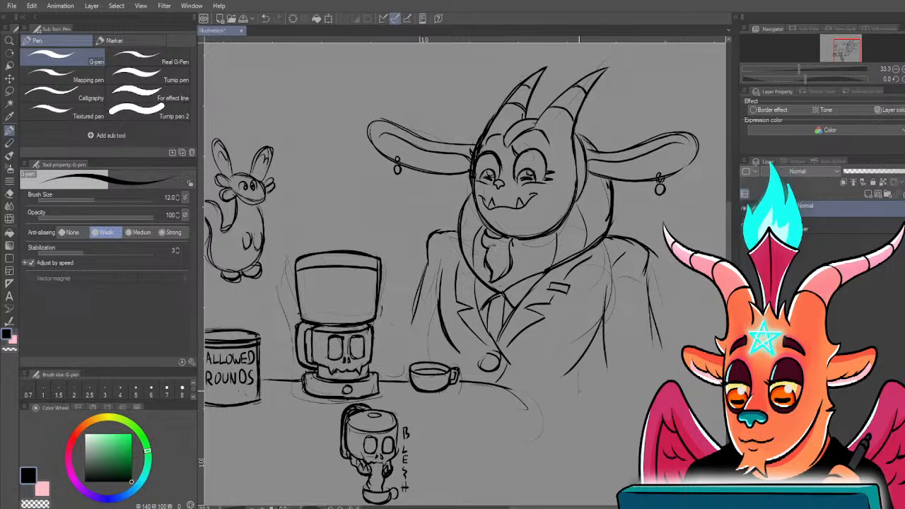
scroll(579, 325, "down", 1)
left_click_drag(292, 291, 321, 310)
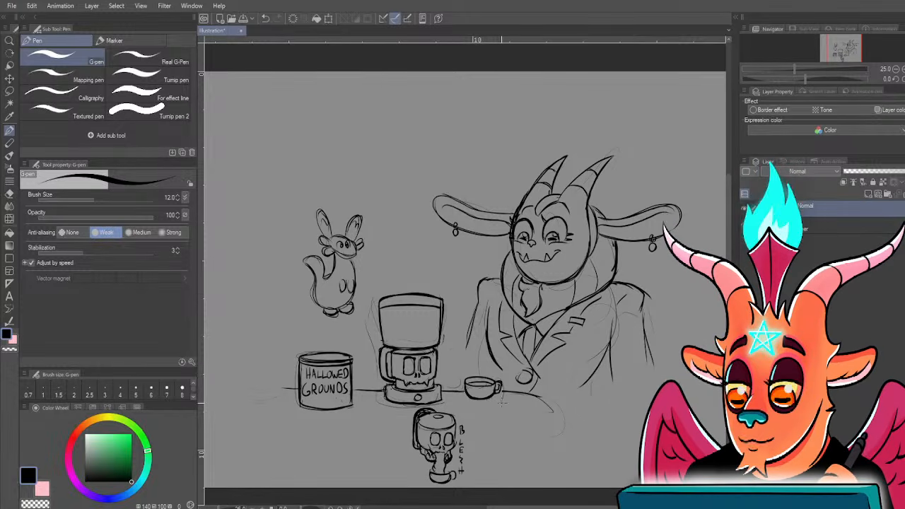
left_click_drag(536, 393, 532, 387)
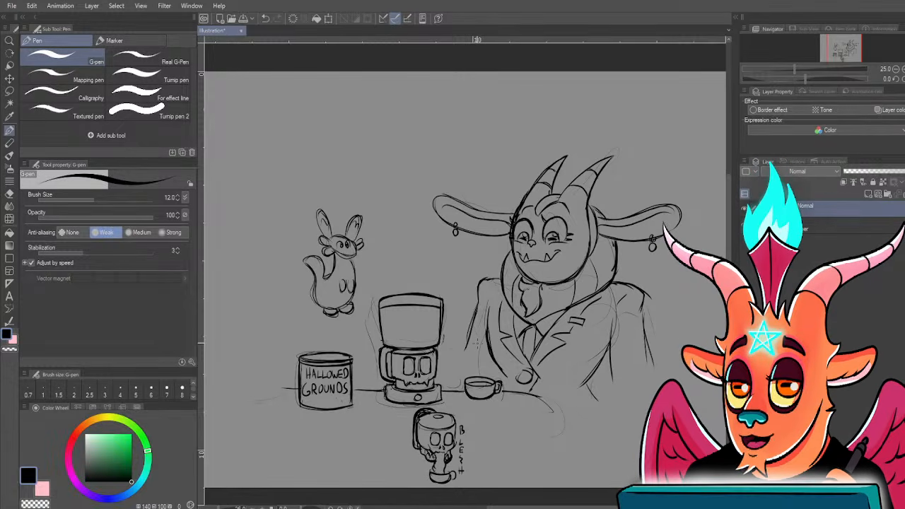
- Hide the inked drawing layer and add a new blank layer for another sketch
mouse_move(370, 335)
left_mouse_down()
mouse_move(396, 337)
mouse_move(400, 347)
mouse_move(358, 344)
left_mouse_up()
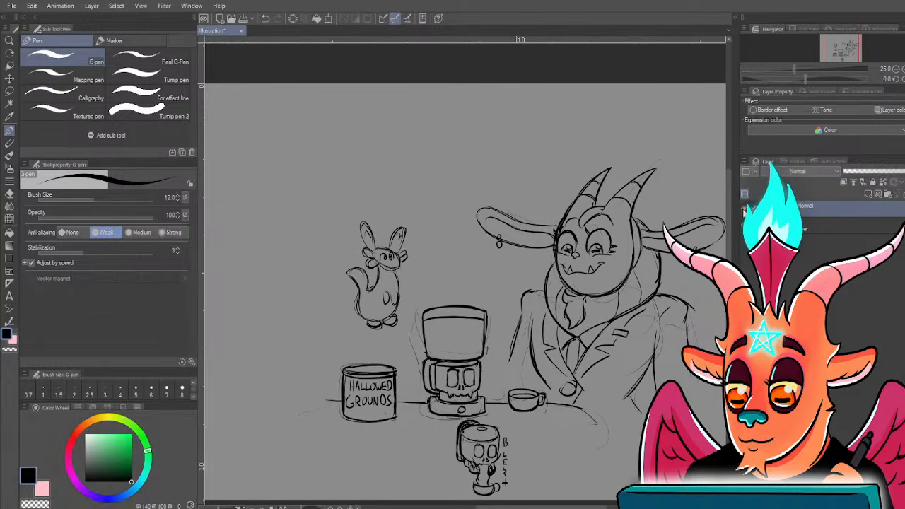
left_click(744, 210)
left_click(868, 195)
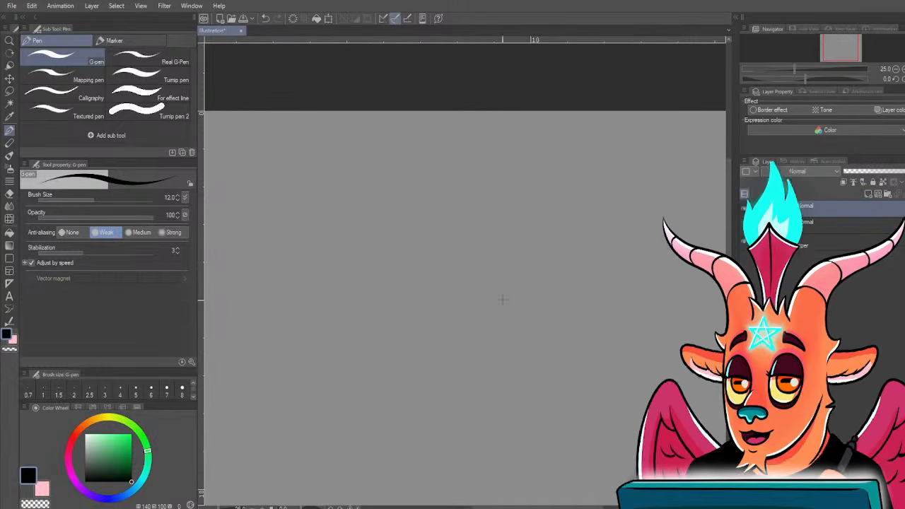
- Sketch a round head on the blank layer with light curves for the shoulders, sides and base of the body
mouse_move(535, 285)
left_mouse_down()
mouse_move(598, 331)
mouse_move(550, 252)
mouse_move(536, 300)
mouse_move(546, 262)
left_mouse_up()
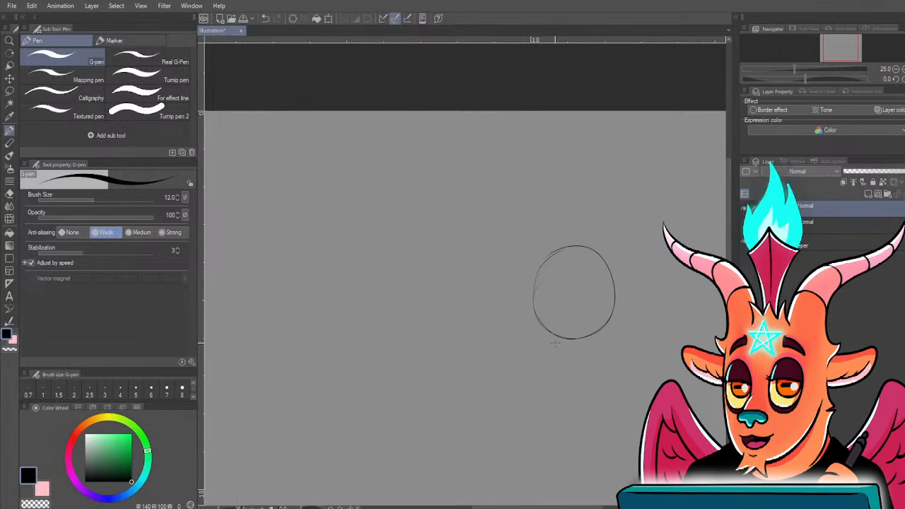
scroll(541, 374, "down", 2)
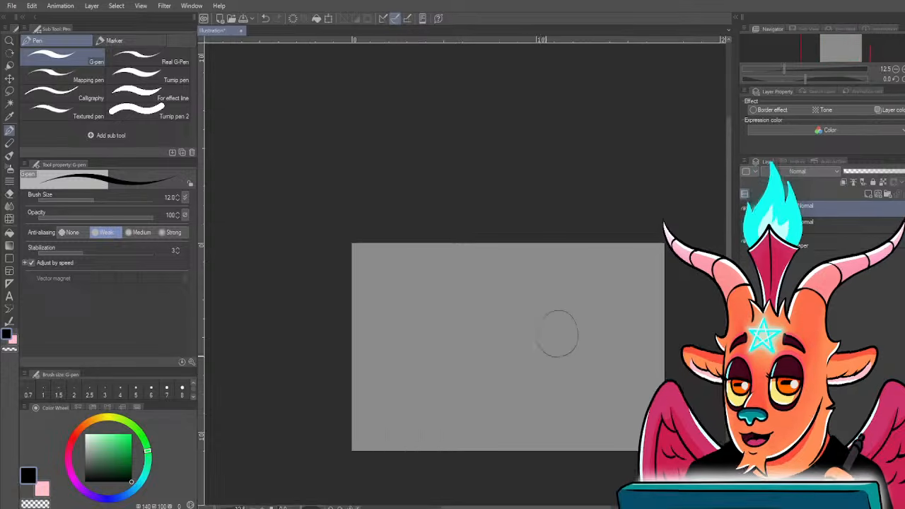
scroll(540, 371, "up", 2)
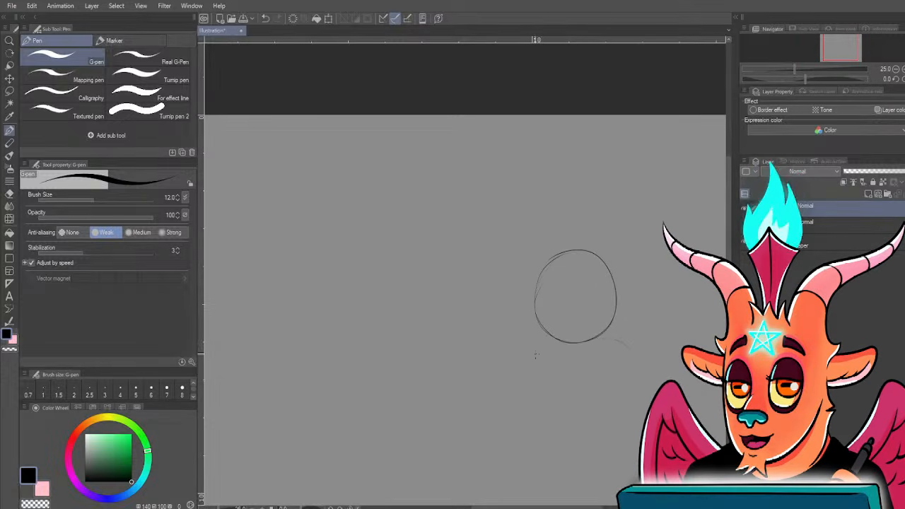
left_click_drag(626, 345, 619, 385)
left_click_drag(512, 330, 519, 398)
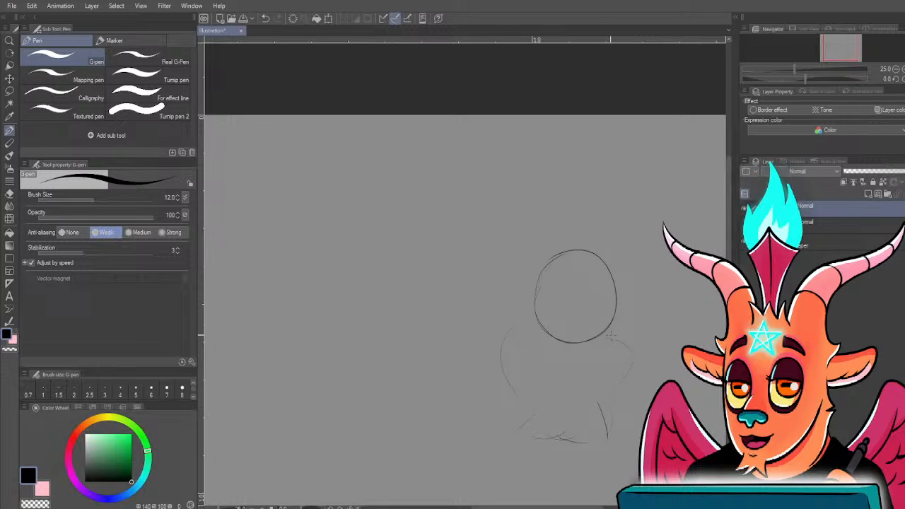
- Lasso the head circle and scale it down slightly, keeping its proportions, then deselect it
key("m")
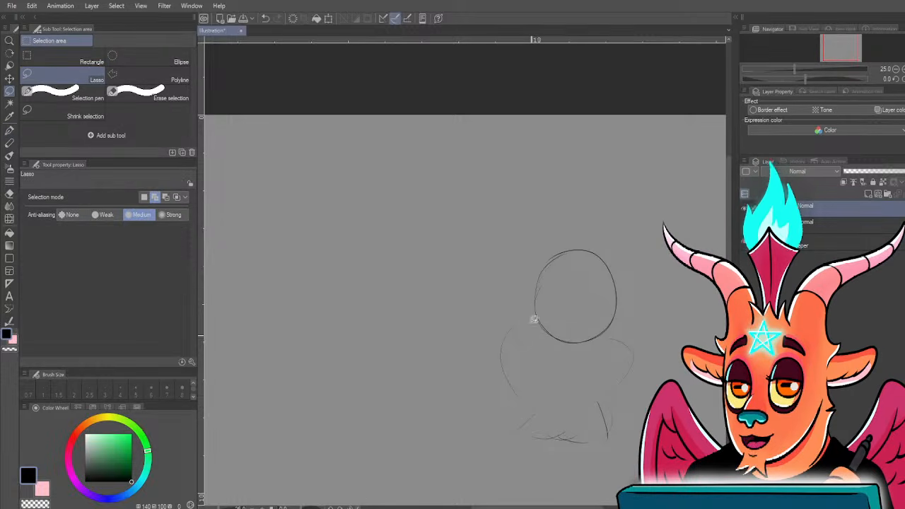
mouse_move(534, 320)
left_mouse_down()
mouse_move(582, 347)
mouse_move(537, 230)
mouse_move(515, 283)
left_mouse_up()
key("ctrl+t")
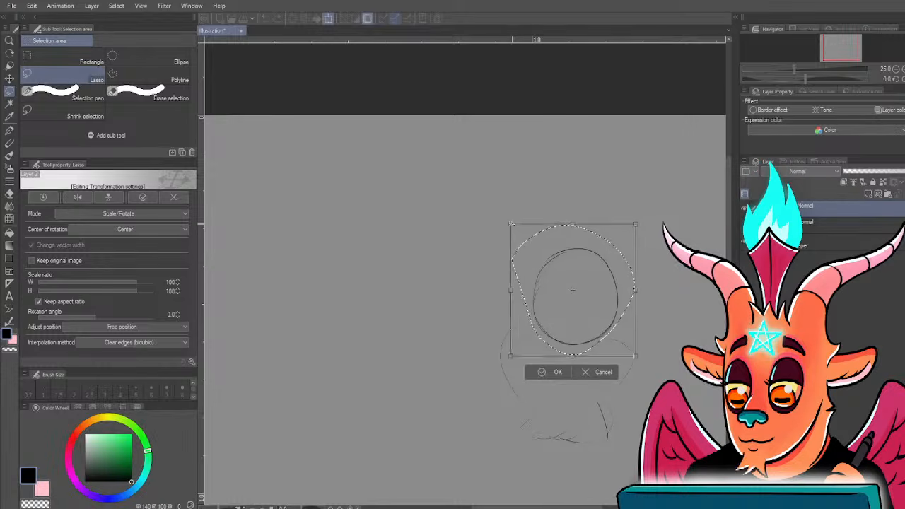
left_click_drag(512, 225, 517, 230)
key("Return")
key("ctrl+d")
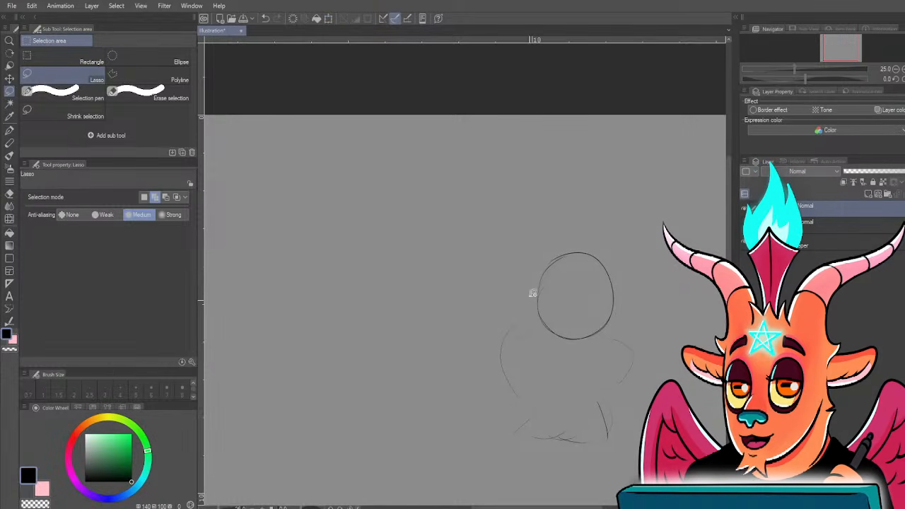
- Sketch upright horn guide lines above the head and long ears extending outward from both sides
key("p")
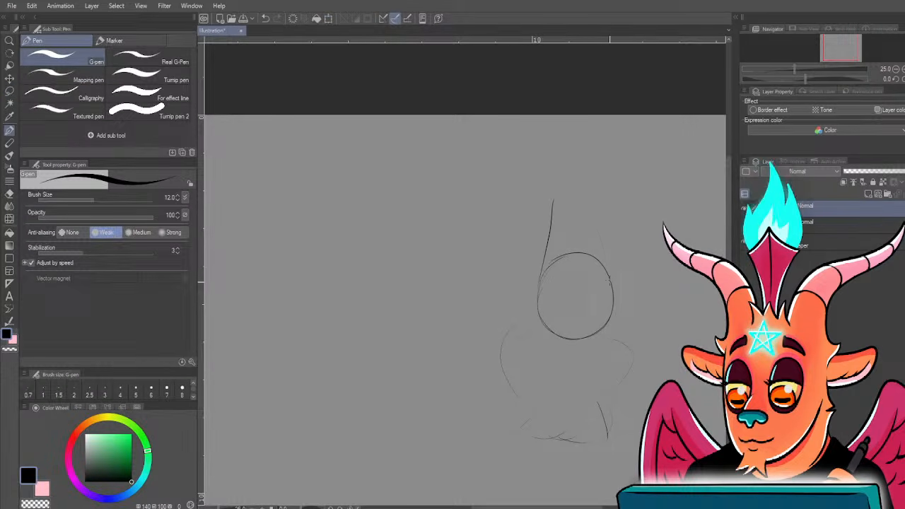
left_click_drag(613, 285, 679, 276)
mouse_move(535, 281)
left_mouse_down()
mouse_move(493, 267)
mouse_move(511, 292)
left_mouse_up()
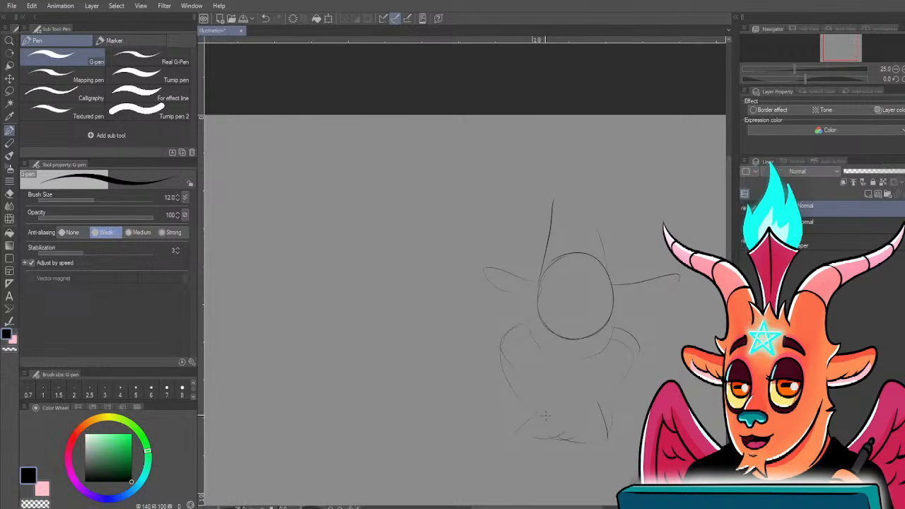
- Sketch the V-shaped chest opening, a waist line, and a rounded lower-body outline beneath the figure's torso
scroll(523, 371, "down", 1)
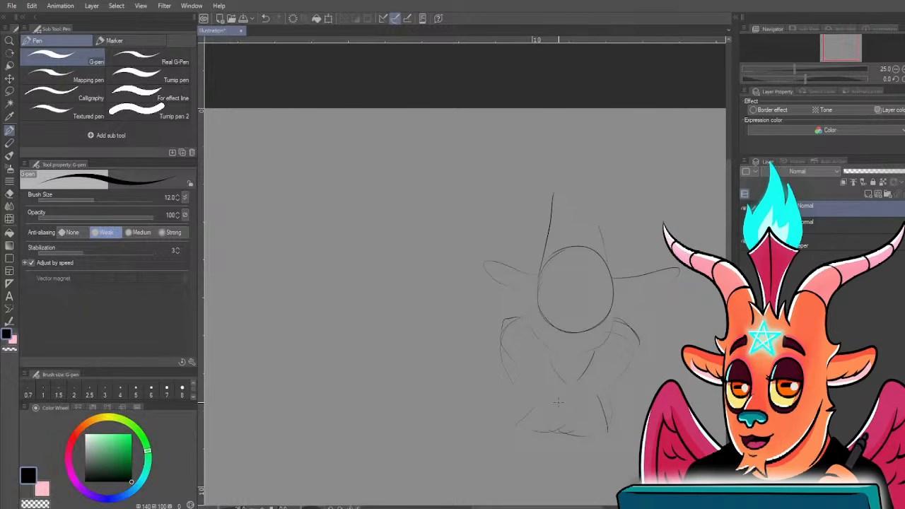
mouse_move(553, 417)
left_mouse_down()
mouse_move(572, 407)
mouse_move(609, 411)
mouse_move(579, 386)
mouse_move(523, 393)
mouse_move(526, 423)
left_mouse_up()
left_click_drag(620, 364, 612, 424)
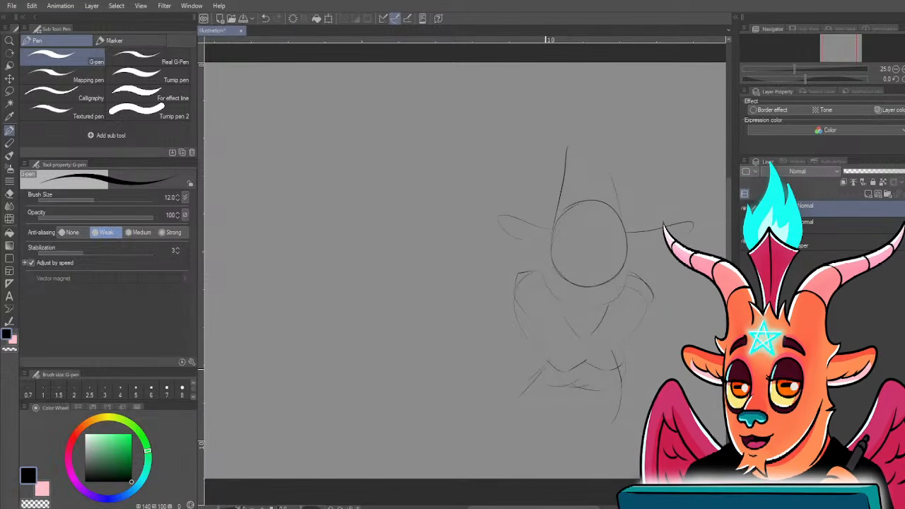
left_click_drag(533, 425, 579, 423)
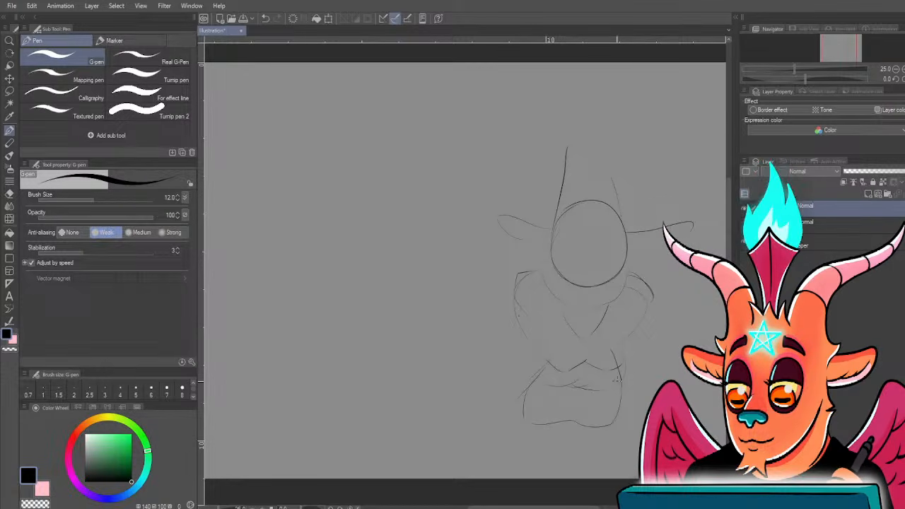
- Sketch a bent arm angling outward from the torso, with a squared shoulder above it
mouse_move(628, 368)
left_mouse_down()
mouse_move(626, 421)
mouse_move(657, 393)
left_mouse_up()
left_click_drag(658, 295, 696, 341)
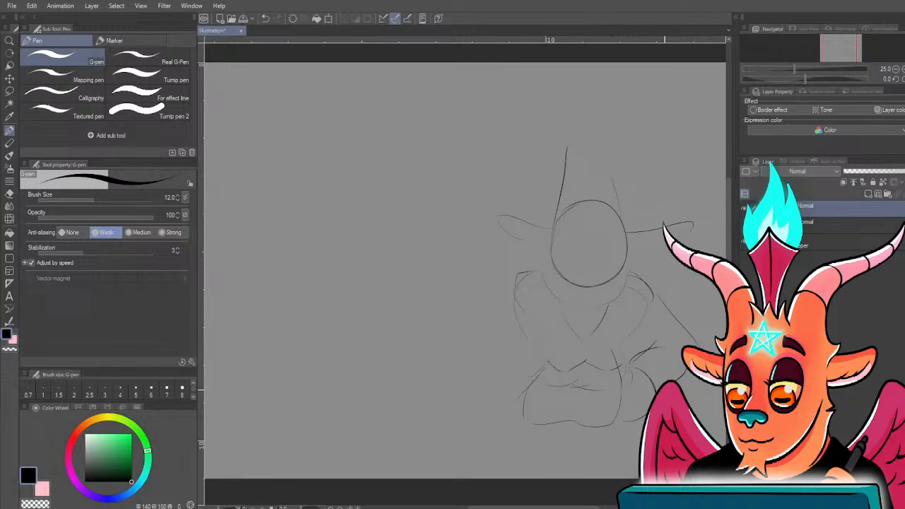
left_click_drag(629, 276, 658, 299)
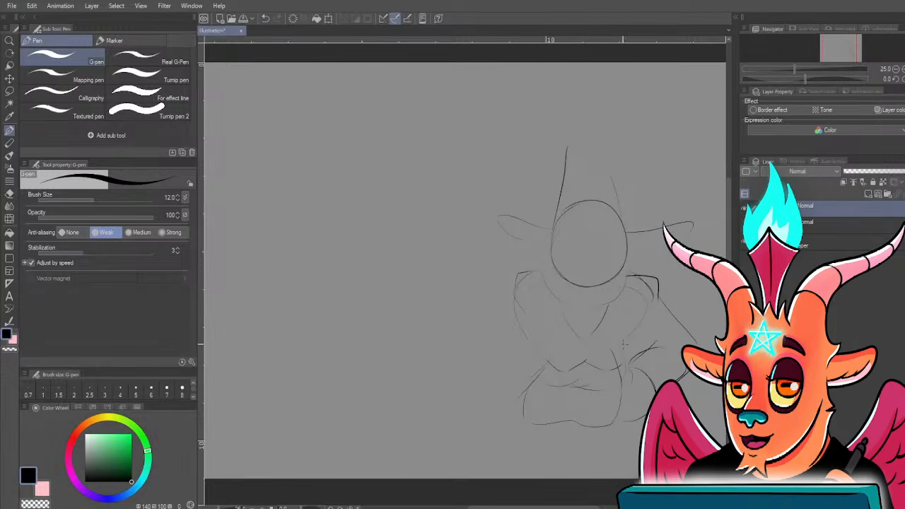
- Darken the torso's side contours with pointed lapels on the chest, and draw crossed facial guidelines inside the head circle
mouse_move(620, 343)
left_mouse_down()
mouse_move(645, 318)
mouse_move(653, 346)
left_mouse_up()
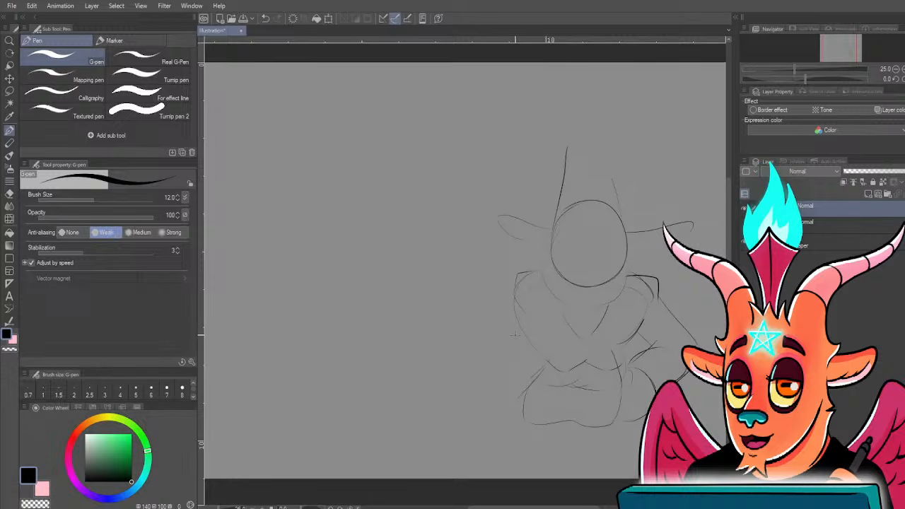
mouse_move(515, 290)
left_mouse_down()
mouse_move(539, 272)
mouse_move(565, 372)
left_mouse_up()
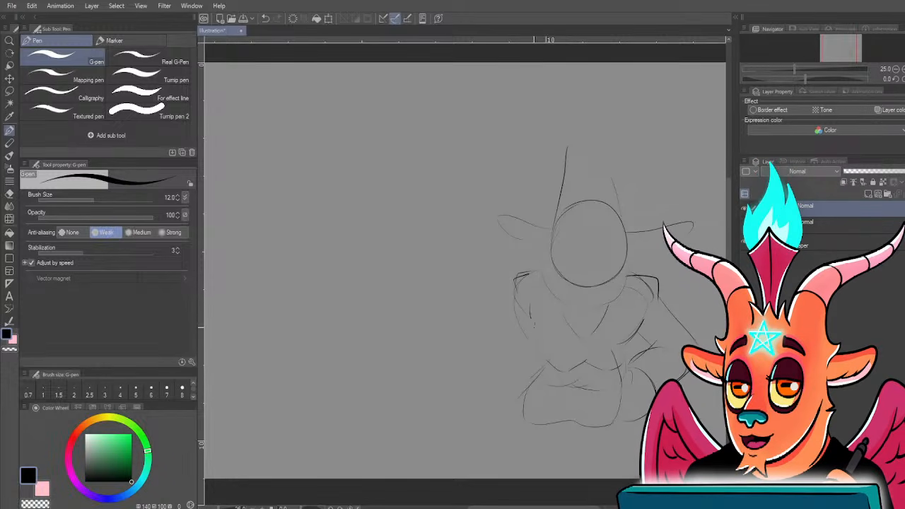
left_click_drag(531, 304, 562, 355)
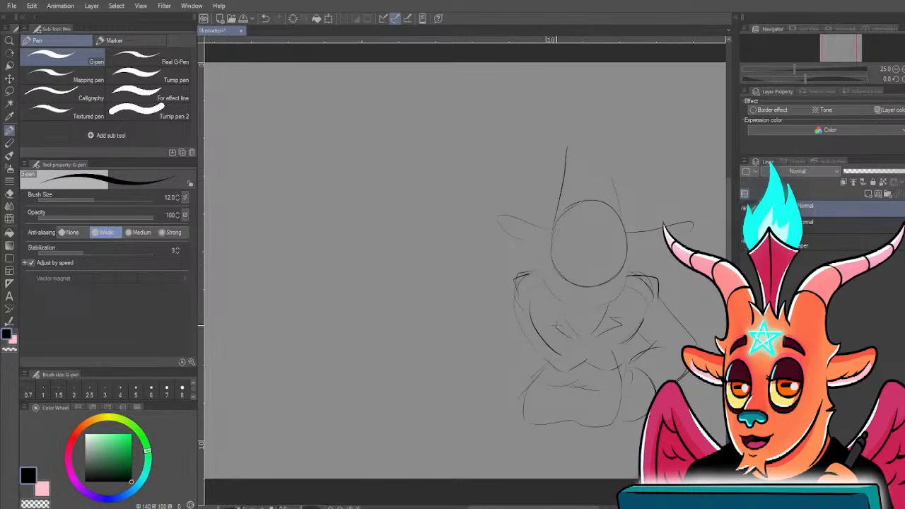
mouse_move(589, 210)
left_mouse_down()
mouse_move(594, 276)
mouse_move(621, 247)
left_mouse_up()
scroll(589, 224, "up", 1)
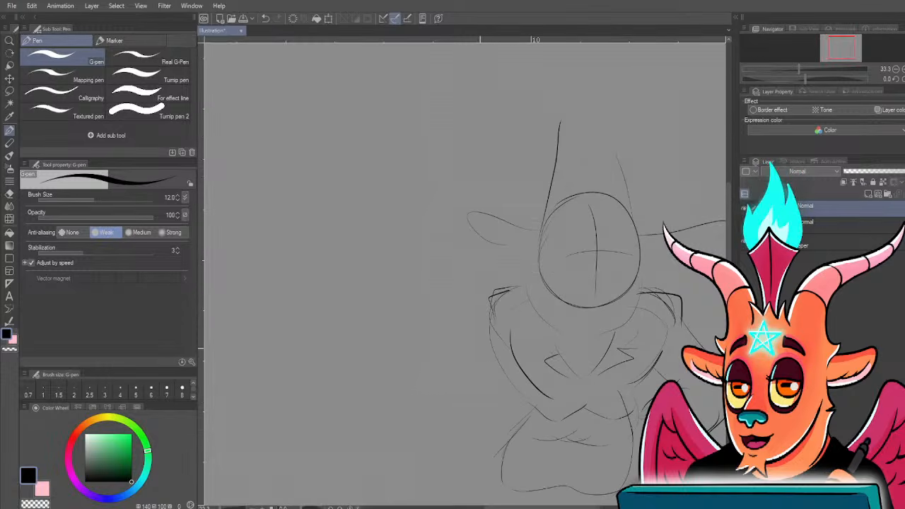
- Sketch a rounded raised fist beside the head with a thick bent arm connecting it to the shoulder
mouse_move(421, 249)
left_mouse_down()
mouse_move(468, 269)
mouse_move(478, 249)
left_mouse_up()
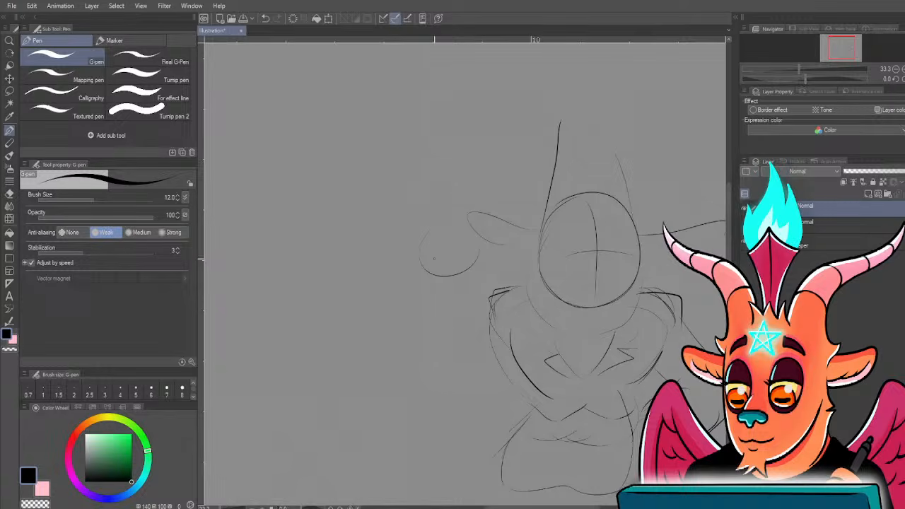
left_click_drag(424, 256, 495, 257)
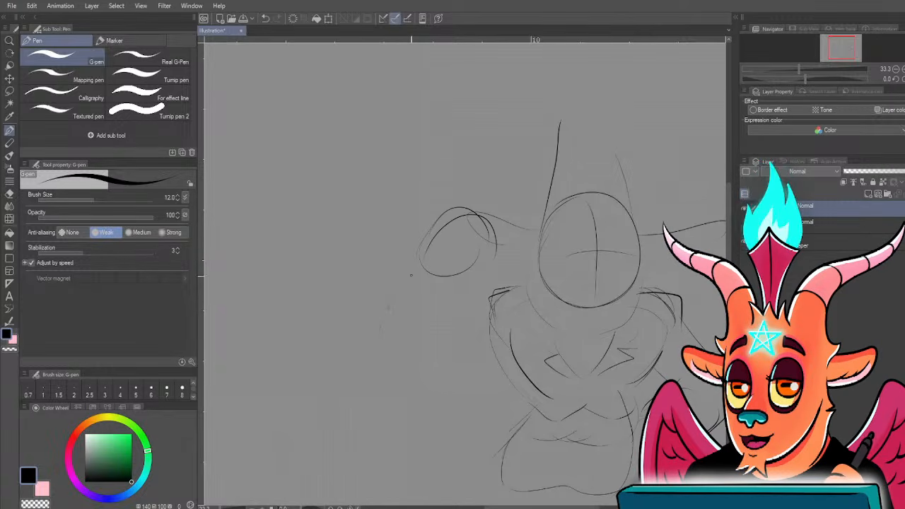
left_click_drag(408, 288, 463, 281)
mouse_move(399, 369)
left_mouse_down()
mouse_move(452, 367)
mouse_move(489, 346)
left_mouse_up()
left_click_drag(468, 314, 509, 290)
left_click_drag(488, 359, 515, 348)
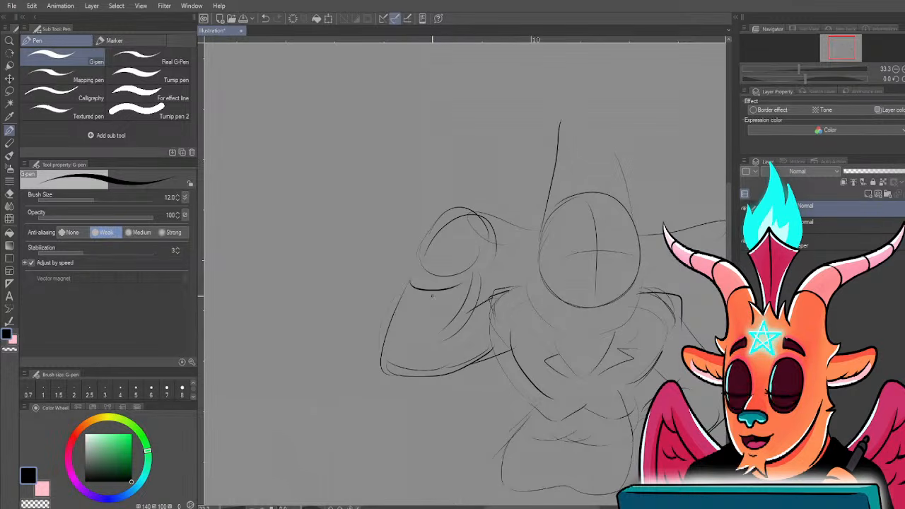
- Define the raised fist with curled fingers and a thumb, and add a cuff band at its wrist
mouse_move(411, 281)
left_mouse_down()
mouse_move(433, 229)
mouse_move(504, 233)
mouse_move(494, 274)
mouse_move(501, 239)
left_mouse_up()
left_click_drag(454, 222, 491, 243)
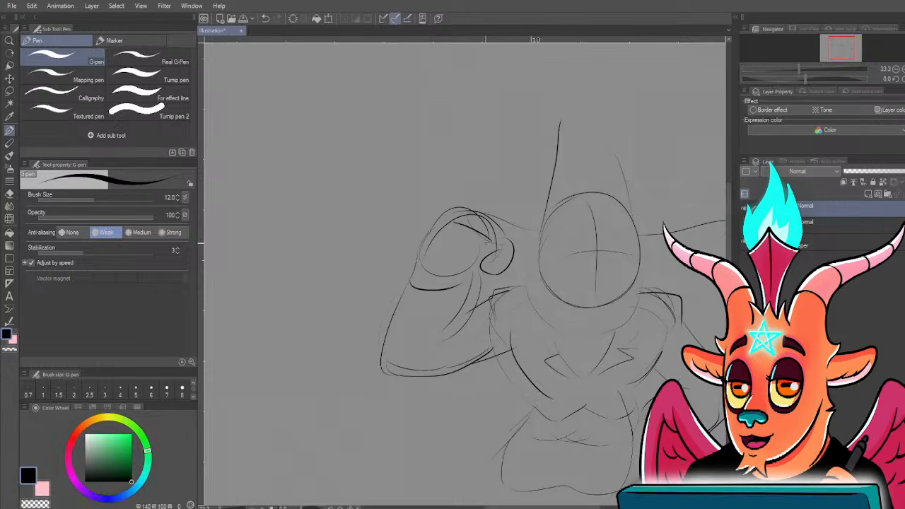
mouse_move(439, 266)
left_mouse_down()
mouse_move(482, 271)
mouse_move(523, 238)
left_mouse_up()
left_click_drag(412, 284, 463, 301)
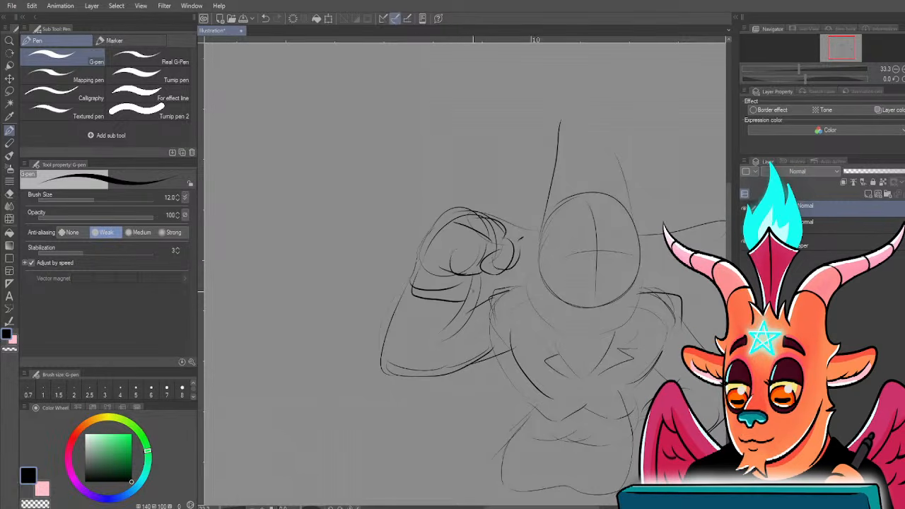
left_click_drag(485, 272, 454, 336)
- Draw a wide curve under the head for the collar, and rough in the leg lines beneath the lower body
mouse_move(530, 286)
left_mouse_down()
mouse_move(519, 276)
mouse_move(563, 328)
mouse_move(637, 268)
left_mouse_up()
left_click_drag(601, 318, 591, 266)
left_click_drag(544, 434, 529, 470)
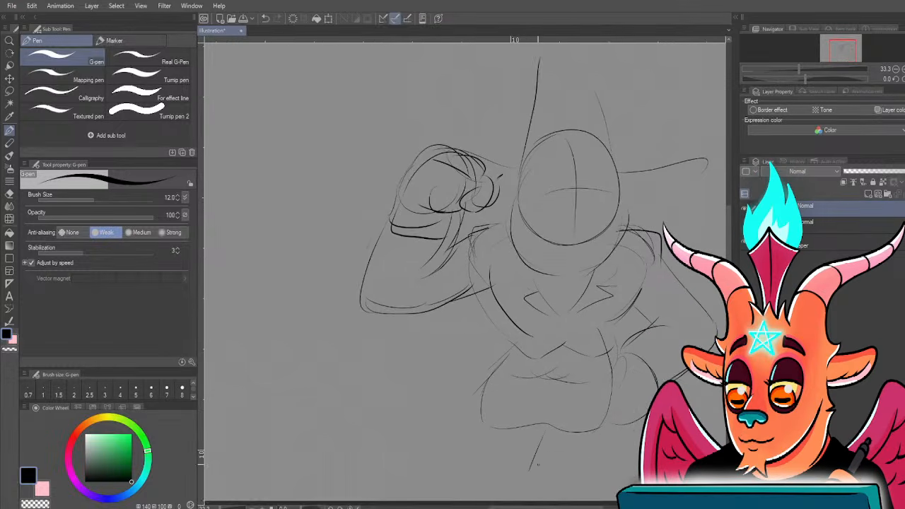
left_click_drag(513, 436, 506, 402)
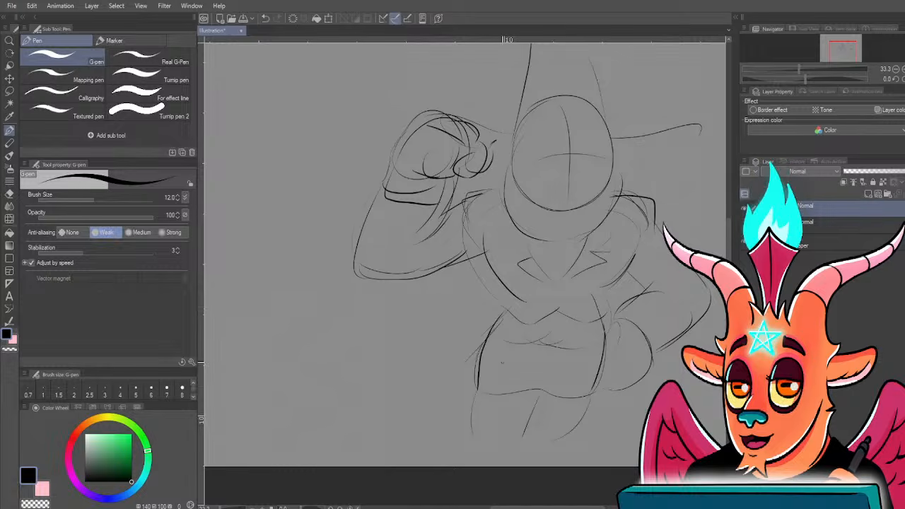
- Reinforce the lower-body outline with a curved hem and darken the leg lines below it
left_click_drag(481, 392, 600, 396)
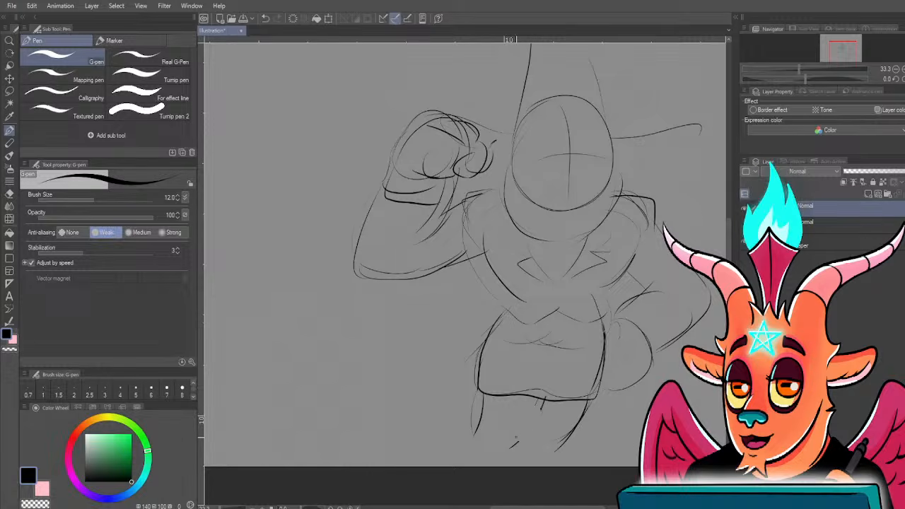
left_click_drag(544, 401, 508, 449)
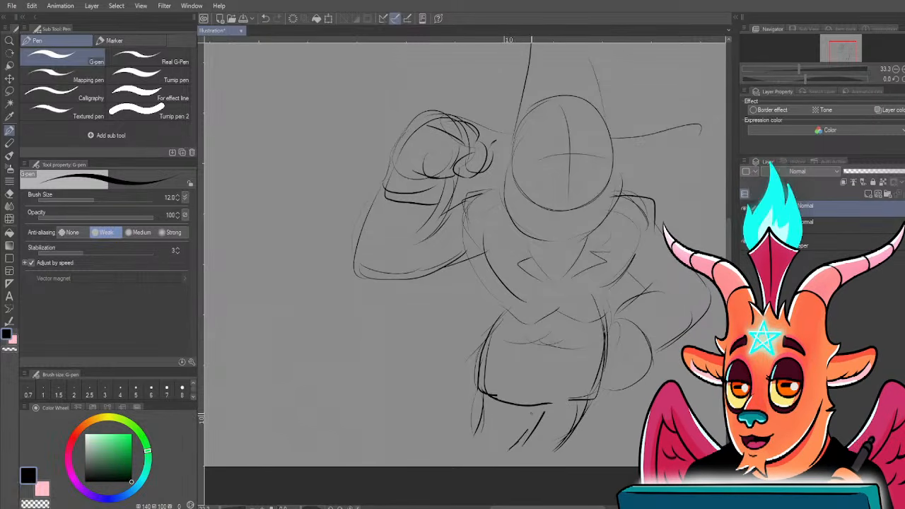
key("ctrl+z")
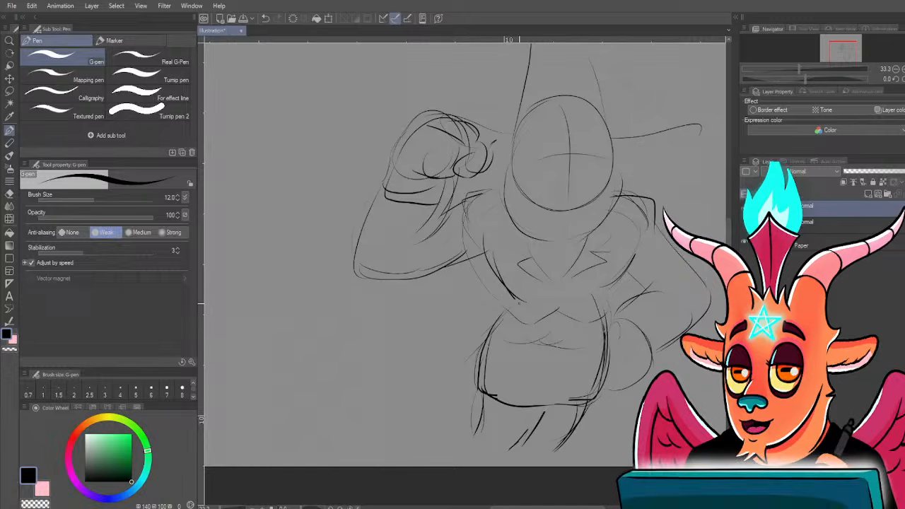
- Darken the tapering lower chest contours and the pointed waistline above the hips
mouse_move(513, 300)
left_mouse_down()
mouse_move(496, 323)
mouse_move(559, 321)
left_mouse_up()
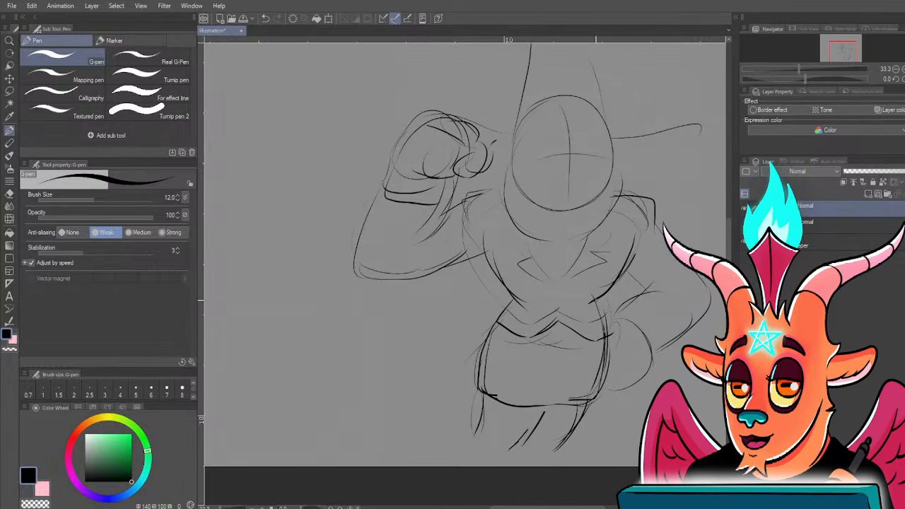
left_click_drag(547, 275, 536, 304)
mouse_move(632, 226)
left_mouse_down()
mouse_move(645, 255)
mouse_move(578, 331)
left_mouse_up()
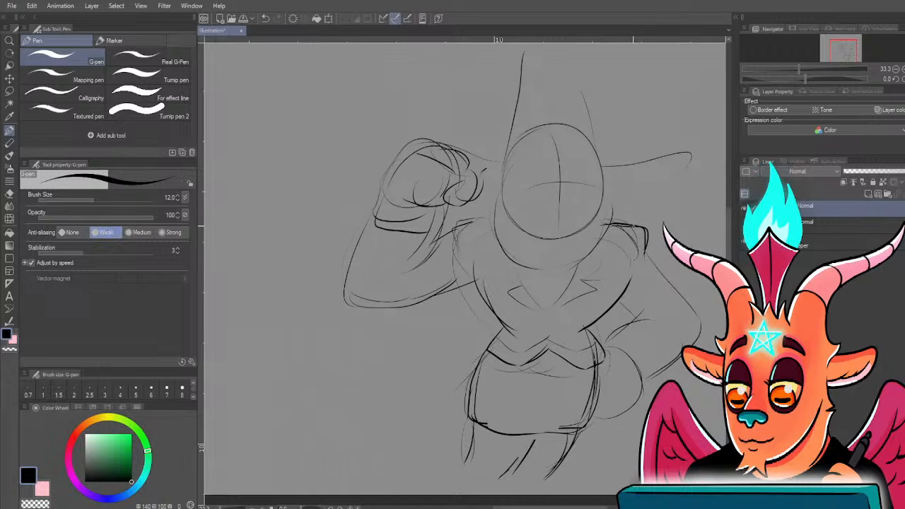
- Strengthen the outer contour of the arm bent toward the hip and redraw the top of its shoulder
mouse_move(638, 266)
left_mouse_down()
mouse_move(612, 260)
mouse_move(644, 268)
left_mouse_up()
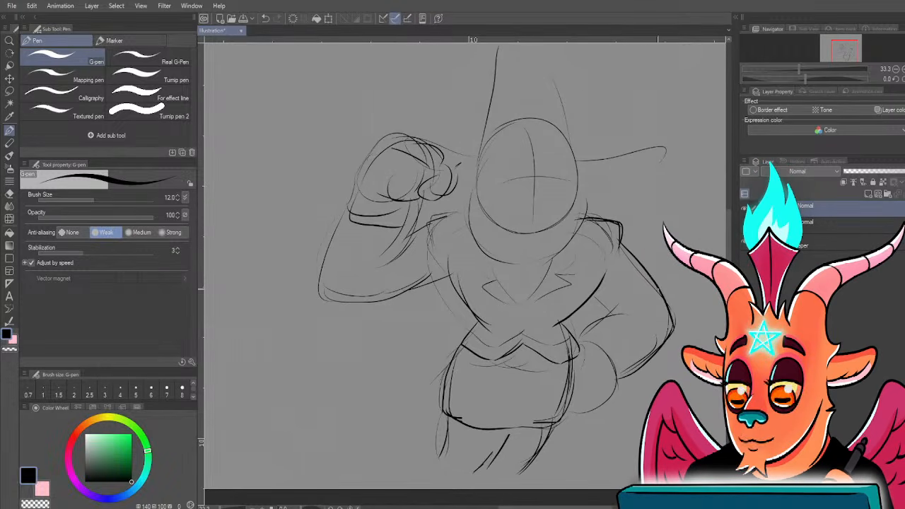
mouse_move(580, 218)
left_mouse_down()
mouse_move(598, 216)
mouse_move(602, 250)
left_mouse_up()
left_click_drag(586, 215, 619, 225)
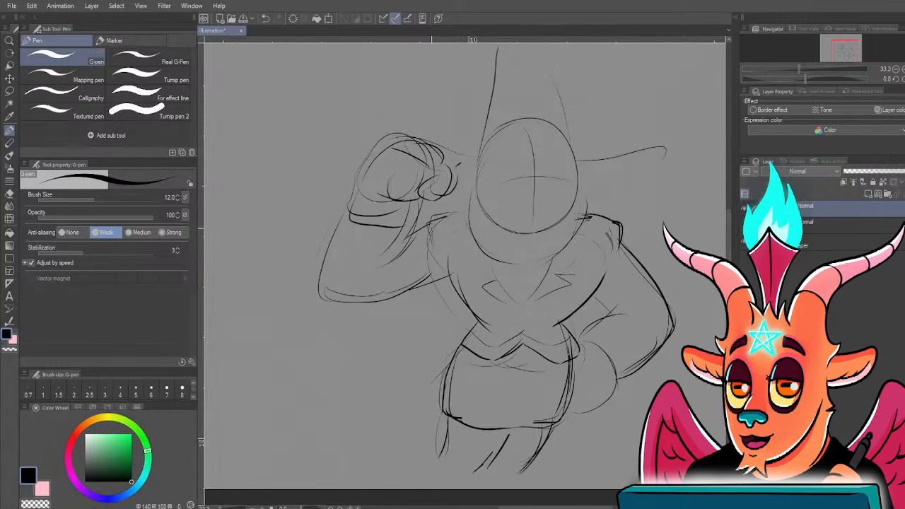
- Darken the shoulder on the raised-arm side and refine the raised arm's contour
left_click_drag(434, 216, 468, 210)
left_click_drag(451, 241, 465, 269)
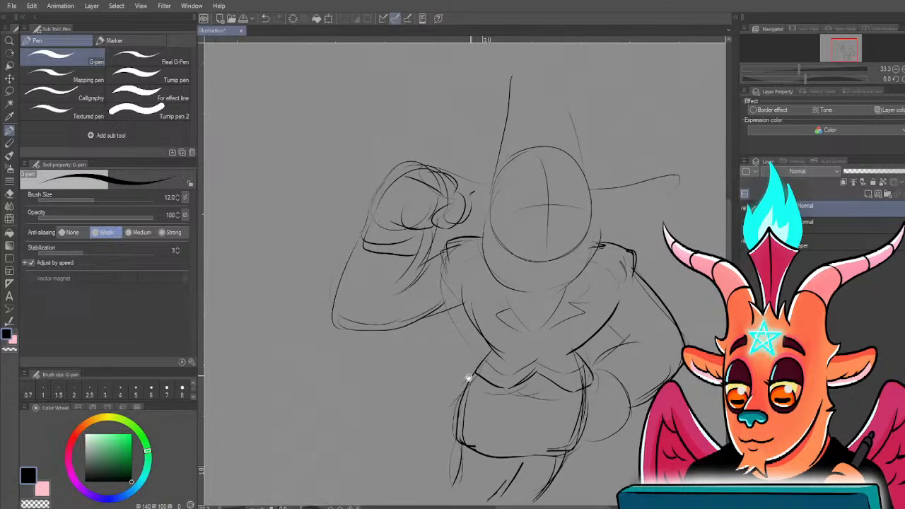
left_click_drag(469, 377, 469, 338)
left_click_drag(424, 293, 433, 343)
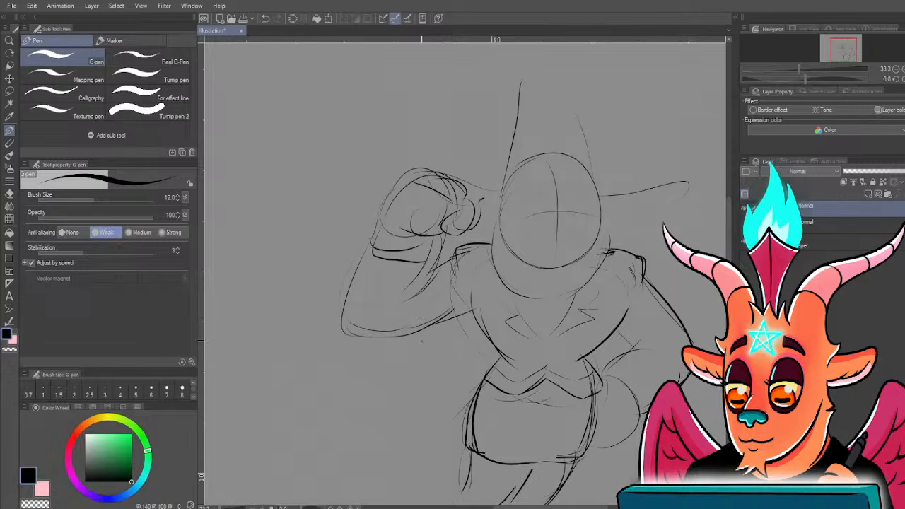
left_click_drag(392, 335, 411, 351)
scroll(478, 353, "down", 1)
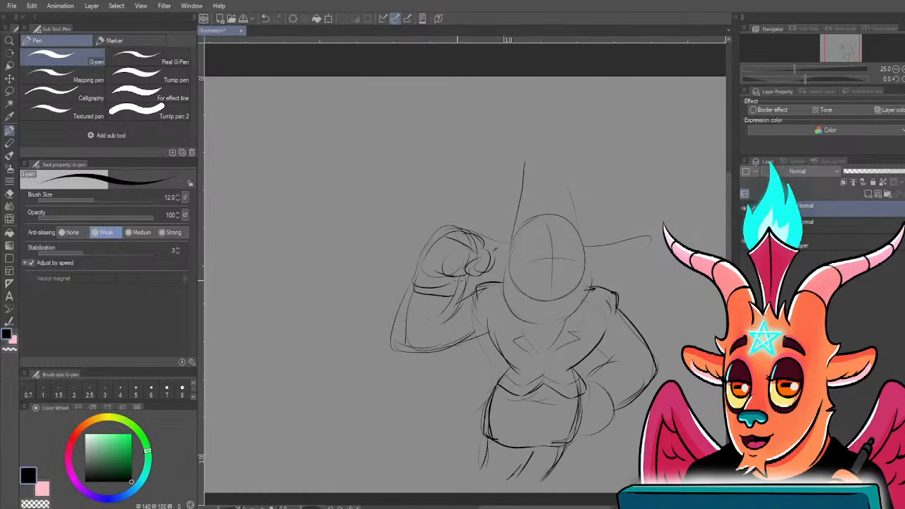
- Hide the current figure sketch and, on a new layer, sketch a rounded head with two upright pointed horns
left_click(744, 208)
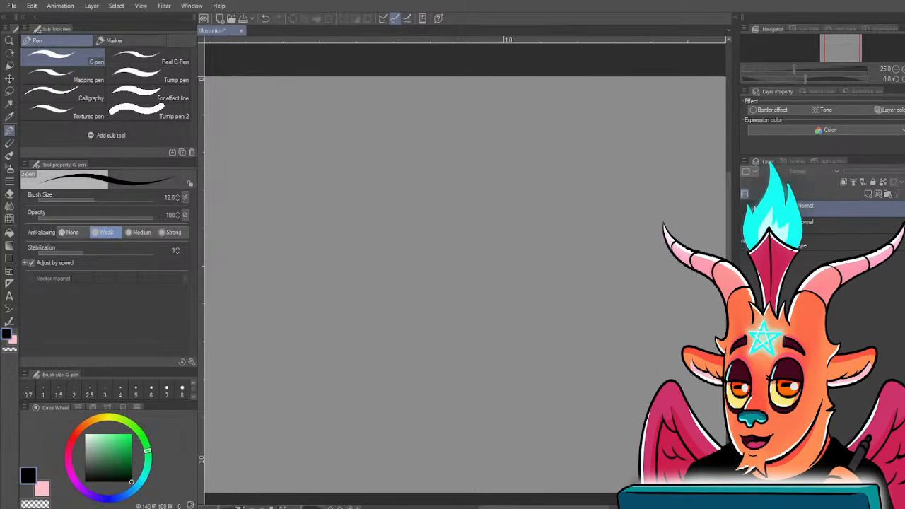
left_click(872, 193)
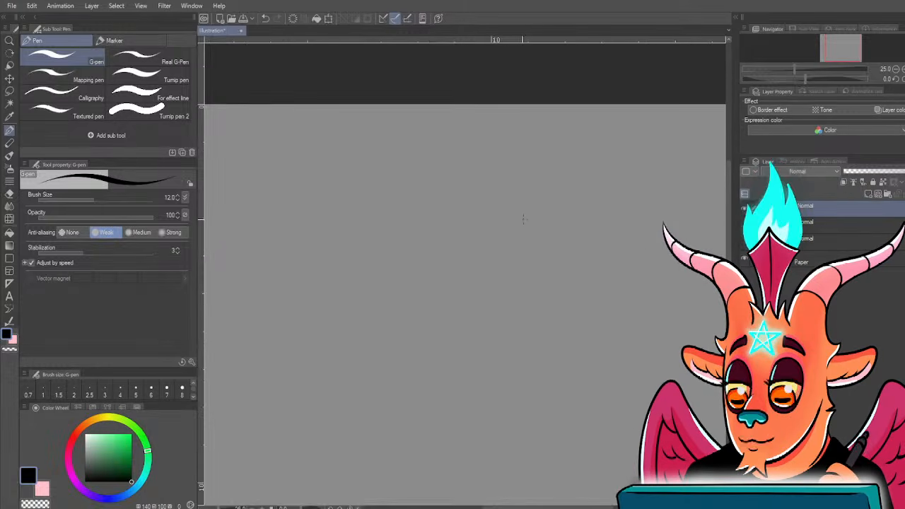
mouse_move(522, 214)
left_mouse_down()
mouse_move(527, 294)
mouse_move(511, 215)
mouse_move(497, 271)
left_mouse_up()
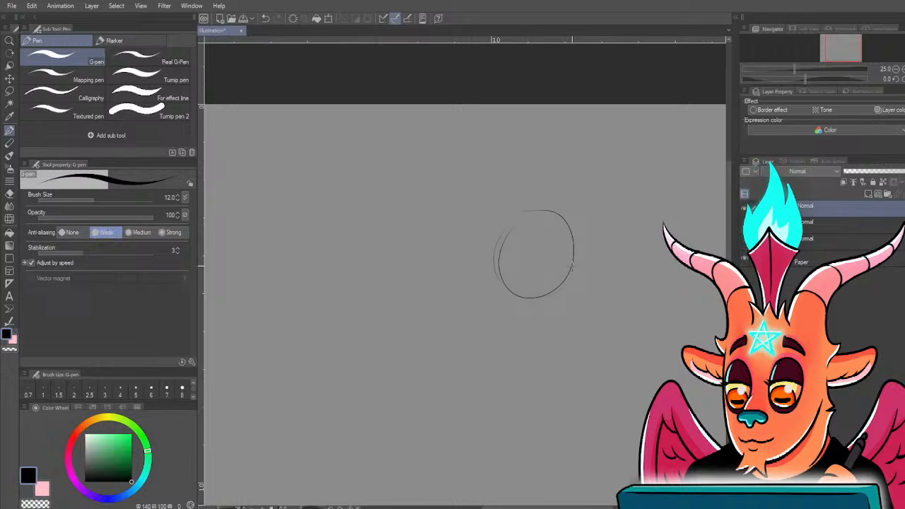
mouse_move(505, 230)
left_mouse_down()
mouse_move(546, 164)
mouse_move(536, 208)
mouse_move(576, 223)
left_mouse_up()
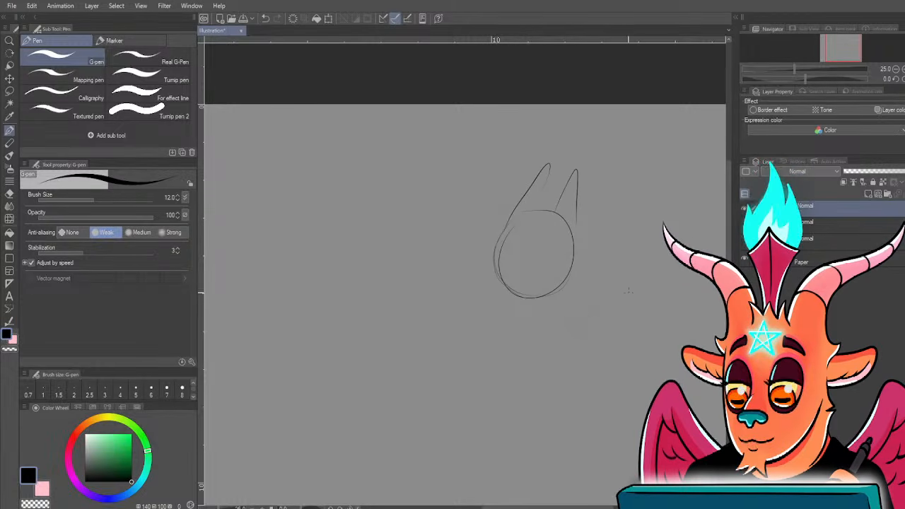
- Sketch a blocky fist with finger divisions and a protruding thumb below and to the right of the new head
mouse_move(636, 297)
left_mouse_down()
mouse_move(672, 343)
mouse_move(621, 354)
left_mouse_up()
left_click_drag(676, 297, 654, 362)
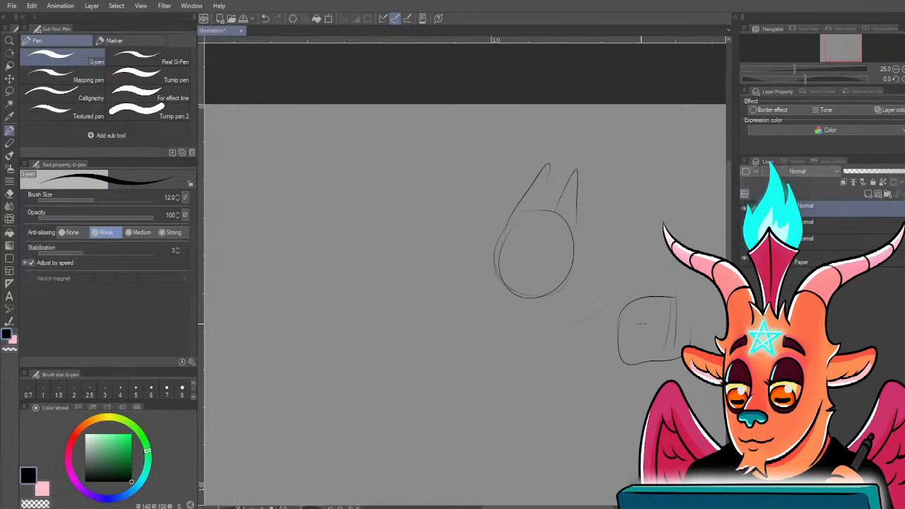
left_click_drag(624, 314, 623, 365)
left_click_drag(657, 316, 649, 367)
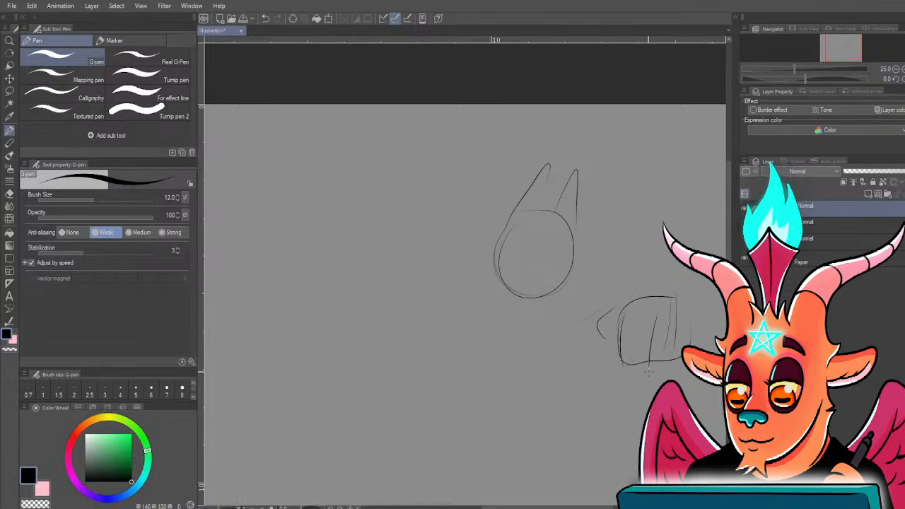
left_click_drag(672, 371, 625, 364)
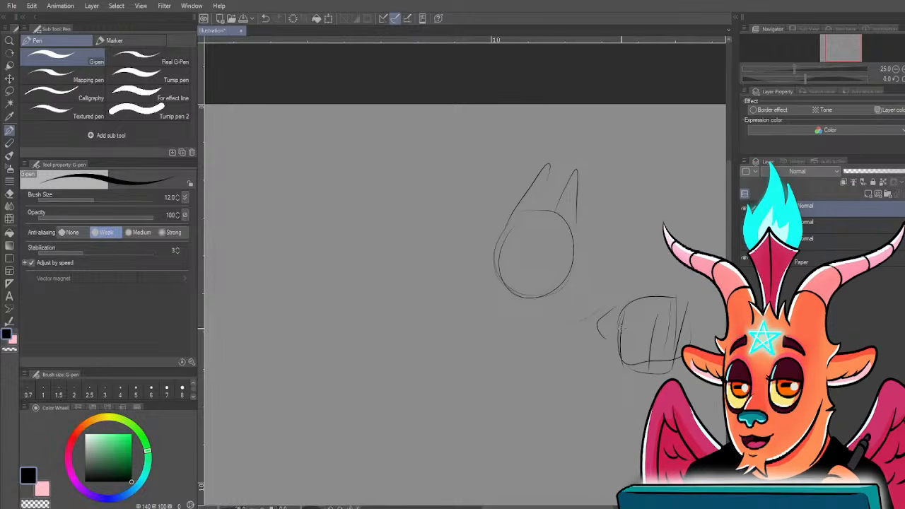
left_click_drag(611, 318, 627, 364)
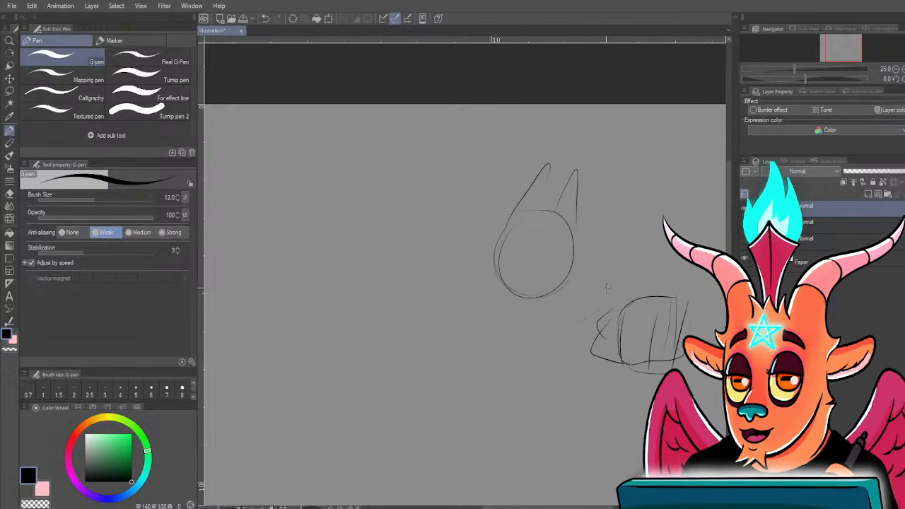
- Save the drawing to the Desktop as Illustration.clip in CLIP STUDIO FORMAT
scroll(577, 309, "down", 2)
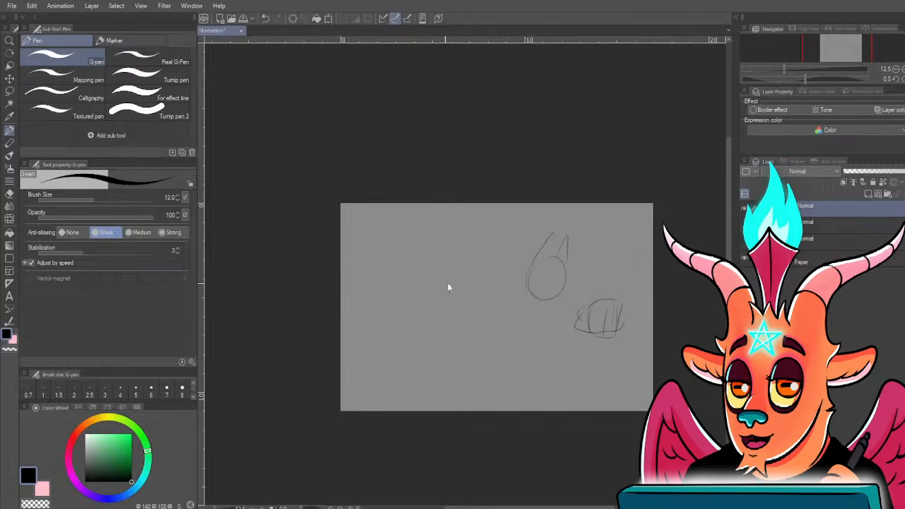
key("ctrl+s")
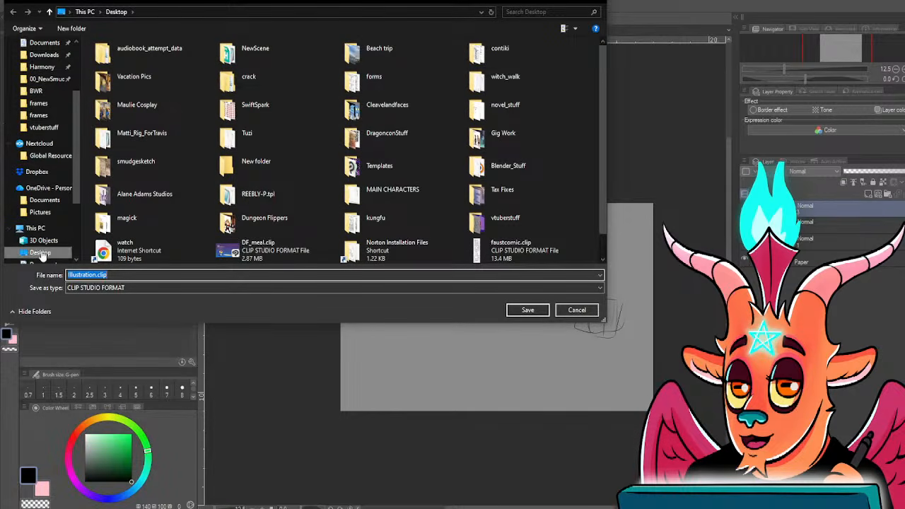
left_click(515, 310)
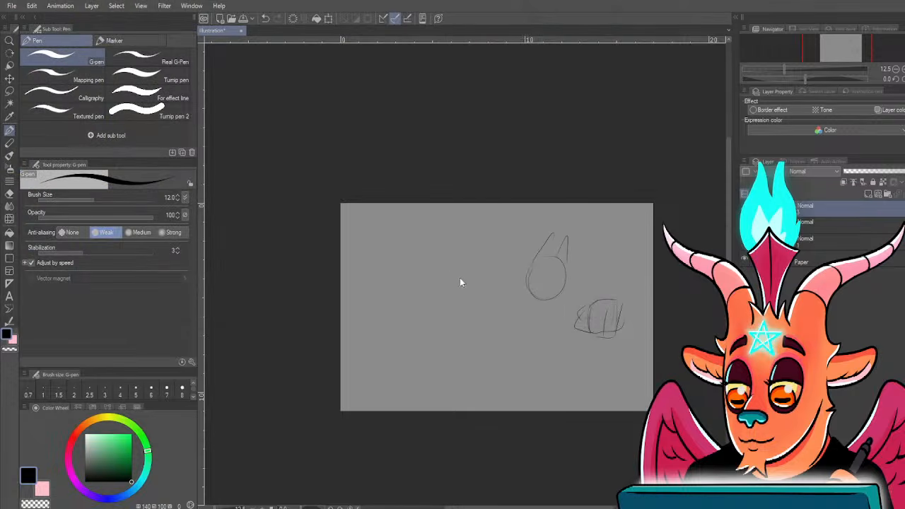
- Sketch a raised open hand with a rounded finger and thumb notch on the opposite side of the head from the fist
scroll(507, 248, "up", 2)
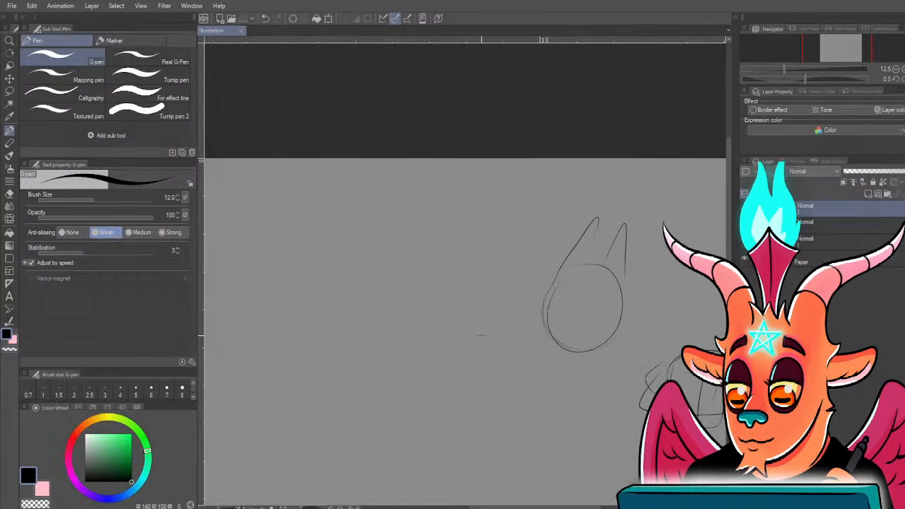
left_click_drag(457, 337, 446, 334)
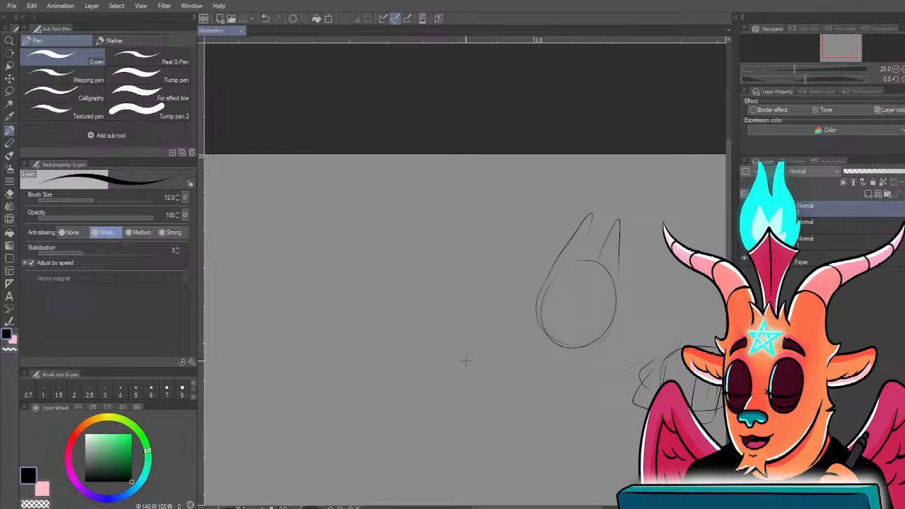
left_click_drag(624, 360, 593, 347)
left_click_drag(379, 277, 384, 310)
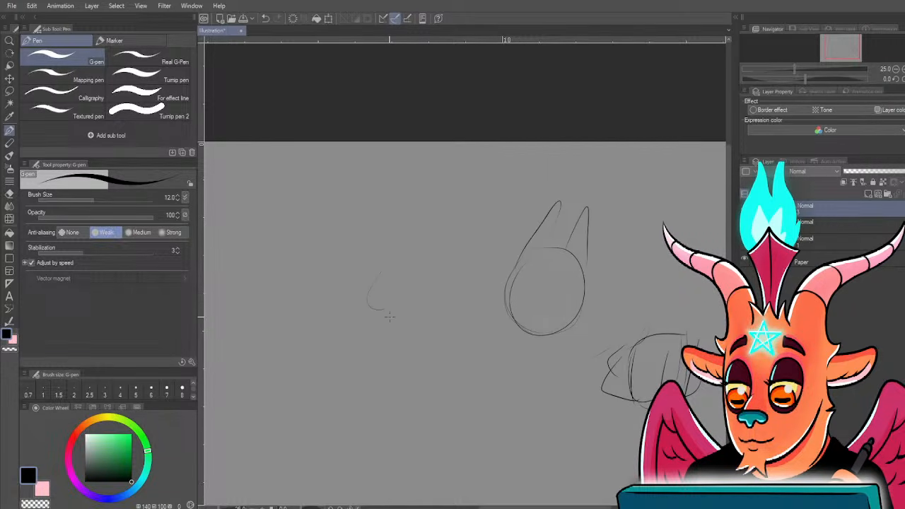
mouse_move(369, 305)
left_mouse_down()
mouse_move(404, 345)
mouse_move(423, 321)
left_mouse_up()
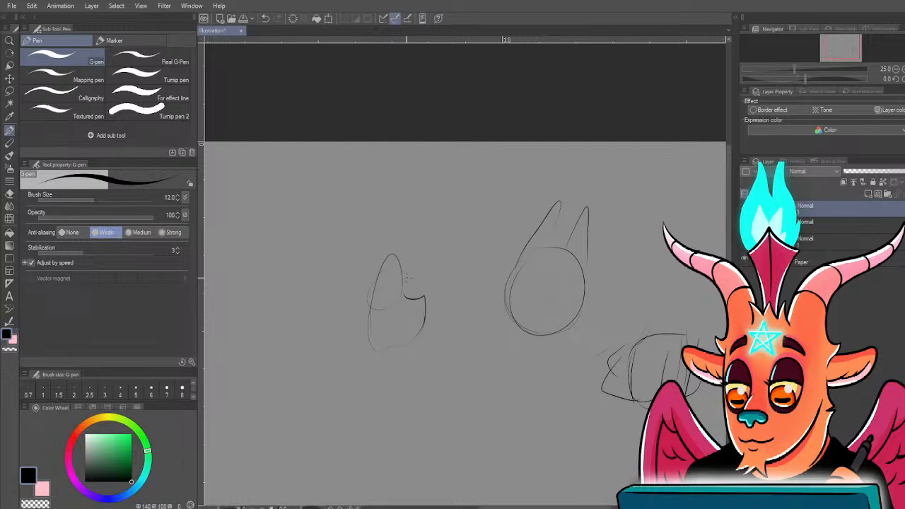
mouse_move(414, 242)
left_mouse_down()
mouse_move(411, 285)
mouse_move(376, 346)
left_mouse_up()
- Sketch rounded shoulders and curved torso sides beneath the horned head
left_click_drag(495, 304, 481, 335)
left_click_drag(580, 315, 595, 352)
mouse_move(565, 376)
left_mouse_down()
mouse_move(502, 296)
mouse_move(529, 327)
left_mouse_up()
mouse_move(434, 277)
left_mouse_down()
mouse_move(429, 314)
mouse_move(446, 337)
left_mouse_up()
left_click_drag(543, 313, 500, 350)
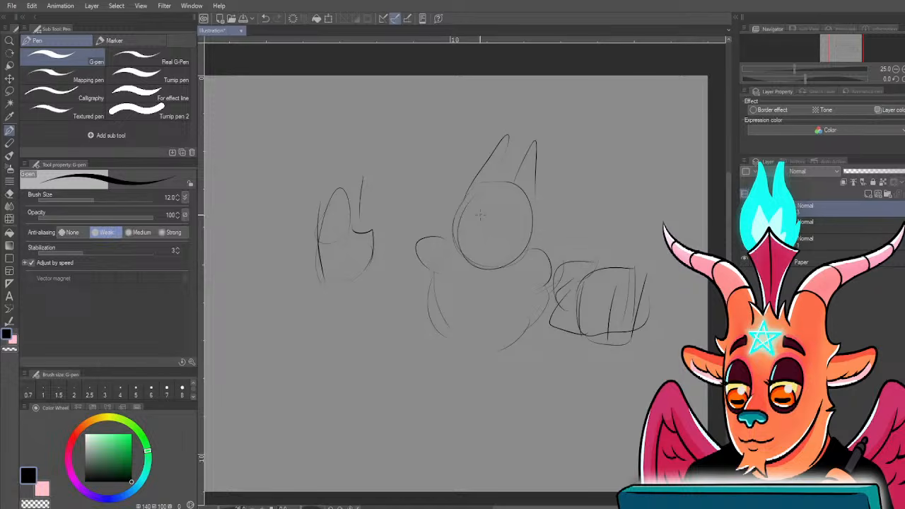
- Rough in the ears on both sides of the head, the upper leg lines and the open hand's rounded base
left_click_drag(549, 213, 573, 210)
left_click_drag(459, 202, 444, 225)
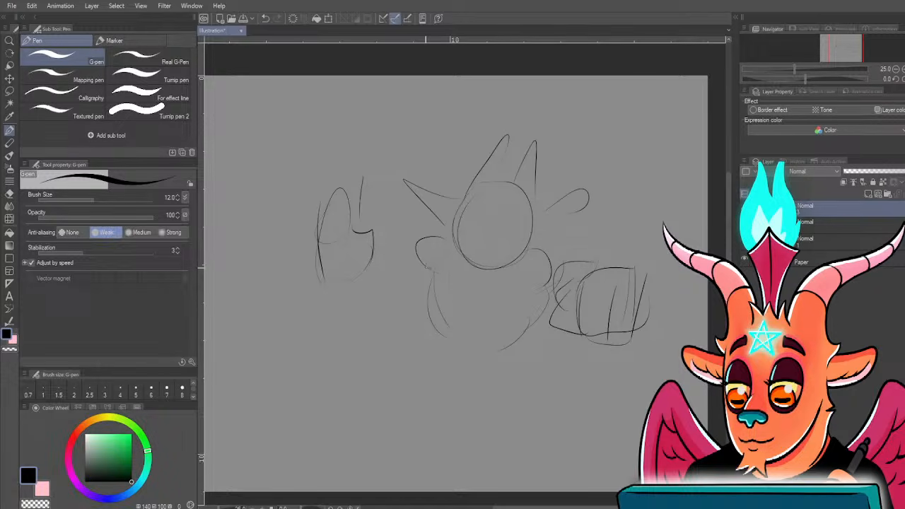
left_click_drag(442, 346, 422, 380)
left_click_drag(505, 355, 492, 384)
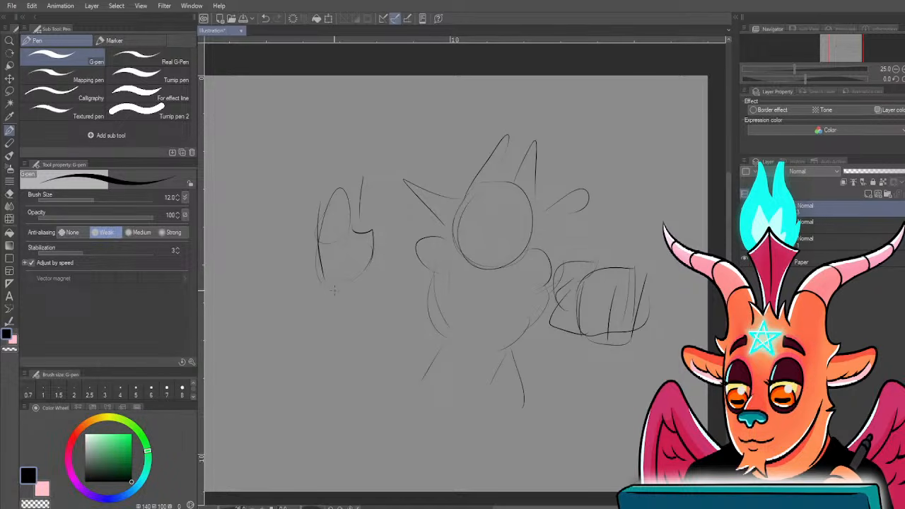
left_click_drag(330, 284, 375, 239)
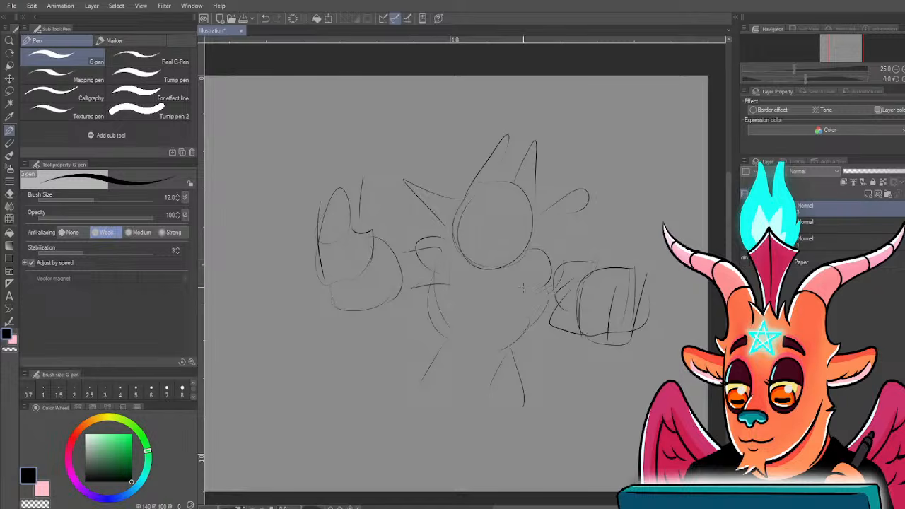
- Lasso the blocky fist and move it up and slightly away from the body
key("m")
left_click_drag(566, 253, 563, 249)
key("ctrl+t")
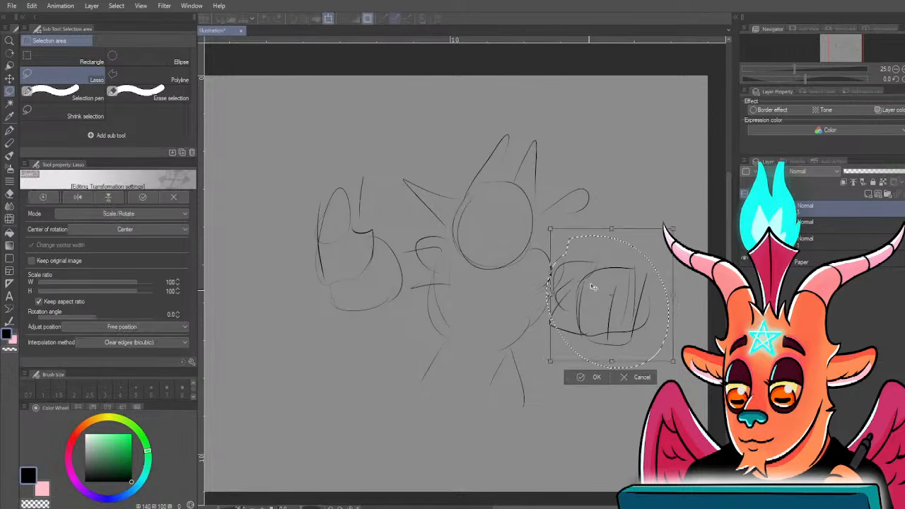
left_click_drag(593, 286, 601, 259)
key("Return")
key("ctrl+d")
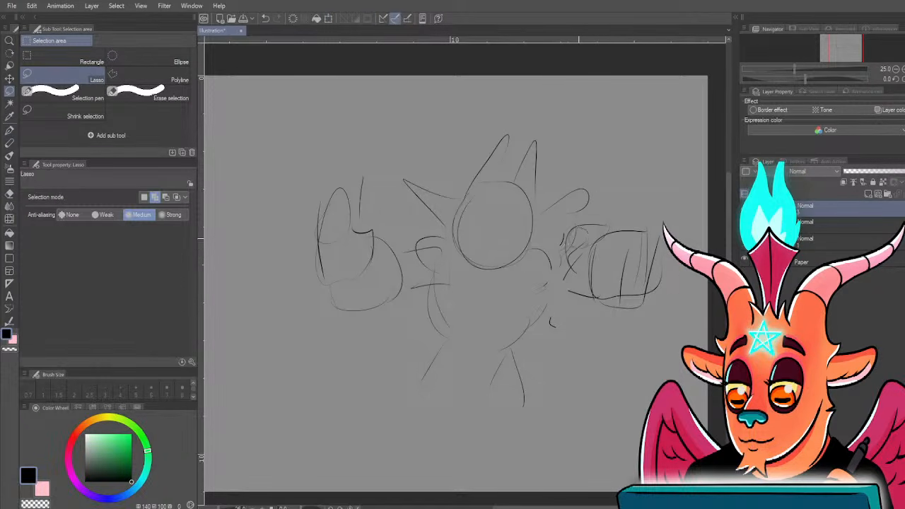
- Delete the old thumb lines beside the moved fist and redraw its thumb and lower contour
mouse_move(598, 228)
left_mouse_down()
mouse_move(581, 281)
mouse_move(582, 230)
mouse_move(573, 312)
left_mouse_up()
key("Delete")
key("ctrl+d")
mouse_move(593, 246)
left_mouse_down()
mouse_move(599, 277)
mouse_move(577, 317)
mouse_move(635, 322)
left_mouse_up()
key("ctrl+d")
key("p")
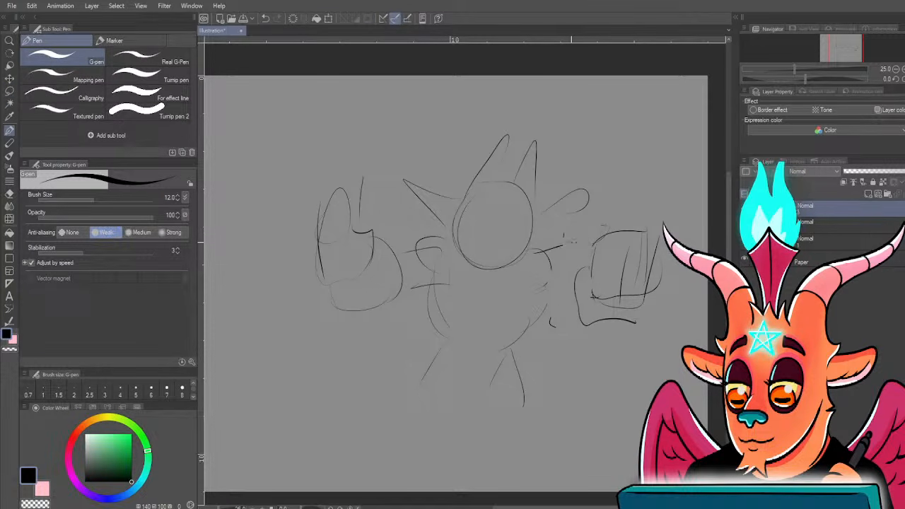
mouse_move(572, 243)
left_mouse_down()
mouse_move(611, 226)
mouse_move(586, 292)
left_mouse_up()
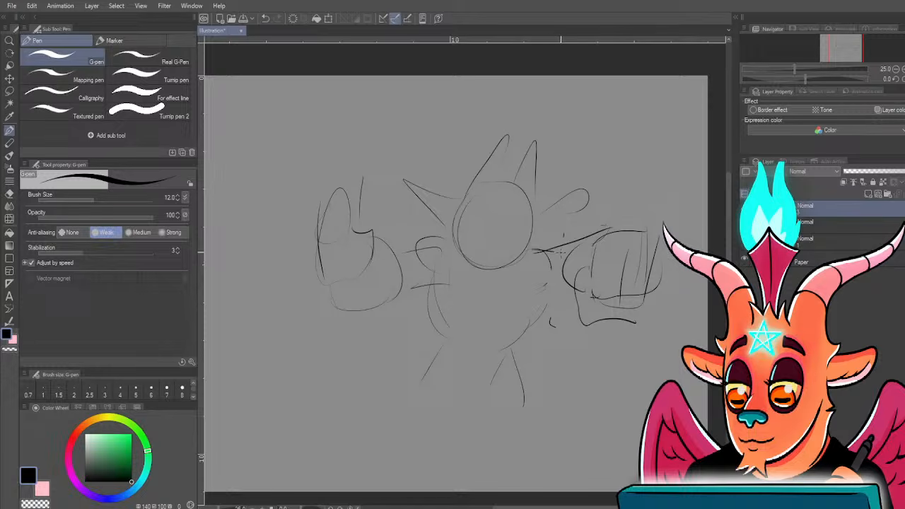
- Connect both hands to the shoulders with arm lines and rough in the torso's centre line, waist and hips
left_click_drag(553, 253, 603, 235)
left_click_drag(542, 288, 600, 297)
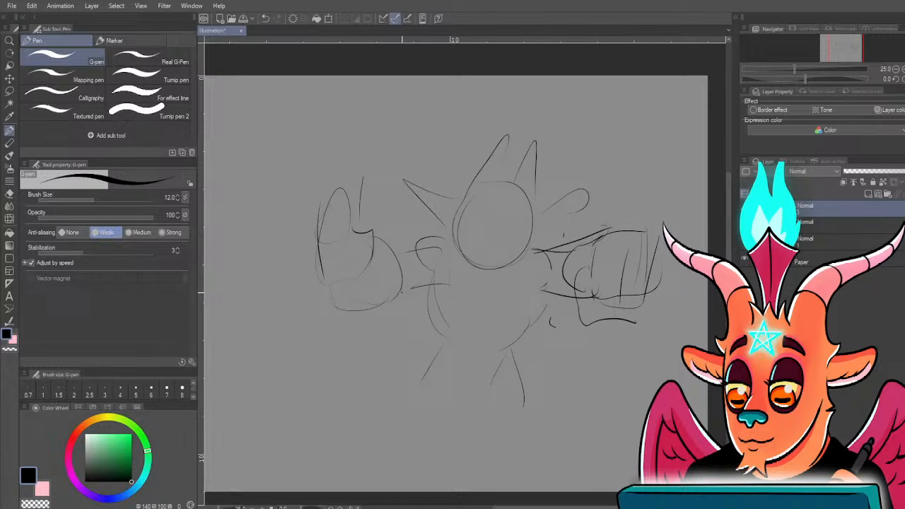
left_click_drag(404, 293, 444, 284)
left_click_drag(403, 252, 448, 246)
left_click_drag(493, 263, 485, 338)
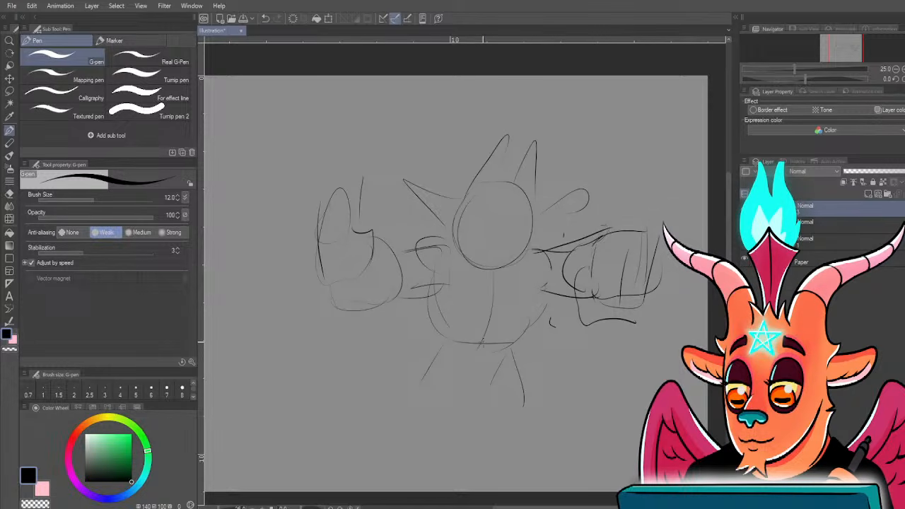
left_click_drag(529, 373, 531, 397)
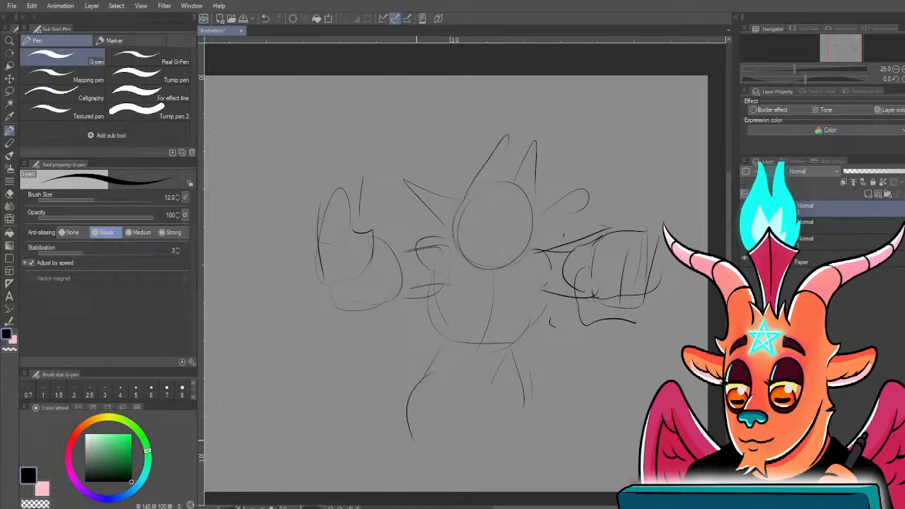
- Scale down the whole figure sketch and reposition it higher on the canvas
key("ctrl+minus")
key("ctrl+t")
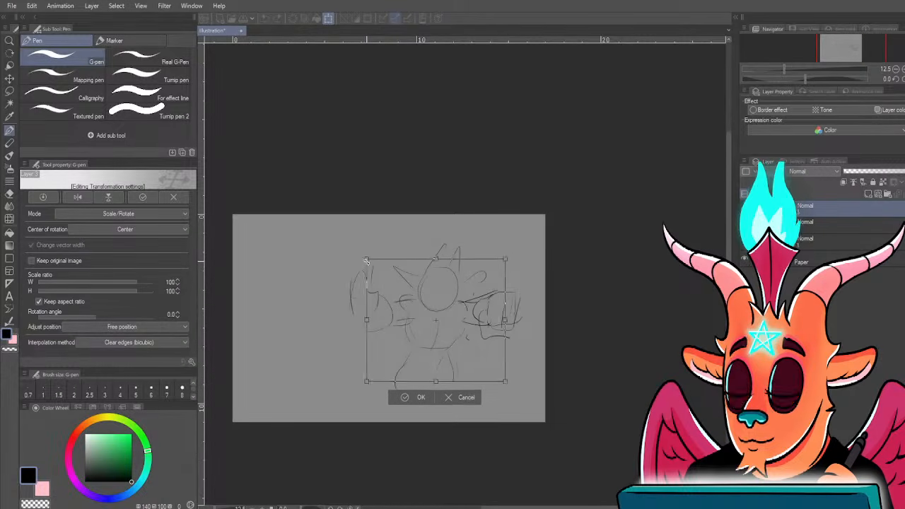
left_click_drag(367, 261, 372, 264)
left_click_drag(423, 322, 427, 303)
key("Return")
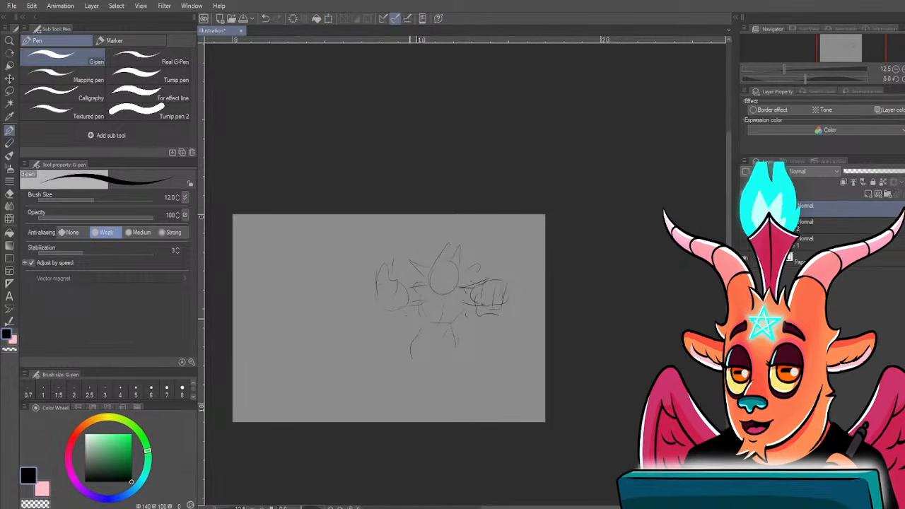
- Sketch both legs below the hips with curved outer contours, inner leg lines and pointed feet
key("ctrl+plus")
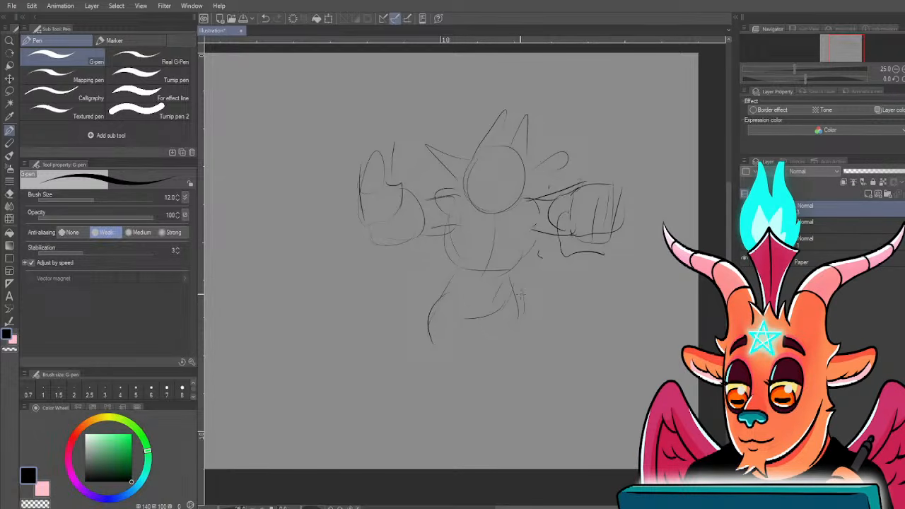
left_click_drag(521, 293, 489, 369)
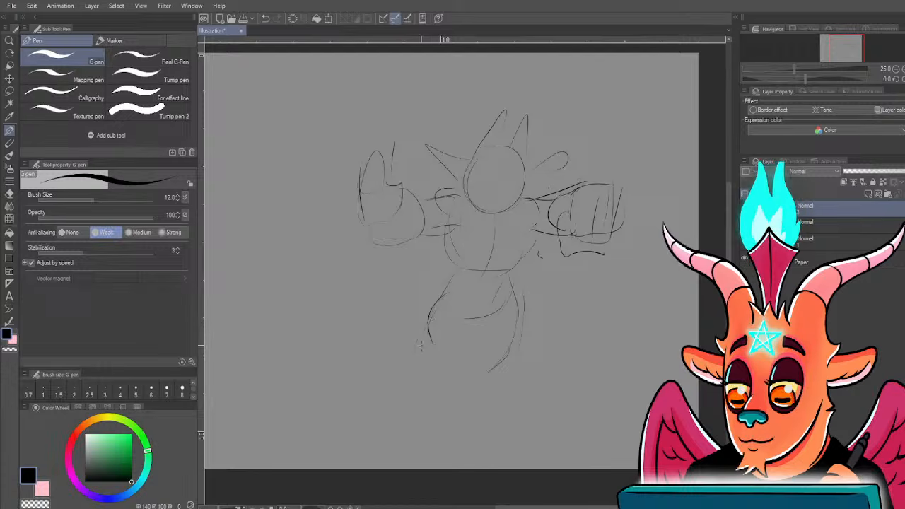
mouse_move(447, 293)
left_mouse_down()
mouse_move(405, 400)
mouse_move(428, 413)
left_mouse_up()
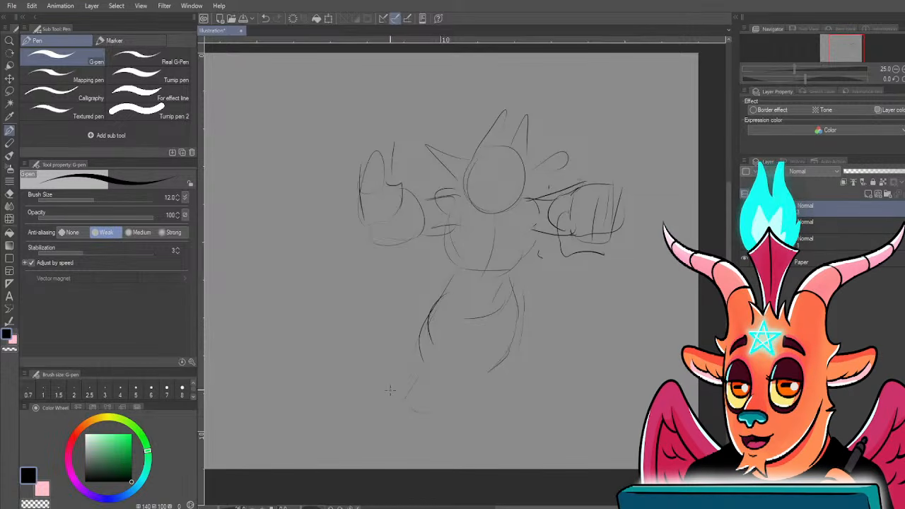
left_click_drag(413, 382, 438, 416)
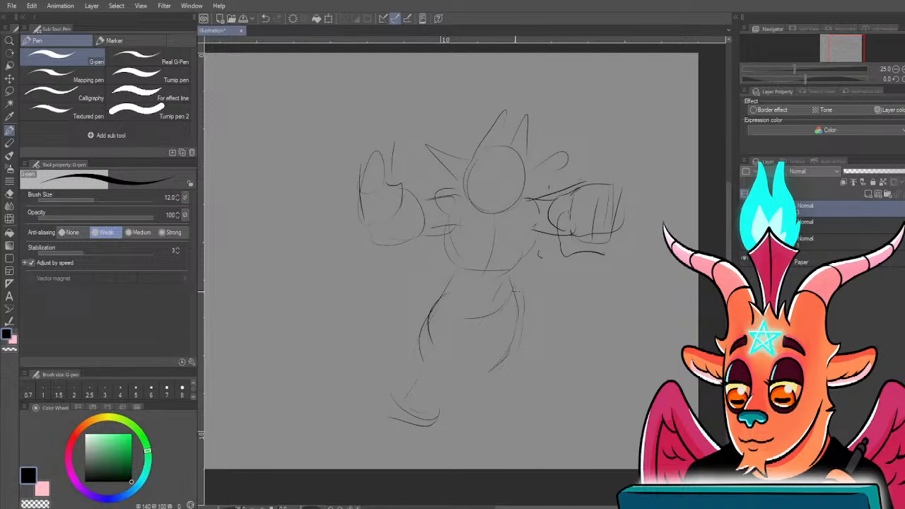
left_click_drag(518, 340, 503, 373)
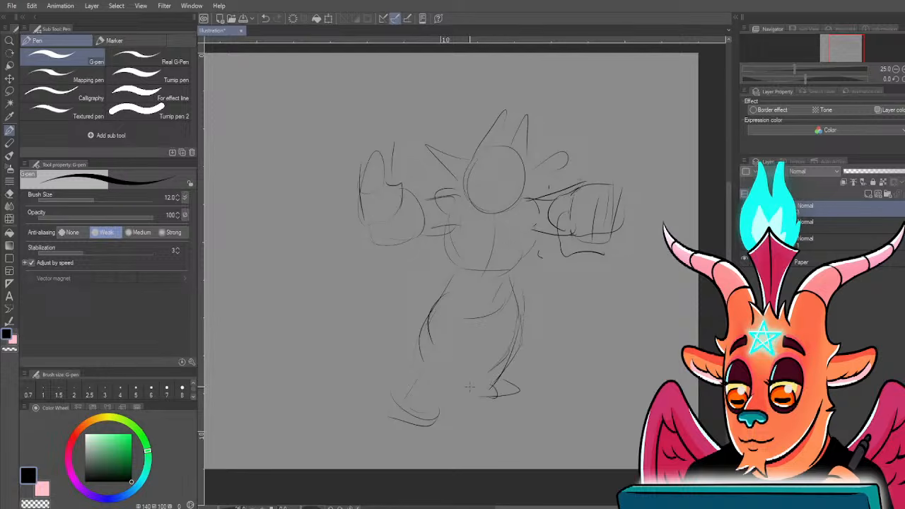
left_click_drag(464, 319, 446, 399)
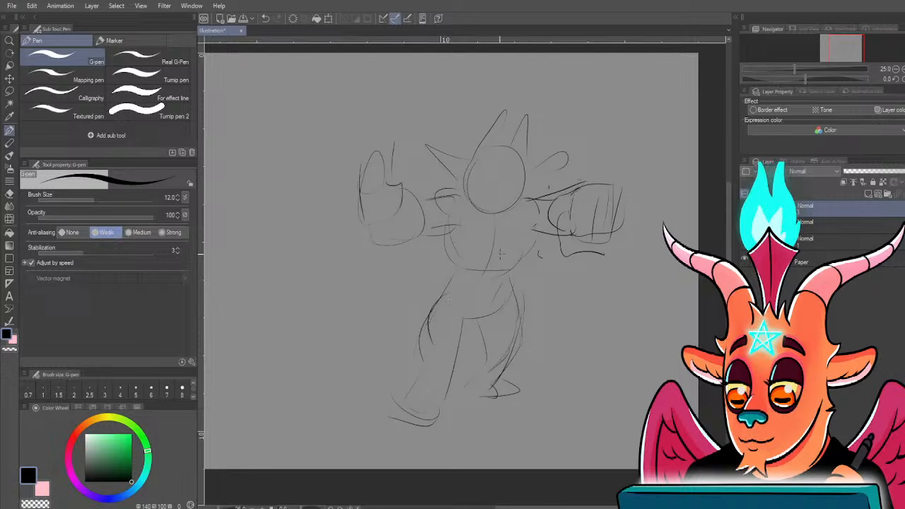
- Define the waist side, pelvis and upper thigh contours between the torso and legs
mouse_move(527, 228)
left_mouse_down()
mouse_move(508, 266)
mouse_move(526, 324)
left_mouse_up()
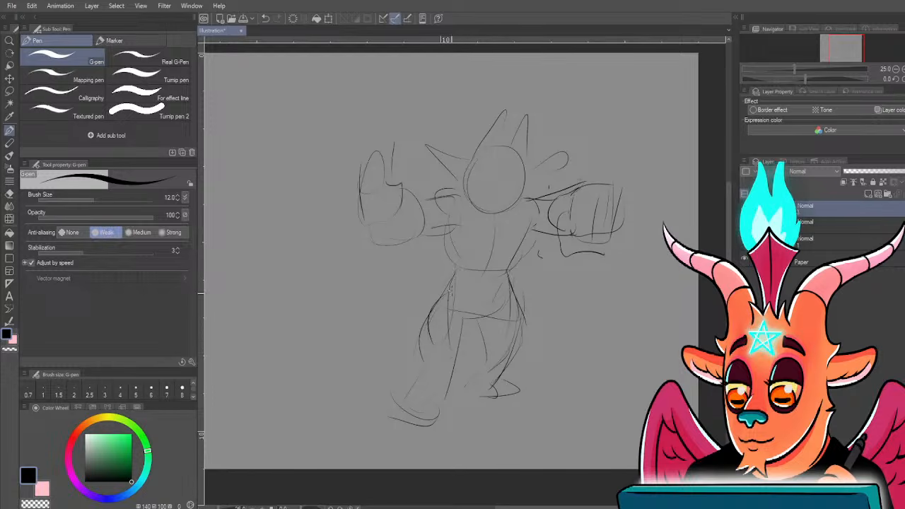
left_click_drag(452, 275, 460, 357)
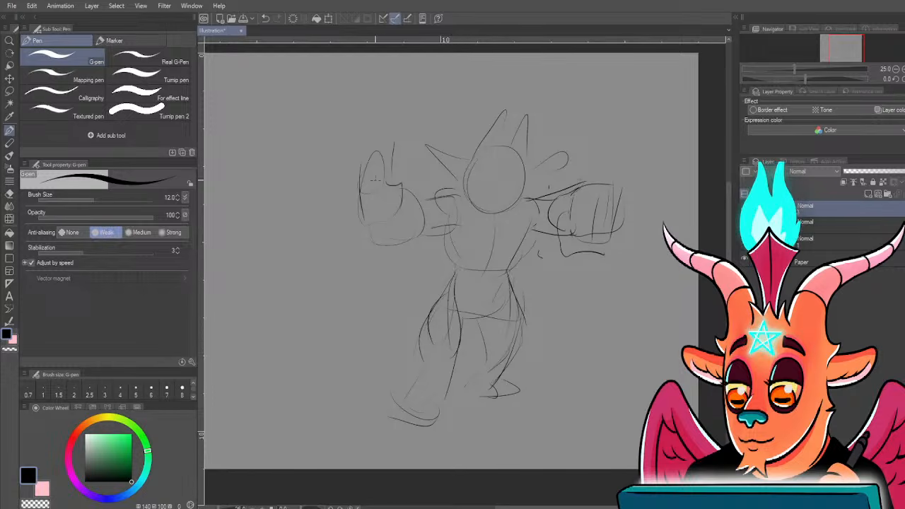
left_click_drag(456, 228, 442, 281)
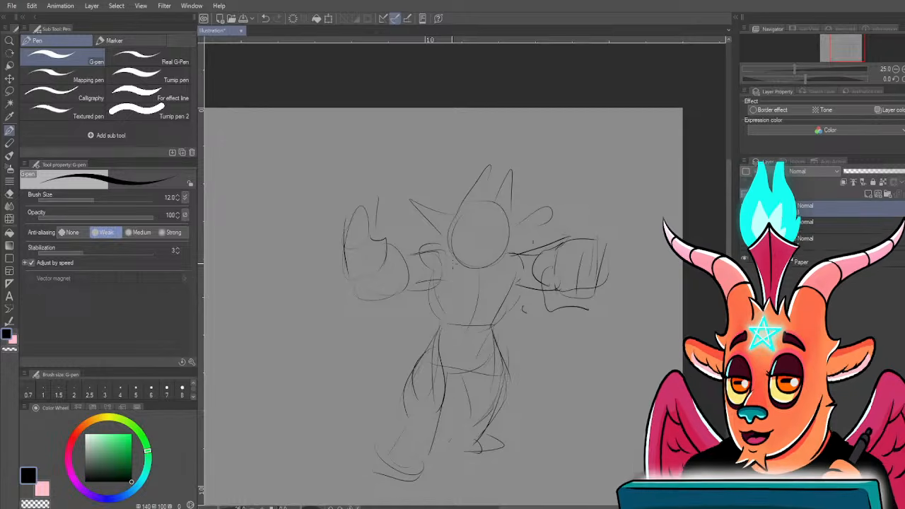
- Reshape the torso with rounder, darker sides, erase the old waist and pelvis lines, and redraw the waistline and hip contours
scroll(453, 261, "up", 1)
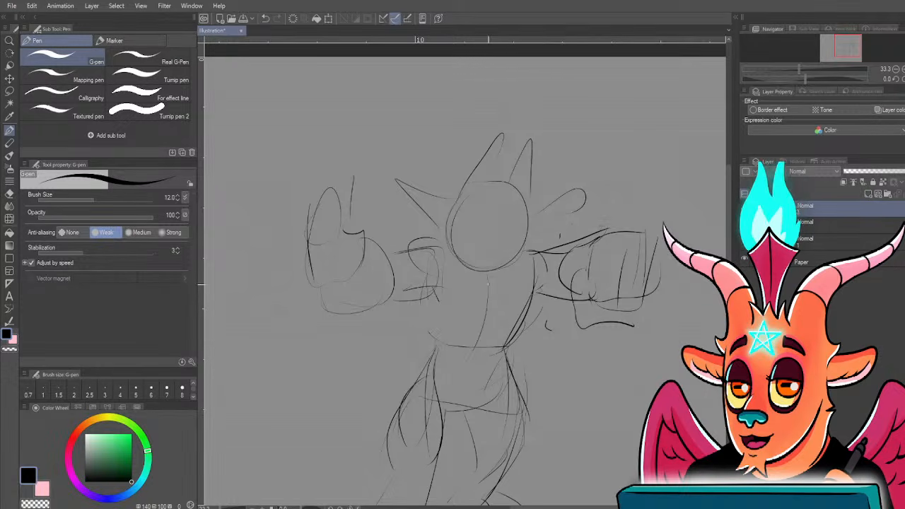
mouse_move(524, 257)
left_mouse_down()
mouse_move(528, 293)
mouse_move(510, 345)
left_mouse_up()
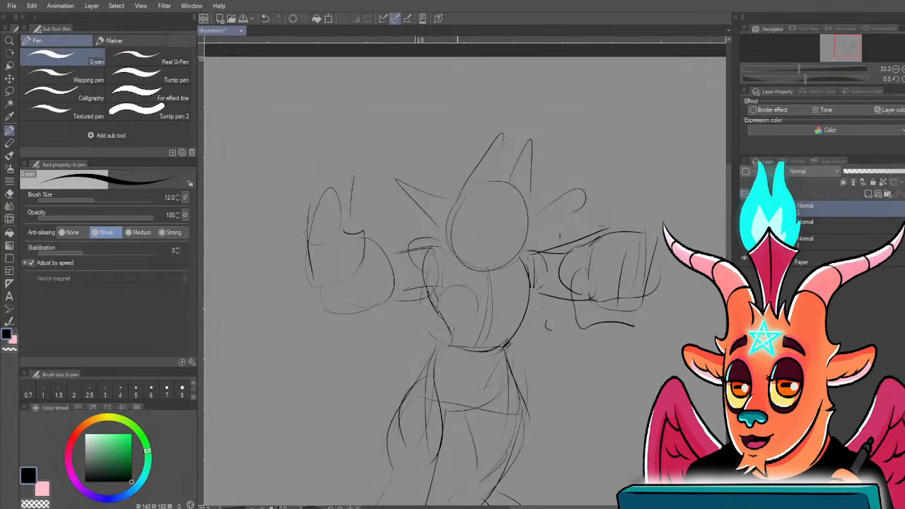
left_click_drag(454, 342, 435, 350)
left_click_drag(491, 375, 481, 384)
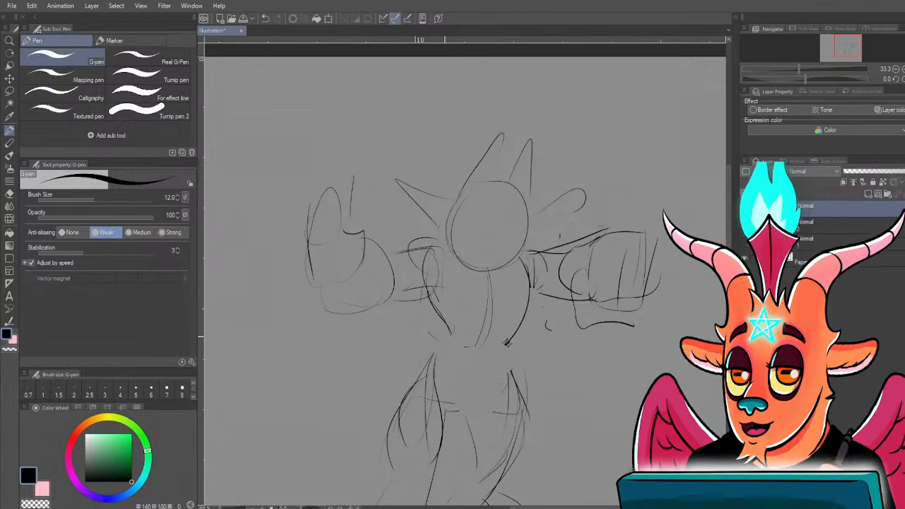
mouse_move(451, 333)
left_mouse_down()
mouse_move(433, 359)
mouse_move(504, 346)
left_mouse_up()
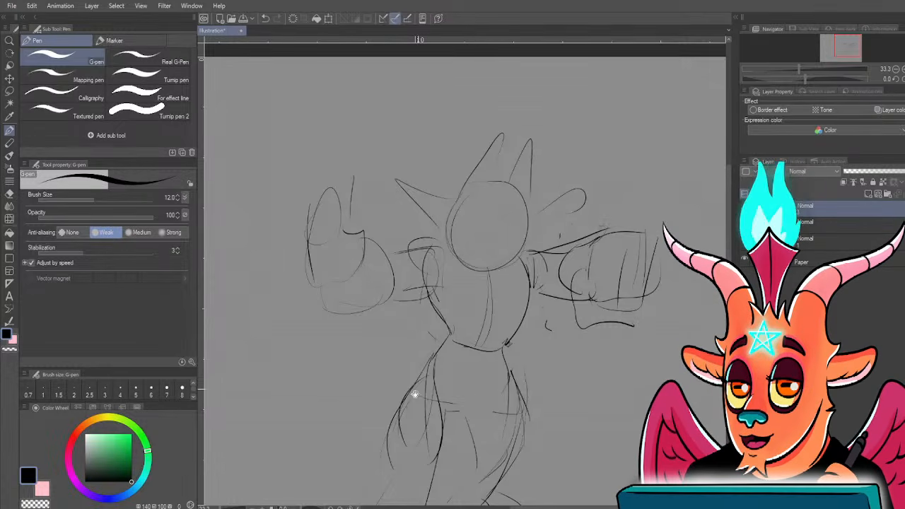
mouse_move(416, 395)
left_mouse_down()
mouse_move(419, 343)
mouse_move(436, 347)
left_mouse_up()
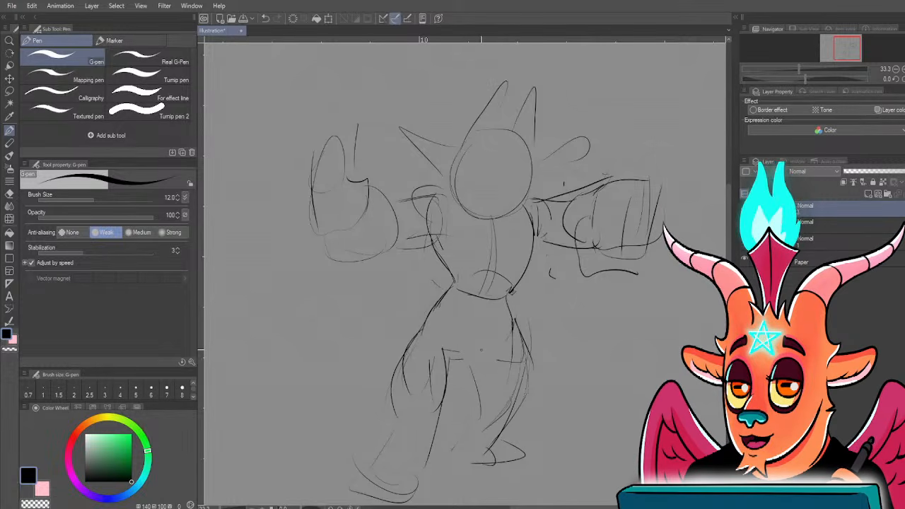
- Clear the overlapping shoulder lines and draw a V-shaped collar line beneath the head
scroll(424, 275, "up", 2)
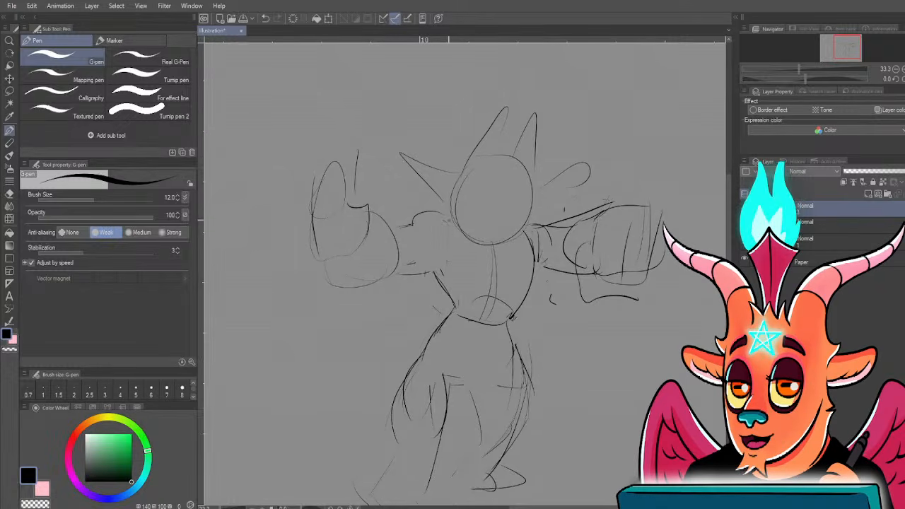
left_click_drag(446, 238, 501, 271)
scroll(422, 196, "up", 2)
- Select the head with its horns and ears and scale it down to 91 percent
key("m")
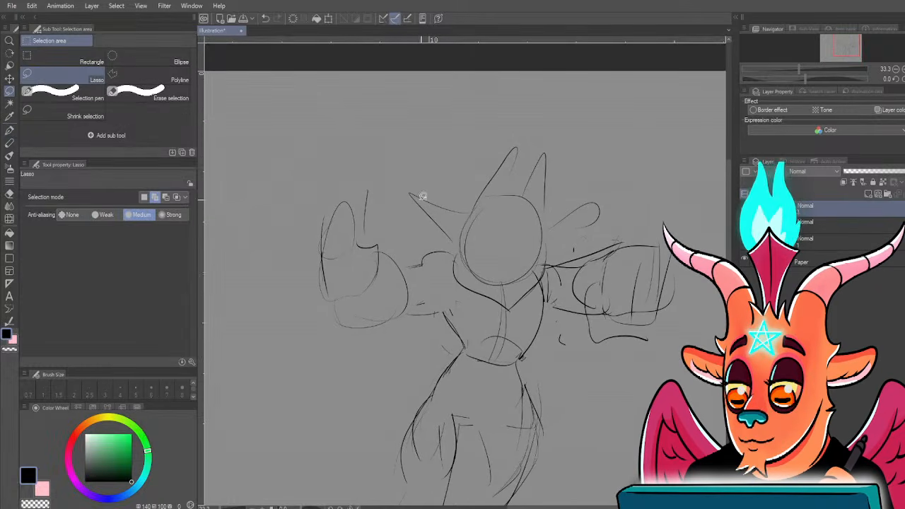
left_click_drag(502, 286, 566, 249)
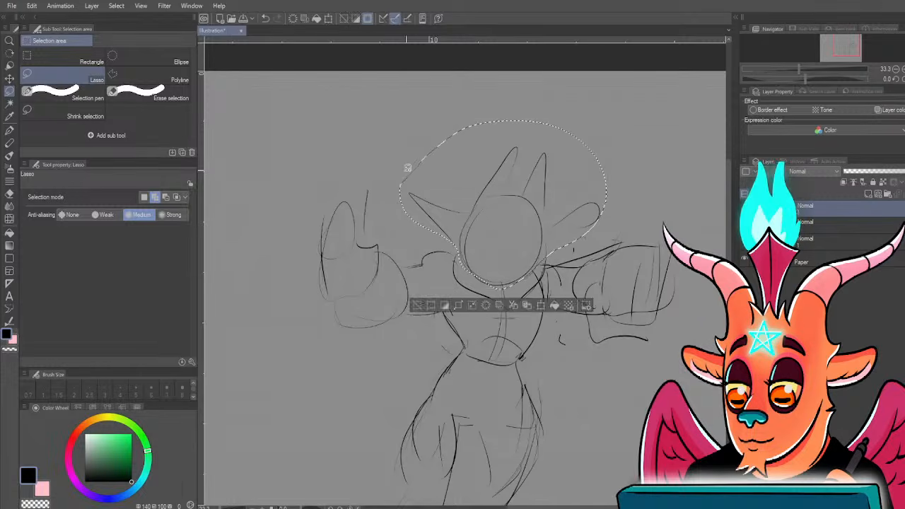
key("ctrl+t")
left_click_drag(405, 128, 410, 126)
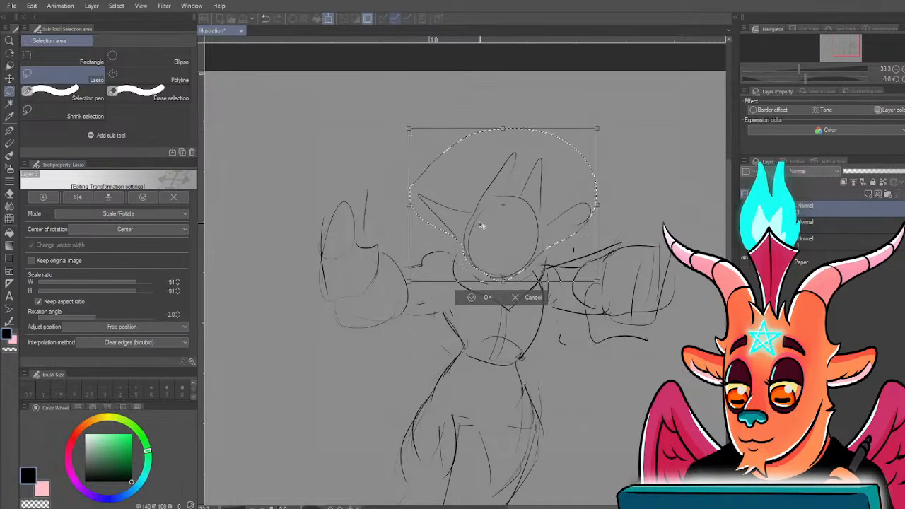
key("Return")
key("ctrl+d")
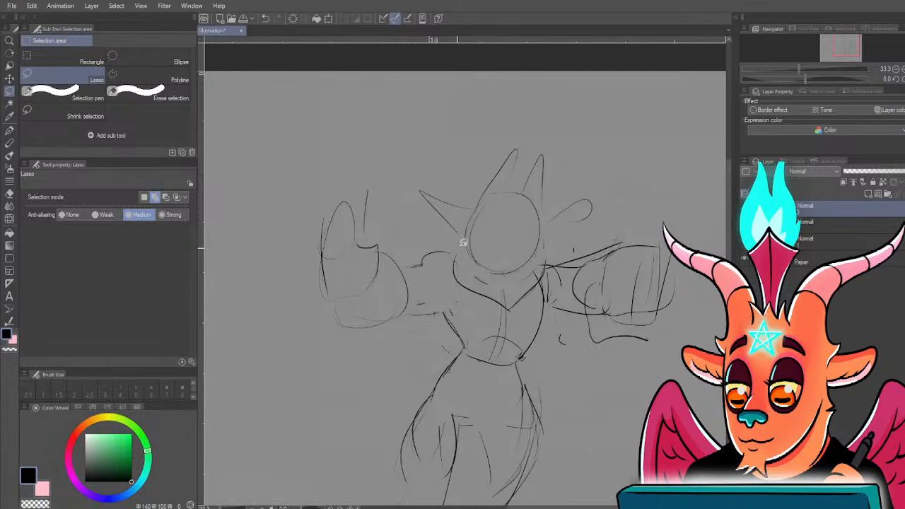
- Draw lower, outward-pointing ears on both sides of the head with the G-pen
key("p")
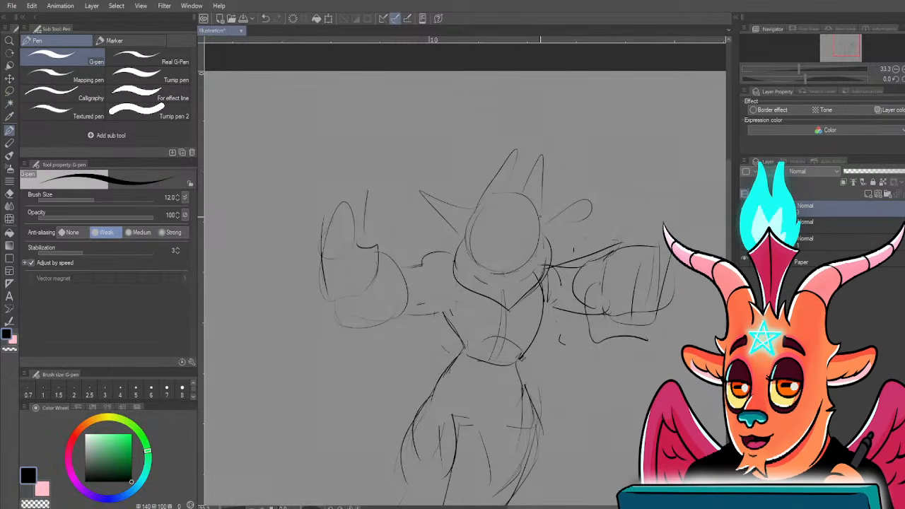
left_click_drag(538, 221, 604, 213)
left_click_drag(471, 212, 408, 204)
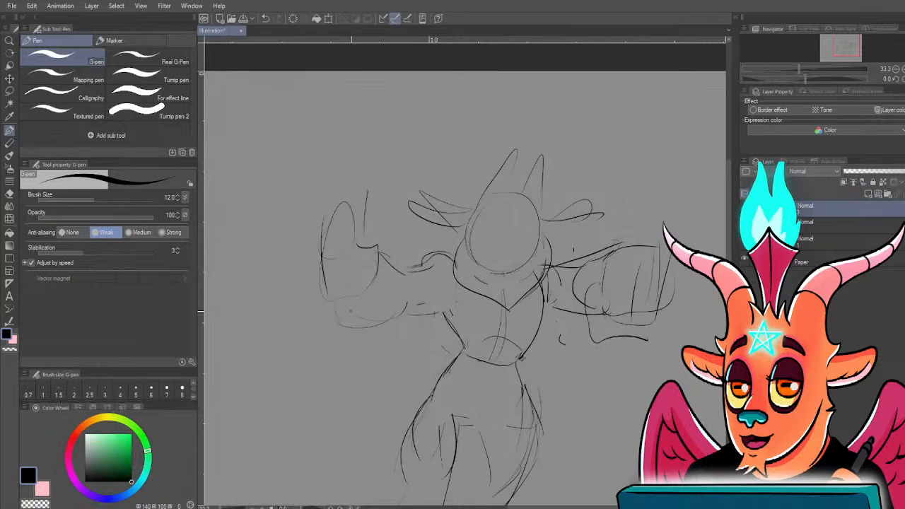
- Redraw the raised open hand with a curled thumb, an outer palm contour and upright finger lines
key("ctrl+z")
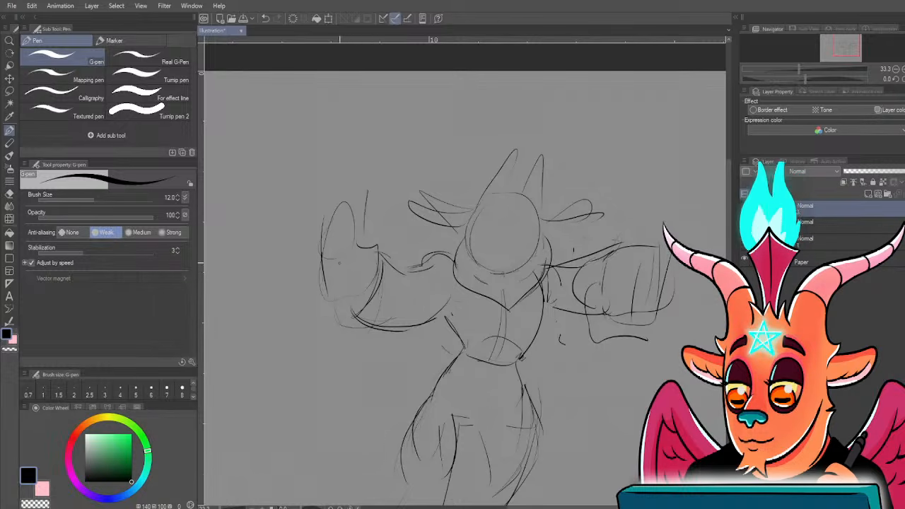
left_click_drag(365, 253, 348, 262)
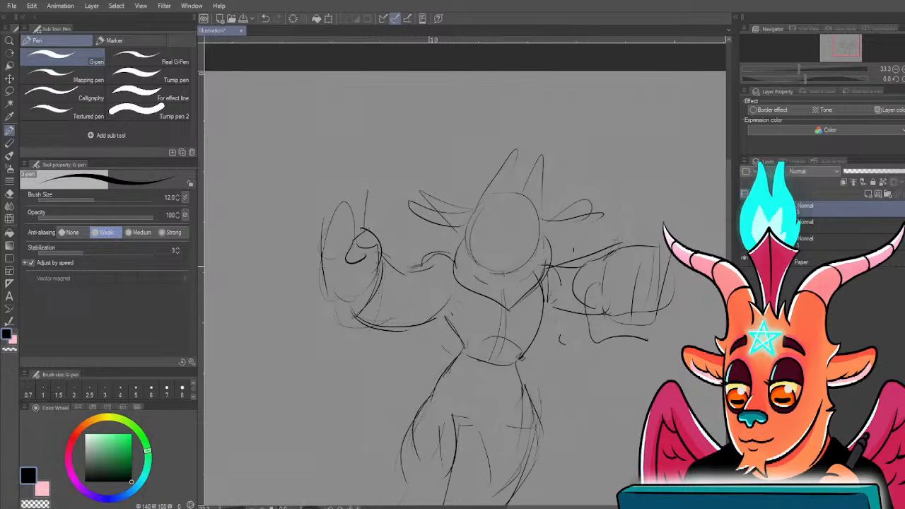
left_click_drag(315, 227, 324, 301)
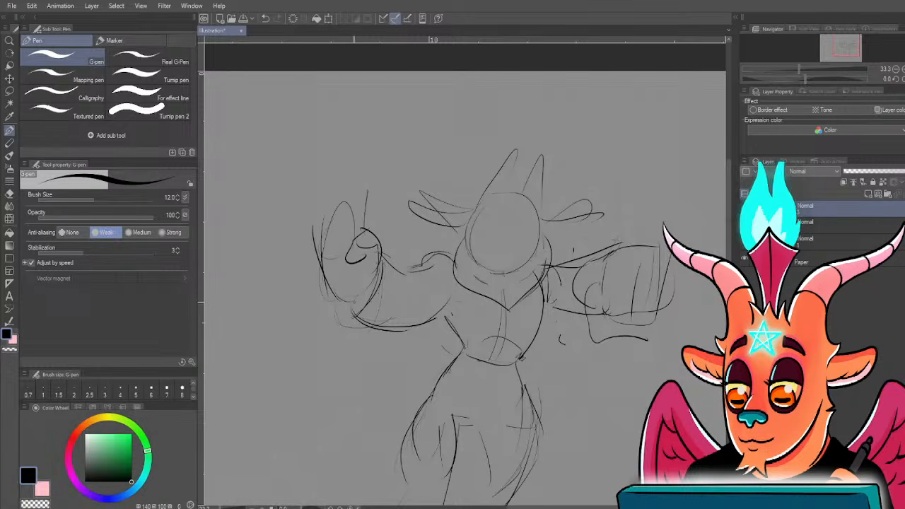
left_click_drag(321, 201, 325, 279)
left_click_drag(367, 191, 363, 226)
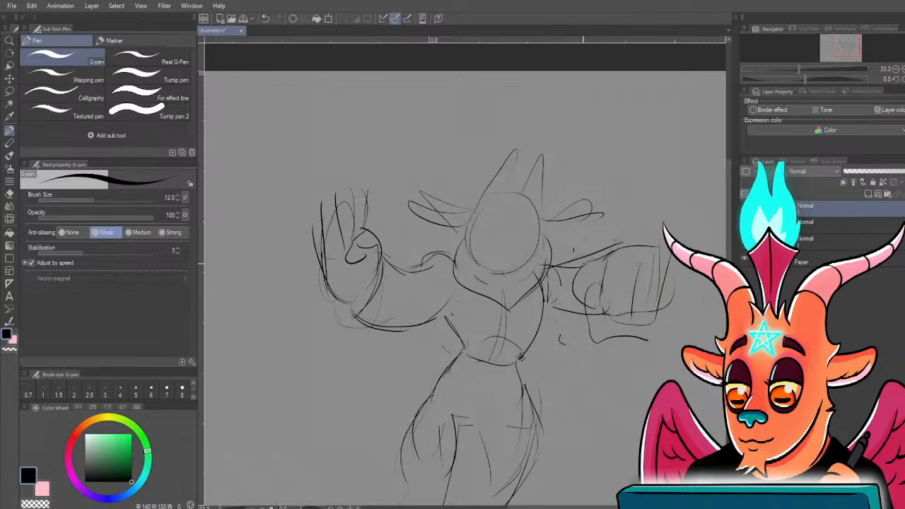
- Define the outstretched fist with a curved thumb, finger lines and forearm underside, and add a curved cuff line to the raised arm
mouse_move(612, 254)
left_mouse_down()
mouse_move(584, 279)
mouse_move(619, 276)
left_mouse_up()
left_click_drag(610, 321, 622, 335)
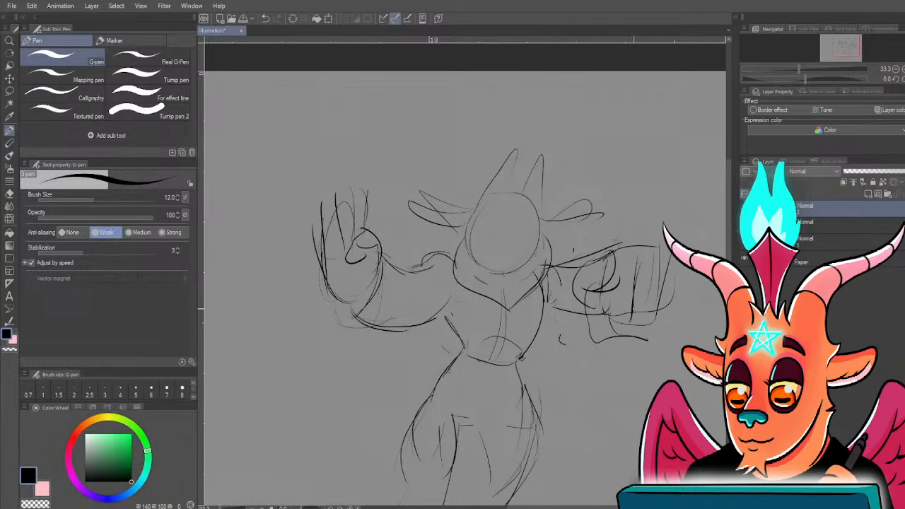
left_click_drag(660, 259, 648, 321)
left_click_drag(555, 308, 593, 321)
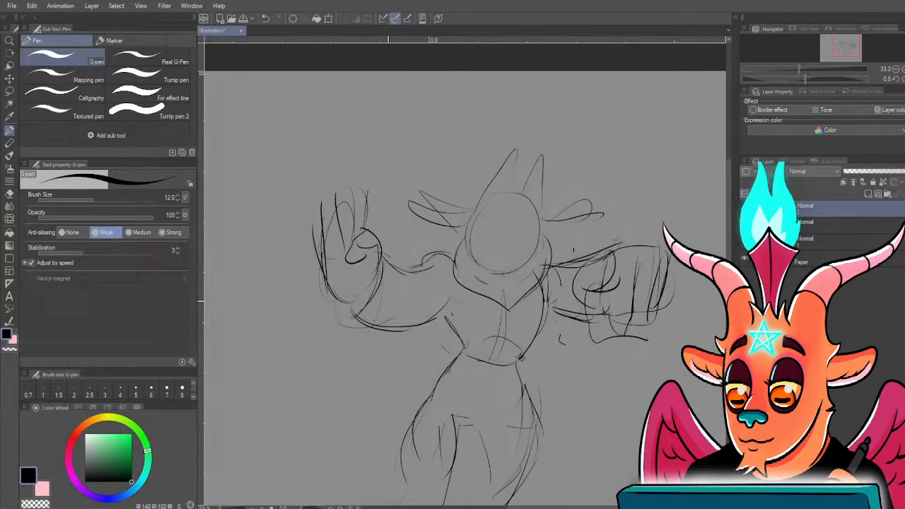
left_click_drag(406, 283, 365, 334)
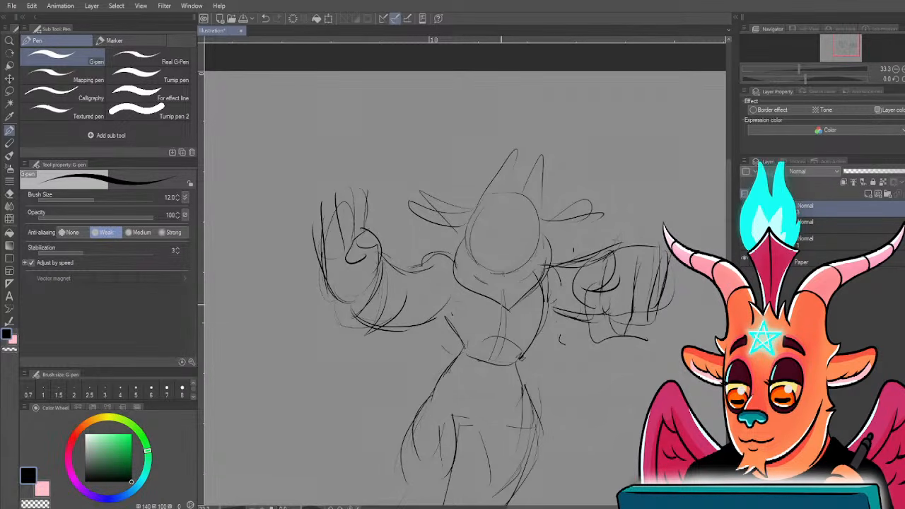
- Sketch the jacket's centre front line, a waist belt with a looped side bow, and a curved hem across the hips
left_click_drag(507, 307, 495, 363)
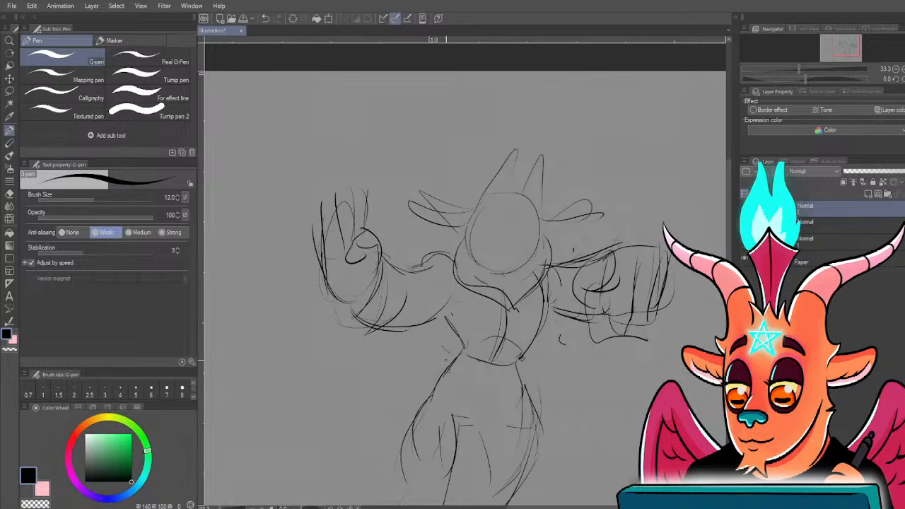
mouse_move(455, 392)
left_mouse_down()
mouse_move(475, 319)
mouse_move(453, 320)
left_mouse_up()
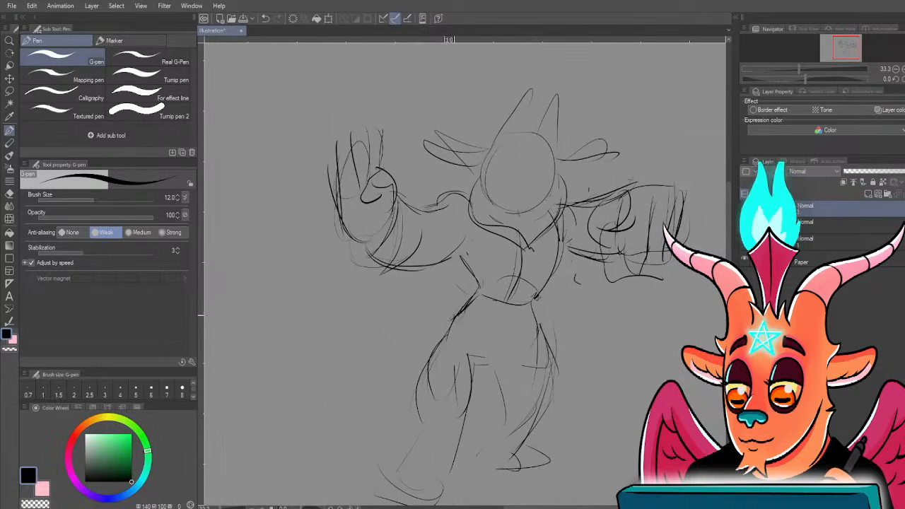
left_click_drag(478, 291, 530, 307)
left_click_drag(480, 291, 542, 325)
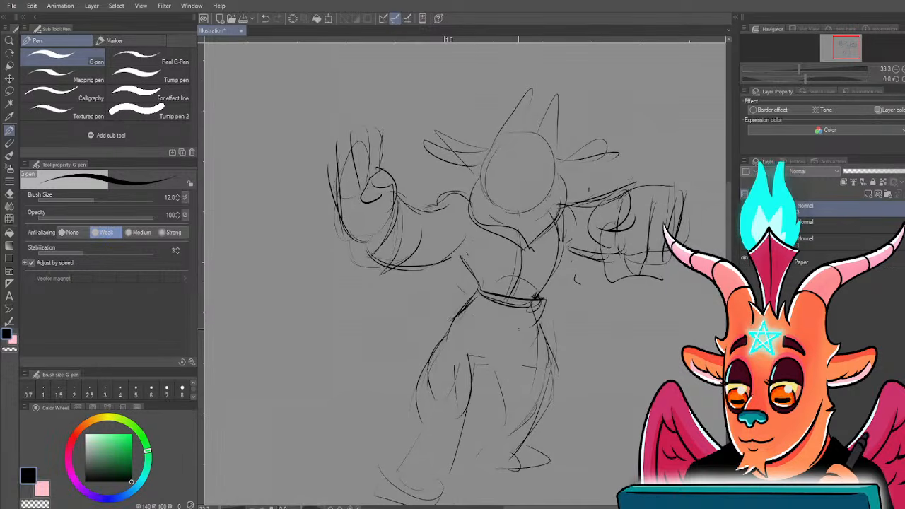
left_click_drag(453, 327, 546, 343)
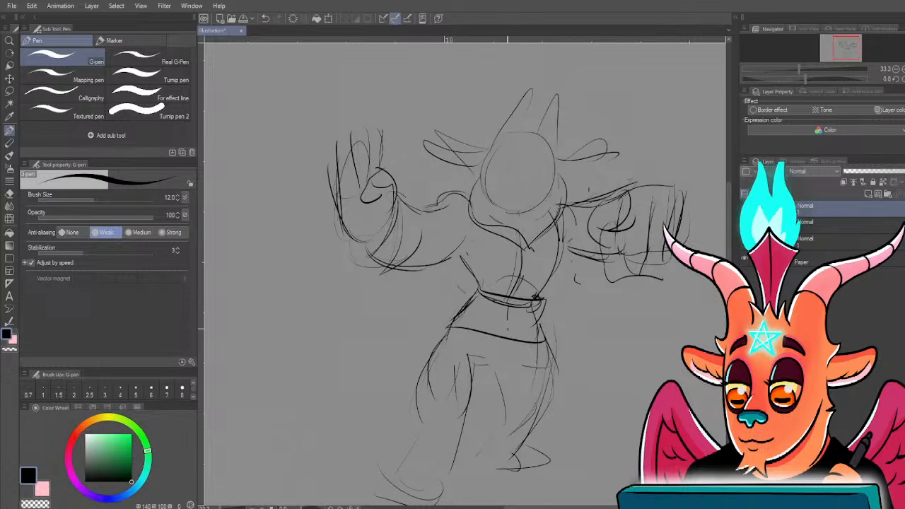
left_click_drag(460, 327, 427, 389)
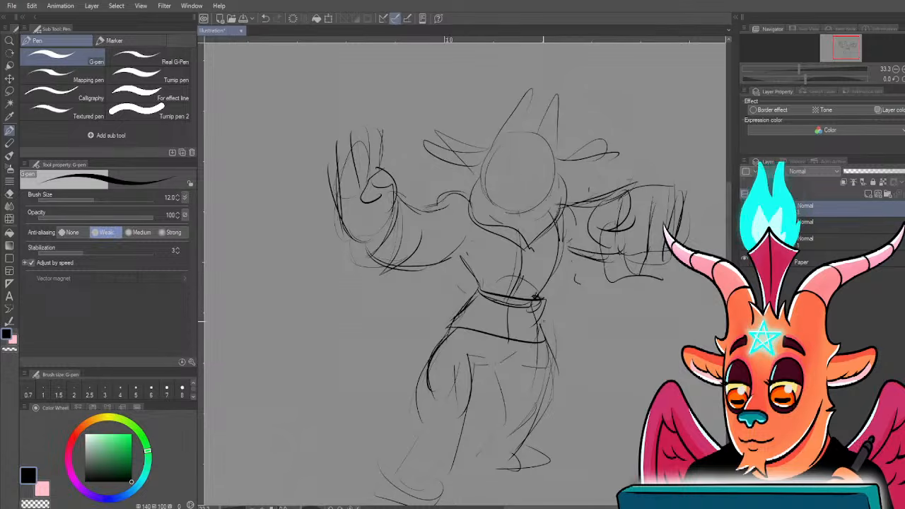
mouse_move(543, 295)
left_mouse_down()
mouse_move(593, 312)
mouse_move(578, 339)
left_mouse_up()
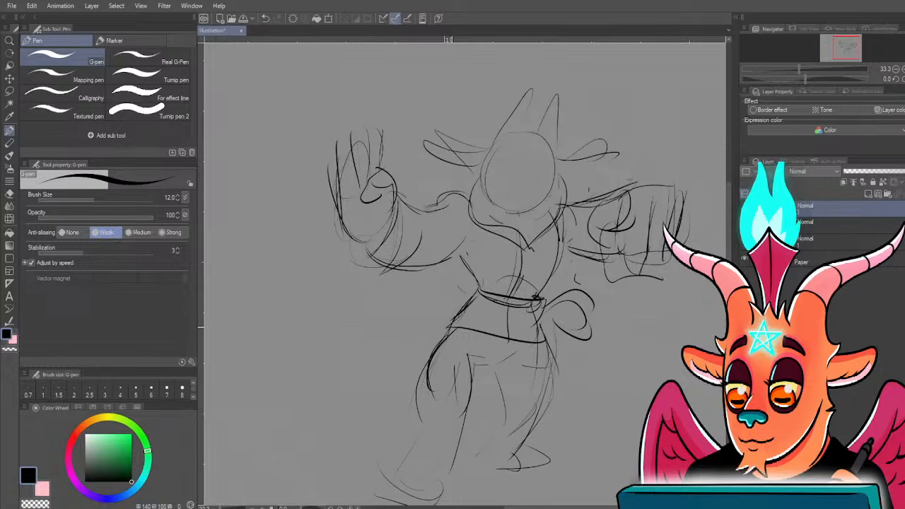
- Refine both legs below the jacket hem, clearing the old inner thigh lines and redrawing the thigh, knee and calf contours
left_click_drag(430, 374, 421, 416)
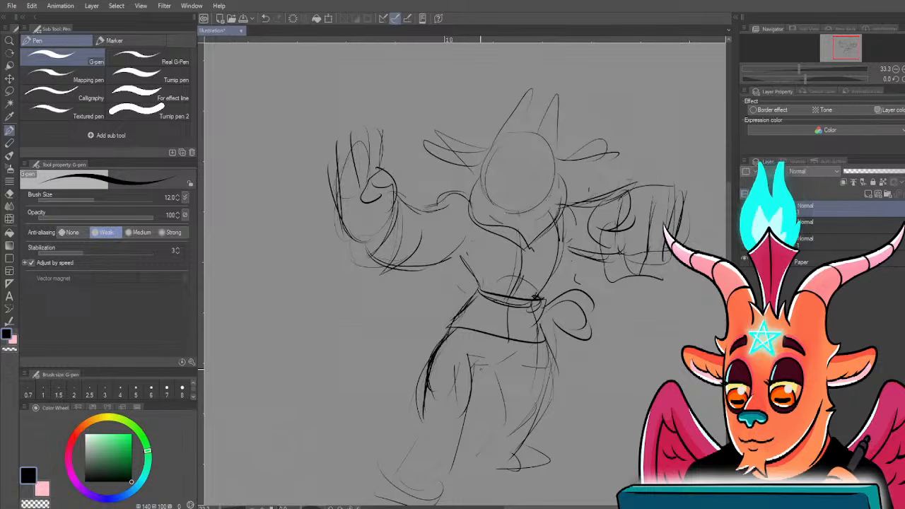
left_click_drag(464, 373, 482, 391)
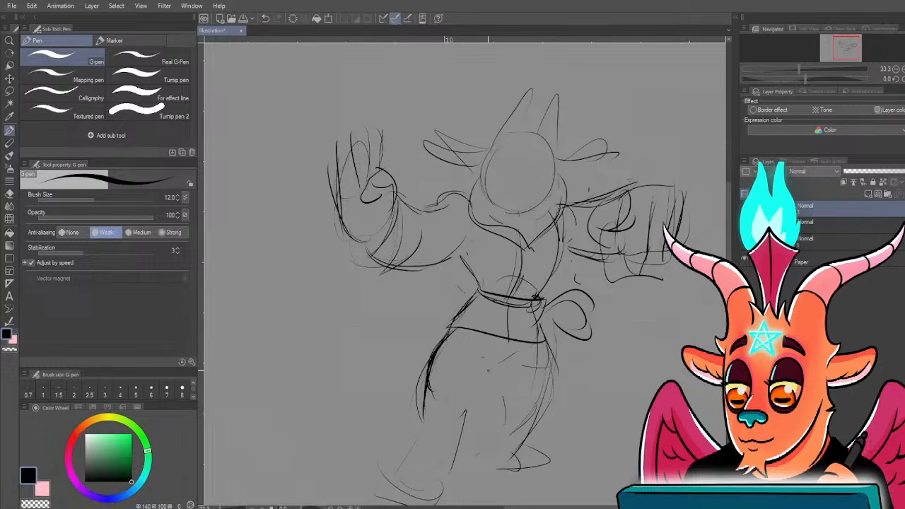
left_click_drag(506, 357, 462, 403)
mouse_move(423, 428)
left_mouse_down()
mouse_move(398, 457)
mouse_move(453, 457)
mouse_move(468, 408)
left_mouse_up()
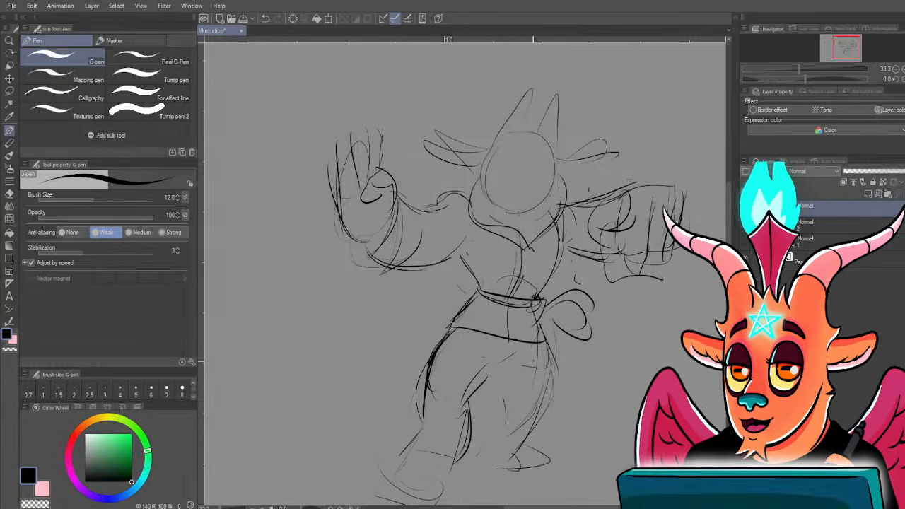
left_click_drag(545, 343, 548, 398)
left_click_drag(507, 356, 468, 398)
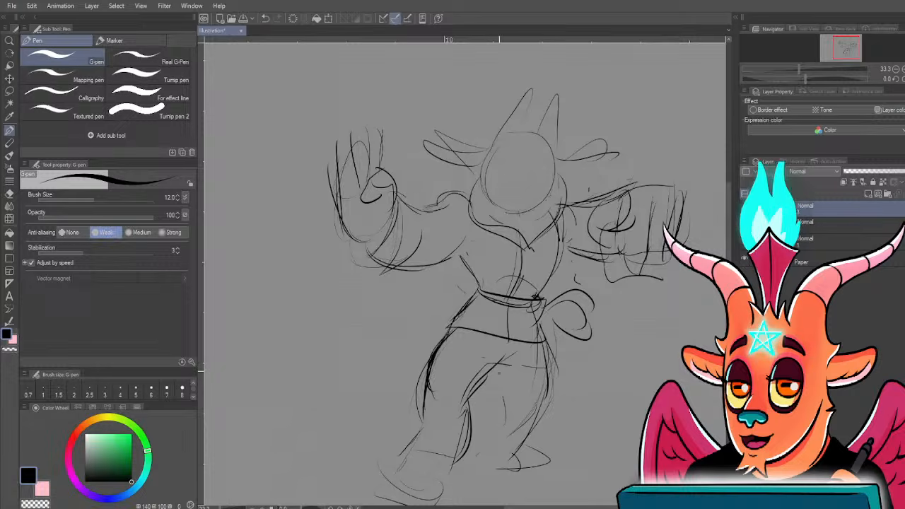
mouse_move(501, 373)
left_mouse_down()
mouse_move(522, 428)
mouse_move(493, 439)
left_mouse_up()
left_click_drag(538, 404, 510, 447)
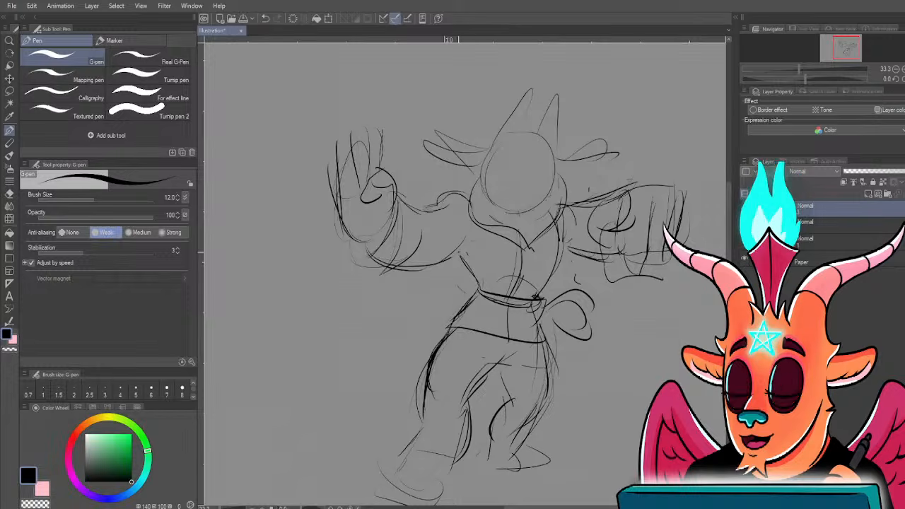
- Clear the old shoulder line of the raised arm and redraw the shoulder top as a darker arc
scroll(417, 244, "up", 3)
left_click_drag(487, 300, 461, 287)
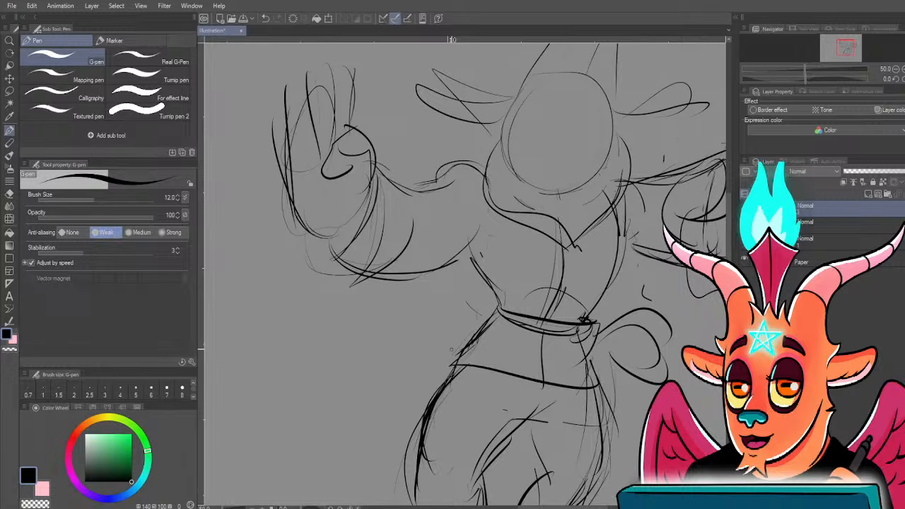
key("ctrl+z")
key("ctrl+z")
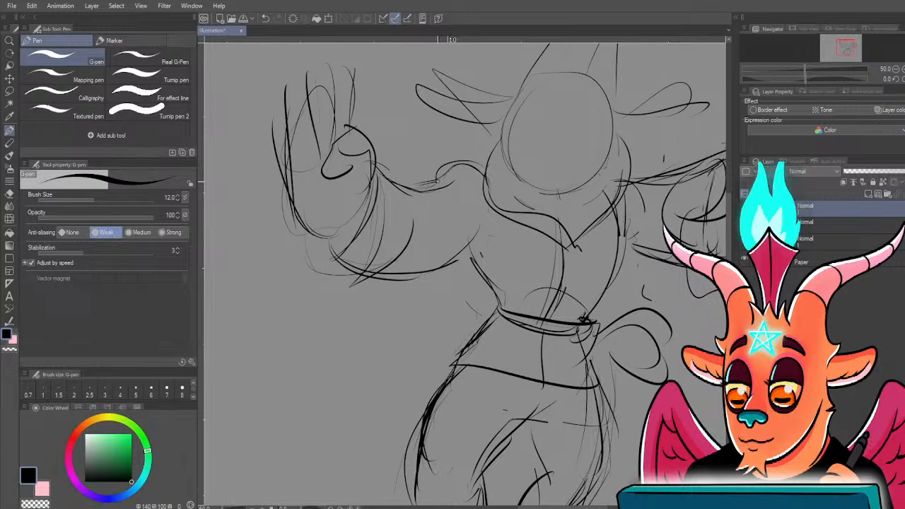
left_click_drag(415, 186, 485, 171)
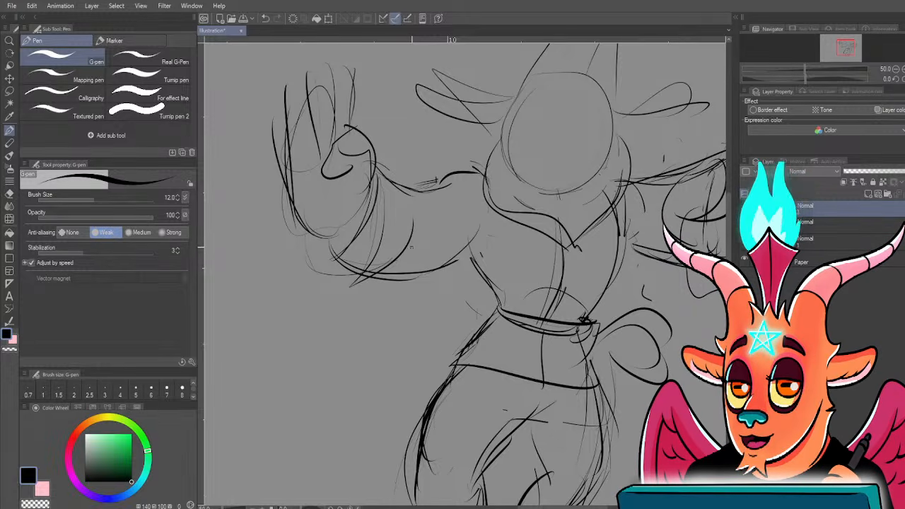
left_click_drag(371, 201, 378, 221)
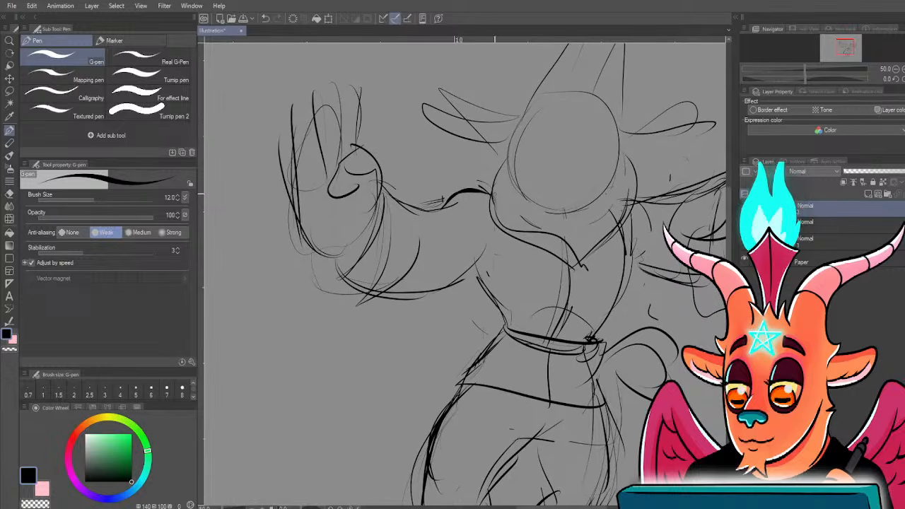
- Erase the old V-shaped collar and redraw it as a smoother curve meeting the jacket's centre line at the chest
mouse_move(541, 208)
left_mouse_down()
mouse_move(519, 251)
mouse_move(569, 246)
left_mouse_up()
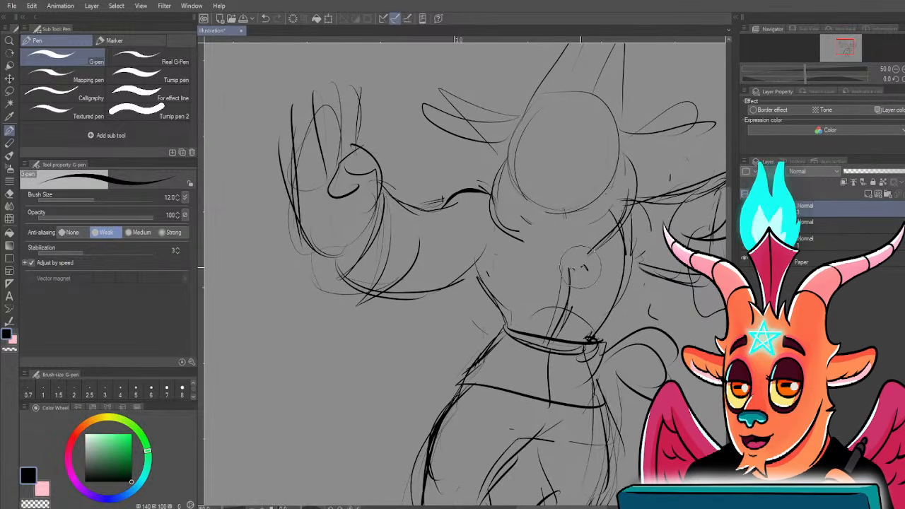
left_click_drag(505, 166, 506, 217)
left_click_drag(633, 205, 584, 256)
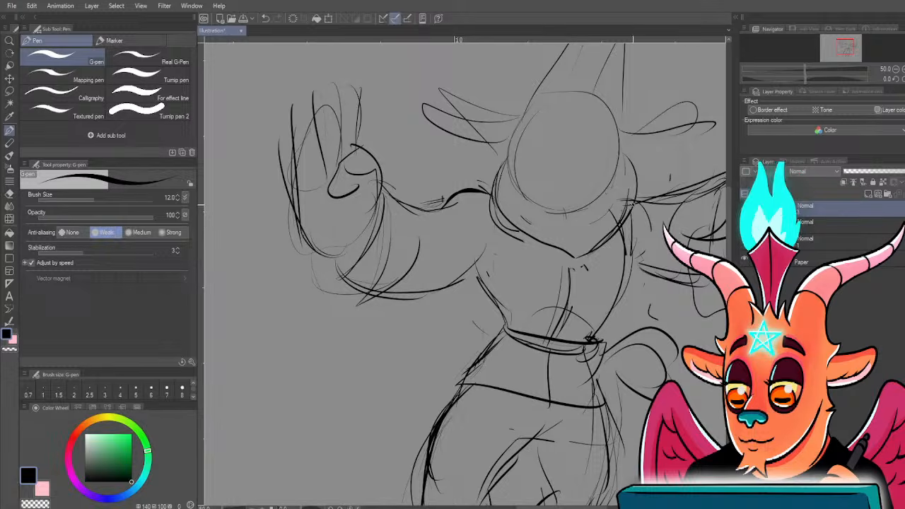
left_click_drag(504, 253, 503, 274)
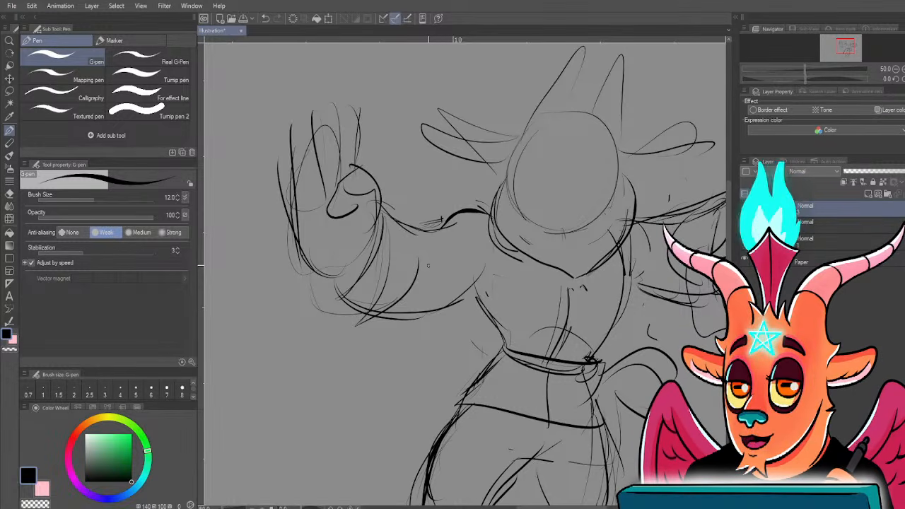
left_click_drag(505, 288, 492, 286)
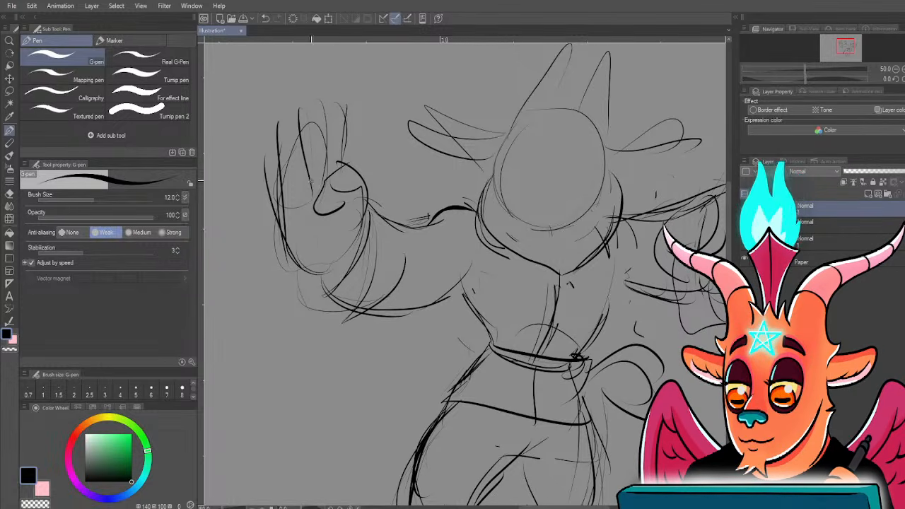
- Remove the curled thumb from the raised hand and redraw a smaller thumb curve beside the palm
key("ctrl+z")
key("ctrl+z")
key("ctrl+z")
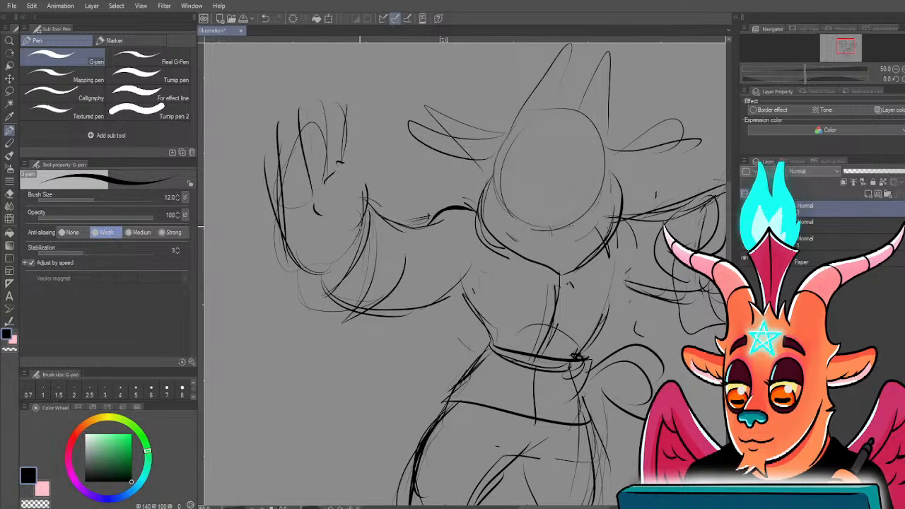
scroll(338, 217, "down", 1)
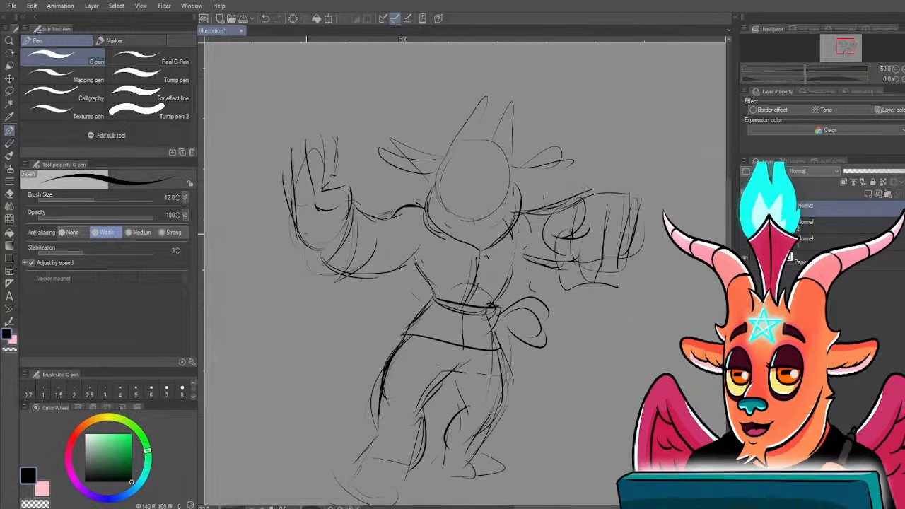
scroll(311, 198, "up", 1)
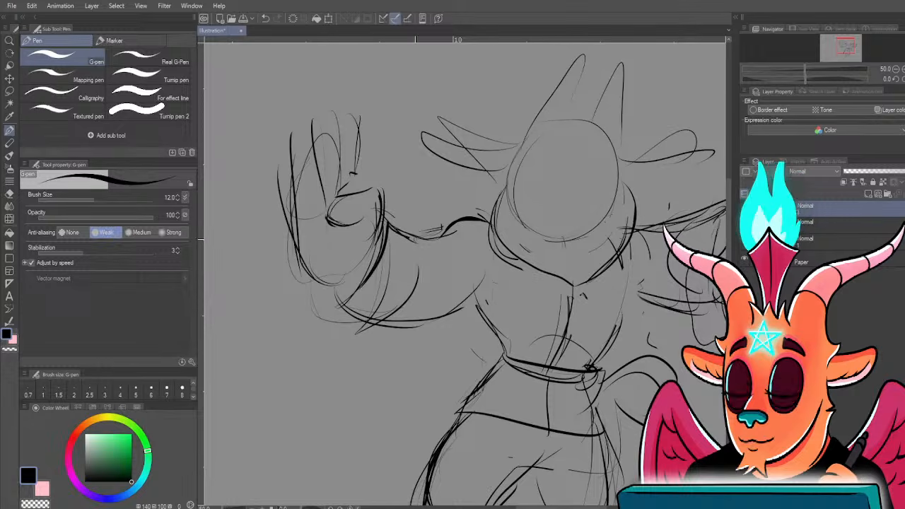
- Darken the raised arm's shoulder arc and underside, and redraw the collar edges as smooth curves meeting at the chest
left_click_drag(452, 229, 488, 221)
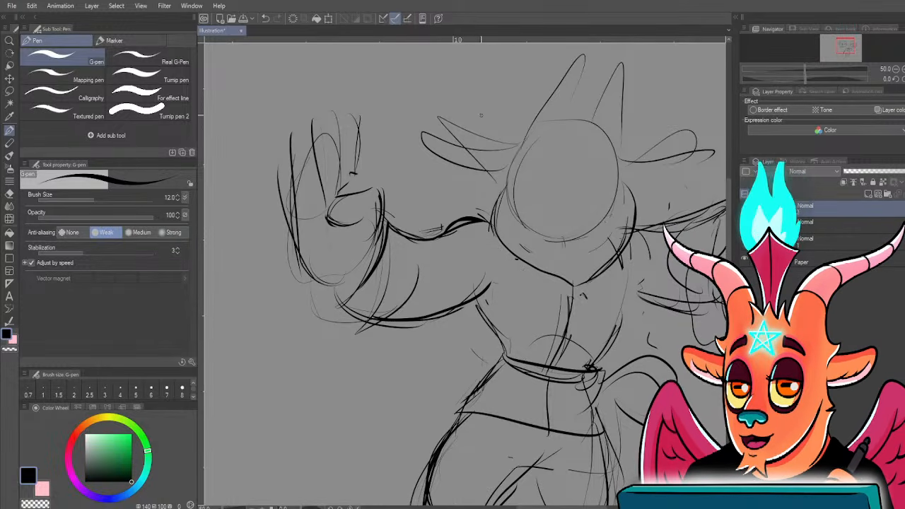
mouse_move(523, 259)
left_mouse_down()
mouse_move(594, 281)
mouse_move(636, 213)
left_mouse_up()
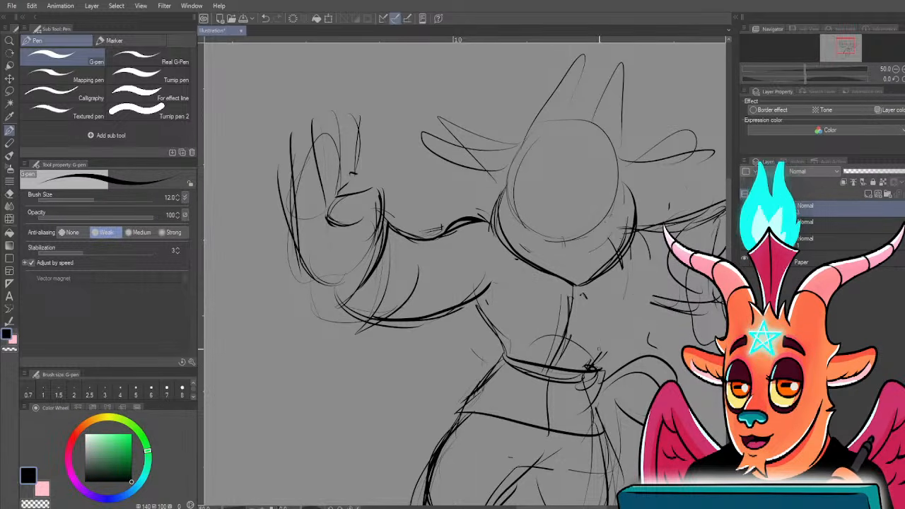
- Redraw the jacket's centre line and both torso sides as cleaner curves running down to the narrow waist
left_click_drag(637, 263, 623, 316)
left_click_drag(563, 341, 575, 293)
key("ctrl+z")
key("ctrl+z")
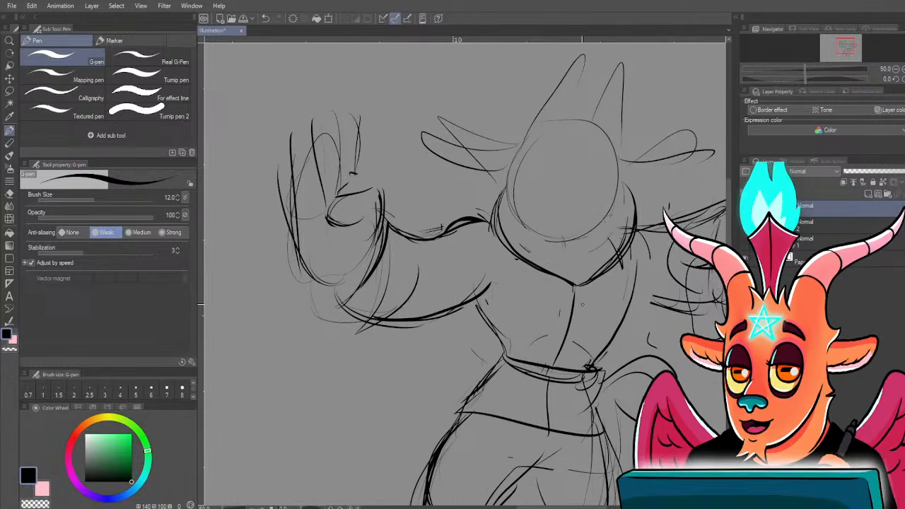
left_click_drag(586, 369, 594, 362)
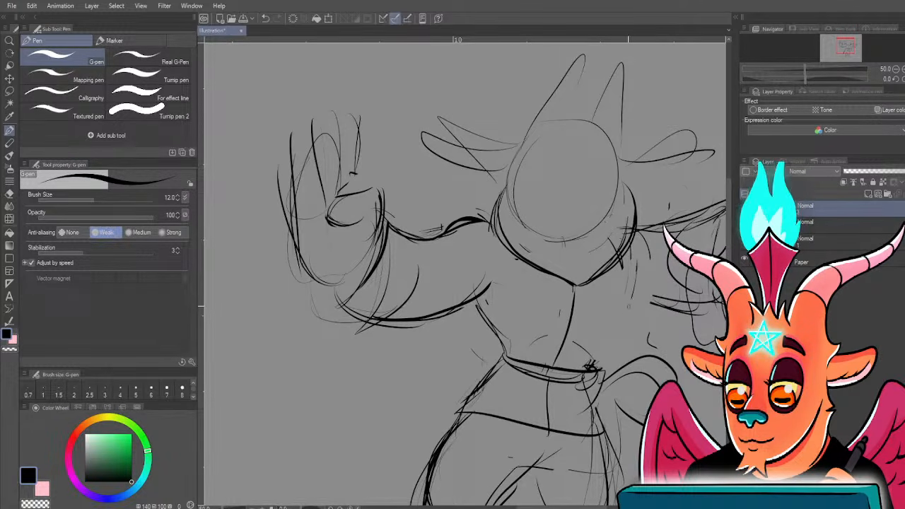
left_click_drag(611, 330, 601, 354)
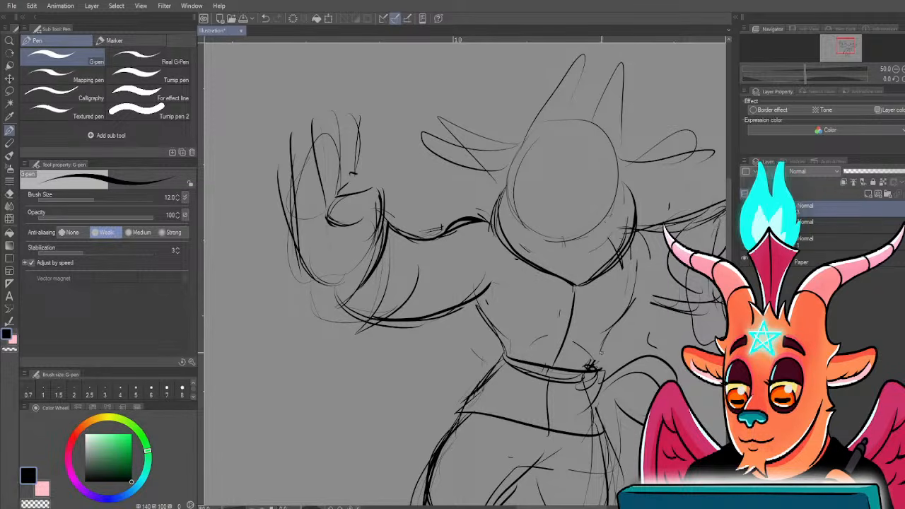
left_click_drag(486, 318, 501, 341)
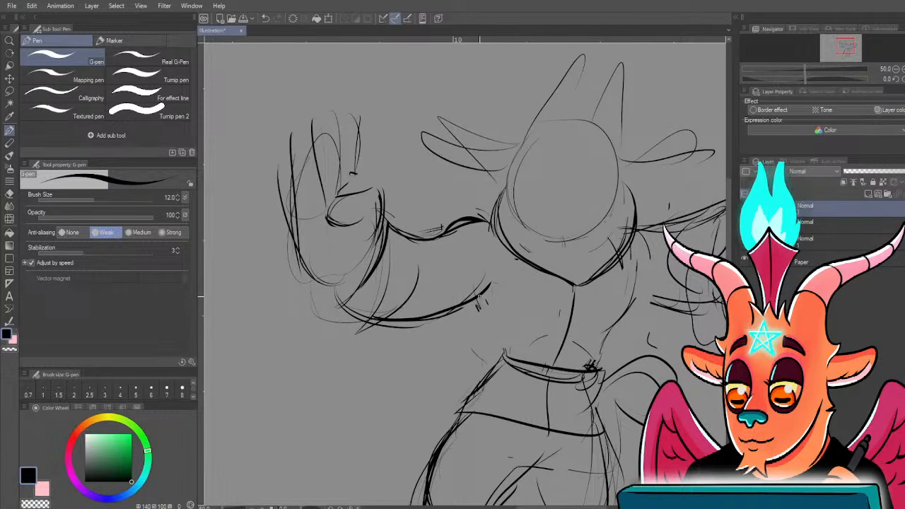
mouse_move(479, 297)
left_mouse_down()
mouse_move(502, 327)
mouse_move(497, 283)
left_mouse_up()
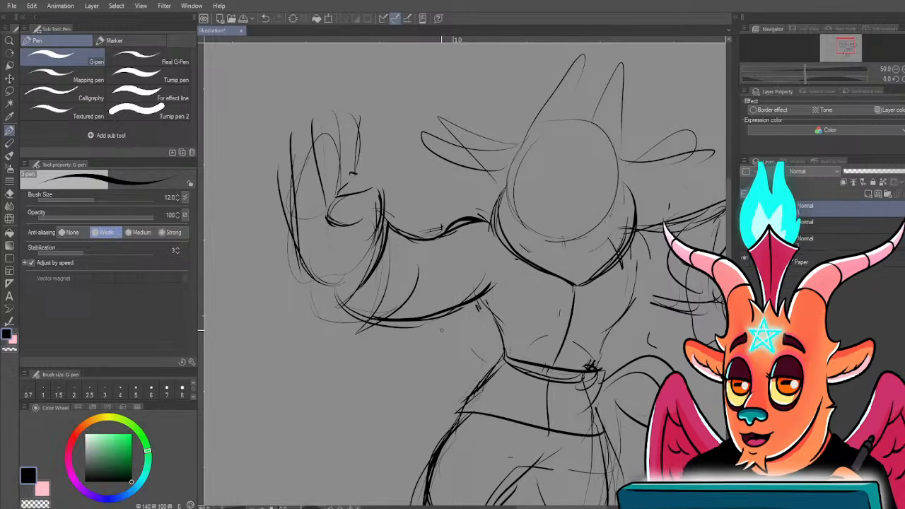
- Clear the old belt lines and redraw the belt as a curved band with bold upper and lower edges
left_click_drag(505, 354, 589, 368)
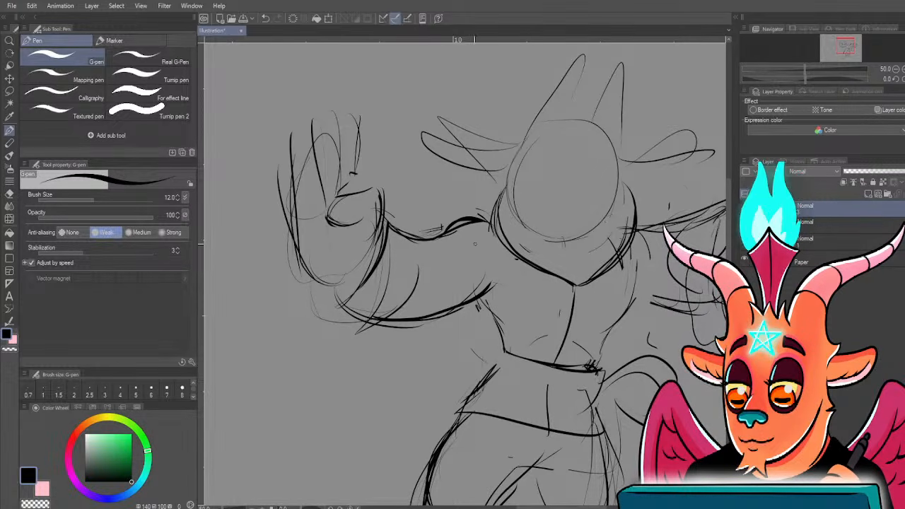
left_click_drag(504, 351, 578, 384)
mouse_move(509, 354)
left_mouse_down()
mouse_move(596, 368)
mouse_move(598, 386)
mouse_move(611, 376)
left_mouse_up()
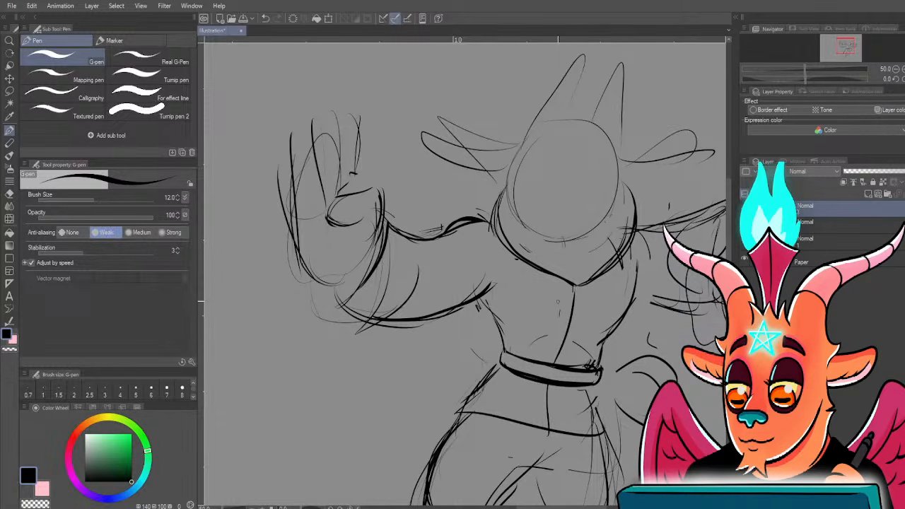
- Add two toggle fastenings with round ends across the jacket's centre line, between the collar and the belt
left_click_drag(585, 303, 556, 304)
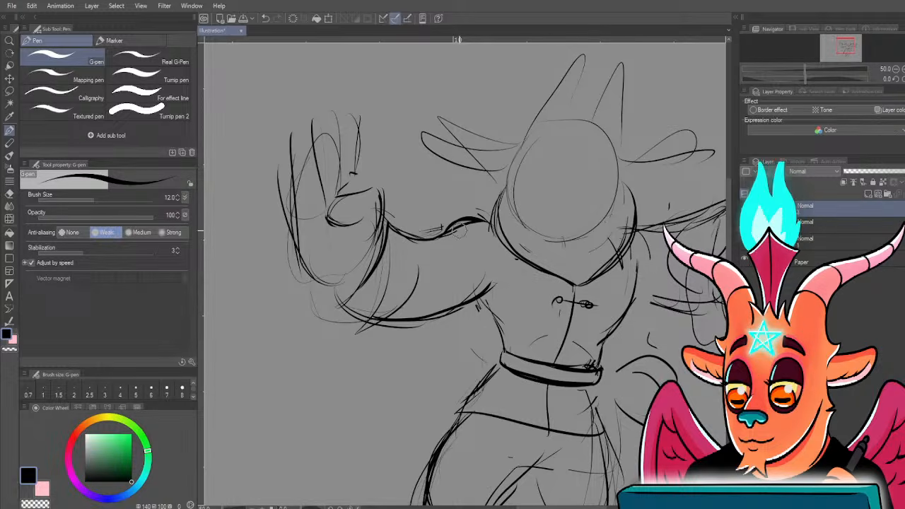
mouse_move(491, 311)
left_mouse_down()
mouse_move(512, 372)
mouse_move(592, 374)
left_mouse_up()
left_click_drag(554, 329, 577, 340)
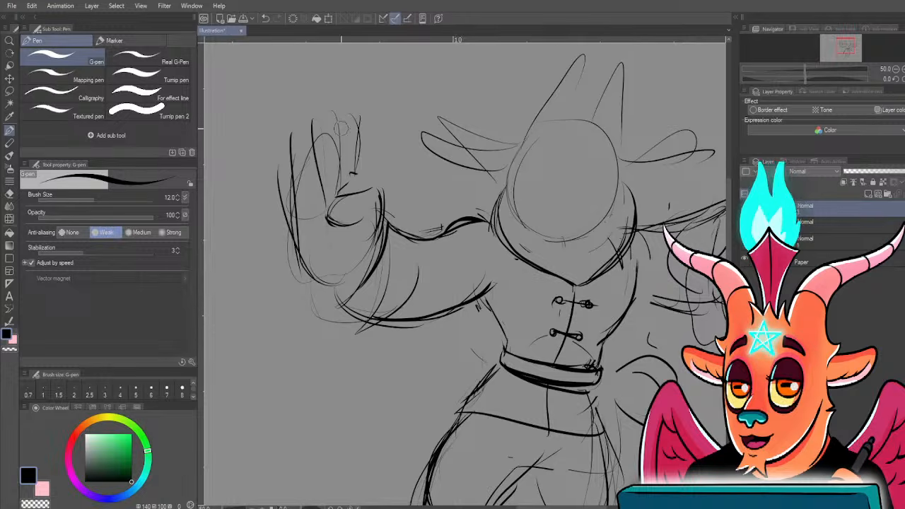
key("ctrl+z")
- Redraw the head as a bold rounded outline with the first horn's outer edge, and add light crossing face guidelines
mouse_move(389, 225)
left_mouse_down()
mouse_move(454, 227)
mouse_move(480, 253)
left_mouse_up()
key("ctrl+plus")
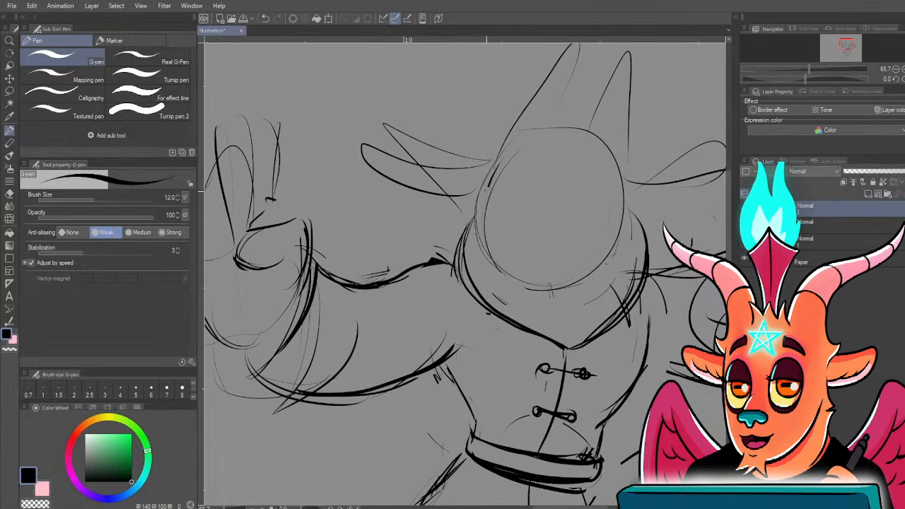
left_click_drag(597, 263, 620, 208)
mouse_move(493, 210)
left_mouse_down()
mouse_move(468, 279)
mouse_move(555, 111)
left_mouse_up()
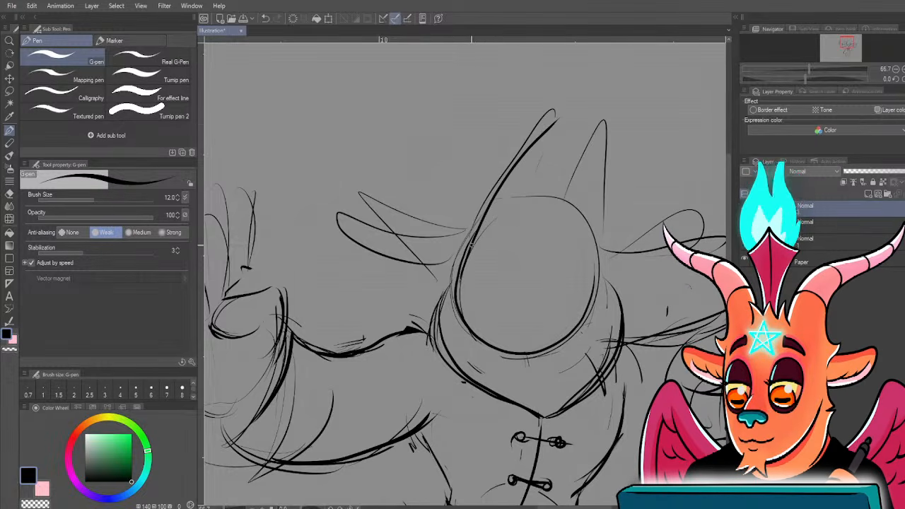
mouse_move(472, 244)
left_mouse_down()
mouse_move(488, 211)
mouse_move(575, 223)
left_mouse_up()
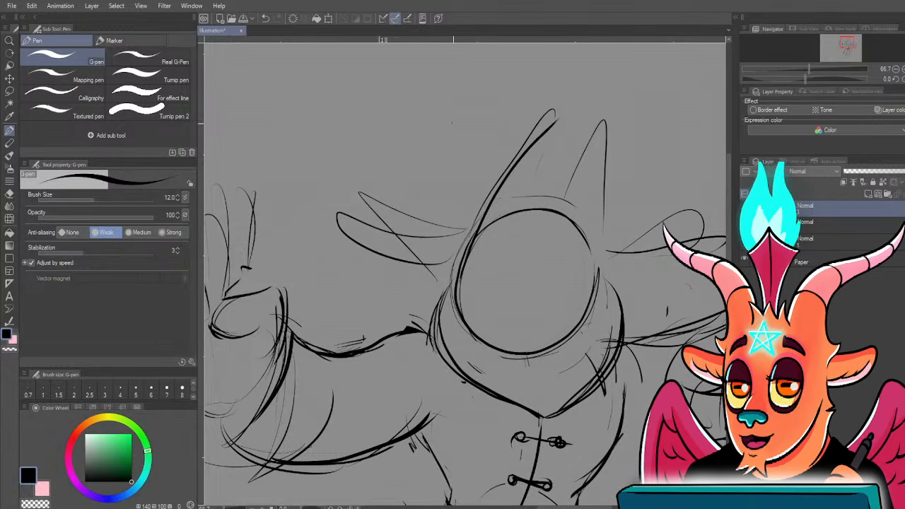
mouse_move(501, 212)
left_mouse_down()
mouse_move(580, 228)
mouse_move(595, 297)
left_mouse_up()
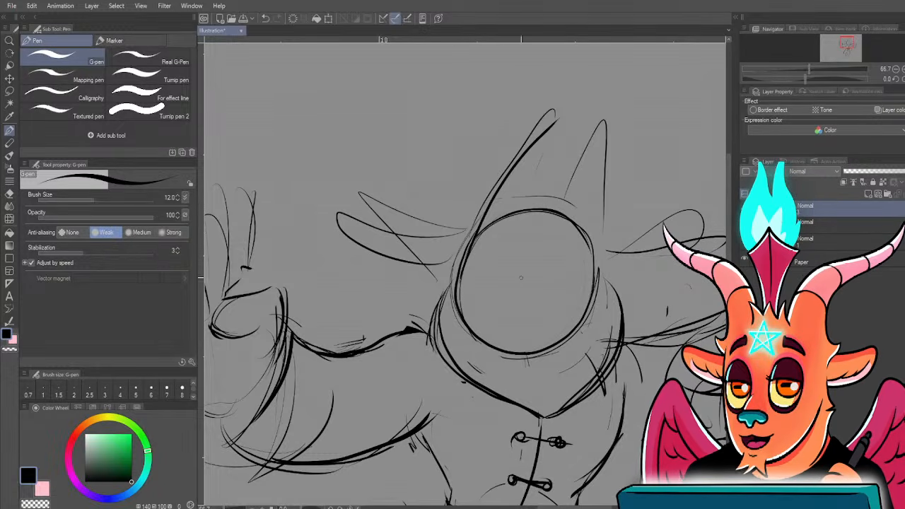
left_click_drag(467, 289, 593, 283)
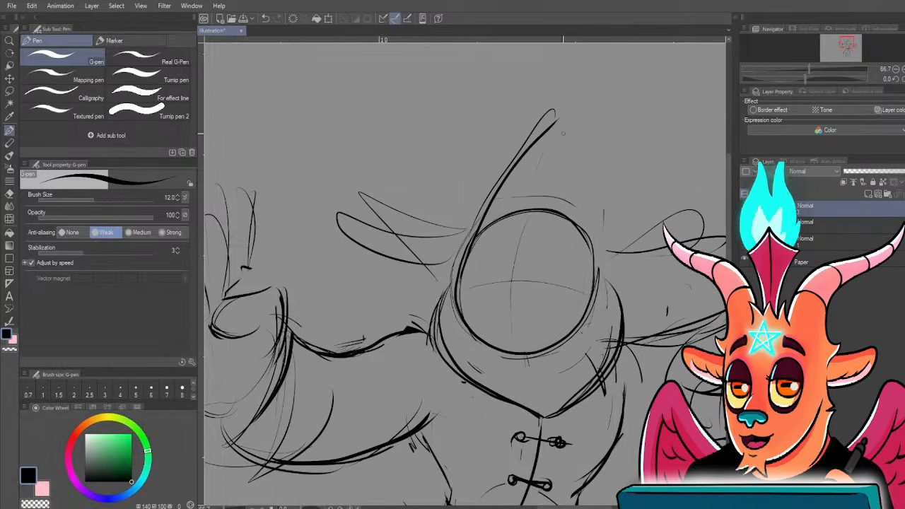
- Replace the loose horn outlines with two darker, sharply pointed horns rising from the top of the head
left_click_drag(556, 207, 619, 125)
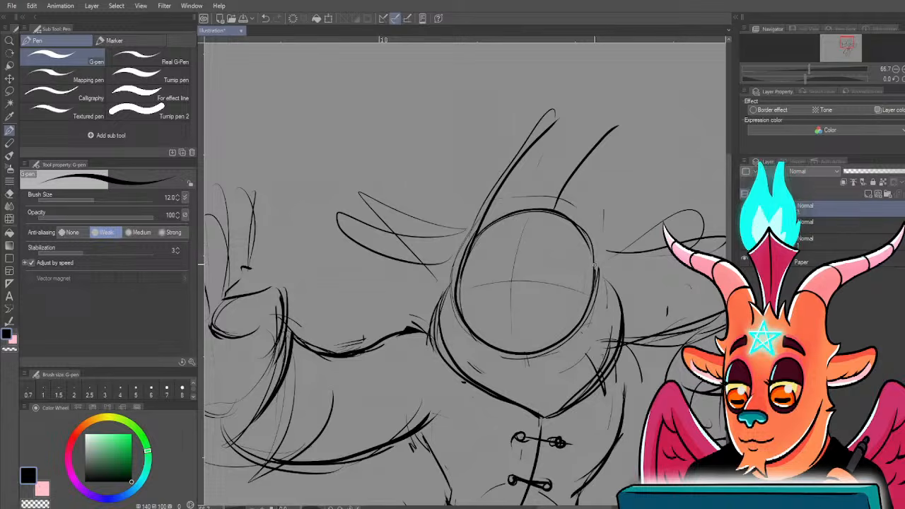
left_click_drag(595, 266, 619, 127)
left_click_drag(555, 209, 617, 127)
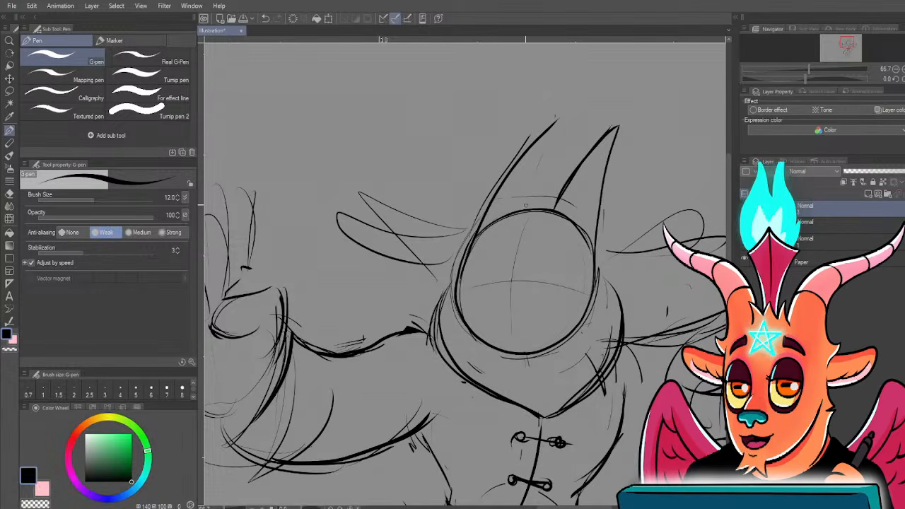
left_click_drag(526, 207, 537, 162)
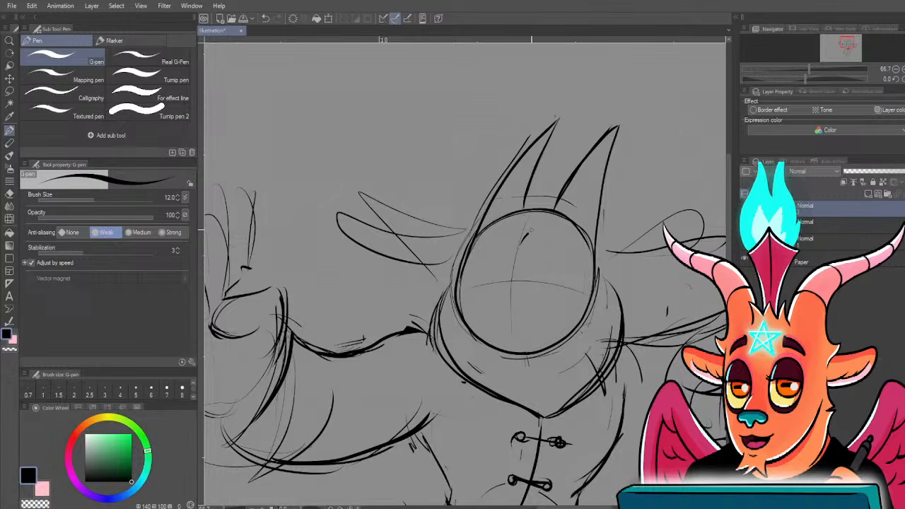
- Draw a small pointed tuft on the forehead between the horns and add two curved bands across each horn
mouse_move(532, 229)
left_mouse_down()
mouse_move(554, 218)
mouse_move(510, 230)
mouse_move(519, 216)
mouse_move(519, 244)
left_mouse_up()
mouse_move(555, 217)
left_mouse_down()
mouse_move(523, 239)
mouse_move(509, 211)
left_mouse_up()
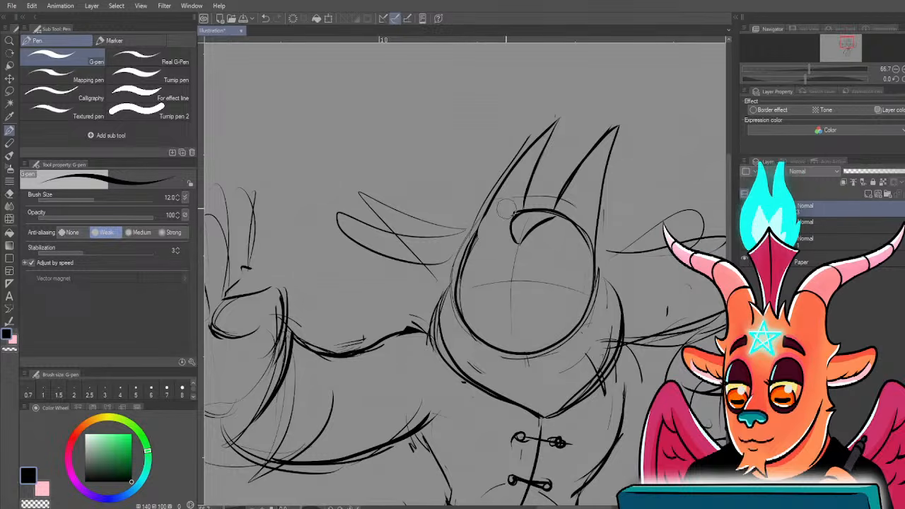
left_click_drag(568, 217, 588, 247)
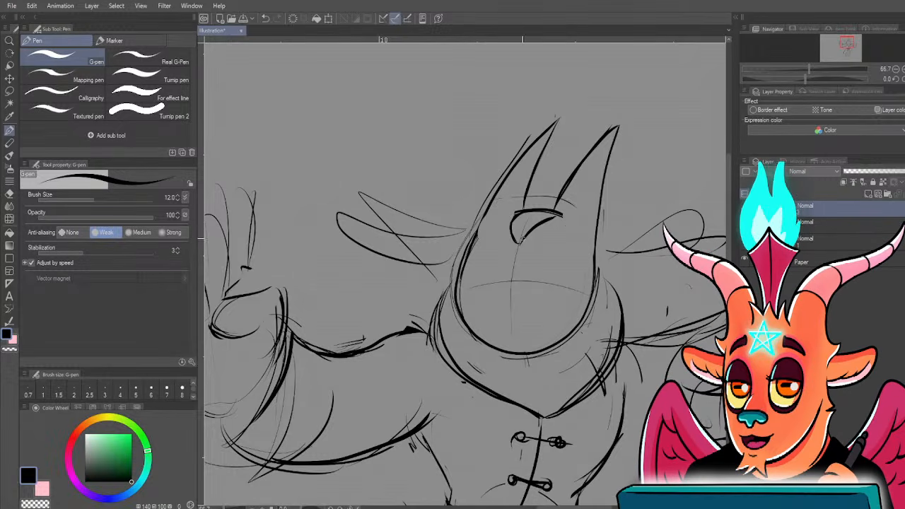
left_click_drag(570, 213, 558, 224)
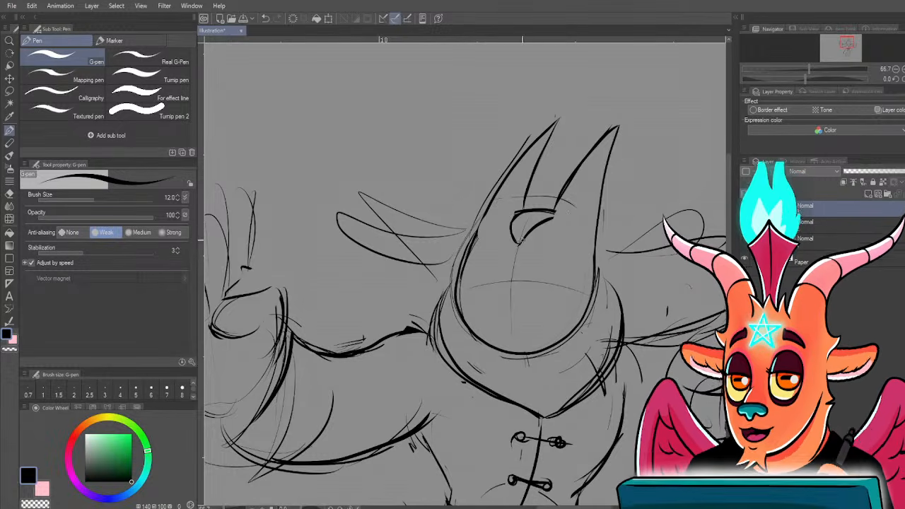
mouse_move(563, 196)
left_mouse_down()
mouse_move(572, 190)
mouse_move(598, 212)
left_mouse_up()
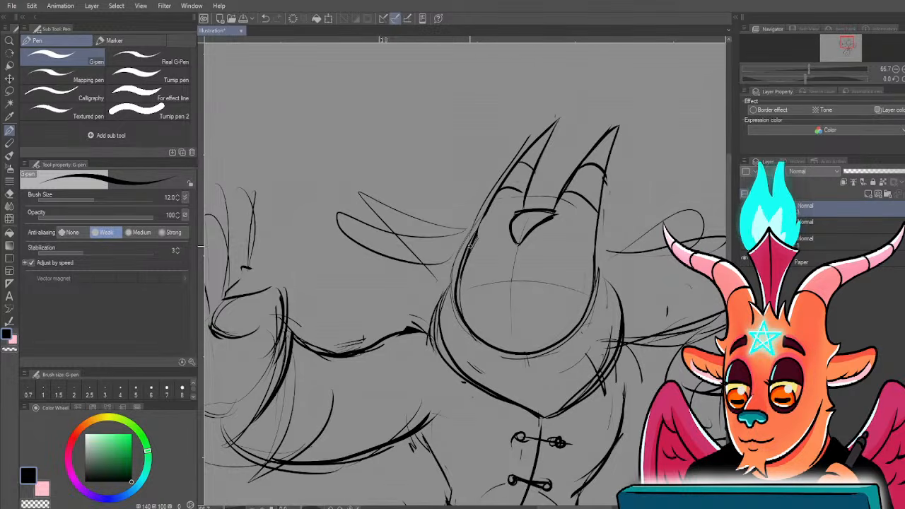
- Lasso the outstretched fist, scale it to 91%, rotate it by -4.5 degrees, shift it slightly outward and deselect
left_click_drag(464, 248, 481, 186)
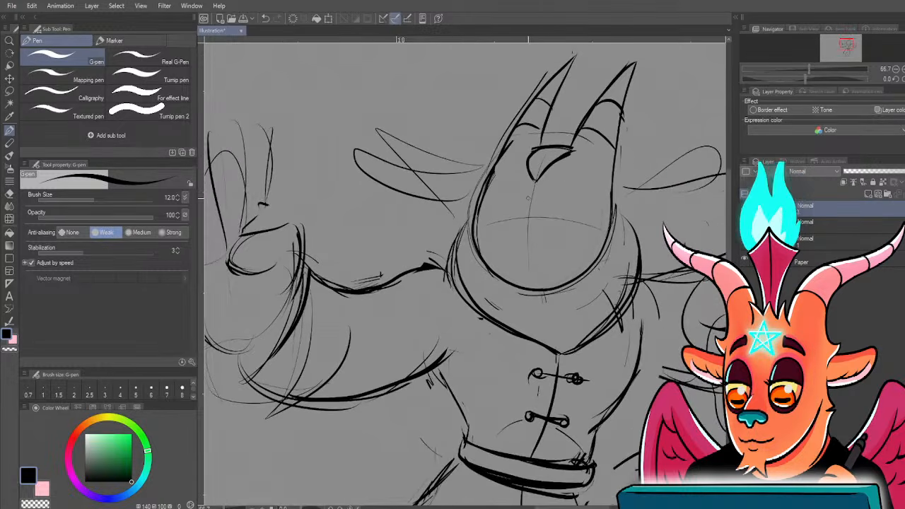
scroll(319, 167, "down", 1)
left_click_drag(591, 338, 580, 299)
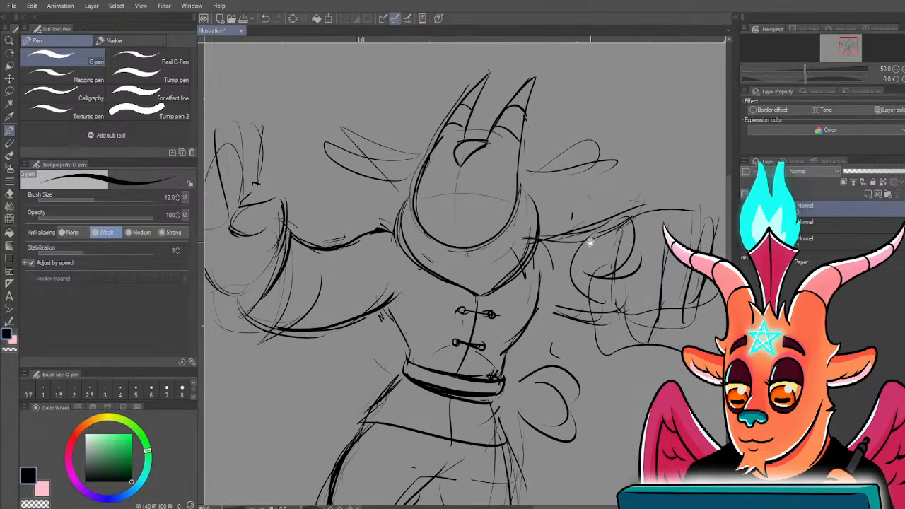
scroll(558, 283, "down", 1)
key("m")
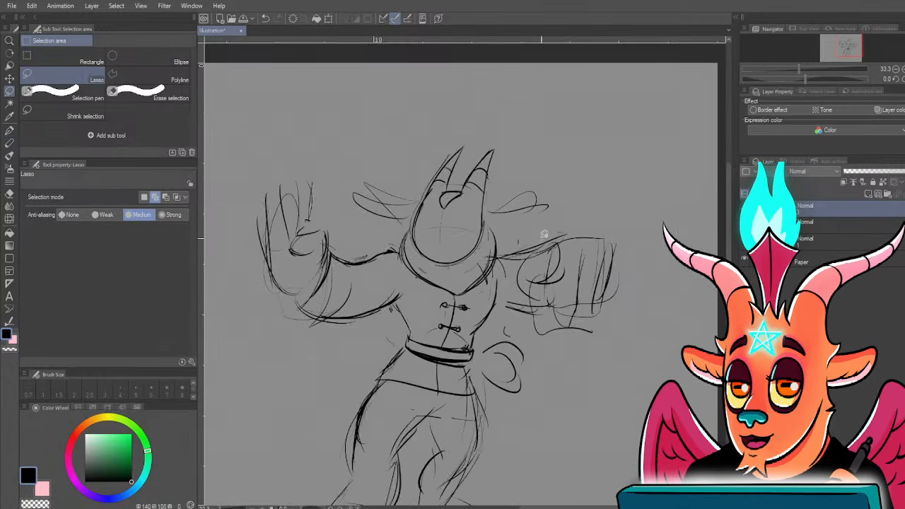
left_click_drag(544, 329, 538, 327)
key("ctrl+t")
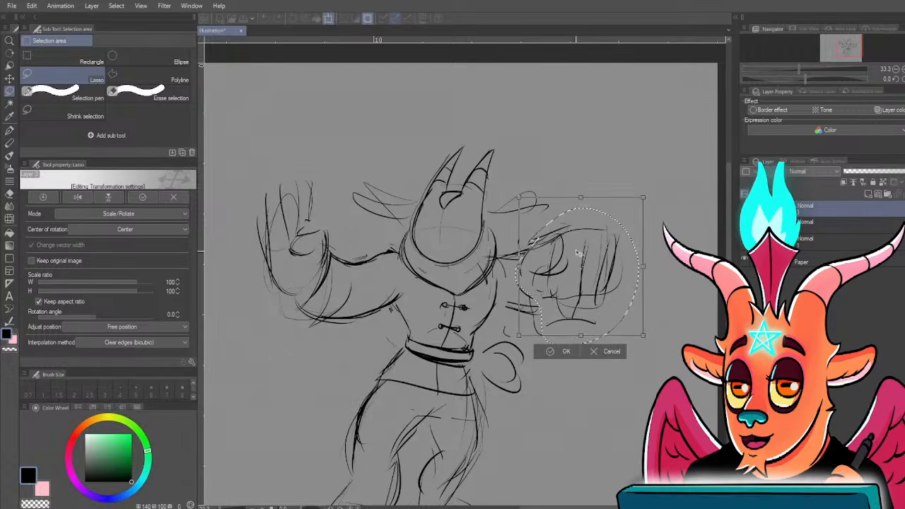
left_click_drag(507, 191, 523, 204)
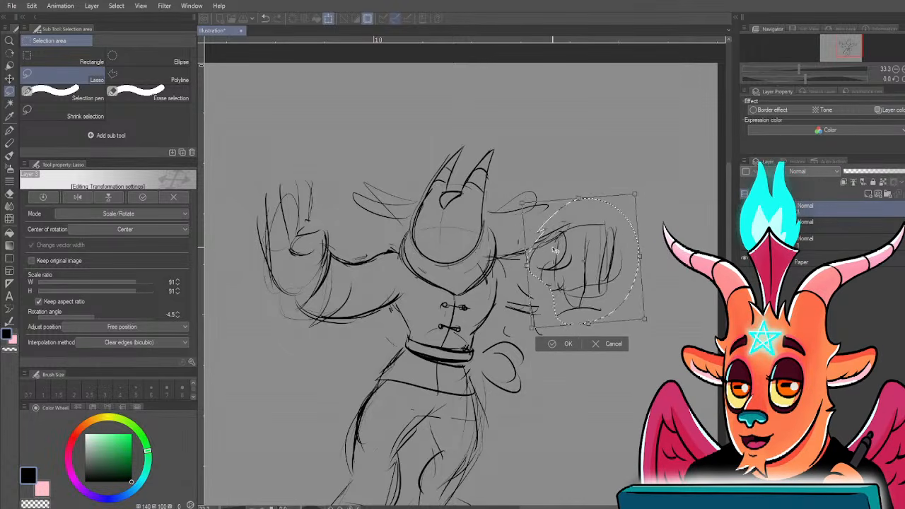
left_click_drag(554, 246, 558, 239)
key("Return")
key("ctrl+d")
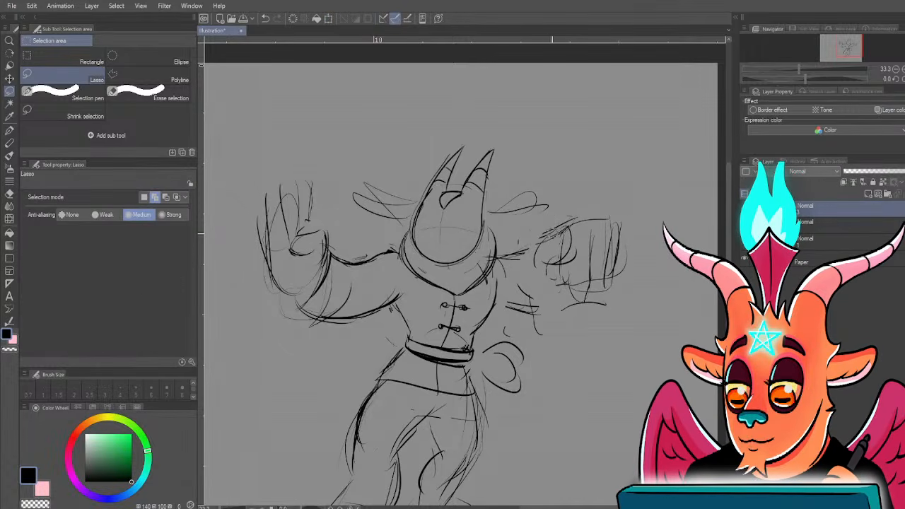
- Redraw the outstretched arm's top contour up to the fist and outline the forward leg's trouser opening as a dark ellipse
key("p")
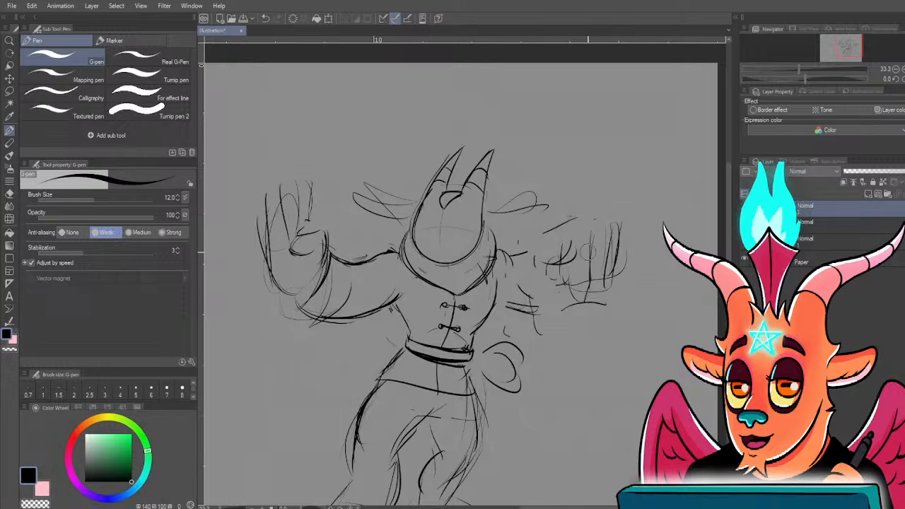
left_click_drag(513, 256, 601, 227)
left_click_drag(391, 337, 427, 258)
left_click_drag(354, 451, 372, 447)
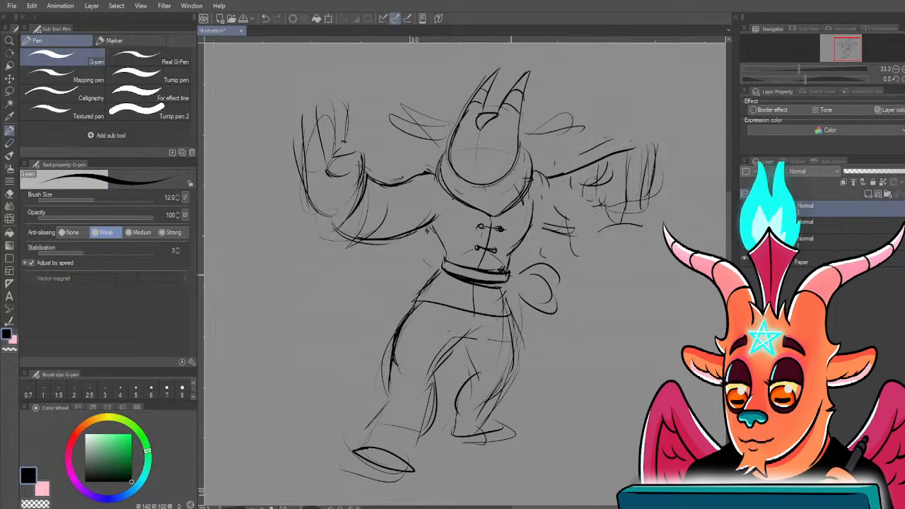
- Reinforce the outer contour of the raised open hand from the fingers down to the heel of the palm
left_click_drag(512, 276, 551, 373)
left_click_drag(351, 208, 345, 258)
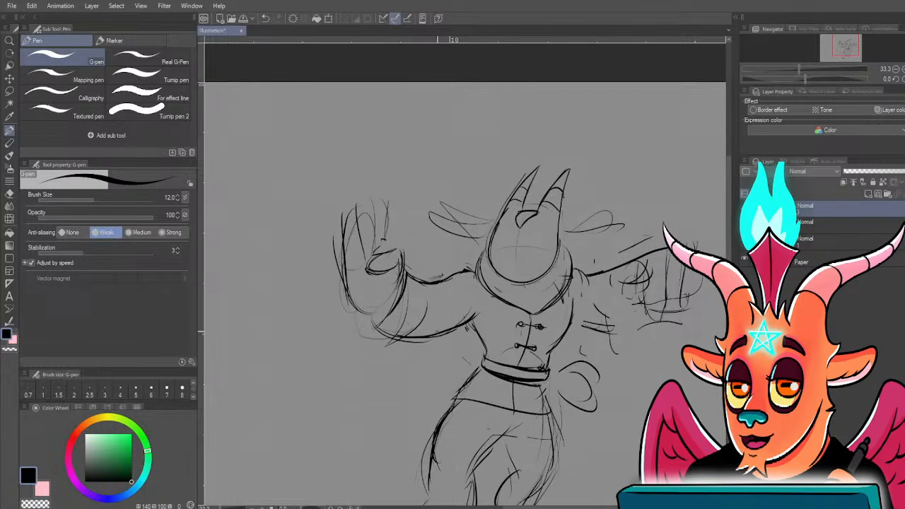
- Outline a long, narrow ear with a rounded tip extending sideways from each side of the head, below the horns
left_click_drag(464, 332, 478, 275)
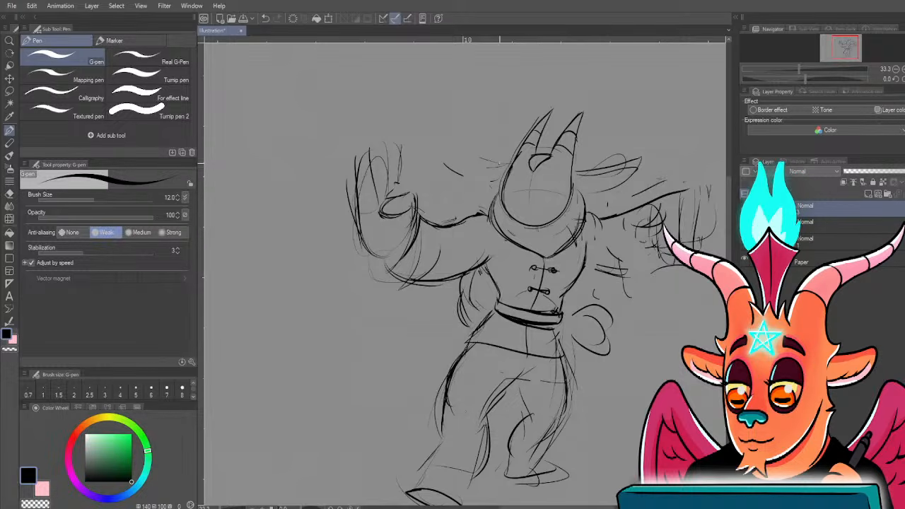
mouse_move(506, 164)
left_mouse_down()
mouse_move(488, 172)
mouse_move(502, 188)
left_mouse_up()
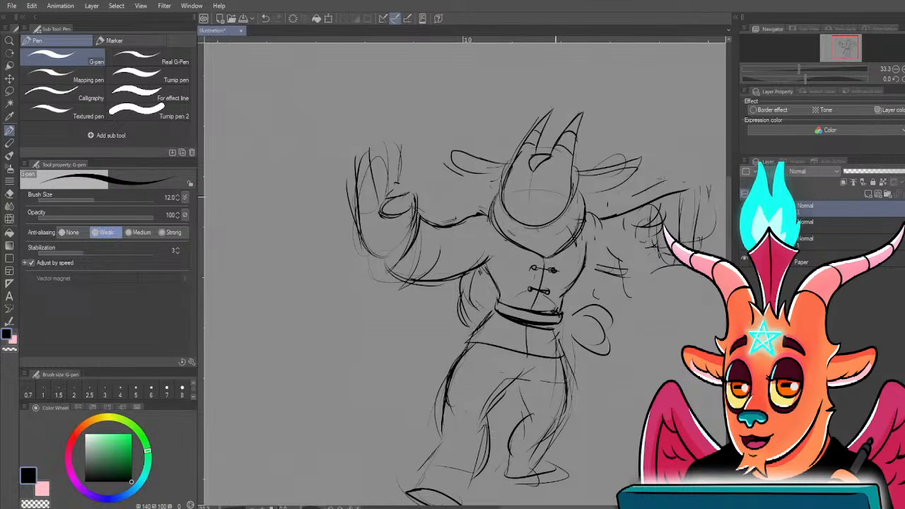
scroll(571, 171, "up", 1)
left_click_drag(599, 180, 653, 168)
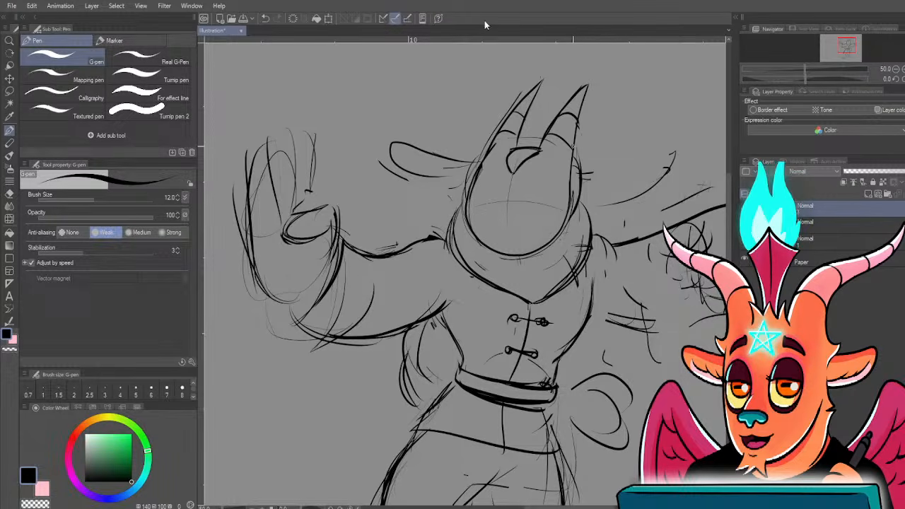
left_click_drag(578, 193, 587, 171)
mouse_move(573, 205)
left_mouse_down()
mouse_move(578, 166)
mouse_move(576, 203)
left_mouse_up()
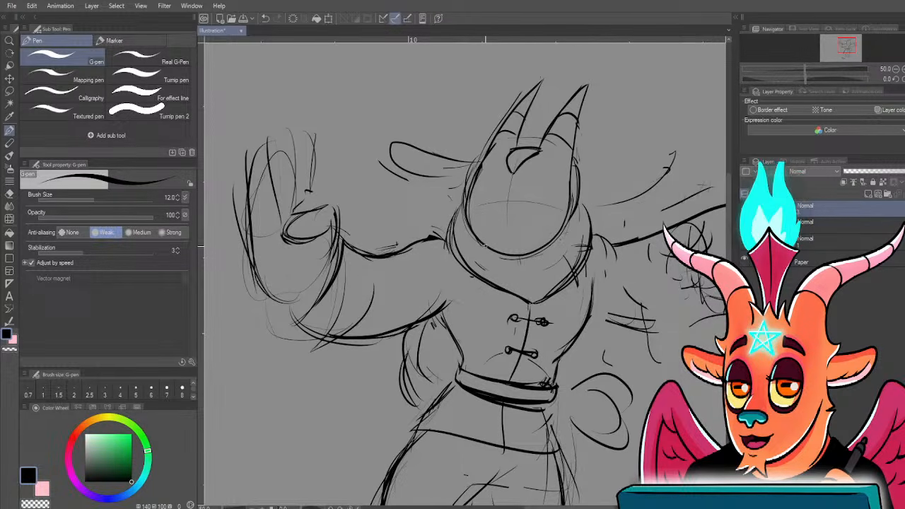
mouse_move(583, 172)
left_mouse_down()
mouse_move(673, 154)
mouse_move(666, 182)
left_mouse_up()
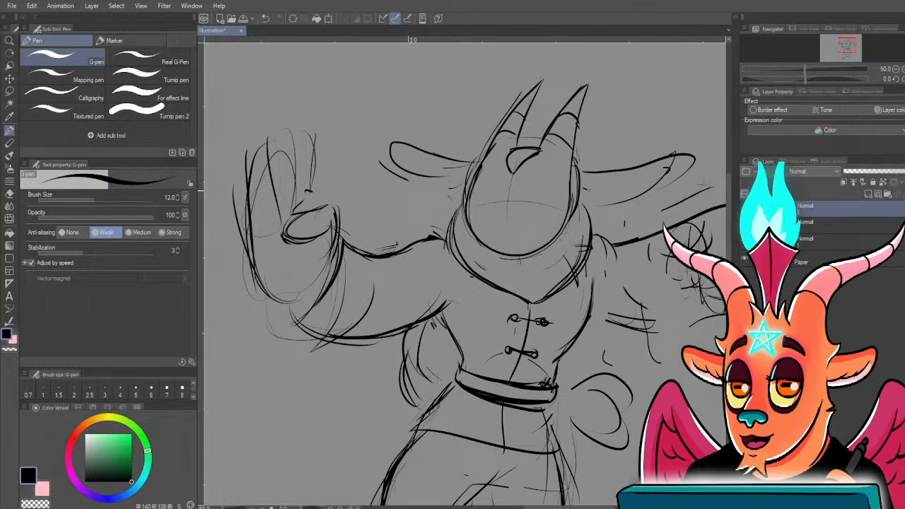
left_click_drag(587, 196, 690, 174)
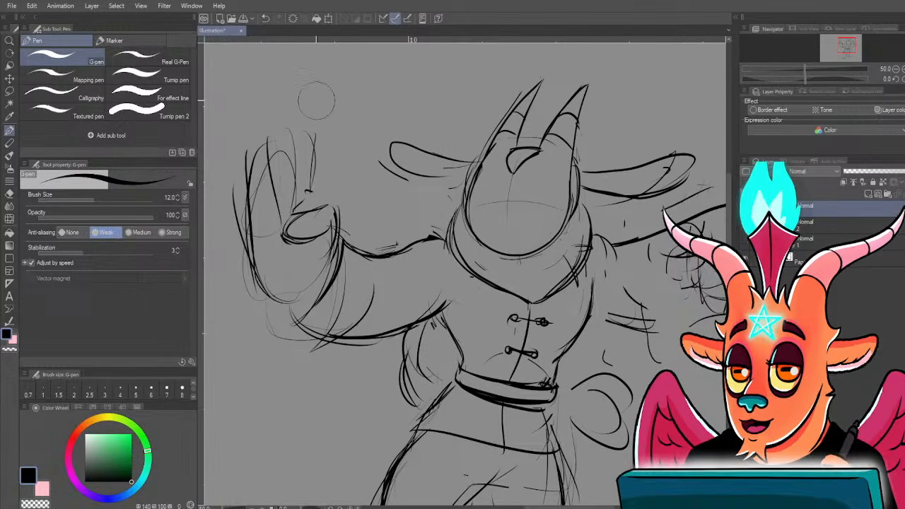
- Redraw the ear on the raised-hand side longer and fuller, and restate the lower edge of the opposite ear
left_click_drag(386, 150, 410, 177)
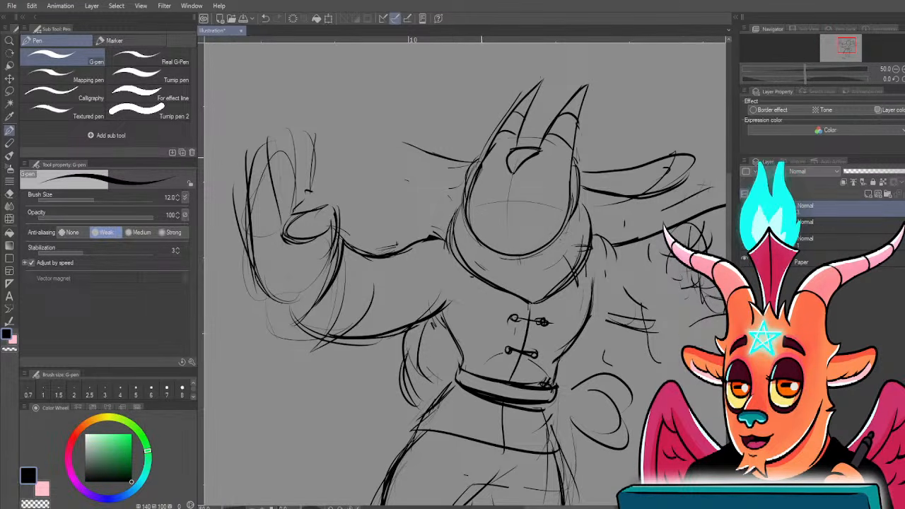
left_click_drag(468, 164, 382, 139)
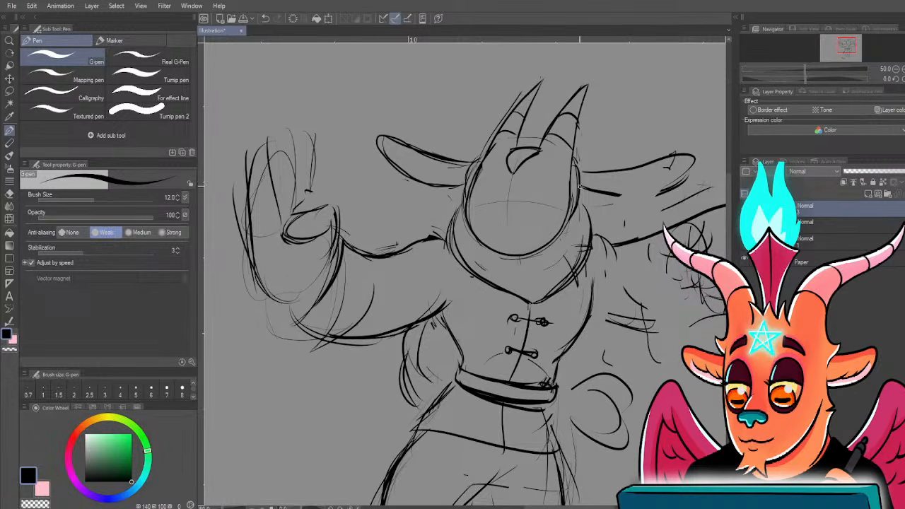
left_click_drag(578, 189, 679, 188)
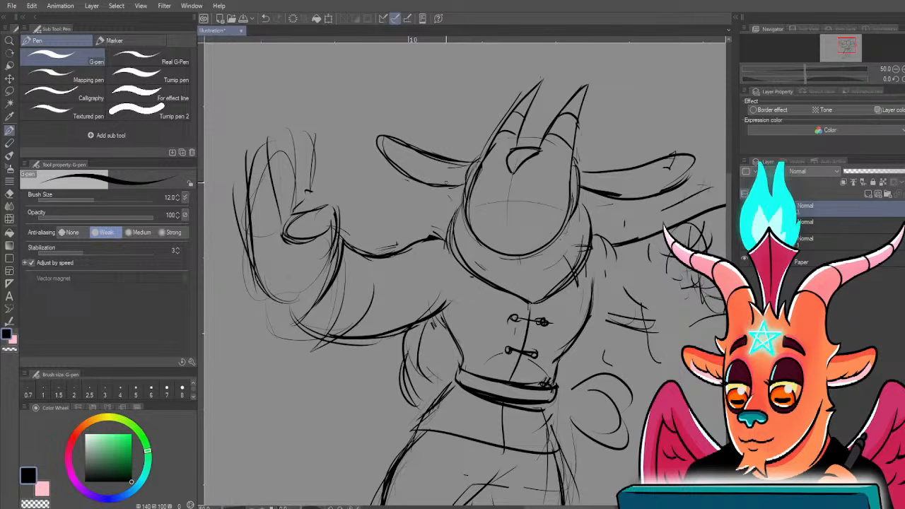
- Clear the rough thumb loops from the outstretched fist and redraw its knuckle line and finger edges with darker strokes
mouse_move(422, 326)
left_mouse_down()
mouse_move(371, 307)
mouse_move(320, 305)
left_mouse_up()
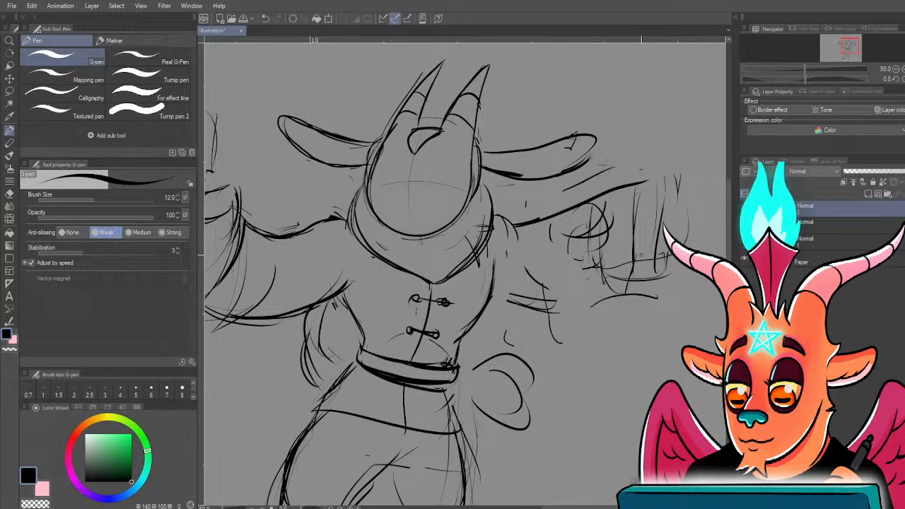
key("ctrl+z")
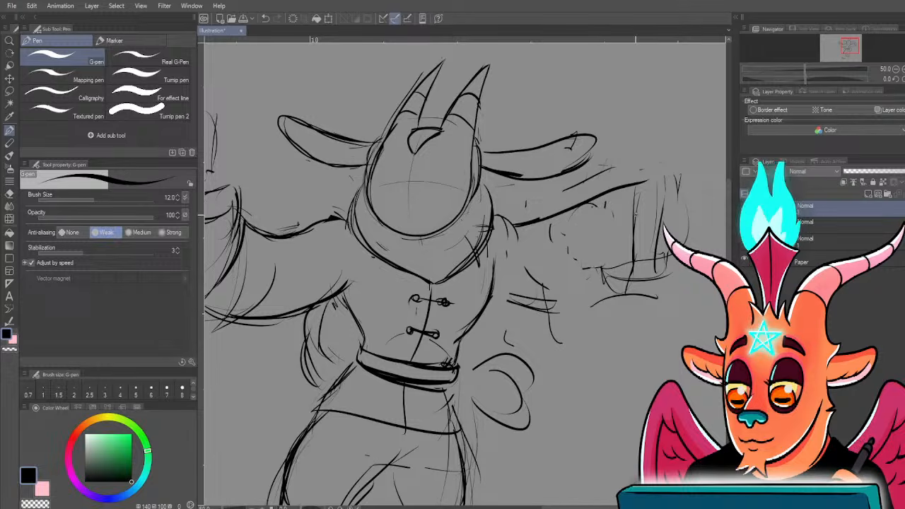
mouse_move(628, 187)
left_mouse_down()
mouse_move(635, 207)
mouse_move(636, 187)
left_mouse_up()
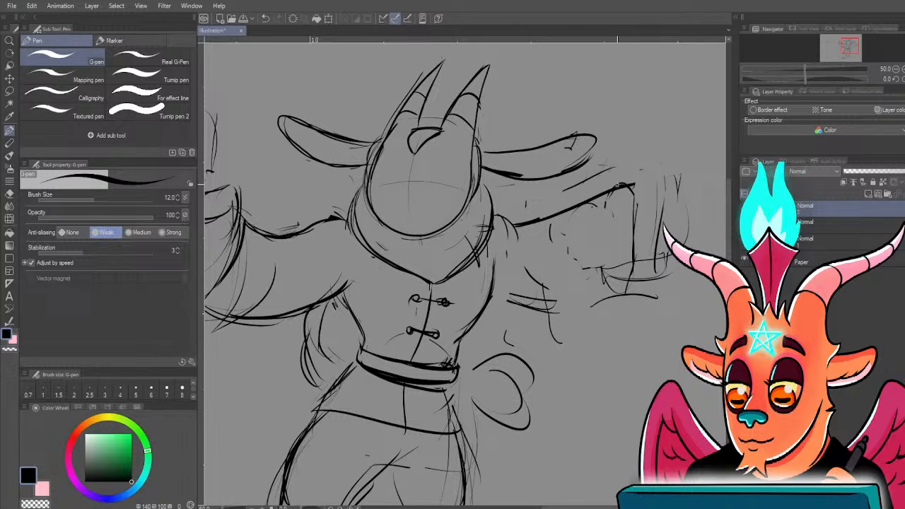
left_click_drag(645, 184, 684, 192)
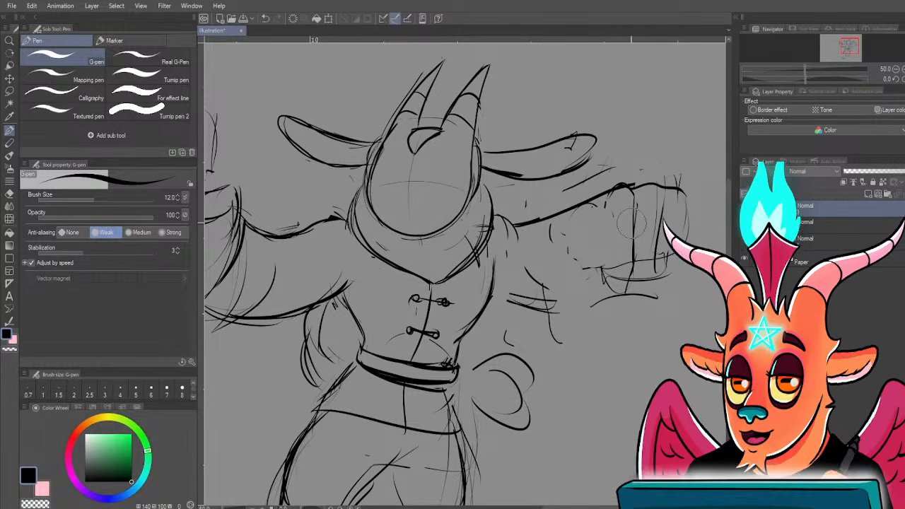
mouse_move(633, 288)
left_mouse_down()
mouse_move(657, 228)
mouse_move(640, 283)
left_mouse_up()
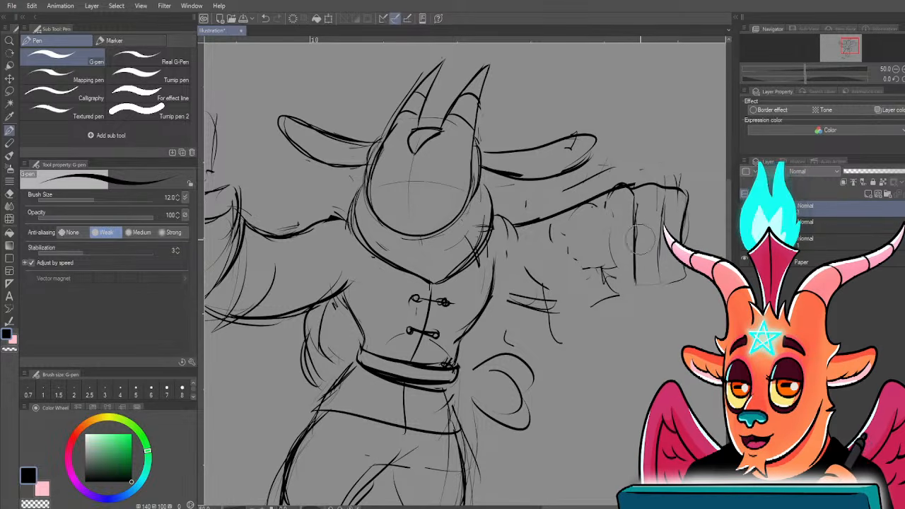
key("ctrl+z")
key("ctrl+z")
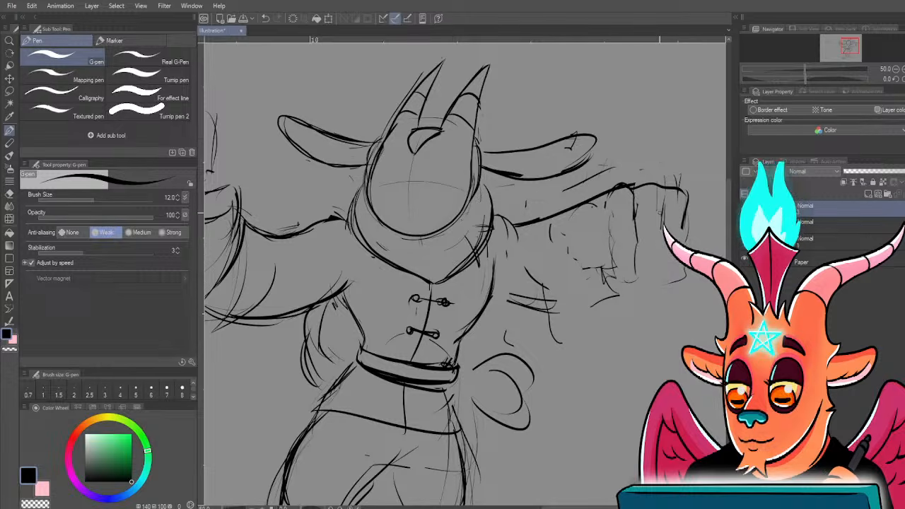
- Sketch the finger divisions and outer edge of the clenched fist on the arm under the extended ear
left_click_drag(660, 195, 662, 273)
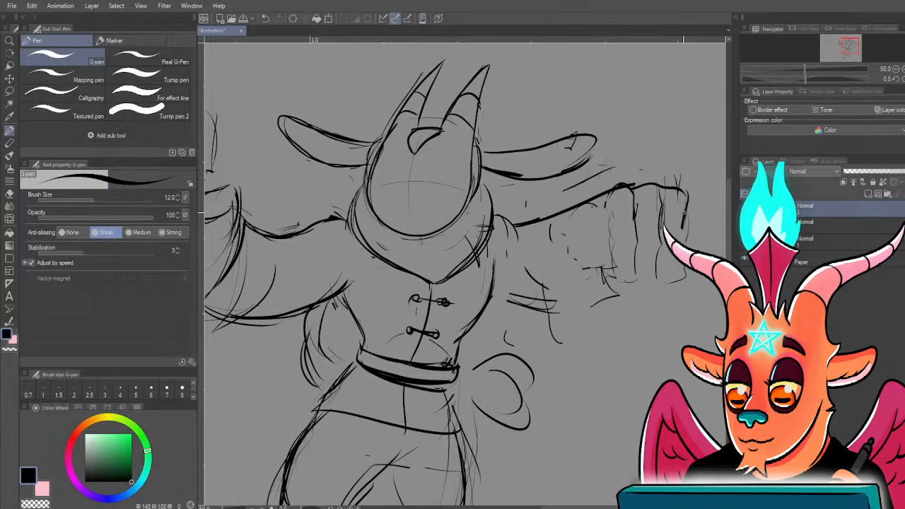
left_click_drag(686, 193, 682, 239)
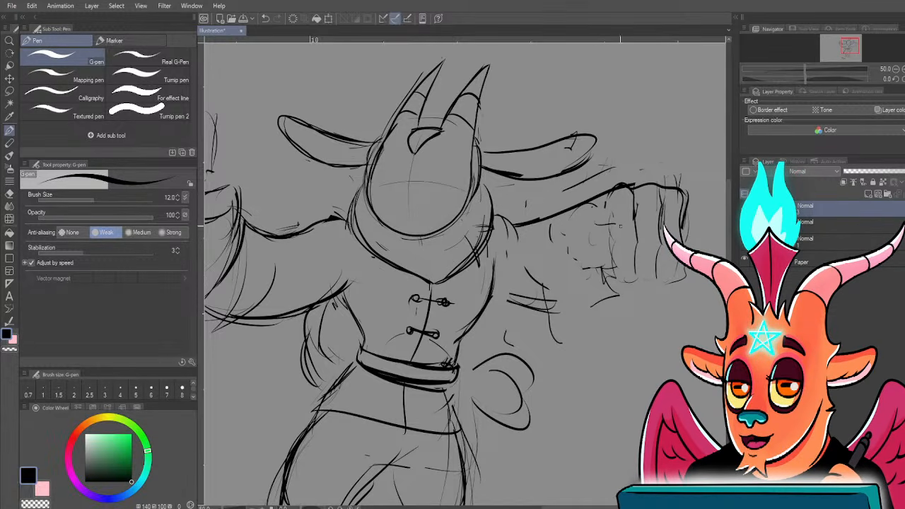
mouse_move(619, 225)
left_mouse_down()
mouse_move(601, 260)
mouse_move(613, 263)
left_mouse_up()
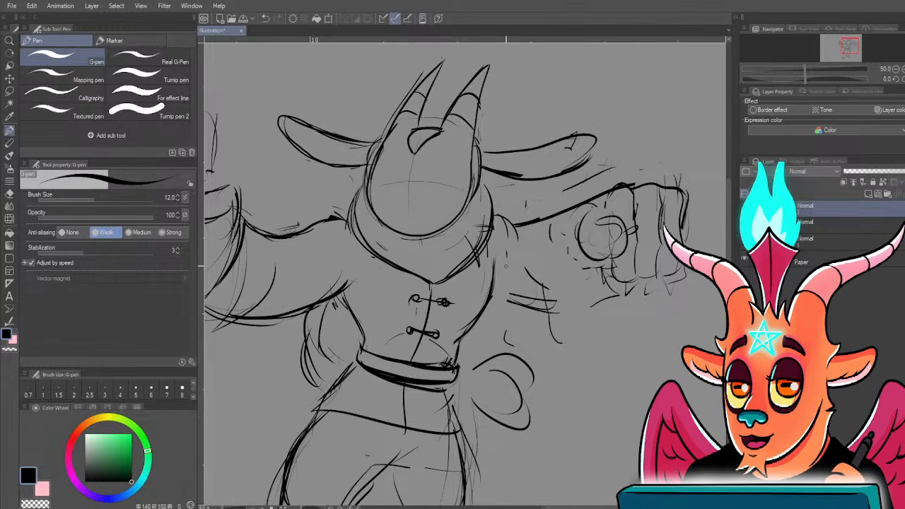
- Undo the last strokes on the clenched fist and redraw its curled index finger and thumb
key("ctrl+z")
key("ctrl+z")
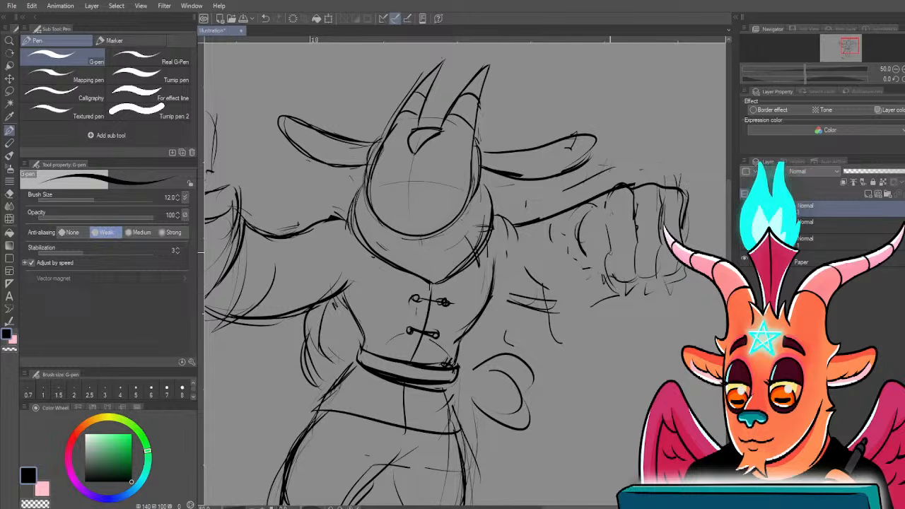
left_click_drag(610, 252, 635, 280)
left_click_drag(575, 232, 608, 261)
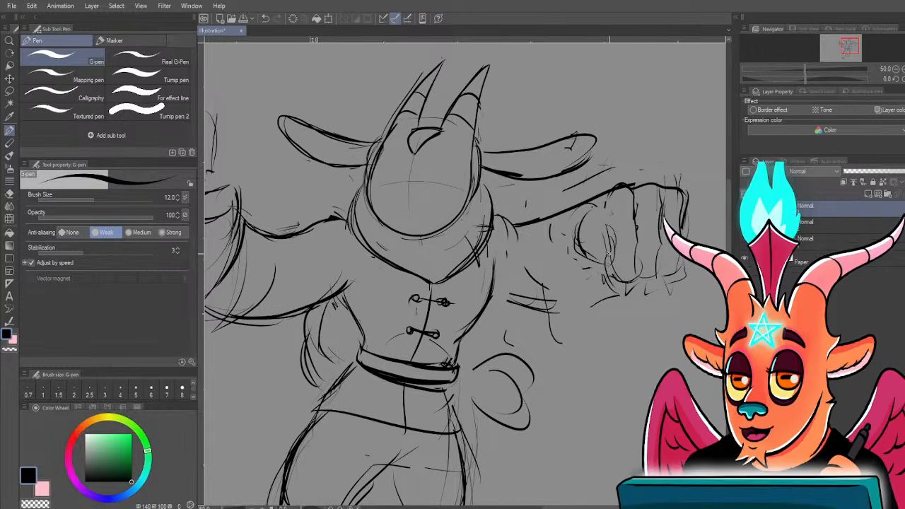
left_click_drag(621, 239, 606, 259)
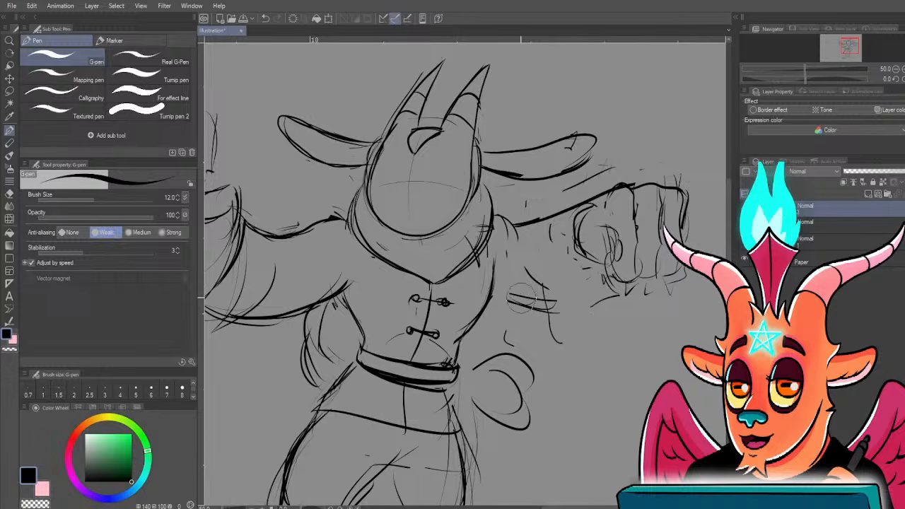
- Erase the stray construction lines around the outstretched punching arm, draw its underside as one line, and clean up the shoulder
left_click_drag(520, 301, 570, 296)
mouse_move(552, 237)
left_mouse_down()
mouse_move(582, 282)
mouse_move(513, 296)
mouse_move(590, 323)
mouse_move(554, 347)
left_mouse_up()
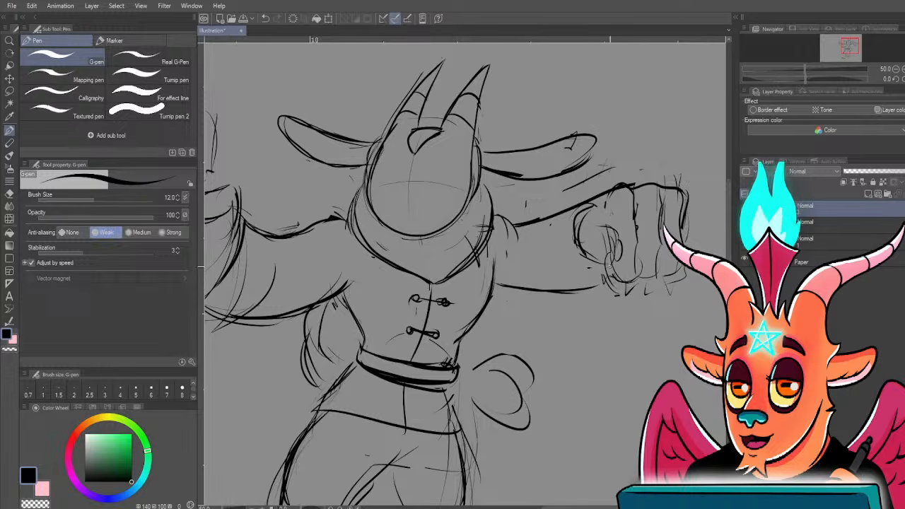
left_click_drag(374, 297, 378, 301)
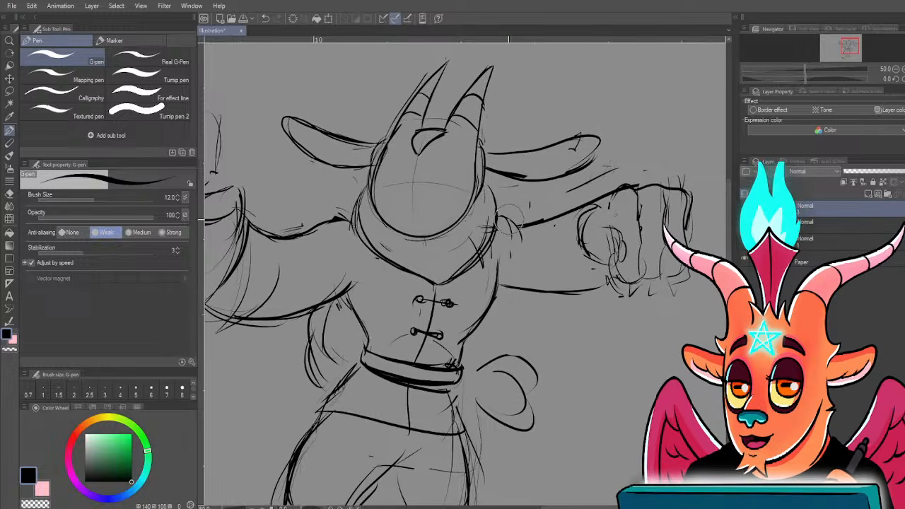
left_click_drag(509, 219, 520, 255)
left_click_drag(499, 217, 513, 239)
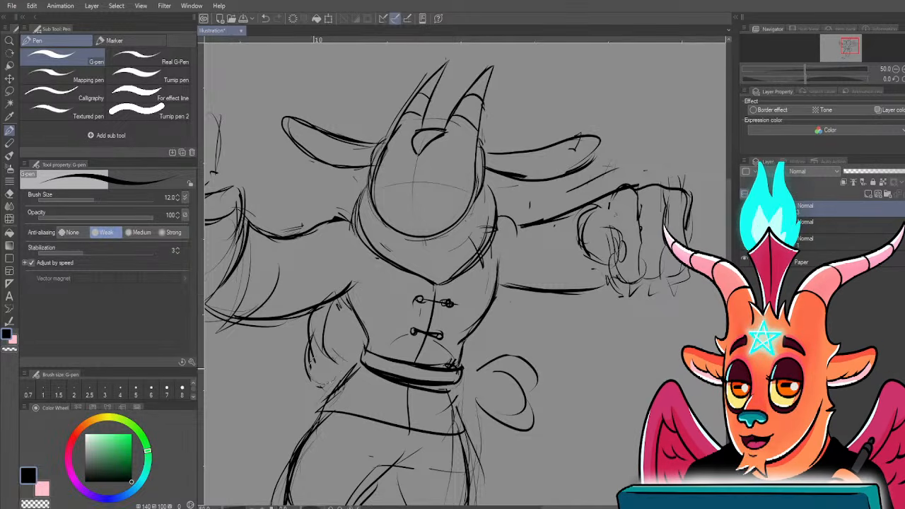
- Erase the rough inner lines of the curved shape behind the waist and redraw it as a slim banded curve
mouse_move(328, 370)
left_mouse_down()
mouse_move(319, 351)
mouse_move(326, 322)
left_mouse_up()
left_click_drag(313, 353, 310, 378)
left_click_drag(304, 324, 324, 383)
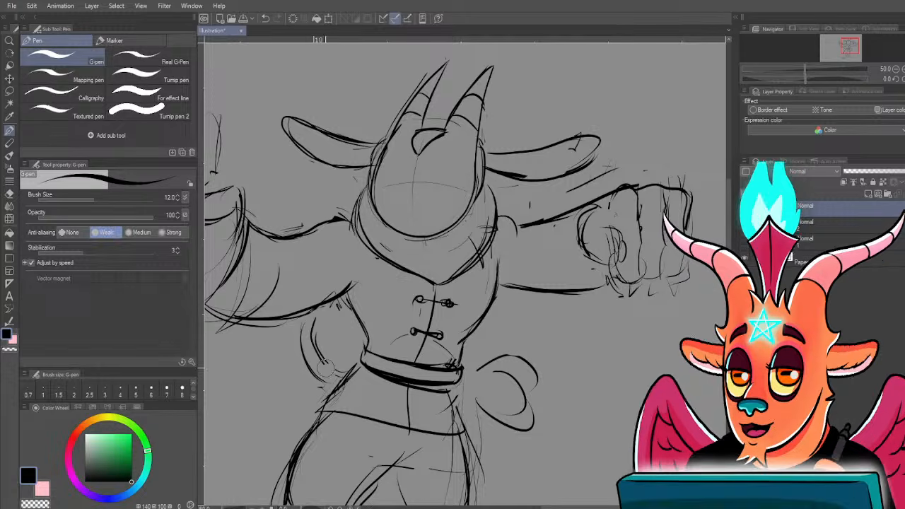
left_click_drag(312, 332, 320, 361)
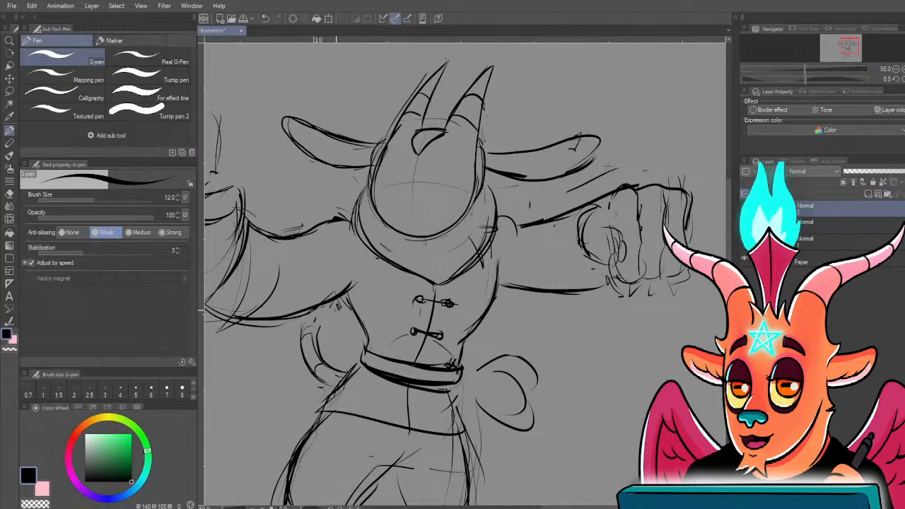
key("ctrl+z")
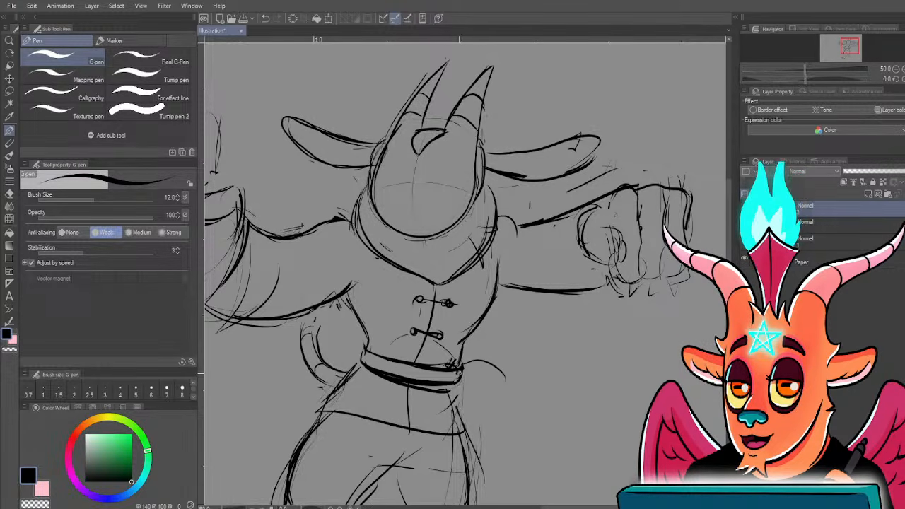
- Replace the rough loops beside the belt with two flowing, wavy sash ends
mouse_move(465, 365)
left_mouse_down()
mouse_move(555, 423)
mouse_move(560, 384)
left_mouse_up()
mouse_move(491, 359)
left_mouse_down()
mouse_move(551, 350)
mouse_move(519, 362)
mouse_move(539, 377)
left_mouse_up()
left_click_drag(536, 376, 569, 364)
left_click_drag(488, 362, 573, 359)
left_click_drag(554, 398, 570, 424)
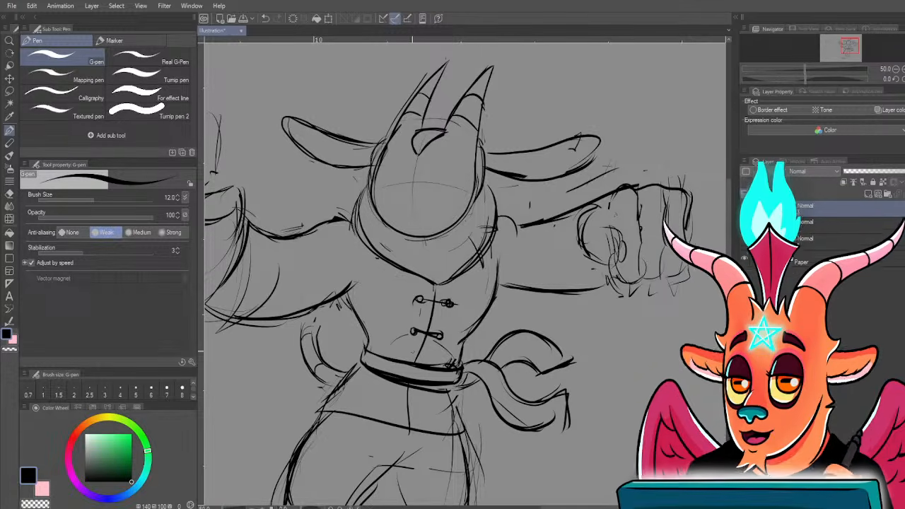
- Extend the tunic's hem line to meet its side edge in a pointed corner below the belt
left_click_drag(388, 384, 408, 386)
left_click_drag(348, 363, 369, 349)
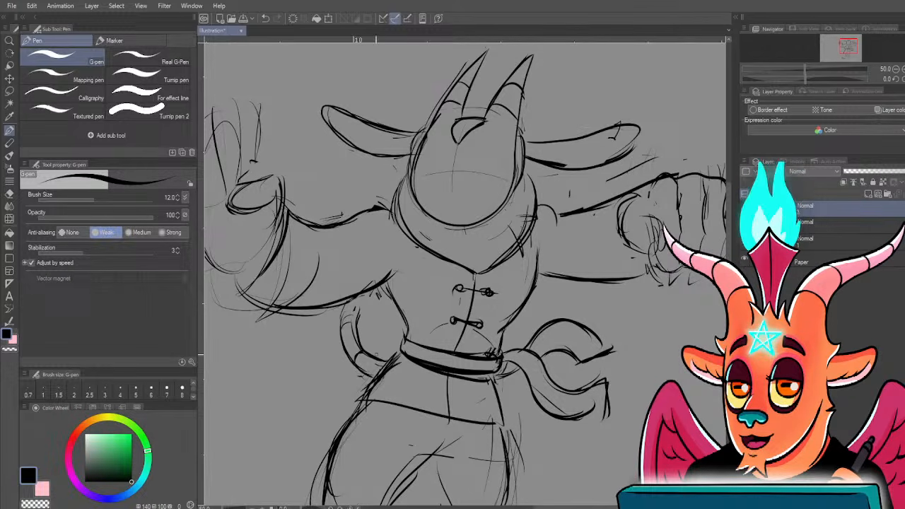
mouse_move(332, 311)
left_mouse_down()
mouse_move(362, 271)
mouse_move(373, 191)
left_mouse_up()
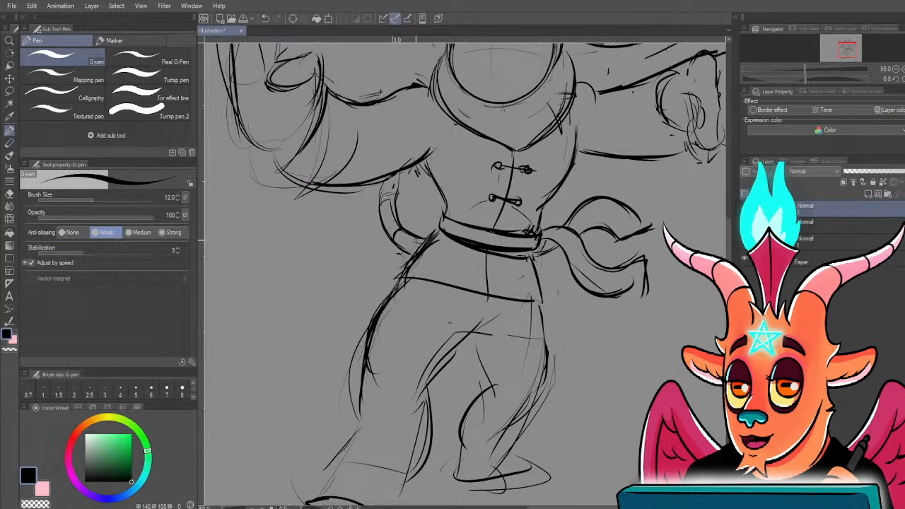
left_click_drag(511, 295, 548, 306)
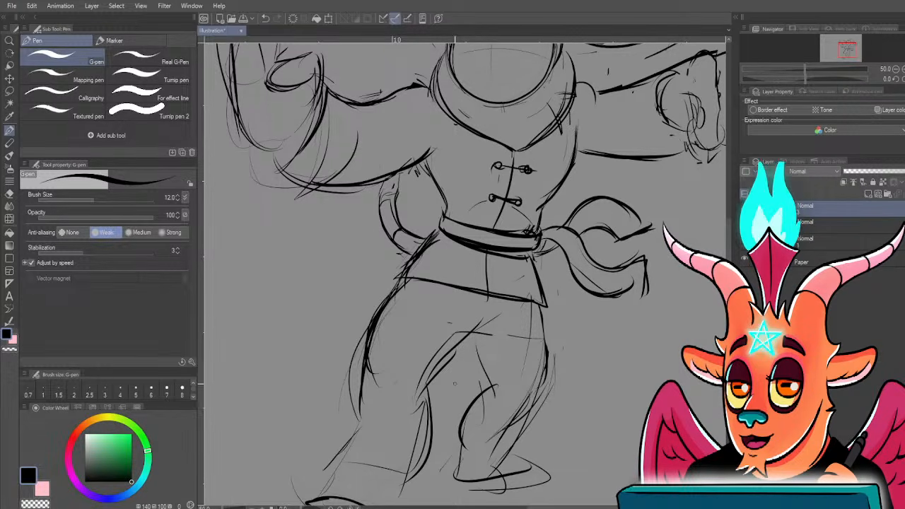
- Clean up the rough thigh lines and redraw the outer outlines of both trouser legs
left_click_drag(474, 317, 519, 265)
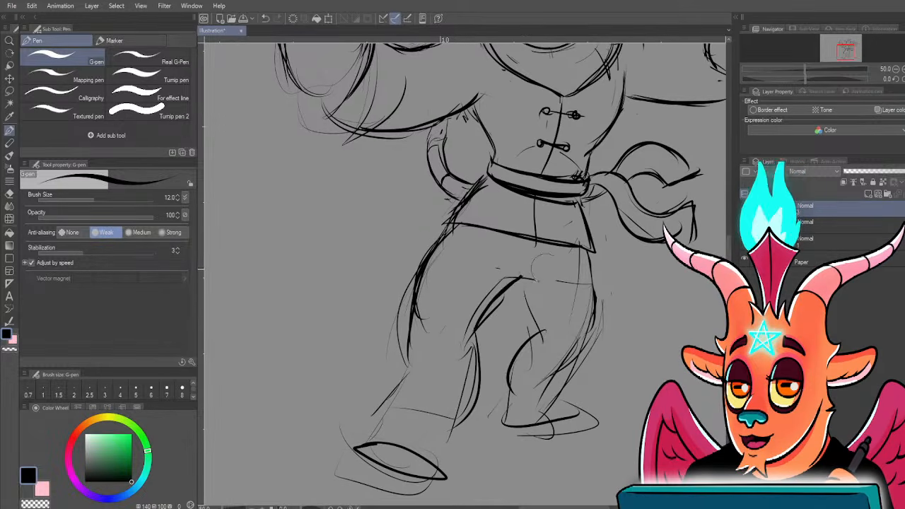
left_click_drag(487, 306, 532, 269)
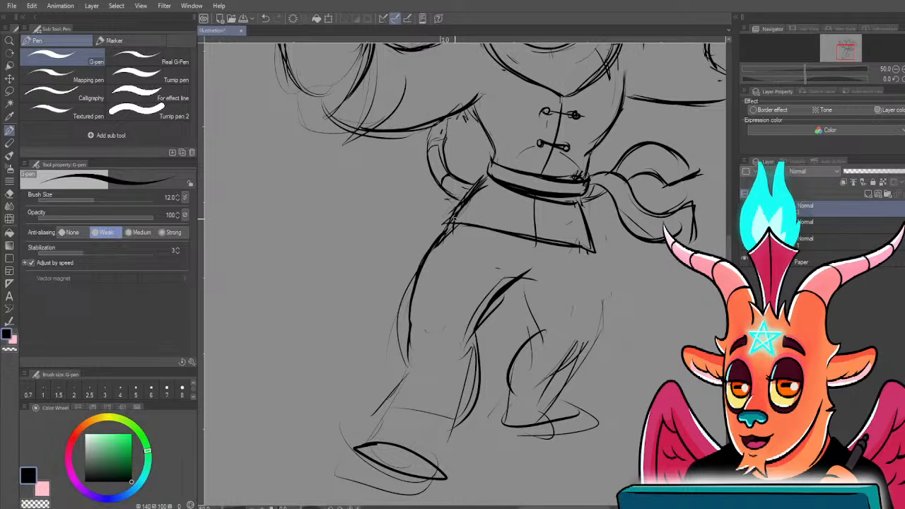
key("ctrl+z")
key("ctrl+z")
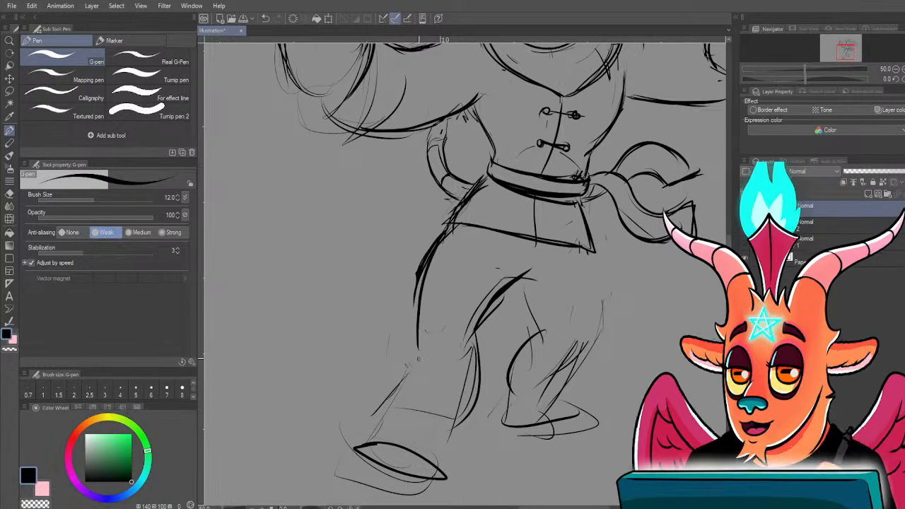
left_click_drag(420, 343, 389, 400)
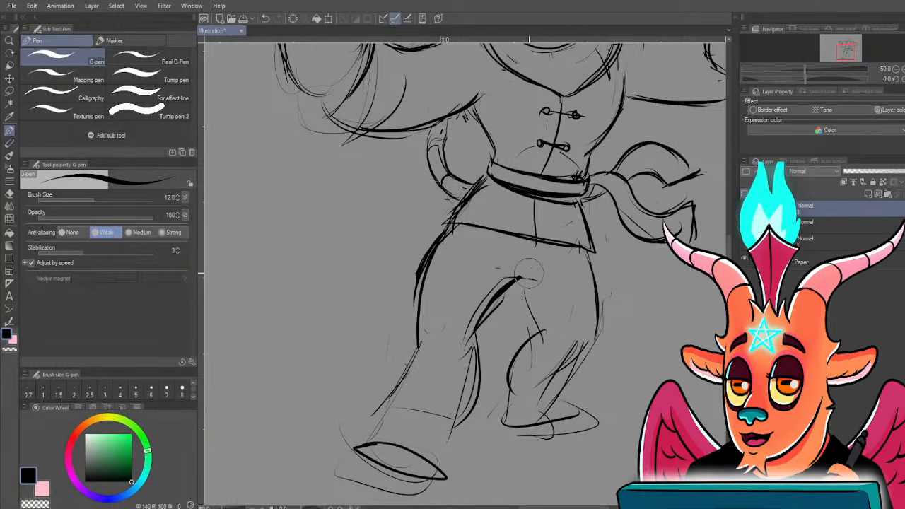
- Redraw the inner lines of both trouser legs and add a curved cuff line at each lower leg
left_click_drag(524, 278, 543, 330)
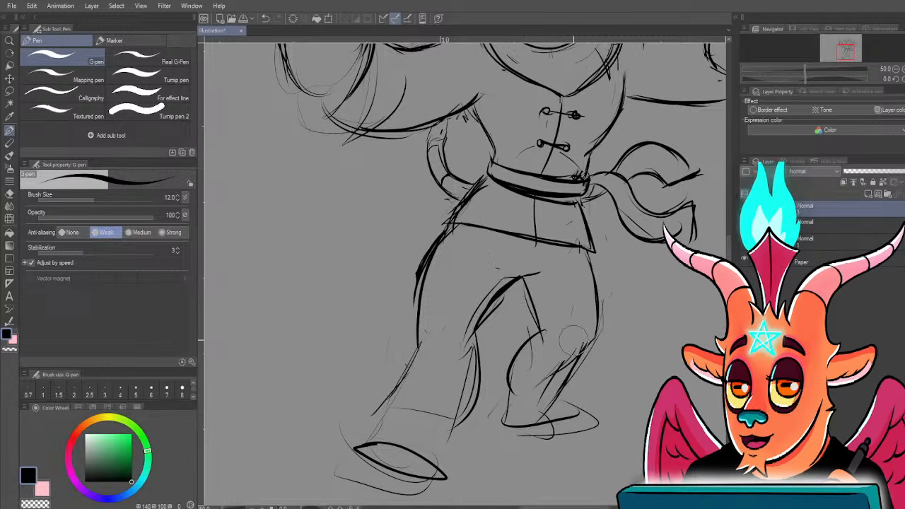
mouse_move(540, 333)
left_mouse_down()
mouse_move(507, 382)
mouse_move(568, 392)
left_mouse_up()
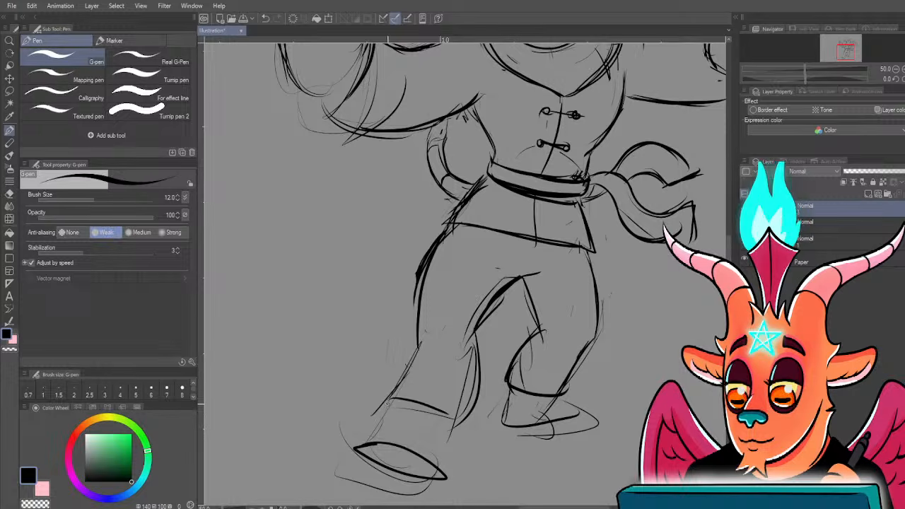
left_click_drag(387, 400, 456, 415)
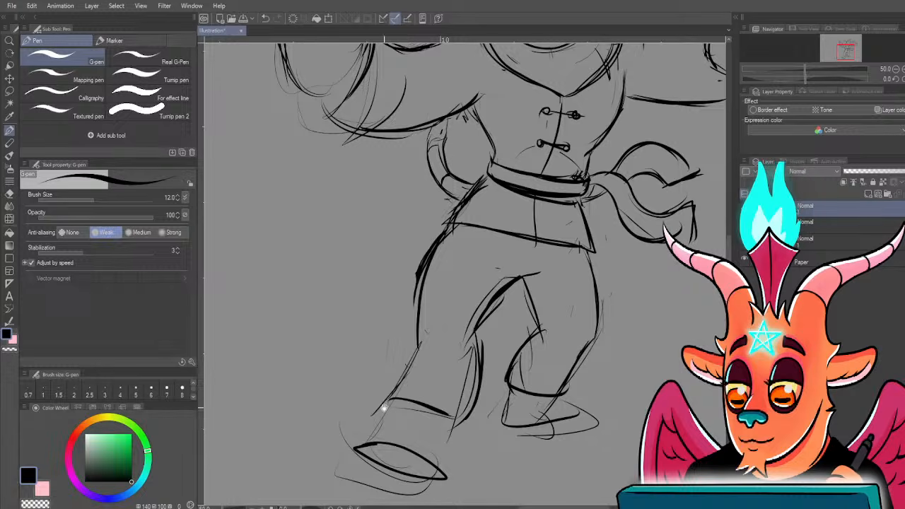
left_click_drag(384, 408, 399, 384)
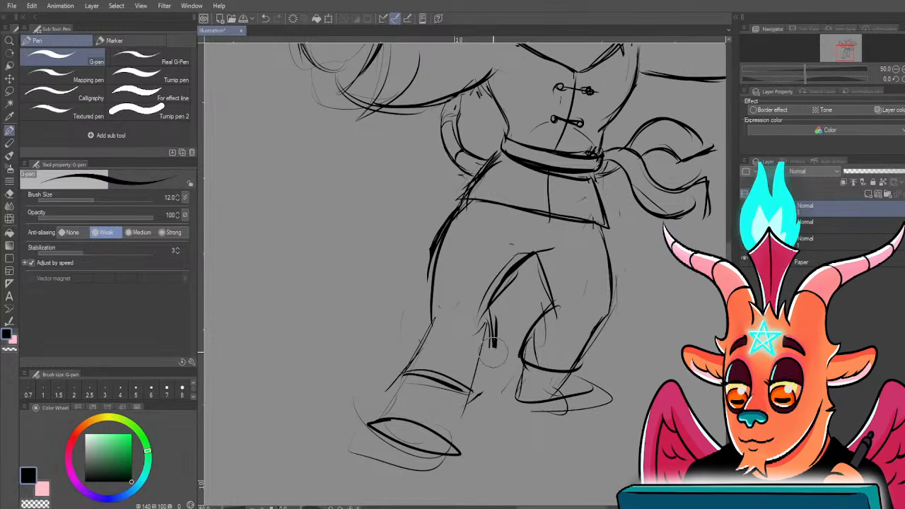
left_click_drag(490, 311, 481, 400)
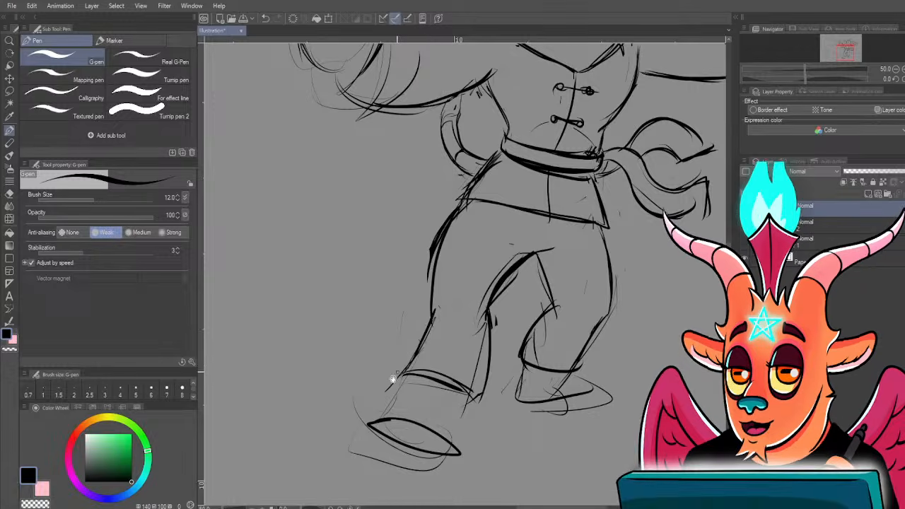
- Replace the back leg's rough foot with a short hoof shape below the trouser cuff, including a notch line
left_click_drag(392, 377, 406, 342)
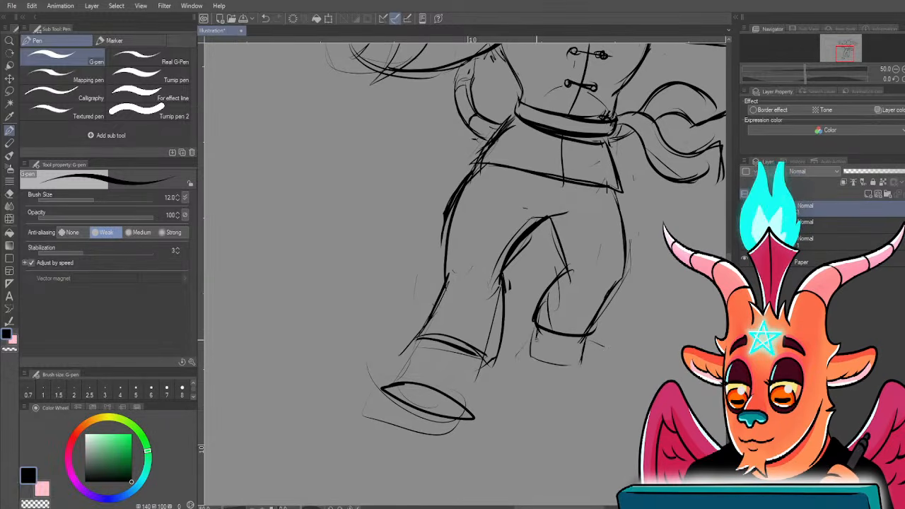
left_click_drag(536, 329, 528, 346)
left_click_drag(586, 338, 588, 364)
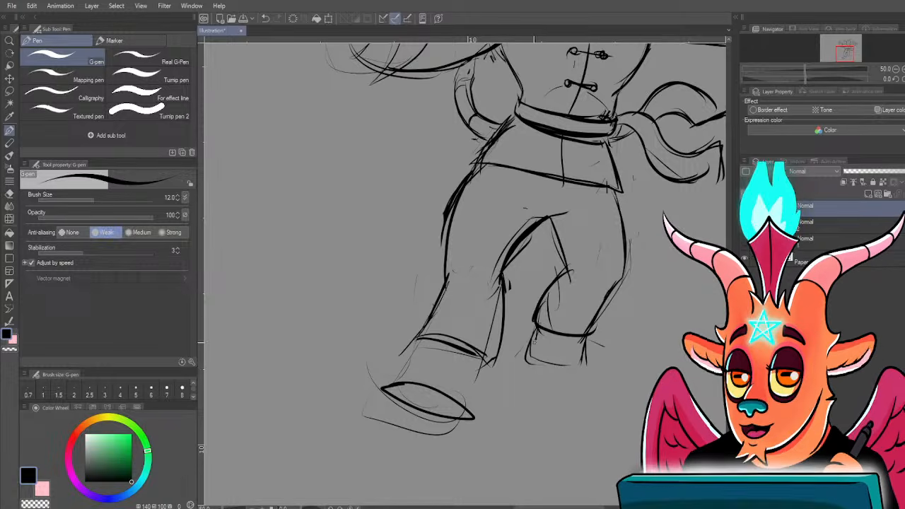
mouse_move(536, 328)
left_mouse_down()
mouse_move(529, 361)
mouse_move(588, 366)
left_mouse_up()
left_click_drag(528, 363, 590, 366)
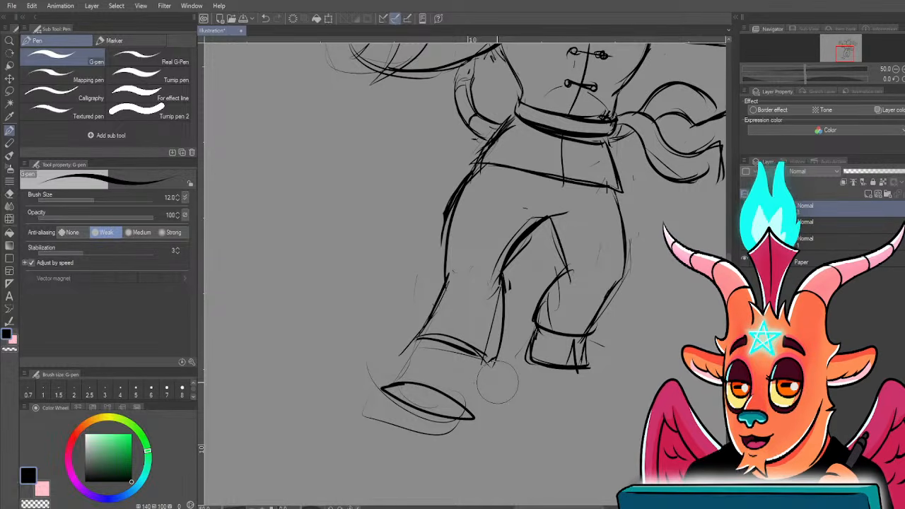
- Draw the front leg's flared hoof below the cuff with a V-shaped split, and firm up the lower leg outline
left_click_drag(498, 382, 514, 376)
left_click_drag(411, 378, 435, 333)
mouse_move(406, 378)
left_mouse_down()
mouse_move(436, 339)
mouse_move(458, 361)
mouse_move(456, 383)
left_mouse_up()
left_click_drag(458, 352, 449, 401)
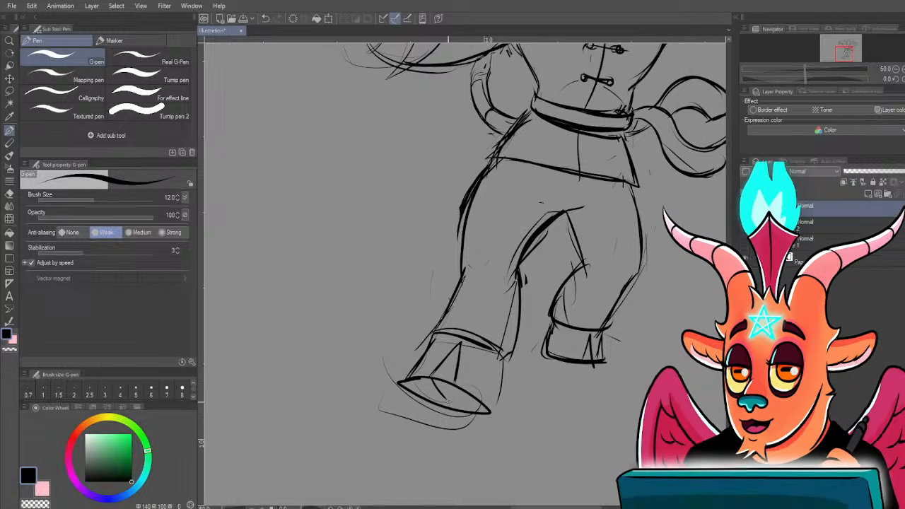
left_click_drag(499, 370, 494, 405)
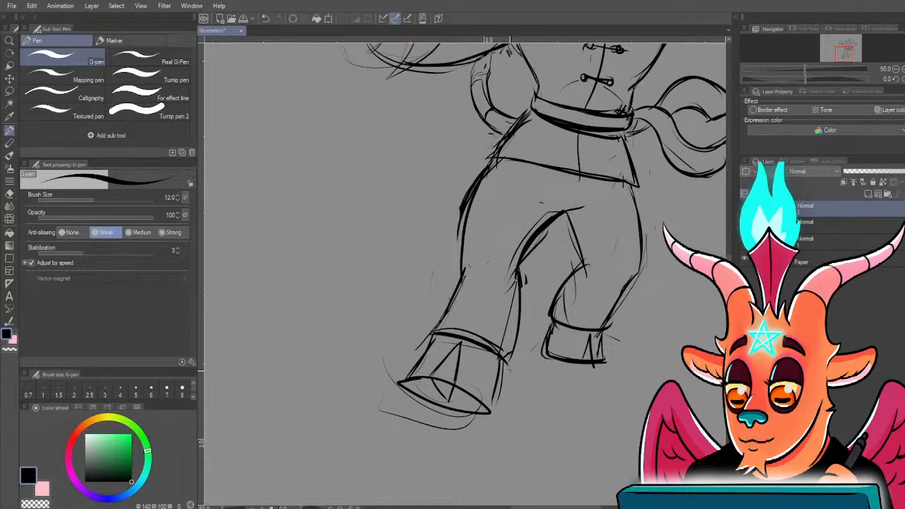
left_click_drag(521, 314, 509, 372)
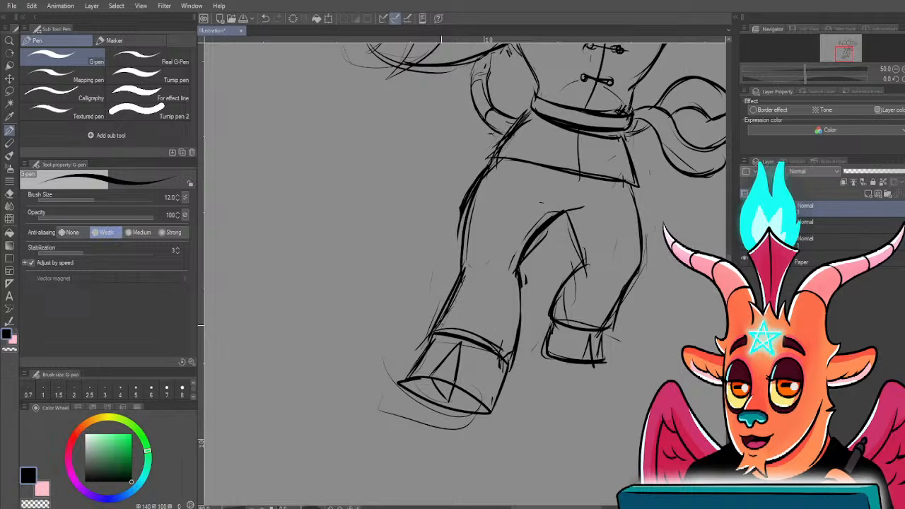
- Remove the upper sash ribbon and redraw the remaining one as a single wavy end flowing from the belt
left_click_drag(480, 201, 437, 379)
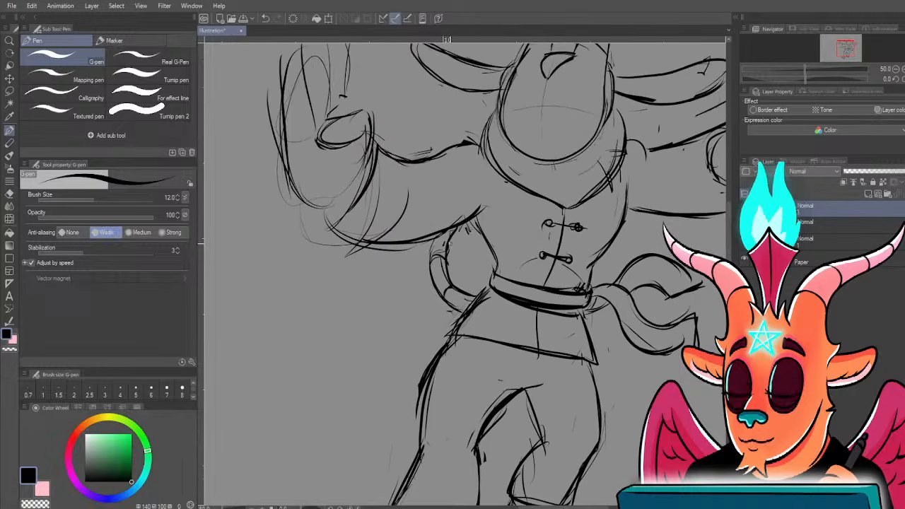
mouse_move(452, 231)
left_mouse_down()
mouse_move(481, 242)
mouse_move(448, 257)
mouse_move(415, 251)
left_mouse_up()
key("ctrl+z")
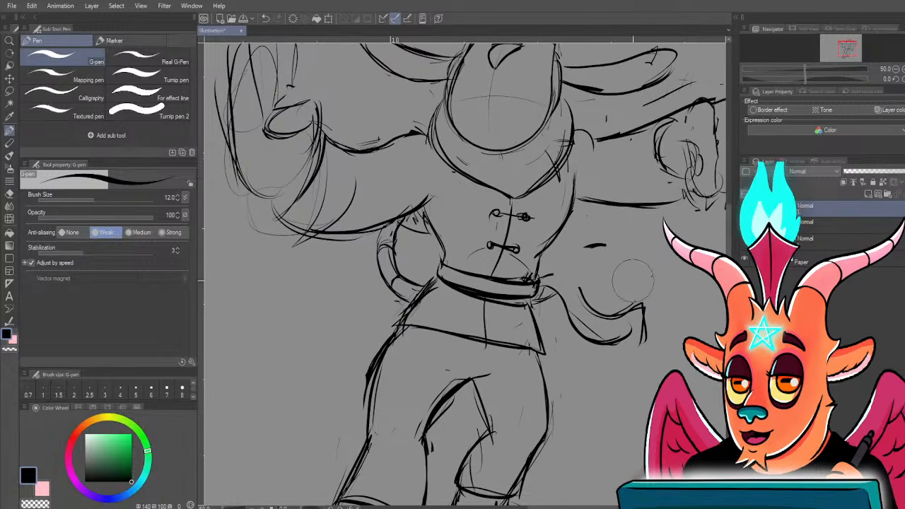
left_click_drag(545, 277, 589, 301)
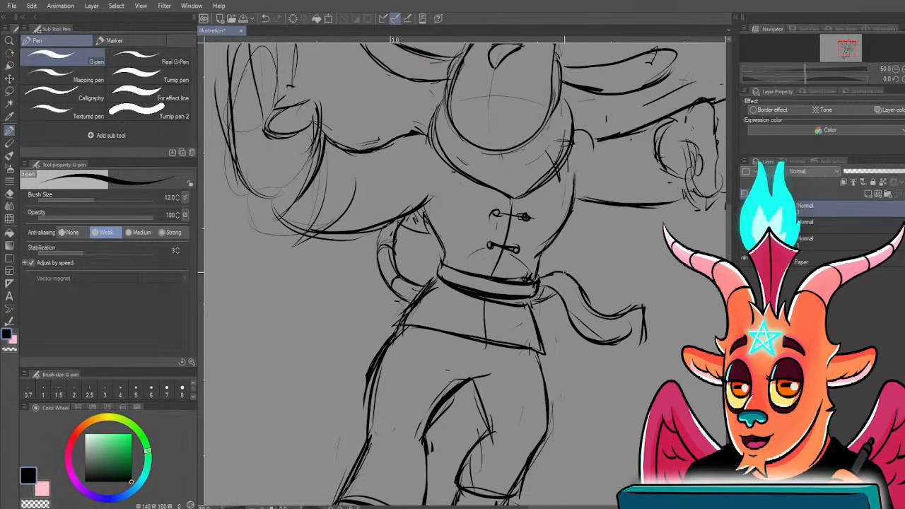
left_click_drag(564, 272, 627, 312)
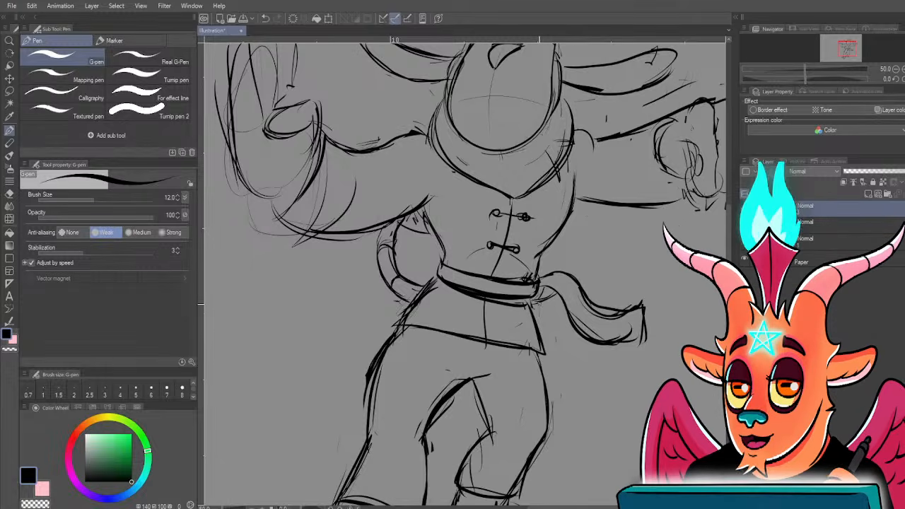
- Sketch a second sash ribbon end arching above the existing wavy one and curling back towards it
left_click_drag(565, 277, 640, 267)
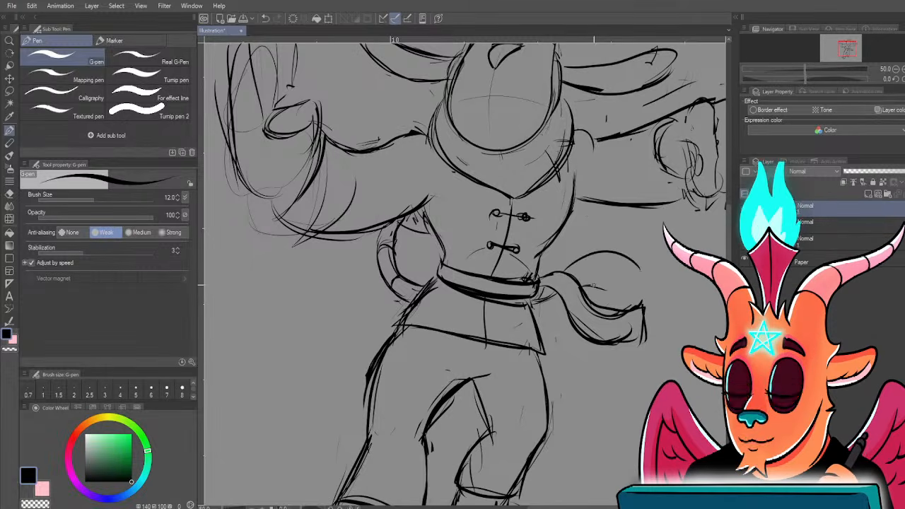
left_click_drag(617, 295, 642, 277)
left_click_drag(535, 300, 556, 295)
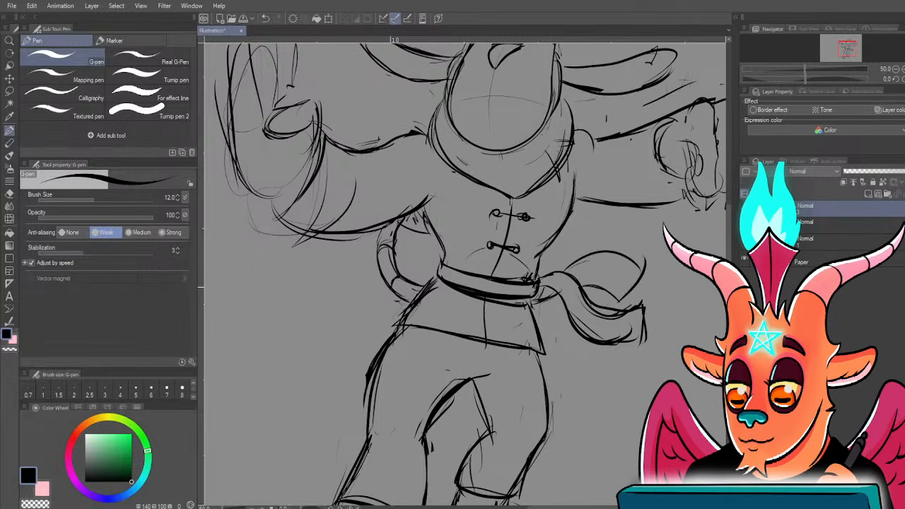
- Draw a wavy, pointed goatee below the chin in black, overlapping the collar, and add fold lines to the collar
left_click_drag(377, 285, 424, 377)
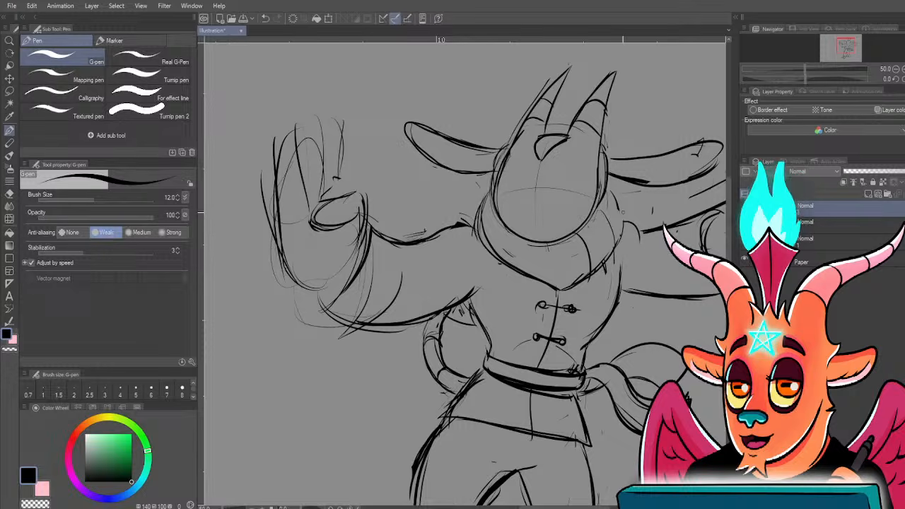
scroll(526, 250, "up", 1)
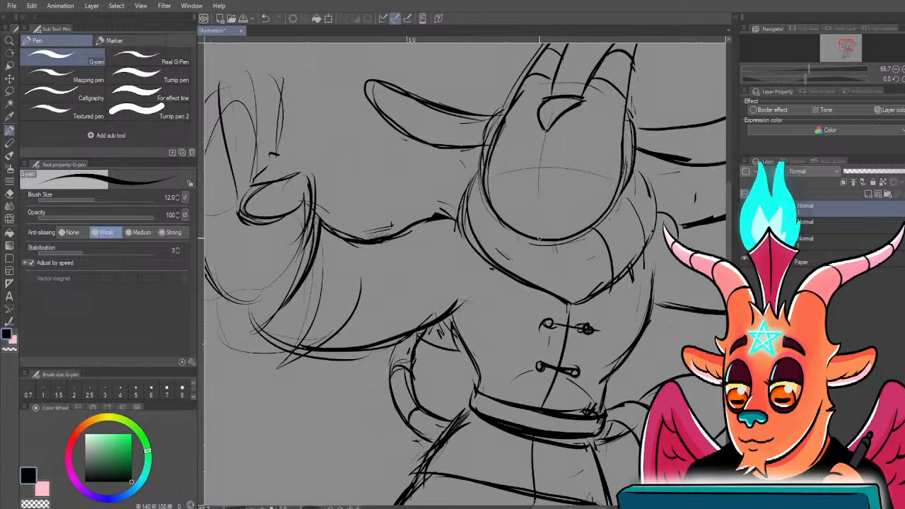
mouse_move(521, 235)
left_mouse_down()
mouse_move(532, 280)
mouse_move(554, 296)
mouse_move(538, 287)
mouse_move(540, 295)
left_mouse_up()
left_click(543, 272, "alt")
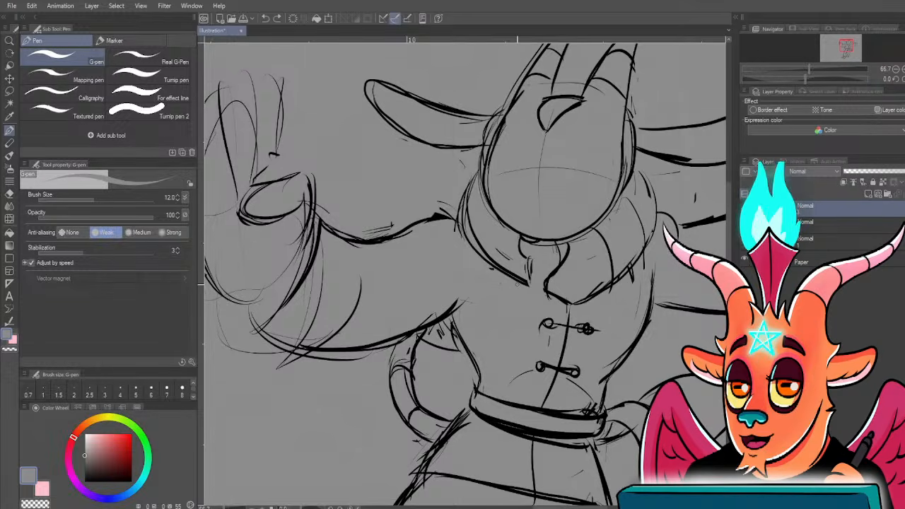
key("ctrl+z")
left_click_drag(114, 463, 132, 483)
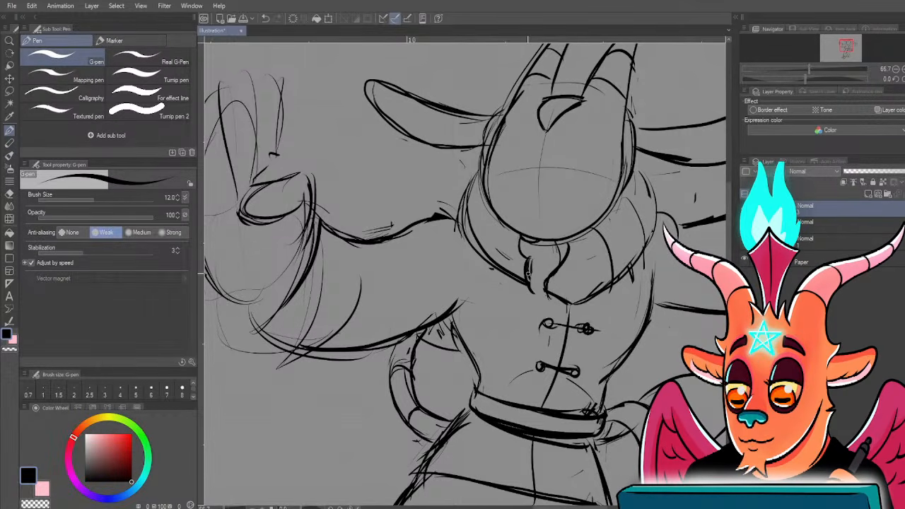
left_click_drag(529, 265, 546, 297)
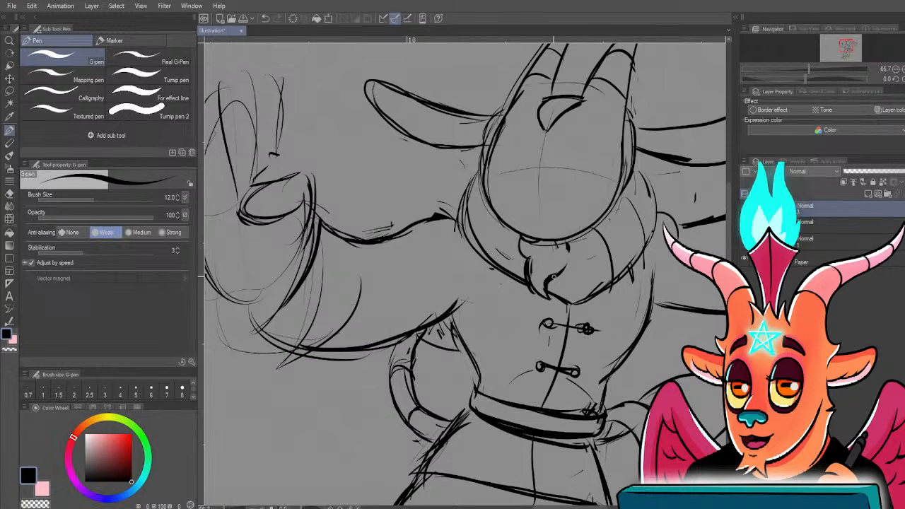
left_click_drag(526, 279, 520, 308)
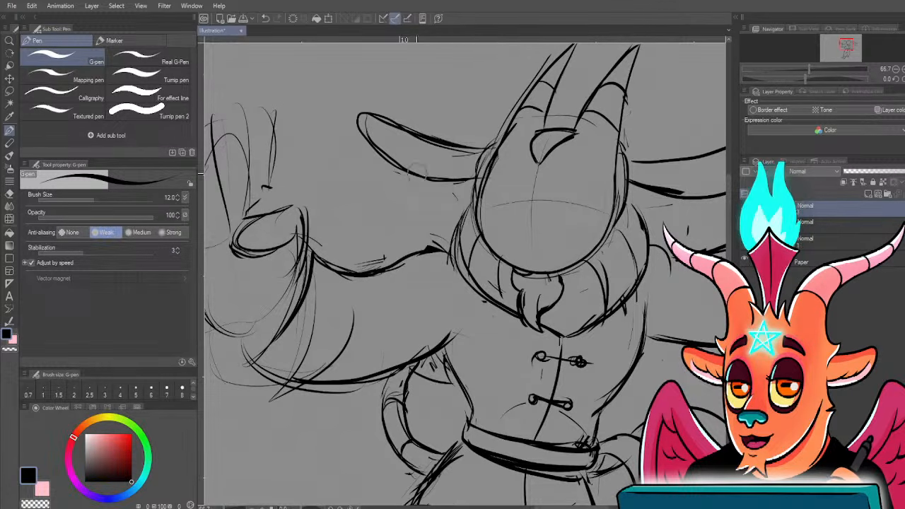
mouse_move(500, 260)
left_mouse_down()
mouse_move(500, 303)
mouse_move(514, 316)
left_mouse_up()
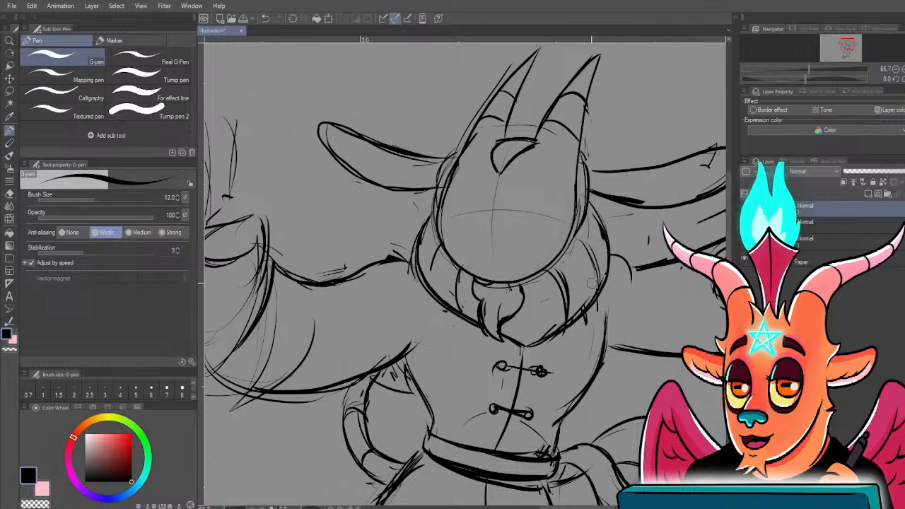
- Finish the raised hand's thumb with a small claw at its tip and a crease line running down from its base
mouse_move(323, 276)
left_mouse_down()
mouse_move(326, 286)
mouse_move(279, 293)
mouse_move(456, 302)
mouse_move(471, 248)
mouse_move(417, 269)
mouse_move(408, 284)
mouse_move(411, 249)
mouse_move(469, 234)
mouse_move(485, 283)
left_mouse_up()
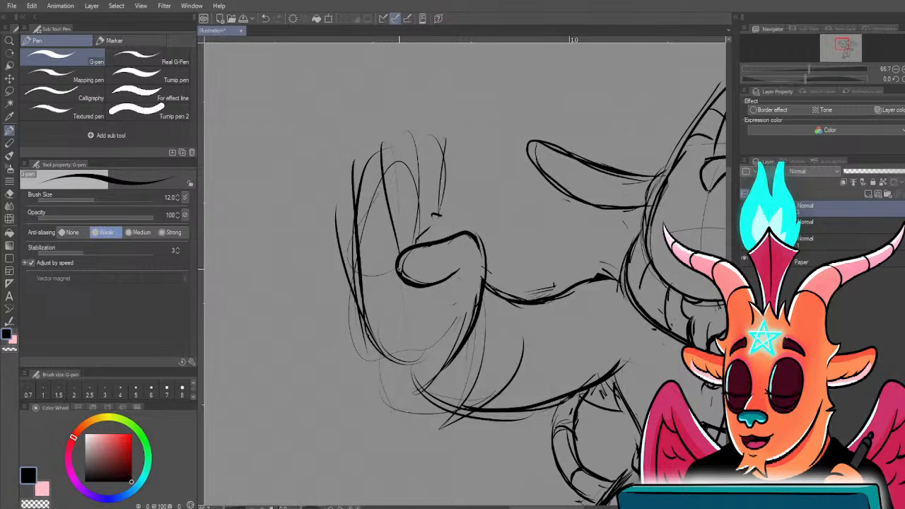
mouse_move(389, 281)
left_mouse_down()
mouse_move(408, 275)
mouse_move(397, 266)
left_mouse_up()
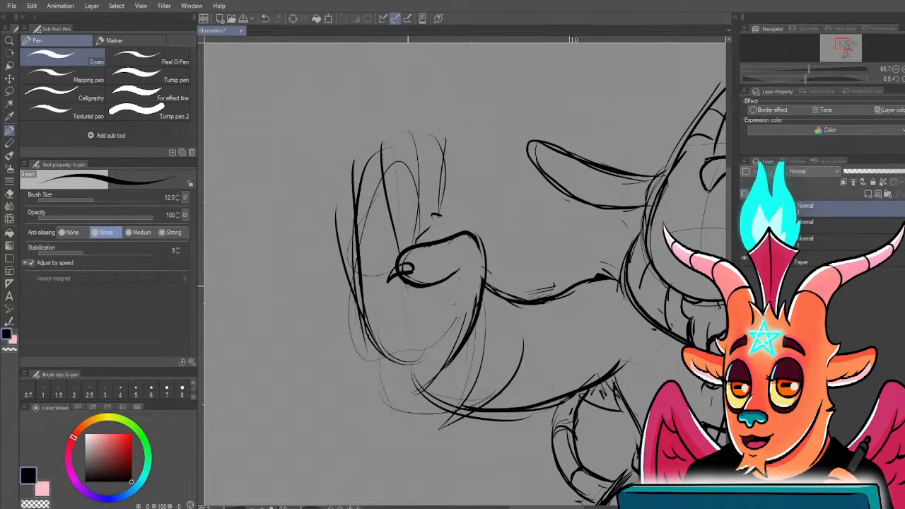
left_click_drag(447, 279, 441, 318)
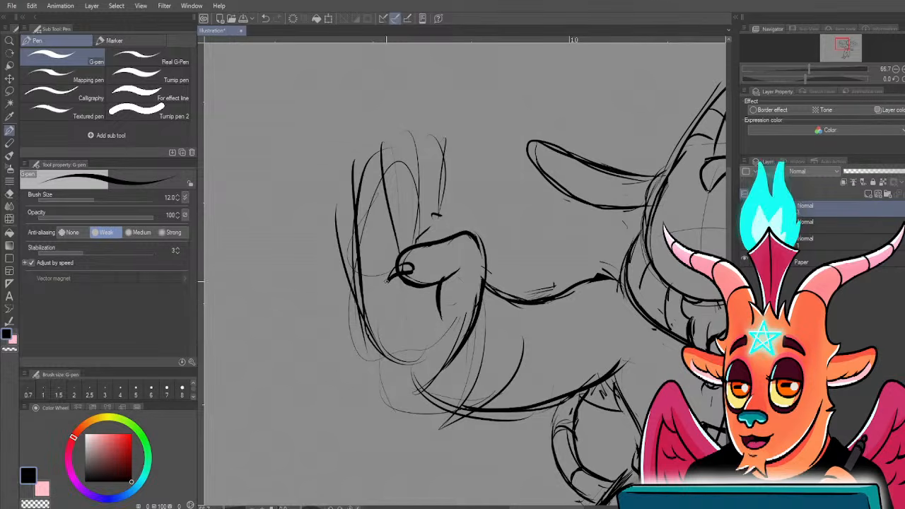
- Clear the overlapping lines at the raised arm's wrist and redraw the rounded sleeve opening and the sleeve's lower edge
mouse_move(430, 389)
left_mouse_down()
mouse_move(467, 346)
mouse_move(445, 403)
mouse_move(490, 393)
left_mouse_up()
left_click_drag(468, 335, 434, 399)
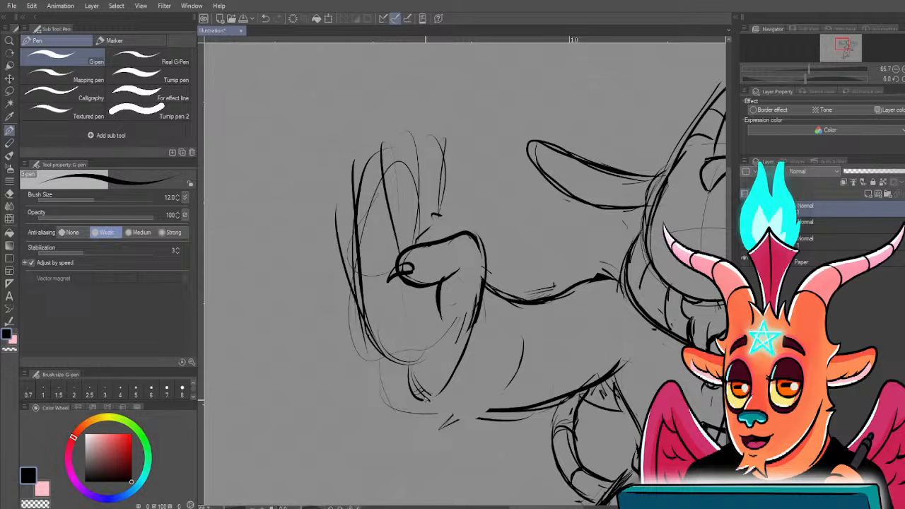
left_click_drag(478, 318, 425, 375)
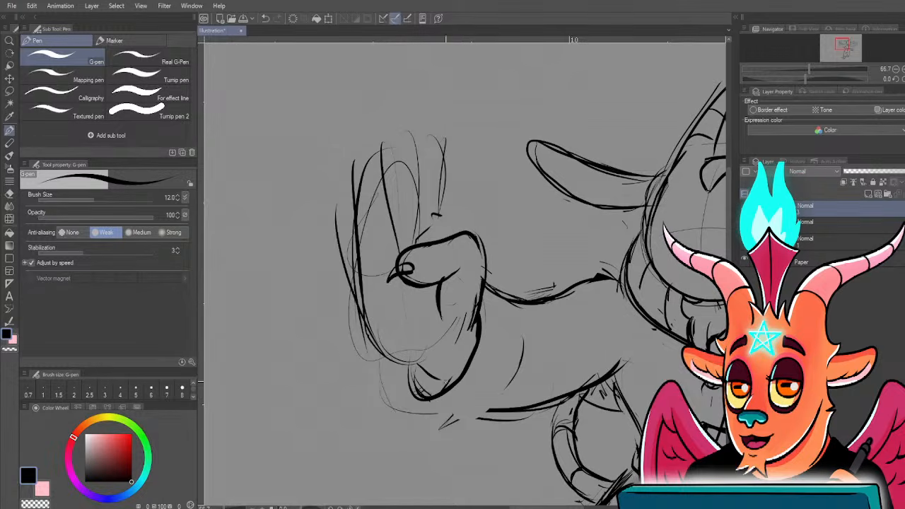
left_click_drag(426, 398, 488, 409)
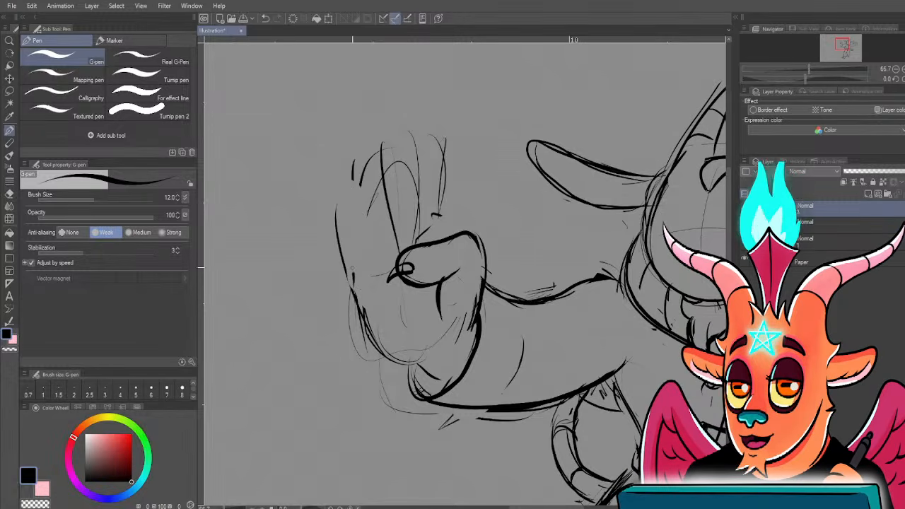
- Redraw the raised hand's outer contour, with a rounded fingertip, finger edges and a firm palm line meeting the sleeve
left_click_drag(353, 274, 345, 224)
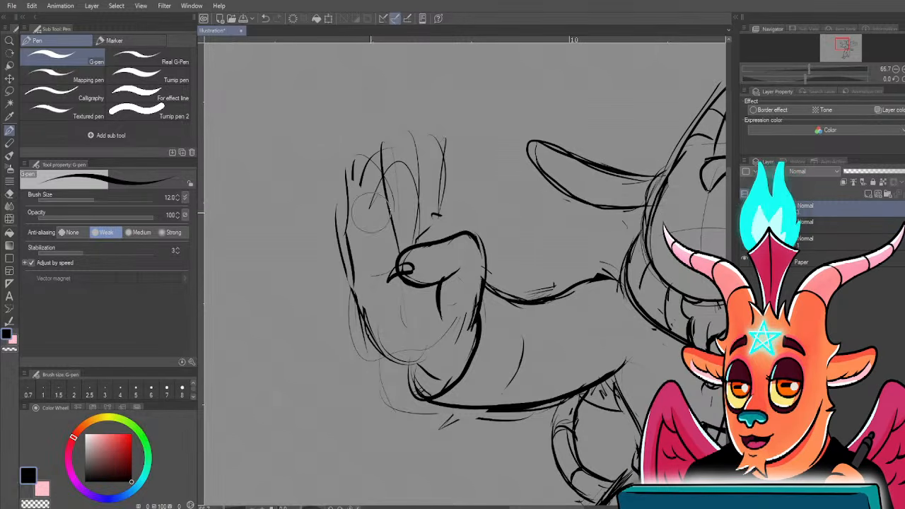
mouse_move(368, 169)
left_mouse_down()
mouse_move(377, 225)
mouse_move(368, 163)
left_mouse_up()
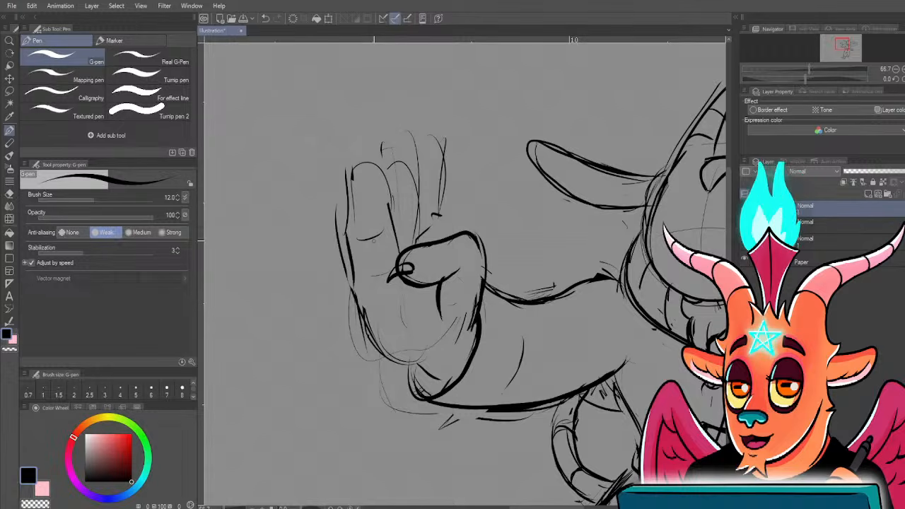
left_click_drag(372, 211, 396, 261)
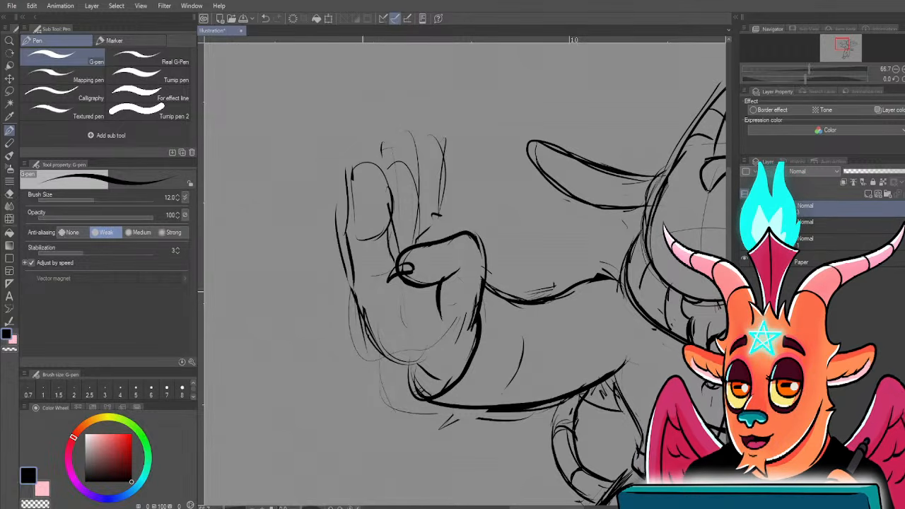
left_click_drag(366, 311, 381, 362)
mouse_move(353, 284)
left_mouse_down()
mouse_move(365, 330)
mouse_move(408, 364)
left_mouse_up()
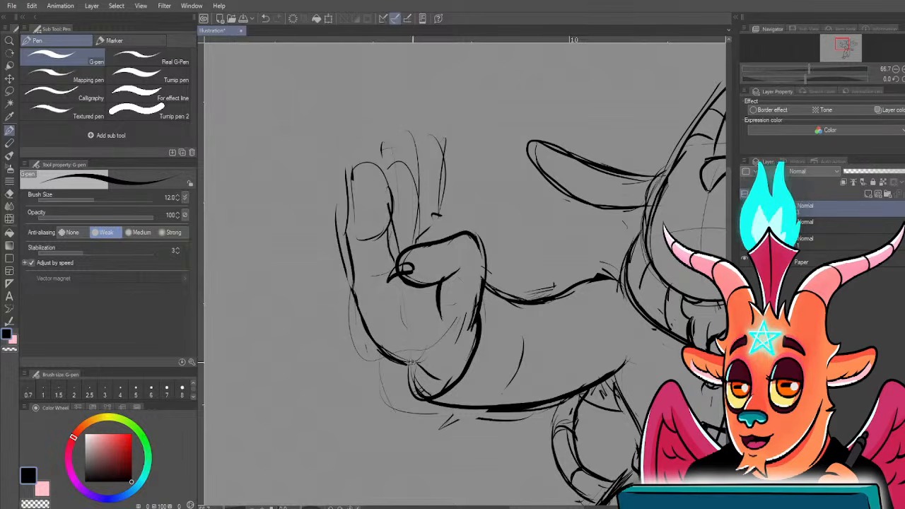
left_click_drag(418, 363, 452, 385)
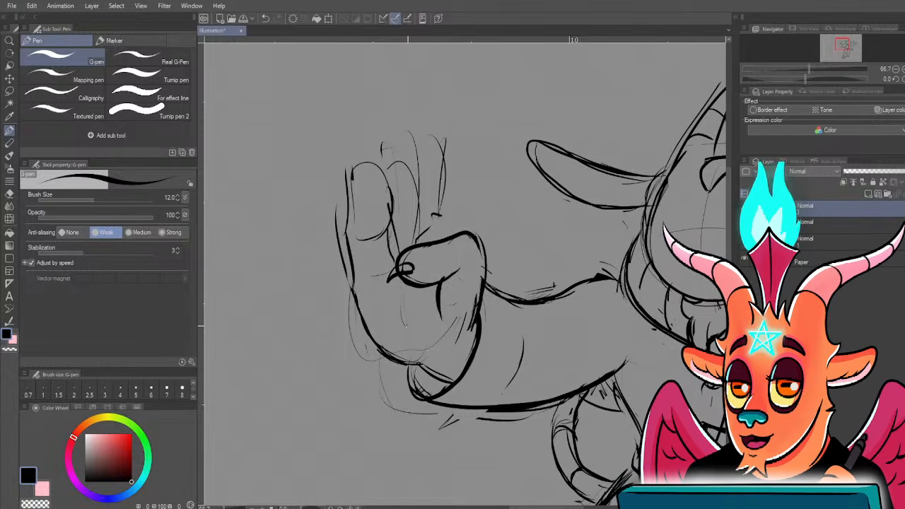
- Add a palm pad, oval finger pads and pointed claws to the raised hand, and redraw the second finger
left_click_drag(405, 325, 404, 285)
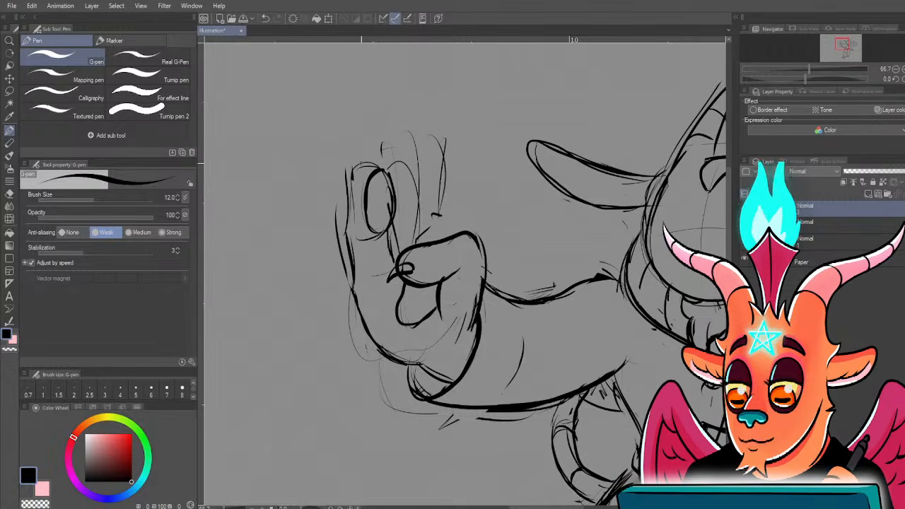
left_click_drag(362, 164, 372, 149)
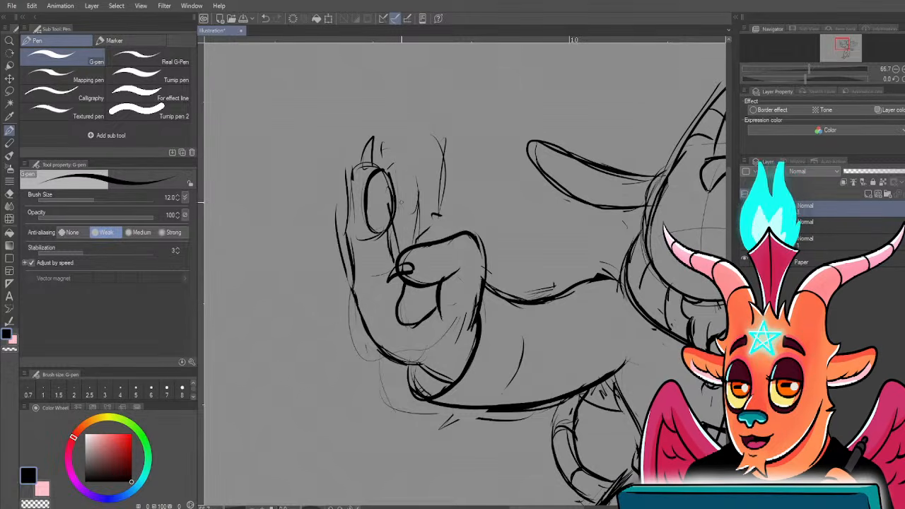
mouse_move(410, 156)
left_mouse_down()
mouse_move(422, 186)
mouse_move(415, 213)
left_mouse_up()
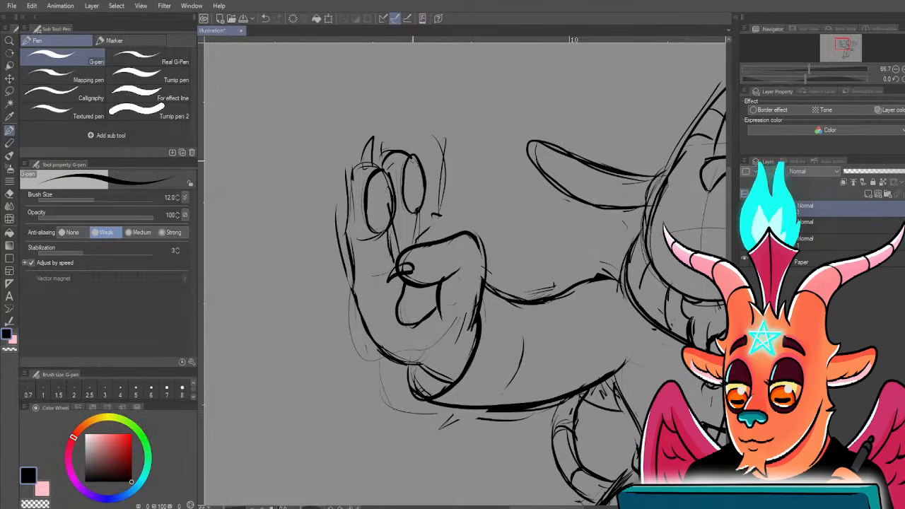
left_click_drag(415, 223, 416, 240)
left_click_drag(396, 149, 407, 133)
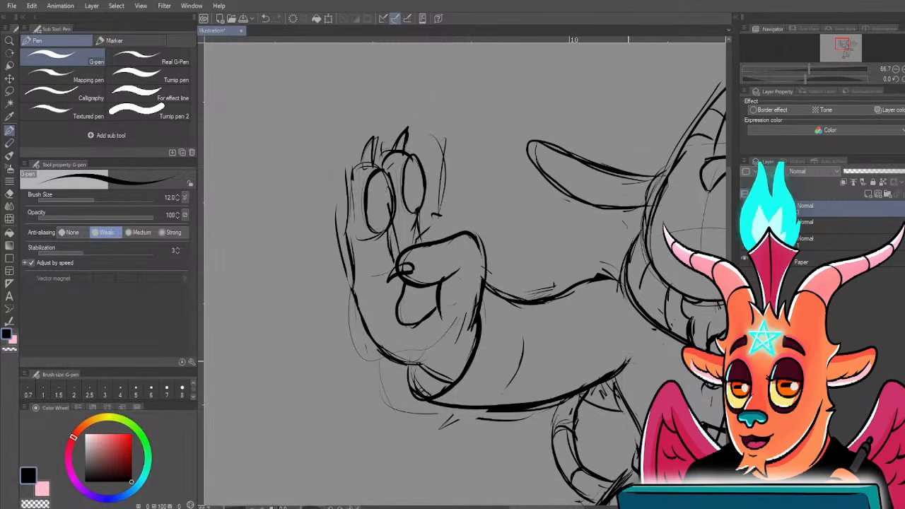
- Clean up the trousers by redrawing the outer hip lines below the tunic hem and the back leg's inner thigh line
mouse_move(619, 391)
left_mouse_down()
mouse_move(552, 268)
mouse_move(577, 315)
mouse_move(550, 275)
left_mouse_up()
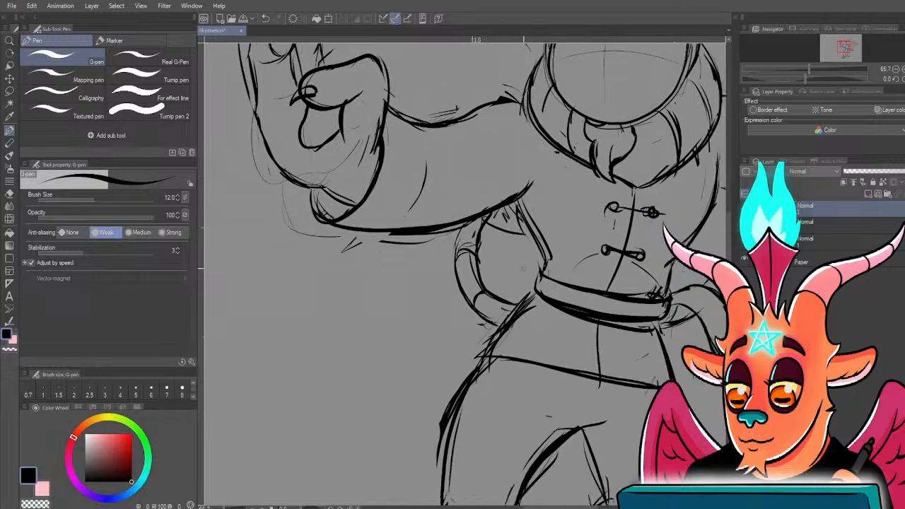
key("ctrl+minus")
left_click_drag(510, 356, 510, 258)
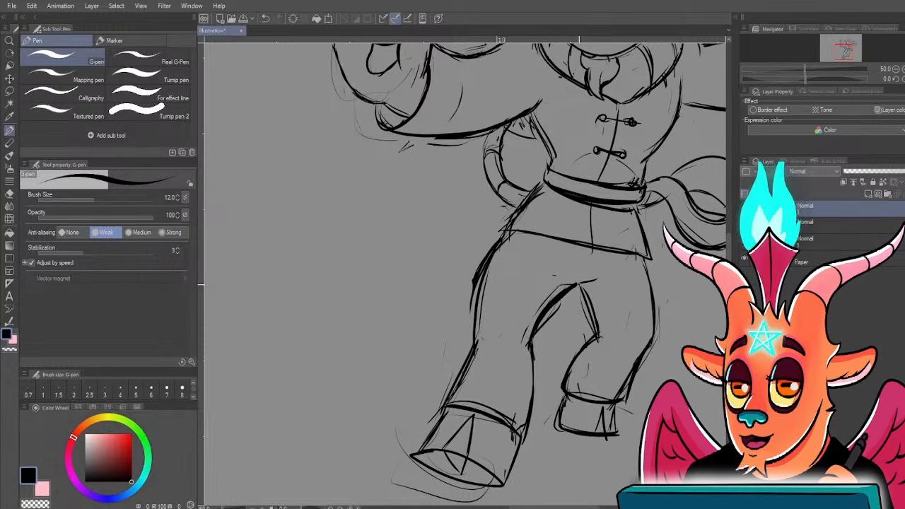
key("ctrl+z")
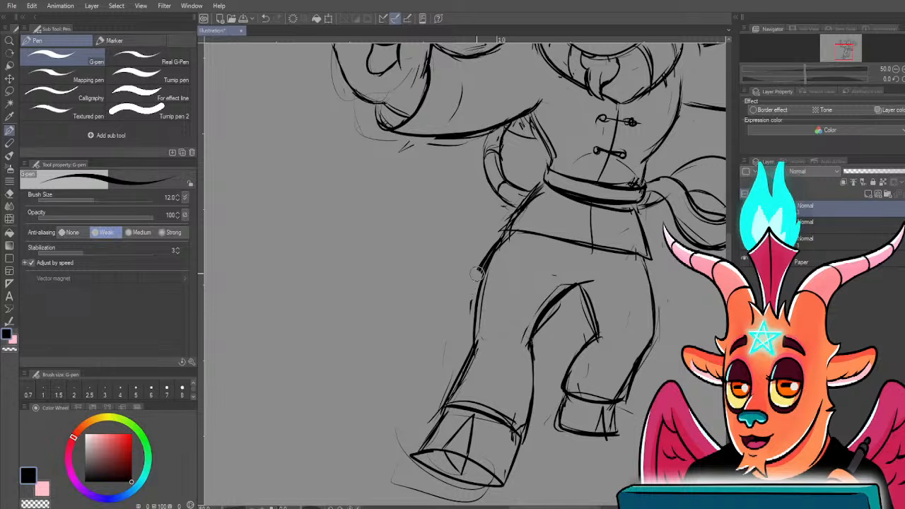
key("ctrl+z")
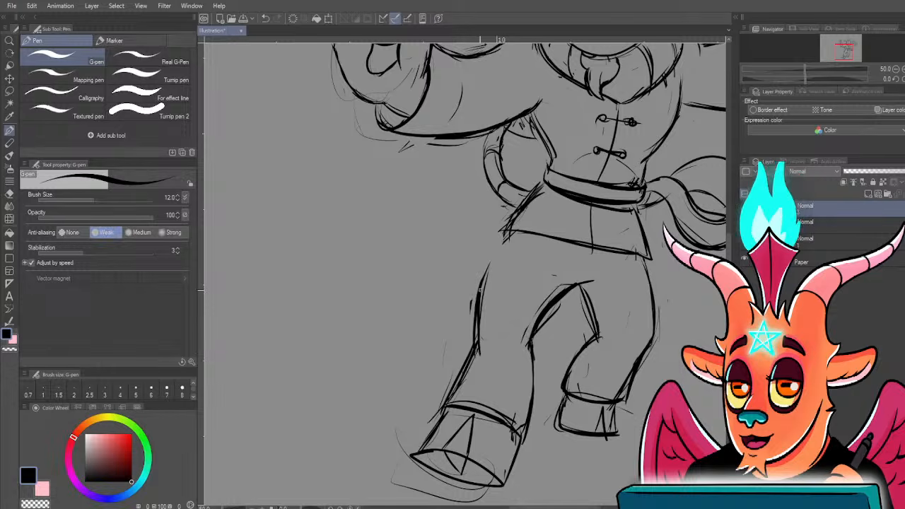
left_click_drag(502, 240, 479, 293)
left_click_drag(646, 260, 654, 299)
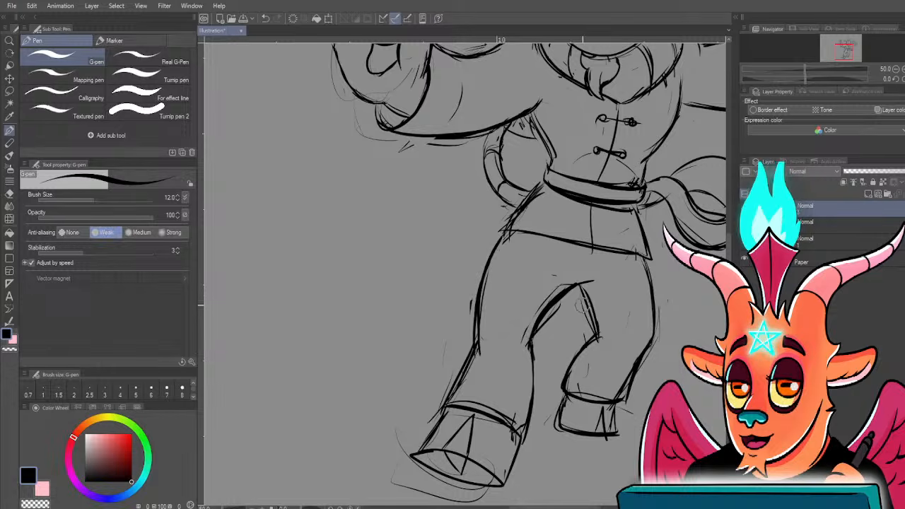
left_click_drag(585, 285, 593, 334)
left_click_drag(581, 284, 599, 339)
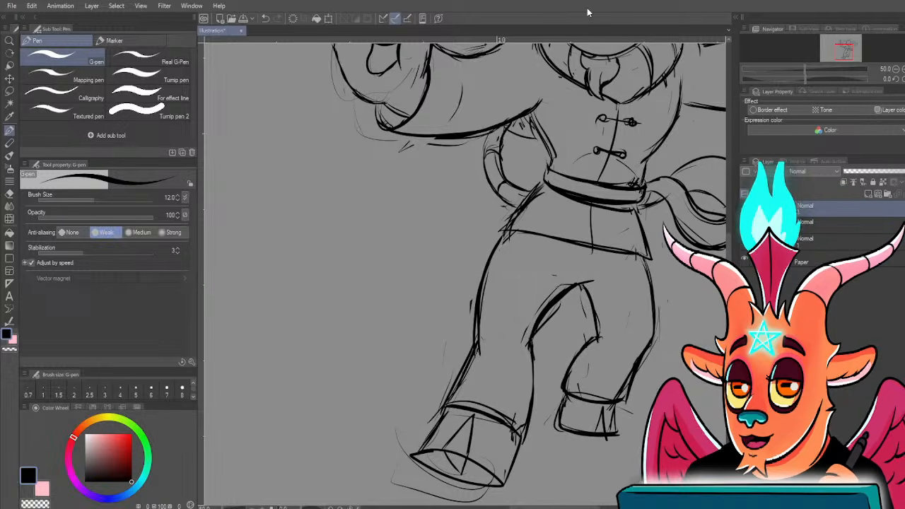
- Redraw the front leg's trouser cuff as one smooth curve and firm up the inner line of its lower leg
left_click_drag(478, 347, 469, 317)
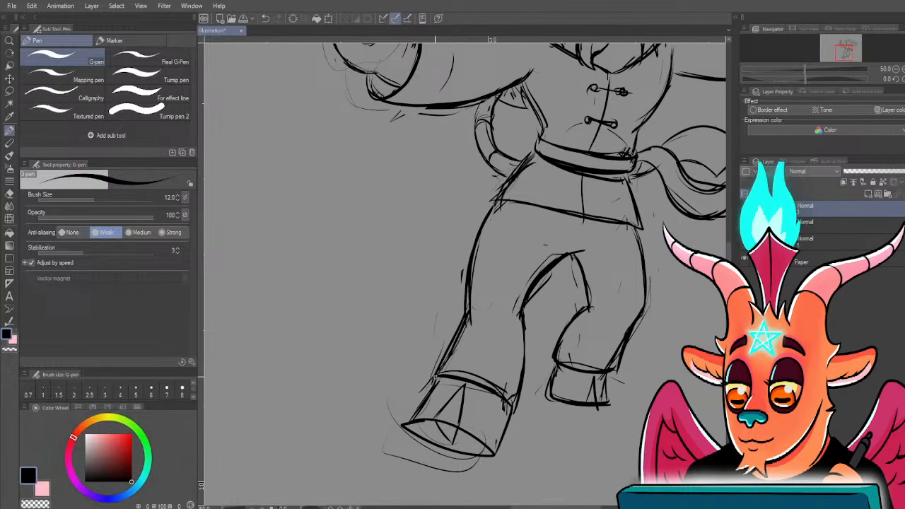
mouse_move(433, 386)
left_mouse_down()
mouse_move(455, 377)
mouse_move(447, 376)
mouse_move(517, 405)
left_mouse_up()
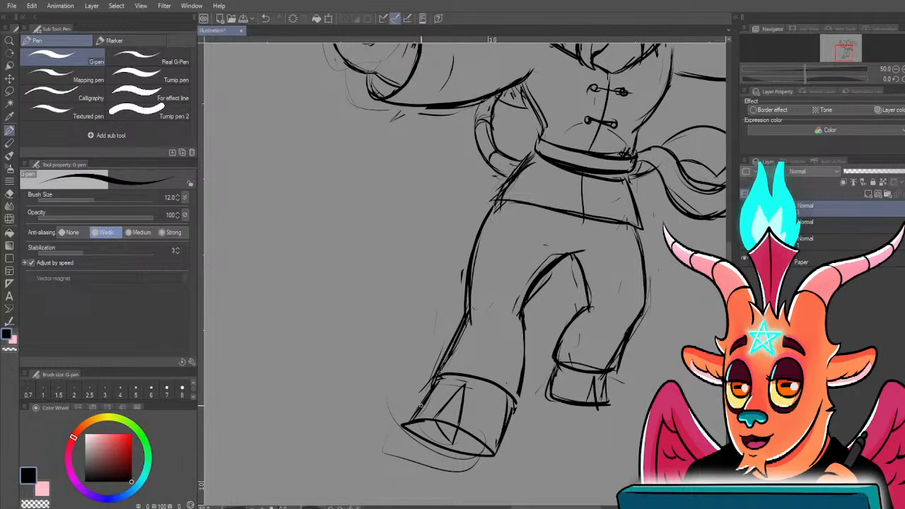
left_click_drag(519, 399, 520, 311)
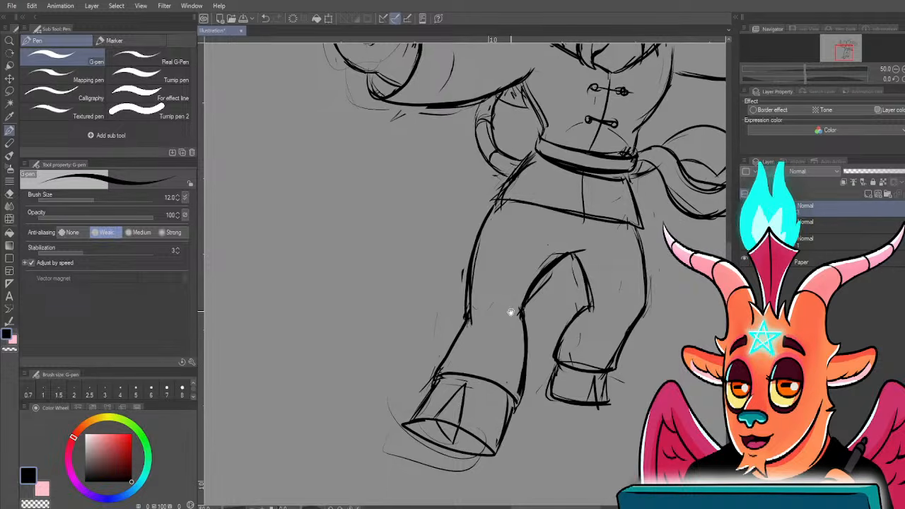
- Redraw the tunic's hem below the sash with a small central notch and firm up the tunic skirt's side edges
left_click_drag(509, 313, 517, 333)
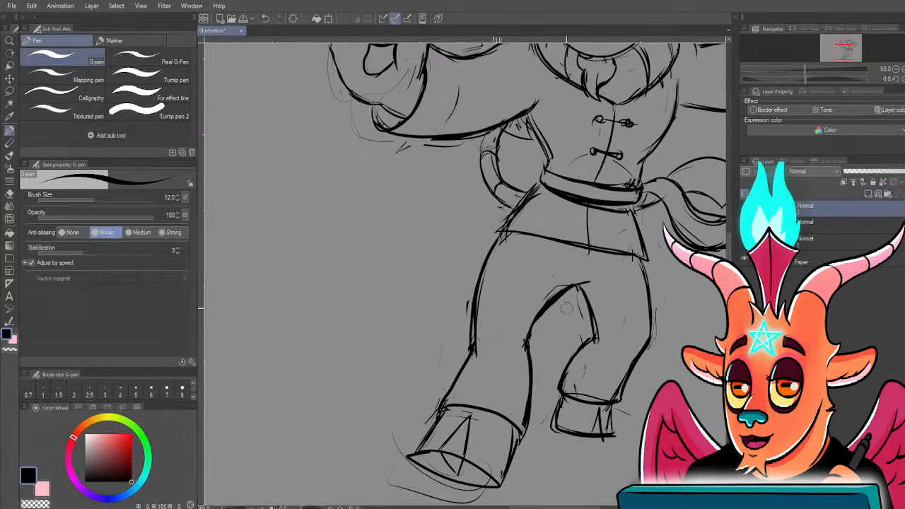
left_click_drag(536, 322, 522, 380)
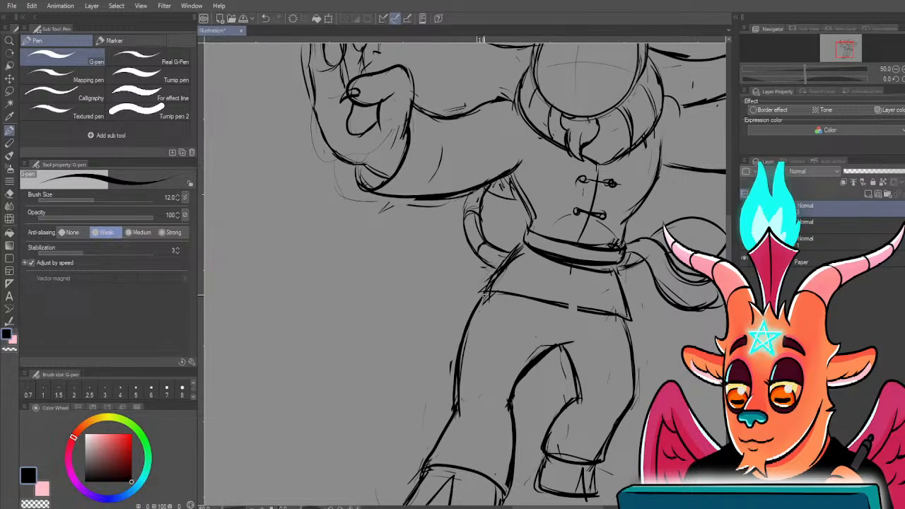
left_click_drag(488, 292, 515, 296)
left_click_drag(567, 307, 628, 321)
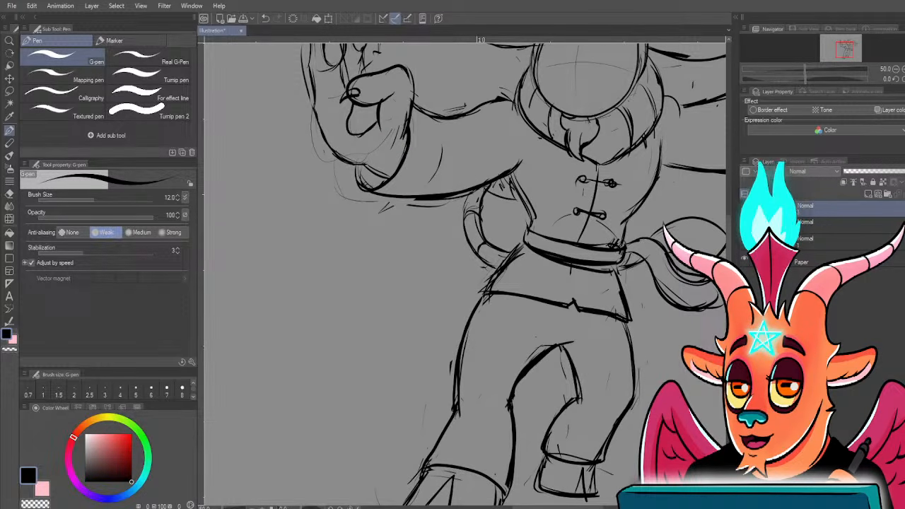
left_click_drag(612, 273, 619, 292)
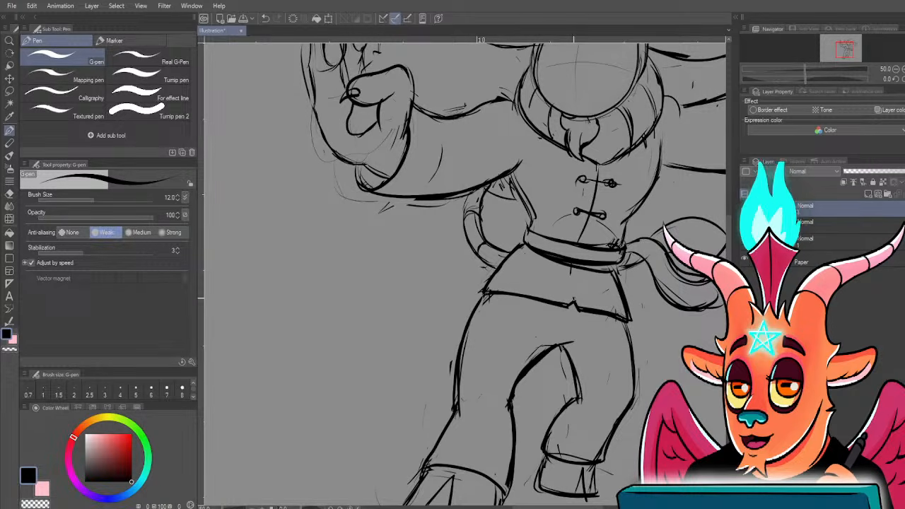
- Draw the centre opening line on the tunic skirt and add toggle fastenings across it and just above the sash
left_click_drag(572, 269, 575, 306)
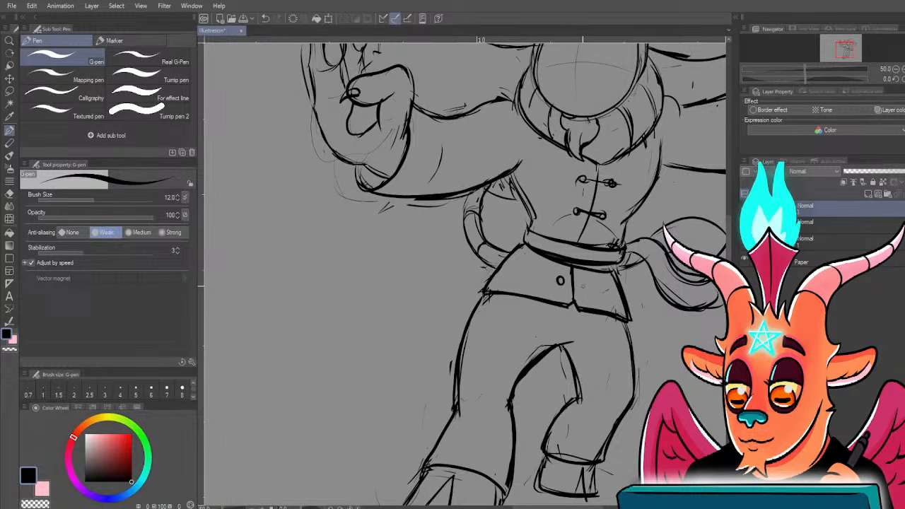
left_click_drag(564, 281, 580, 284)
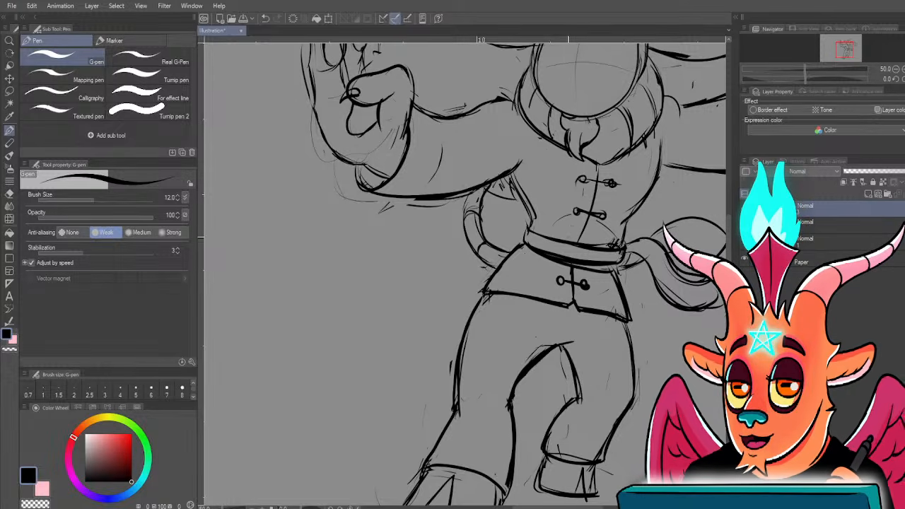
left_click_drag(593, 239, 591, 240)
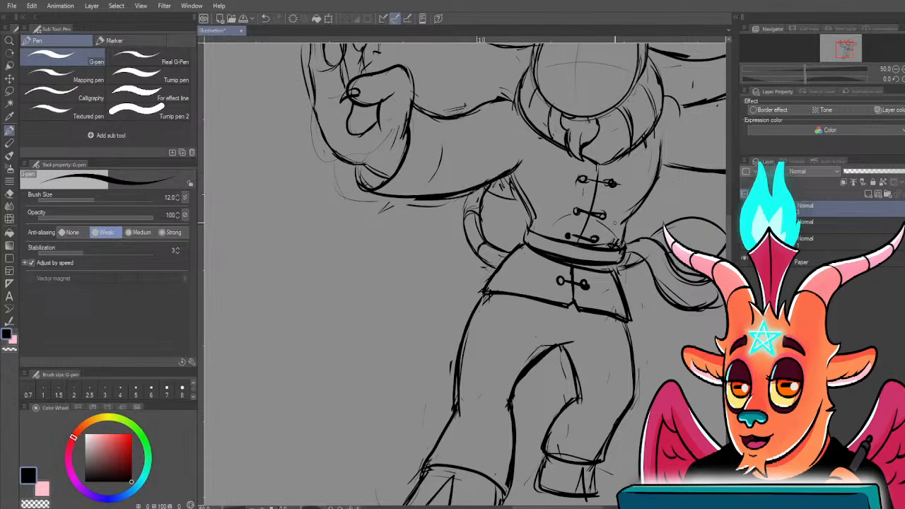
- Redraw the top toggle's knot and add trim lines along the tunic's front and hem, tidying the sash beside its knot
left_click_drag(606, 181, 612, 183)
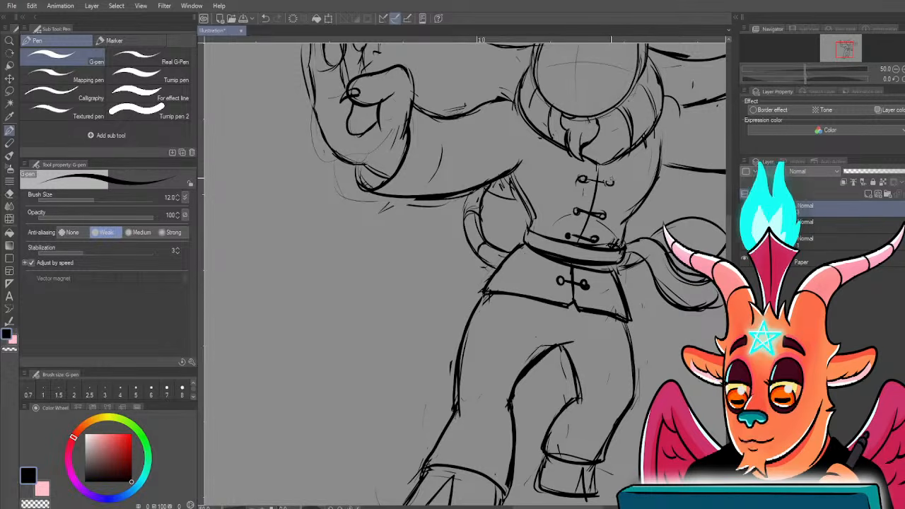
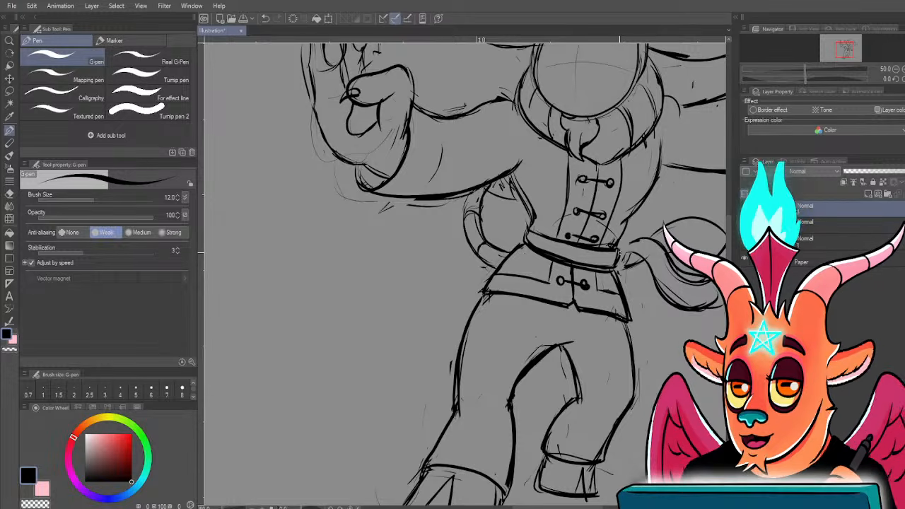
mouse_move(624, 256)
left_mouse_down()
mouse_move(644, 253)
mouse_move(630, 242)
left_mouse_up()
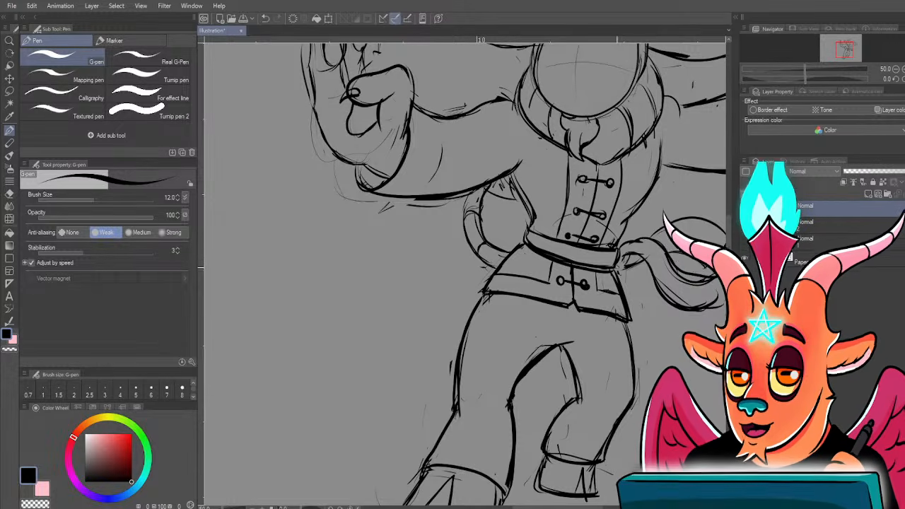
- Build up the raised hand's third finger with an oval pad, rounded tip and pointed claw, and redraw the lower finger edges
left_click_drag(467, 195, 522, 351)
scroll(427, 196, "up", 1)
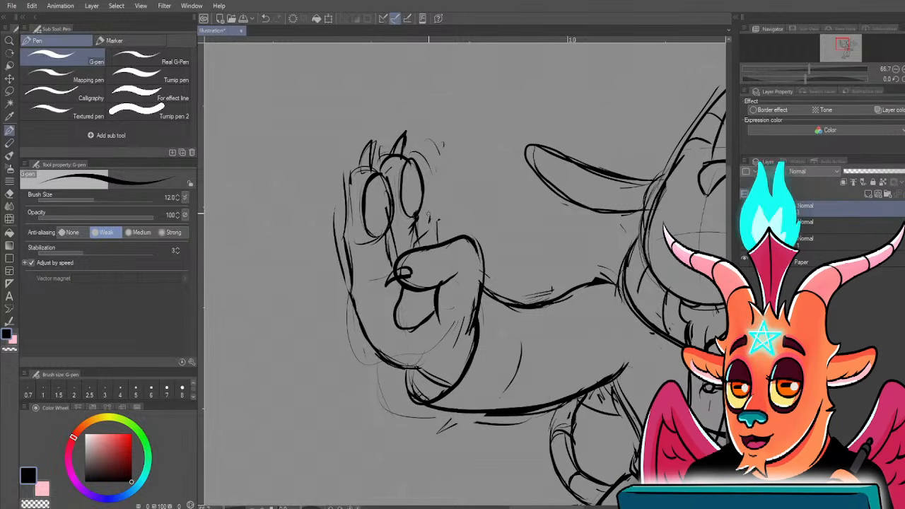
mouse_move(441, 164)
left_mouse_down()
mouse_move(425, 174)
mouse_move(437, 207)
left_mouse_up()
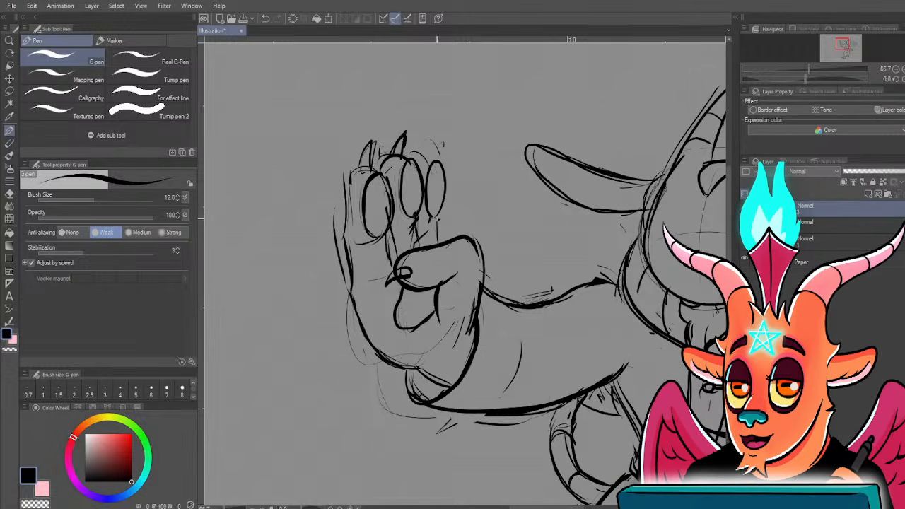
left_click_drag(437, 165, 440, 217)
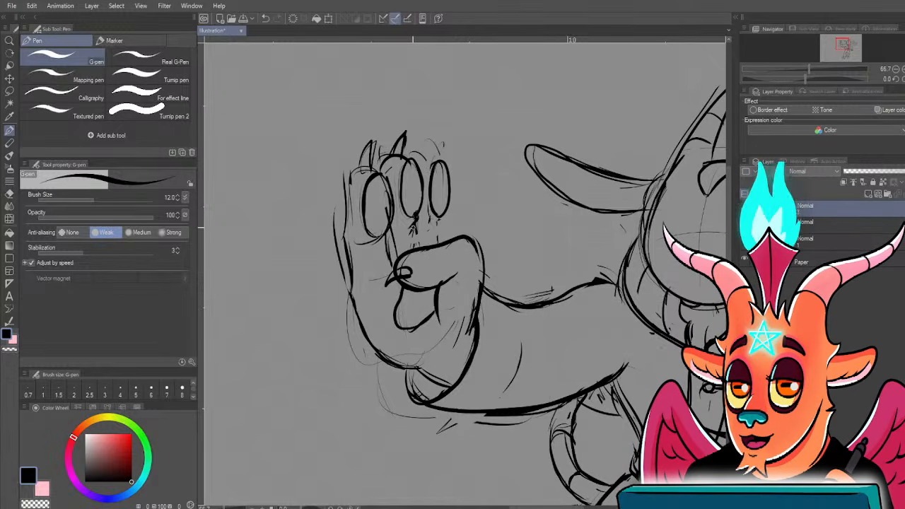
left_click_drag(413, 234, 417, 246)
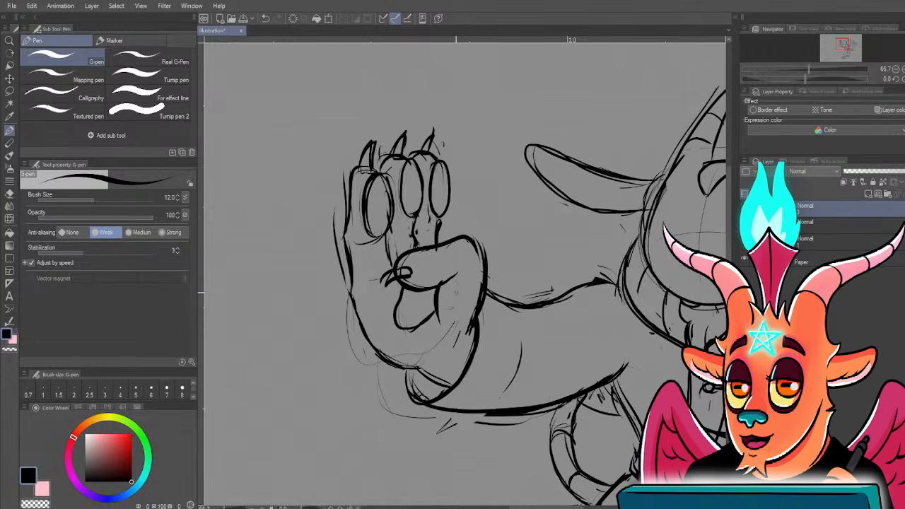
- Redraw the raised hand's thumb with a smooth rounded knuckle and an outer contour running down to the sleeve
left_click_drag(464, 219, 481, 235)
key("ctrl+z")
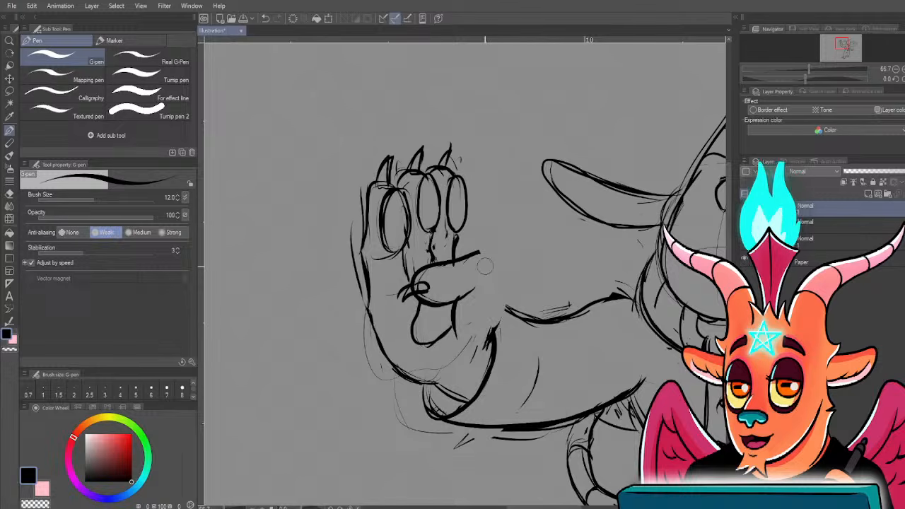
left_click_drag(493, 282, 499, 334)
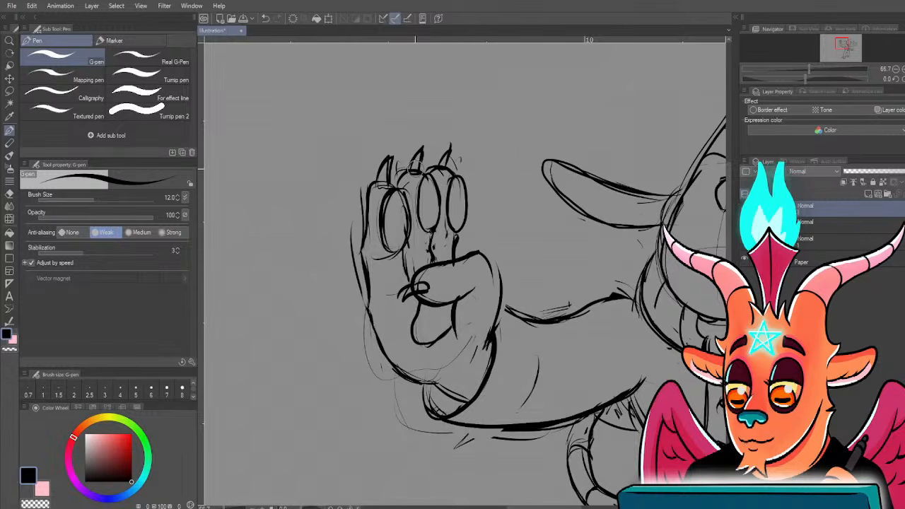
mouse_move(440, 264)
left_mouse_down()
mouse_move(487, 252)
mouse_move(499, 275)
left_mouse_up()
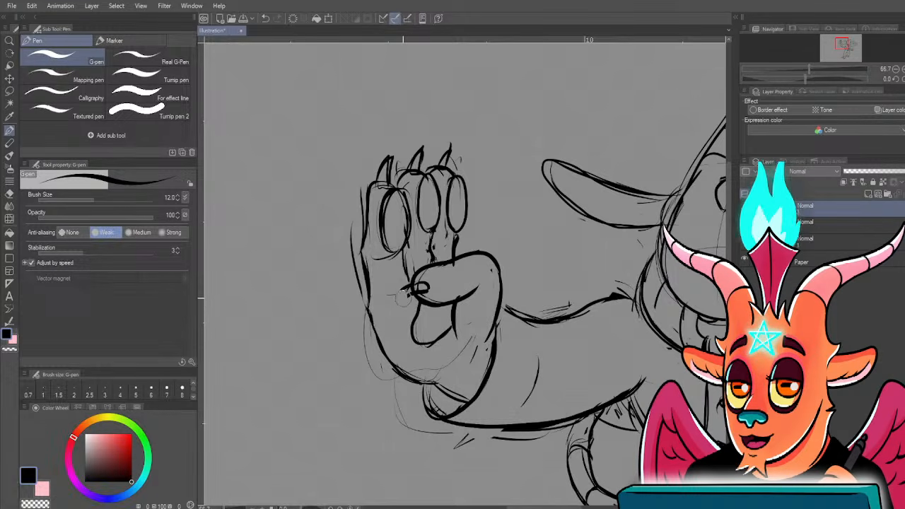
- Replace the thumb's claw on the raised hand with a cleaner curved one and add a second claw tip behind it
key("ctrl+z")
key("ctrl+z")
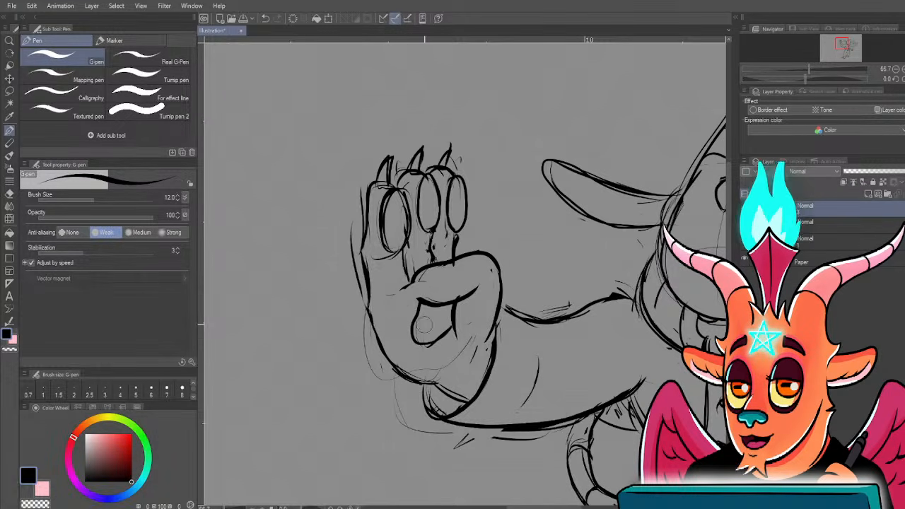
left_click_drag(429, 285, 409, 296)
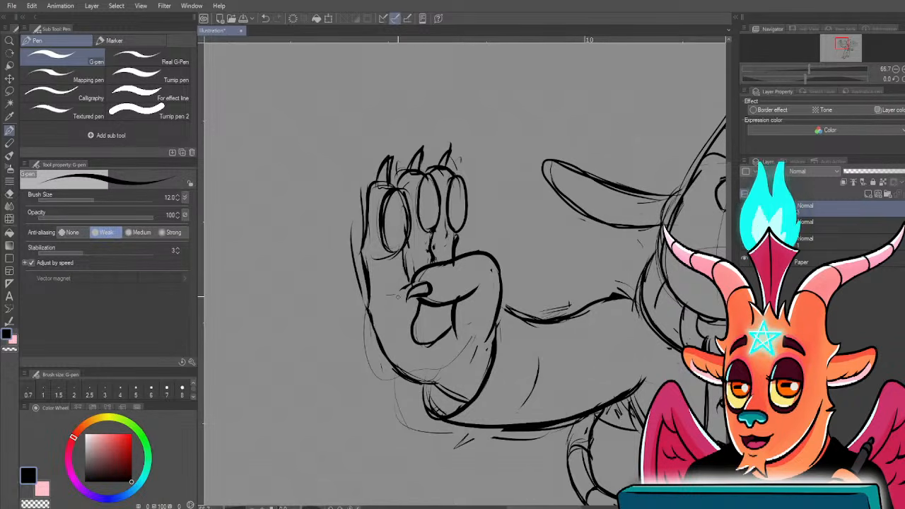
left_click_drag(398, 298, 417, 285)
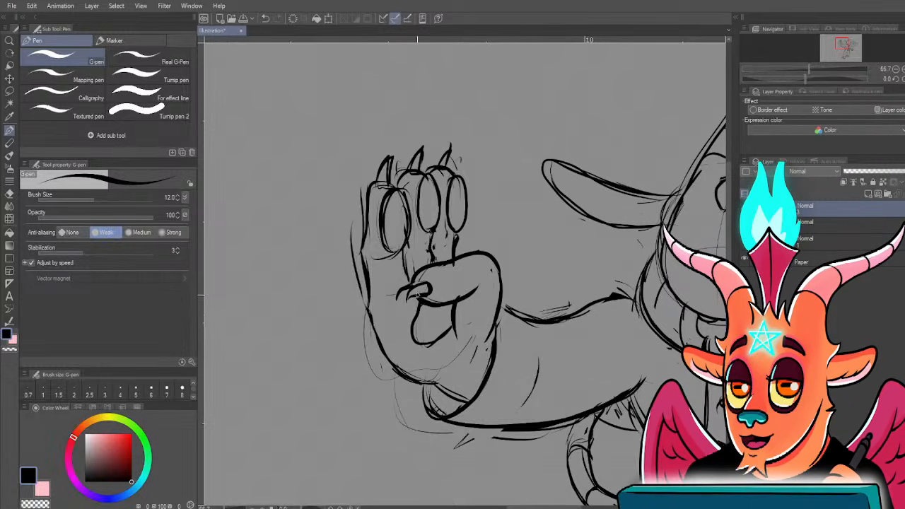
- Firm up the raised hand's outer palm line and clean up the wrist where it enters the sleeve opening
scroll(396, 269, "down", 2)
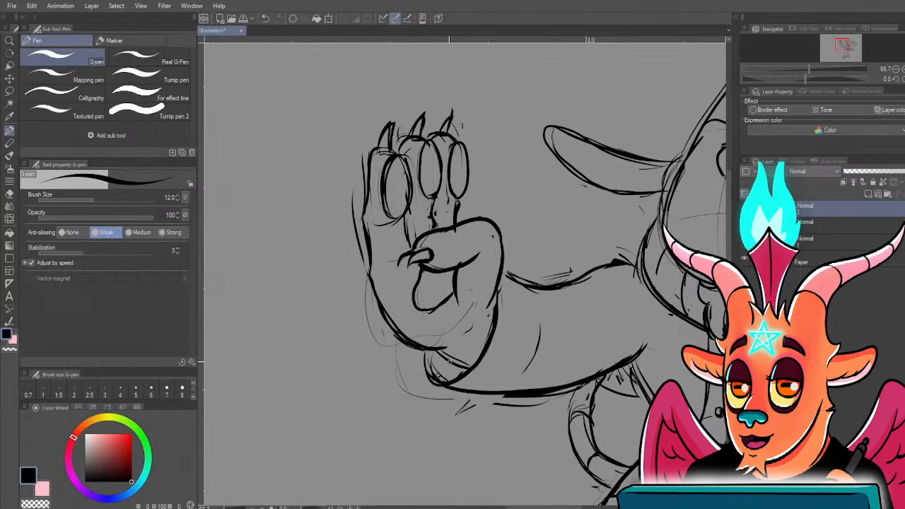
left_click_drag(434, 314, 405, 371)
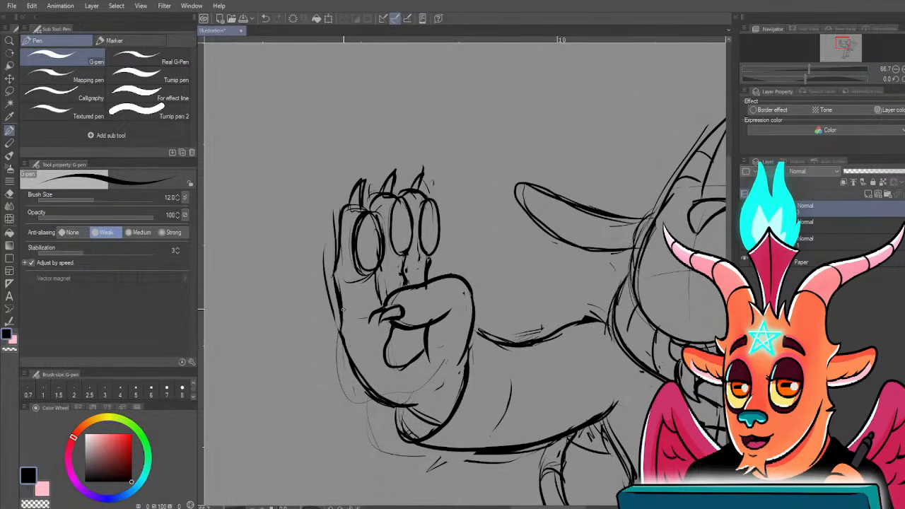
left_click_drag(358, 368, 369, 287)
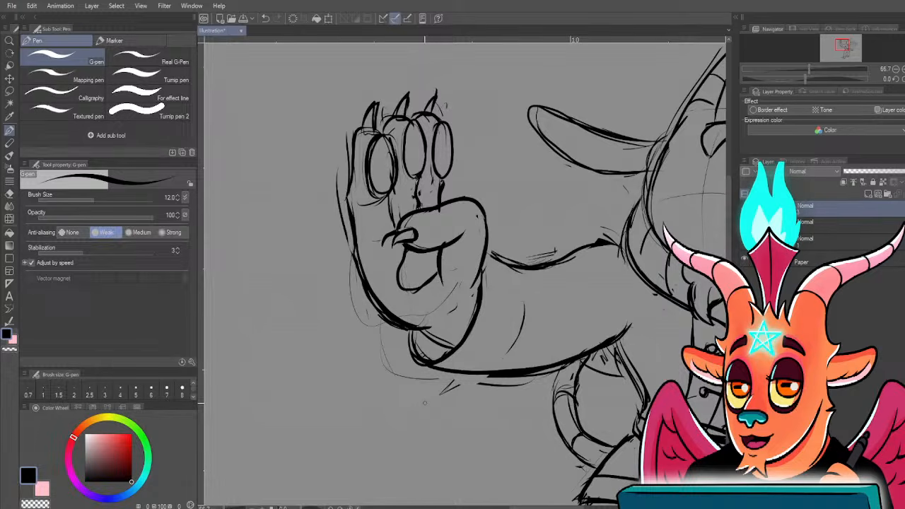
left_click_drag(429, 363, 425, 366)
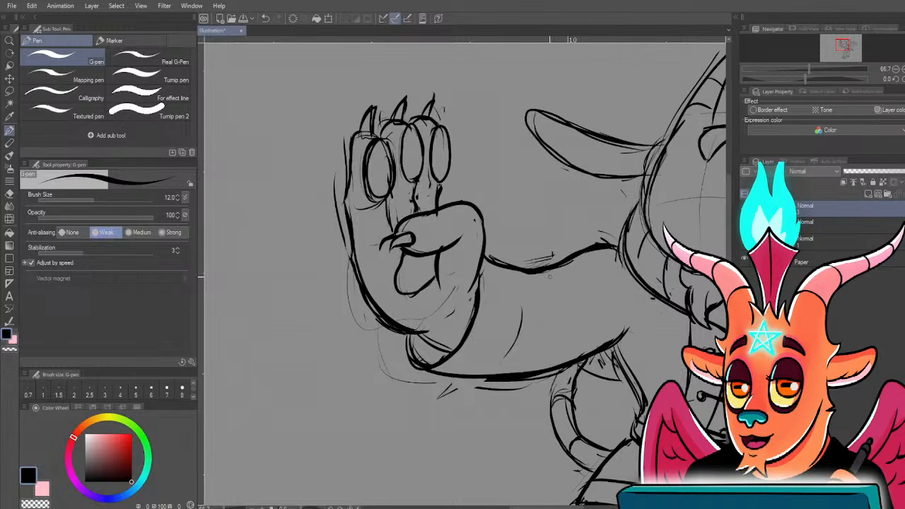
- Replace the raised arm's short sleeve fold with a full curved cuff seam and add a seam at the shoulder
left_click_drag(533, 322, 529, 308)
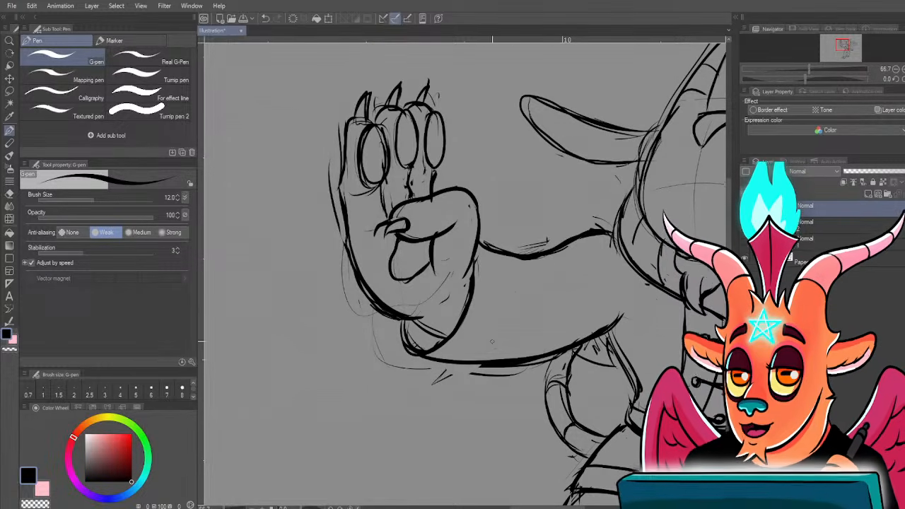
left_click_drag(521, 261, 508, 342)
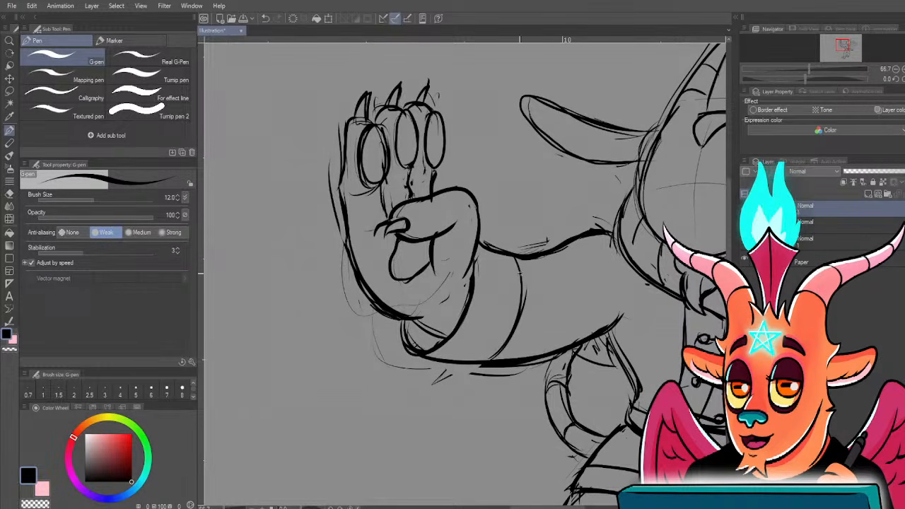
mouse_move(495, 283)
left_mouse_down()
mouse_move(467, 244)
mouse_move(467, 212)
left_mouse_up()
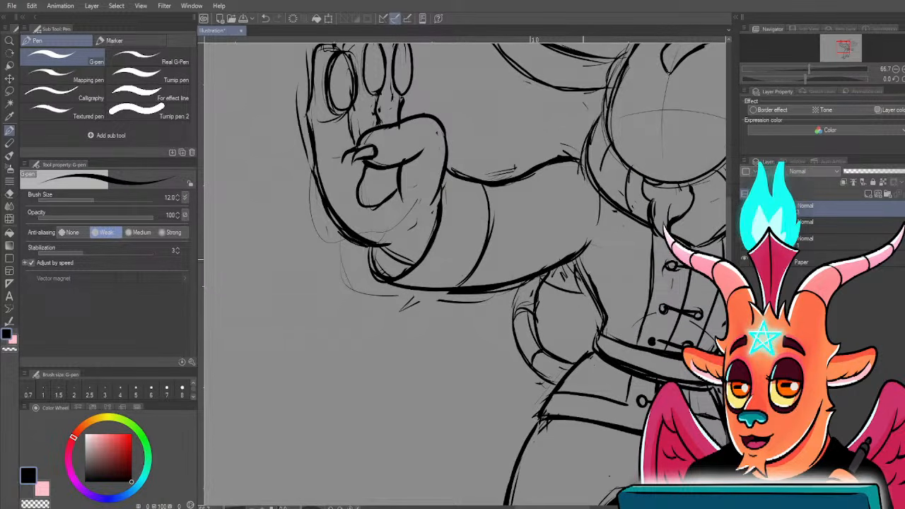
left_click_drag(548, 326, 523, 284)
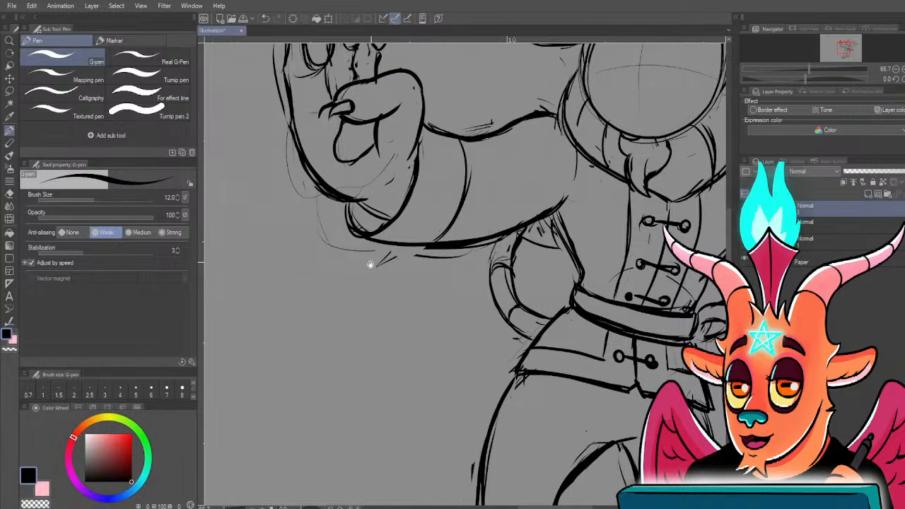
- Review the whole figure, from the trouser cuffs and tunic up to the head, horns and outstretched hand
mouse_move(370, 264)
left_mouse_down()
mouse_move(434, 360)
mouse_move(360, 273)
left_mouse_up()
scroll(434, 360, "down", 2)
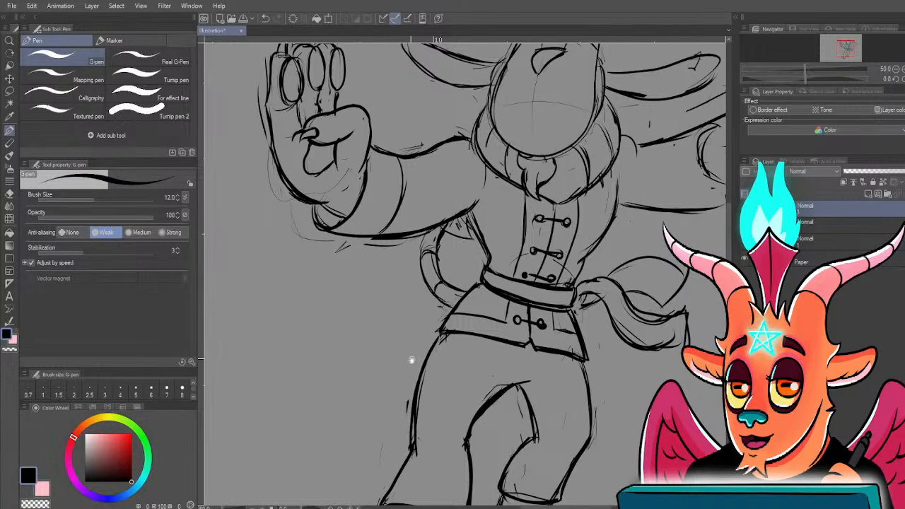
left_click_drag(411, 360, 403, 347)
scroll(404, 347, "down", 1)
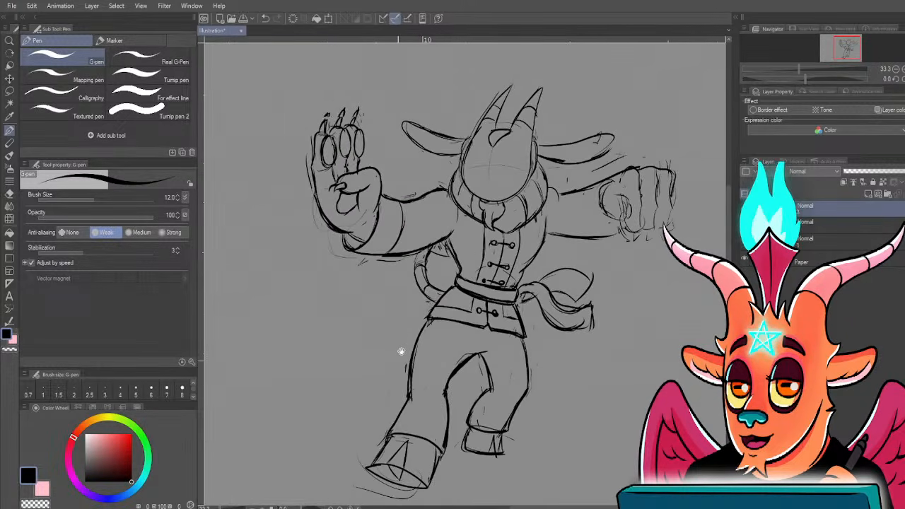
scroll(401, 351, "up", 1)
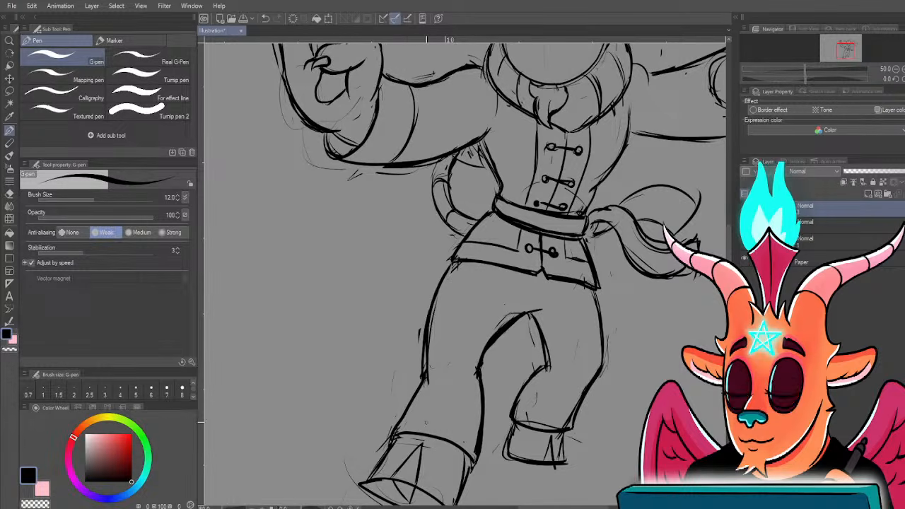
left_click_drag(405, 441, 416, 392)
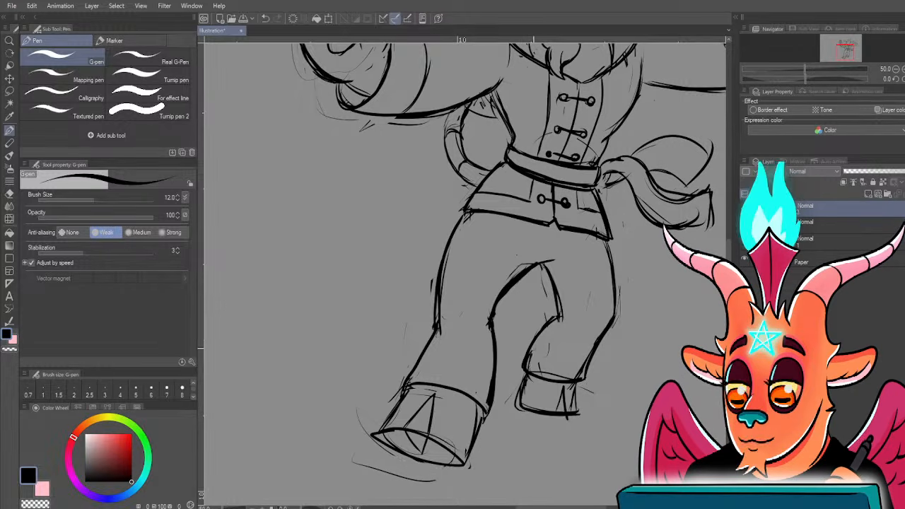
mouse_move(558, 300)
left_mouse_down()
mouse_move(548, 403)
mouse_move(525, 465)
left_mouse_up()
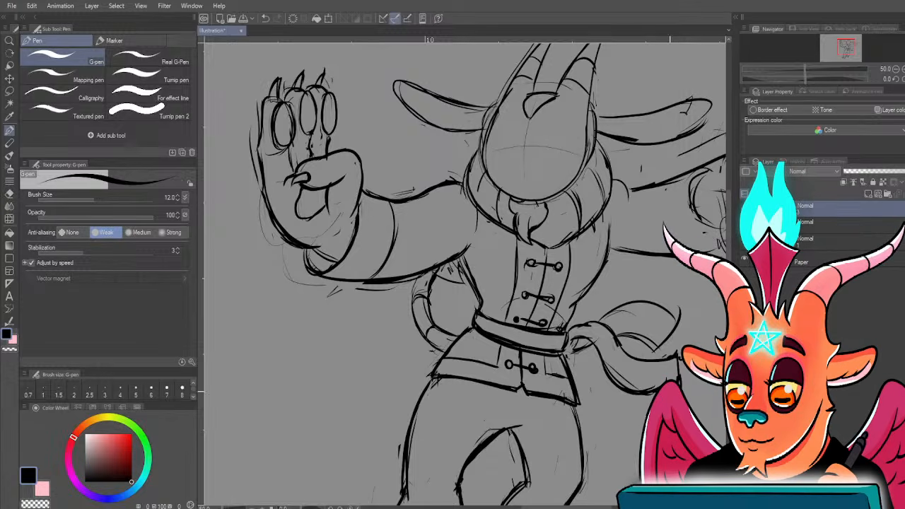
left_click_drag(533, 252, 505, 351)
scroll(421, 324, "down", 1)
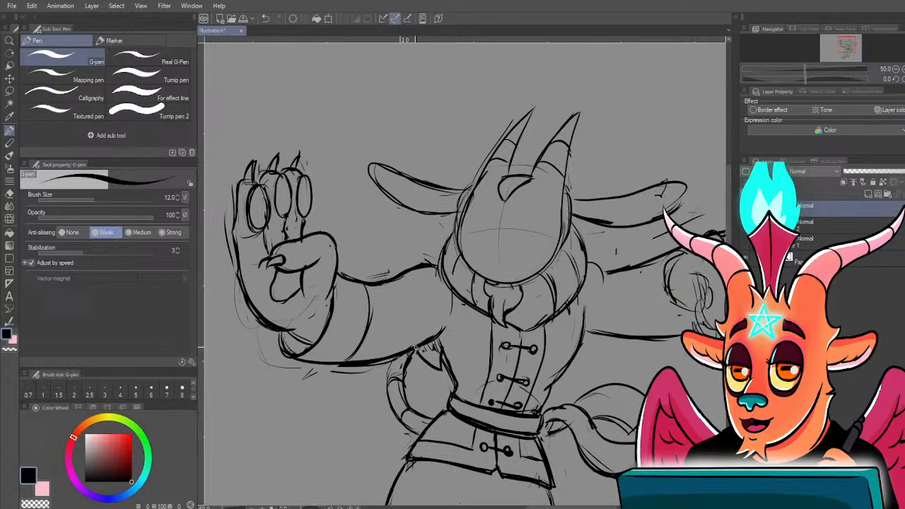
scroll(465, 307, "right", 3)
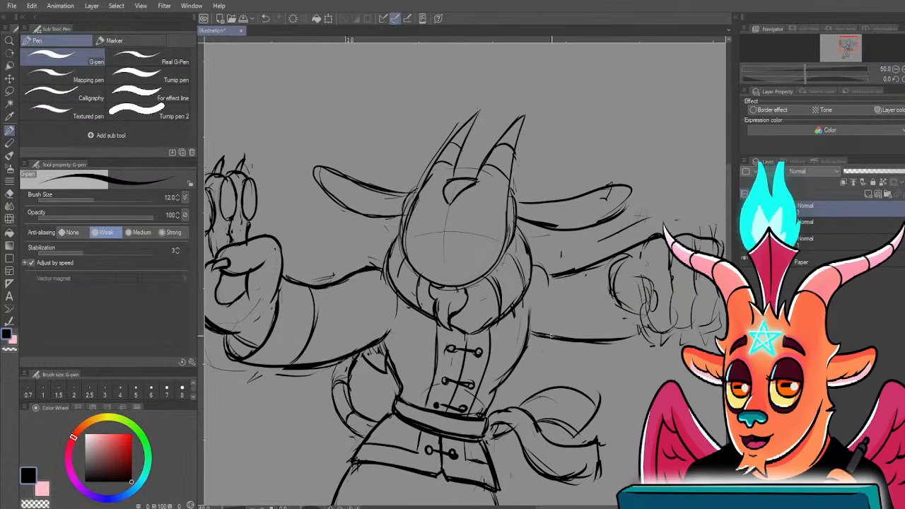
- Firm up the outstretched fist's fingers, drawing the dividing lines between them and closing off the rounded fingertips
left_click_drag(592, 302, 548, 271)
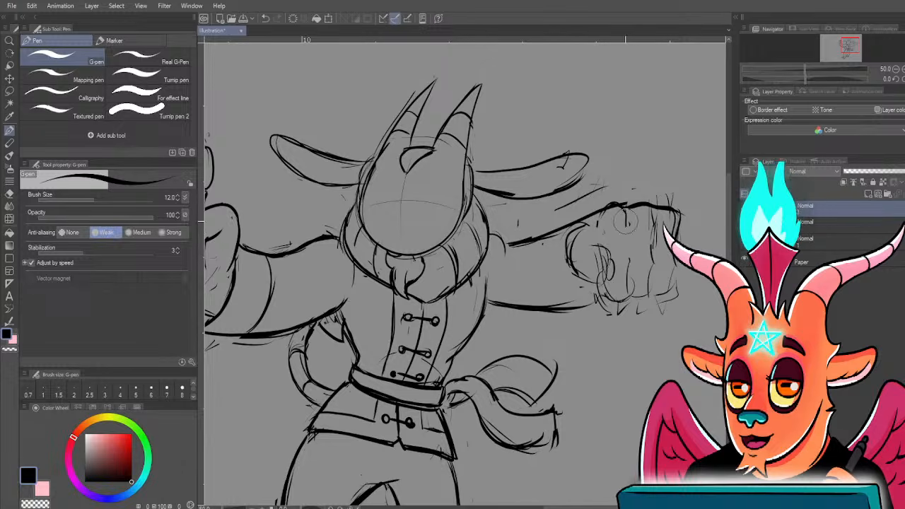
left_click_drag(630, 213, 633, 258)
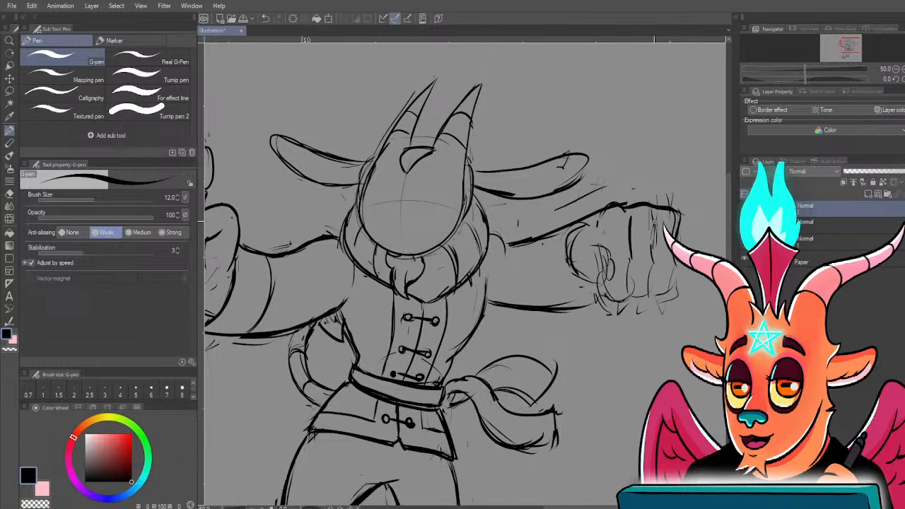
mouse_move(651, 215)
left_mouse_down()
mouse_move(654, 259)
mouse_move(677, 276)
left_mouse_up()
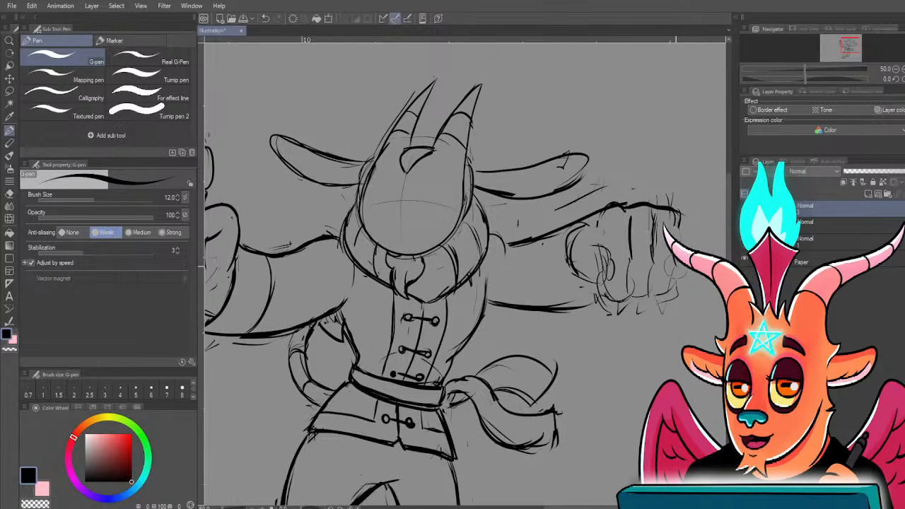
left_click_drag(678, 215, 676, 239)
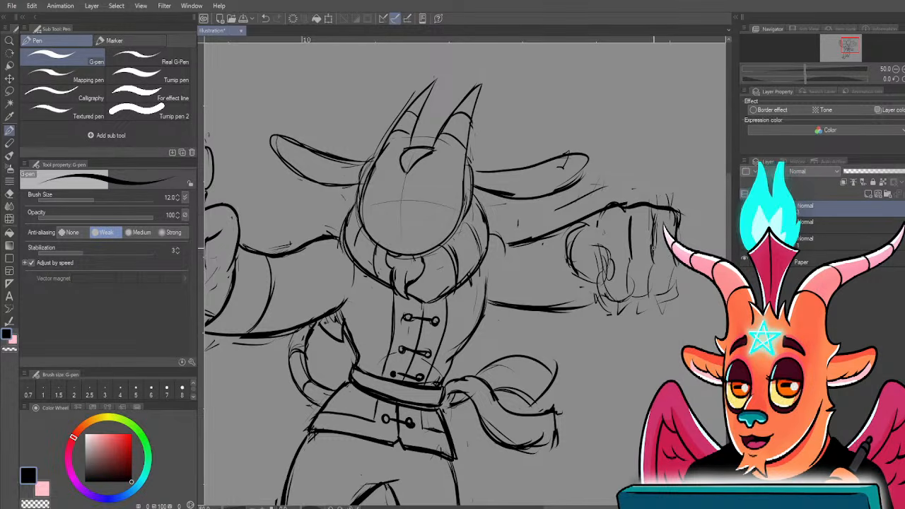
left_click_drag(633, 263, 625, 302)
left_click_drag(604, 224, 603, 244)
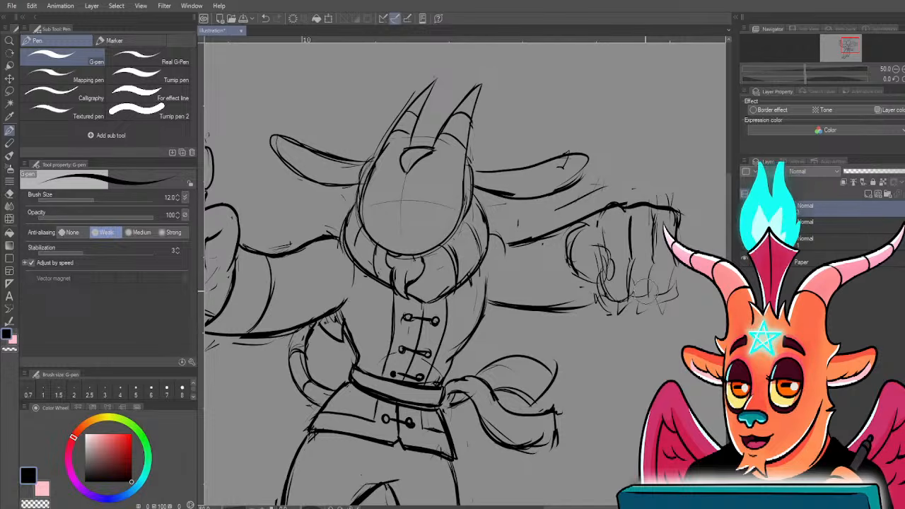
left_click_drag(654, 221, 652, 261)
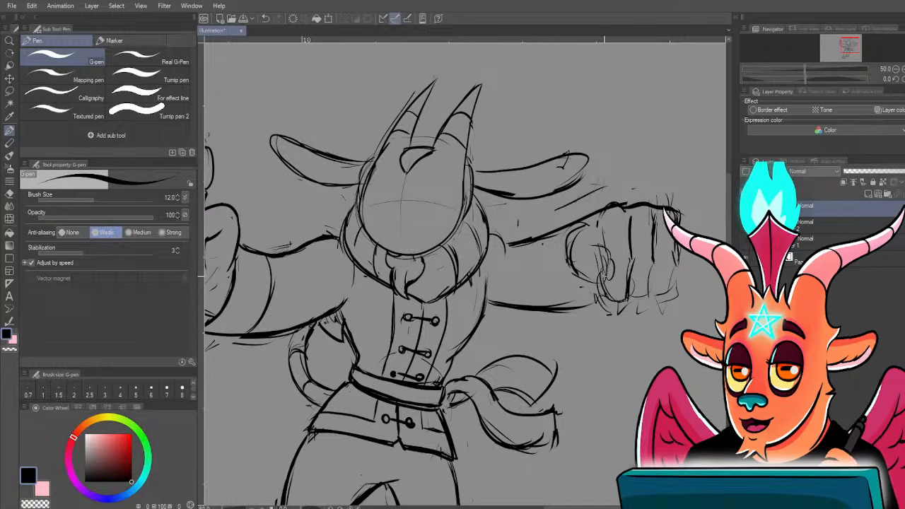
left_click_drag(630, 300, 672, 289)
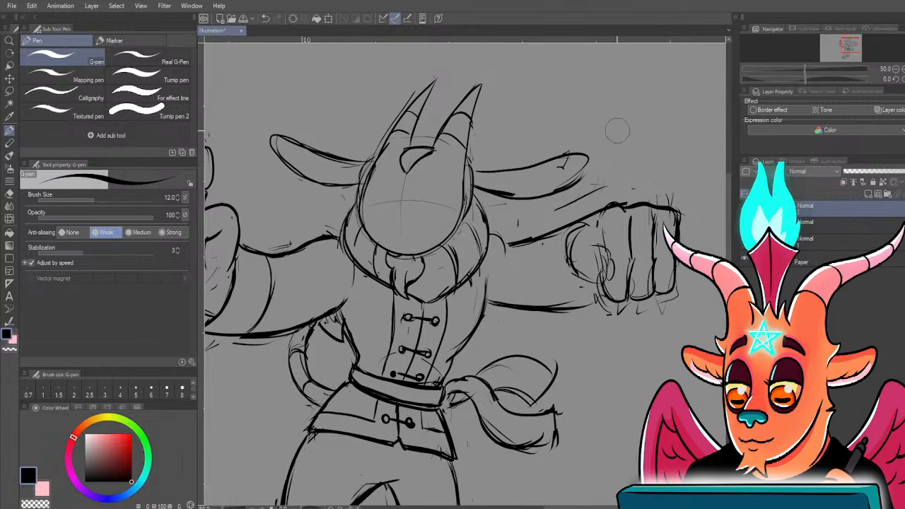
left_click_drag(680, 211, 678, 232)
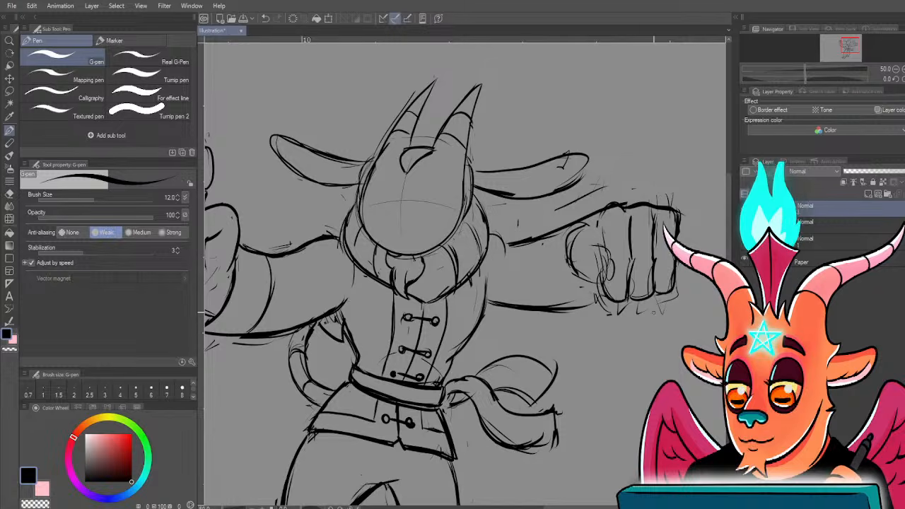
- Replace the rough claw marks below the outstretched fist's fingertips with three small pointed claws
left_click_drag(663, 313, 668, 300)
left_click_drag(607, 313, 612, 312)
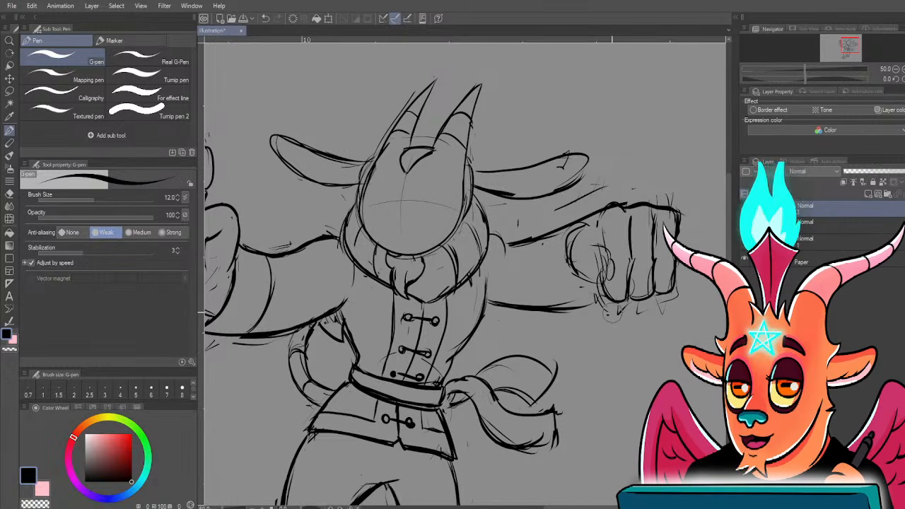
mouse_move(615, 314)
left_mouse_down()
mouse_move(619, 304)
mouse_move(639, 313)
mouse_move(644, 302)
mouse_move(661, 307)
left_mouse_up()
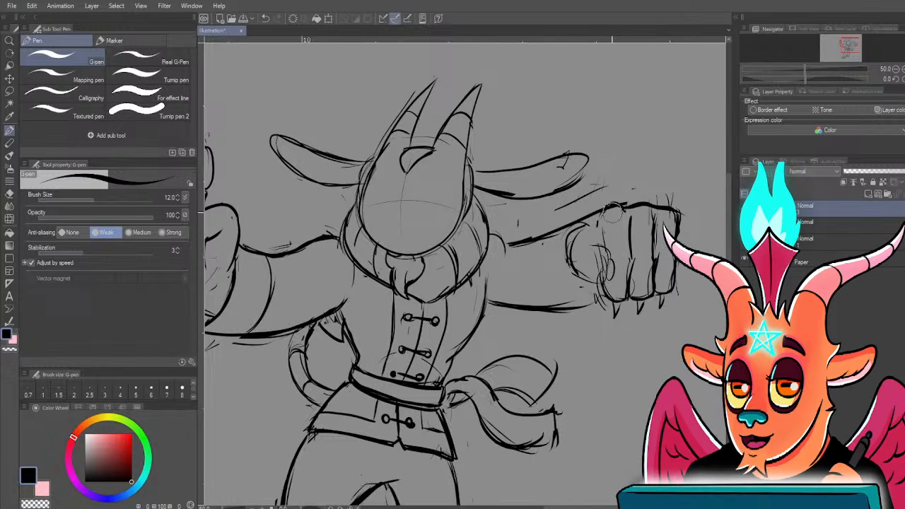
- Redraw the fist's knuckle line with a slight wave and clear the rough scribbles around the thumb
key("ctrl+z")
key("ctrl+z")
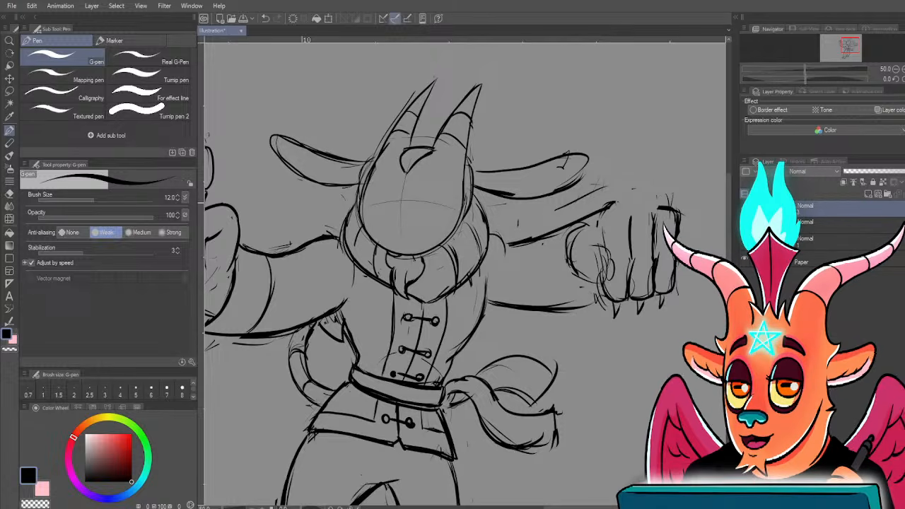
left_click_drag(613, 203, 659, 208)
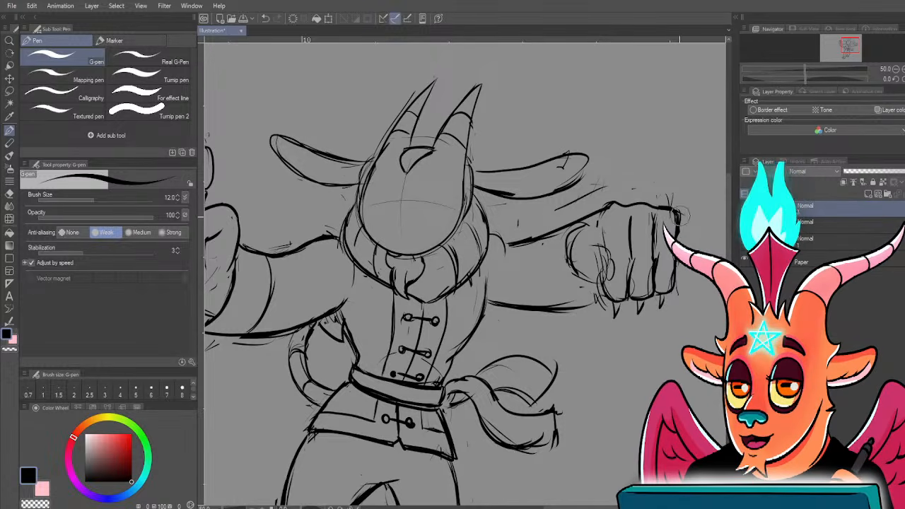
key("ctrl+z")
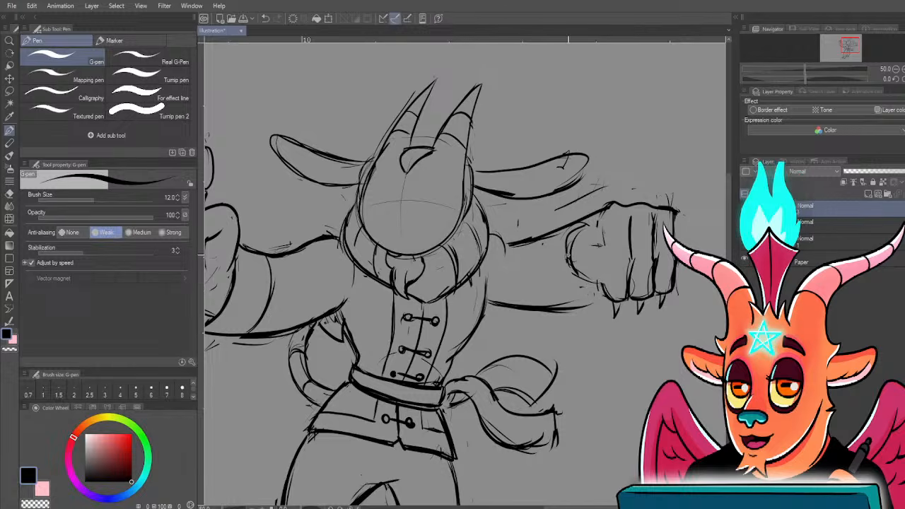
- Outline the fist's thumb folded over the fingers and reshape the knuckle line into rounded bumps
mouse_move(591, 242)
left_mouse_down()
mouse_move(628, 265)
mouse_move(615, 272)
left_mouse_up()
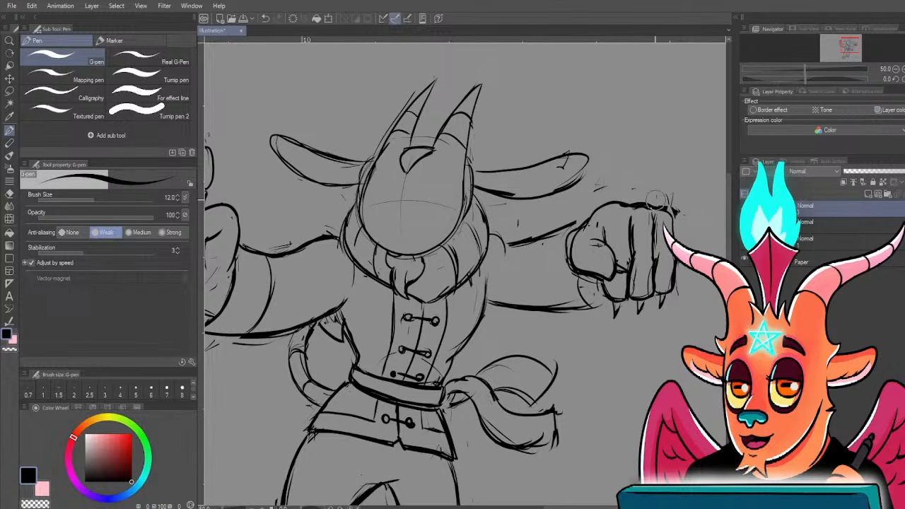
mouse_move(613, 185)
left_mouse_down()
mouse_move(622, 205)
mouse_move(644, 205)
mouse_move(661, 233)
left_mouse_up()
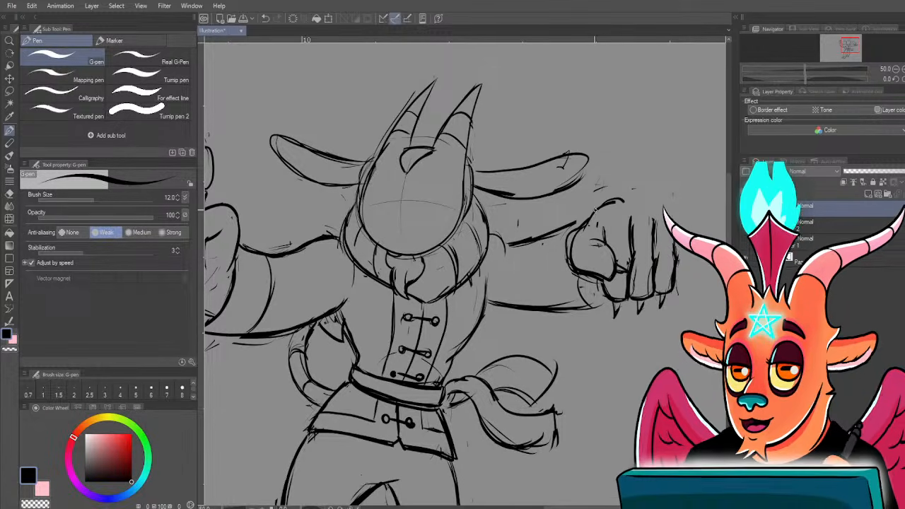
left_click_drag(625, 210, 673, 225)
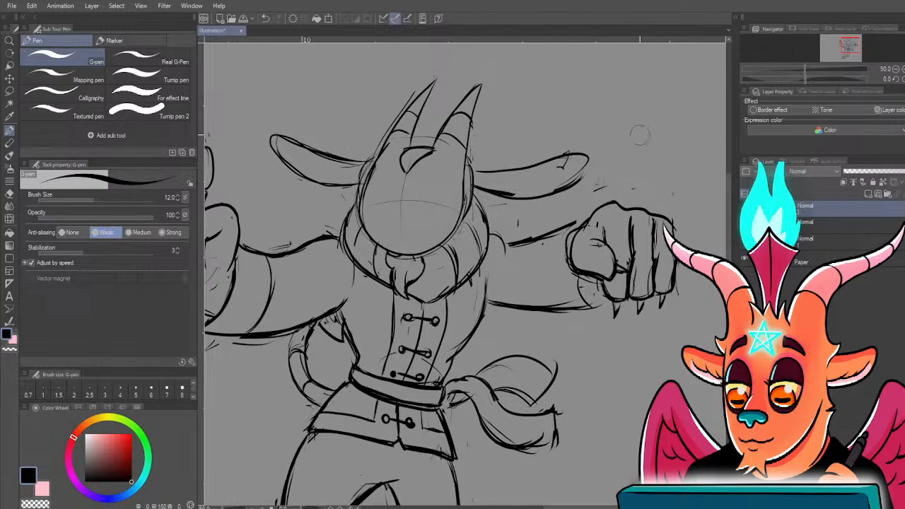
- Reduce the pen size to 10, refine the fist's finger lines, and tidy the sleeves with a cuff and short fold marks
key("bracketleft")
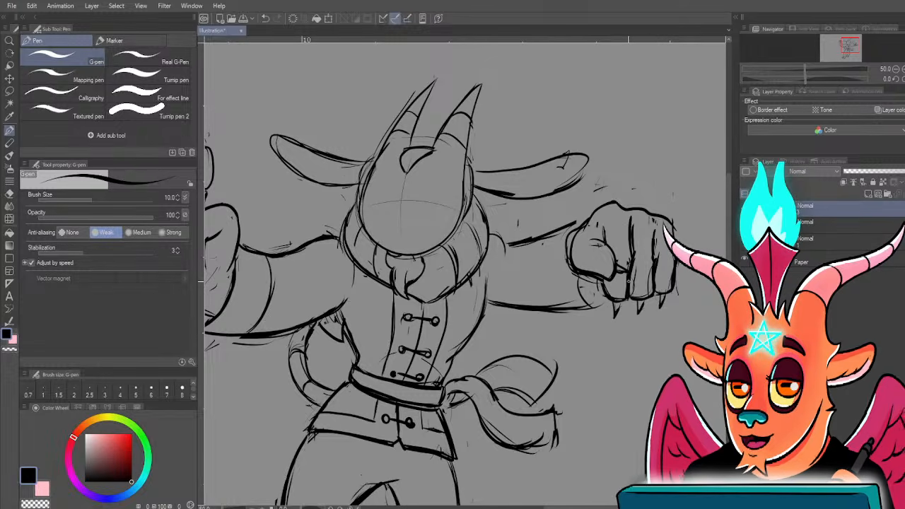
left_click_drag(631, 230, 633, 256)
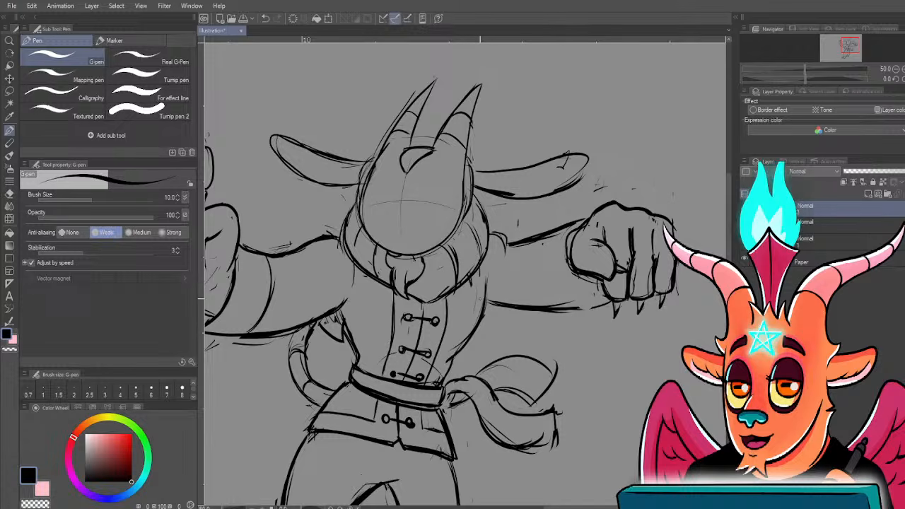
left_click_drag(396, 287, 510, 290)
scroll(318, 290, "down", 1)
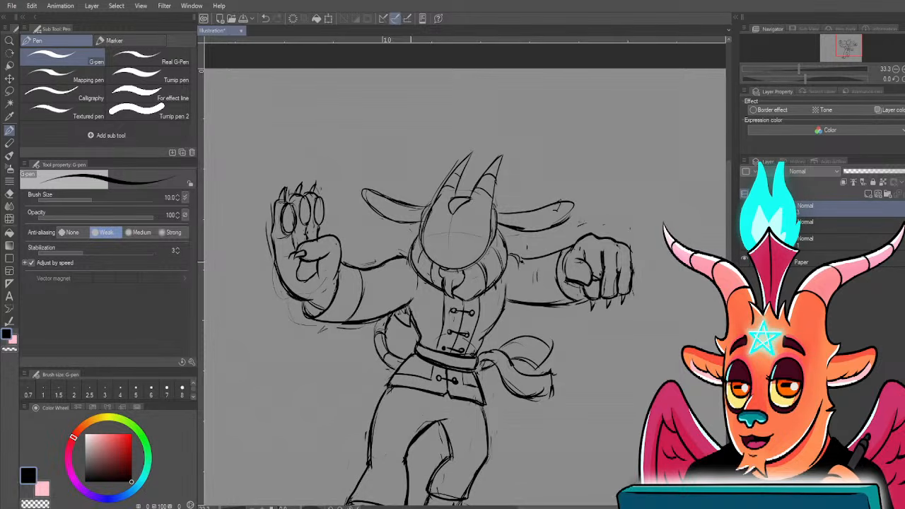
- Review the whole figure's pose and proportions, from the trouser cuffs up to the raised hand and its sleeve
mouse_move(355, 329)
left_mouse_down()
mouse_move(363, 307)
mouse_move(335, 314)
mouse_move(346, 323)
left_mouse_up()
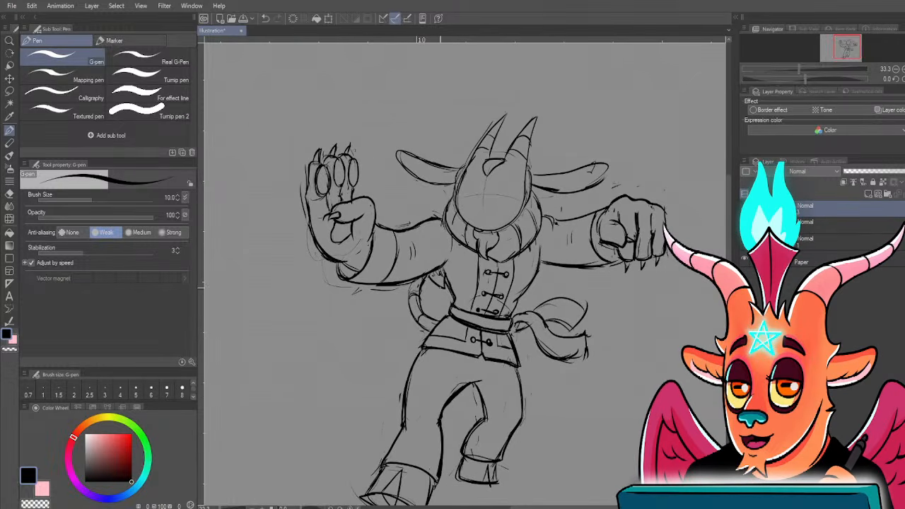
left_click_drag(390, 365, 408, 306)
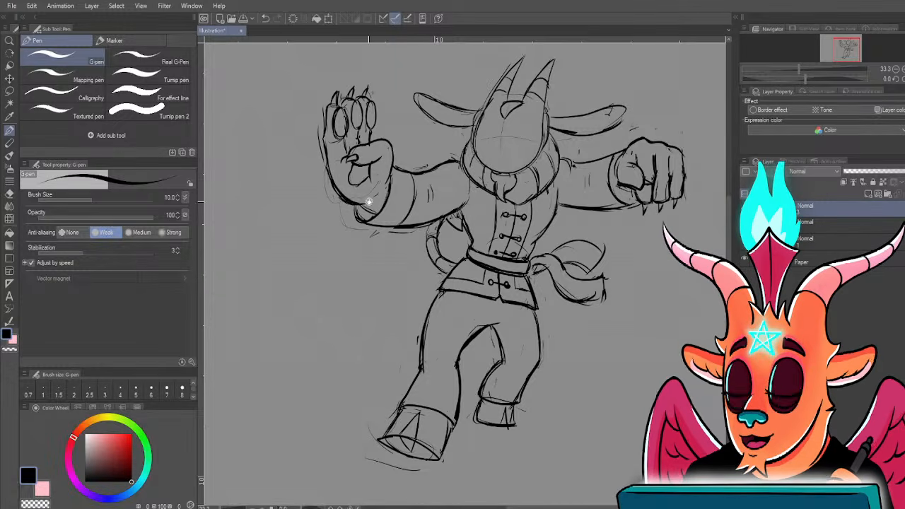
left_click_drag(614, 190, 606, 233)
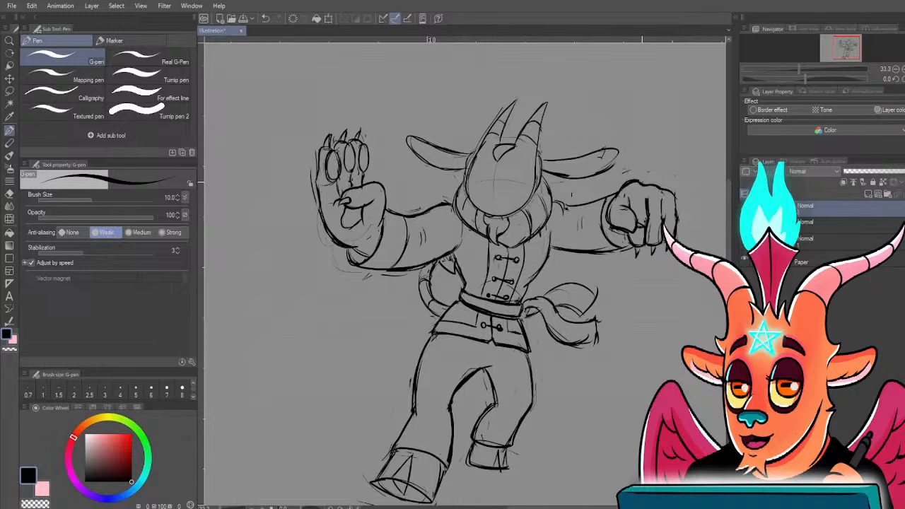
left_click_drag(316, 228, 374, 284)
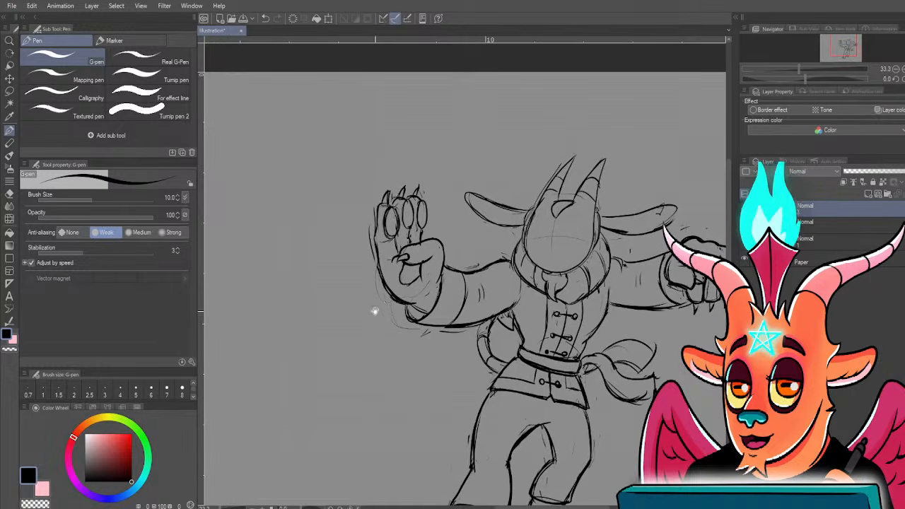
left_click_drag(375, 309, 446, 336)
scroll(450, 350, "up", 1)
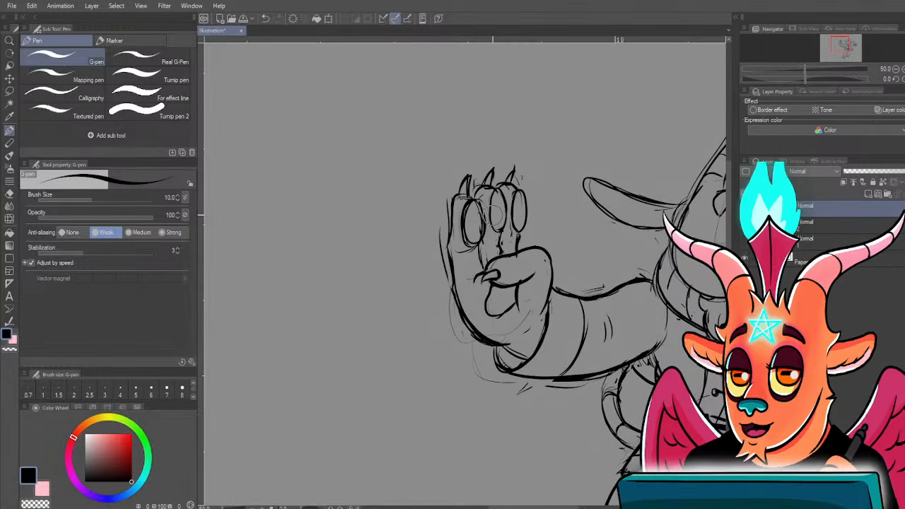
left_click_drag(532, 322, 507, 306)
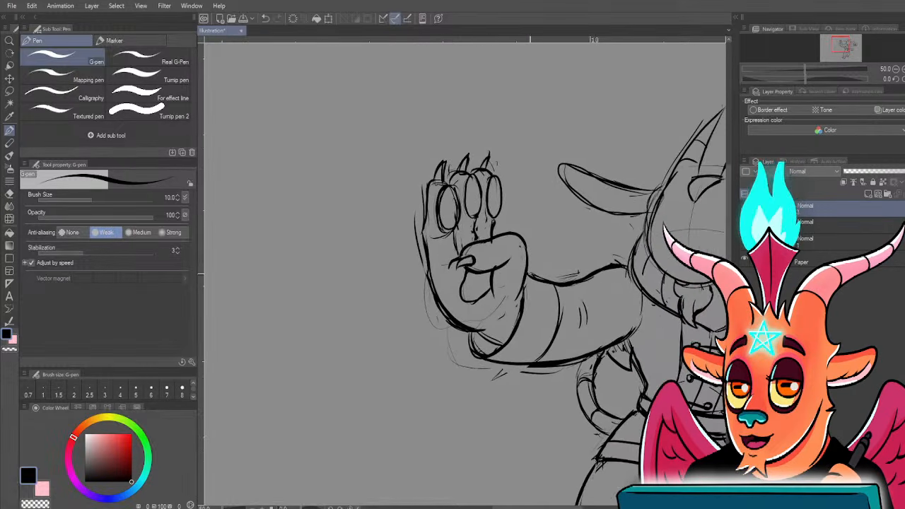
- Add a curved claw to the thumb of the outstretched fist
mouse_move(633, 365)
left_mouse_down()
mouse_move(488, 325)
mouse_move(464, 281)
left_mouse_up()
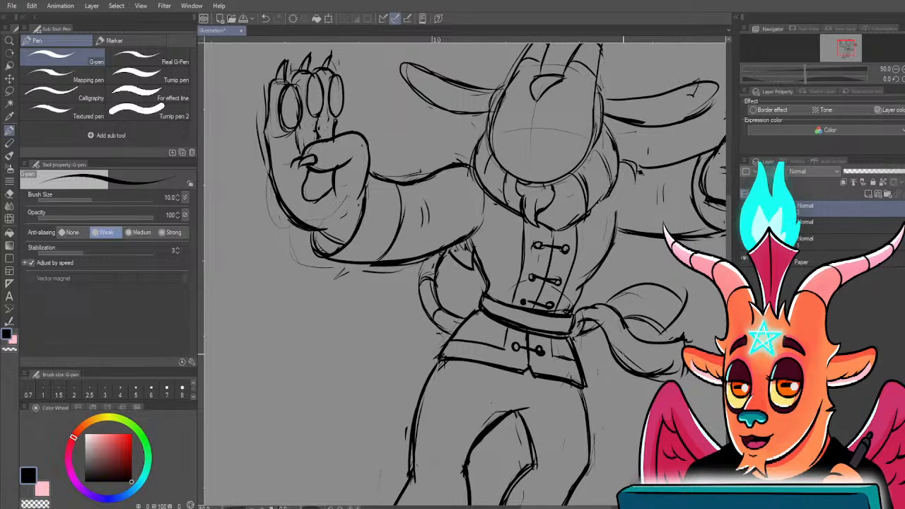
left_click_drag(627, 151, 481, 190)
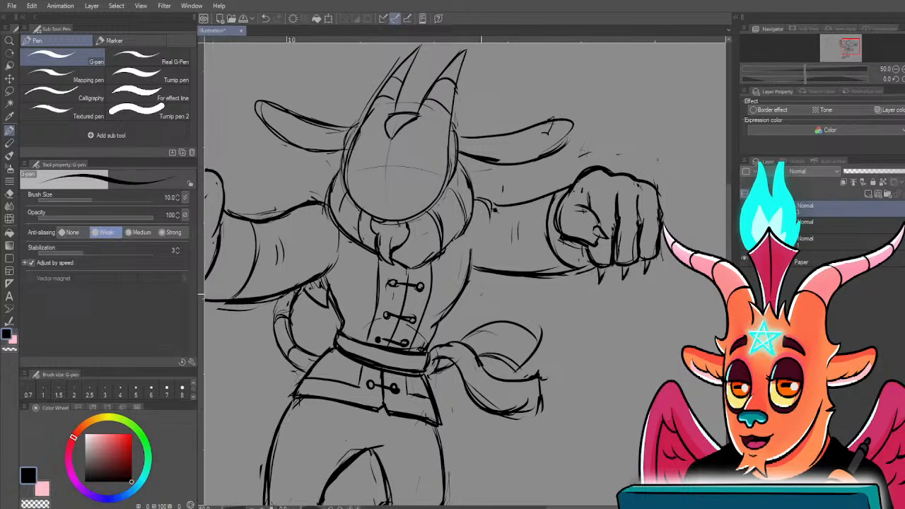
mouse_move(474, 198)
left_mouse_down()
mouse_move(493, 214)
mouse_move(572, 186)
left_mouse_up()
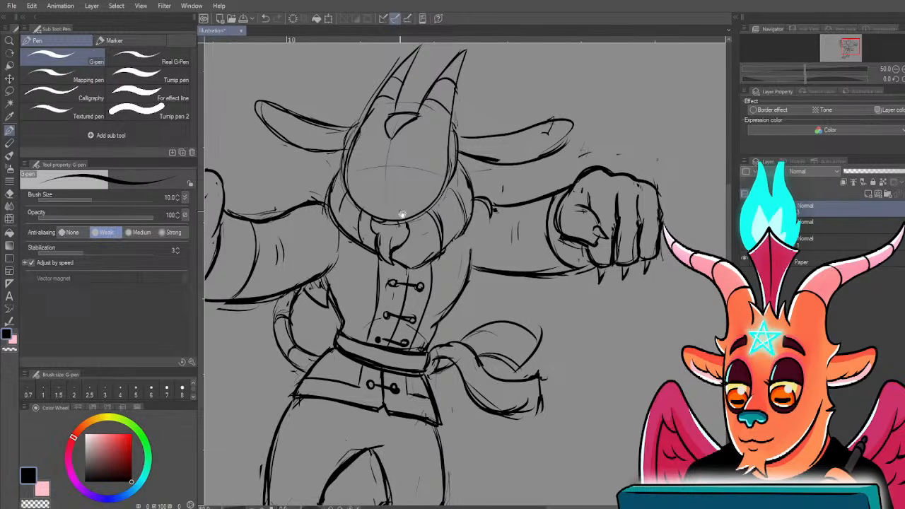
- Redraw the ear on the raised hand's side with a cleaner lower outline and a short inner curve at its tip
key("ctrl+minus")
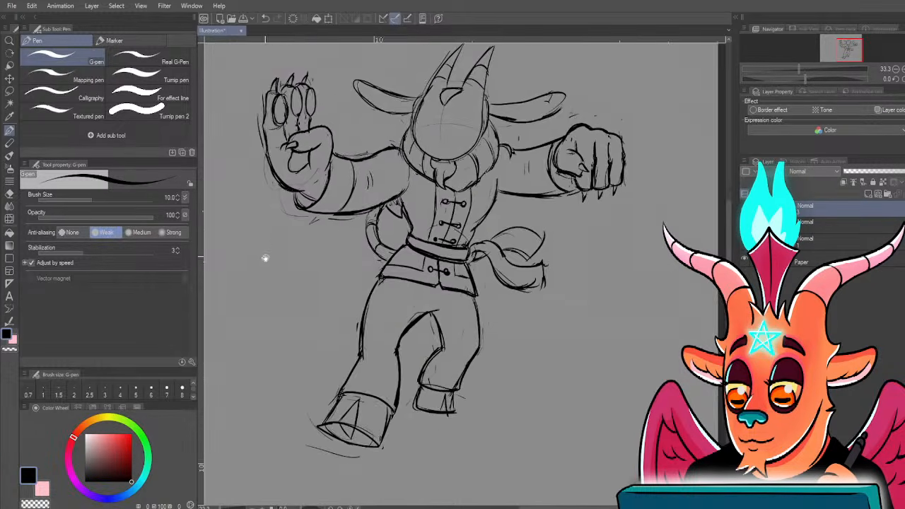
left_click_drag(264, 257, 292, 283)
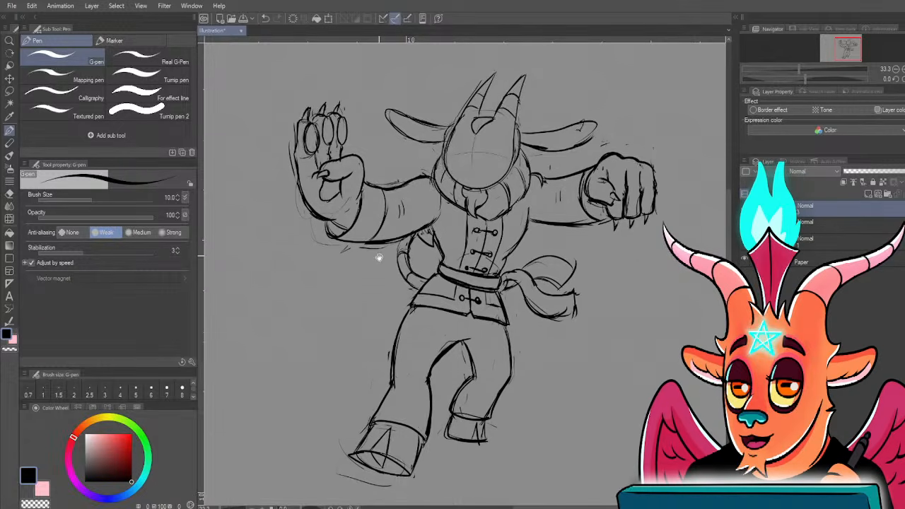
left_click_drag(367, 253, 373, 260)
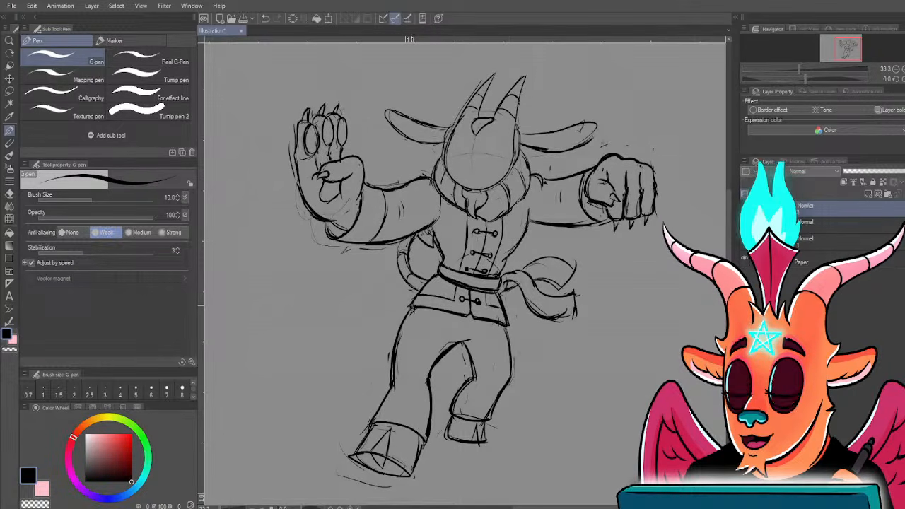
left_click_drag(516, 342, 479, 335)
left_click_drag(357, 205, 441, 307)
scroll(441, 307, "up", 2)
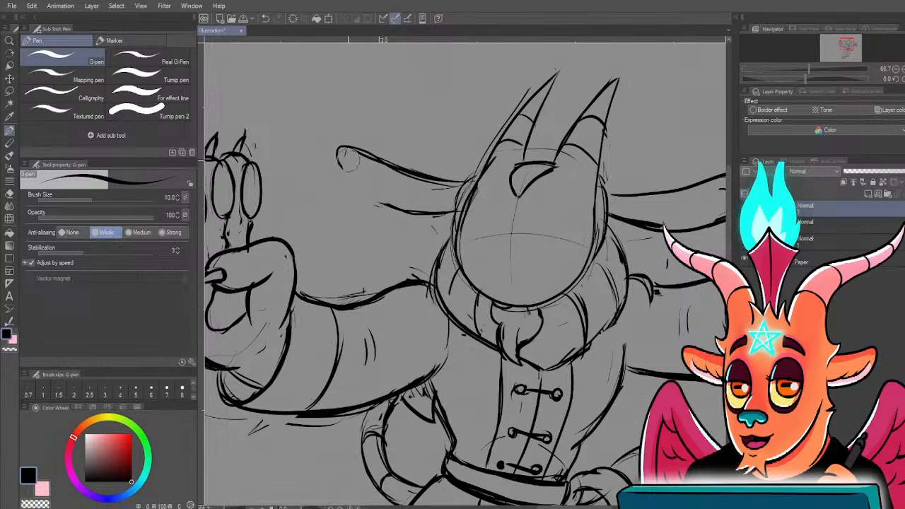
scroll(284, 167, "down", 1)
left_click_drag(276, 302, 289, 326)
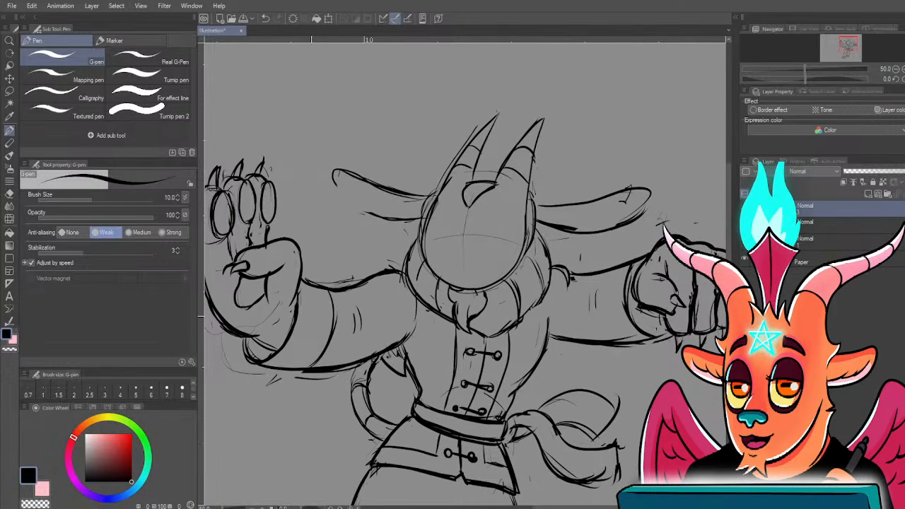
left_click_drag(332, 243, 374, 288)
scroll(378, 205, "up", 1)
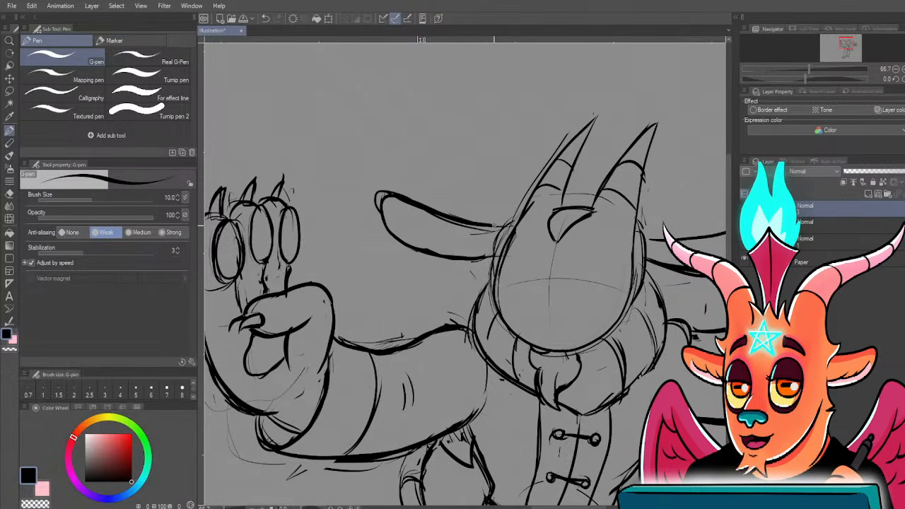
left_click_drag(549, 208, 443, 185)
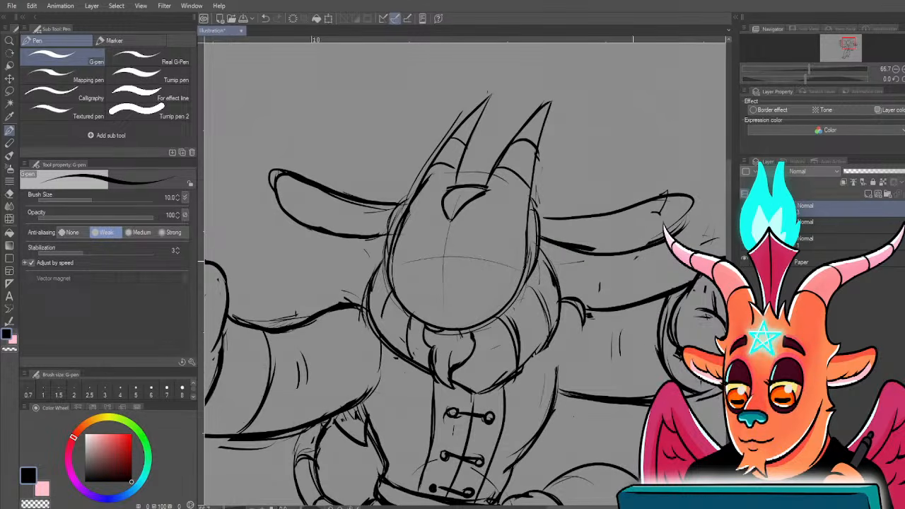
- Draw small ring earrings on the lower edges of both ears and add curved inner-ear lines
left_click_drag(635, 261, 637, 254)
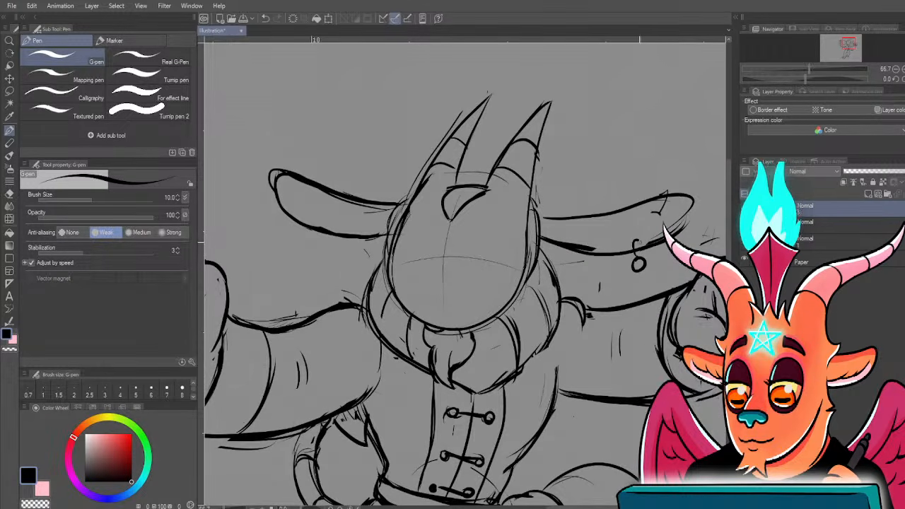
left_click_drag(303, 230, 307, 225)
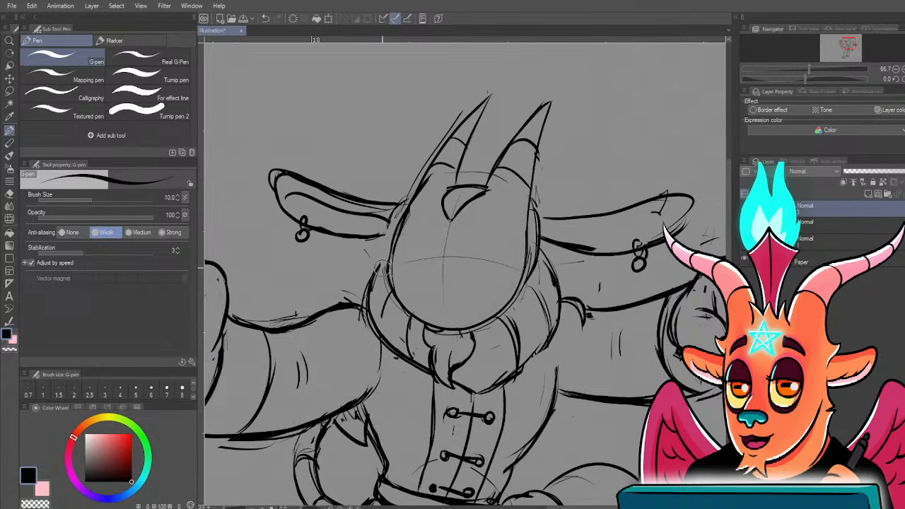
left_click_drag(392, 285, 383, 250)
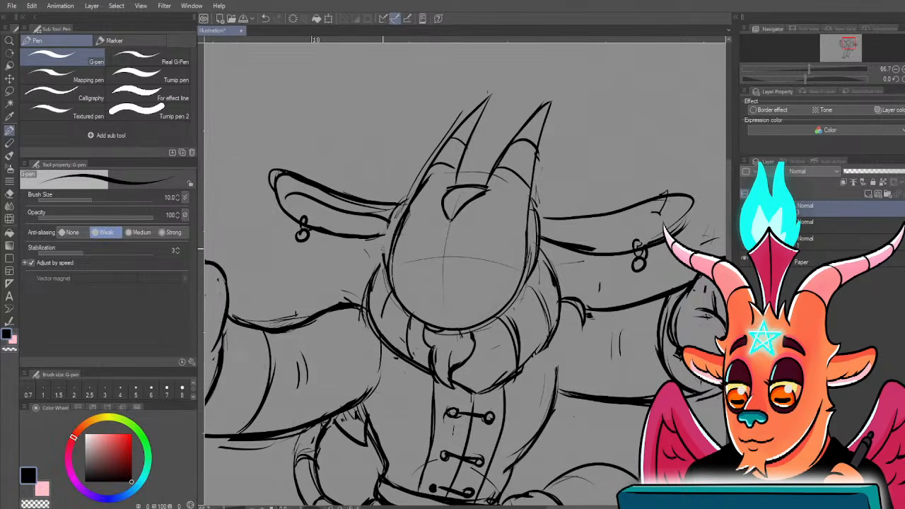
mouse_move(515, 292)
left_mouse_down()
mouse_move(528, 225)
mouse_move(672, 219)
left_mouse_up()
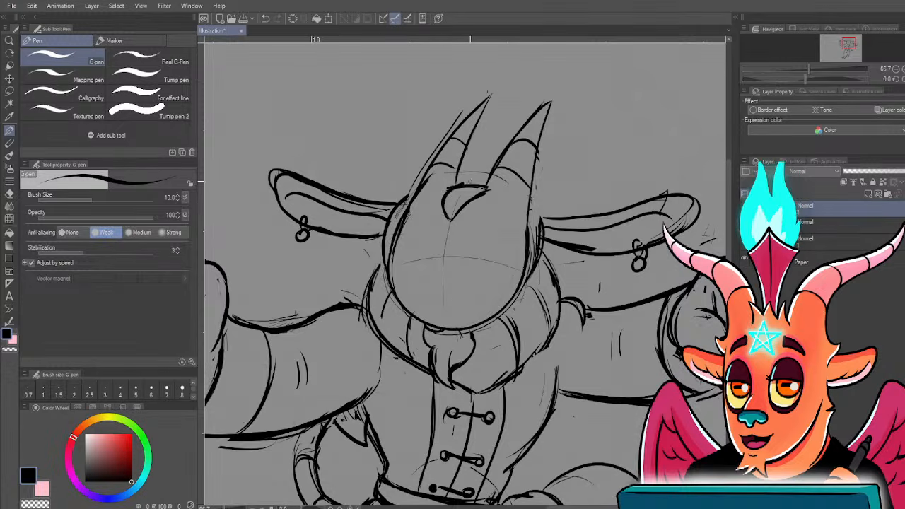
- Refine the forelock's outline and the inner edge of the horn on the raised hand's side
left_click_drag(450, 192, 486, 185)
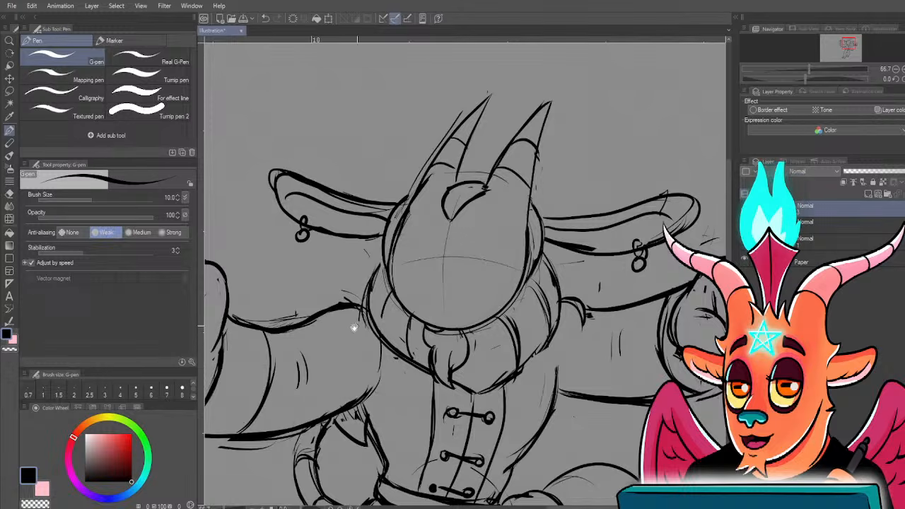
left_click_drag(354, 327, 355, 327)
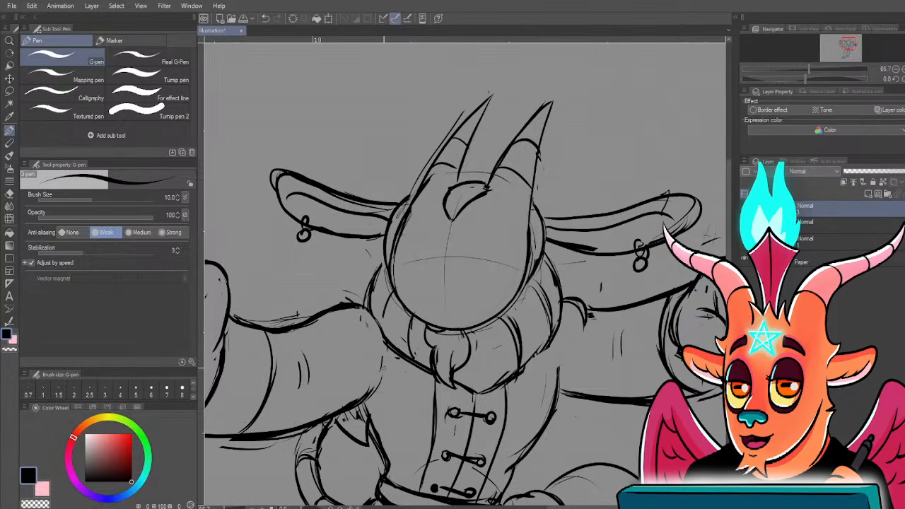
left_click_drag(542, 184, 519, 226)
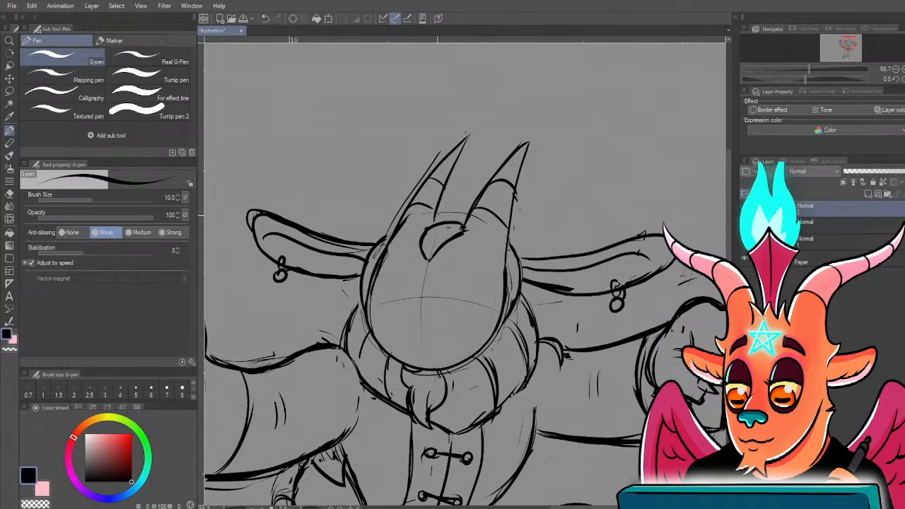
scroll(386, 309, "up", 1)
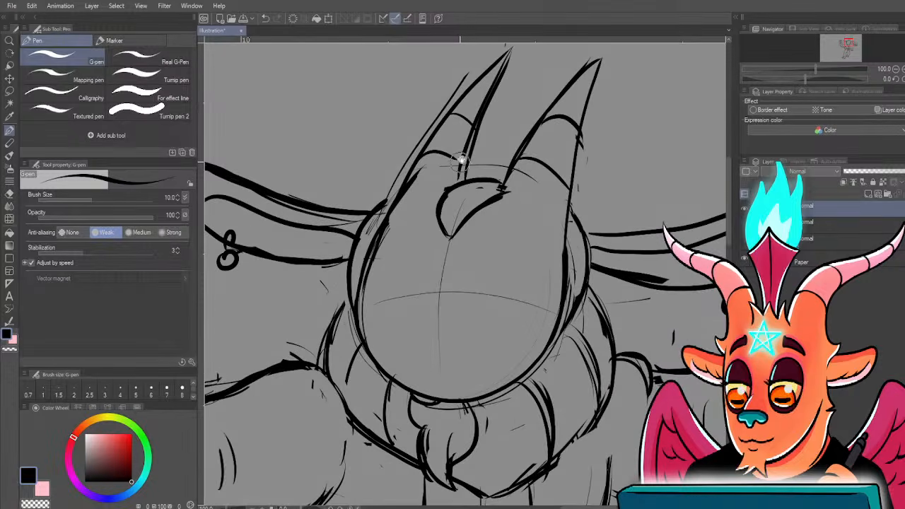
left_click_drag(461, 160, 461, 222)
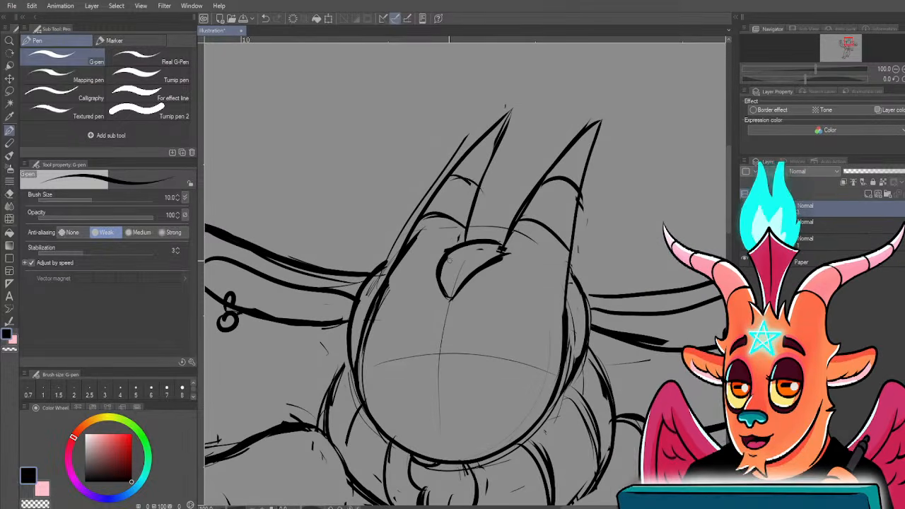
- Draw a small T-shaped animal nose where the face guidelines cross, redoing its lower part
left_click_drag(439, 321, 484, 297)
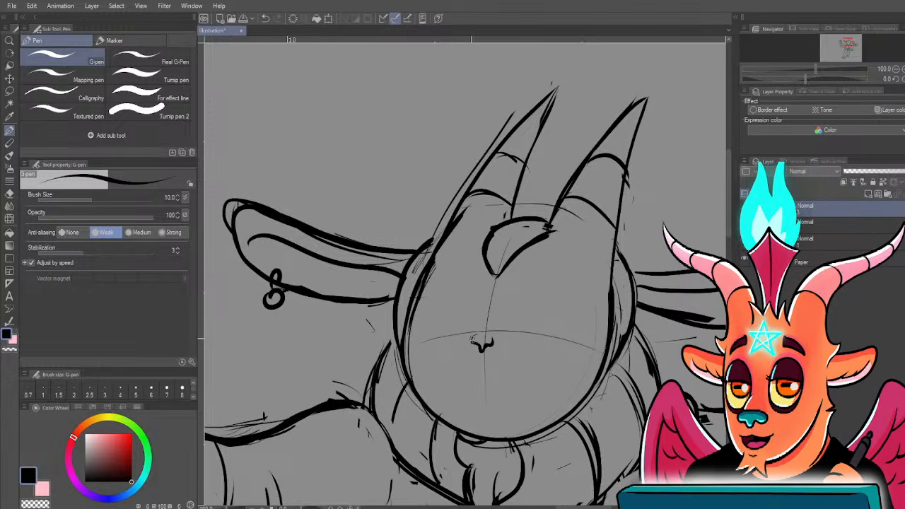
mouse_move(472, 340)
left_mouse_down()
mouse_move(495, 339)
mouse_move(489, 346)
left_mouse_up()
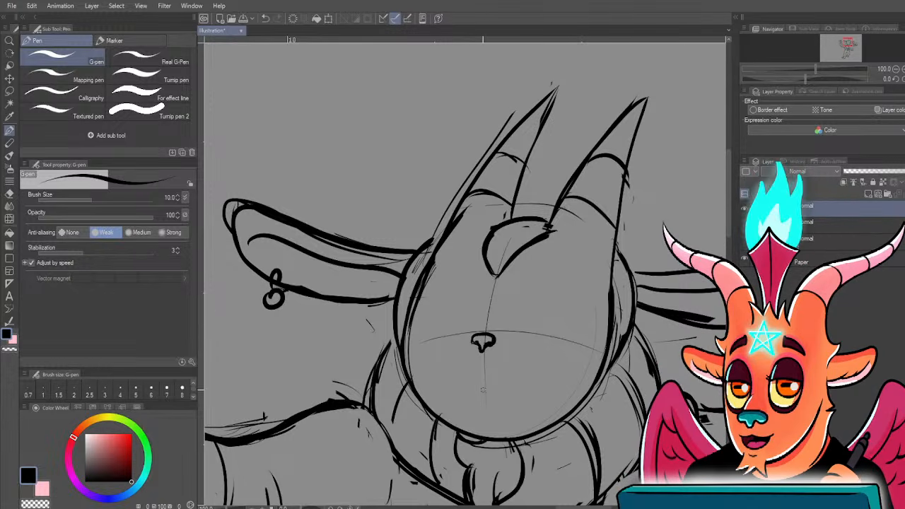
key("ctrl+z")
key("ctrl+z")
key("ctrl+z")
key("ctrl+y")
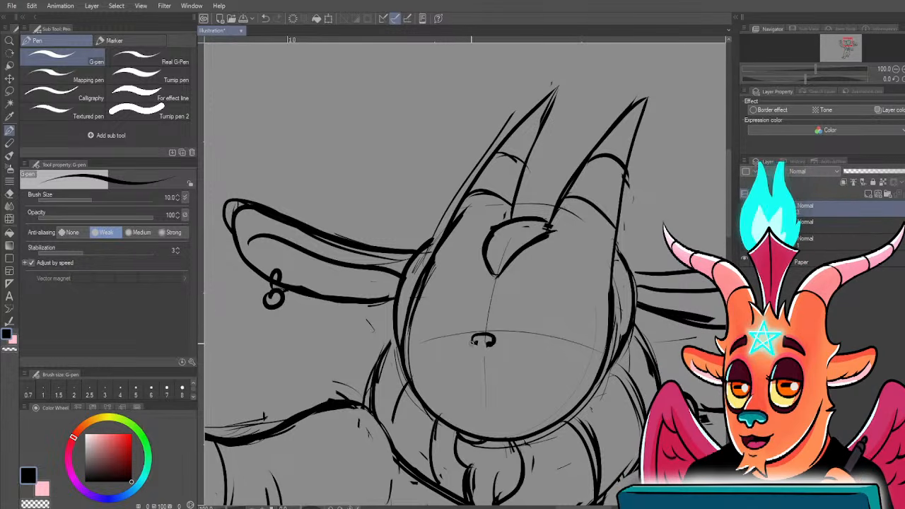
mouse_move(481, 341)
left_mouse_down()
mouse_move(491, 347)
mouse_move(477, 349)
left_mouse_up()
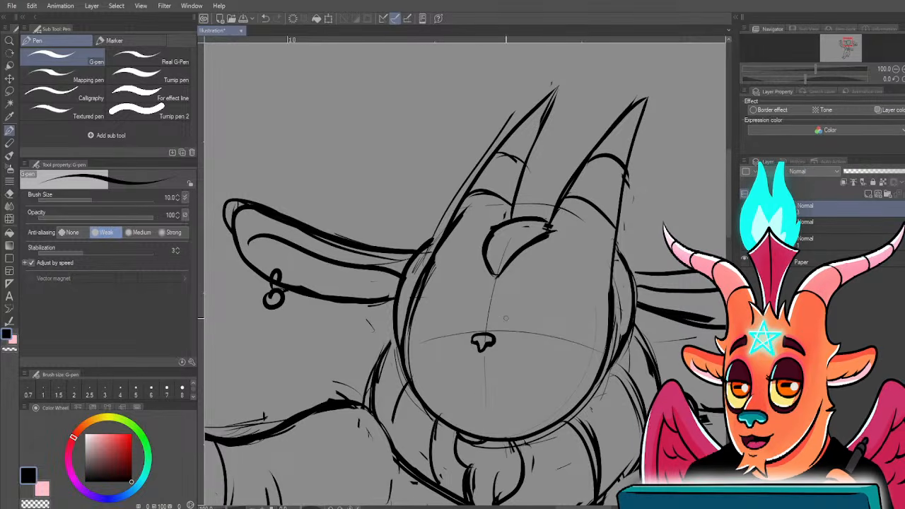
- Draw angry brows slanting together below the forelock and outline the sides of the eye nearer the fist
left_click_drag(507, 286, 573, 266)
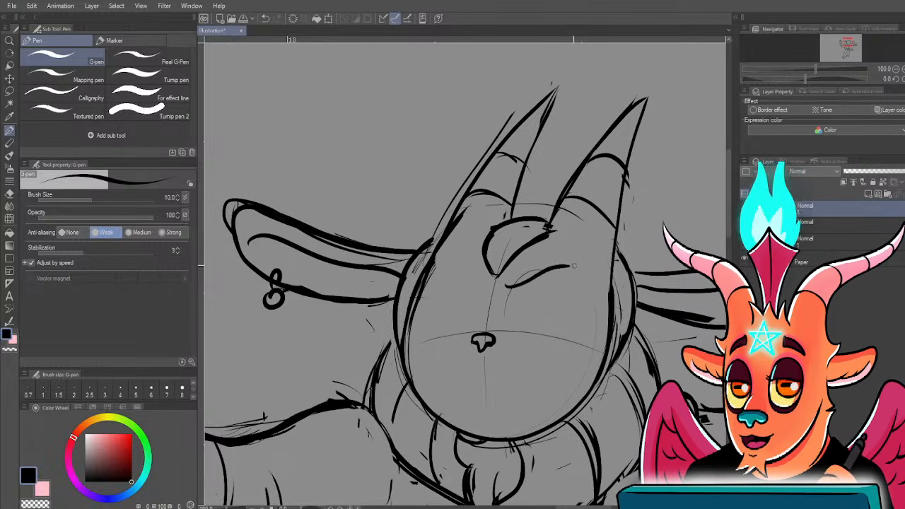
mouse_move(434, 275)
left_mouse_down()
mouse_move(489, 286)
mouse_move(574, 264)
left_mouse_up()
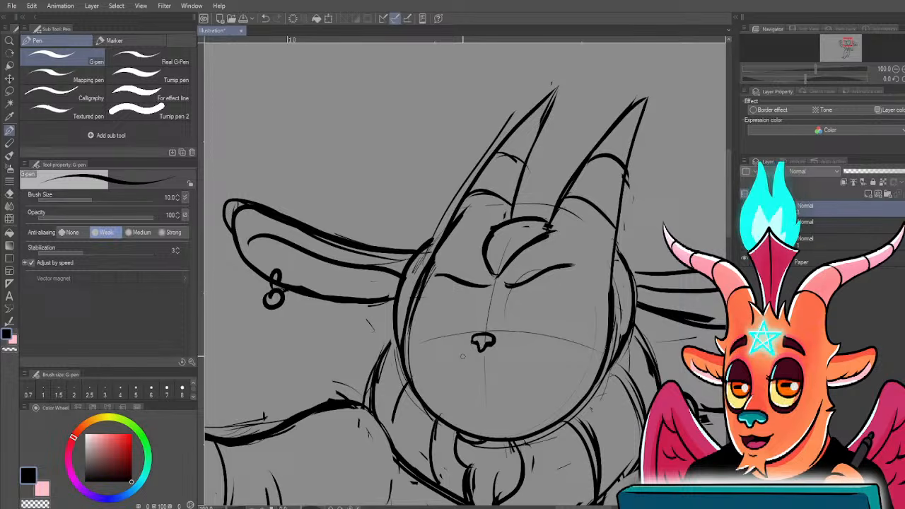
left_click_drag(643, 424, 591, 353)
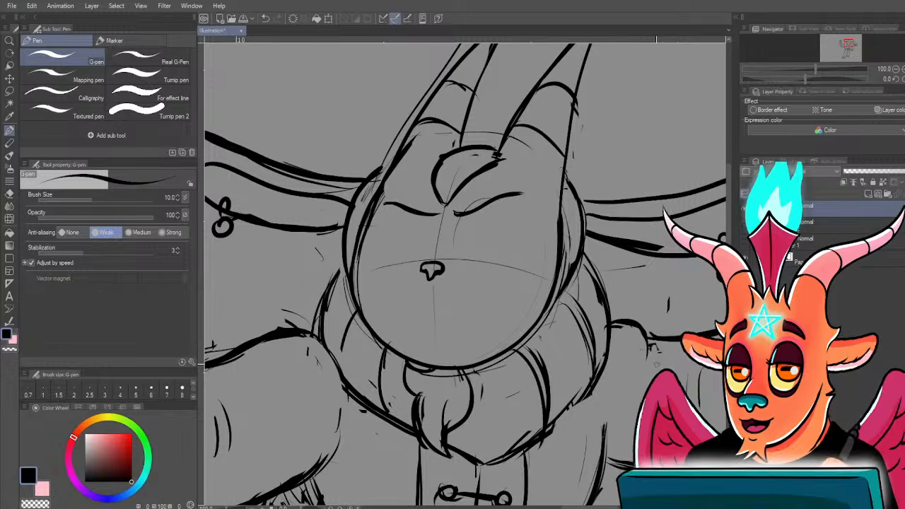
left_click_drag(471, 299, 480, 310)
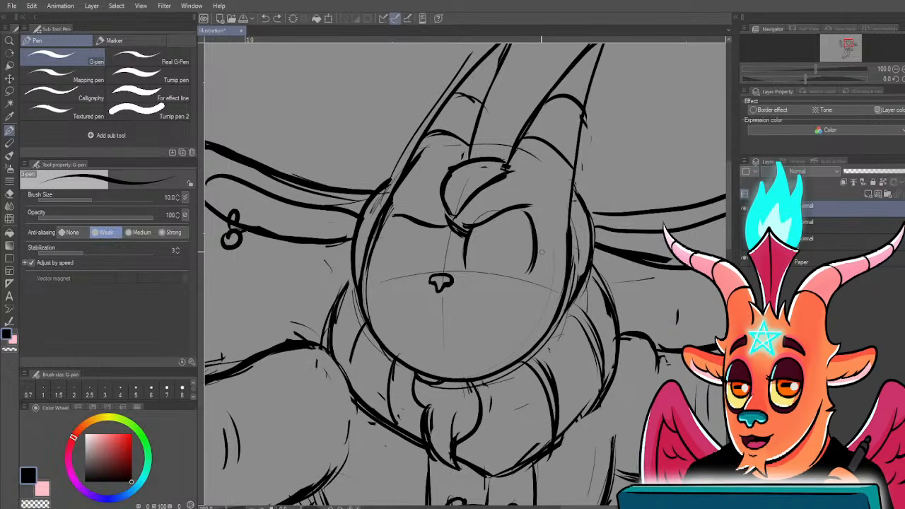
- Add short lashes beside the outlined eye, then outline the other eye with a thicker outer edge and matching lashes
mouse_move(556, 253)
left_mouse_down()
mouse_move(534, 256)
mouse_move(535, 268)
left_mouse_up()
mouse_move(438, 251)
left_mouse_down()
mouse_move(434, 265)
mouse_move(439, 227)
left_mouse_up()
left_click_drag(380, 279, 396, 219)
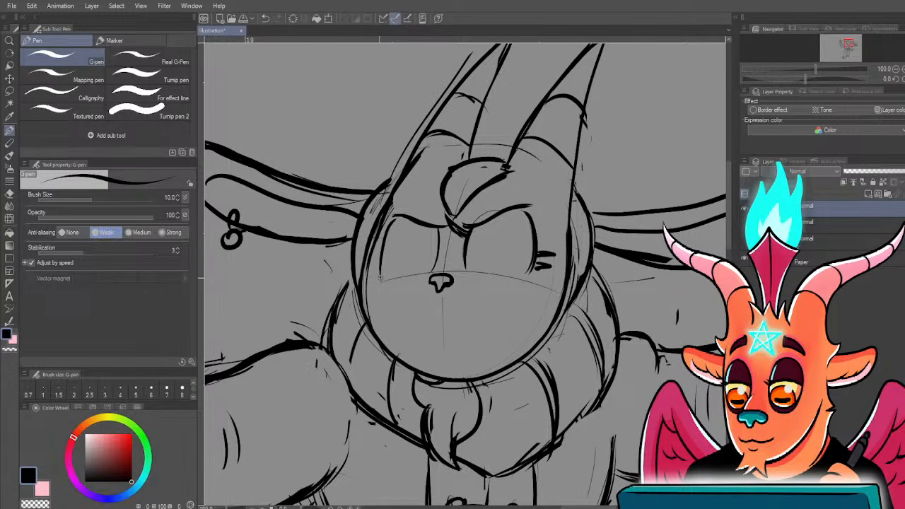
left_click_drag(380, 263, 401, 222)
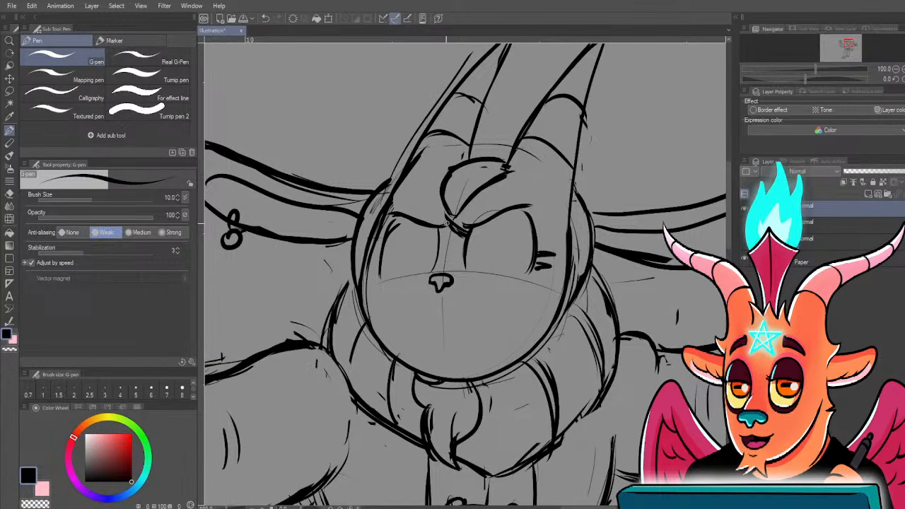
key("ctrl+z")
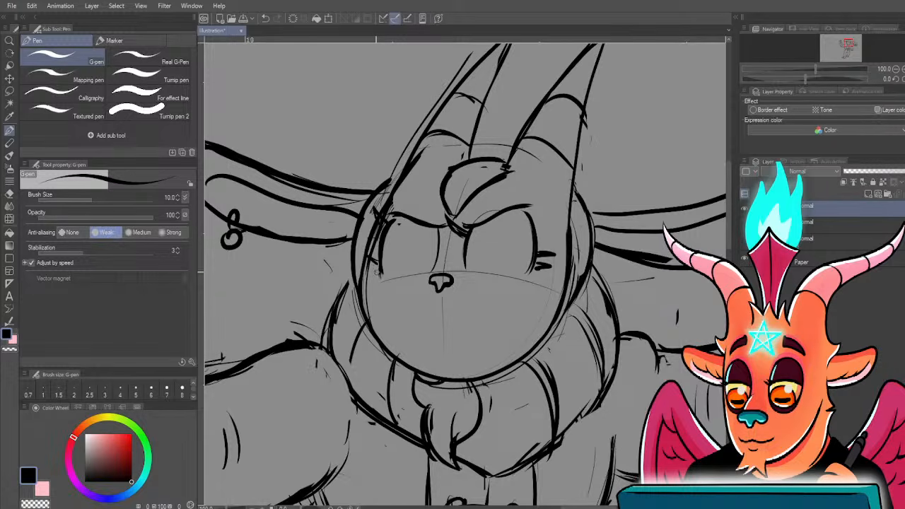
left_click_drag(377, 276, 384, 254)
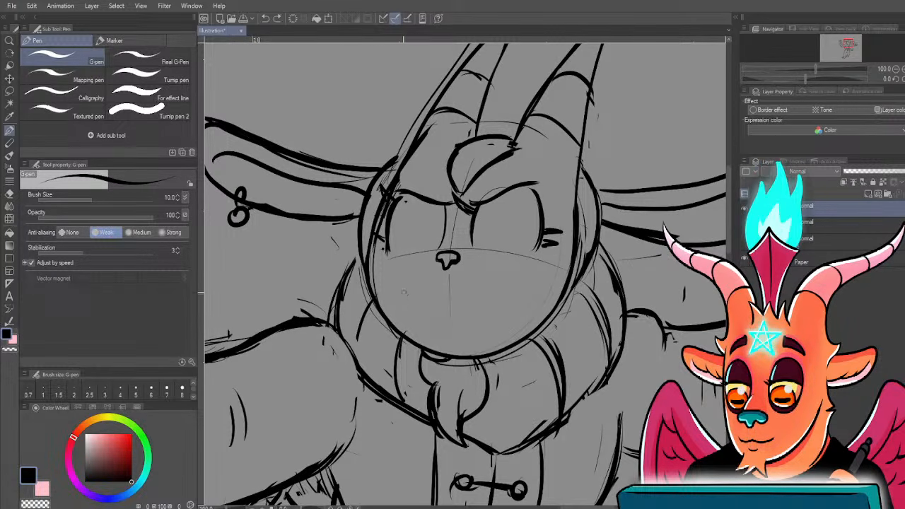
mouse_move(398, 289)
left_mouse_down()
mouse_move(414, 289)
mouse_move(412, 277)
mouse_move(416, 291)
left_mouse_up()
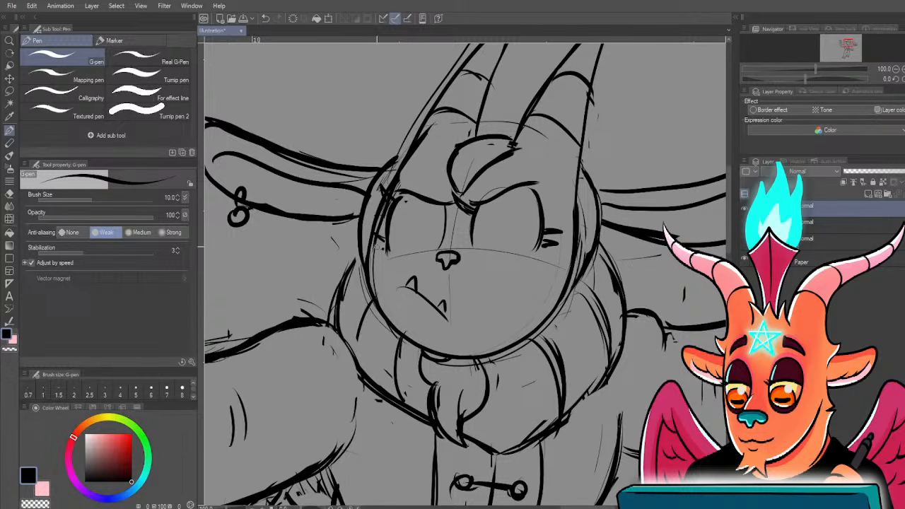
left_click_drag(379, 247, 393, 267)
key("ctrl+z")
key("ctrl+z")
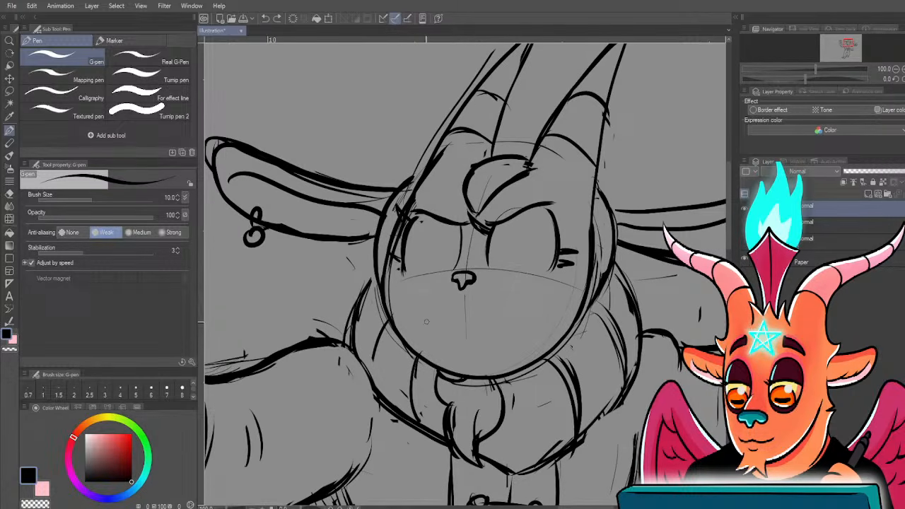
- Draw a wavy mouth line below the nose with two small pointed fangs rising from it
left_click_drag(424, 316, 520, 327)
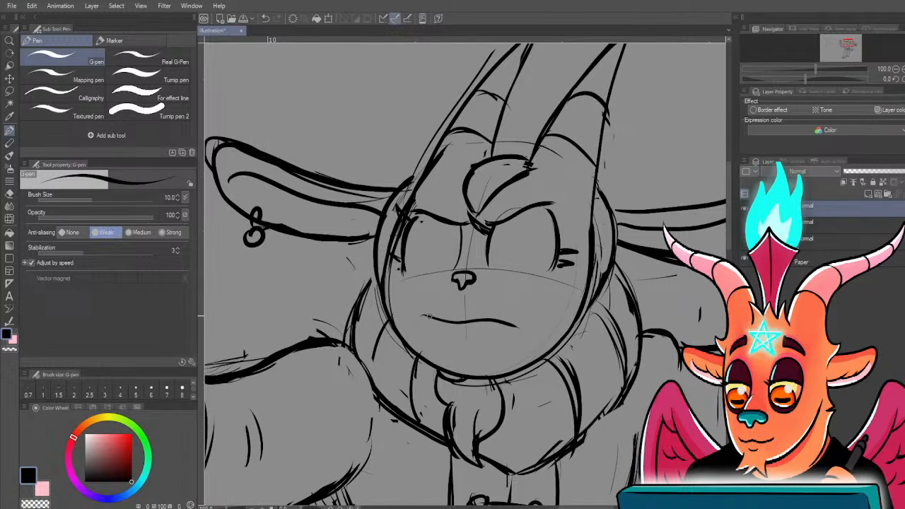
left_click_drag(428, 316, 439, 318)
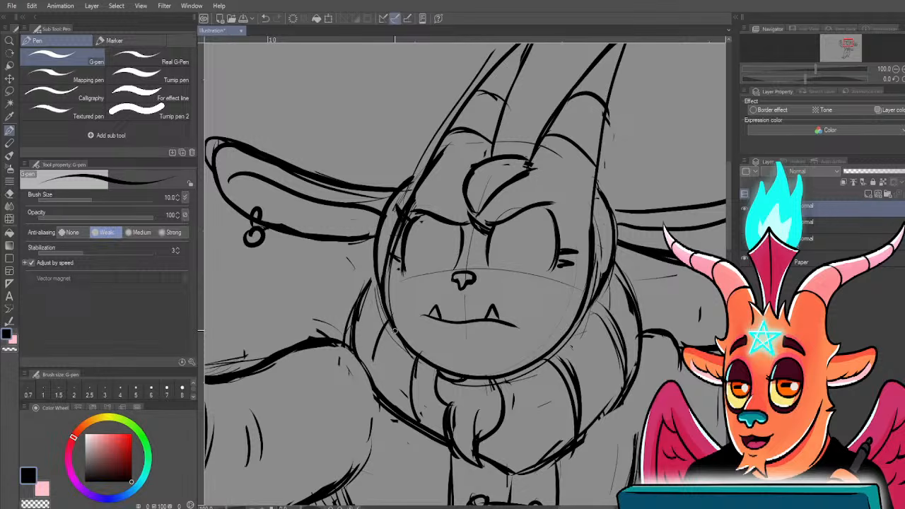
- Lasso the ear on the fist's side, transform it to 92% width with a -1.4° rotation, and deselect it
scroll(349, 290, "down", 1)
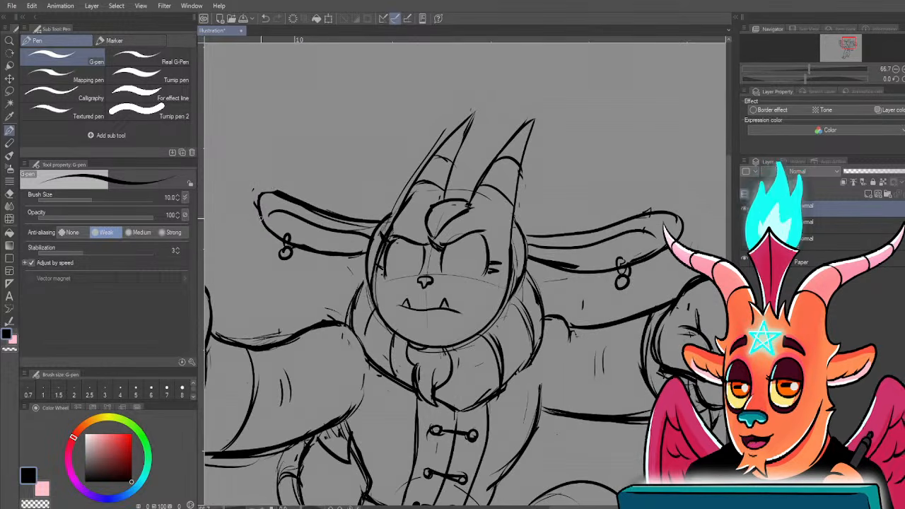
key("m")
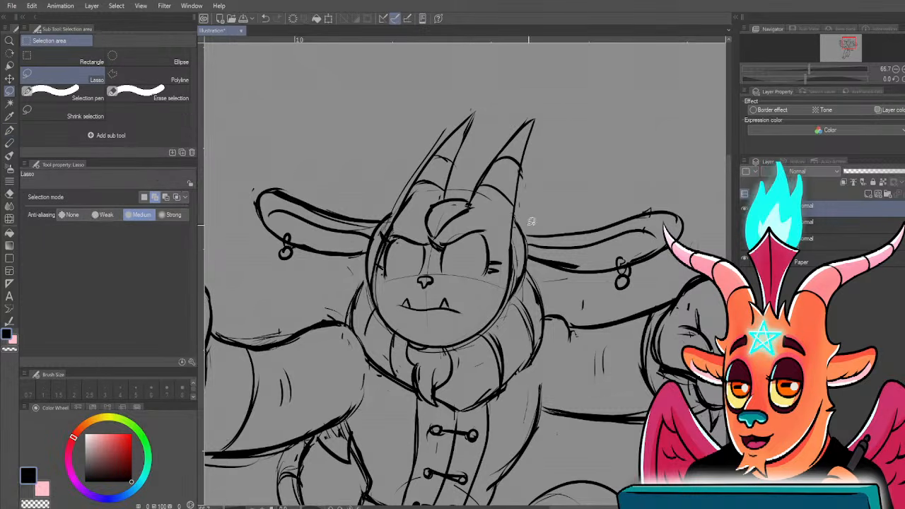
key("ctrl+t")
mouse_move(701, 215)
left_mouse_down()
mouse_move(590, 184)
mouse_move(685, 238)
left_mouse_up()
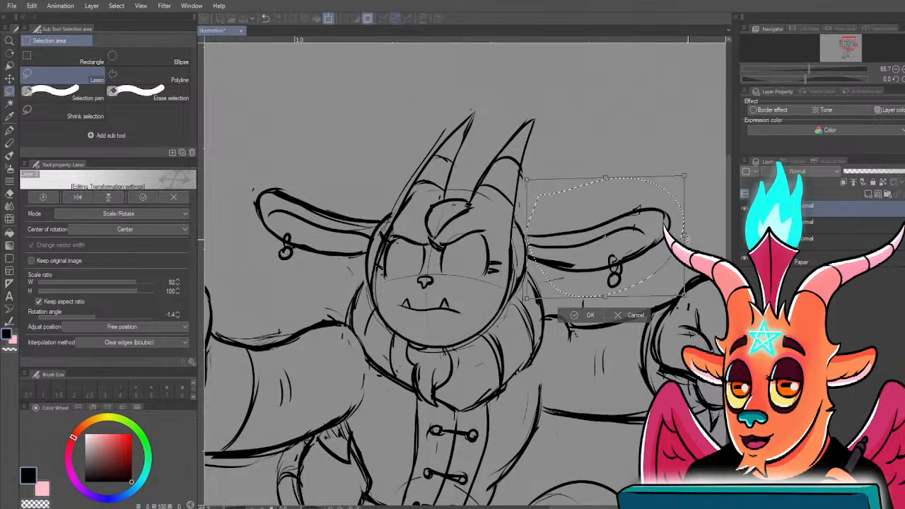
key("Return")
key("ctrl+d")
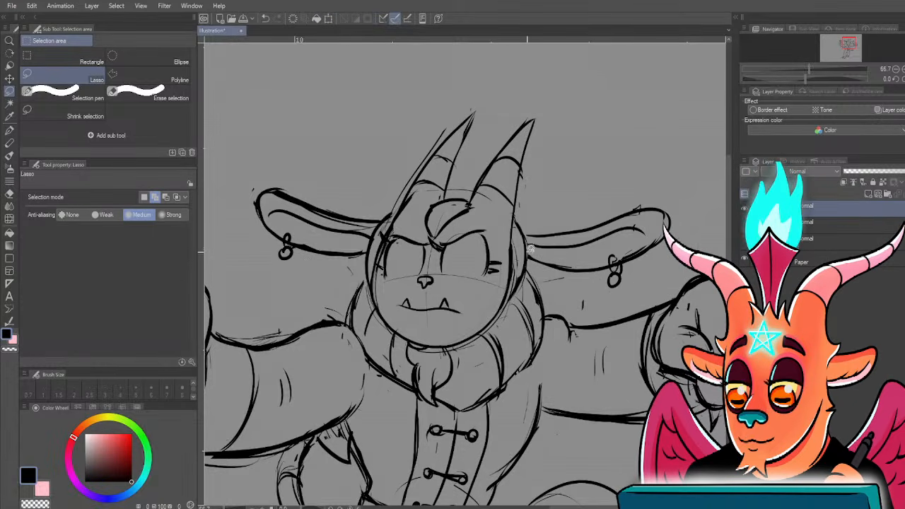
- Redraw the lower edge of the ear on the raised hand's side as one clean line running from the earring to the head
key("p")
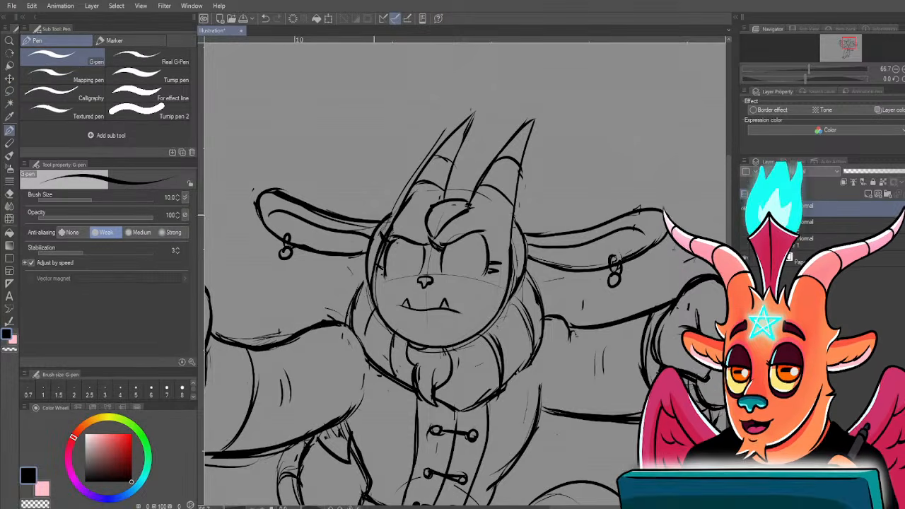
left_click_drag(290, 257, 343, 273)
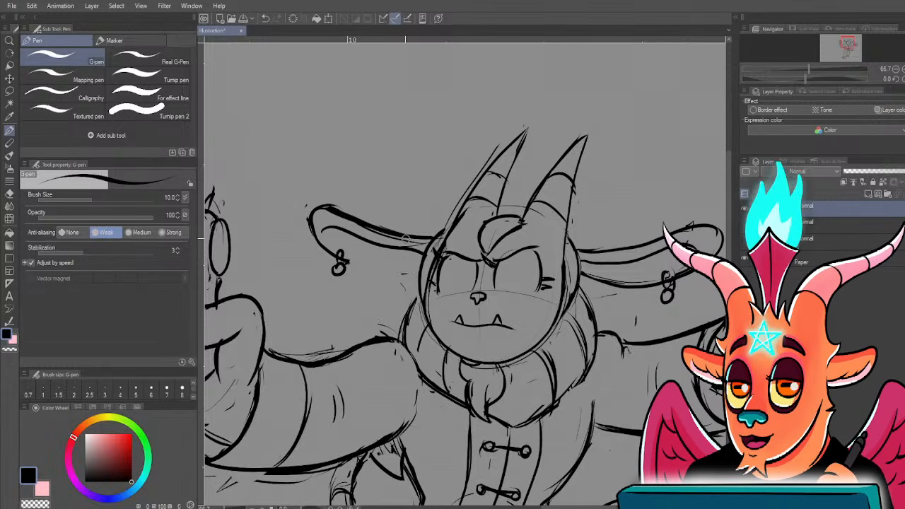
left_click_drag(338, 253, 400, 269)
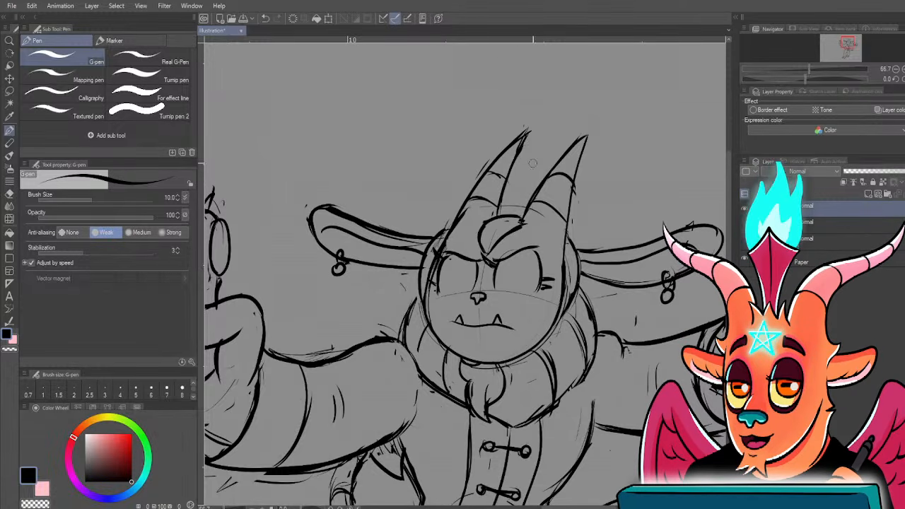
- Draw a round iris inside each eye and add narrow horizontal pupils
mouse_move(415, 312)
left_mouse_down()
mouse_move(420, 302)
mouse_move(433, 313)
mouse_move(432, 305)
mouse_move(435, 323)
left_mouse_up()
scroll(446, 276, "down", 1)
scroll(458, 255, "up", 2)
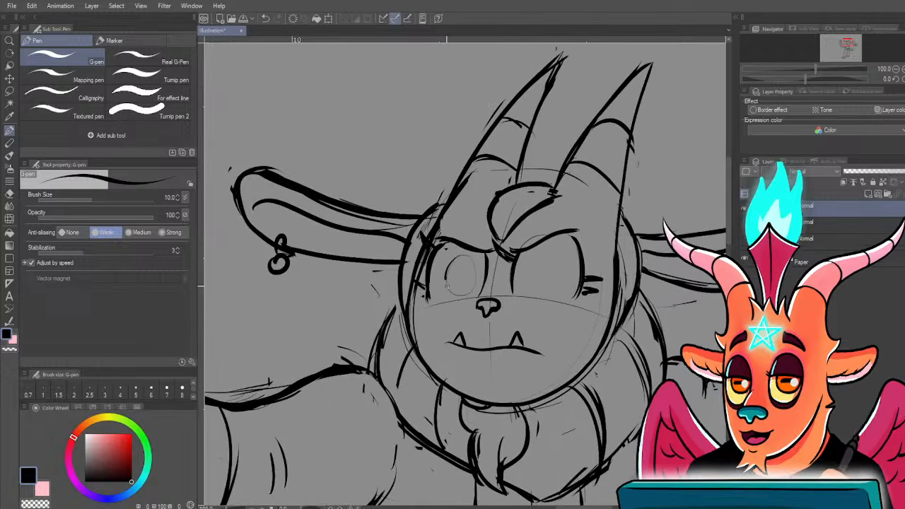
left_click_drag(447, 285, 449, 282)
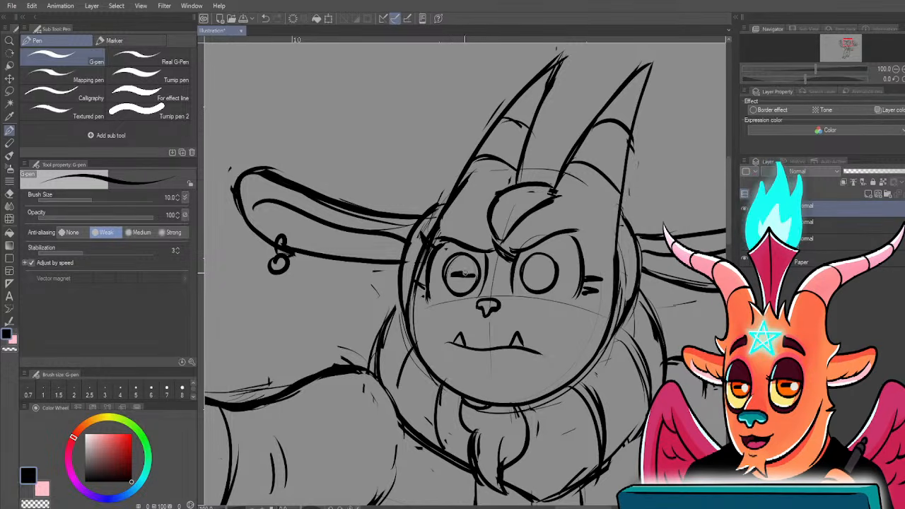
left_click_drag(456, 275, 475, 275)
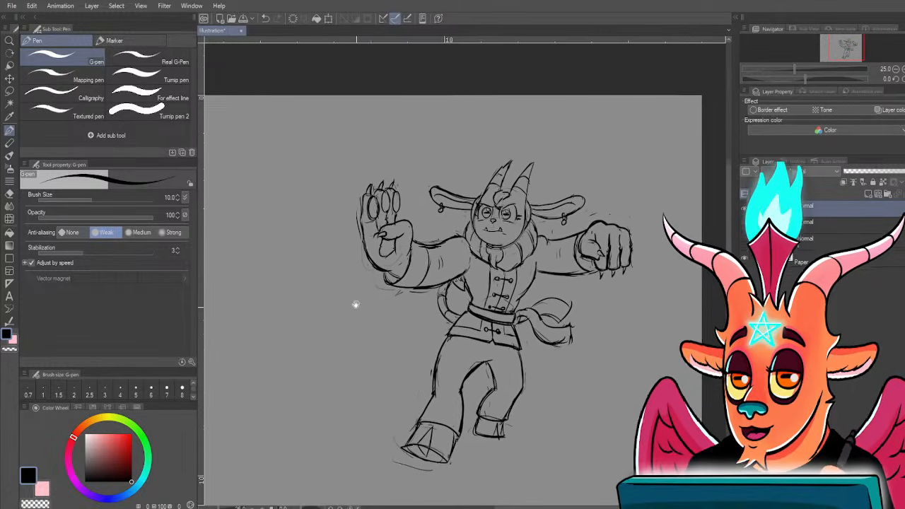
scroll(355, 304, "up", 1)
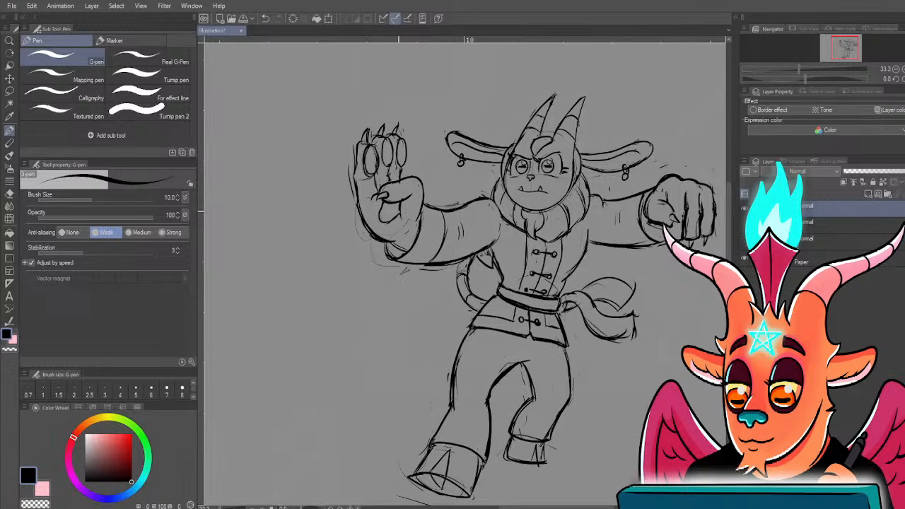
left_click_drag(390, 169, 394, 178)
left_click_drag(438, 338, 432, 306)
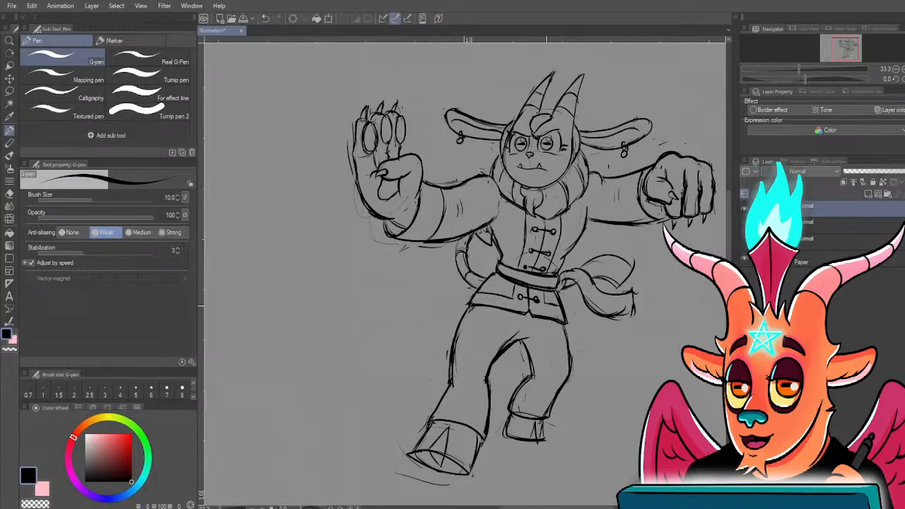
left_click_drag(406, 259, 400, 295)
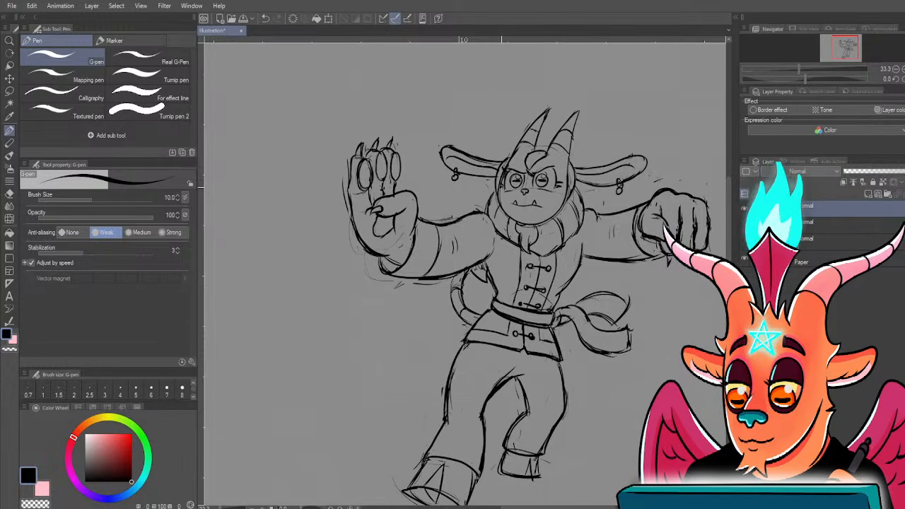
left_click_drag(378, 280, 371, 287)
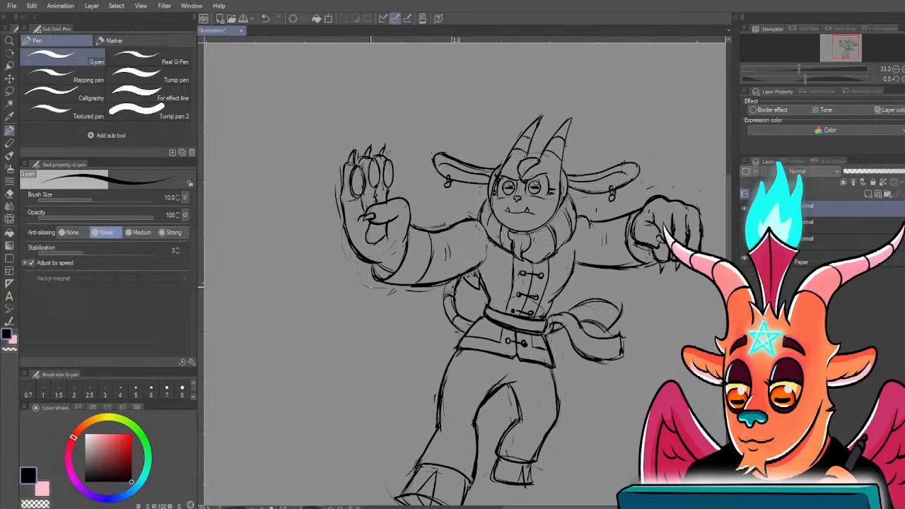
scroll(410, 279, "up", 1)
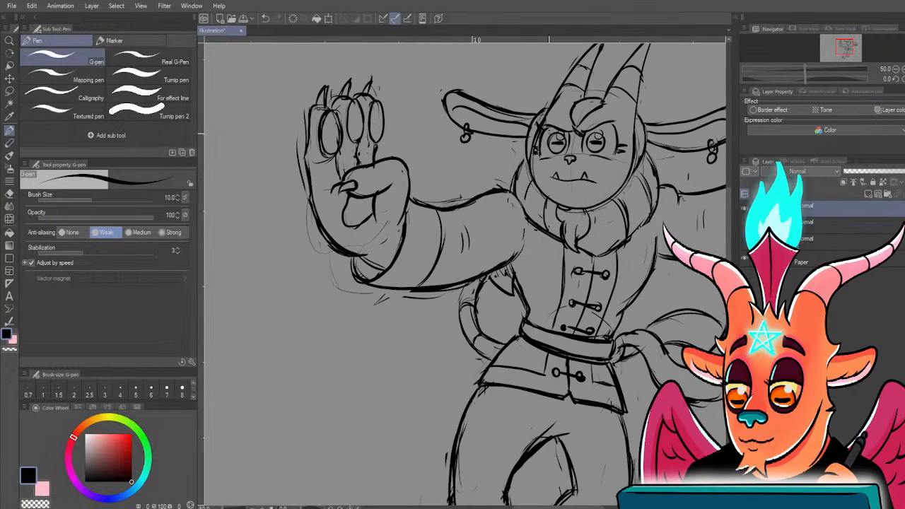
scroll(319, 223, "down", 1)
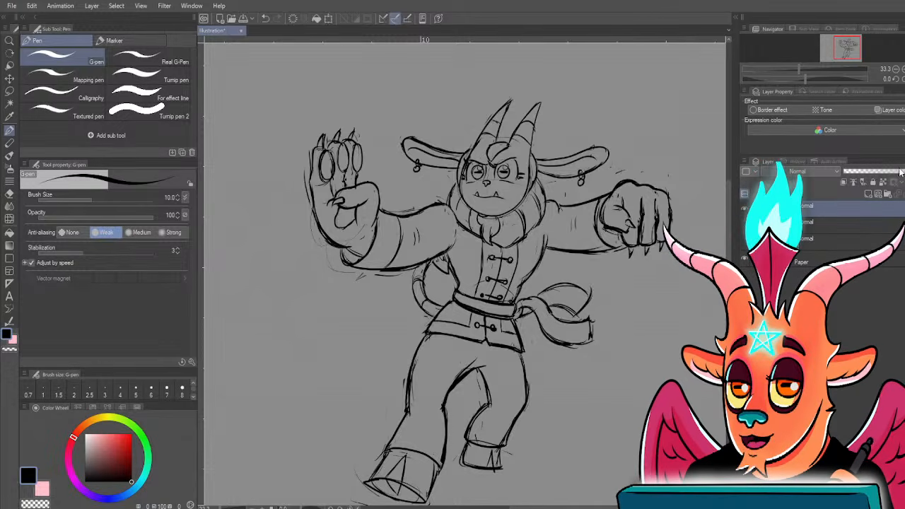
- Lower the opacity of the sketch layer so its lines fade, and add a new layer above it for the line art
left_click_drag(900, 171, 858, 172)
left_click(868, 194)
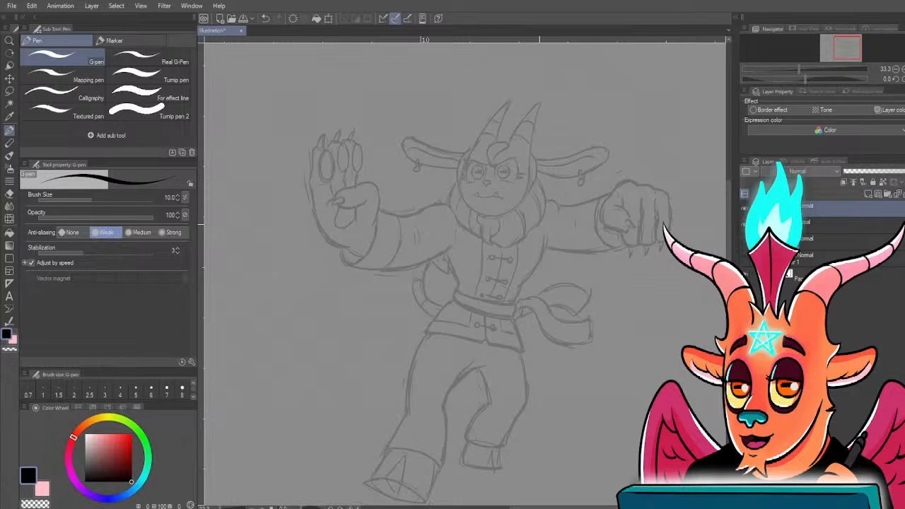
left_click_drag(540, 225, 613, 295)
key("ctrl+plus")
left_click_drag(591, 329, 507, 340)
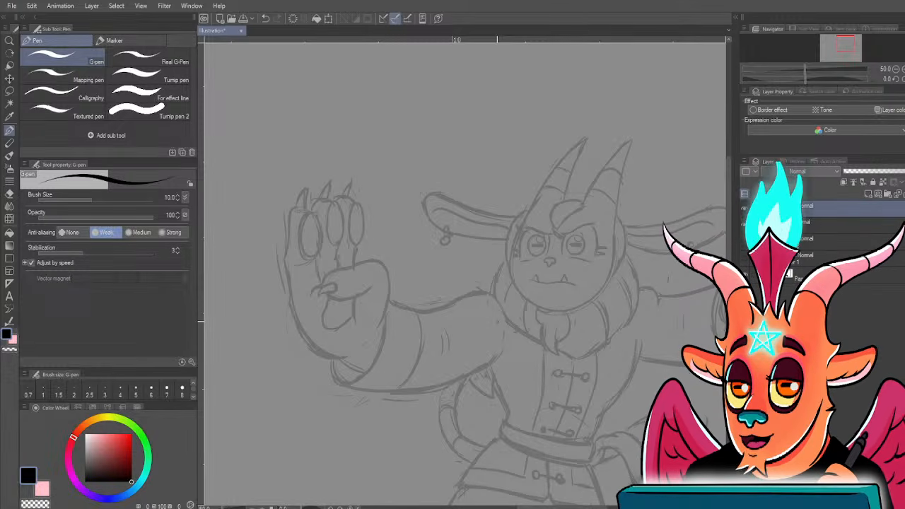
mouse_move(564, 239)
left_mouse_down()
mouse_move(505, 285)
mouse_move(497, 355)
left_mouse_up()
scroll(490, 281, "up", 2)
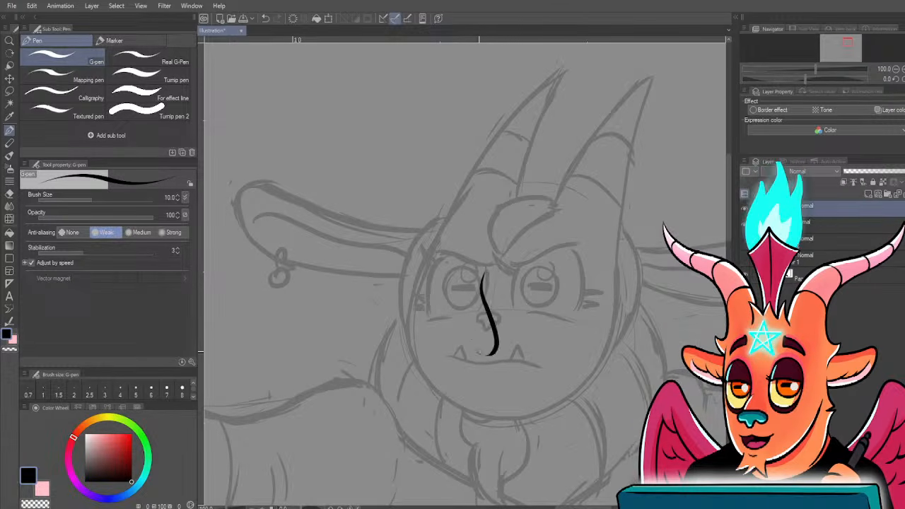
key("ctrl+z")
- Reduce the G-pen brush size to 7 and ink the nose as a closed rounded outline with a pointed lower tip
key("bracketleft")
key("bracketleft")
scroll(485, 324, "up", 1)
scroll(485, 325, "up", 1)
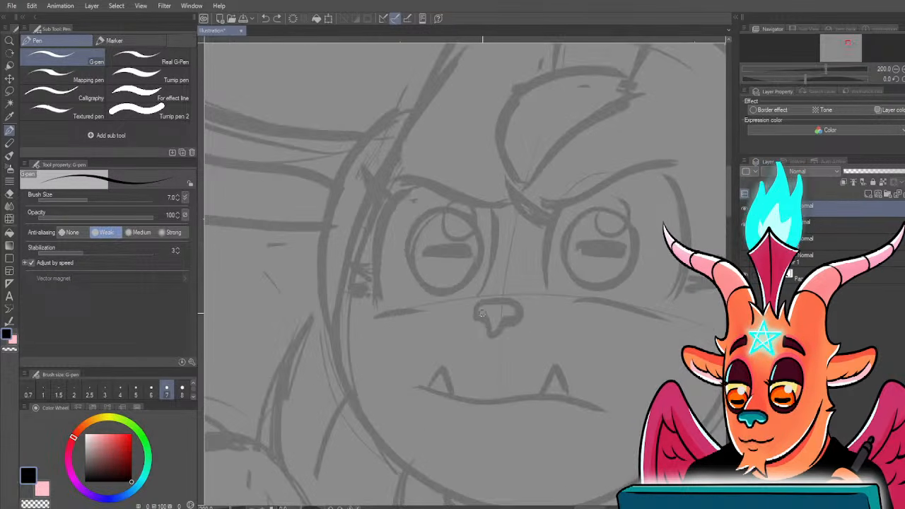
key("ctrl+z")
scroll(488, 329, "up", 1)
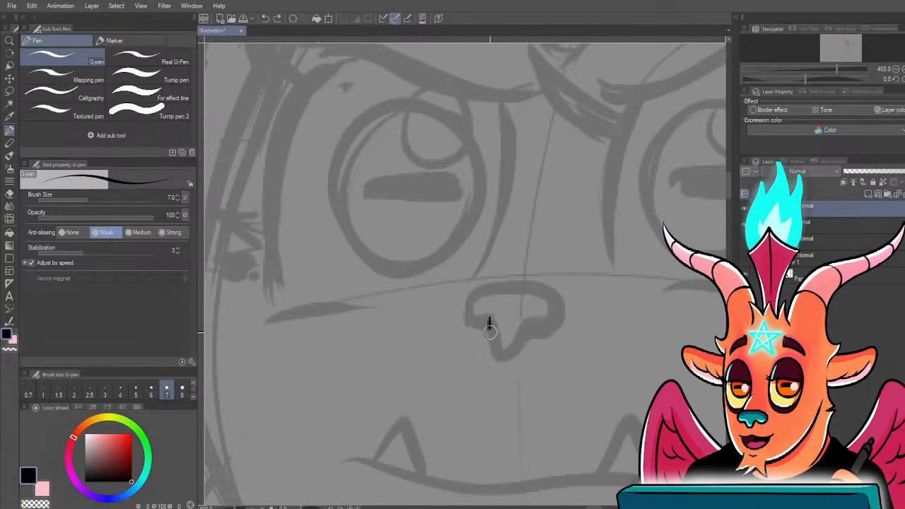
left_click_drag(508, 347, 532, 326)
mouse_move(545, 297)
left_mouse_down()
mouse_move(499, 288)
mouse_move(470, 319)
mouse_move(488, 331)
left_mouse_up()
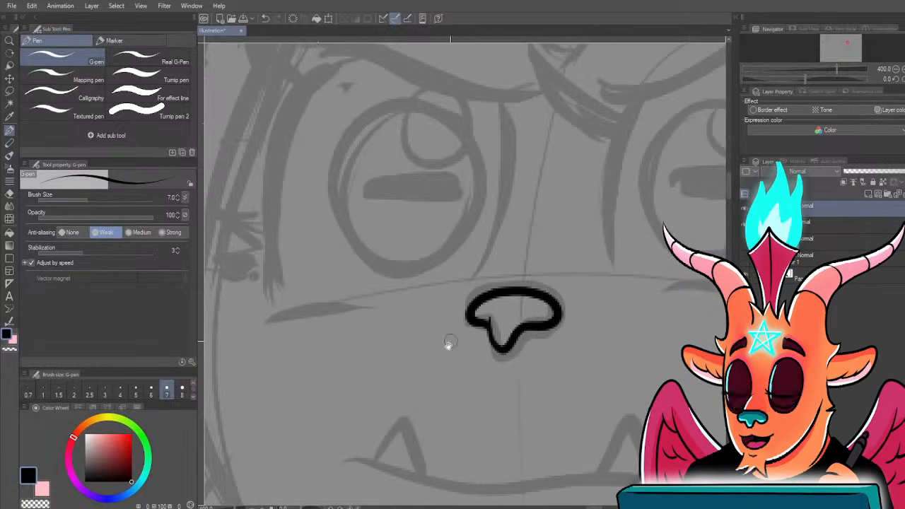
- Ink the mouth as one wavy tapered line following the sketch below the nose
scroll(449, 339, "down", 2)
scroll(395, 356, "up", 2)
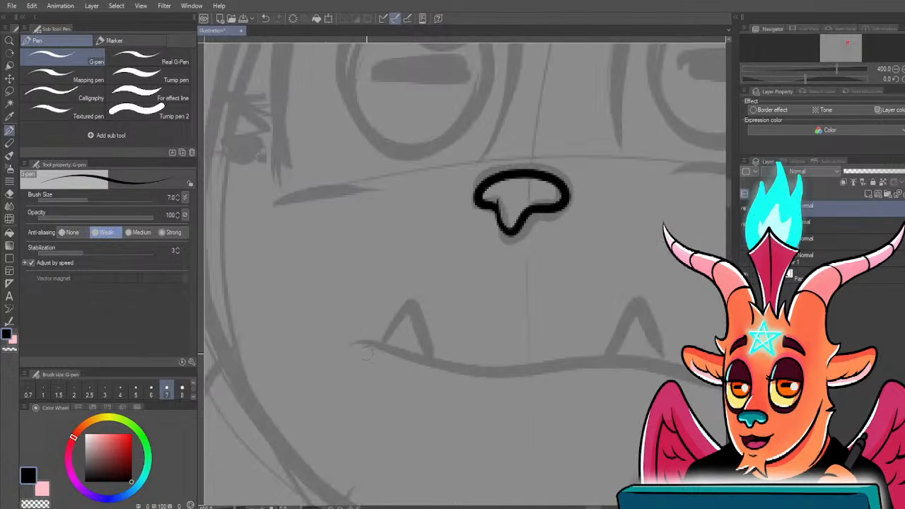
left_click_drag(372, 344, 368, 327)
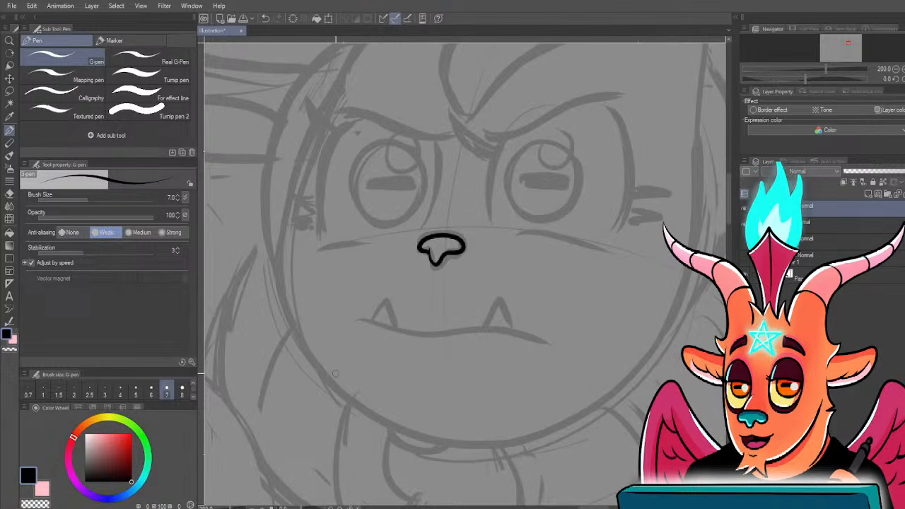
scroll(354, 328, "up", 2)
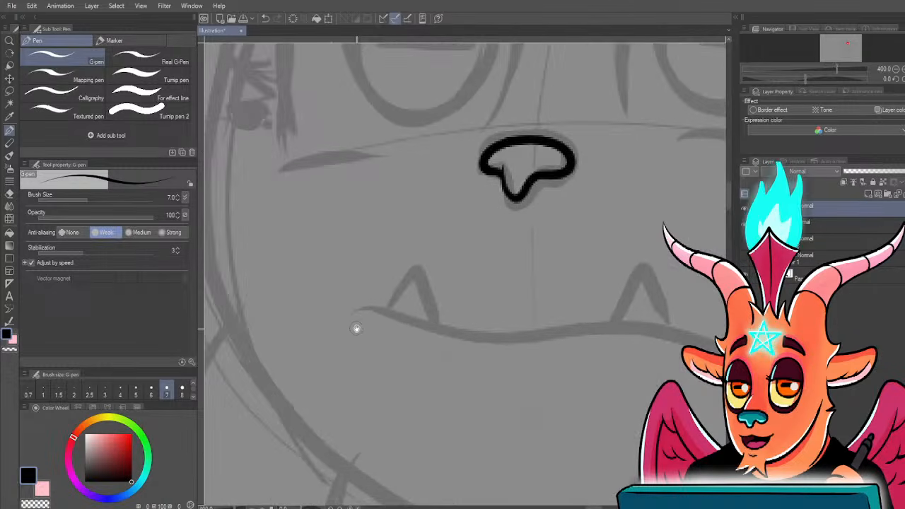
mouse_move(356, 323)
left_mouse_down()
mouse_move(269, 299)
mouse_move(475, 304)
mouse_move(689, 348)
left_mouse_up()
mouse_move(269, 297)
left_mouse_down()
mouse_move(463, 306)
mouse_move(548, 303)
mouse_move(638, 317)
left_mouse_up()
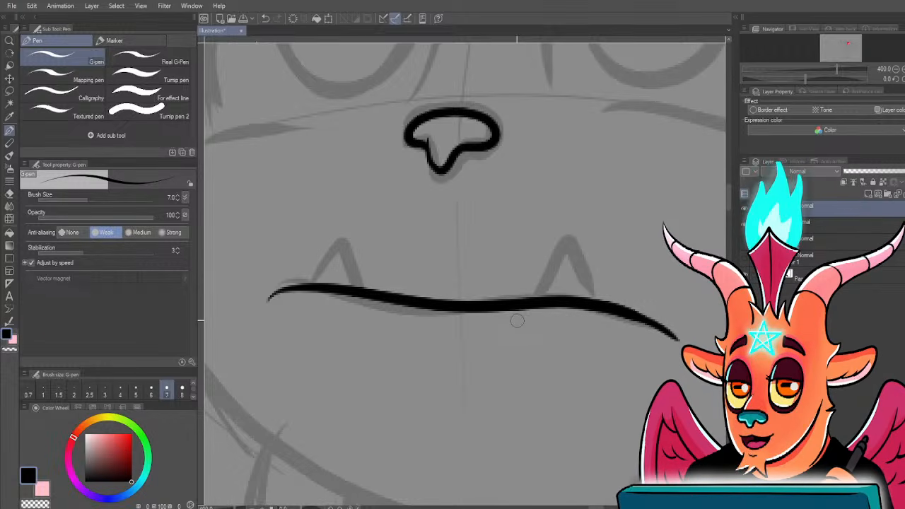
- Ink the two pointed fangs rising from the mouth line
mouse_move(568, 233)
left_mouse_down()
mouse_move(550, 258)
mouse_move(541, 296)
left_mouse_up()
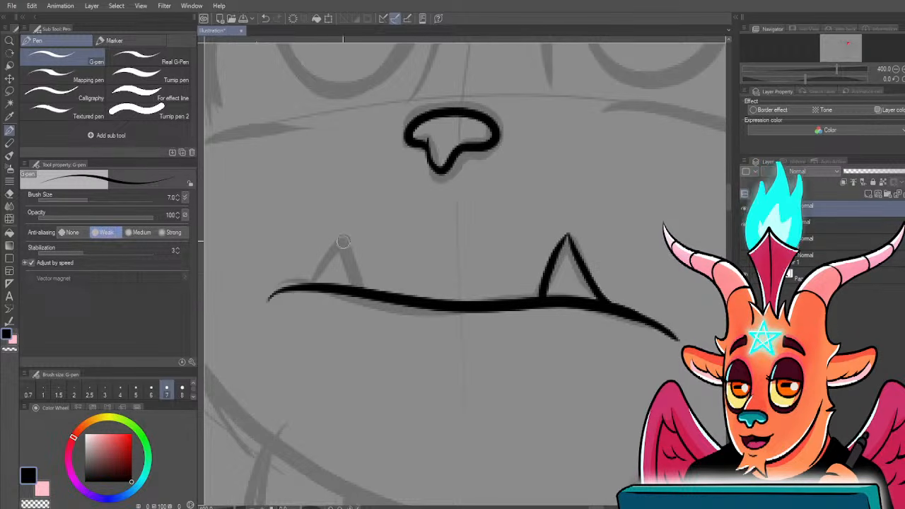
mouse_move(357, 231)
left_mouse_down()
mouse_move(310, 285)
mouse_move(341, 235)
left_mouse_up()
key("ctrl+z")
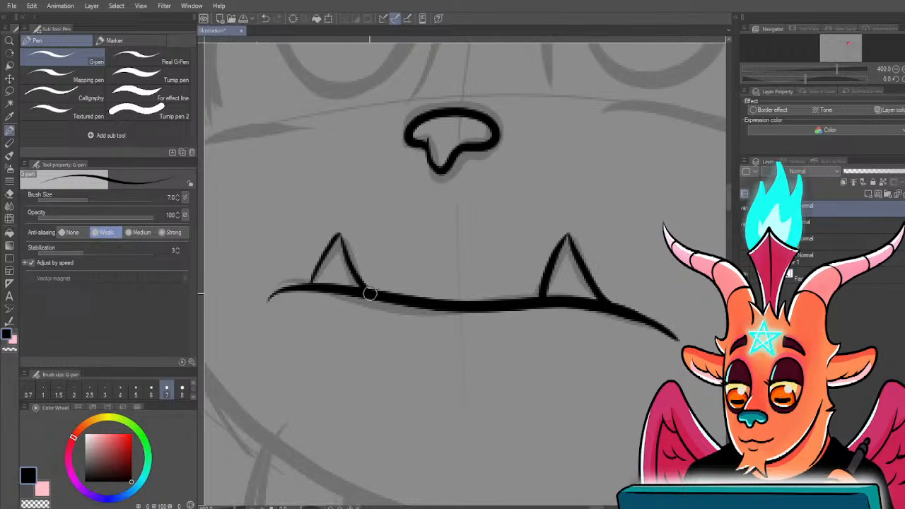
- Ink the angry brow line above the eye on the fist's side as one thick, upward-sweeping curve with tapered ends
scroll(332, 247, "down", 5)
scroll(308, 275, "down", 3)
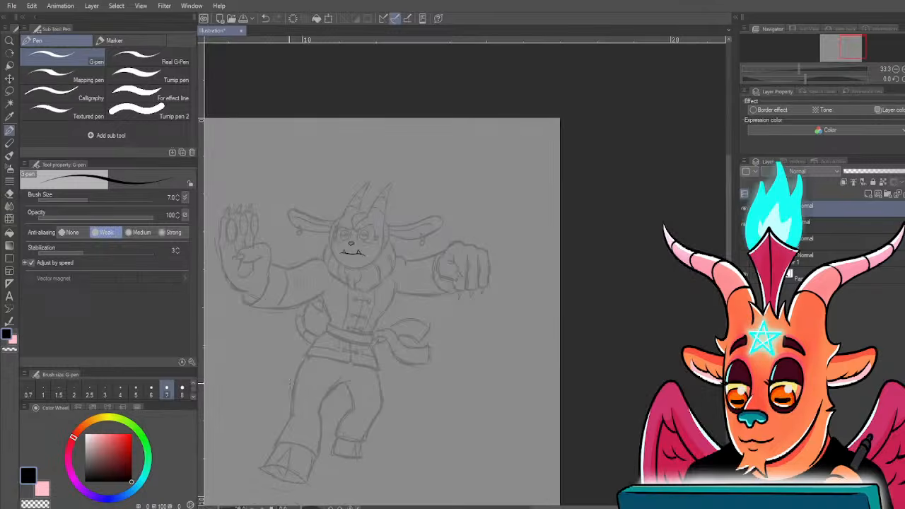
scroll(351, 361, "up", 2)
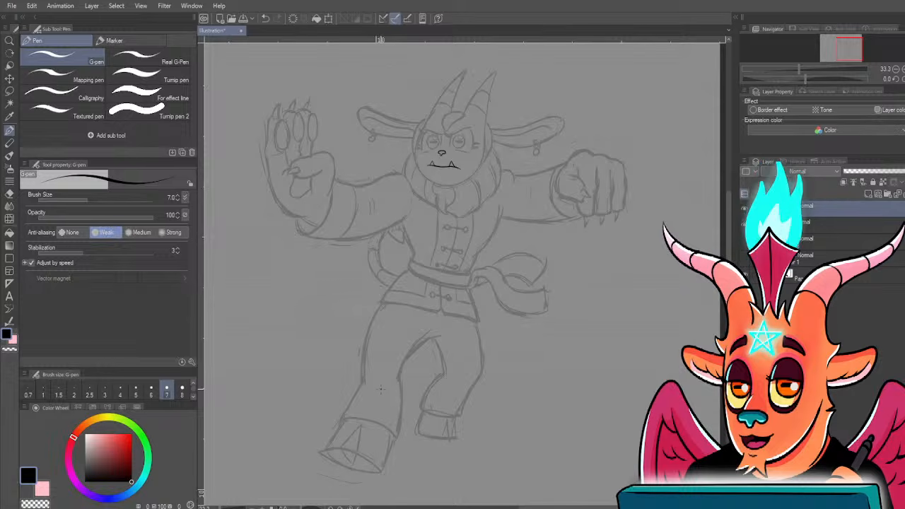
scroll(401, 346, "up", 3)
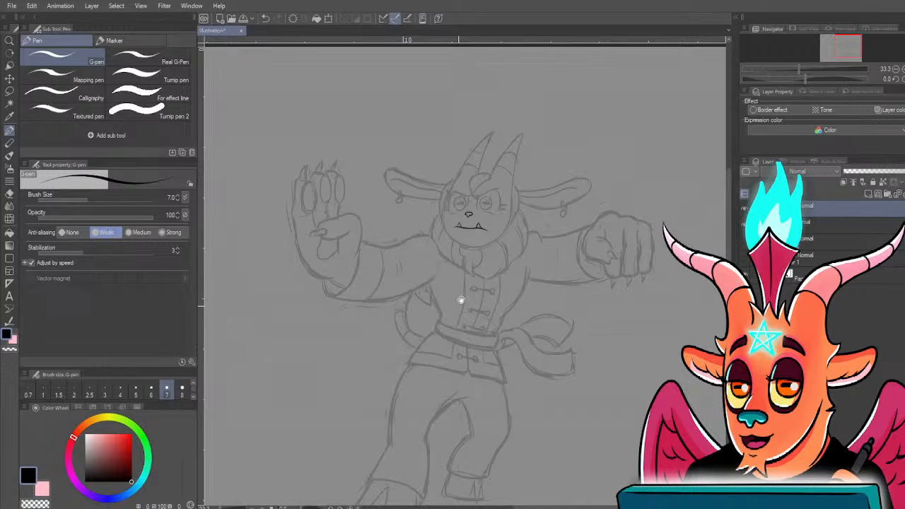
scroll(461, 300, "up", 5)
scroll(549, 311, "up", 2)
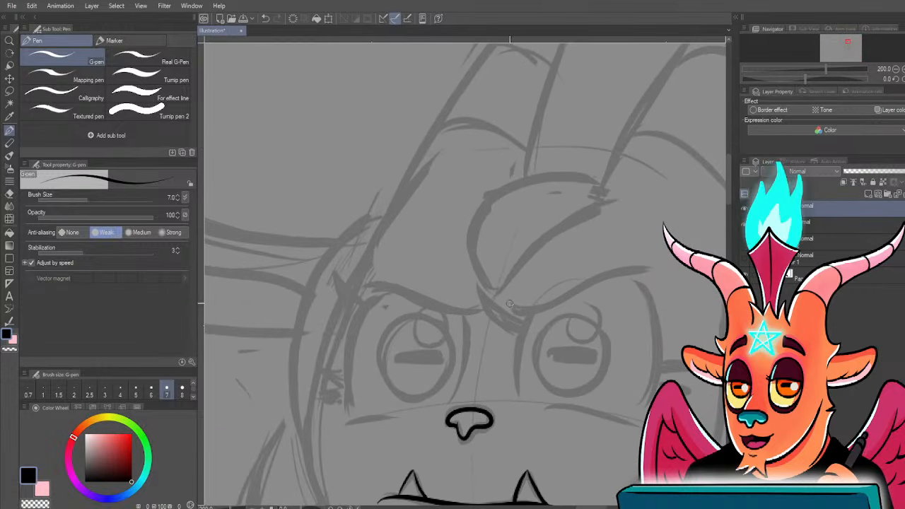
left_click_drag(511, 308, 590, 282)
scroll(656, 264, "up", 2)
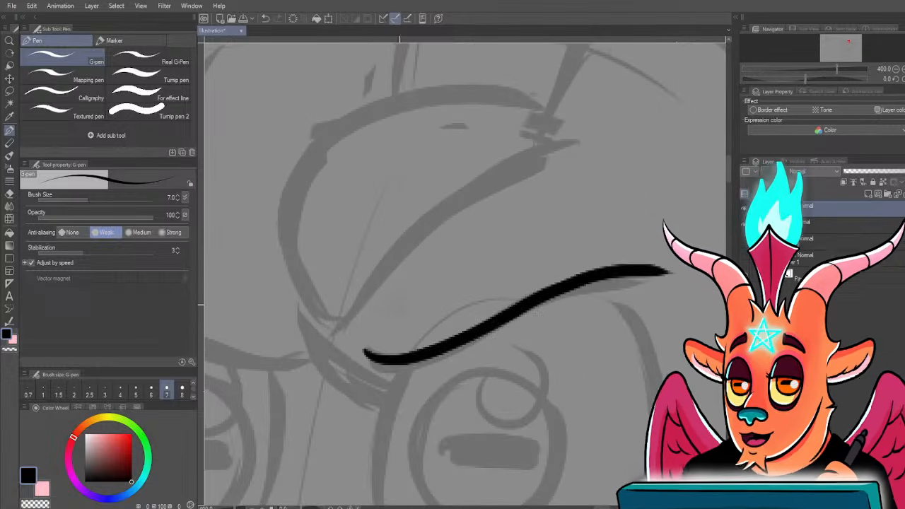
key("ctrl+z")
mouse_move(362, 354)
left_mouse_down()
mouse_move(430, 355)
mouse_move(568, 289)
mouse_move(645, 274)
left_mouse_up()
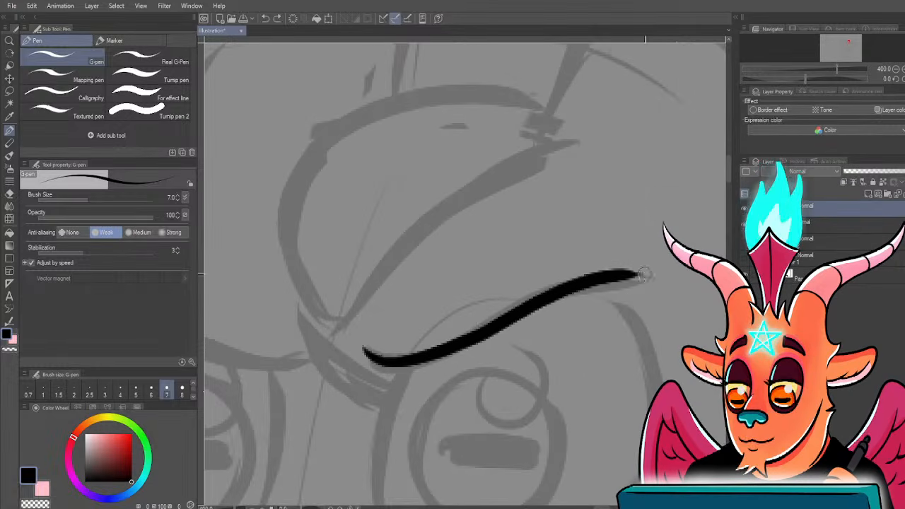
left_click_drag(483, 336, 598, 278)
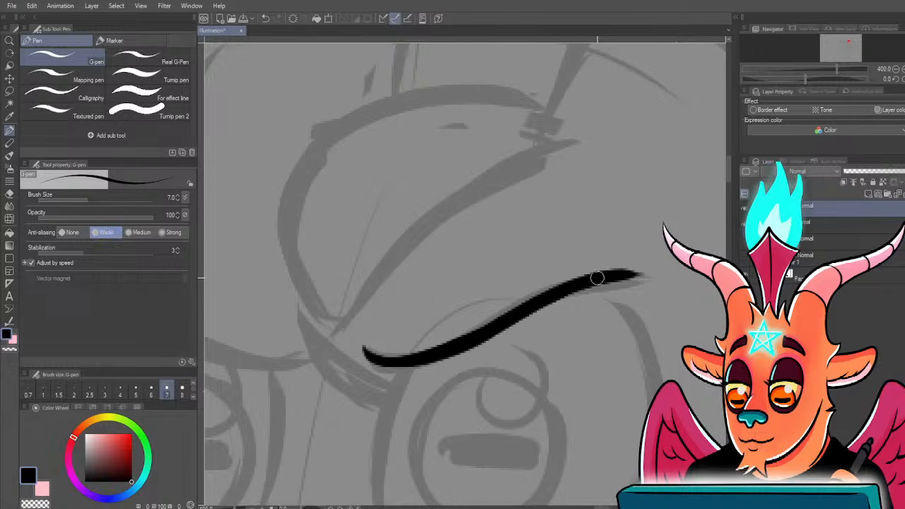
- Ink the inner edge of the eye on the fist's side and fill the curved wedge between the brows solid black
left_click_drag(449, 360, 519, 205)
left_click_drag(436, 334, 441, 346)
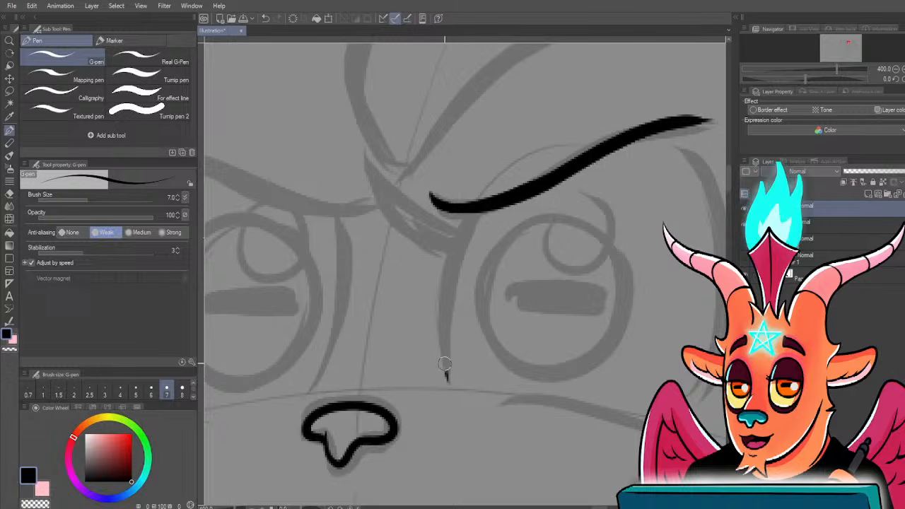
mouse_move(445, 364)
left_mouse_down()
mouse_move(448, 273)
mouse_move(460, 235)
mouse_move(479, 207)
mouse_move(460, 261)
mouse_move(492, 204)
left_mouse_up()
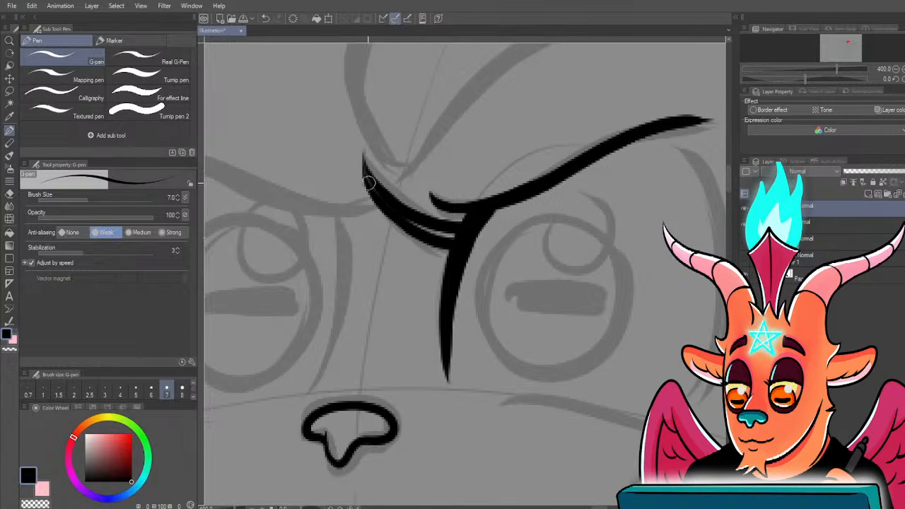
mouse_move(367, 181)
left_mouse_down()
mouse_move(404, 219)
mouse_move(372, 191)
left_mouse_up()
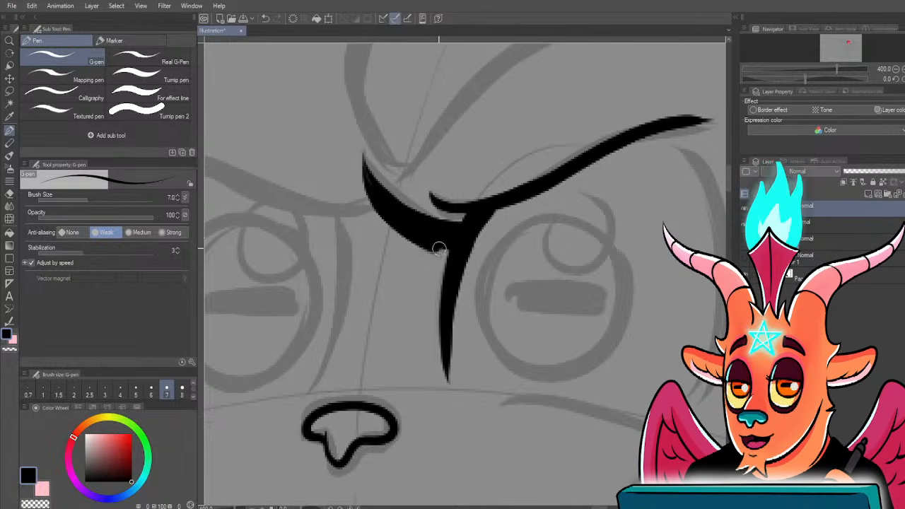
- Ink the outer edge of the fist-side eye as a thick tapered curve and add two solid black lashes on its outer side
left_click_drag(491, 280, 353, 258)
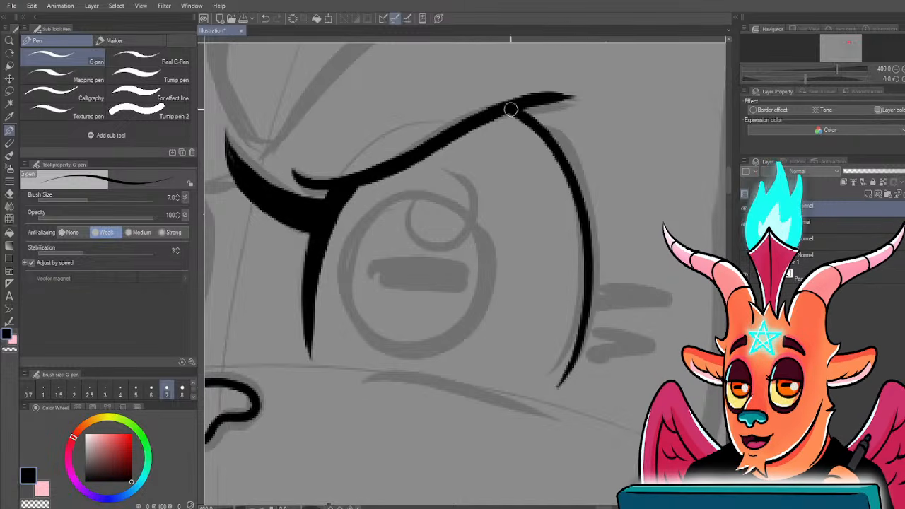
left_click_drag(559, 381, 584, 346)
left_click_drag(578, 196, 529, 112)
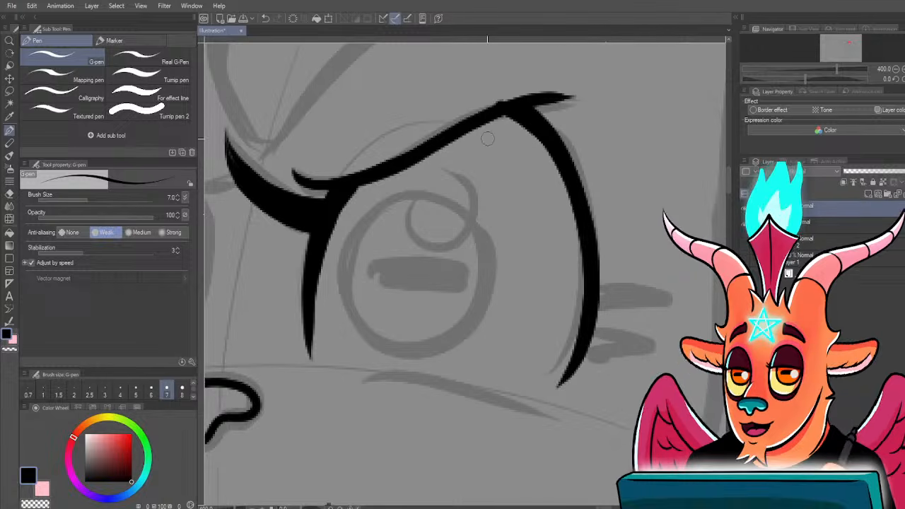
left_click_drag(582, 318, 550, 165)
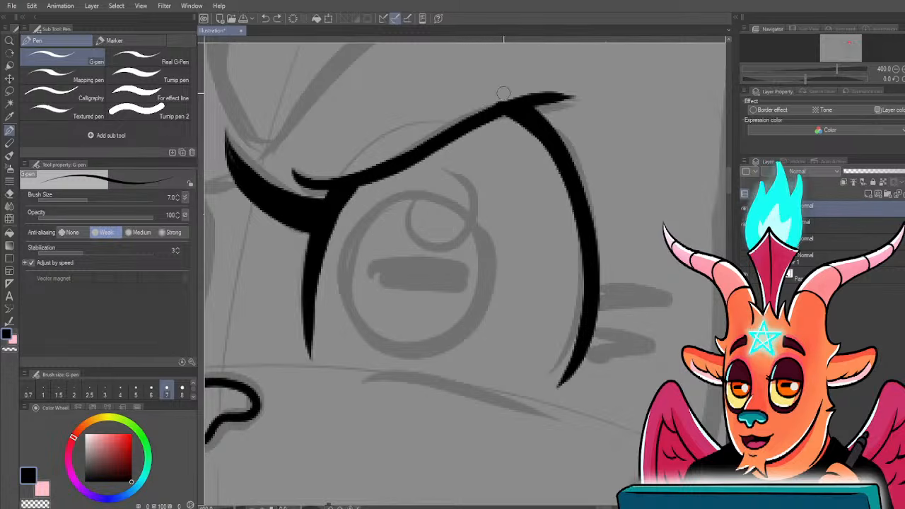
mouse_move(578, 343)
left_mouse_down()
mouse_move(586, 277)
mouse_move(568, 192)
mouse_move(497, 104)
left_mouse_up()
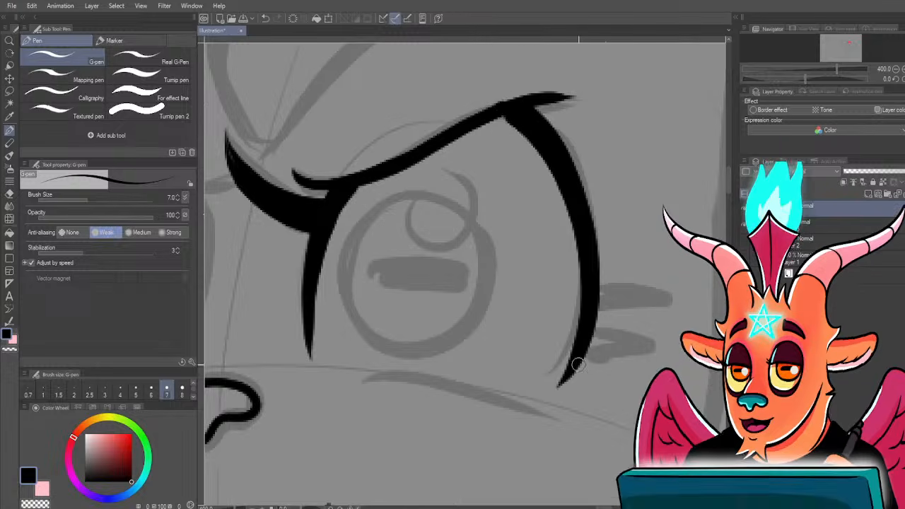
mouse_move(579, 364)
left_mouse_down()
mouse_move(642, 362)
mouse_move(591, 341)
mouse_move(651, 320)
left_mouse_up()
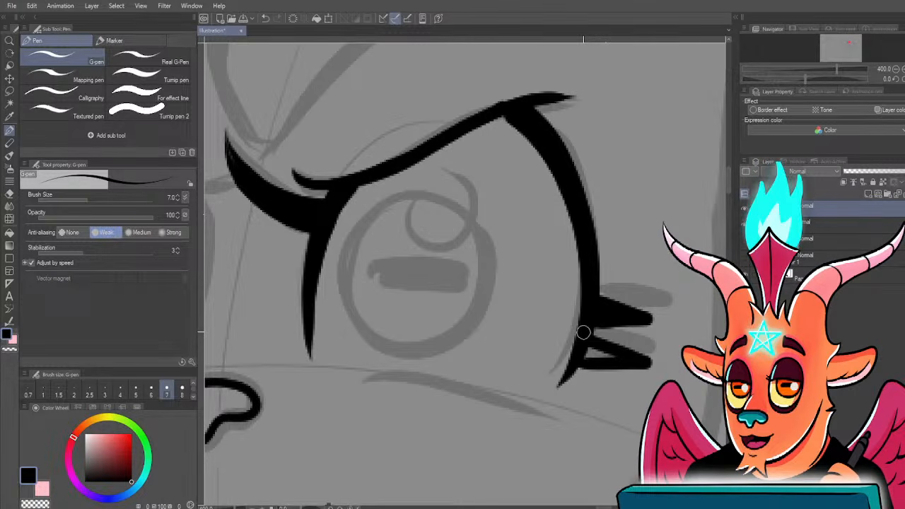
mouse_move(588, 348)
left_mouse_down()
mouse_move(592, 358)
mouse_move(588, 351)
left_mouse_up()
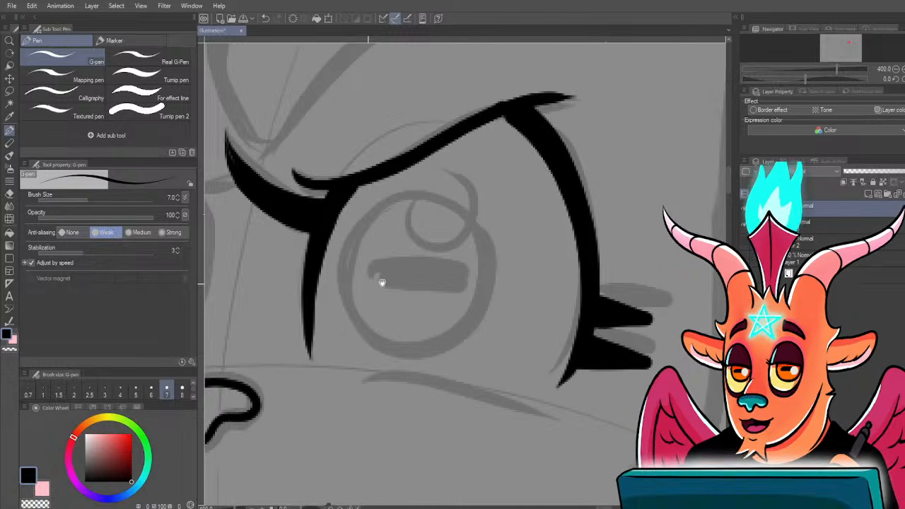
- Ink the cheek crease beneath the fist-side eye as one long, shallow curve with tapered ends
left_click_drag(382, 283, 481, 304)
mouse_move(516, 216)
left_mouse_down()
mouse_move(481, 228)
mouse_move(472, 242)
left_mouse_up()
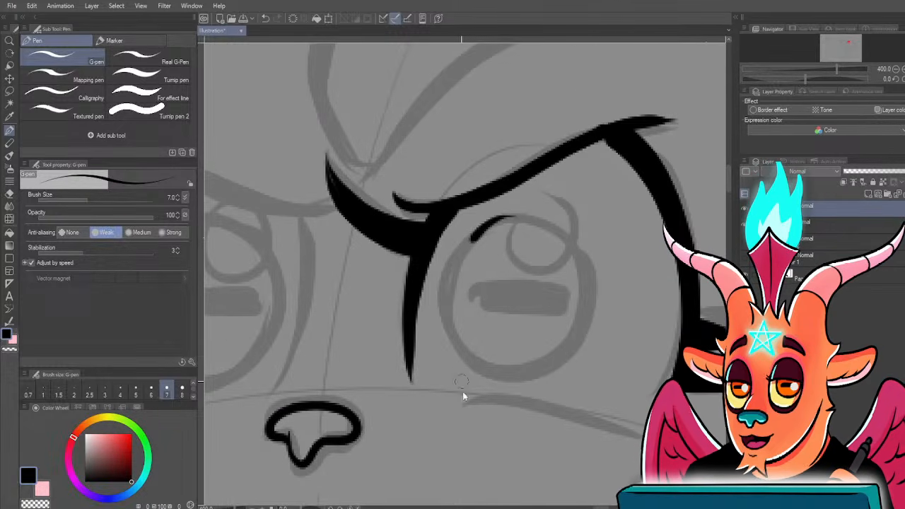
key("ctrl+z")
mouse_move(453, 404)
left_mouse_down()
mouse_move(427, 327)
mouse_move(596, 354)
mouse_move(636, 373)
left_mouse_up()
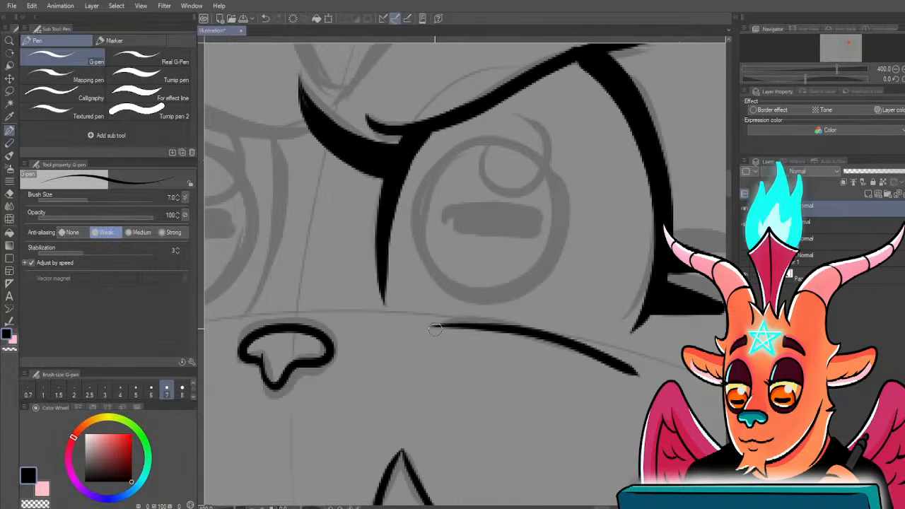
- Ink the round iris outline of the fist-side eye and fill its horizontal bar-shaped pupil solid black
left_click_drag(426, 255, 475, 270)
mouse_move(541, 159)
left_mouse_down()
mouse_move(520, 155)
mouse_move(493, 171)
mouse_move(473, 213)
mouse_move(472, 256)
mouse_move(500, 299)
left_mouse_up()
mouse_move(593, 285)
left_mouse_down()
mouse_move(615, 229)
mouse_move(599, 181)
mouse_move(536, 154)
mouse_move(490, 178)
left_mouse_up()
mouse_move(469, 228)
left_mouse_down()
mouse_move(469, 257)
mouse_move(489, 294)
mouse_move(515, 312)
mouse_move(581, 298)
mouse_move(606, 255)
left_mouse_up()
mouse_move(500, 233)
left_mouse_down()
mouse_move(501, 244)
mouse_move(584, 245)
mouse_move(554, 223)
left_mouse_up()
left_click_drag(498, 234, 580, 233)
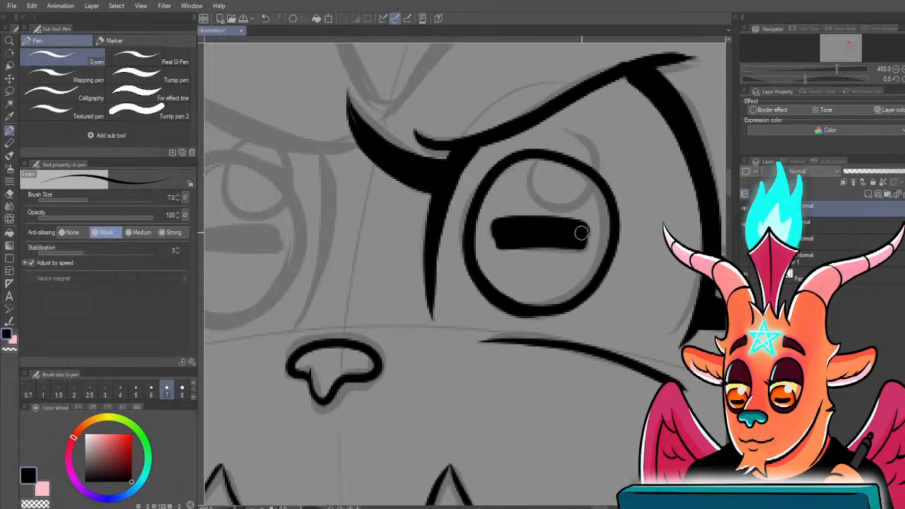
- Ink the angry brow line above the other eye as one thick, tapered curve sloping down toward the nose
mouse_move(313, 289)
left_mouse_down()
mouse_move(440, 297)
mouse_move(333, 320)
mouse_move(485, 358)
left_mouse_up()
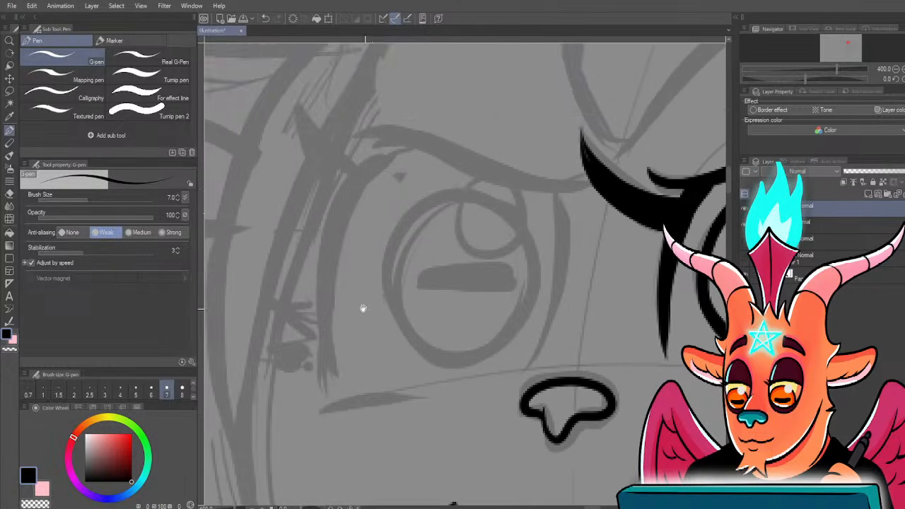
scroll(359, 304, "down", 2)
scroll(352, 214, "up", 2)
mouse_move(392, 228)
left_mouse_down()
mouse_move(512, 276)
mouse_move(561, 281)
mouse_move(587, 278)
left_mouse_up()
mouse_move(394, 225)
left_mouse_down()
mouse_move(503, 275)
mouse_move(585, 276)
left_mouse_up()
left_click_drag(531, 442, 545, 394)
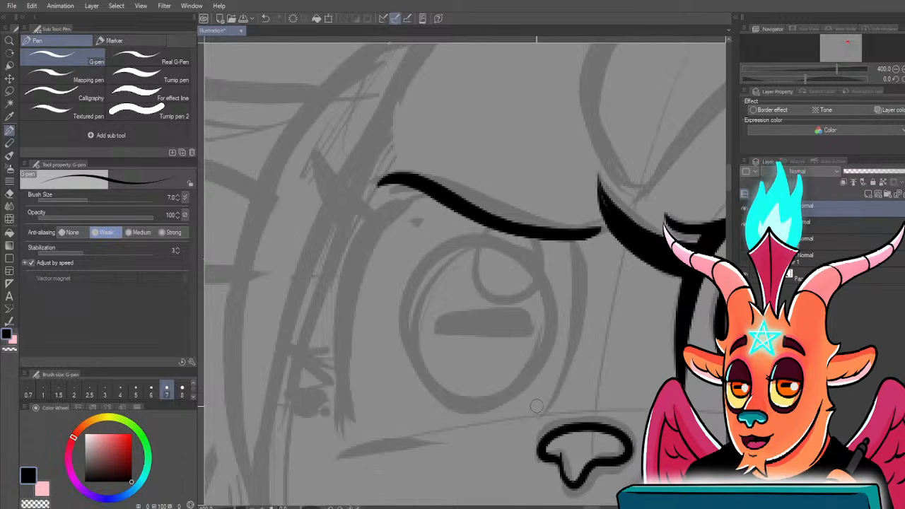
- Ink the inner edge of the eye away from the fist as a tapered curve from the brow toward the nose
left_click_drag(493, 389, 493, 378)
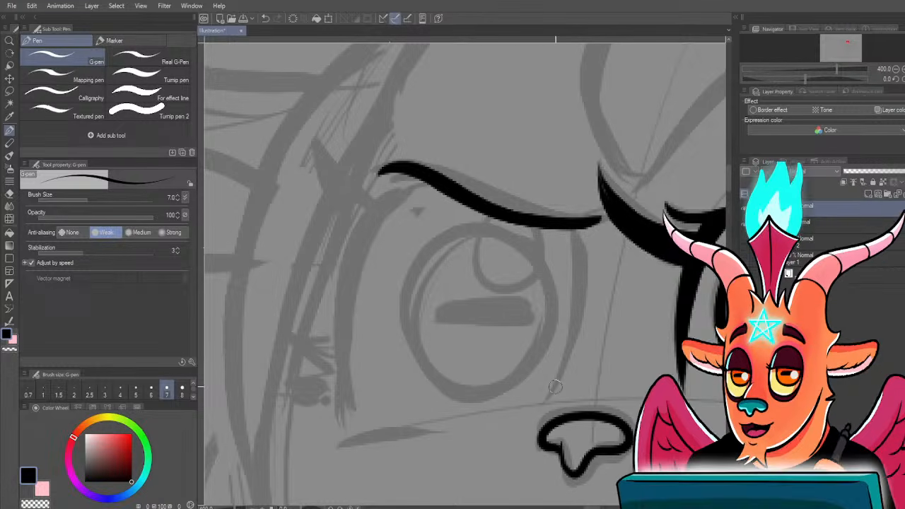
left_click_drag(549, 402, 573, 225)
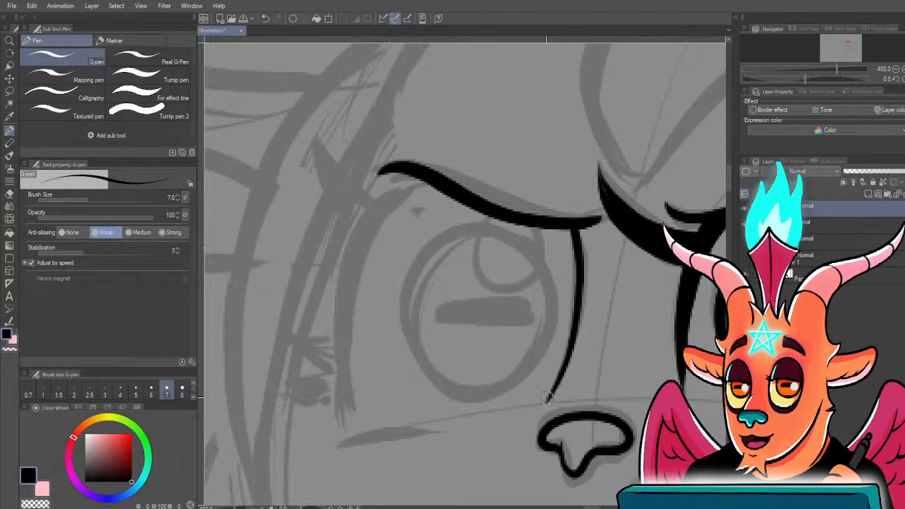
left_click_drag(550, 393, 573, 228)
- Ink the outer edge of the eye away from the fist as a thick tapered curve descending from the brow line
left_click_drag(367, 302, 434, 273)
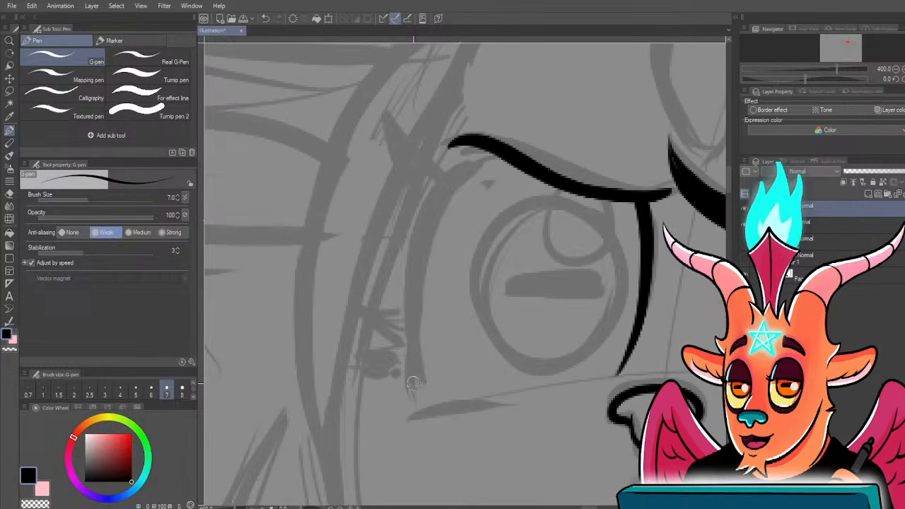
left_click_drag(413, 387, 417, 264)
key("ctrl+z")
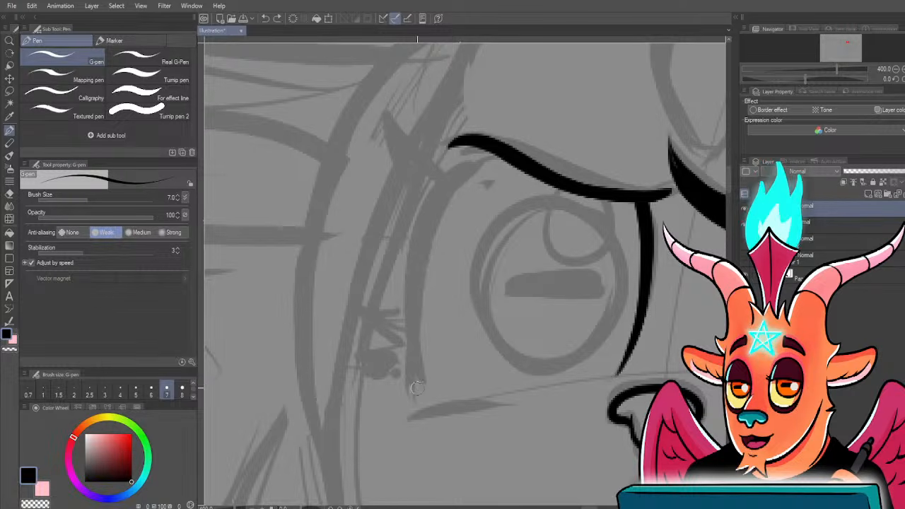
mouse_move(412, 387)
left_mouse_down()
mouse_move(412, 301)
mouse_move(429, 232)
left_mouse_up()
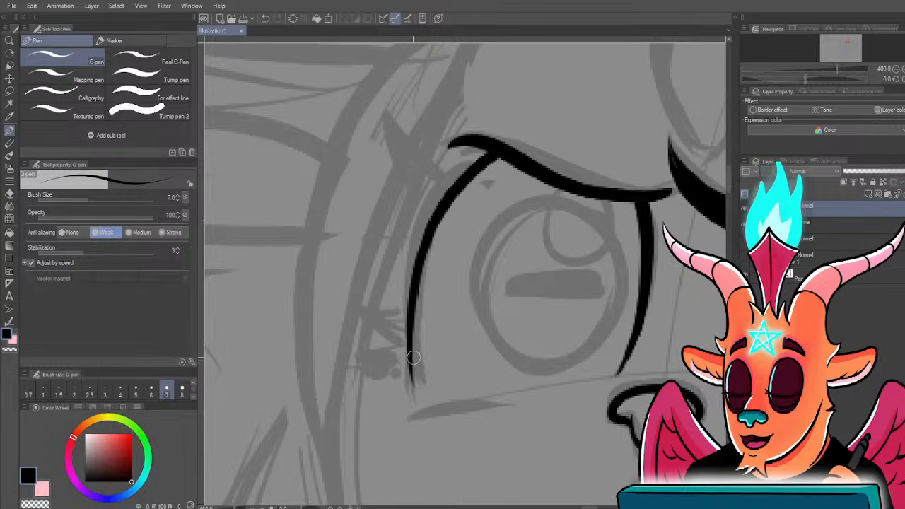
mouse_move(409, 382)
left_mouse_down()
mouse_move(412, 265)
mouse_move(430, 219)
mouse_move(454, 182)
mouse_move(499, 148)
mouse_move(438, 346)
left_mouse_up()
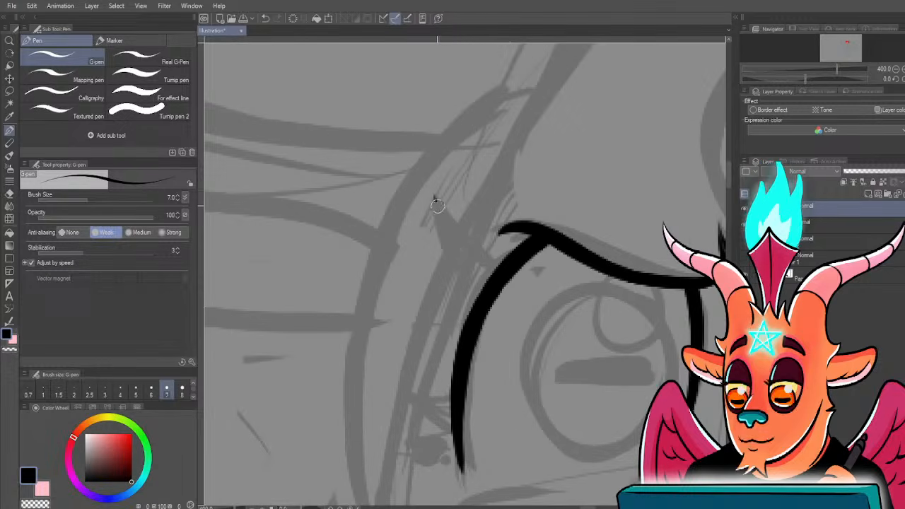
- Ink the upward-curving upper lash at the outer corner of the eye away from the fist and fill it solid black
mouse_move(432, 201)
left_mouse_down()
mouse_move(459, 237)
mouse_move(502, 267)
left_mouse_up()
left_click_drag(437, 284, 352, 288)
scroll(351, 300, "down", 2)
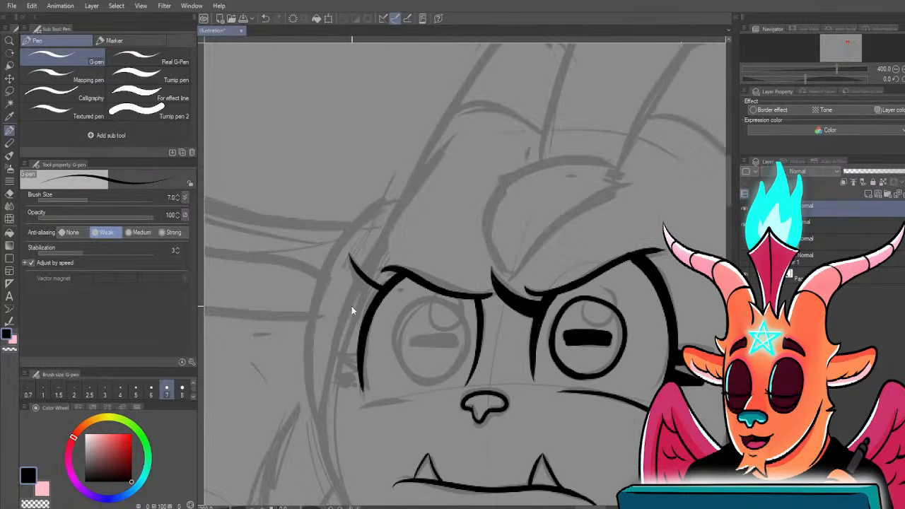
scroll(353, 282, "up", 2)
key("ctrl+z")
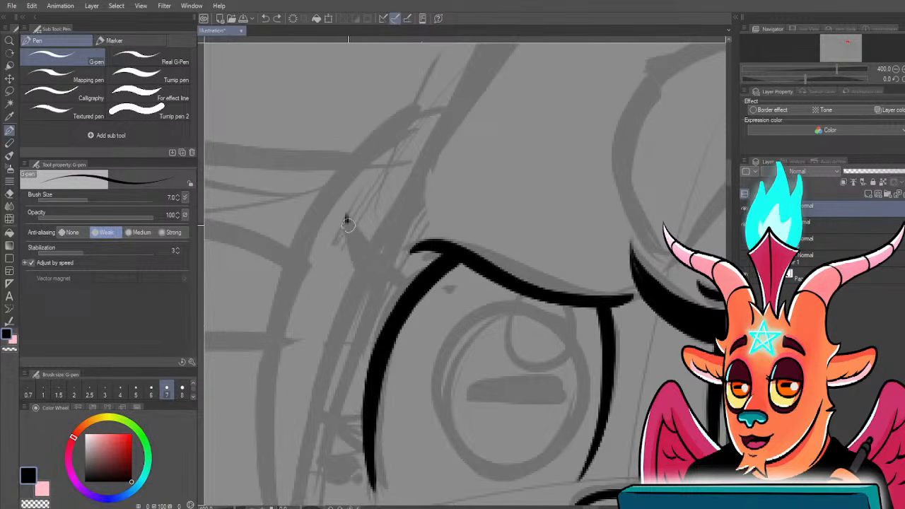
left_click_drag(359, 247, 400, 307)
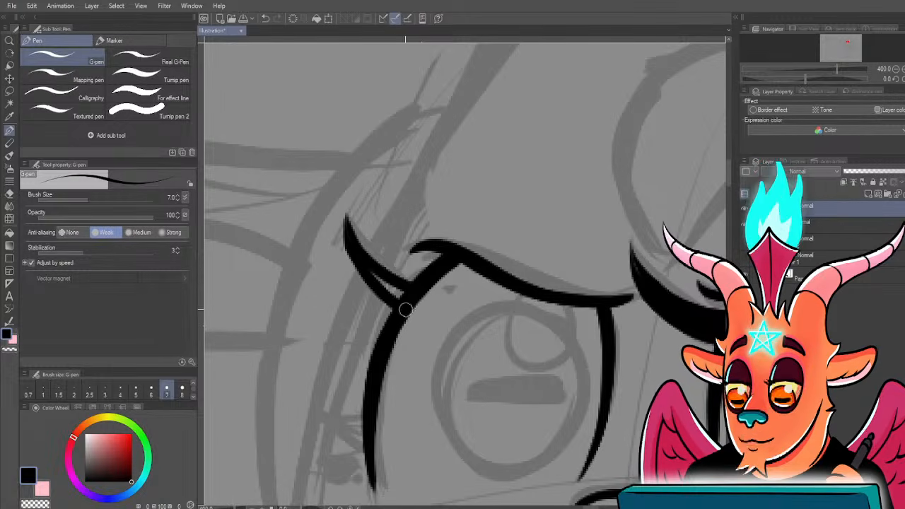
key("ctrl+z")
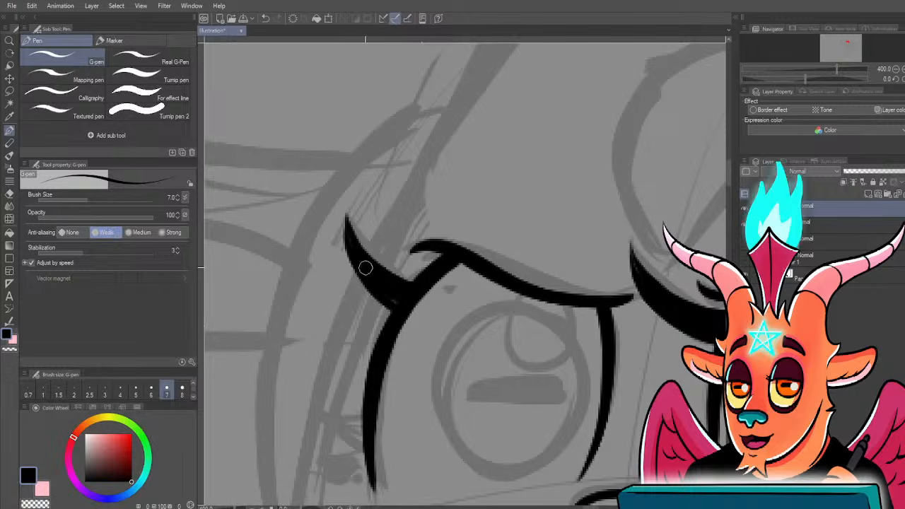
- Ink the cheek crease beneath the eye away from the fist as a long tapered curve running toward the nose
scroll(401, 300, "down", 4)
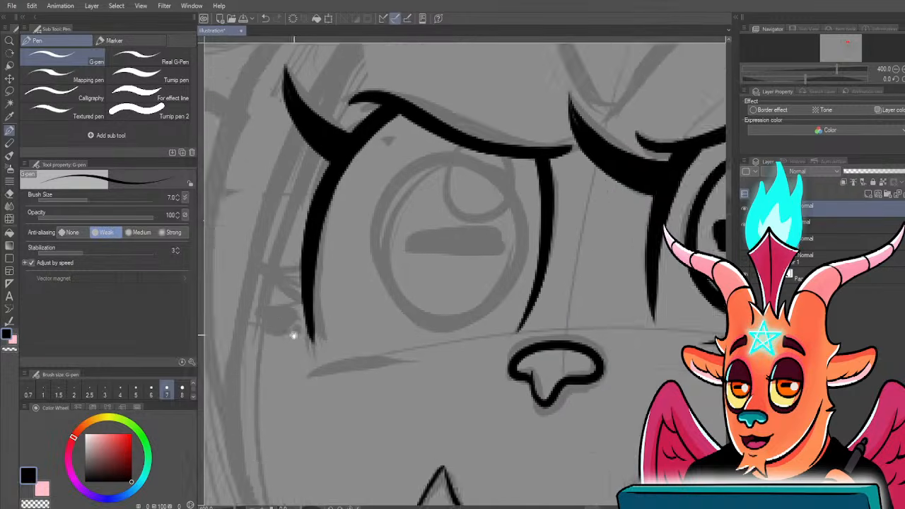
scroll(314, 355, "up", 2)
scroll(336, 359, "down", 2)
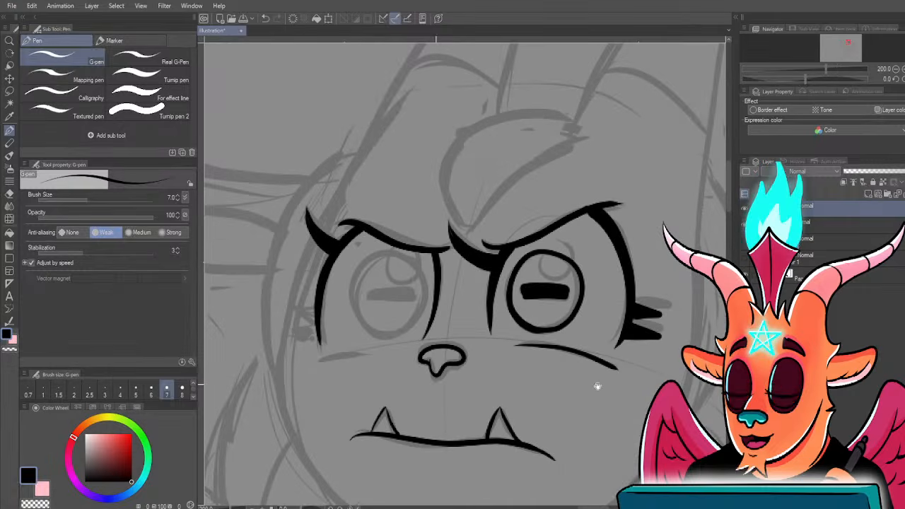
scroll(637, 424, "up", 2)
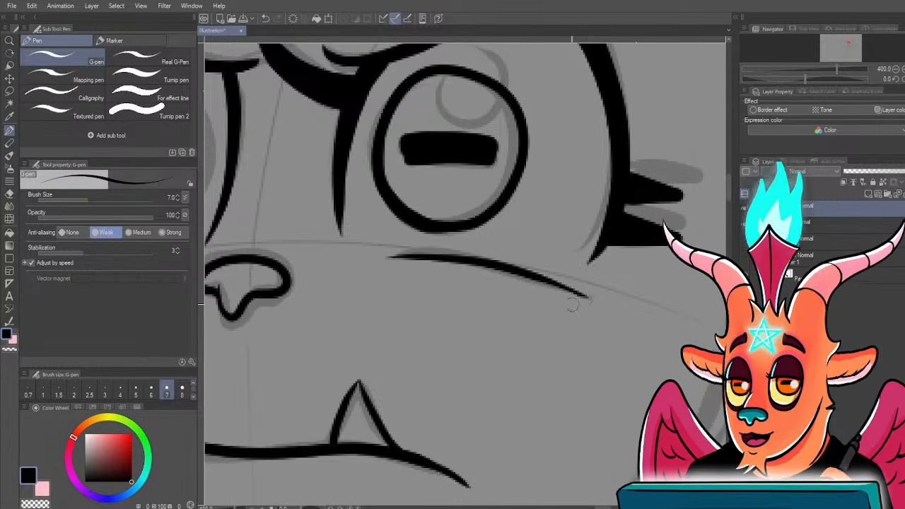
left_click_drag(302, 301, 556, 306)
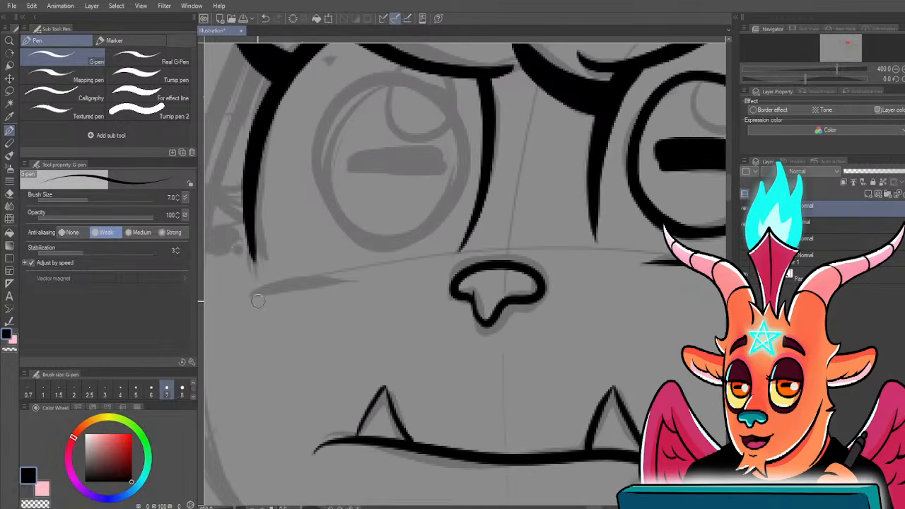
mouse_move(247, 296)
left_mouse_down()
mouse_move(316, 281)
mouse_move(451, 278)
left_mouse_up()
left_click_drag(282, 306, 436, 355)
left_click_drag(391, 334, 449, 370)
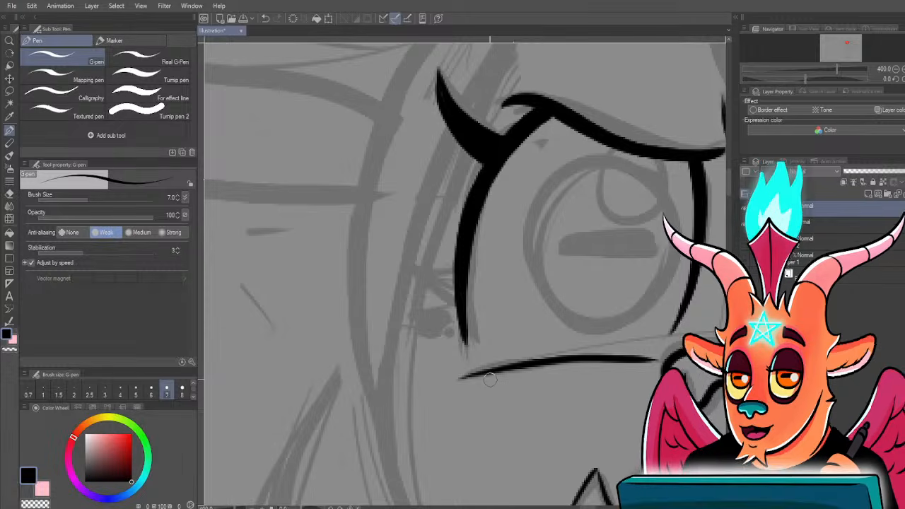
- Add two solid black pointed lashes to the lower outer side of the eye away from the fist
scroll(408, 331, "down", 2)
left_click_drag(408, 333, 301, 293)
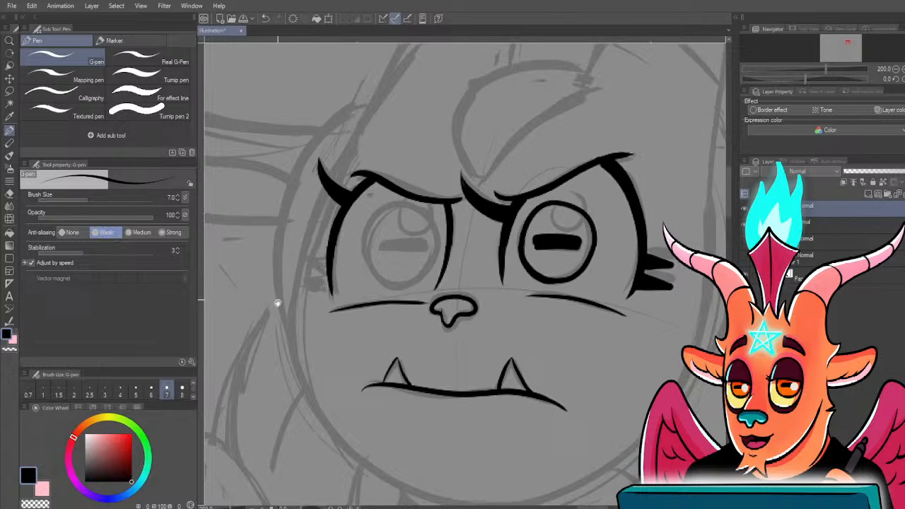
scroll(298, 307, "up", 2)
mouse_move(377, 299)
left_mouse_down()
mouse_move(325, 274)
mouse_move(374, 270)
mouse_move(366, 282)
mouse_move(341, 279)
mouse_move(371, 286)
mouse_move(369, 276)
mouse_move(376, 290)
mouse_move(348, 247)
mouse_move(324, 237)
mouse_move(374, 234)
left_mouse_up()
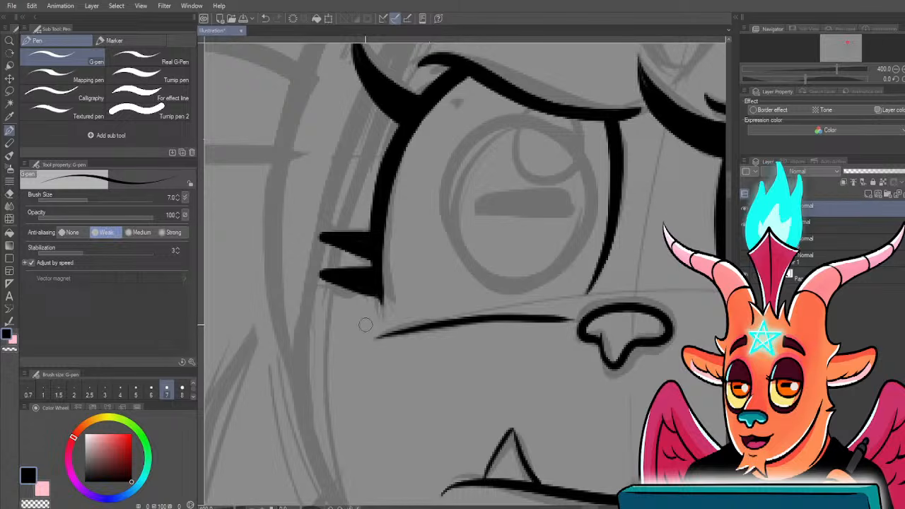
scroll(386, 324, "down", 2)
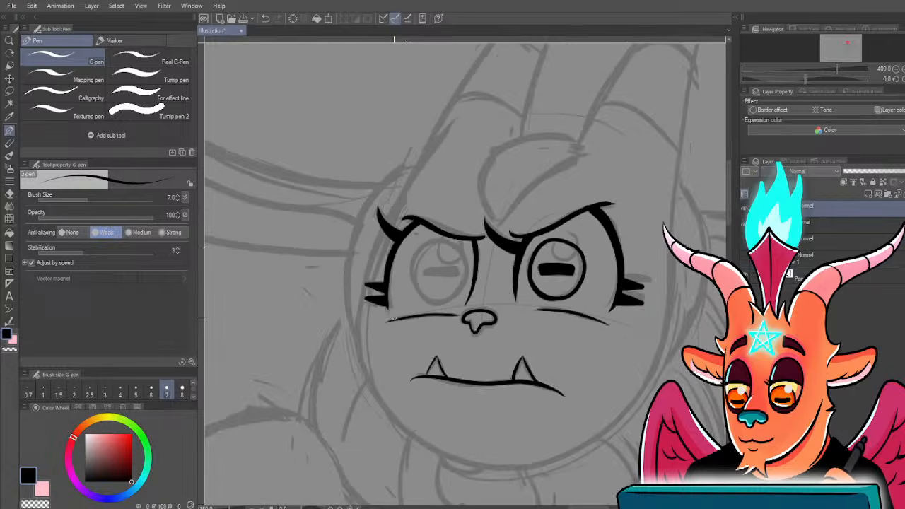
- Ink the round iris outline of the eye away from the fist
scroll(567, 311, "up", 2)
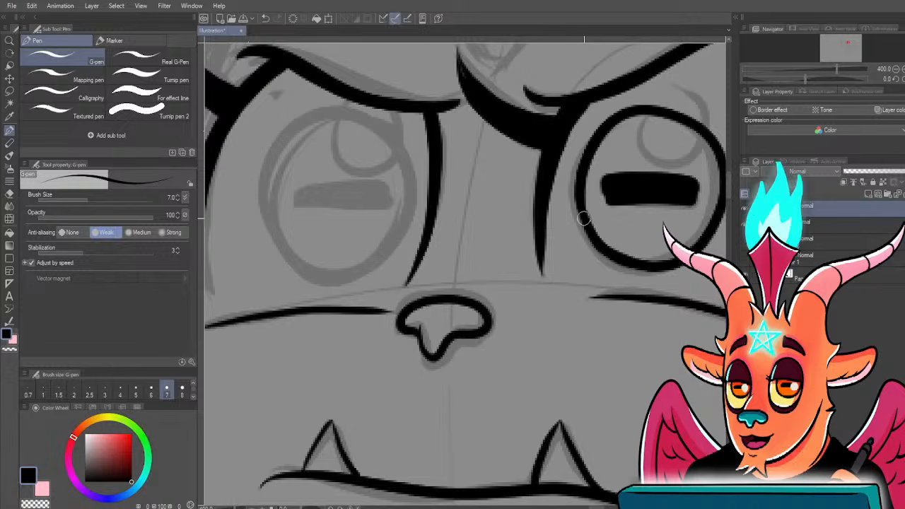
left_click_drag(347, 204, 494, 256)
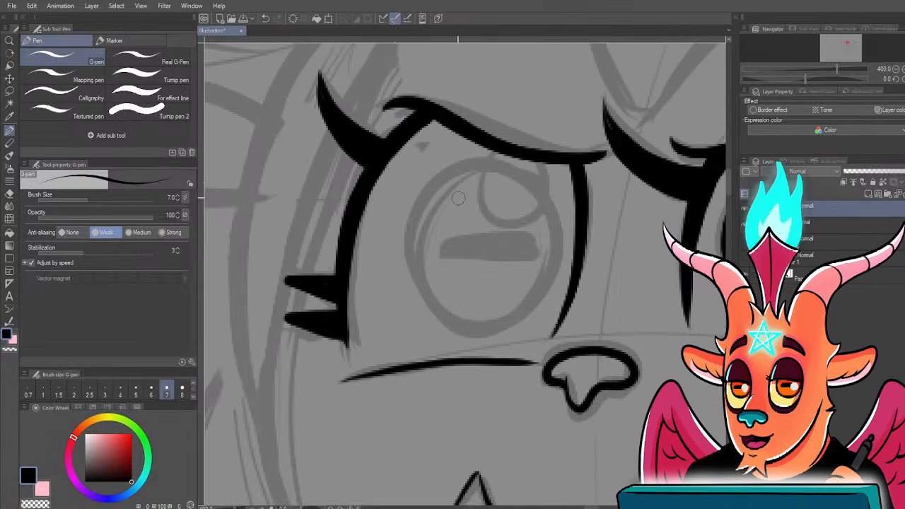
left_click_drag(432, 206, 450, 184)
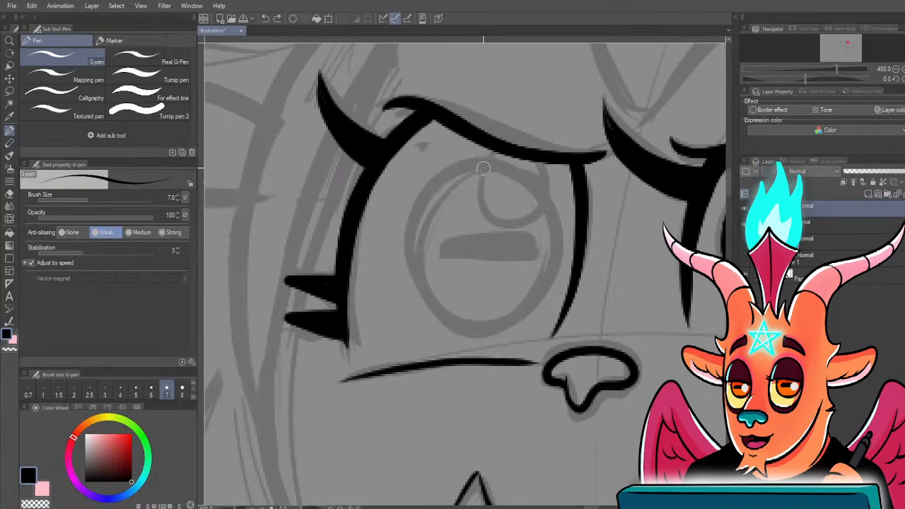
mouse_move(482, 322)
left_mouse_down()
mouse_move(522, 309)
mouse_move(552, 266)
mouse_move(553, 216)
mouse_move(529, 182)
mouse_move(463, 168)
left_mouse_up()
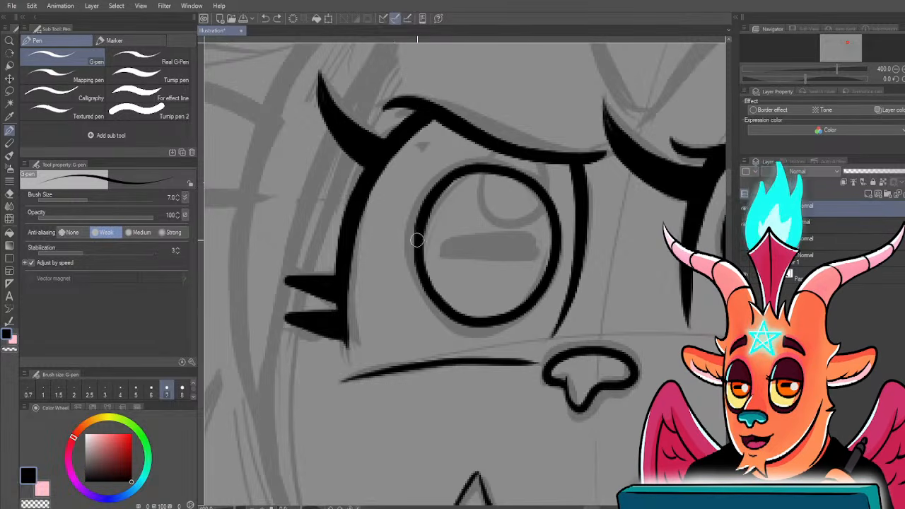
- Fill the horizontal bar-shaped pupil inside the iris away from the fist solid black
left_click_drag(515, 303, 339, 357)
left_click_drag(290, 266, 382, 272)
key("ctrl+z")
left_click_drag(290, 265, 385, 272)
mouse_move(290, 259)
left_mouse_down()
mouse_move(382, 254)
mouse_move(388, 268)
left_mouse_up()
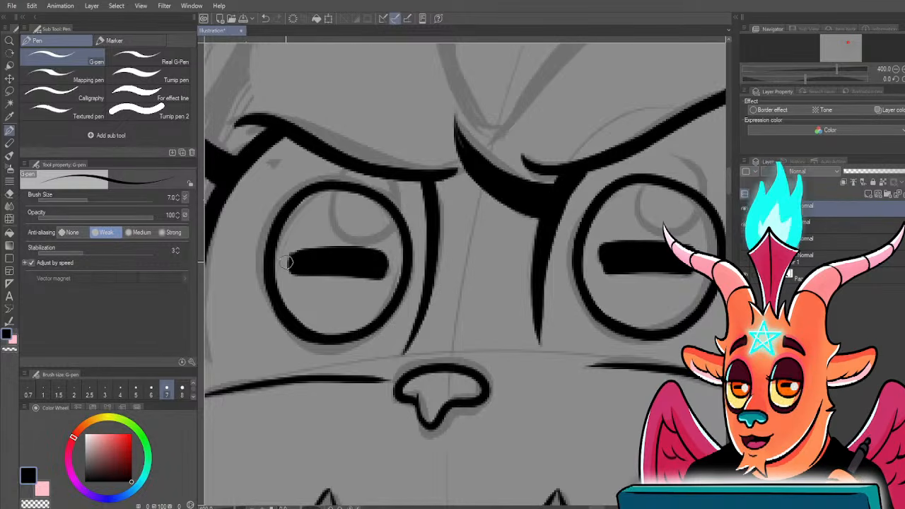
- Ink the lower edge of the forehead tuft and continue up the inner edge of the fist-side horn to its tip
scroll(286, 330, "down", 2)
left_click_drag(264, 322, 382, 426)
scroll(381, 426, "down", 1)
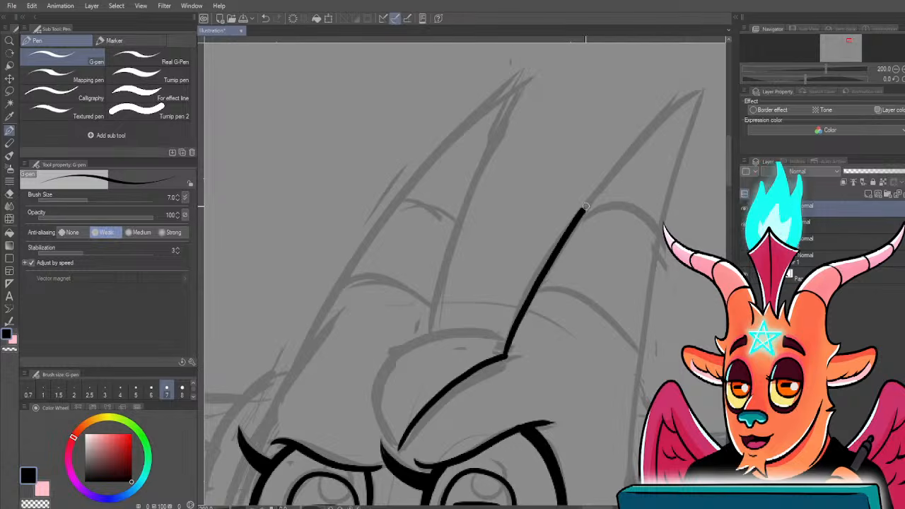
left_click_drag(415, 385, 480, 331)
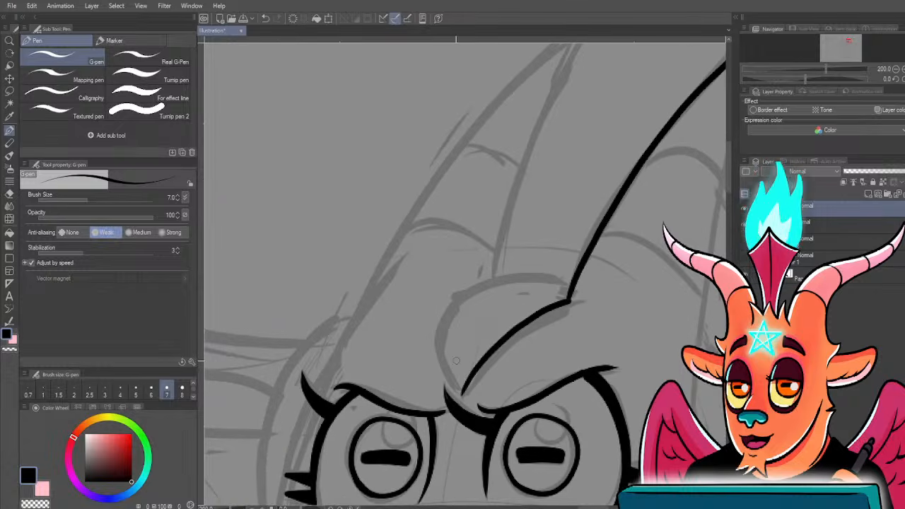
- Ink the rounded upper outline of the forehead tuft and the inner edge of the other horn up to its tip
mouse_move(442, 356)
left_mouse_down()
mouse_move(445, 326)
mouse_move(465, 298)
left_mouse_up()
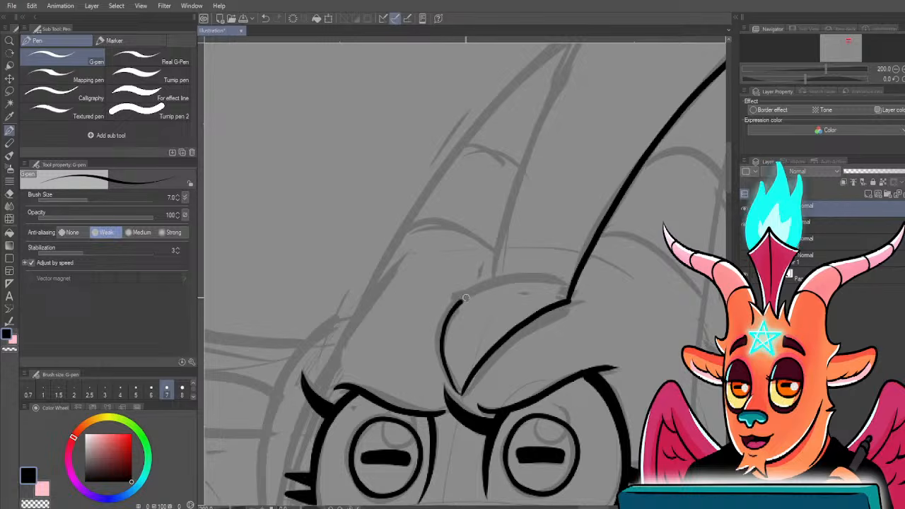
key("ctrl+z")
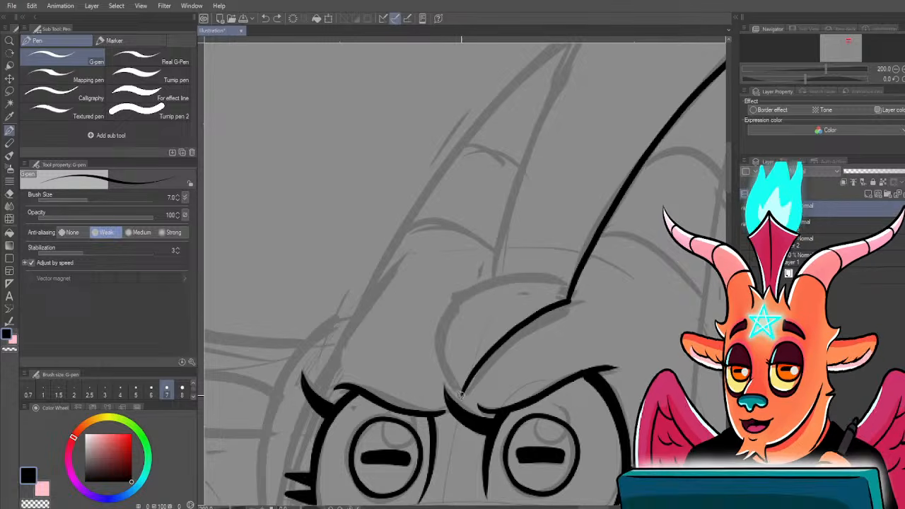
mouse_move(448, 309)
left_mouse_down()
mouse_move(490, 277)
mouse_move(480, 352)
left_mouse_up()
left_click_drag(500, 324, 570, 125)
scroll(403, 293, "down", 1)
scroll(353, 304, "down", 1)
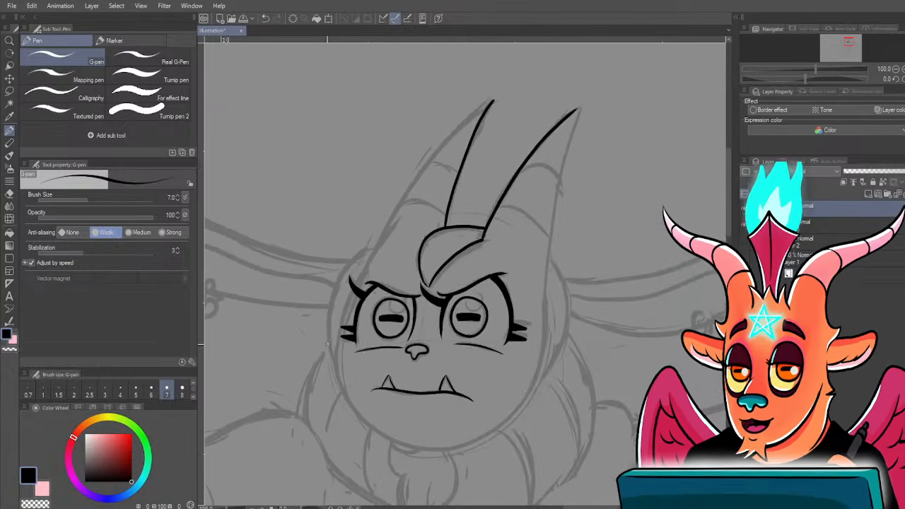
scroll(306, 357, "up", 1)
scroll(345, 374, "down", 1)
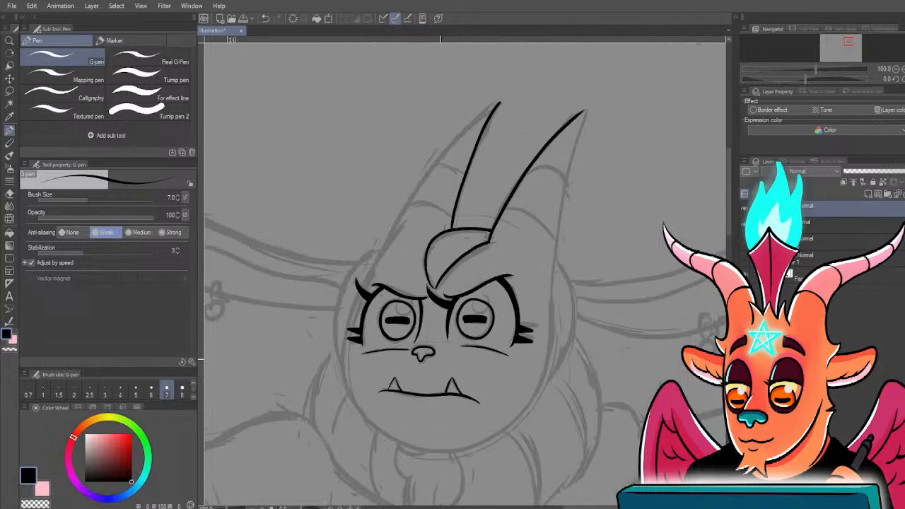
left_click_drag(334, 244, 426, 279)
scroll(426, 279, "up", 2)
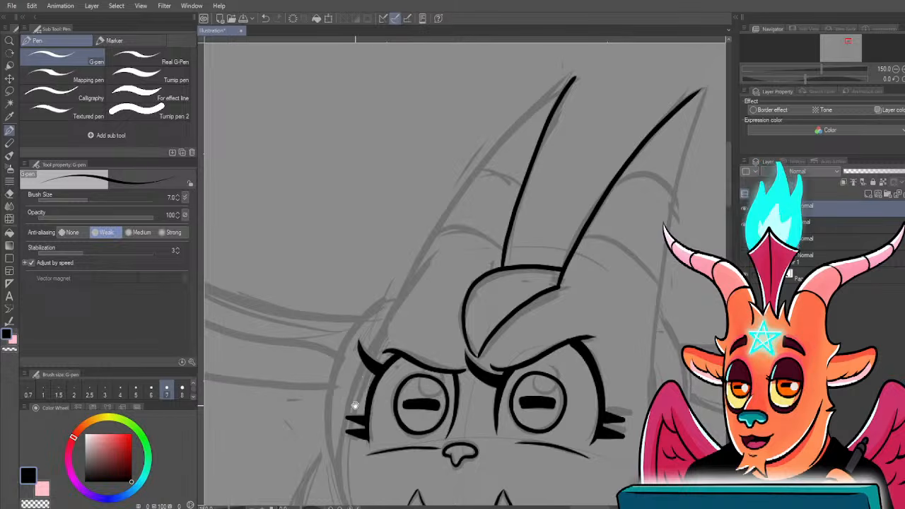
- Ink the outer edge of the open-hand-side horn from beside the eyelashes up to its tip
left_click_drag(355, 405, 352, 427)
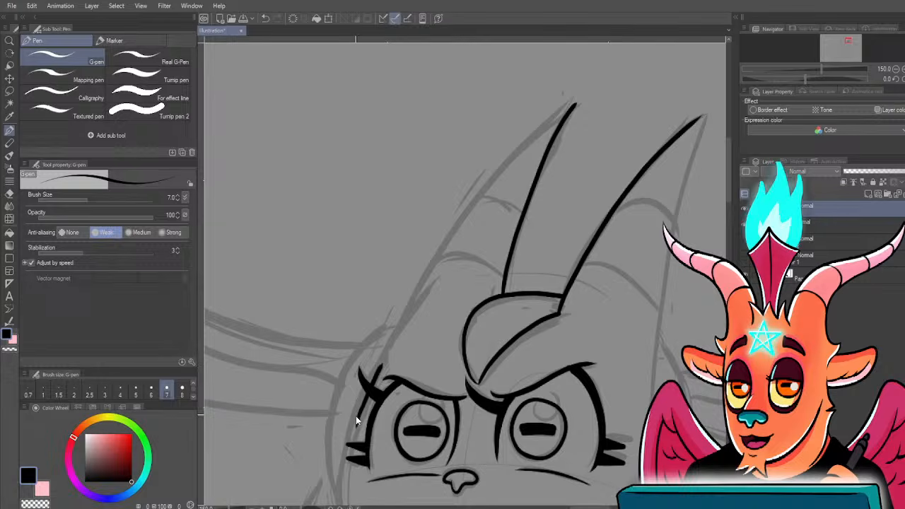
left_click_drag(368, 389, 356, 419)
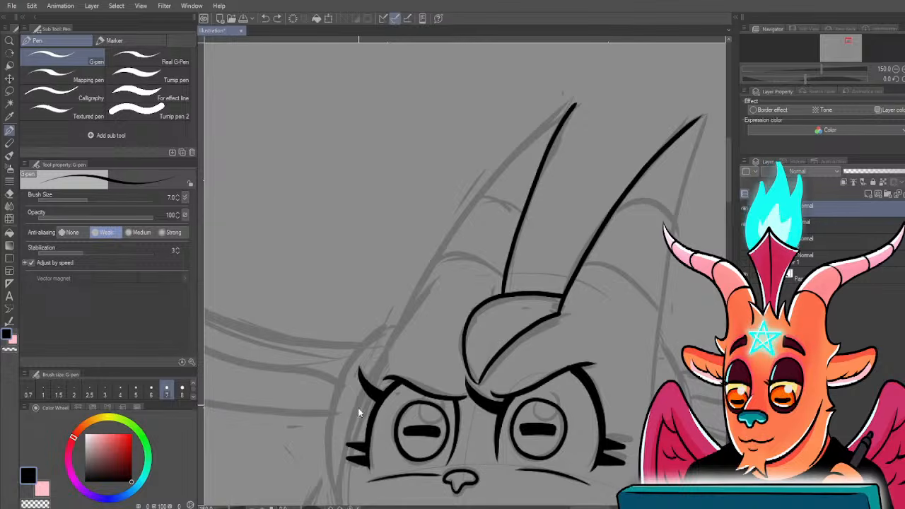
left_click_drag(386, 330, 575, 105)
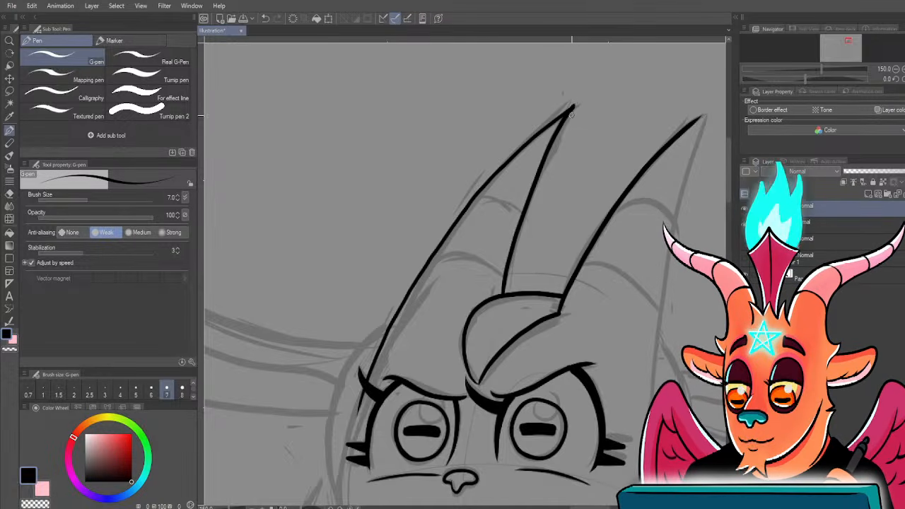
scroll(513, 198, "up", 2)
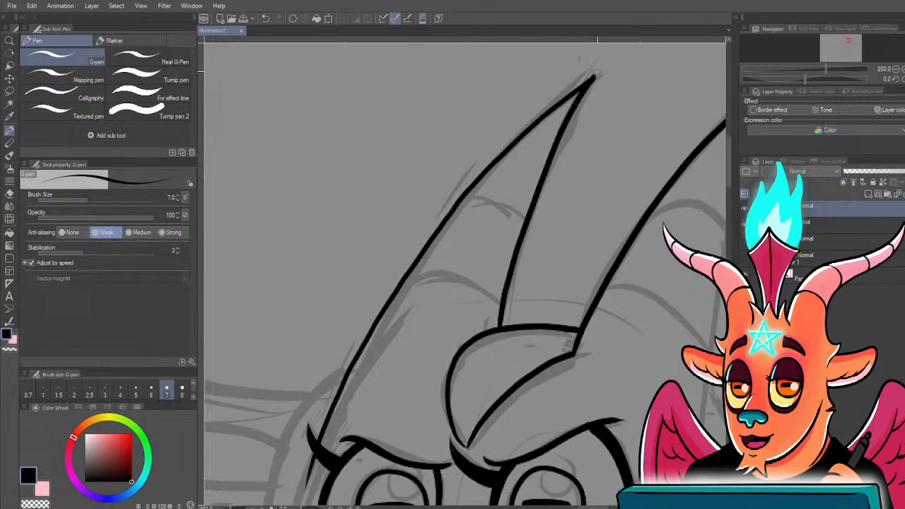
scroll(602, 100, "down", 1)
scroll(547, 311, "down", 1)
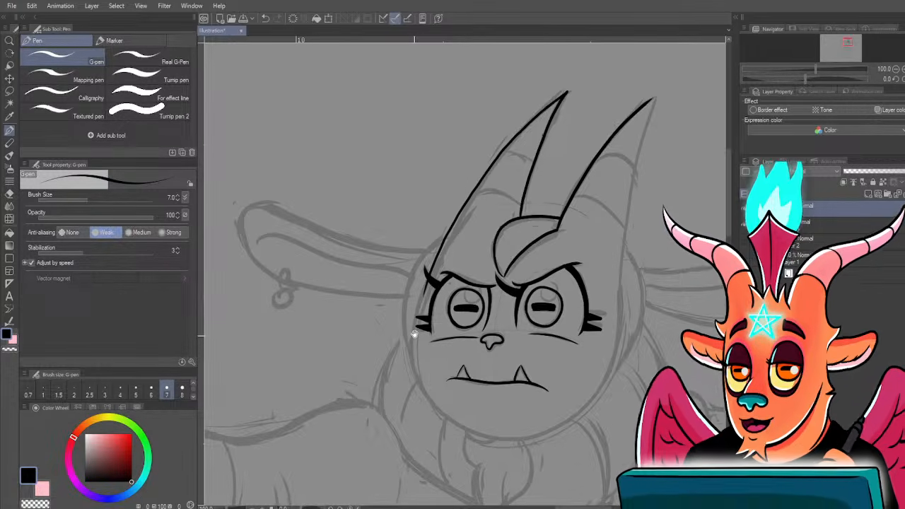
scroll(415, 332, "up", 1)
scroll(428, 311, "up", 2)
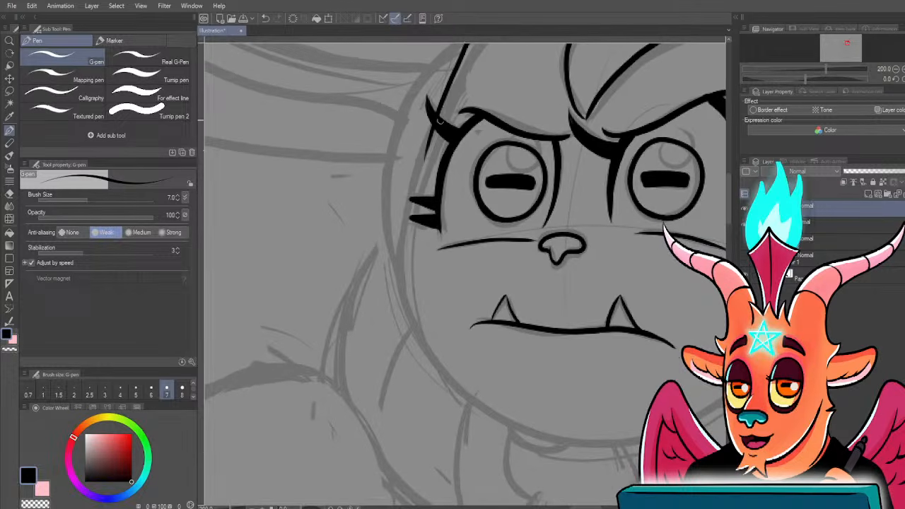
left_click_drag(437, 118, 414, 214)
key("ctrl+z")
left_click_drag(432, 123, 416, 189)
key("ctrl+z")
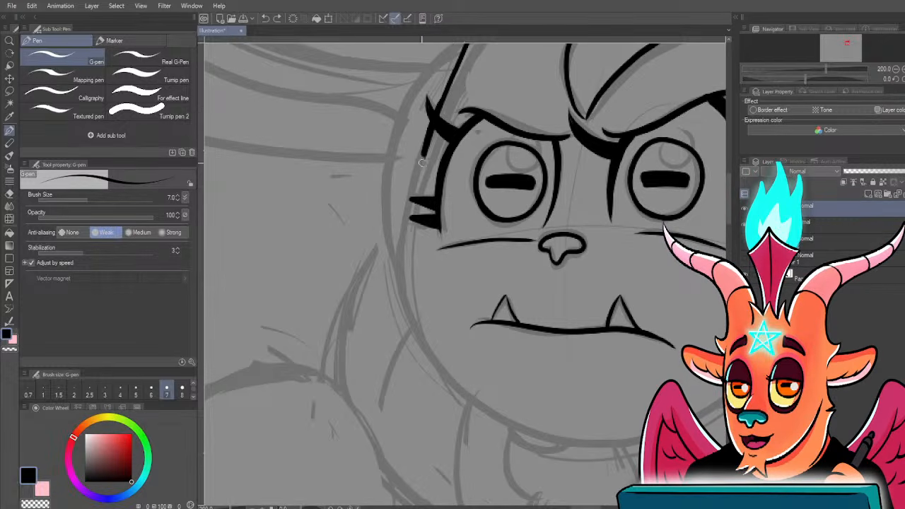
- Ink the face outline from the open-hand-side lashes around the chin, up the opposite cheek and along the fist-side horn's outer edge to its tip
mouse_move(428, 138)
left_mouse_down()
mouse_move(412, 281)
mouse_move(427, 351)
mouse_move(447, 382)
mouse_move(473, 405)
mouse_move(554, 441)
mouse_move(640, 444)
left_mouse_up()
scroll(647, 426, "down", 1)
scroll(645, 396, "down", 3)
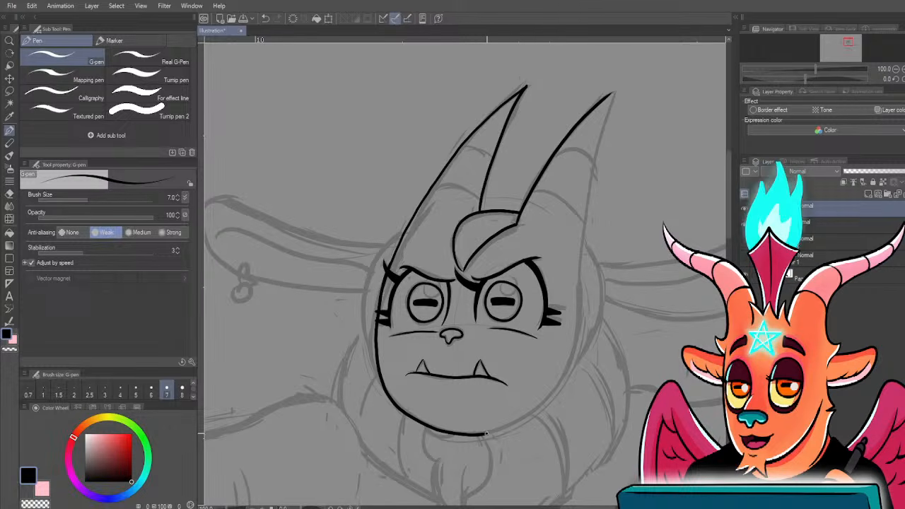
left_click_drag(478, 434, 518, 421)
mouse_move(550, 393)
left_mouse_down()
mouse_move(576, 336)
mouse_move(583, 221)
mouse_move(614, 92)
left_mouse_up()
- Ink the lower and upper curved bands across the fist-side horn
scroll(607, 99, "up", 2)
scroll(609, 98, "up", 2)
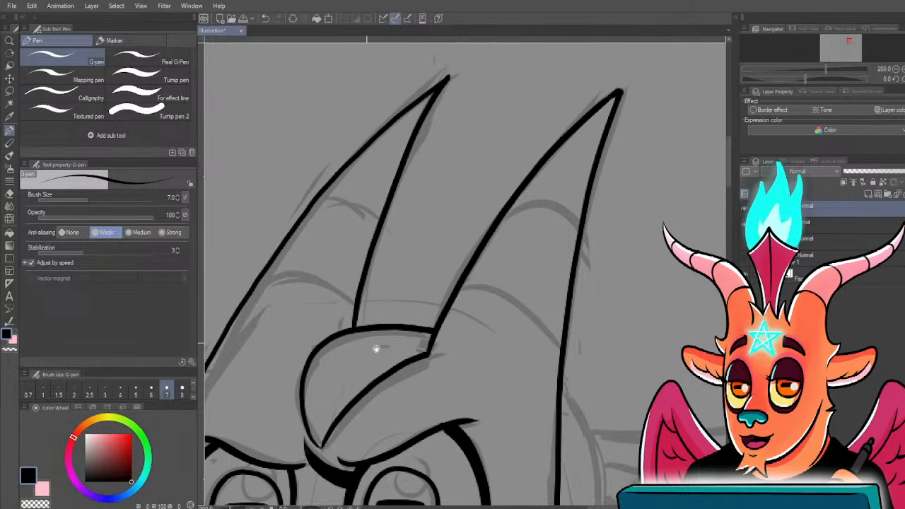
left_click_drag(376, 348, 392, 293)
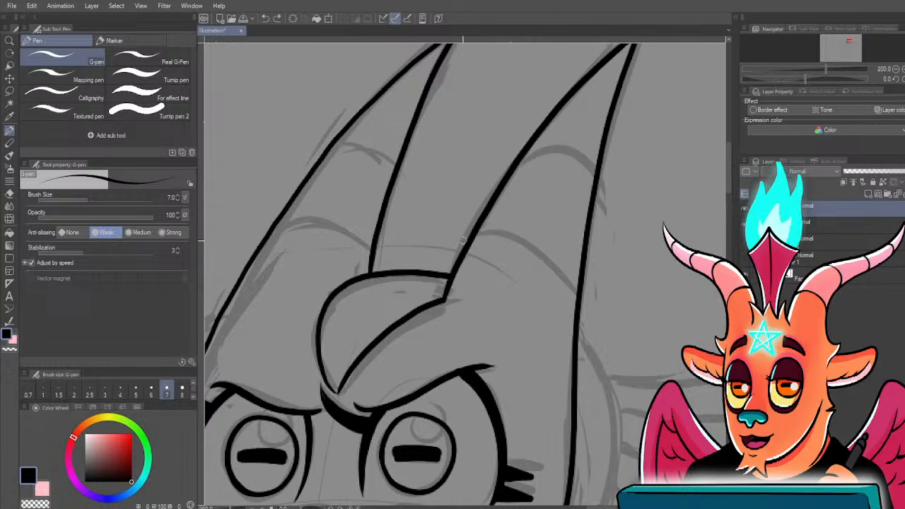
left_click_drag(472, 236, 578, 290)
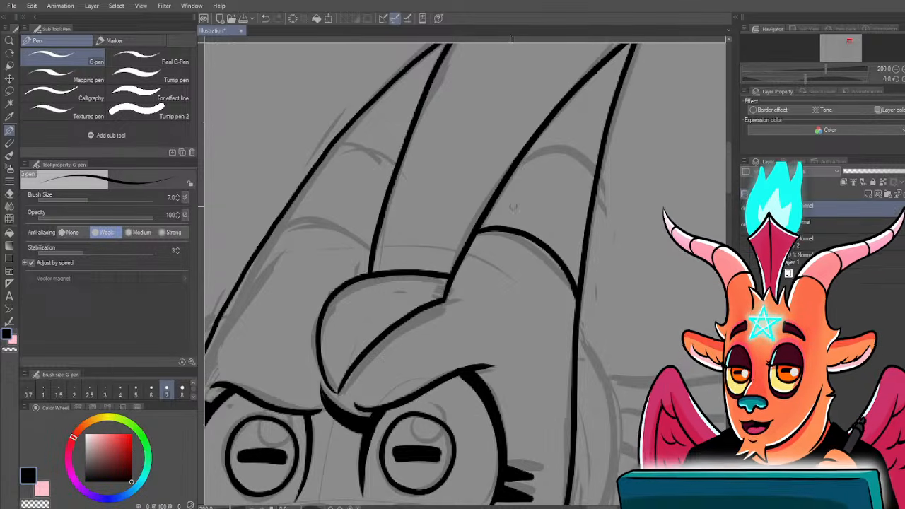
mouse_move(528, 149)
left_mouse_down()
mouse_move(551, 144)
mouse_move(594, 181)
left_mouse_up()
- Ink the lower and upper curved bands across the open-hand-side horn, erasing the lower band's overshoot past the inner edge
left_click_drag(358, 215, 505, 270)
mouse_move(415, 280)
left_mouse_down()
mouse_move(463, 272)
mouse_move(522, 308)
left_mouse_up()
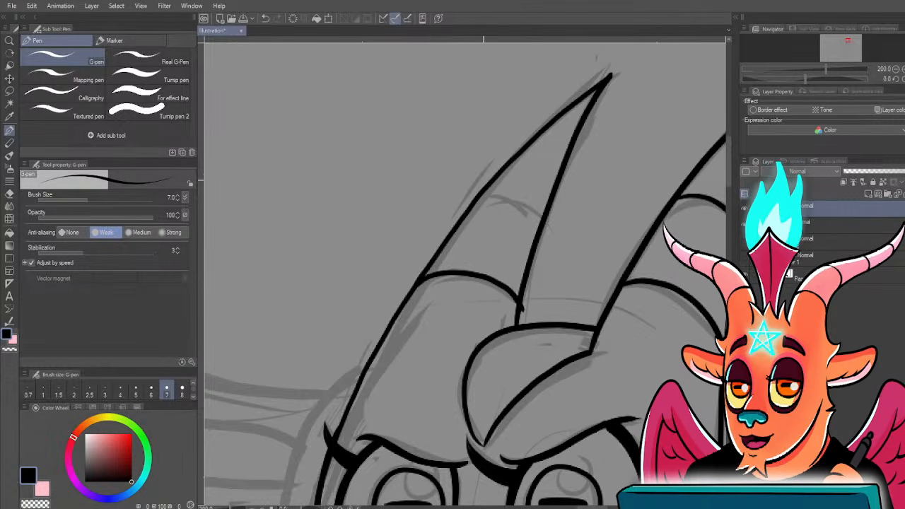
key("c")
left_click_drag(522, 310, 525, 300)
key("c")
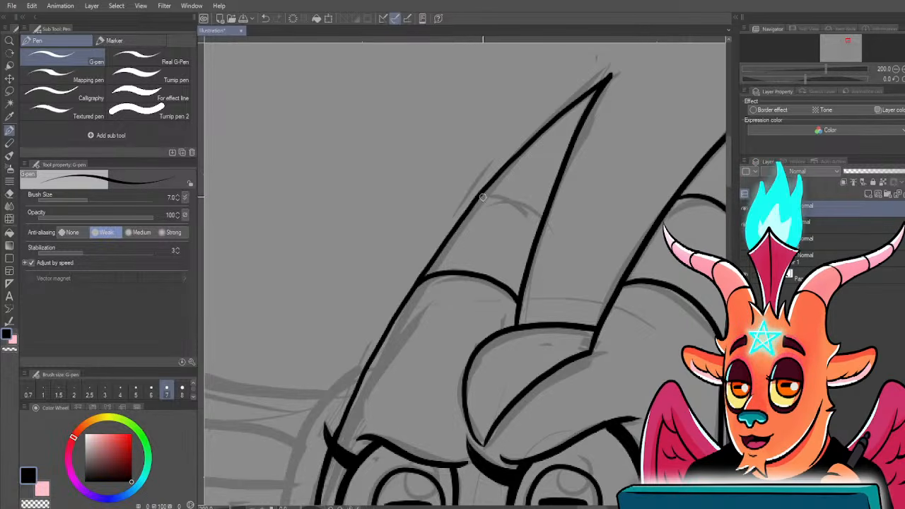
scroll(483, 198, "up", 2)
mouse_move(483, 190)
left_mouse_down()
mouse_move(529, 182)
mouse_move(581, 209)
mouse_move(597, 251)
left_mouse_up()
- Ink the curved head contour behind the fist-side cheek, from the base of the horn down to the jaw
scroll(586, 290, "down", 4)
scroll(493, 413, "up", 2)
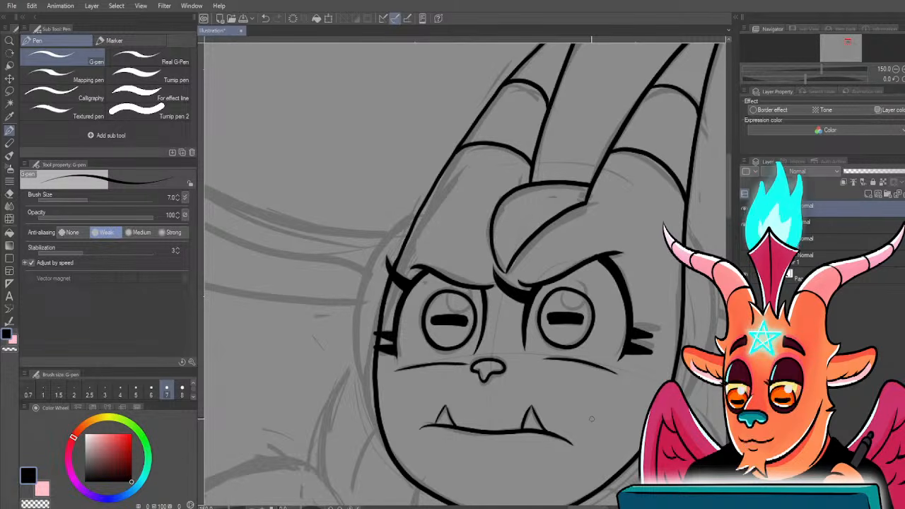
left_click_drag(592, 419, 518, 396)
scroll(576, 379, "up", 1)
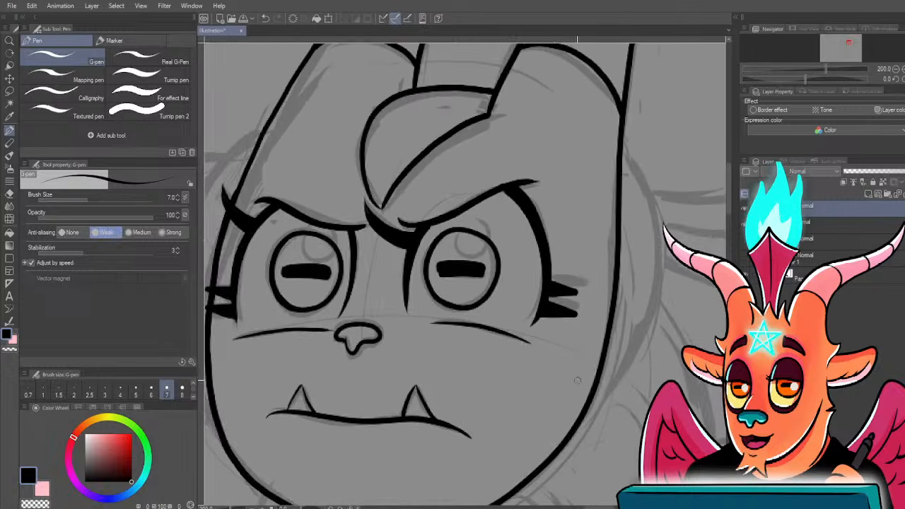
left_click_drag(576, 379, 540, 378)
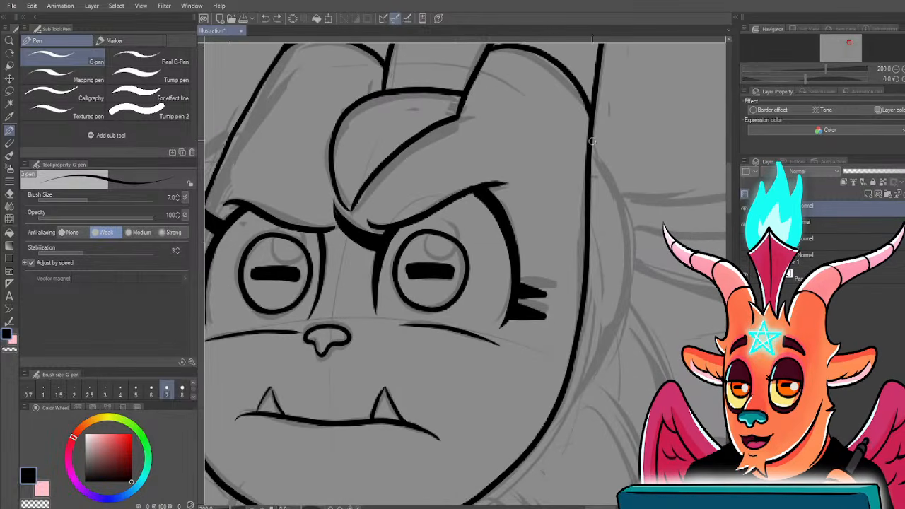
left_click_drag(590, 113, 605, 161)
mouse_move(624, 275)
left_mouse_down()
mouse_move(614, 325)
mouse_move(570, 404)
left_mouse_up()
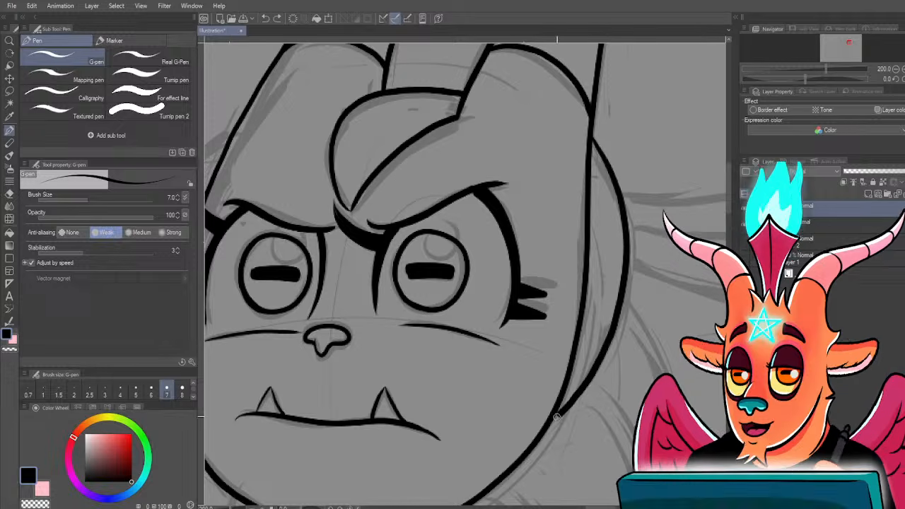
- Ink the short curved tuft edge under the chin and the pointed outline of the goatee below it
left_click_drag(339, 423, 514, 225)
left_click_drag(460, 328, 464, 254)
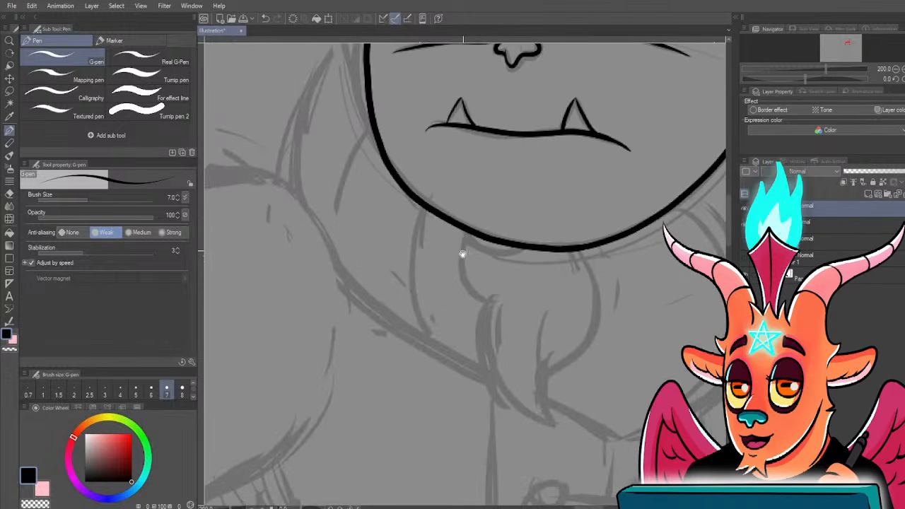
left_click_drag(483, 261, 516, 248)
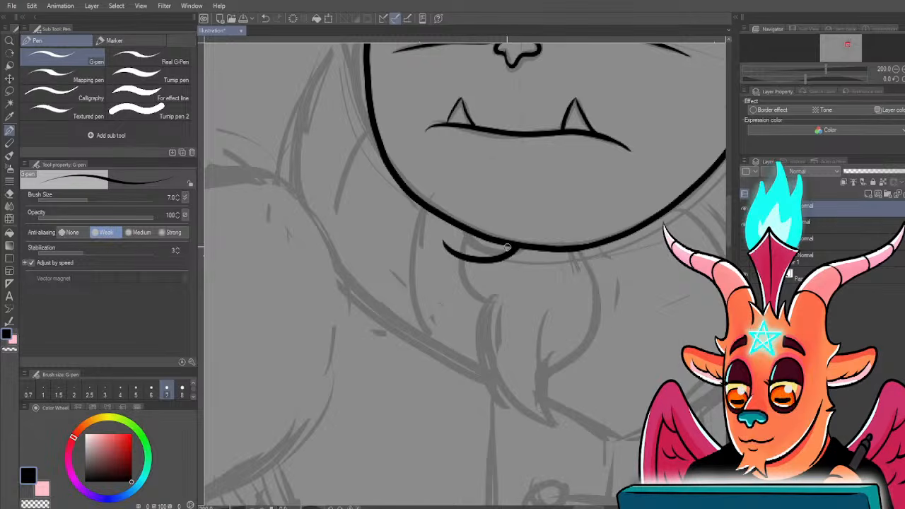
mouse_move(485, 289)
left_mouse_down()
mouse_move(464, 334)
mouse_move(477, 378)
mouse_move(545, 437)
mouse_move(549, 379)
mouse_move(575, 356)
mouse_move(593, 310)
mouse_move(578, 251)
left_mouse_up()
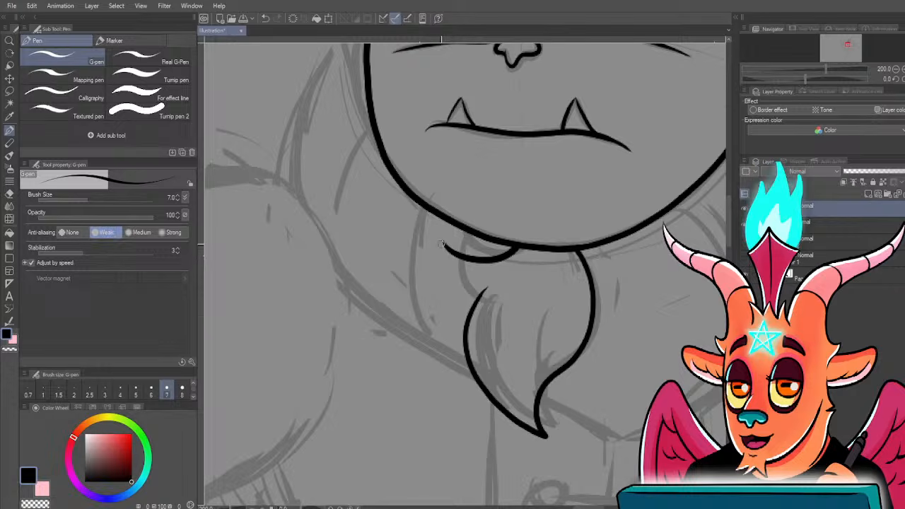
- Join the small chin tuft to the goatee with a curved edge and ink a hair strand line inside the goatee's tip
scroll(478, 313, "down", 5)
scroll(358, 338, "down", 1)
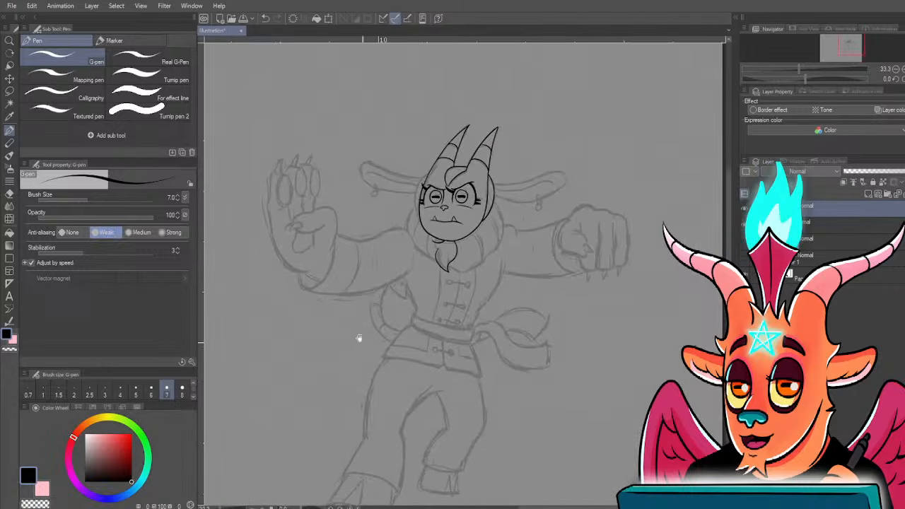
scroll(393, 270, "up", 2)
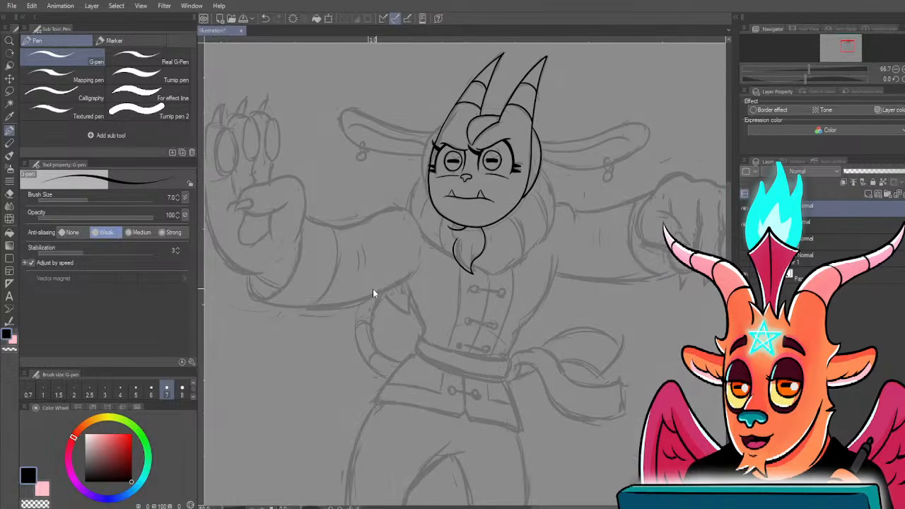
scroll(353, 292, "down", 1)
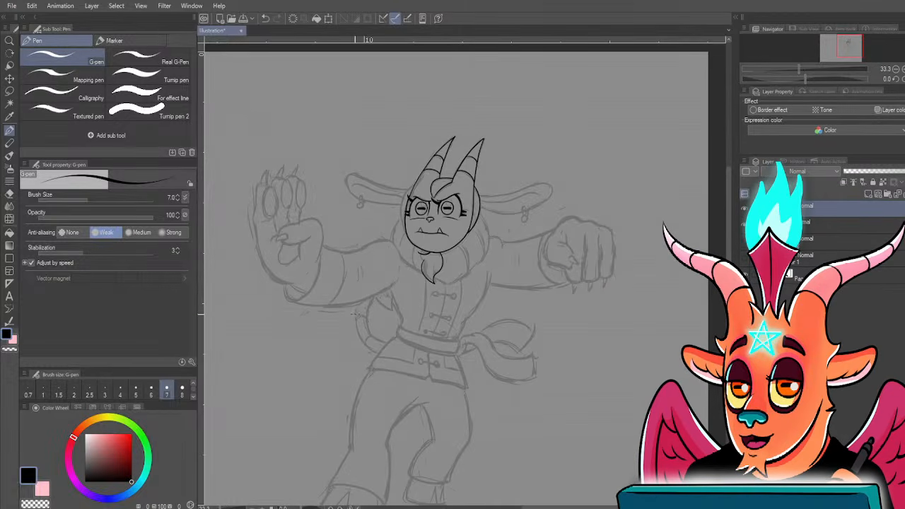
scroll(396, 290, "up", 1)
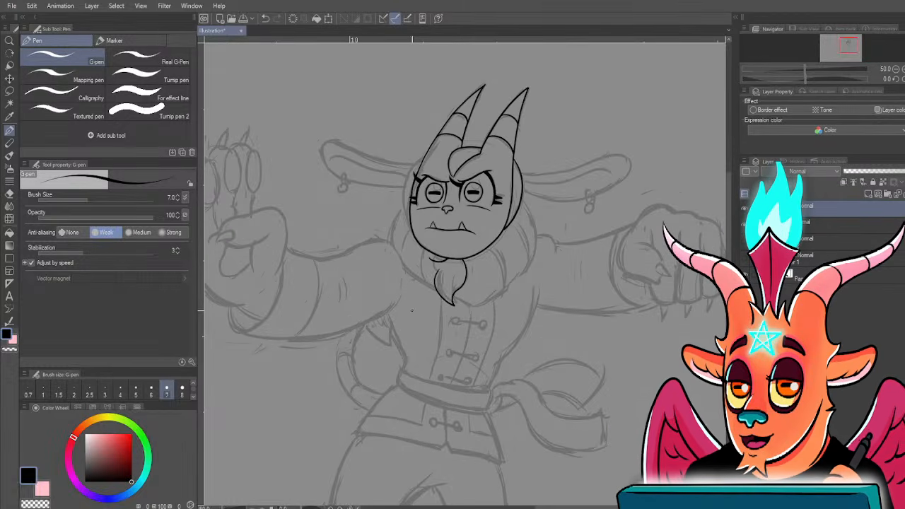
scroll(425, 304, "down", 1)
scroll(476, 309, "up", 4)
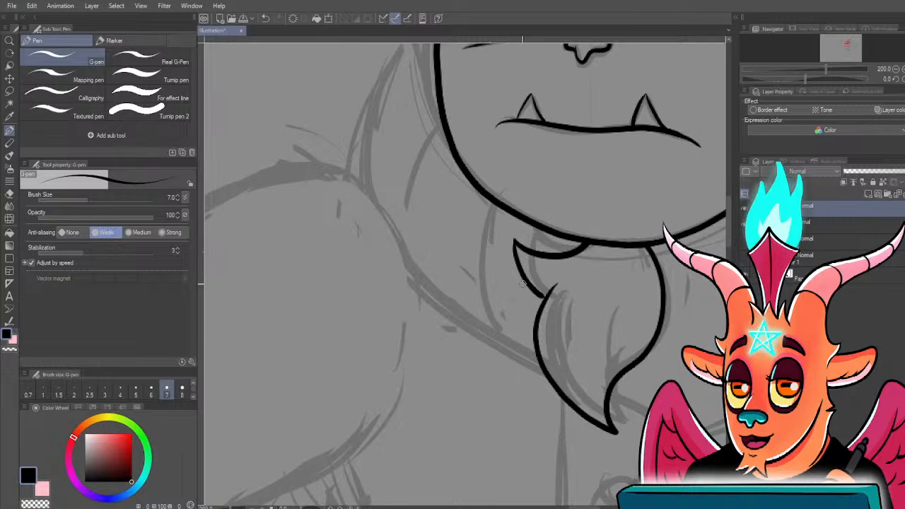
scroll(530, 285, "down", 2)
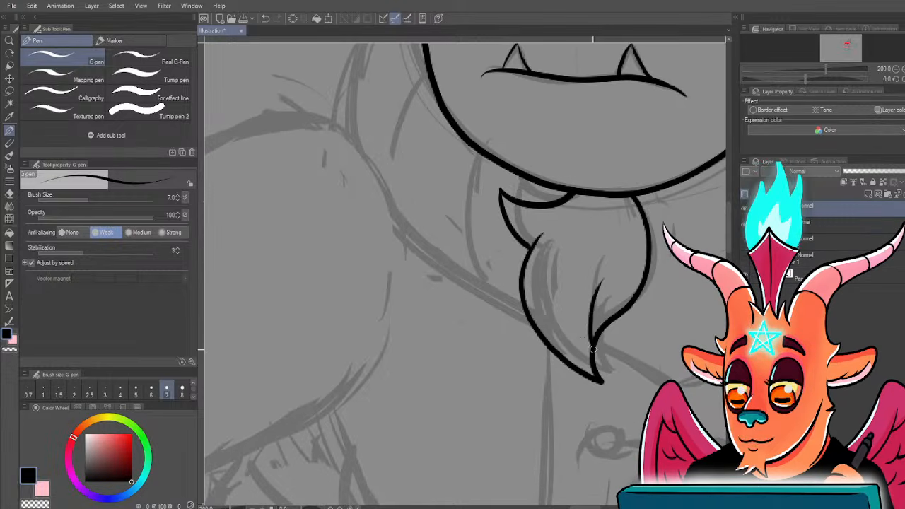
- Ink the curved head contour behind the open-hand-side cheek, from the outer edge of the horn down to the jaw
scroll(526, 339, "down", 5)
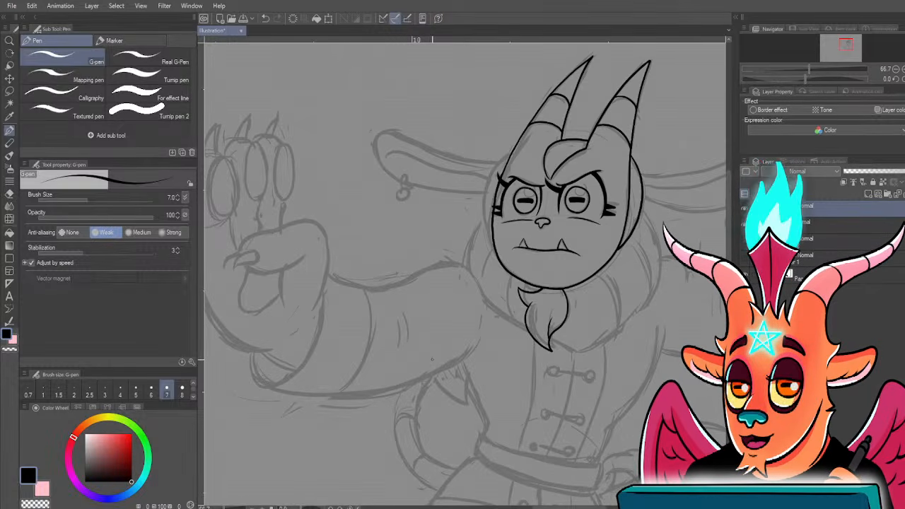
left_click_drag(472, 352, 470, 378)
scroll(396, 344, "up", 1)
scroll(374, 324, "down", 3)
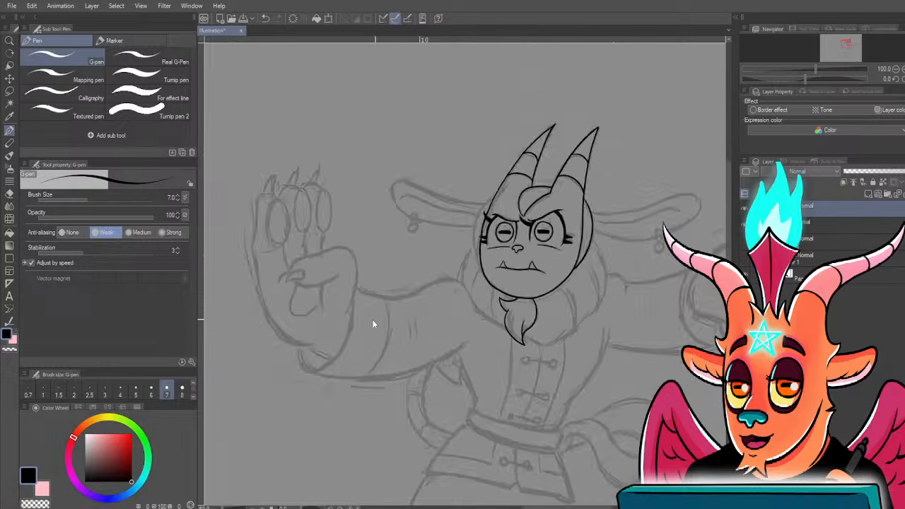
scroll(381, 377, "up", 4)
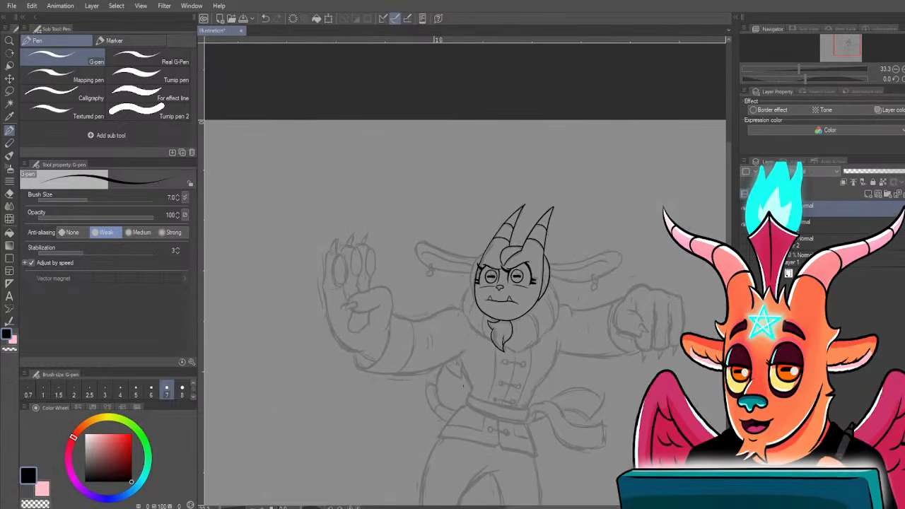
scroll(481, 257, "up", 3)
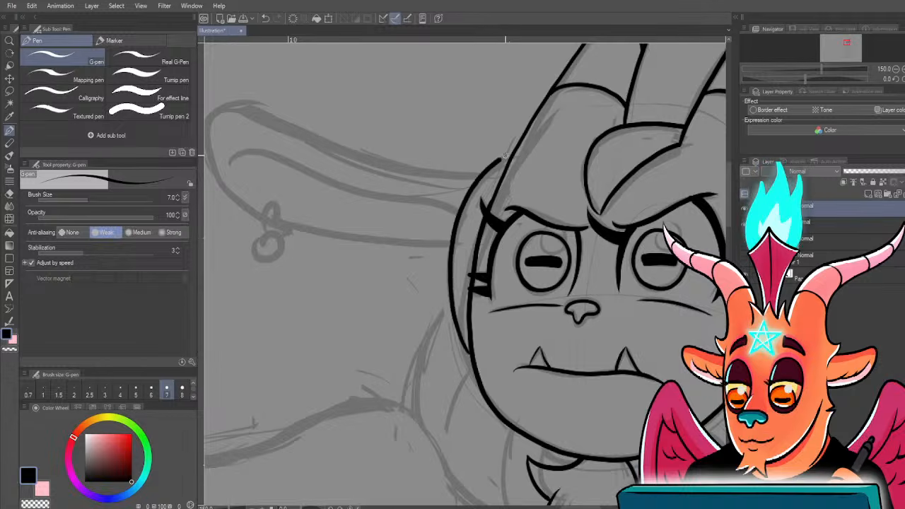
- Ink the outline of the long ear on the fist side and the curved fold line inside it
scroll(437, 312, "down", 3)
mouse_move(417, 428)
left_mouse_down()
mouse_move(410, 269)
mouse_move(408, 375)
left_mouse_up()
left_click_drag(513, 266, 515, 305)
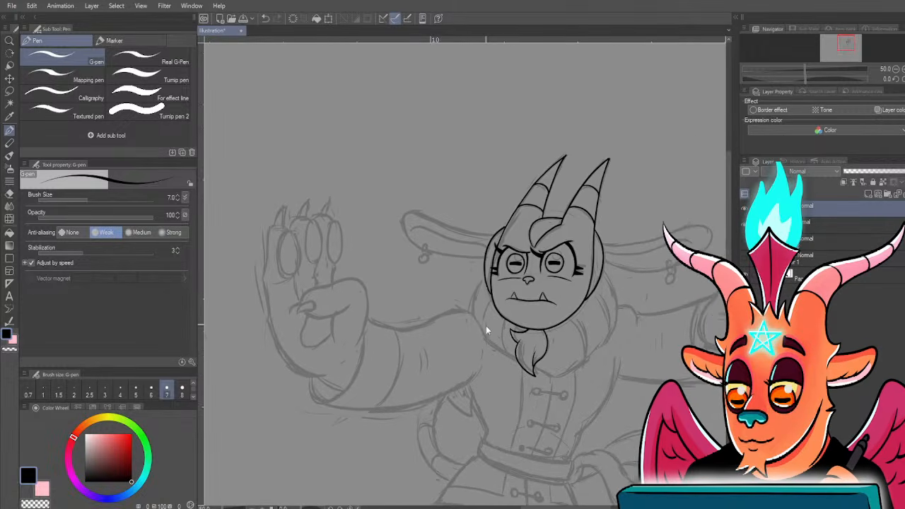
scroll(486, 340, "up", 1)
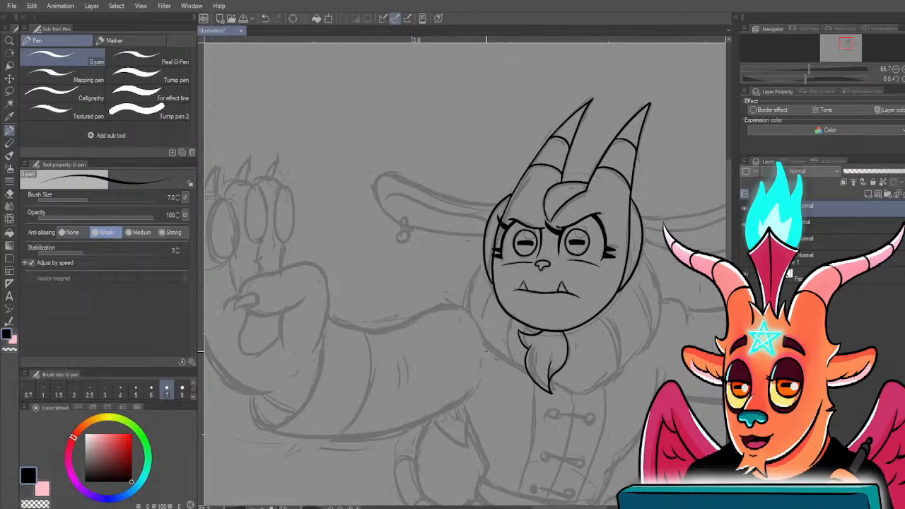
left_click_drag(582, 323, 476, 338)
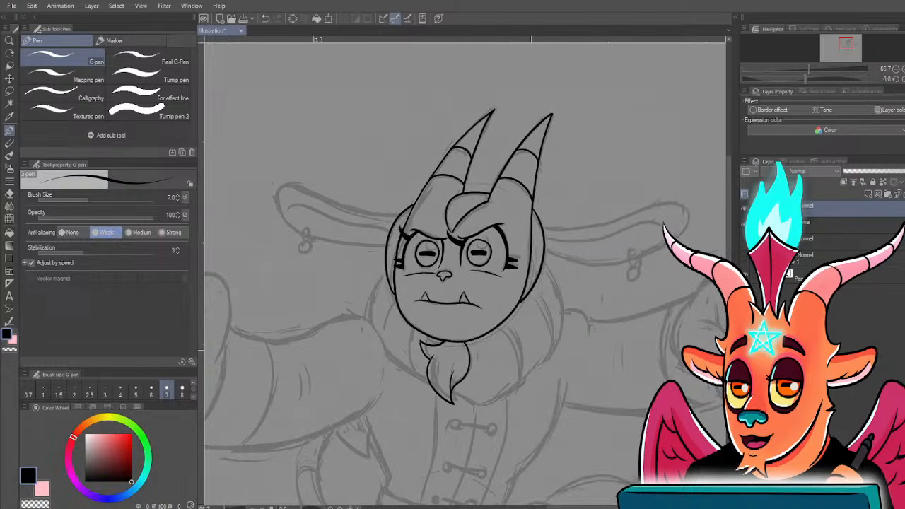
scroll(557, 219, "up", 2)
scroll(556, 214, "up", 4)
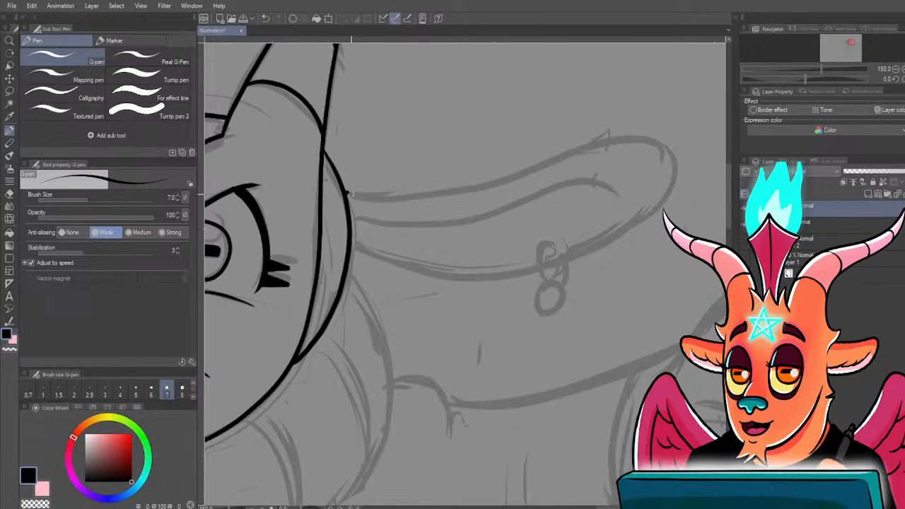
mouse_move(347, 193)
left_mouse_down()
mouse_move(455, 193)
mouse_move(624, 141)
mouse_move(651, 144)
mouse_move(665, 161)
mouse_move(663, 187)
mouse_move(637, 219)
mouse_move(596, 245)
mouse_move(547, 264)
mouse_move(454, 274)
left_mouse_up()
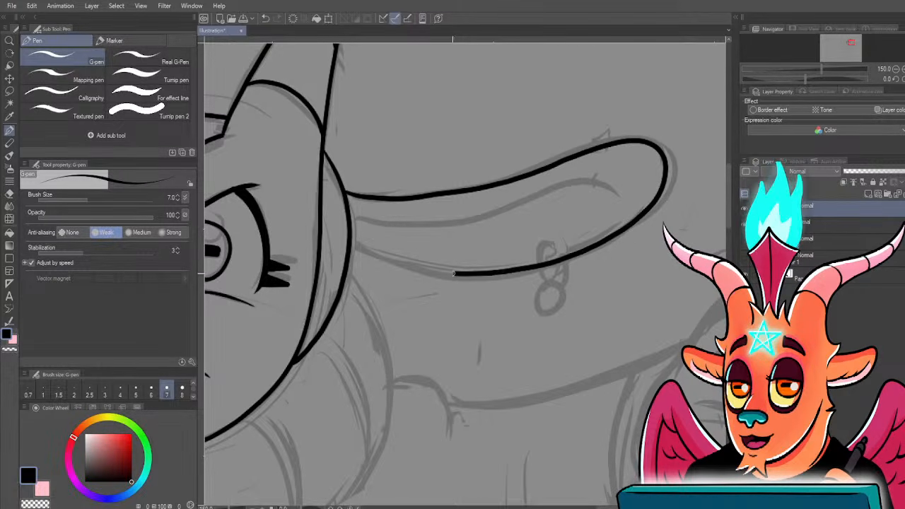
mouse_move(371, 261)
left_mouse_down()
mouse_move(351, 255)
mouse_move(402, 224)
mouse_move(455, 221)
mouse_move(613, 177)
left_mouse_up()
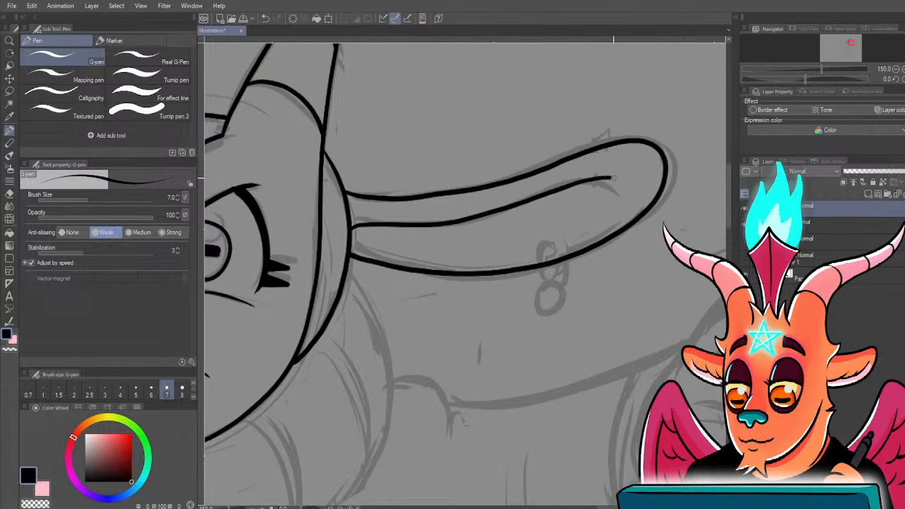
- Ink the ring earring and its hook on the fist-side ear, clearing the ear outline where the hook crosses it
scroll(534, 273, "up", 1)
mouse_move(554, 282)
left_mouse_down()
mouse_move(535, 297)
mouse_move(557, 324)
left_mouse_up()
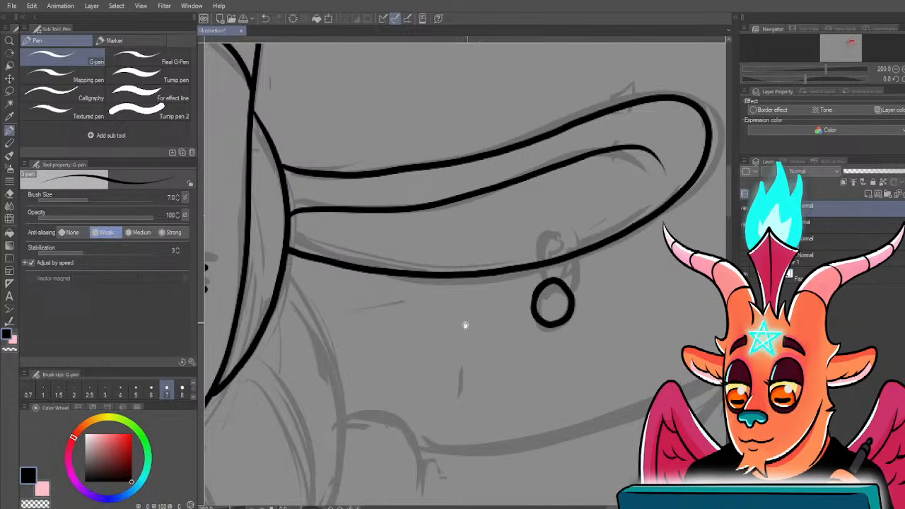
left_click_drag(488, 362, 536, 387)
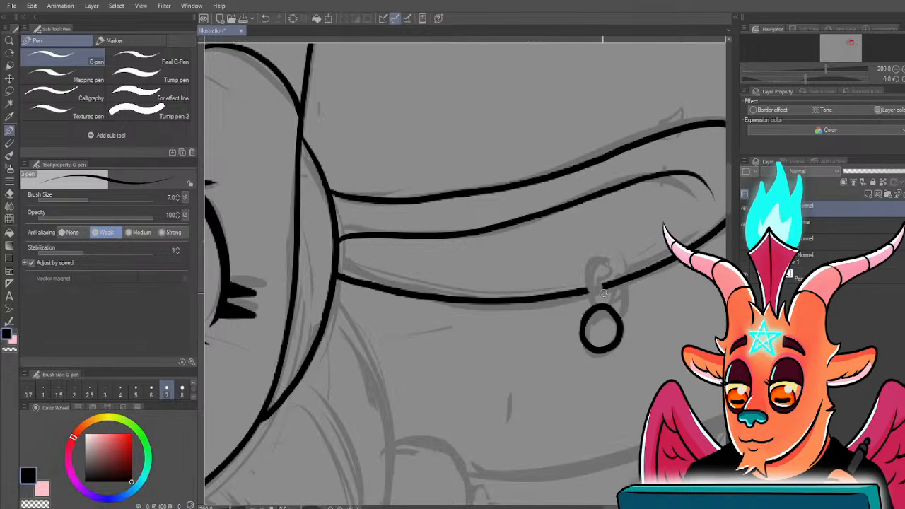
mouse_move(604, 297)
left_mouse_down()
mouse_move(605, 264)
mouse_move(589, 268)
mouse_move(591, 301)
left_mouse_up()
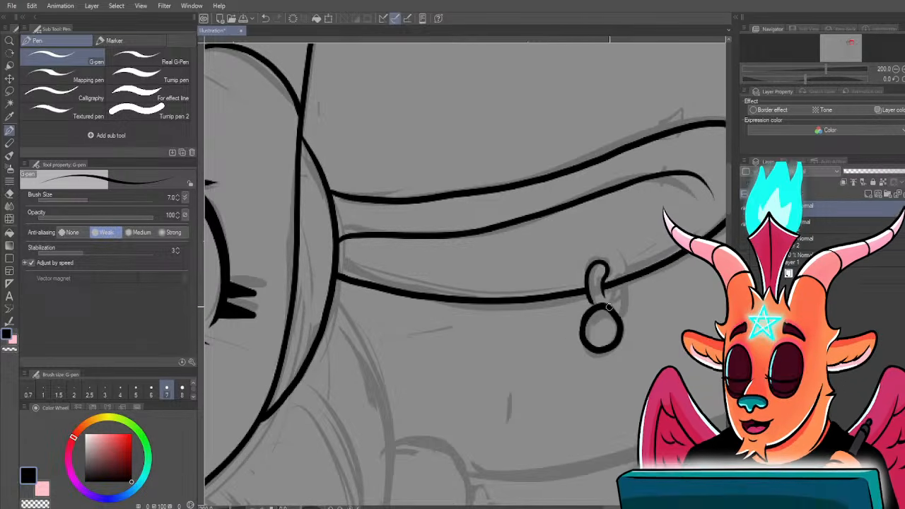
- Ink the outline of the long ear on the open-hand side, from the head around the rounded tip and back
scroll(600, 272, "down", 3)
left_click_drag(257, 313, 481, 359)
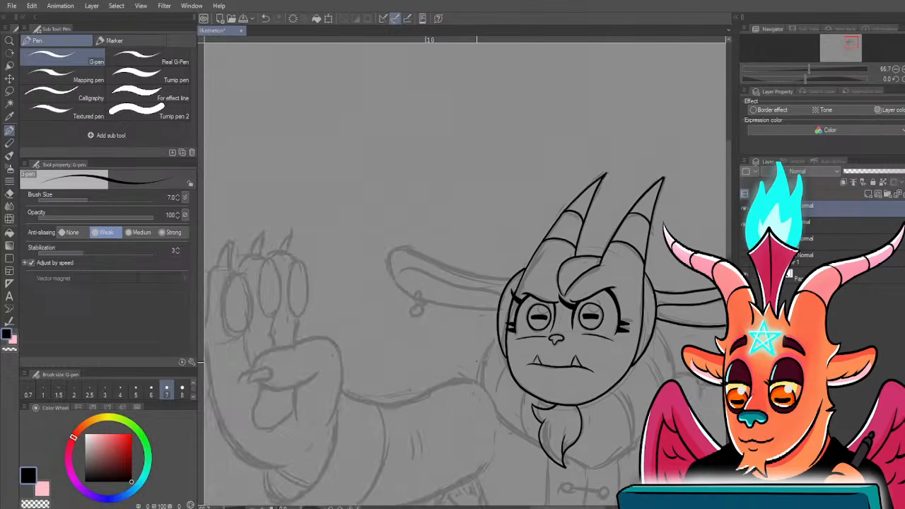
scroll(481, 352, "up", 2)
left_click_drag(378, 275, 473, 363)
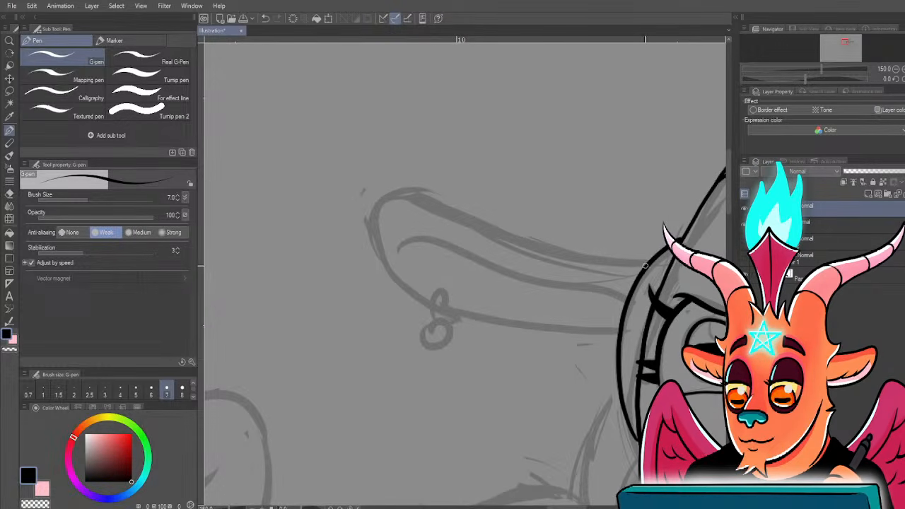
left_click_drag(597, 263, 490, 229)
key("ctrl+z")
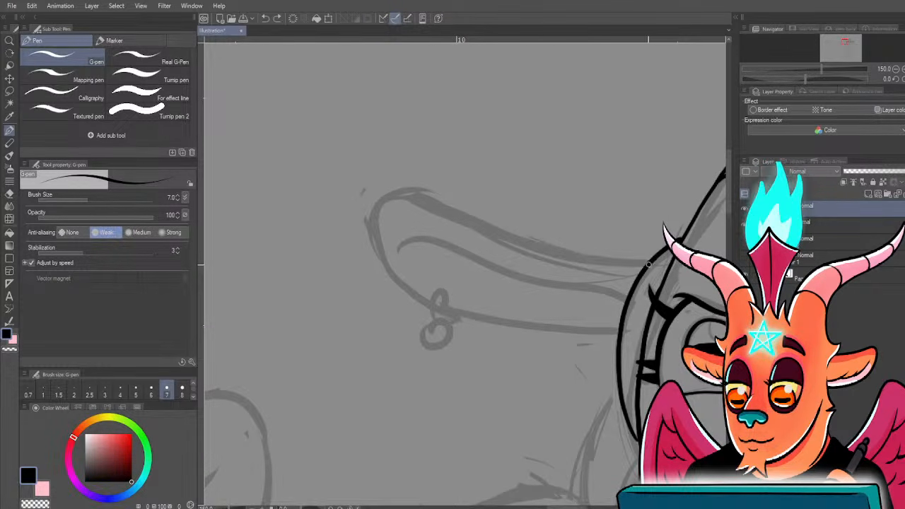
mouse_move(643, 266)
left_mouse_down()
mouse_move(519, 244)
mouse_move(414, 193)
mouse_move(376, 204)
left_mouse_up()
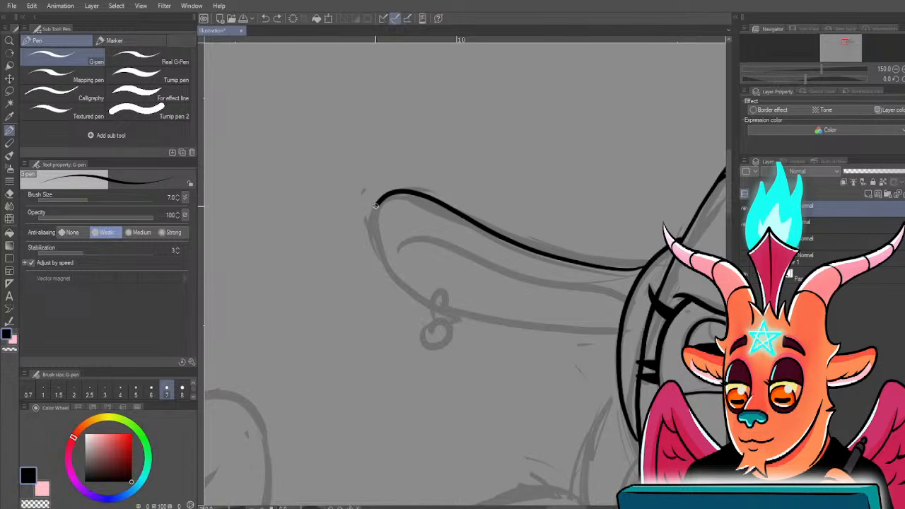
mouse_move(413, 288)
left_mouse_down()
mouse_move(467, 317)
mouse_move(621, 330)
left_mouse_up()
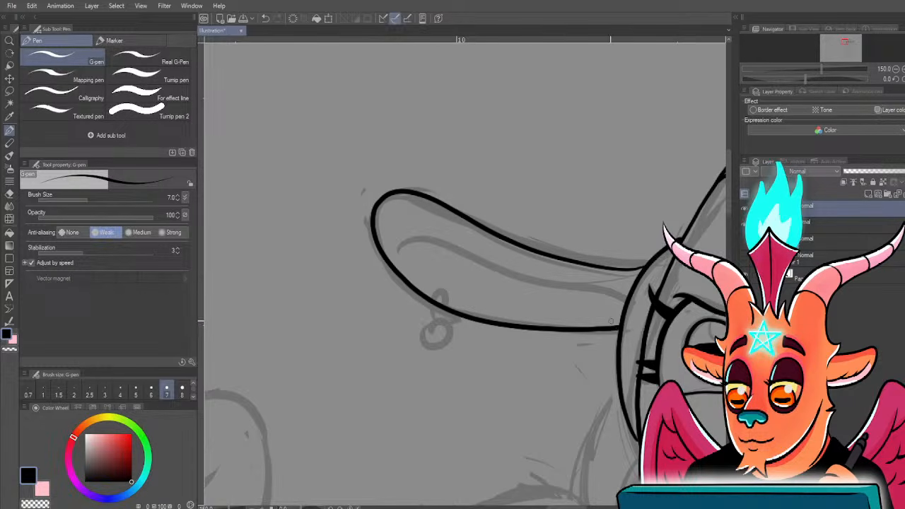
- Ink the ring earring and its hook on the open-hand-side ear, clearing the ear outline inside the hook
scroll(427, 326, "up", 1)
mouse_move(429, 322)
left_mouse_down()
mouse_move(459, 334)
mouse_move(427, 325)
mouse_move(452, 288)
left_mouse_up()
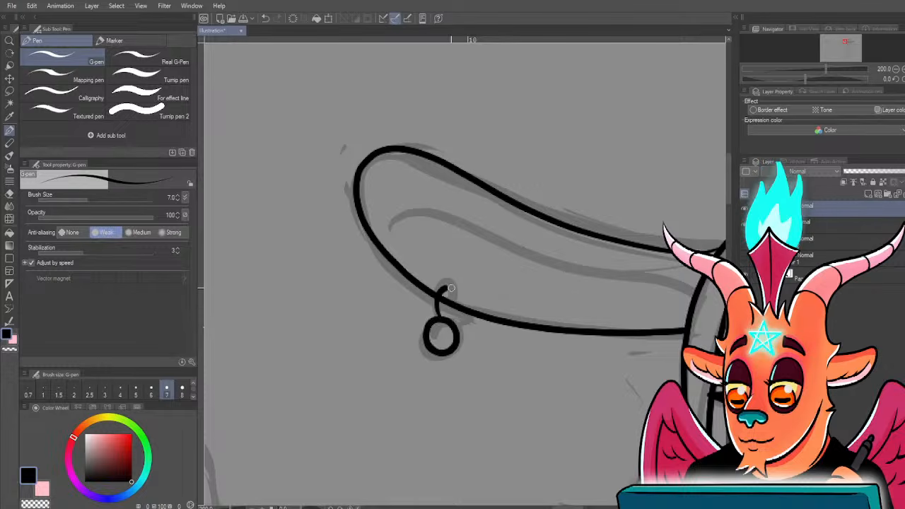
scroll(448, 310, "up", 2)
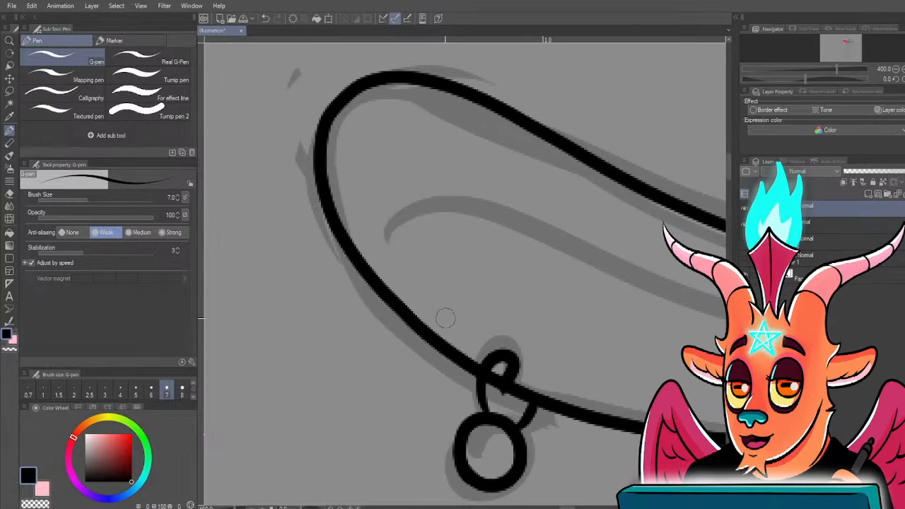
mouse_move(501, 372)
left_mouse_down()
mouse_move(493, 394)
mouse_move(500, 368)
mouse_move(493, 396)
mouse_move(515, 405)
left_mouse_up()
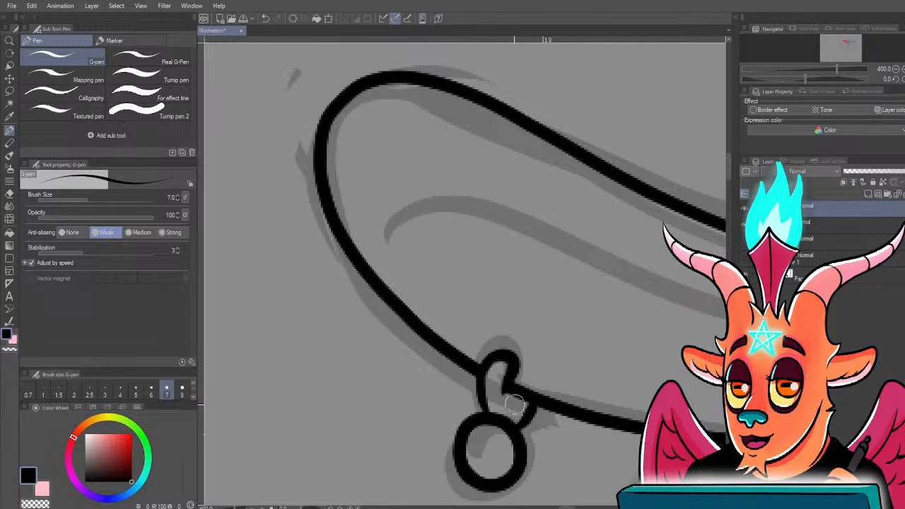
- Ink the curved inner fold line of the open-hand-side ear from near the tip to the head
scroll(509, 383, "down", 4)
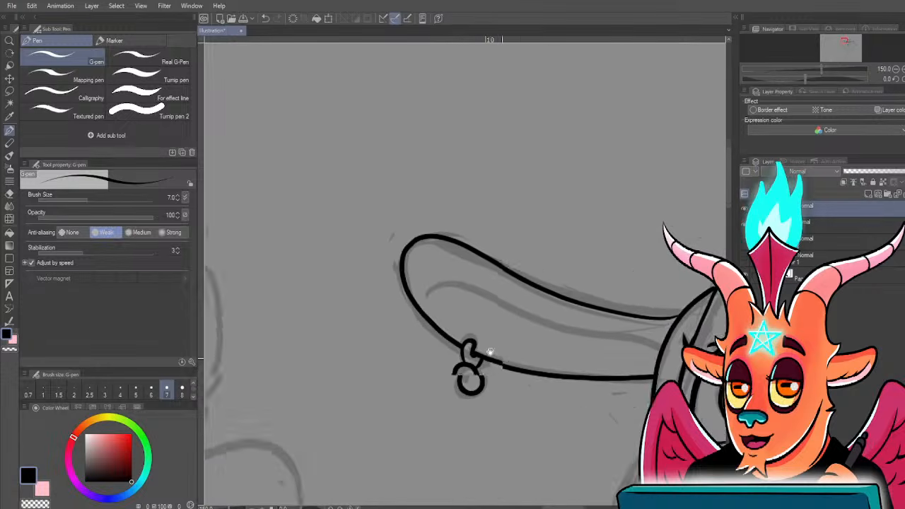
left_click_drag(344, 263, 412, 258)
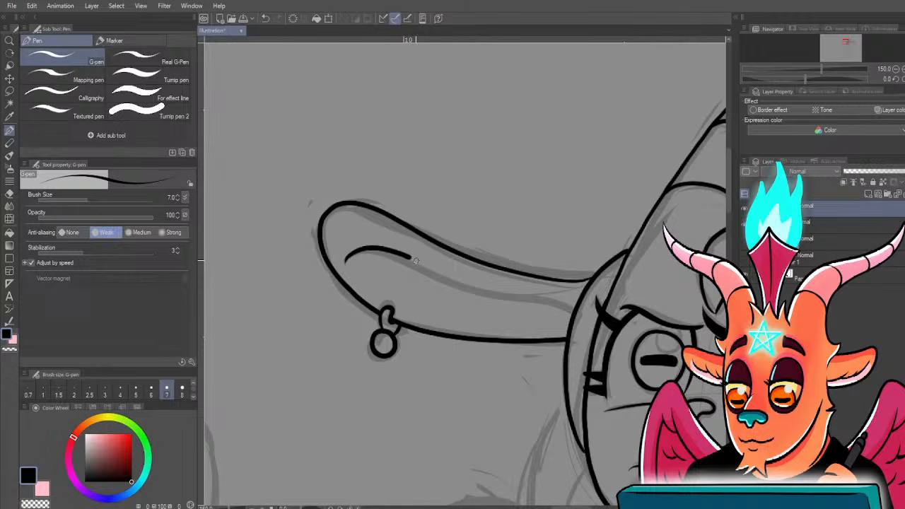
scroll(569, 320, "down", 4)
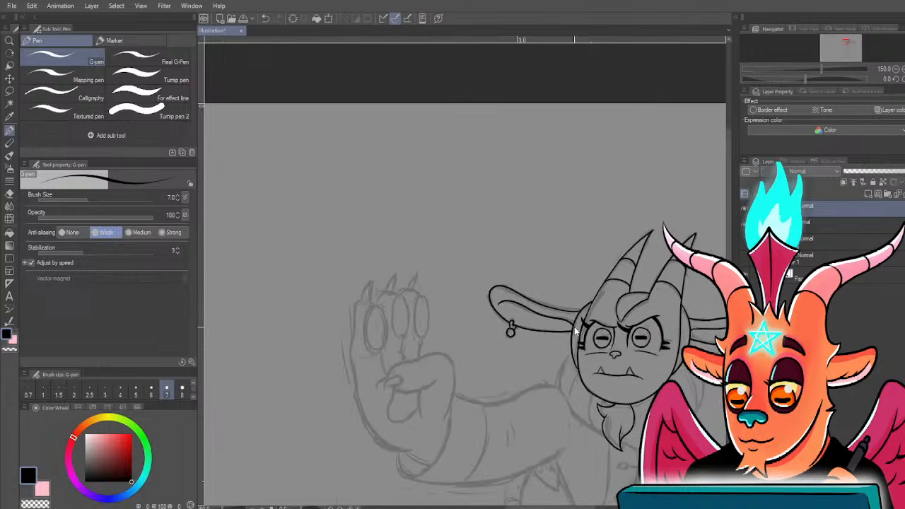
- Thicken the open-hand-side ear's inner fold line where it meets the head, filling the corner with black
scroll(449, 358, "up", 5)
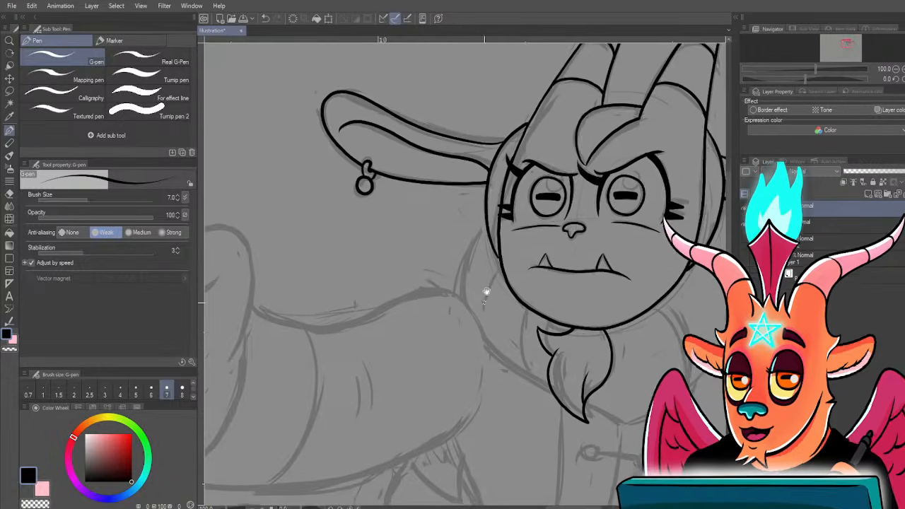
scroll(513, 376, "up", 4)
left_click_drag(521, 335, 445, 256)
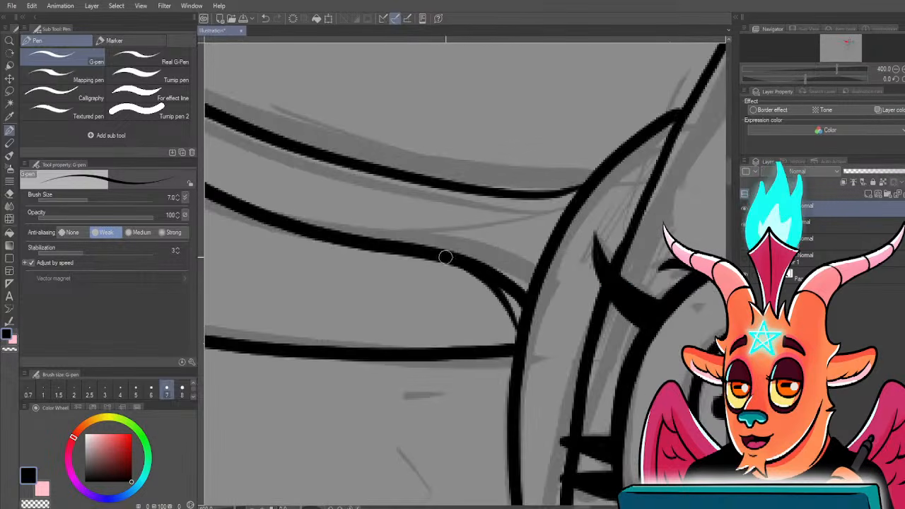
left_click_drag(515, 323, 521, 334)
mouse_move(482, 269)
left_mouse_down()
mouse_move(519, 317)
mouse_move(515, 305)
left_mouse_up()
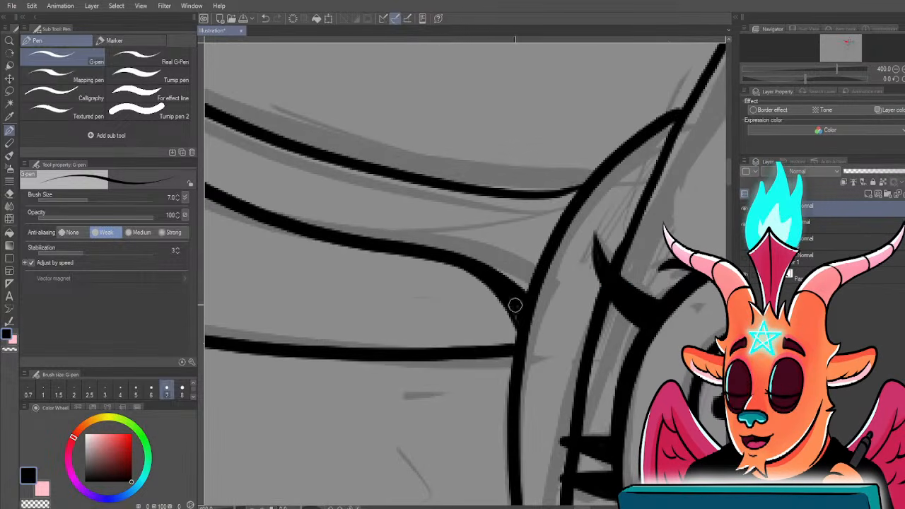
scroll(509, 329, "down", 2)
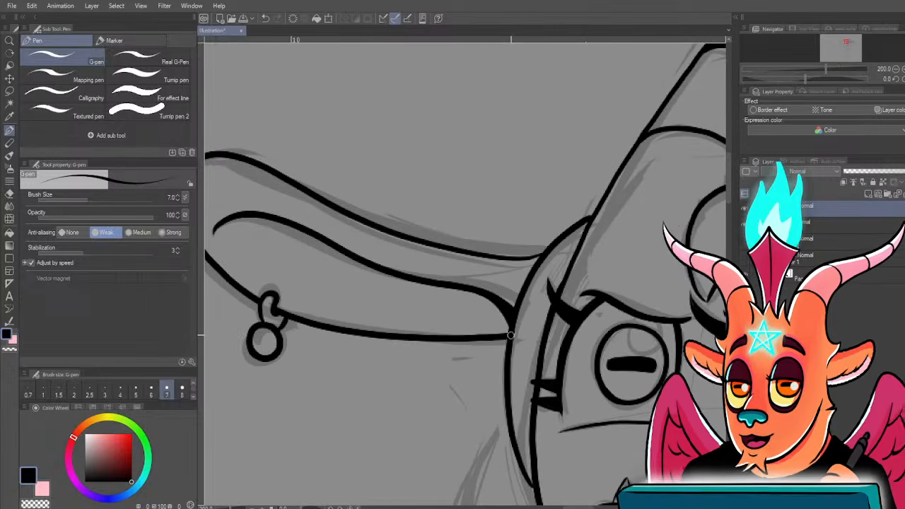
- Thicken the fist-side ear's inner fold line toward its base to match the opposite ear
scroll(508, 332, "down", 4)
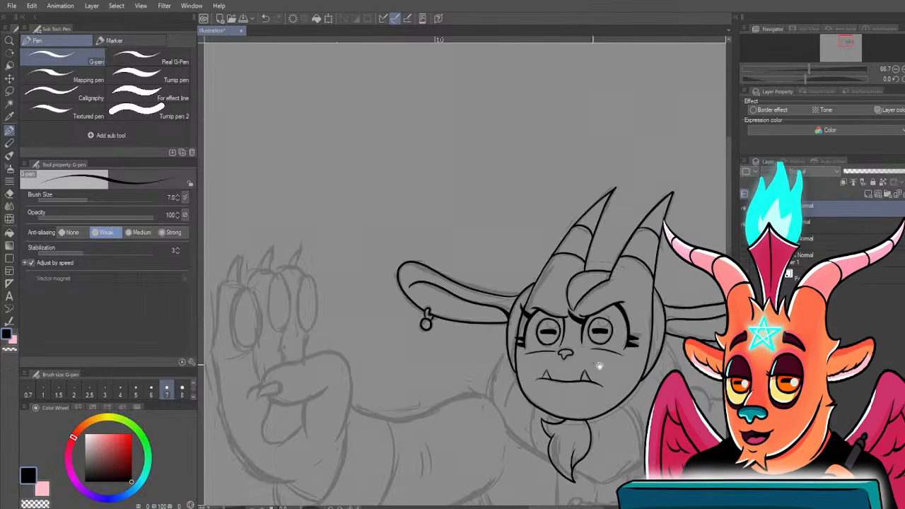
scroll(552, 354, "up", 4)
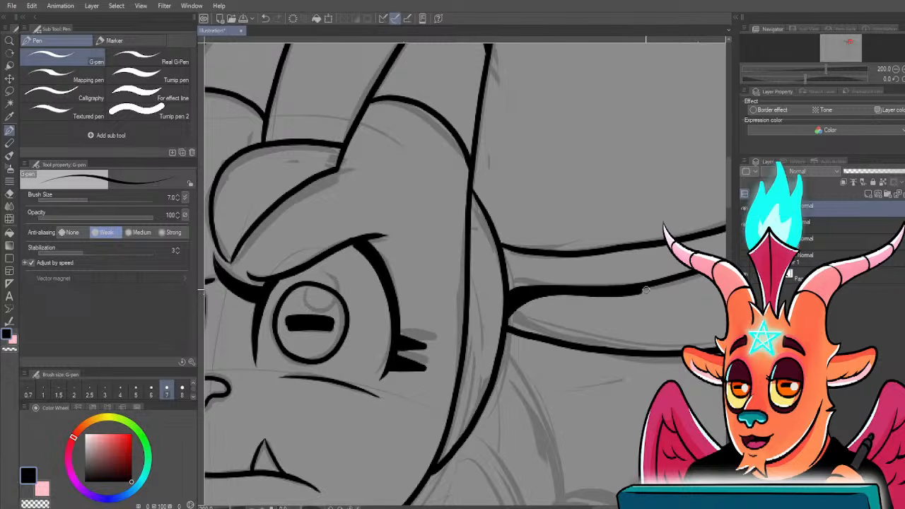
scroll(473, 422, "down", 5)
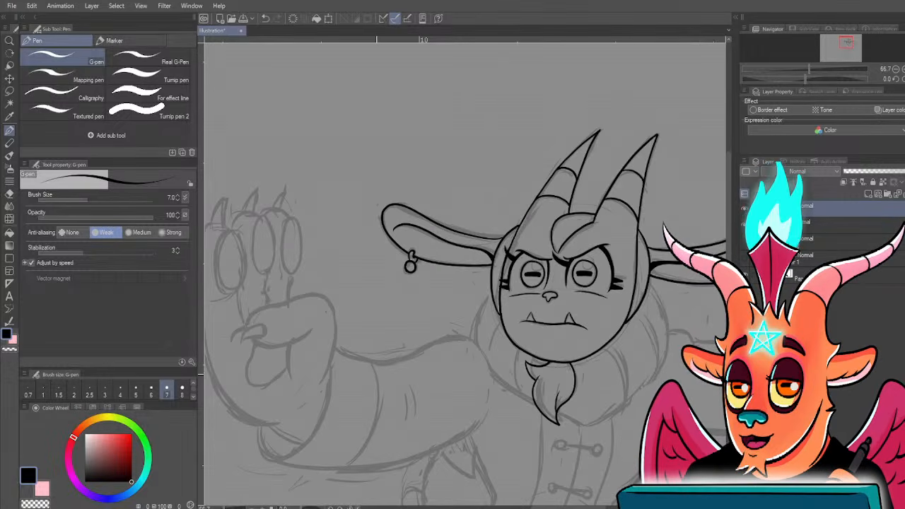
- Ink the short curved crease marks in the middle of the open-hand-side sleeve
left_click_drag(473, 422, 521, 382)
scroll(522, 383, "up", 1)
left_click_drag(355, 370, 491, 376)
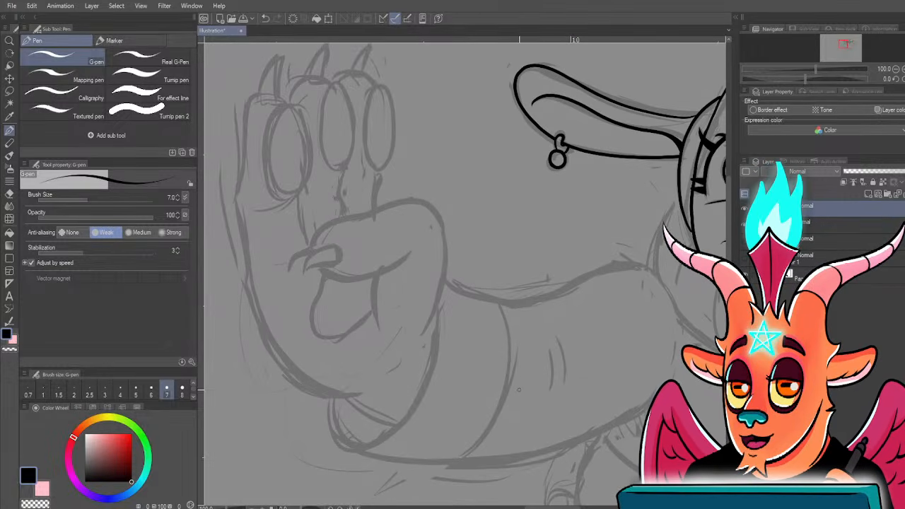
scroll(519, 390, "up", 1)
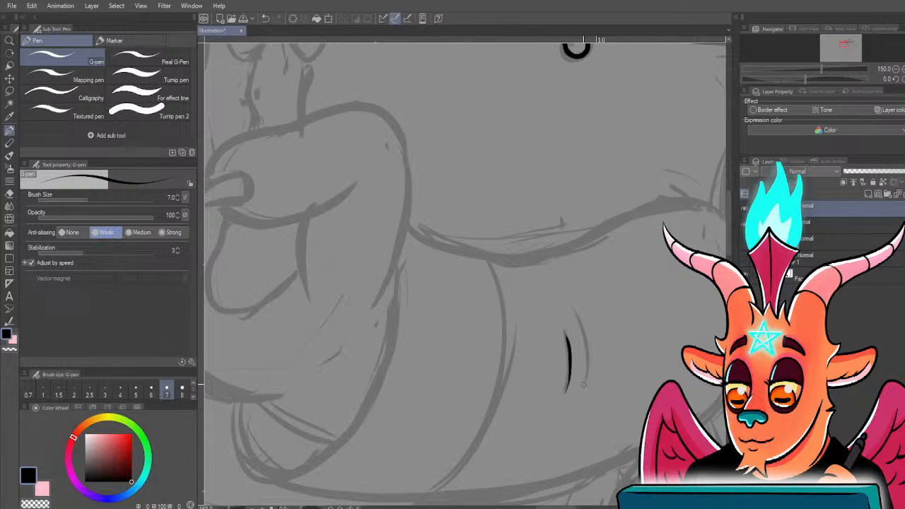
- Ink the closed, pointed outline of the claw on the folded thumb of the open hand
left_click_drag(354, 311, 605, 370)
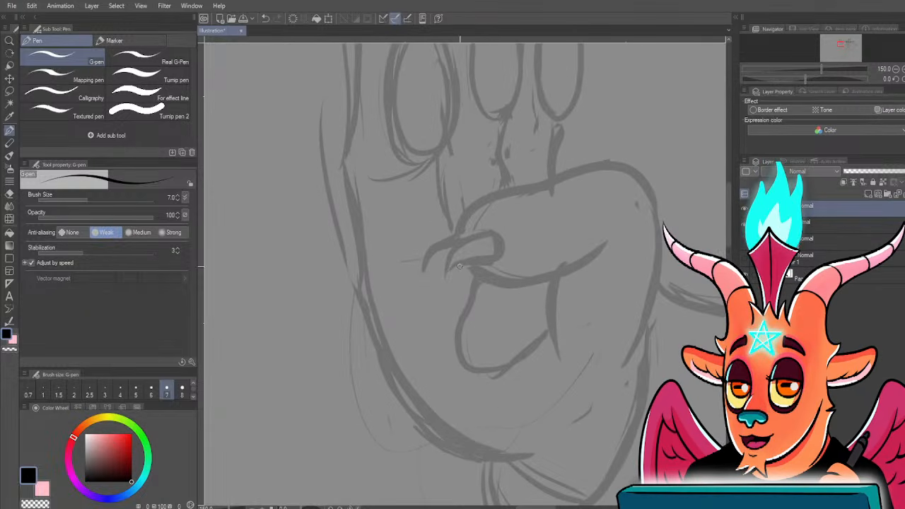
scroll(444, 275, "up", 1)
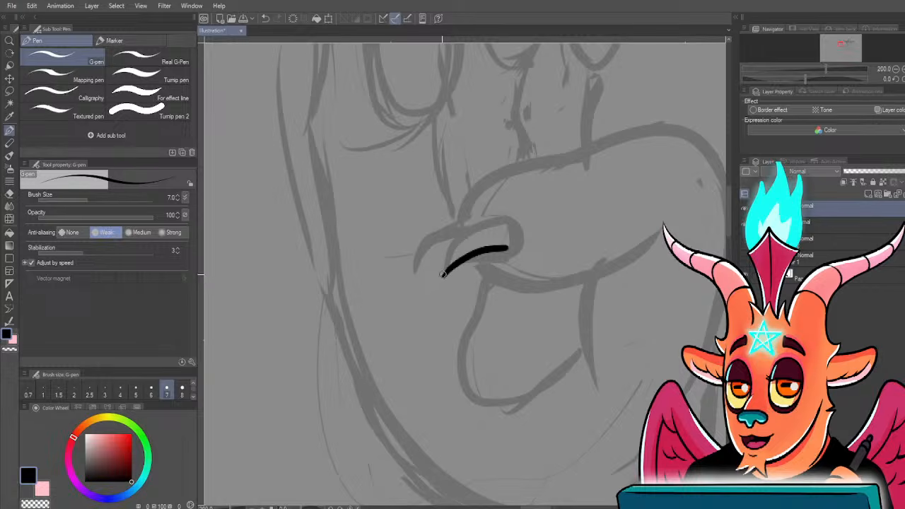
mouse_move(444, 274)
left_mouse_down()
mouse_move(451, 249)
mouse_move(484, 221)
left_mouse_up()
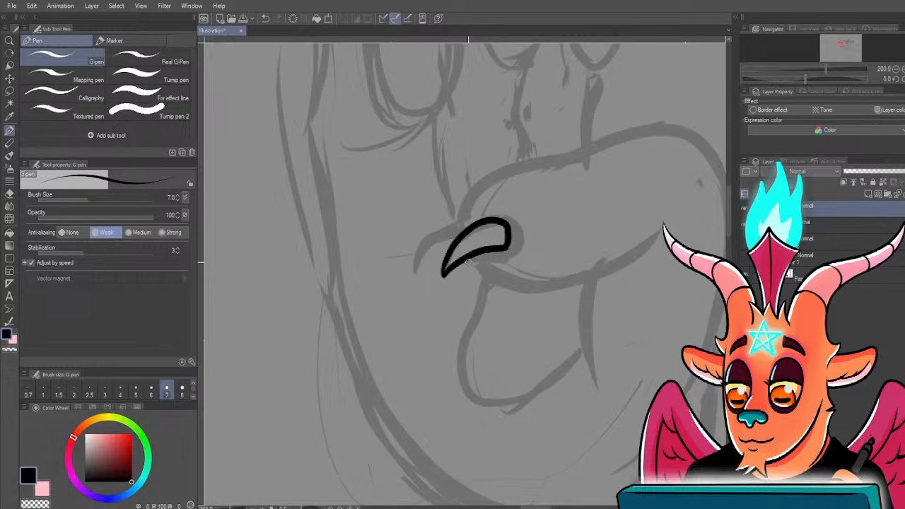
mouse_move(467, 262)
left_mouse_down()
mouse_move(558, 282)
mouse_move(646, 238)
left_mouse_up()
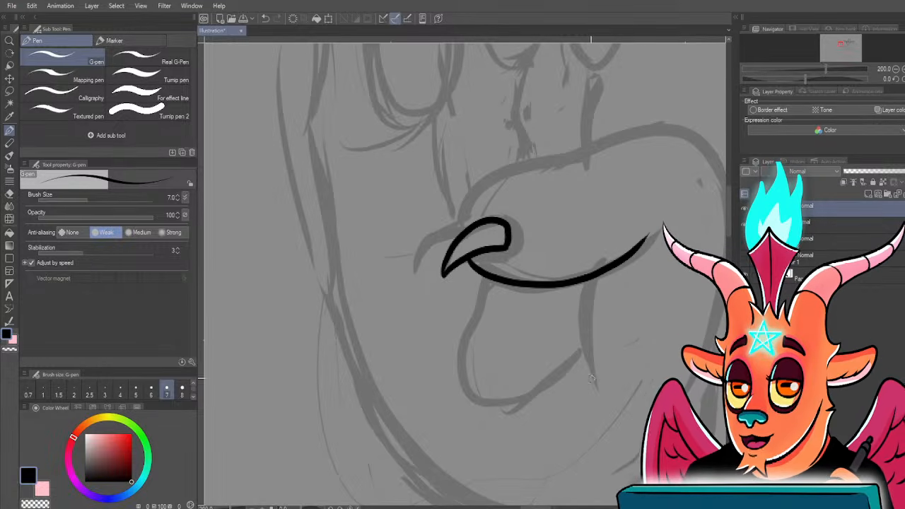
left_click_drag(580, 284, 594, 387)
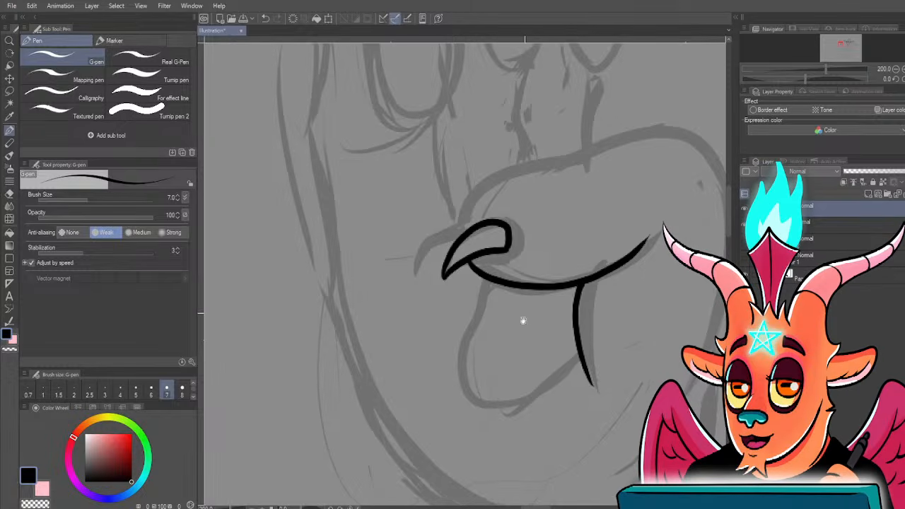
left_click_drag(523, 320, 431, 297)
key("ctrl+z")
key("ctrl+z")
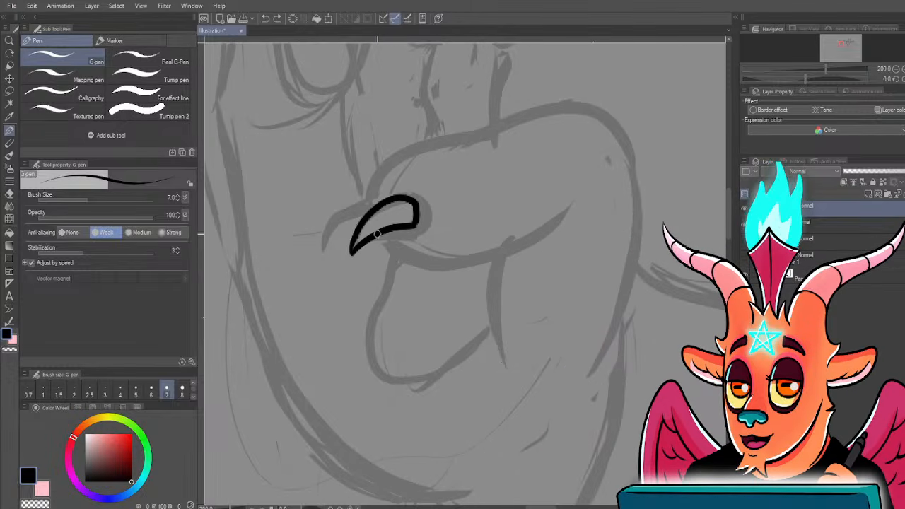
- Ink the folded thumb's curved lower edge, the short palm line below it, and its rounded upper and outer contour
mouse_move(382, 238)
left_mouse_down()
mouse_move(420, 255)
mouse_move(493, 250)
mouse_move(562, 204)
left_mouse_up()
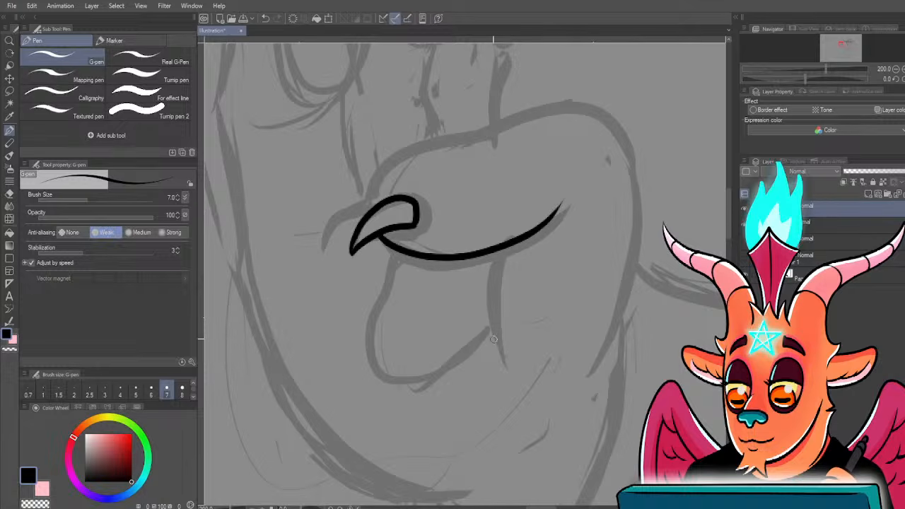
left_click_drag(506, 362, 487, 270)
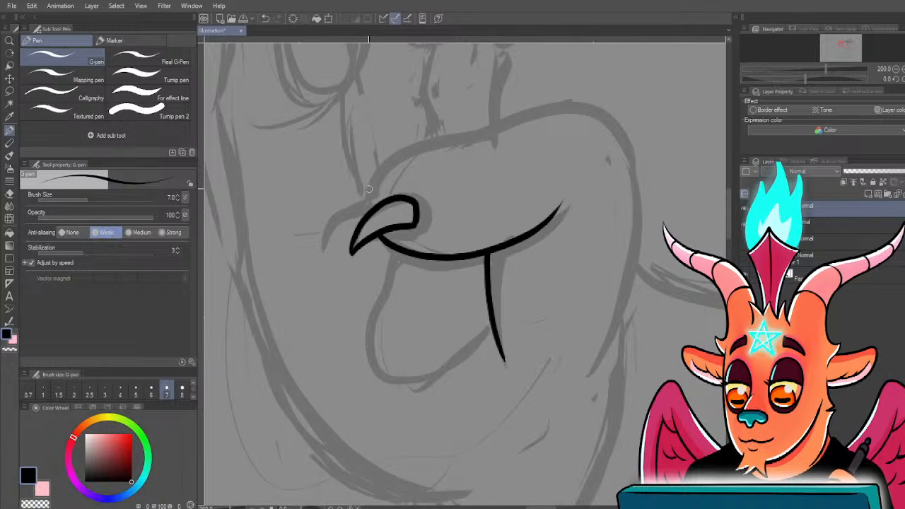
mouse_move(380, 171)
left_mouse_down()
mouse_move(519, 121)
mouse_move(574, 111)
left_mouse_up()
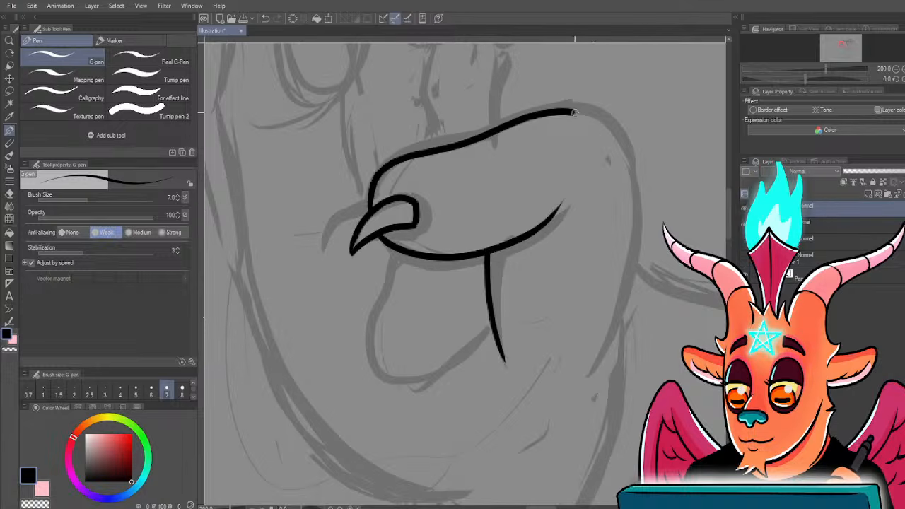
mouse_move(633, 215)
left_mouse_down()
mouse_move(631, 297)
mouse_move(599, 380)
left_mouse_up()
left_click_drag(517, 395, 600, 363)
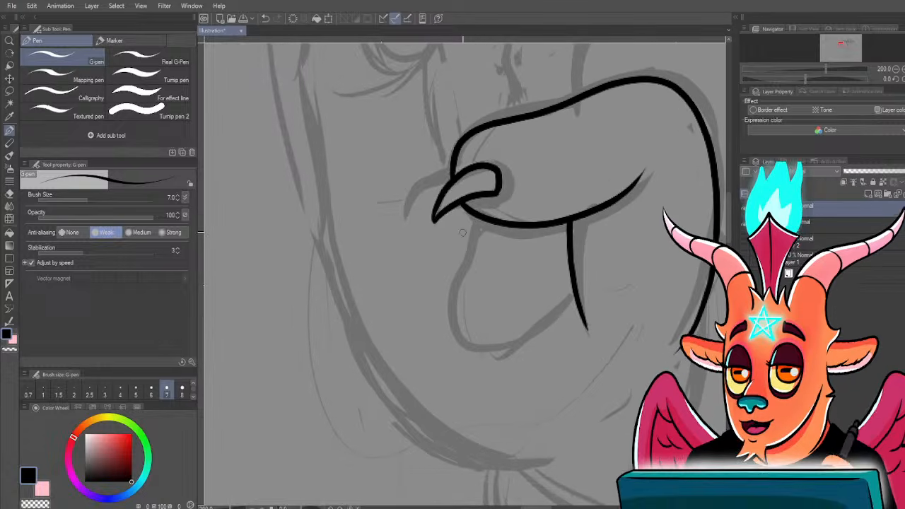
- Ink the rounded palm pad outline beneath the folded thumb and the small hooked curve beside the thumb's claw
mouse_move(484, 224)
left_mouse_down()
mouse_move(456, 297)
mouse_move(471, 341)
mouse_move(510, 344)
mouse_move(574, 295)
left_mouse_up()
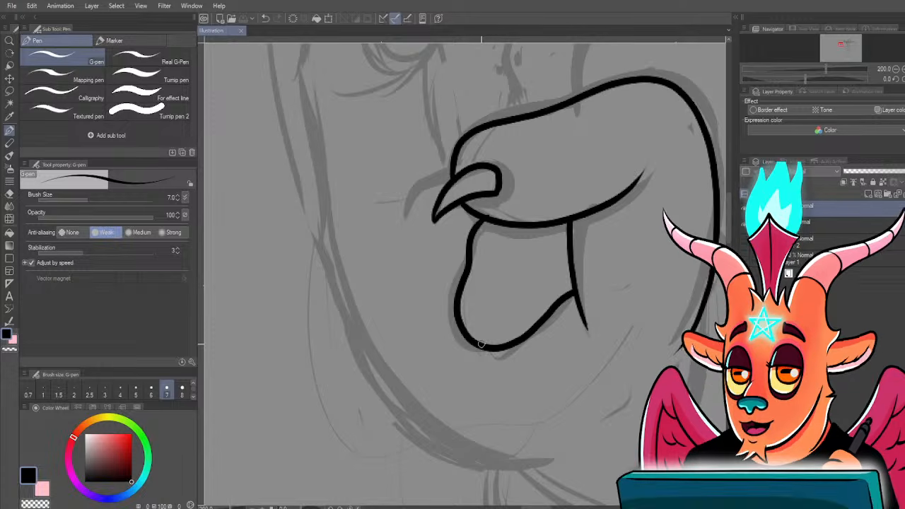
mouse_move(414, 279)
left_mouse_down()
mouse_move(432, 340)
mouse_move(457, 357)
left_mouse_up()
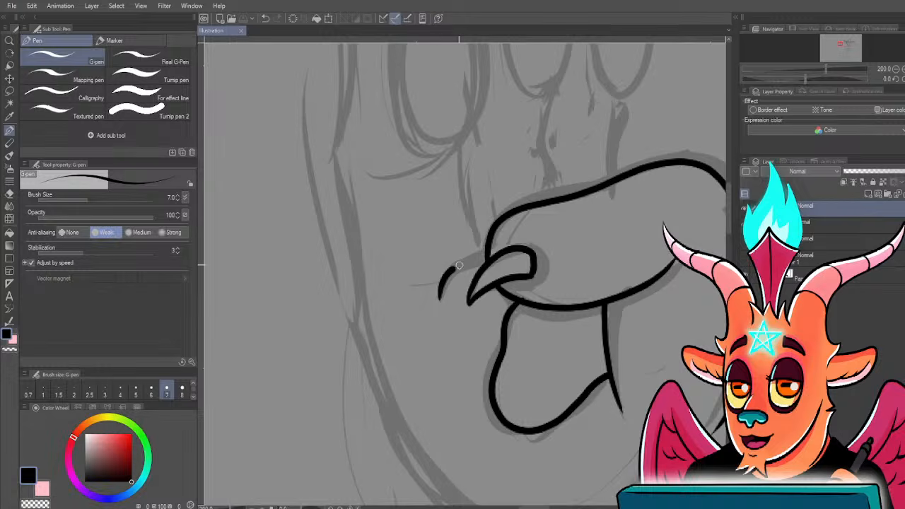
left_click_drag(459, 266, 564, 364)
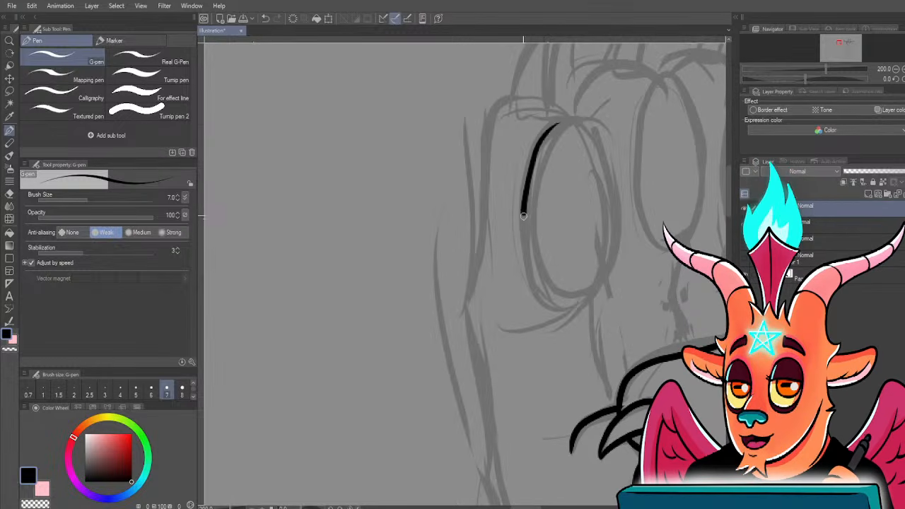
- Ink closed, tall oval pads on the three upright fingers of the open hand
mouse_move(523, 215)
left_mouse_down()
mouse_move(529, 255)
mouse_move(556, 291)
left_mouse_up()
mouse_move(601, 146)
left_mouse_down()
mouse_move(575, 118)
mouse_move(551, 125)
mouse_move(537, 146)
left_mouse_up()
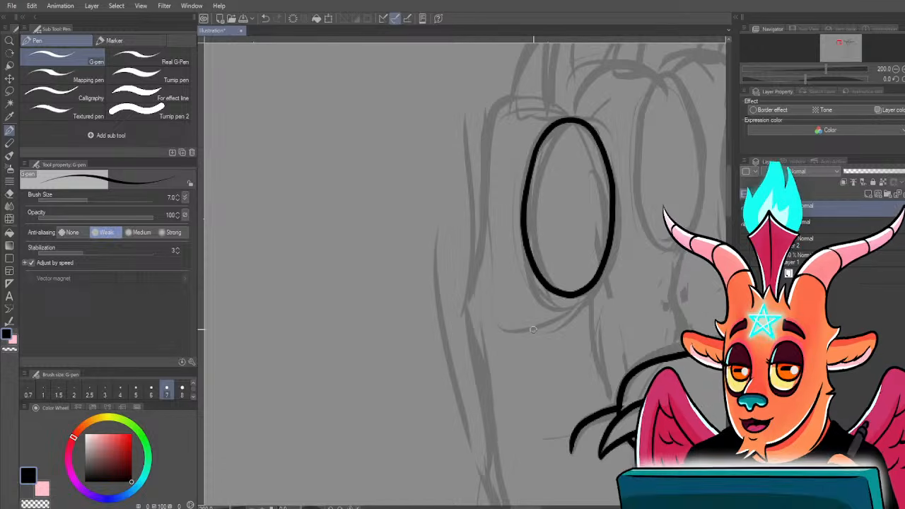
left_click_drag(502, 366, 481, 393)
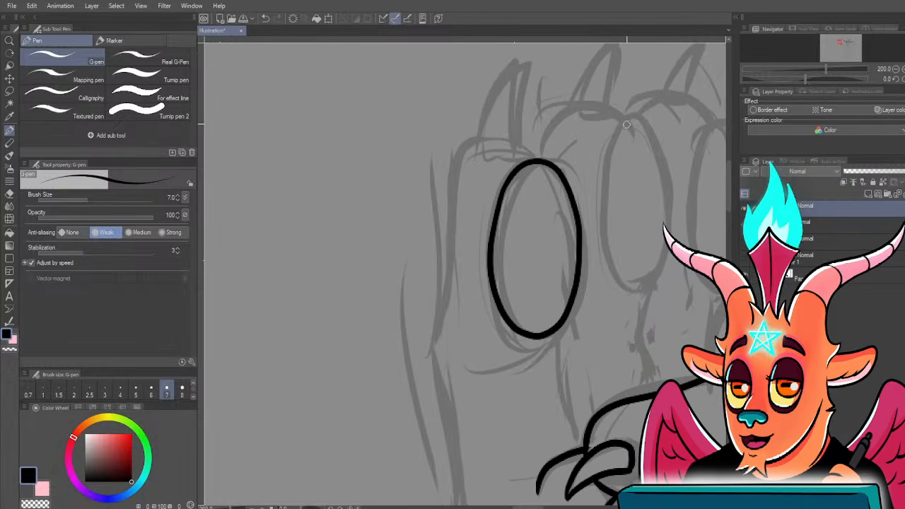
mouse_move(623, 122)
left_mouse_down()
mouse_move(600, 226)
mouse_move(605, 260)
left_mouse_up()
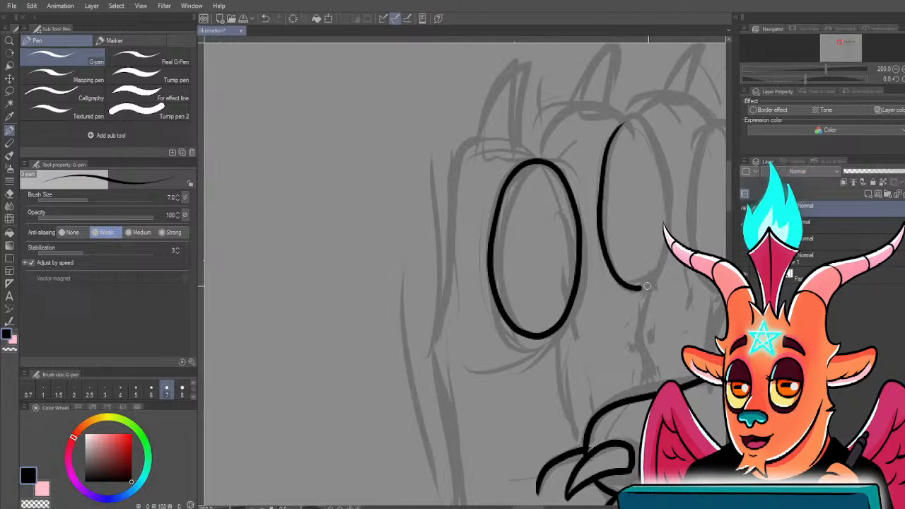
mouse_move(646, 286)
left_mouse_down()
mouse_move(665, 259)
mouse_move(671, 214)
mouse_move(669, 174)
mouse_move(649, 121)
mouse_move(623, 123)
mouse_move(604, 167)
left_mouse_up()
mouse_move(620, 249)
left_mouse_down()
mouse_move(598, 264)
mouse_move(540, 275)
left_mouse_up()
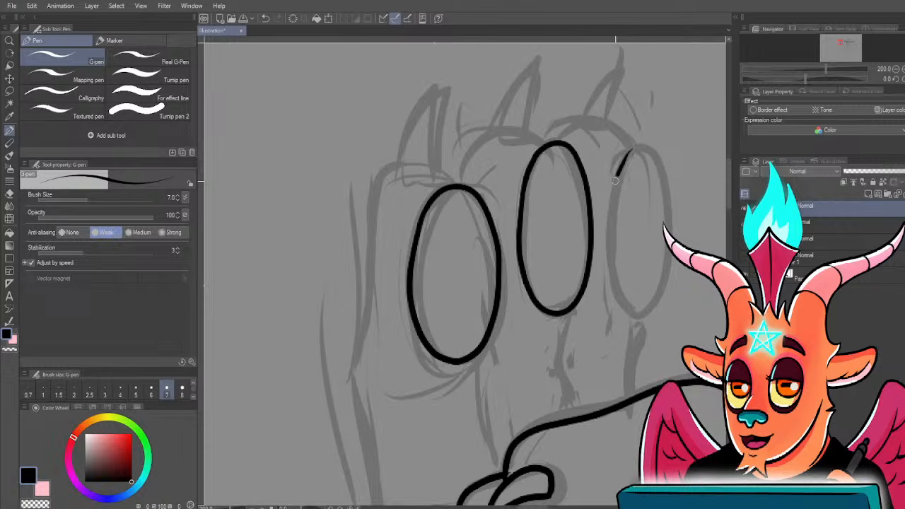
mouse_move(615, 180)
left_mouse_down()
mouse_move(612, 272)
mouse_move(623, 304)
mouse_move(640, 309)
mouse_move(659, 284)
mouse_move(665, 186)
mouse_move(654, 157)
mouse_move(621, 167)
left_mouse_up()
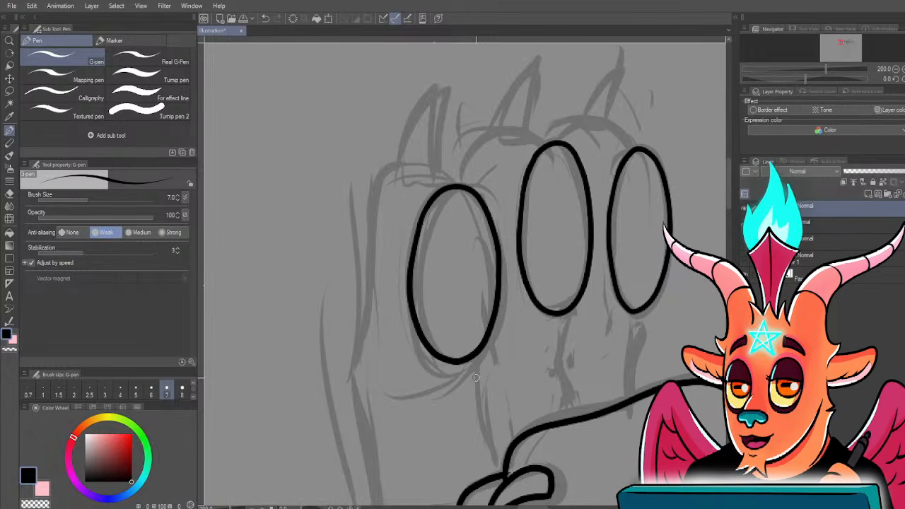
- Ink a short angled crease mark at the base of each of the three oval finger pads
left_click_drag(435, 326, 465, 255)
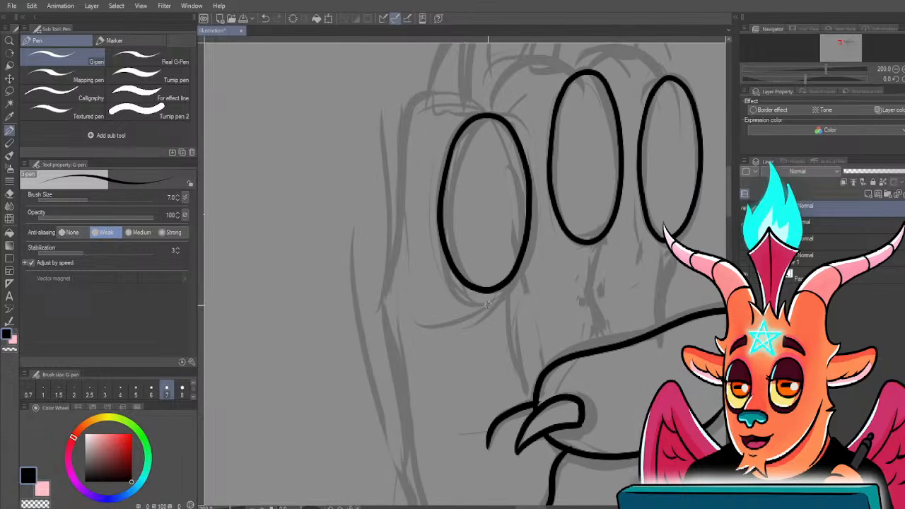
left_click_drag(514, 277, 494, 303)
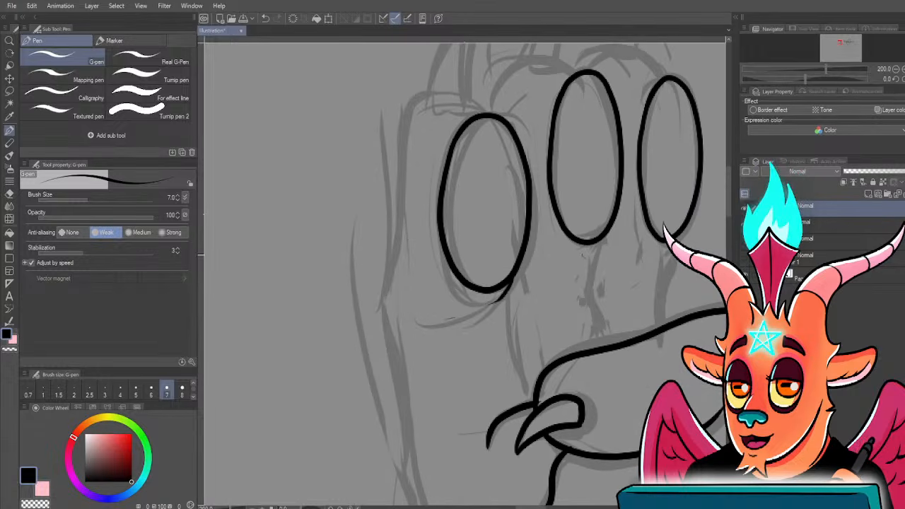
left_click_drag(601, 238, 584, 275)
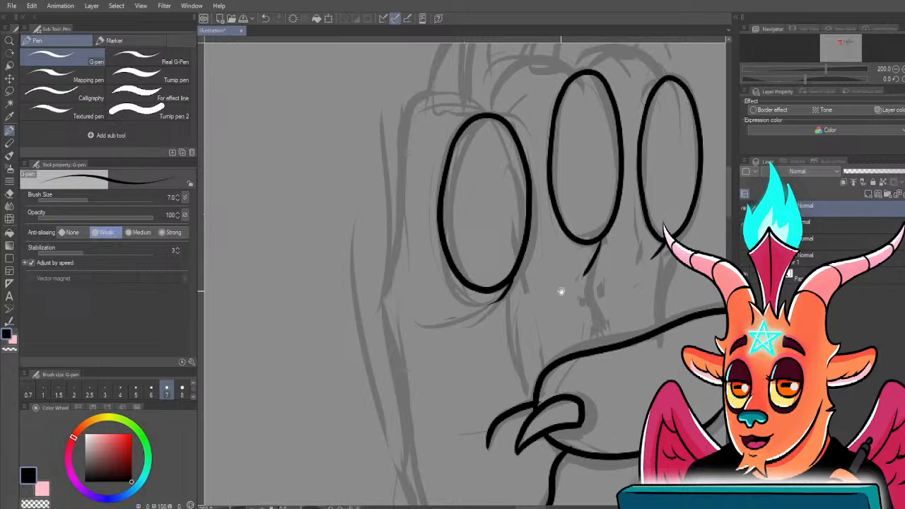
left_click_drag(561, 290, 554, 246)
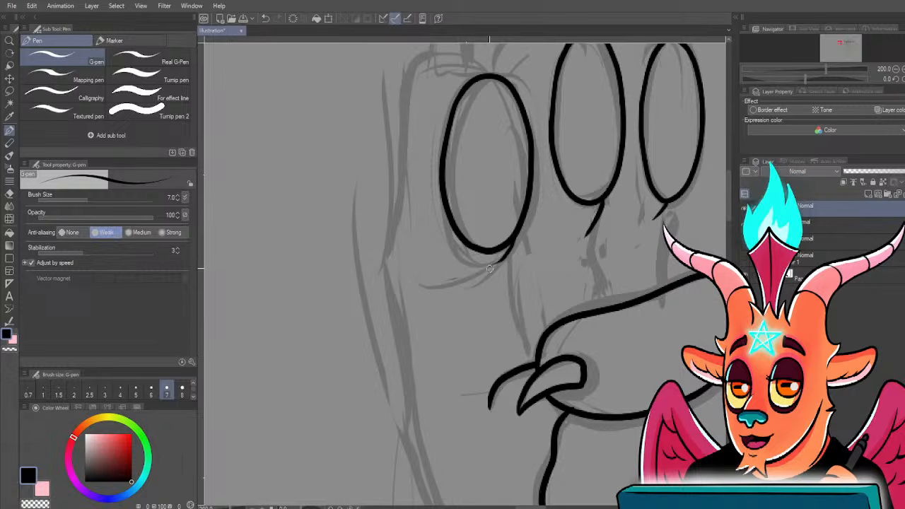
left_click_drag(489, 268, 491, 270)
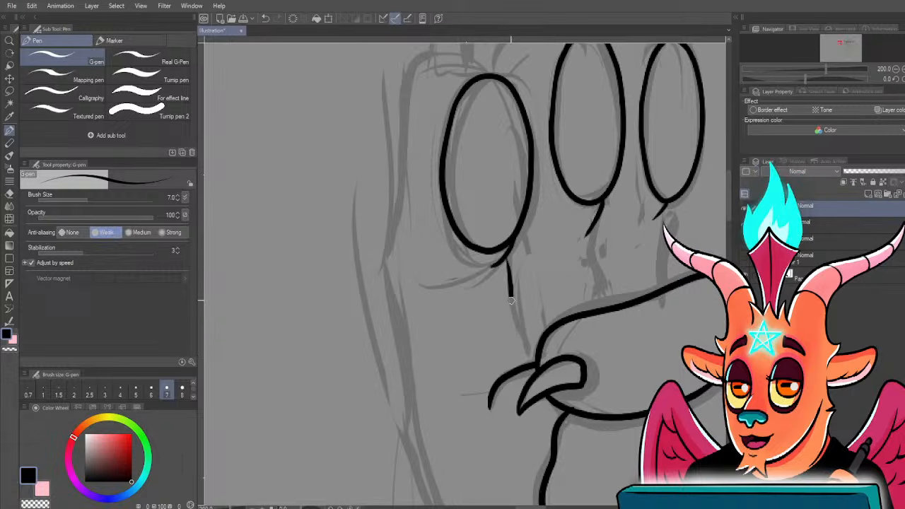
- Ink the three finger-dividing lines from the pad creases down to the folded thumb
left_click_drag(510, 300, 527, 369)
key("ctrl+z")
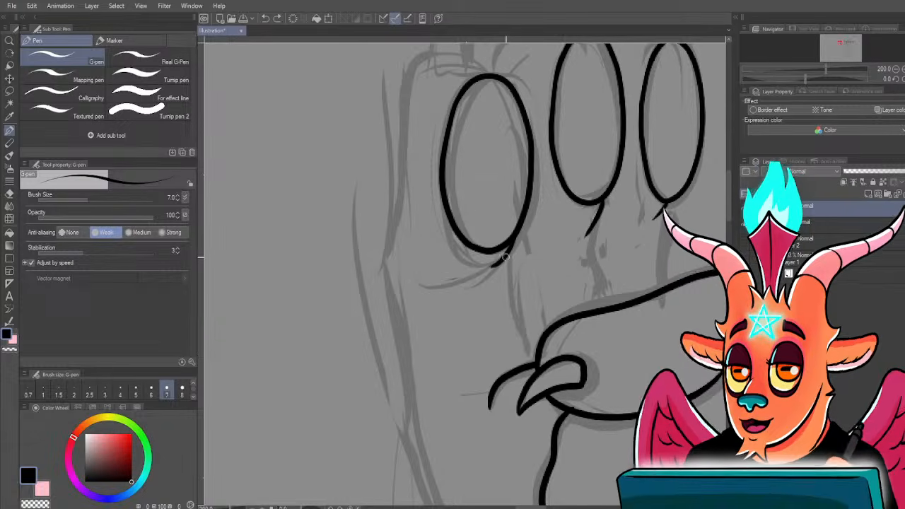
key("ctrl+y")
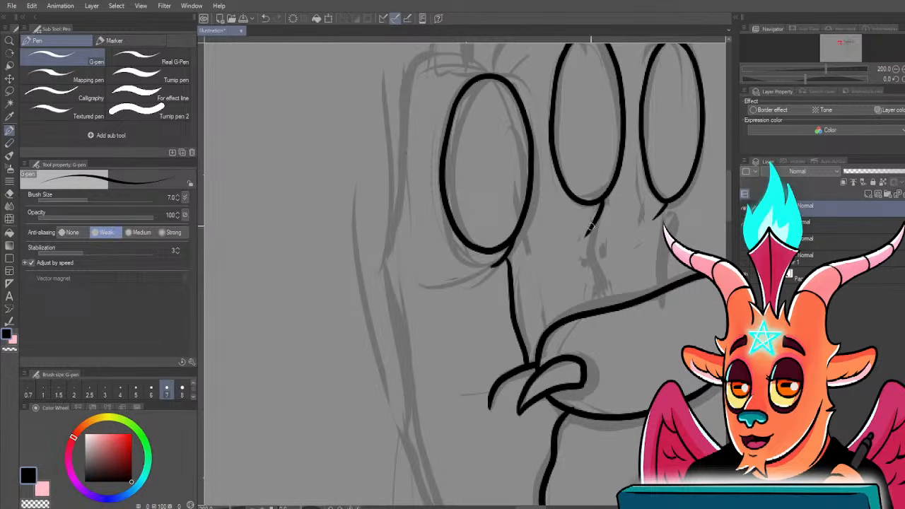
left_click_drag(591, 228, 594, 315)
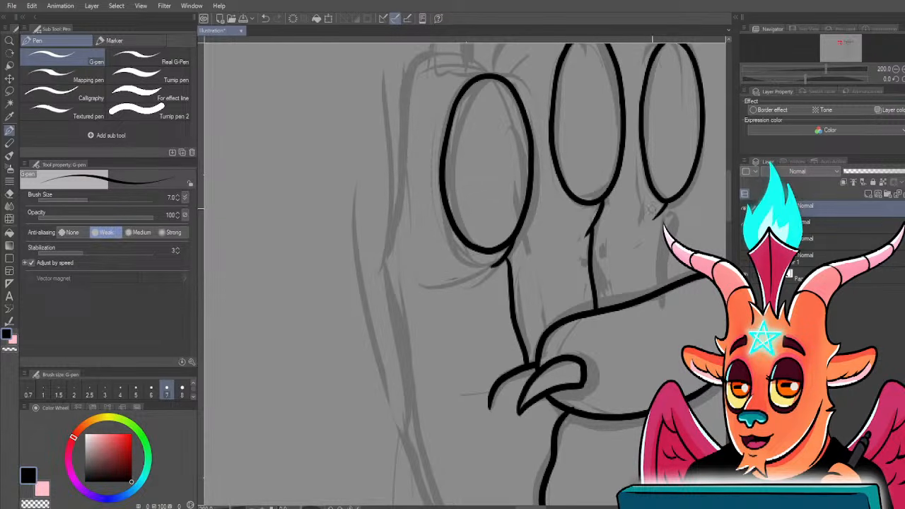
left_click_drag(658, 214, 658, 289)
- Ink closed, pointed claw outlines above the oval pads on the three upright fingers
left_click_drag(408, 268, 497, 299)
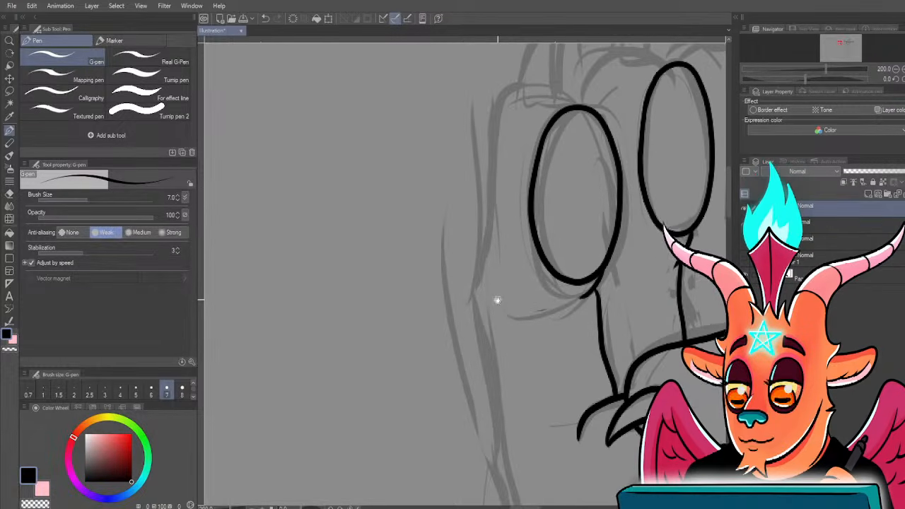
scroll(497, 300, "down", 1)
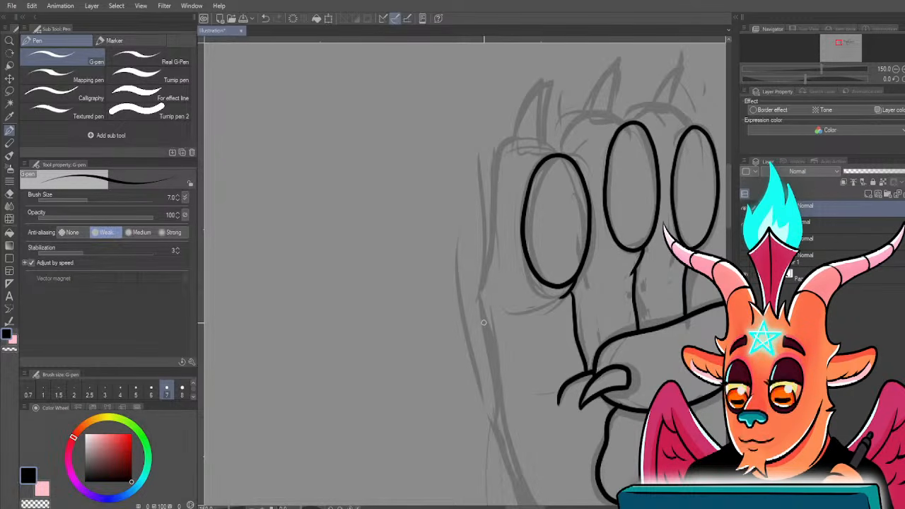
scroll(484, 323, "up", 1)
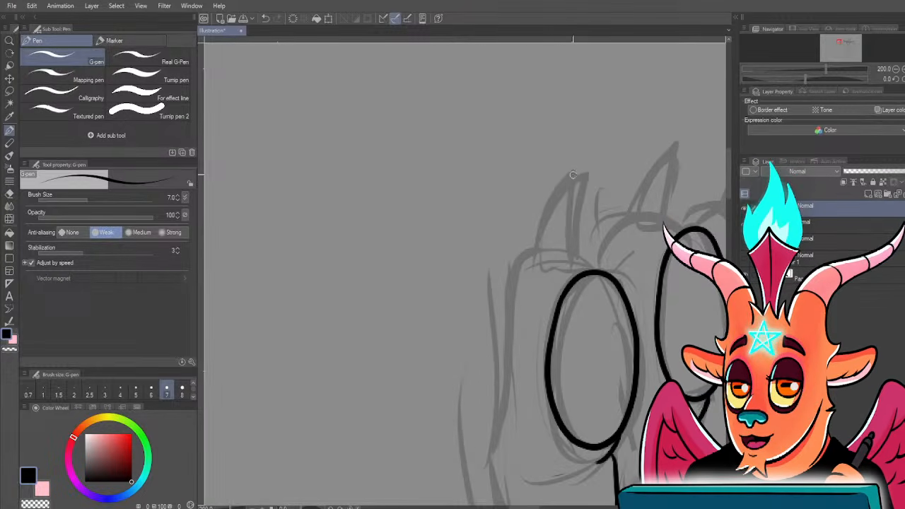
mouse_move(571, 174)
left_mouse_down()
mouse_move(537, 263)
mouse_move(584, 277)
mouse_move(593, 273)
mouse_move(589, 106)
left_mouse_up()
scroll(539, 260, "up", 1)
left_click_drag(561, 219, 391, 261)
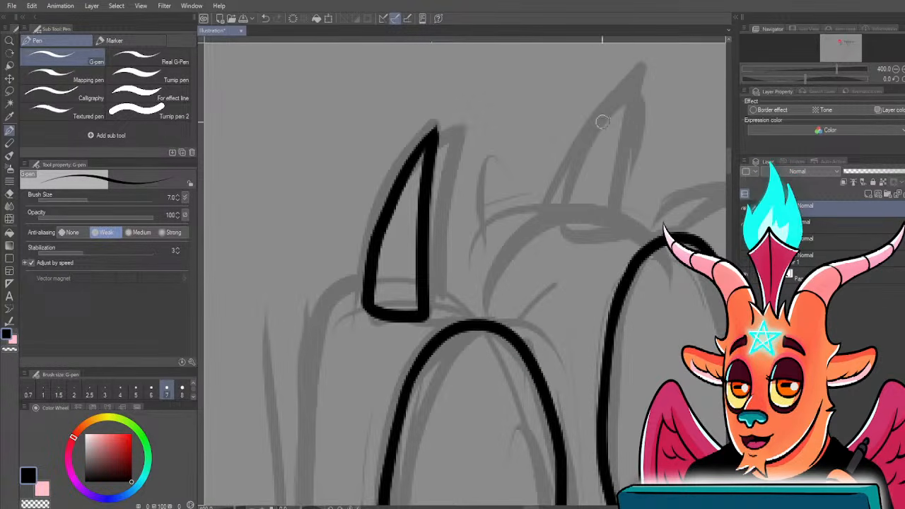
mouse_move(614, 100)
left_mouse_down()
mouse_move(575, 166)
mouse_move(560, 234)
mouse_move(583, 241)
mouse_move(613, 225)
mouse_move(638, 74)
mouse_move(572, 148)
mouse_move(480, 174)
left_mouse_up()
left_click_drag(670, 114, 614, 184)
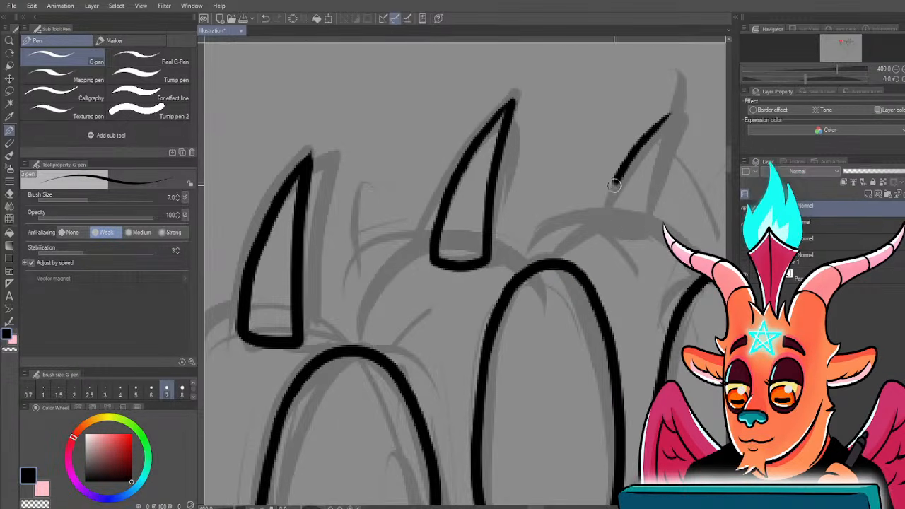
left_click_drag(633, 234, 670, 116)
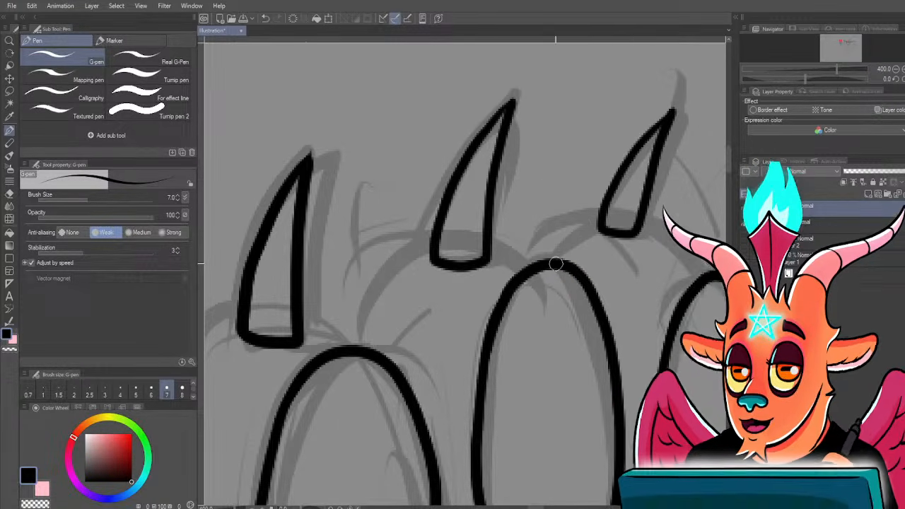
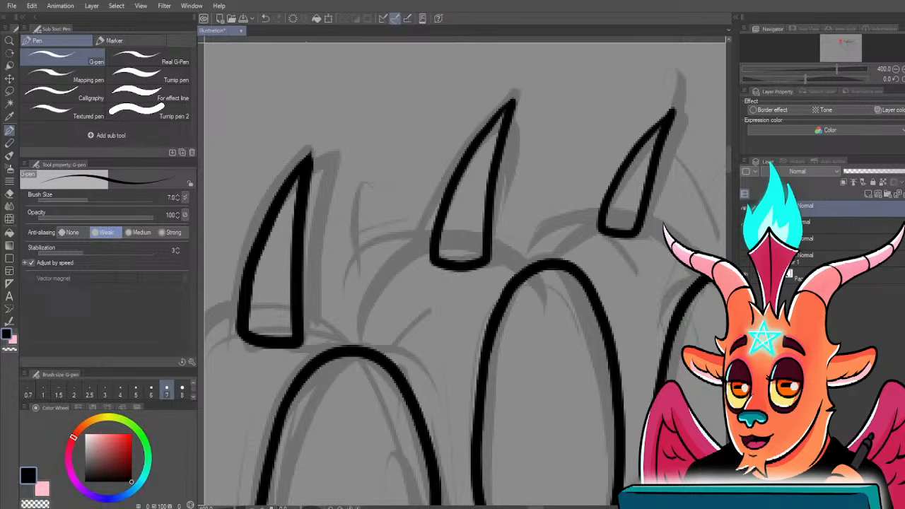
- Ink the rounded fingertip contours between the claws, joining them to the tops of the oval pads
left_click_drag(344, 382, 445, 250)
scroll(469, 207, "down", 1)
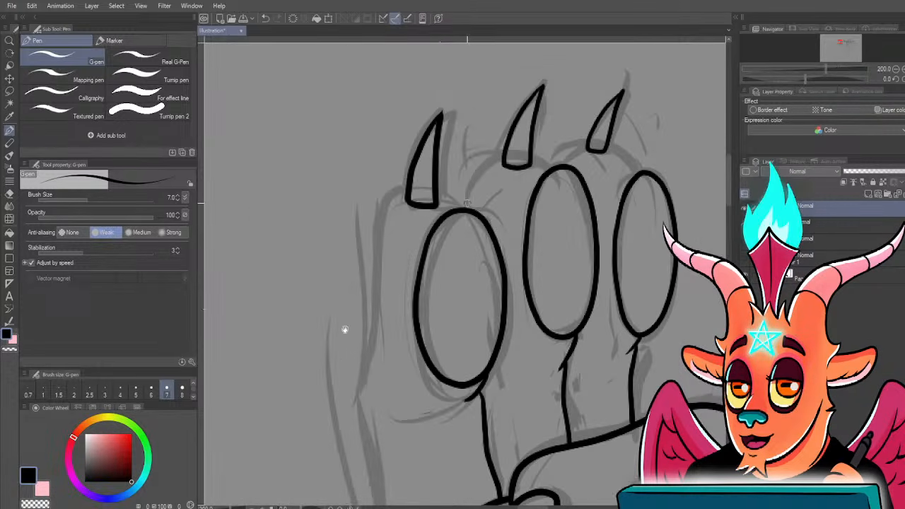
scroll(396, 311, "up", 1)
mouse_move(461, 106)
left_mouse_down()
mouse_move(466, 174)
mouse_move(496, 167)
mouse_move(519, 186)
mouse_move(491, 216)
mouse_move(557, 166)
left_mouse_up()
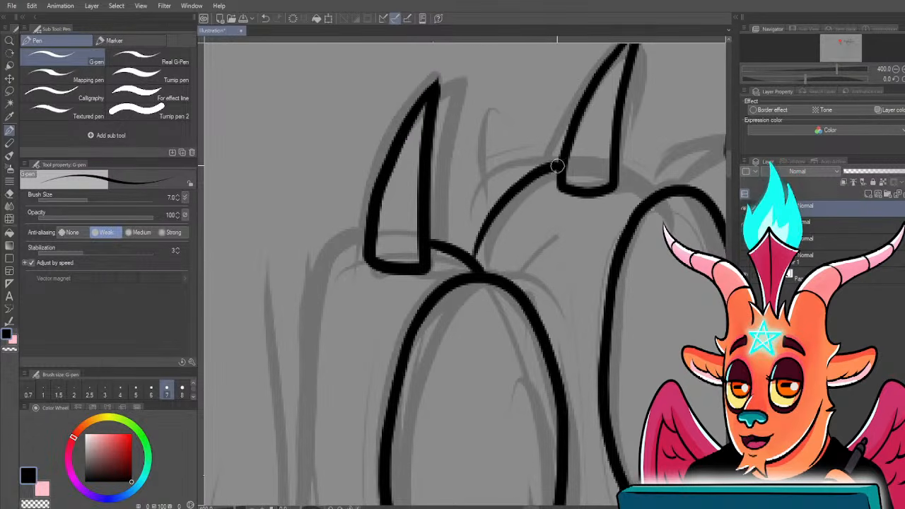
scroll(557, 165, "down", 2)
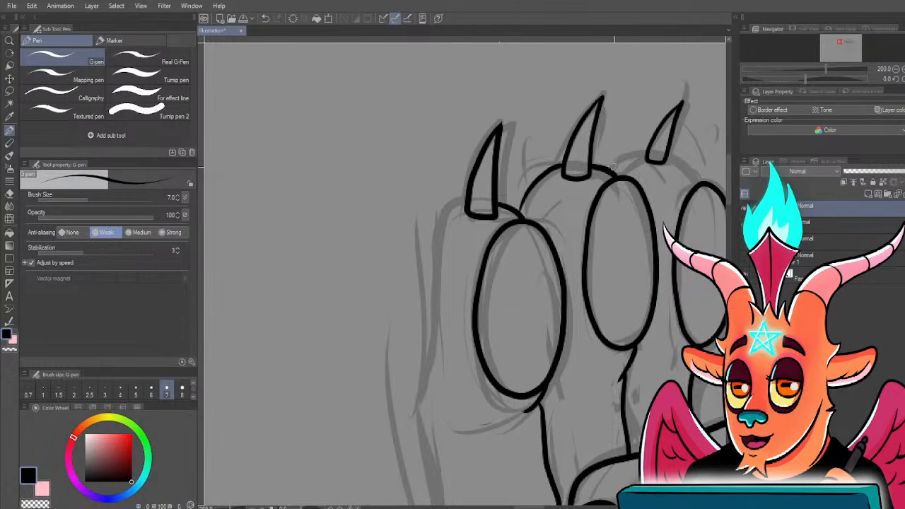
mouse_move(611, 170)
left_mouse_down()
mouse_move(631, 155)
mouse_move(668, 154)
mouse_move(699, 180)
left_mouse_up()
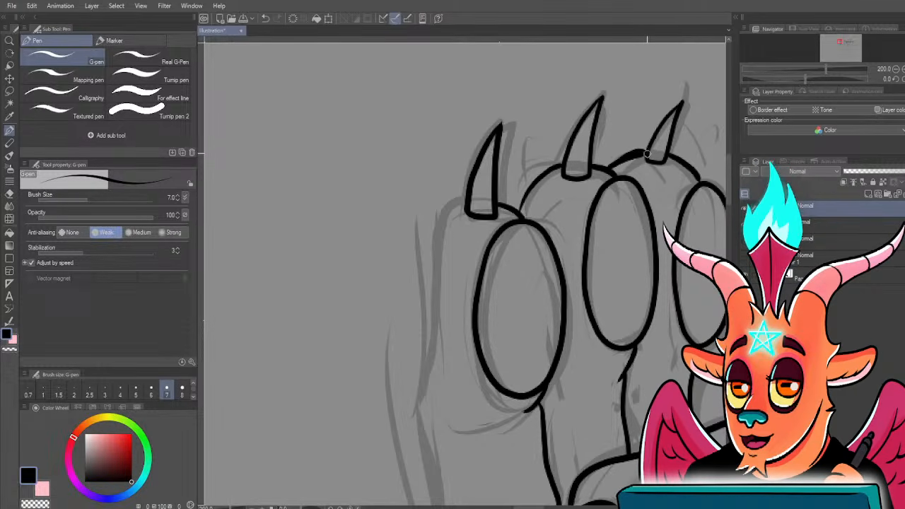
mouse_move(645, 152)
left_mouse_down()
mouse_move(612, 154)
mouse_move(606, 169)
mouse_move(632, 155)
left_mouse_up()
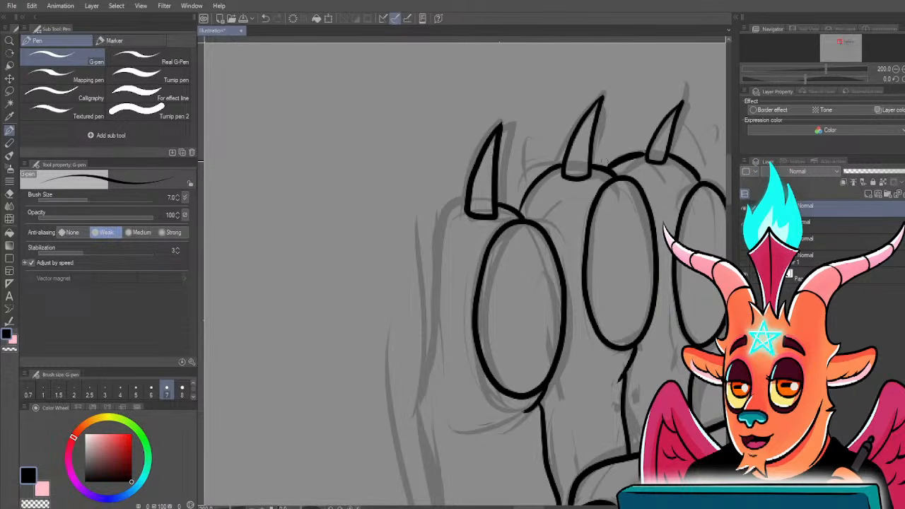
- Ink the open hand's outer contour from the outermost fingertip down the palm's side to its heel at the wrist
left_click_drag(441, 300, 527, 186)
scroll(527, 186, "down", 1)
mouse_move(466, 354)
left_mouse_down()
mouse_move(505, 316)
mouse_move(495, 321)
left_mouse_up()
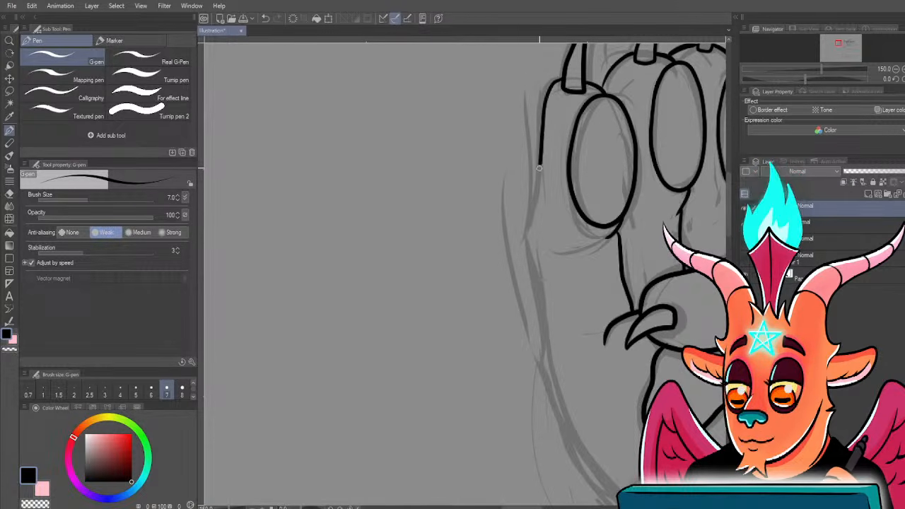
mouse_move(539, 168)
left_mouse_down()
mouse_move(529, 236)
mouse_move(547, 343)
left_mouse_up()
left_click_drag(566, 388, 541, 355)
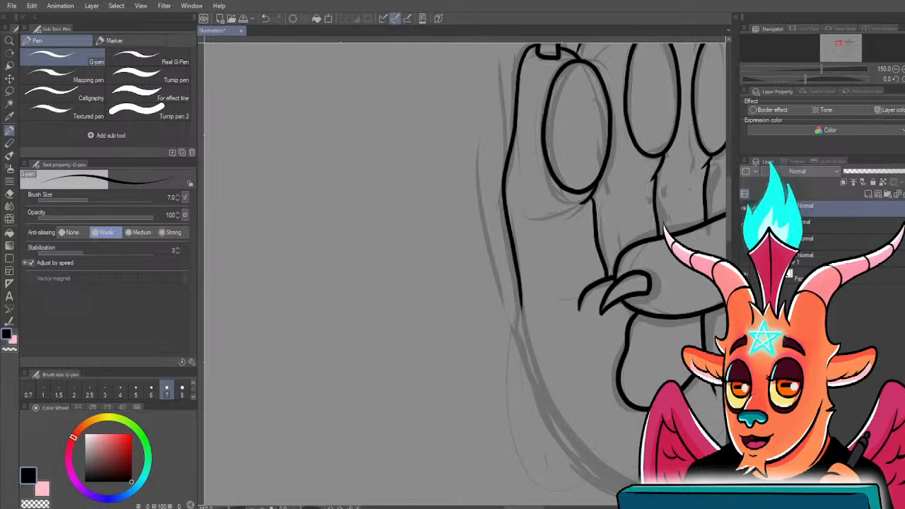
mouse_move(515, 255)
left_mouse_down()
mouse_move(423, 189)
mouse_move(430, 270)
mouse_move(464, 353)
mouse_move(537, 422)
mouse_move(454, 351)
mouse_move(444, 353)
left_mouse_up()
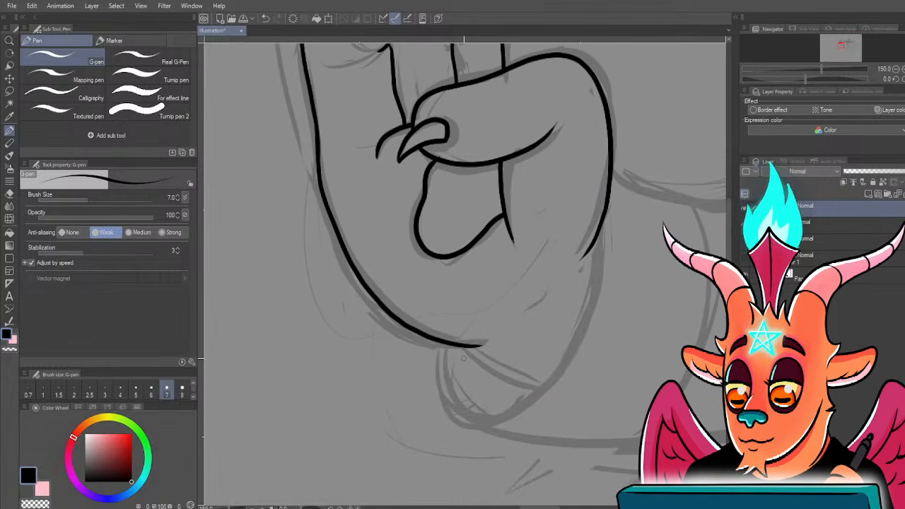
- Ink the raised arm's upper sleeve contour from the hand's wrist, over the forearm's dip and up around the shoulder
left_click_drag(443, 405, 384, 397)
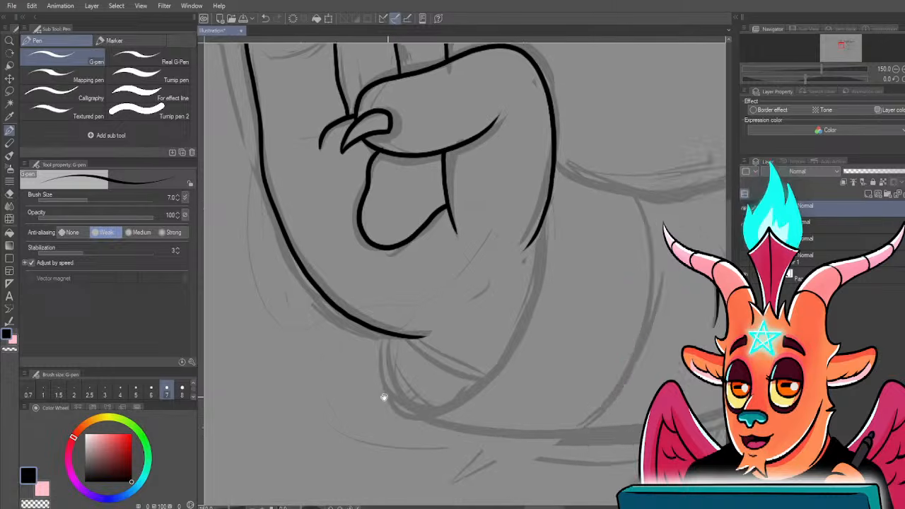
scroll(384, 397, "down", 1)
left_click_drag(481, 367, 395, 350)
scroll(428, 318, "up", 1)
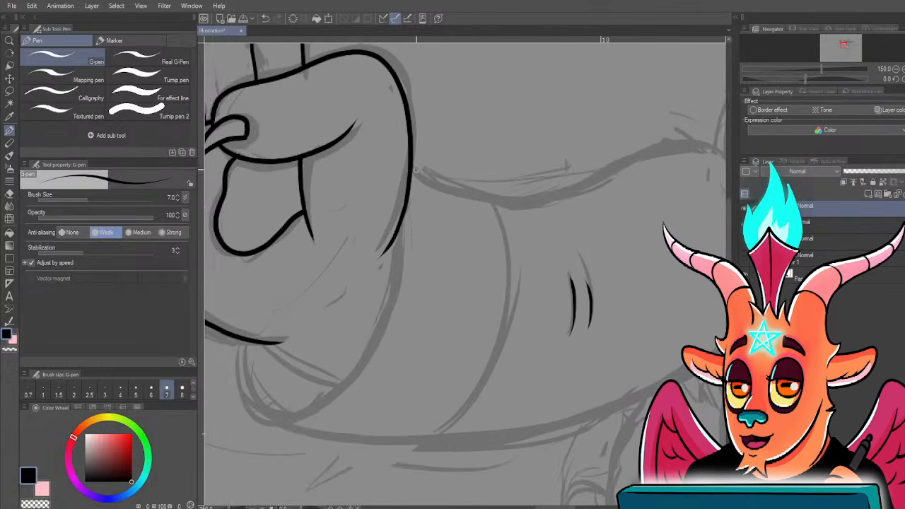
mouse_move(415, 170)
left_mouse_down()
mouse_move(379, 198)
mouse_move(419, 217)
left_mouse_up()
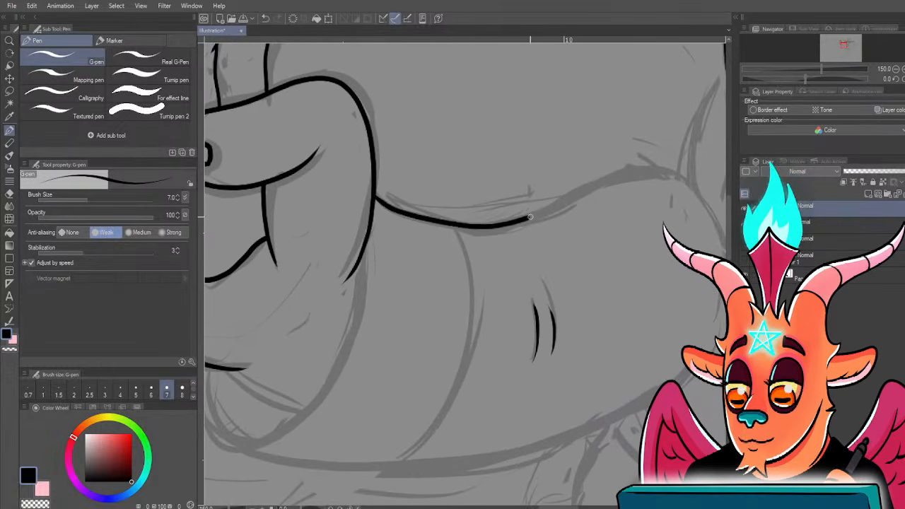
mouse_move(625, 174)
left_mouse_down()
mouse_move(728, 267)
mouse_move(580, 261)
left_mouse_up()
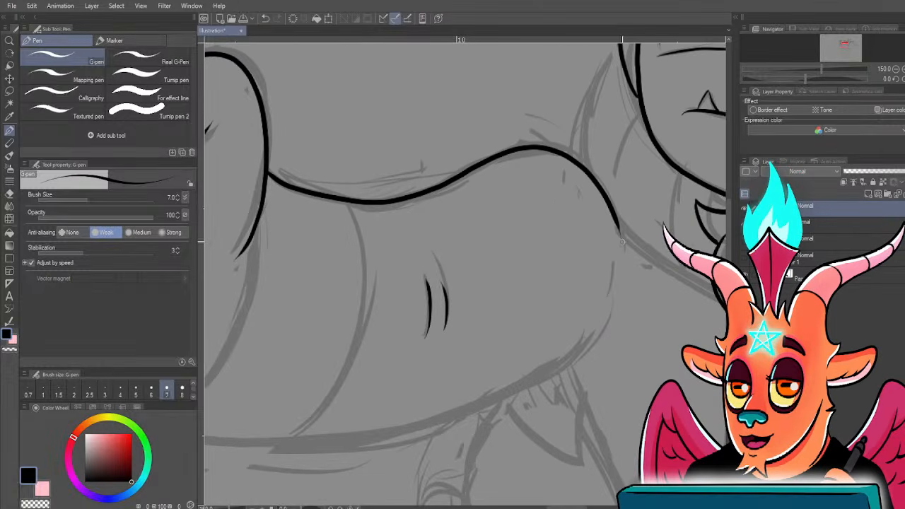
- Ink the raised arm's lower sleeve contour from the cuff below the palm heel along the underside toward the shoulder
left_click_drag(245, 312, 473, 255)
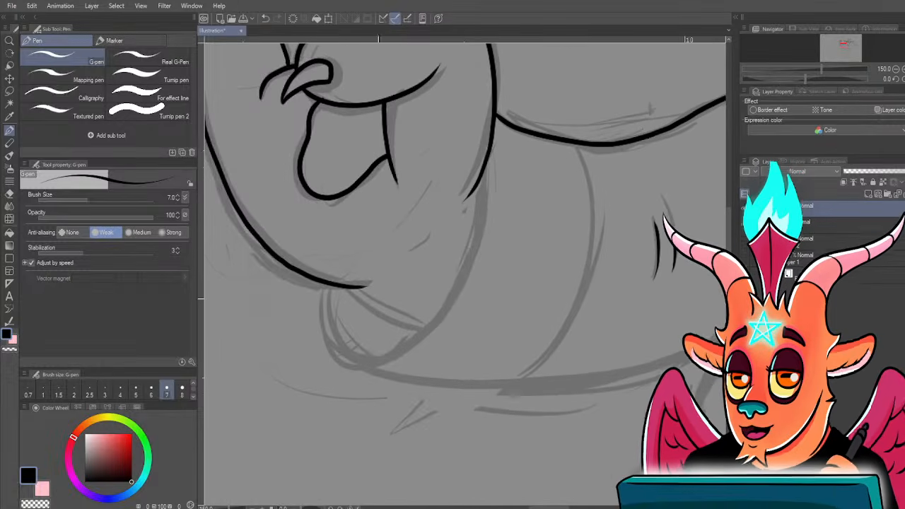
scroll(325, 286, "down", 2)
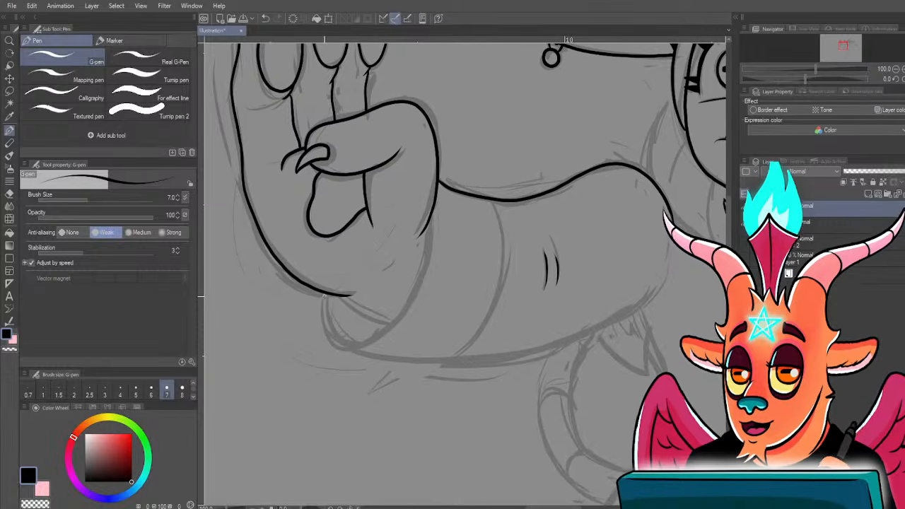
left_click_drag(325, 316, 359, 346)
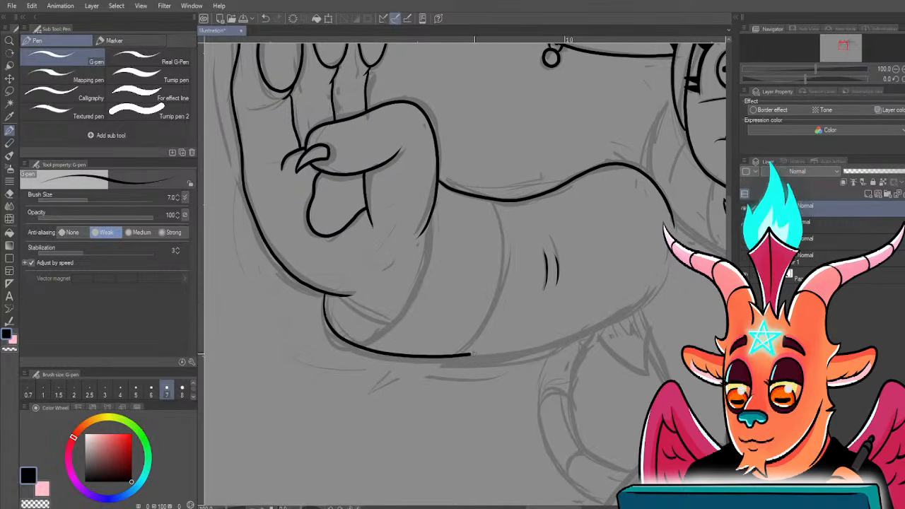
key("ctrl+z")
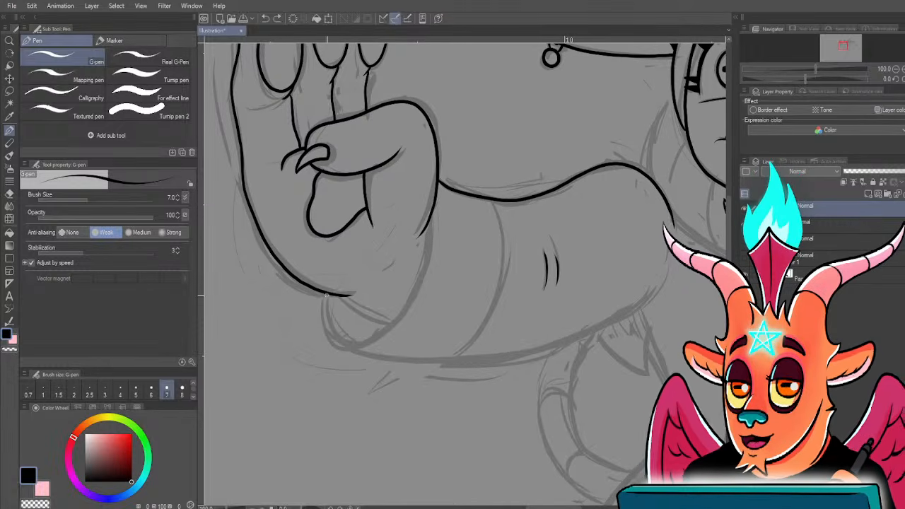
left_click_drag(356, 348, 464, 362)
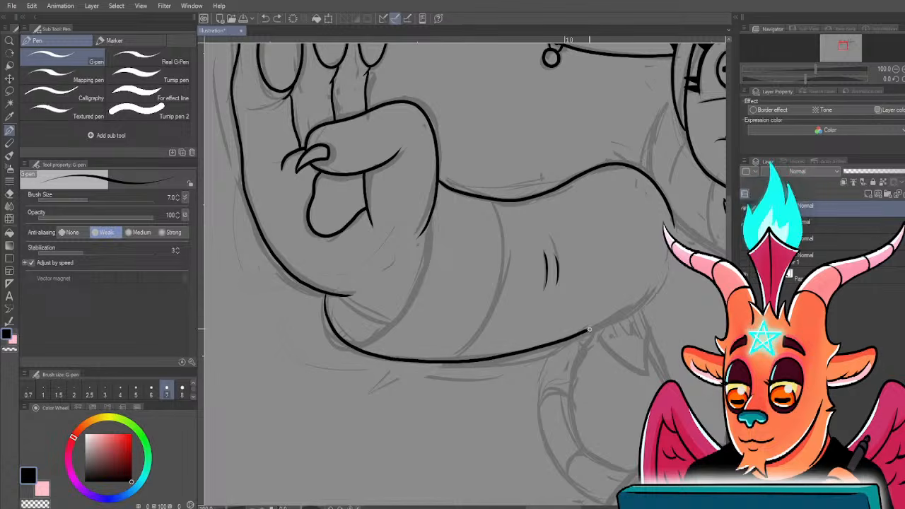
left_click_drag(589, 329, 658, 282)
scroll(656, 282, "up", 1)
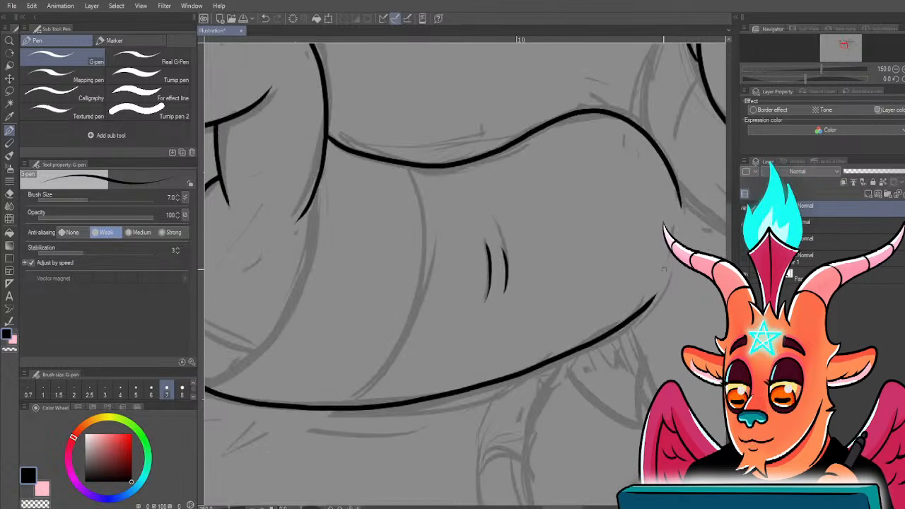
- Ink the curved cuff seam across the raised arm's sleeve, plus the cuff's opening rim and the short wrist line inside it
mouse_move(382, 344)
left_mouse_down()
mouse_move(469, 330)
mouse_move(507, 252)
left_mouse_up()
left_click_drag(498, 168, 489, 150)
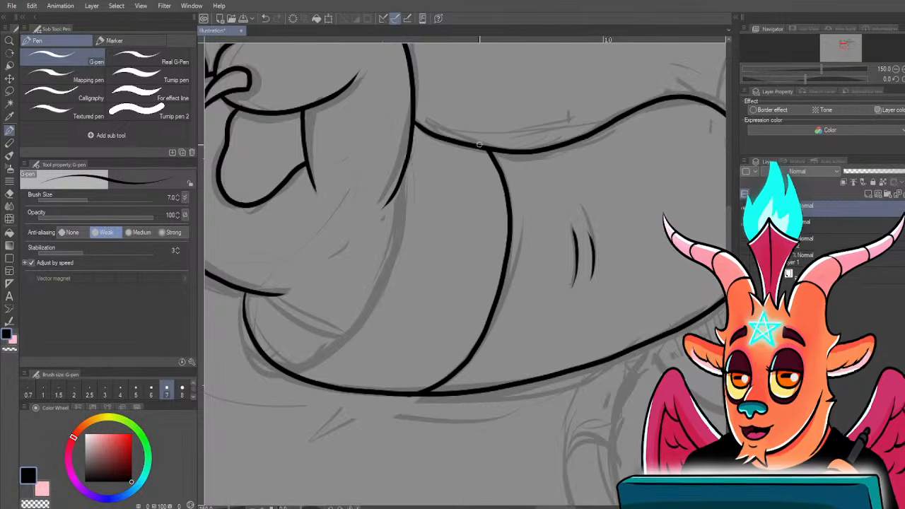
left_click_drag(353, 287, 459, 299)
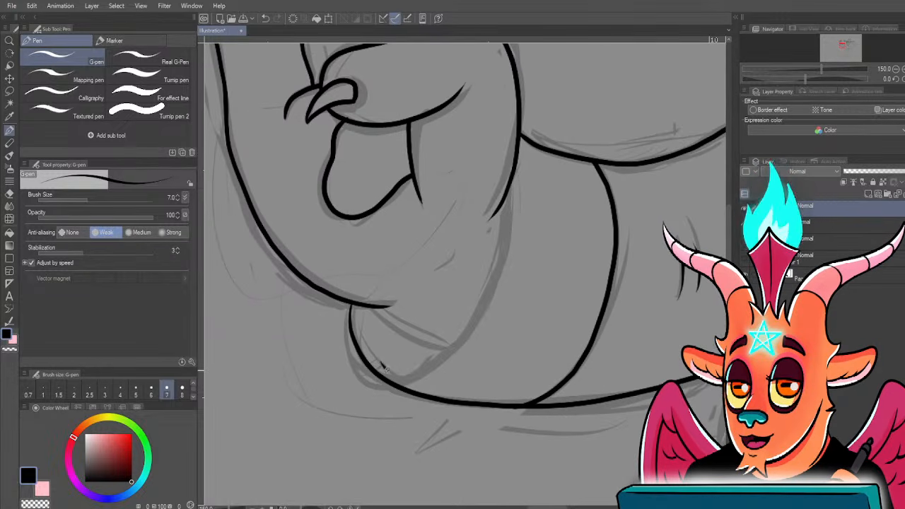
left_click_drag(383, 366, 437, 360)
left_click_drag(484, 297, 506, 219)
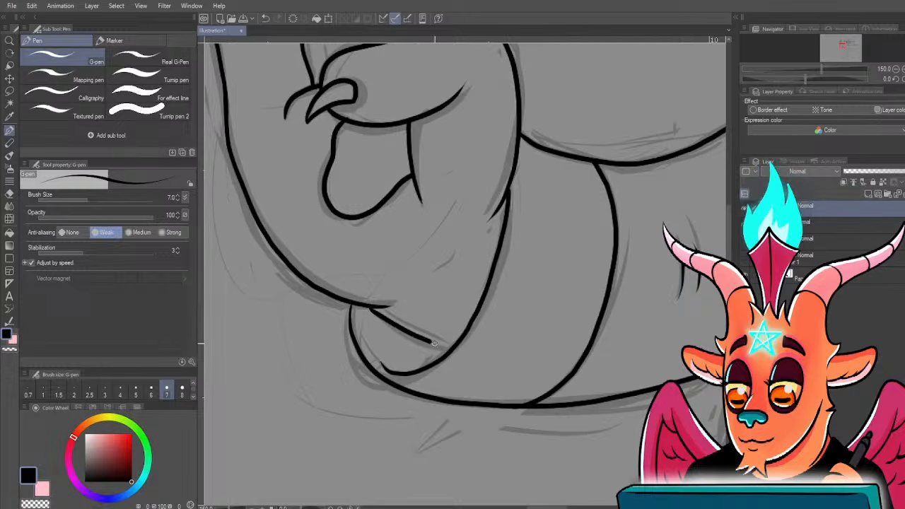
left_click_drag(434, 343, 454, 347)
scroll(388, 331, "down", 5)
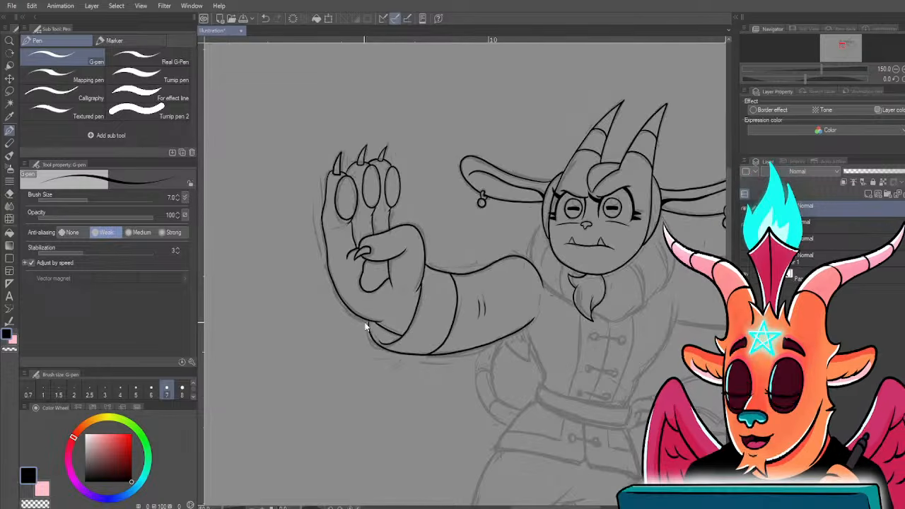
- Ink the collar's outer edge on the raised-arm side, from the head behind the shoulder down to the beard
scroll(551, 313, "up", 4)
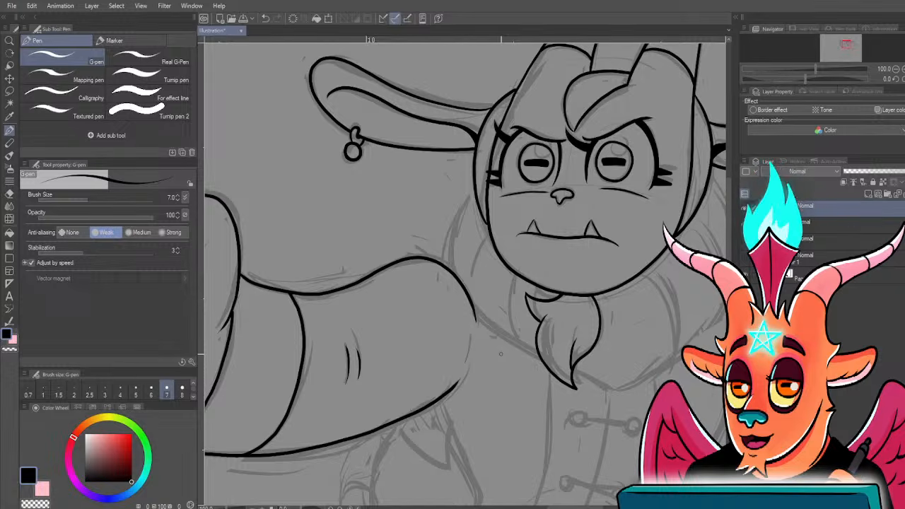
scroll(443, 269, "up", 1)
mouse_move(442, 270)
left_mouse_down()
mouse_move(444, 288)
mouse_move(488, 181)
left_mouse_up()
mouse_move(507, 392)
left_mouse_down()
mouse_move(394, 241)
mouse_move(494, 300)
left_mouse_up()
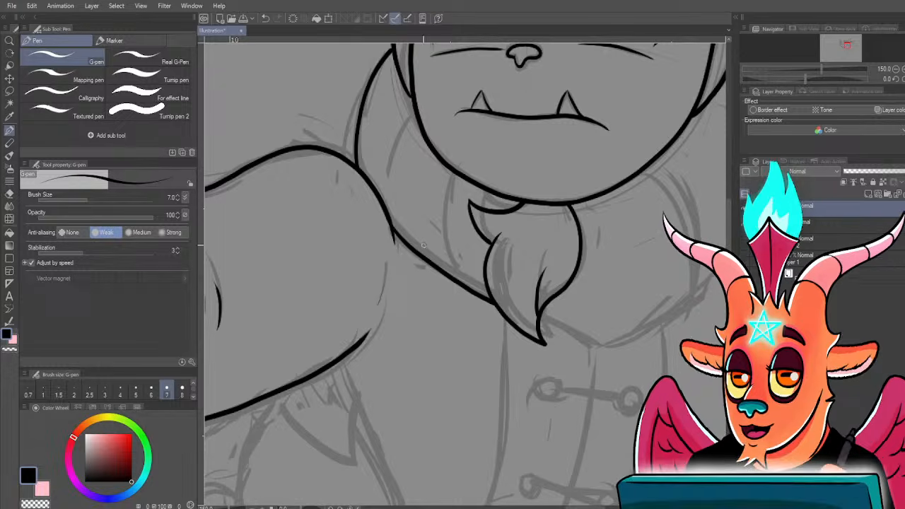
key("ctrl+z")
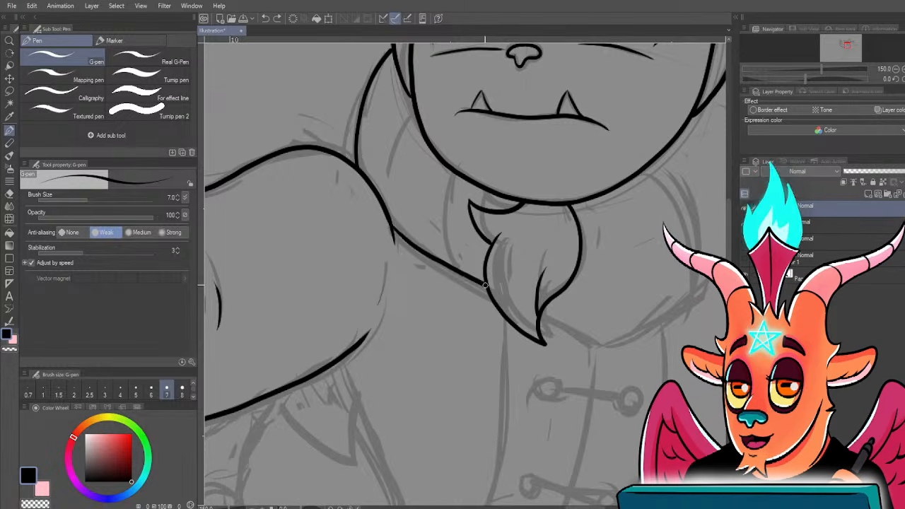
left_click_drag(485, 284, 488, 287)
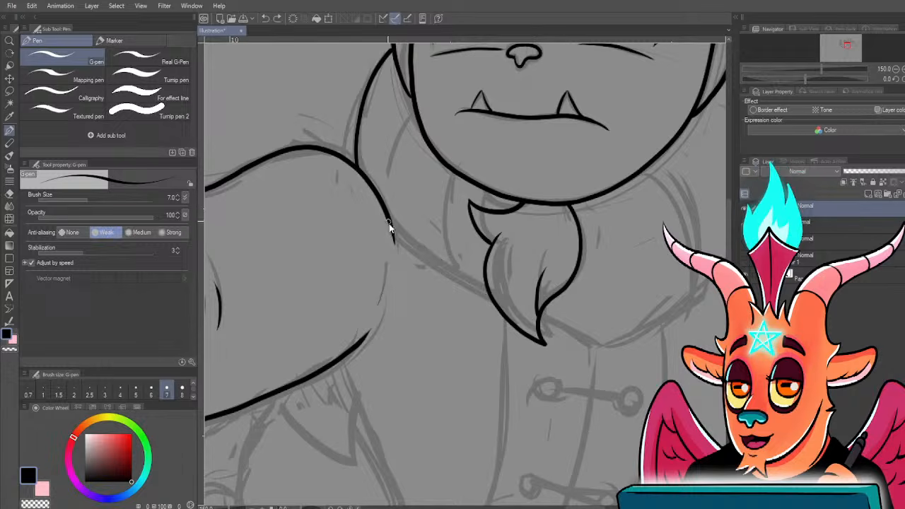
scroll(388, 225, "up", 2)
left_click_drag(393, 237, 468, 290)
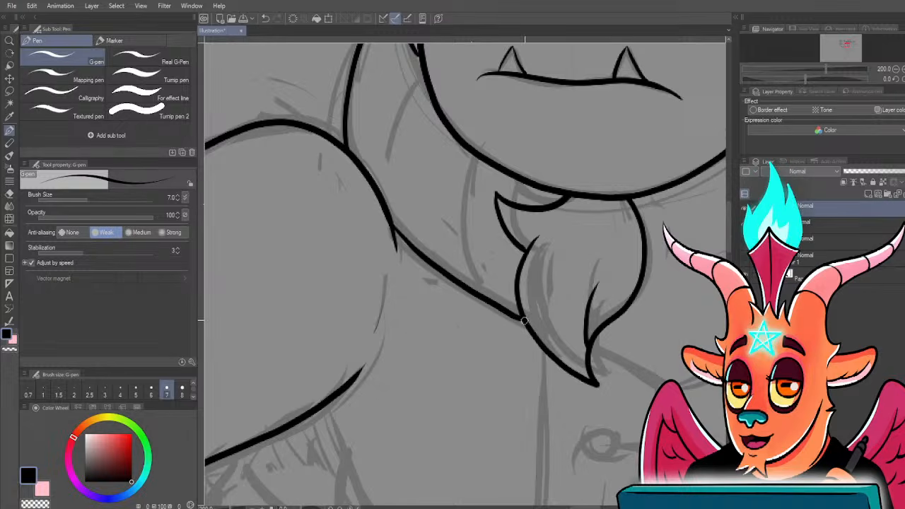
- Ink the collar's front point beside the beard tip and its outer edge curving up to the head on the fist side
left_click_drag(589, 350, 547, 323)
scroll(617, 347, "down", 1)
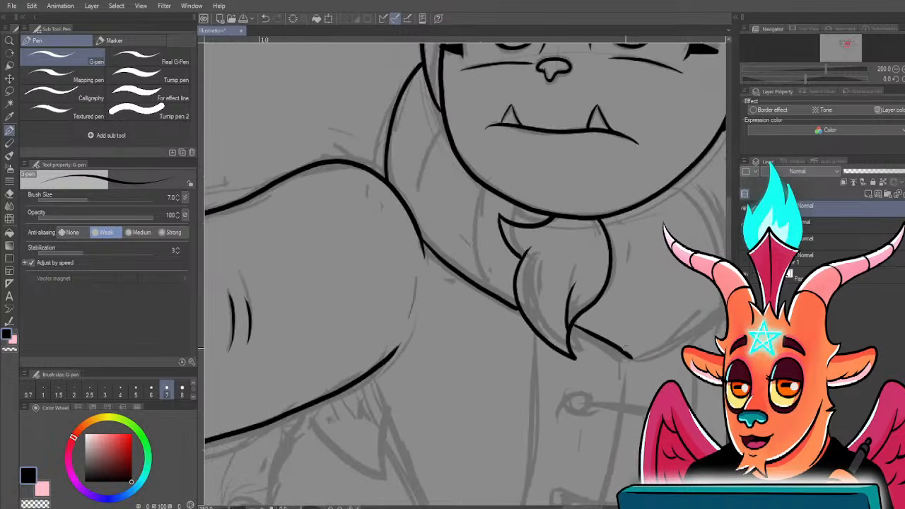
mouse_move(597, 344)
left_mouse_down()
mouse_move(519, 394)
mouse_move(489, 395)
mouse_move(516, 389)
left_mouse_up()
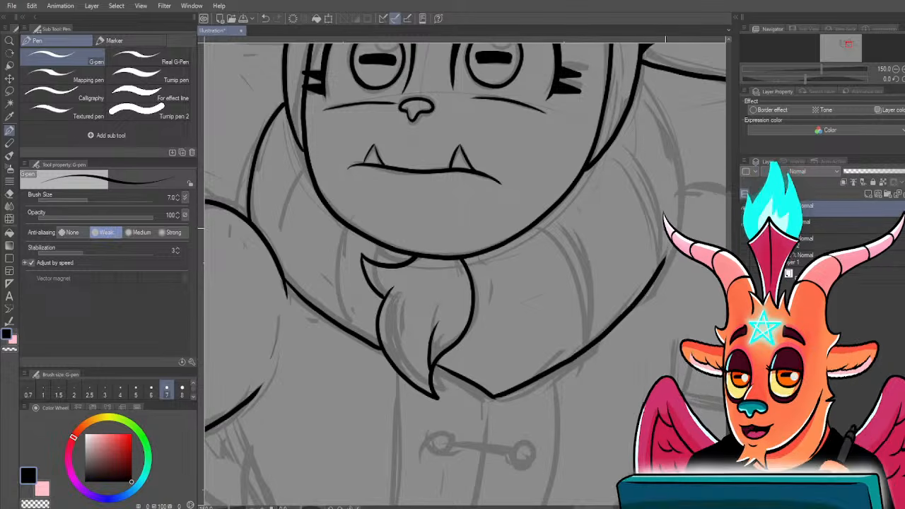
key("ctrl+z")
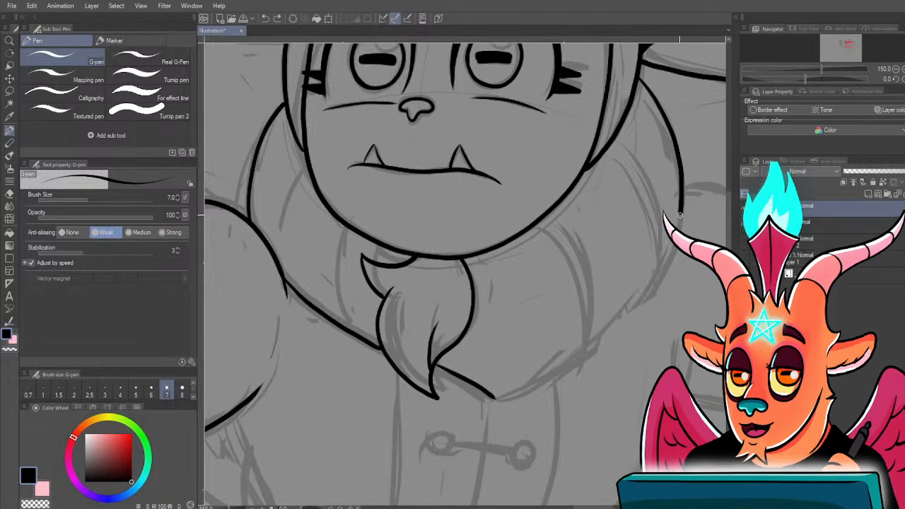
left_click_drag(642, 83, 577, 361)
left_click_drag(526, 388, 500, 398)
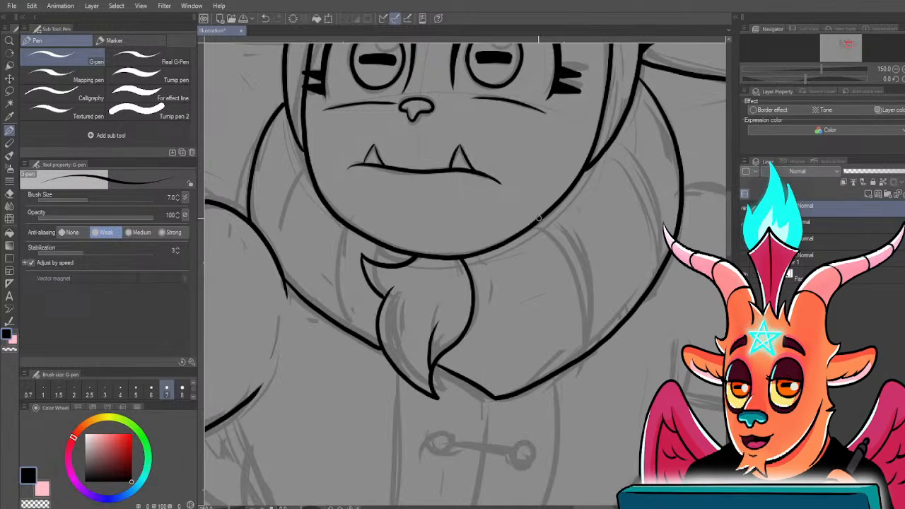
- Ink two curved dividing lines across the collar on each side of the beard, from the head outline to the collar's edge
left_click_drag(544, 220, 594, 332)
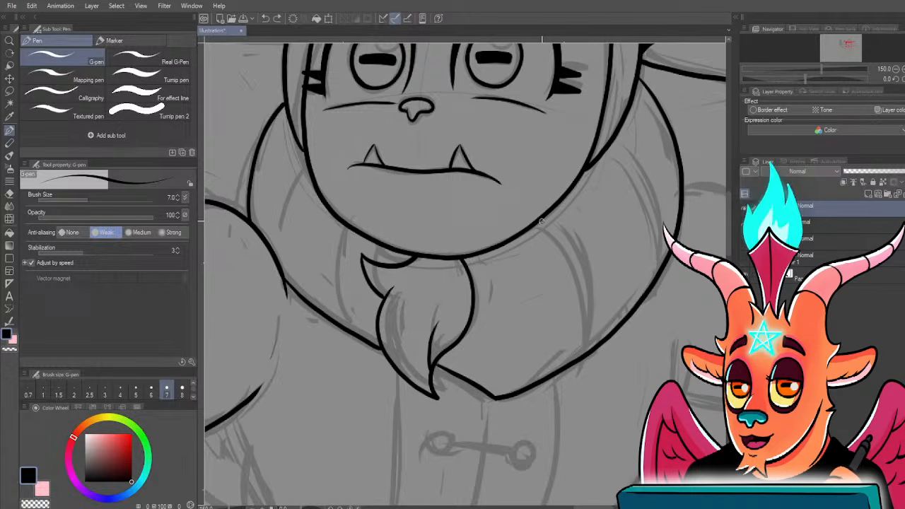
mouse_move(543, 220)
left_mouse_down()
mouse_move(591, 295)
mouse_move(593, 357)
left_mouse_up()
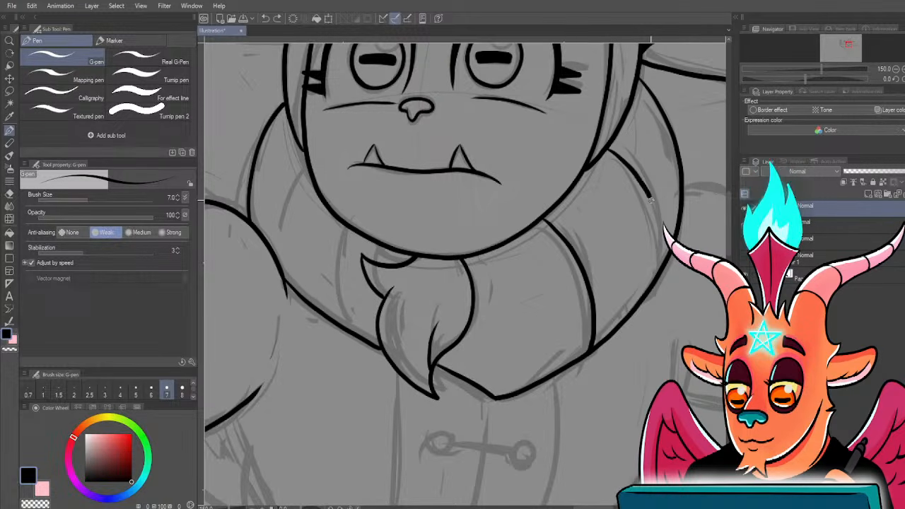
left_click_drag(651, 200, 659, 282)
mouse_move(337, 253)
left_mouse_down()
mouse_move(436, 297)
mouse_move(444, 372)
left_mouse_up()
left_click_drag(359, 283, 385, 310)
left_click_drag(428, 245, 408, 334)
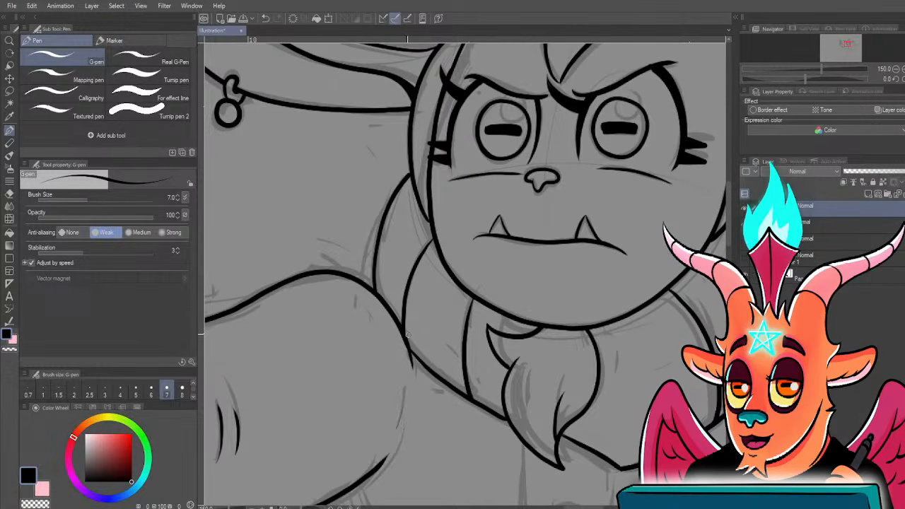
- Ink the closed, pointed thumb claw on the clenched fist of the outstretched arm
left_click_drag(492, 414, 331, 299)
scroll(336, 299, "down", 1)
left_click_drag(302, 342, 358, 354)
scroll(357, 355, "down", 2)
left_click_drag(260, 362, 372, 360)
left_click_drag(532, 358, 363, 358)
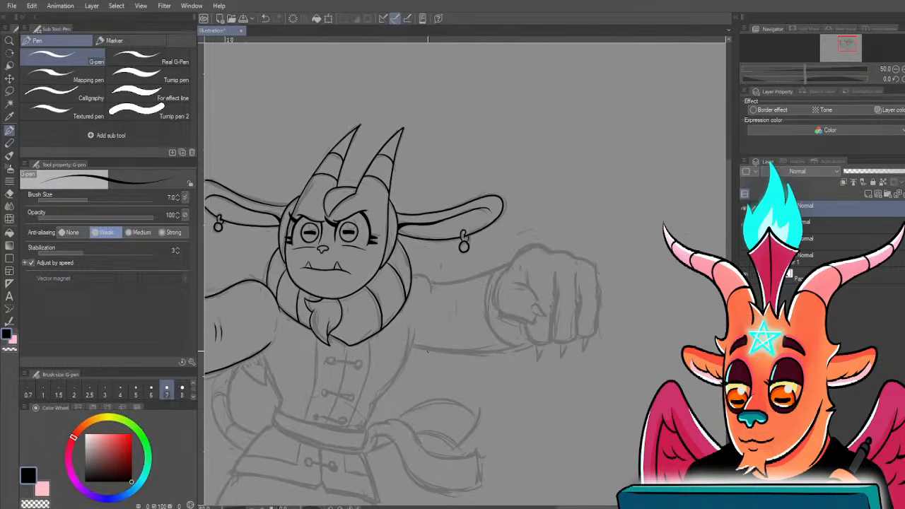
scroll(510, 327, "up", 3)
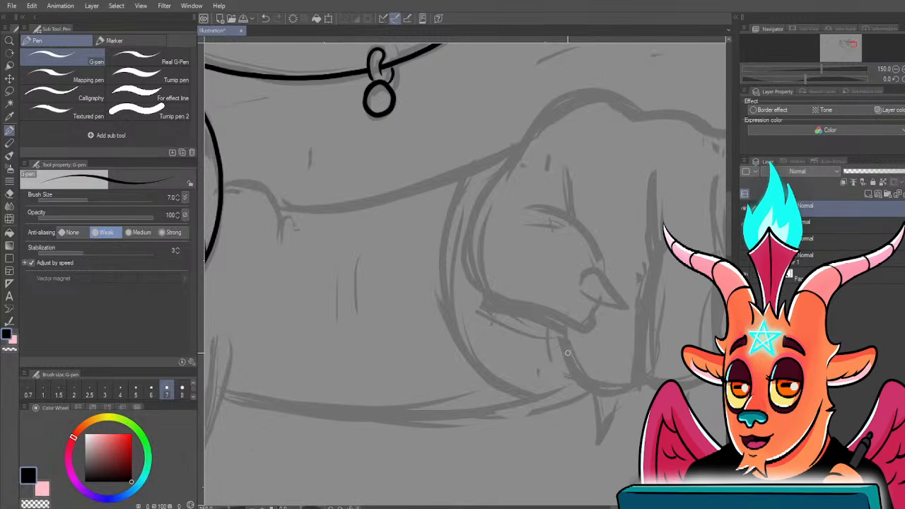
mouse_move(578, 286)
left_mouse_down()
mouse_move(627, 307)
mouse_move(580, 281)
left_mouse_up()
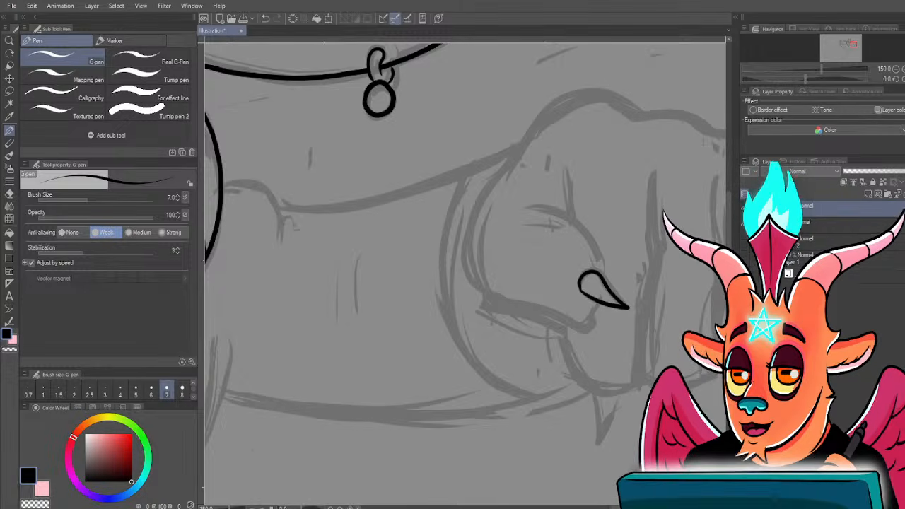
- Review the whole figure, comparing the inked head, collar and raised arm with the remaining sketch of the fist, torso and legs
scroll(375, 292, "down", 3)
scroll(350, 304, "down", 1)
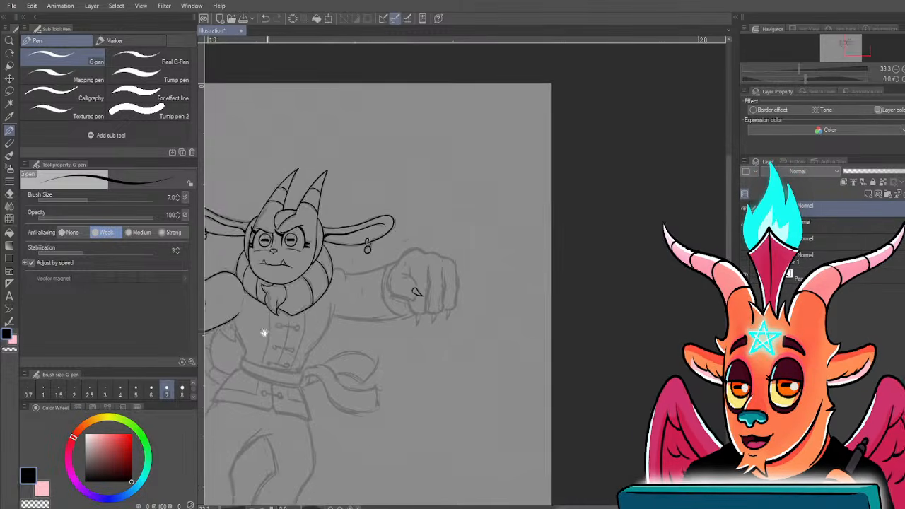
left_click_drag(265, 333, 369, 306)
left_click_drag(352, 367, 349, 269)
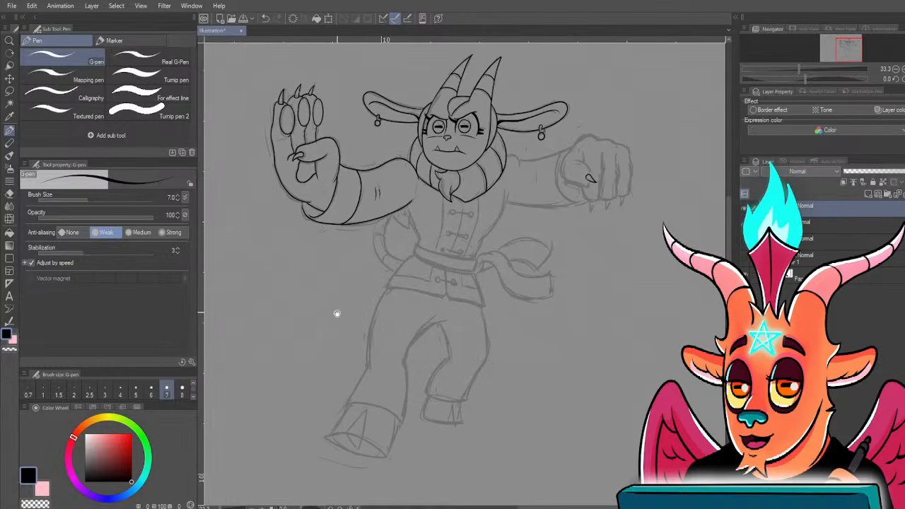
left_click_drag(347, 309, 347, 339)
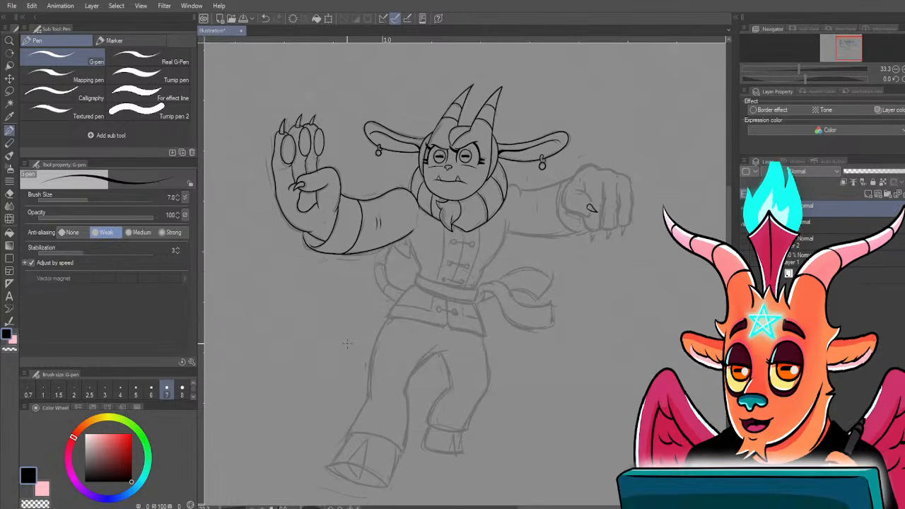
scroll(351, 347, "up", 1)
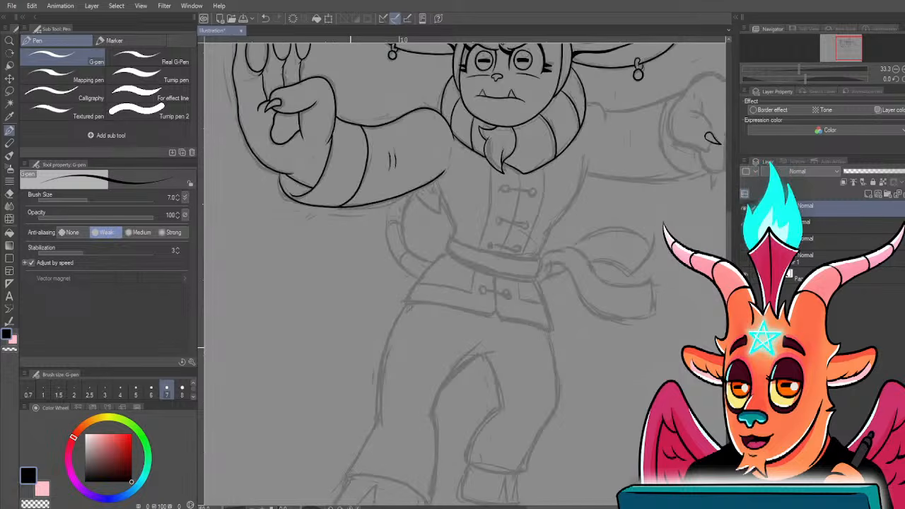
scroll(338, 310, "down", 1)
mouse_move(338, 308)
left_mouse_down()
mouse_move(348, 346)
mouse_move(374, 300)
left_mouse_up()
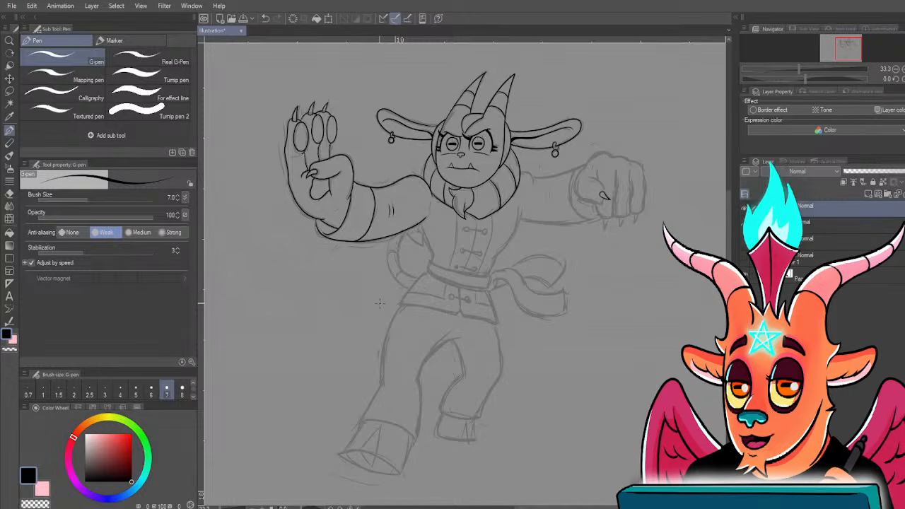
left_click_drag(379, 304, 380, 317)
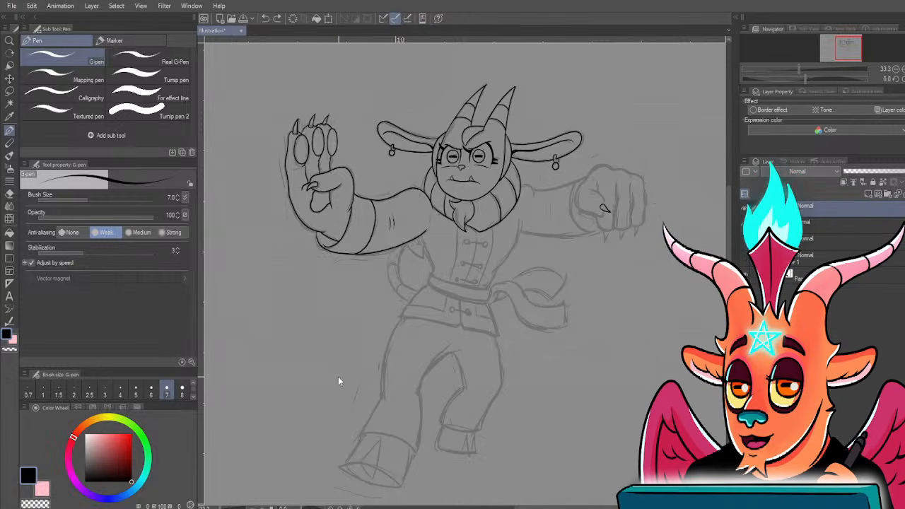
- Ink the fist's thumb with a curved upper edge, a short crease rising beside it, and a lower edge rounding up to the claw
scroll(338, 380, "up", 2)
left_click_drag(510, 342, 387, 389)
scroll(578, 329, "up", 3)
left_click_drag(624, 233, 547, 273)
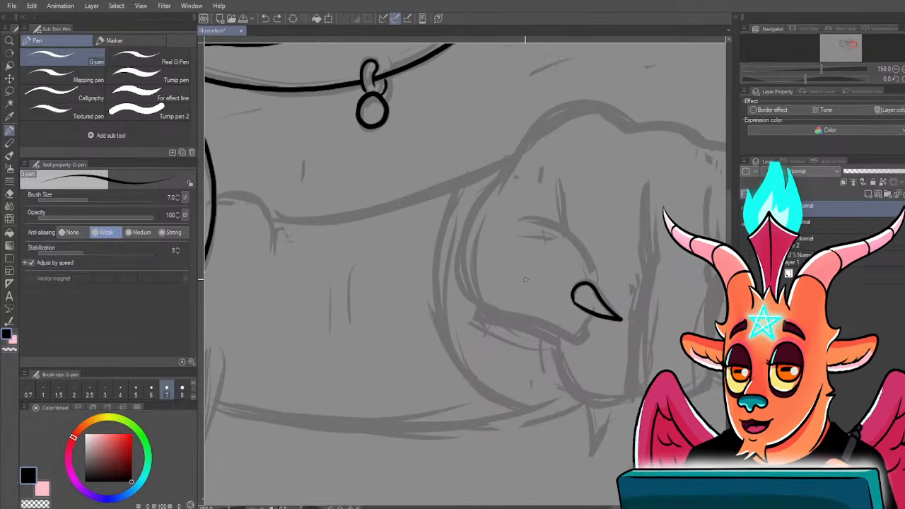
mouse_move(522, 218)
left_mouse_down()
mouse_move(584, 250)
mouse_move(592, 295)
left_mouse_up()
left_click_drag(558, 182, 566, 230)
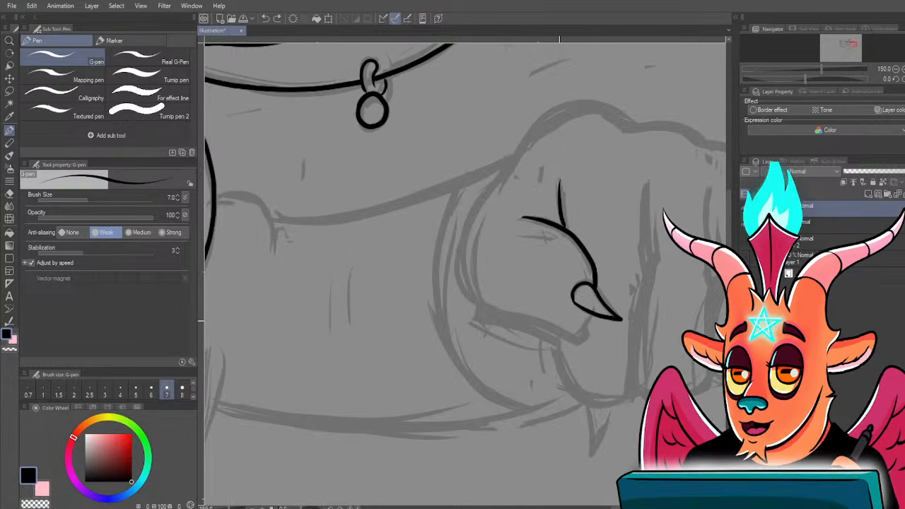
left_click_drag(496, 314, 589, 315)
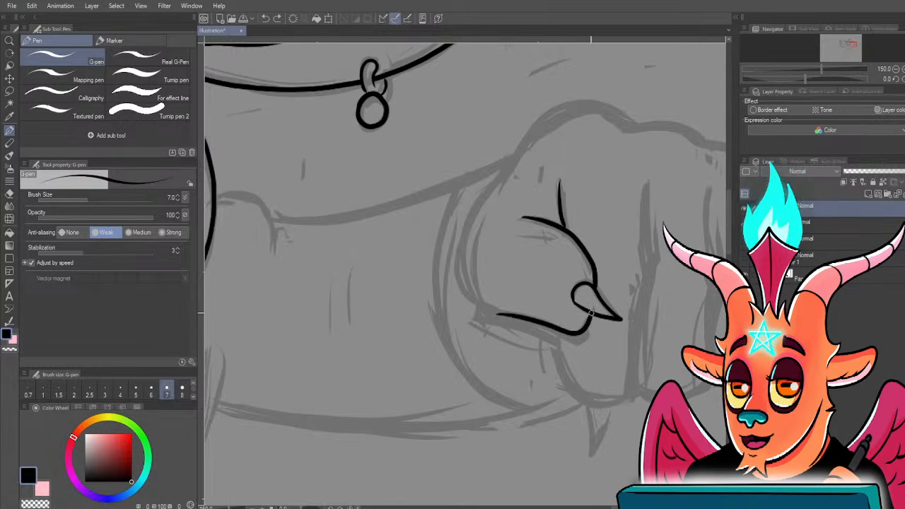
- Ink the fist's outer contour from the thumb base up around the back of the hand and over the bumpy knuckles
mouse_move(484, 342)
left_mouse_down()
mouse_move(430, 339)
mouse_move(361, 272)
mouse_move(382, 207)
mouse_move(423, 157)
left_mouse_up()
mouse_move(483, 108)
left_mouse_down()
mouse_move(576, 127)
mouse_move(664, 173)
left_mouse_up()
left_click_drag(544, 251, 566, 230)
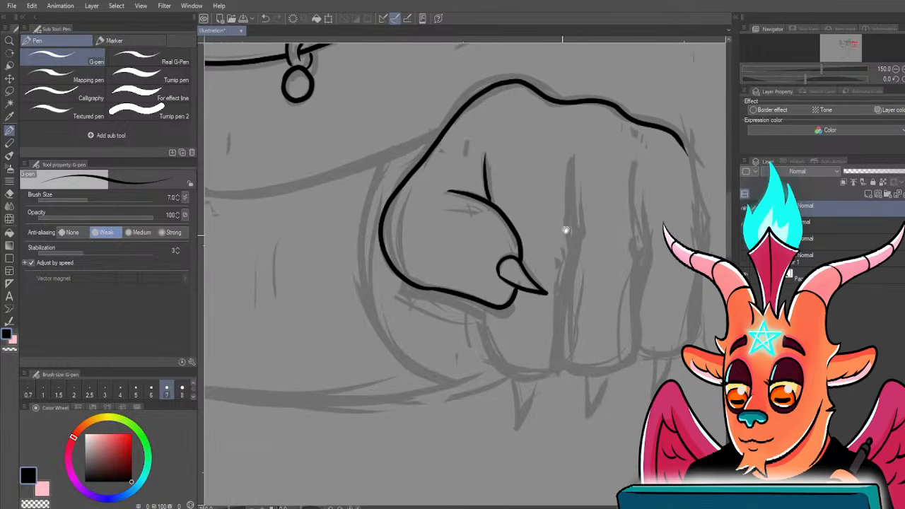
- Ink the first curled finger beside the thumb with a long bent dividing line and a rounded lower end, redrawing the rounded end once
left_click_drag(574, 148, 562, 361)
mouse_move(485, 307)
left_mouse_down()
mouse_move(495, 360)
mouse_move(554, 370)
left_mouse_up()
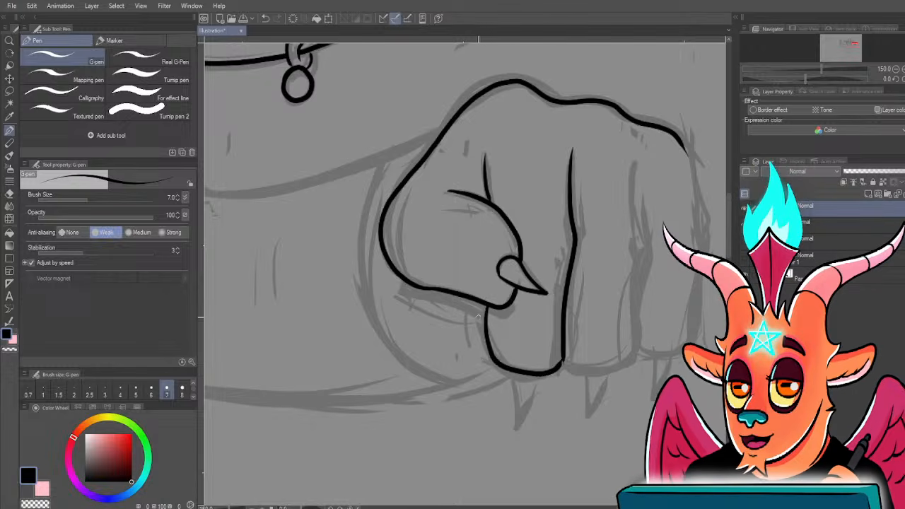
key("ctrl+z")
mouse_move(487, 304)
left_mouse_down()
mouse_move(490, 350)
mouse_move(506, 367)
mouse_move(562, 364)
left_mouse_up()
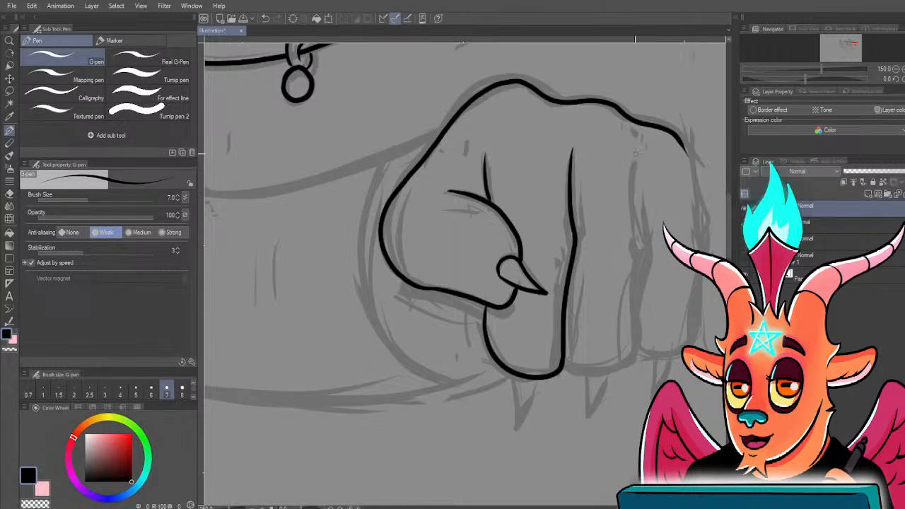
- Ink the two remaining curled fingers with their dividing line and rounded ends, closing the fist's outer side up to the knuckles
left_click_drag(634, 211, 638, 257)
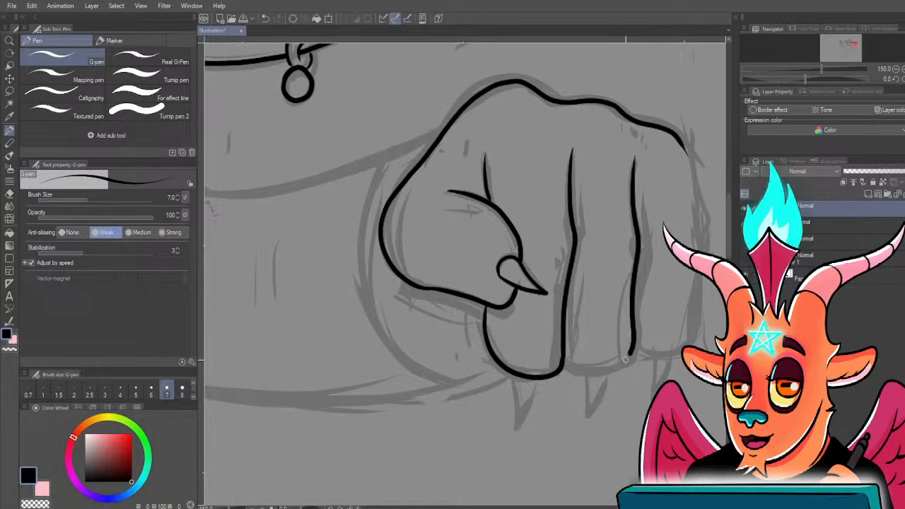
left_click_drag(625, 360, 573, 370)
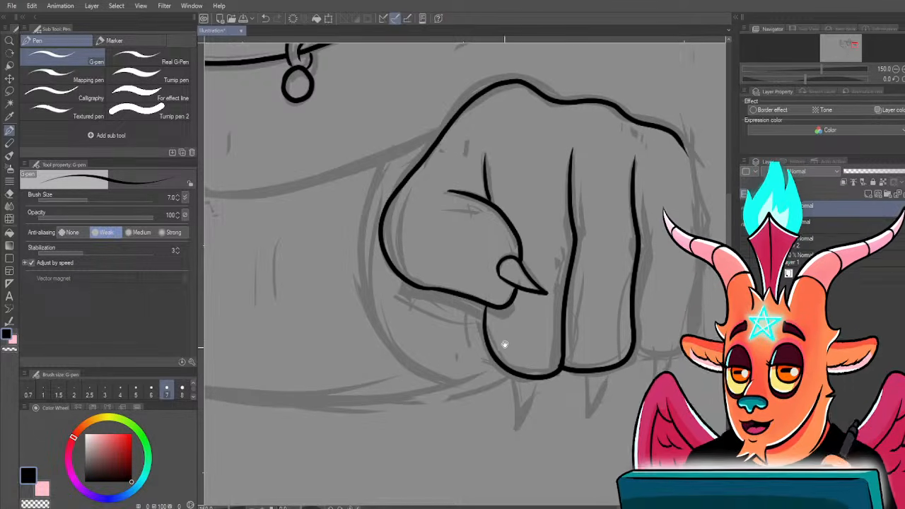
left_click_drag(504, 345, 497, 361)
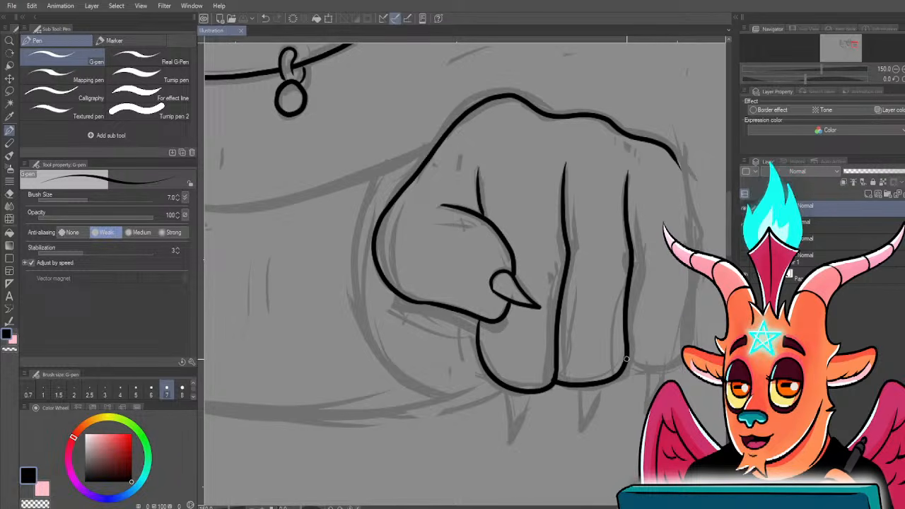
mouse_move(651, 365)
left_mouse_down()
mouse_move(679, 354)
mouse_move(687, 282)
left_mouse_up()
left_click_drag(690, 239, 676, 163)
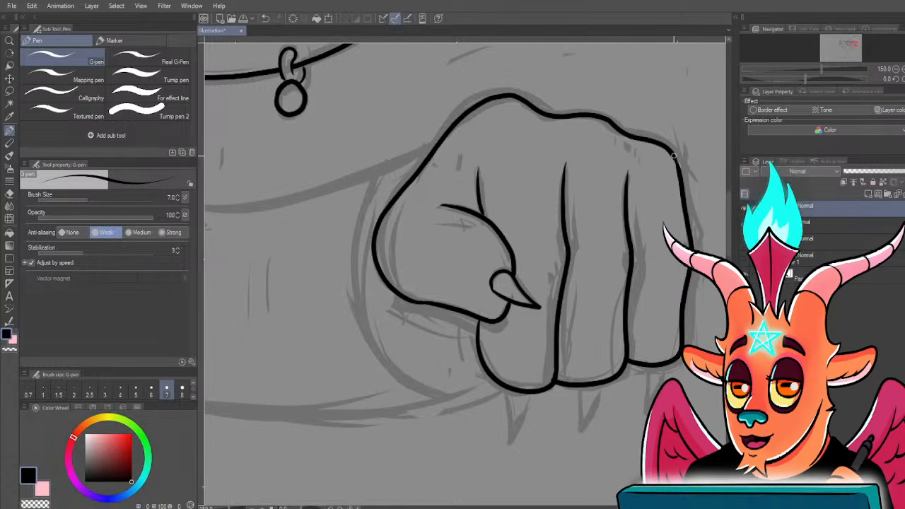
- Ink small pointed claws beneath the three curled fingers of the fist
mouse_move(511, 402)
left_mouse_down()
mouse_move(559, 344)
mouse_move(557, 362)
mouse_move(571, 359)
left_mouse_up()
left_click_drag(627, 330, 647, 327)
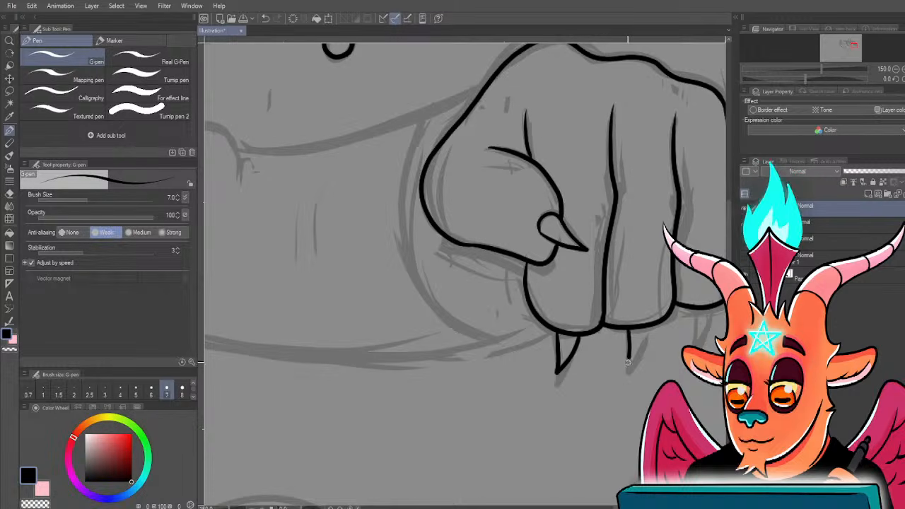
mouse_move(693, 310)
left_mouse_down()
mouse_move(694, 334)
mouse_move(714, 309)
left_mouse_up()
left_click_drag(418, 274, 500, 295)
left_click_drag(345, 241, 418, 281)
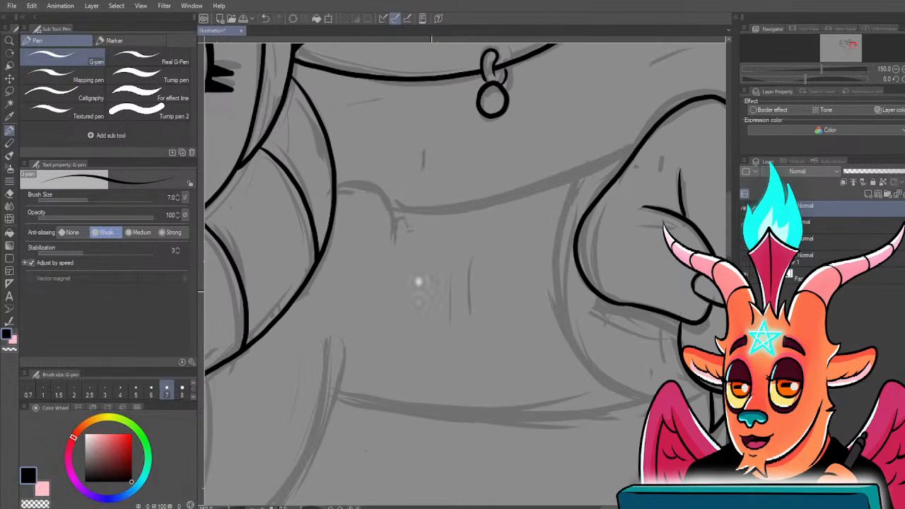
- Ink the shoulder fold and upper edge of the arm reaching toward the fist, plus two short crease marks on the sleeve
mouse_move(341, 183)
left_mouse_down()
mouse_move(412, 243)
mouse_move(393, 302)
left_mouse_up()
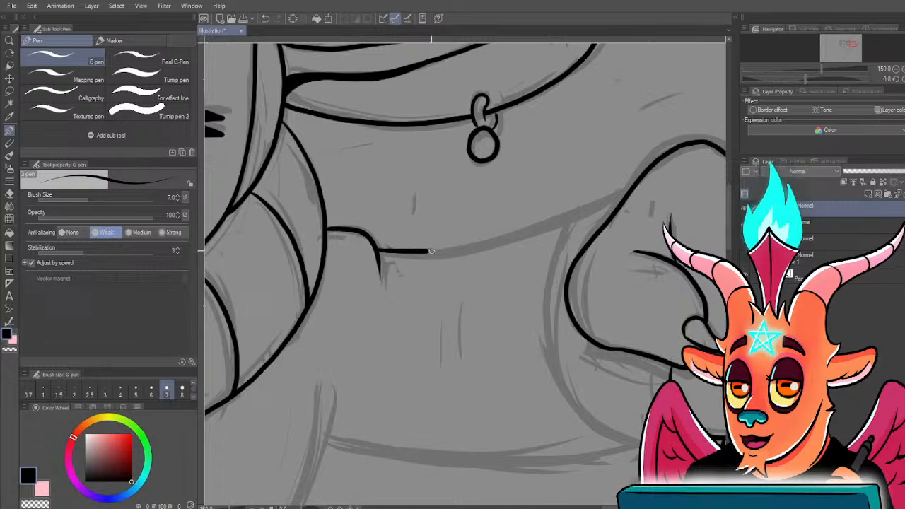
left_click_drag(583, 297, 590, 242)
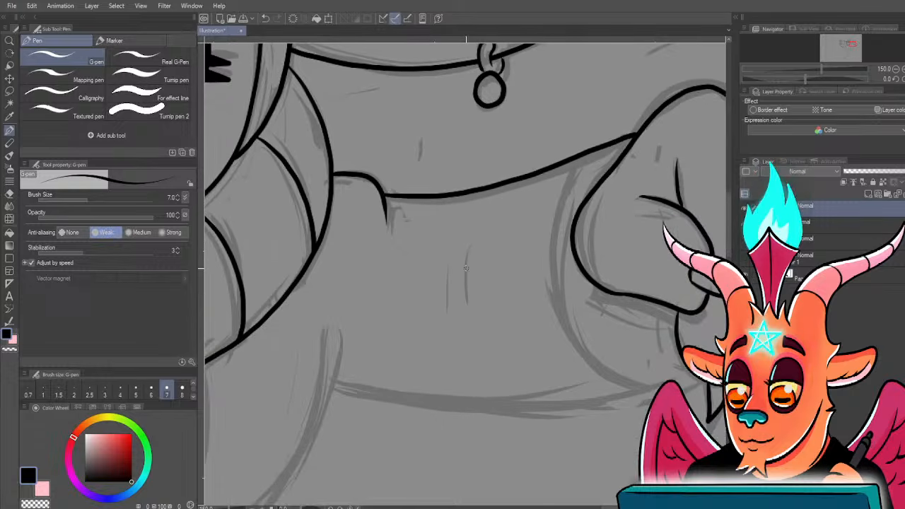
mouse_move(465, 256)
left_mouse_down()
mouse_move(461, 293)
mouse_move(447, 297)
left_mouse_up()
left_click_drag(480, 324, 456, 303)
left_click_drag(362, 379, 495, 285)
key("ctrl+minus")
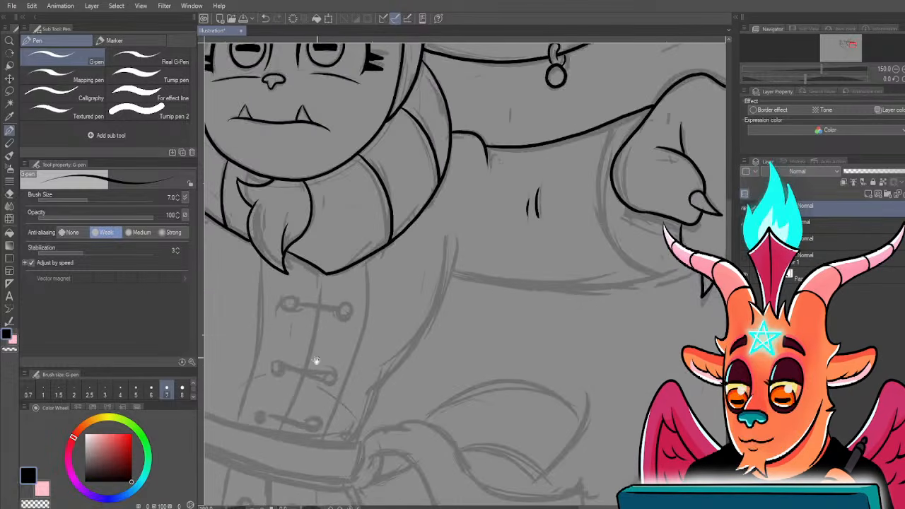
- Ink the torso's side below the fist-side arm and the jacket's curved bottom edge along the waist sketch
left_click_drag(316, 361, 427, 324)
left_click_drag(480, 362, 564, 209)
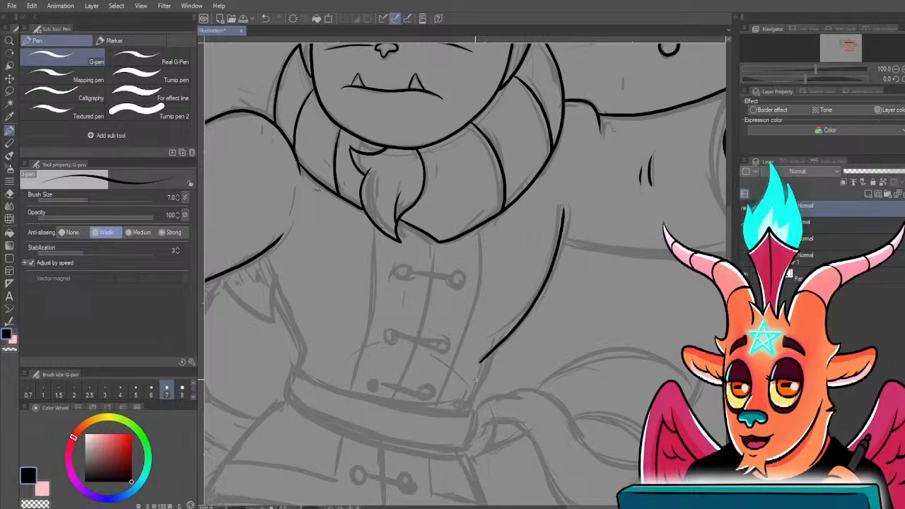
scroll(476, 379, "up", 1)
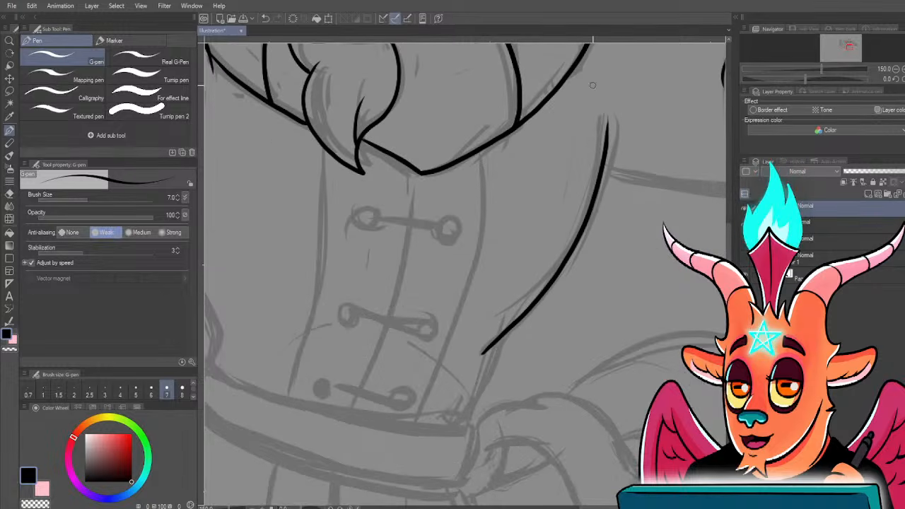
left_click_drag(428, 378, 552, 340)
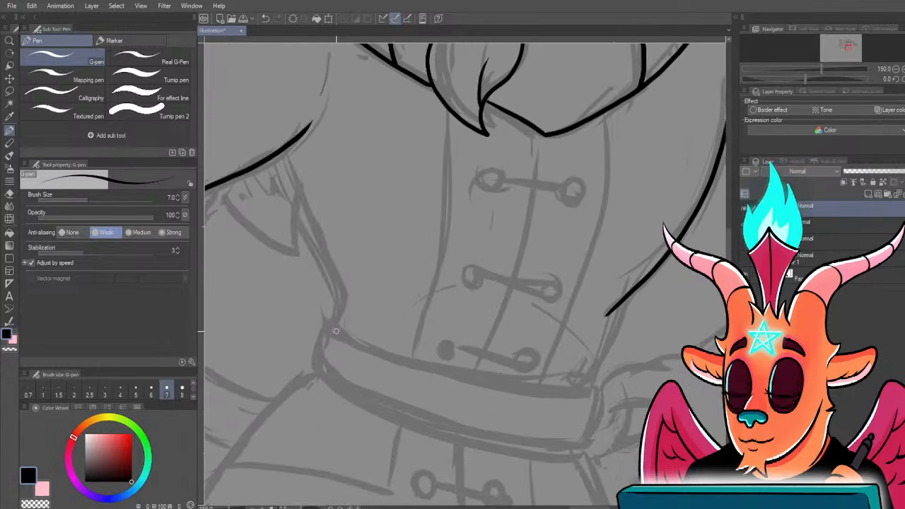
mouse_move(334, 330)
left_mouse_down()
mouse_move(436, 374)
mouse_move(586, 391)
mouse_move(594, 389)
mouse_move(613, 311)
left_mouse_up()
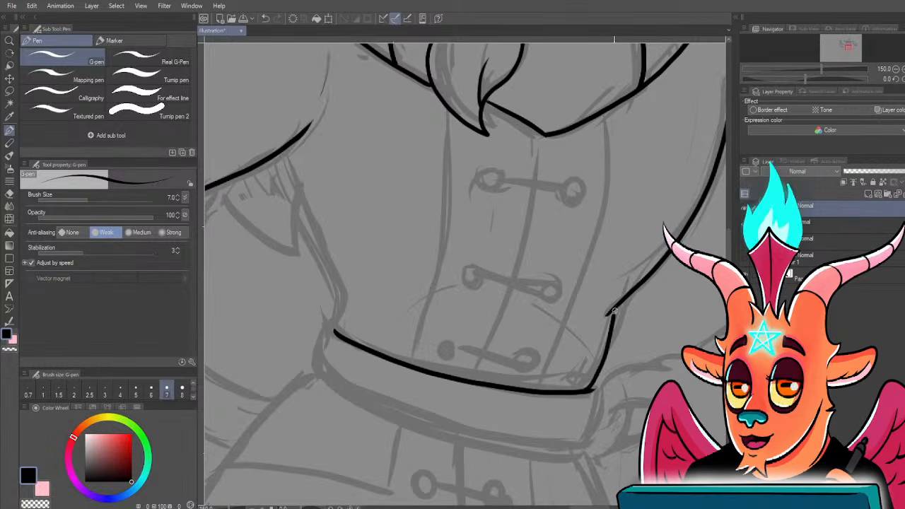
- Ink the torso's opposite side from the waist corner up to the underside of the raised-palm arm
left_click_drag(331, 295, 428, 332)
left_click_drag(434, 369, 435, 361)
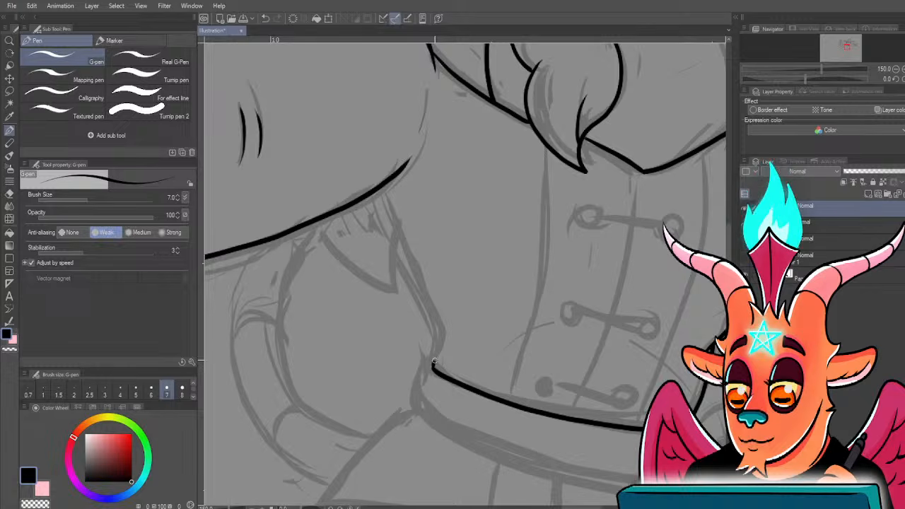
left_click_drag(401, 246, 374, 185)
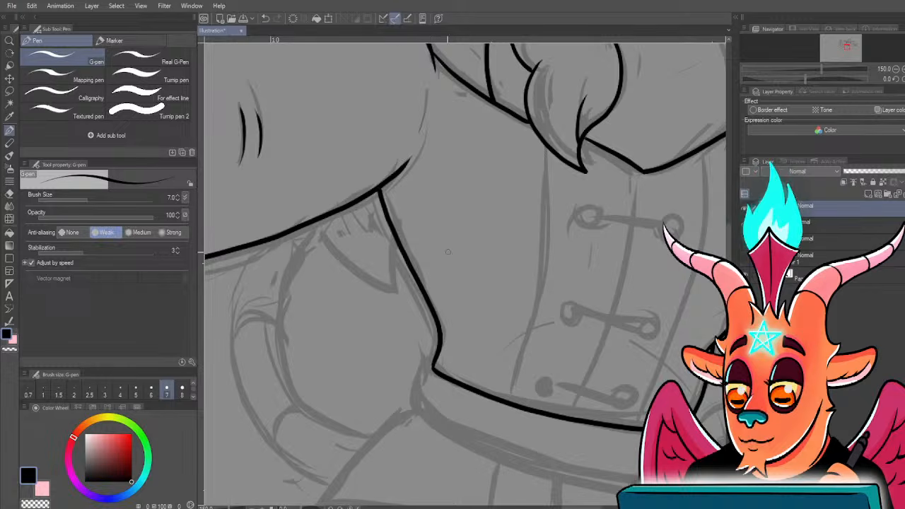
left_click_drag(487, 291, 412, 327)
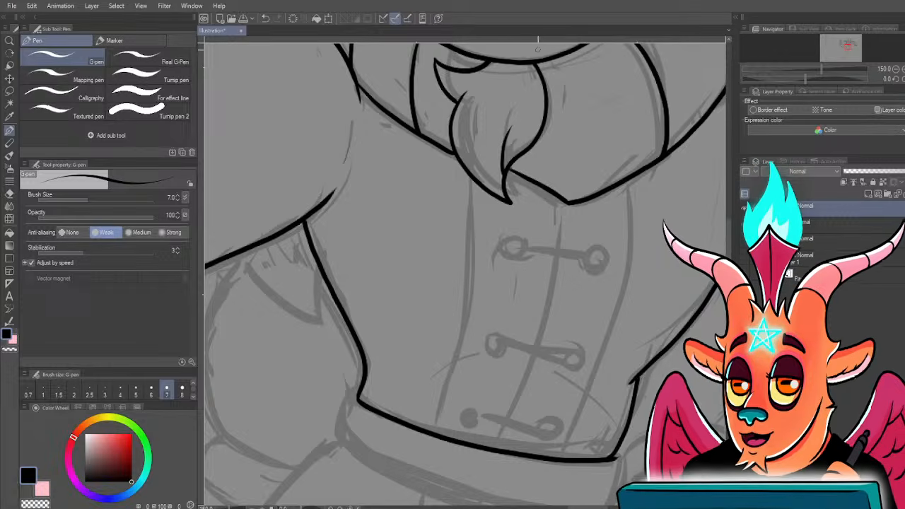
mouse_move(507, 235)
left_mouse_down()
mouse_move(504, 255)
mouse_move(512, 236)
left_mouse_up()
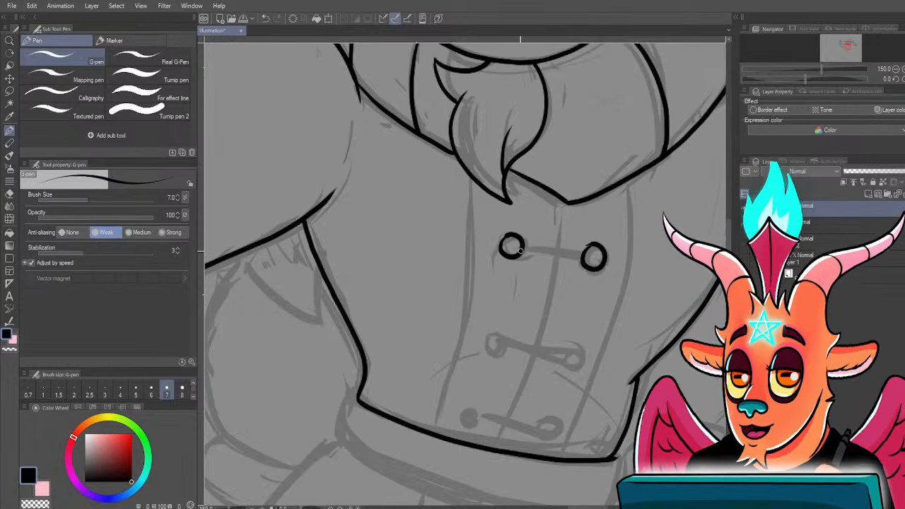
key("ctrl+z")
key("ctrl+z")
- Ink the jacket's top fastening as two round buttons joined by a double-line strap
mouse_move(508, 236)
left_mouse_down()
mouse_move(505, 253)
mouse_move(514, 232)
left_mouse_up()
mouse_move(594, 243)
left_mouse_down()
mouse_move(582, 258)
mouse_move(595, 244)
mouse_move(607, 263)
left_mouse_up()
left_click_drag(525, 247, 584, 254)
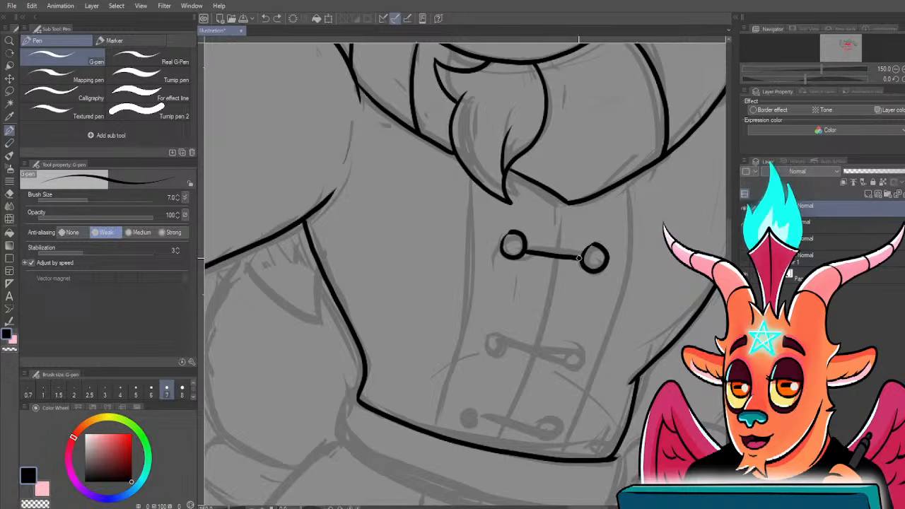
left_click_drag(524, 248, 584, 255)
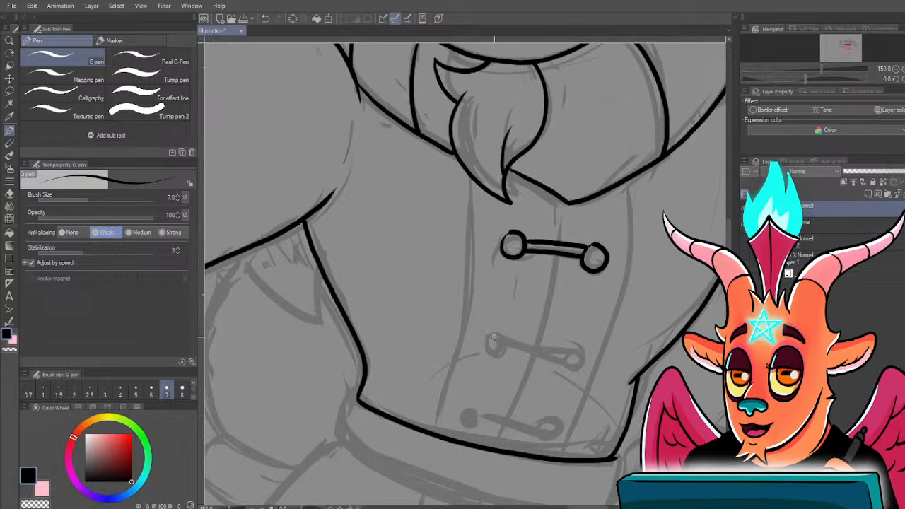
- Ink the jacket's middle and lowest fastenings, each as two round buttons joined by a double-line strap
left_click_drag(493, 334, 496, 333)
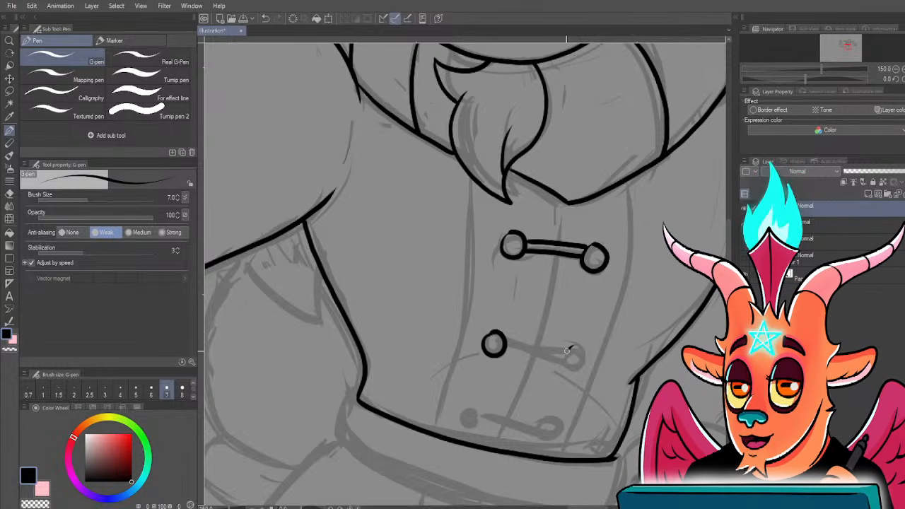
left_click_drag(571, 348, 584, 359)
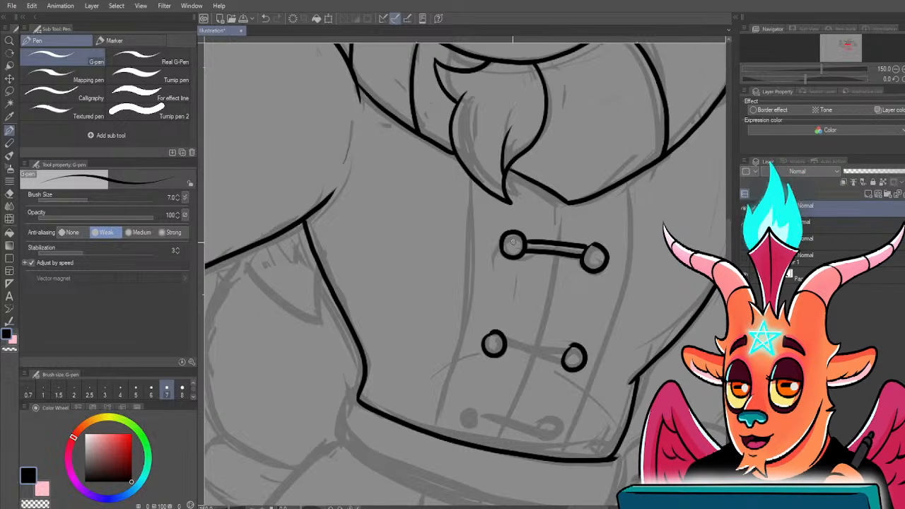
left_click_drag(505, 349, 564, 359)
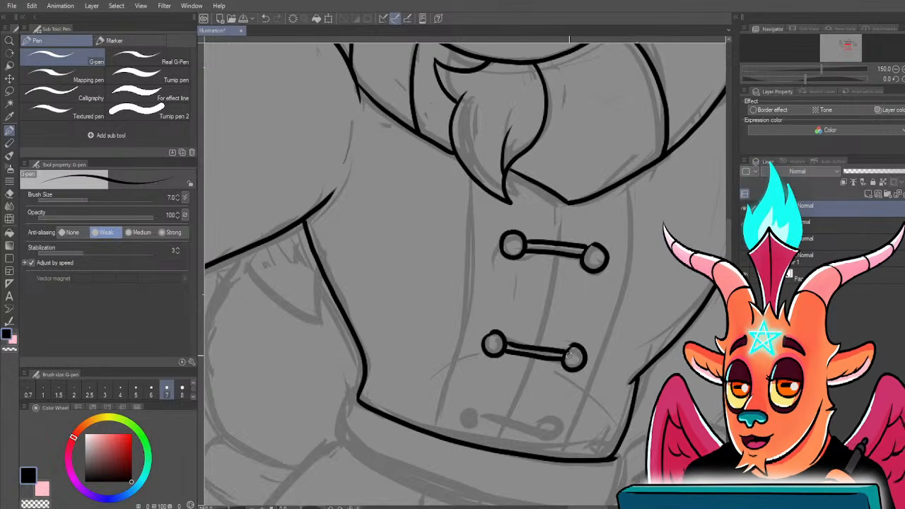
left_click_drag(551, 422, 550, 423)
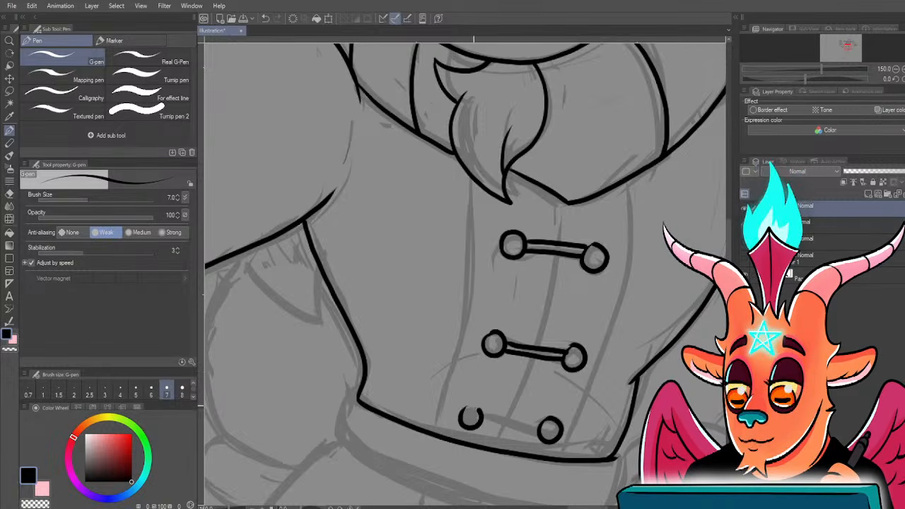
left_click_drag(480, 422, 493, 425)
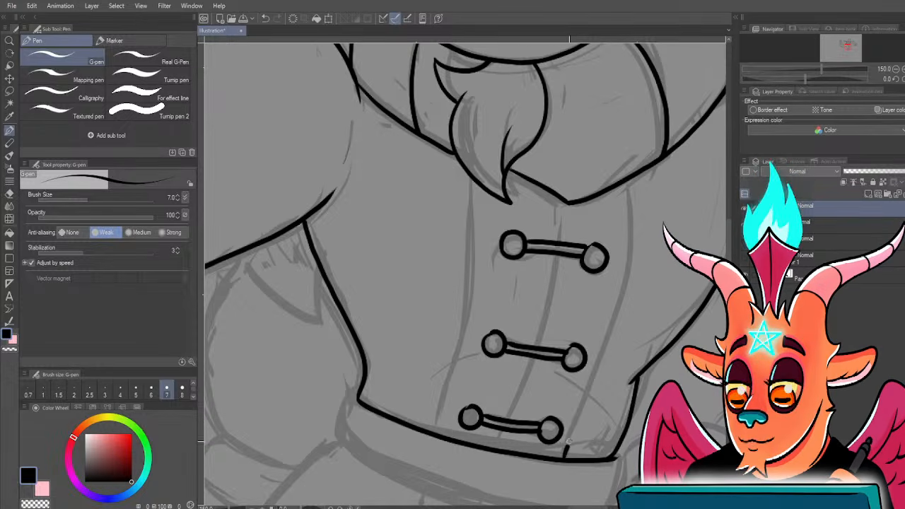
- Ink both side edges of the jacket's front panel and the centre seam running between the fastenings
left_click_drag(595, 367, 630, 182)
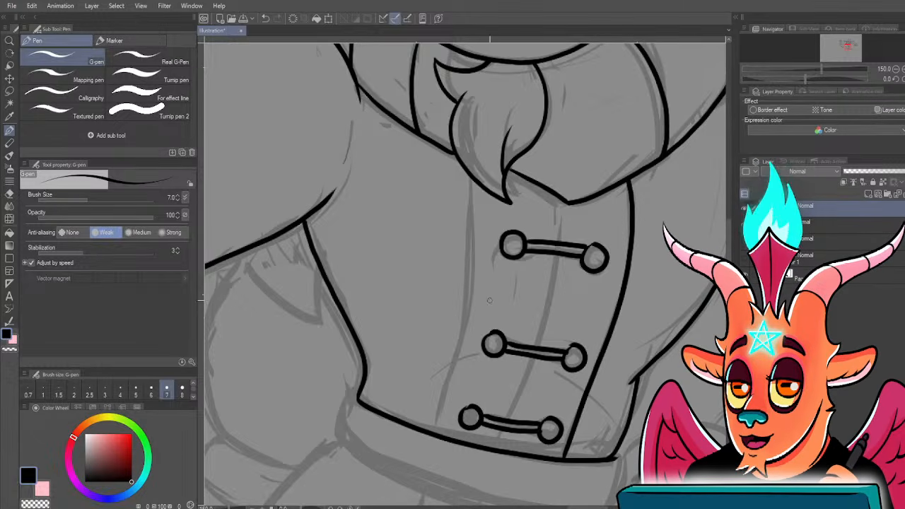
left_click_drag(465, 309, 470, 181)
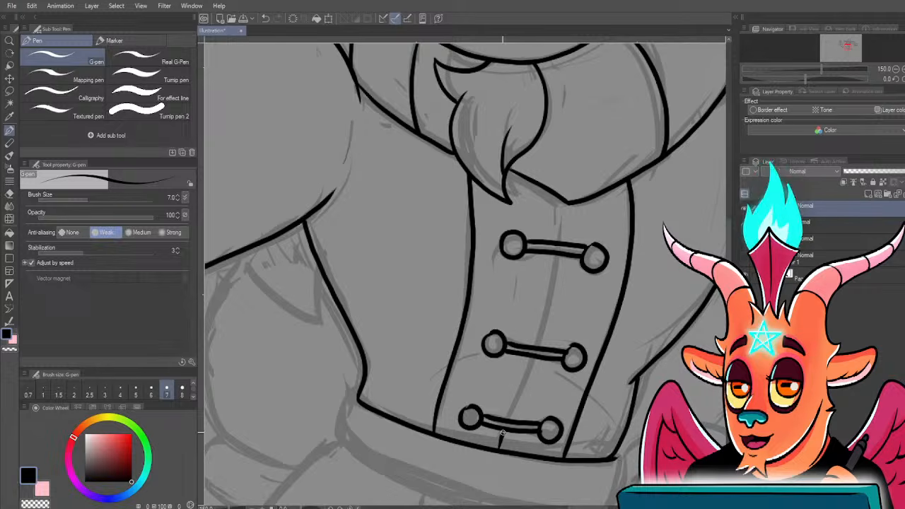
left_click_drag(510, 407, 528, 361)
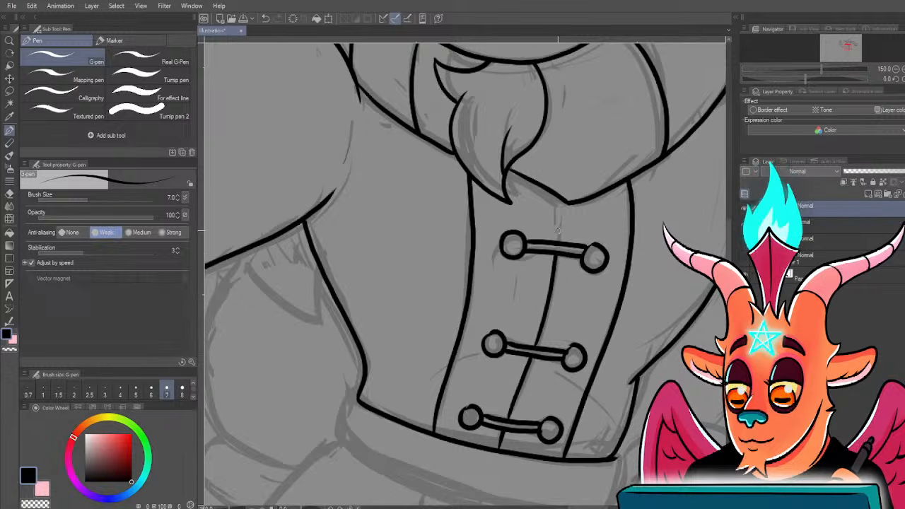
left_click_drag(563, 204, 562, 201)
- Ink the waistband's outline below the jacket and add a second parallel line along its lower edge
left_click_drag(424, 366, 441, 341)
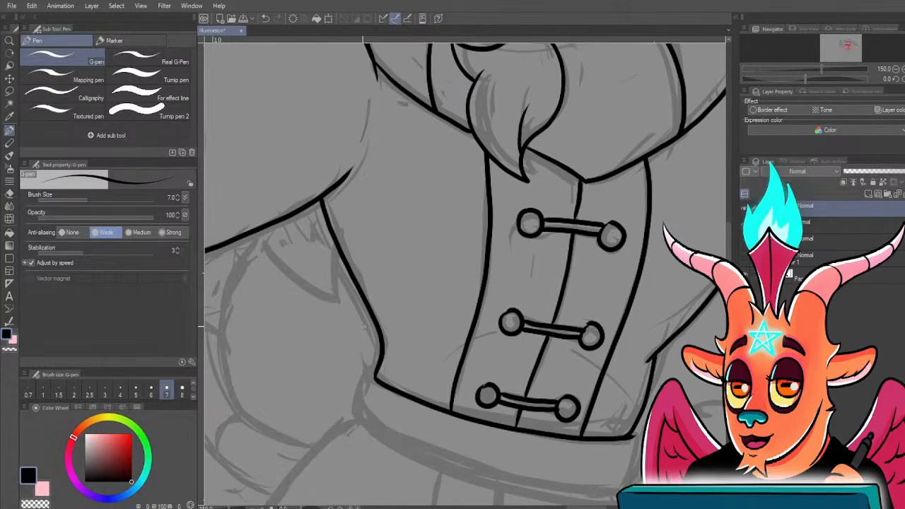
mouse_move(365, 393)
left_mouse_down()
mouse_move(367, 323)
mouse_move(429, 381)
mouse_move(640, 362)
left_mouse_up()
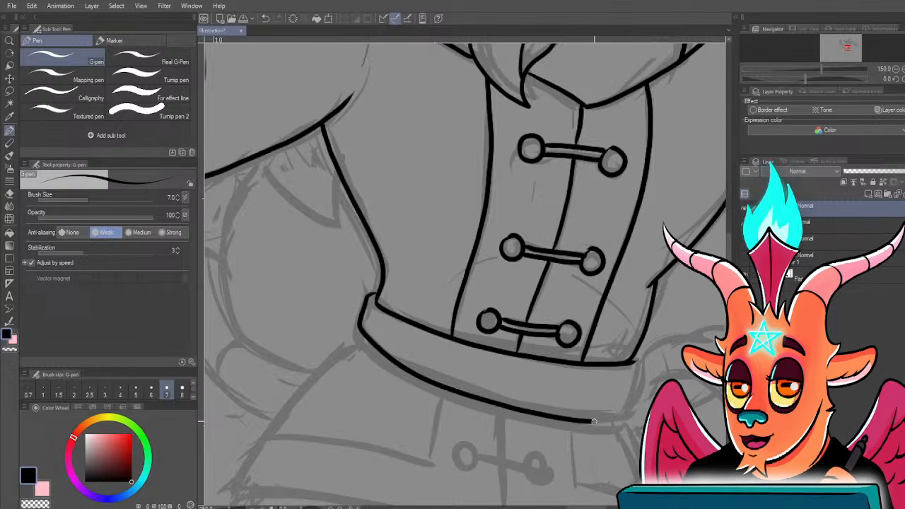
left_click_drag(387, 346, 378, 304)
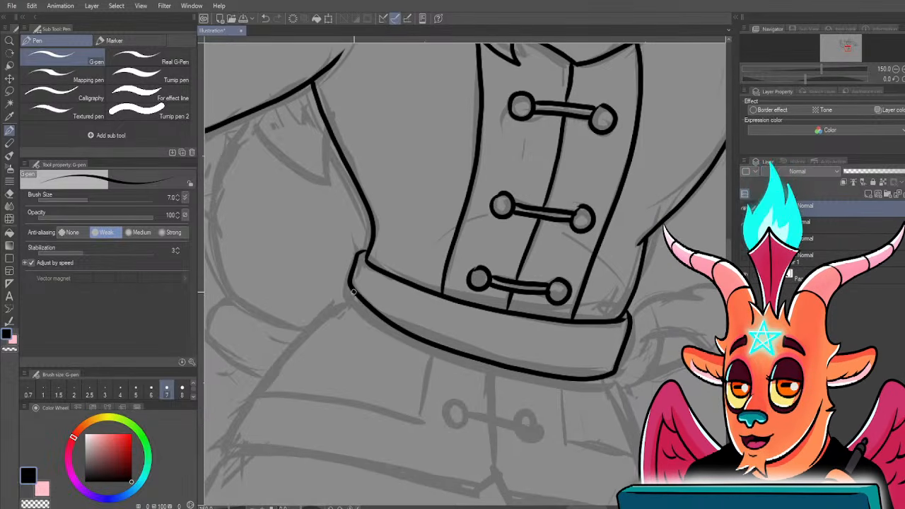
mouse_move(449, 360)
left_mouse_down()
mouse_move(517, 381)
mouse_move(592, 389)
mouse_move(615, 372)
left_mouse_up()
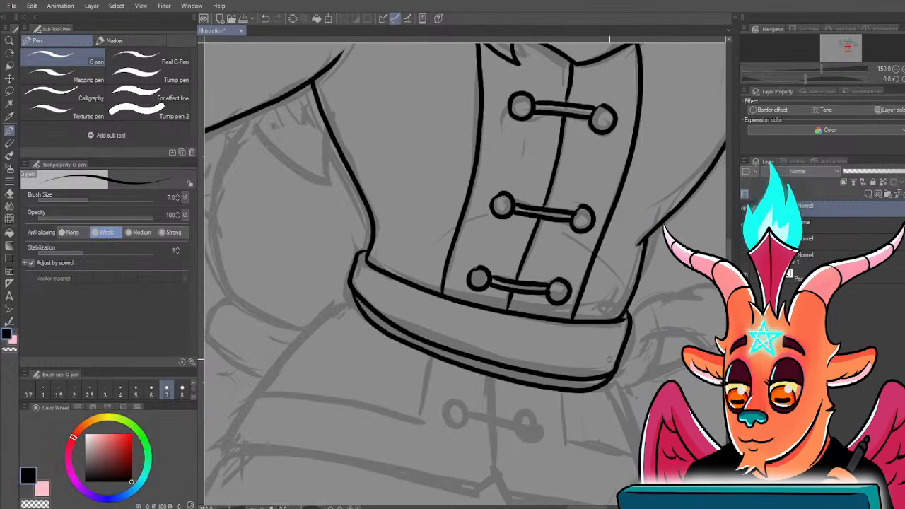
- Examine the inked figure as a whole and the line art around the waistband up close
scroll(610, 360, "down", 3)
left_click_drag(525, 370, 492, 379)
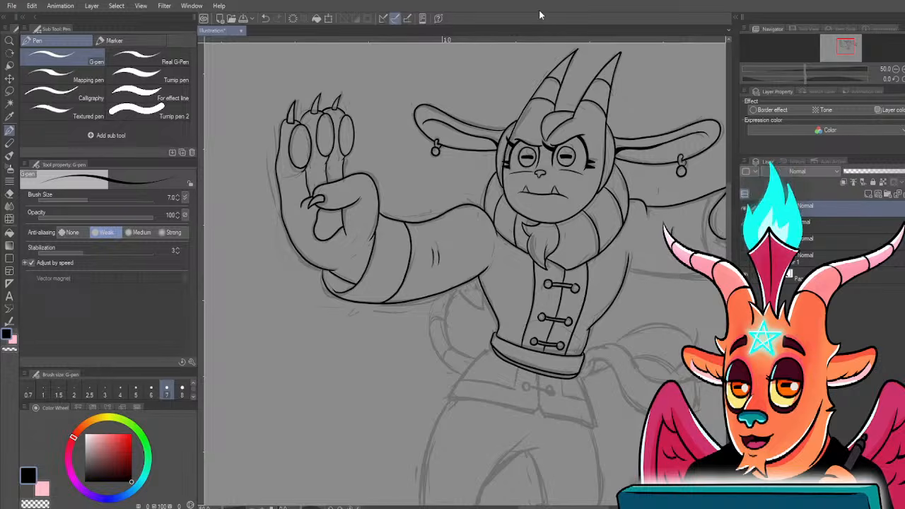
left_click_drag(481, 366, 487, 327)
scroll(449, 239, "up", 3)
left_click_drag(552, 382, 447, 286)
scroll(522, 376, "up", 1)
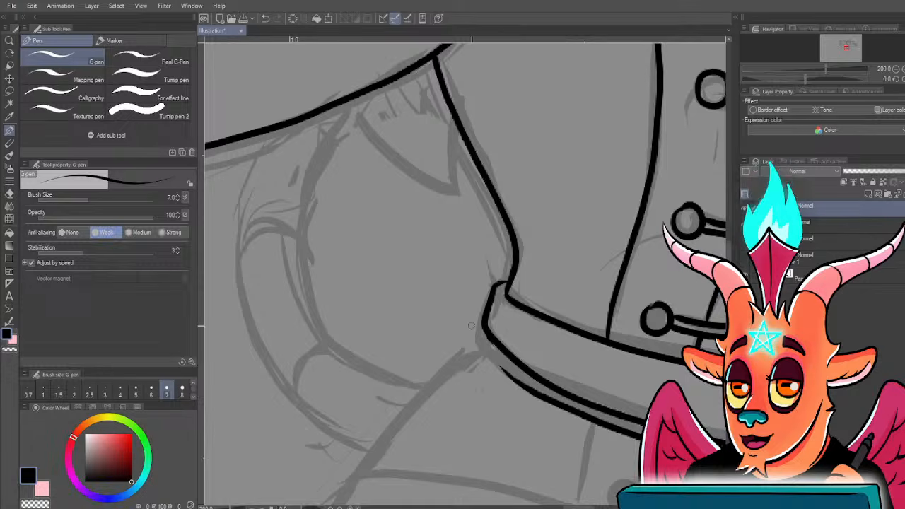
scroll(494, 359, "down", 5)
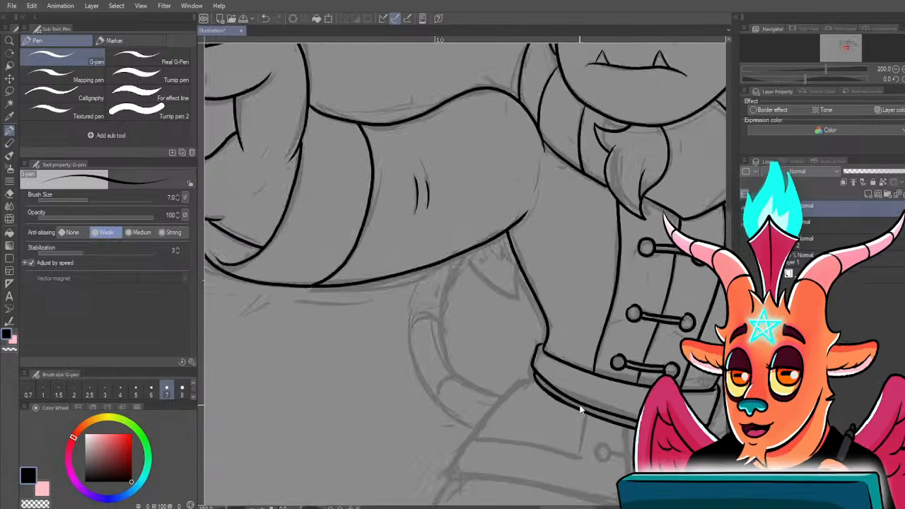
scroll(406, 318, "up", 4)
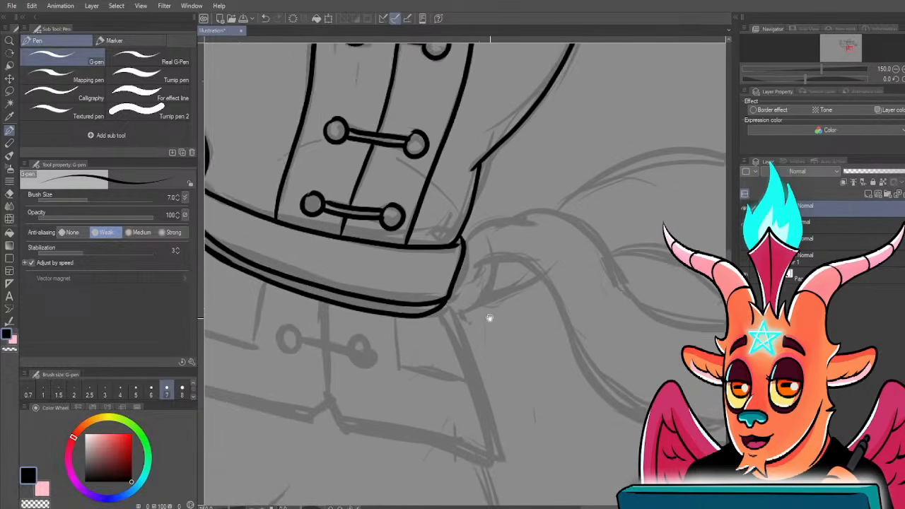
- Ink the flowing sash tail from the waistband's end with two wavy edges and a closed outer end
mouse_move(339, 256)
left_mouse_down()
mouse_move(398, 230)
mouse_move(516, 361)
left_mouse_up()
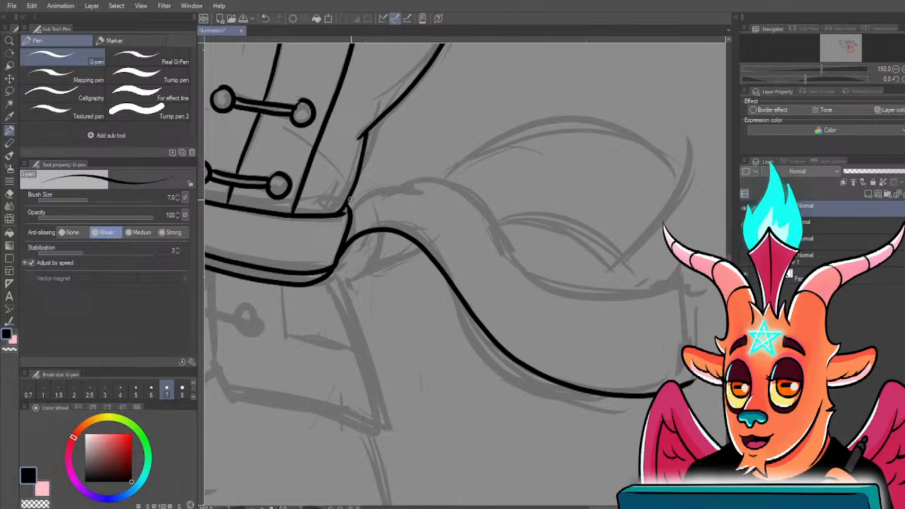
mouse_move(350, 201)
left_mouse_down()
mouse_move(384, 179)
mouse_move(469, 198)
mouse_move(512, 246)
mouse_move(572, 277)
mouse_move(646, 286)
mouse_move(675, 278)
mouse_move(686, 332)
left_mouse_up()
left_click_drag(318, 276, 329, 294)
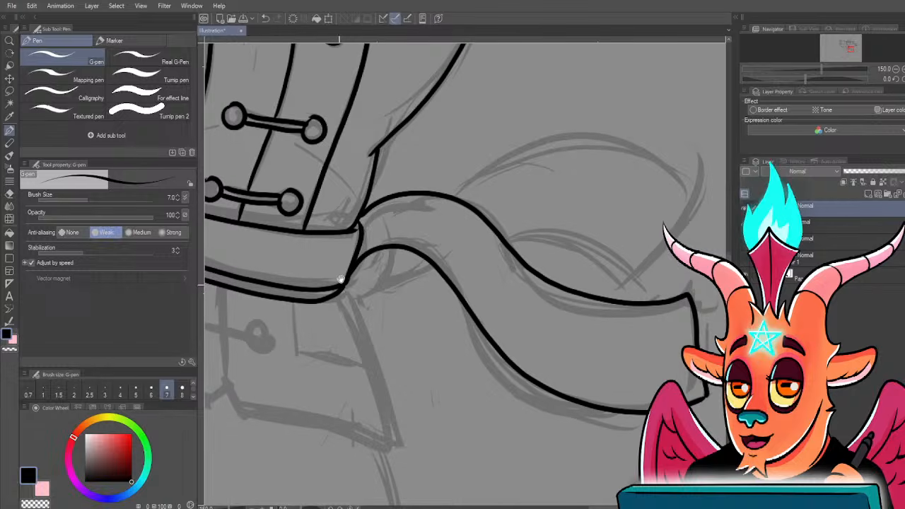
scroll(352, 245, "up", 1)
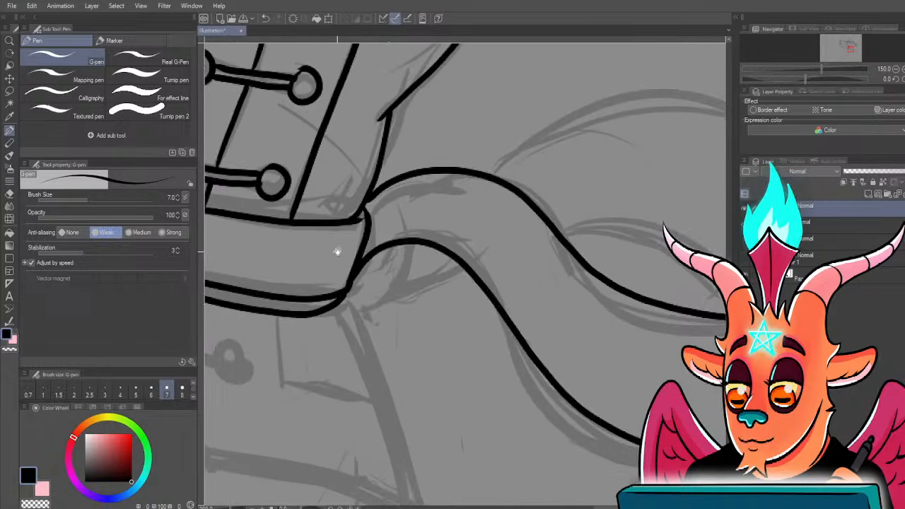
left_click_drag(337, 250, 352, 262)
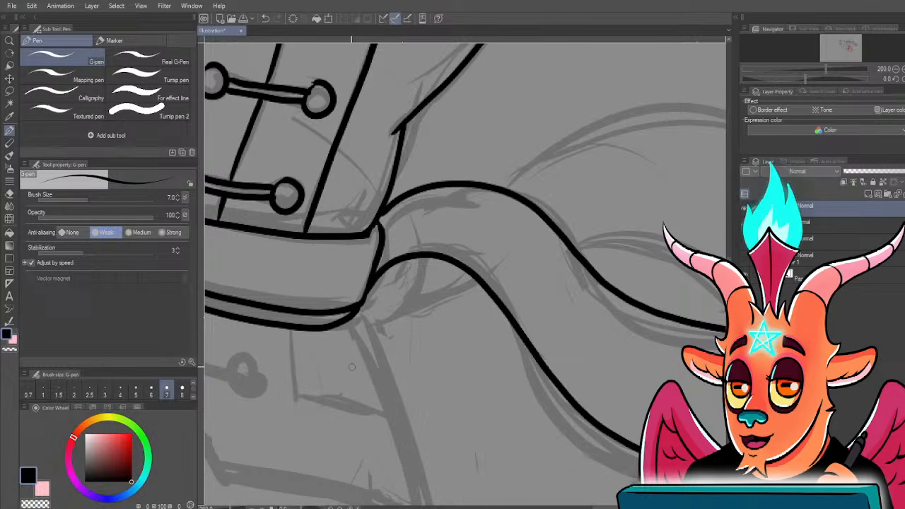
left_click_drag(344, 341, 346, 356)
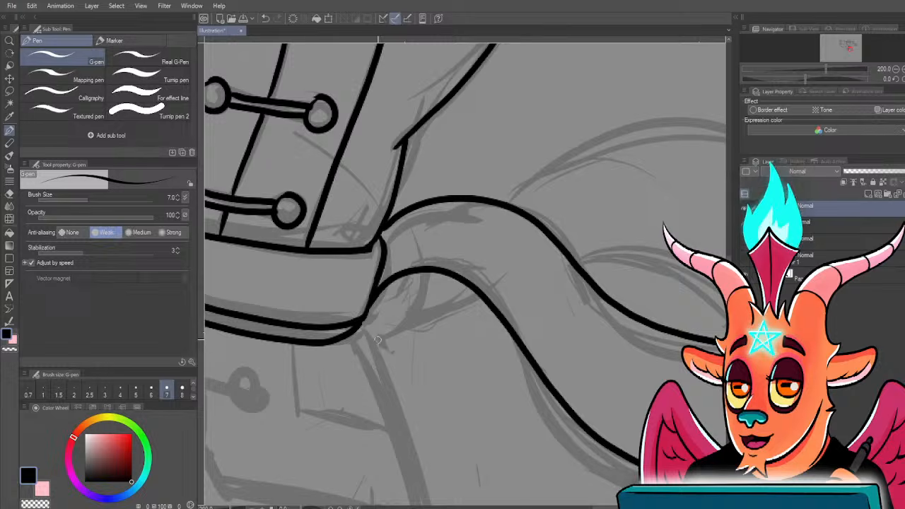
left_click_drag(358, 358, 459, 243)
key("ctrl+minus")
left_click_drag(402, 359, 440, 357)
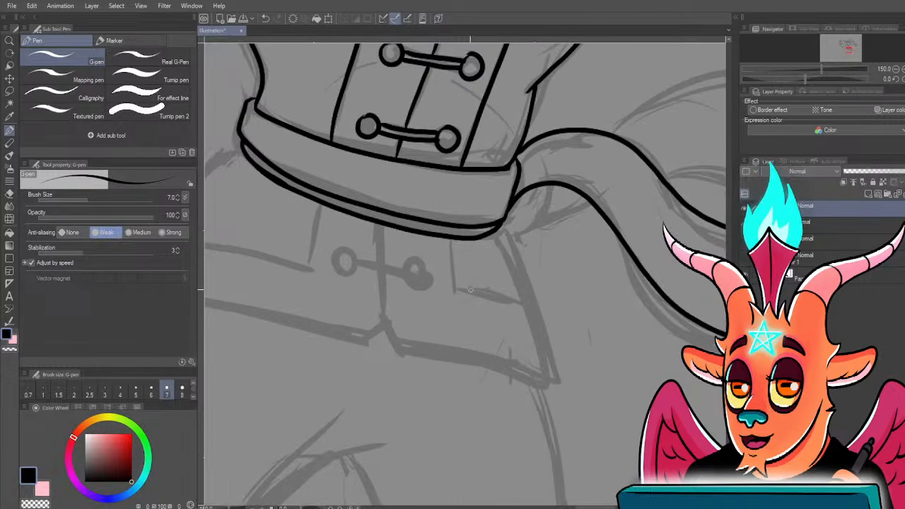
- Ink the outer side edges of the jacket's skirt below the waistband and the two-knob fastening at its centre
left_click_drag(521, 276, 551, 383)
left_click_drag(457, 346, 591, 386)
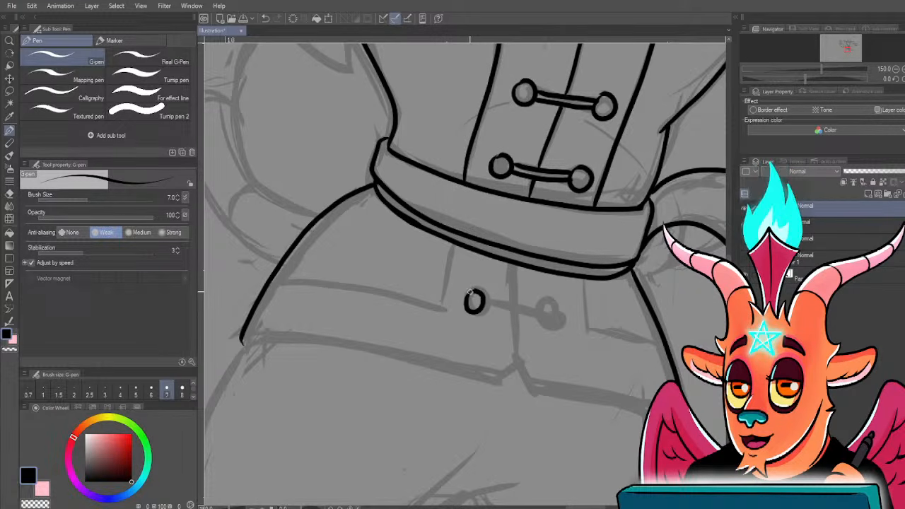
mouse_move(548, 300)
left_mouse_down()
mouse_move(542, 312)
mouse_move(550, 300)
left_mouse_up()
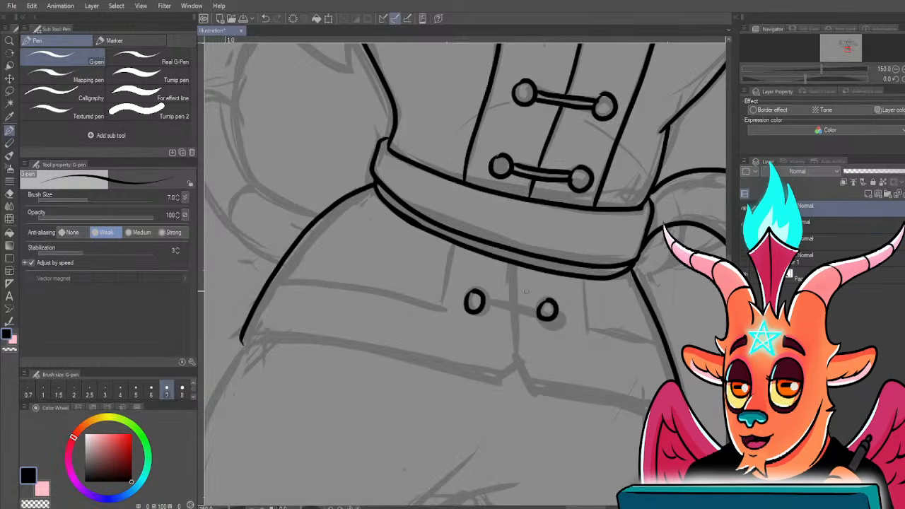
left_click_drag(485, 303, 541, 305)
- Ink the jacket skirt's bottom hem with its central notch and the centre seam from the notch up to the waistband
mouse_move(275, 278)
left_mouse_down()
mouse_move(246, 342)
mouse_move(505, 371)
mouse_move(534, 384)
left_mouse_up()
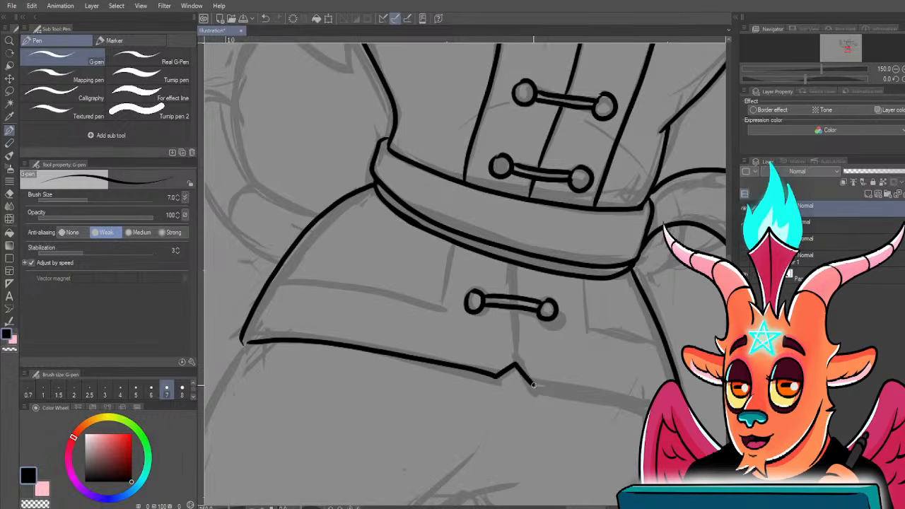
left_click_drag(644, 411, 680, 424)
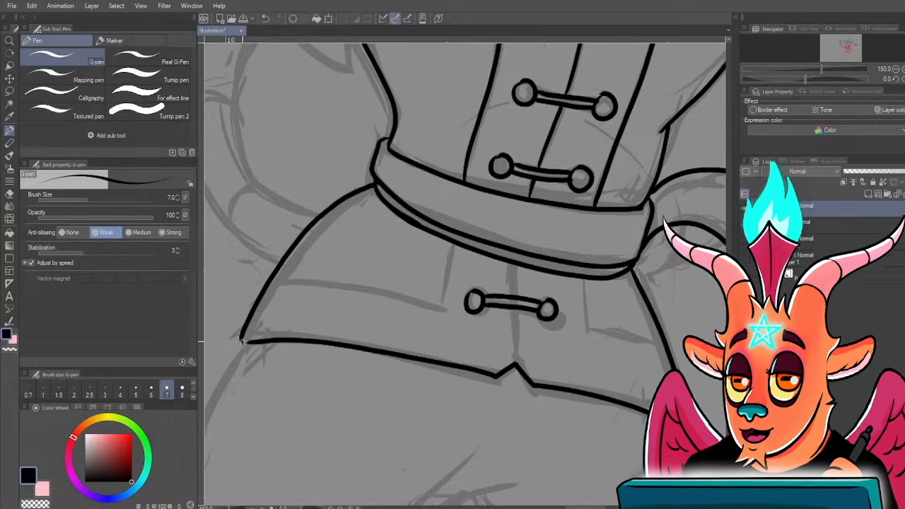
left_click_drag(242, 343, 251, 342)
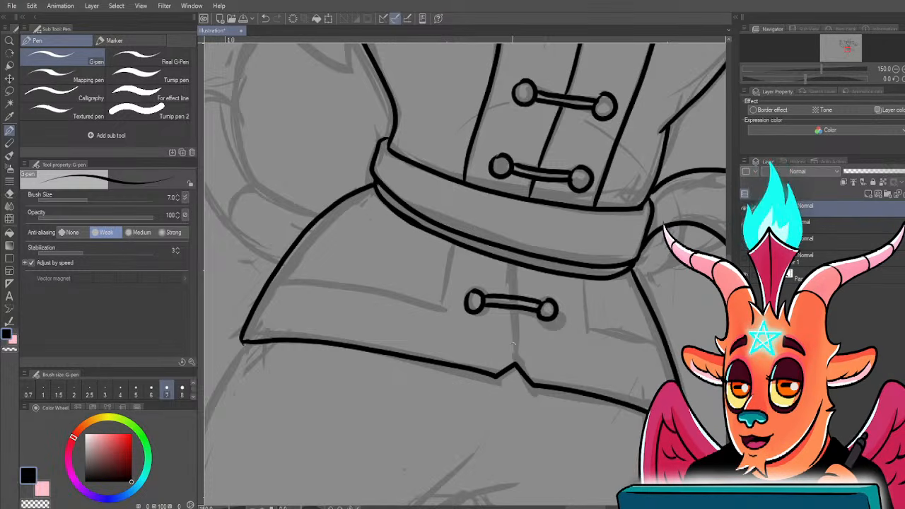
left_click_drag(515, 366, 509, 263)
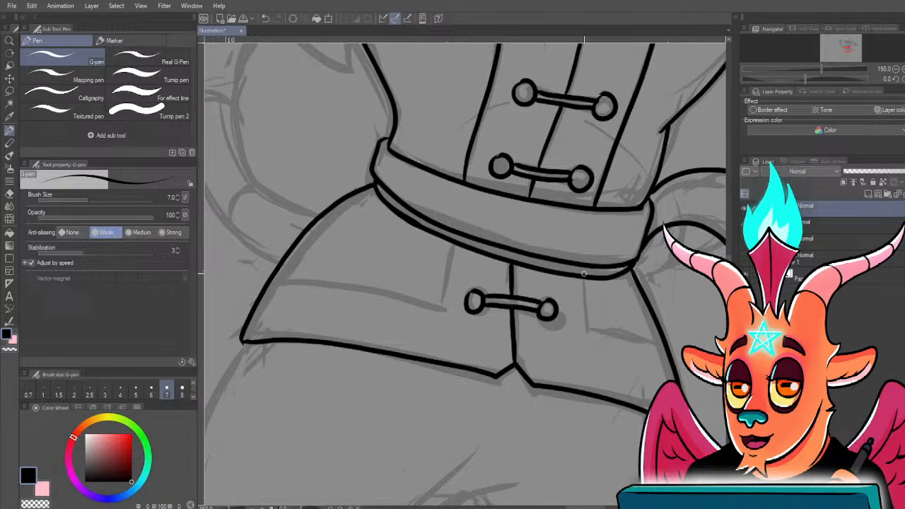
- Ink the angled trim lines on both skirt flaps and a second inner line along the hem, closing the hem's outer corner
mouse_move(582, 278)
left_mouse_down()
mouse_move(589, 333)
mouse_move(678, 370)
left_mouse_up()
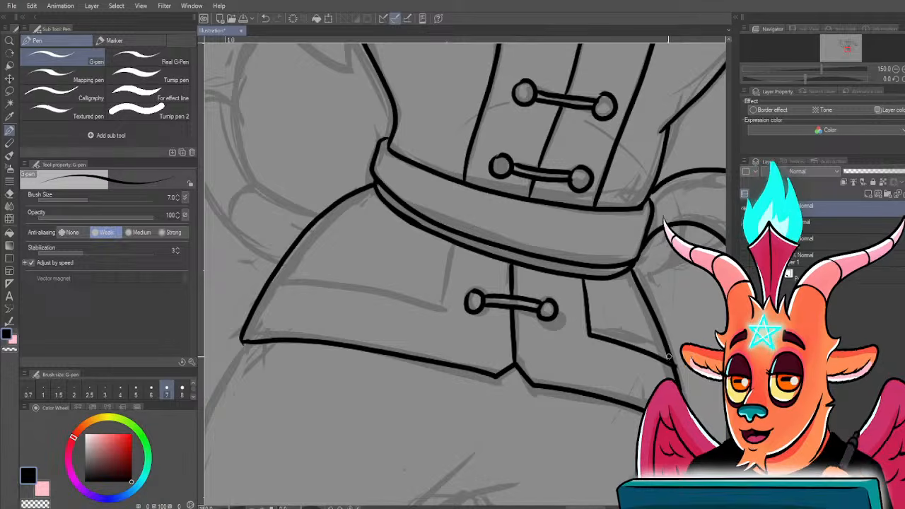
mouse_move(278, 265)
left_mouse_down()
mouse_move(377, 307)
mouse_move(396, 335)
mouse_move(539, 353)
left_mouse_up()
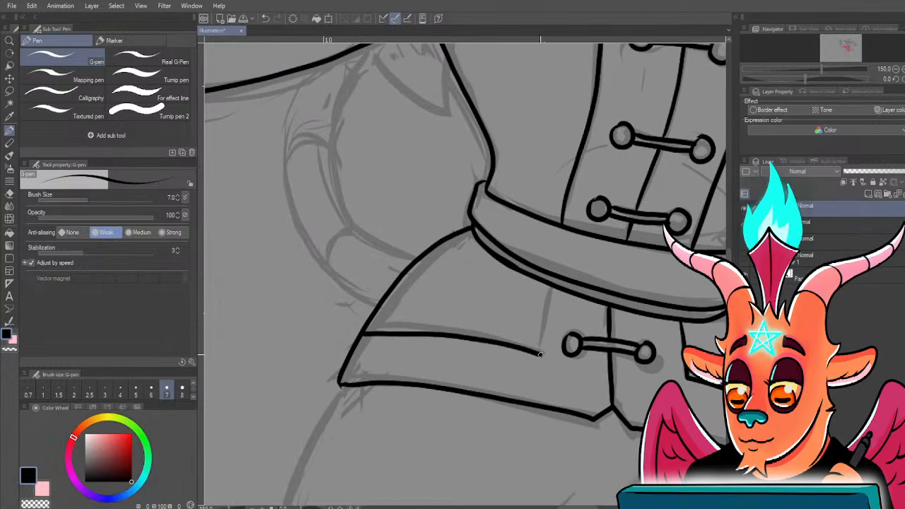
mouse_move(361, 359)
left_mouse_down()
mouse_move(347, 339)
mouse_move(520, 372)
mouse_move(376, 285)
left_mouse_up()
left_click_drag(497, 313, 534, 319)
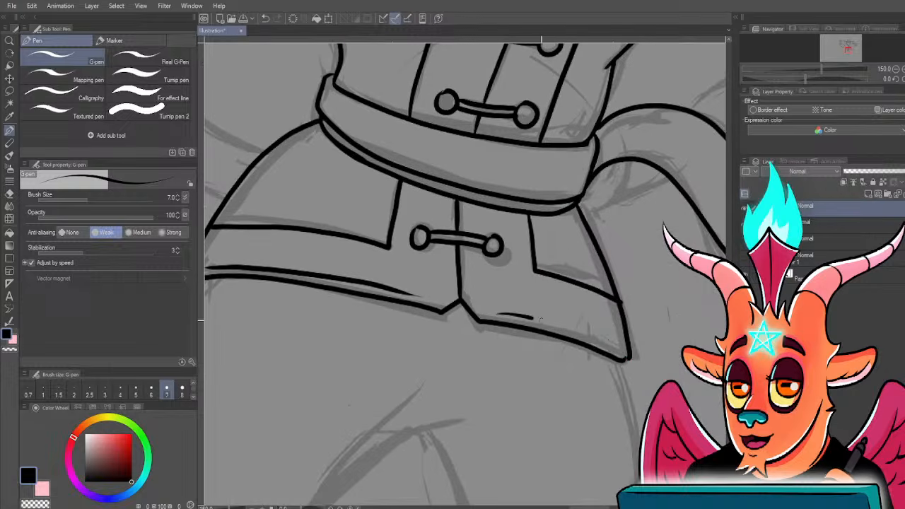
scroll(616, 358, "up", 1)
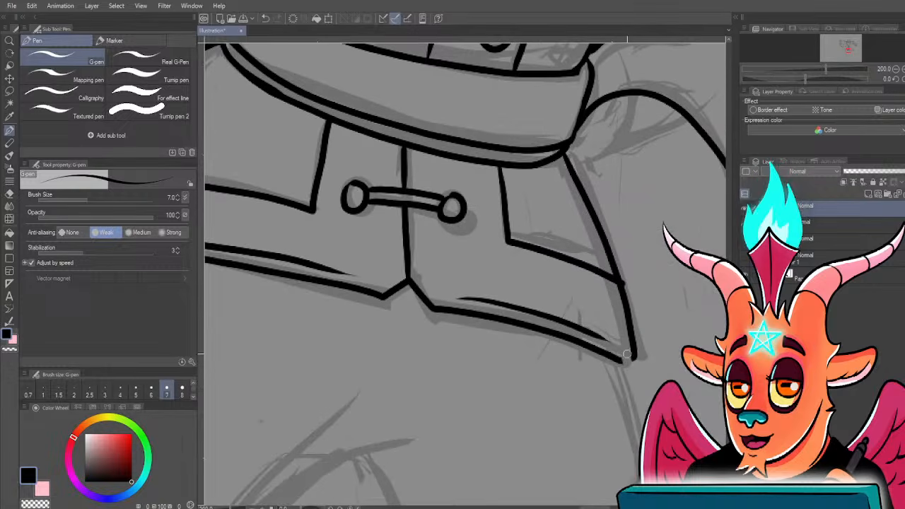
left_click_drag(615, 363, 634, 352)
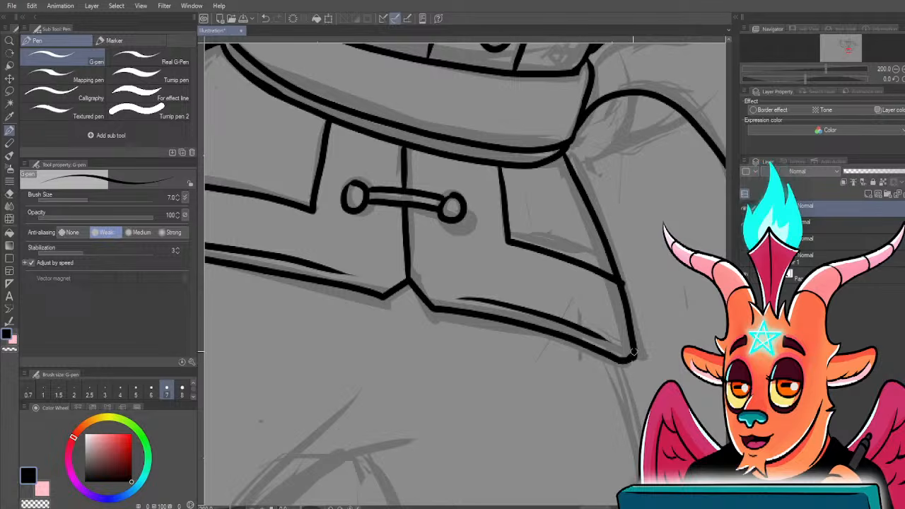
left_click_drag(591, 323, 598, 365)
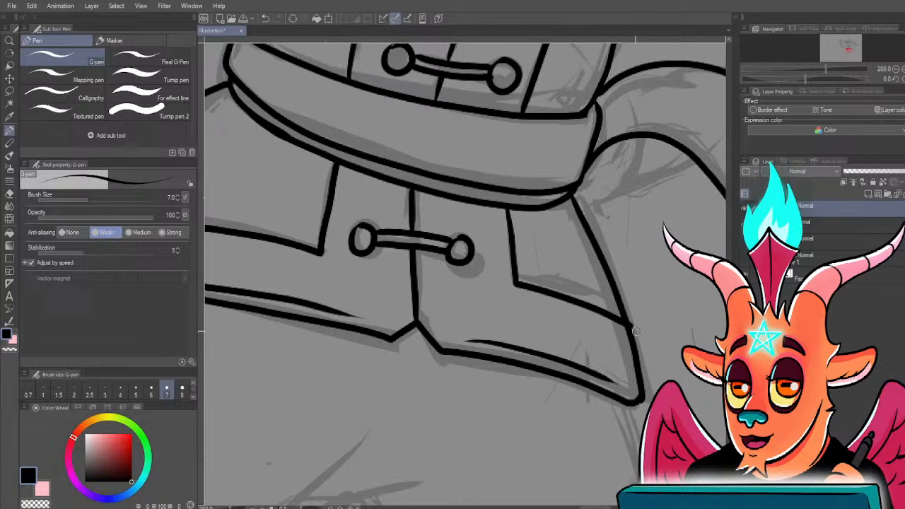
- Fill the armpit under the raised open-handed arm with a tapered black wedge where sleeve and torso meet
scroll(609, 258, "down", 4)
left_click_drag(401, 289, 414, 431)
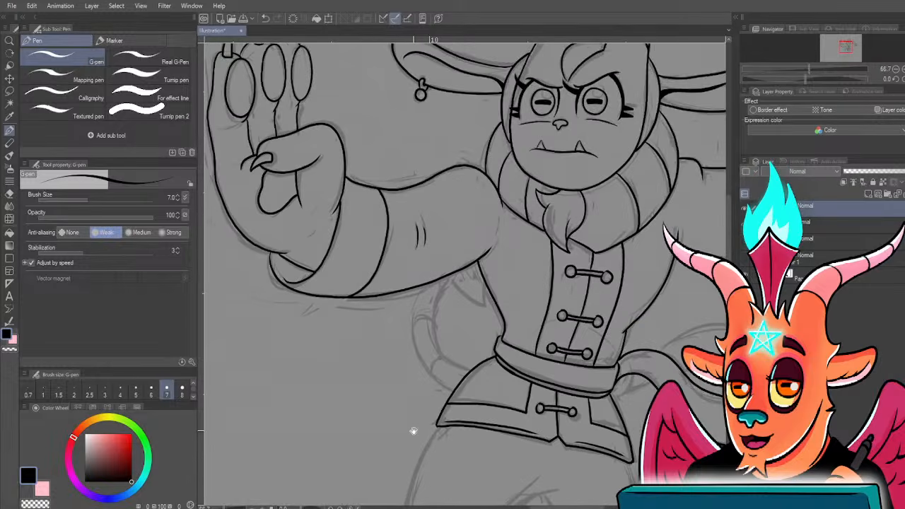
left_click_drag(398, 324, 390, 365)
scroll(491, 297, "up", 4)
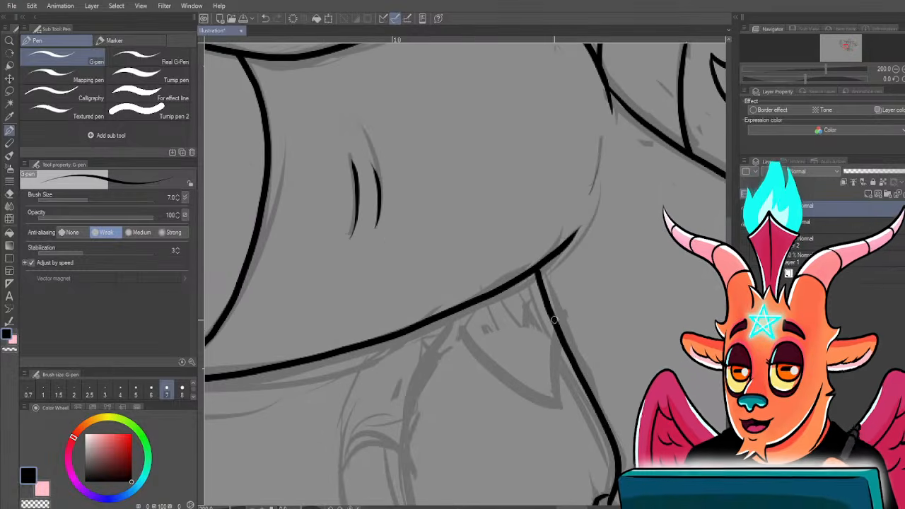
mouse_move(553, 315)
left_mouse_down()
mouse_move(563, 251)
mouse_move(546, 286)
mouse_move(543, 274)
left_mouse_up()
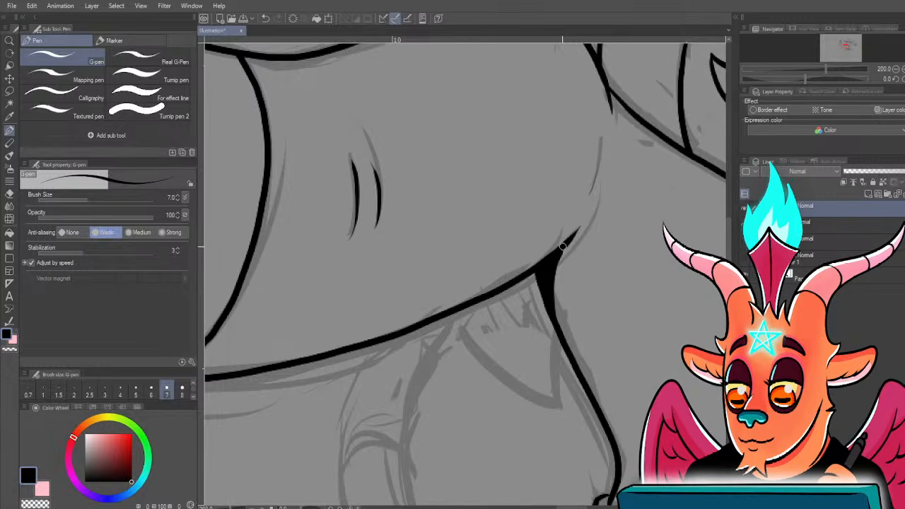
- Ink the lower edge of the other outstretched arm's sleeve from the torso to the clawed hand
scroll(485, 403, "down", 3)
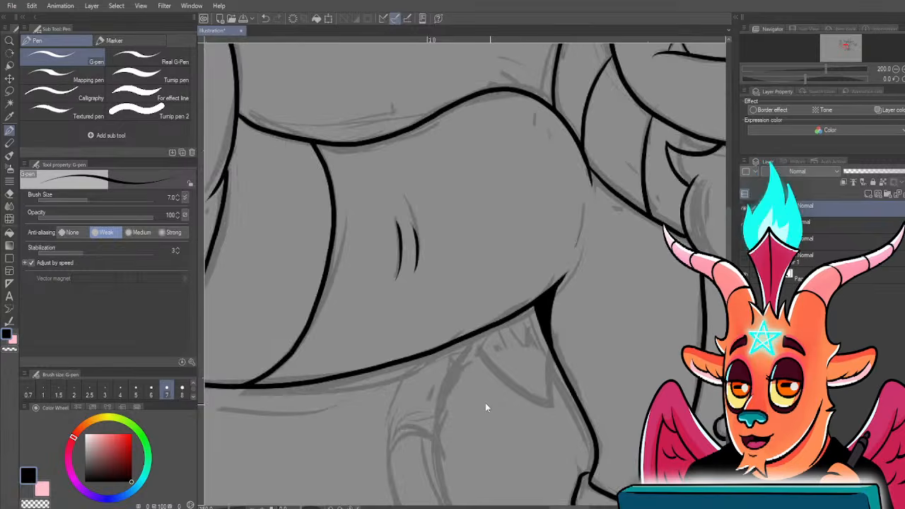
scroll(440, 429, "up", 2)
scroll(431, 394, "down", 4)
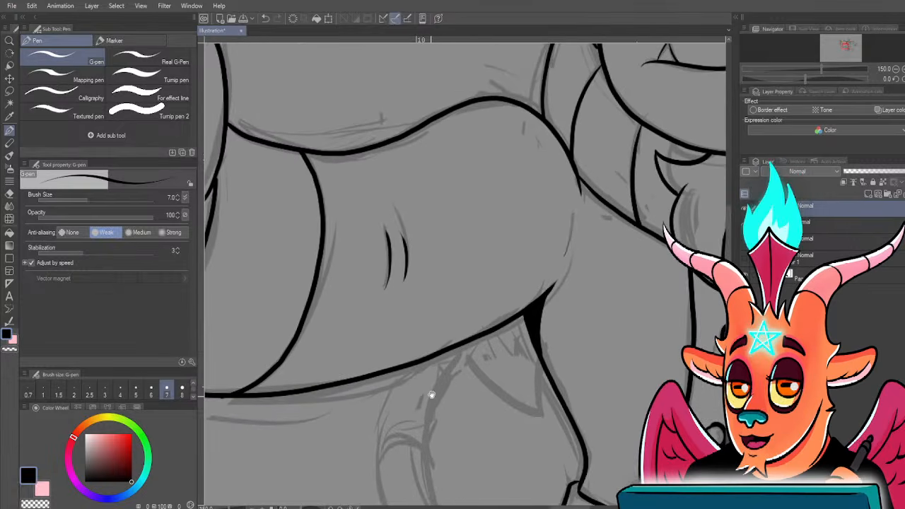
left_click_drag(427, 389, 330, 334)
left_click_drag(492, 365, 396, 372)
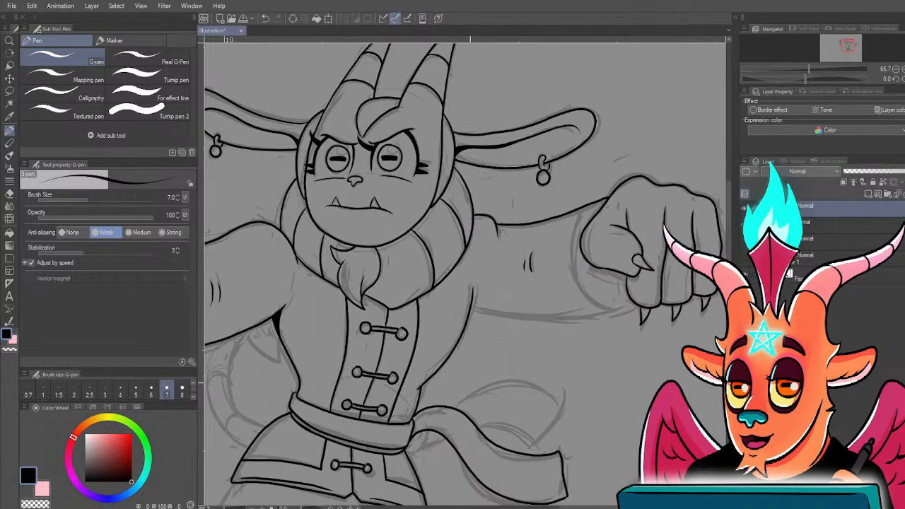
scroll(489, 274, "up", 2)
left_click_drag(488, 275, 406, 327)
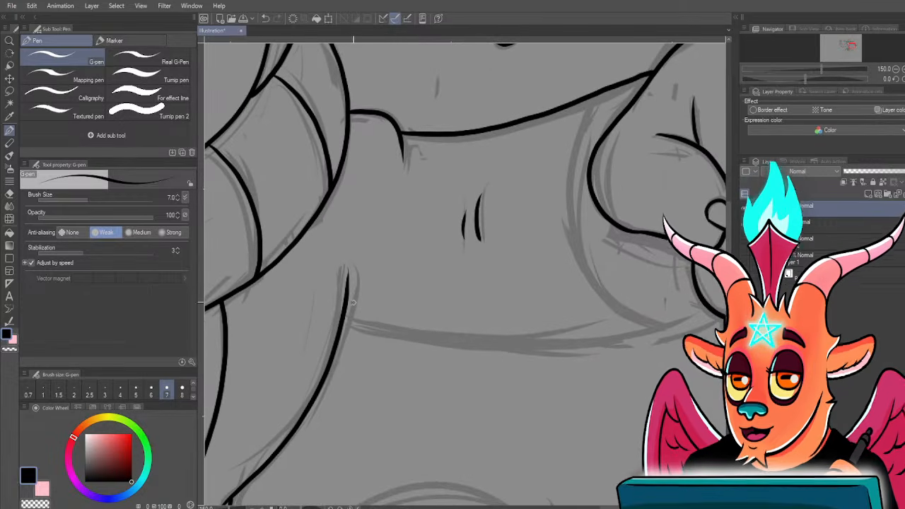
mouse_move(345, 319)
left_mouse_down()
mouse_move(307, 323)
mouse_move(470, 348)
mouse_move(673, 320)
left_mouse_up()
left_click_drag(504, 333, 491, 347)
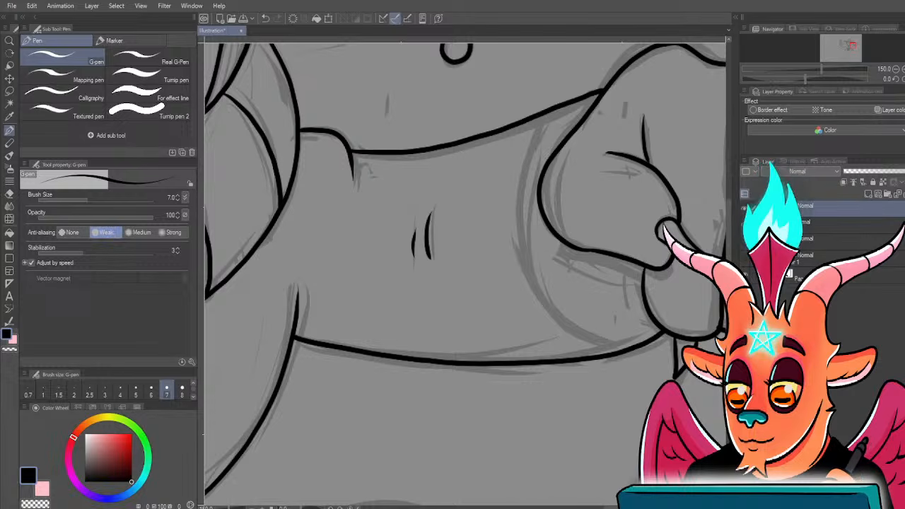
- Fill the armpit of the outstretched clawed arm with a curved black wedge between the torso line and sleeve edge
scroll(509, 254, "down", 3)
scroll(509, 254, "down", 5)
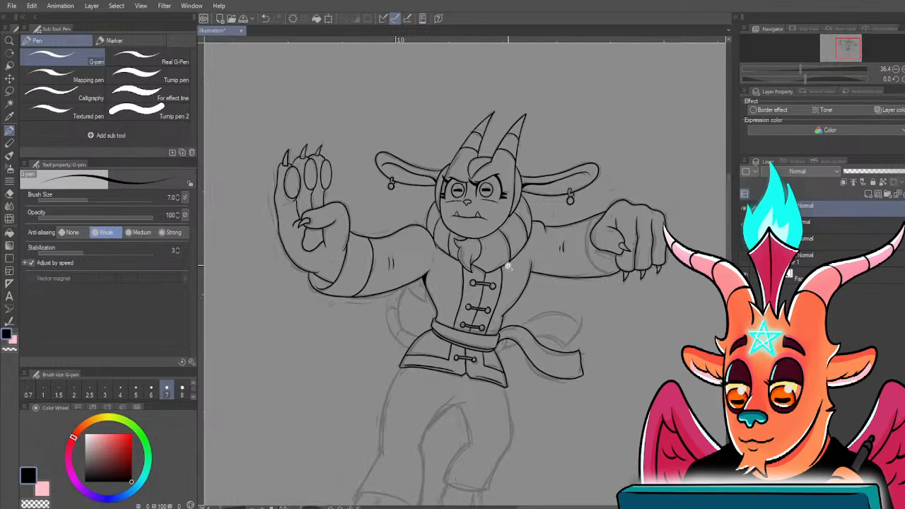
scroll(548, 223, "up", 5)
scroll(549, 239, "up", 1)
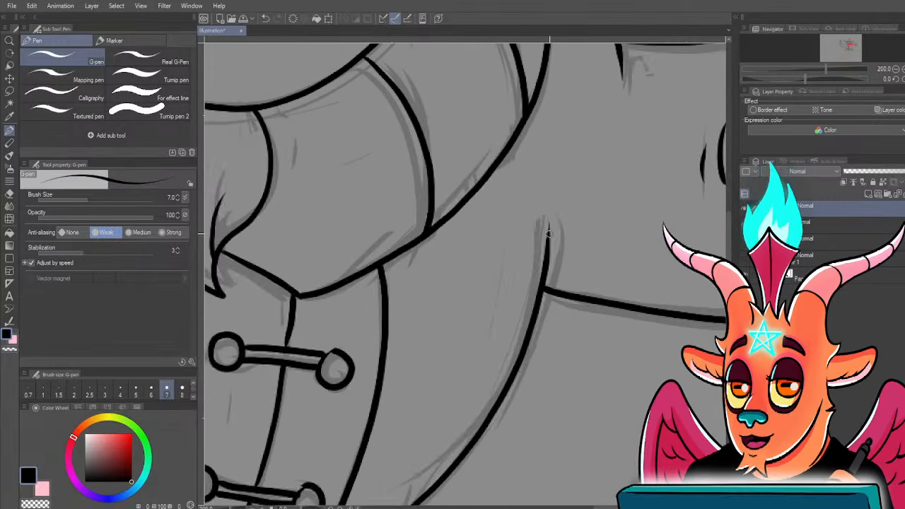
left_click_drag(567, 285, 592, 300)
left_click_drag(553, 275, 575, 294)
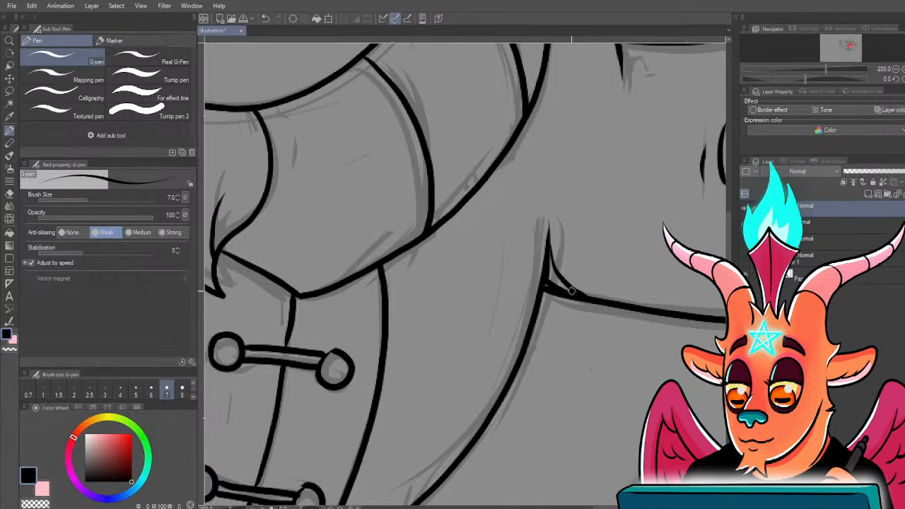
left_click_drag(548, 258, 549, 283)
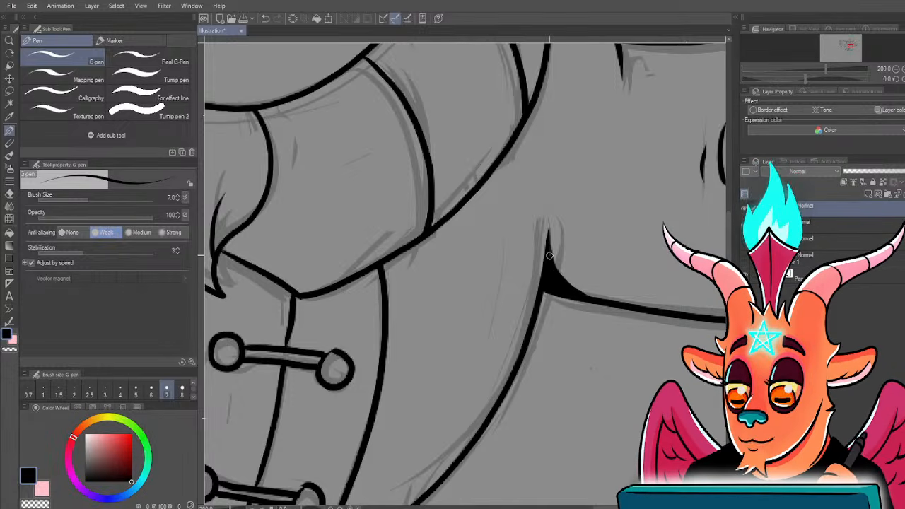
scroll(505, 291, "down", 2)
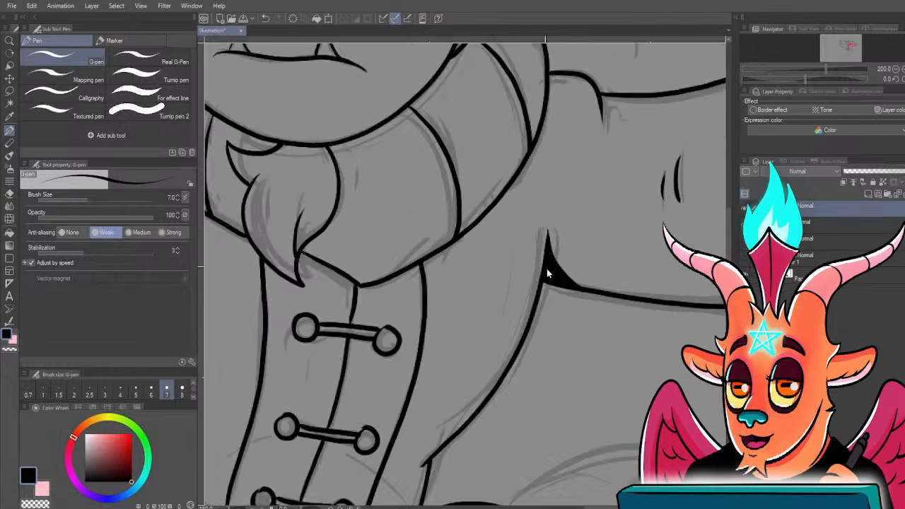
- Thicken the line junctions with solid black where the beard meets the chin and where the collar meets the shoulder
scroll(505, 291, "down", 2)
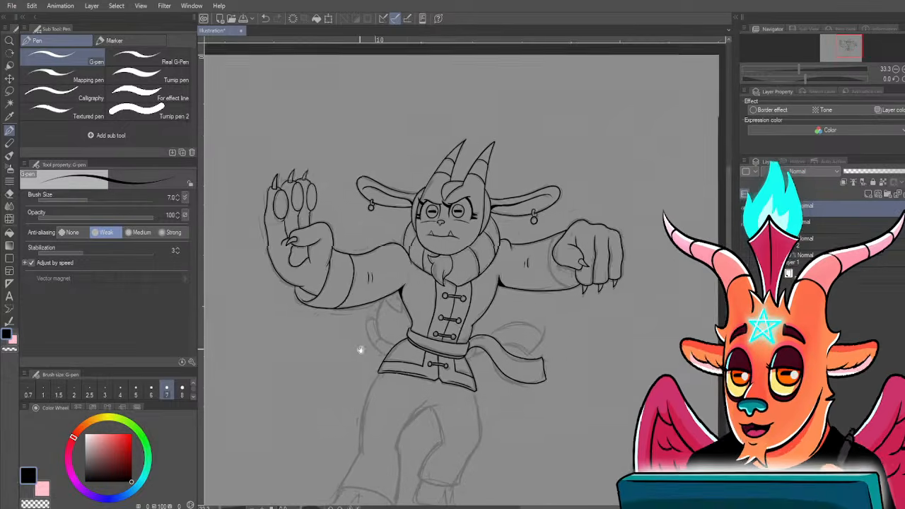
scroll(472, 348, "down", 1)
scroll(493, 297, "up", 5)
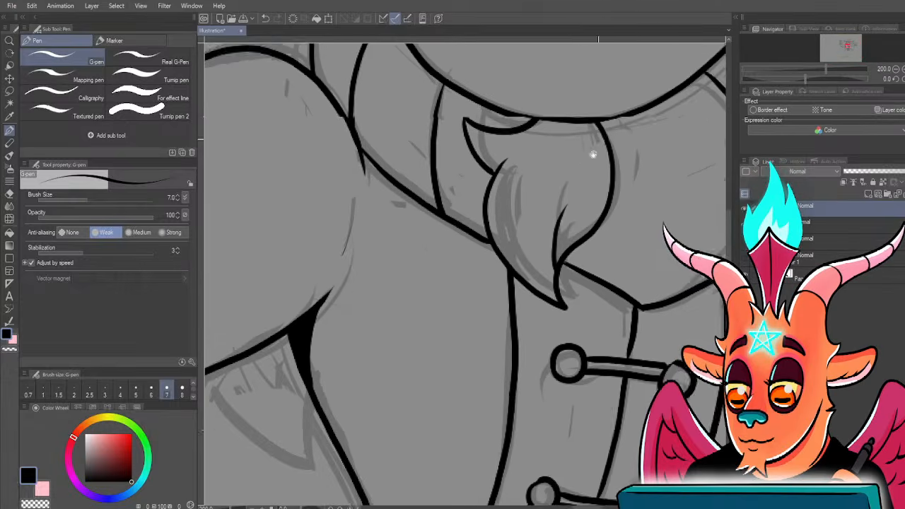
left_click_drag(592, 153, 556, 256)
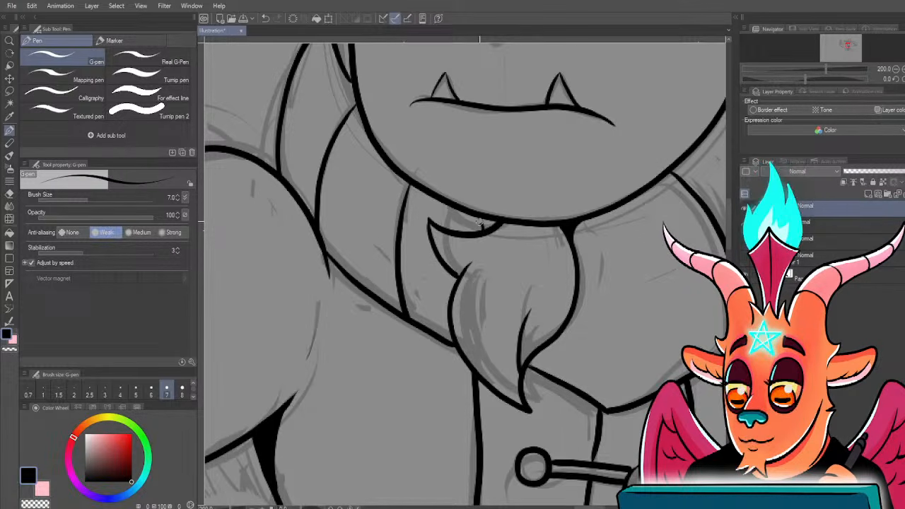
mouse_move(464, 211)
left_mouse_down()
mouse_move(494, 223)
mouse_move(475, 228)
left_mouse_up()
scroll(428, 213, "up", 2)
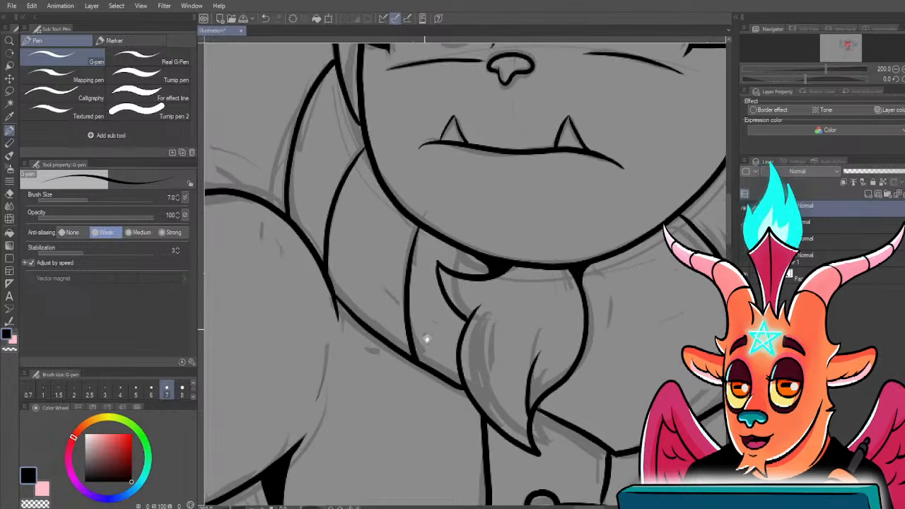
scroll(467, 367, "left", 2)
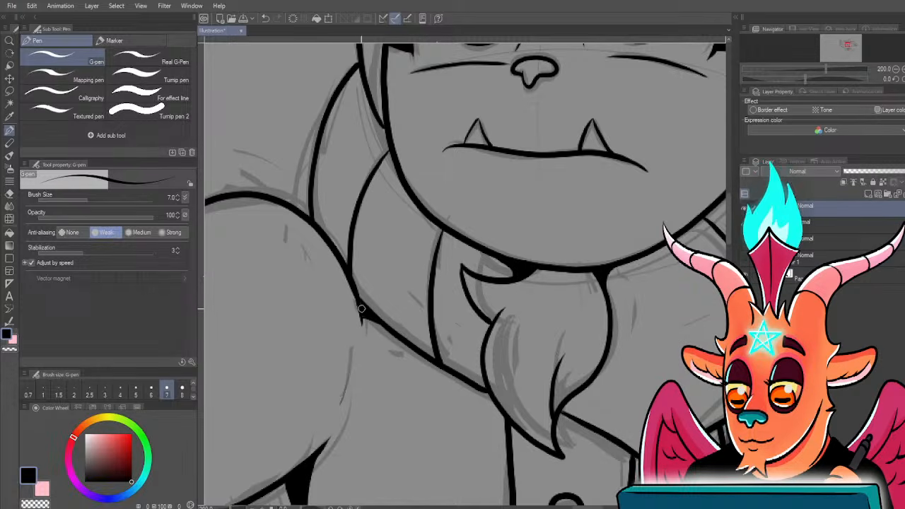
- Examine the inked figure as a whole and the line art around the raised arm and its cuff up close
key("ctrl+0")
scroll(502, 316, "up", 4)
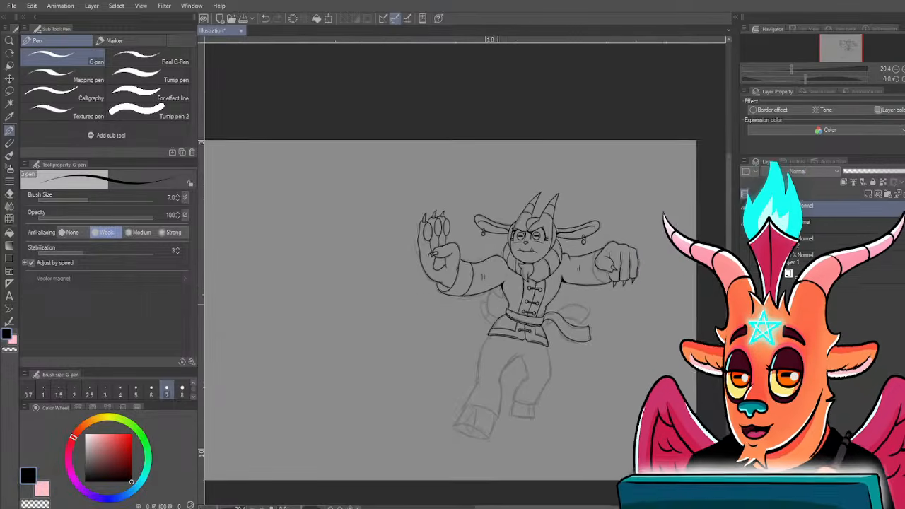
scroll(447, 299, "up", 3)
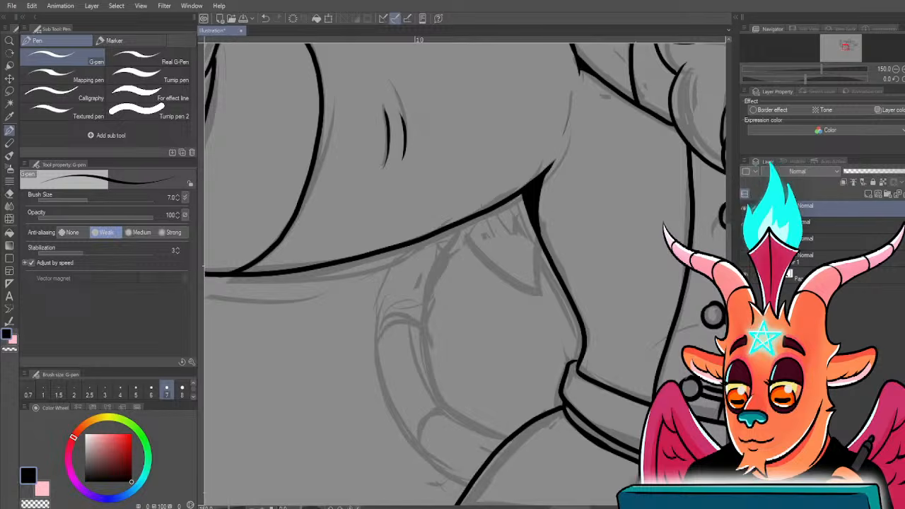
scroll(606, 232, "down", 5)
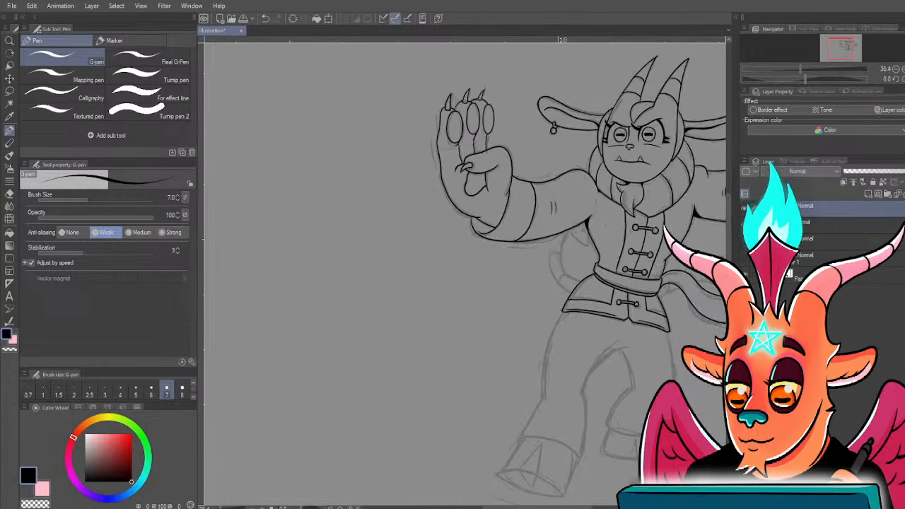
left_click_drag(586, 295, 536, 329)
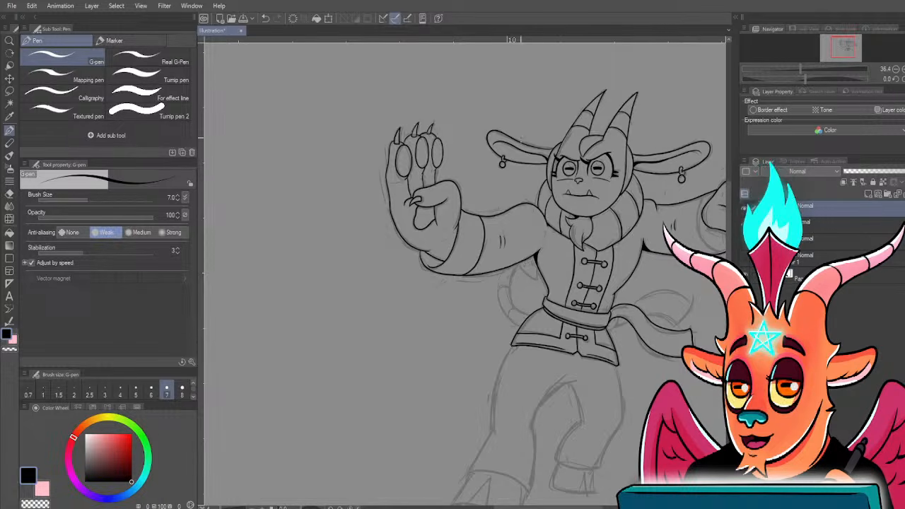
left_click_drag(437, 263, 443, 278)
scroll(442, 277, "up", 8)
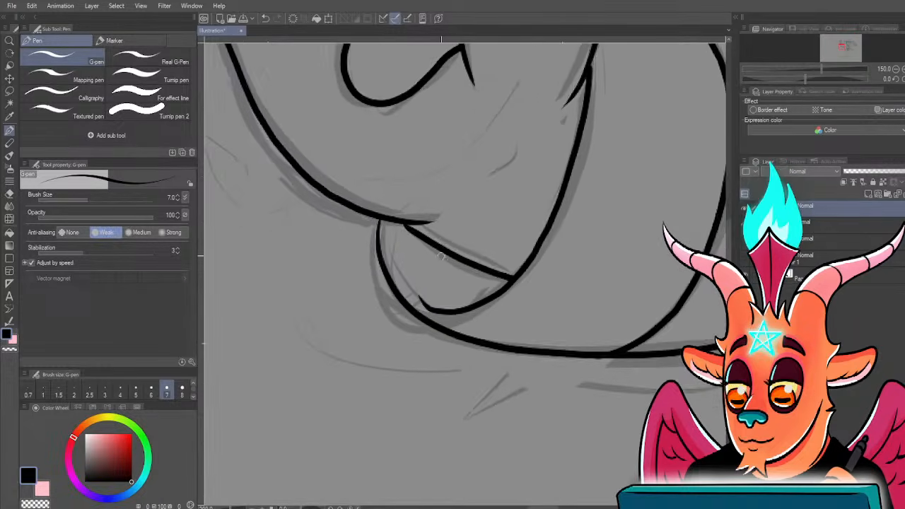
- Fill the gap between the raised hand's wrist and its sleeve cuff opening with a solid black tapered crescent
left_click_drag(449, 280, 551, 242)
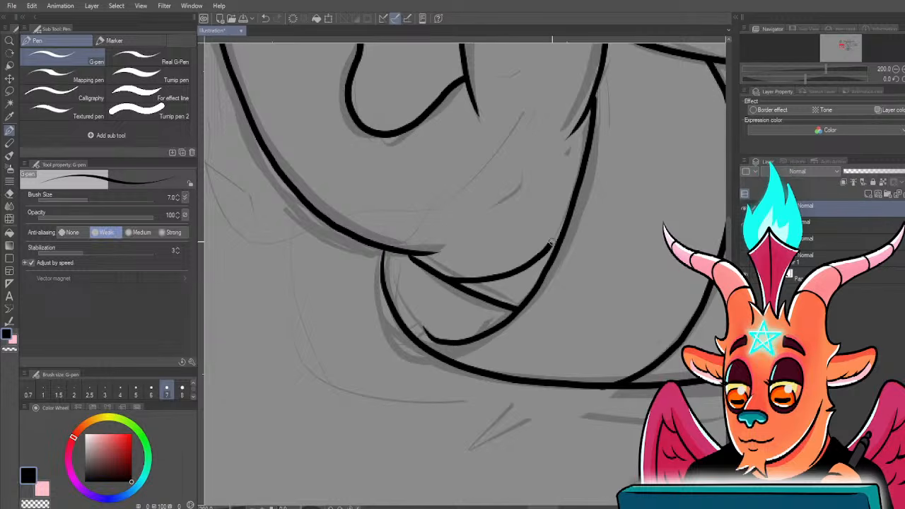
mouse_move(460, 283)
left_mouse_down()
mouse_move(528, 265)
mouse_move(564, 236)
left_mouse_up()
left_click_drag(560, 242, 532, 268)
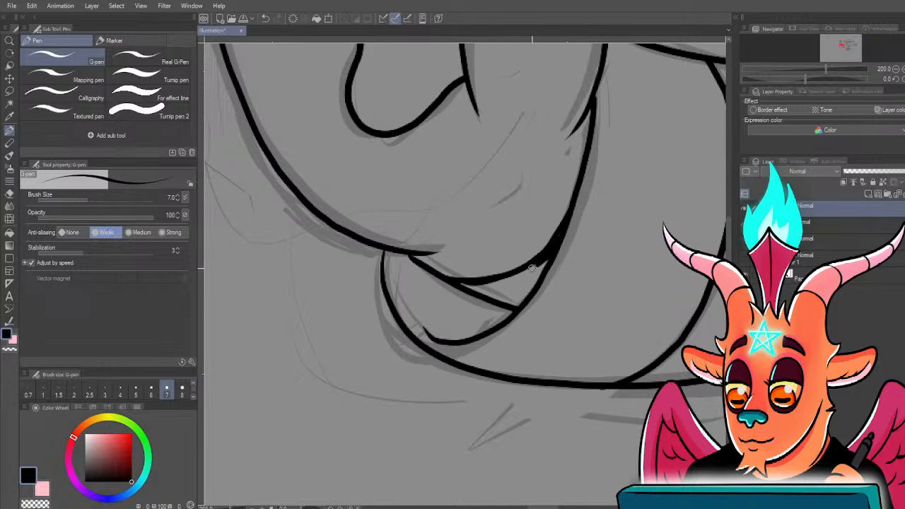
mouse_move(466, 284)
left_mouse_down()
mouse_move(545, 257)
mouse_move(528, 291)
left_mouse_up()
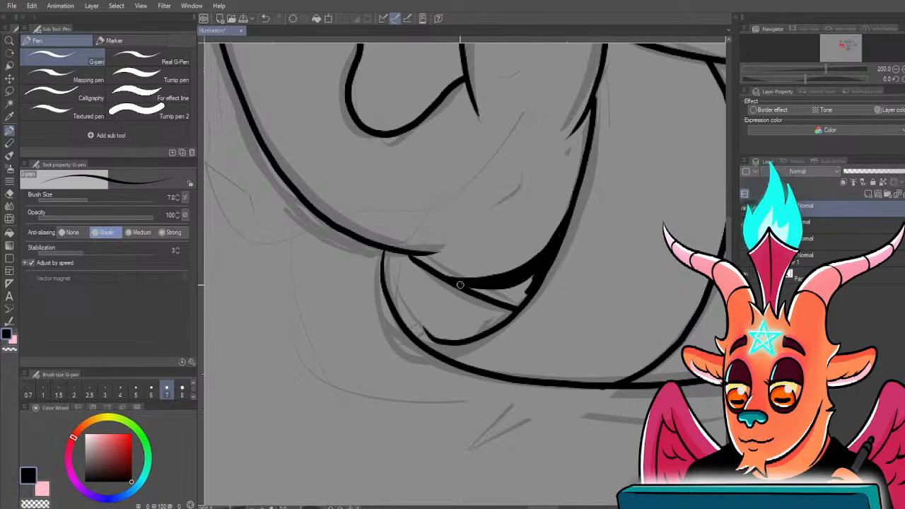
mouse_move(461, 285)
left_mouse_down()
mouse_move(539, 275)
mouse_move(485, 298)
left_mouse_up()
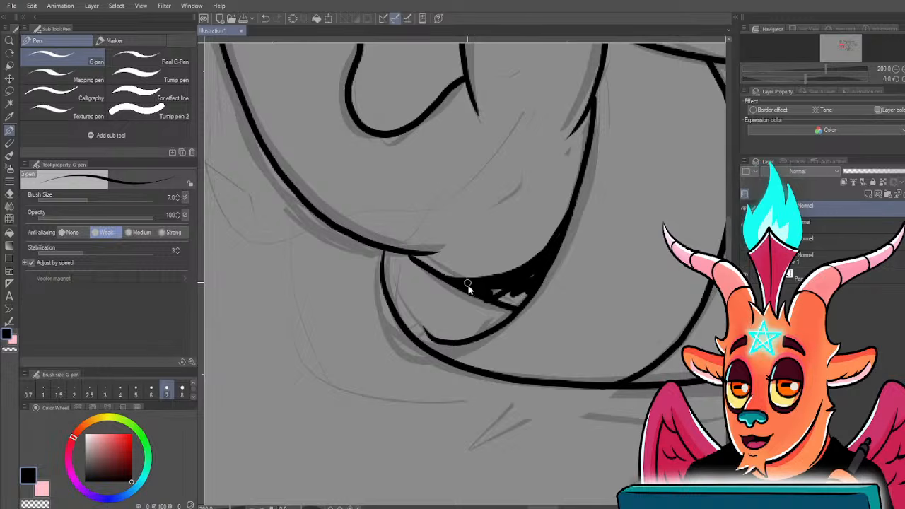
key("ctrl+z")
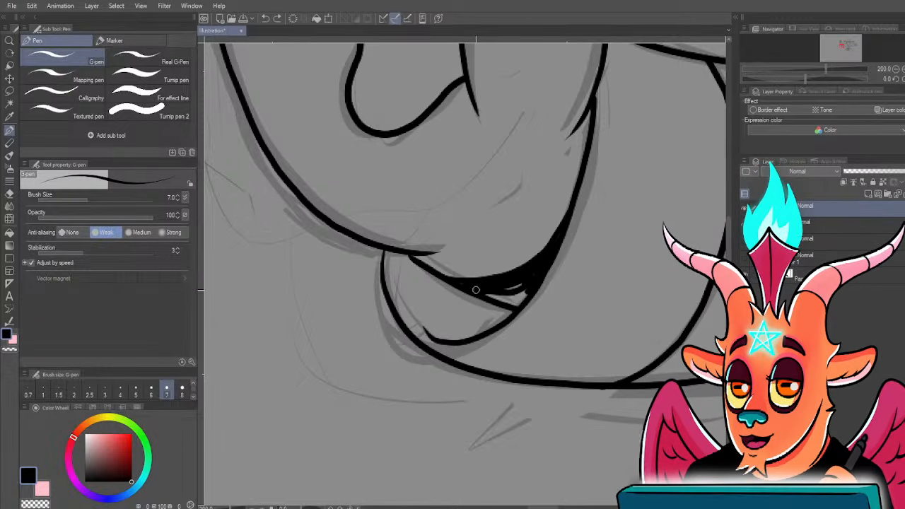
mouse_move(526, 292)
left_mouse_down()
mouse_move(484, 291)
mouse_move(514, 289)
mouse_move(511, 300)
mouse_move(530, 273)
left_mouse_up()
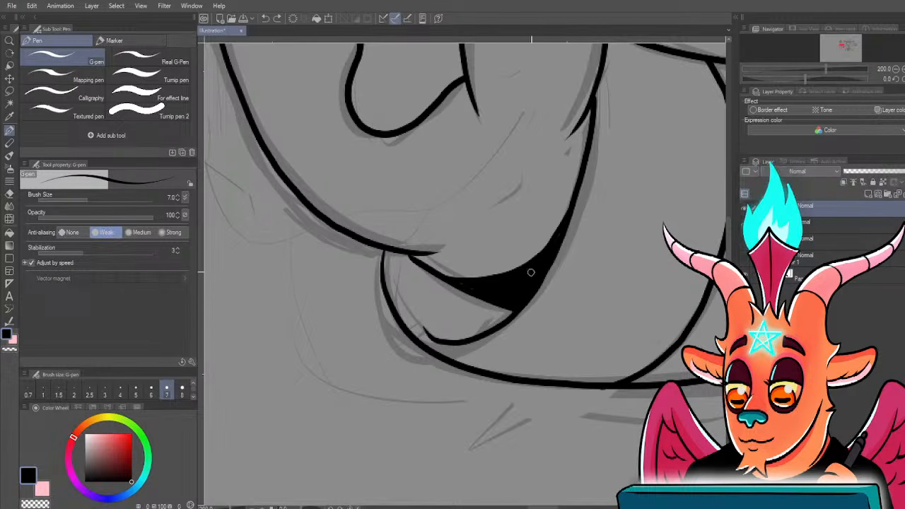
left_click_drag(494, 296, 462, 282)
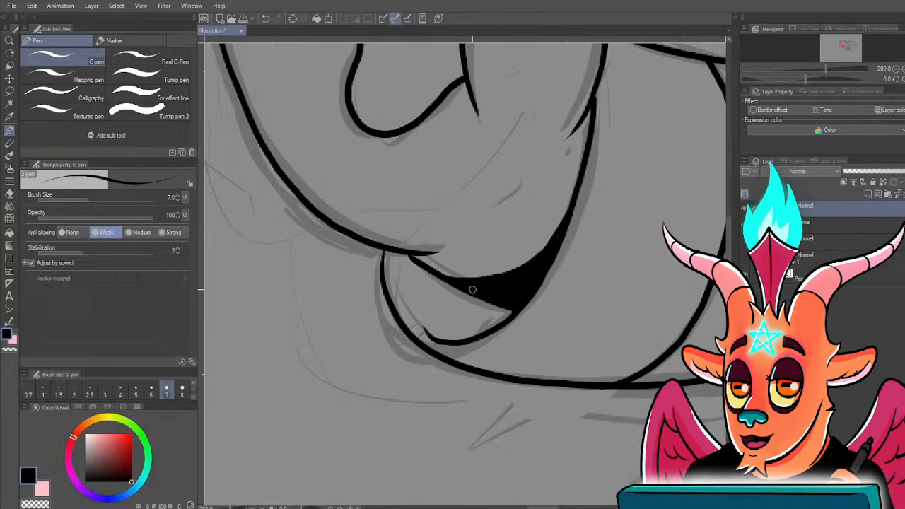
left_click_drag(456, 290, 461, 304)
- Ink the curved cuff edge of the outstretched clawed arm's sleeve from the upper edge around to the lower edge
left_click_drag(398, 278, 444, 323)
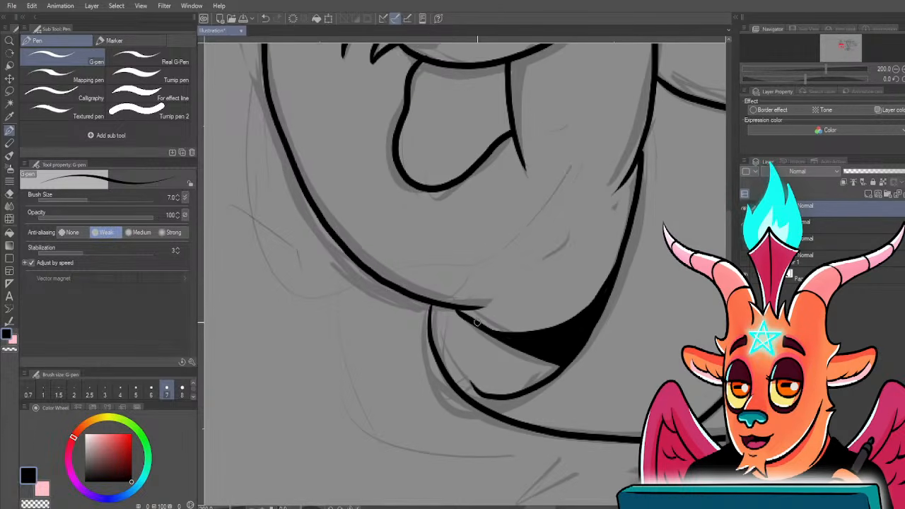
scroll(470, 359, "down", 5)
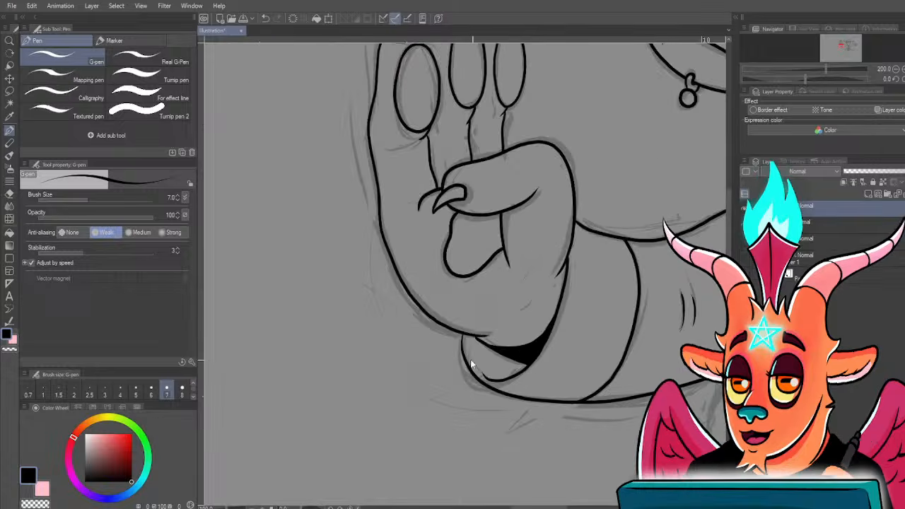
mouse_move(528, 367)
left_mouse_down()
mouse_move(384, 351)
mouse_move(334, 310)
left_mouse_up()
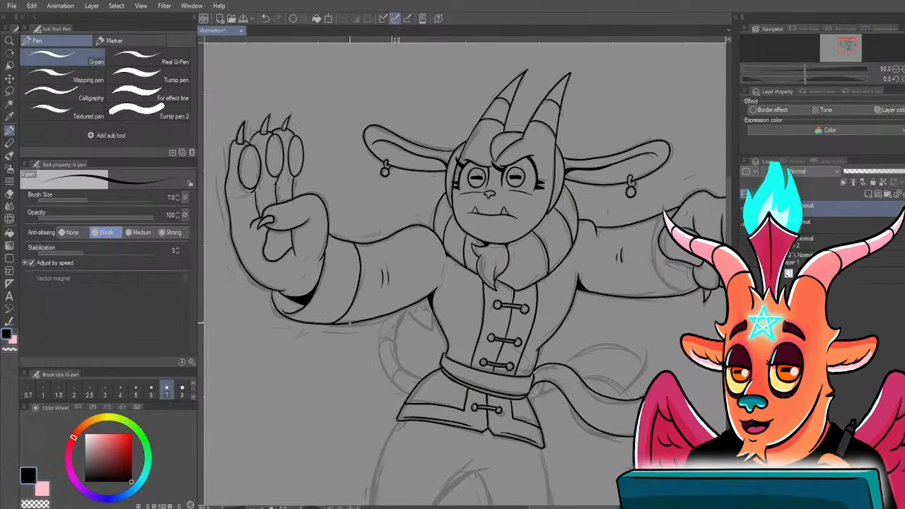
left_click_drag(392, 340, 347, 330)
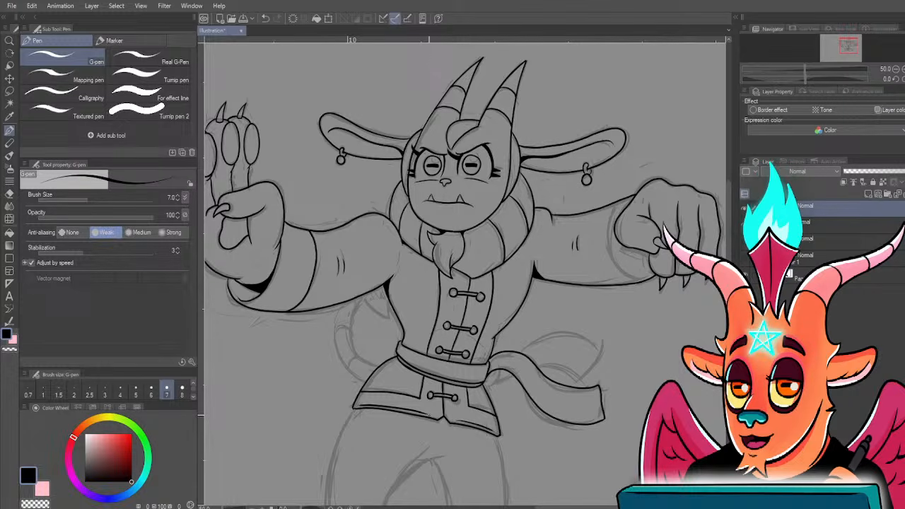
left_click_drag(577, 309, 562, 342)
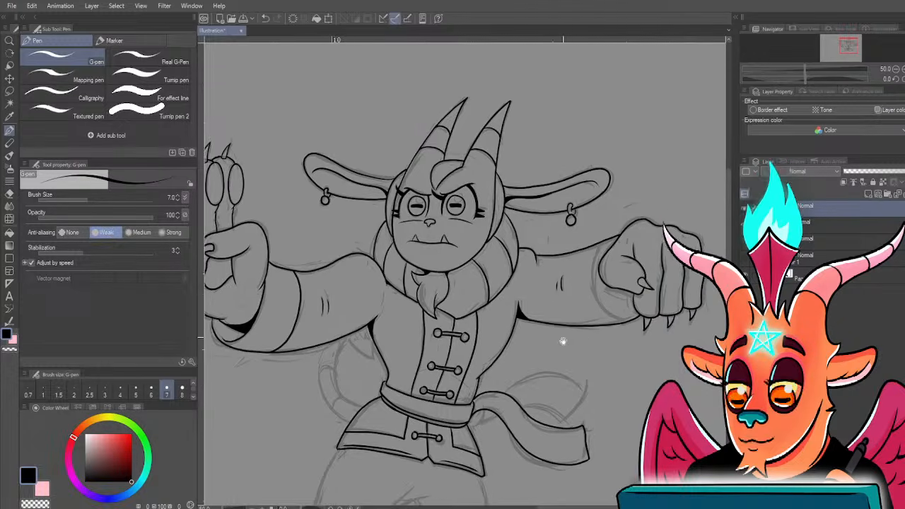
scroll(601, 364, "up", 3)
left_click_drag(617, 258, 563, 356)
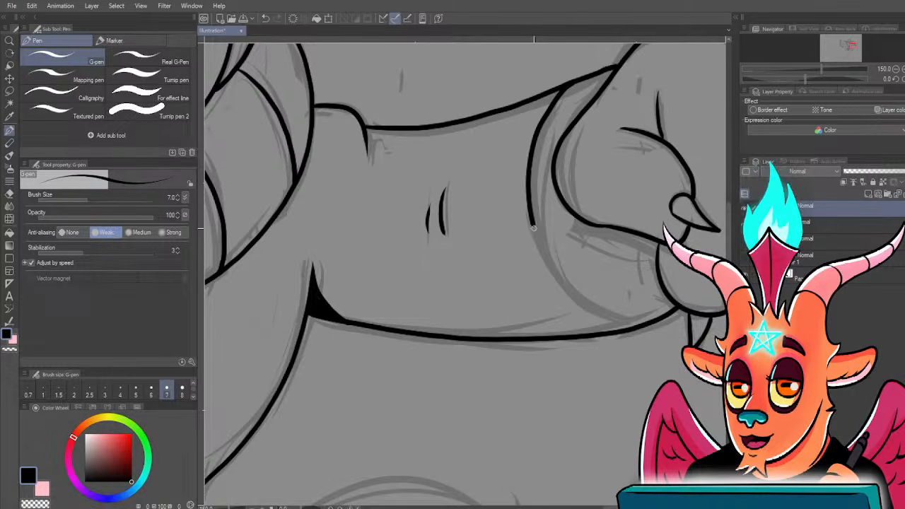
left_click_drag(534, 226, 555, 267)
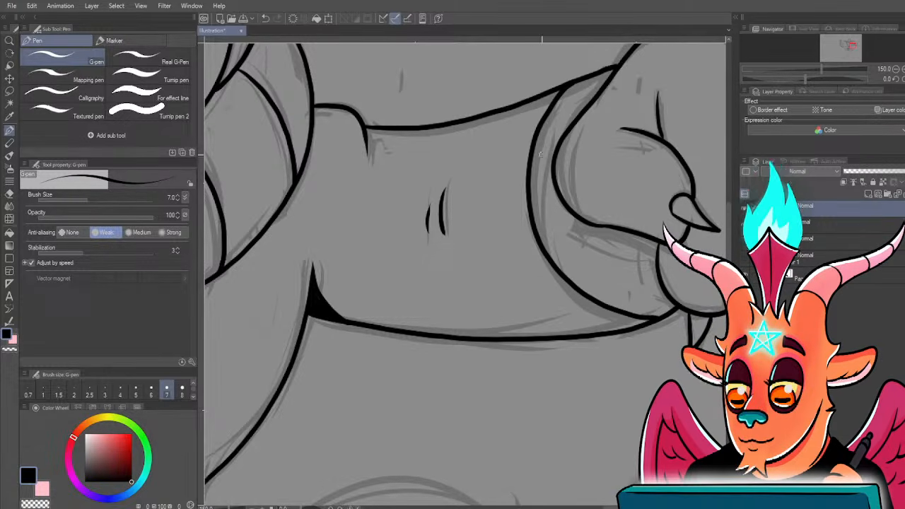
mouse_move(530, 172)
left_mouse_down()
mouse_move(540, 251)
mouse_move(567, 281)
left_mouse_up()
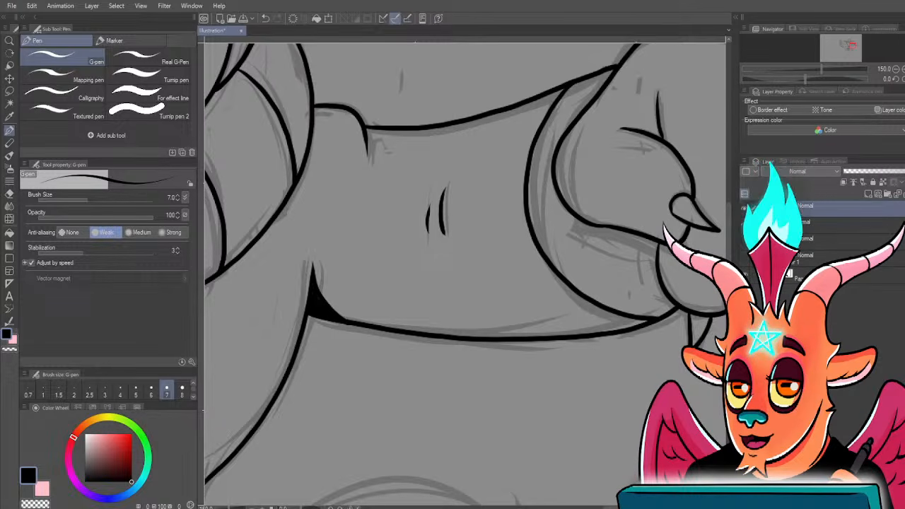
- Ink the inner curves of the outstretched arm's cuff opening and fill a black wedge beside the curled finger
left_click_drag(533, 319, 542, 366)
scroll(618, 309, "up", 1)
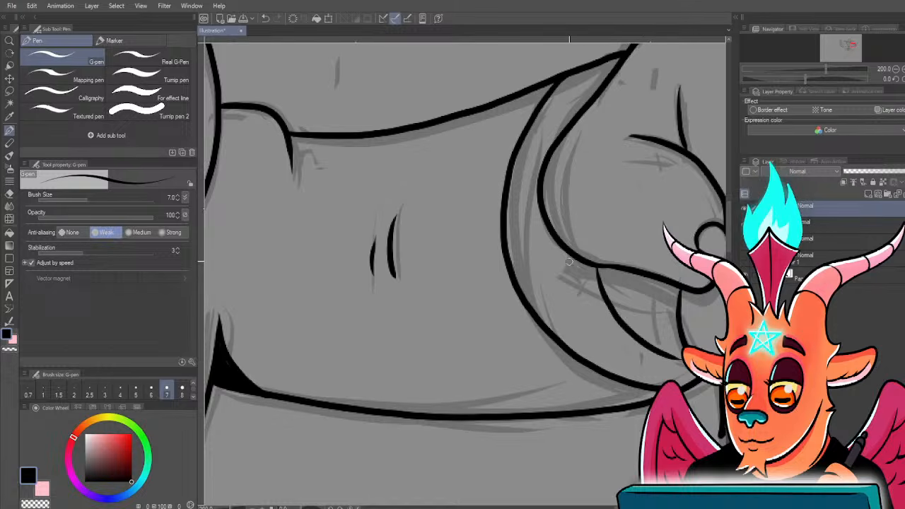
mouse_move(646, 333)
left_mouse_down()
mouse_move(379, 309)
mouse_move(509, 381)
mouse_move(542, 382)
left_mouse_up()
key("ctrl+z")
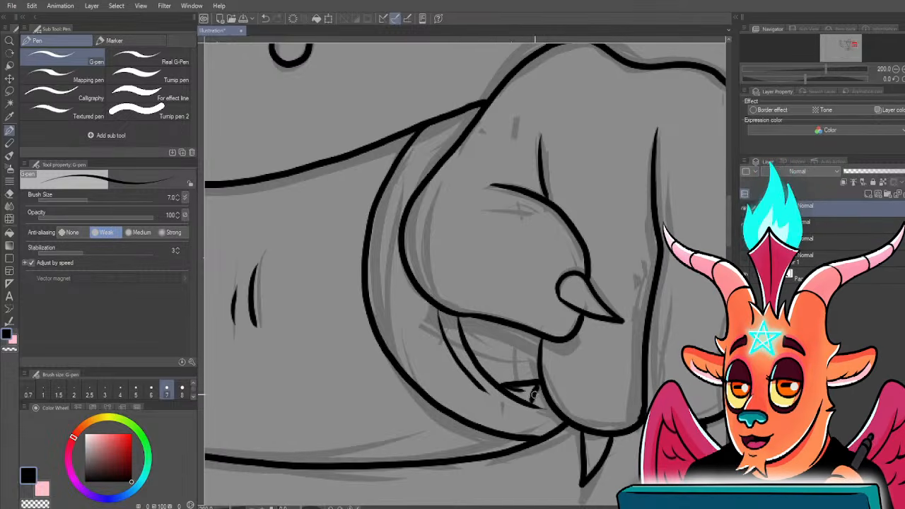
mouse_move(516, 391)
left_mouse_down()
mouse_move(530, 400)
mouse_move(538, 391)
left_mouse_up()
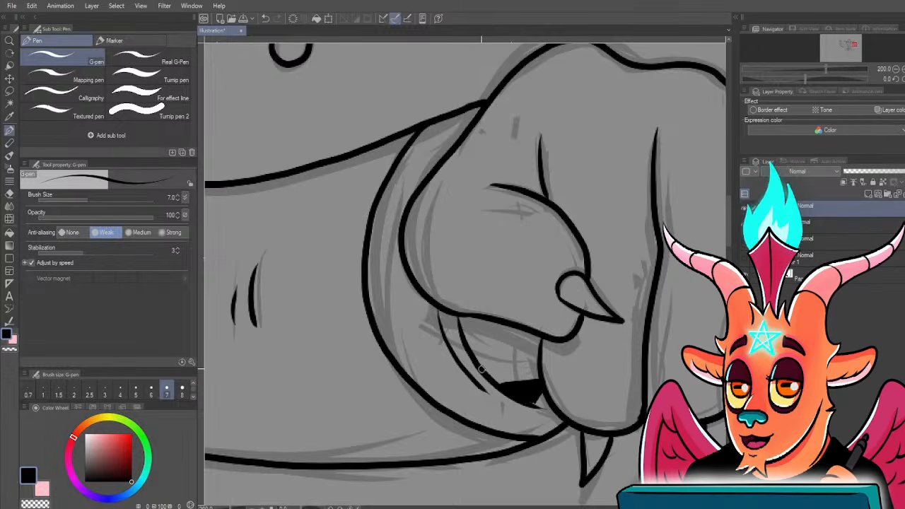
- Try a solid black shadow band inside the cuff opening along the underside of the clawed hand's thumb
left_click_drag(460, 325, 488, 332)
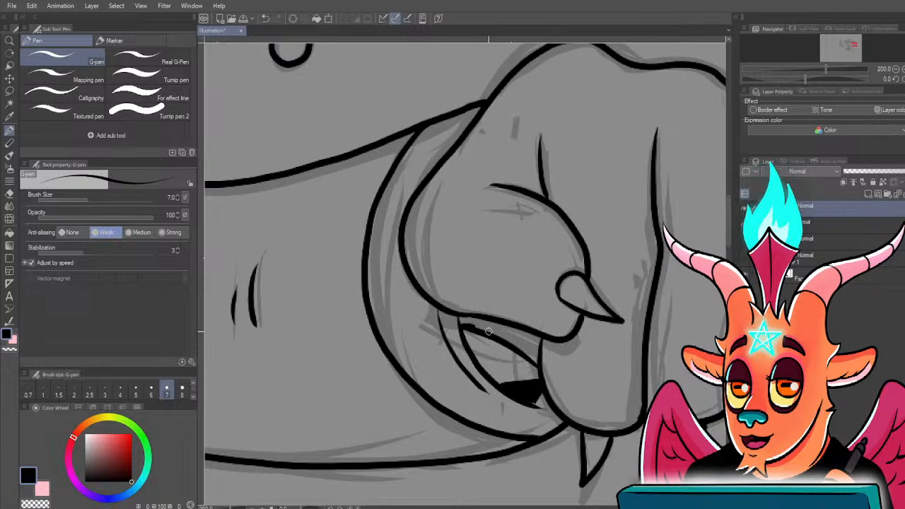
mouse_move(536, 362)
left_mouse_down()
mouse_move(539, 341)
mouse_move(462, 319)
mouse_move(512, 338)
left_mouse_up()
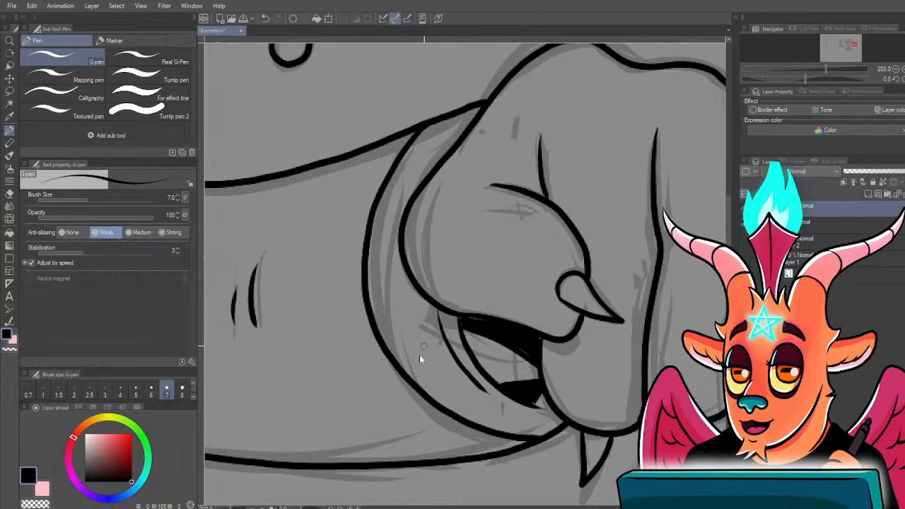
scroll(417, 357, "down", 4)
scroll(409, 362, "up", 2)
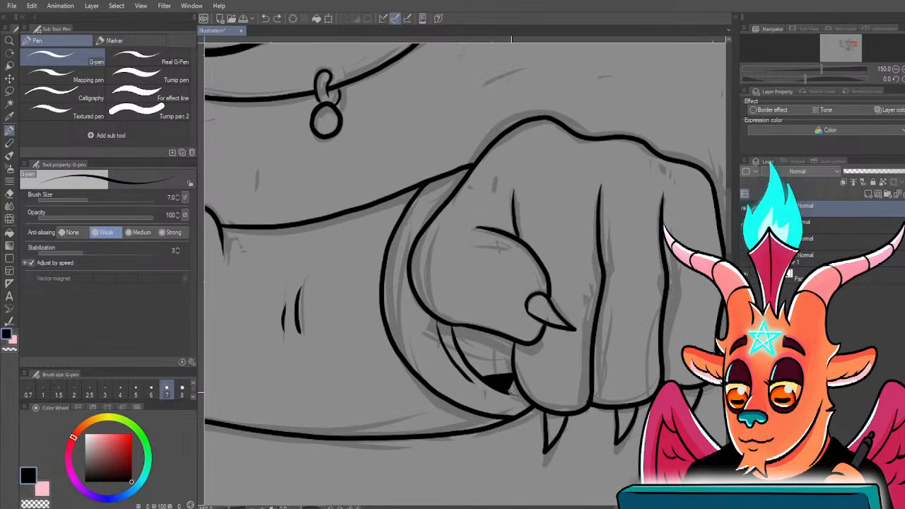
- Fill a small tapered black shadow in the corner where the cuff opening meets the underside of the thumb
scroll(512, 385, "down", 4)
scroll(378, 374, "up", 4)
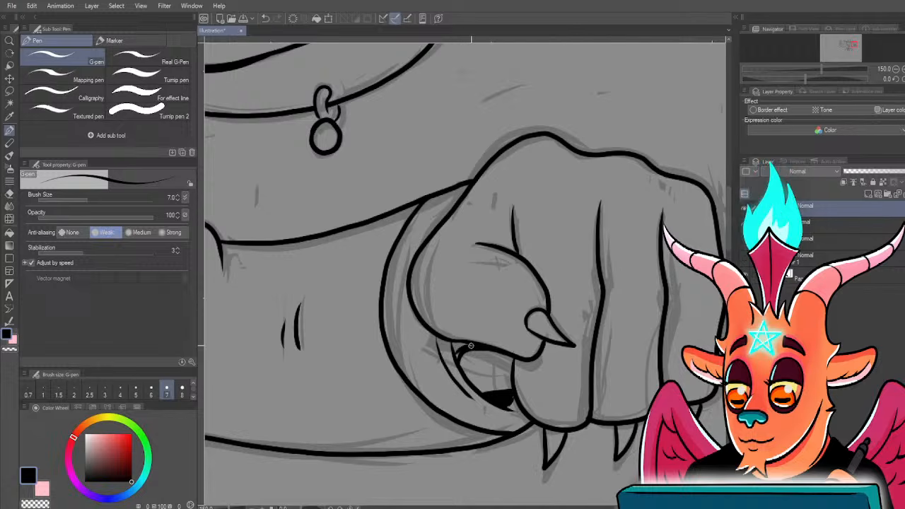
left_click_drag(456, 351, 454, 347)
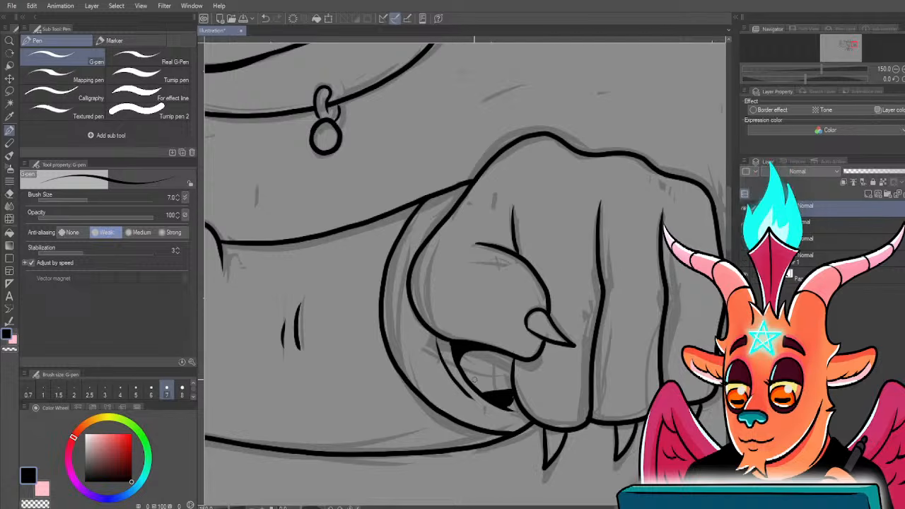
- Examine the armpit, face and jacket line art up close and the balance of blacks across the whole figure
scroll(462, 360, "down", 4)
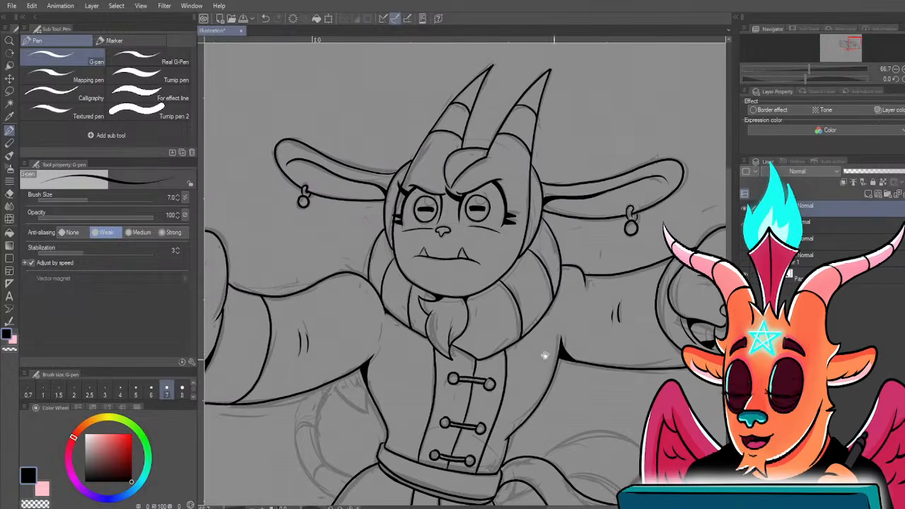
scroll(393, 353, "up", 1)
scroll(492, 352, "up", 3)
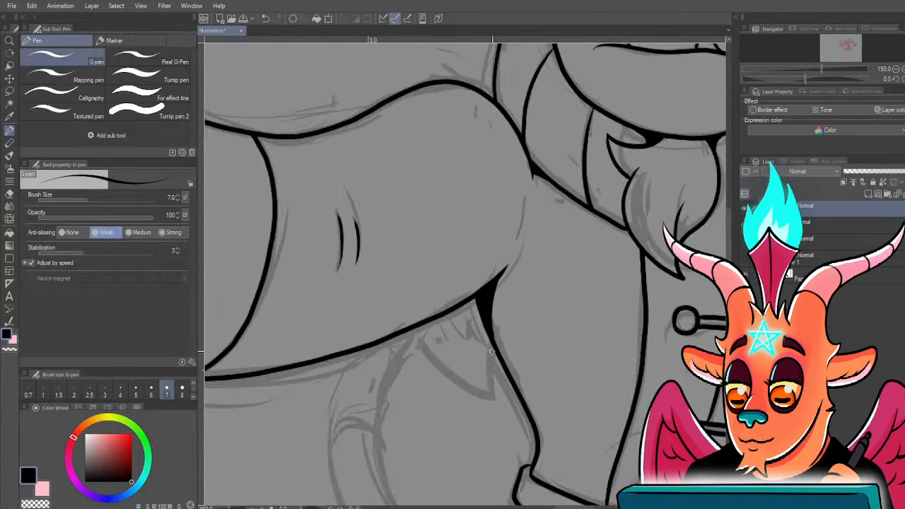
scroll(436, 270, "down", 5)
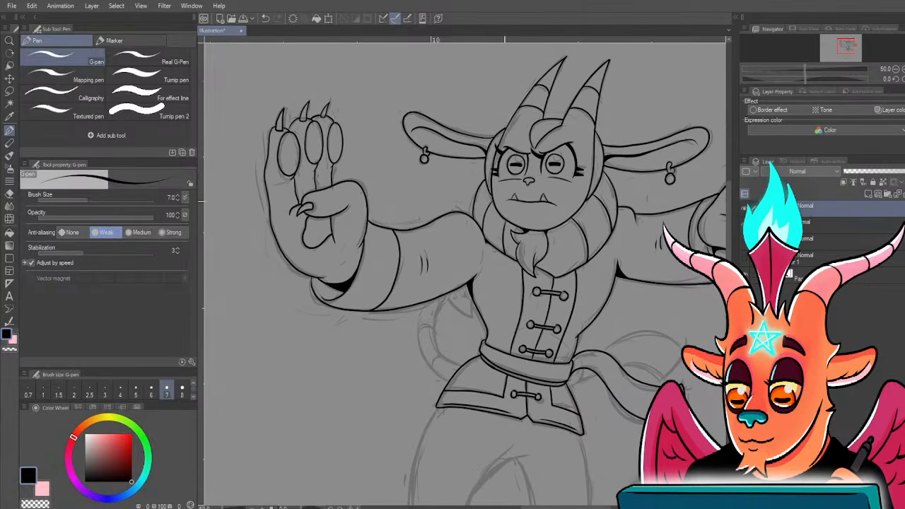
scroll(477, 152, "up", 2)
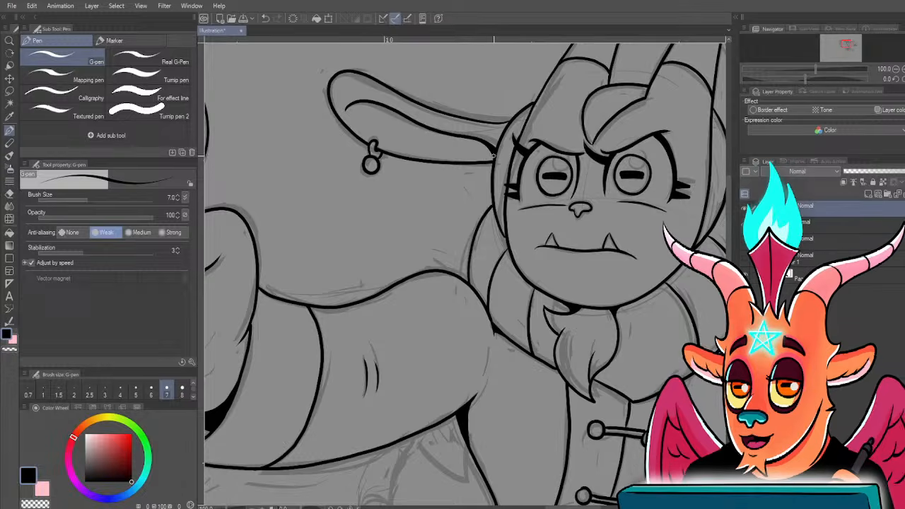
scroll(456, 135, "down", 2)
scroll(374, 340, "up", 2)
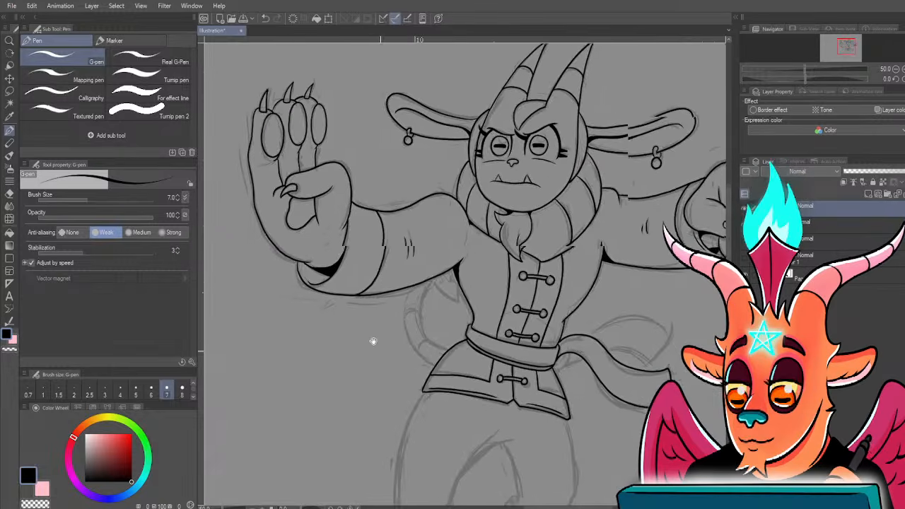
left_click_drag(528, 333, 454, 362)
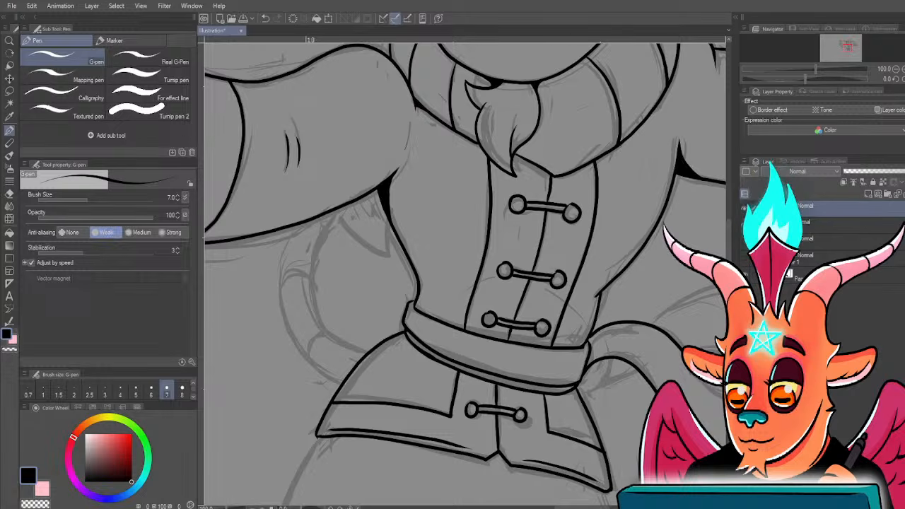
scroll(495, 259, "down", 3)
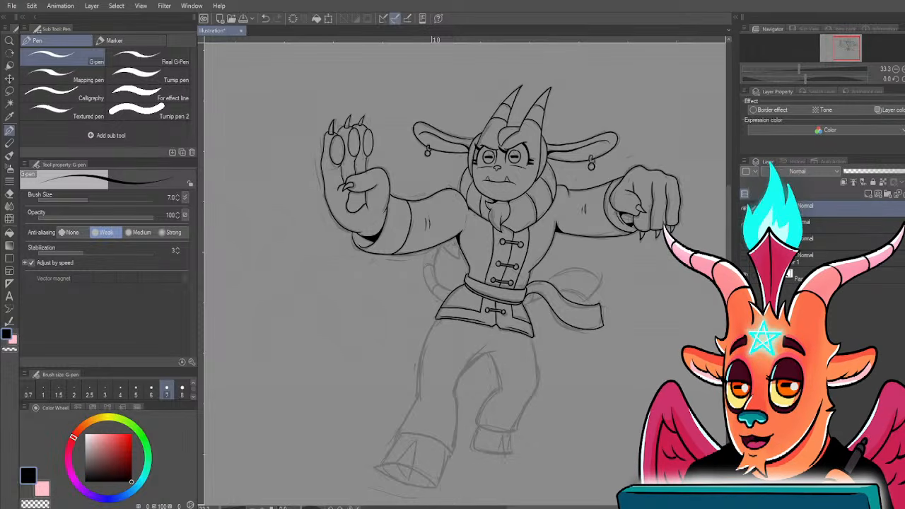
- Handwrite "GRRRR" with "Get" beneath it above the outstretched arm, and doodle a small ribbon badge over the last R
mouse_move(590, 73)
left_mouse_down()
mouse_move(531, 161)
mouse_move(541, 200)
mouse_move(567, 206)
left_mouse_up()
scroll(533, 131, "up", 1)
left_click_drag(574, 174, 572, 202)
left_click_drag(572, 178, 587, 205)
mouse_move(595, 173)
left_mouse_down()
mouse_move(591, 199)
mouse_move(608, 202)
left_mouse_up()
mouse_move(613, 171)
left_mouse_down()
mouse_move(610, 200)
mouse_move(626, 203)
left_mouse_up()
left_click_drag(510, 226, 507, 241)
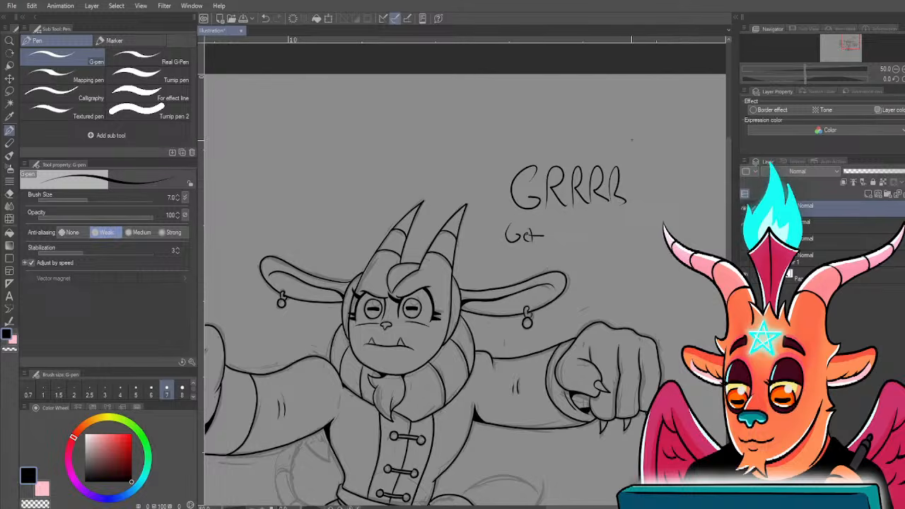
mouse_move(631, 139)
left_mouse_down()
mouse_move(628, 170)
mouse_move(642, 168)
left_mouse_up()
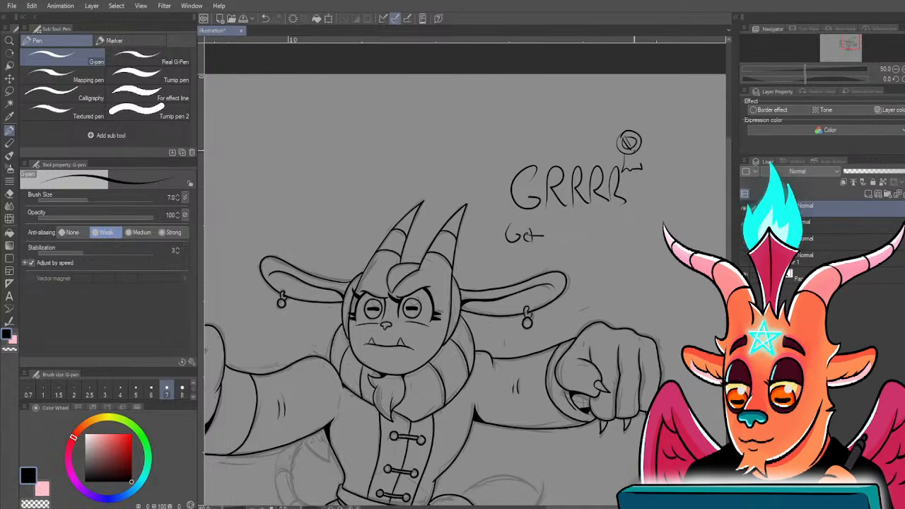
- Continue the handwritten line after "Get" with "Raze Reshape Ransom" and write "Rampage" on the line below
left_click(555, 238)
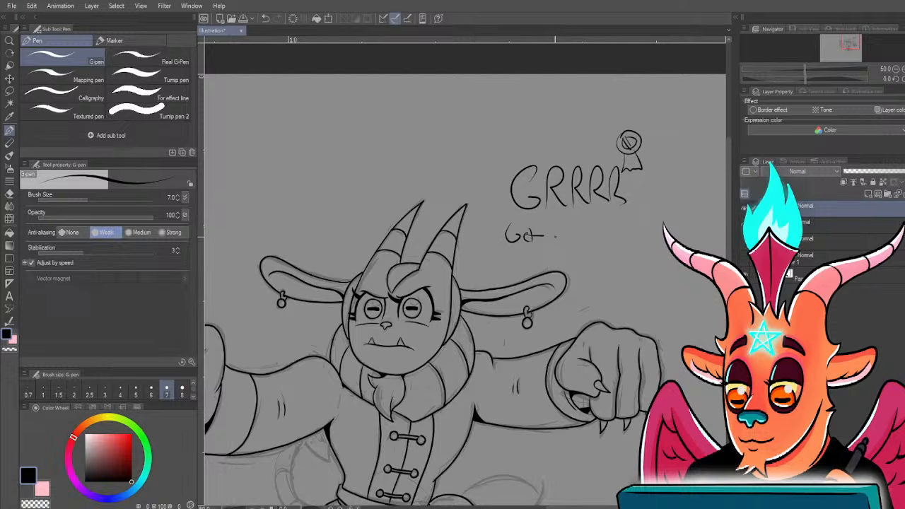
mouse_move(551, 226)
left_mouse_down()
mouse_move(552, 241)
mouse_move(696, 233)
left_mouse_up()
left_click_drag(703, 228, 711, 235)
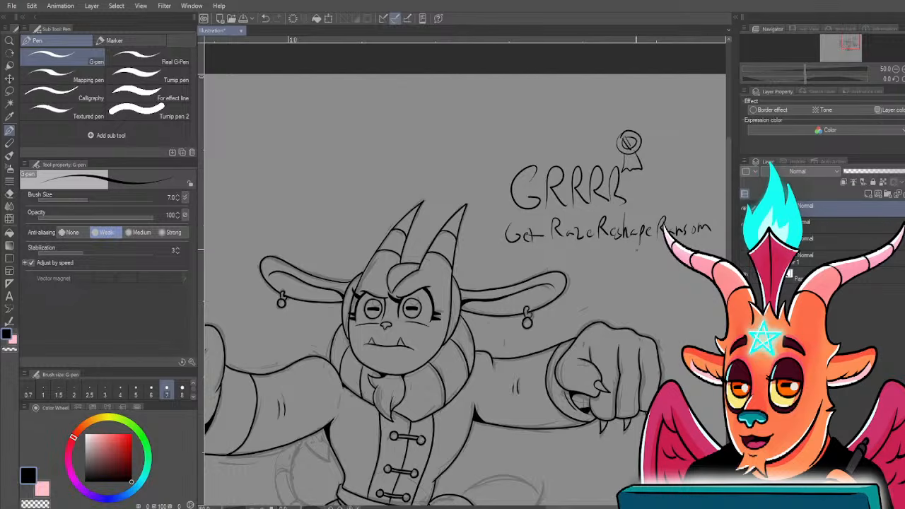
mouse_move(611, 244)
left_mouse_down()
mouse_move(612, 261)
mouse_move(628, 262)
left_mouse_up()
left_click_drag(630, 256, 664, 261)
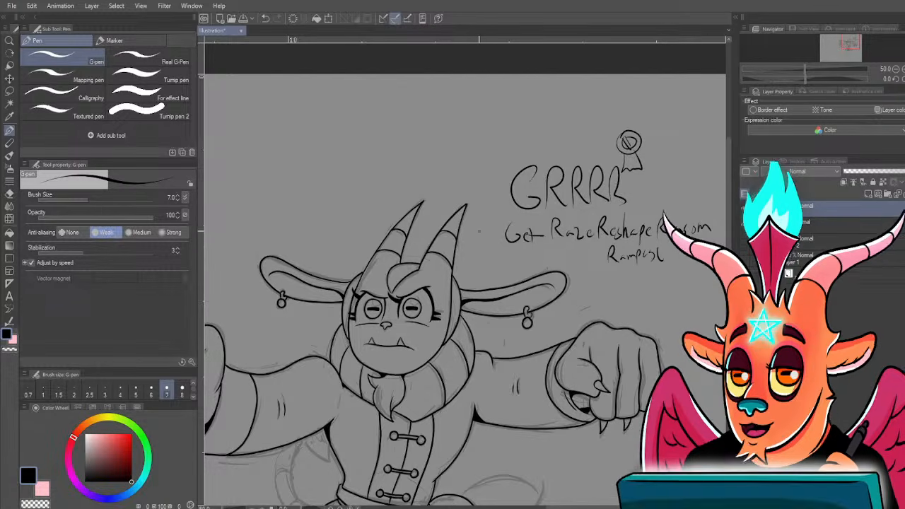
- Add an opening quotation mark before "Get" and finish the last letter of the handwritten "Rampage"
left_click_drag(500, 219, 501, 220)
left_click_drag(659, 248, 661, 252)
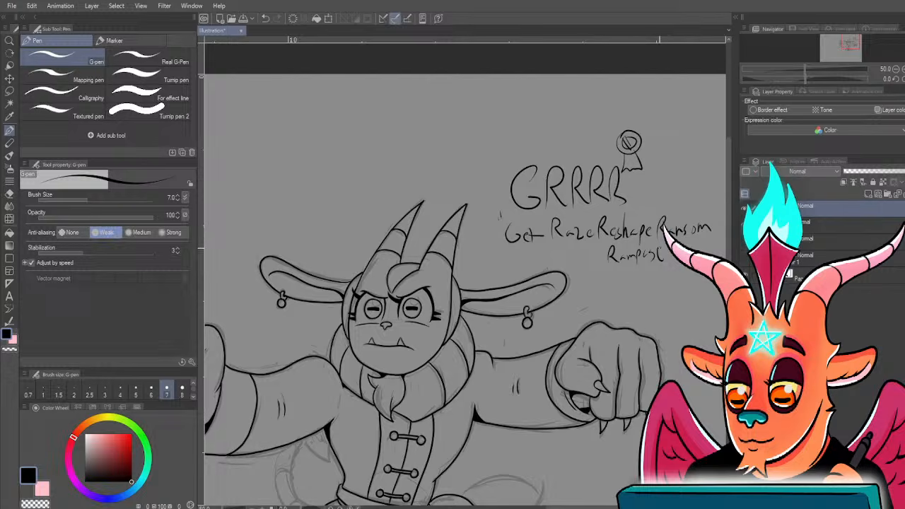
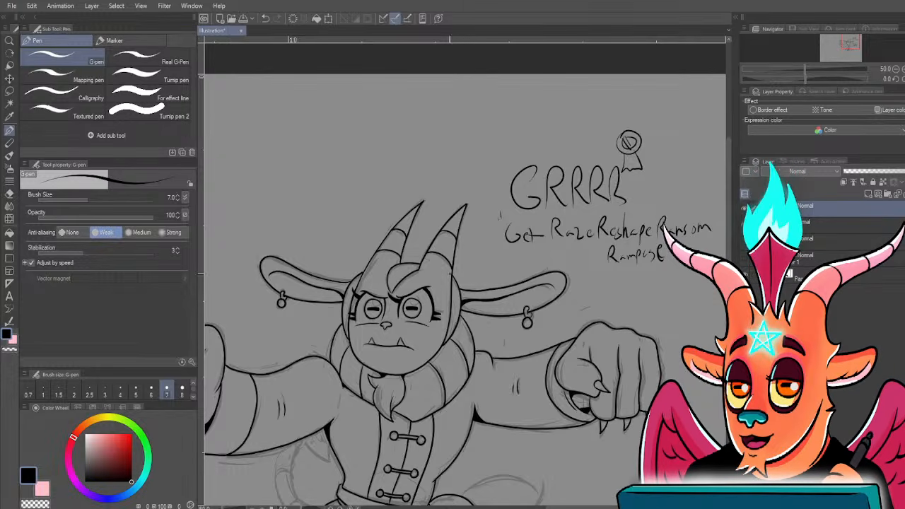
- Ink the inner thigh contour of the left-hand leg from the knee up to the crotch, extending it with a short crease
mouse_move(414, 352)
left_mouse_down()
mouse_move(500, 193)
mouse_move(505, 159)
left_mouse_up()
key("ctrl+plus")
left_click_drag(458, 418, 552, 230)
key("ctrl+plus")
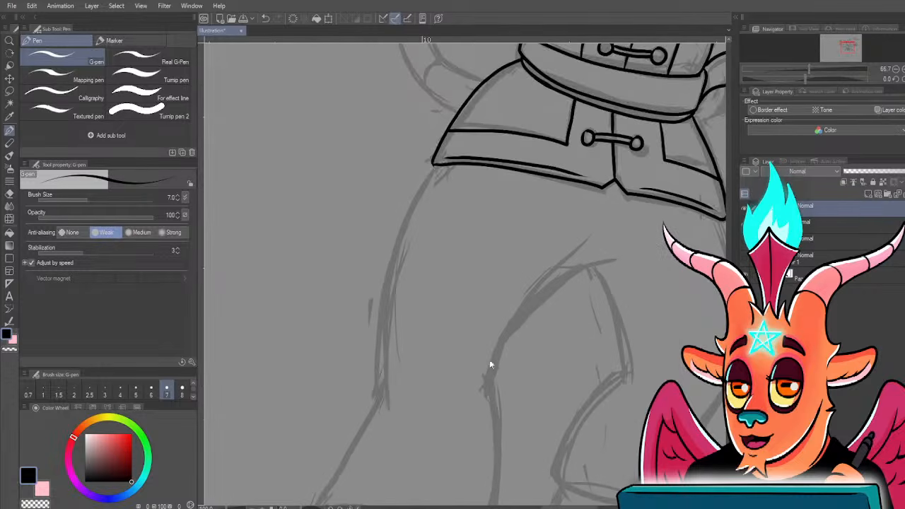
mouse_move(480, 396)
left_mouse_down()
mouse_move(542, 289)
mouse_move(569, 259)
left_mouse_up()
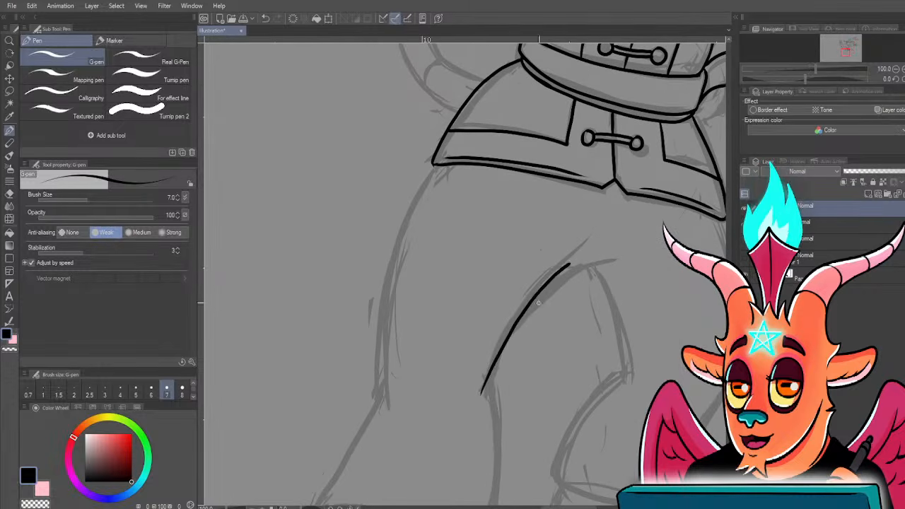
key("ctrl+plus")
key("ctrl+z")
left_click_drag(470, 406, 524, 306)
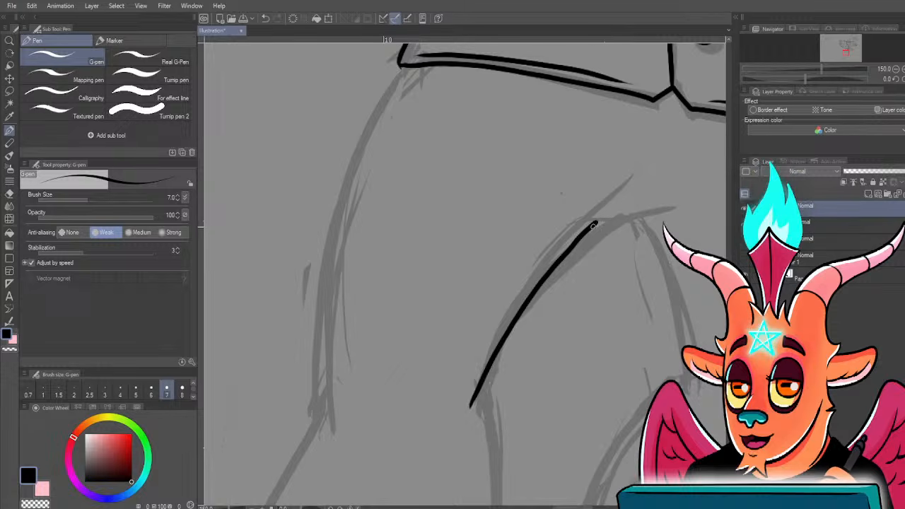
left_click_drag(667, 205, 676, 205)
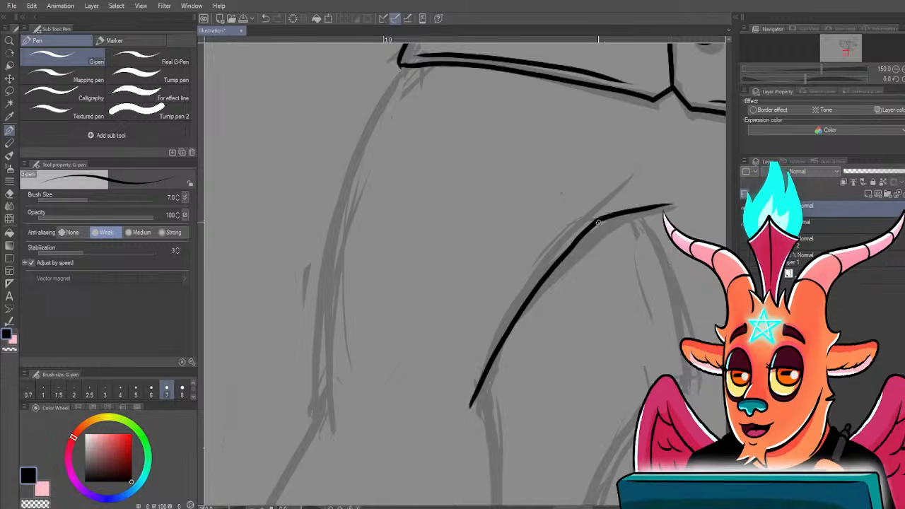
- Ink the inner thigh line of the right-hand leg and fill a small tapered black shadow where it meets the crotch crease
left_click_drag(663, 271, 587, 218)
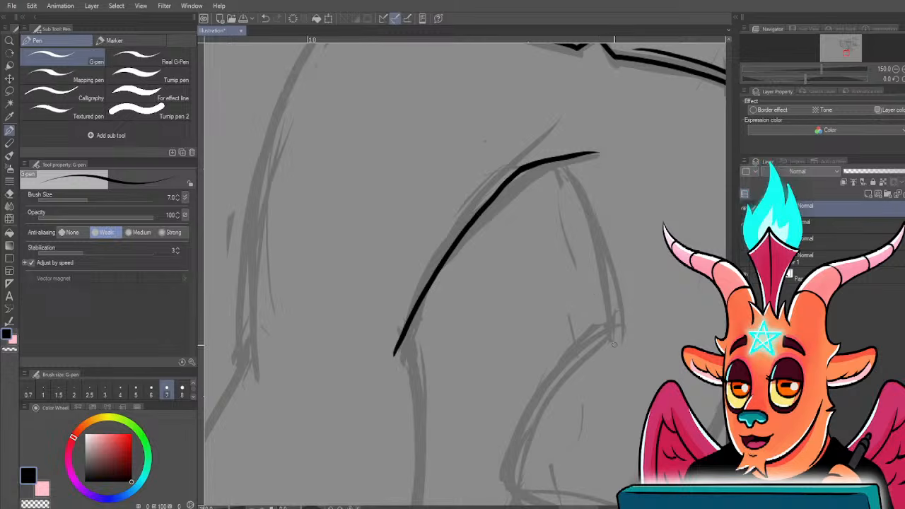
left_click_drag(597, 258, 557, 162)
left_click_drag(576, 195, 581, 216)
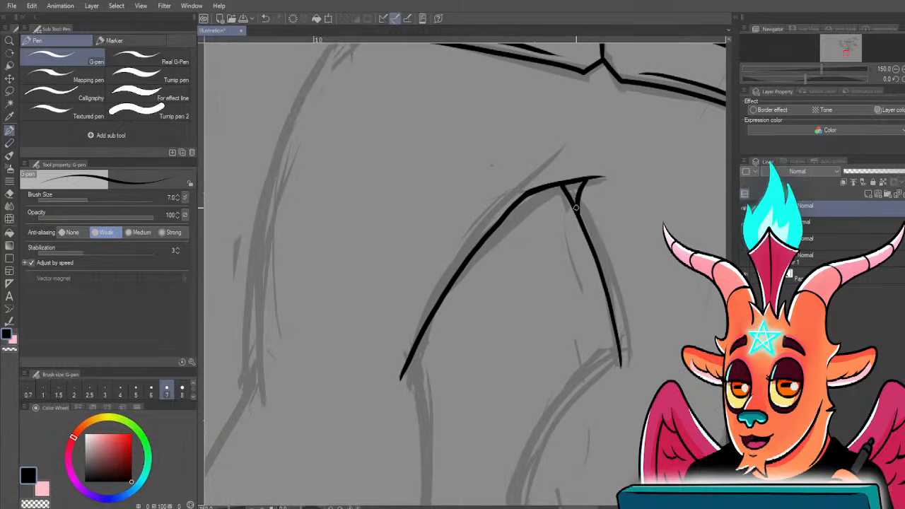
left_click_drag(568, 184, 580, 214)
- Ink the right-hand trouser leg below the knee, covering its inner contour, curved cuff edge and outer contour
left_click_drag(449, 248, 525, 164)
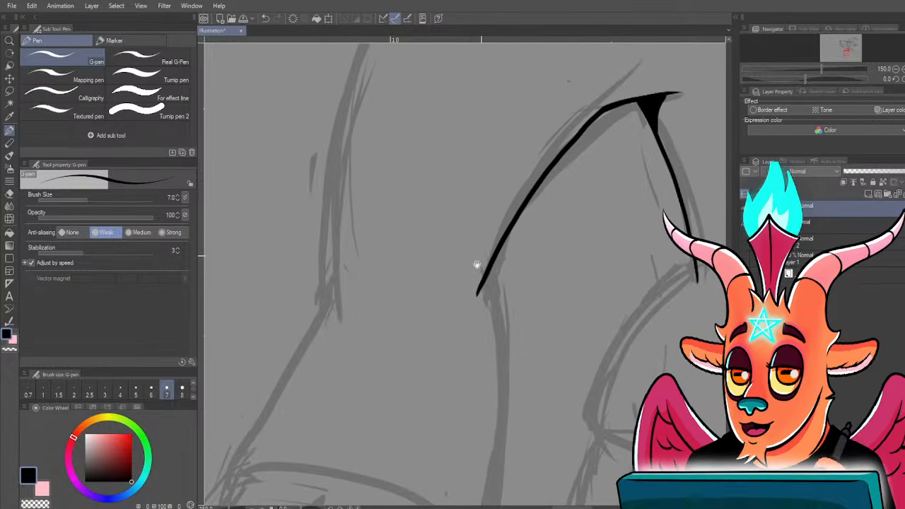
scroll(495, 309, "down", 1)
left_click_drag(579, 295, 582, 309)
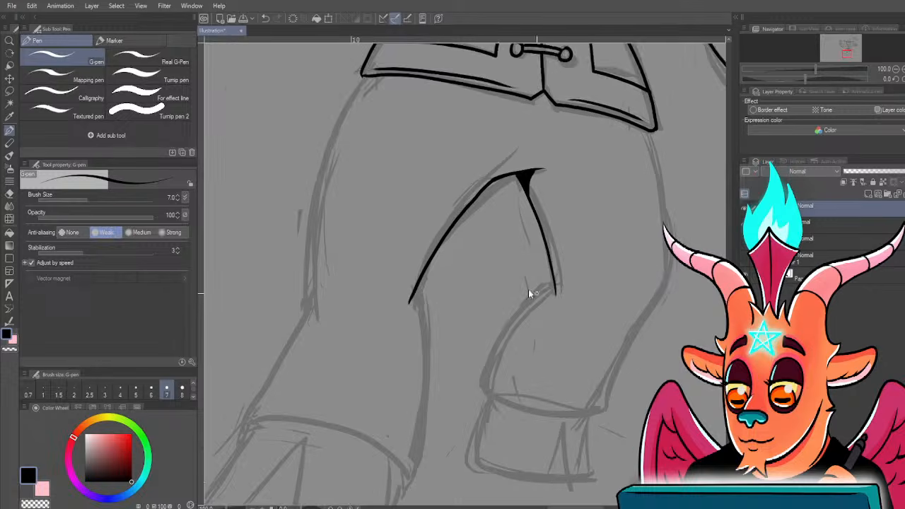
key("ctrl+plus")
mouse_move(530, 297)
left_mouse_down()
mouse_move(485, 248)
mouse_move(501, 276)
mouse_move(506, 265)
left_mouse_up()
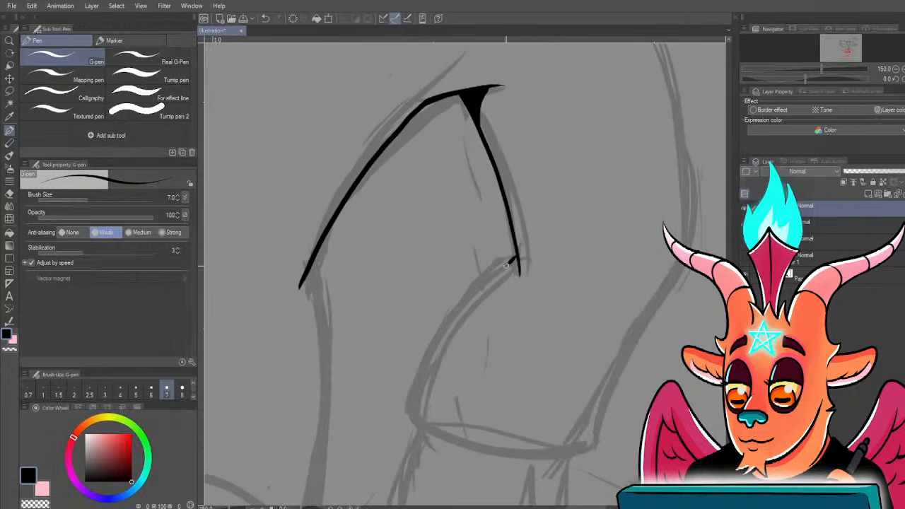
mouse_move(447, 334)
left_mouse_down()
mouse_move(414, 403)
mouse_move(431, 430)
mouse_move(580, 446)
mouse_move(684, 244)
left_mouse_up()
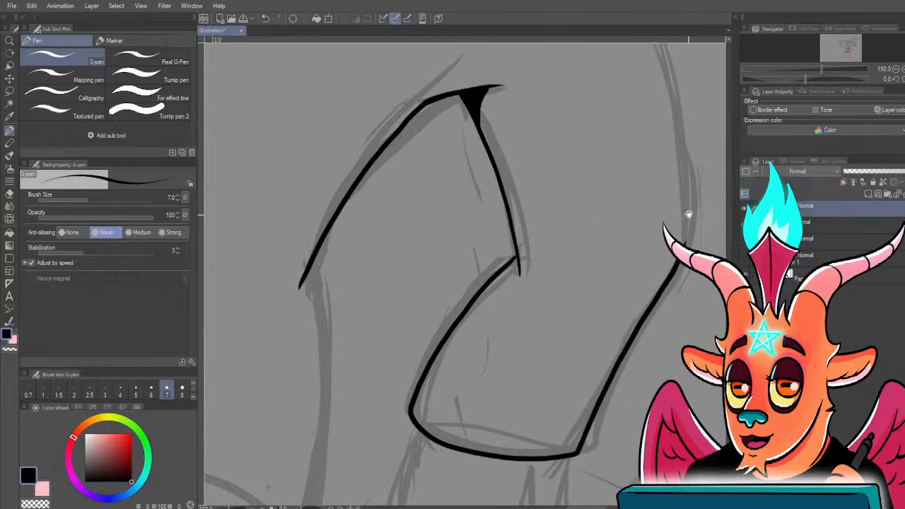
- Ink the right-hand leg's outer thigh from the jacket hem to the calf and fill black into the inner knee fold
left_click_drag(672, 121, 658, 209)
left_click_drag(646, 114, 674, 267)
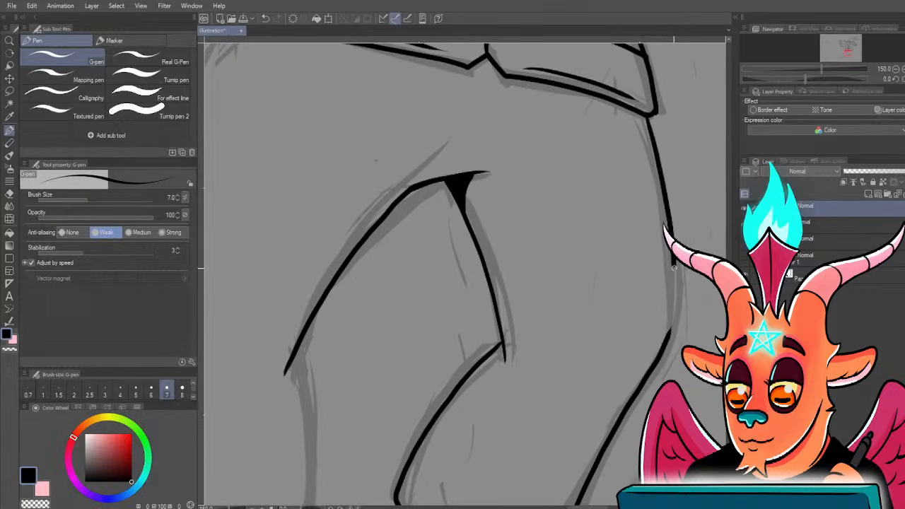
key("ctrl+z")
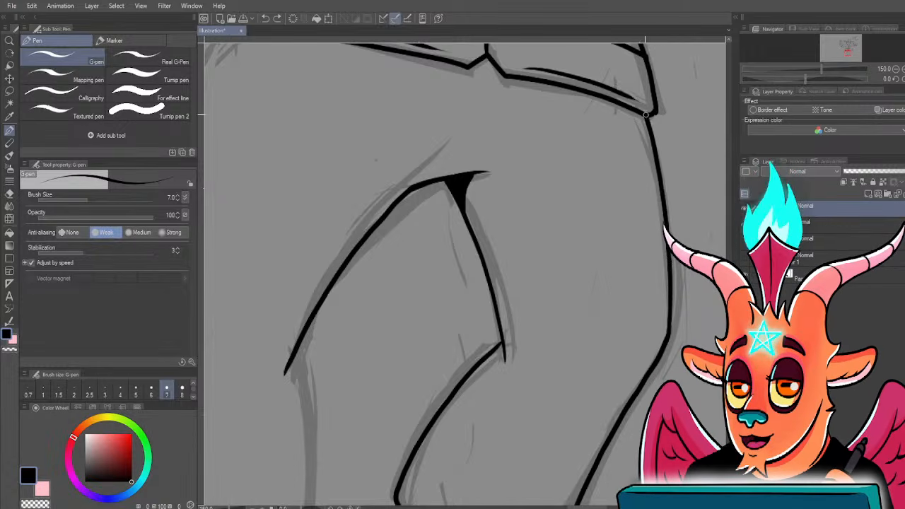
mouse_move(495, 354)
left_mouse_down()
mouse_move(545, 300)
mouse_move(559, 298)
left_mouse_up()
scroll(545, 300, "up", 1)
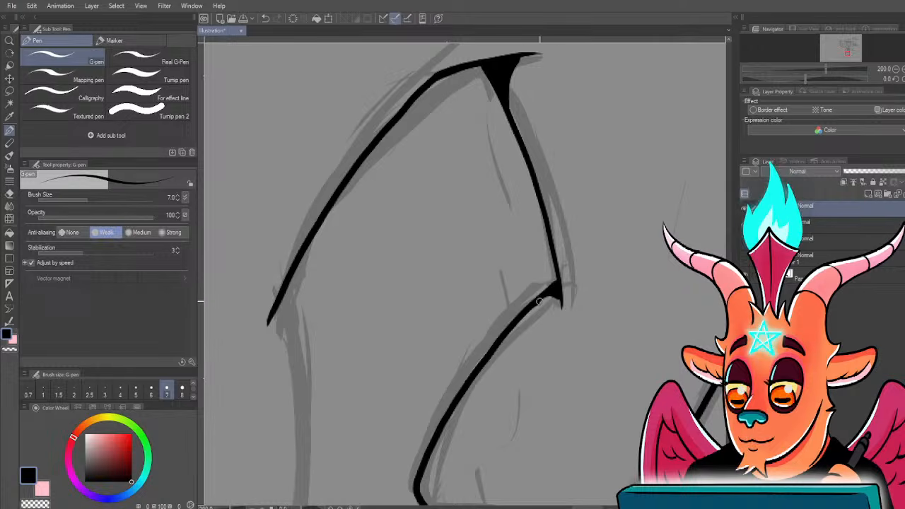
- Thicken the underside of the jacket hem and fill the small notch at its centre front with black
scroll(536, 296, "down", 2)
mouse_move(432, 260)
left_mouse_down()
mouse_move(483, 340)
mouse_move(492, 415)
left_mouse_up()
scroll(493, 416, "up", 1)
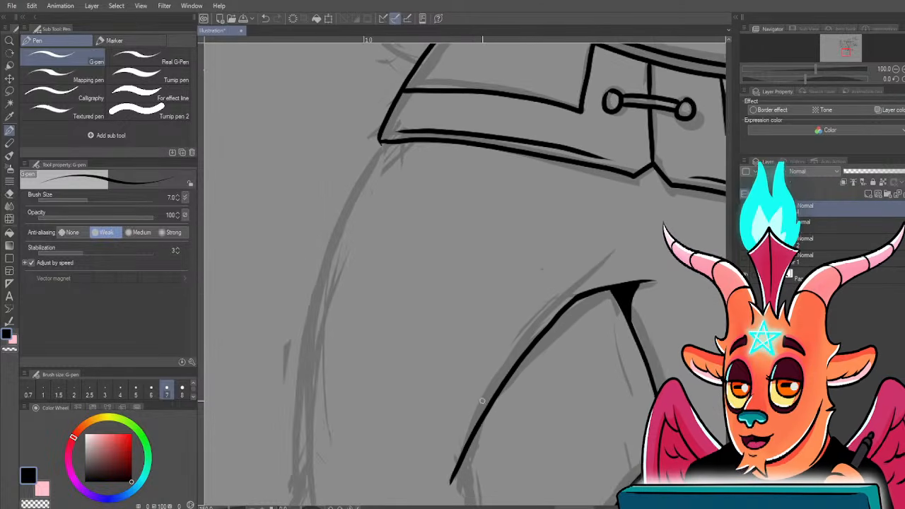
left_click_drag(442, 219, 333, 226)
mouse_move(291, 145)
left_mouse_down()
mouse_move(407, 157)
mouse_move(526, 185)
mouse_move(556, 186)
left_mouse_up()
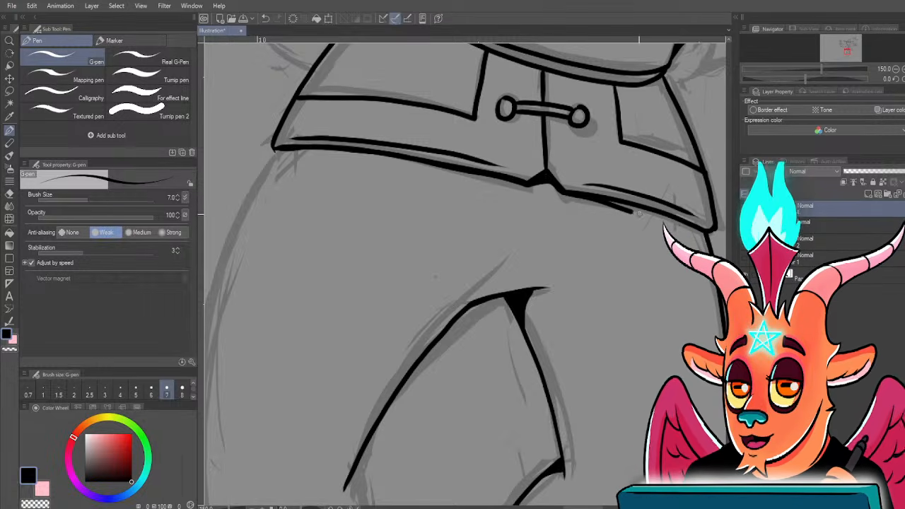
- Ink the small folded knot end and the loop behind it where the sash is tied at the waist
scroll(442, 281, "down", 3)
scroll(460, 302, "up", 3)
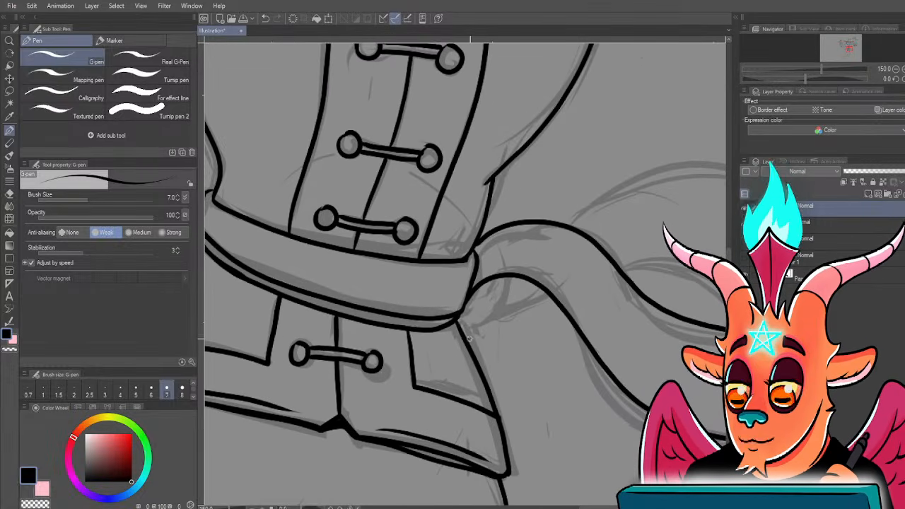
mouse_move(470, 339)
left_mouse_down()
mouse_move(487, 323)
mouse_move(491, 280)
left_mouse_up()
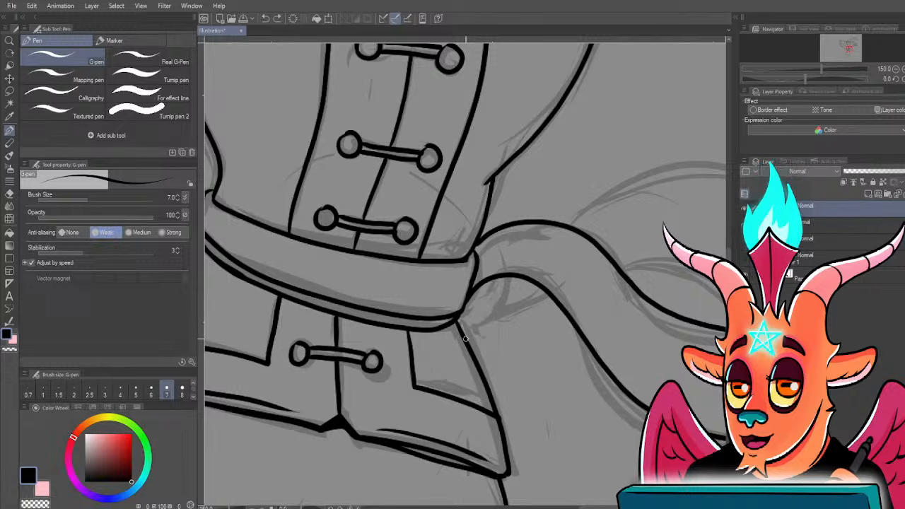
mouse_move(485, 333)
left_mouse_down()
mouse_move(402, 352)
mouse_move(468, 321)
left_mouse_up()
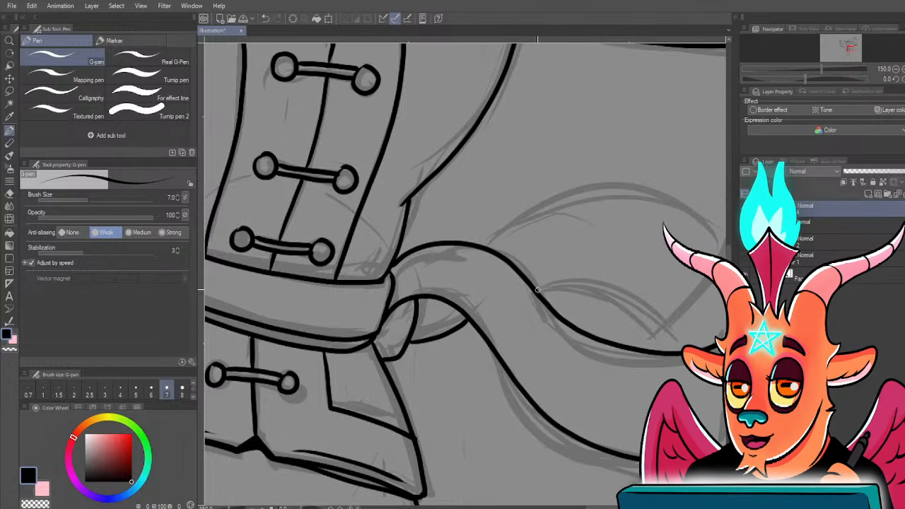
- Ink the second sash tail behind the first, with its wavy lower edge, angled end and arched upper edge
left_click_drag(538, 290, 613, 294)
left_click_drag(453, 236, 386, 244)
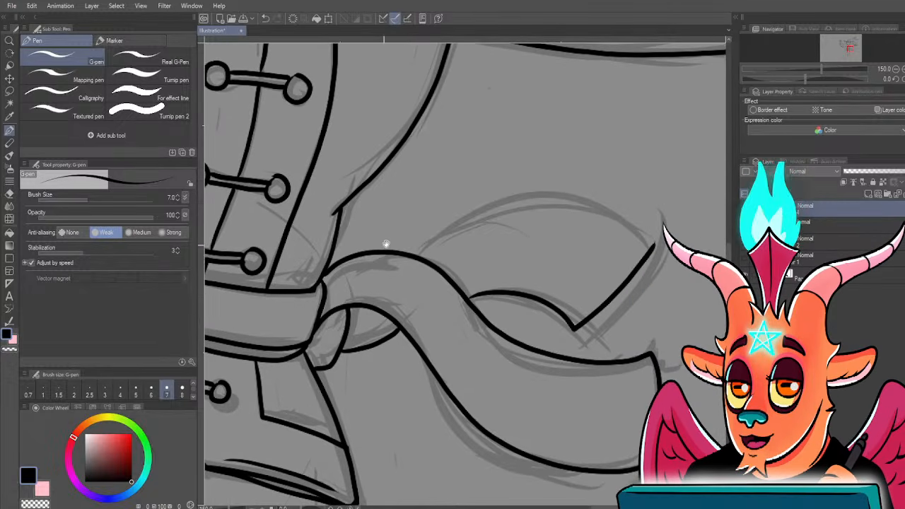
left_click_drag(516, 205, 631, 272)
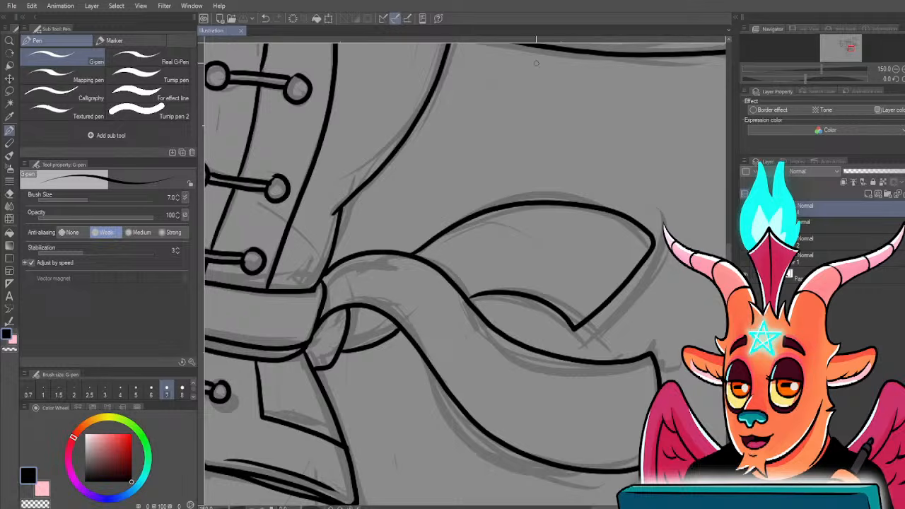
- Fill black shadows along the lower edges of the sash's knot end and the loop beside it
left_click_drag(401, 282, 417, 313)
scroll(389, 325, "down", 2)
left_click_drag(329, 342, 480, 324)
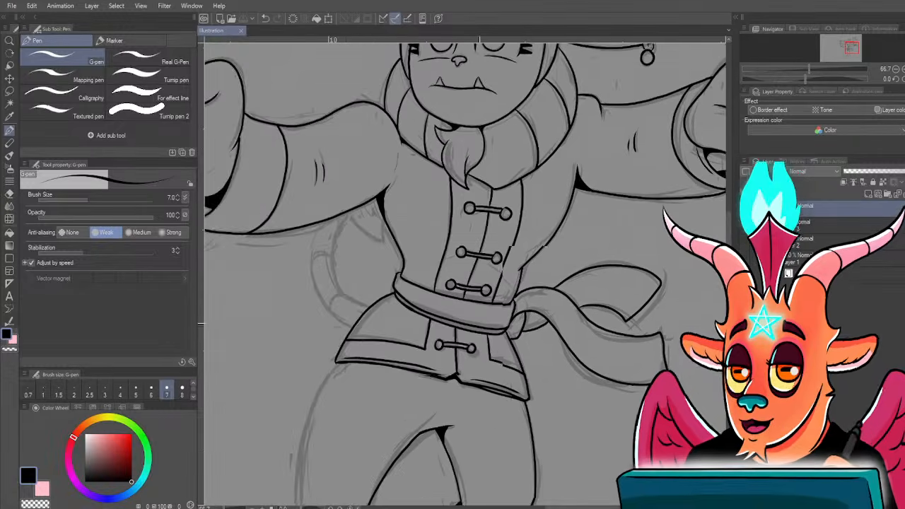
scroll(485, 319, "up", 3)
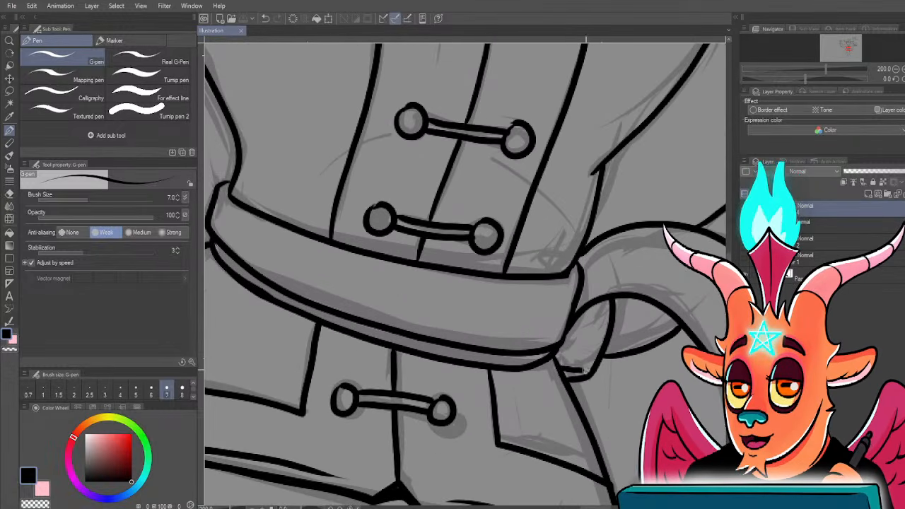
left_click_drag(586, 369, 563, 373)
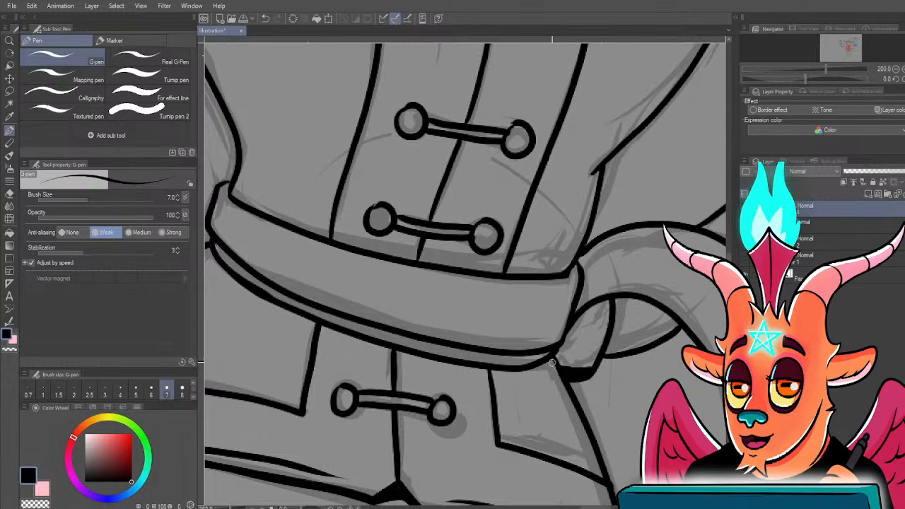
scroll(552, 362, "down", 1)
scroll(584, 349, "up", 1)
mouse_move(596, 349)
left_mouse_down()
mouse_move(554, 362)
mouse_move(611, 360)
left_mouse_up()
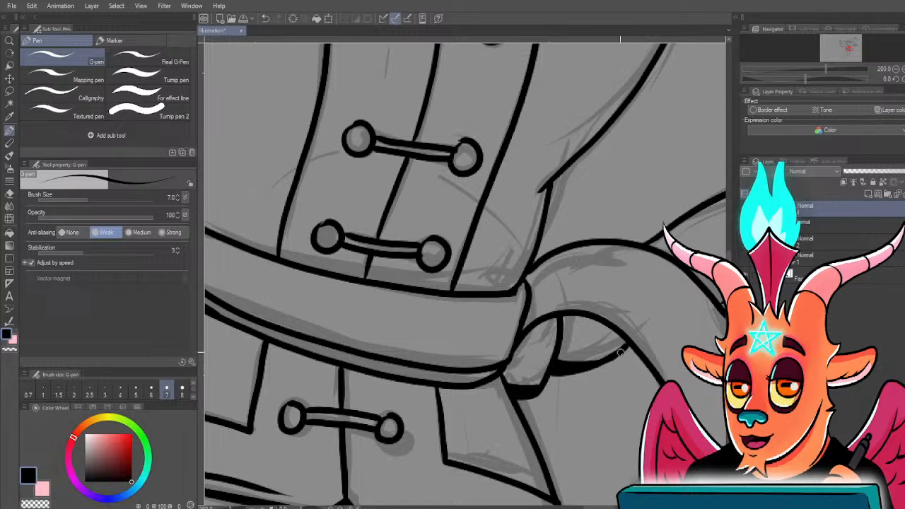
- Examine the inked sash knot and its trailing ends up close and from further out
scroll(463, 394, "down", 1)
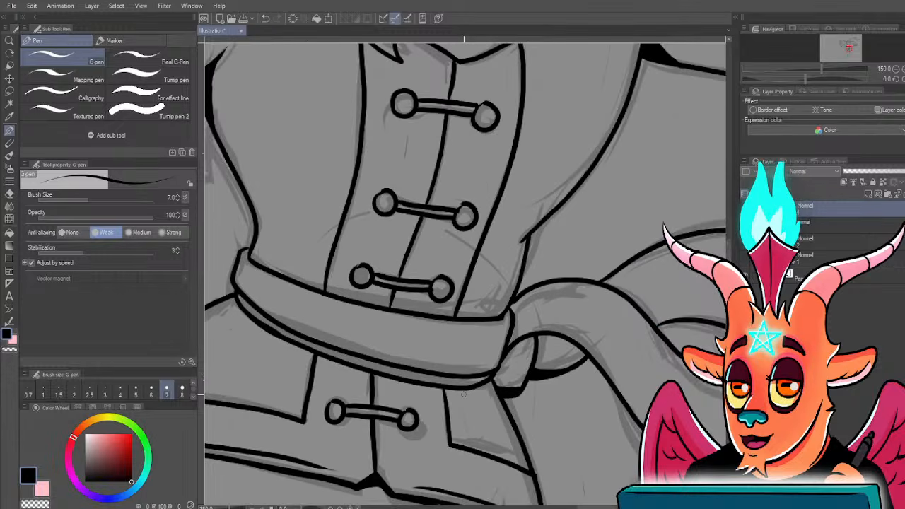
left_click_drag(562, 336, 487, 326)
scroll(487, 326, "up", 1)
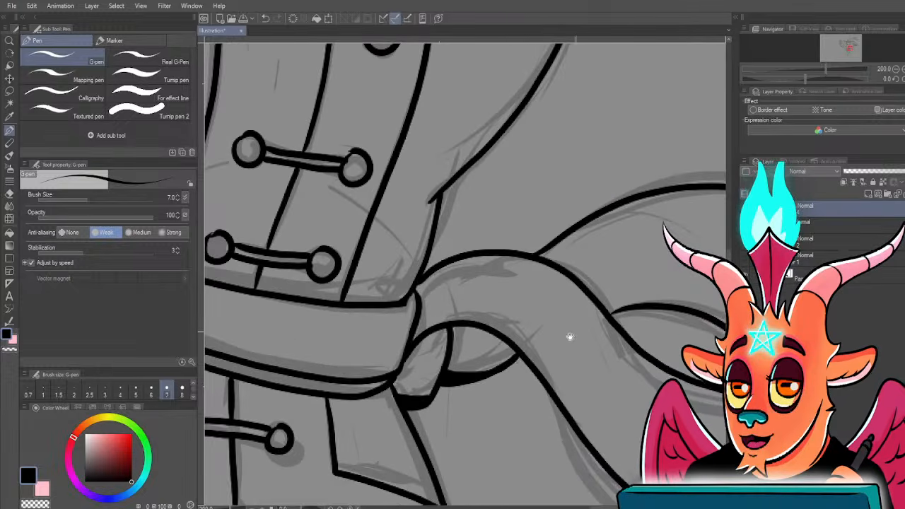
left_click_drag(570, 337, 439, 337)
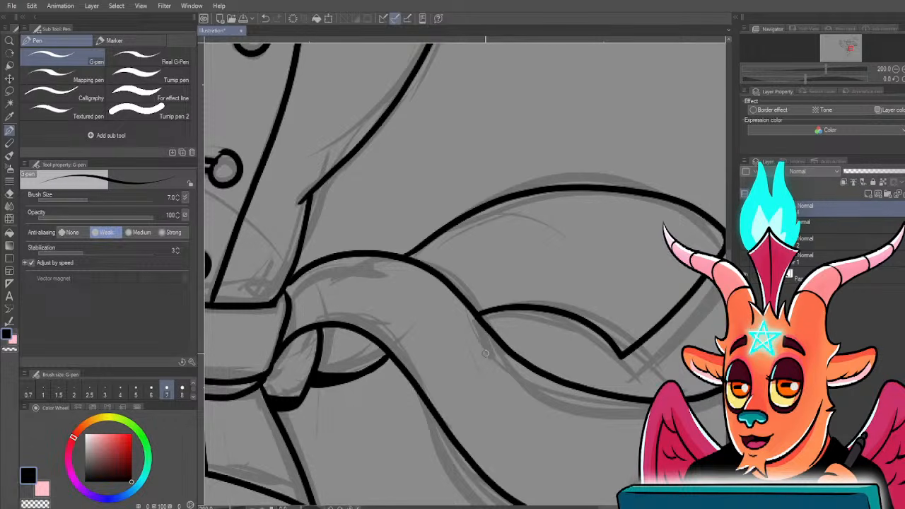
scroll(454, 192, "down", 1)
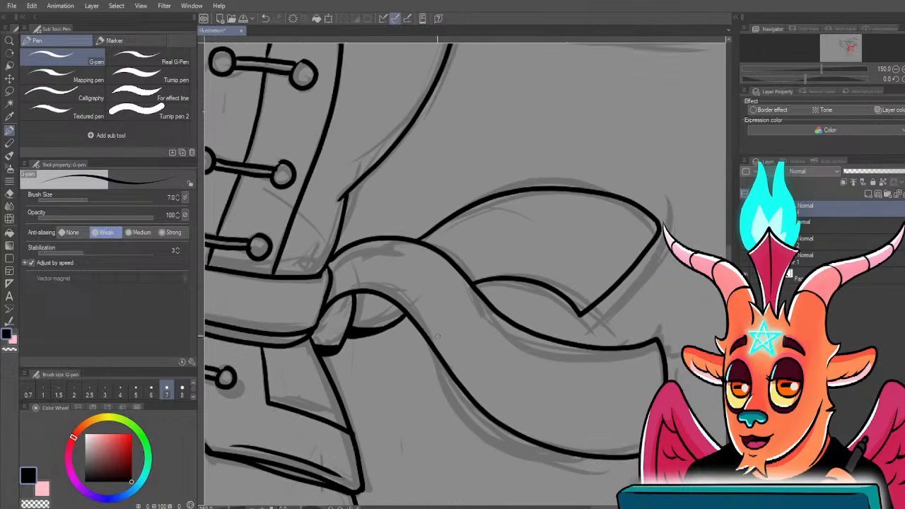
left_click_drag(517, 323, 644, 312)
left_click_drag(384, 329, 414, 346)
- Ink the pointed triangular tip that shows beneath the left-hand arm beside the armpit shadow
scroll(427, 323, "down", 1)
left_click_drag(314, 262, 431, 345)
scroll(431, 311, "up", 1)
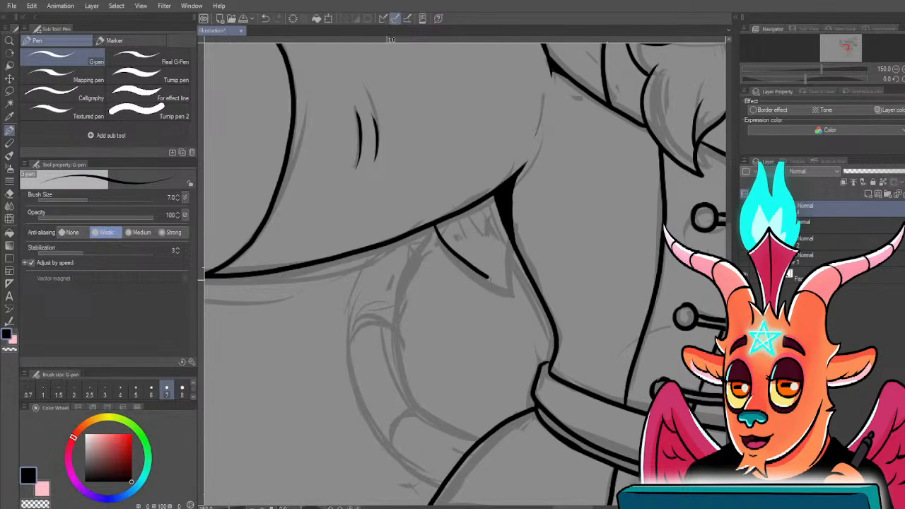
left_click_drag(489, 278, 517, 293)
left_click_drag(517, 294, 517, 255)
- Ink the tail's lowest segment emerging behind the jacket hem with a rounded end, plus the longer curved segment above it
mouse_move(400, 284)
left_mouse_down()
mouse_move(420, 259)
mouse_move(447, 183)
left_mouse_up()
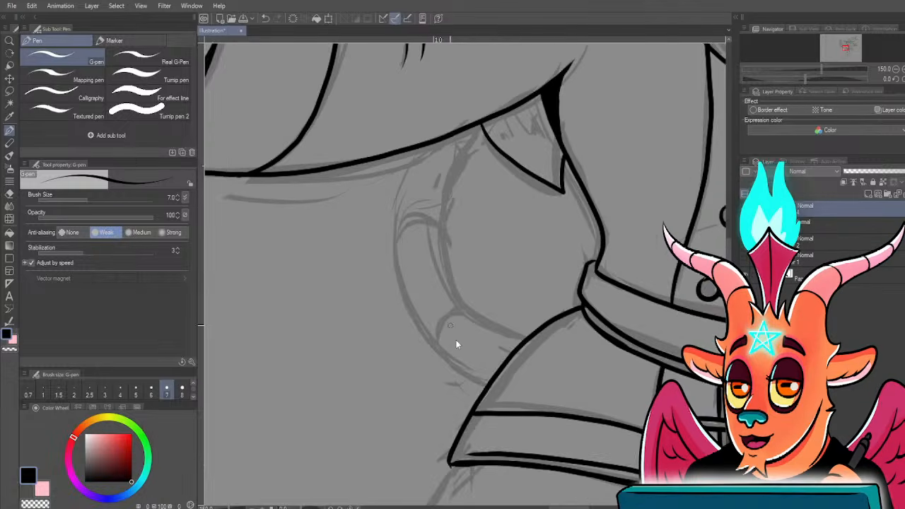
scroll(456, 345, "up", 1)
left_click_drag(500, 399, 447, 368)
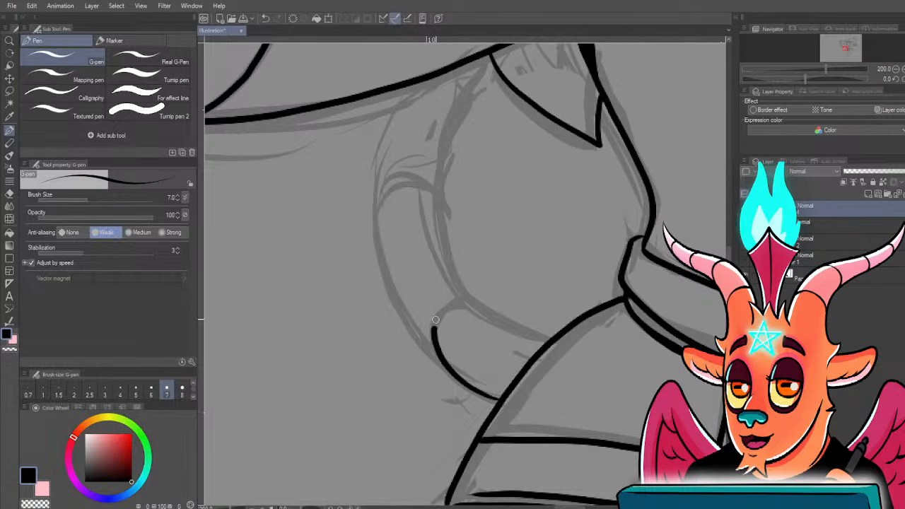
mouse_move(435, 319)
left_mouse_down()
mouse_move(450, 302)
mouse_move(499, 325)
left_mouse_up()
key("ctrl+z")
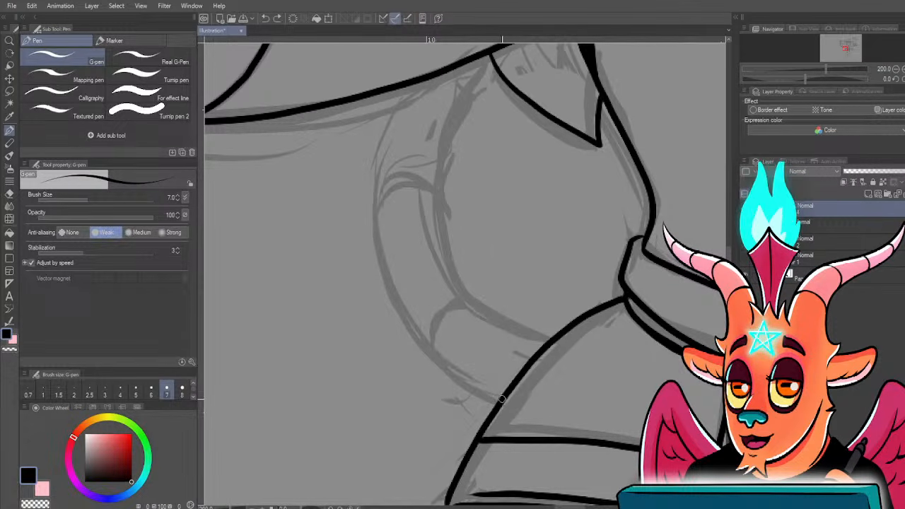
mouse_move(501, 400)
left_mouse_down()
mouse_move(463, 385)
mouse_move(433, 354)
mouse_move(451, 306)
mouse_move(539, 349)
left_mouse_up()
left_click_drag(418, 326, 493, 373)
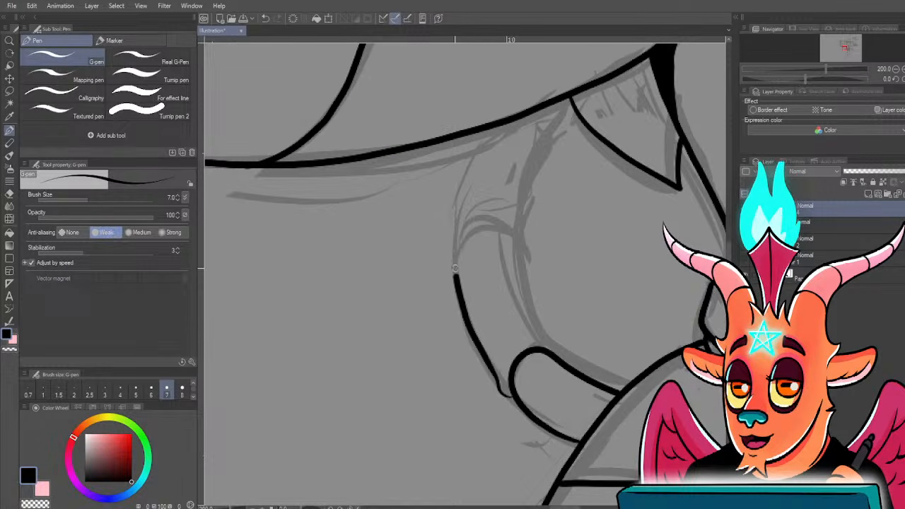
left_click_drag(455, 248, 548, 342)
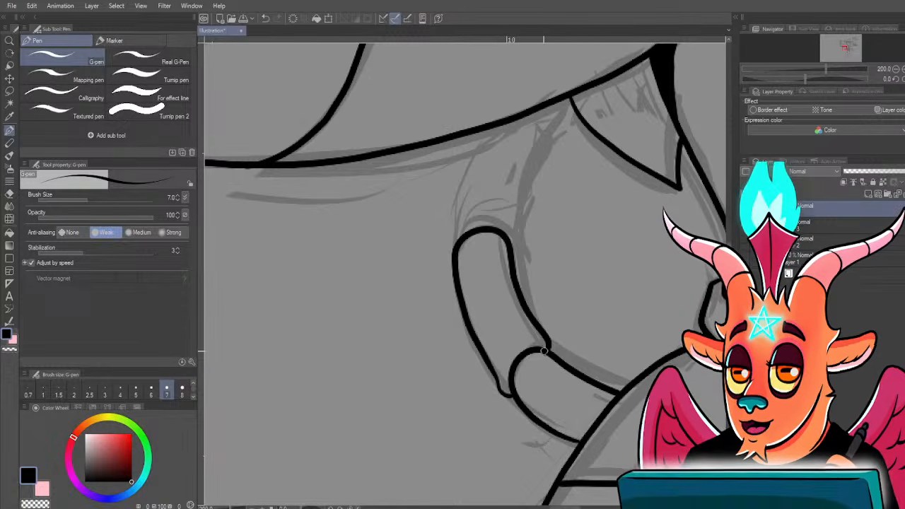
- Ink the upper tail segments up to the underside of the left-hand sleeve, with short contour lines at the joints
left_click_drag(489, 295, 536, 394)
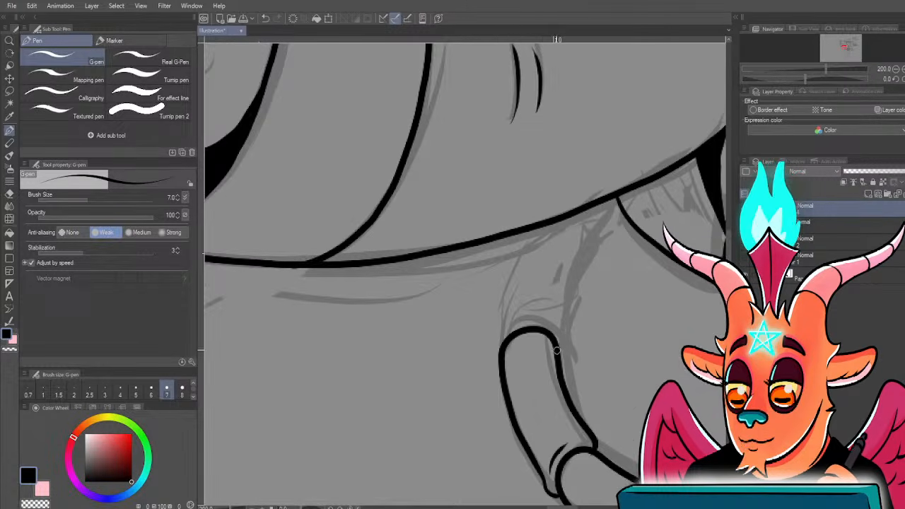
left_click_drag(564, 322, 584, 262)
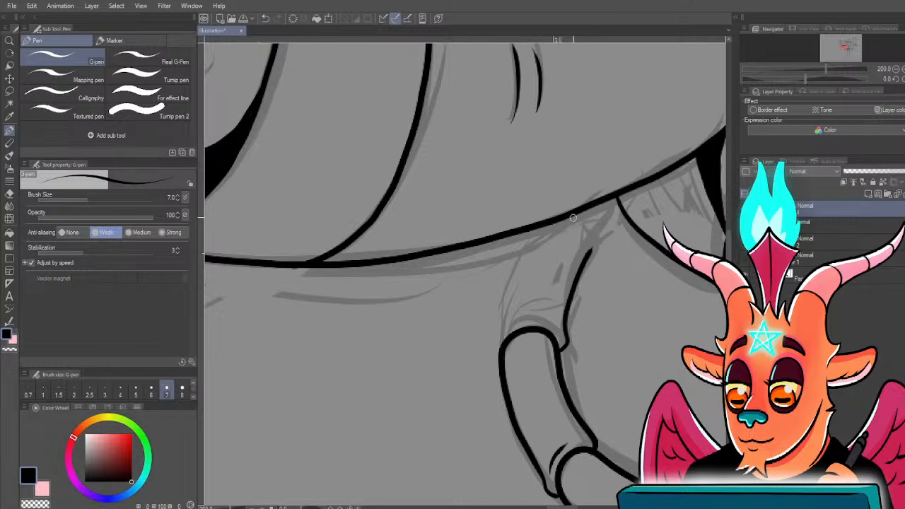
left_click_drag(496, 346, 511, 280)
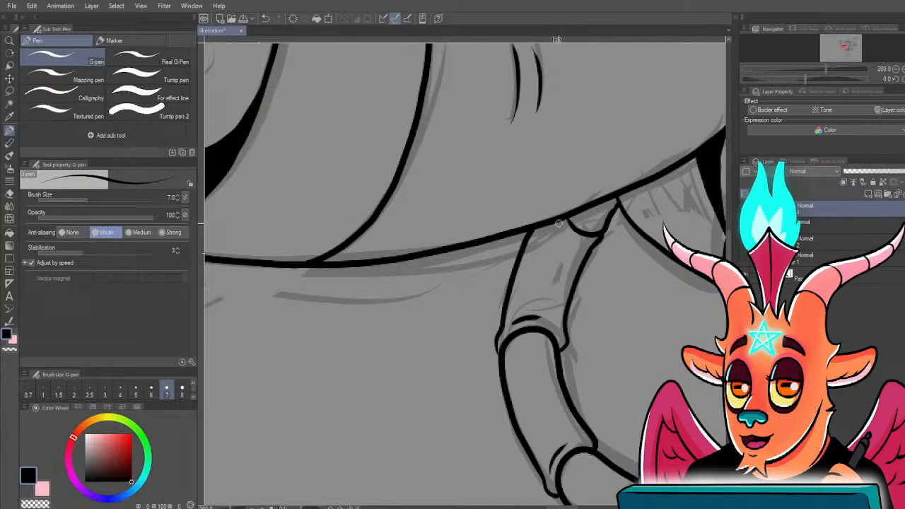
scroll(561, 250, "down", 2)
mouse_move(596, 329)
left_mouse_down()
mouse_move(474, 329)
mouse_move(483, 381)
mouse_move(455, 384)
mouse_move(435, 343)
left_mouse_up()
scroll(482, 381, "down", 3)
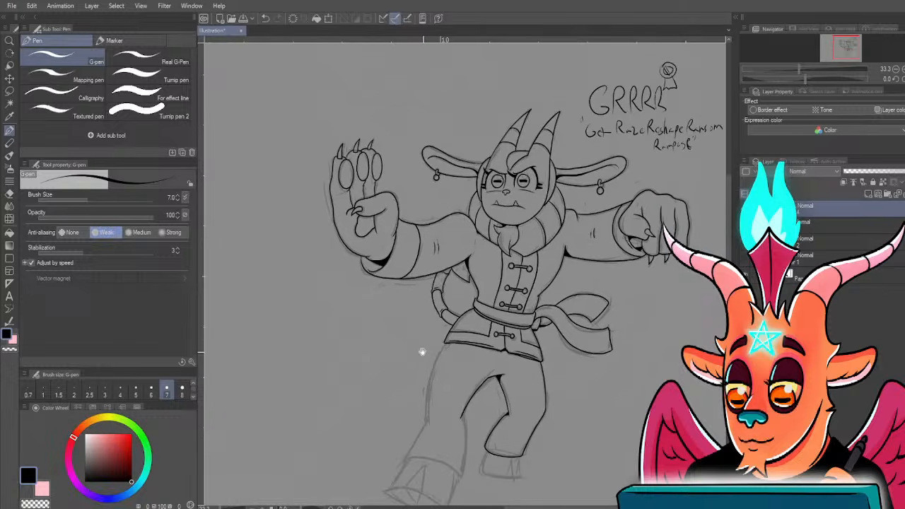
- Ink the two sides and the rounded bottom edge of the hoof below the right-hand trouser cuff
scroll(416, 358, "up", 5)
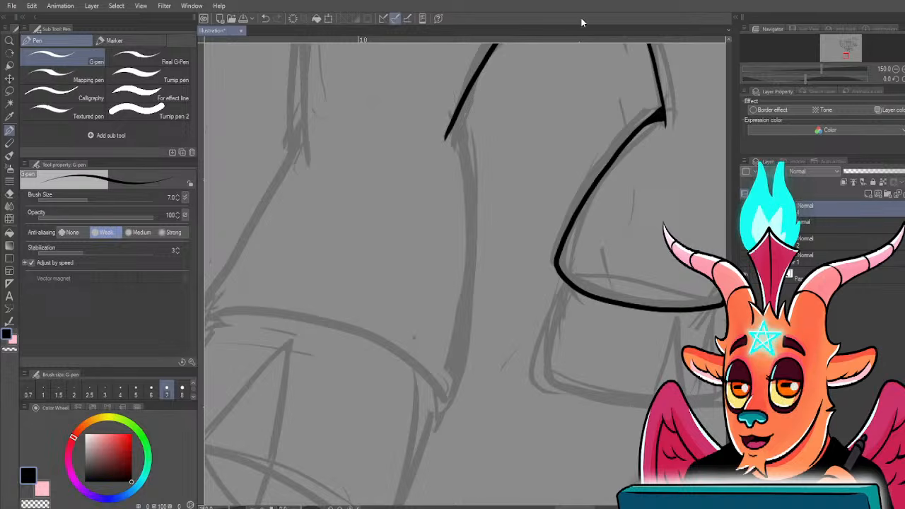
left_click_drag(618, 326, 523, 326)
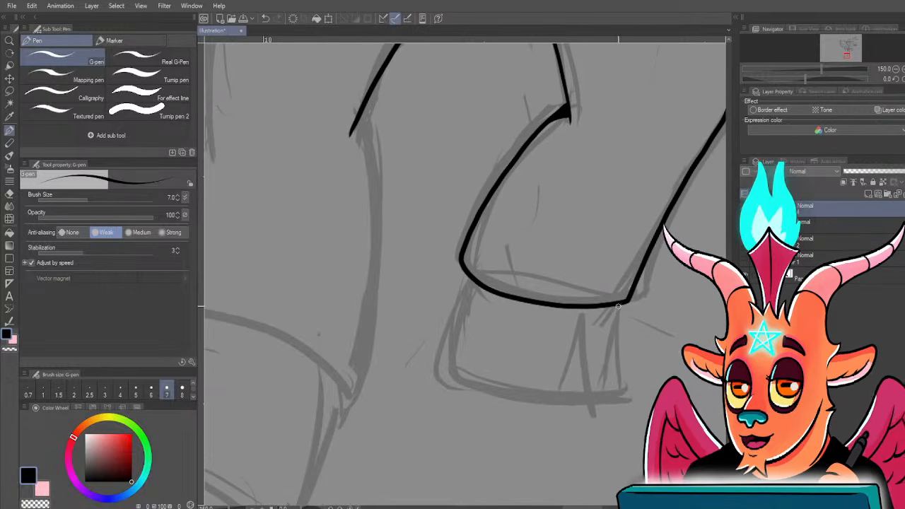
left_click_drag(615, 328, 613, 381)
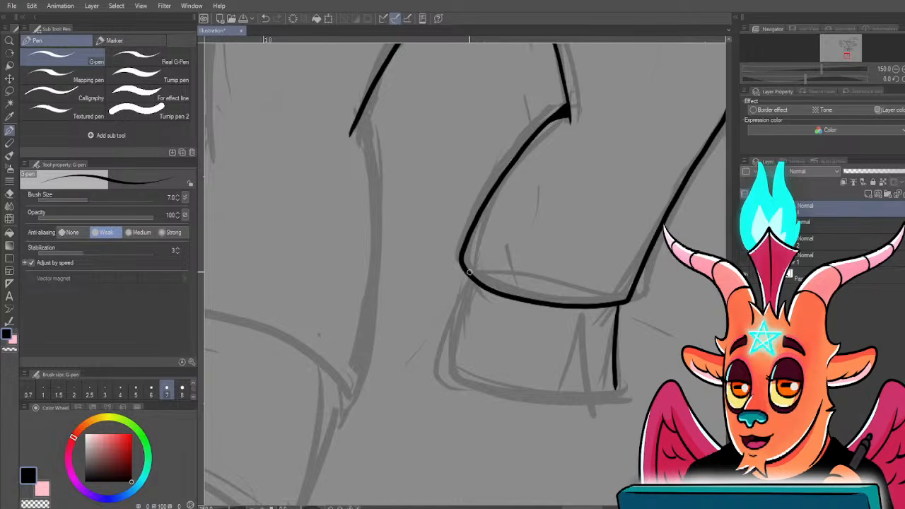
left_click_drag(465, 277, 450, 373)
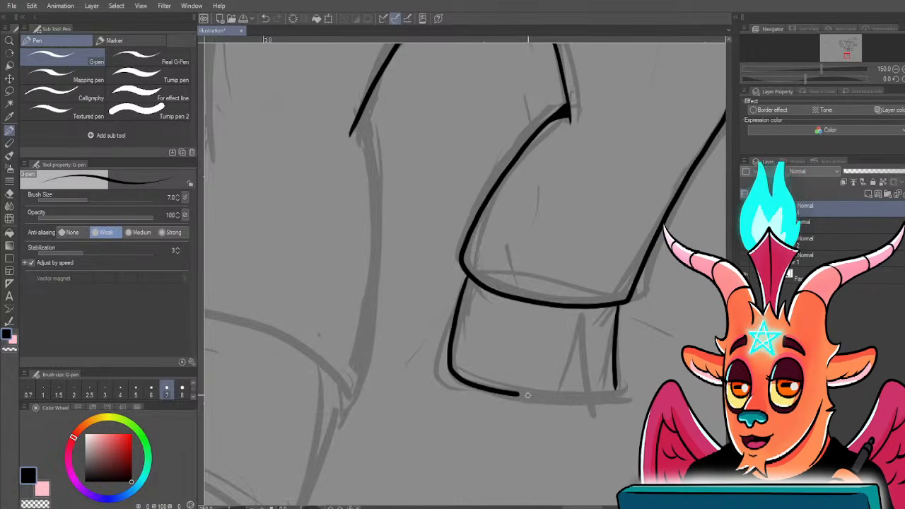
scroll(580, 396, "up", 1)
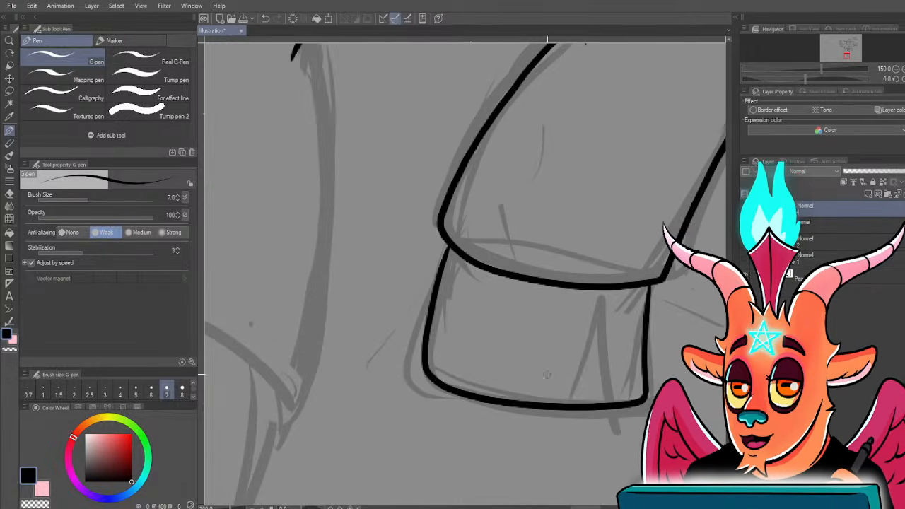
- Ink the narrow triangular cleft in the right-hand hoof and darken the small inner edge at its base
left_click_drag(601, 303, 611, 403)
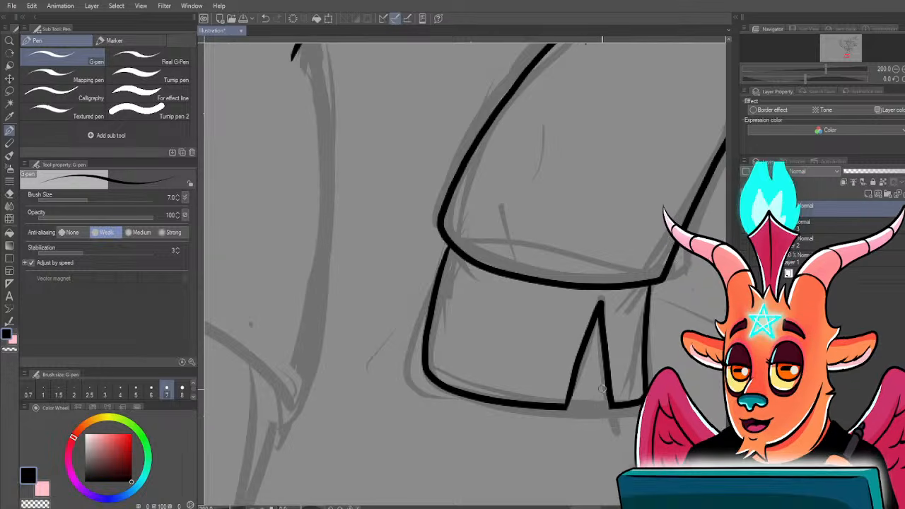
left_click_drag(572, 394, 587, 405)
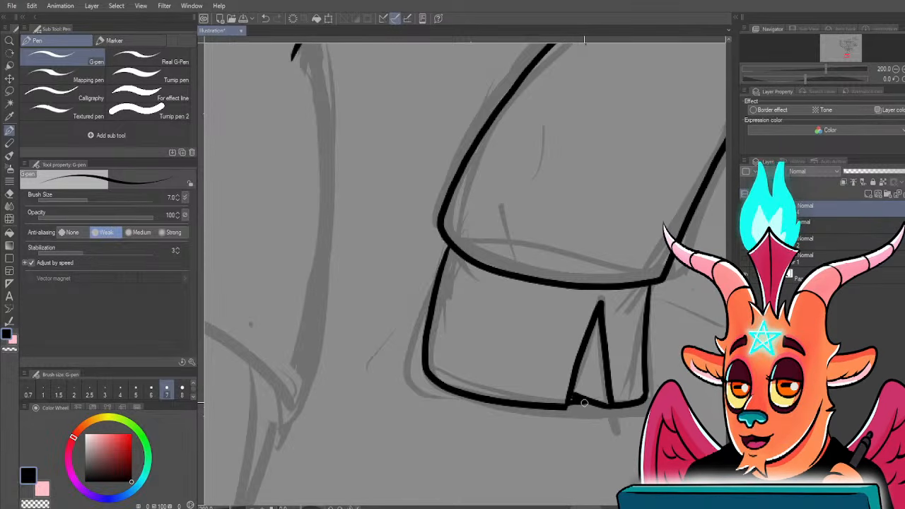
left_click_drag(584, 399, 570, 401)
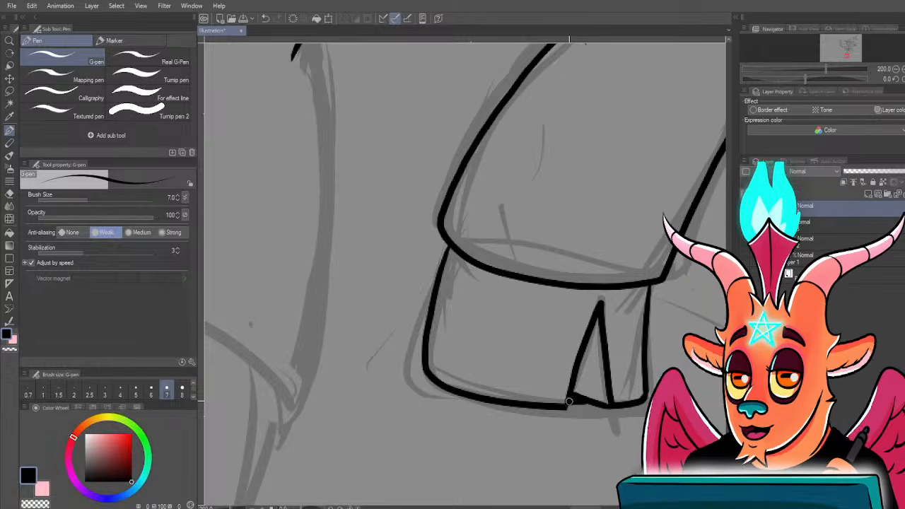
- Ink the curved hem of the left-hand trouser leg above the hoof
scroll(505, 396, "down", 2)
scroll(466, 409, "down", 3)
scroll(491, 350, "up", 5)
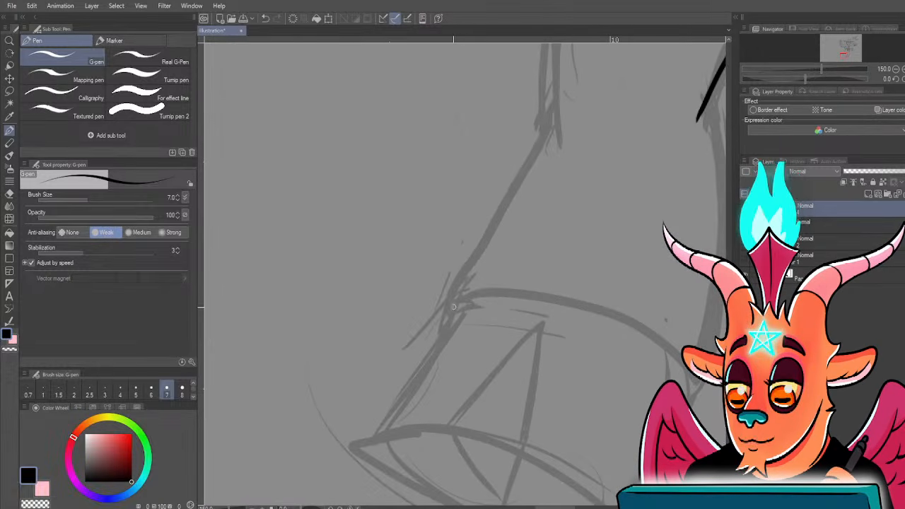
scroll(689, 382, "down", 2)
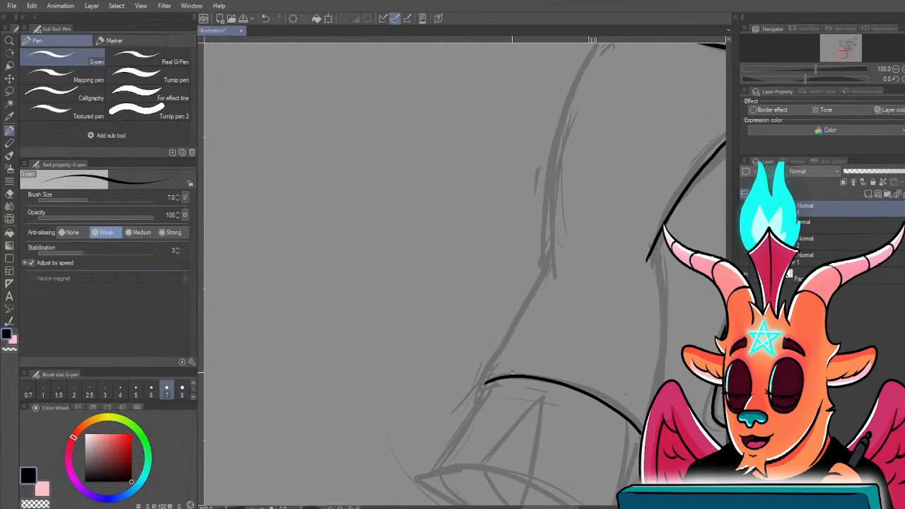
- Examine the inked figure from the legs up to the head and back down to the feet
scroll(625, 414, "down", 3)
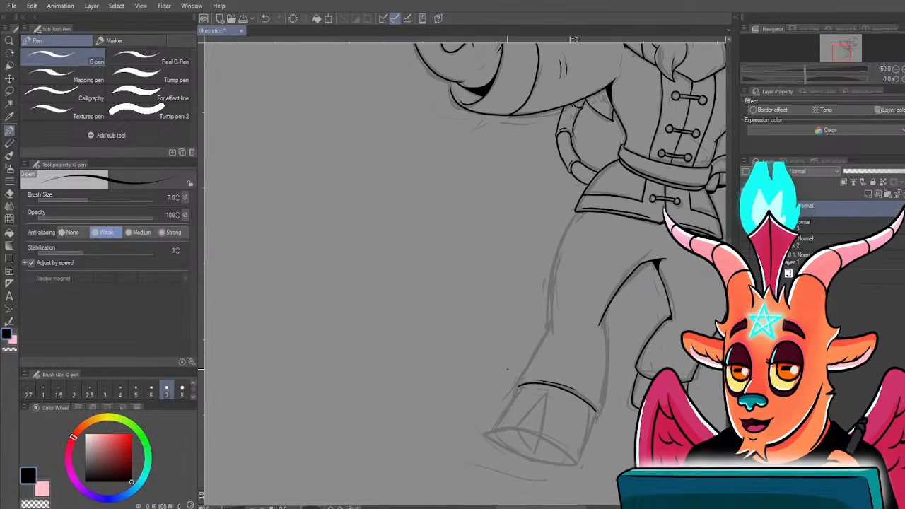
scroll(538, 364, "up", 1)
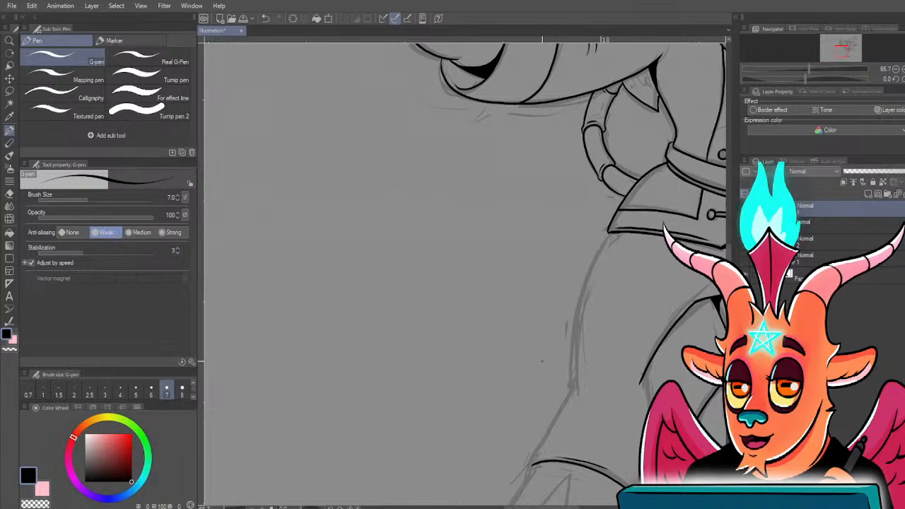
left_click_drag(618, 114, 387, 363)
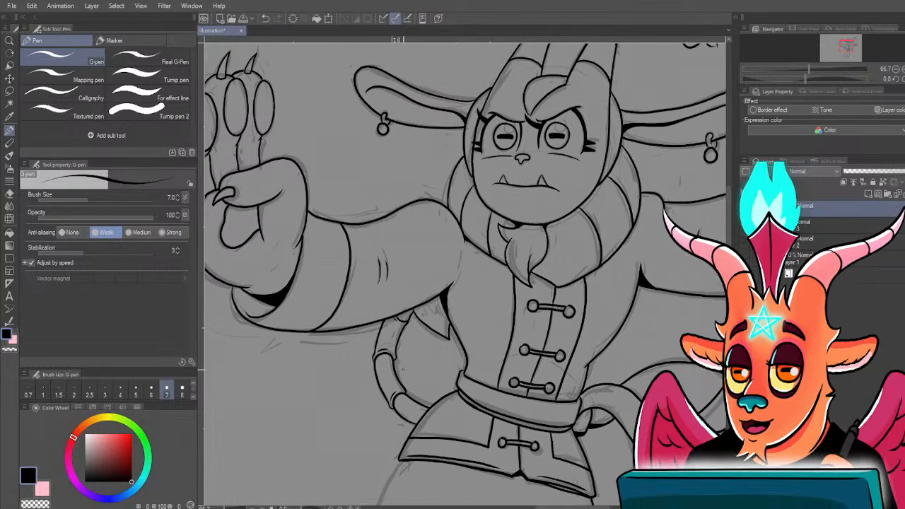
left_click_drag(447, 370, 449, 390)
scroll(446, 391, "down", 1)
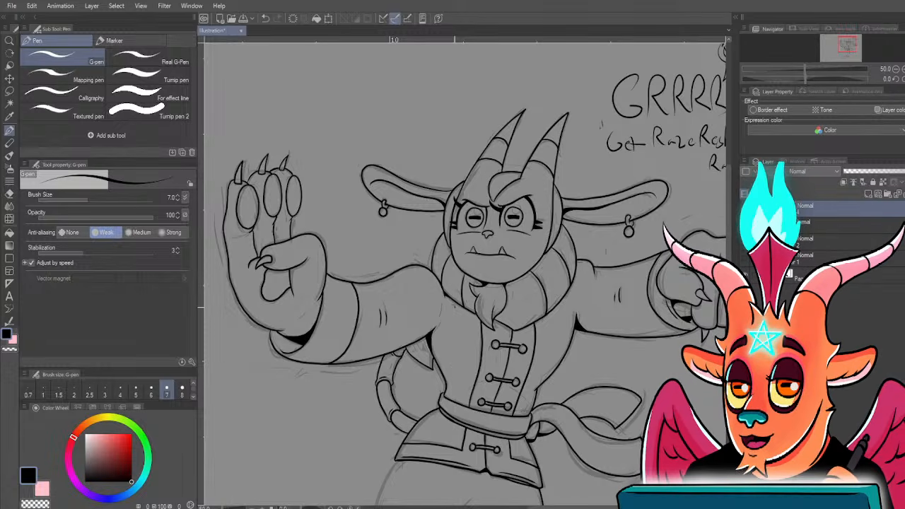
left_click_drag(457, 442, 488, 253)
scroll(455, 409, "up", 1)
left_click_drag(450, 420, 510, 309)
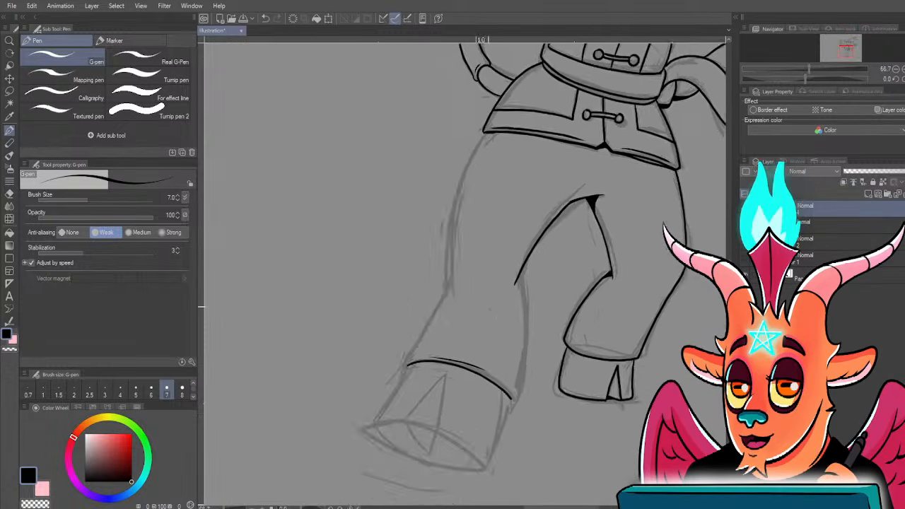
- Ink the left-hand hoof's sides and rounded bottom edge below the trouser hem
scroll(499, 324, "up", 1)
left_click_drag(457, 437, 528, 341)
scroll(495, 329, "up", 1)
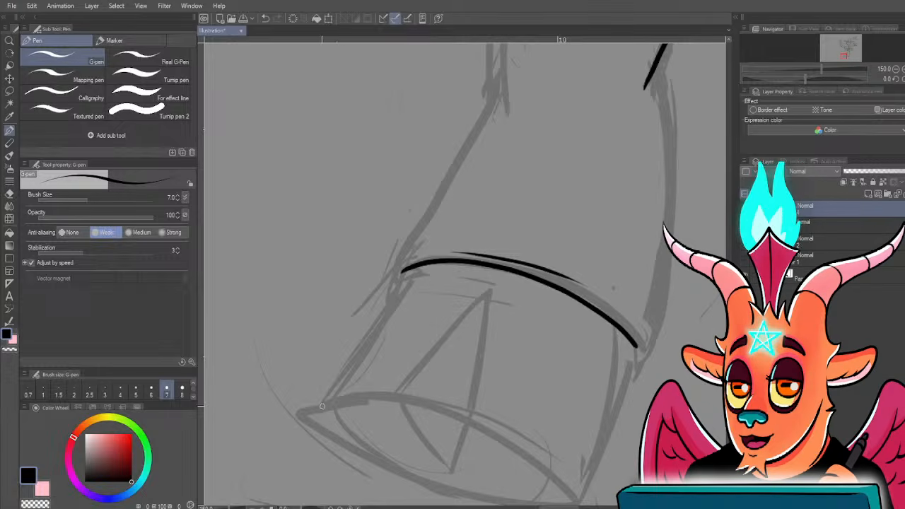
left_click_drag(322, 404, 409, 269)
scroll(418, 342, "down", 2)
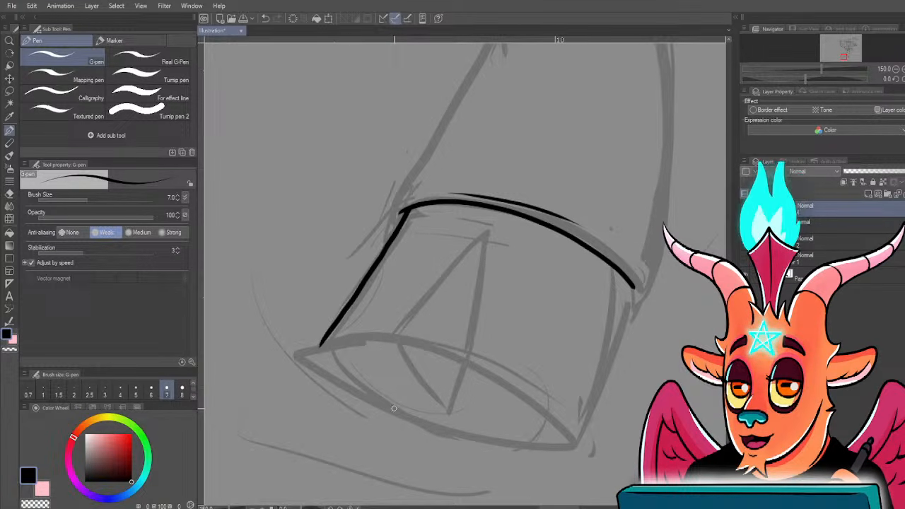
mouse_move(322, 345)
left_mouse_down()
mouse_move(350, 391)
mouse_move(401, 422)
mouse_move(477, 446)
mouse_move(547, 452)
mouse_move(571, 440)
mouse_move(585, 412)
mouse_move(633, 286)
left_mouse_up()
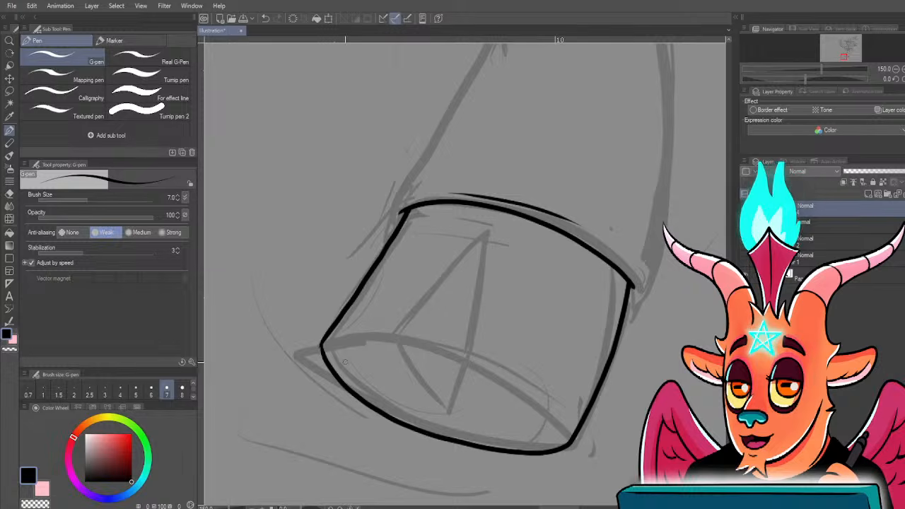
- Ink the front edge of the left-hand hoof's sole and the tall triangular cleft that cuts through it
left_click_drag(322, 347, 407, 342)
left_click_drag(464, 362, 565, 431)
left_click_drag(433, 374, 504, 406)
mouse_move(477, 370)
left_mouse_down()
mouse_move(557, 264)
mouse_move(544, 340)
left_mouse_up()
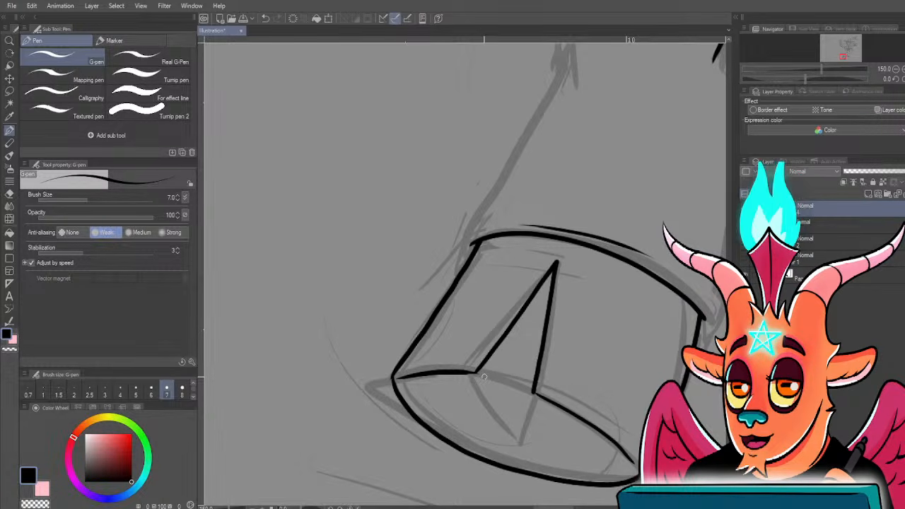
left_click_drag(520, 444, 534, 391)
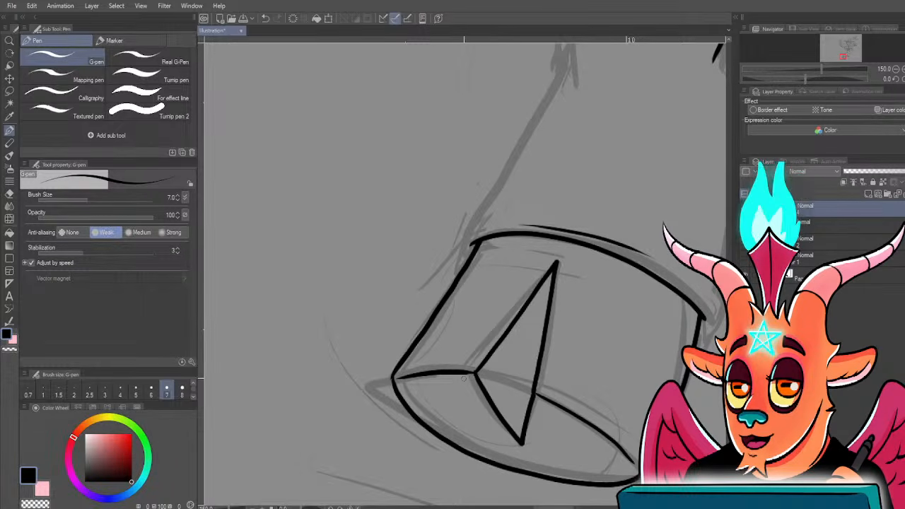
- Erase the stray ink where the left-hand hoof's sole edge meets the cleft and redraw a clean joint
scroll(407, 374, "up", 2)
key("c")
mouse_move(487, 372)
left_mouse_down()
mouse_move(489, 382)
mouse_move(484, 373)
left_mouse_up()
key("c")
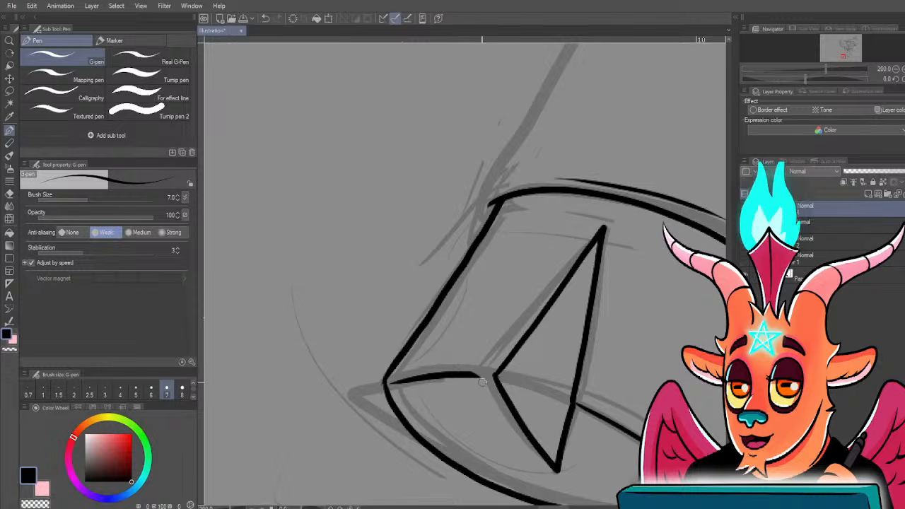
mouse_move(484, 379)
left_mouse_down()
mouse_move(446, 375)
mouse_move(493, 379)
left_mouse_up()
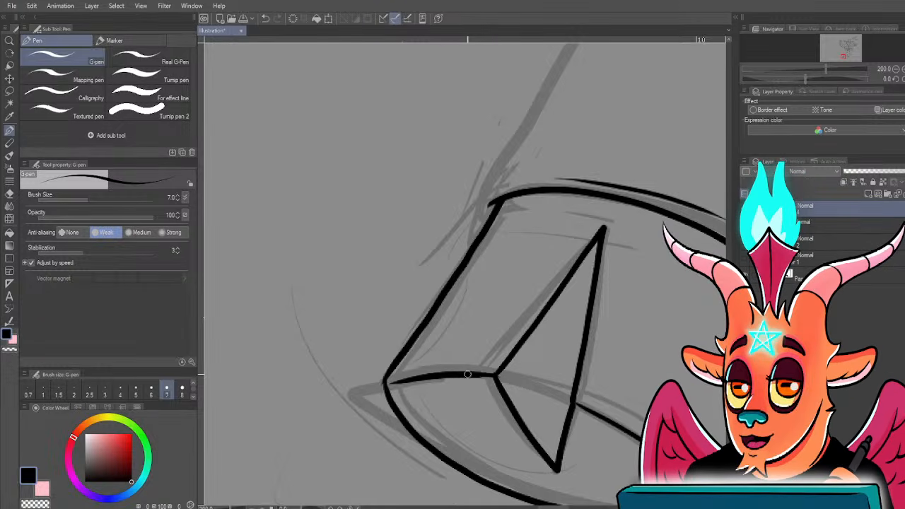
- Refine the line weight of the sole edge on both sides of the left-hand hoof's cleft
left_click_drag(539, 411, 454, 345)
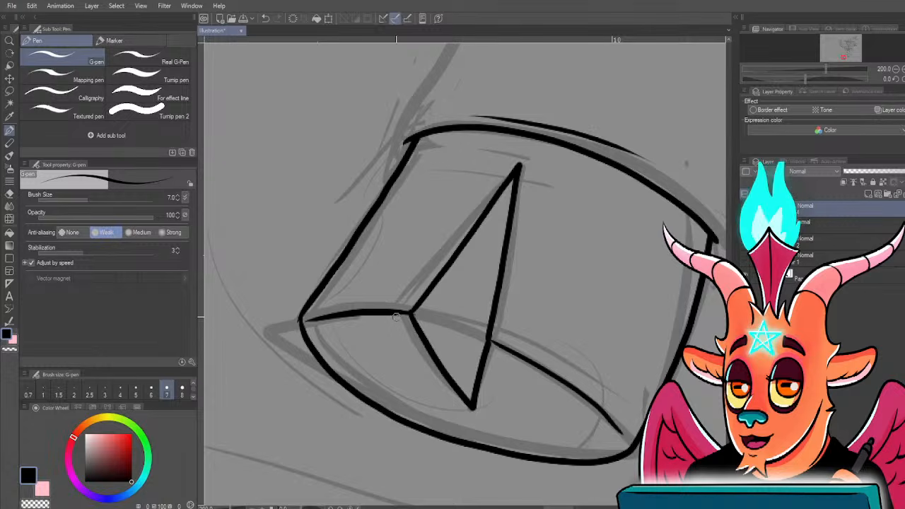
left_click_drag(403, 318, 312, 326)
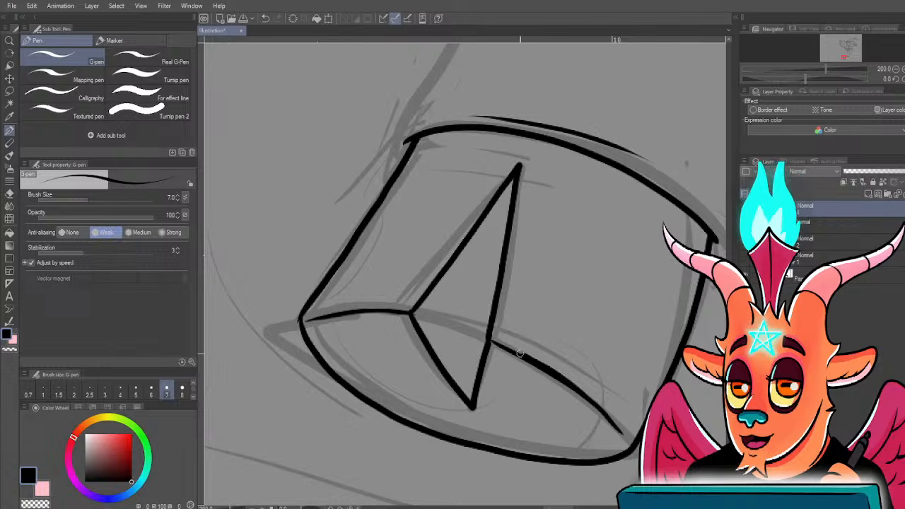
left_click_drag(467, 358, 489, 400)
scroll(489, 400, "down", 1)
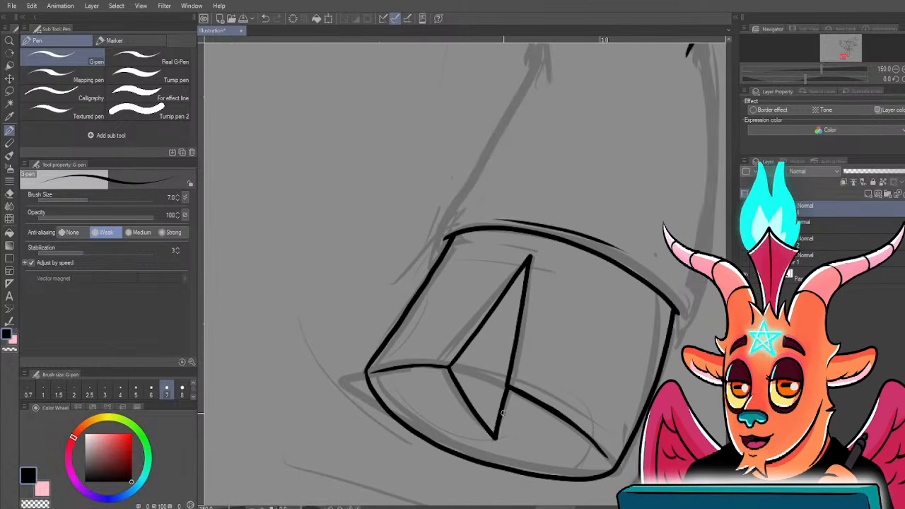
mouse_move(421, 239)
left_mouse_down()
mouse_move(467, 327)
mouse_move(361, 312)
left_mouse_up()
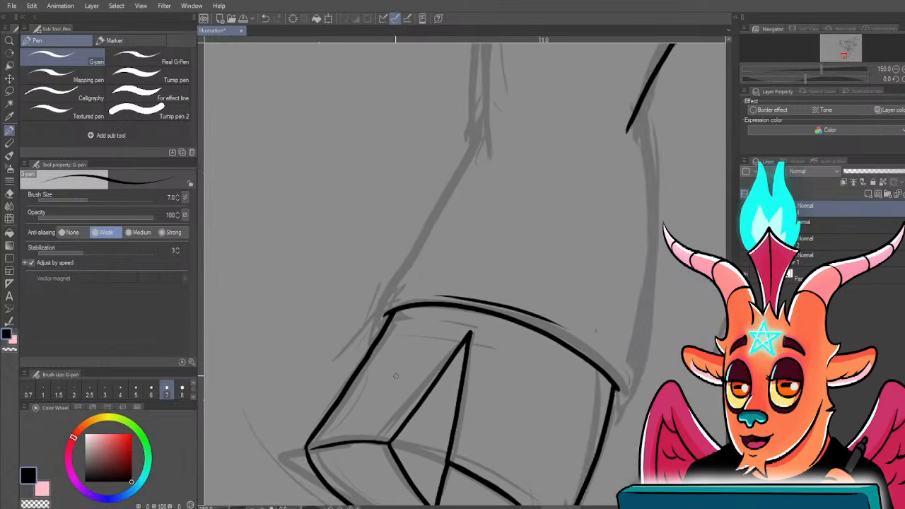
- Ink the inner edge of the left-hand trouser leg from knee to hem, adding a solid black wedge at the knee fold
left_click_drag(619, 403, 578, 420)
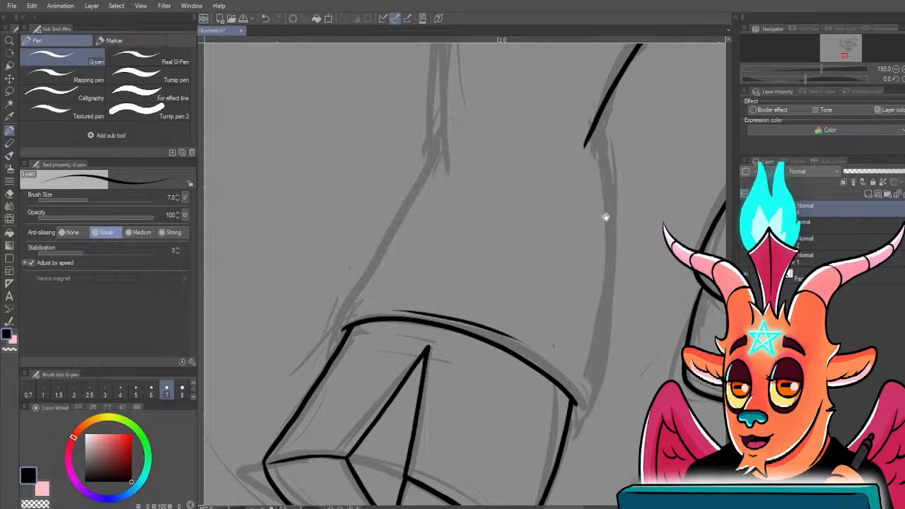
scroll(403, 304, "down", 6)
scroll(270, 368, "up", 6)
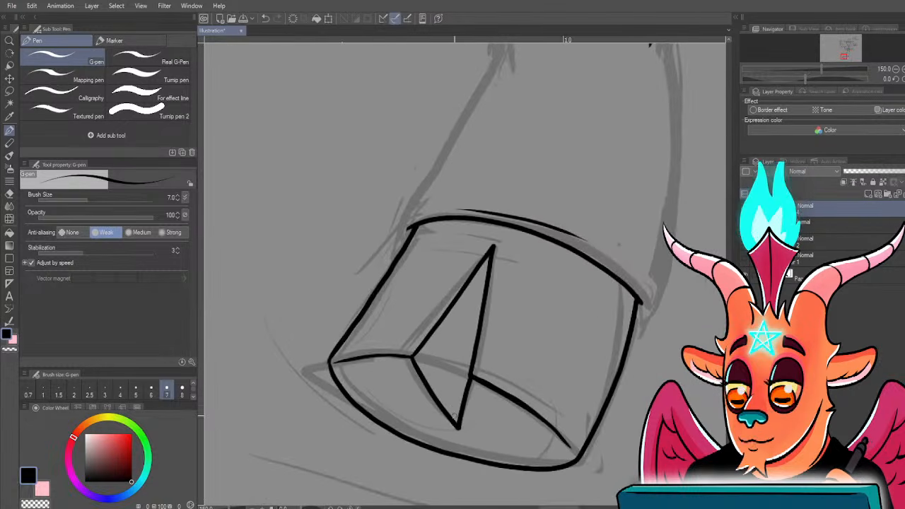
scroll(421, 353, "down", 6)
scroll(491, 398, "up", 3)
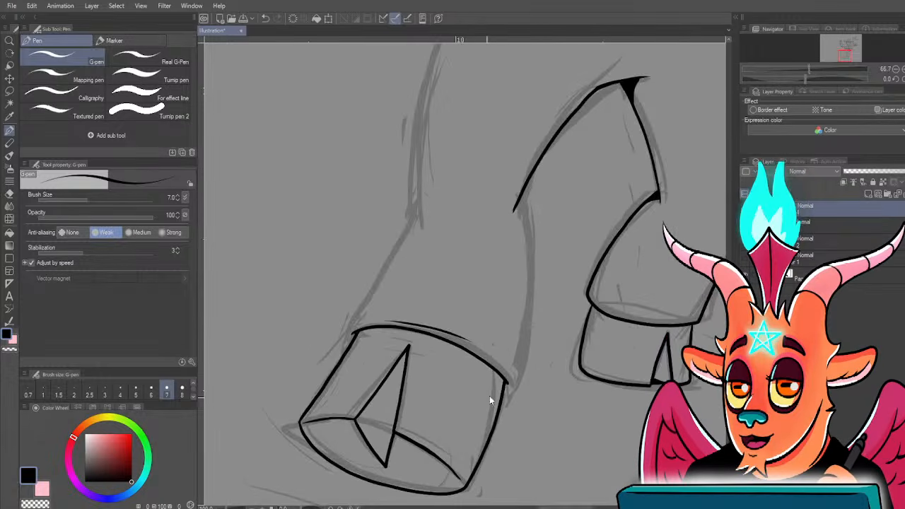
scroll(505, 396, "up", 2)
mouse_move(506, 397)
left_mouse_down()
mouse_move(505, 419)
mouse_move(531, 370)
left_mouse_up()
mouse_move(546, 224)
left_mouse_down()
mouse_move(525, 121)
mouse_move(552, 244)
mouse_move(565, 246)
mouse_move(555, 244)
left_mouse_up()
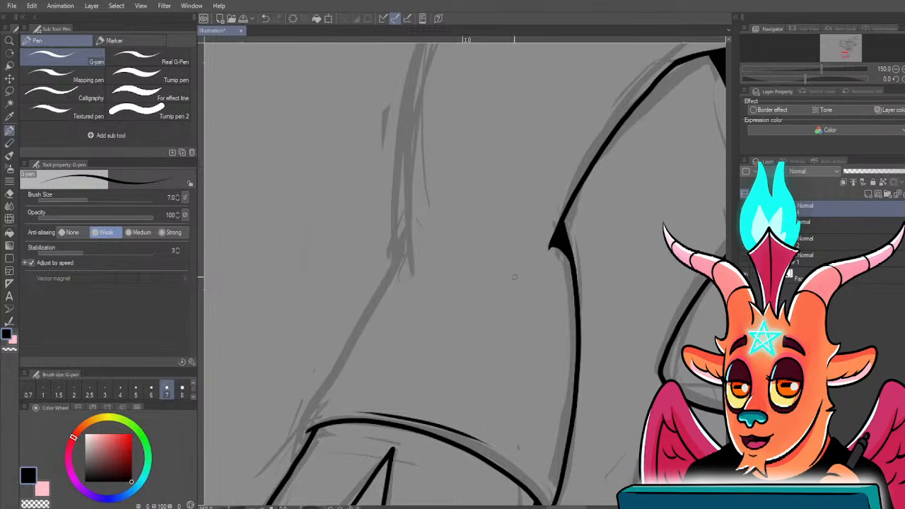
- Ink the outer edge of the left-hand trouser leg down the thigh and shin, rounding it into the hem corner
mouse_move(425, 304)
left_mouse_down()
mouse_move(483, 268)
mouse_move(487, 413)
mouse_move(487, 325)
left_mouse_up()
scroll(382, 324, "down", 1)
left_click_drag(504, 246, 534, 186)
mouse_move(464, 370)
left_mouse_down()
mouse_move(542, 250)
mouse_move(560, 191)
left_mouse_up()
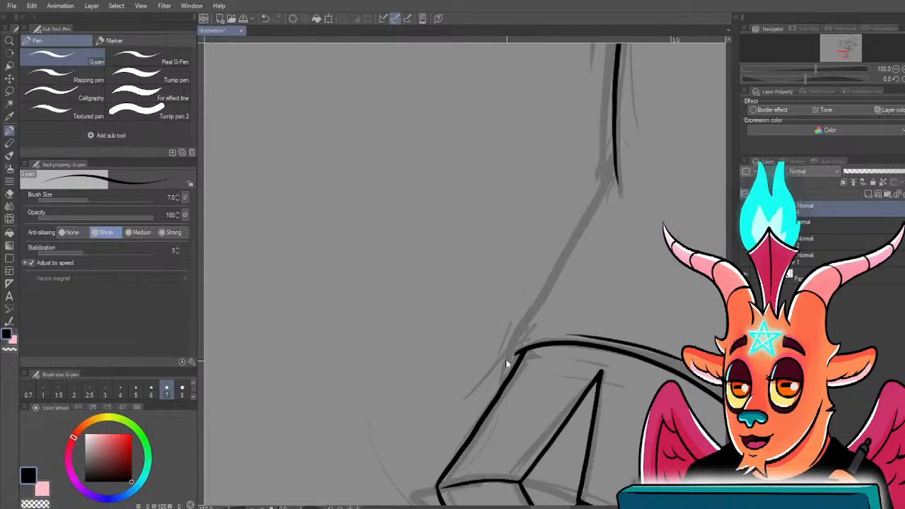
scroll(506, 359, "up", 1)
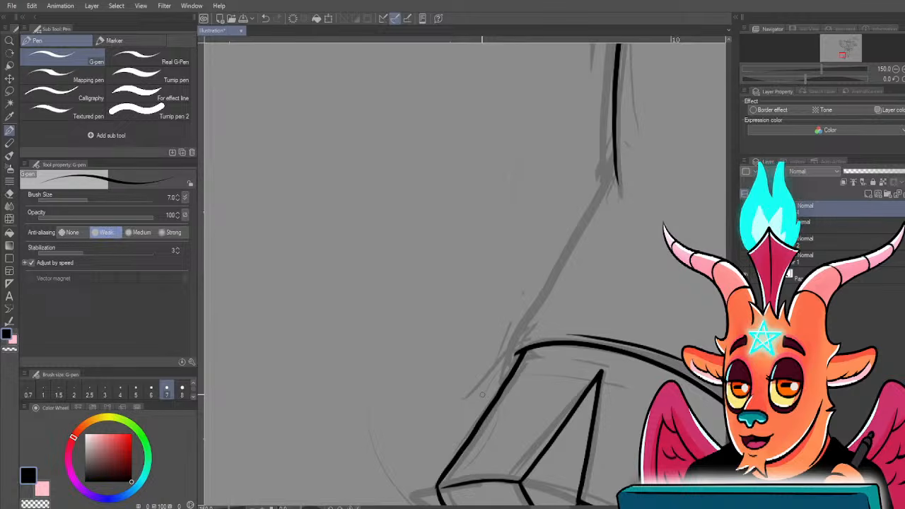
left_click_drag(472, 369, 468, 382)
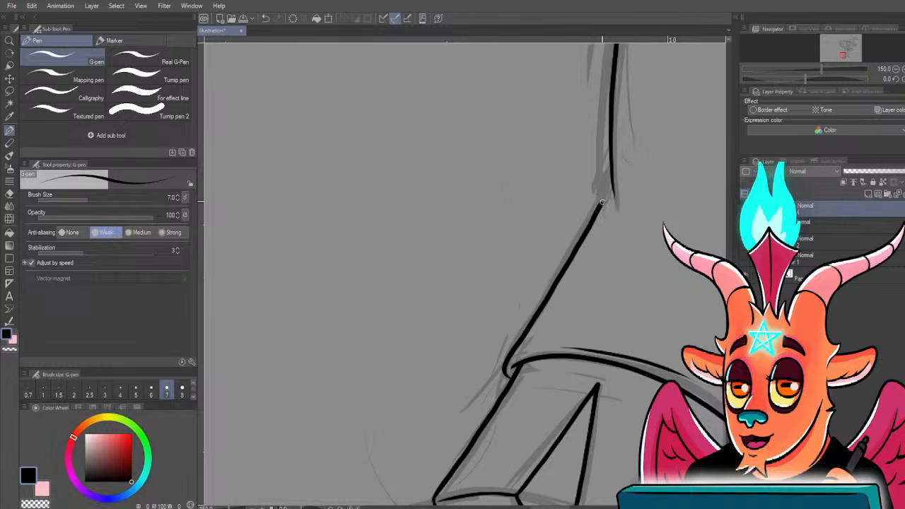
- Examine the inked figure as a whole and up close around the raised arm's sleeve, the tail and the legs
scroll(613, 174, "down", 5)
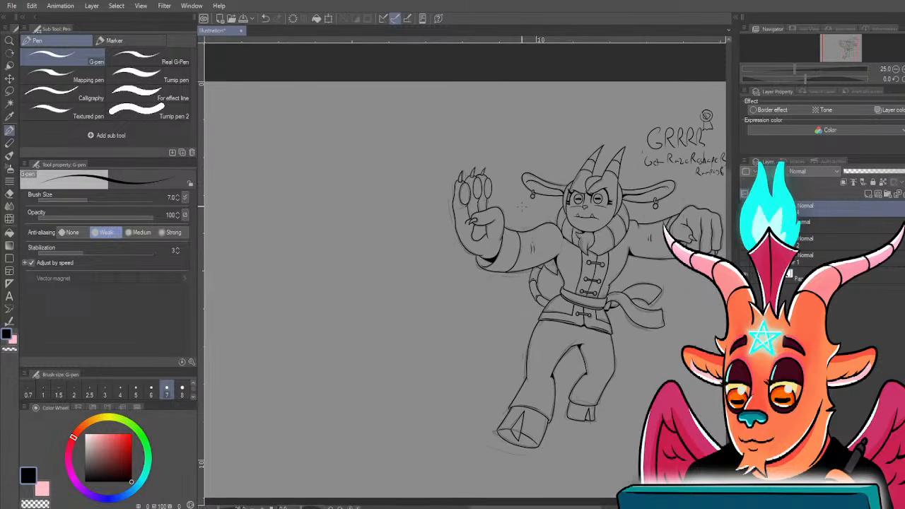
scroll(495, 307, "up", 4)
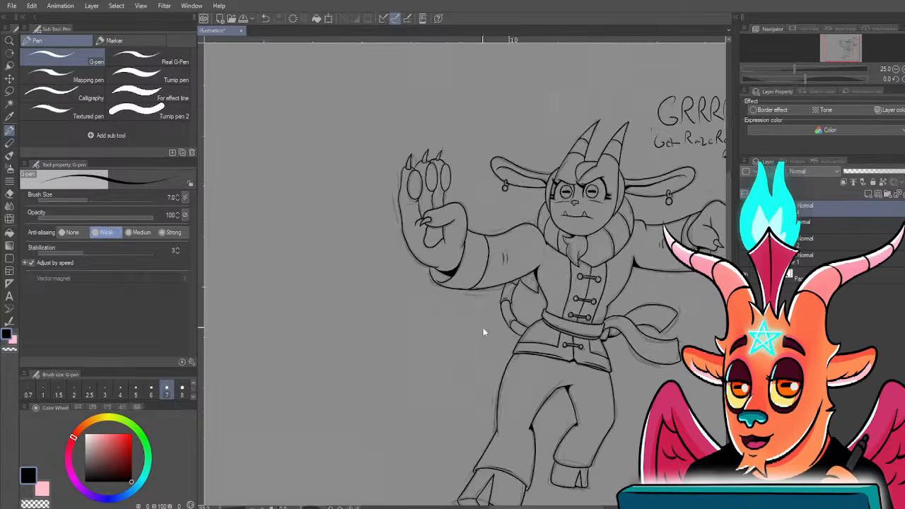
scroll(529, 220, "up", 3)
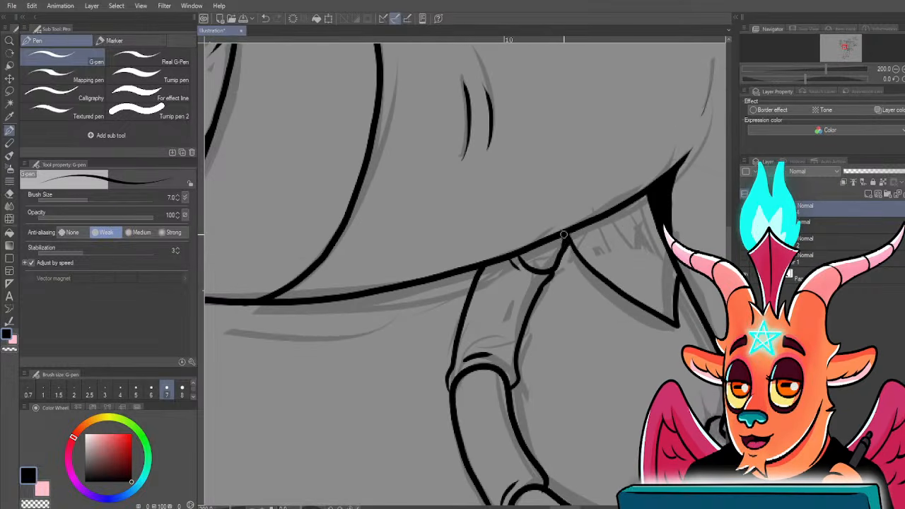
scroll(560, 252, "down", 3)
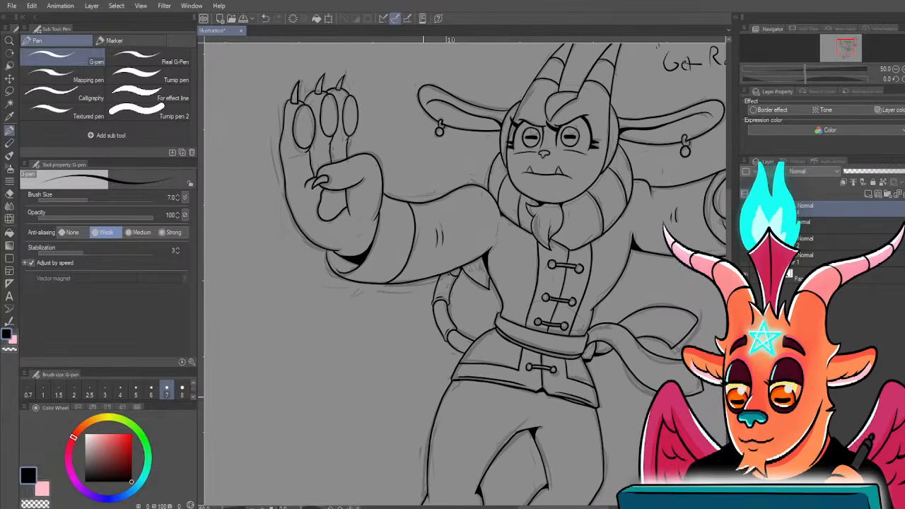
left_click_drag(393, 360, 378, 377)
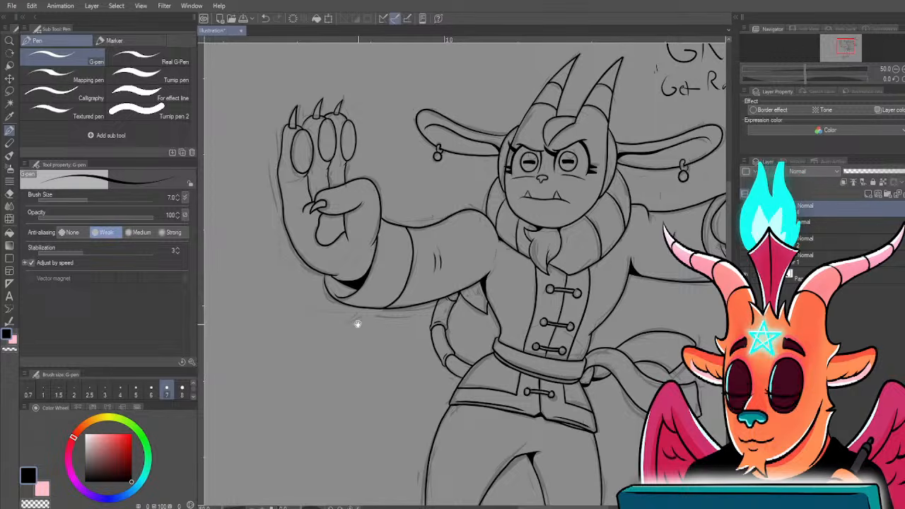
scroll(359, 325, "down", 3)
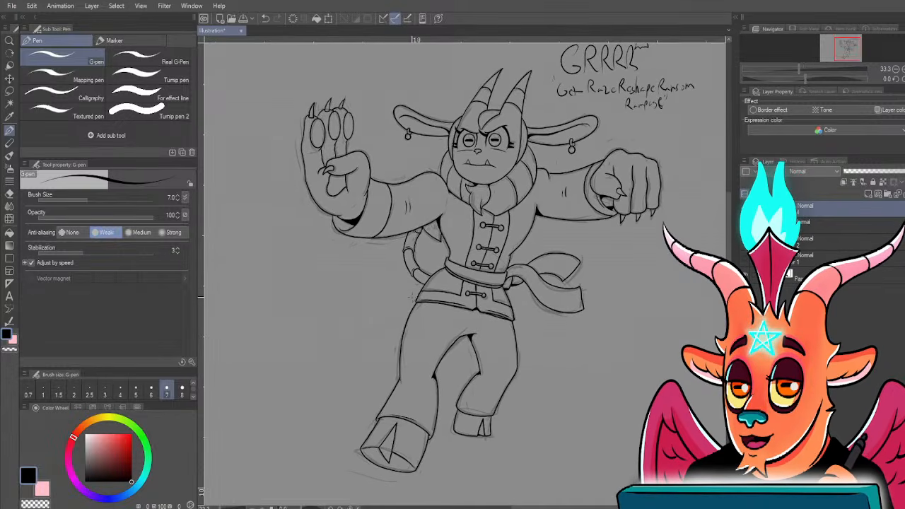
mouse_move(390, 287)
left_mouse_down()
mouse_move(356, 303)
mouse_move(353, 328)
left_mouse_up()
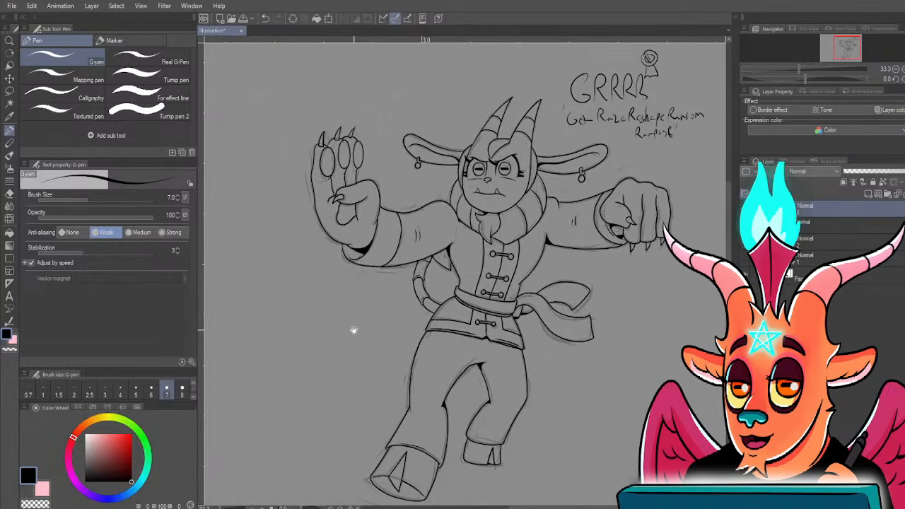
scroll(373, 339, "up", 1)
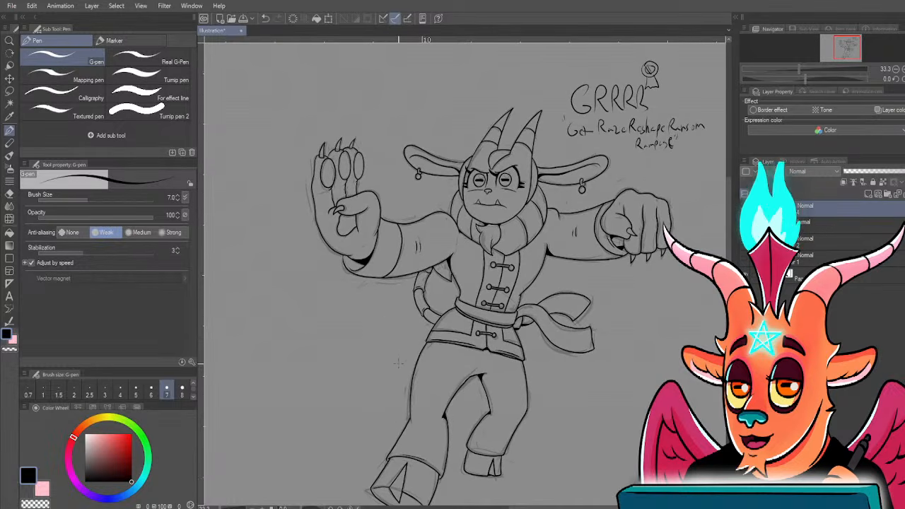
scroll(396, 365, "up", 1)
mouse_move(417, 361)
left_mouse_down()
mouse_move(403, 406)
mouse_move(413, 378)
left_mouse_up()
scroll(457, 326, "up", 4)
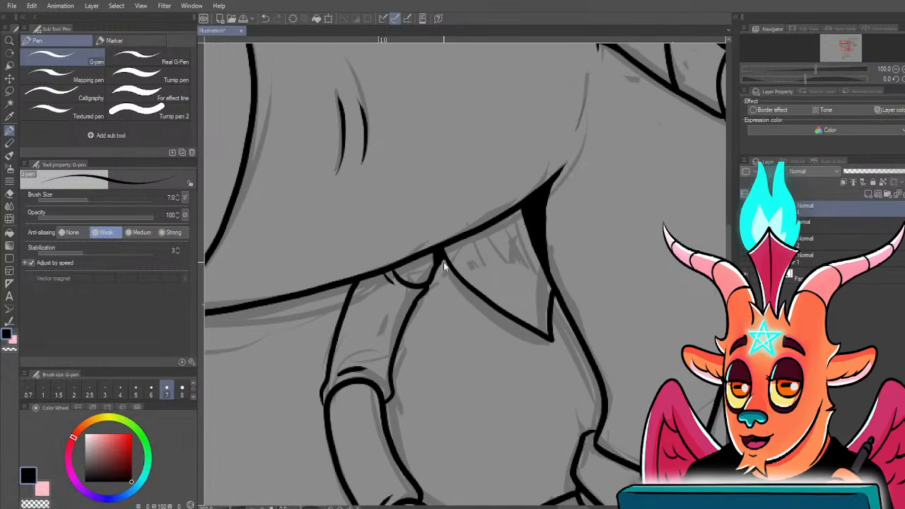
scroll(524, 326, "down", 4)
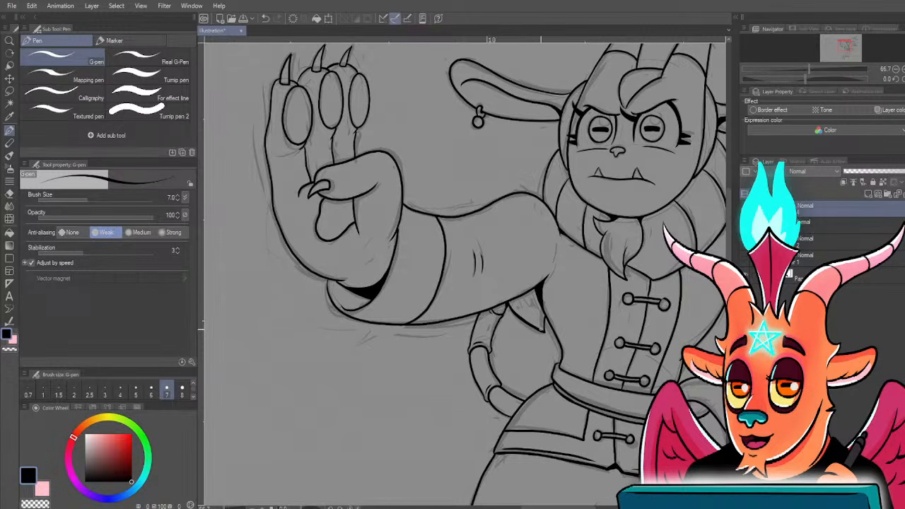
scroll(314, 236, "down", 3)
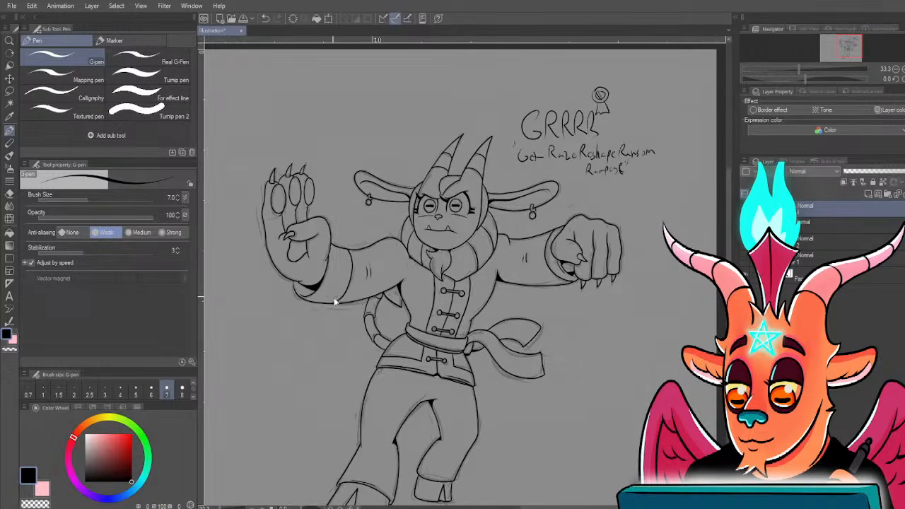
scroll(382, 319, "up", 2)
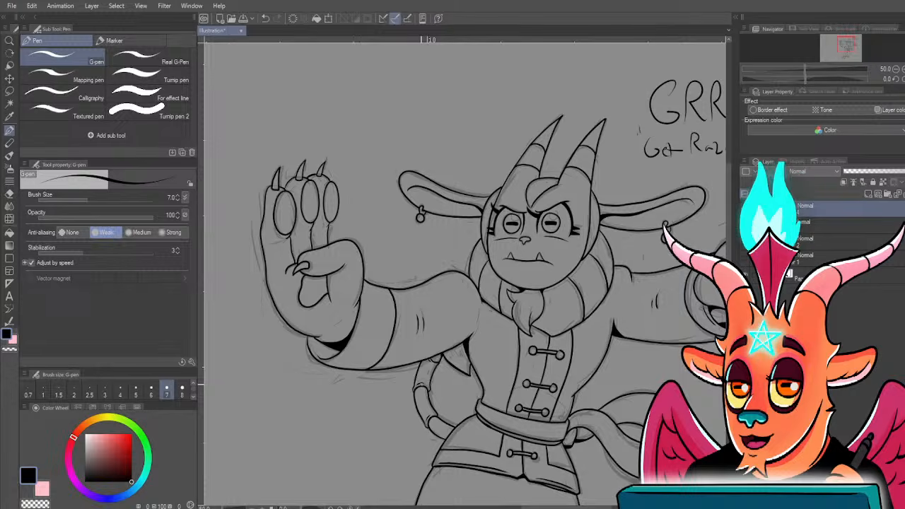
scroll(515, 265, "down", 1)
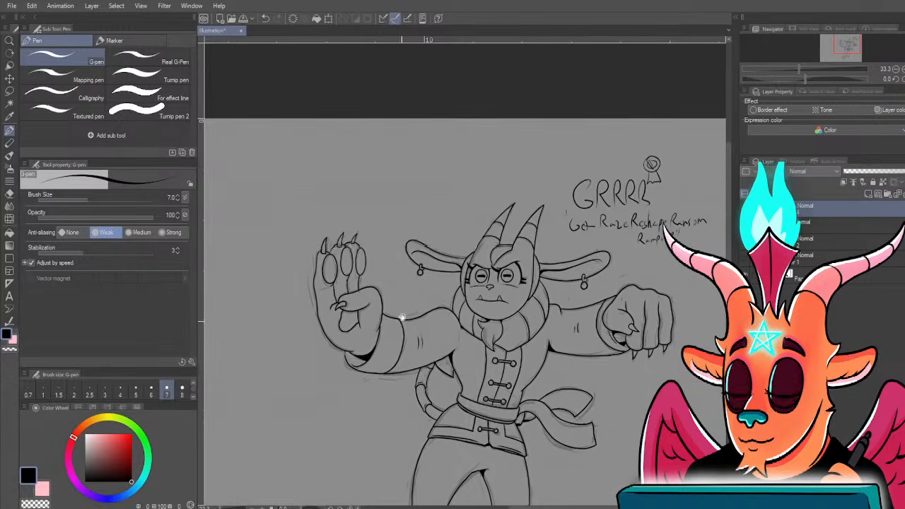
left_click_drag(347, 324, 340, 210)
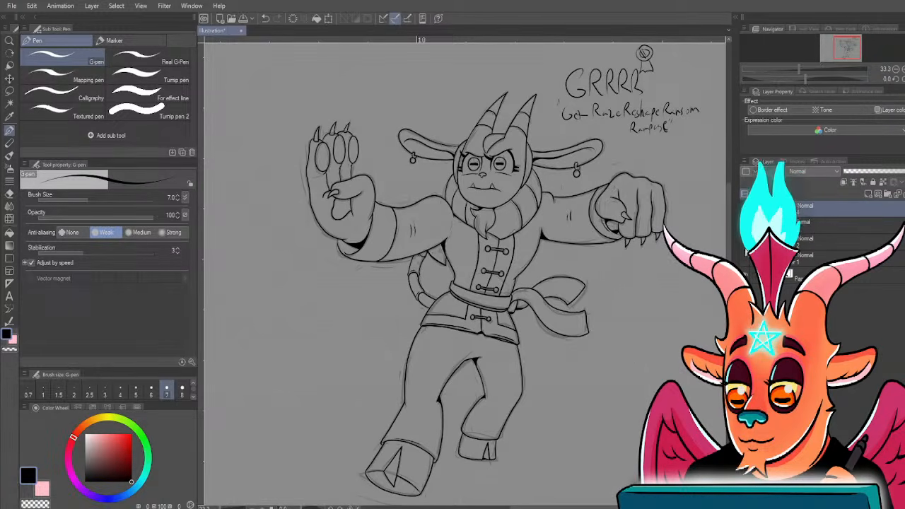
- Hide the rough sketch layer and save the illustration
left_click(744, 257)
scroll(438, 313, "up", 2)
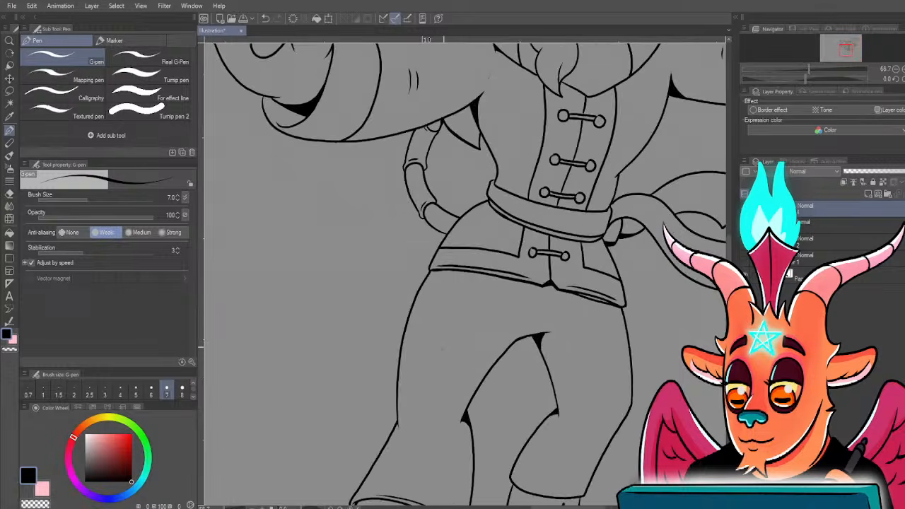
scroll(415, 311, "down", 2)
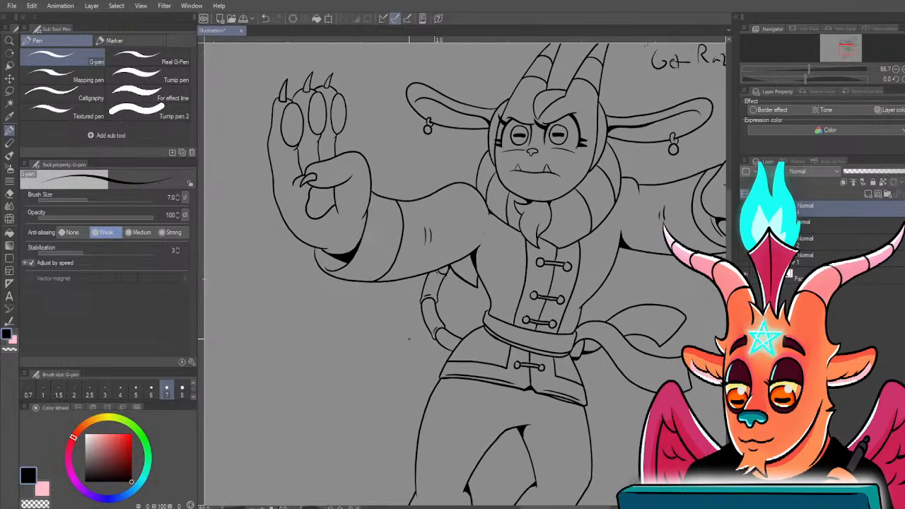
scroll(347, 280, "down", 1)
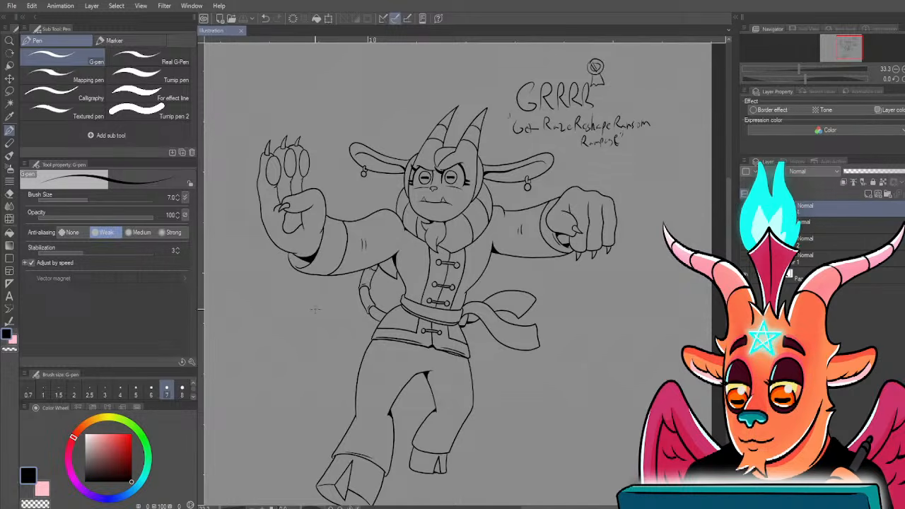
- Examine the clean line art without the sketch, from the hooves and trousers up to the face and raised hand
mouse_move(327, 318)
left_mouse_down()
mouse_move(335, 345)
mouse_move(339, 329)
left_mouse_up()
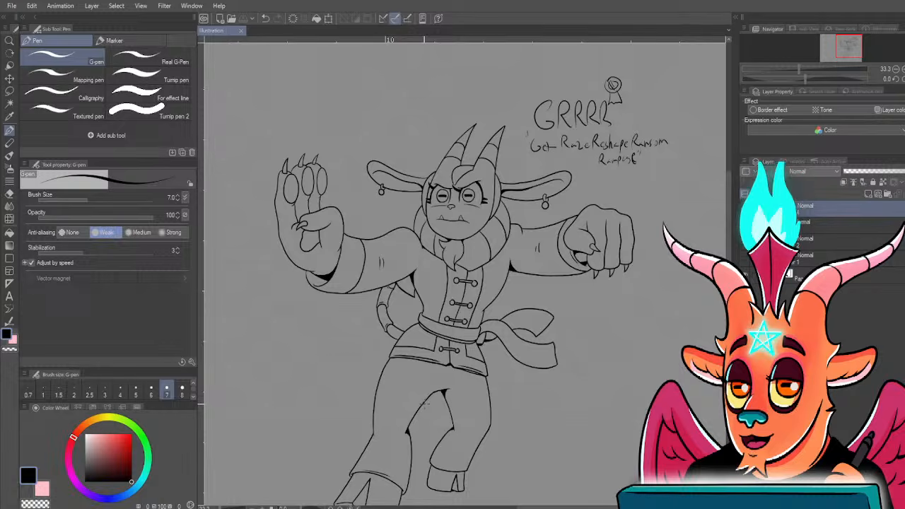
scroll(432, 332, "up", 2)
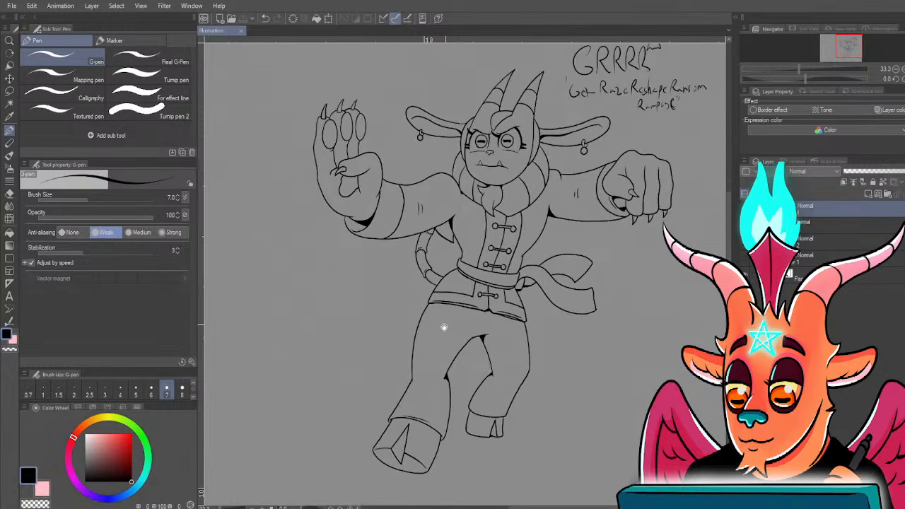
scroll(425, 375, "up", 1)
scroll(405, 339, "down", 2)
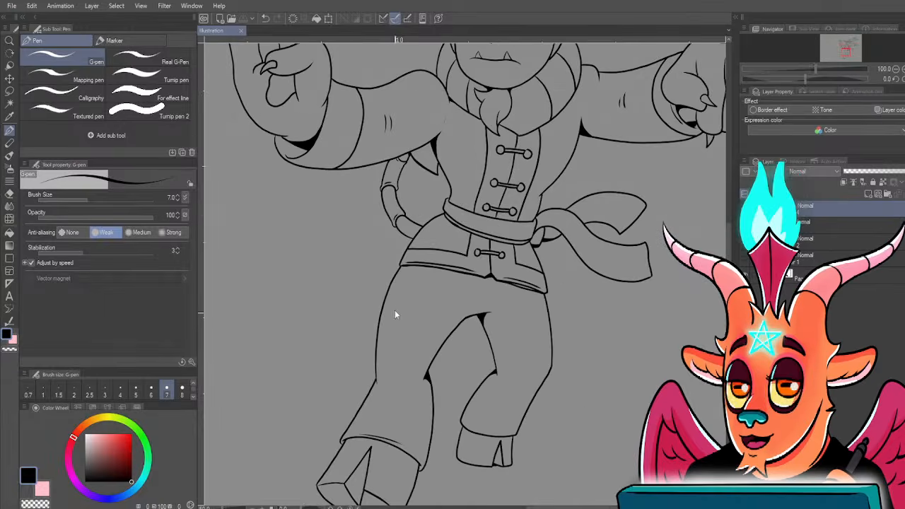
mouse_move(396, 313)
left_mouse_down()
mouse_move(402, 404)
mouse_move(404, 368)
left_mouse_up()
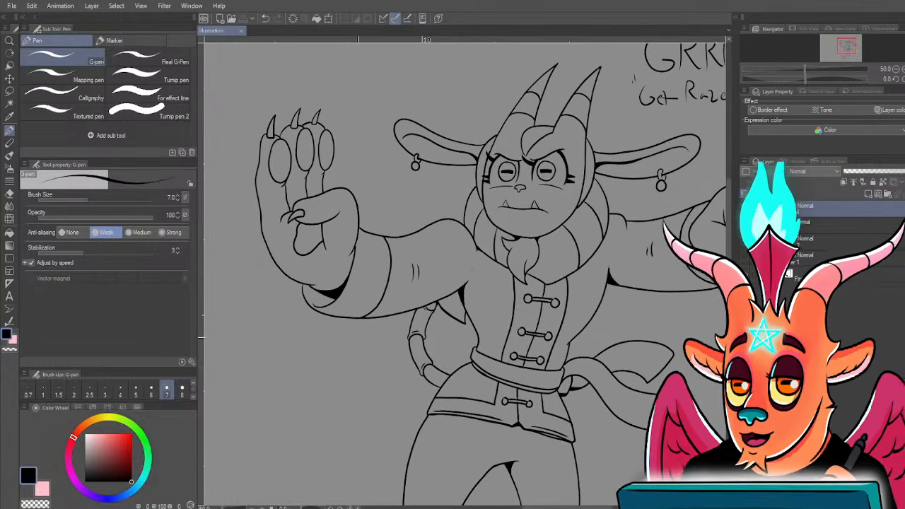
left_click_drag(366, 323, 365, 353)
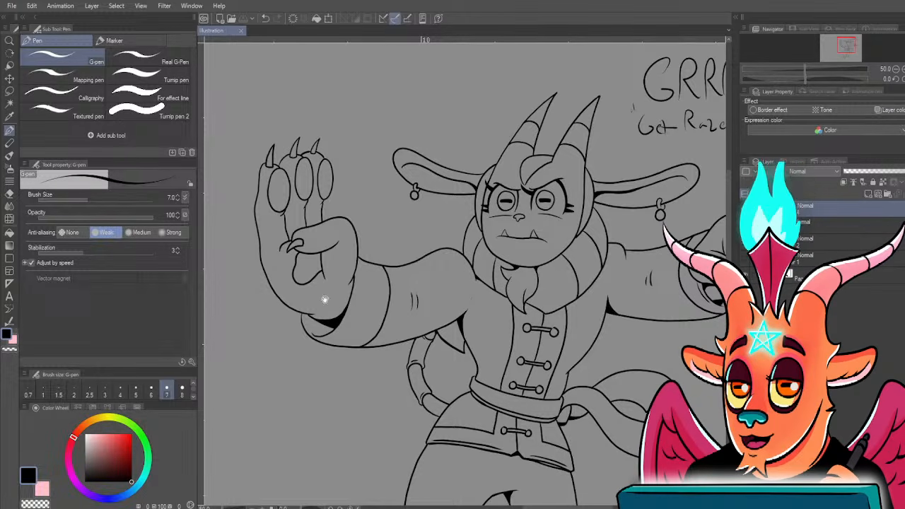
left_click_drag(325, 300, 323, 310)
- Thicken the lower curve of the palm pad on the raised hand where it runs up to the thumb's base line
scroll(302, 364, "up", 5)
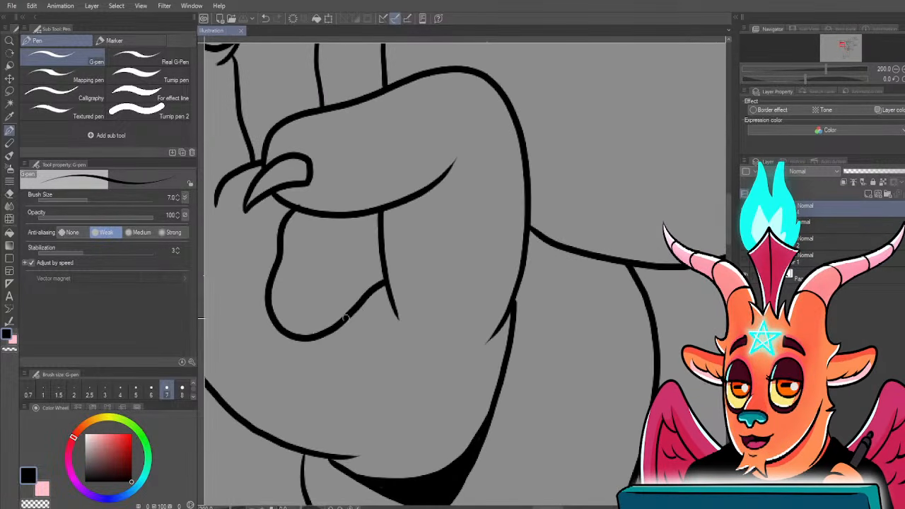
left_click_drag(340, 328, 384, 287)
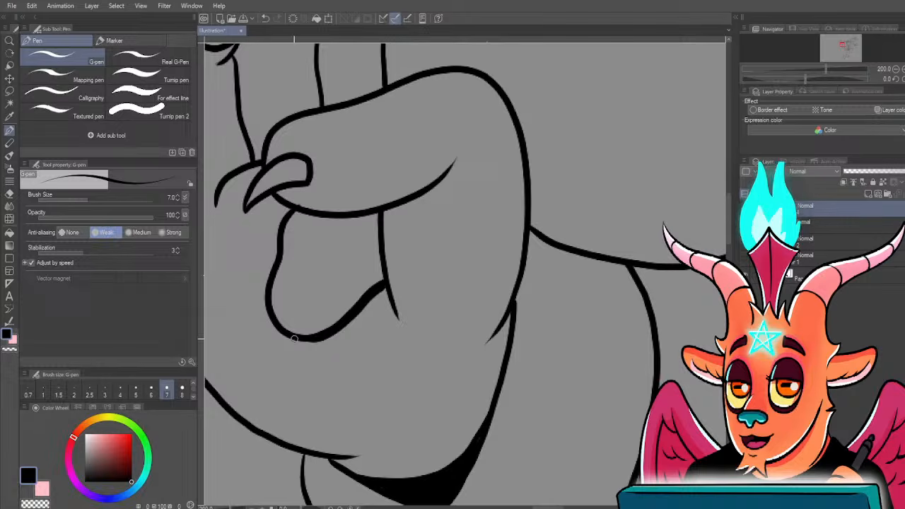
key("ctrl+z")
left_click_drag(311, 339, 385, 290)
- Fill the corner where the thumb's underside meets its base line with black and ink a short crease on the upper palm
left_click_drag(315, 259, 357, 329)
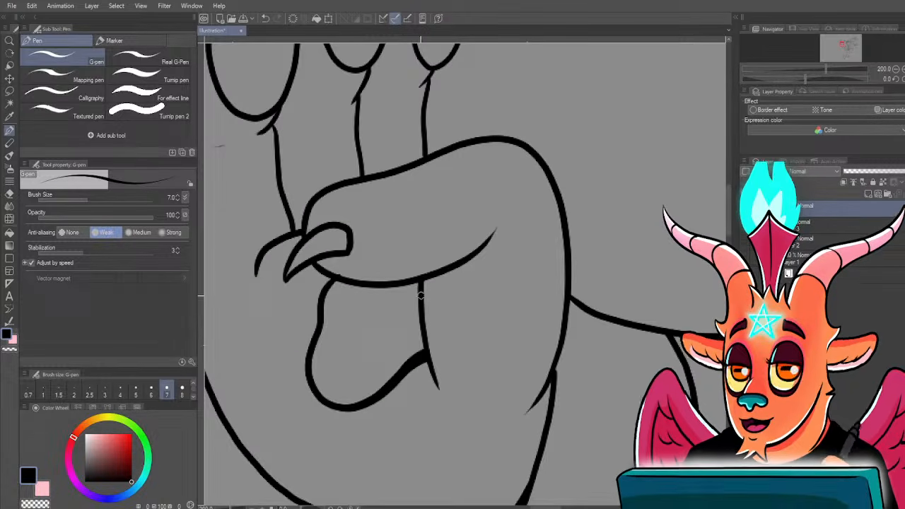
left_click_drag(422, 301, 428, 282)
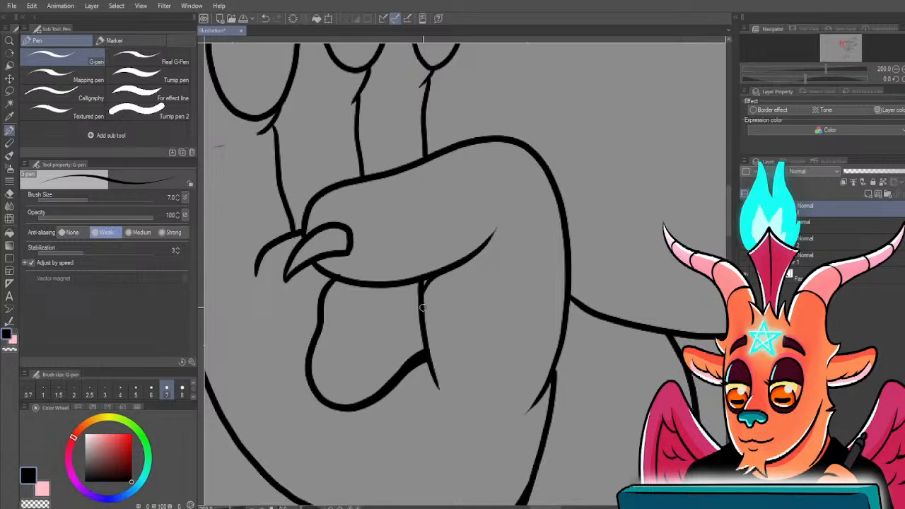
left_click_drag(425, 283, 530, 354)
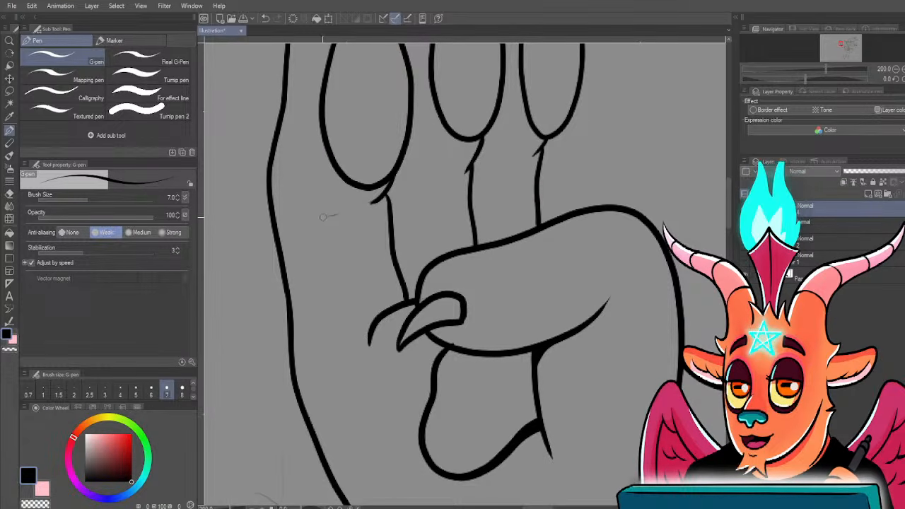
left_click_drag(321, 218, 340, 216)
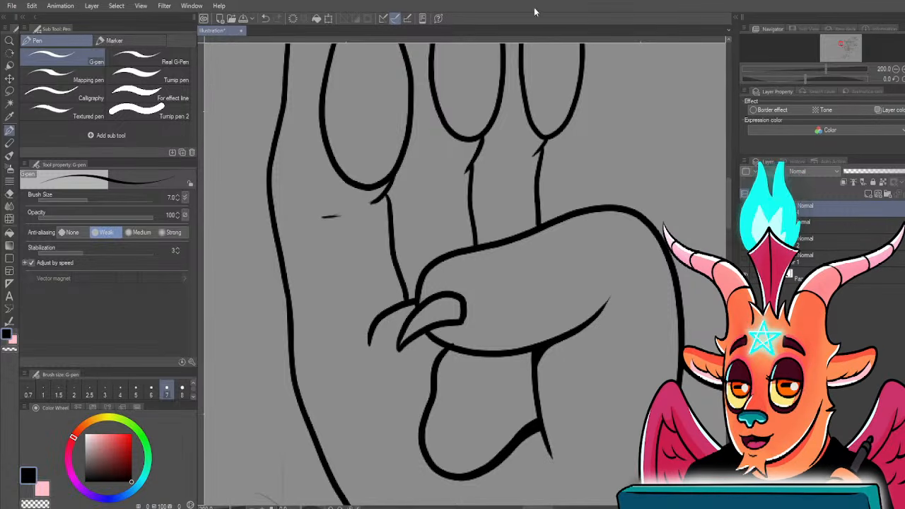
- Add a new raster layer beneath the line art for flat colours and choose a light orange drawing colour
scroll(464, 212, "down", 6)
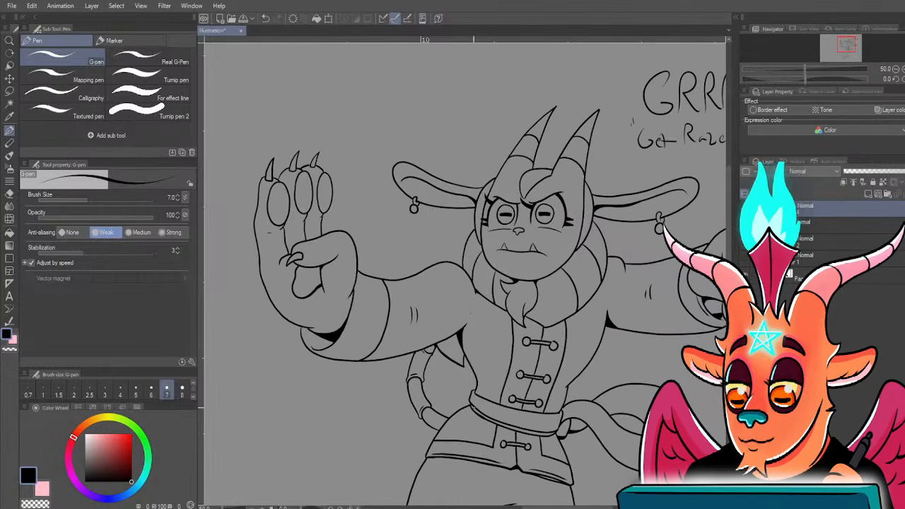
left_click_drag(432, 346, 417, 342)
left_click(865, 222)
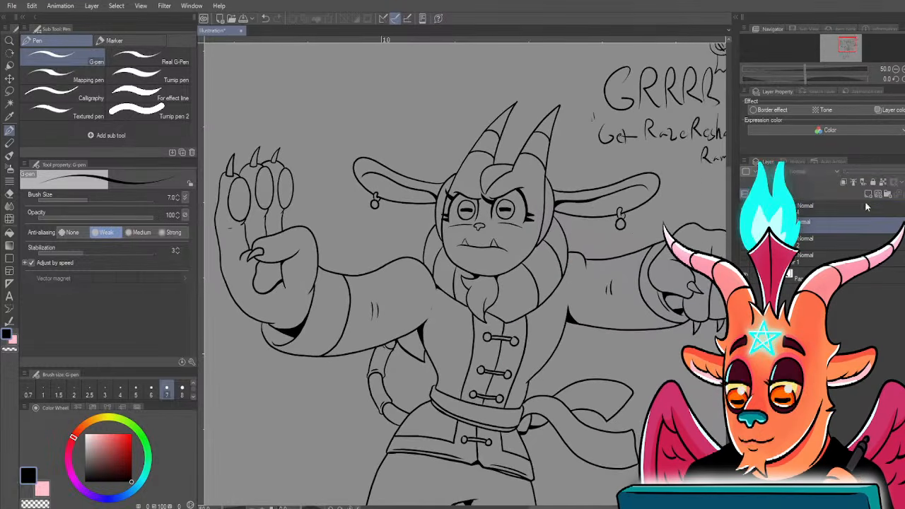
left_click(869, 194)
left_click(92, 420)
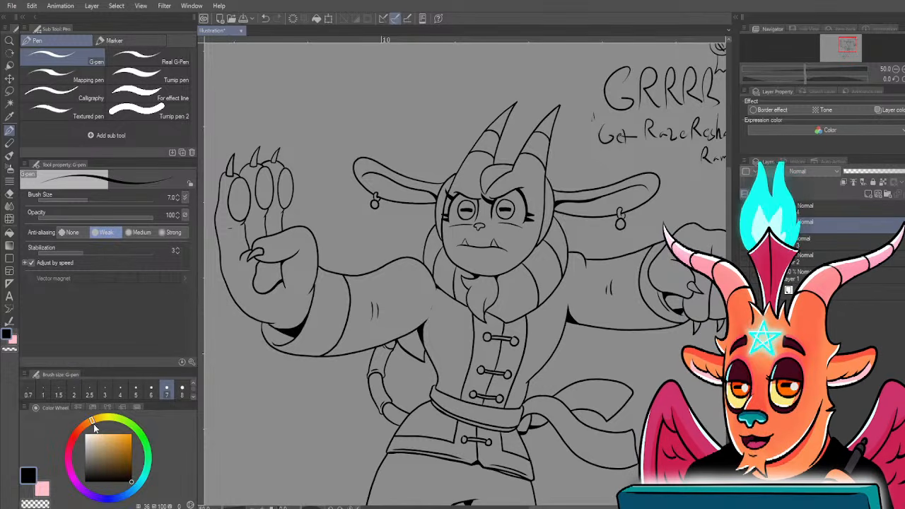
left_click(104, 429)
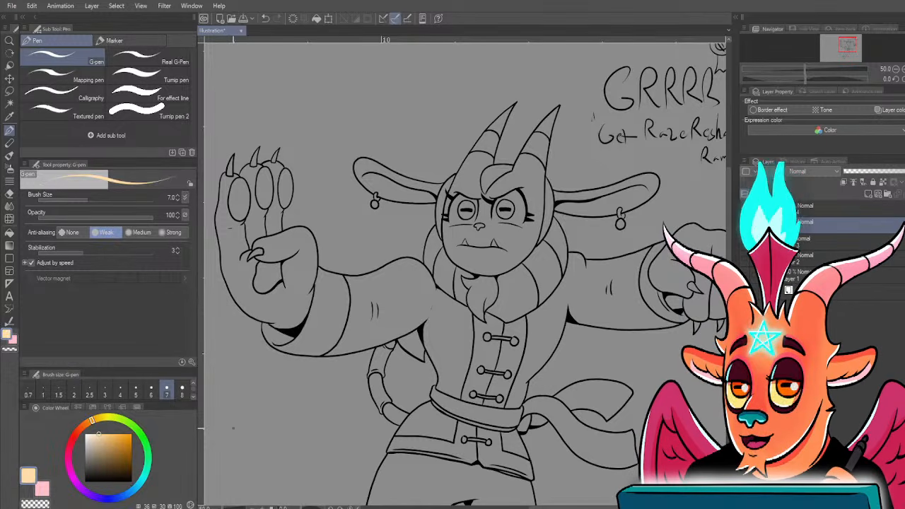
- Add a layer directly above the paper layer and fill the whole canvas on it with white
left_click(864, 291)
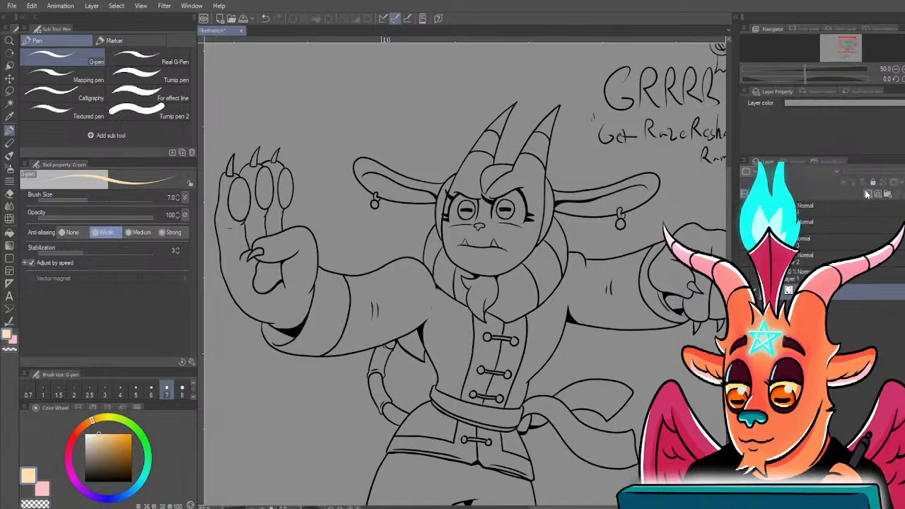
left_click(868, 194)
key("ctrl+a")
left_click_drag(96, 437, 85, 430)
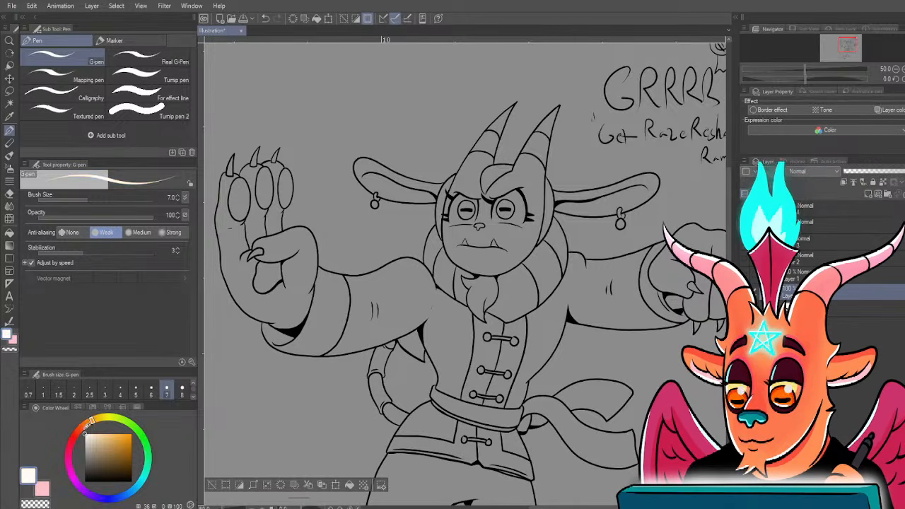
left_click(349, 486)
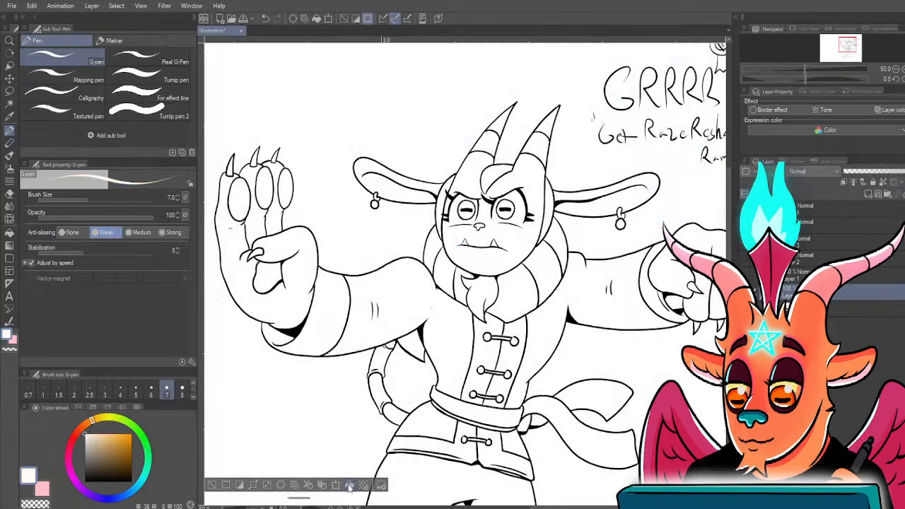
key("ctrl+d")
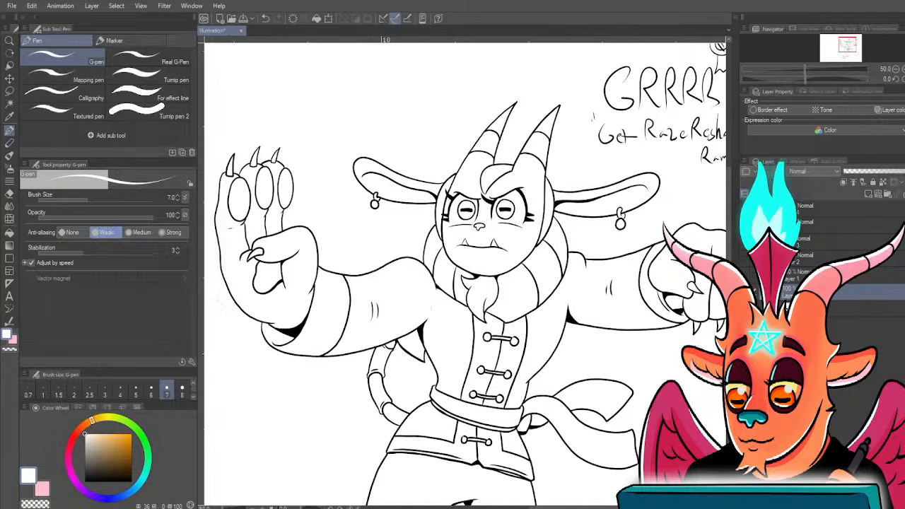
- Test a pale peach fill on the face in the flat colour layer, undo it and choose a slightly yellower shade
left_click(852, 209)
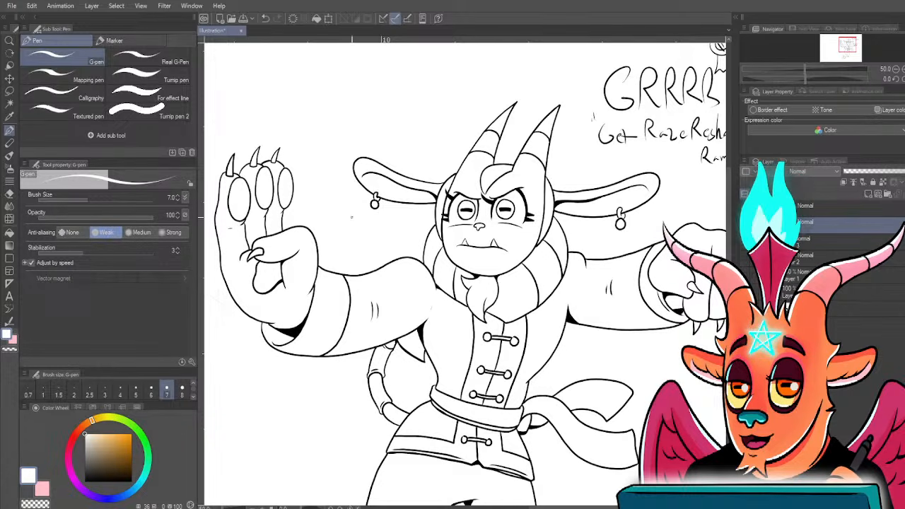
left_click(97, 434)
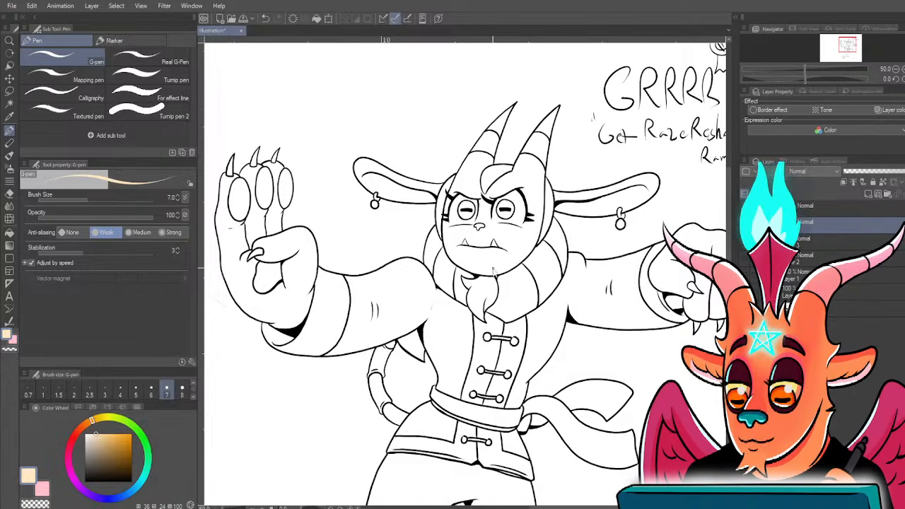
key("g")
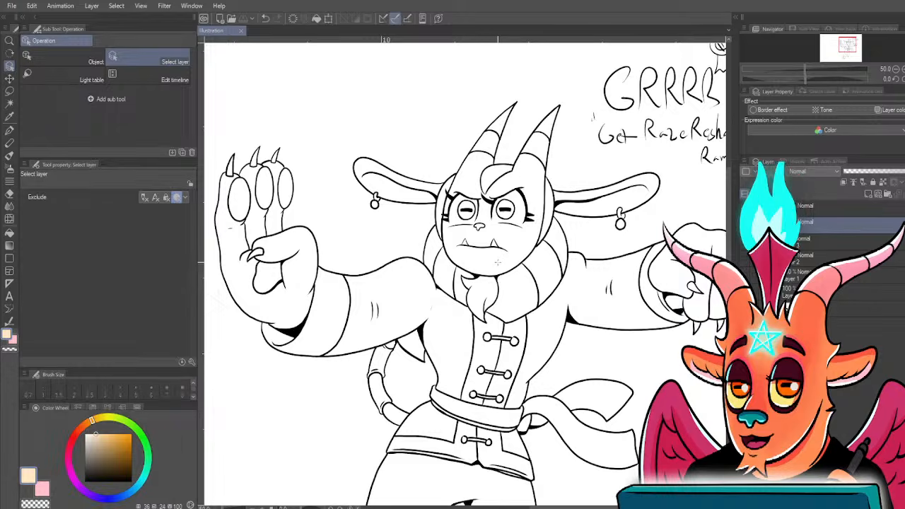
key("g")
left_click(472, 273)
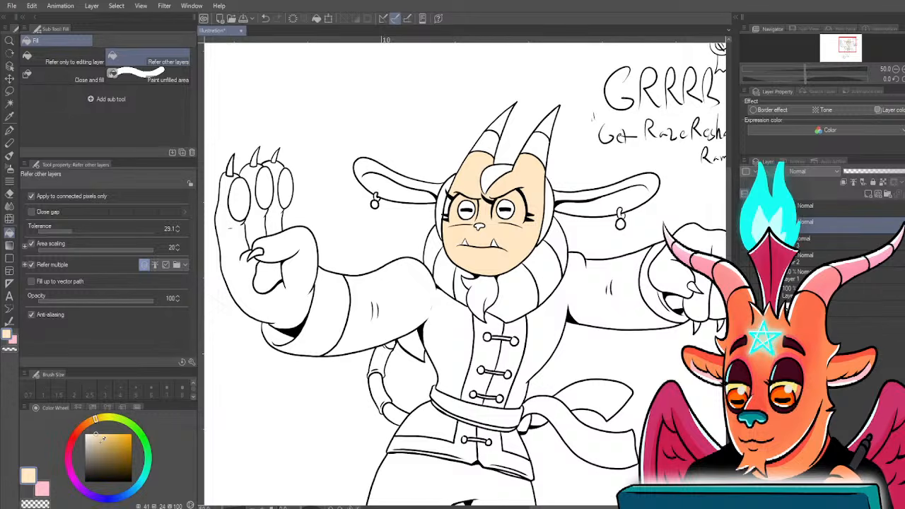
left_click(103, 433)
key("ctrl+z")
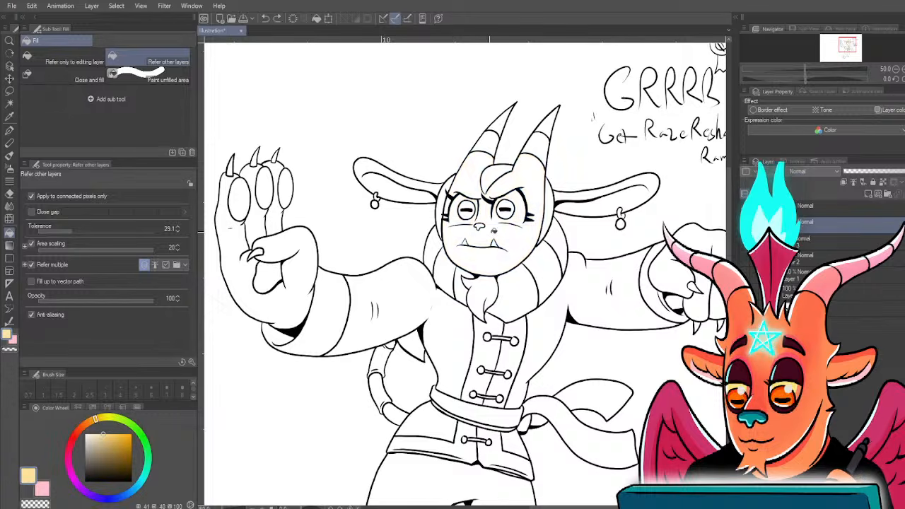
- Fill the character's face, both horns and both ears with the light sandy yellow skin colour
left_click(495, 142)
left_click(498, 130)
left_click(541, 142)
left_click(537, 181)
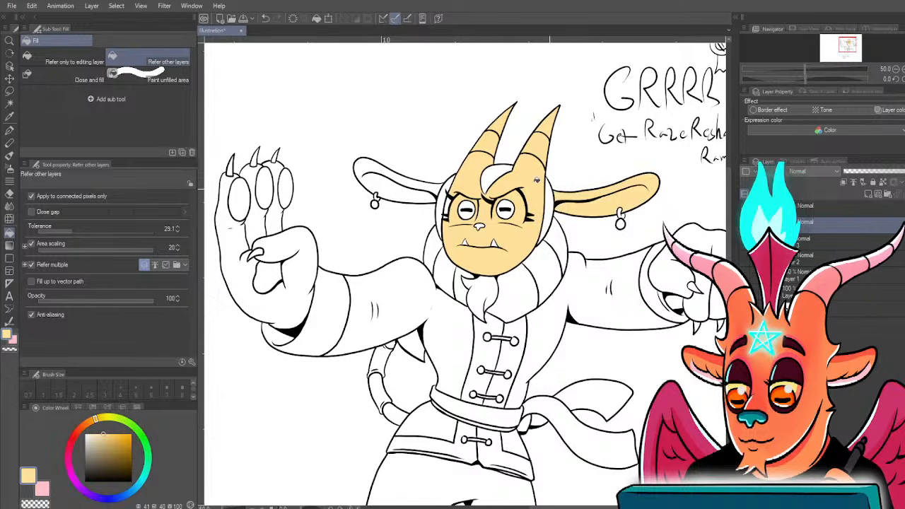
left_click(409, 180)
- Fill the raised hand with its fingers and the outstretched fist with the same sandy skin colour
left_click(261, 278)
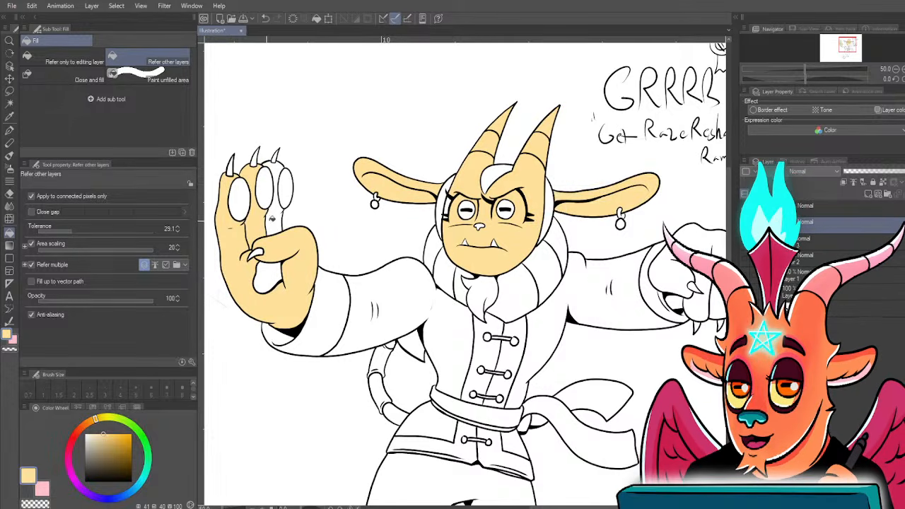
left_click(281, 187)
left_click_drag(495, 248, 419, 245)
left_click(618, 263)
left_click(593, 301)
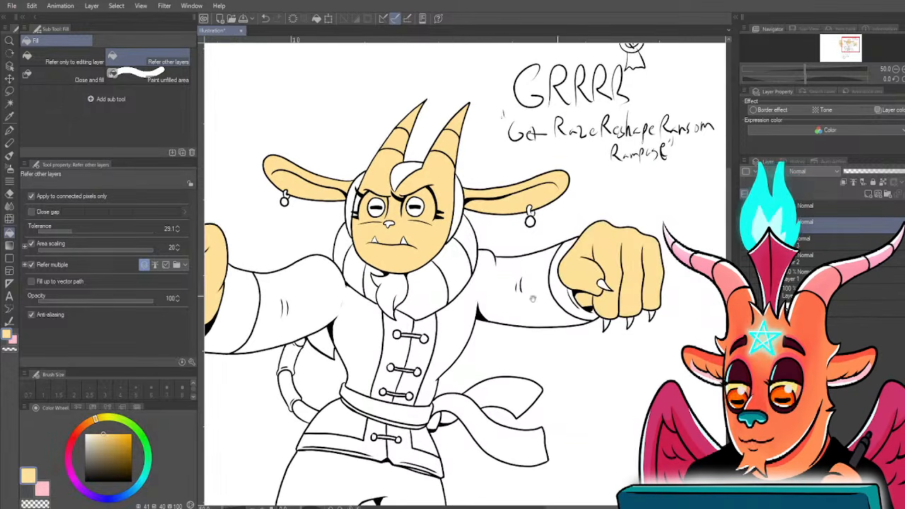
- Choose a strong red and fill the jacket's body, both sleeves and the skirt panels below the belt with it
mouse_move(319, 343)
left_mouse_down()
mouse_move(318, 263)
mouse_move(361, 311)
mouse_move(450, 355)
left_mouse_up()
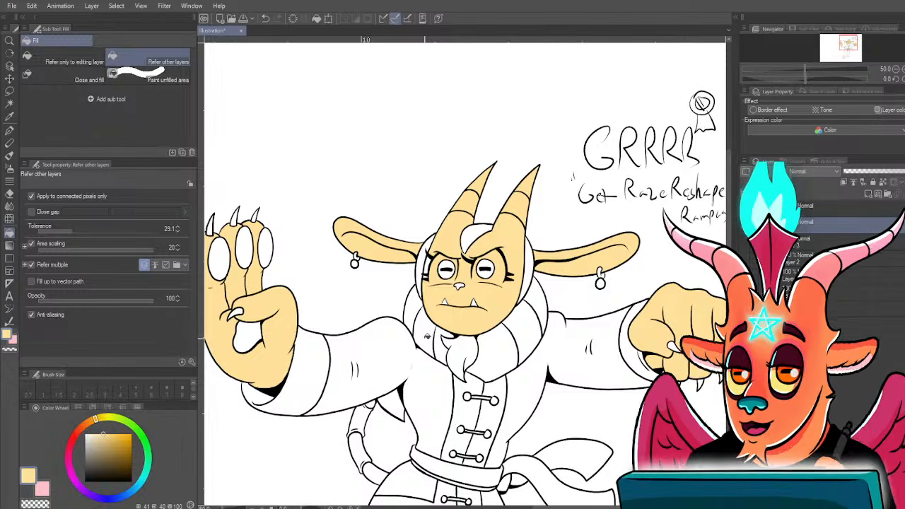
left_click_drag(407, 341, 426, 351)
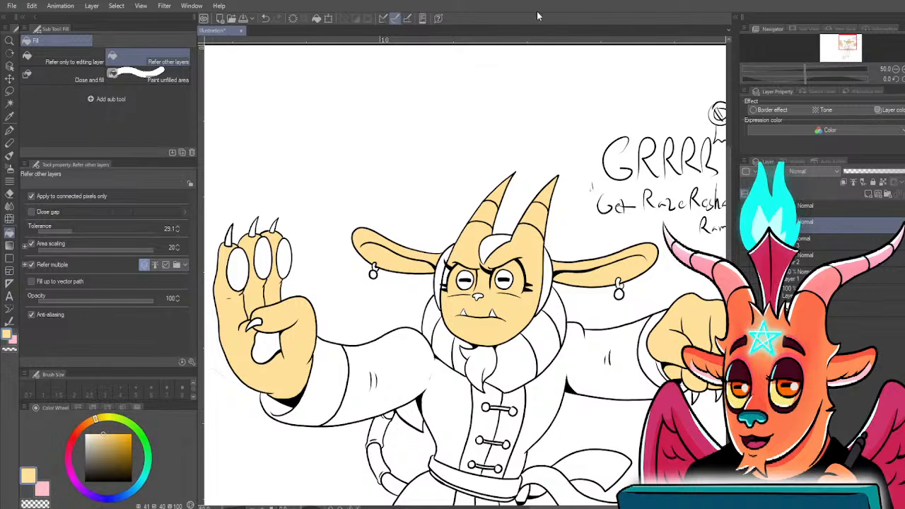
left_click_drag(431, 368, 436, 266)
left_click_drag(341, 411, 344, 339)
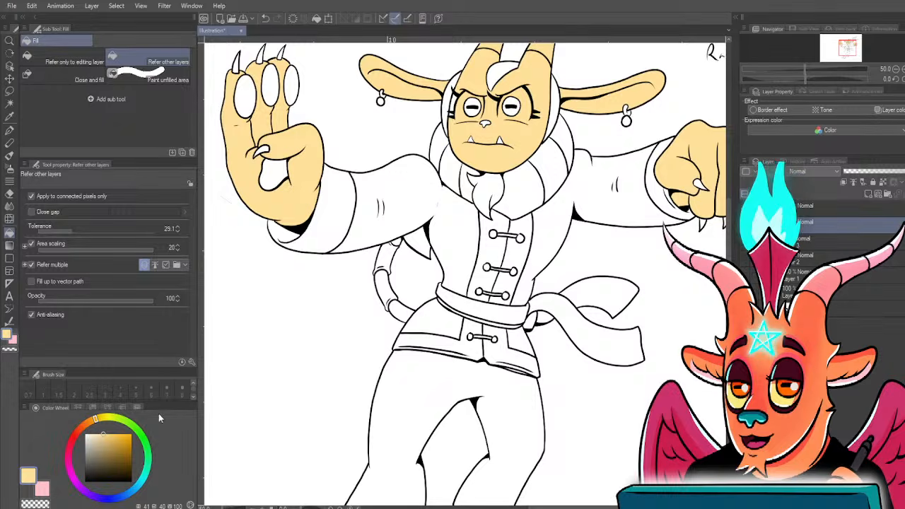
left_click_drag(456, 275, 459, 294)
left_click(78, 431)
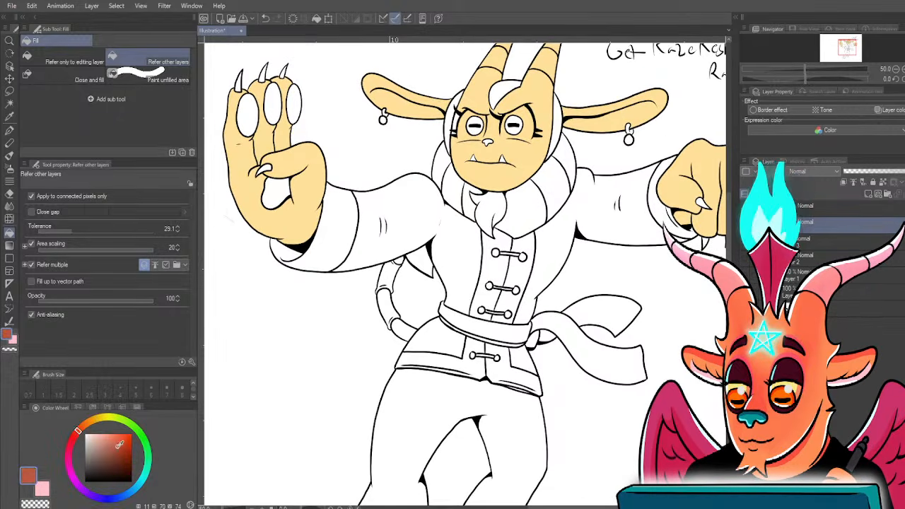
left_click(123, 442)
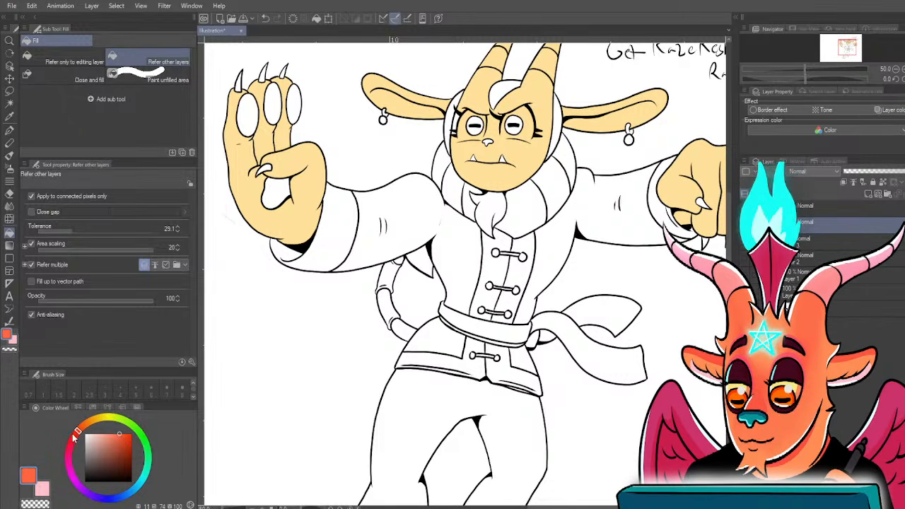
left_click(74, 438)
left_click(125, 437)
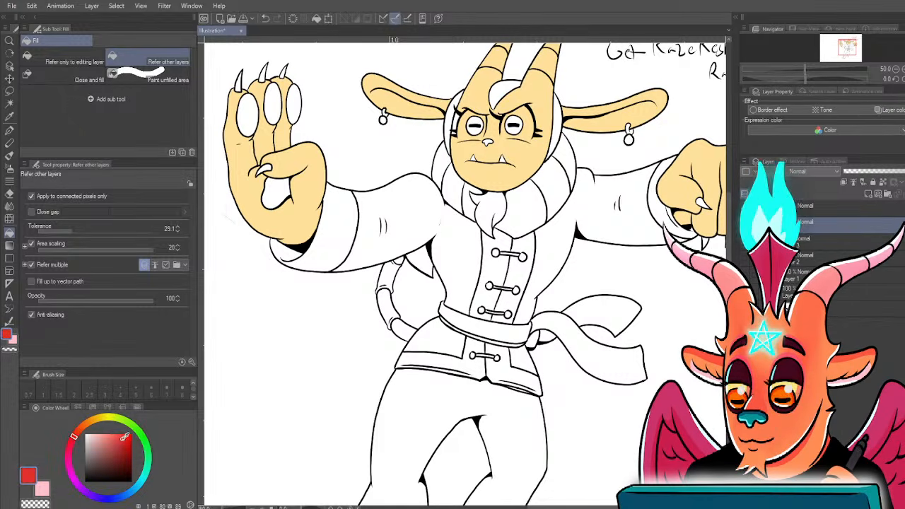
left_click(456, 277)
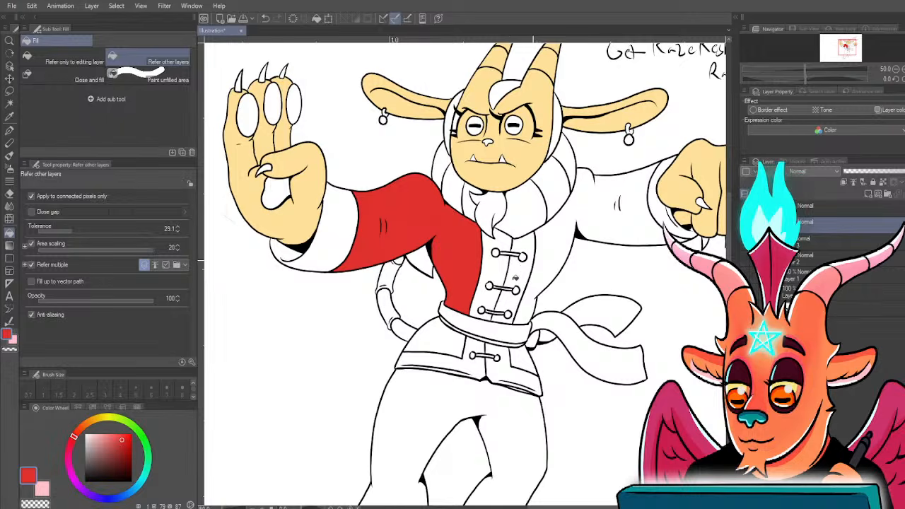
left_click(506, 300)
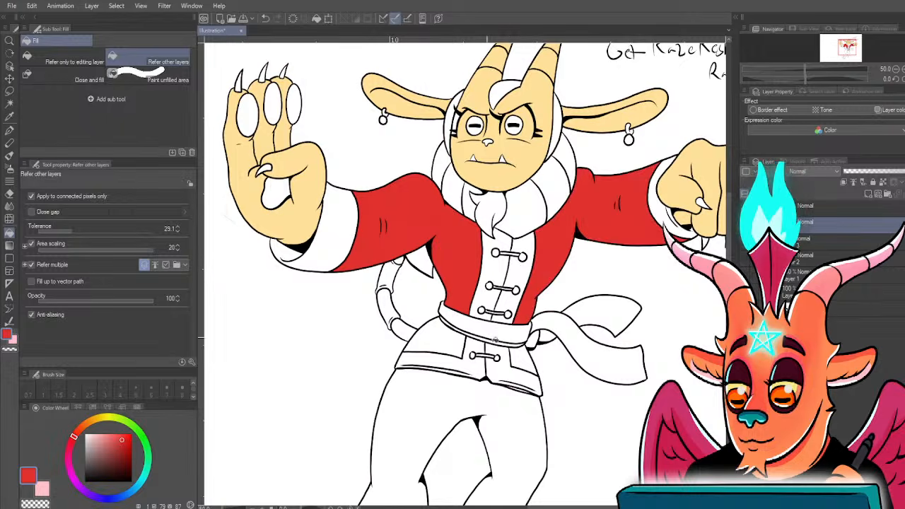
left_click(446, 339)
- Choose a bright yellow and fill the jacket's front placket and both sleeve cuffs with it
left_click_drag(354, 309, 355, 346)
left_click(103, 418)
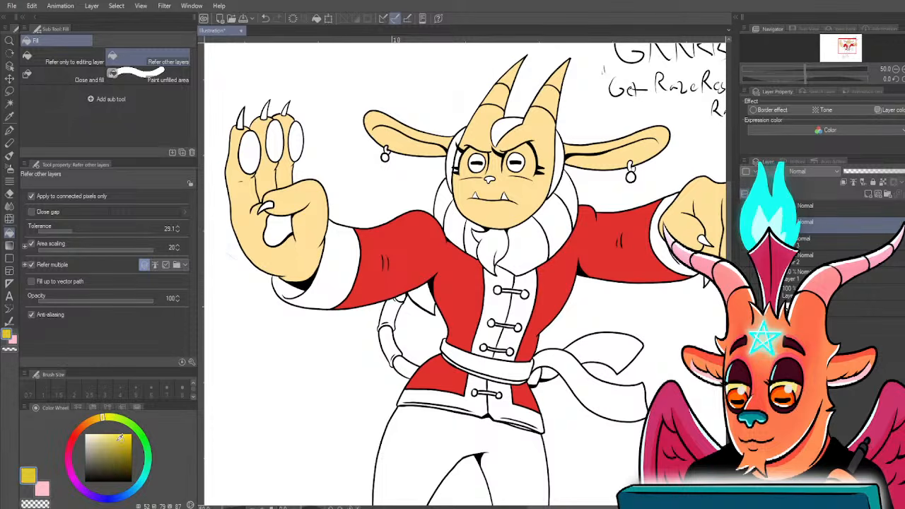
left_click(509, 318)
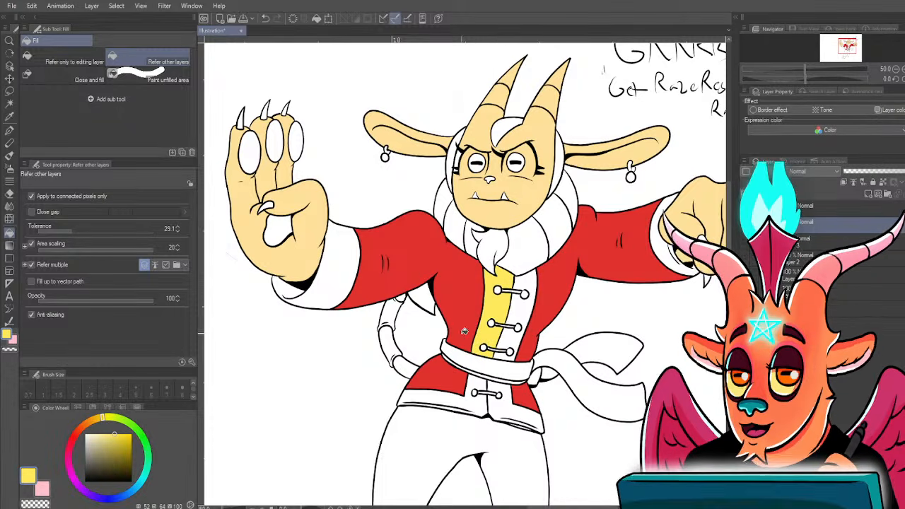
left_click(318, 280)
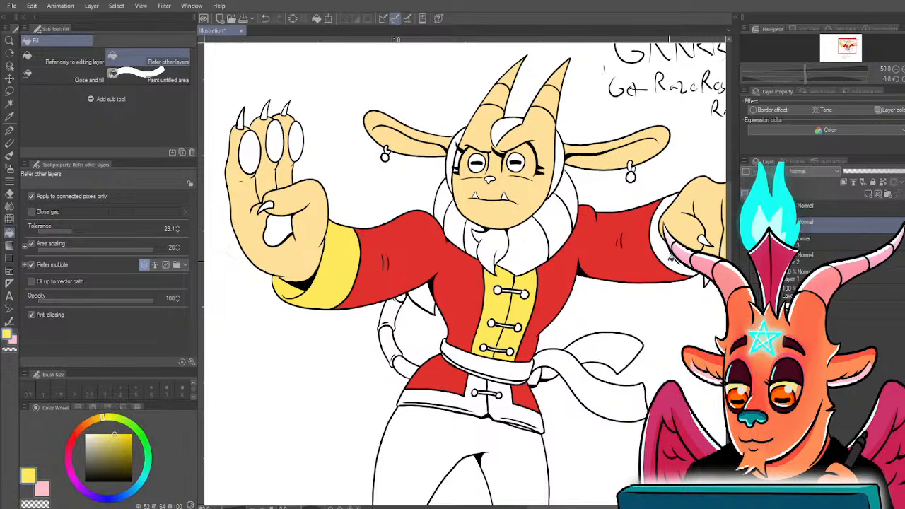
left_click(675, 244)
- Ink a thin black curved line along the inner edge of the raised arm's cuff on the line art layer
scroll(475, 353, "up", 6)
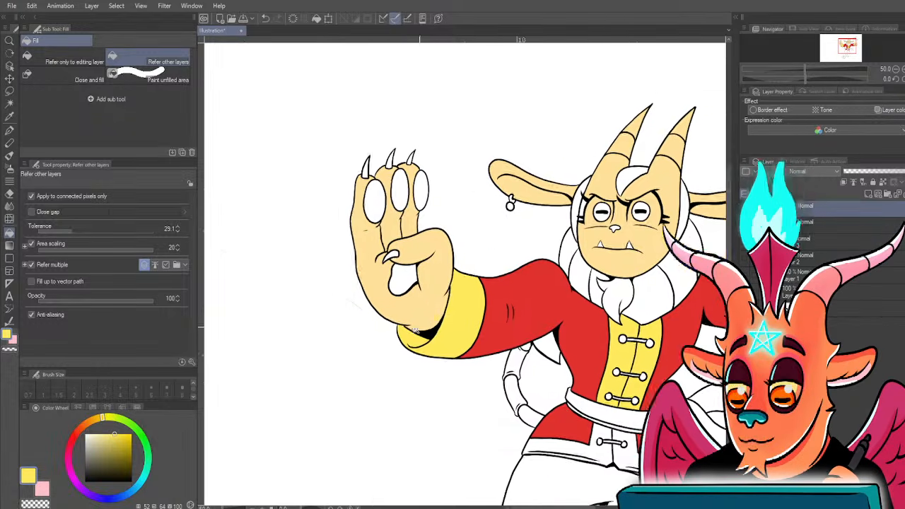
left_click(481, 368, "alt")
key("p")
mouse_move(461, 403)
left_mouse_down()
mouse_move(531, 322)
mouse_move(571, 197)
mouse_move(481, 391)
mouse_move(522, 350)
mouse_move(574, 230)
left_mouse_up()
key("ctrl+z")
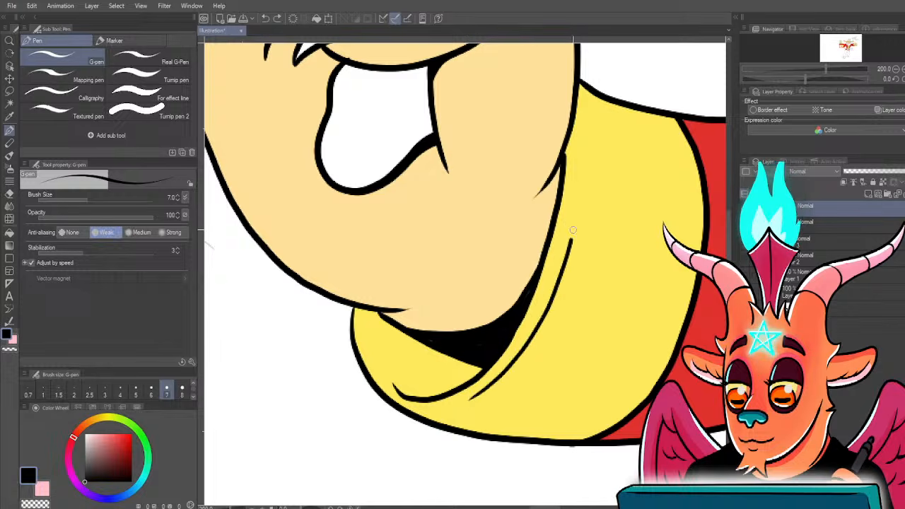
key("ctrl+z")
mouse_move(470, 401)
left_mouse_down()
mouse_move(515, 360)
mouse_move(559, 264)
mouse_move(574, 162)
left_mouse_up()
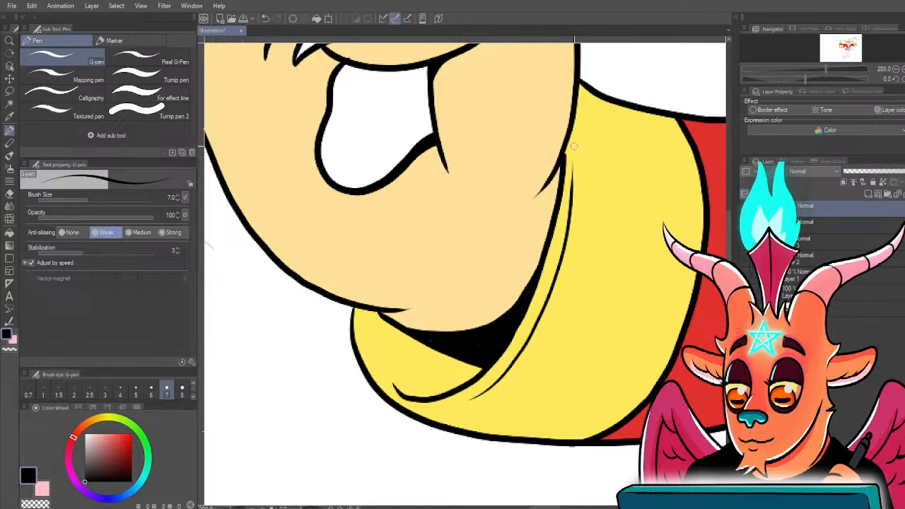
- Sample the placket's yellow and fill the jacket trim below the belt with it on the flat colour layer
scroll(491, 365, "down", 2)
scroll(491, 365, "down", 5)
left_click_drag(621, 409, 447, 343)
scroll(447, 342, "up", 2)
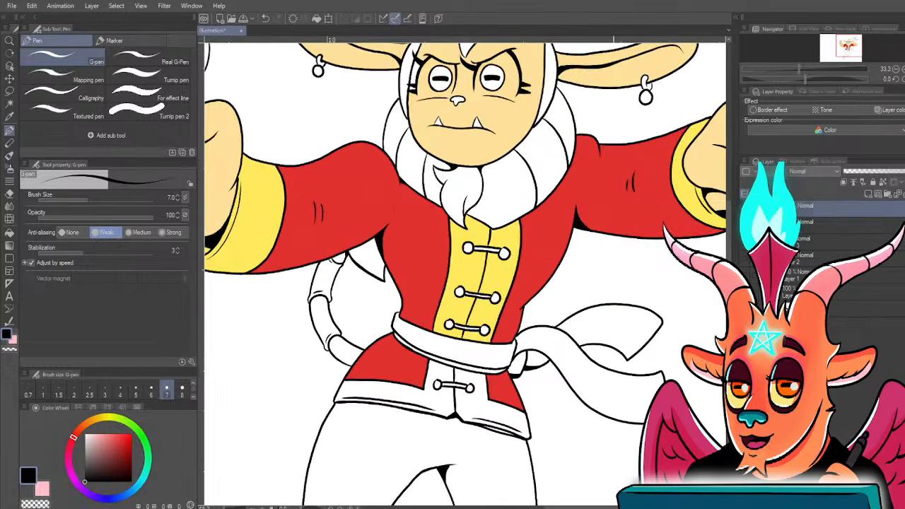
left_click(834, 224)
key("i")
left_click(457, 311)
key("g")
key("g")
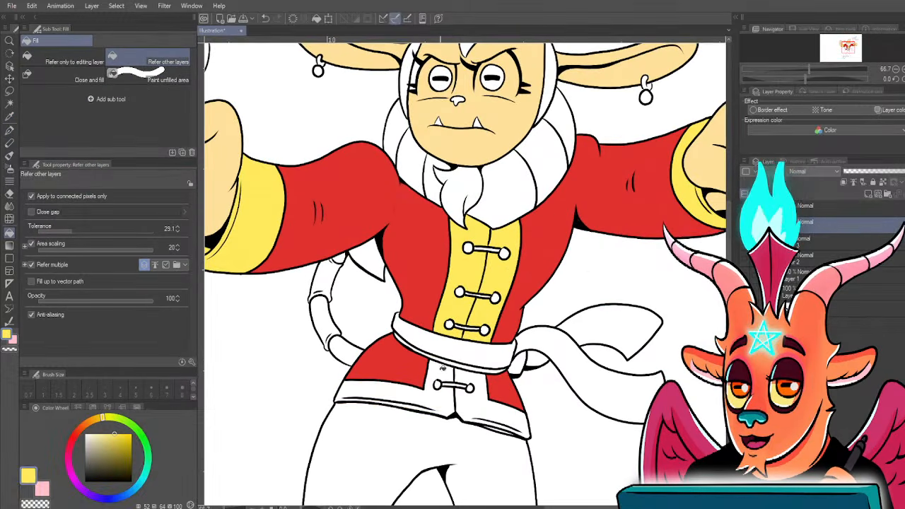
left_click(438, 376)
left_click(474, 404)
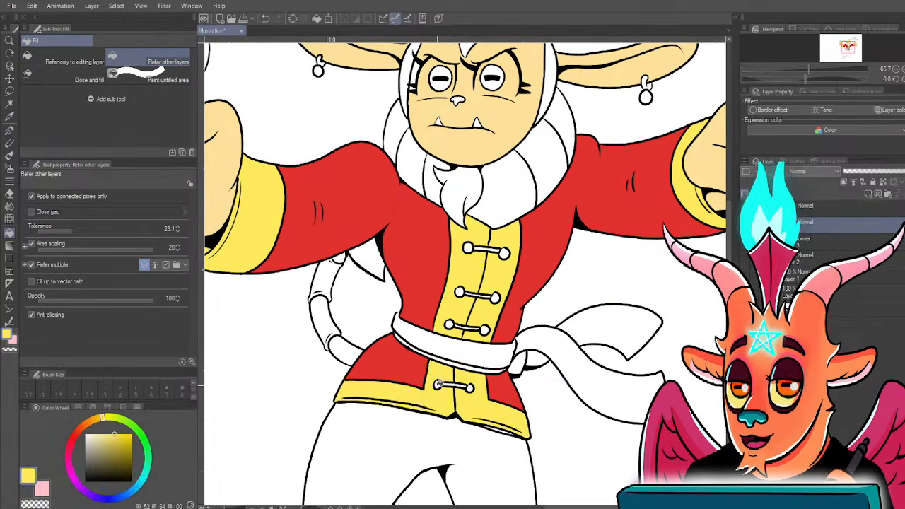
- Fill the jacket's four frog fastenings, both round buttons and connecting loops, with the placket's yellow
scroll(467, 387, "up", 3)
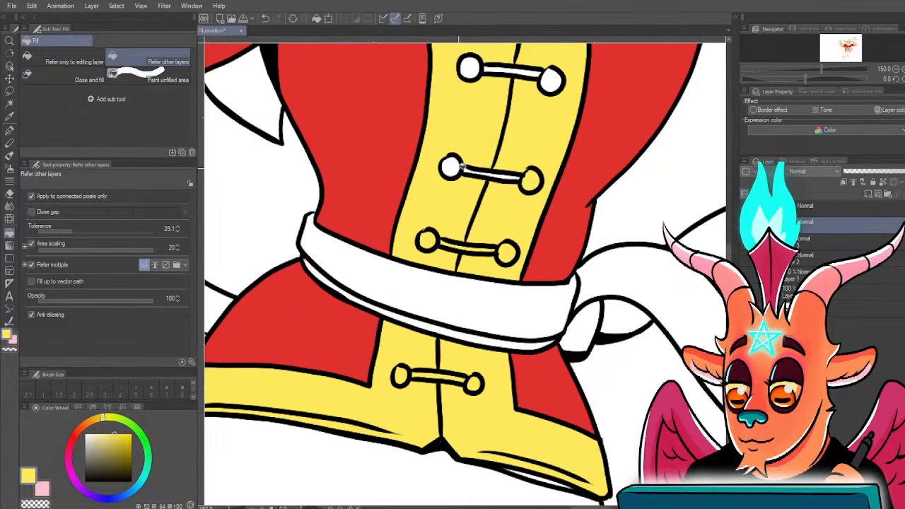
scroll(467, 167, "up", 5)
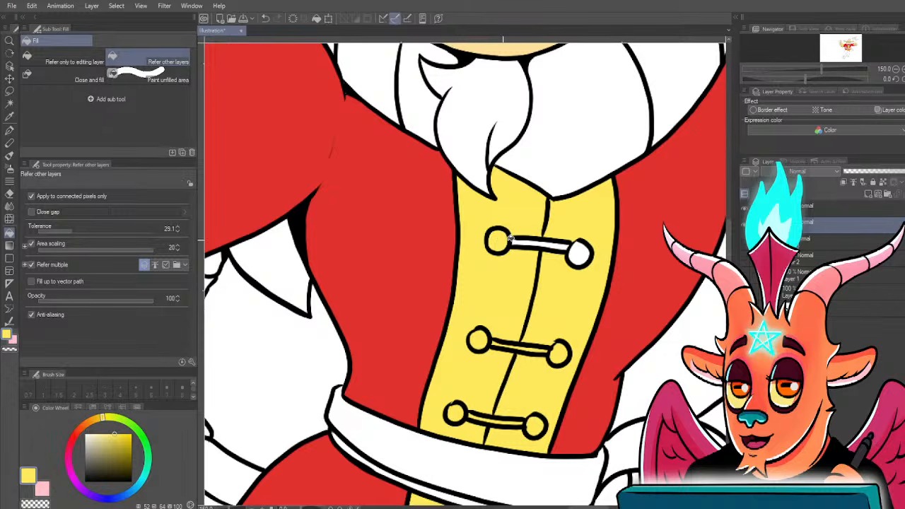
scroll(554, 242, "down", 4)
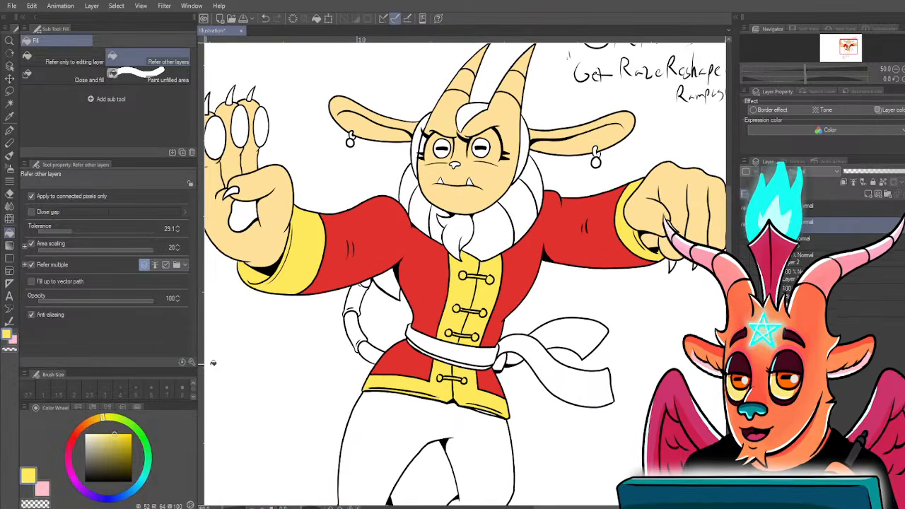
scroll(314, 341, "up", 1)
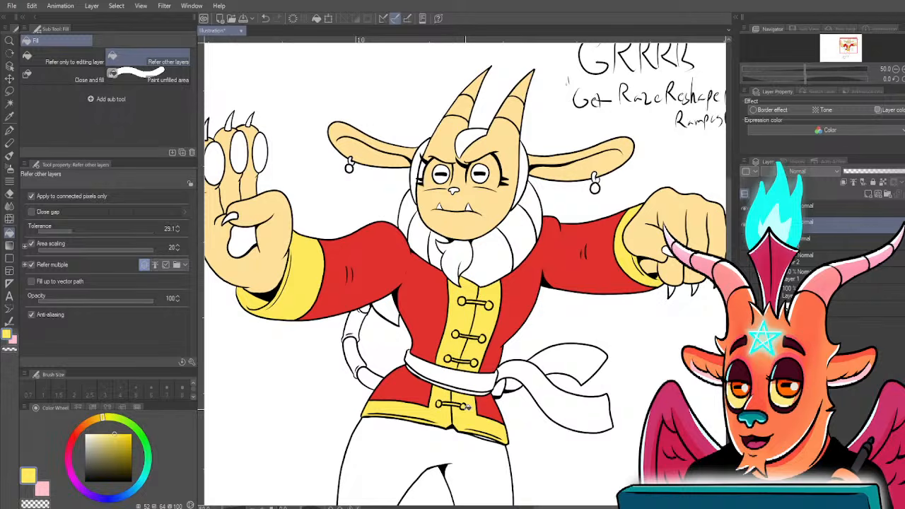
left_click_drag(388, 327, 405, 368)
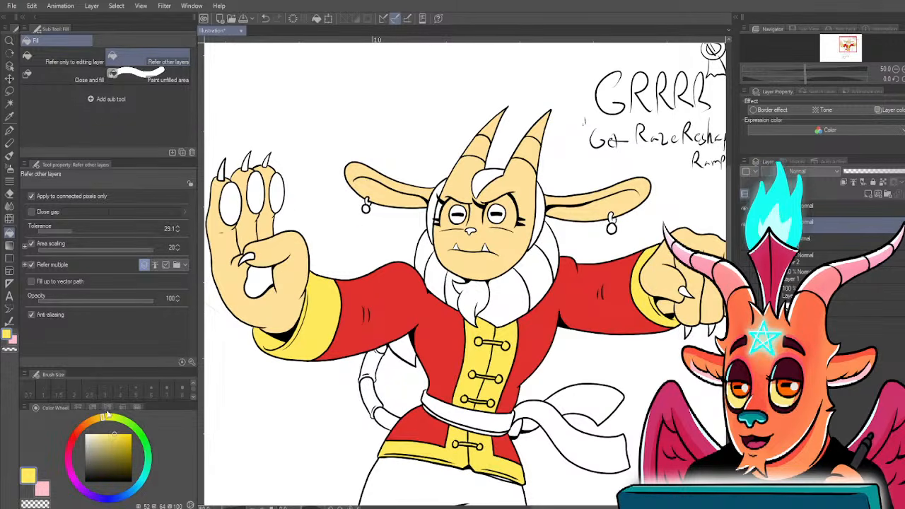
- Choose a dark reddish brown and fill the character's hair, forelock, mane and beard with it
left_click_drag(107, 415, 82, 428)
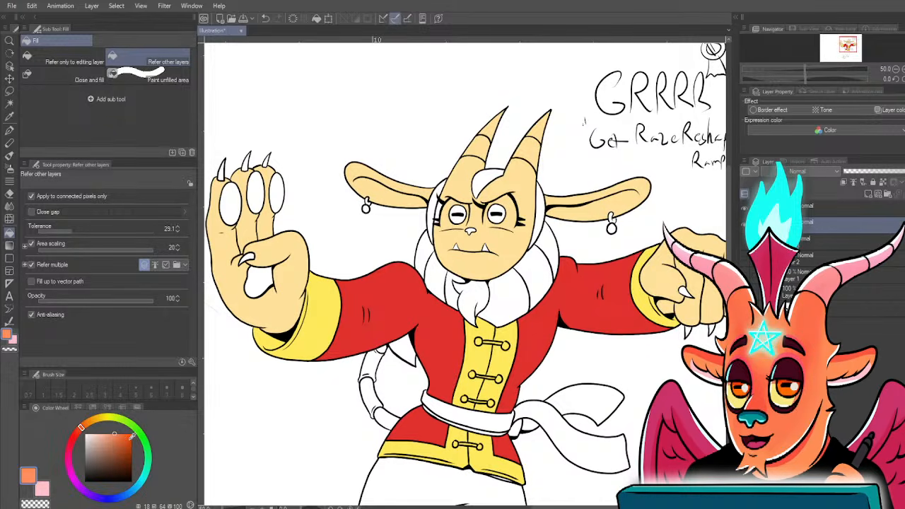
left_click_drag(464, 262, 412, 282)
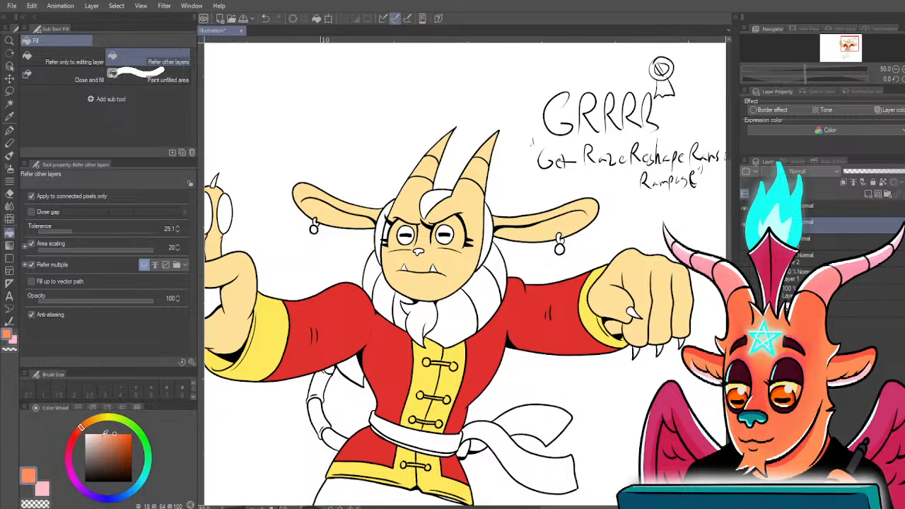
left_click(124, 451)
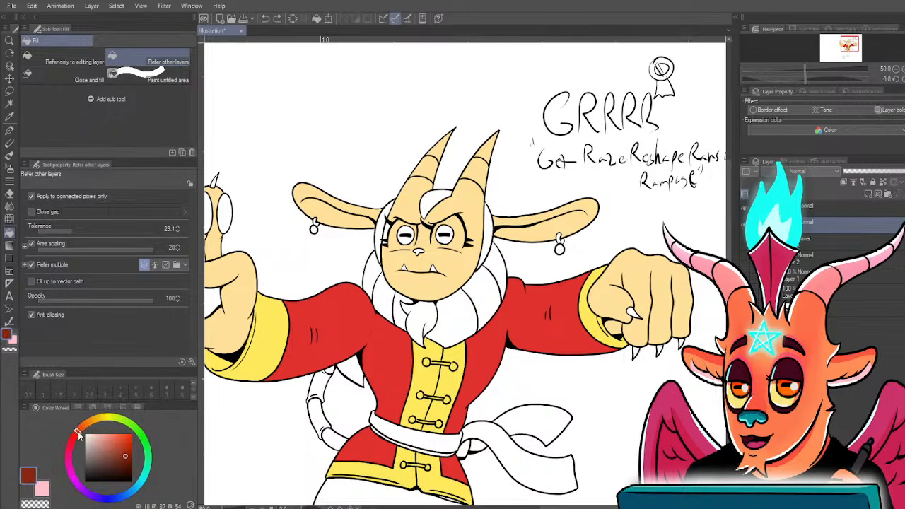
left_click_drag(122, 452, 124, 452)
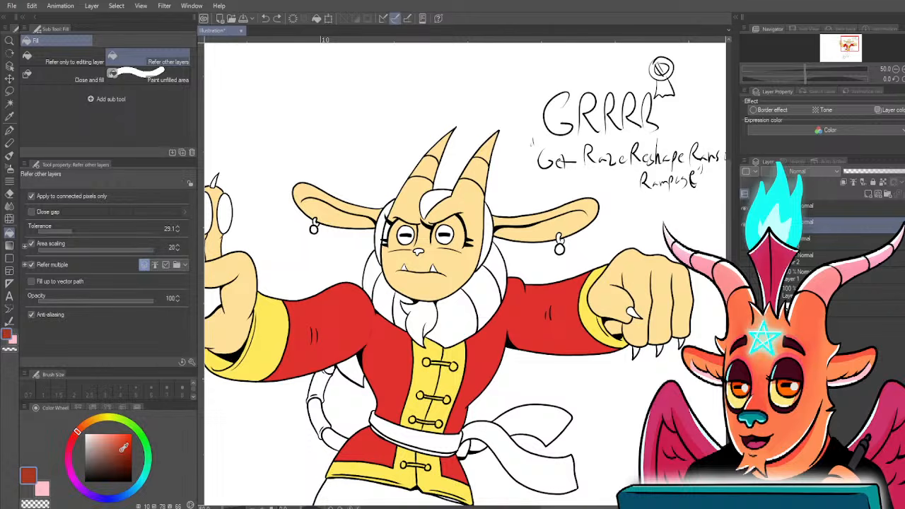
left_click(474, 296)
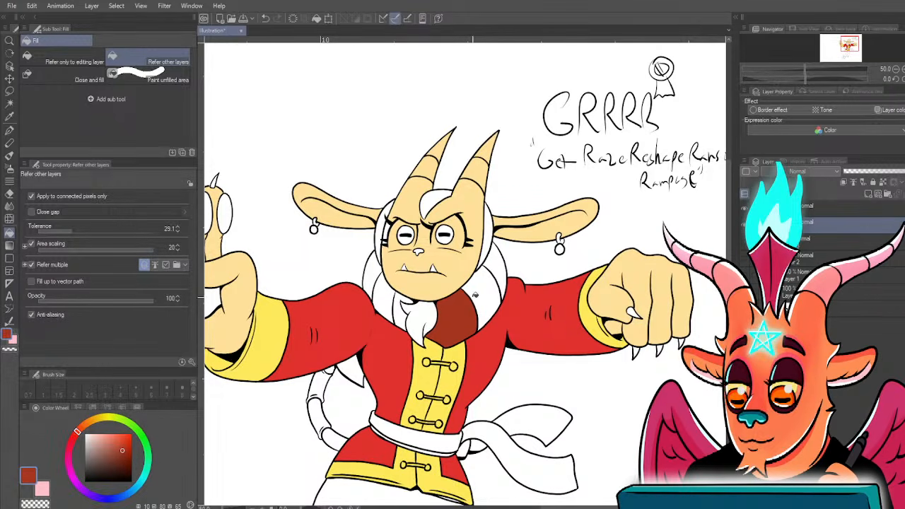
left_click_drag(486, 292, 490, 236)
left_click(441, 198)
left_click(385, 212)
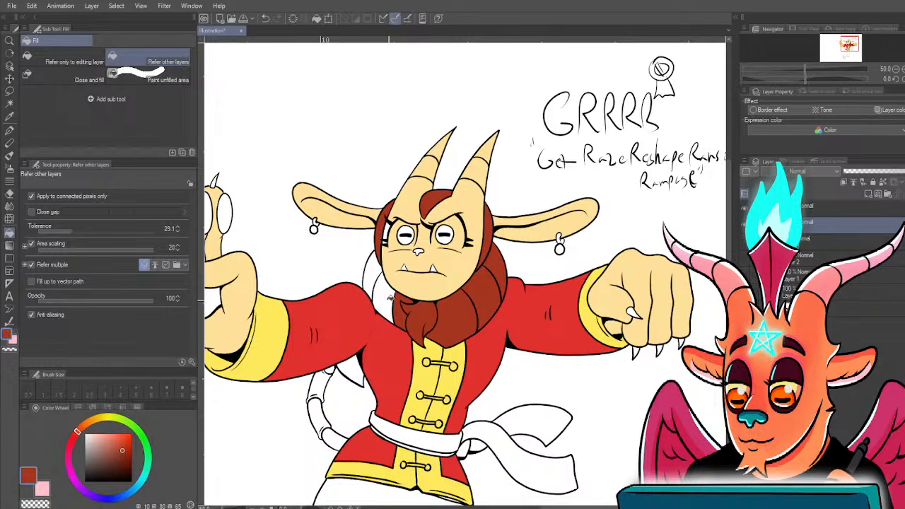
- Fill the gap between the side lashes with the sampled skin tone, then touch up the beard in brown with the G-pen at size 17
scroll(385, 245, "up", 3)
left_click(426, 250, "alt")
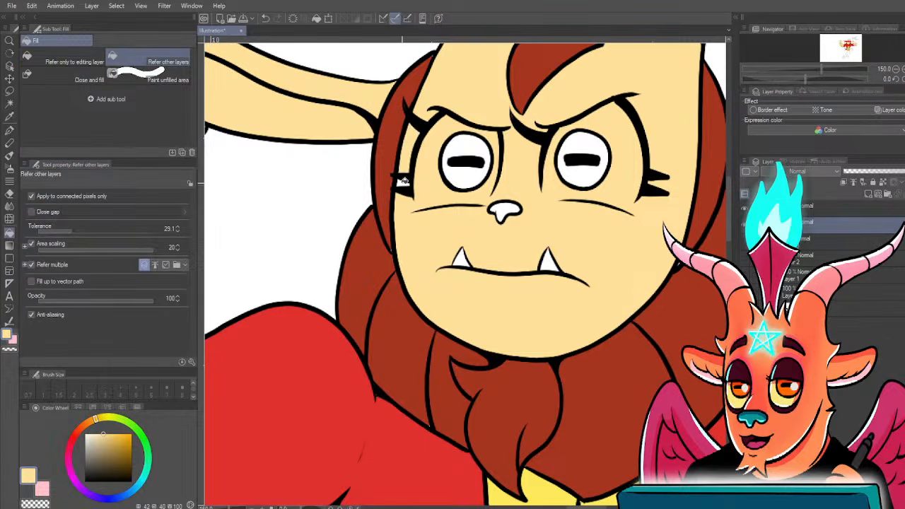
key("p")
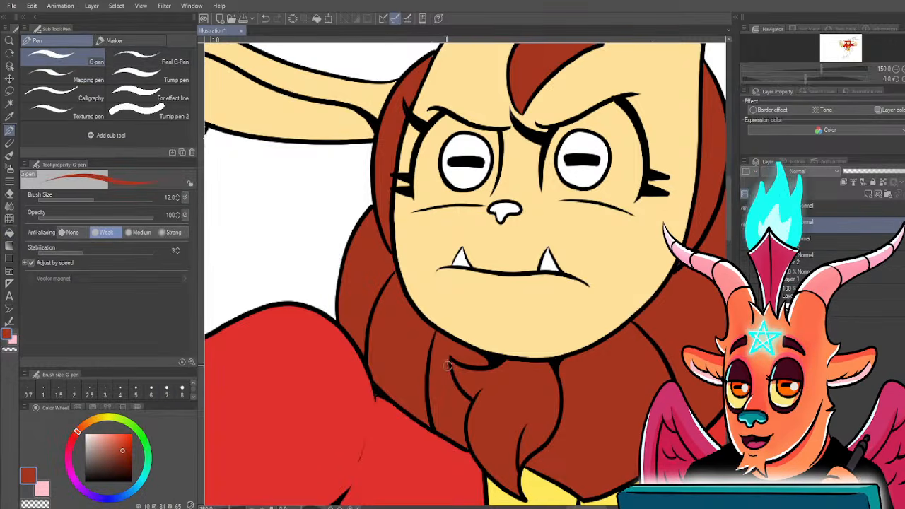
key("bracketright")
key("bracketright")
scroll(437, 419, "down", 4)
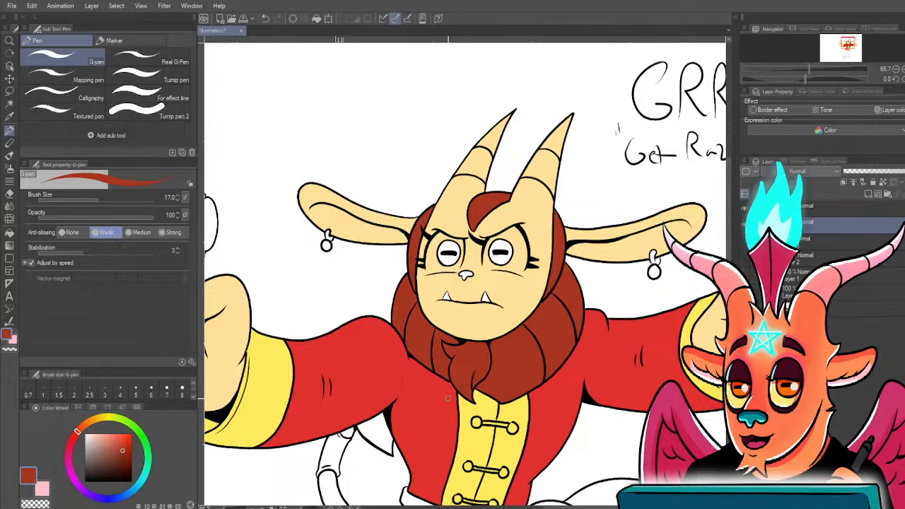
- Choose a bright saturated orange and fill both irises with it around the black pupils
left_click_drag(467, 377, 426, 412)
scroll(448, 362, "up", 1)
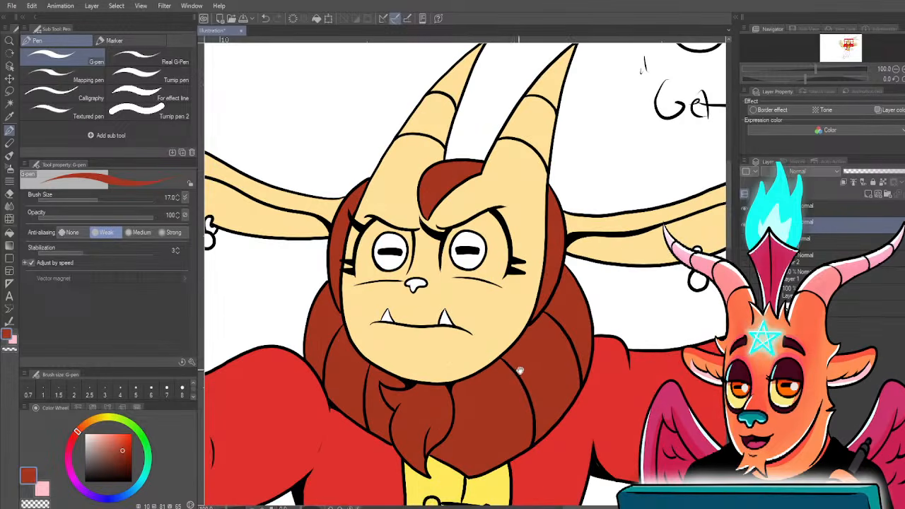
left_click_drag(519, 370, 490, 407)
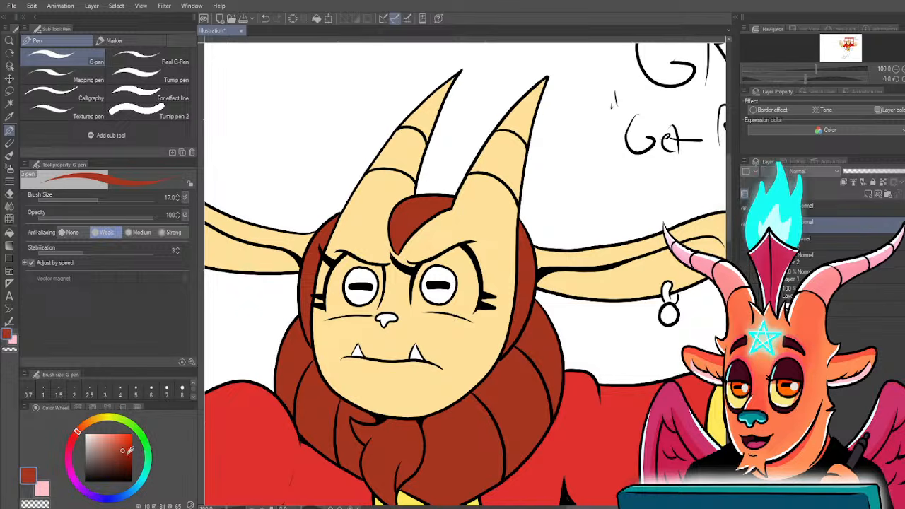
left_click(90, 424)
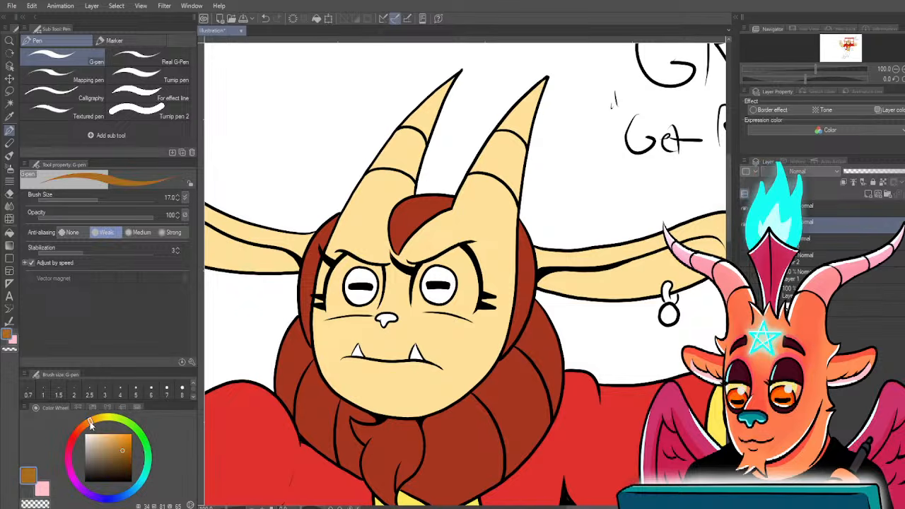
left_click_drag(123, 449, 129, 442)
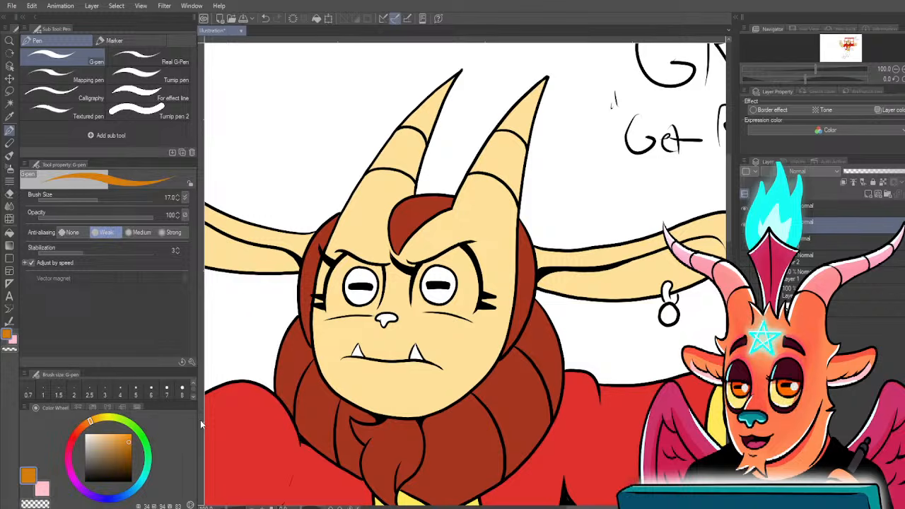
left_click(86, 423)
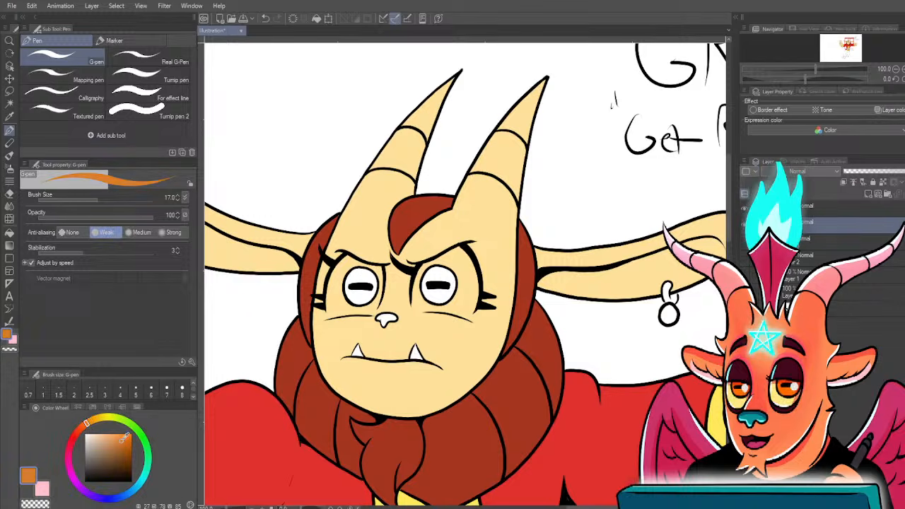
left_click(129, 434)
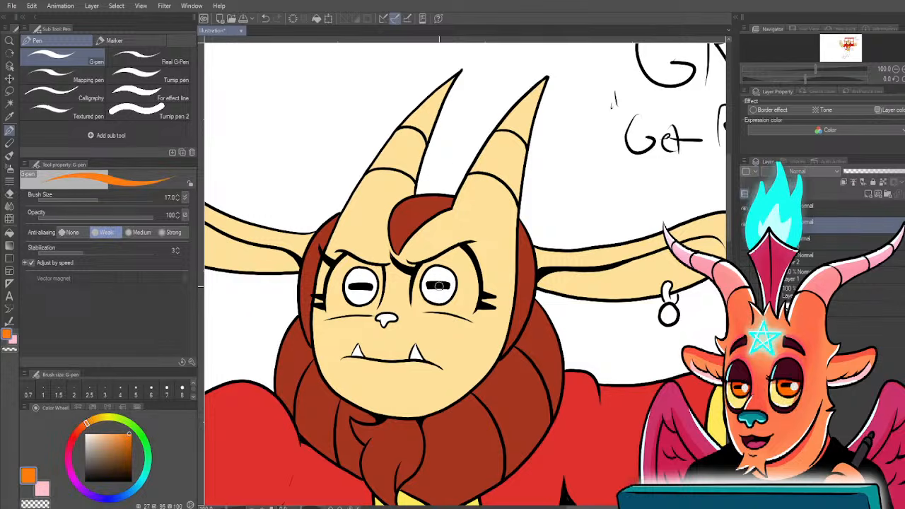
key("g")
left_click(433, 290)
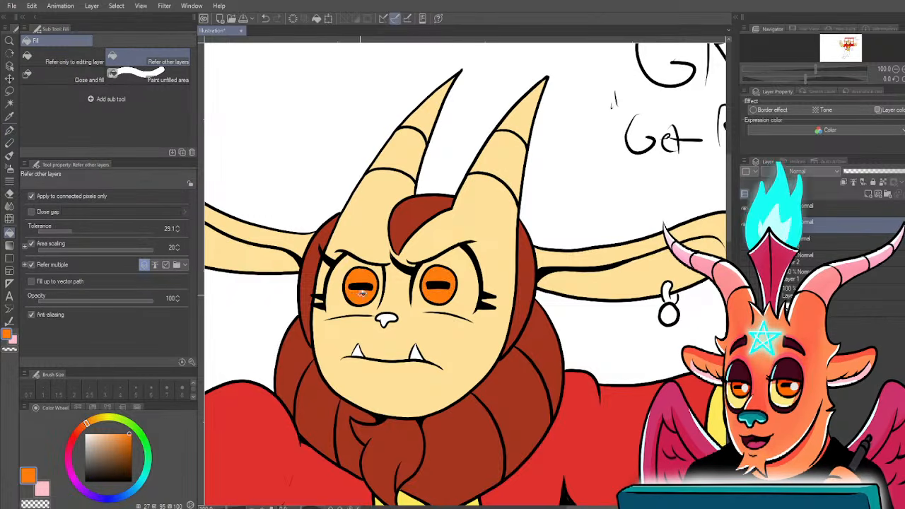
- Mix a warm yellow for the eyes and try a G-pen stroke of it beside one iris, then undo the stroke
left_click(97, 423)
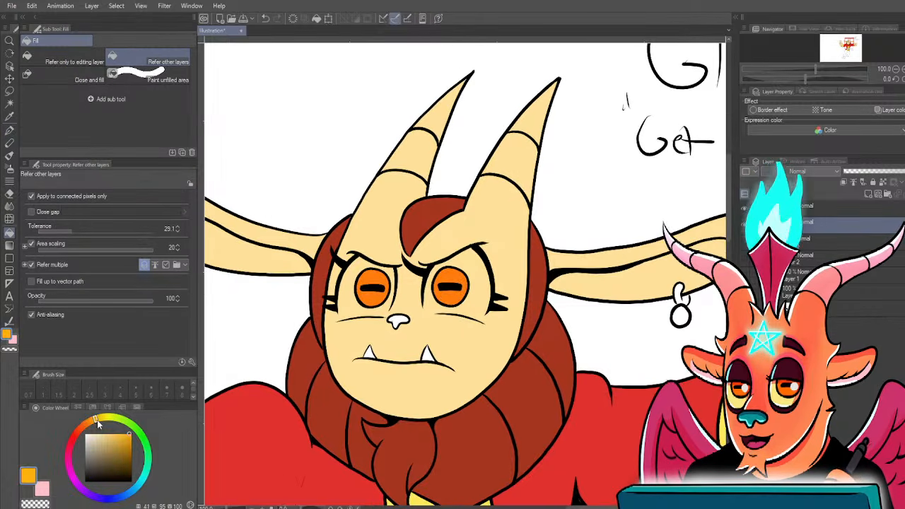
left_click(101, 418)
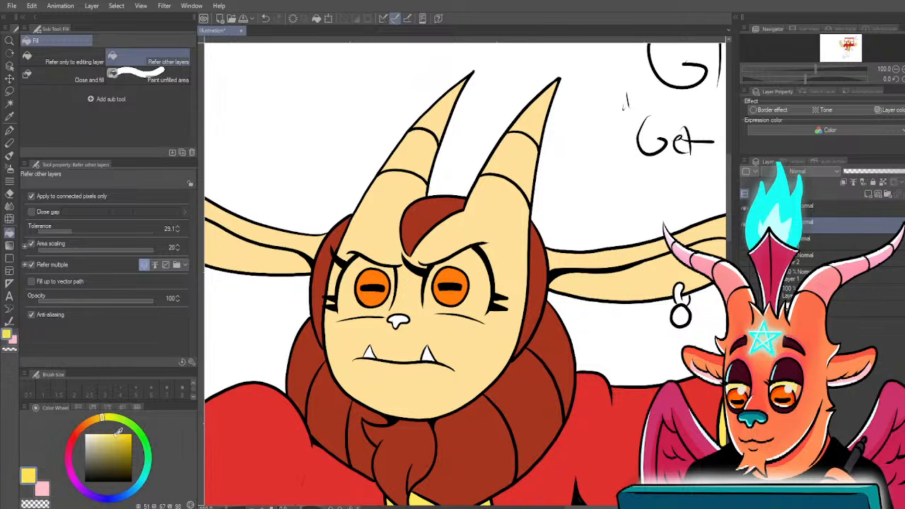
left_click(95, 419)
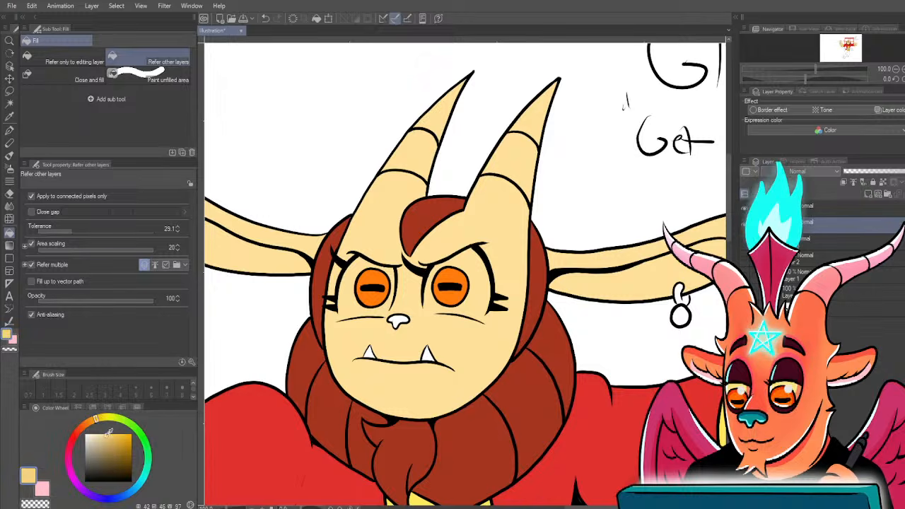
left_click(101, 418)
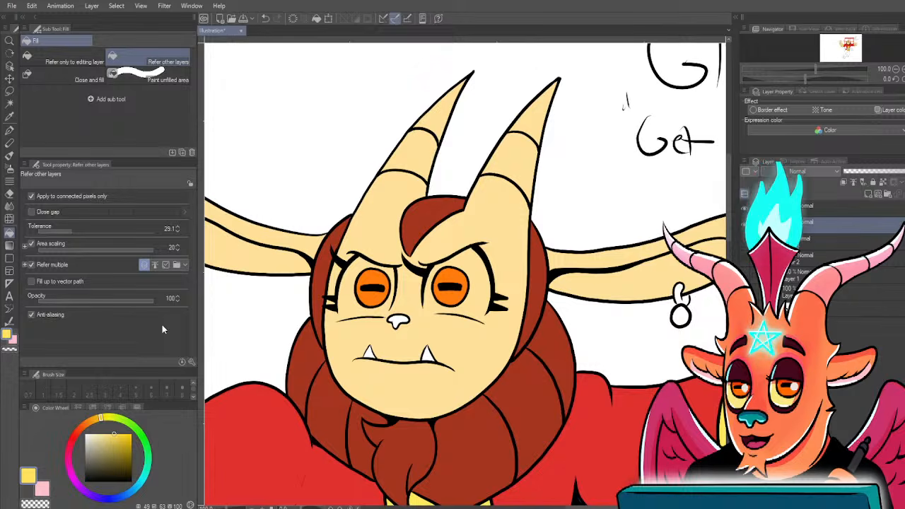
scroll(442, 99, "up", 2)
left_click_drag(411, 487, 439, 346)
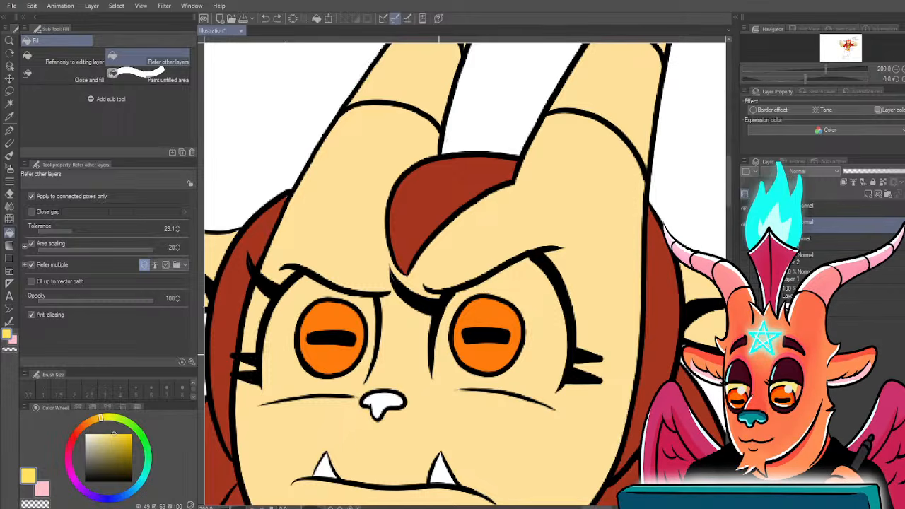
key("p")
left_click_drag(442, 338, 445, 379)
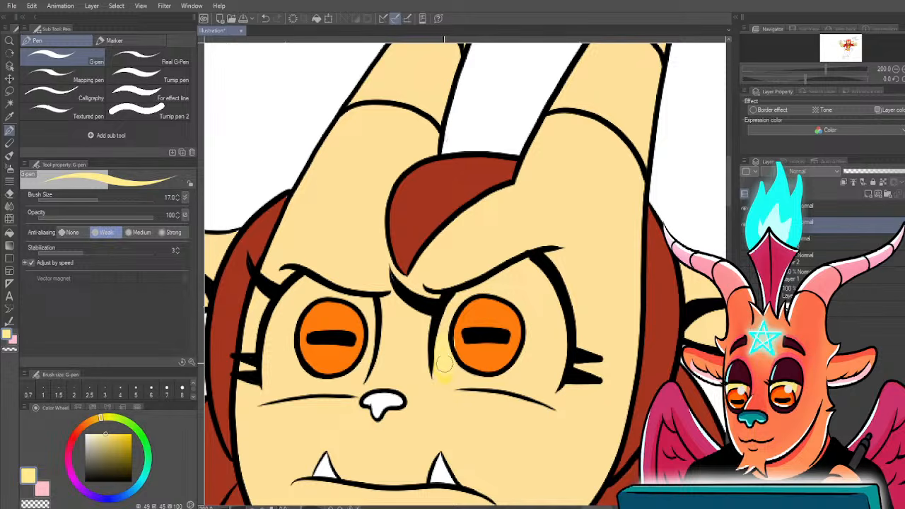
left_click_drag(444, 364, 442, 352)
key("ctrl+z")
- Mix a warm yellow and paint the area around the iris of the character's right-hand eye with the G-pen, using sizes 12 to 17
left_click(97, 433)
scroll(285, 373, "down", 1)
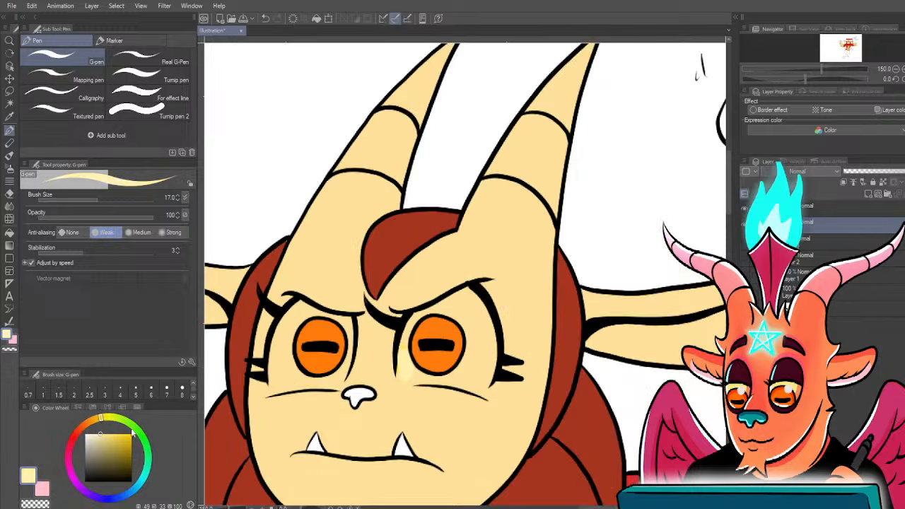
left_click(114, 432)
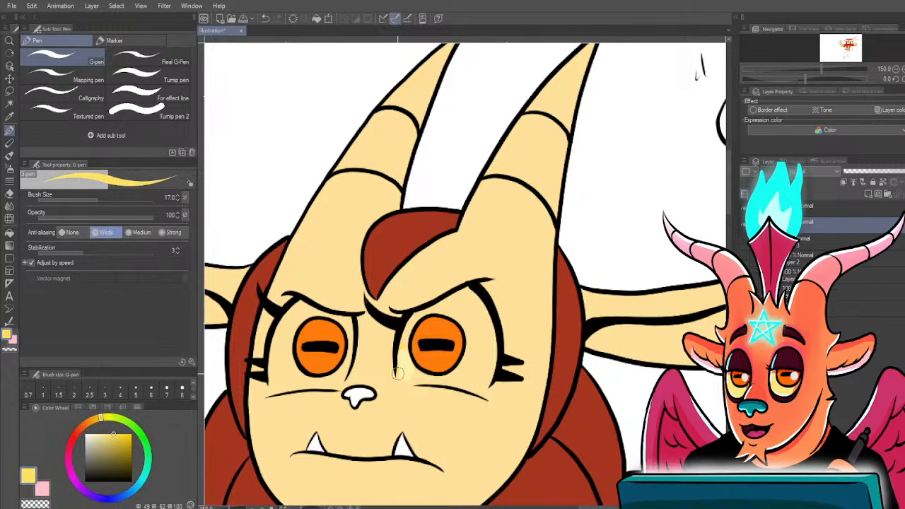
mouse_move(405, 341)
left_mouse_down()
mouse_move(403, 376)
mouse_move(406, 364)
mouse_move(420, 378)
mouse_move(463, 382)
left_mouse_up()
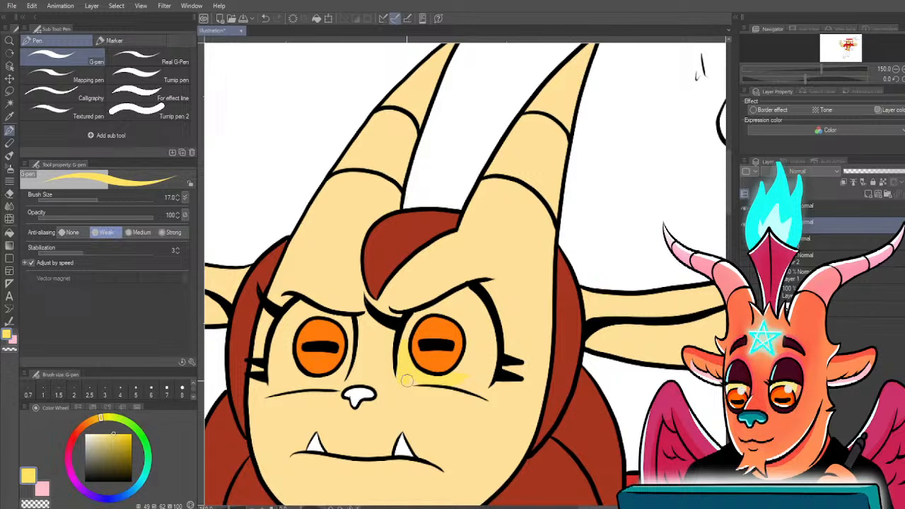
mouse_move(407, 380)
left_mouse_down()
mouse_move(466, 382)
mouse_move(480, 371)
left_mouse_up()
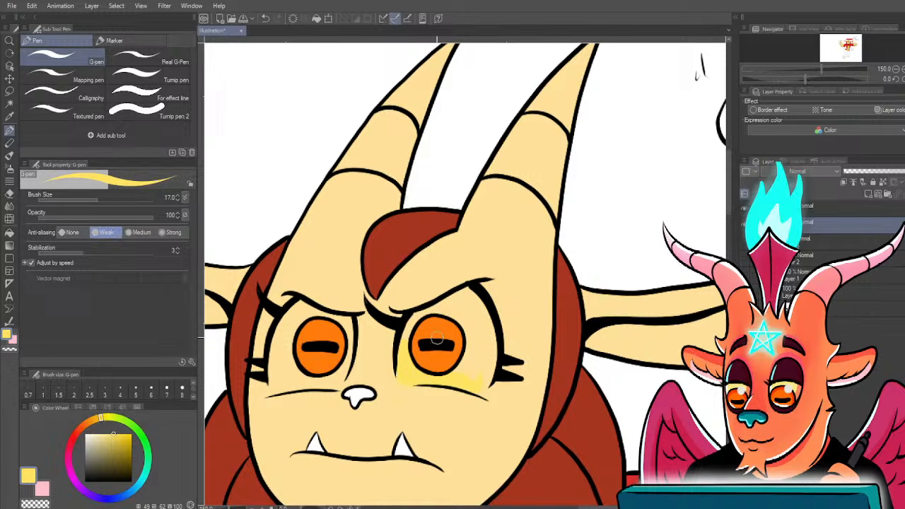
mouse_move(424, 377)
left_mouse_down()
mouse_move(452, 377)
mouse_move(471, 357)
mouse_move(457, 378)
mouse_move(475, 350)
mouse_move(479, 388)
mouse_move(490, 353)
mouse_move(483, 315)
mouse_move(482, 343)
mouse_move(479, 313)
left_mouse_up()
key("bracketleft")
key("bracketleft")
left_click_drag(406, 348, 414, 320)
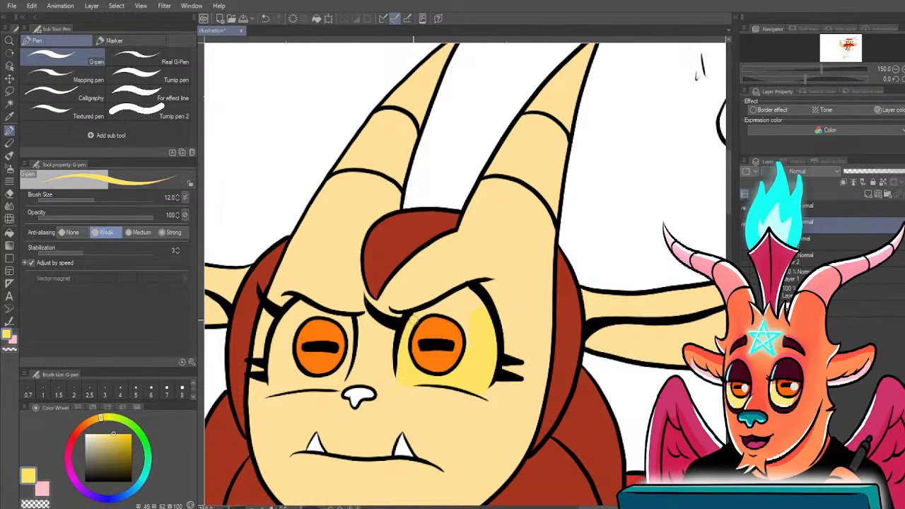
key("bracketright")
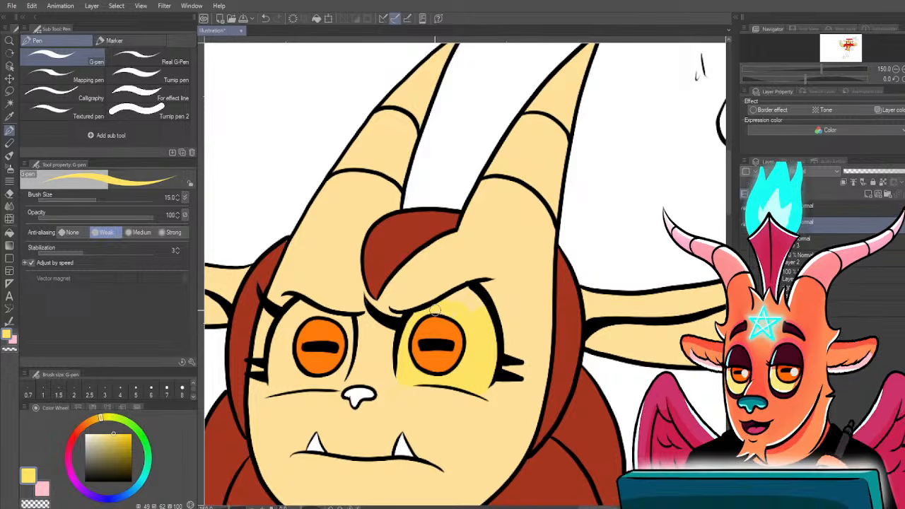
key("bracketright")
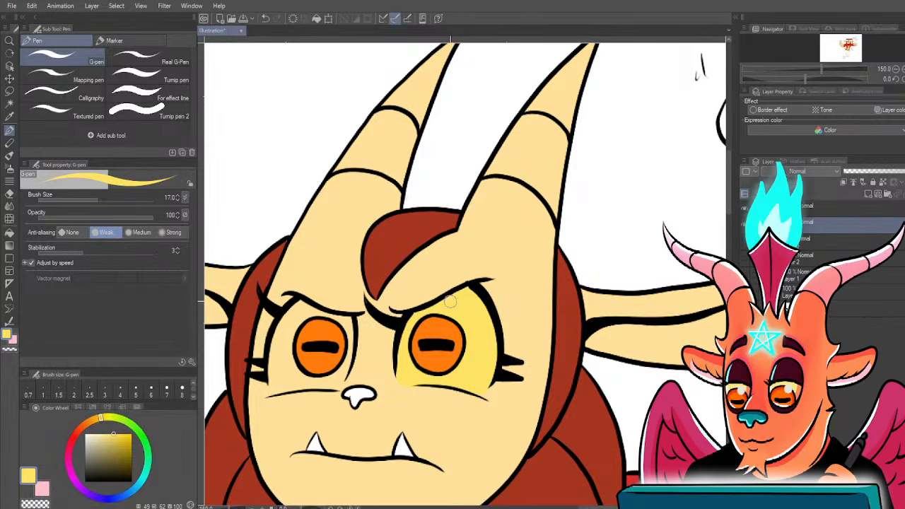
- Paint the area around the iris of the left-hand eye in the same yellow, using G-pen sizes 12 to 17
left_click_drag(450, 302, 561, 294)
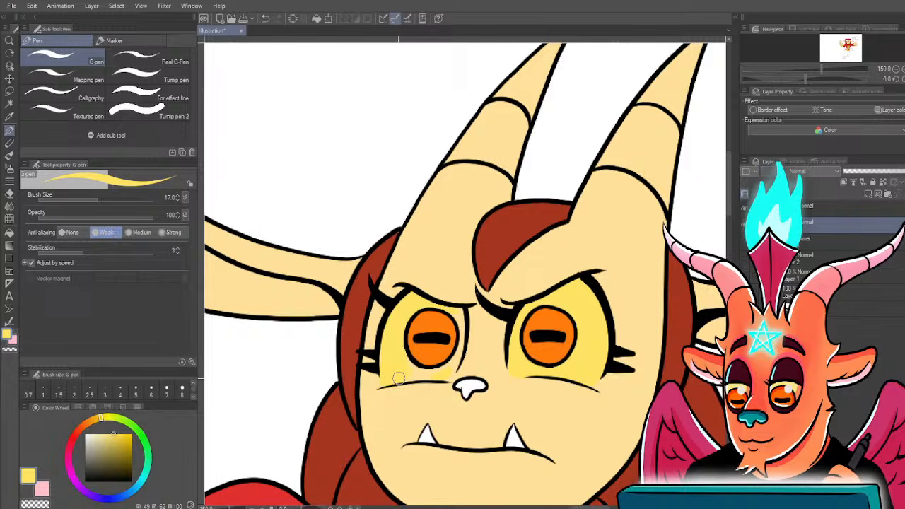
key("bracketleft")
key("bracketleft")
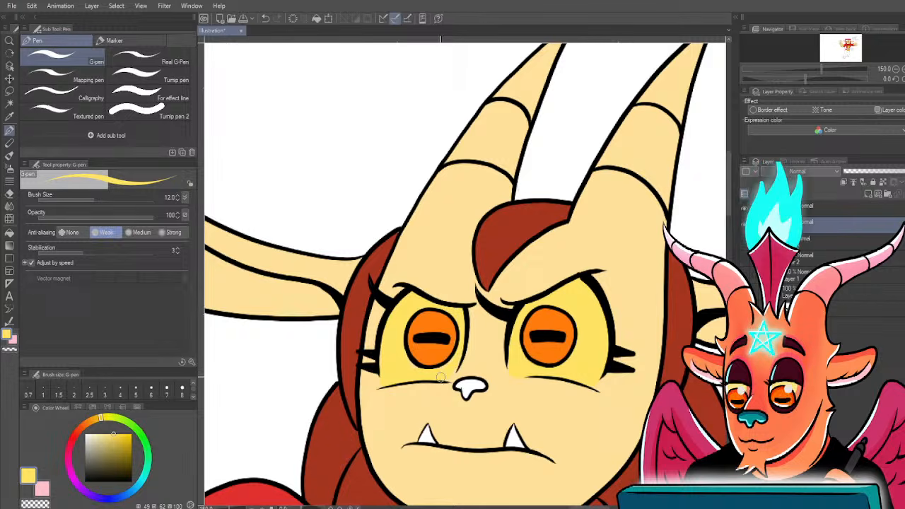
key("bracketright")
key("bracketright")
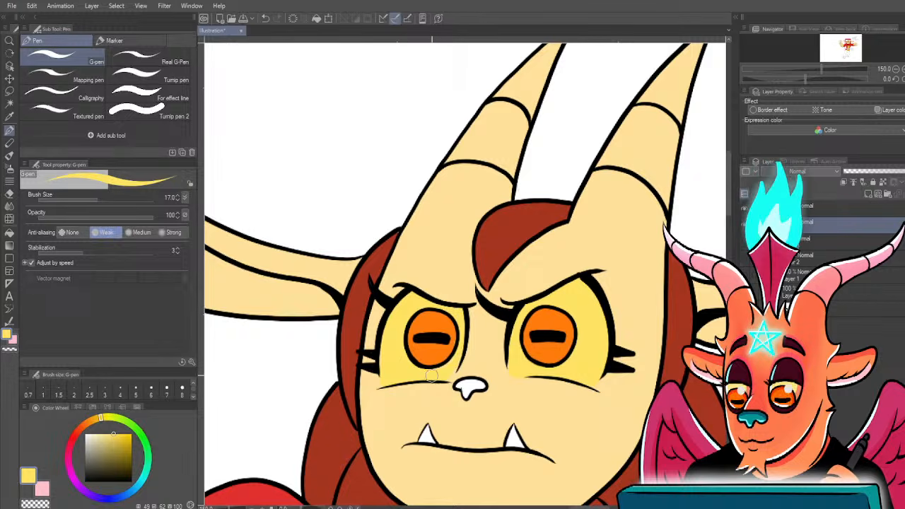
key("bracketleft")
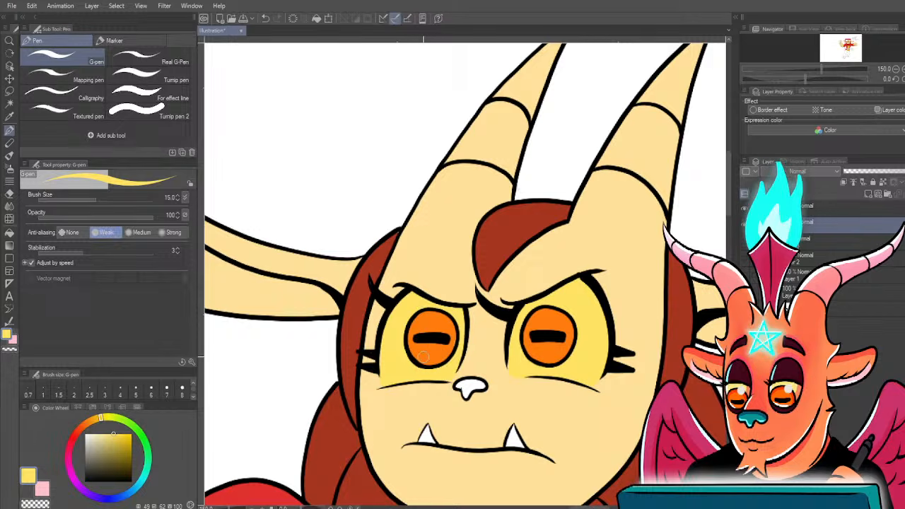
- Choose a dark reddish brown and fill the character's nose with it
left_click(77, 432)
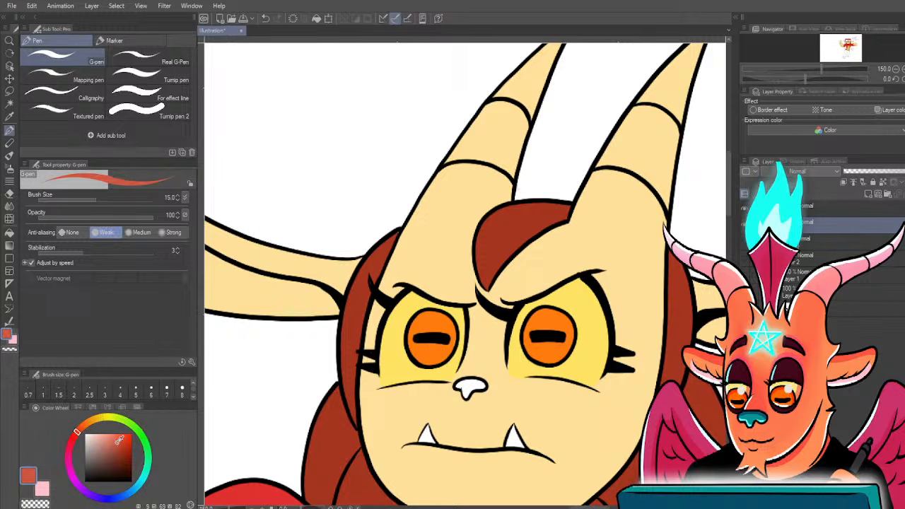
left_click_drag(117, 442, 116, 462)
key("g")
key("g")
left_click(466, 386)
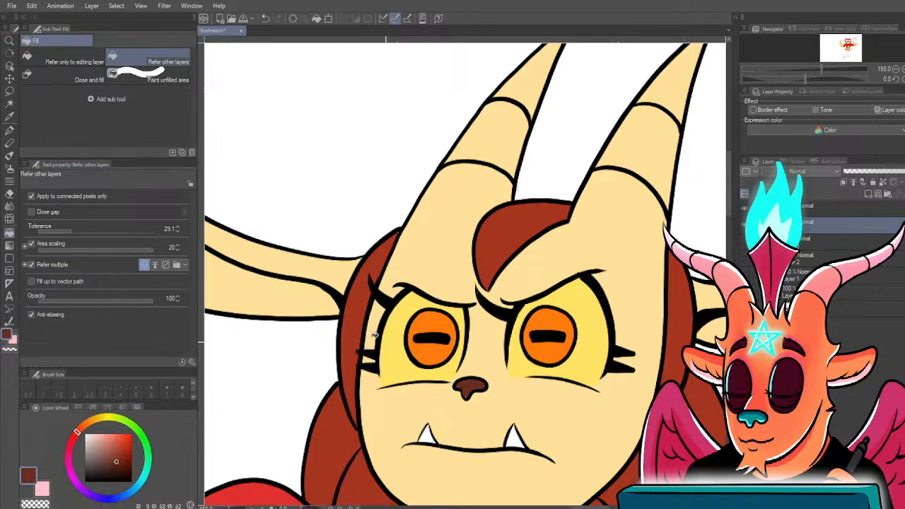
- Sample the orange from the iris and fill the round beads of both earrings with it
mouse_move(324, 351)
left_mouse_down()
mouse_move(359, 346)
mouse_move(430, 372)
left_mouse_up()
key("i")
left_click(521, 364)
key("g")
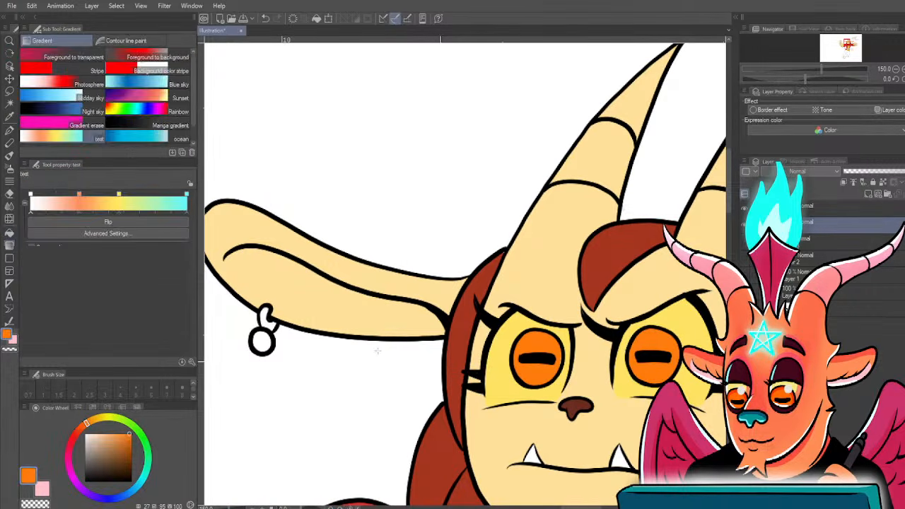
key("g")
left_click(260, 342)
scroll(274, 362, "down", 1)
left_click_drag(580, 382, 494, 364)
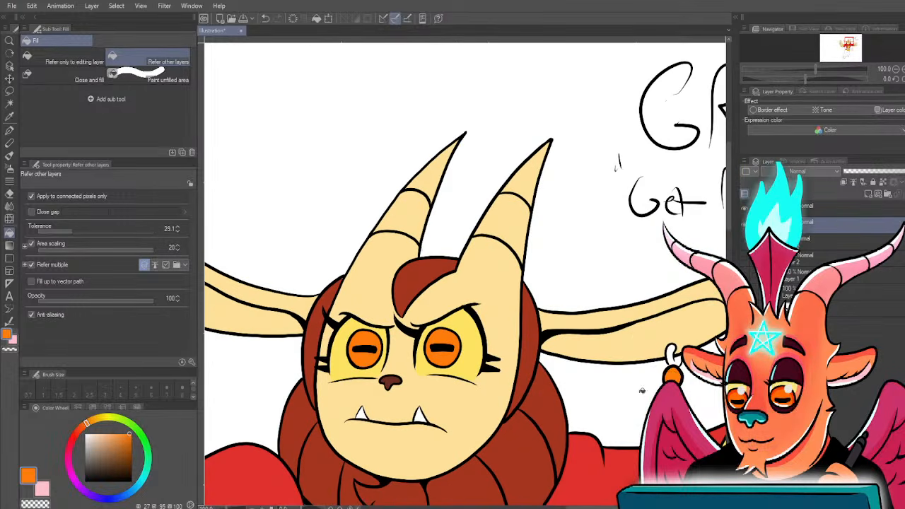
- Choose a medium grey and fill the hooks of both earrings with it
scroll(614, 382, "down", 1)
left_click_drag(529, 417, 504, 387)
scroll(503, 387, "up", 1)
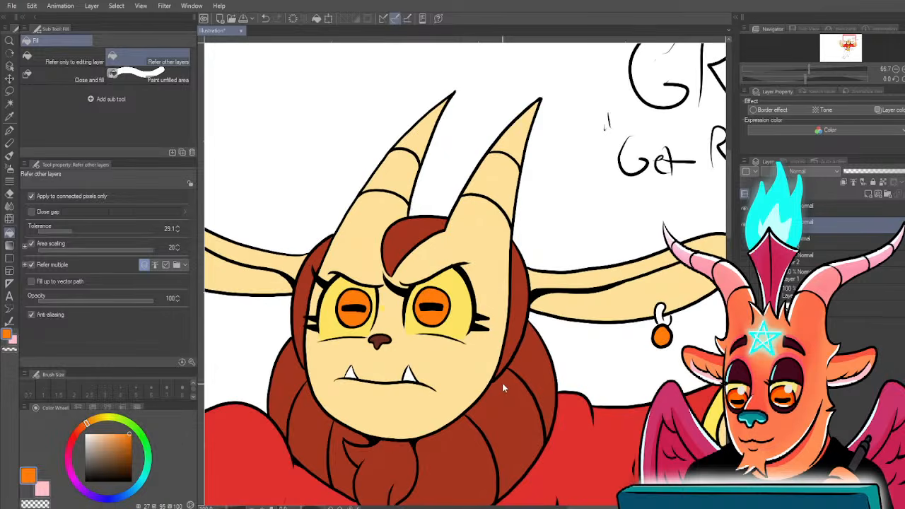
left_click(90, 453)
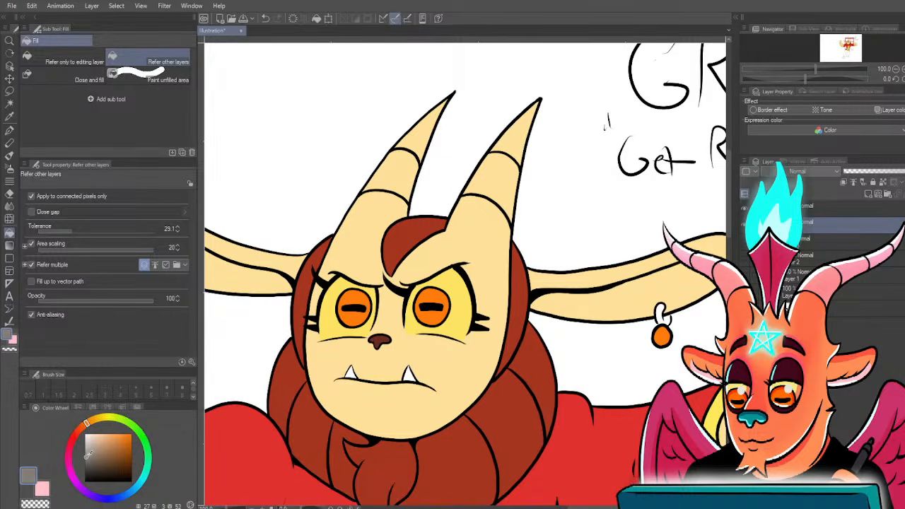
key("g")
key("g")
left_click(660, 313)
left_click_drag(369, 364, 467, 368)
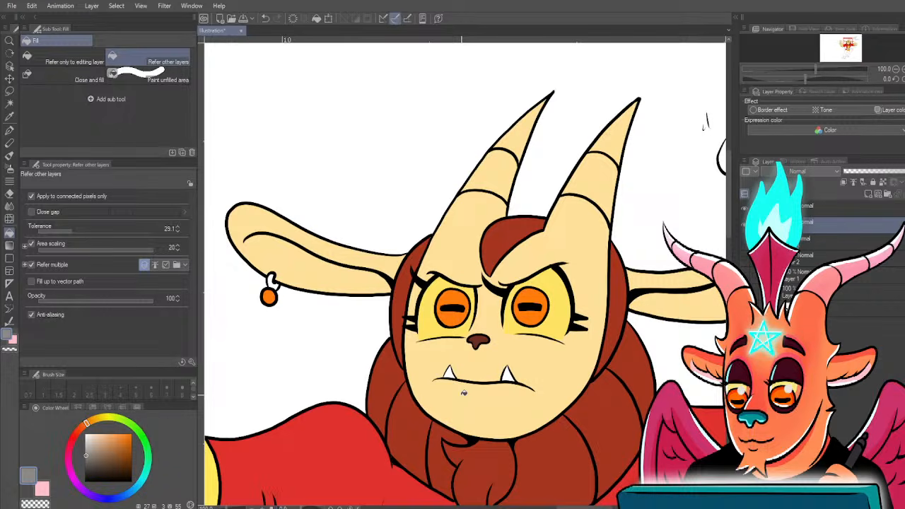
left_click_drag(321, 320, 376, 338)
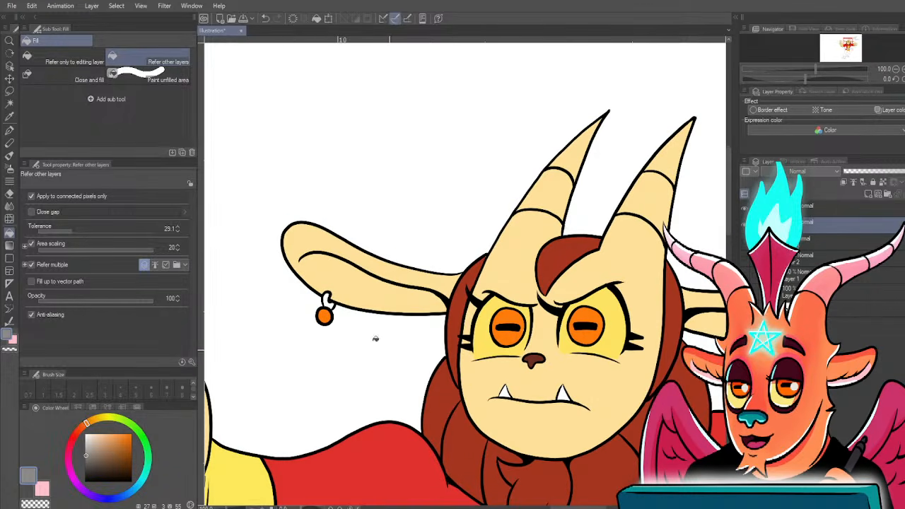
left_click(327, 303)
- Mix a muted brown and test it with a short G-pen stroke inside the left-hand ear, then undo the stroke
left_click_drag(309, 316, 307, 358)
scroll(307, 357, "up", 2)
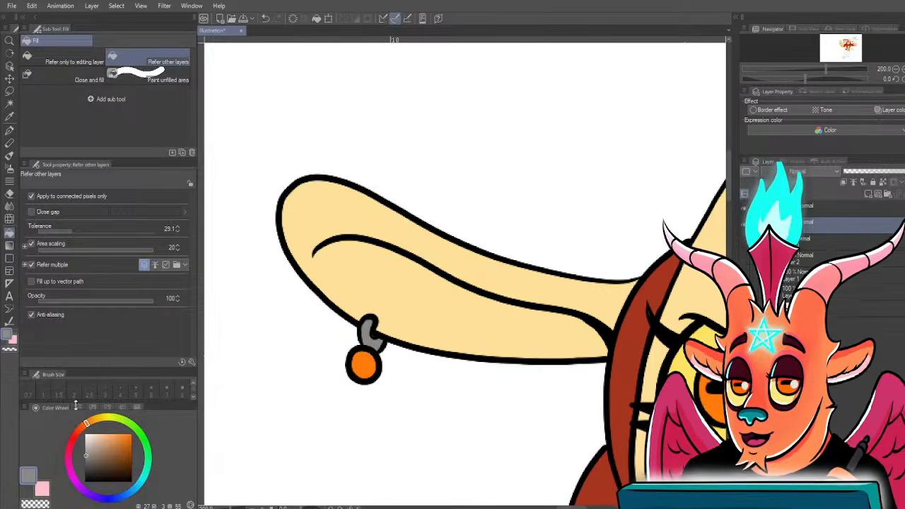
left_click(103, 448)
left_click(100, 445)
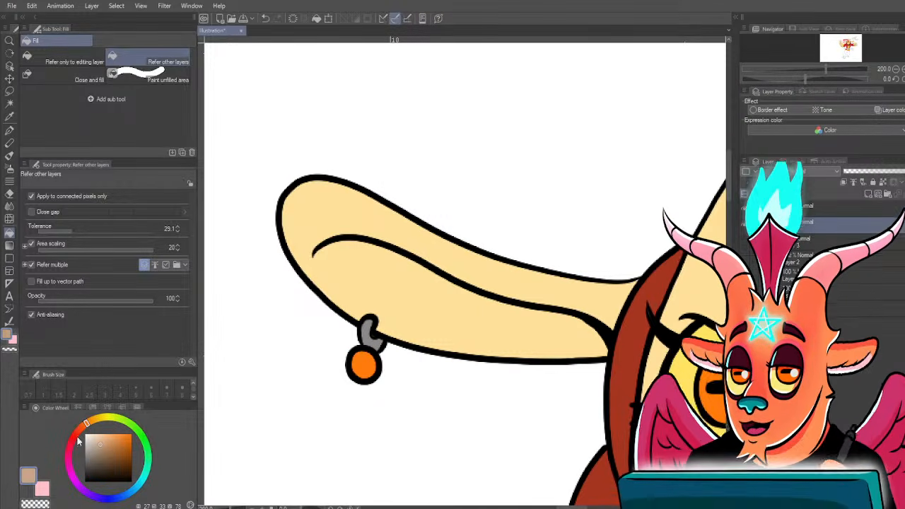
left_click(104, 434)
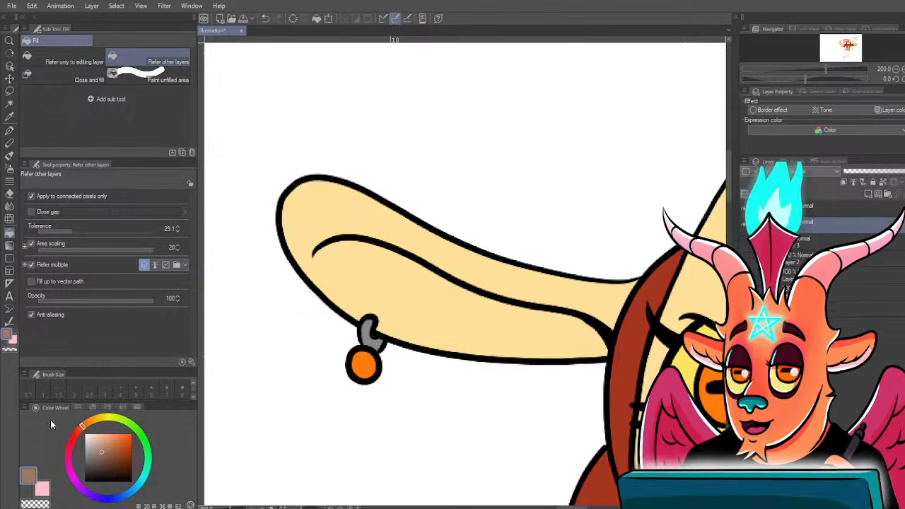
key("p")
left_click_drag(368, 287, 362, 279)
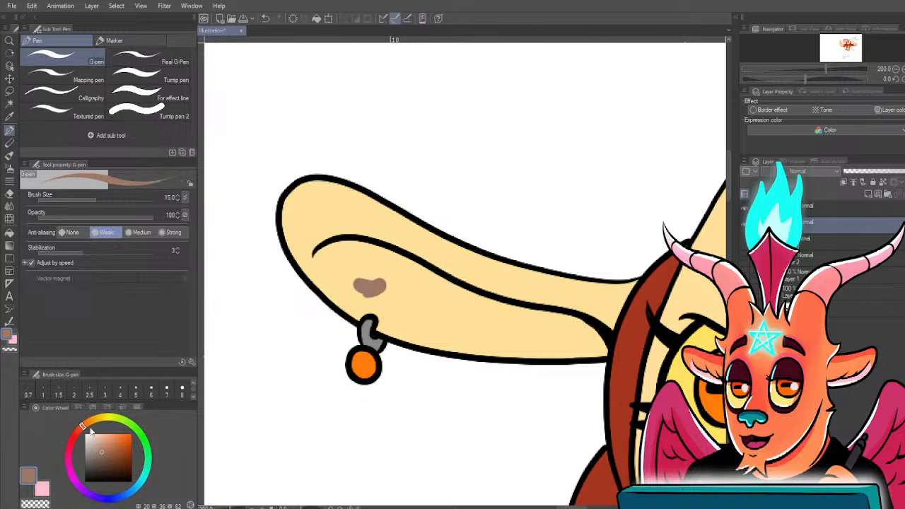
key("ctrl+z")
- Mix a light peach and paint the left-hand inner ear beneath the fold line with the G-pen at up to size 25
left_click(98, 434)
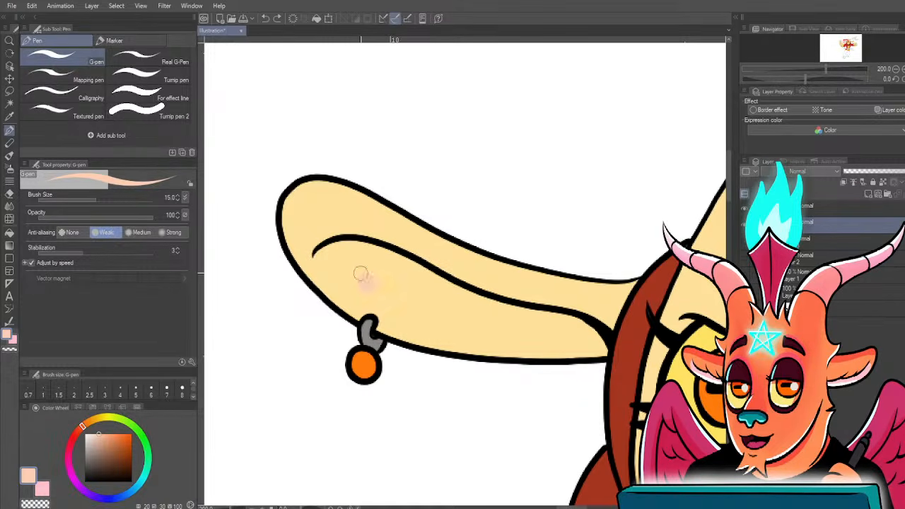
left_click_drag(361, 274, 369, 281)
key("bracketright")
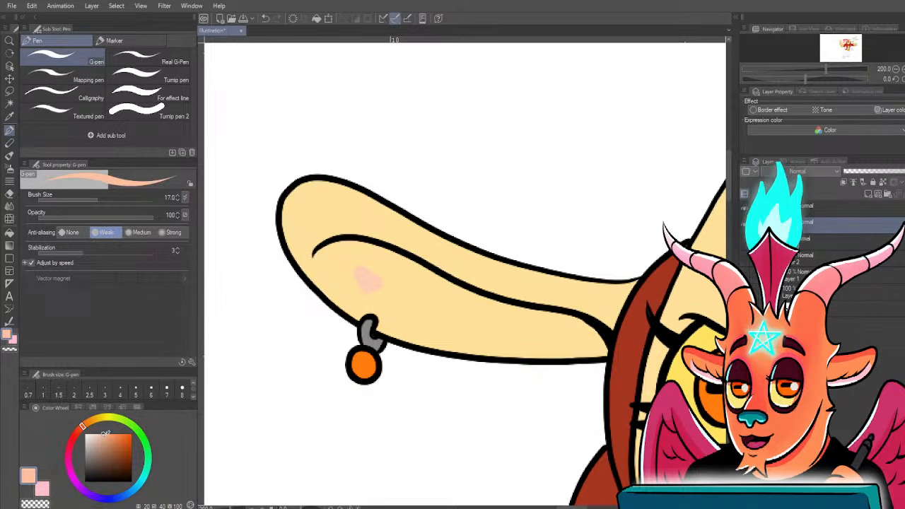
left_click(102, 434)
mouse_move(354, 295)
left_mouse_down()
mouse_move(374, 279)
mouse_move(361, 272)
left_mouse_up()
mouse_move(353, 302)
left_mouse_down()
mouse_move(326, 264)
mouse_move(334, 267)
mouse_move(333, 286)
mouse_move(326, 263)
mouse_move(343, 254)
mouse_move(366, 258)
mouse_move(336, 261)
mouse_move(368, 255)
mouse_move(392, 268)
mouse_move(340, 255)
left_mouse_up()
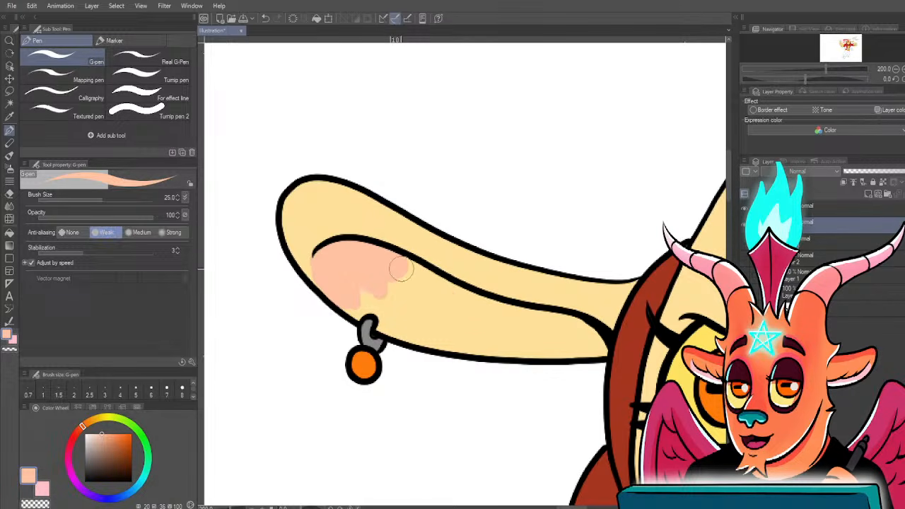
mouse_move(400, 268)
left_mouse_down()
mouse_move(430, 289)
mouse_move(409, 270)
mouse_move(529, 320)
left_mouse_up()
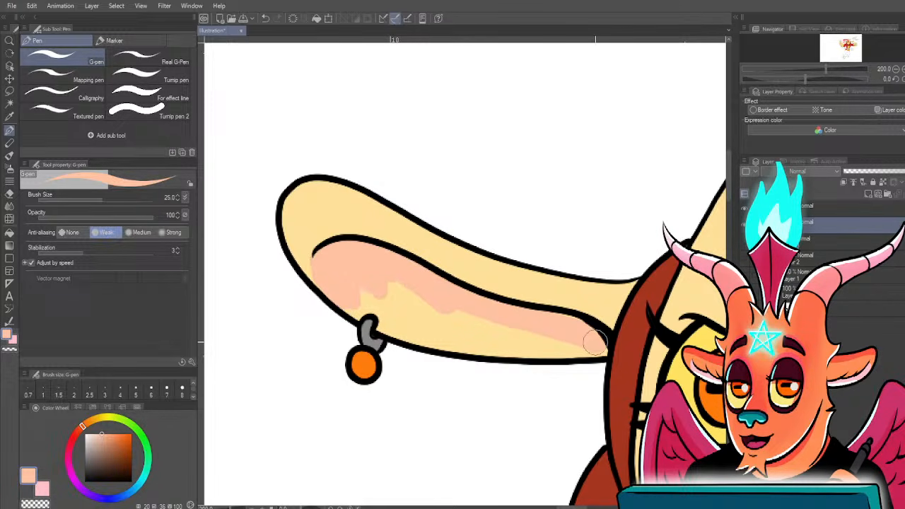
left_click_drag(595, 342, 591, 337)
- Paint peach along the lower edge of the left-hand inner ear at size 17, then cover its middle at size 30
key("[")
key("[")
left_click_drag(351, 307, 354, 310)
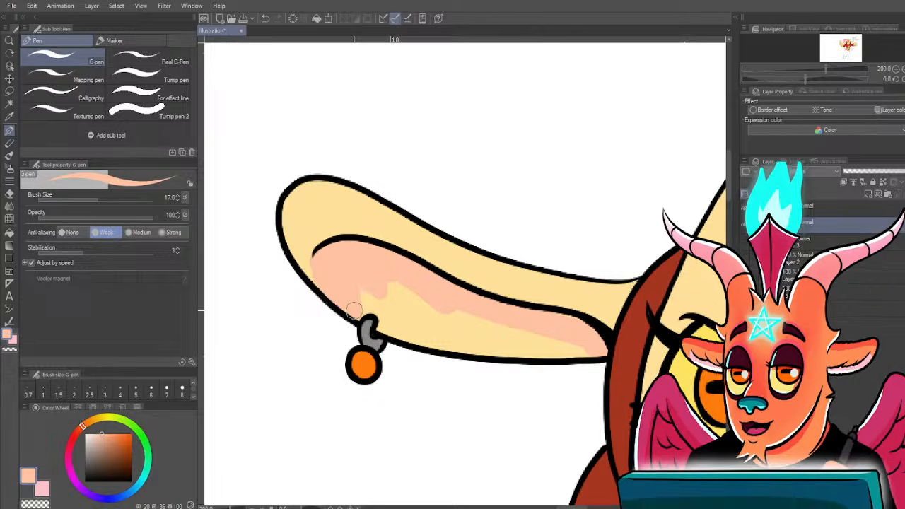
key("bracketright")
key("bracketright")
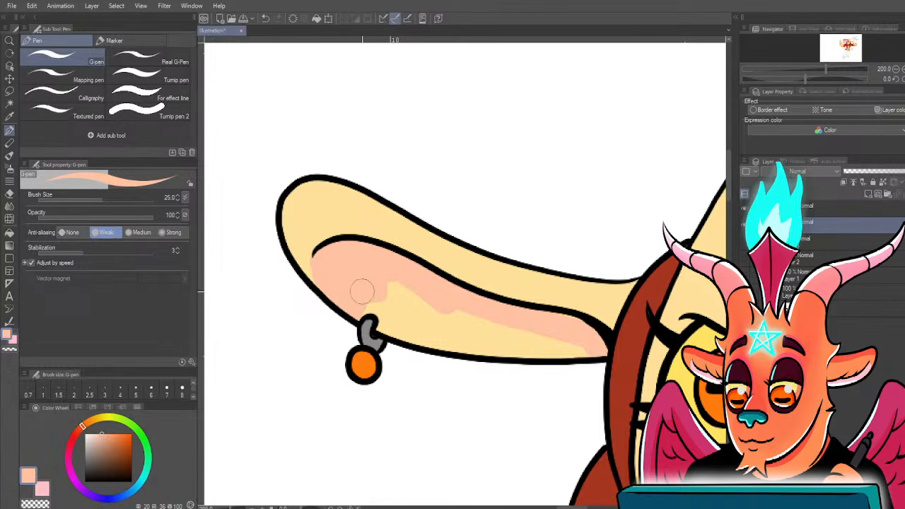
key("bracketleft")
key("bracketleft")
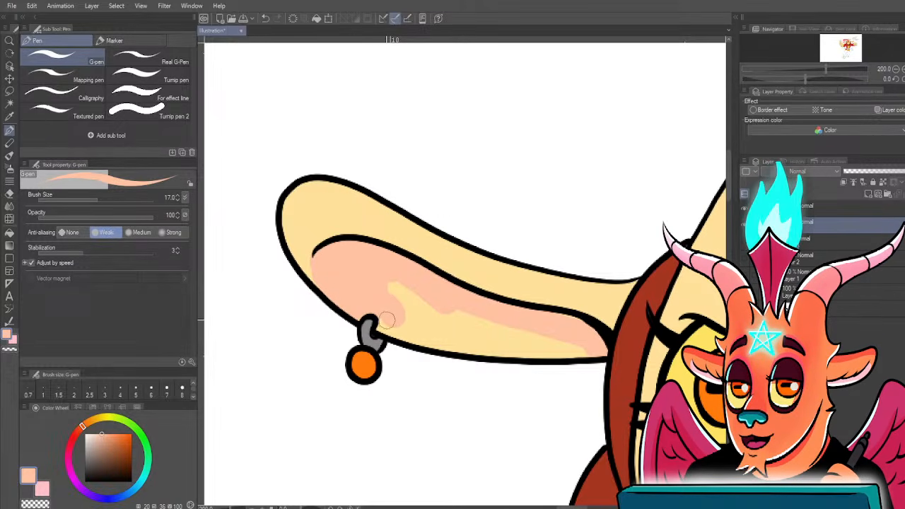
left_click_drag(394, 328, 480, 348)
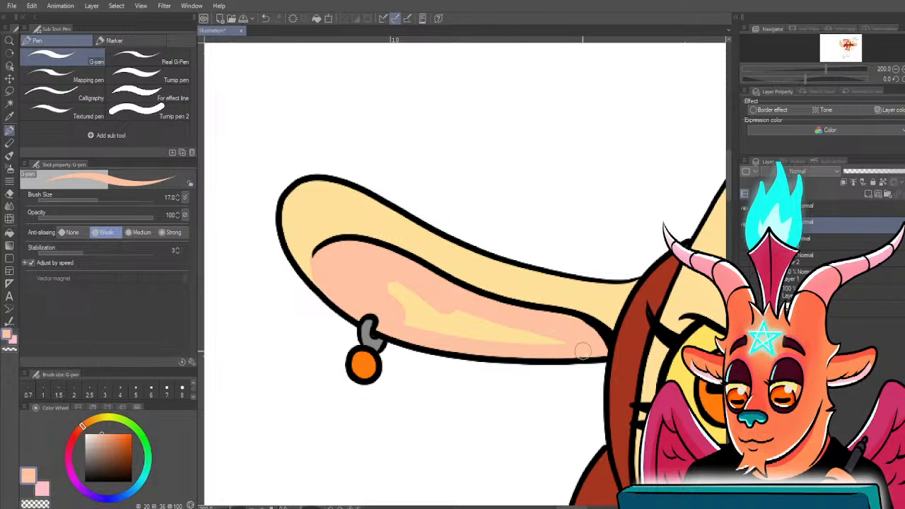
key("bracketright")
key("bracketright")
key("bracketright")
left_click_drag(380, 277, 558, 341)
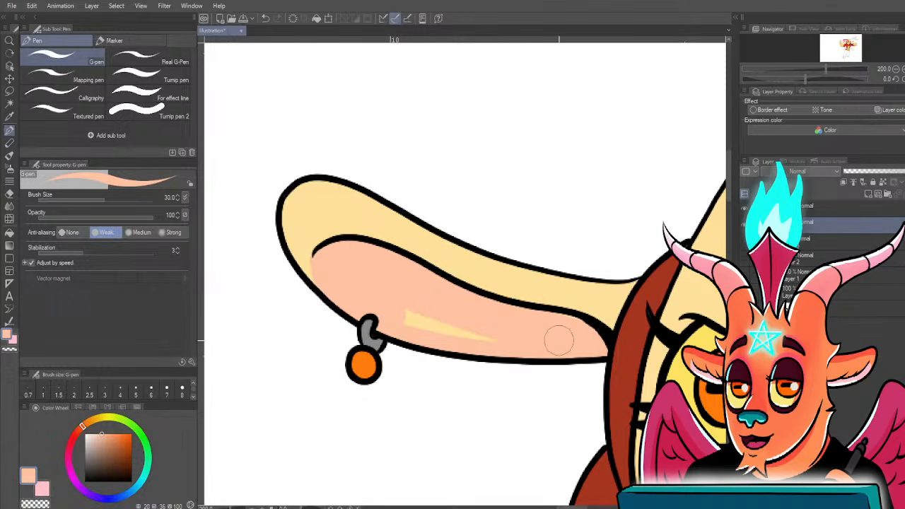
- Paint peach inside the right-hand ear, from the base along the lower edge up to the earring, with the G-pen at size 20
left_click_drag(615, 379, 333, 305)
left_click_drag(637, 343, 309, 311)
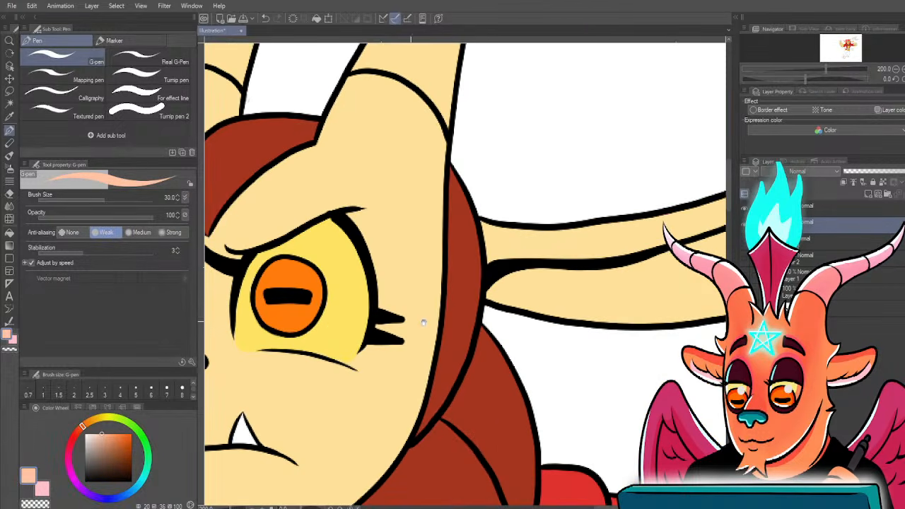
mouse_move(502, 294)
left_mouse_down()
mouse_move(429, 305)
mouse_move(408, 321)
mouse_move(474, 334)
left_mouse_up()
key("[")
mouse_move(389, 312)
left_mouse_down()
mouse_move(522, 305)
mouse_move(433, 319)
left_mouse_up()
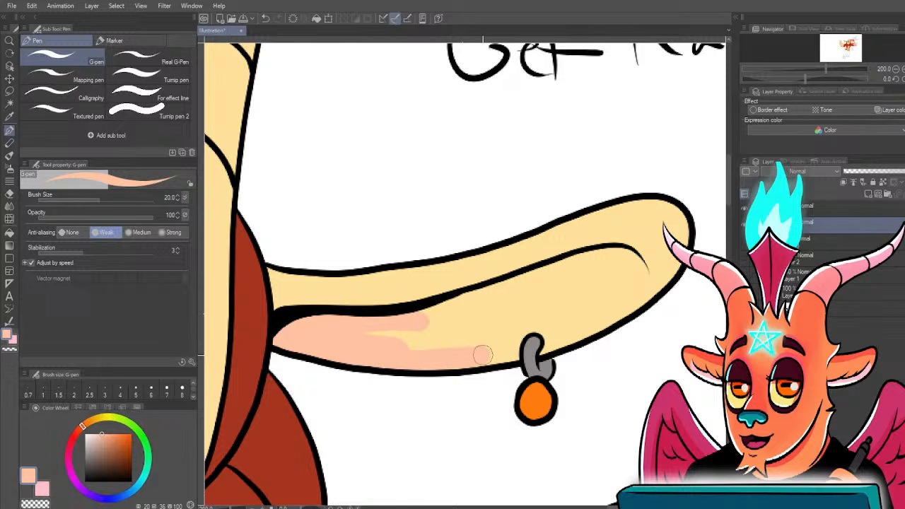
mouse_move(390, 352)
left_mouse_down()
mouse_move(512, 355)
mouse_move(514, 336)
mouse_move(537, 325)
left_mouse_up()
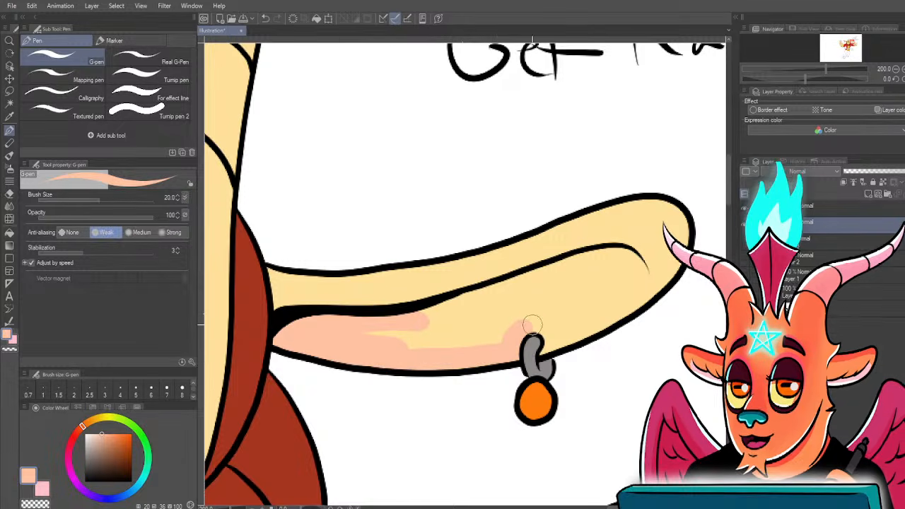
- Paint peach beneath the right-hand ear's fold line and across the inner ear's middle at size 30
key("]")
key("]")
mouse_move(372, 340)
left_mouse_down()
mouse_move(621, 266)
mouse_move(598, 262)
left_mouse_up()
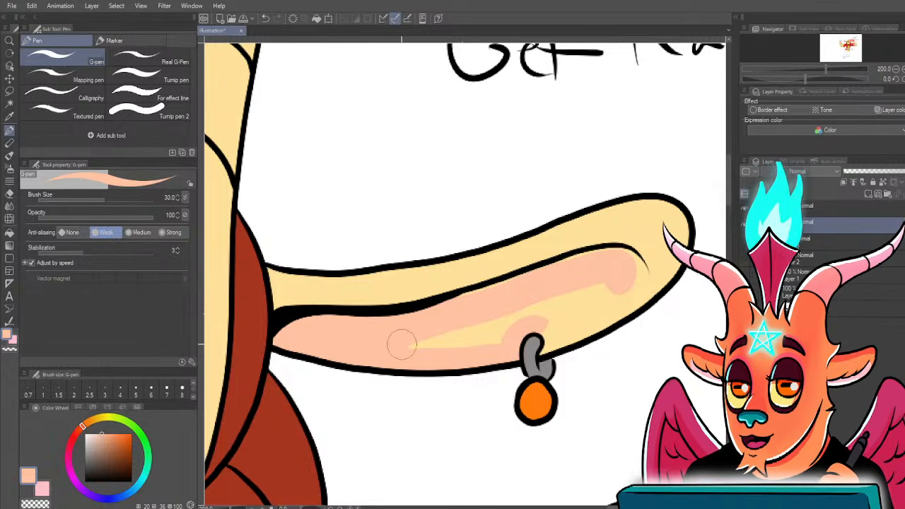
left_click_drag(400, 343, 457, 341)
mouse_move(473, 304)
left_mouse_down()
mouse_move(512, 293)
mouse_move(571, 315)
left_mouse_up()
- Paint peach around the right-hand earring hook and along the ear's lower edge at size 15 to 20, then over the remaining gap
key("[")
key("[")
key("[")
key("[")
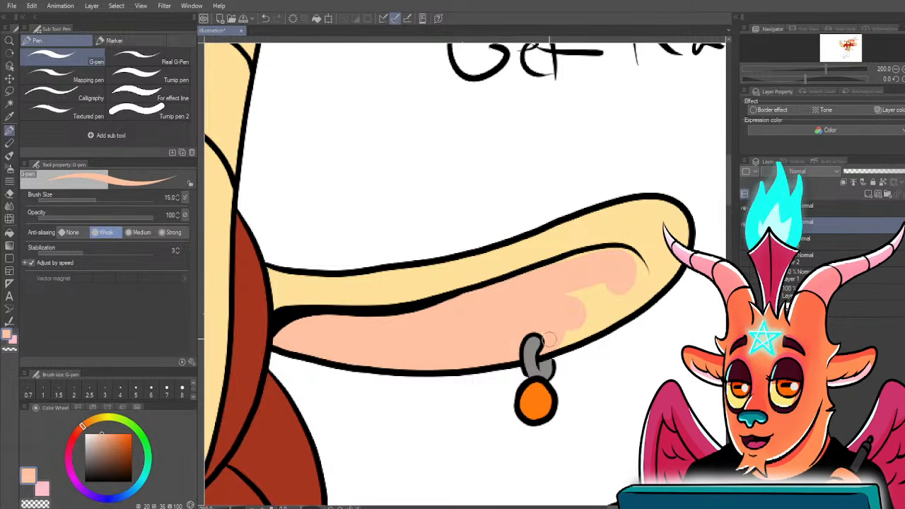
mouse_move(565, 340)
left_mouse_down()
mouse_move(613, 313)
mouse_move(619, 283)
left_mouse_up()
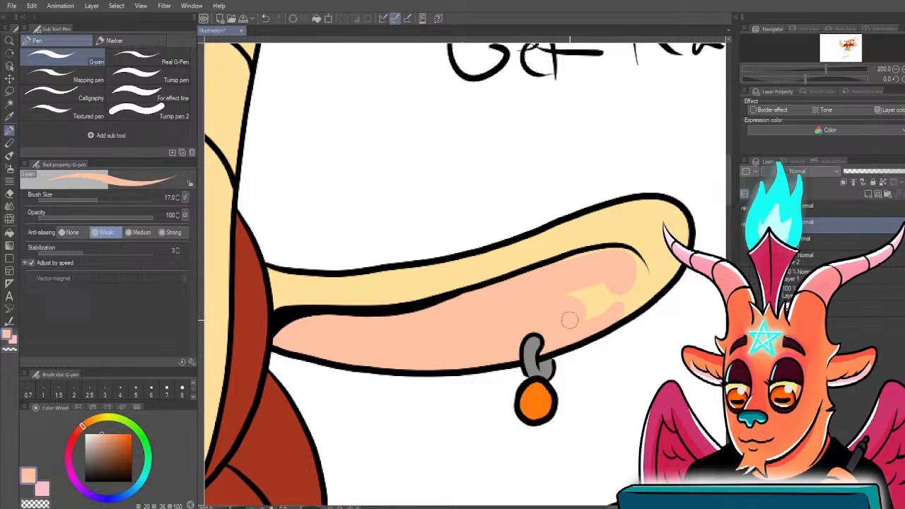
key("bracketright")
mouse_move(568, 297)
left_mouse_down()
mouse_move(620, 265)
mouse_move(606, 257)
mouse_move(630, 262)
mouse_move(638, 279)
mouse_move(625, 307)
mouse_move(602, 318)
mouse_move(606, 296)
left_mouse_up()
- Try a dark neutral grey on the raised hand's palm pad and thumb claw, then undo the fills
scroll(587, 277, "down", 3)
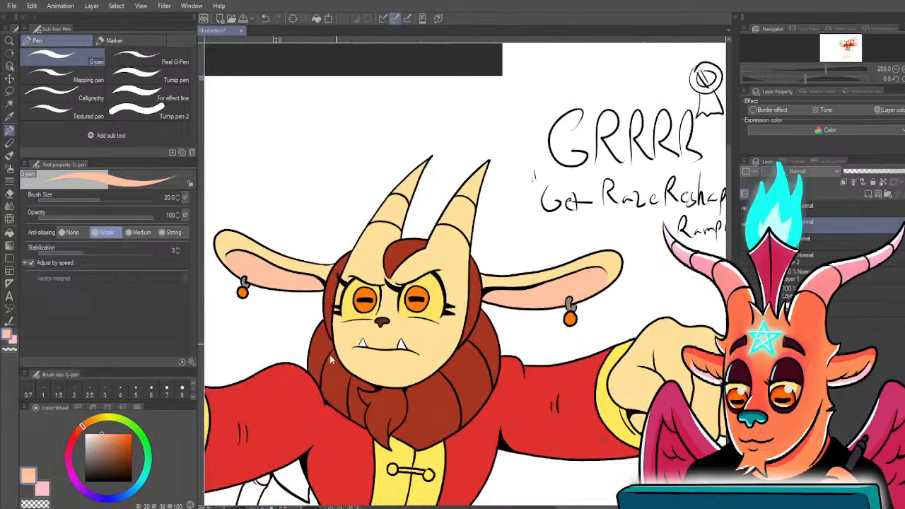
scroll(331, 359, "down", 1)
left_click_drag(244, 425, 349, 328)
left_click_drag(276, 307, 305, 331)
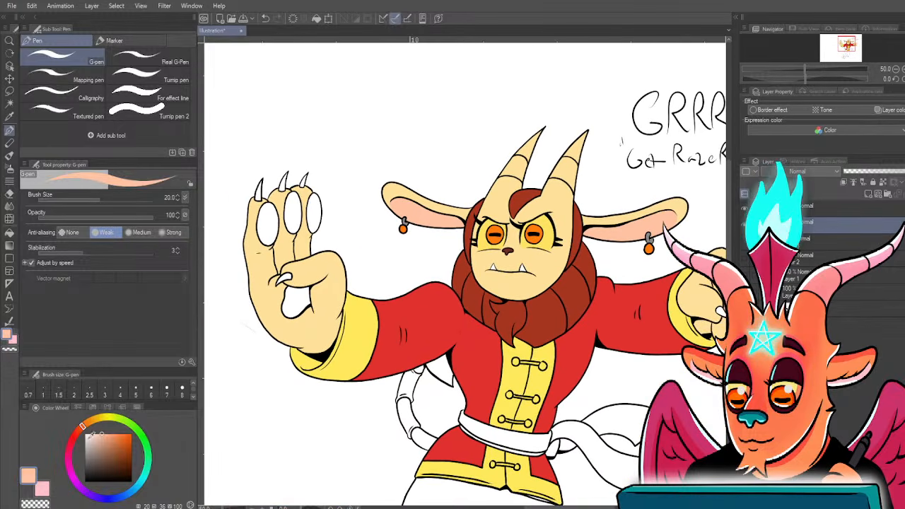
left_click_drag(90, 435, 89, 457)
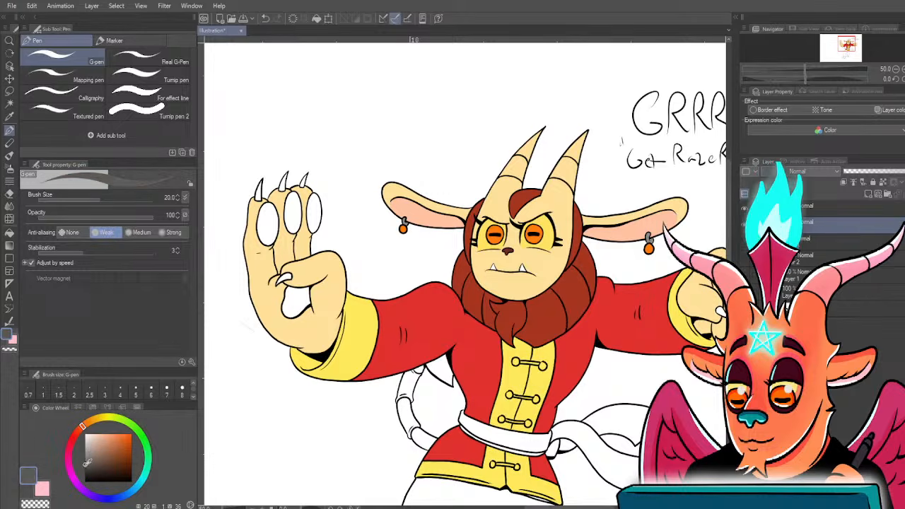
key("h")
scroll(276, 281, "up", 2)
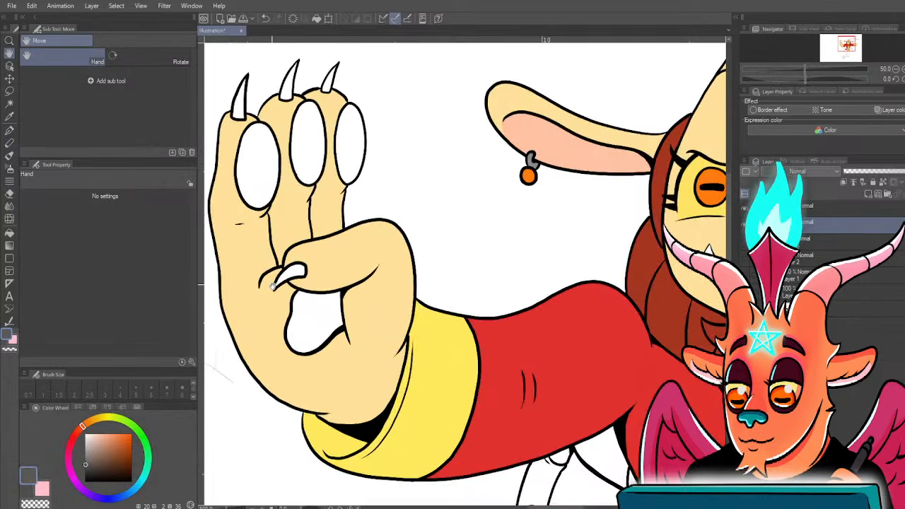
key("g")
left_click(306, 320)
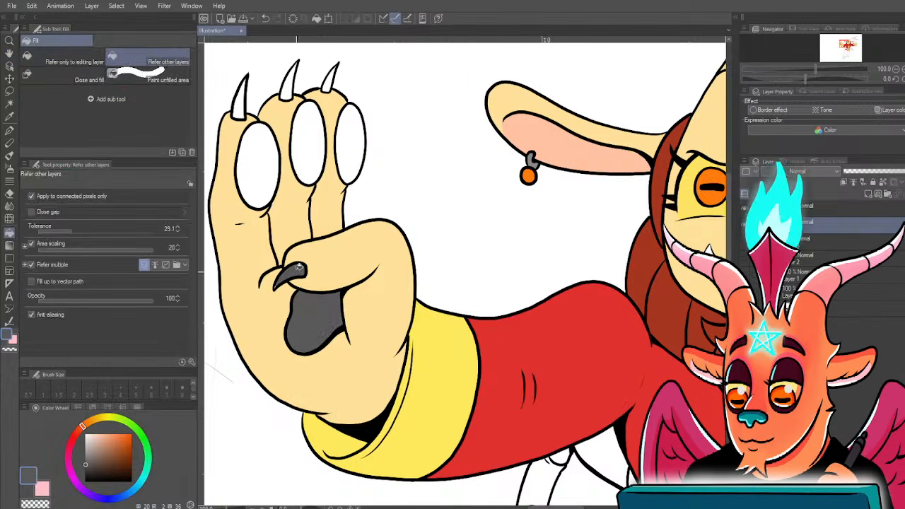
left_click(339, 149)
left_click_drag(238, 280, 317, 344)
key("ctrl+z")
key("ctrl+z")
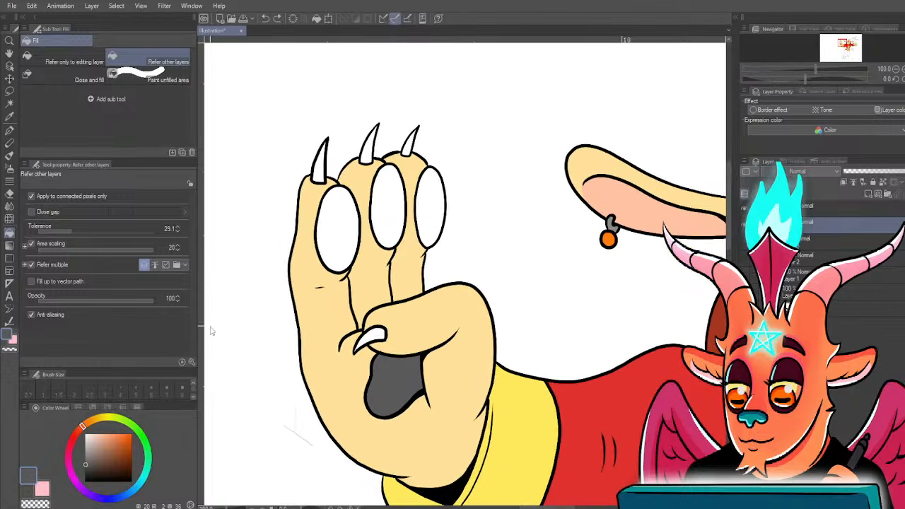
key("ctrl+z")
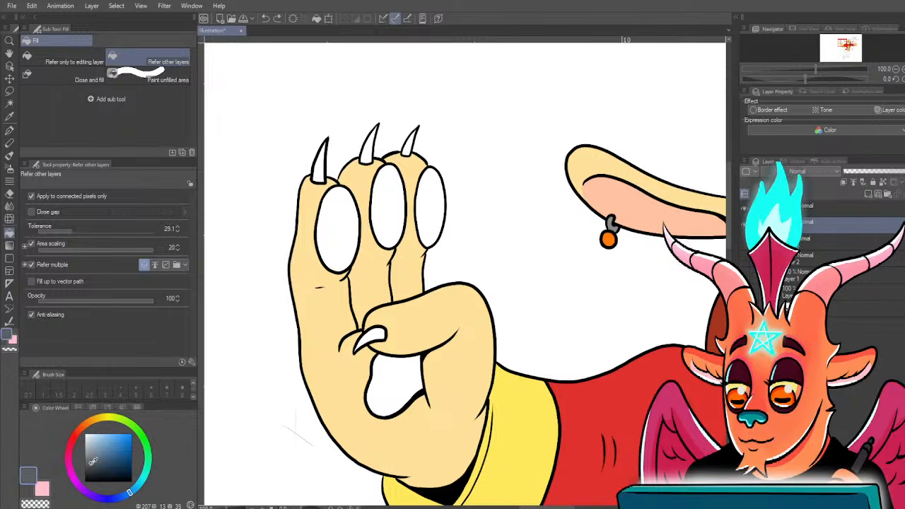
- Choose a dark blue-grey and fill the raised hand's palm pad, three finger pads and all four claws with it
left_click(92, 467)
left_click(393, 387)
left_click(373, 330)
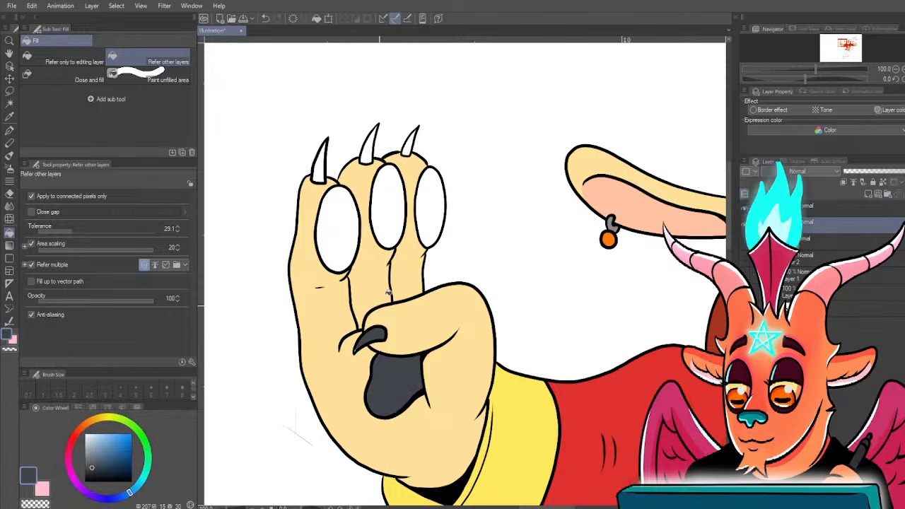
left_click(430, 207)
left_click(395, 210)
left_click(332, 206)
left_click(367, 153)
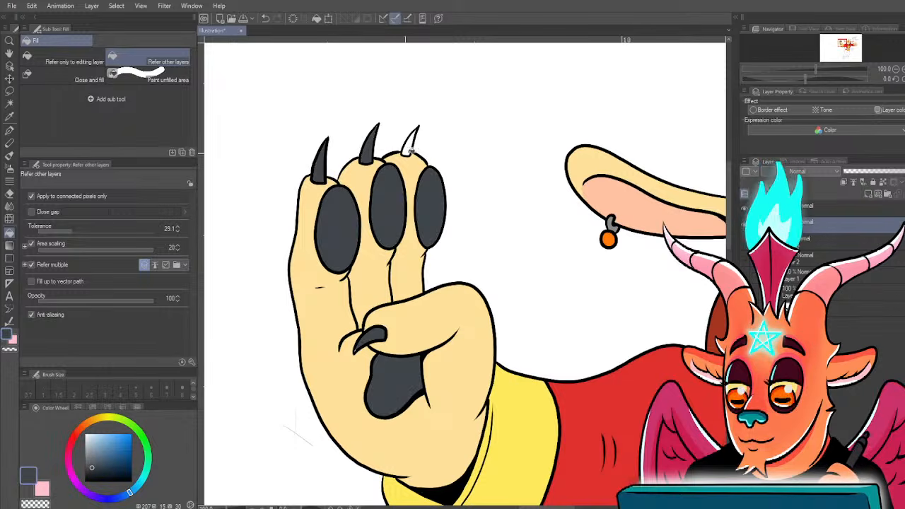
left_click(408, 149)
- Fill the thumb claw and three finger claws of the clenched fist with the same dark blue-grey
scroll(406, 148, "down", 3)
left_click_drag(618, 330, 499, 341)
scroll(562, 283, "up", 2)
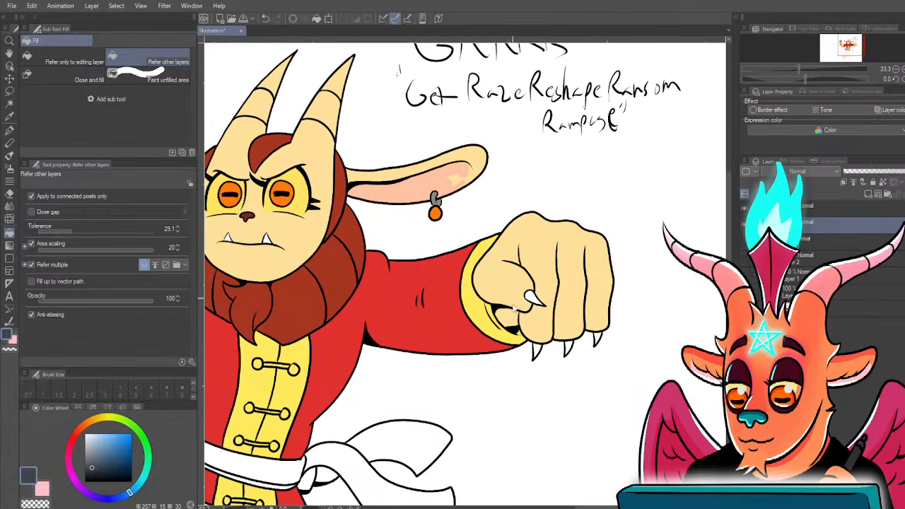
left_click(534, 298)
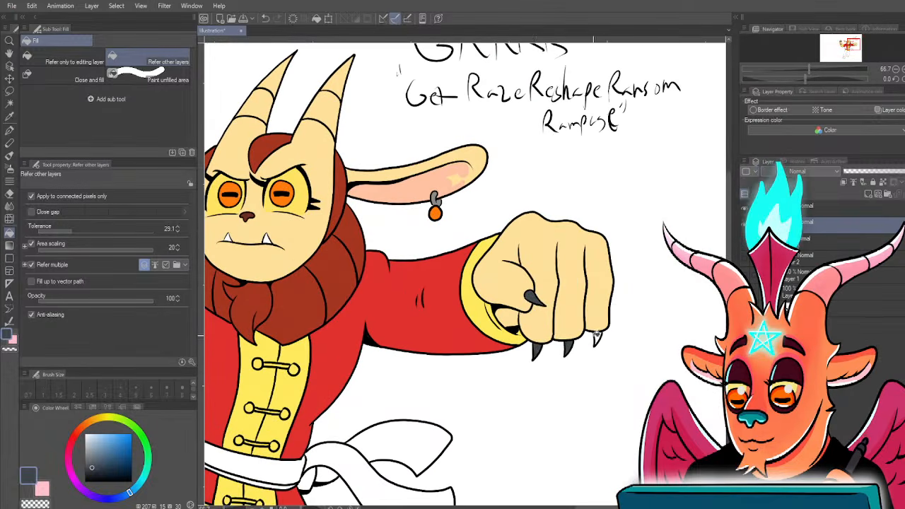
left_click(600, 340)
- Fill both hooves below the trouser legs with the dark blue-grey, leaving the clefts unfilled
left_click_drag(449, 364, 558, 187)
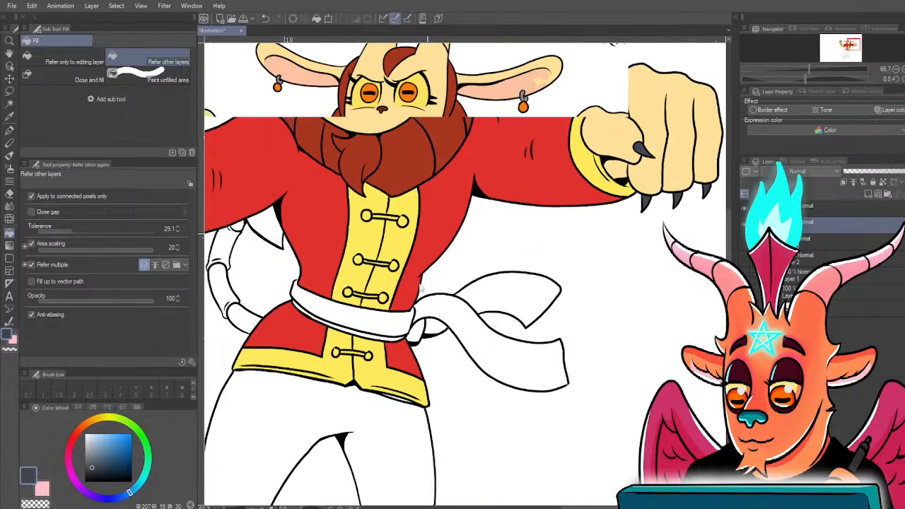
scroll(368, 424, "down", 1)
left_click_drag(368, 424, 420, 327)
left_click(427, 395)
left_click(308, 401)
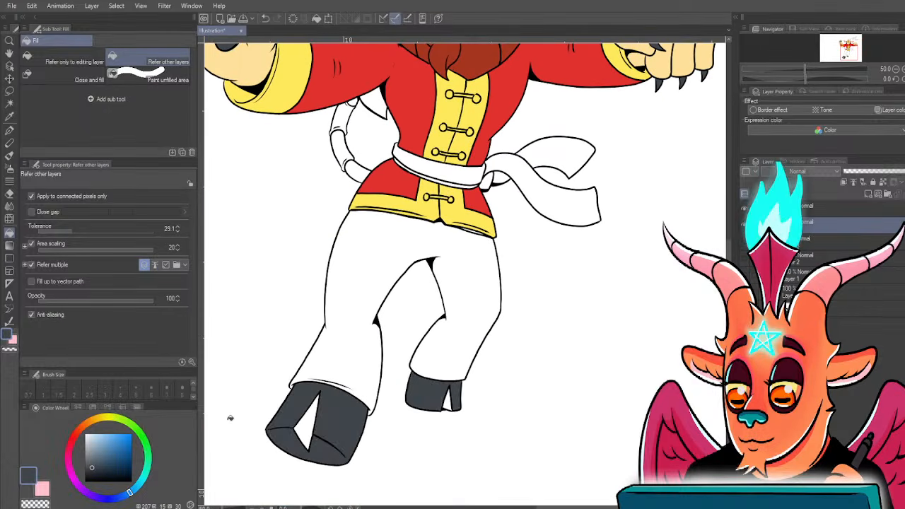
- Choose a darker blue-black and fill the triangular clefts of both hooves with it
scroll(244, 424, "up", 2)
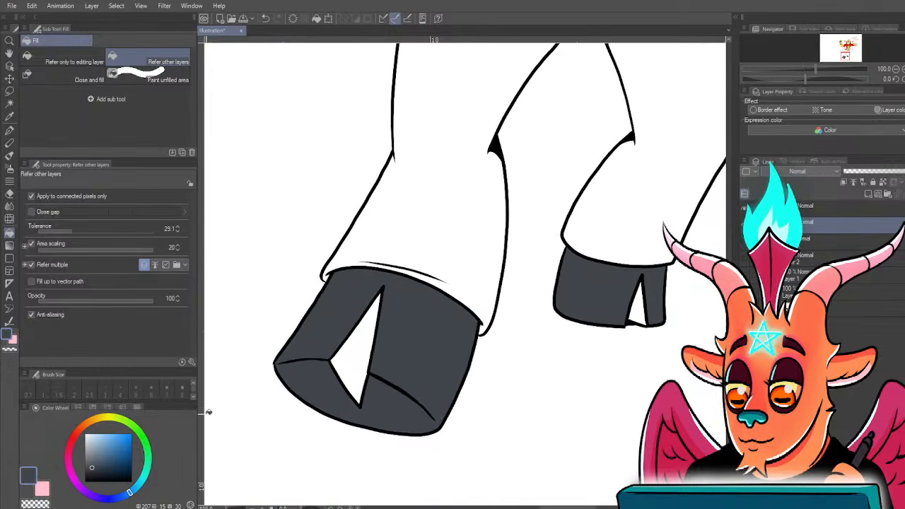
left_click(93, 474)
left_click(640, 315)
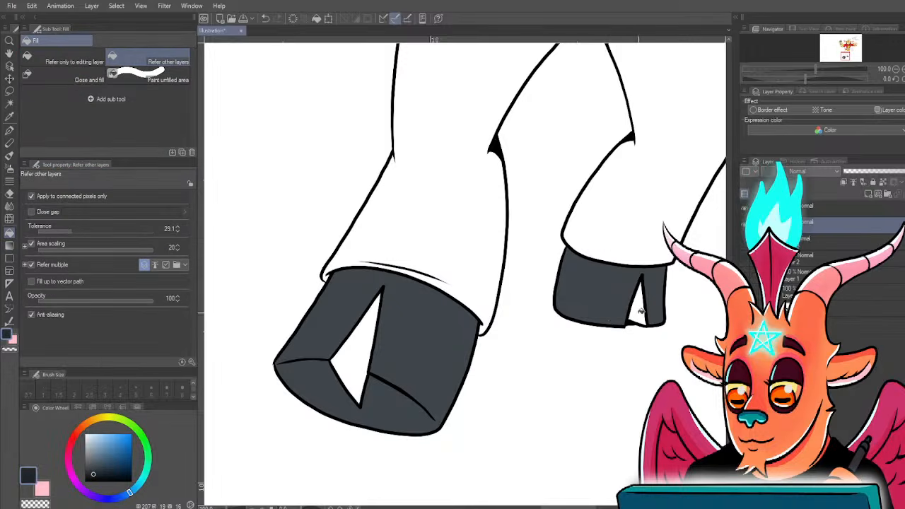
left_click(340, 358)
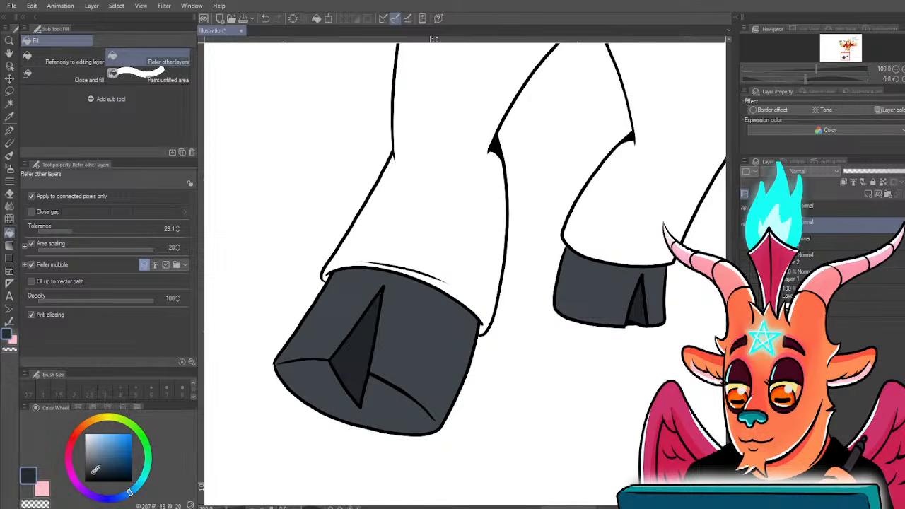
- Try a slightly lighter blue-black on the left-hand hoof's underside with short G-pen strokes at size 20
scroll(404, 339, "up", 5)
key("p")
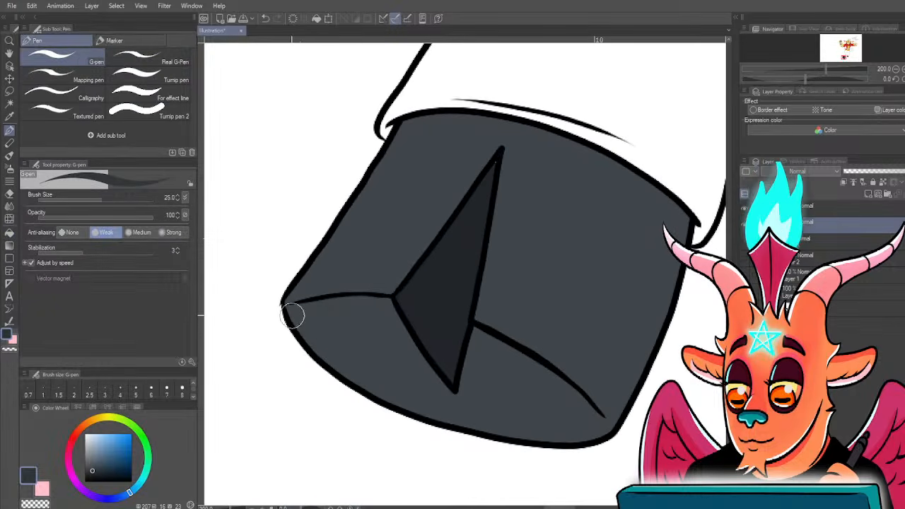
left_click_drag(306, 314, 343, 342)
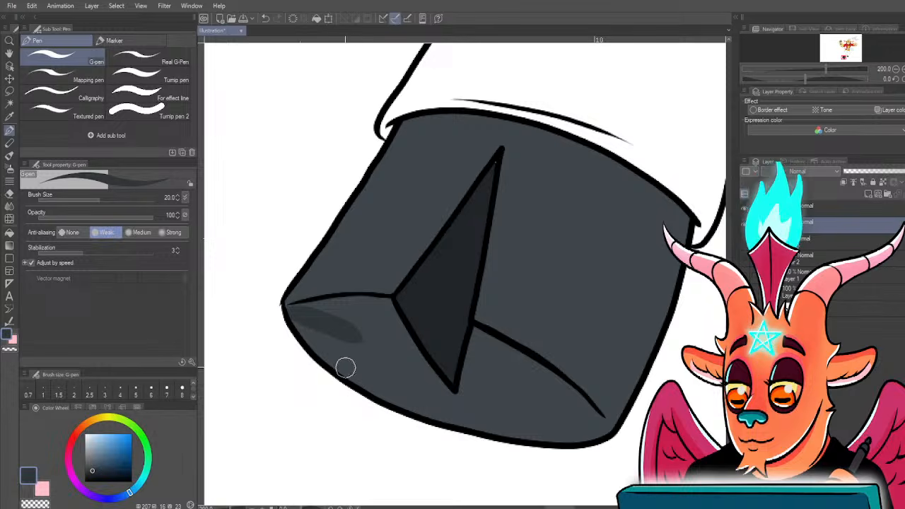
left_click_drag(369, 336, 379, 343)
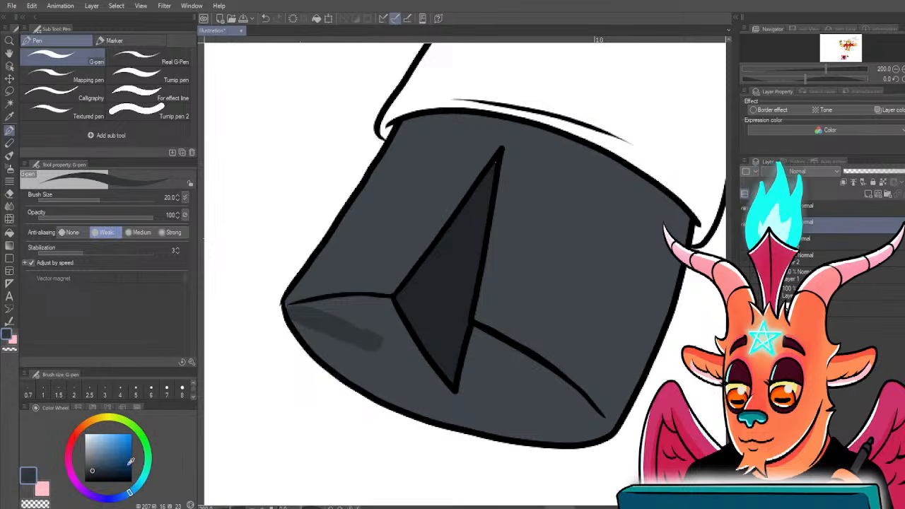
- Choose a darker blue-black and paint the left-hand hoof's underside along its upper edge and around the cleft at size 20
left_click(95, 473)
mouse_move(294, 308)
left_mouse_down()
mouse_move(392, 302)
mouse_move(396, 333)
mouse_move(447, 403)
left_mouse_up()
mouse_move(404, 347)
left_mouse_down()
mouse_move(458, 406)
mouse_move(473, 349)
left_mouse_up()
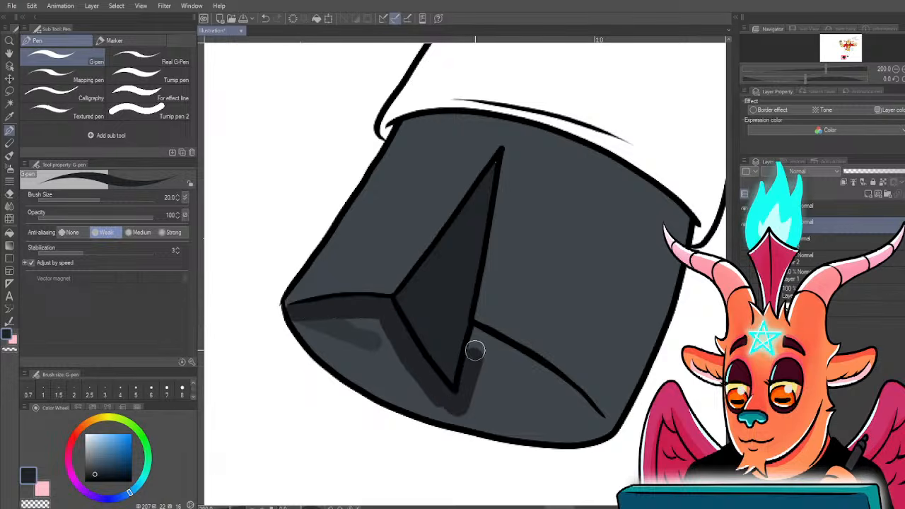
mouse_move(321, 305)
left_mouse_down()
mouse_move(368, 318)
mouse_move(309, 320)
mouse_move(355, 349)
mouse_move(297, 315)
mouse_move(320, 341)
mouse_move(402, 391)
mouse_move(357, 342)
mouse_move(420, 388)
left_mouse_up()
- Cover the rest of the left-hand hoof's underside with blue-black, from the lower outline to the right-hand corner
key("bracketright")
key("bracketright")
key("bracketleft")
mouse_move(351, 379)
left_mouse_down()
mouse_move(399, 402)
mouse_move(487, 419)
left_mouse_up()
key("bracketright")
mouse_move(475, 333)
left_mouse_down()
mouse_move(598, 420)
mouse_move(549, 433)
left_mouse_up()
mouse_move(475, 385)
left_mouse_down()
mouse_move(485, 347)
mouse_move(573, 409)
mouse_move(553, 430)
mouse_move(472, 418)
mouse_move(585, 432)
mouse_move(460, 421)
mouse_move(513, 422)
mouse_move(552, 404)
mouse_move(489, 392)
mouse_move(490, 403)
mouse_move(521, 396)
left_mouse_up()
- Sample the beard's red-brown and fill the pointed tuft behind the torso below the raised arm with it
scroll(521, 396, "down", 6)
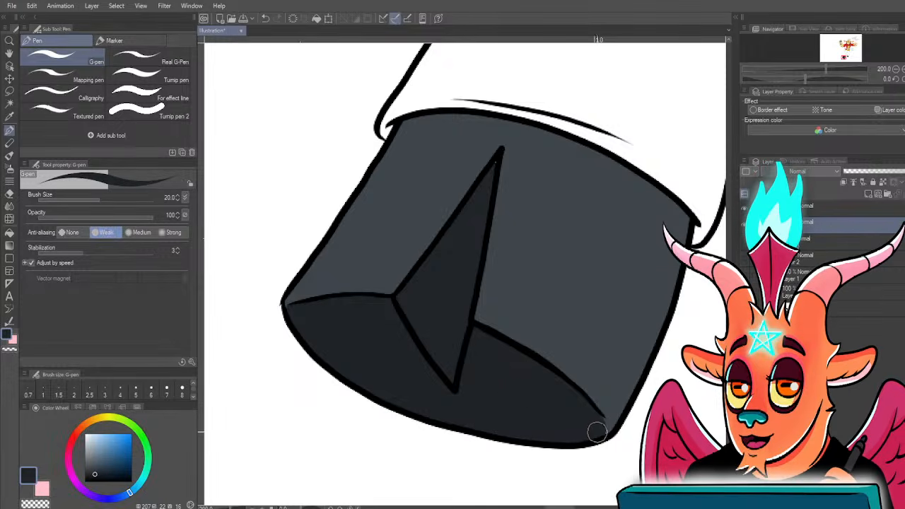
scroll(488, 213, "up", 3)
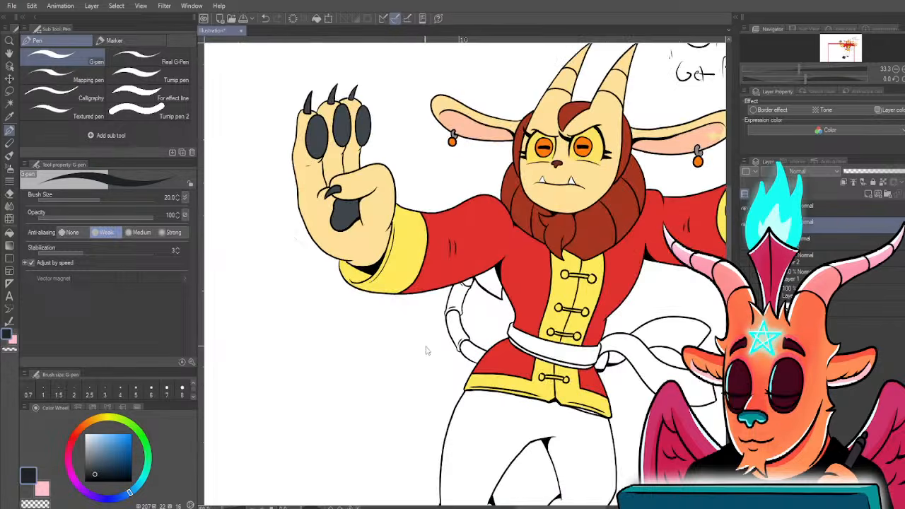
key("i")
left_click(492, 236)
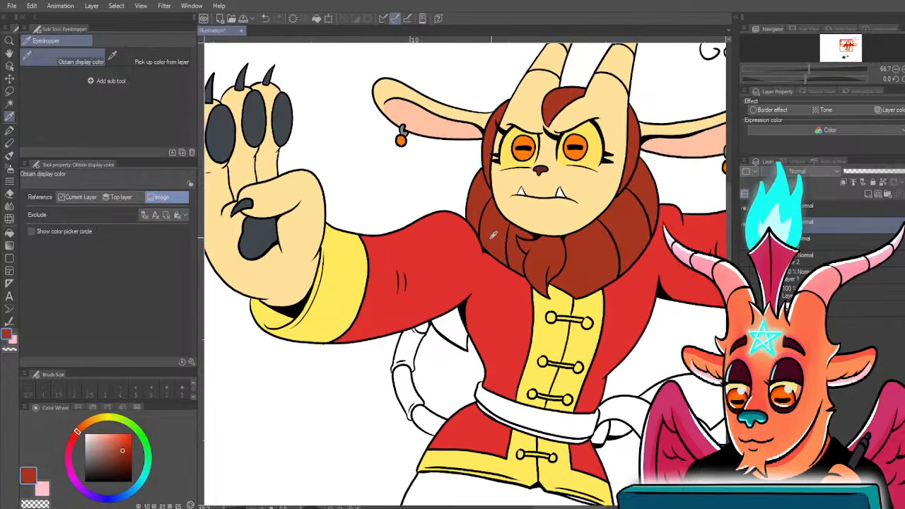
key("g")
key("g")
left_click(454, 331)
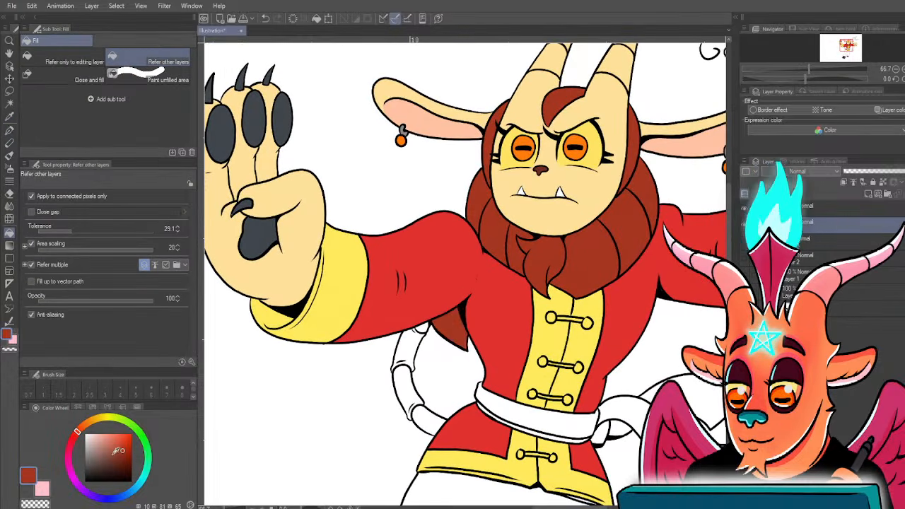
- Try a muted orange-brown on the upper segment of the tail, then undo the fill
left_click(83, 425)
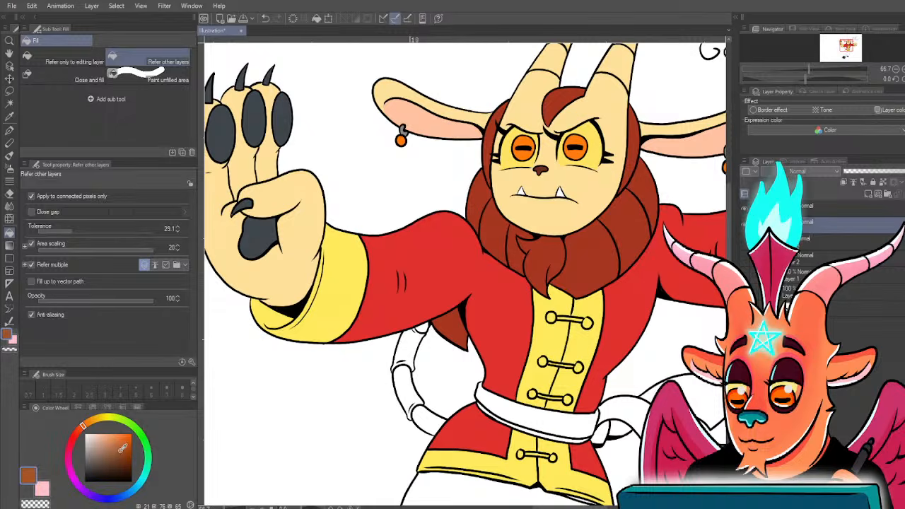
key("g")
key("g")
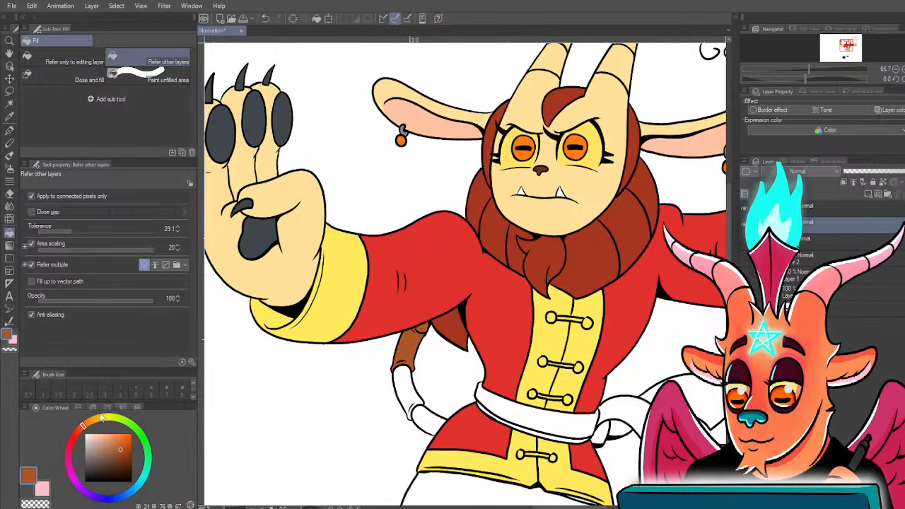
key("ctrl+z")
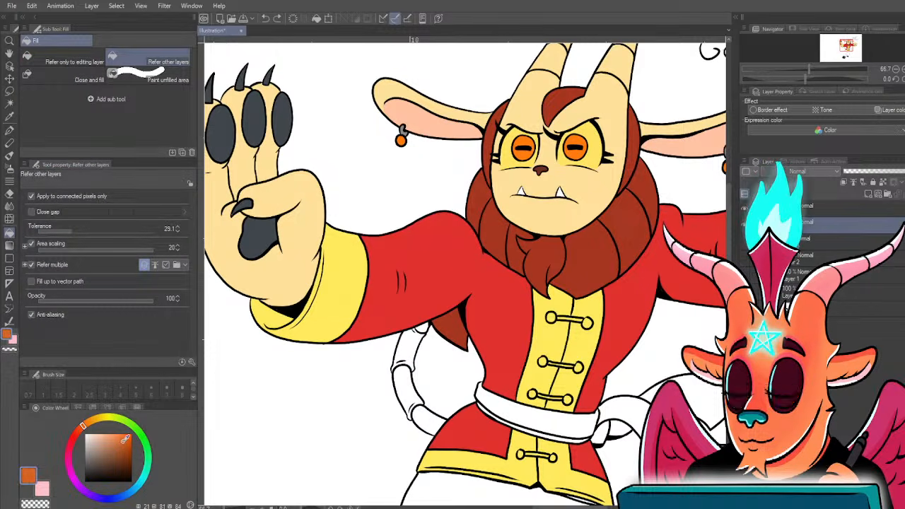
- Fill all segments of the tail with a brighter burnt orange
left_click(430, 418)
left_click_drag(370, 411, 323, 378)
scroll(325, 377, "down", 1)
left_click_drag(344, 413, 343, 322)
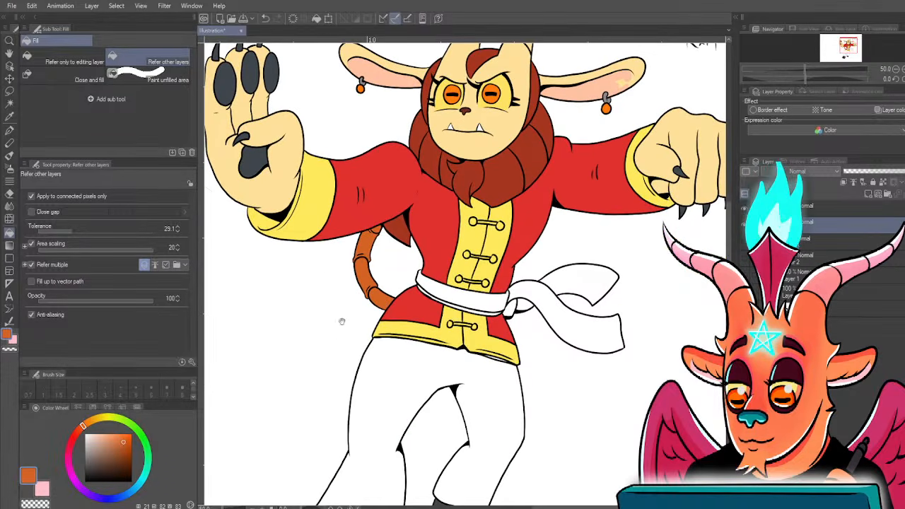
left_click_drag(303, 428, 313, 368)
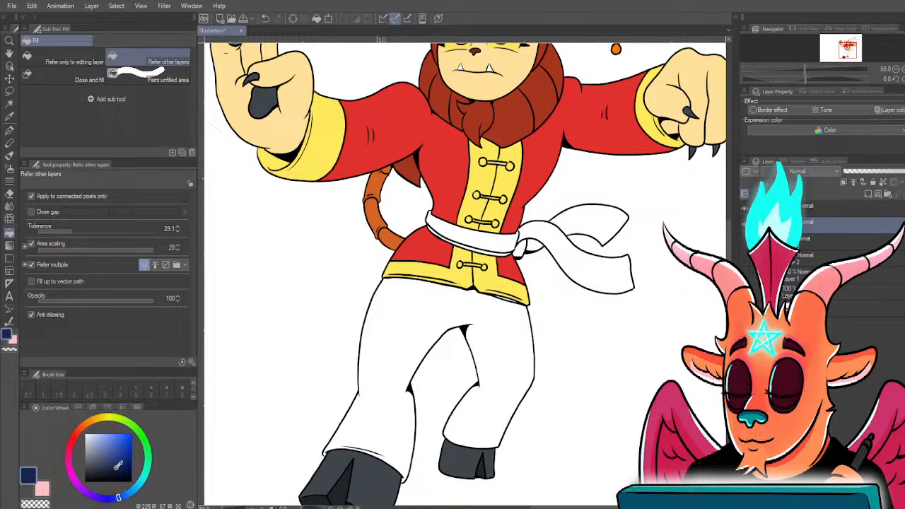
- Try a dark navy fill on the trousers
left_click_drag(115, 467, 117, 472)
left_click(357, 410)
left_click_drag(337, 387, 323, 426)
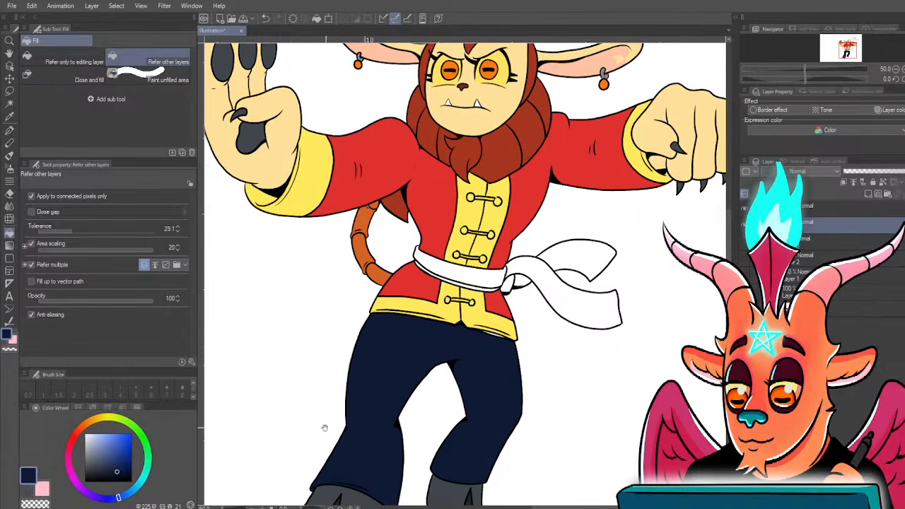
scroll(289, 420, "down", 2)
left_click_drag(273, 404, 315, 364)
scroll(316, 364, "up", 1)
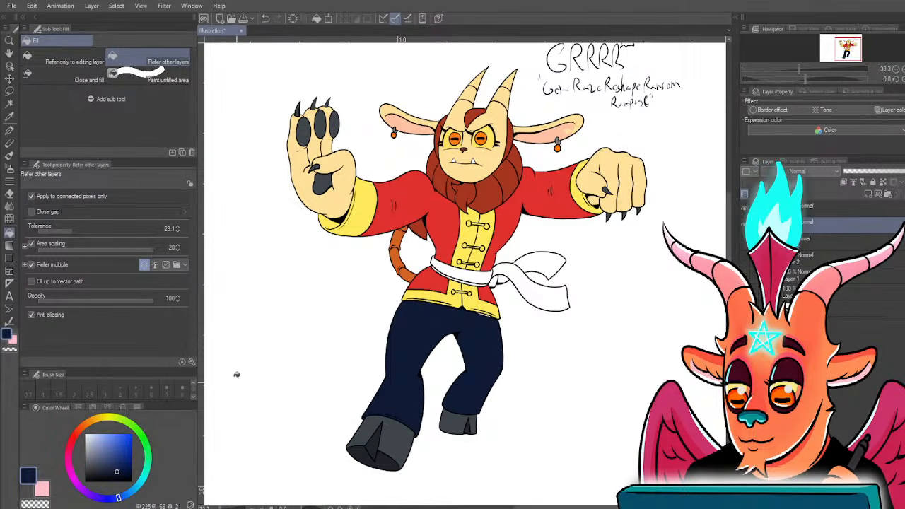
key("ctrl+z")
- Try a more muted navy and a blue-black fill on the trousers, undoing each one
left_click(110, 470)
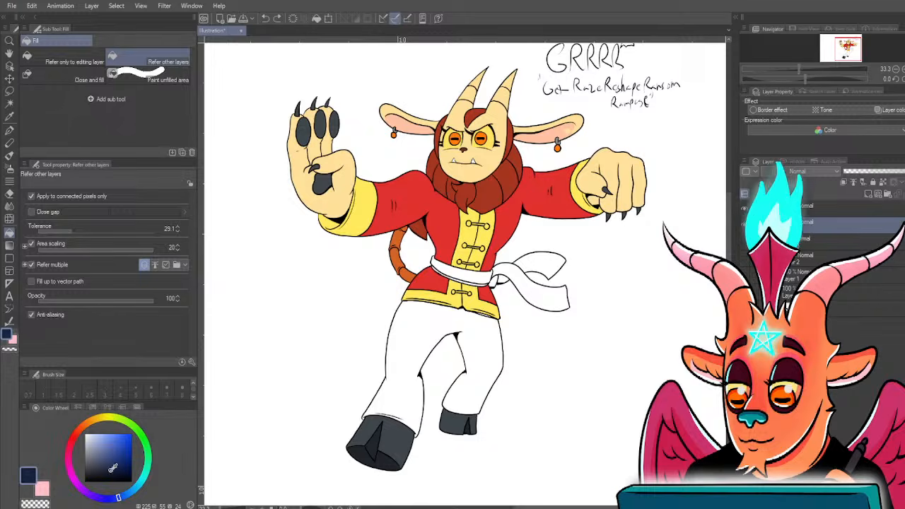
left_click(385, 391)
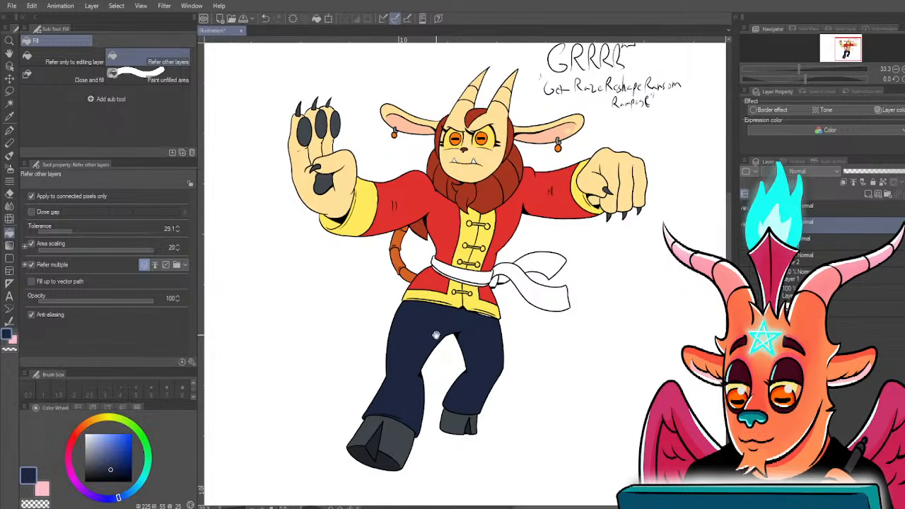
key("ctrl+z")
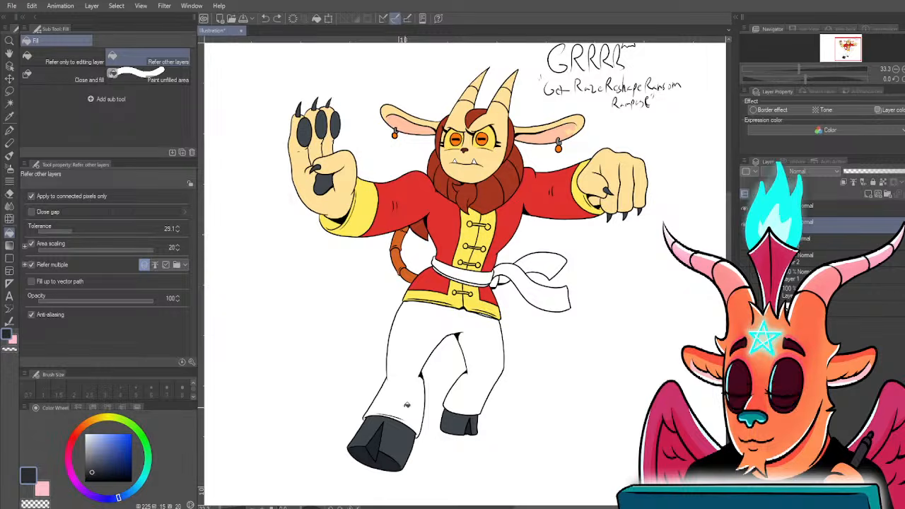
left_click(391, 385)
key("ctrl+z")
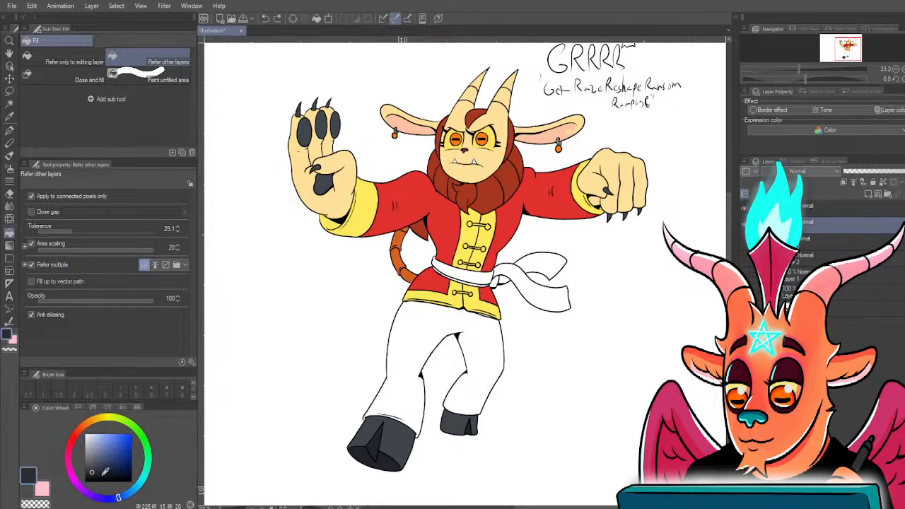
- Fill the trousers with a very dark navy and cover the white gap beneath the jacket's hem with the G-pen
left_click(104, 474)
left_click(400, 371)
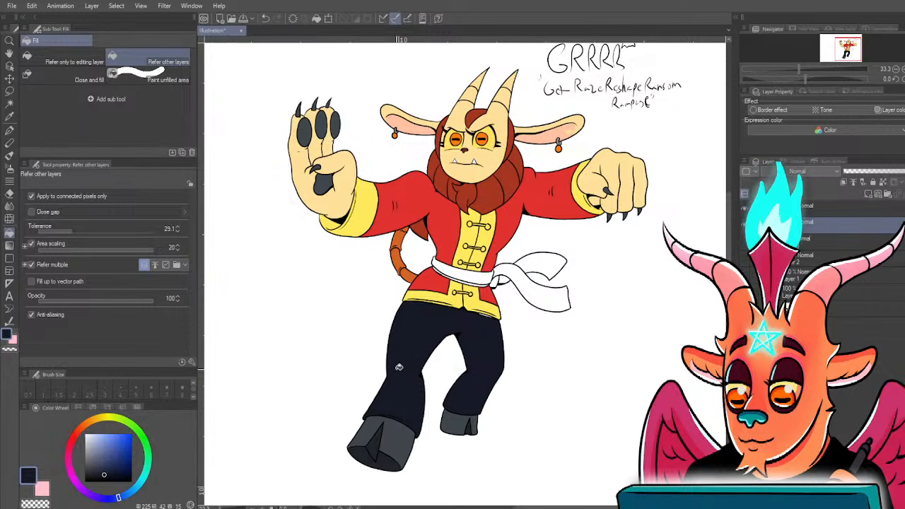
scroll(399, 371, "up", 5)
key("p")
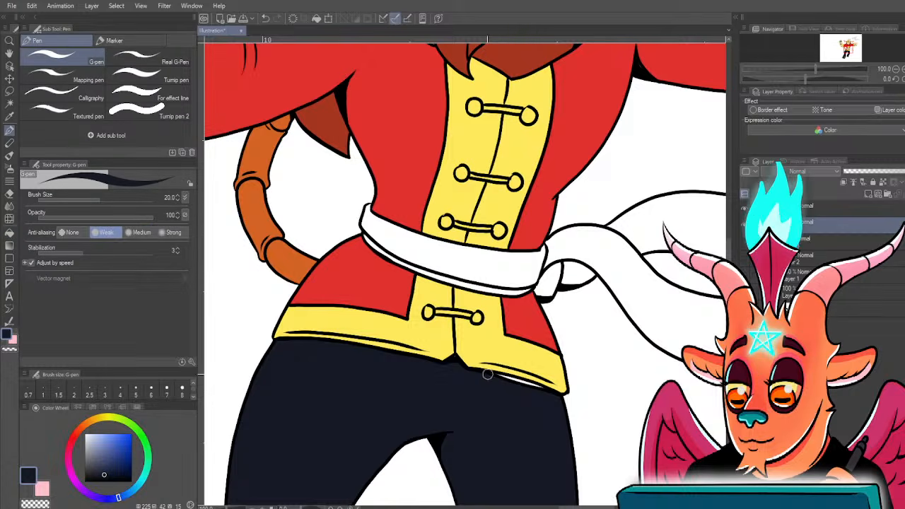
scroll(484, 374, "down", 5)
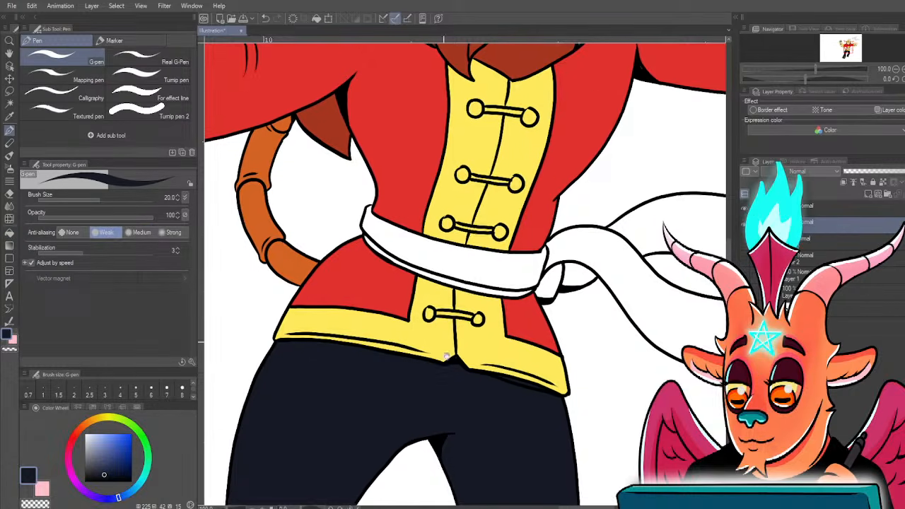
scroll(329, 384, "up", 2)
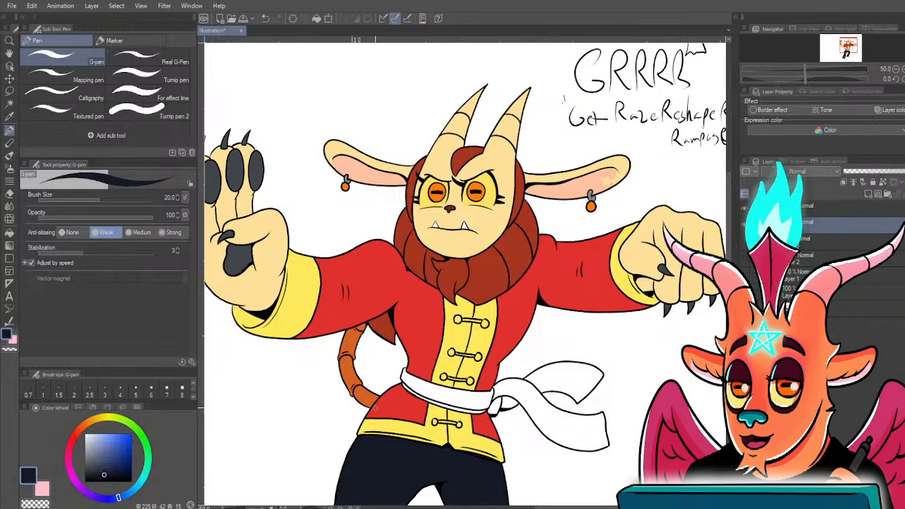
- On the topmost layer, add a round white highlight to each orange iris with the G-pen at size 17
left_click_drag(354, 367, 355, 398)
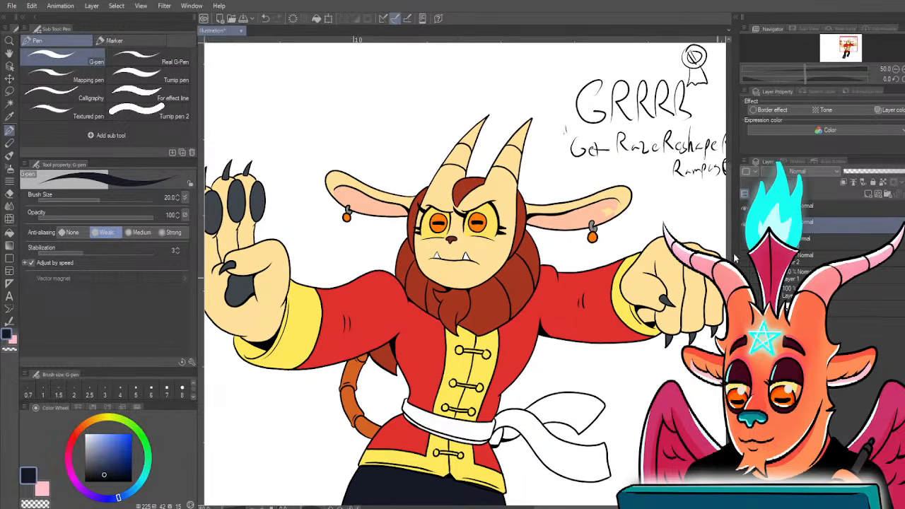
left_click(860, 200)
scroll(378, 238, "up", 2)
left_click_drag(484, 221, 405, 332)
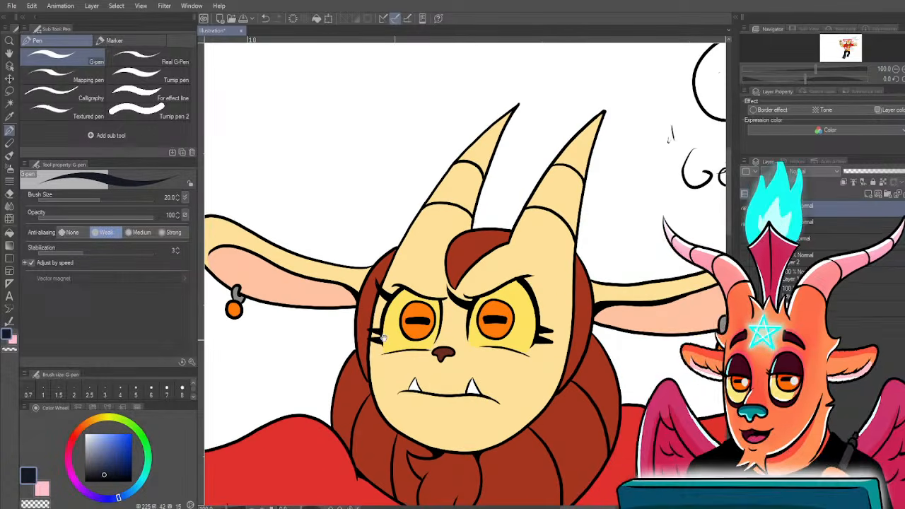
left_click_drag(96, 437, 84, 432)
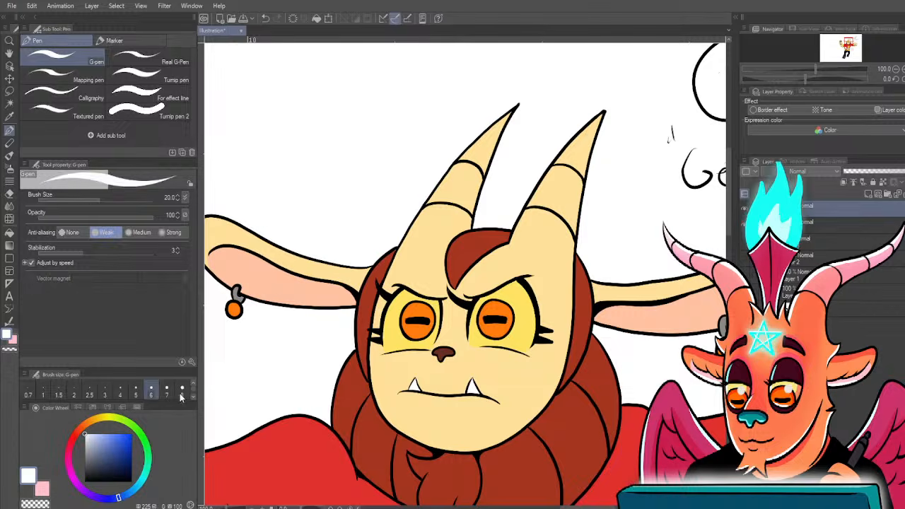
key("p")
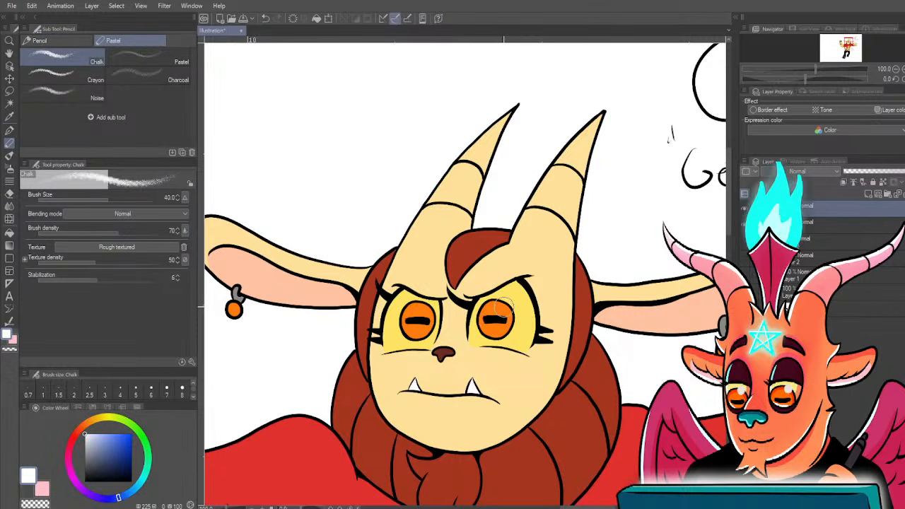
key("p")
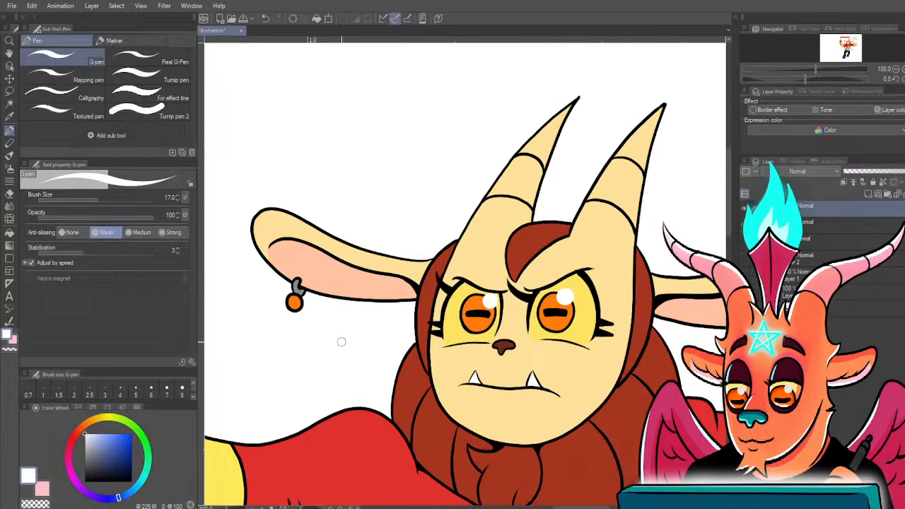
- Add small white highlights to the orange beads of both earrings
scroll(342, 342, "up", 2)
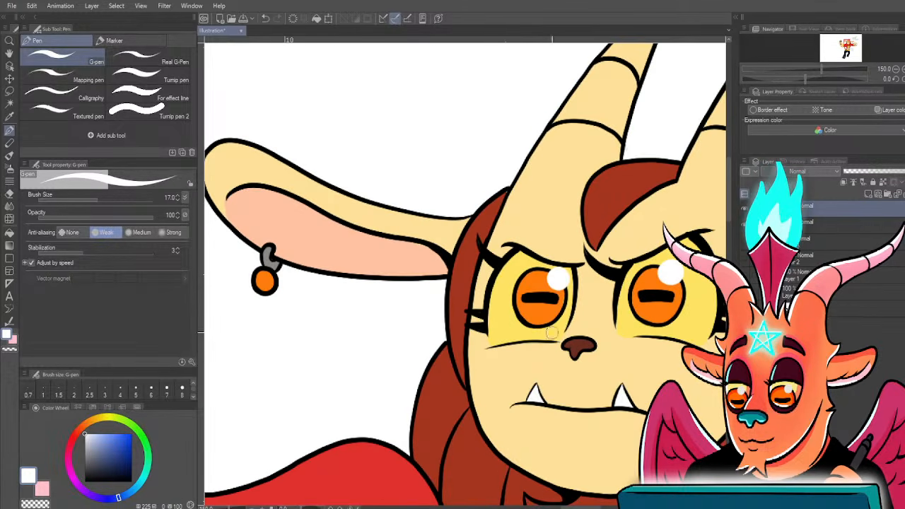
left_click_drag(277, 280, 323, 305)
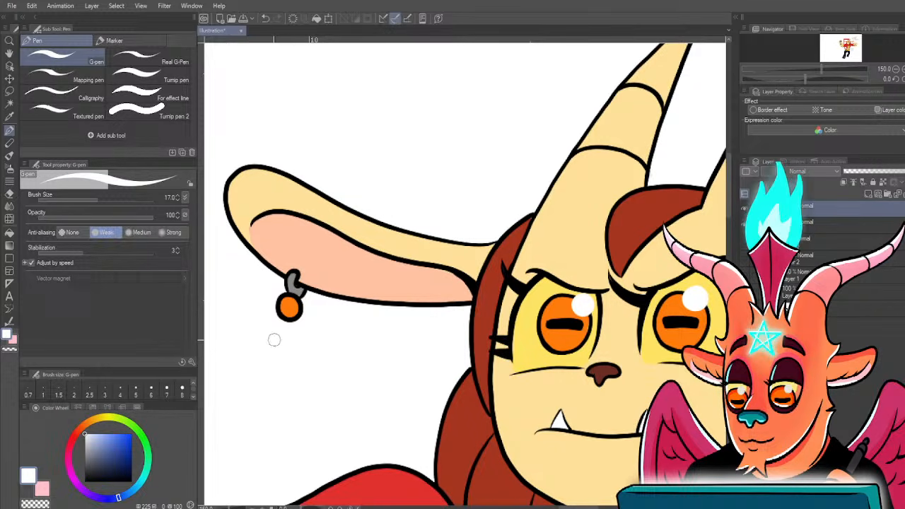
left_click_drag(291, 297, 541, 296)
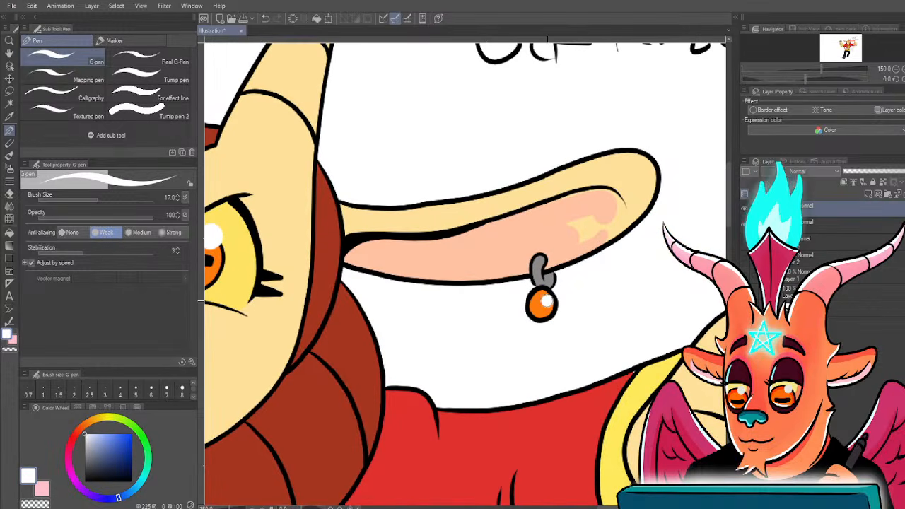
- Sample the inner ear's peach and cover the mismatched patches in the right-hand ear on the colour layer, using the G-pen at size 25
key("i")
left_click(545, 229)
key("p")
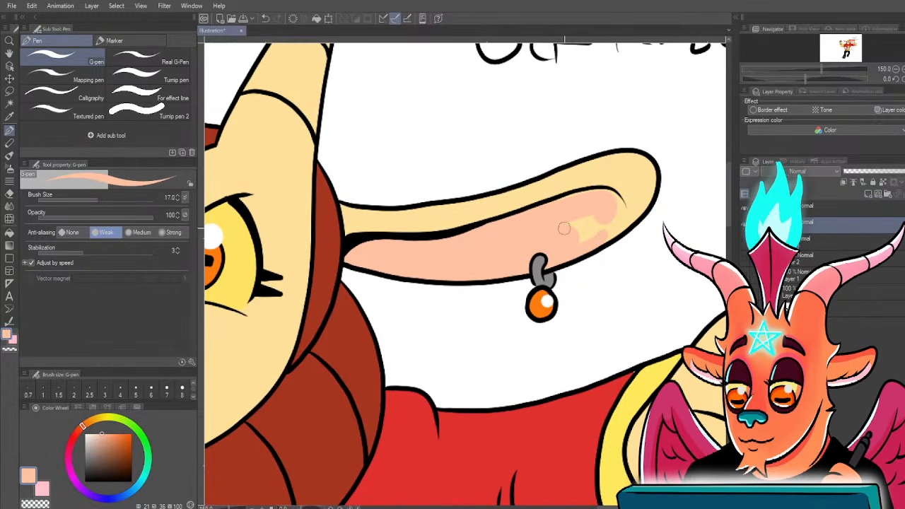
left_click_drag(563, 229, 600, 229)
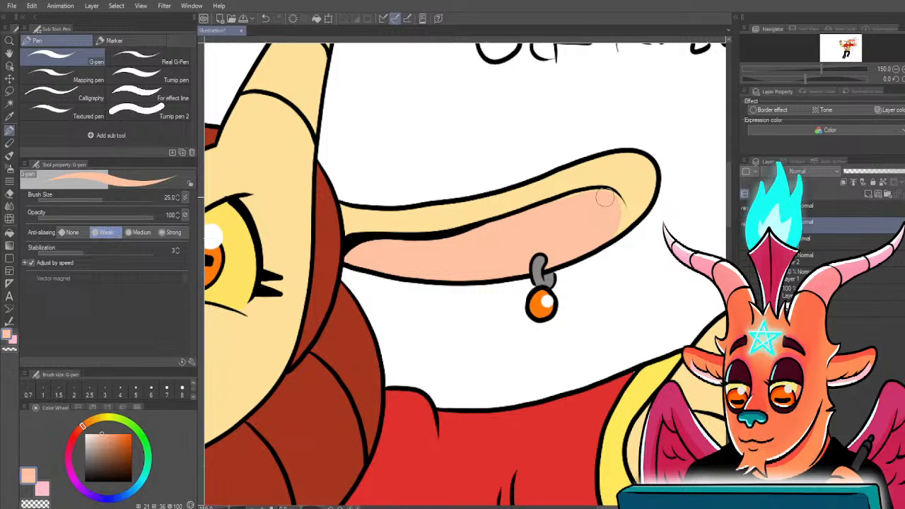
scroll(601, 212, "down", 3)
scroll(287, 247, "down", 5)
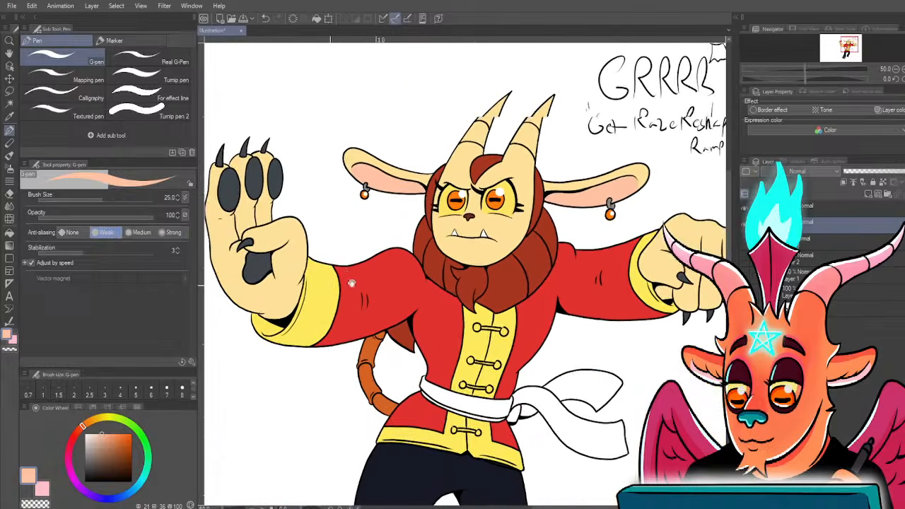
left_click_drag(332, 330, 305, 352)
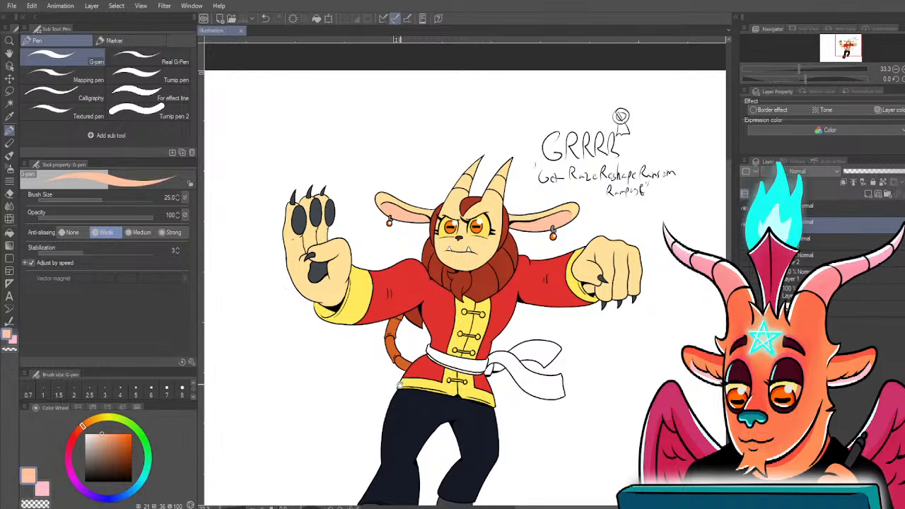
- Choose a dark red and fill the sash's knot and hanging tails with it
scroll(400, 386, "up", 1)
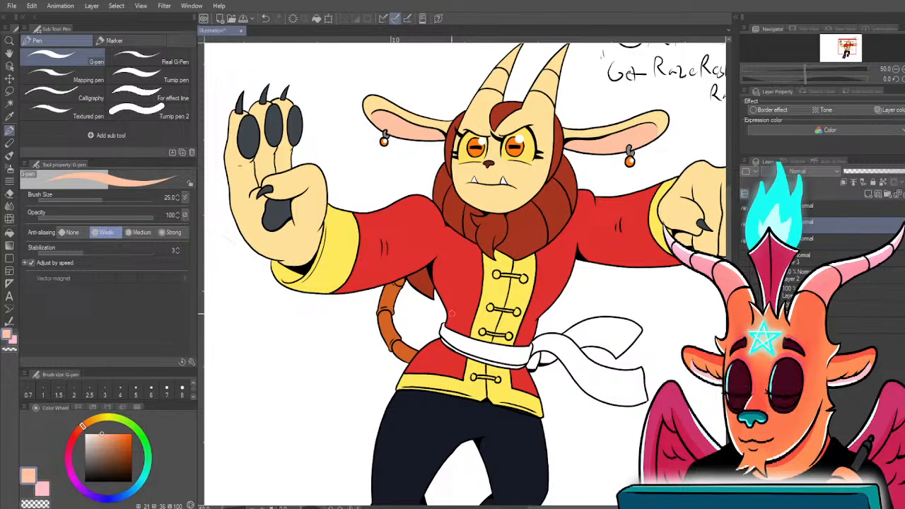
key("i")
left_click(460, 309)
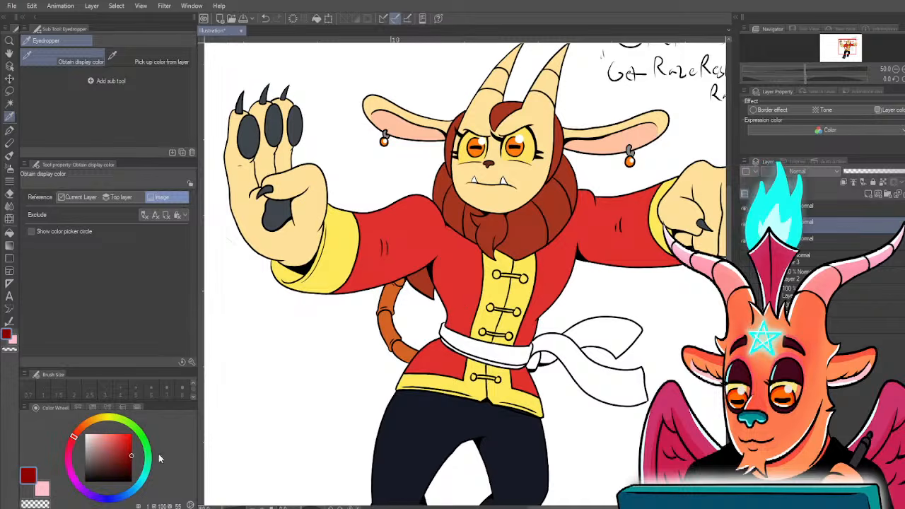
key("g")
left_click(557, 352)
left_click(548, 355)
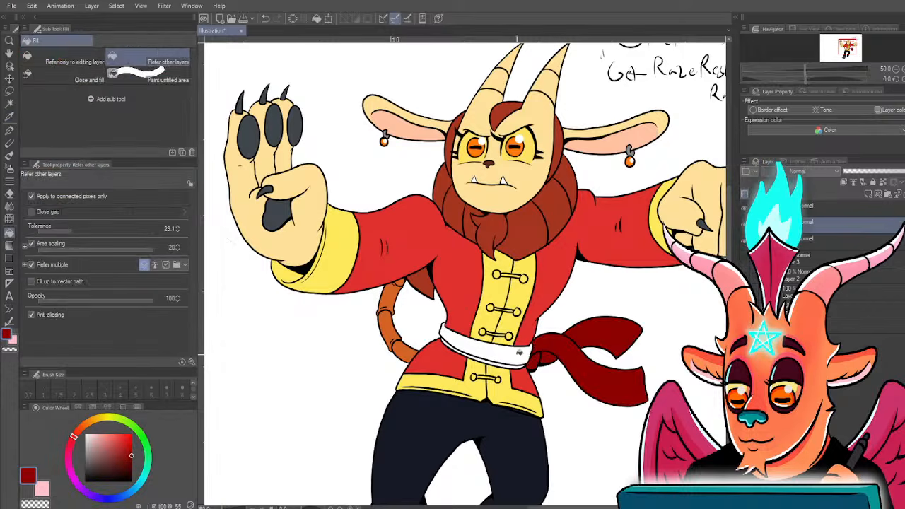
- Fill the sash's waistband and the thin strip along its lower edge with the same dark red
left_click(527, 352)
scroll(502, 365, "up", 2)
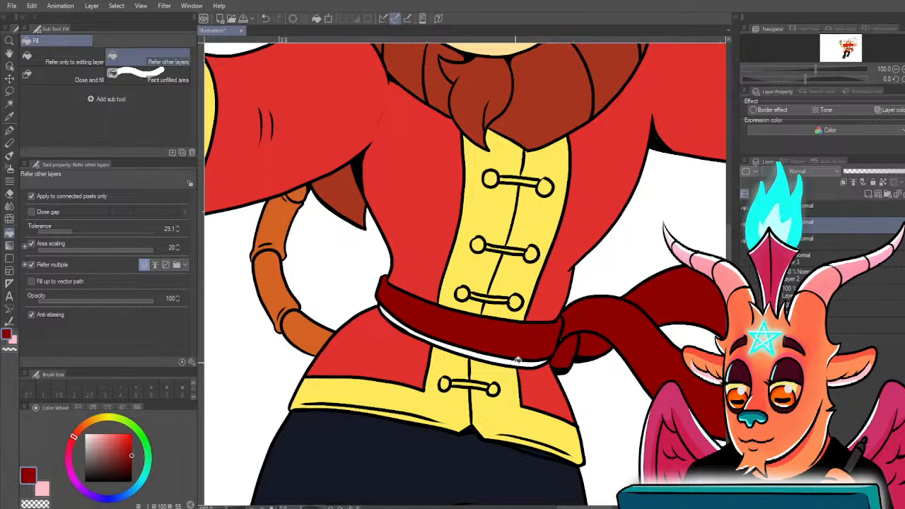
left_click(521, 362)
key("p")
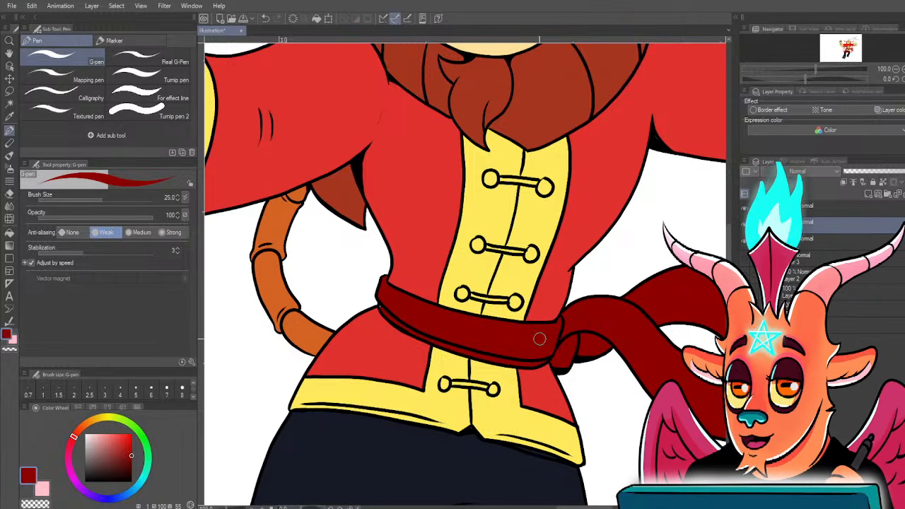
- Try inverting the sash's dark red to cyan
scroll(464, 352, "up", 1)
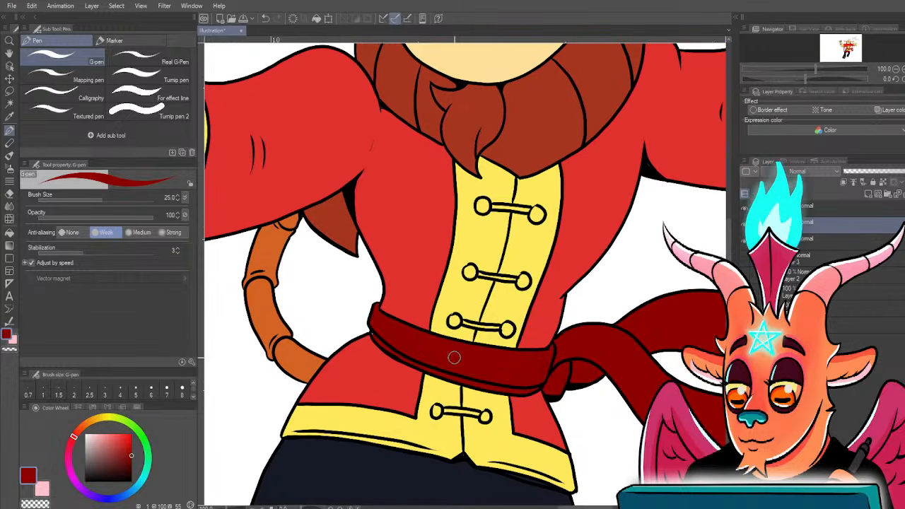
scroll(424, 345, "up", 1)
scroll(425, 352, "down", 3)
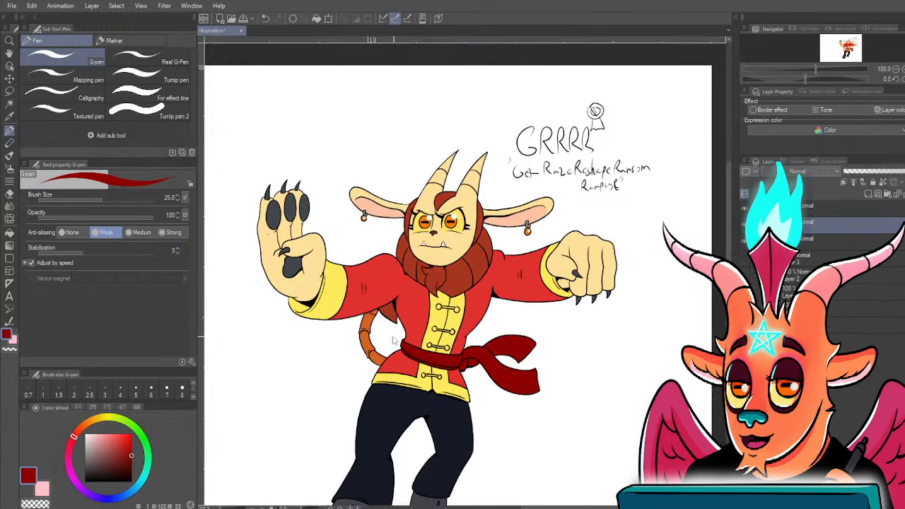
key("ctrl+z")
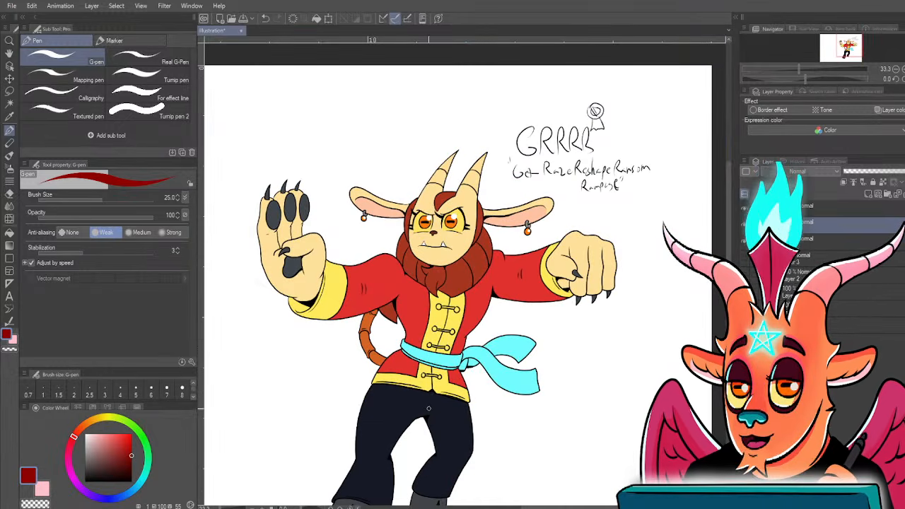
key("ctrl+y")
- Recolour the sash green with Hue/Saturation/Luminosity, using hue 159 and luminosity 23
key("ctrl+u")
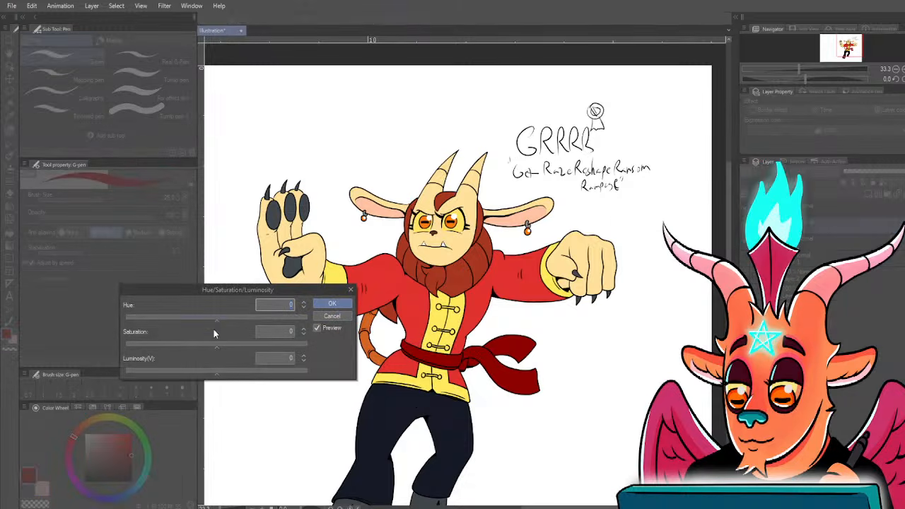
left_click_drag(216, 319, 295, 324)
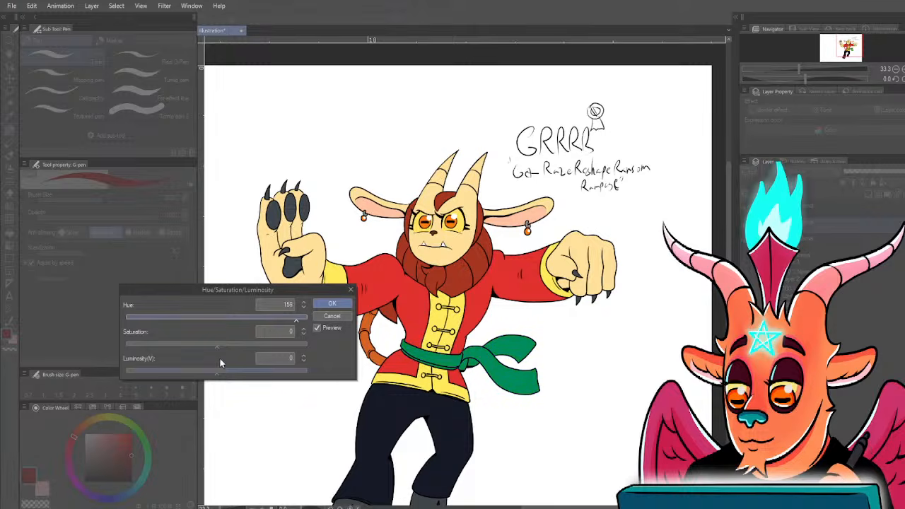
left_click(235, 380)
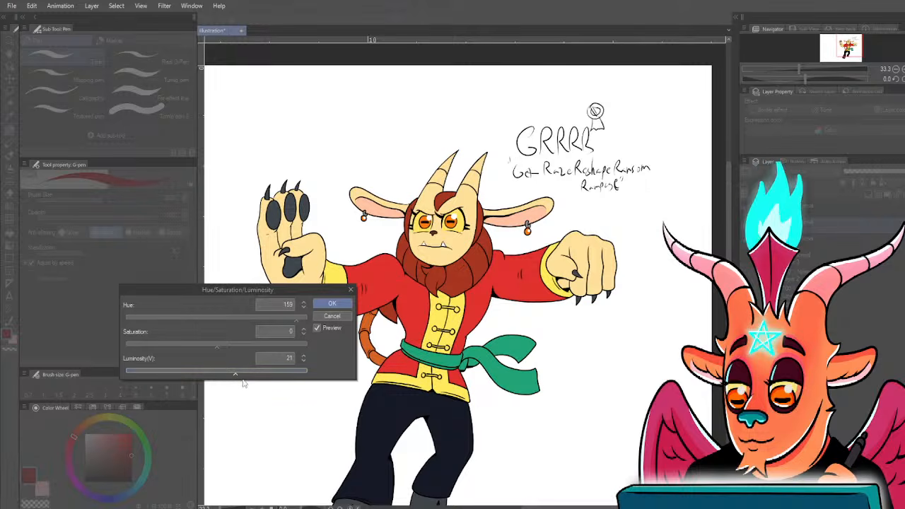
left_click(238, 378)
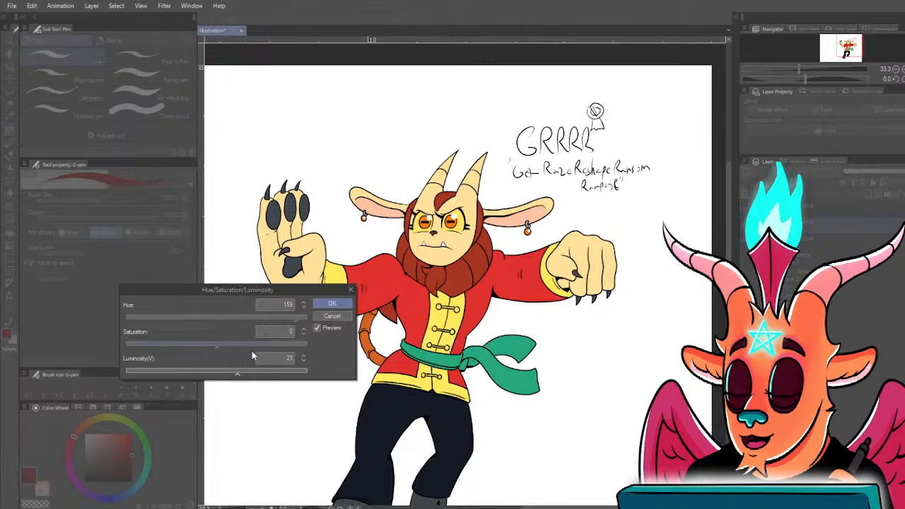
left_click(334, 304)
scroll(315, 405, "down", 1)
left_click_drag(315, 405, 399, 361)
scroll(404, 342, "up", 1)
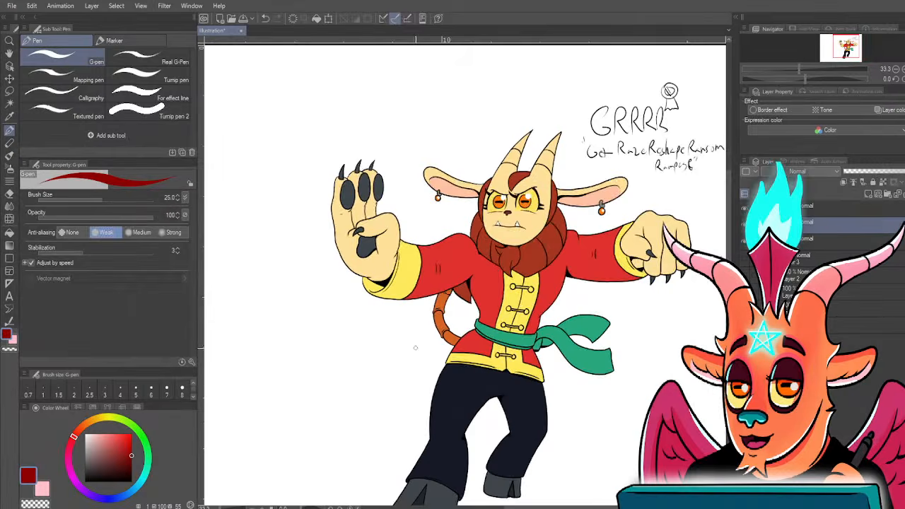
- Add a new layer between the line art and the flat colours and make it the active layer
left_click_drag(503, 353, 478, 373)
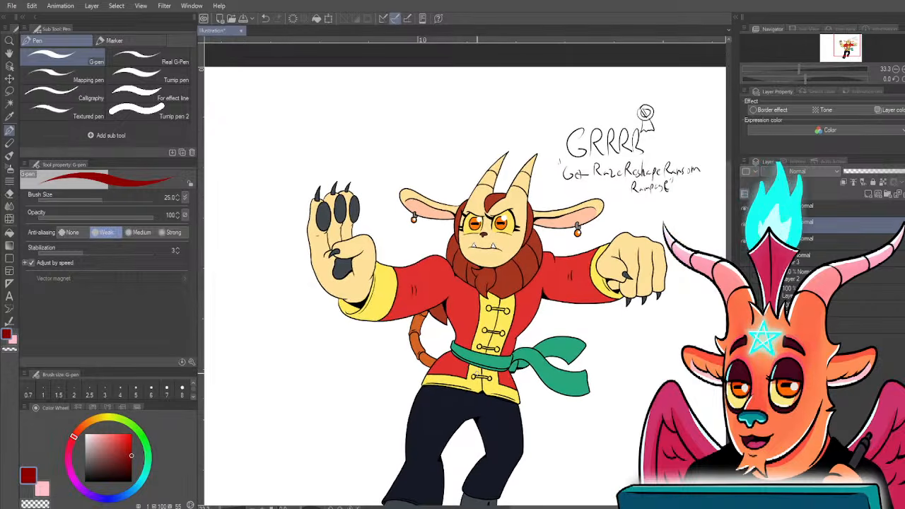
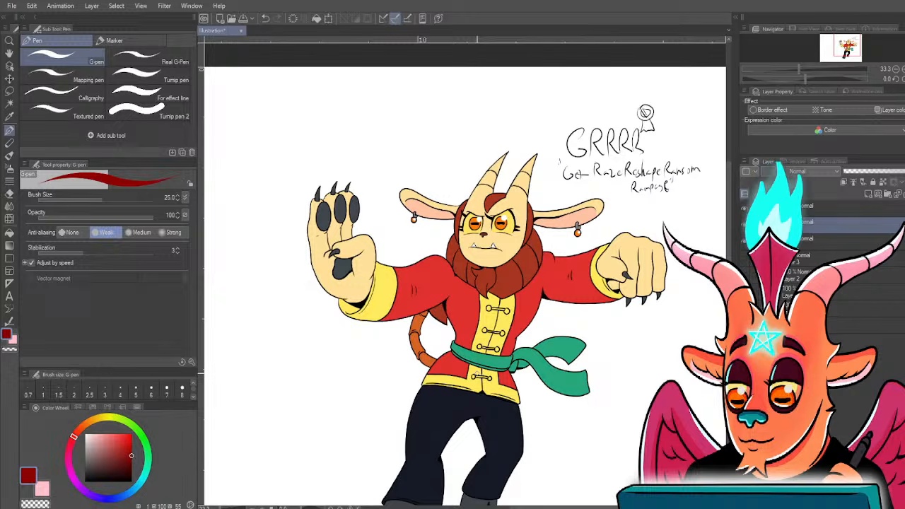
left_click_drag(395, 400, 361, 380)
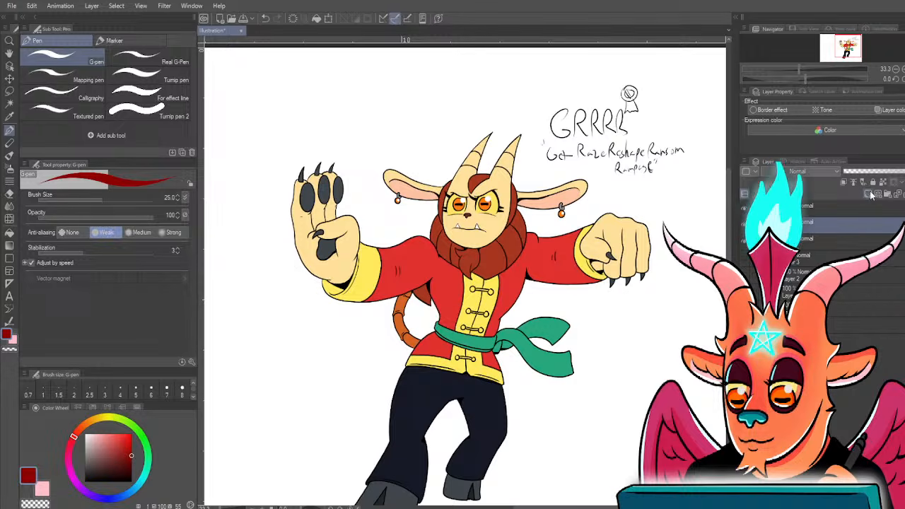
left_click_drag(310, 396, 327, 378)
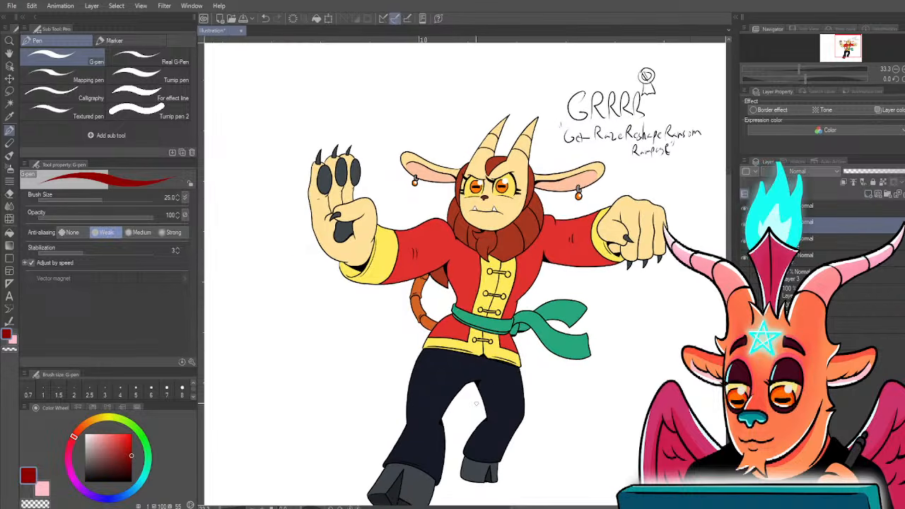
left_click(866, 325)
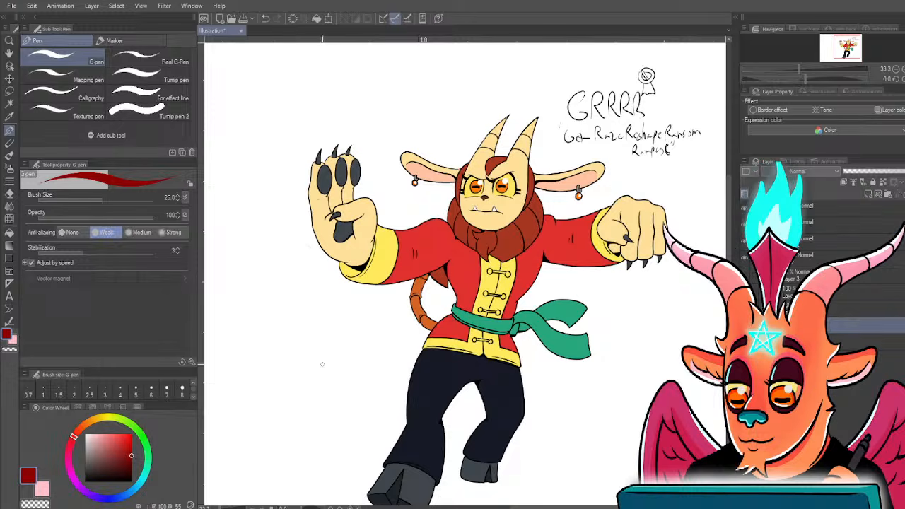
scroll(276, 378, "down", 1)
left_click_drag(277, 378, 348, 398)
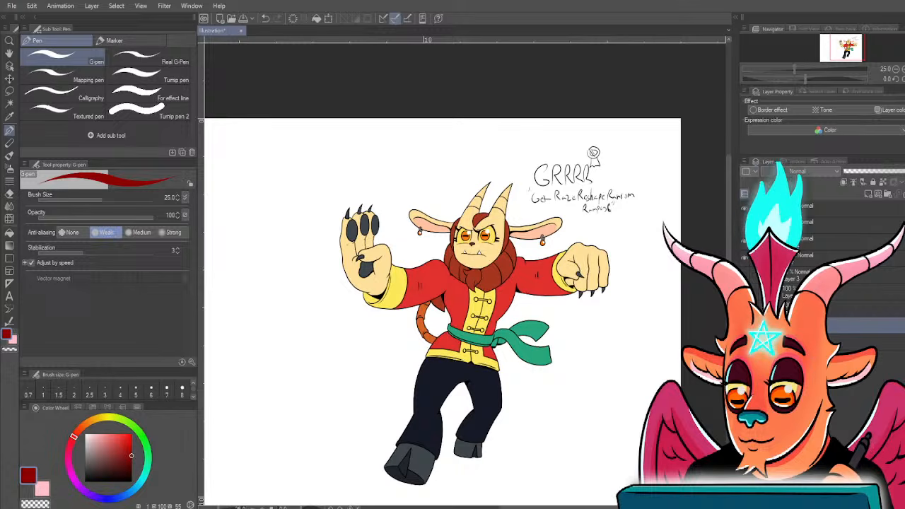
left_click(815, 243)
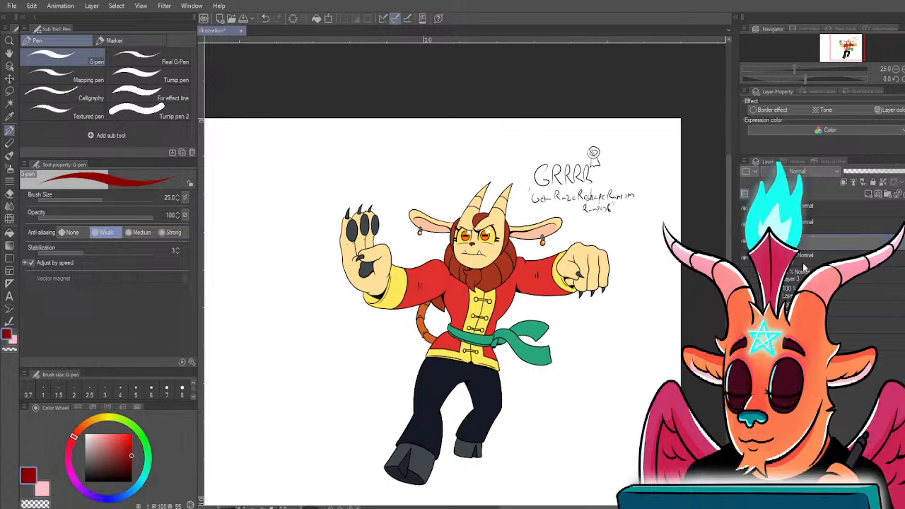
left_click(814, 223)
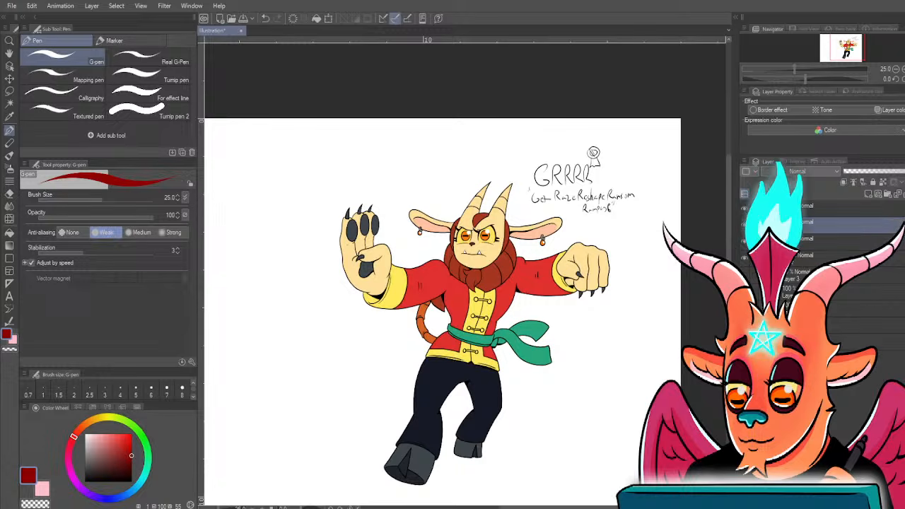
- Fill the whole canvas with the "test" gradient, running vertically from cyan above through yellow and orange to white below
key("ctrl+a")
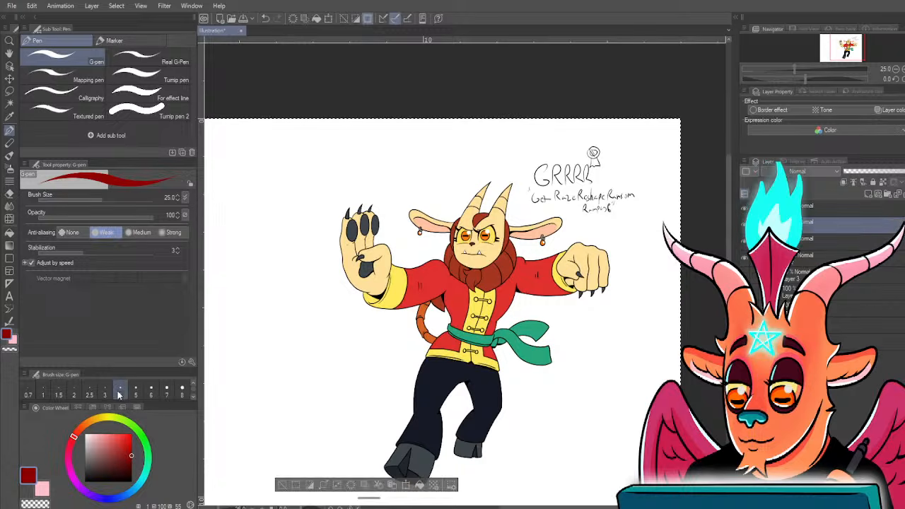
key("g")
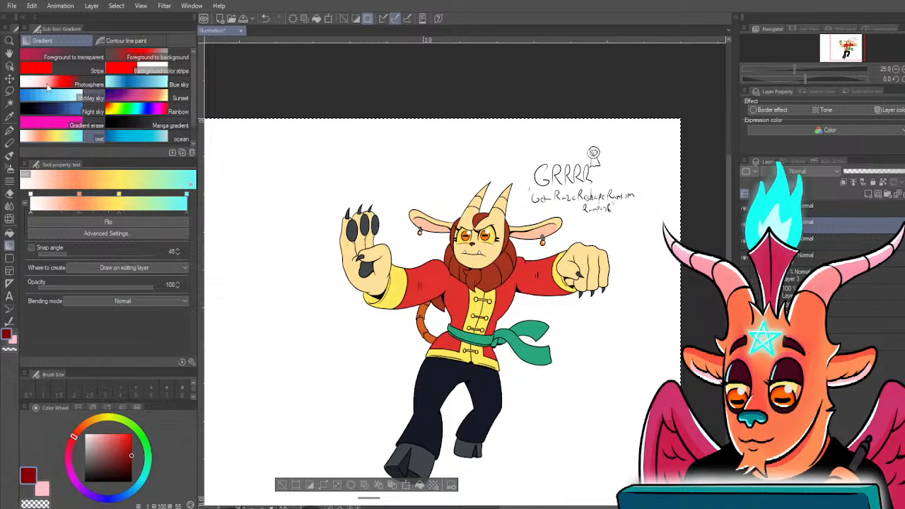
left_click(49, 57)
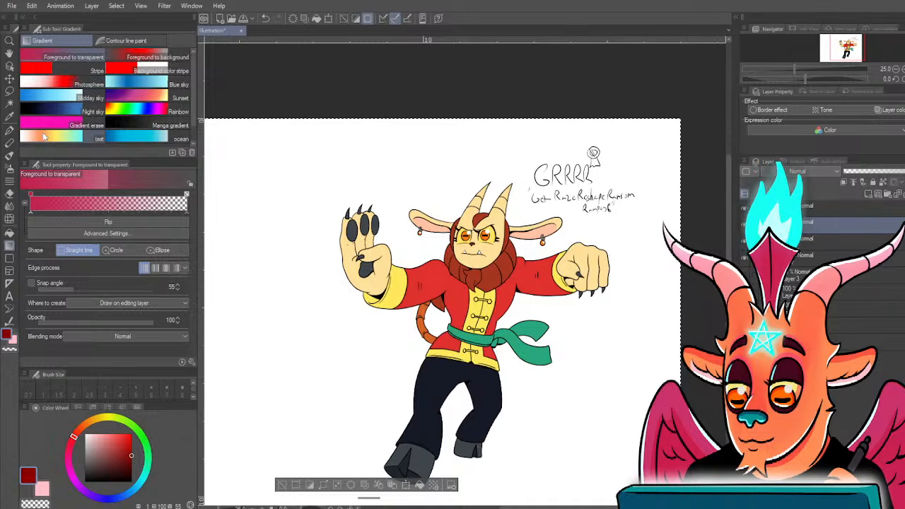
left_click(44, 137)
left_click_drag(446, 233, 446, 152)
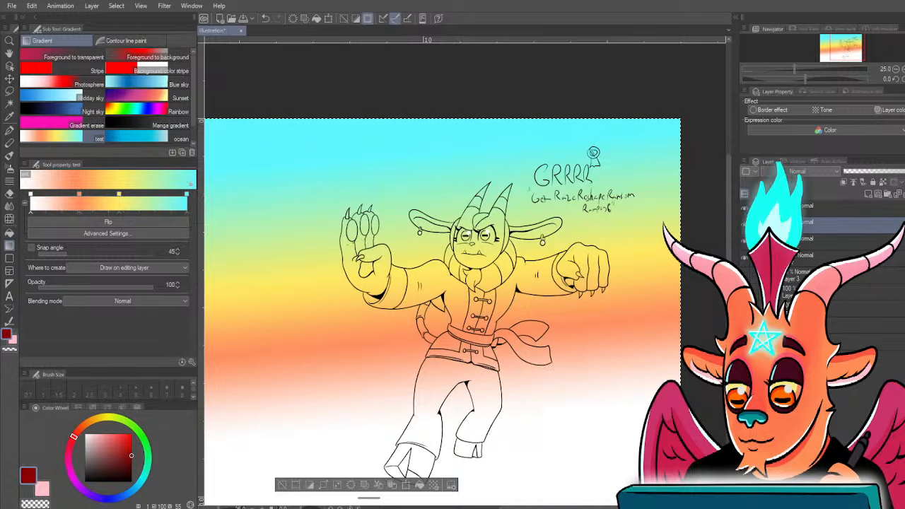
- Trim the gradient to the character's silhouette by deleting everything outside the flat colours' area, and clear the selection
left_click(774, 239, "ctrl")
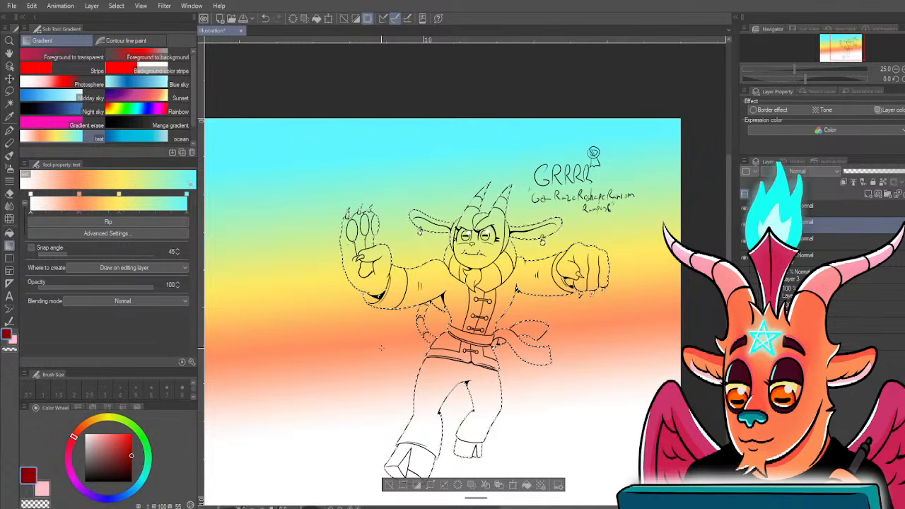
key("ctrl+shift+i")
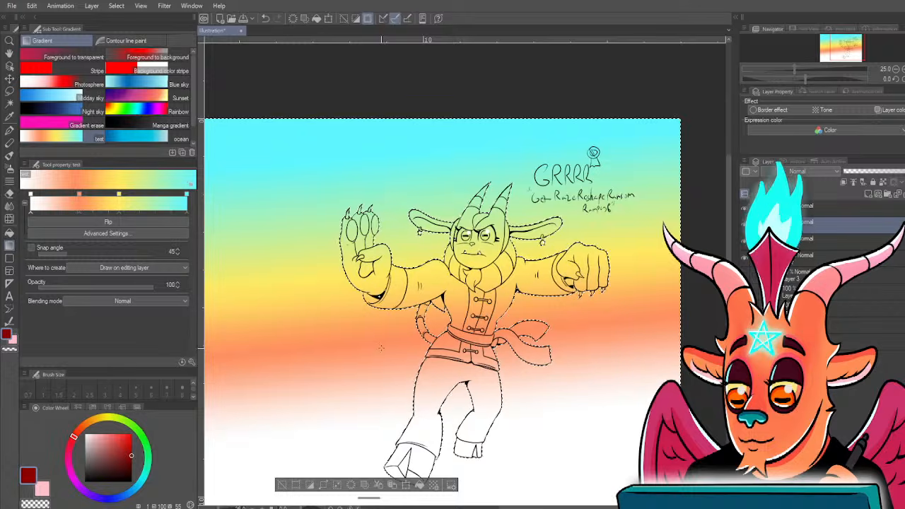
key("Delete")
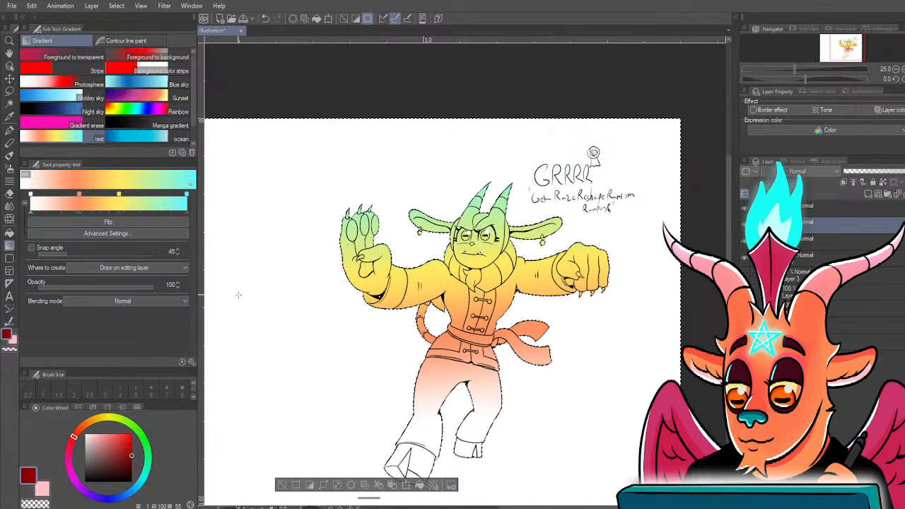
key("ctrl+d")
- Try Screen and Soft light on the gradient layer and set its blending mode to Overlay
left_click(803, 171)
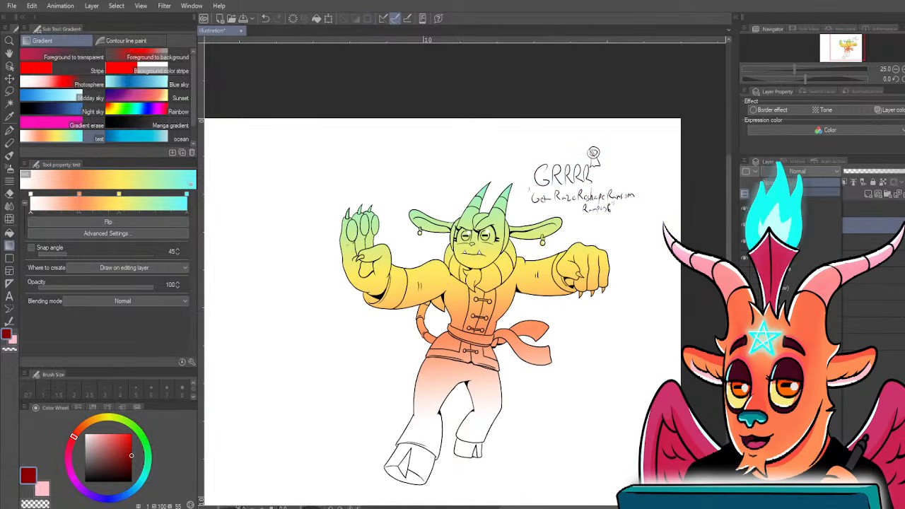
left_click(804, 250)
left_click(803, 171)
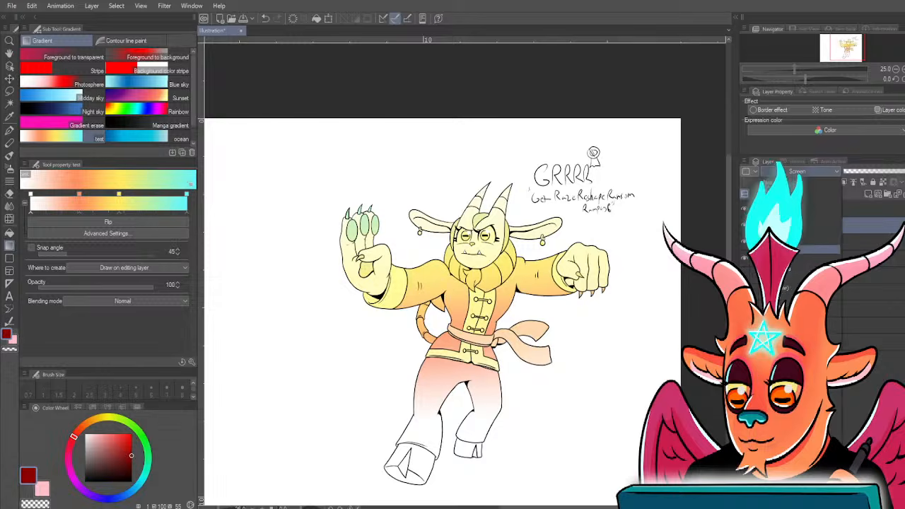
left_click(804, 301)
left_click(803, 171)
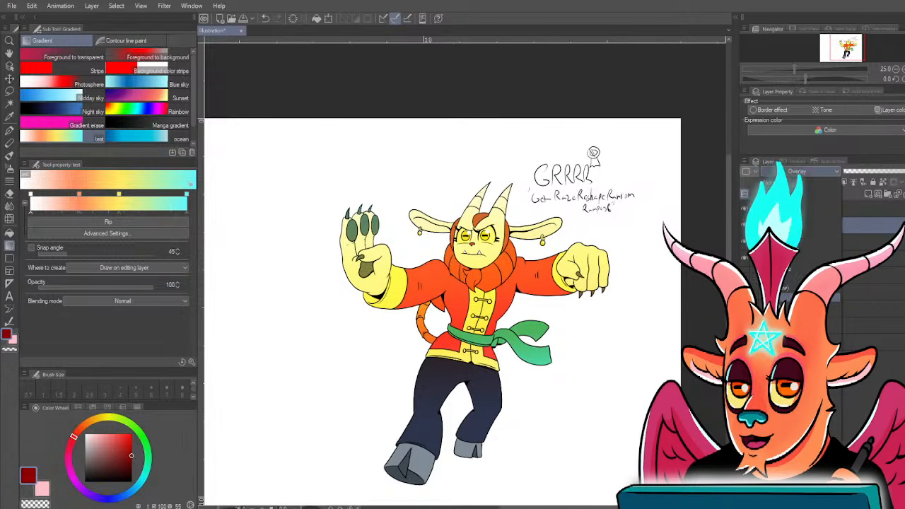
left_click(804, 310)
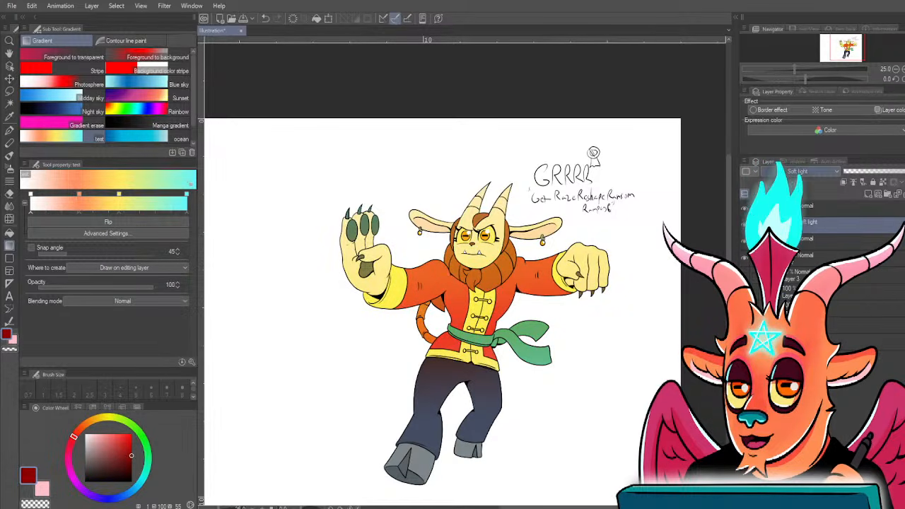
left_click(803, 171)
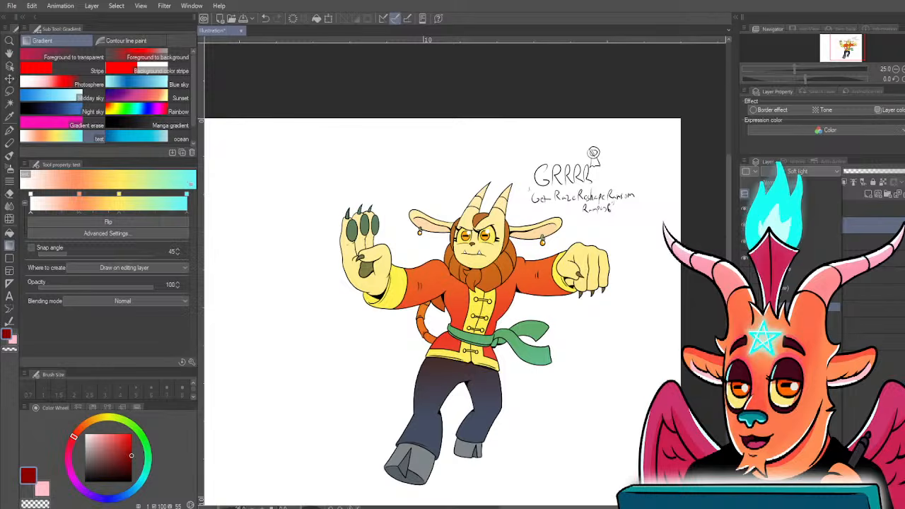
left_click(803, 301)
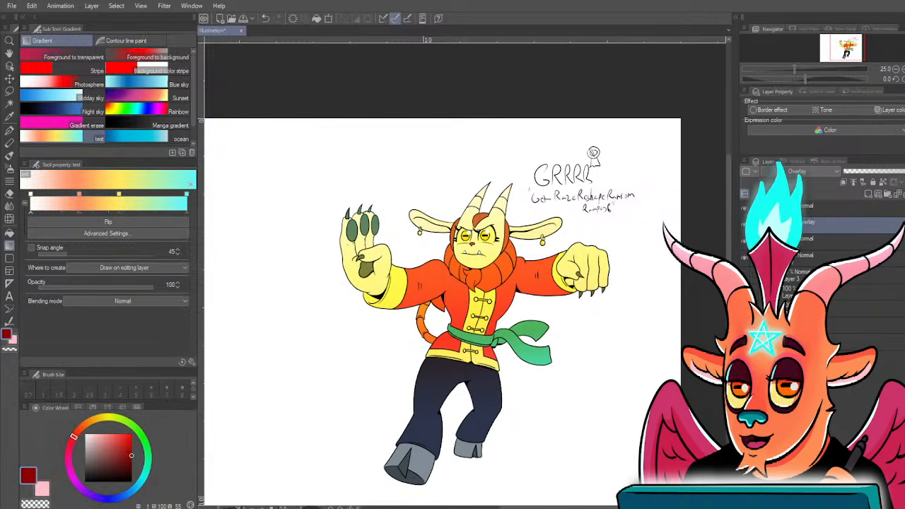
left_click(803, 171)
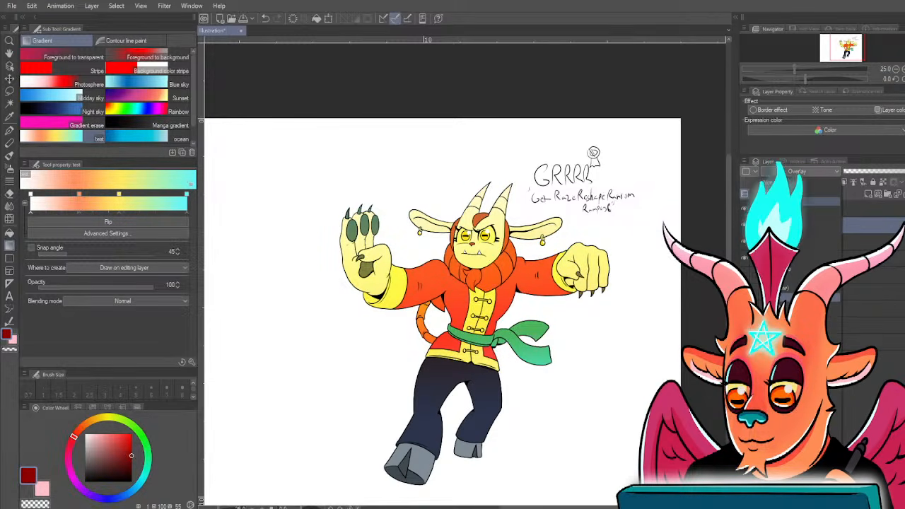
- Try Color burn, Add (Glow) and Overlay on the gradient layer and settle on the Soft light blending mode
left_click(813, 211)
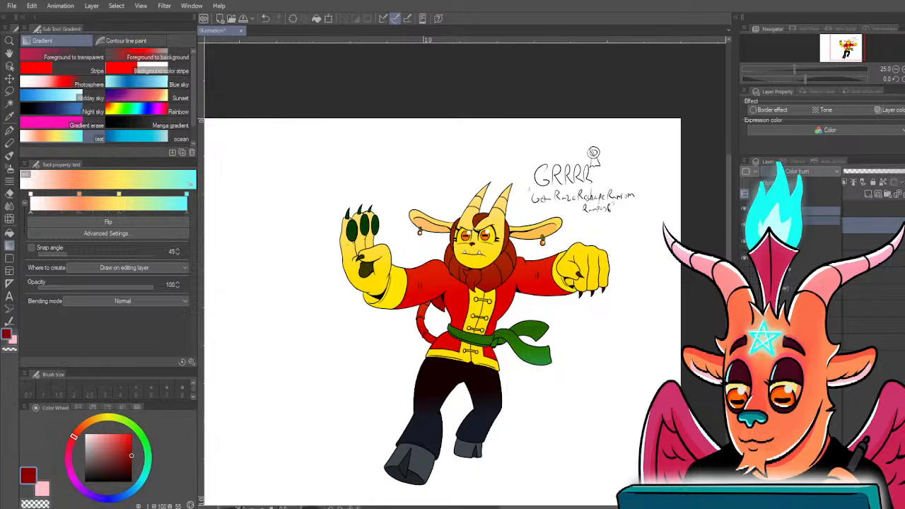
left_click(803, 288)
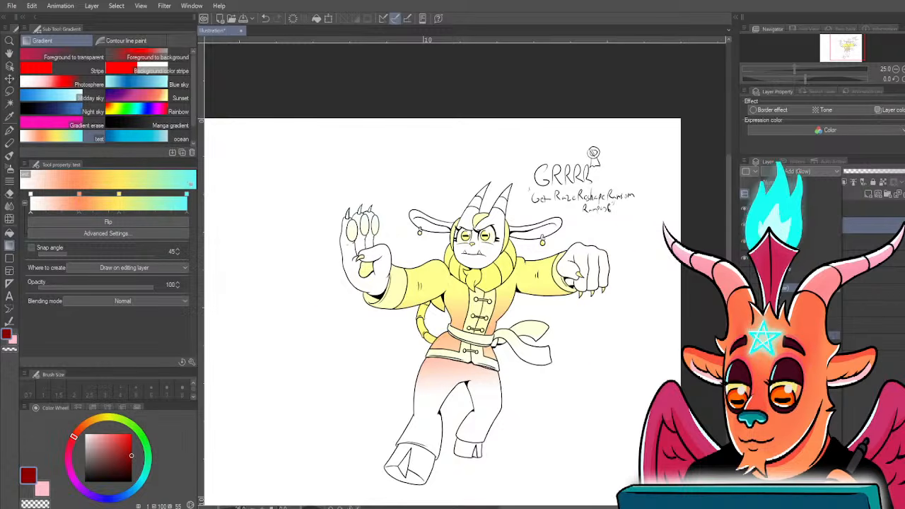
left_click(803, 335)
left_click(806, 172)
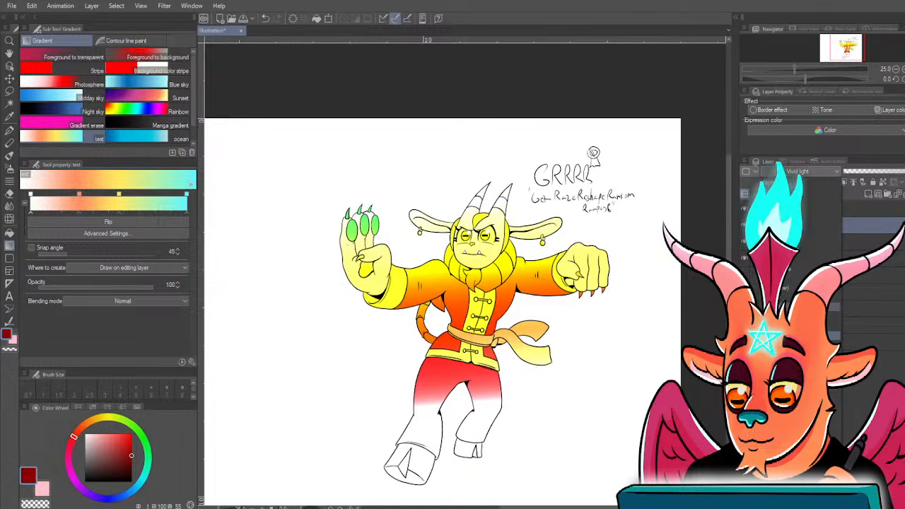
left_click(803, 307)
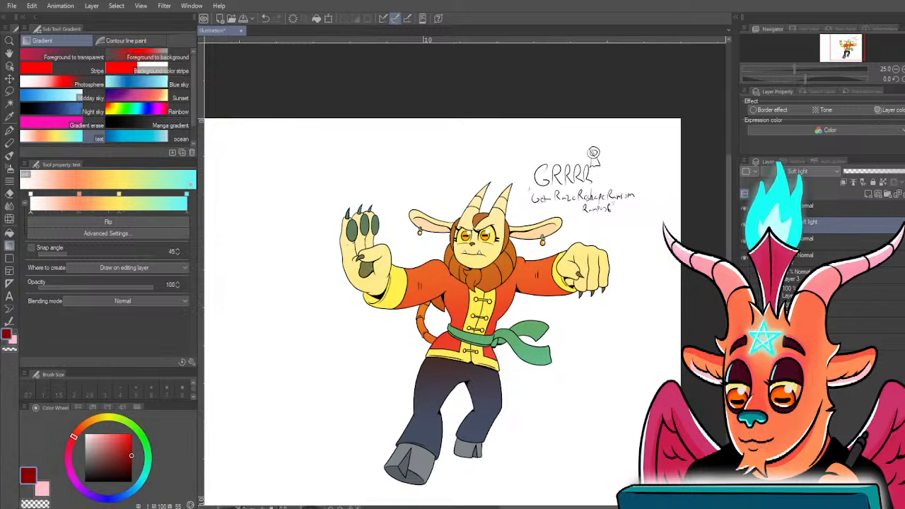
left_click(806, 171)
left_click(803, 298)
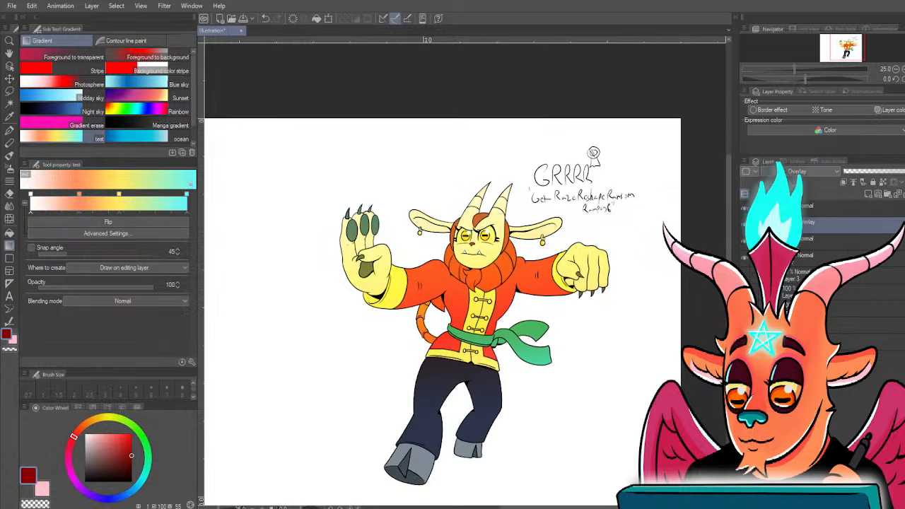
left_click(806, 171)
left_click(803, 307)
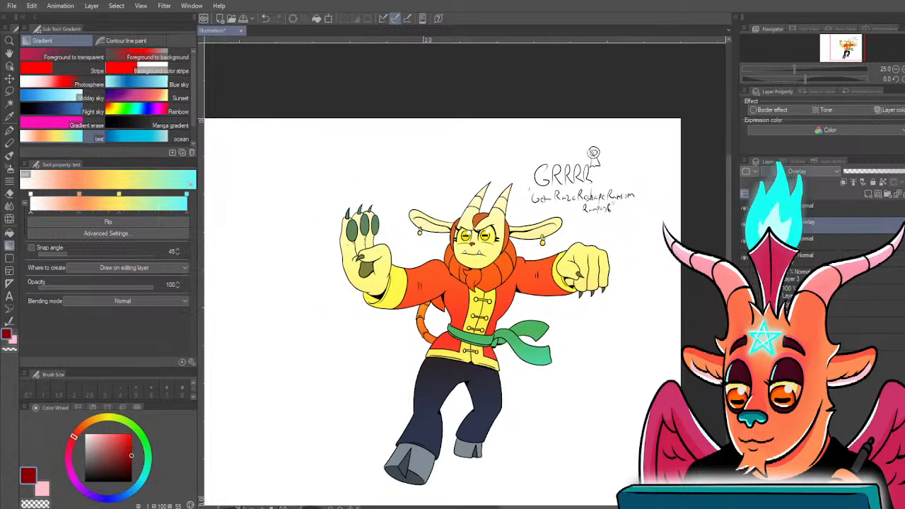
left_click_drag(358, 342, 364, 315)
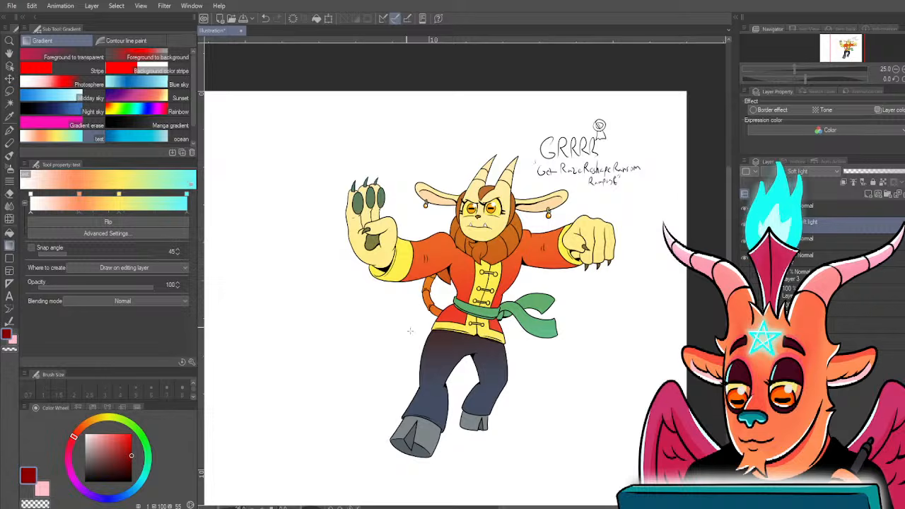
- Smooth the gradient transition on the character's trousers with the Blend tool at brush size 200
key("j")
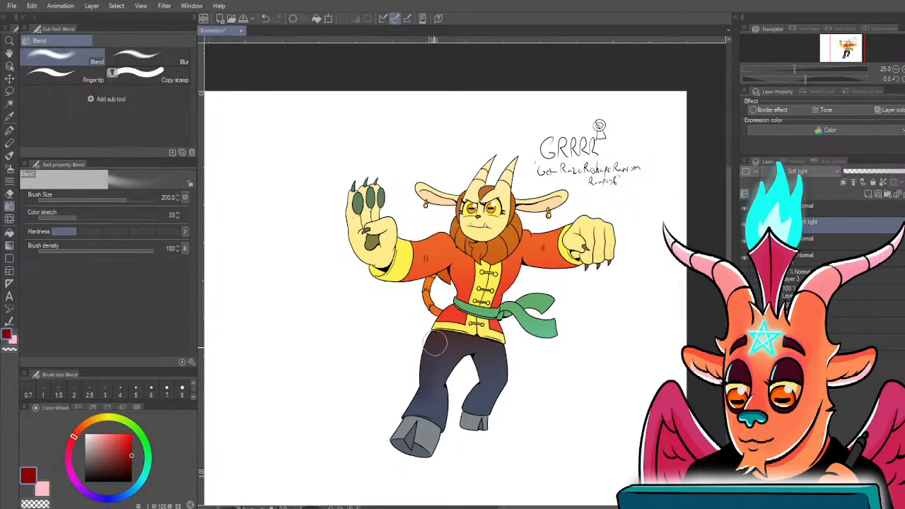
key("bracketright")
key("bracketright")
key("bracketright")
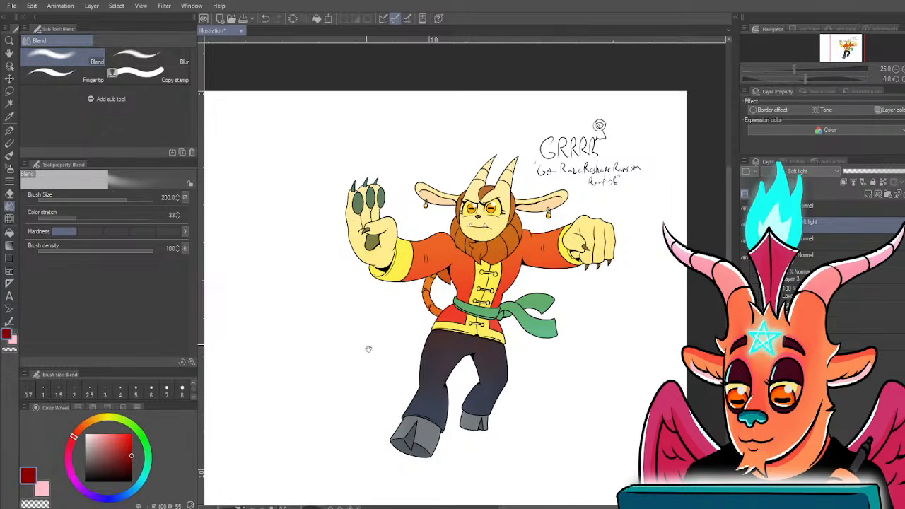
left_click_drag(368, 348, 382, 376)
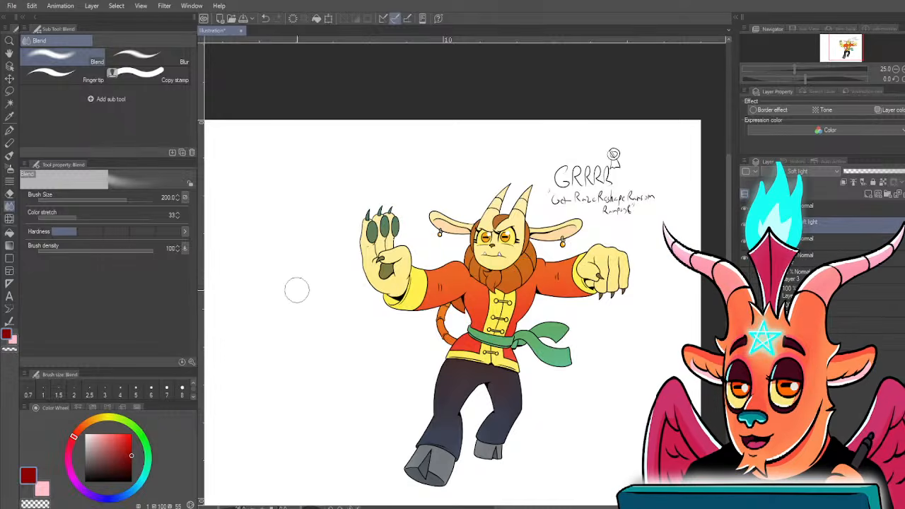
scroll(295, 290, "up", 1)
scroll(355, 340, "down", 1)
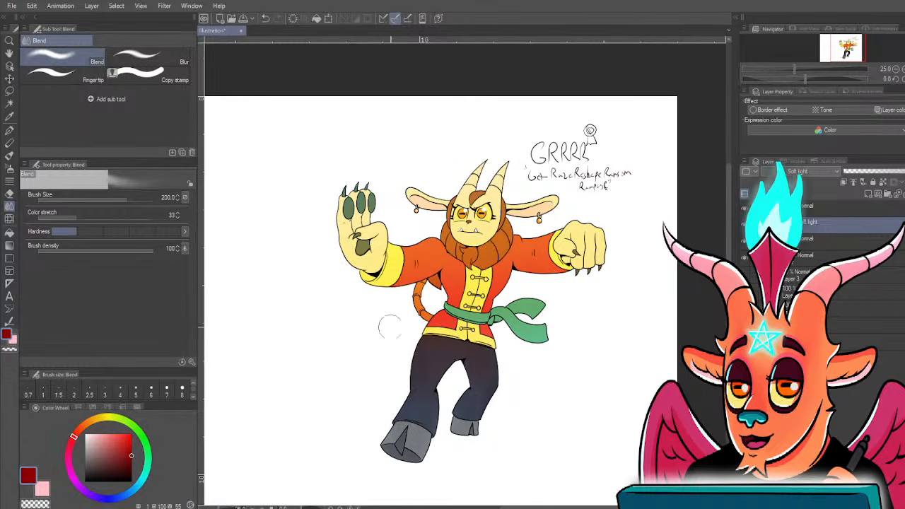
- Fill the whole background layer behind the character with a light peach colour and clear the selection
left_click(859, 326)
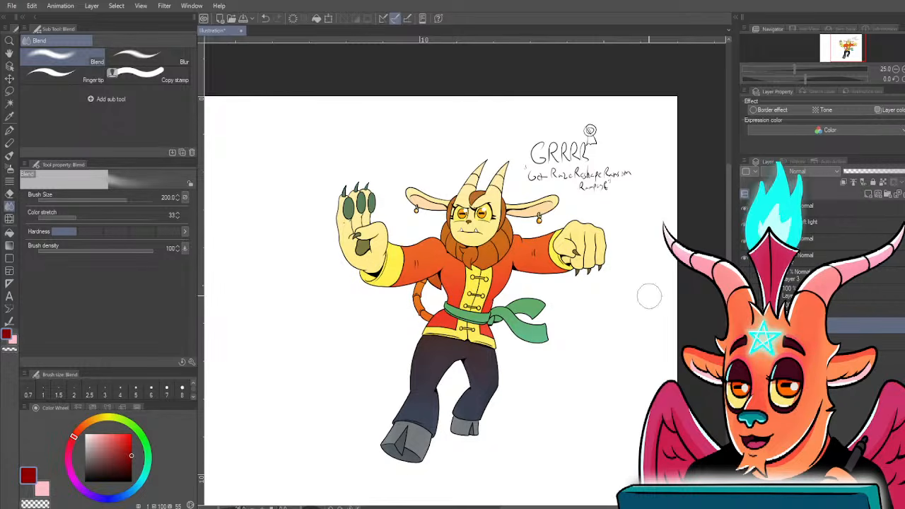
left_click(97, 433)
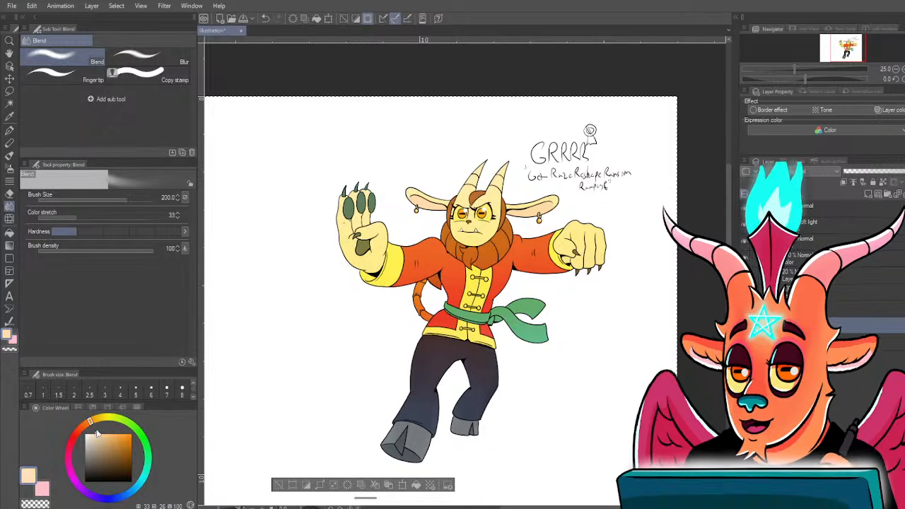
left_click(416, 485)
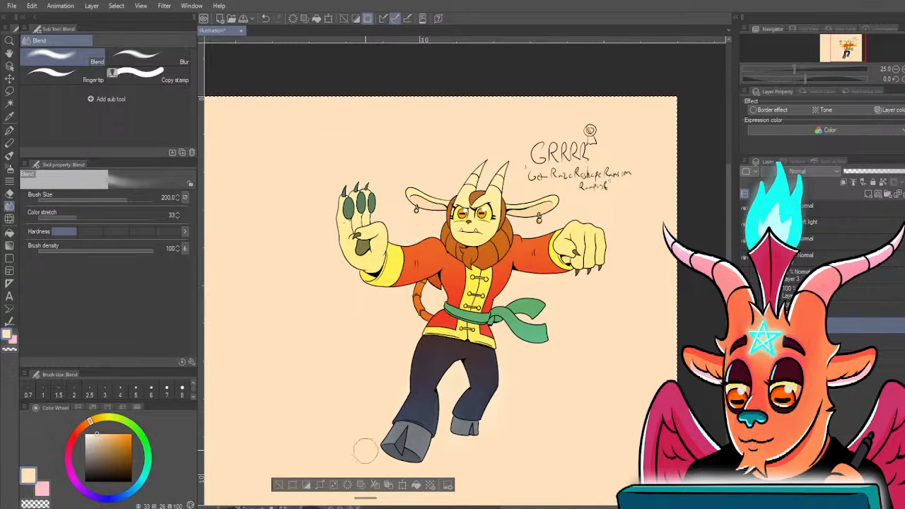
key("ctrl+d")
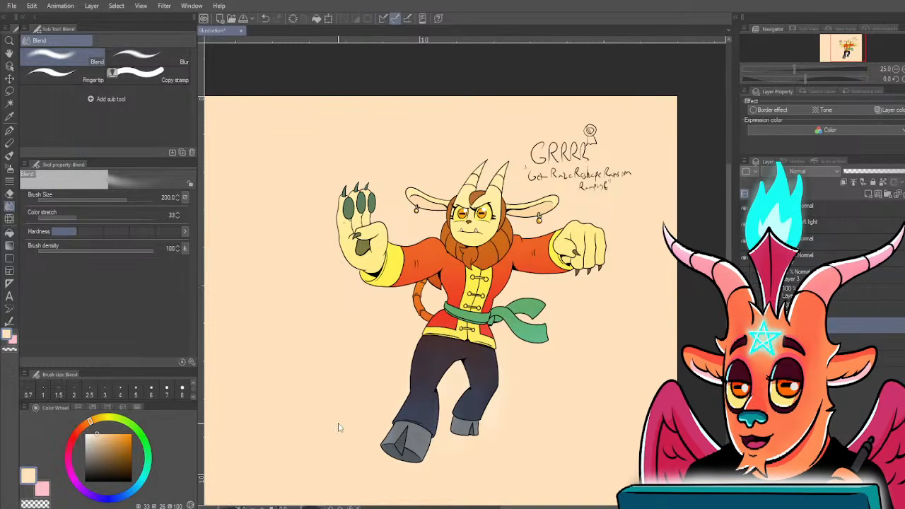
- Adjust the background colour with Hue/Saturation/Luminosity, setting saturation to 17 and luminosity to -1
key("ctrl+u")
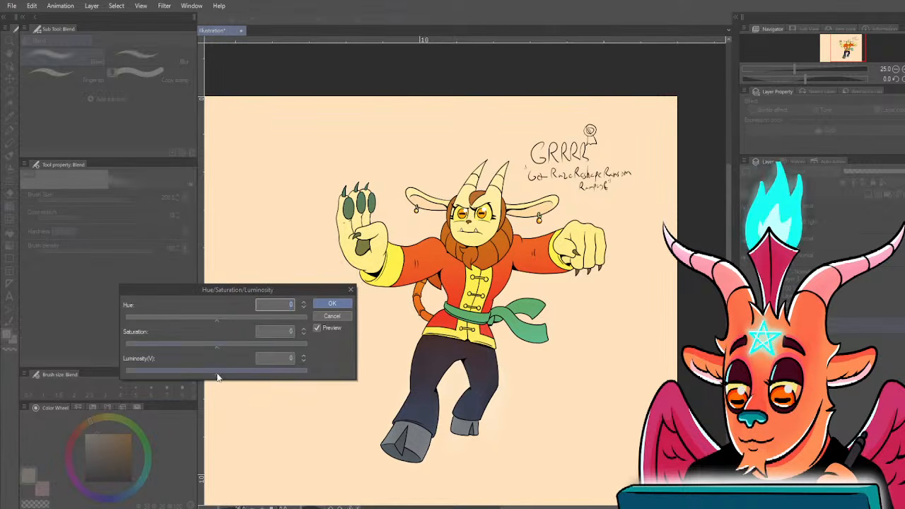
left_click_drag(217, 376, 205, 376)
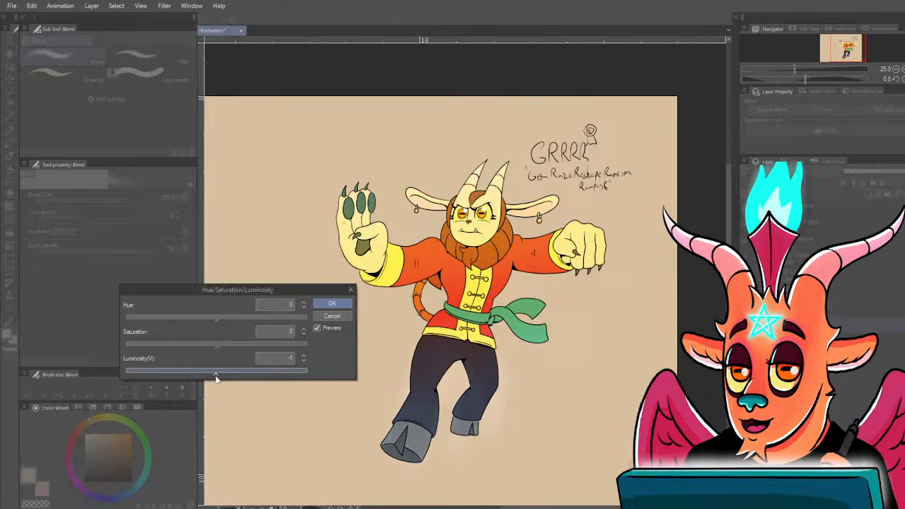
left_click_drag(212, 377, 231, 354)
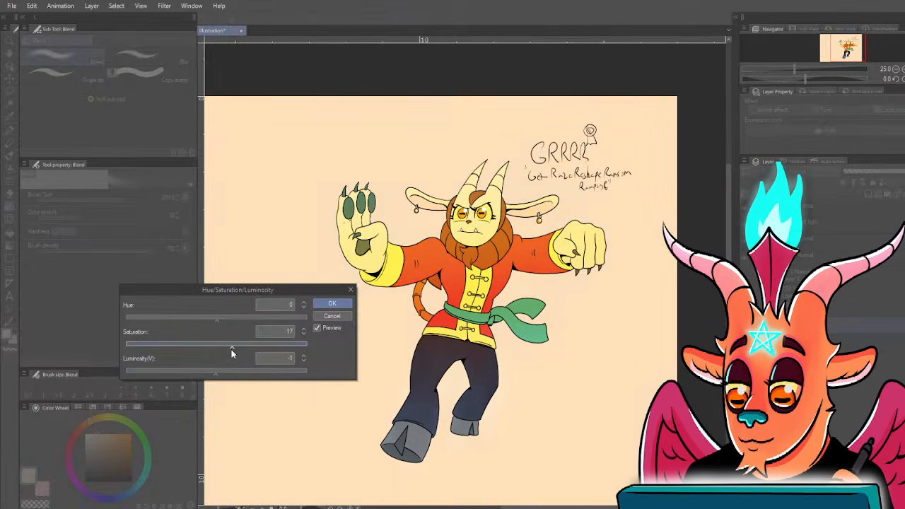
key("Return")
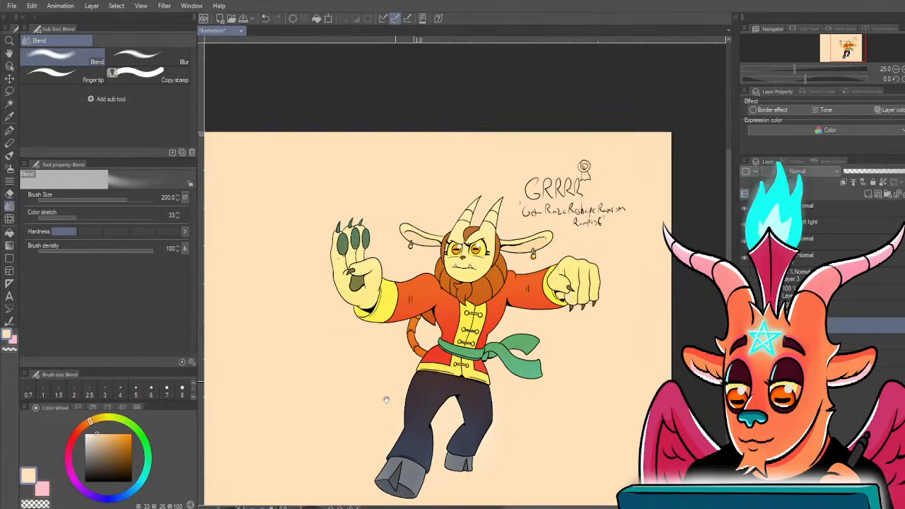
- Paint the character's two fangs white on the flat colour layer with the G-pen at size 10
key("ctrl+plus")
key("ctrl+plus")
key("ctrl+plus")
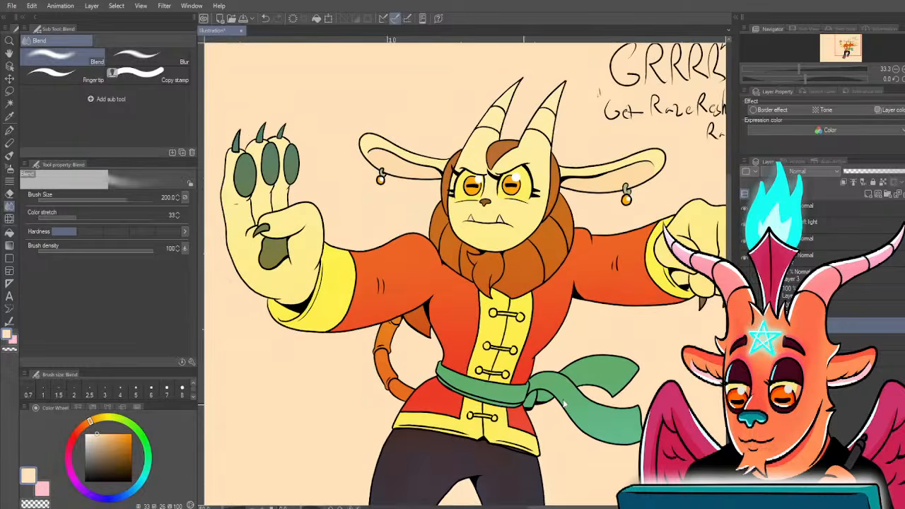
key("ctrl+plus")
key("ctrl+plus")
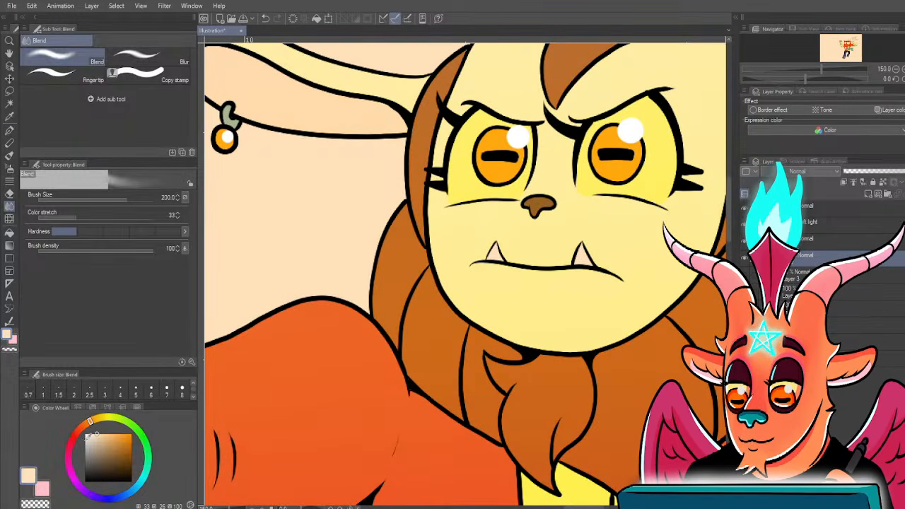
key("p")
key("[")
key("[")
key("[")
key("[")
key("[")
left_click_drag(497, 257, 495, 253)
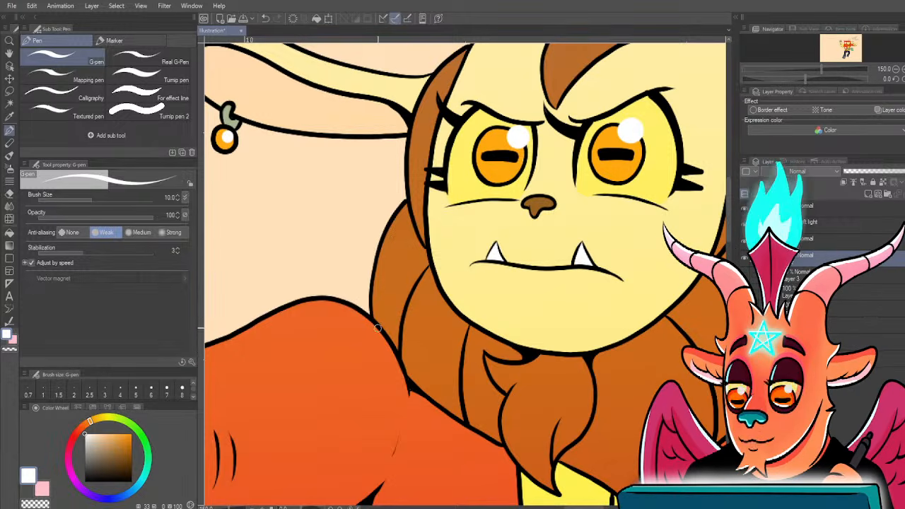
scroll(367, 349, "down", 5)
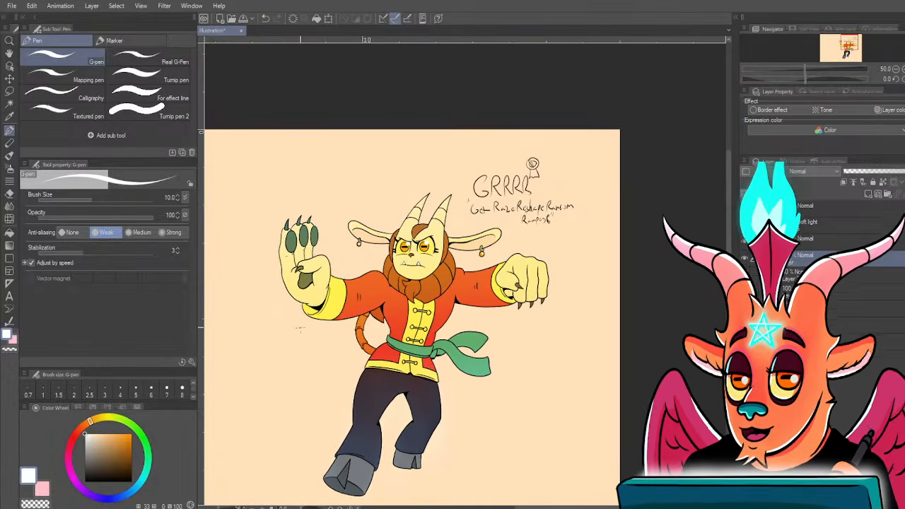
- Blend the trousers' gradient further on the Soft light layer with the Blend tool at size 200
left_click_drag(297, 361, 328, 366)
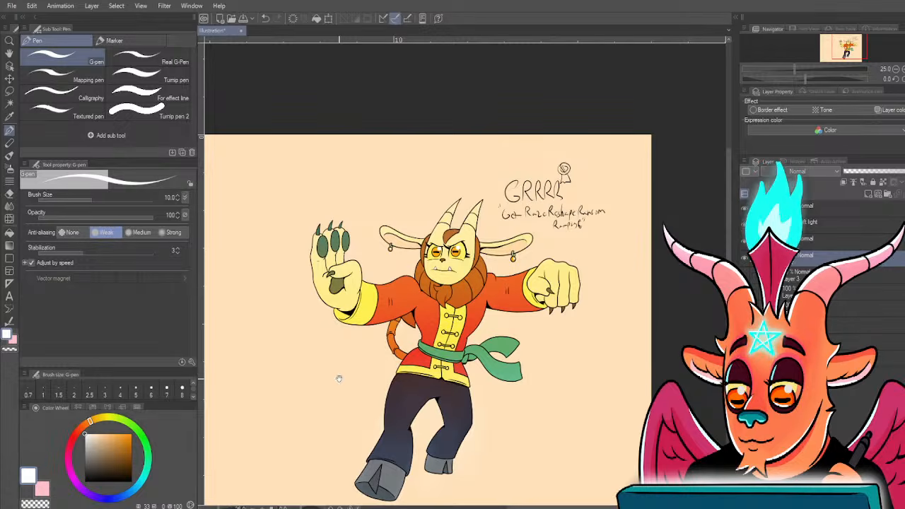
left_click_drag(339, 379, 376, 330)
left_click(831, 225)
key("j")
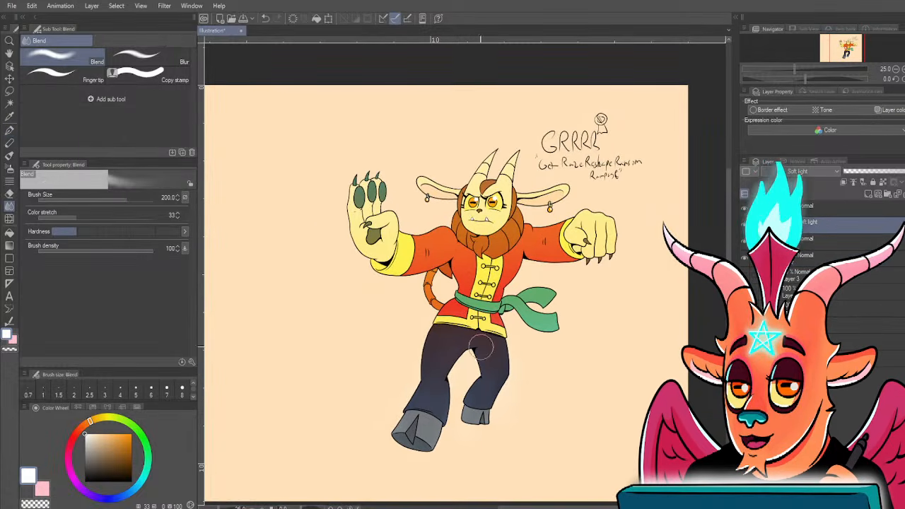
mouse_move(443, 403)
left_mouse_down()
mouse_move(439, 418)
mouse_move(445, 372)
mouse_move(476, 412)
mouse_move(471, 384)
mouse_move(425, 400)
left_mouse_up()
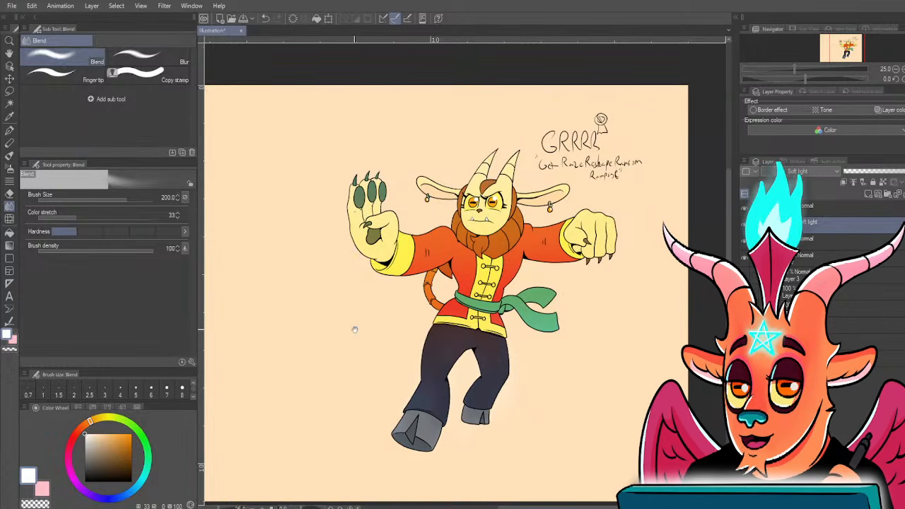
left_click_drag(355, 328, 354, 365)
scroll(354, 365, "up", 1)
left_click_drag(406, 344, 392, 374)
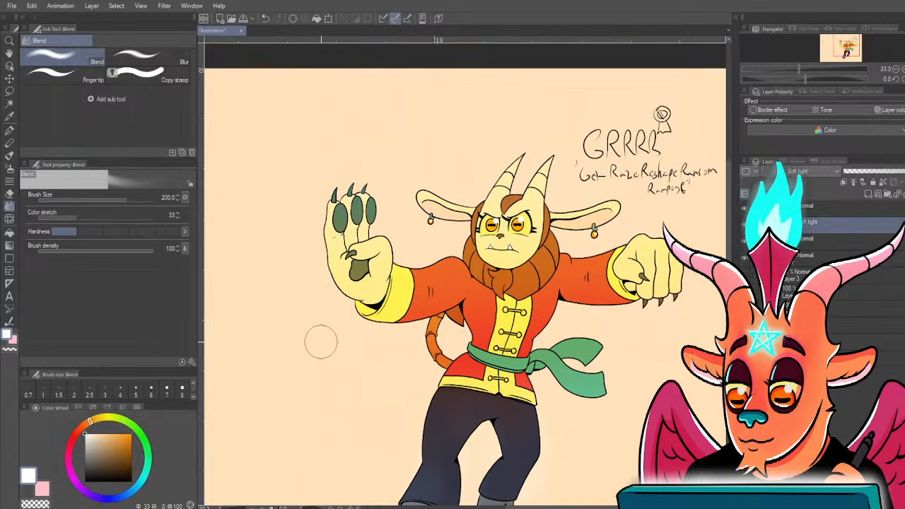
left_click_drag(373, 335, 380, 298)
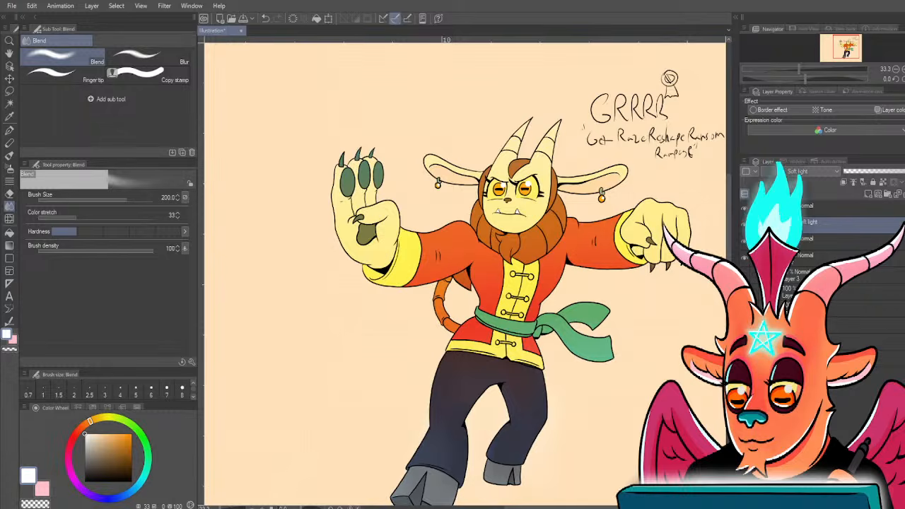
- Add a Multiply layer directly above the flat colour layer and choose an orange shading colour
left_click(849, 259)
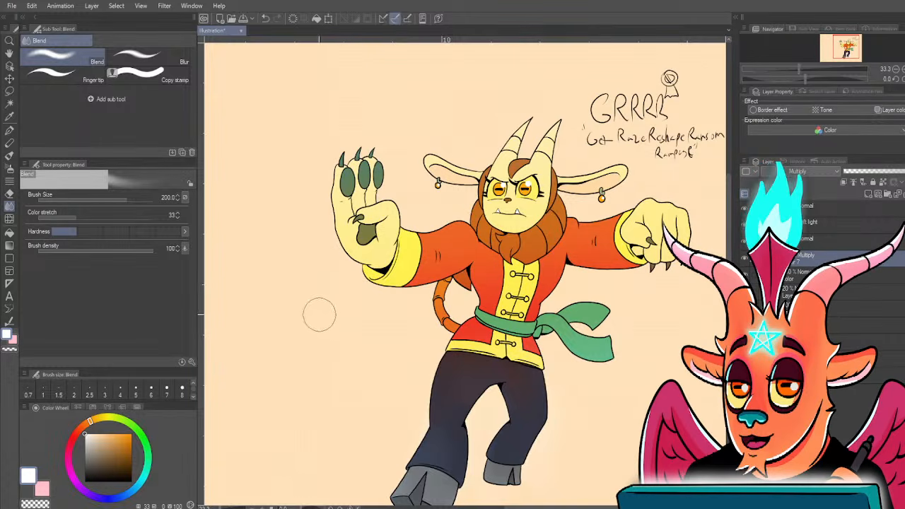
left_click_drag(384, 330, 377, 353)
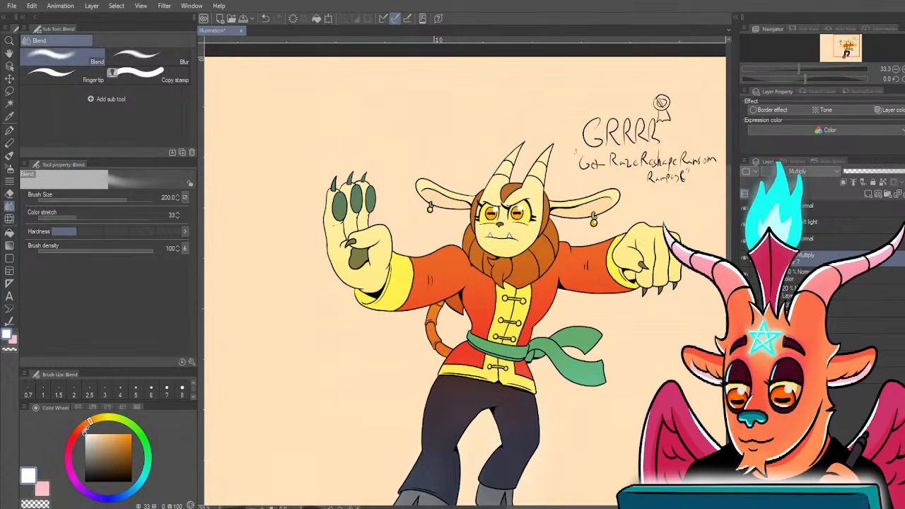
left_click(115, 433)
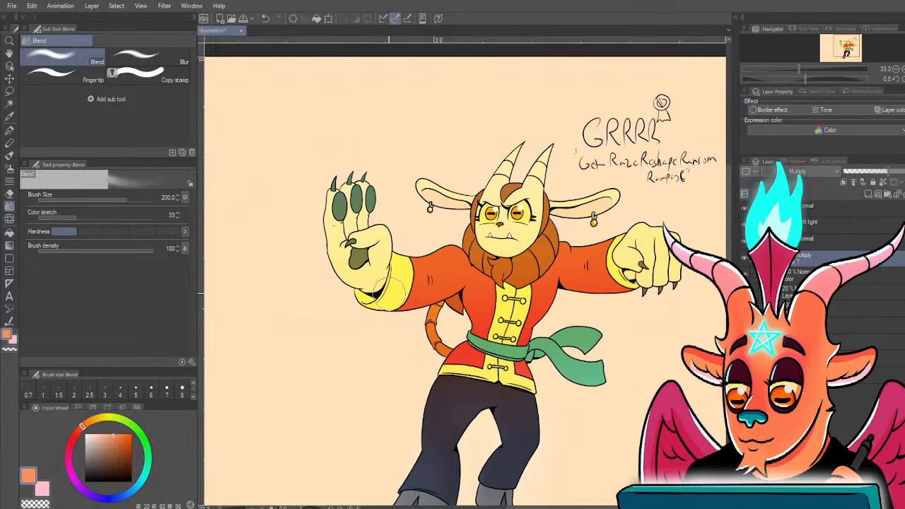
- Shade the raised arm's yellow cuff with the Soft airbrush at size 150 and clip the shading layer to the layer below
key("b")
key("p")
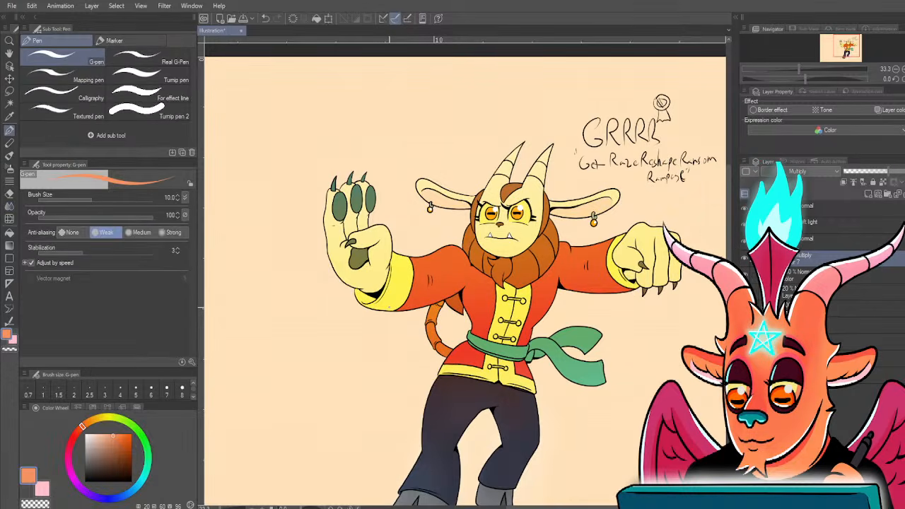
key("p")
key("b")
key("b")
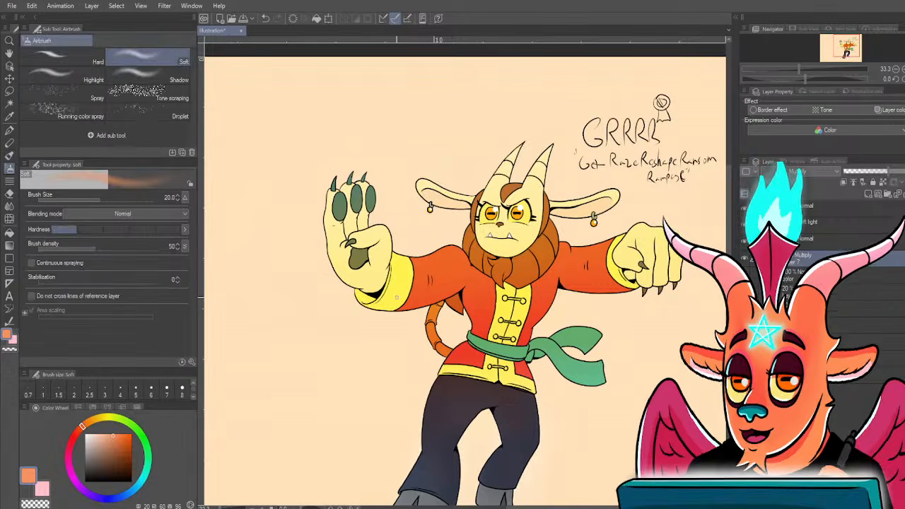
key("bracketright")
key("bracketright")
left_click_drag(382, 303, 404, 288)
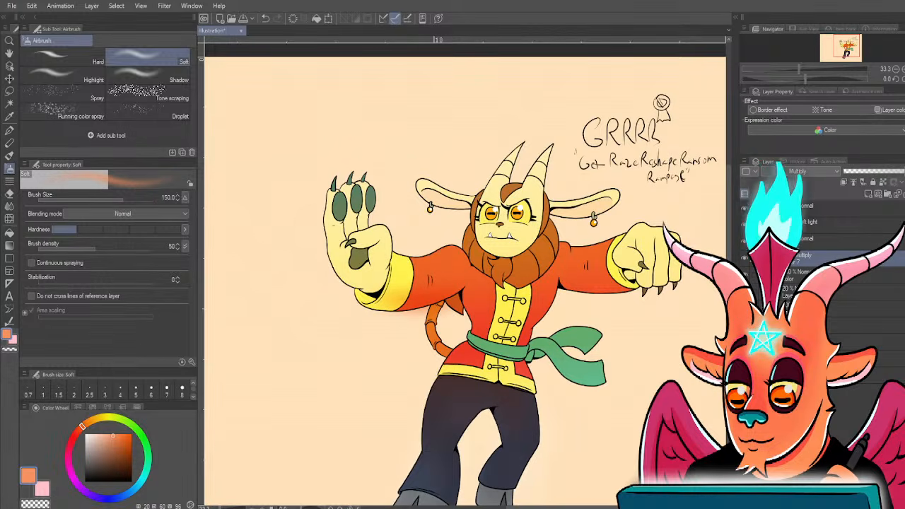
right_click(779, 262)
left_click(813, 292)
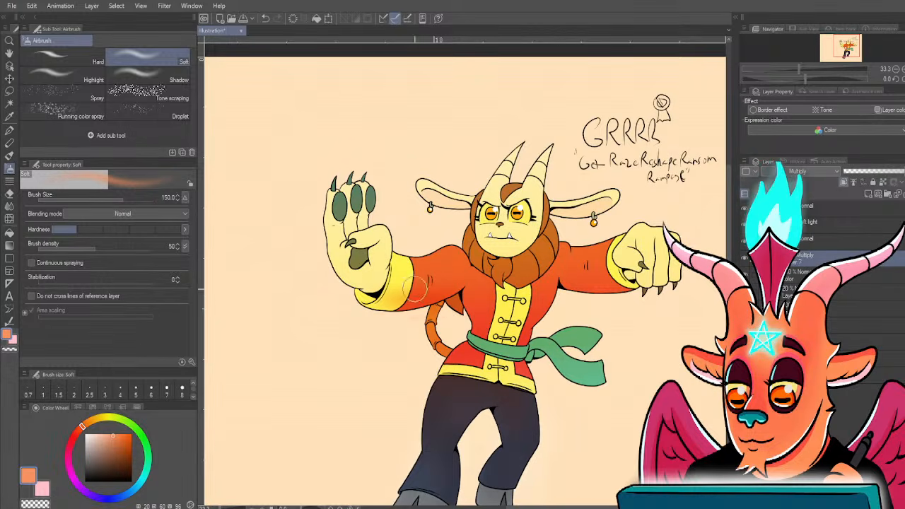
- Undo the orange cuff shading and change the shading colour to a vivid magenta, testing a dark red on the sleeve first
key("ctrl+z")
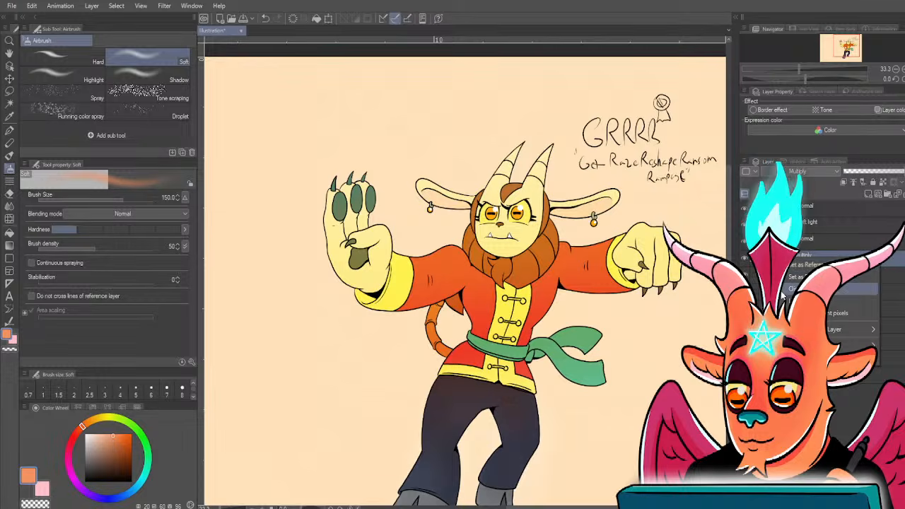
left_click(124, 450)
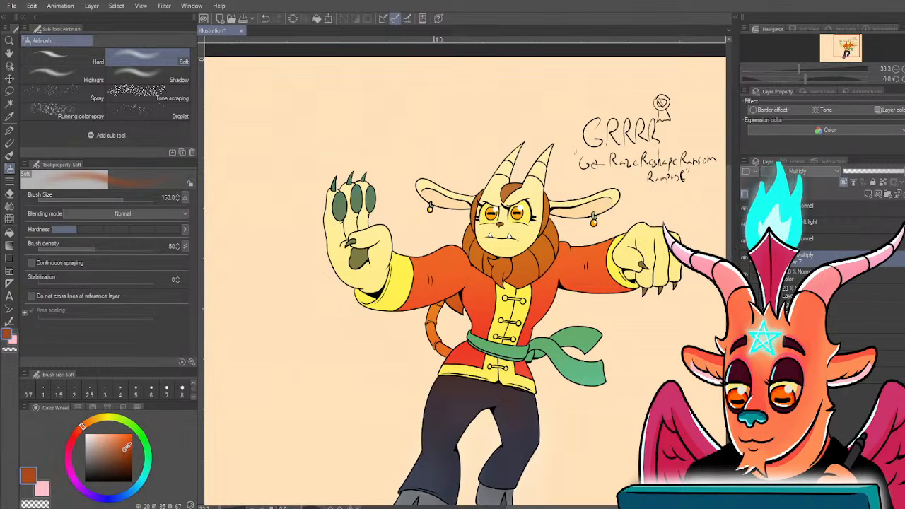
left_click(131, 449)
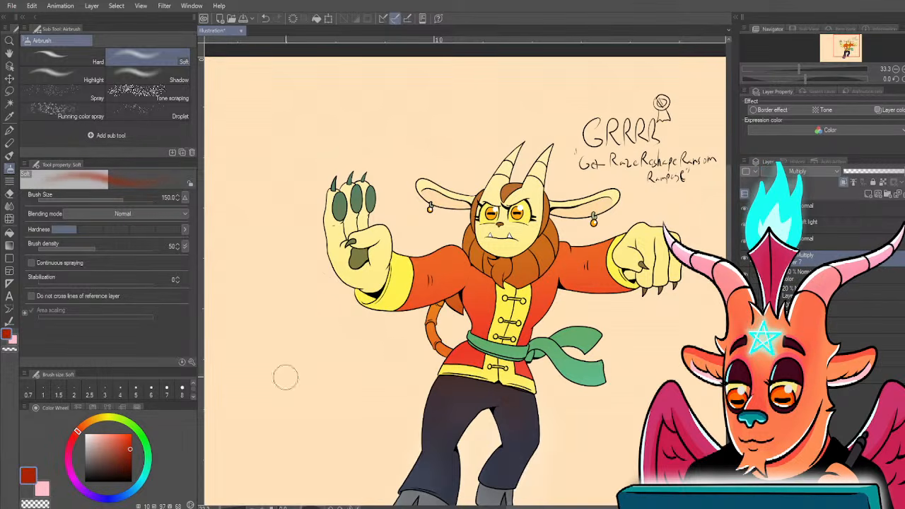
mouse_move(406, 300)
left_mouse_down()
mouse_move(463, 304)
mouse_move(520, 282)
mouse_move(512, 314)
mouse_move(495, 304)
left_mouse_up()
key("ctrl+z")
key("ctrl+z")
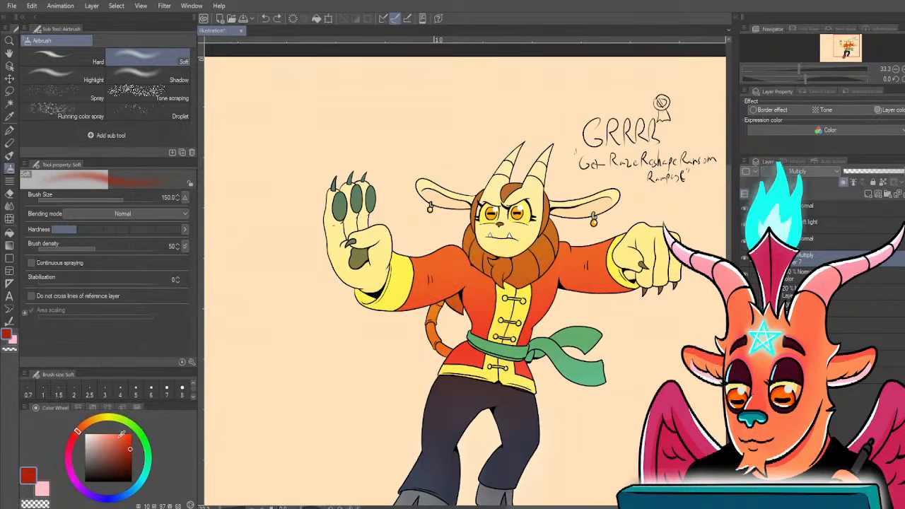
left_click(68, 458)
left_click(130, 444)
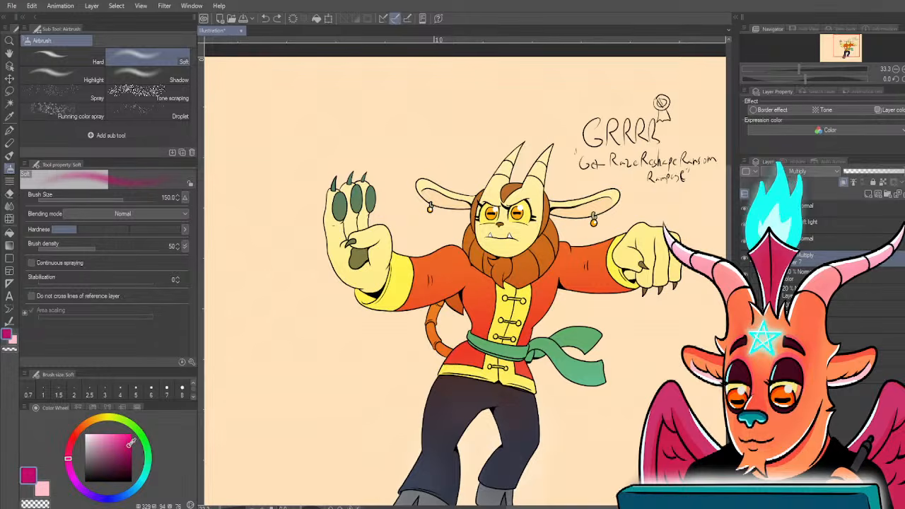
mouse_move(392, 299)
left_mouse_down()
mouse_move(480, 324)
mouse_move(543, 247)
left_mouse_up()
left_click_drag(523, 297, 482, 333)
left_click_drag(594, 266, 594, 281)
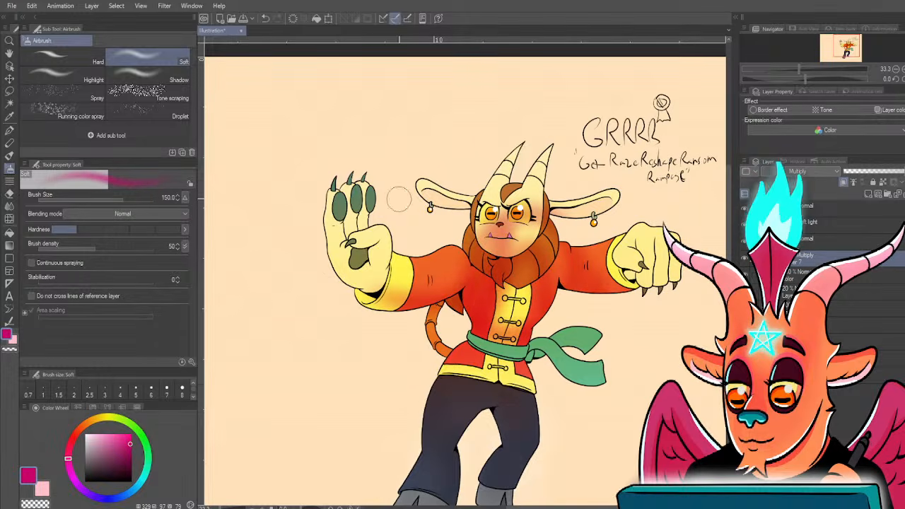
key("ctrl+z")
key("ctrl+z")
key("ctrl+z")
key("ctrl+z")
- Shade the lower edges of the hands, cuffs, sleeves and torso in magenta with the Soft airbrush at size 200
key("bracketright")
key("bracketright")
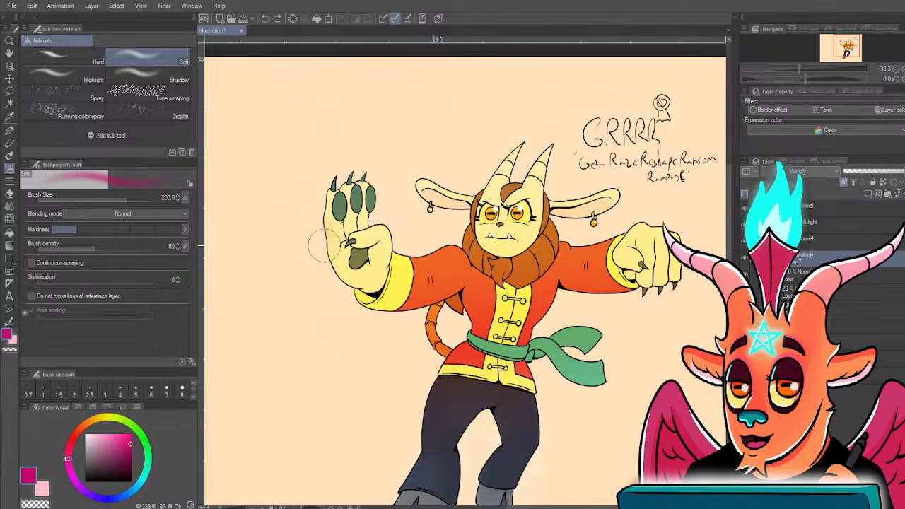
mouse_move(325, 246)
left_mouse_down()
mouse_move(339, 275)
mouse_move(383, 282)
mouse_move(365, 296)
mouse_move(467, 287)
mouse_move(466, 320)
left_mouse_up()
- Shade the inner ears, the tail and the beard with the Soft airbrush at size 100
key("bracketleft")
key("bracketleft")
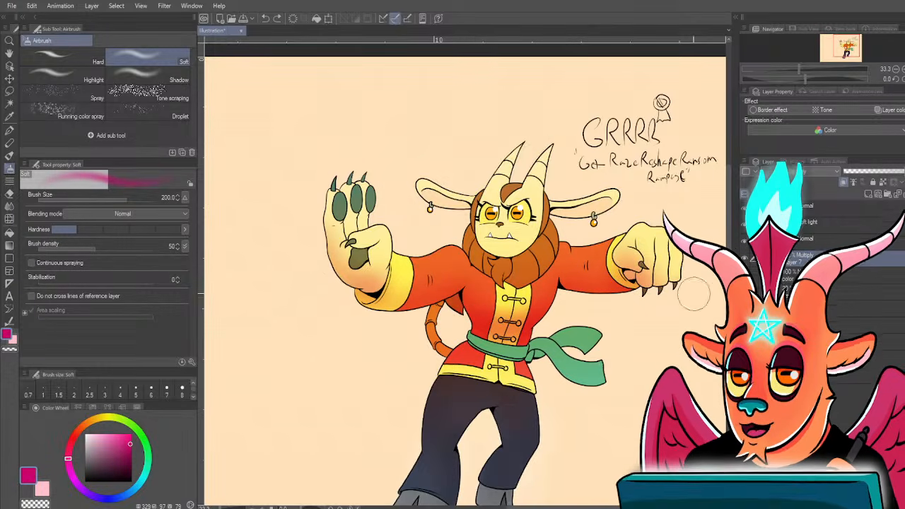
key("bracketleft")
key("bracketleft")
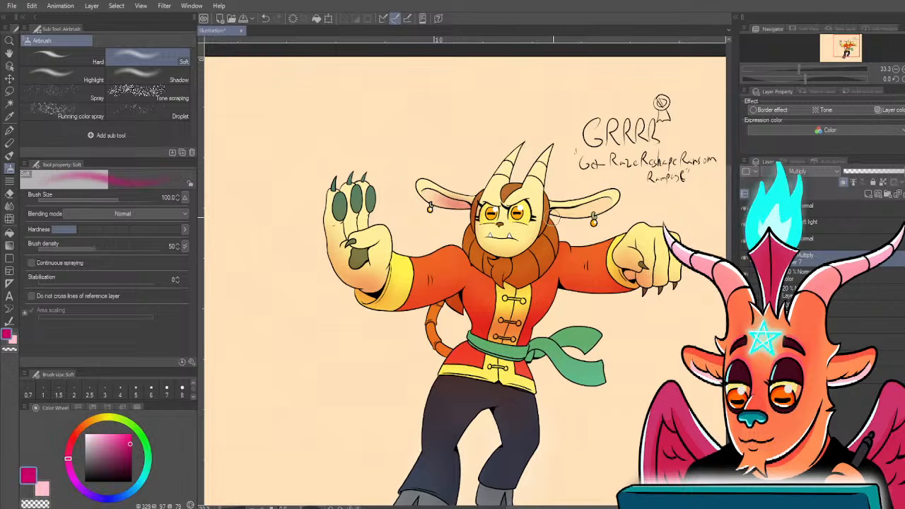
left_click_drag(420, 365, 436, 310)
left_click_drag(467, 278, 569, 302)
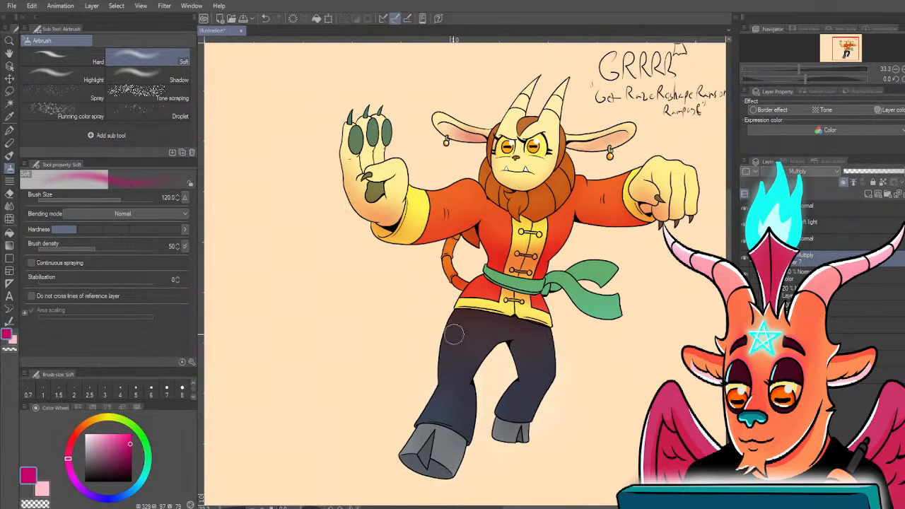
- Shade the trousers and hooves with the Soft airbrush at size 120 and the raised hand's palm pad at size 80
key("bracketright")
left_click_drag(432, 480, 458, 440)
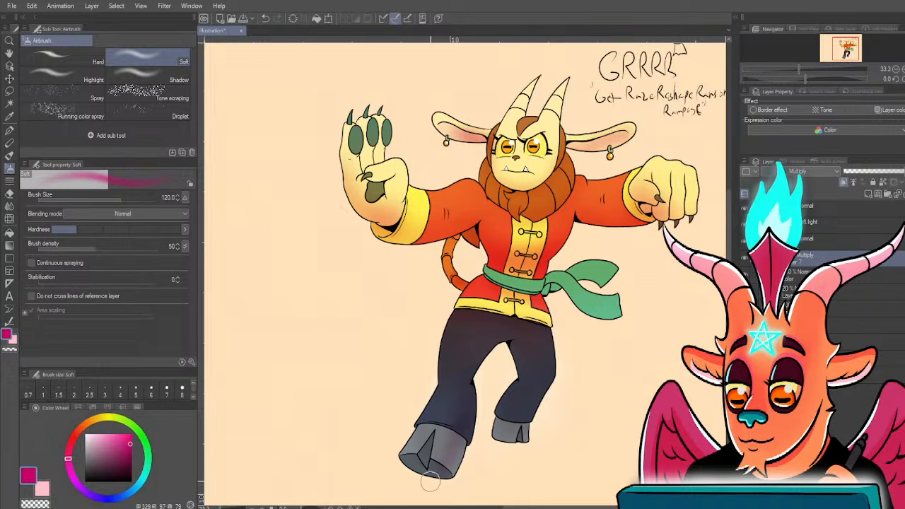
mouse_move(505, 406)
left_mouse_down()
mouse_move(515, 369)
mouse_move(557, 375)
mouse_move(525, 410)
left_mouse_up()
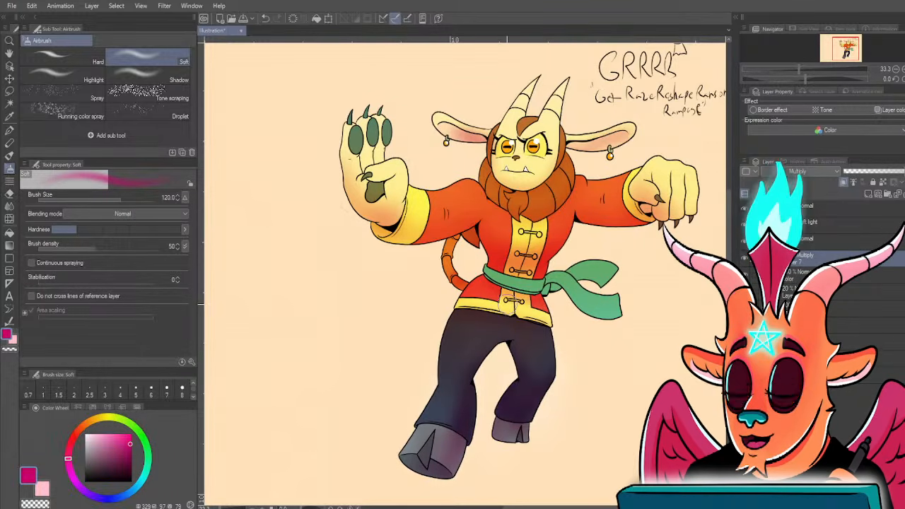
left_click_drag(484, 161, 497, 229)
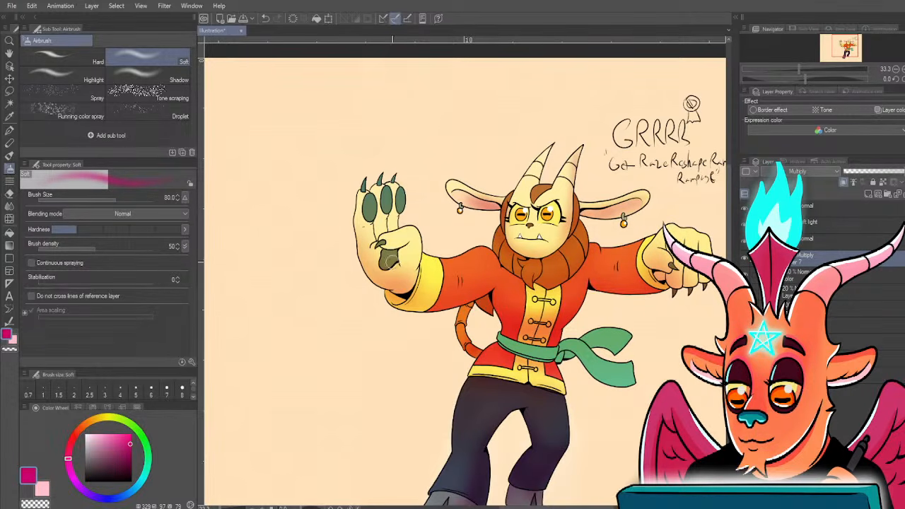
left_click_drag(379, 345, 337, 268)
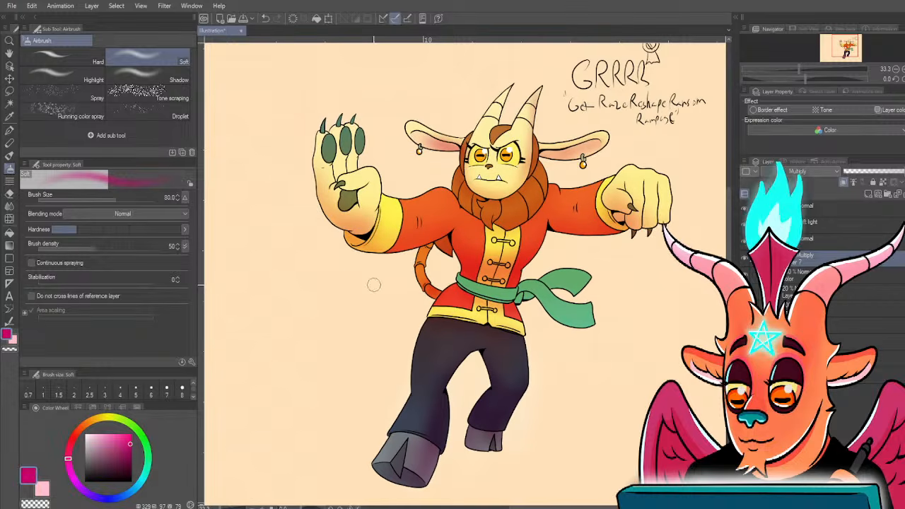
- Adjust the shading layer's opacity and soften the front hoof's shading with the Blend tool at size 150
left_click_drag(896, 171, 894, 173)
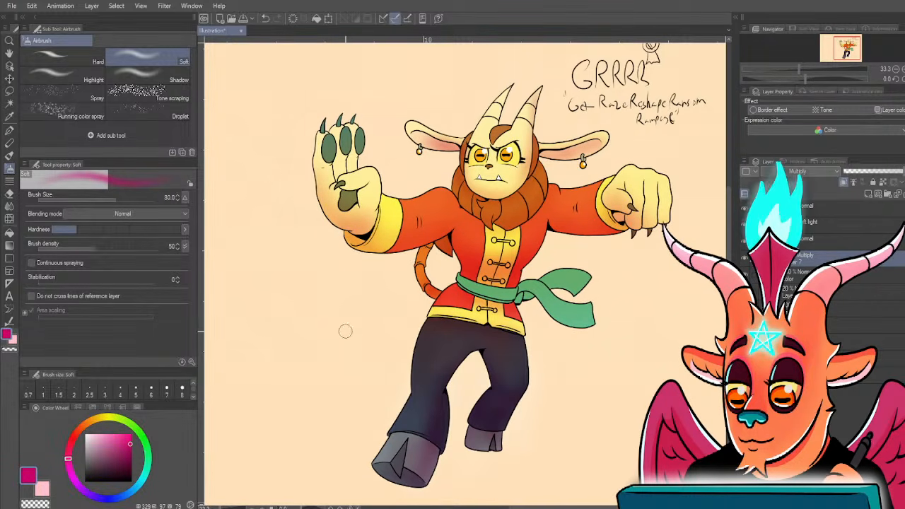
key("j")
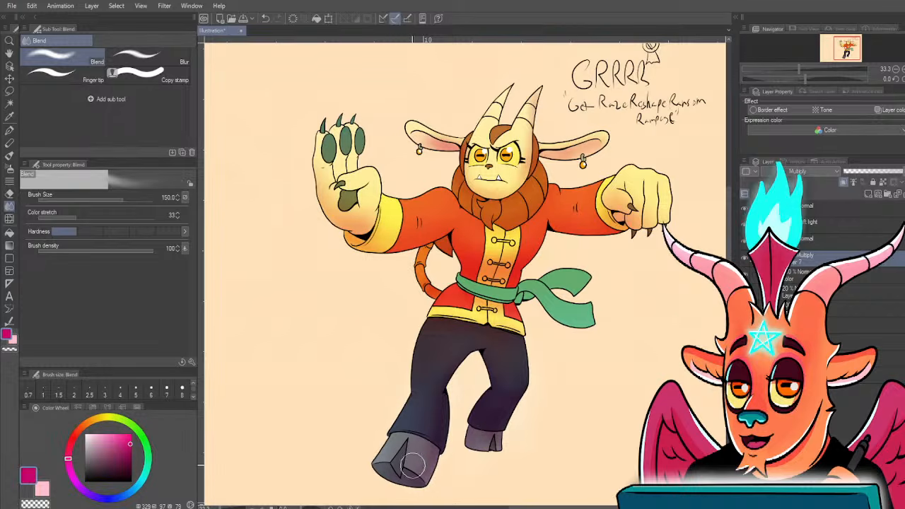
- Add a new layer clipped above the Multiply shading layer and merge the normal layer above it into the flat colour layer
scroll(360, 324, "up", 2)
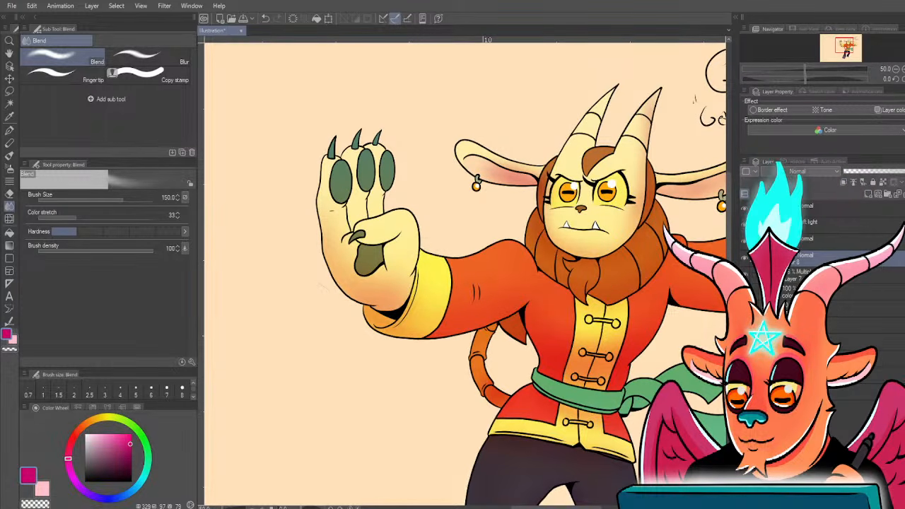
right_click(789, 258)
left_click(789, 291)
left_click_drag(501, 325, 437, 338)
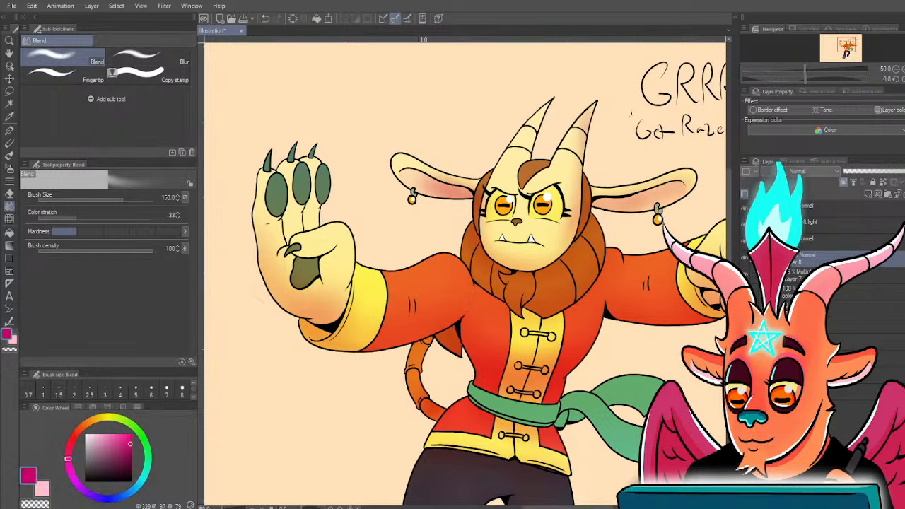
mouse_move(814, 241)
left_mouse_down()
mouse_move(813, 266)
mouse_move(798, 282)
left_mouse_up()
key("ctrl+e")
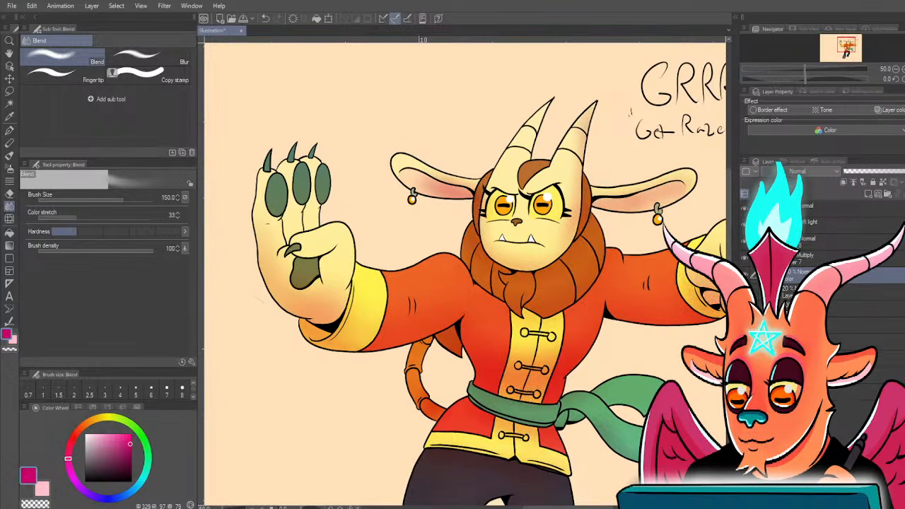
- Set up the G-pen at size 8 for hard-edged shading on the character's face
left_click_drag(423, 360, 415, 379)
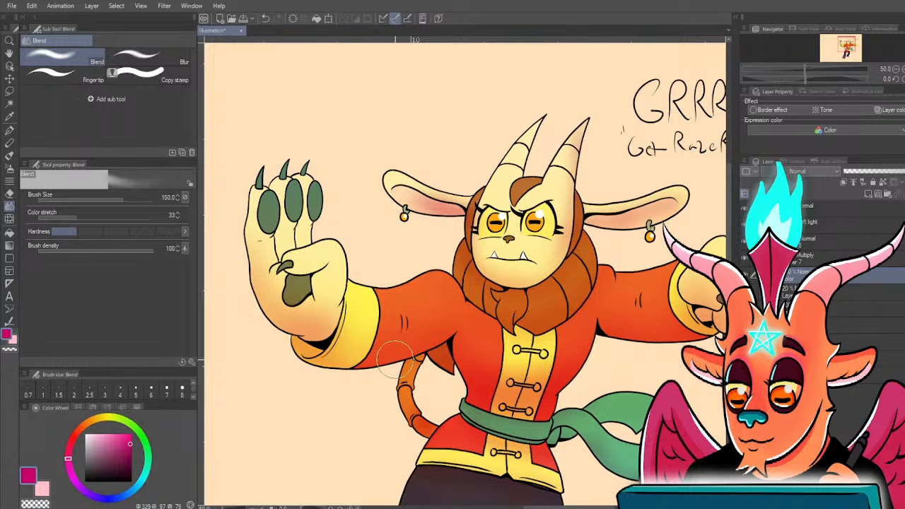
left_click_drag(439, 344, 432, 374)
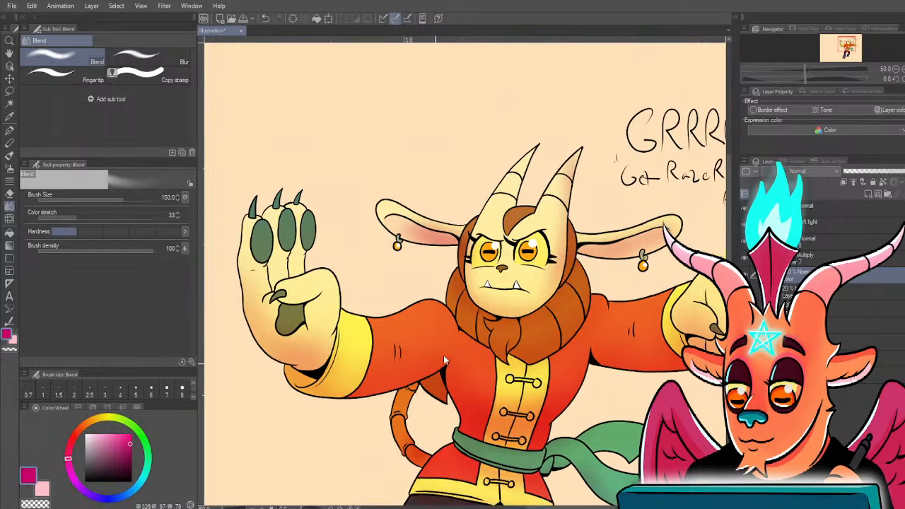
scroll(436, 370, "up", 1)
key("p")
left_click_drag(440, 286, 426, 369)
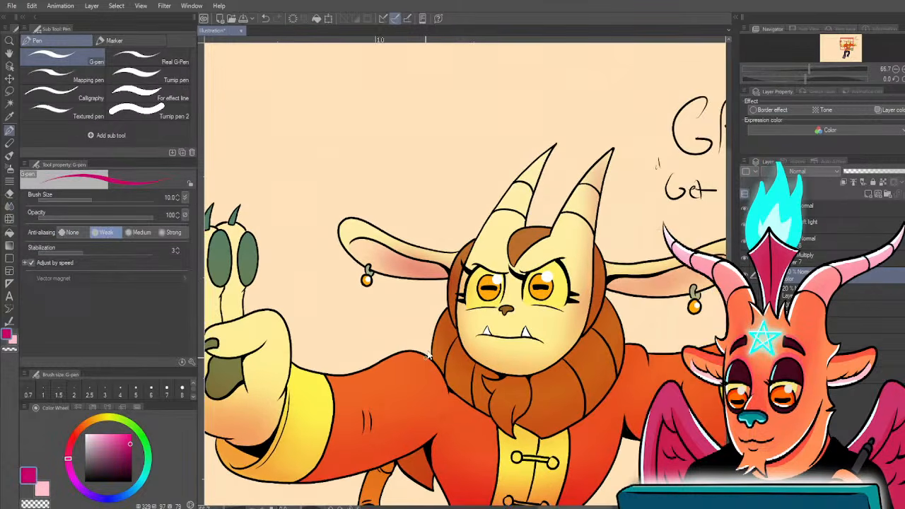
scroll(427, 363, "up", 2)
left_click_drag(497, 278, 396, 336)
scroll(484, 362, "up", 1)
key("bracketleft")
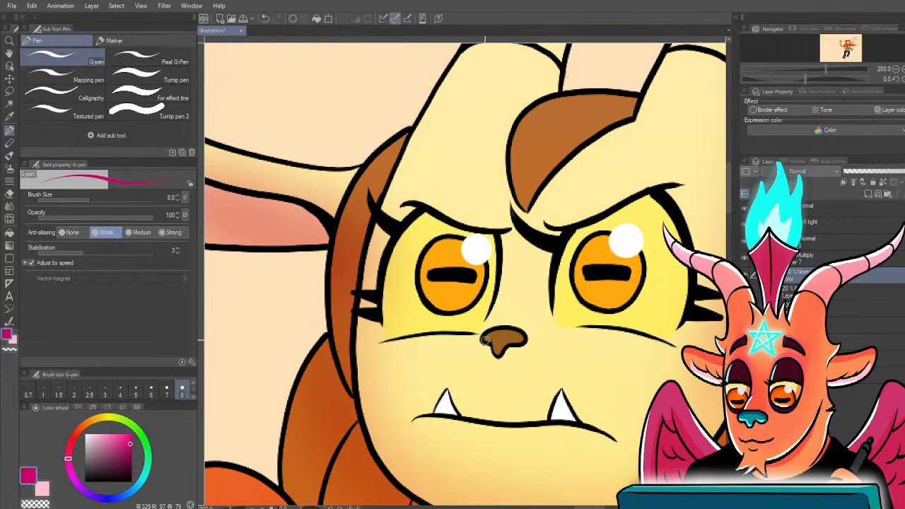
left_click_drag(487, 339, 492, 347)
left_click(816, 171)
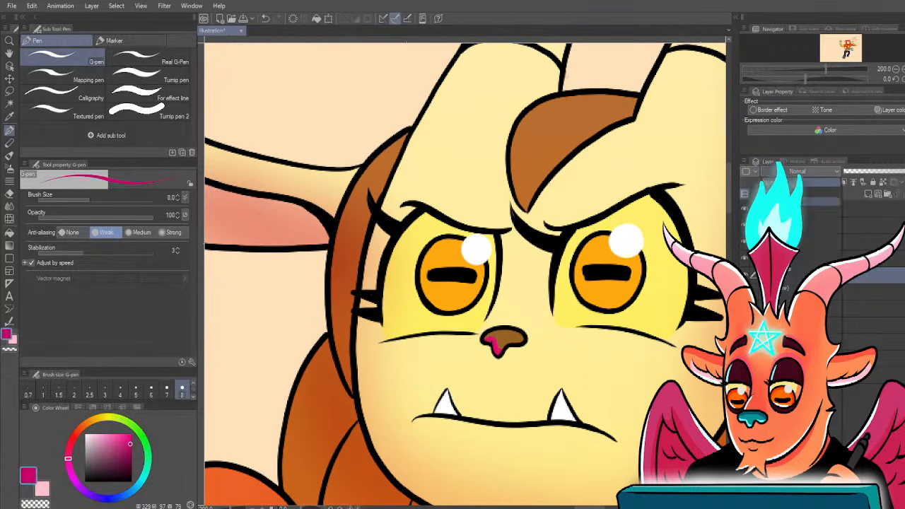
left_click(818, 208)
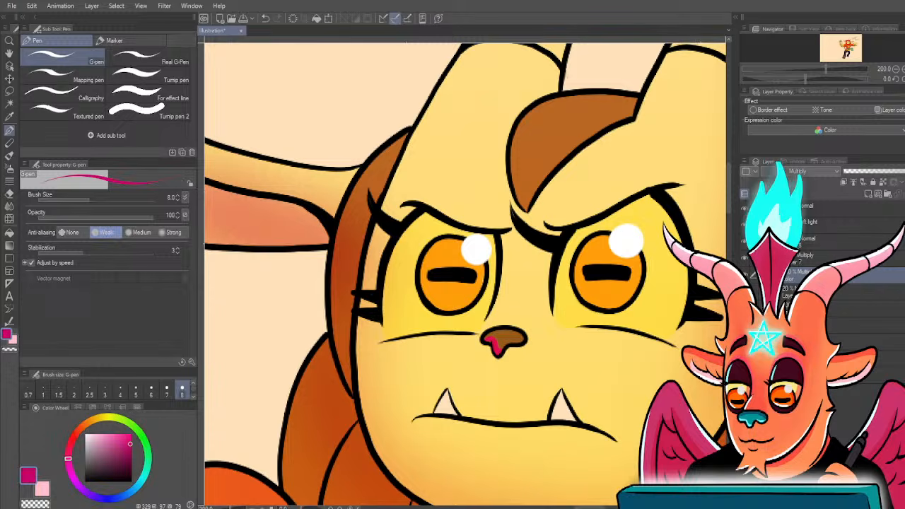
key("ctrl+z")
- Set the new clipped layer to Multiply and shade the underside of the nose in magenta with the G-pen at size 8
left_click(821, 242)
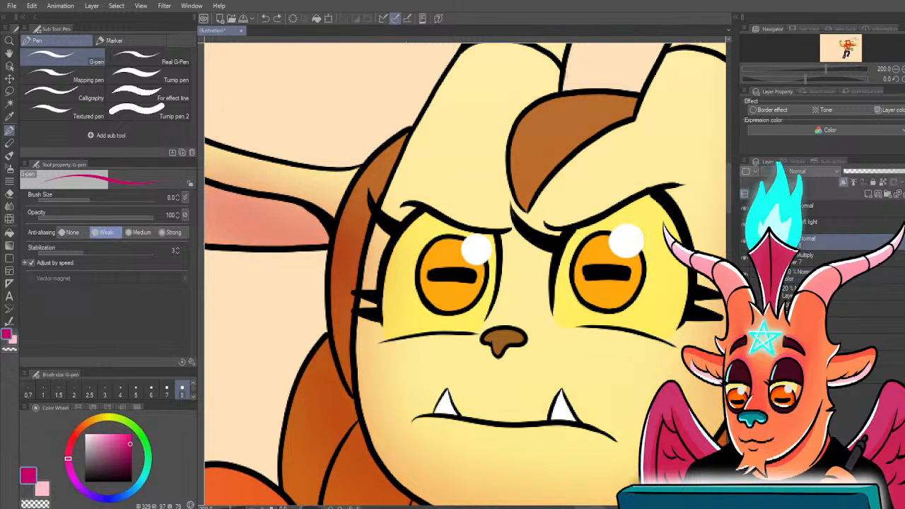
left_click(808, 172)
left_click(818, 208)
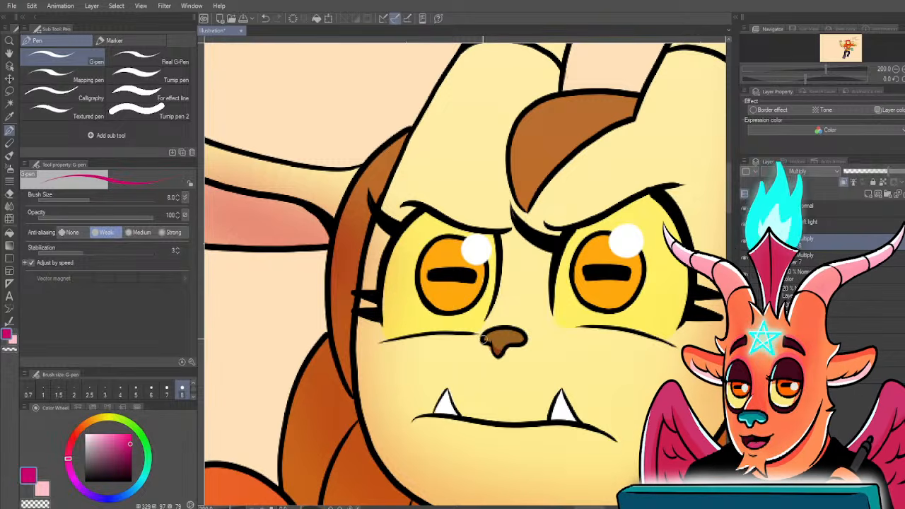
left_click_drag(485, 341, 494, 348)
- Shade beneath both brows and along the upper part of both irises with the G-pen at size 10
key("]")
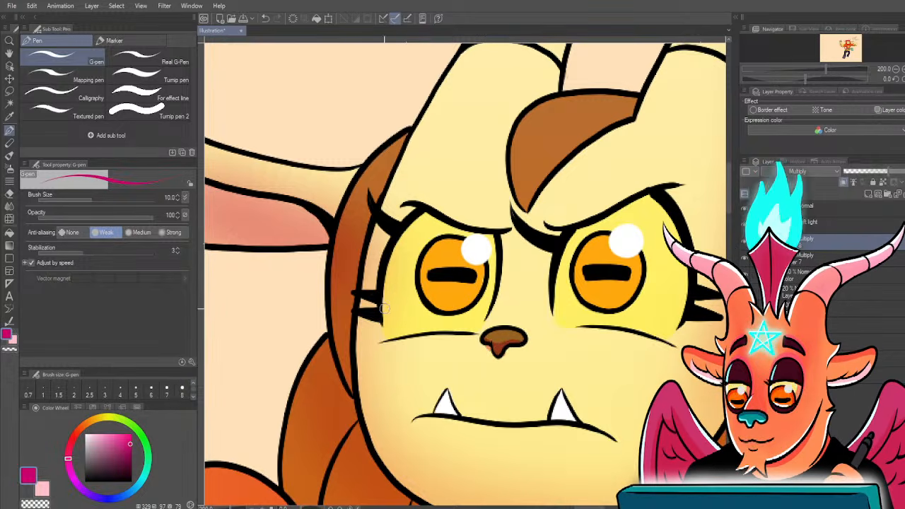
mouse_move(418, 214)
left_mouse_down()
mouse_move(544, 238)
mouse_move(671, 190)
left_mouse_up()
left_click_drag(556, 233, 672, 191)
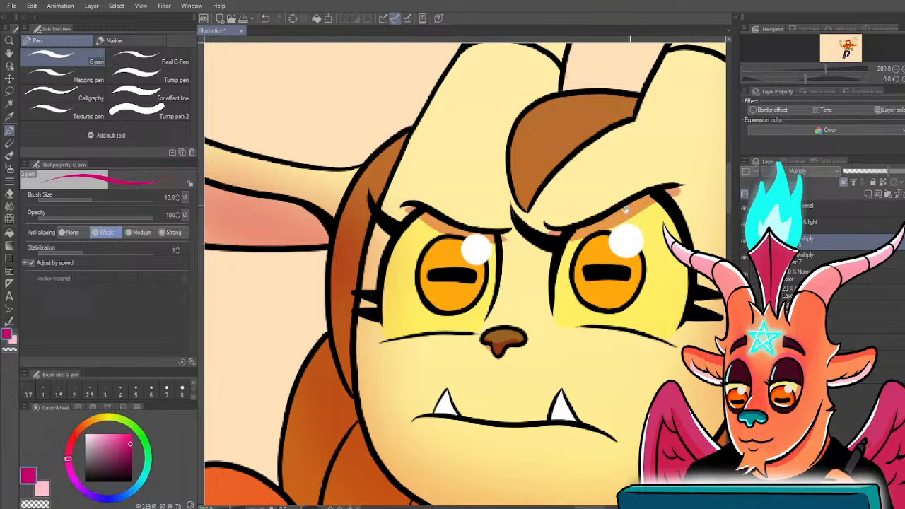
left_click_drag(592, 254, 527, 284)
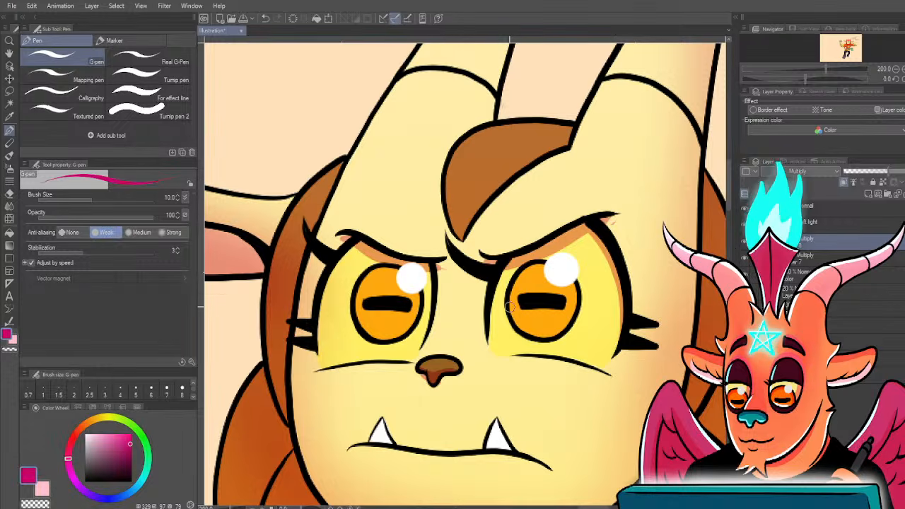
left_click_drag(563, 286, 574, 316)
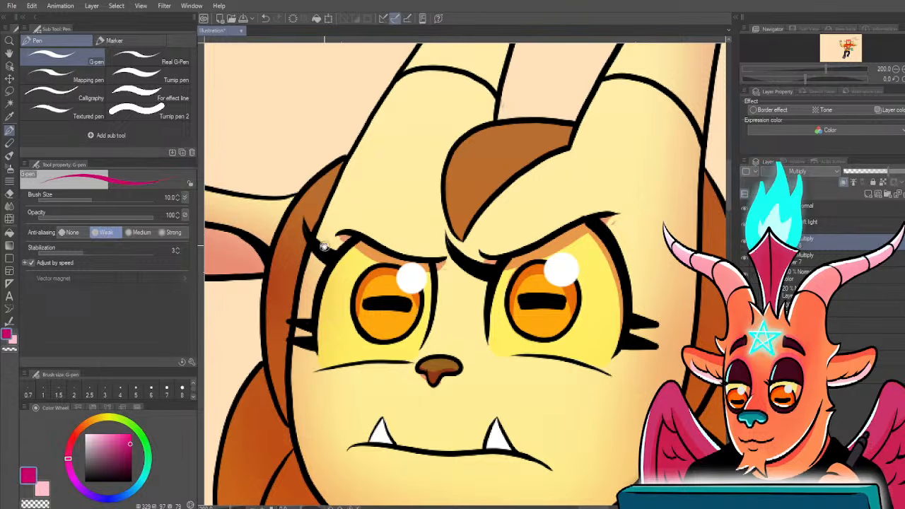
- Add a hard-edged shadow along the lower edge of the forehead's hair tuft with the G-pen at size 10
left_click_drag(335, 354, 351, 287)
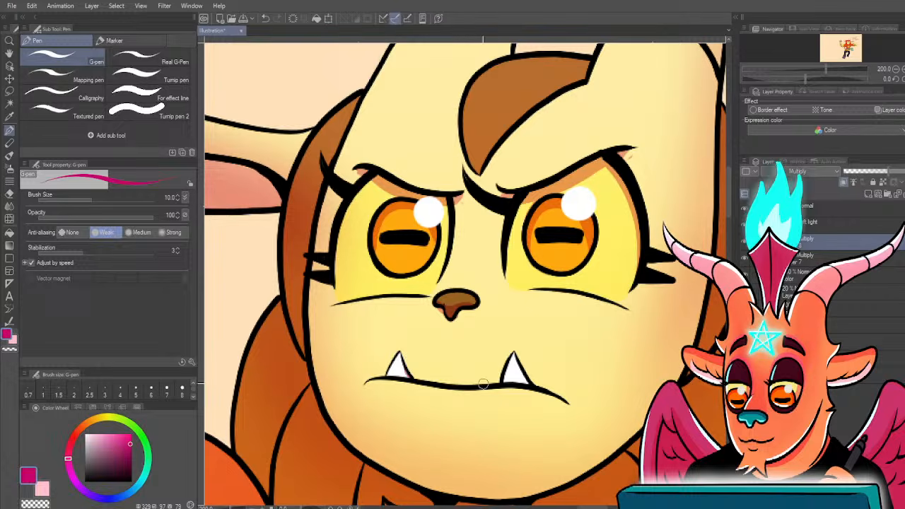
scroll(360, 297, "down", 2)
scroll(361, 296, "up", 2)
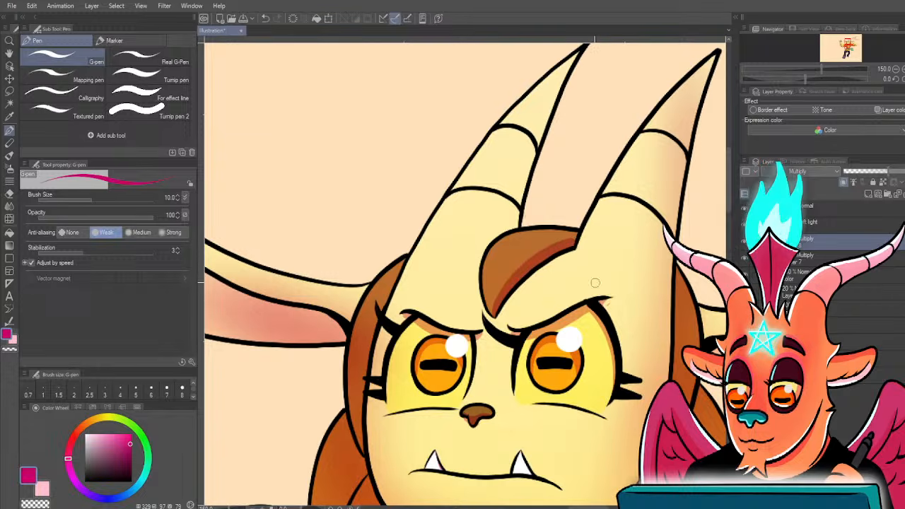
- Shade the inner edge of the horn beside the hair tuft from tip to base with the G-pen at size 17
mouse_move(487, 251)
left_mouse_down()
mouse_move(473, 323)
mouse_move(519, 205)
mouse_move(570, 125)
left_mouse_up()
key("bracketright")
key("bracketright")
key("bracketright")
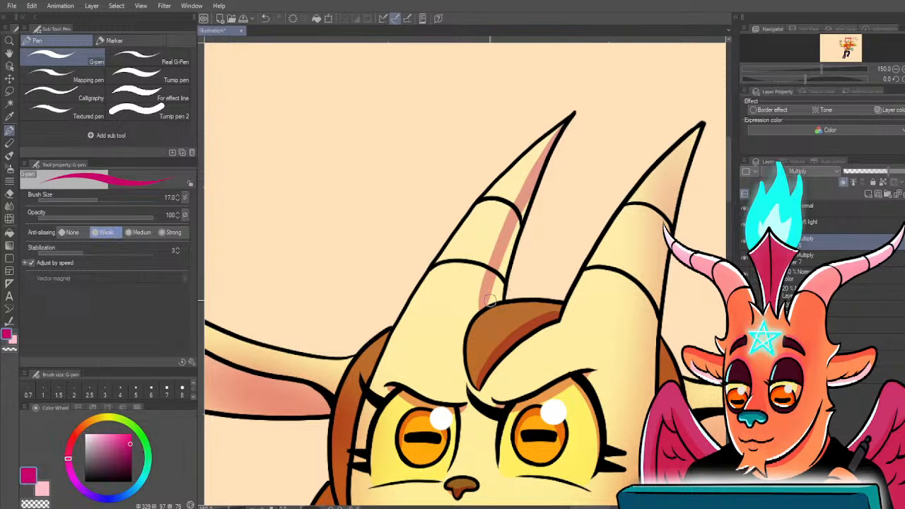
left_click_drag(541, 176, 486, 304)
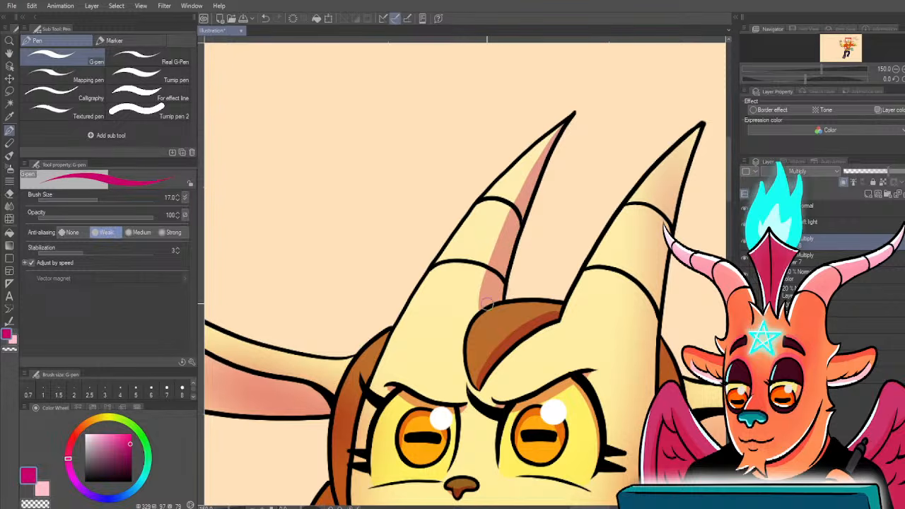
- Finish the inner-edge shadow on the left horn and shade the upper inner fold of the left ear with the G-pen at size 17
left_click_drag(499, 235, 546, 149)
scroll(578, 172, "down", 1)
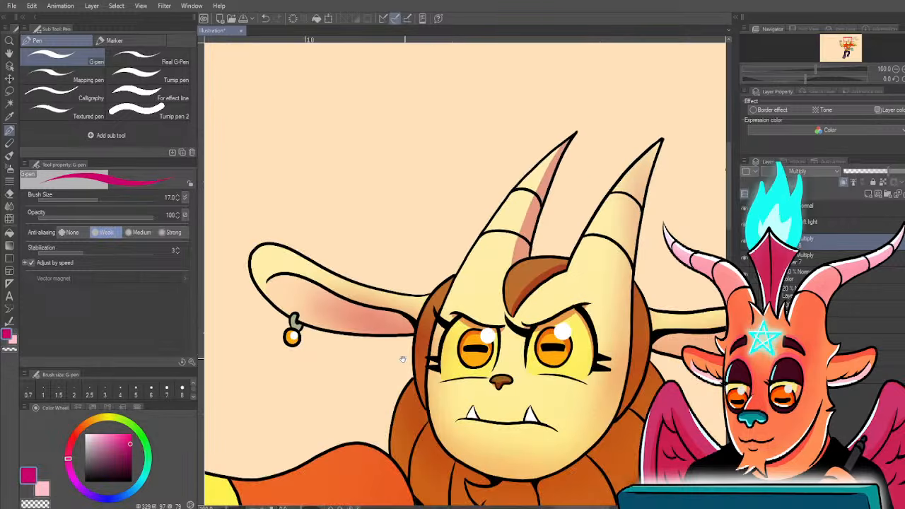
left_click_drag(385, 355, 370, 310)
scroll(324, 325, "up", 1)
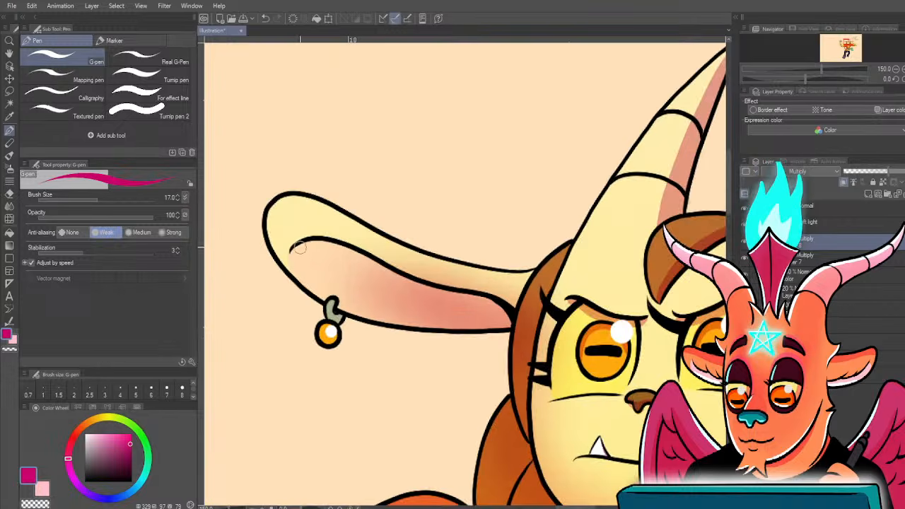
left_click_drag(349, 253, 503, 326)
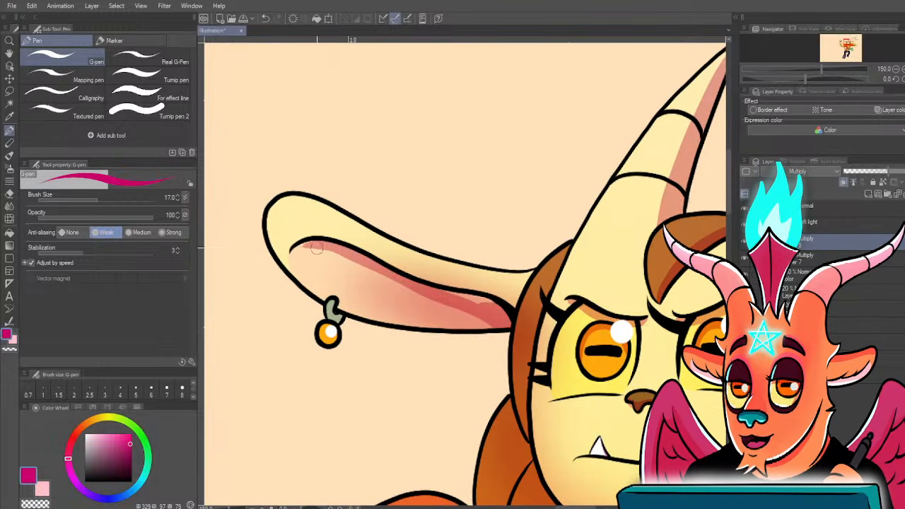
mouse_move(291, 258)
left_mouse_down()
mouse_move(333, 248)
mouse_move(434, 293)
mouse_move(474, 299)
mouse_move(504, 330)
left_mouse_up()
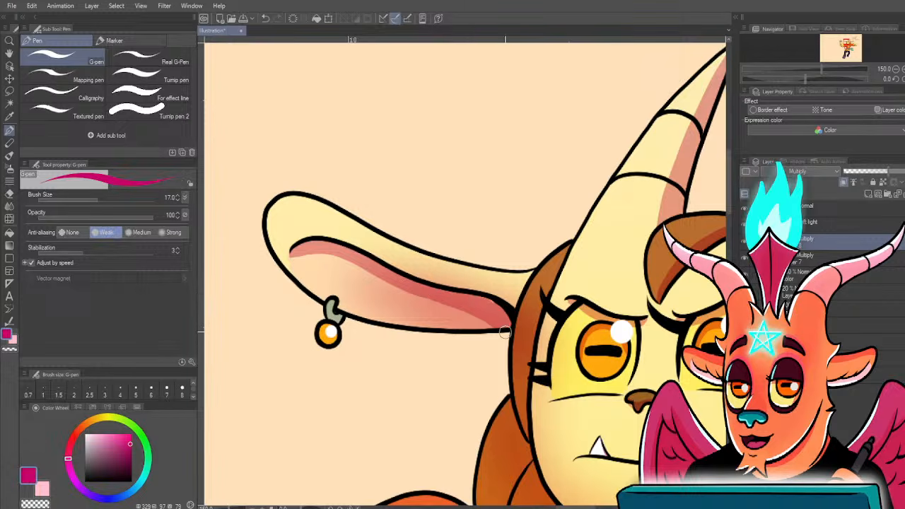
mouse_move(290, 255)
left_mouse_down()
mouse_move(307, 248)
mouse_move(414, 286)
mouse_move(490, 327)
left_mouse_up()
scroll(215, 153, "up", 1)
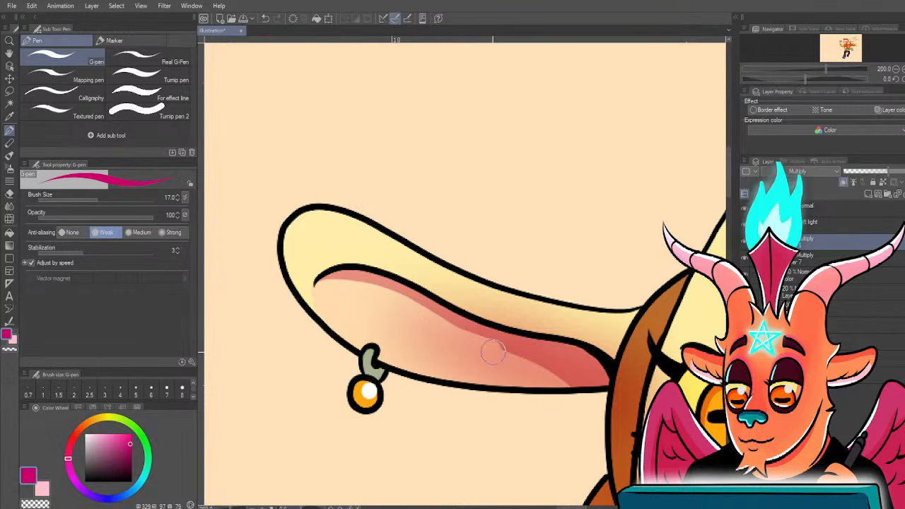
- Shade the beard's right edge from the chin down to its tip with the G-pen at size 17
scroll(586, 429, "down", 2)
left_click_drag(504, 421, 408, 323)
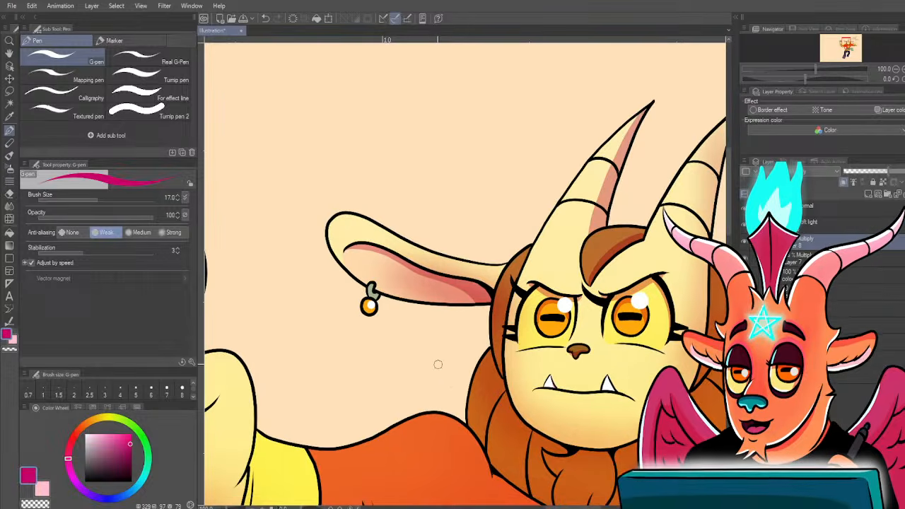
scroll(437, 364, "up", 1)
left_click_drag(538, 390, 397, 277)
left_click_drag(491, 434, 458, 345)
scroll(471, 373, "up", 1)
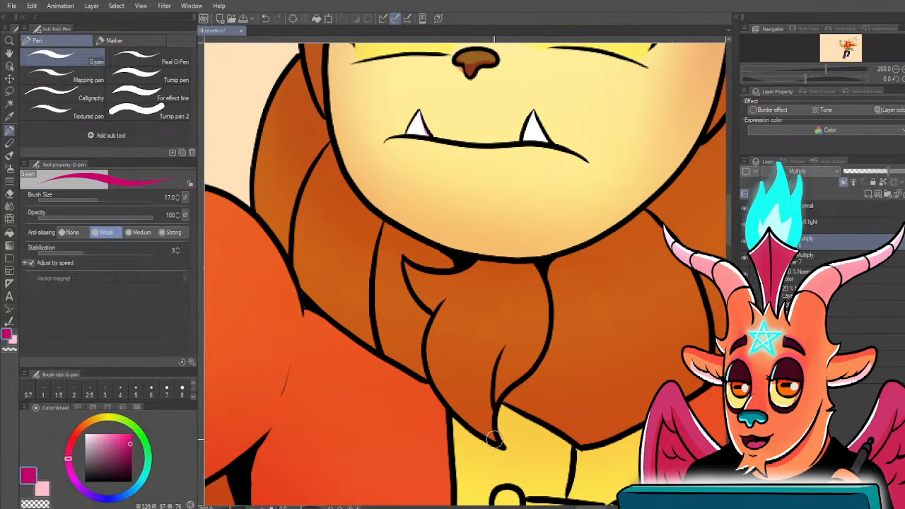
mouse_move(504, 382)
left_mouse_down()
mouse_move(525, 360)
mouse_move(529, 299)
left_mouse_up()
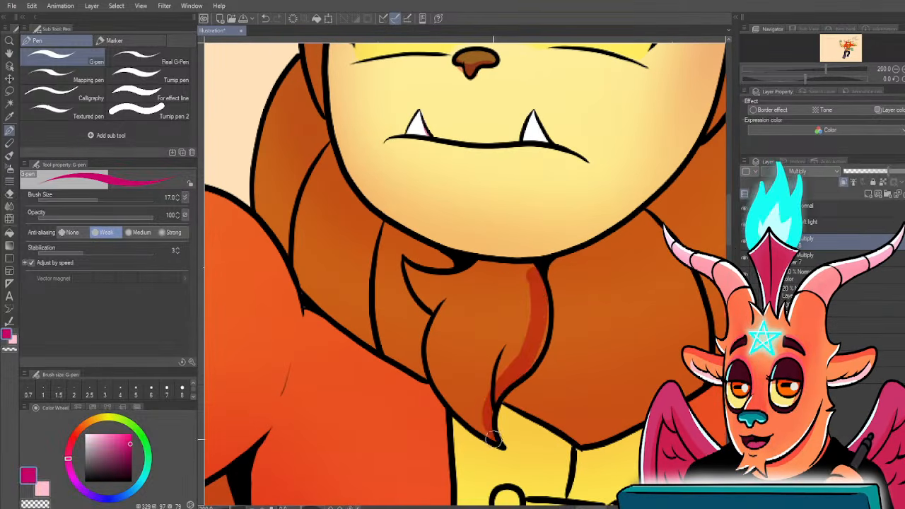
- Add a hard-edged shadow on the mane directly beneath the left side of the jaw with the G-pen at size 12
left_click_drag(449, 277, 475, 333)
key("[")
key("[")
mouse_move(351, 174)
left_mouse_down()
mouse_move(371, 242)
mouse_move(396, 272)
mouse_move(475, 320)
left_mouse_up()
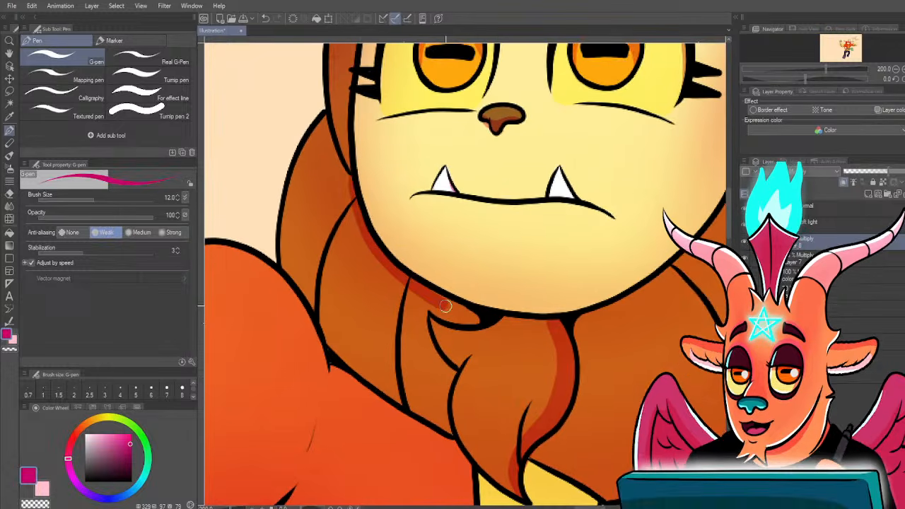
left_click_drag(417, 295, 487, 319)
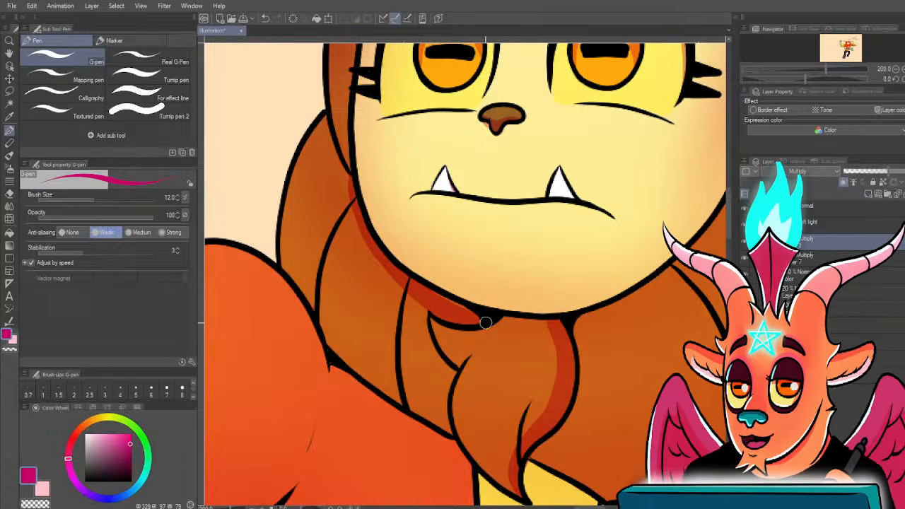
- Shade the mane beneath the right side of the jaw and the adjoining hair lock with the G-pen at sizes 20 and 15
mouse_move(581, 339)
left_mouse_down()
mouse_move(468, 388)
mouse_move(536, 347)
mouse_move(611, 273)
mouse_move(625, 241)
left_mouse_up()
key("]")
key("]")
key("]")
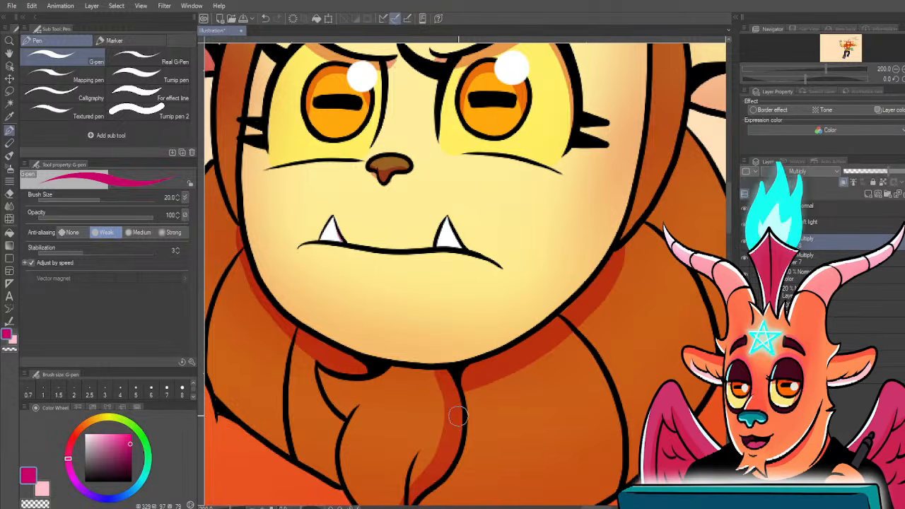
key("bracketleft")
key("bracketleft")
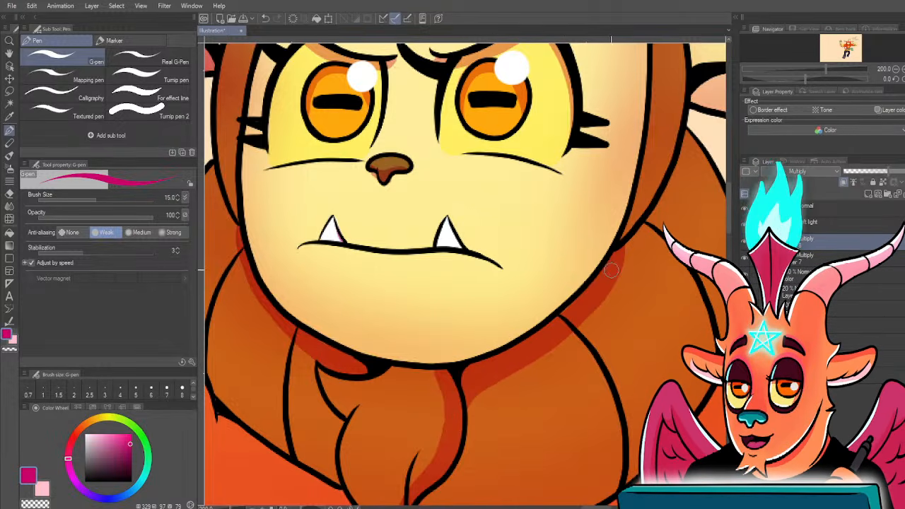
mouse_move(626, 244)
left_mouse_down()
mouse_move(662, 192)
mouse_move(683, 134)
left_mouse_up()
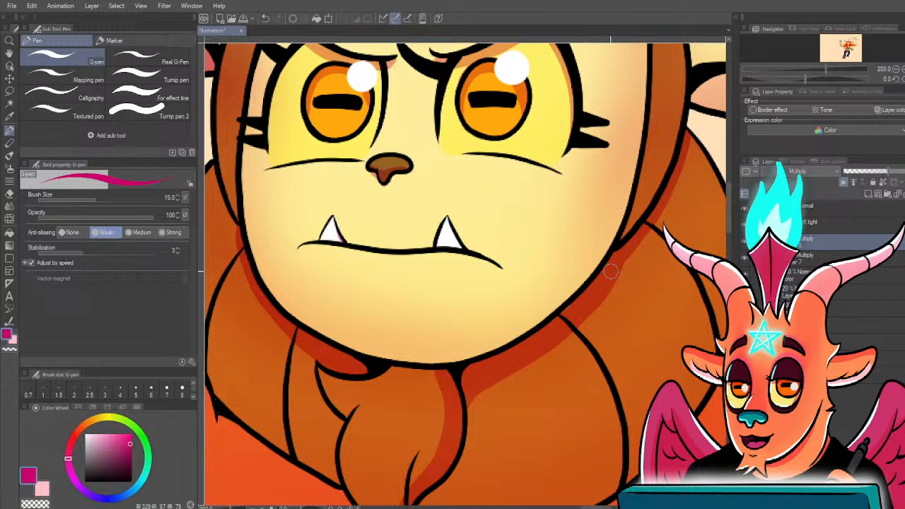
scroll(679, 97, "down", 1)
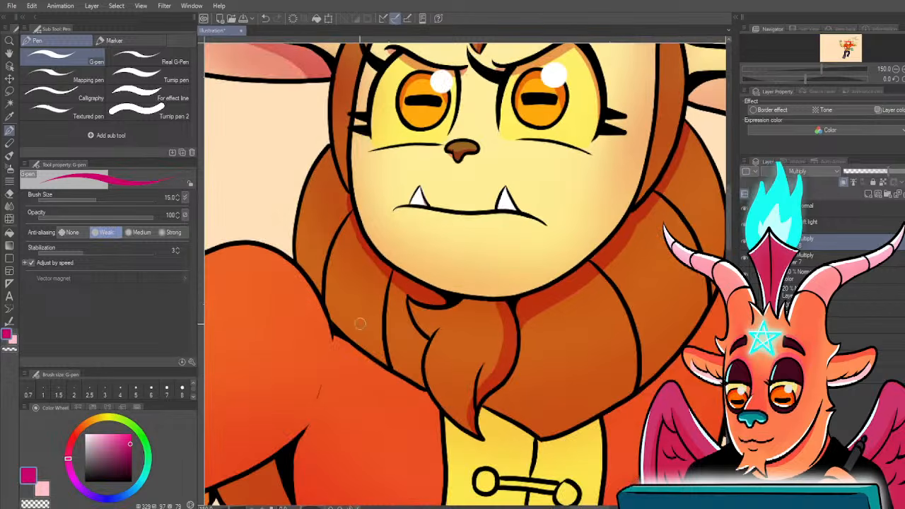
- Extend the mane shadow up to the tip of the left hair lock with the G-pen at sizes 15 and 10
scroll(360, 323, "up", 2)
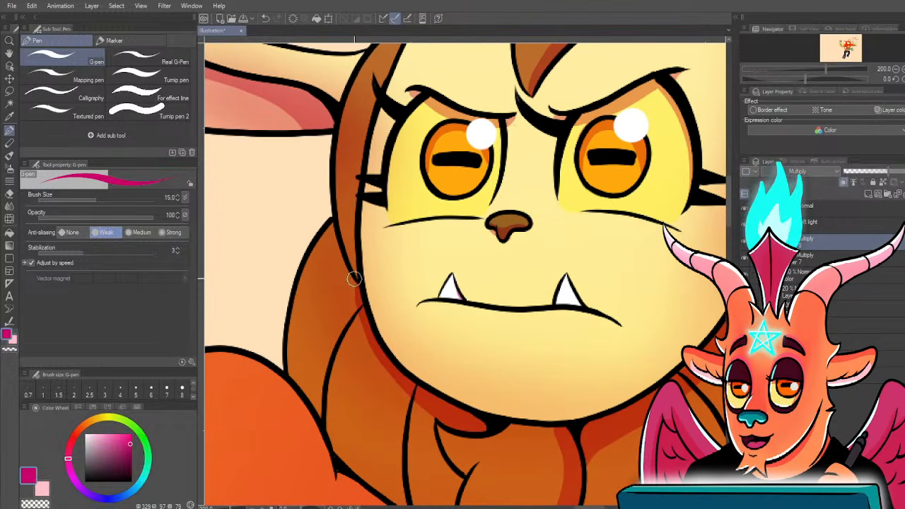
mouse_move(354, 278)
left_mouse_down()
mouse_move(366, 344)
mouse_move(394, 384)
left_mouse_up()
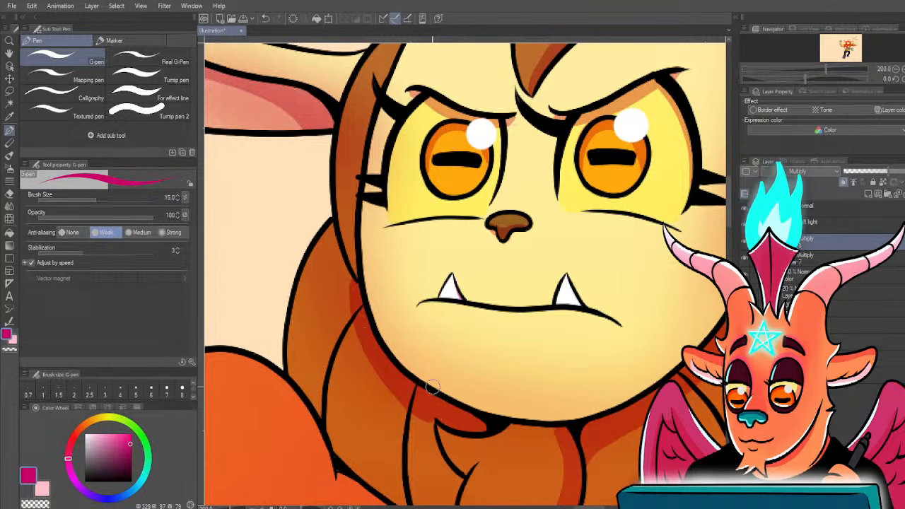
key("[")
key("[")
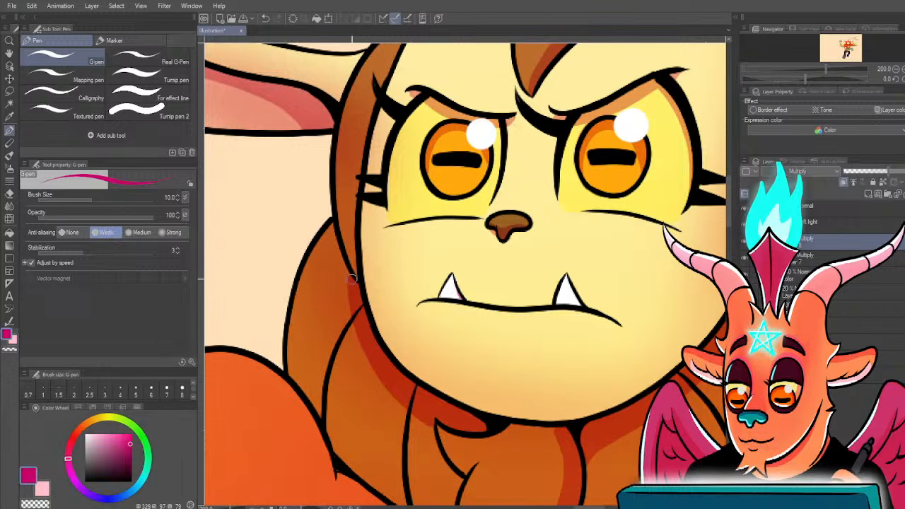
scroll(351, 279, "down", 4)
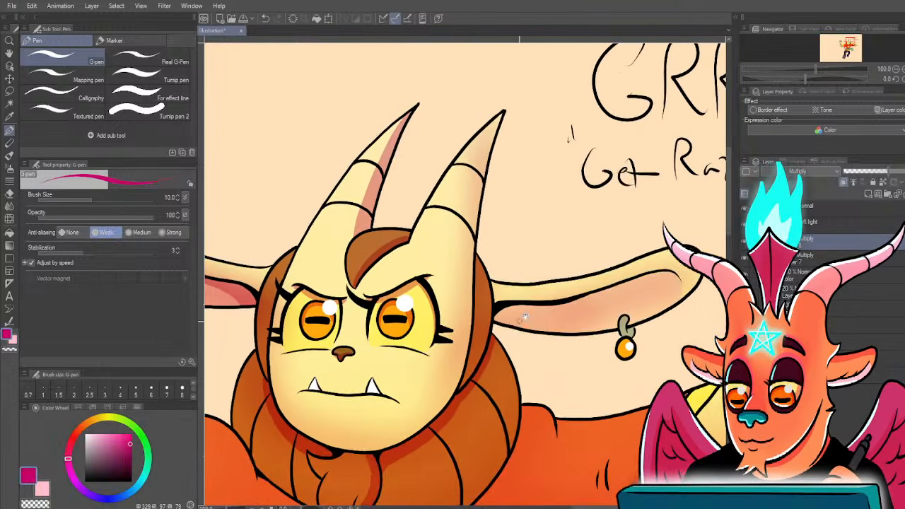
- Shade the upper inner fold of the right ear from base to tip with the G-pen at sizes 10 and 15
scroll(524, 318, "up", 2)
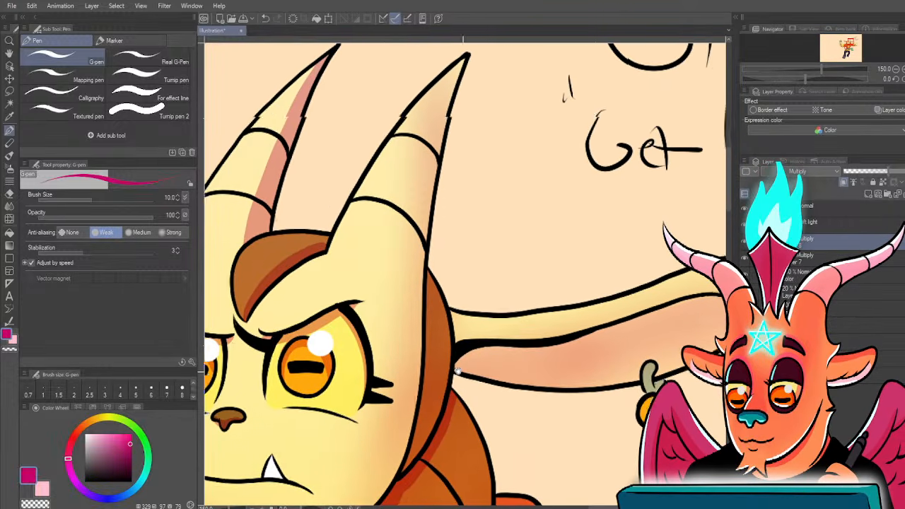
mouse_move(457, 371)
left_mouse_down()
mouse_move(373, 484)
mouse_move(412, 439)
mouse_move(426, 364)
mouse_move(430, 374)
mouse_move(451, 345)
mouse_move(543, 337)
mouse_move(649, 299)
mouse_move(701, 296)
mouse_move(642, 299)
mouse_move(667, 289)
mouse_move(691, 289)
mouse_move(708, 304)
left_mouse_up()
key("]")
key("]")
scroll(707, 304, "down", 2)
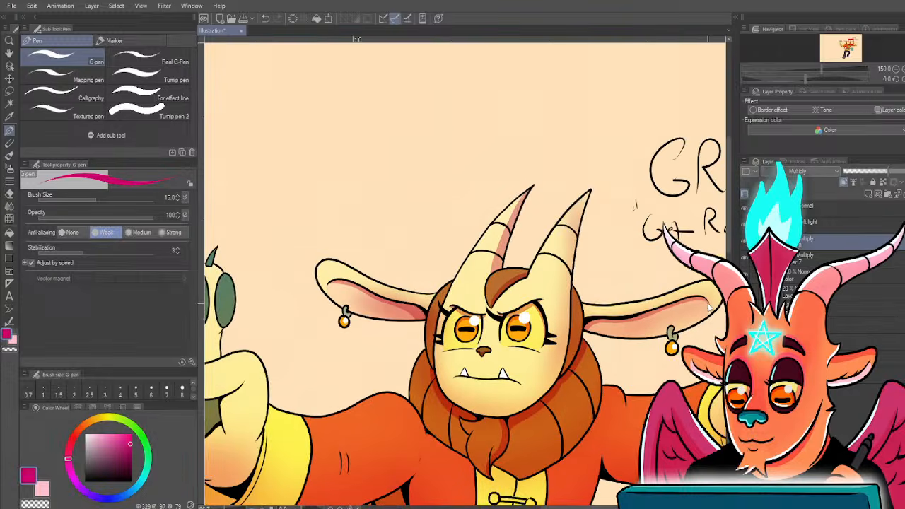
- Shade the outer edge of the right horn and the right side of the face with the G-pen at size 15
scroll(318, 331, "up", 1)
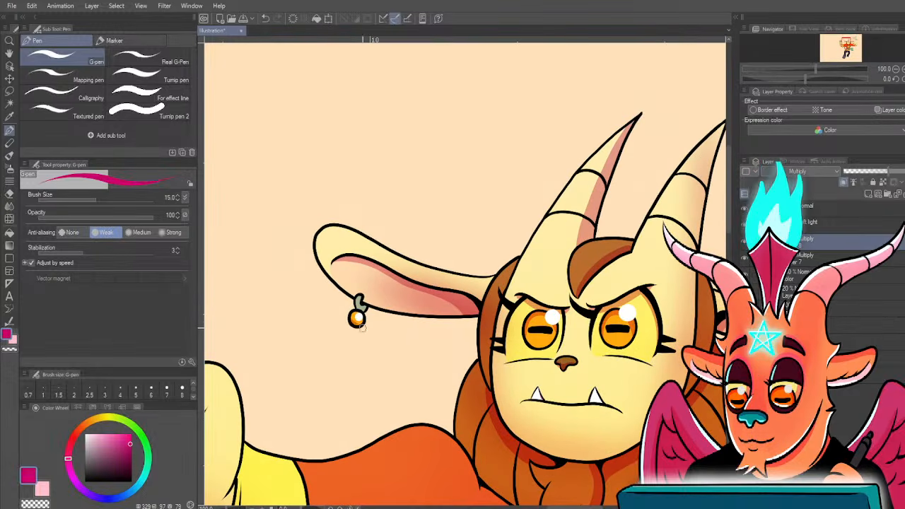
left_click_drag(452, 346, 270, 310)
scroll(327, 329, "down", 1)
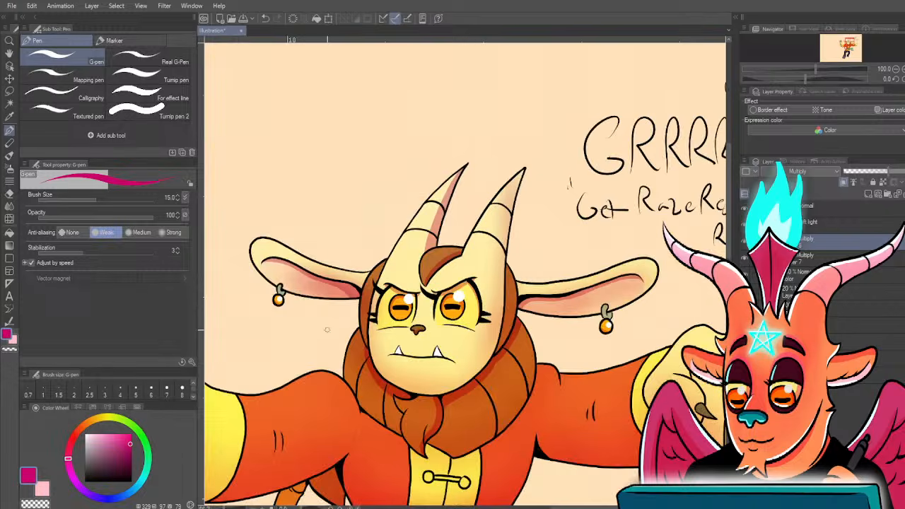
scroll(476, 335, "up", 1)
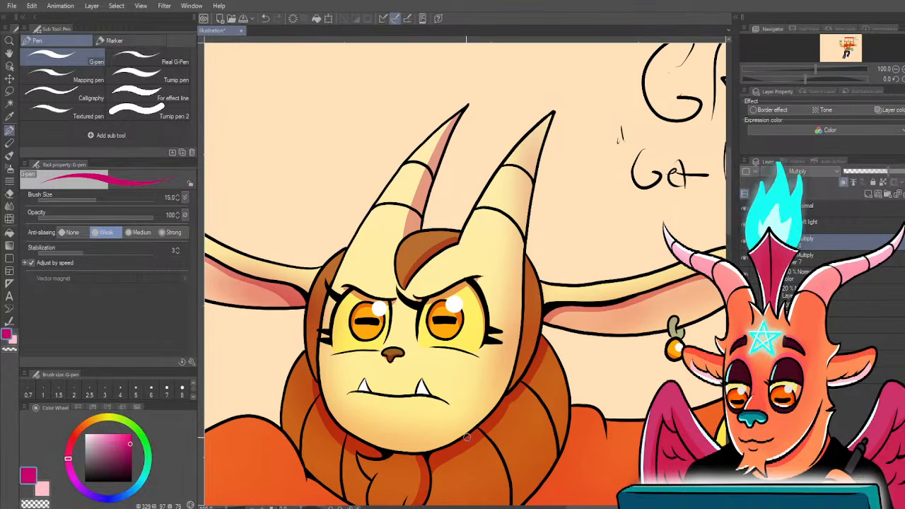
mouse_move(502, 395)
left_mouse_down()
mouse_move(522, 207)
mouse_move(544, 135)
left_mouse_up()
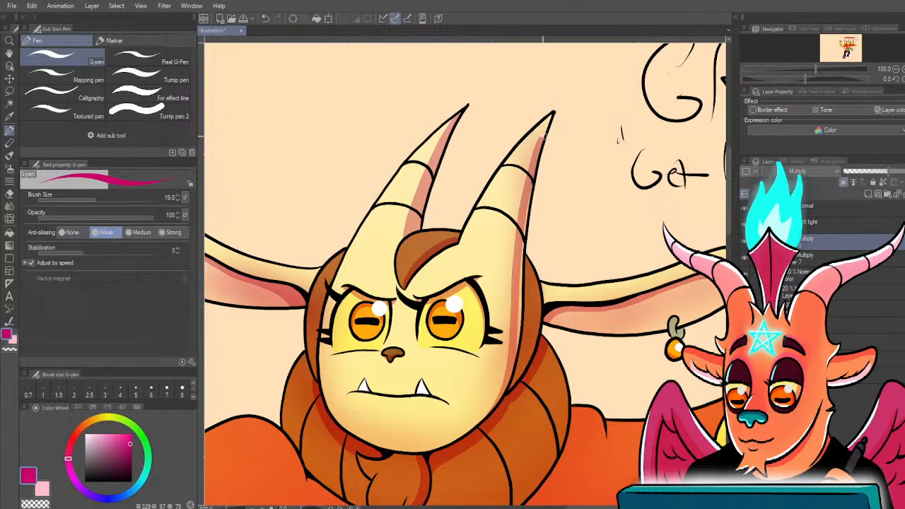
left_click_drag(516, 340, 524, 232)
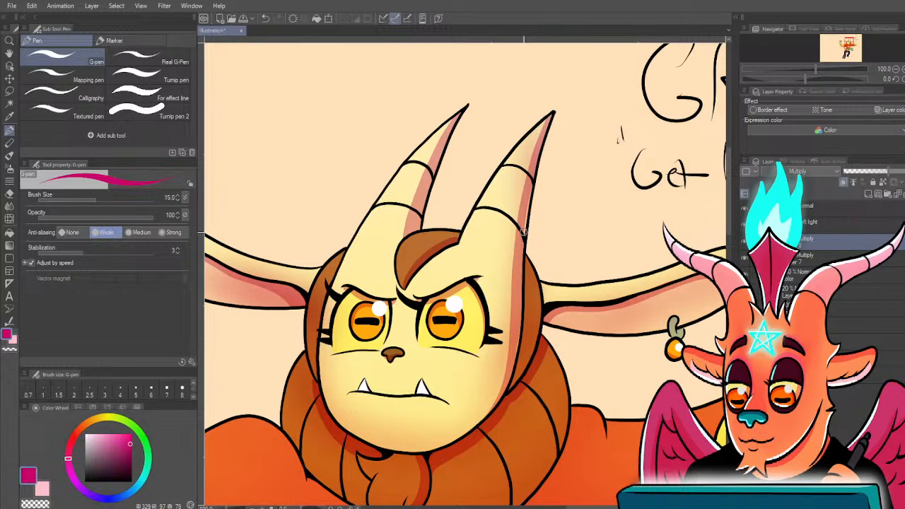
- Shade the hair locks on both sides of the face and the base of the right ear with the G-pen at size 20
key("bracketright")
key("bracketright")
left_click_drag(510, 389, 527, 230)
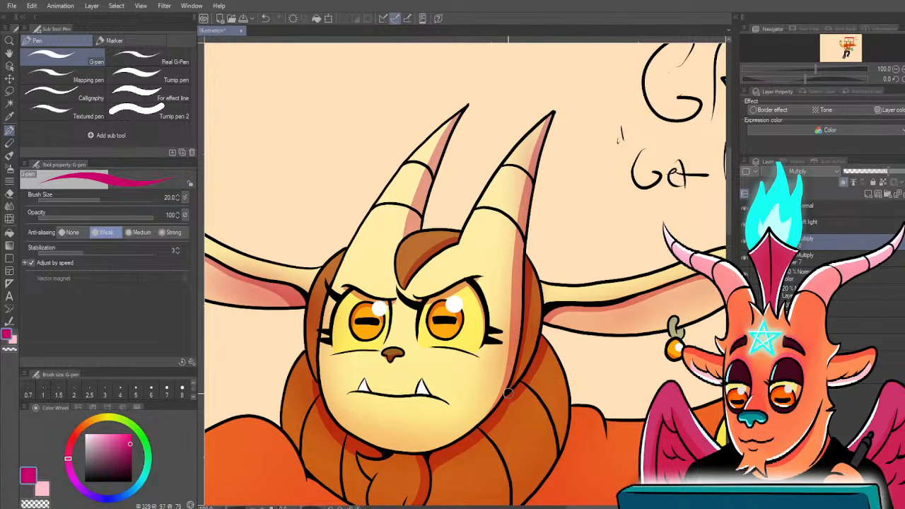
left_click_drag(524, 372, 536, 288)
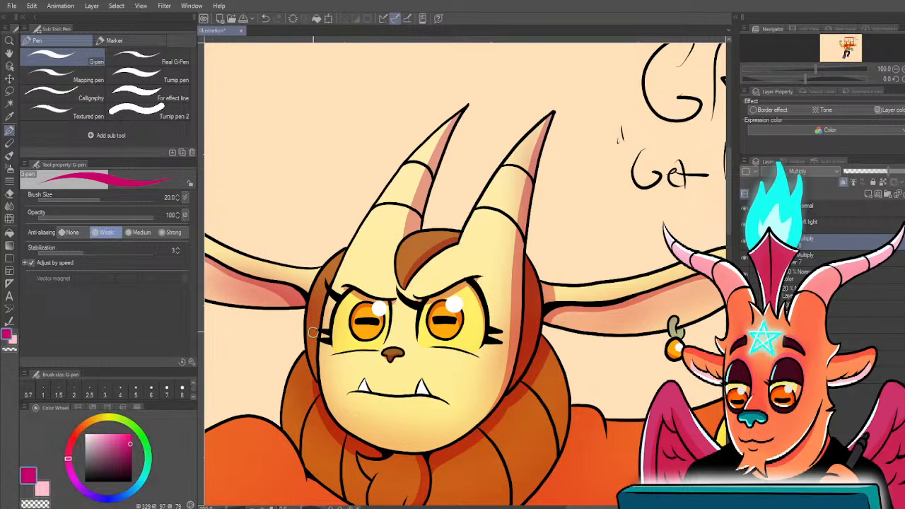
left_click_drag(314, 346, 372, 328)
- Lay a large hard-edged shadow across the lower part of the right sleeve and its yellow cuff with the G-pen at sizes 50 and 40
key("ctrl+0")
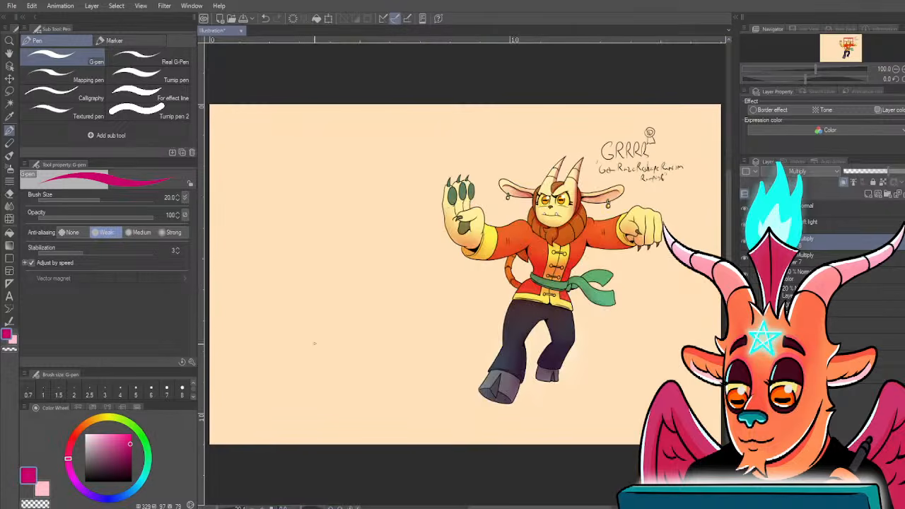
scroll(568, 290, "up", 4)
left_click_drag(538, 185, 418, 430)
scroll(422, 428, "up", 1)
mouse_move(543, 346)
left_mouse_down()
mouse_move(455, 387)
mouse_move(475, 393)
mouse_move(415, 388)
mouse_move(474, 378)
left_mouse_up()
key("[")
key("bracketright")
key("bracketright")
key("bracketright")
key("bracketright")
key("bracketright")
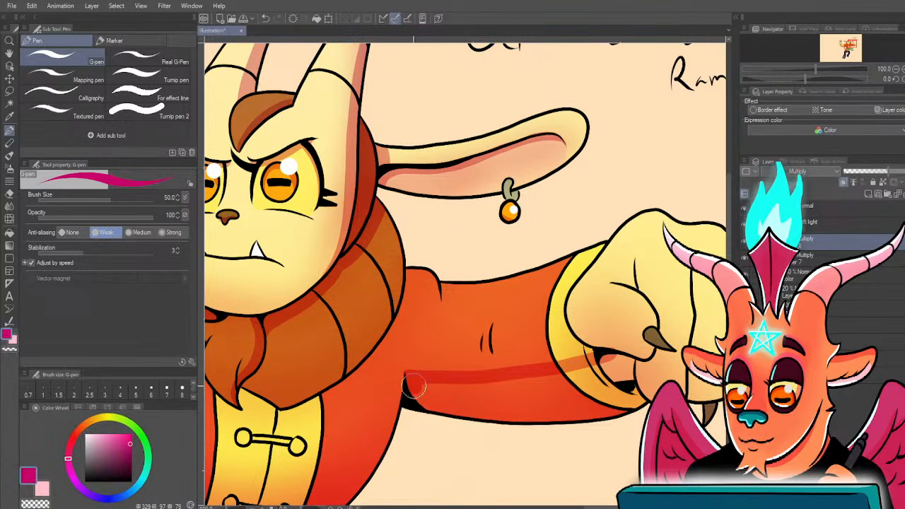
mouse_move(413, 393)
left_mouse_down()
mouse_move(621, 382)
mouse_move(612, 405)
mouse_move(434, 409)
mouse_move(425, 445)
mouse_move(390, 470)
left_mouse_up()
scroll(390, 470, "up", 1)
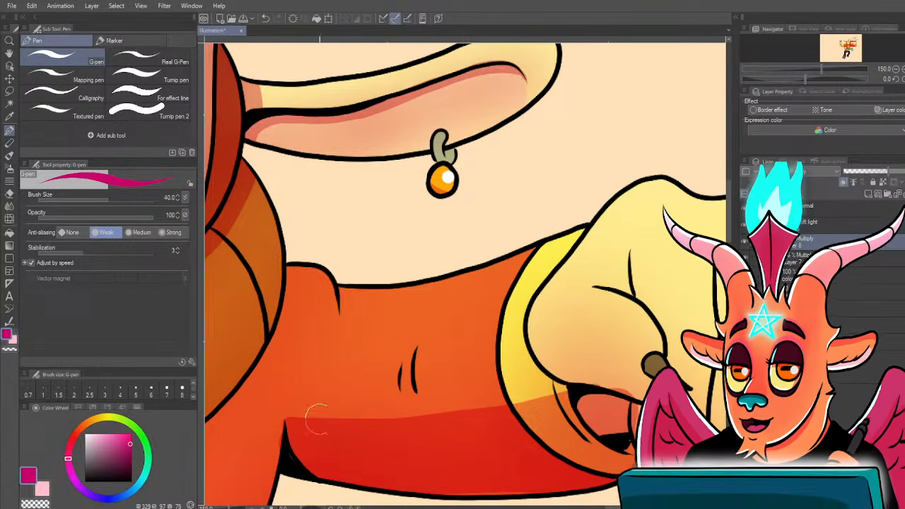
- Blend the sleeve shadow's upper edge up into the small elbow creases with the G-pen at size 17
key("bracketleft")
key("bracketleft")
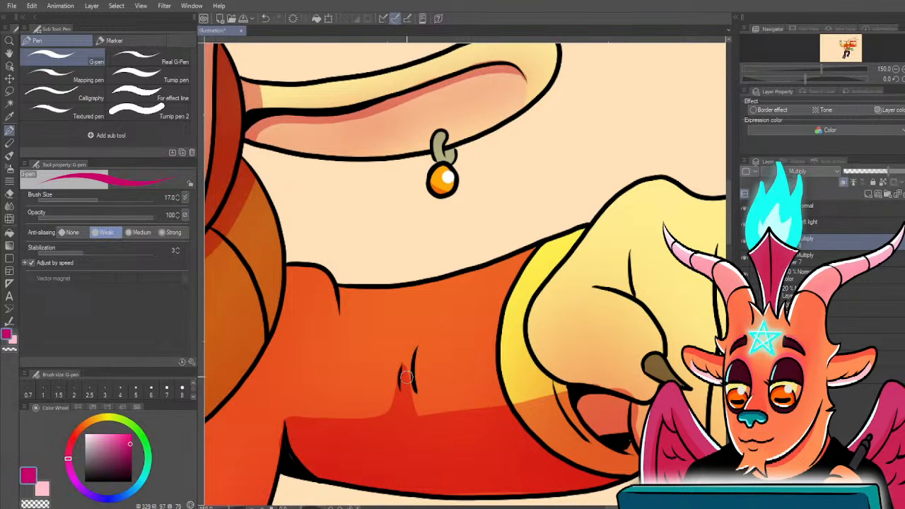
mouse_move(408, 389)
left_mouse_down()
mouse_move(452, 415)
mouse_move(559, 391)
left_mouse_up()
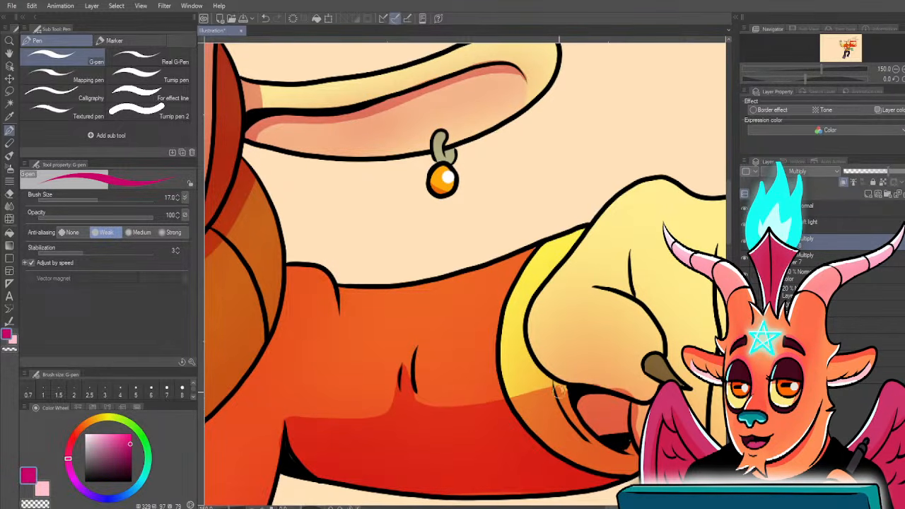
- Shade the lower edge of the right fist's first finger and its claw with the G-pen at sizes 17 and 25
left_click_drag(368, 402, 460, 382)
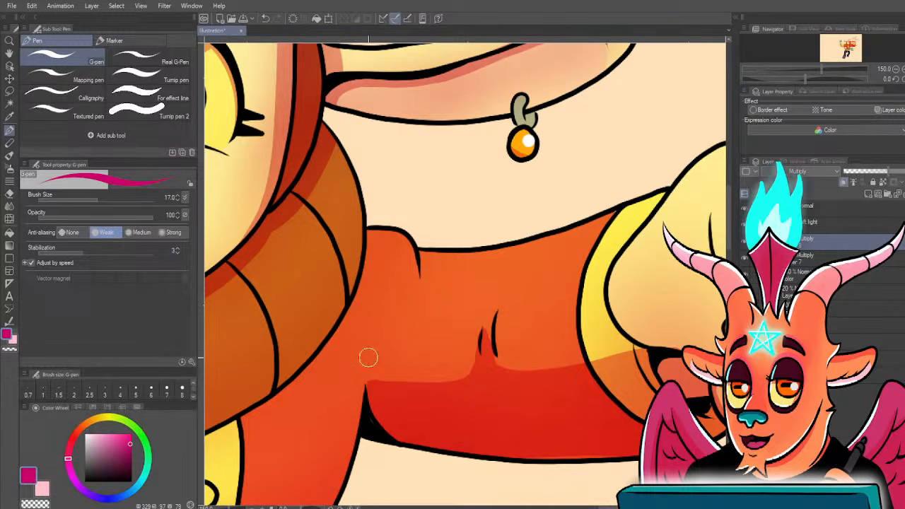
left_click_drag(627, 339, 550, 357)
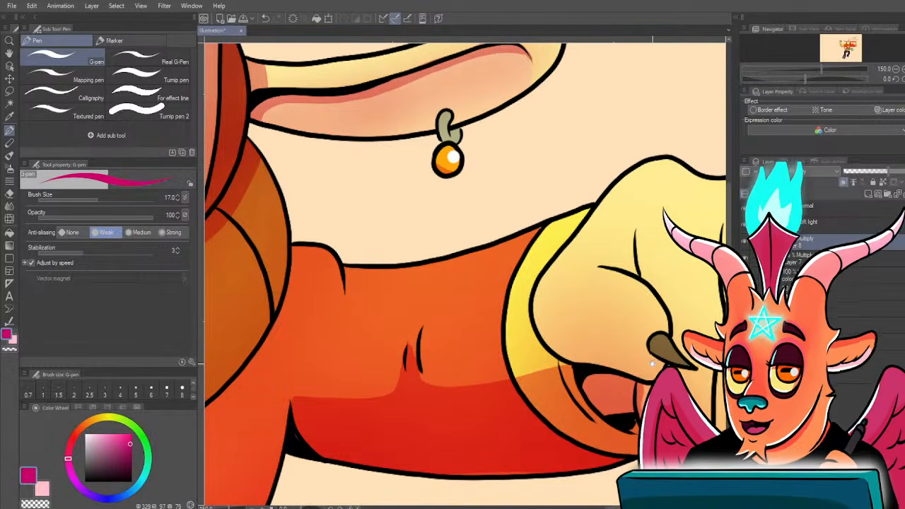
mouse_move(628, 414)
left_mouse_down()
mouse_move(527, 372)
mouse_move(547, 368)
mouse_move(617, 409)
left_mouse_up()
key("bracketright")
key("bracketright")
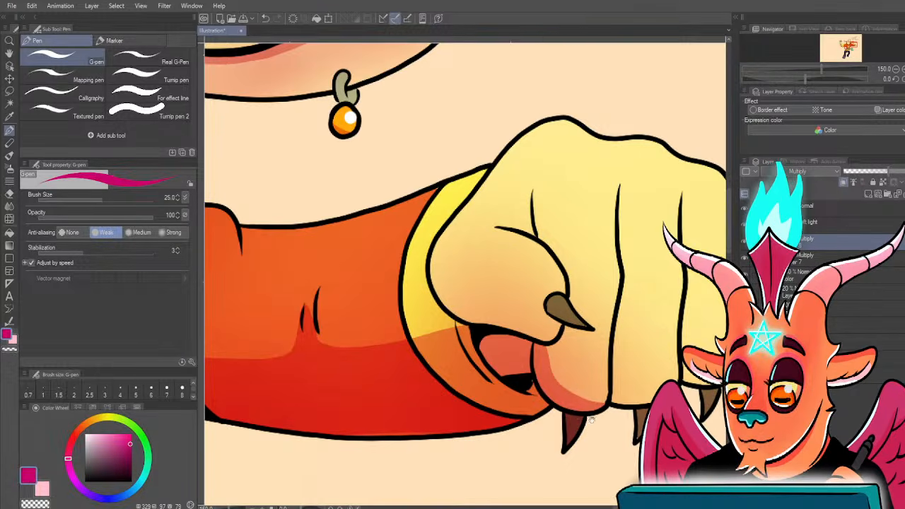
- Shade the lower edges of the right fist's remaining fingers and their claws with the G-pen at sizes 17, 15 and 20
left_click_drag(618, 327, 541, 358)
key("bracketleft")
key("bracketleft")
mouse_move(531, 396)
left_mouse_down()
mouse_move(567, 429)
mouse_move(598, 421)
left_mouse_up()
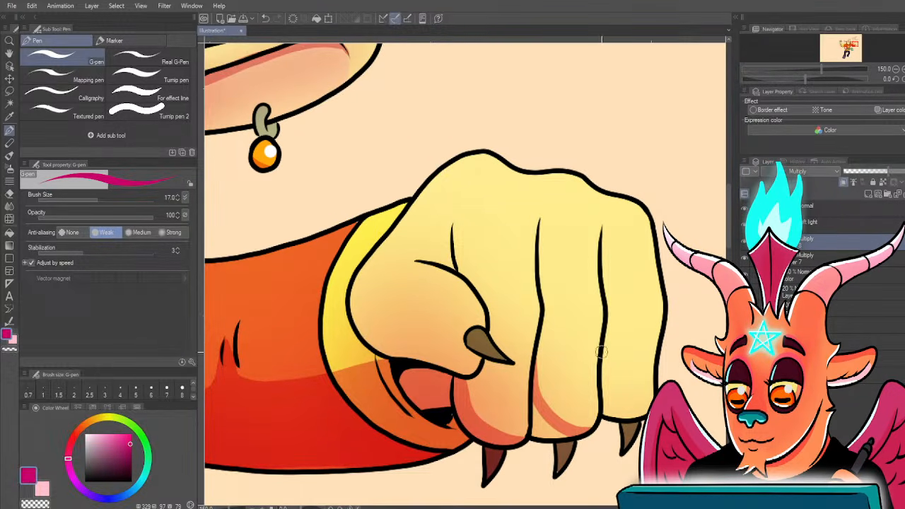
key("bracketleft")
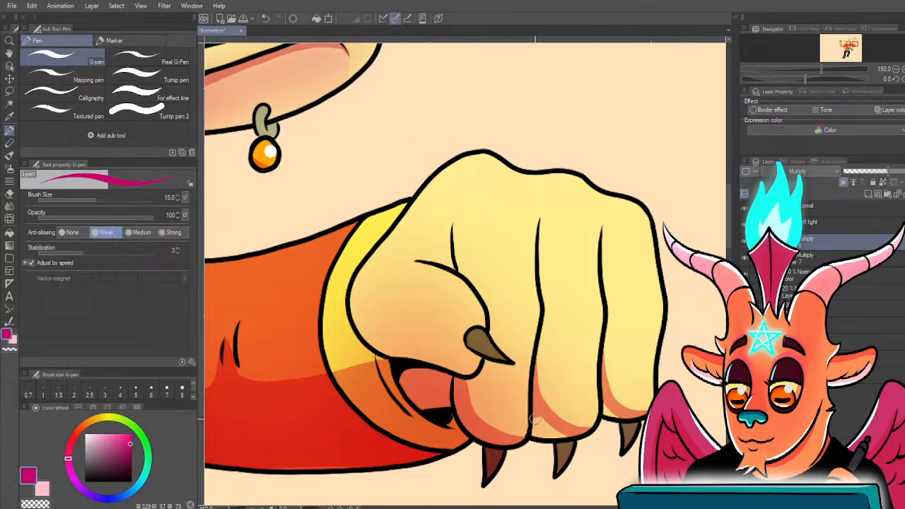
left_click_drag(538, 419, 563, 453)
left_click_drag(540, 424, 548, 445)
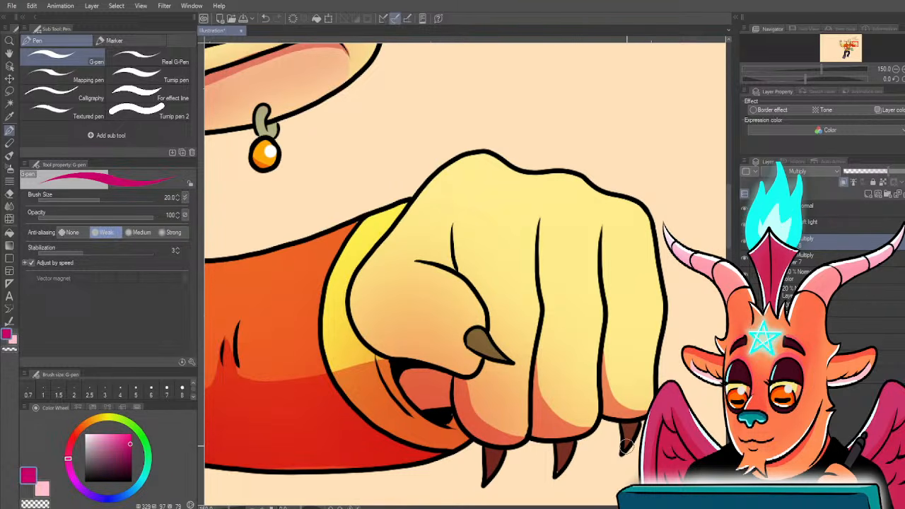
- Shade the underside of the right fist's thumb at size 20 and the lower half of its claw at size 15
left_click_drag(418, 292, 449, 336)
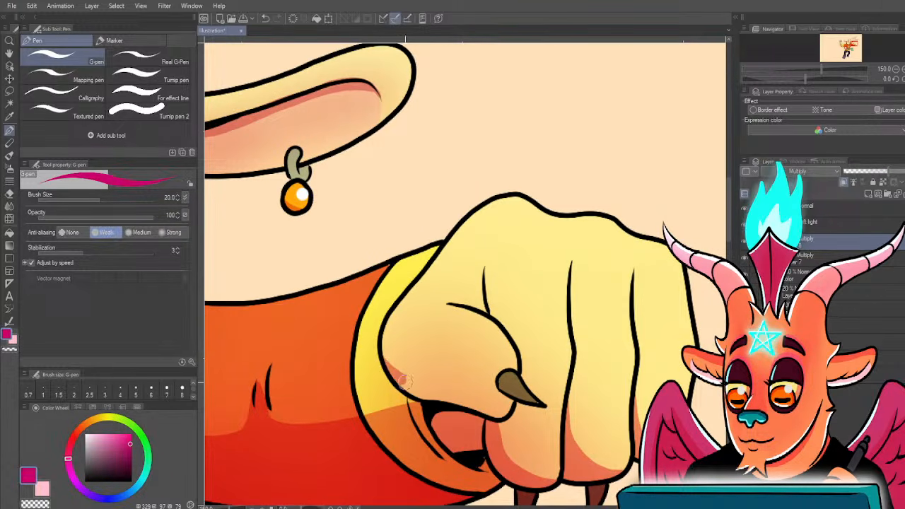
left_click_drag(393, 372, 493, 401)
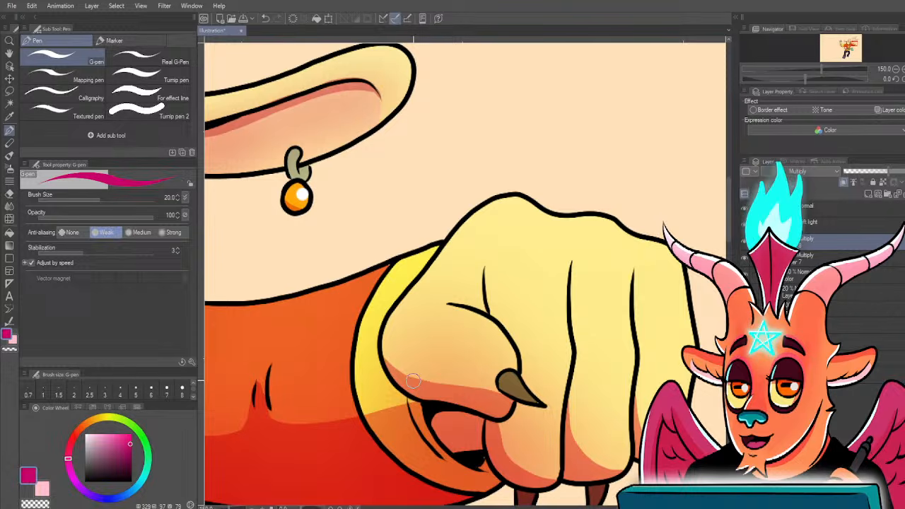
mouse_move(384, 344)
left_mouse_down()
mouse_move(389, 364)
mouse_move(462, 389)
left_mouse_up()
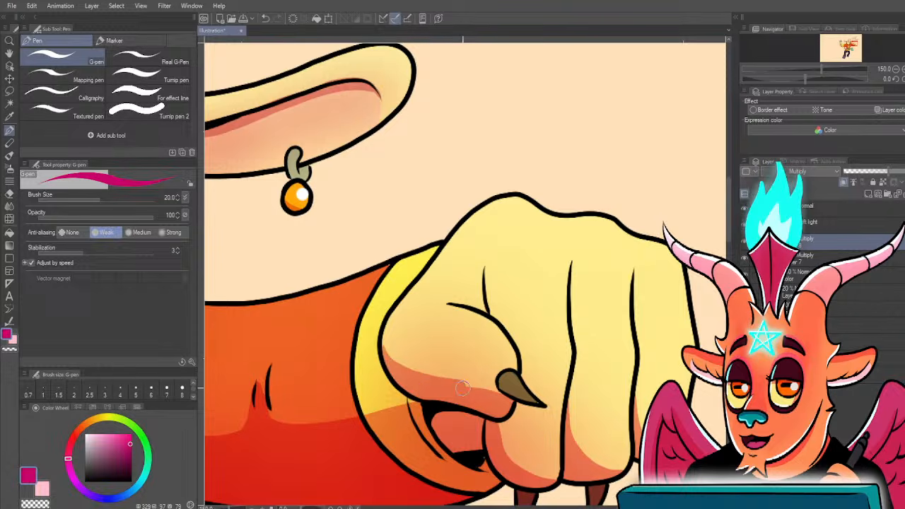
key("bracketleft")
key("bracketleft")
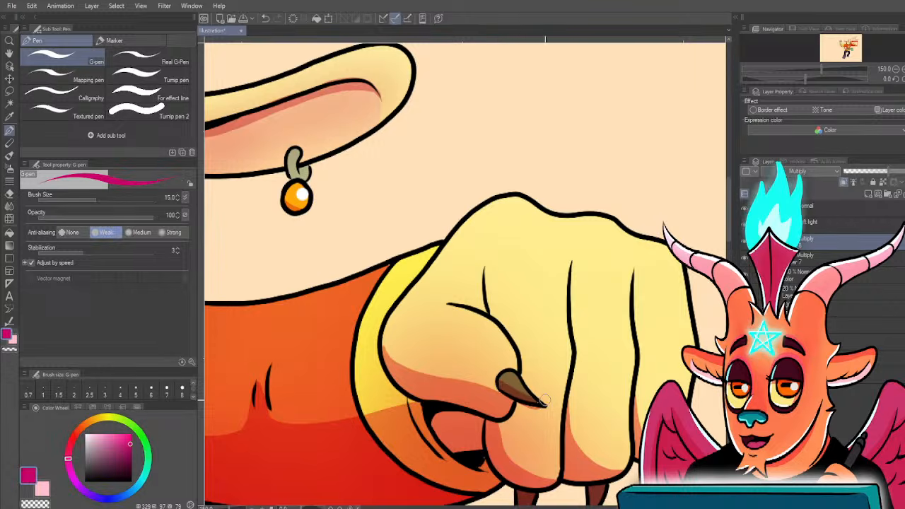
- Add small pointed shadows around the crease above the right thumb with the G-pen at size 10
mouse_move(487, 309)
left_mouse_down()
mouse_move(454, 303)
mouse_move(481, 283)
mouse_move(480, 299)
mouse_move(450, 303)
mouse_move(485, 279)
mouse_move(485, 268)
mouse_move(504, 338)
left_mouse_up()
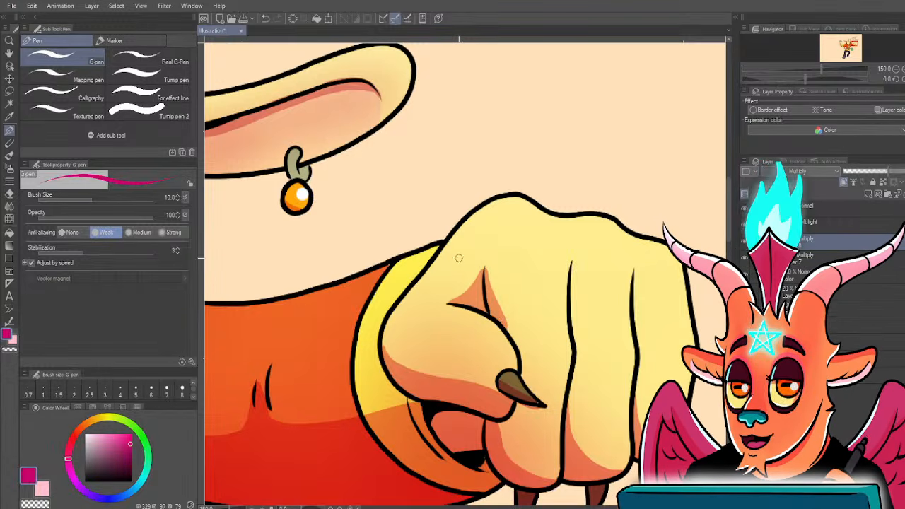
key("bracketleft")
scroll(499, 332, "down", 2)
key("bracketright")
key("bracketright")
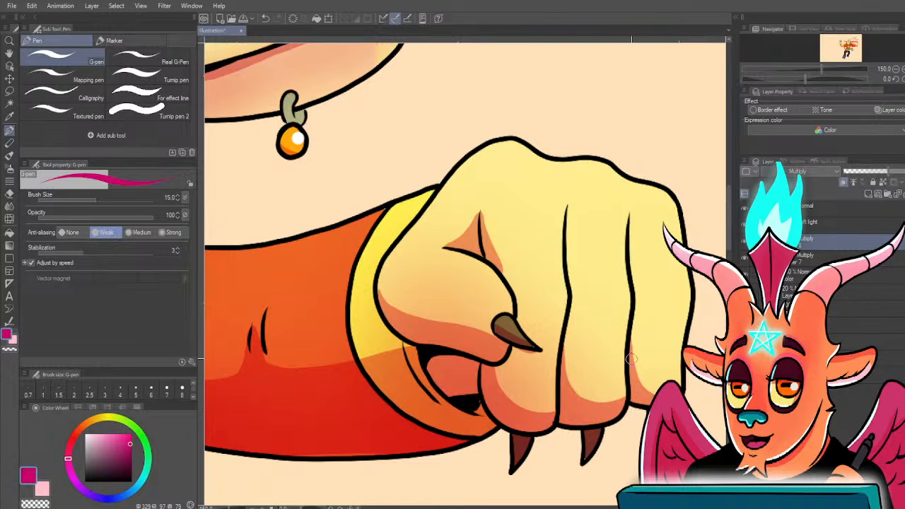
- Shade the jacket beneath the mane's right side and the mane's lower right edge with the G-pen at sizes 17 and 25
scroll(693, 390, "down", 3)
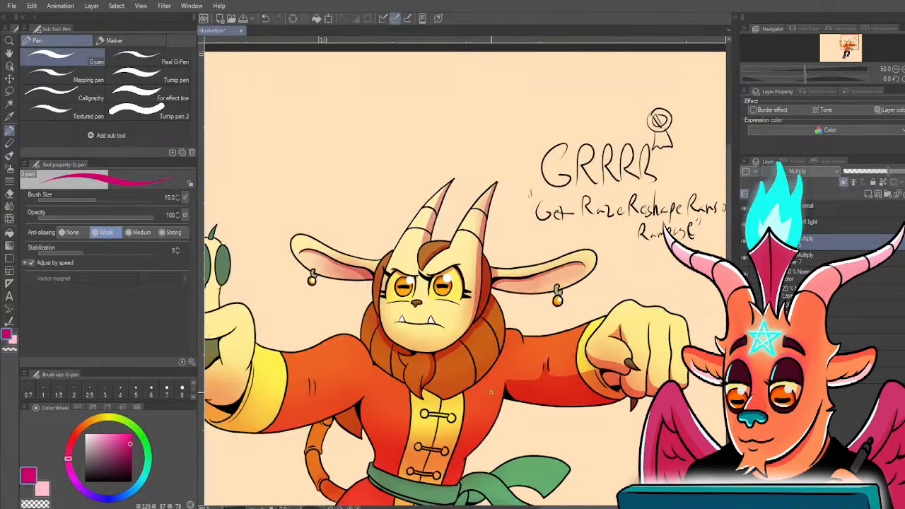
scroll(441, 379, "up", 2)
scroll(516, 396, "up", 1)
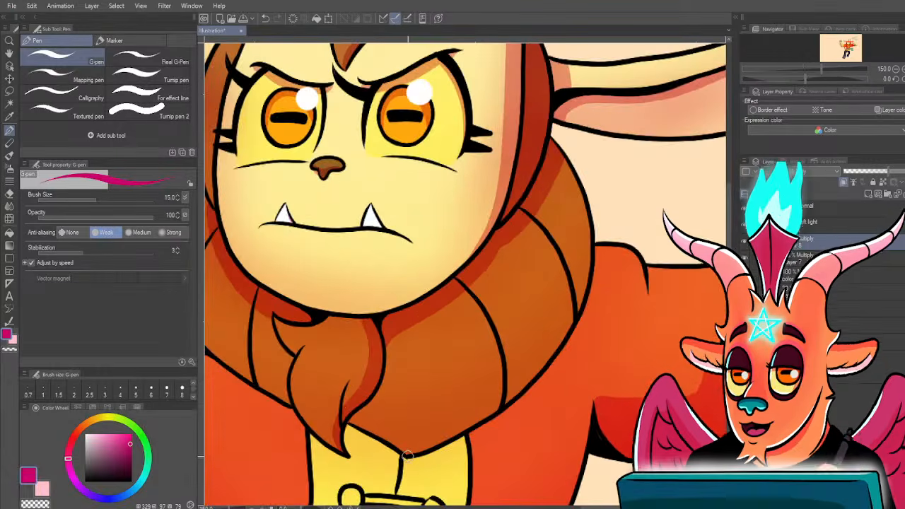
mouse_move(406, 456)
left_mouse_down()
mouse_move(505, 420)
mouse_move(614, 247)
left_mouse_up()
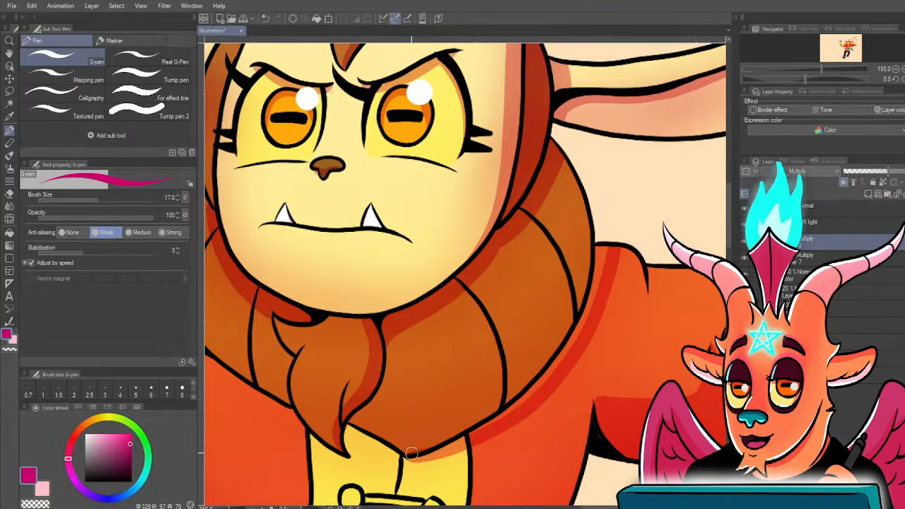
left_click_drag(448, 434, 592, 236)
left_click_drag(463, 439, 547, 364)
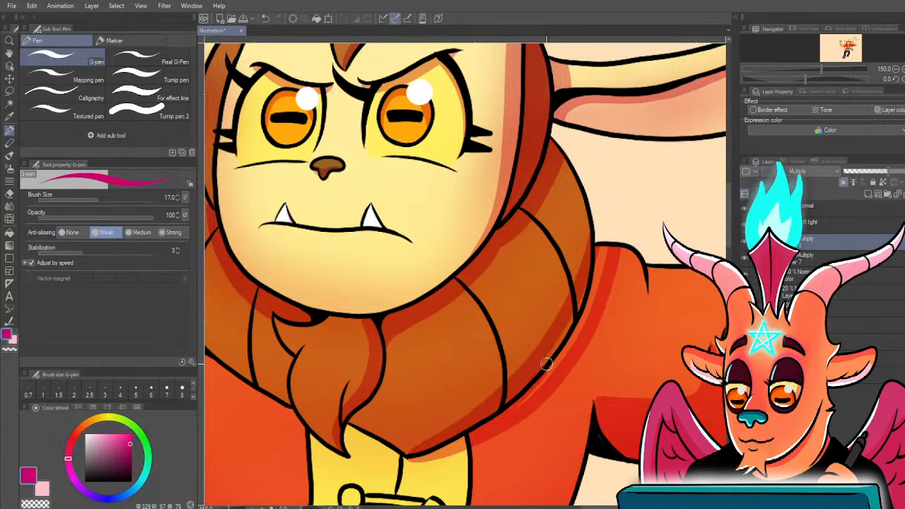
key("bracketright")
key("bracketright")
mouse_move(494, 428)
left_mouse_down()
mouse_move(522, 401)
mouse_move(599, 278)
left_mouse_up()
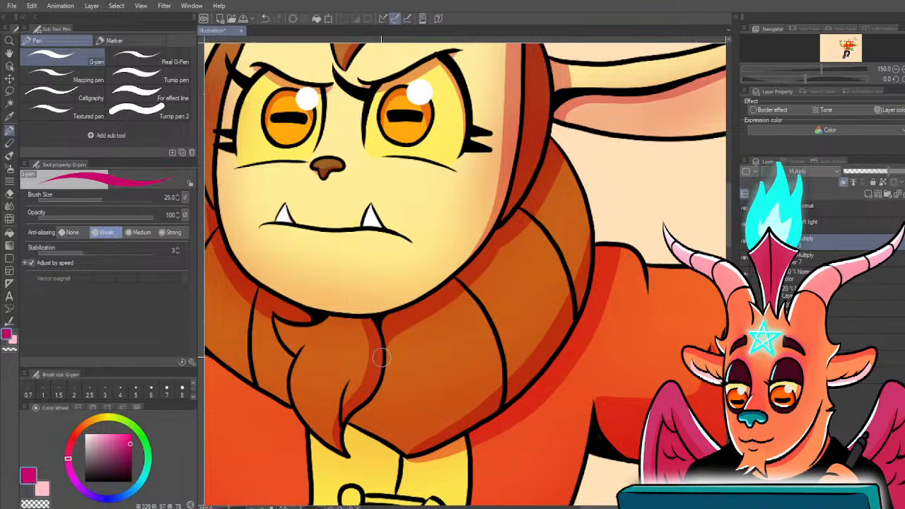
- Shade the yellow placket under the mane's point at size 25 and widen the shadow across the lower mane at size 30
left_click_drag(335, 347, 409, 344)
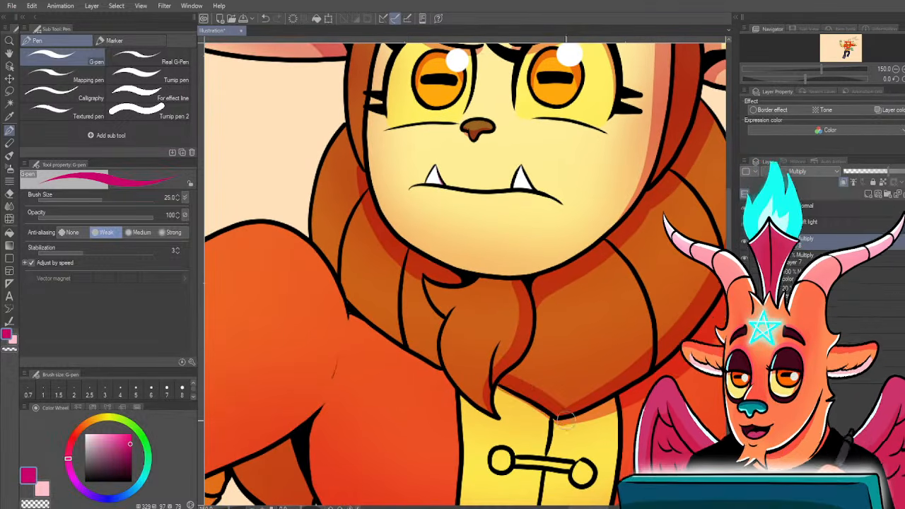
mouse_move(497, 382)
left_mouse_down()
mouse_move(447, 409)
mouse_move(445, 393)
mouse_move(488, 419)
mouse_move(555, 423)
left_mouse_up()
mouse_move(446, 403)
left_mouse_down()
mouse_move(596, 367)
mouse_move(658, 283)
left_mouse_up()
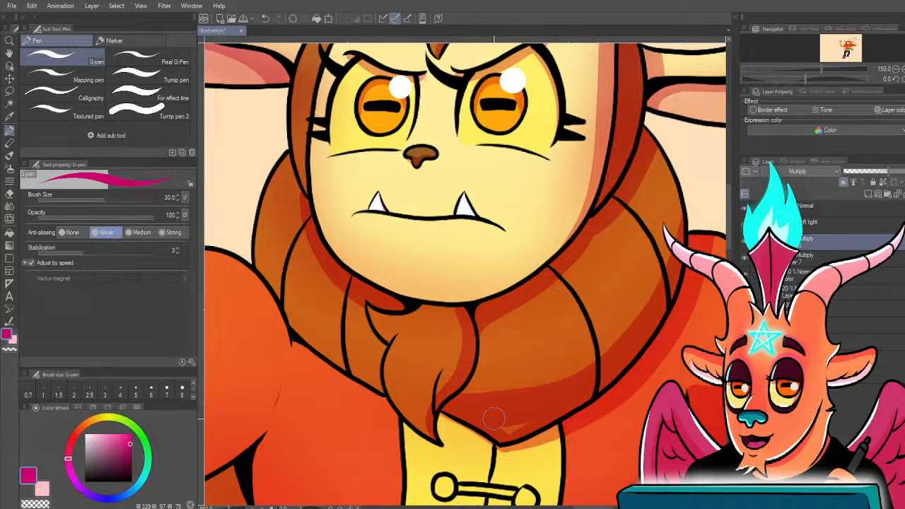
key("bracketleft")
key("bracketleft")
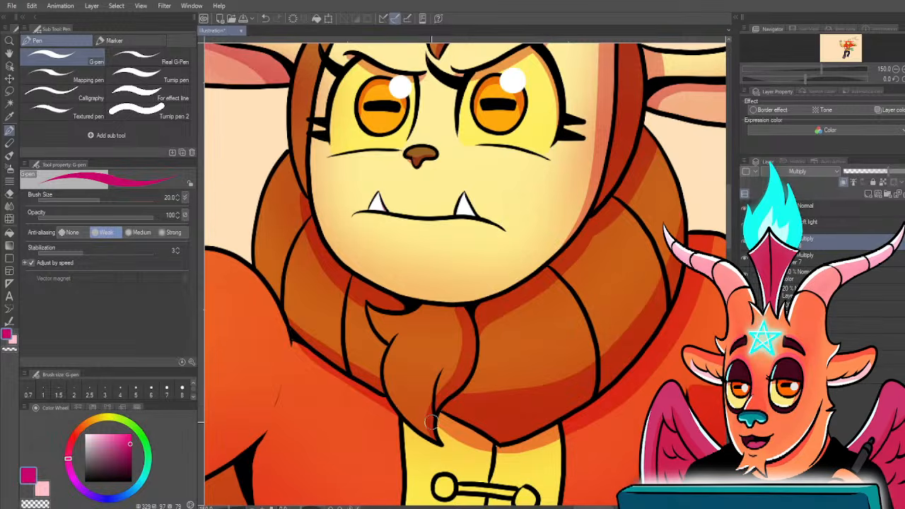
- Lay a thin shadow on the jacket along the mane's lower left edge with the G-pen at size 20
left_click_drag(277, 357, 347, 382)
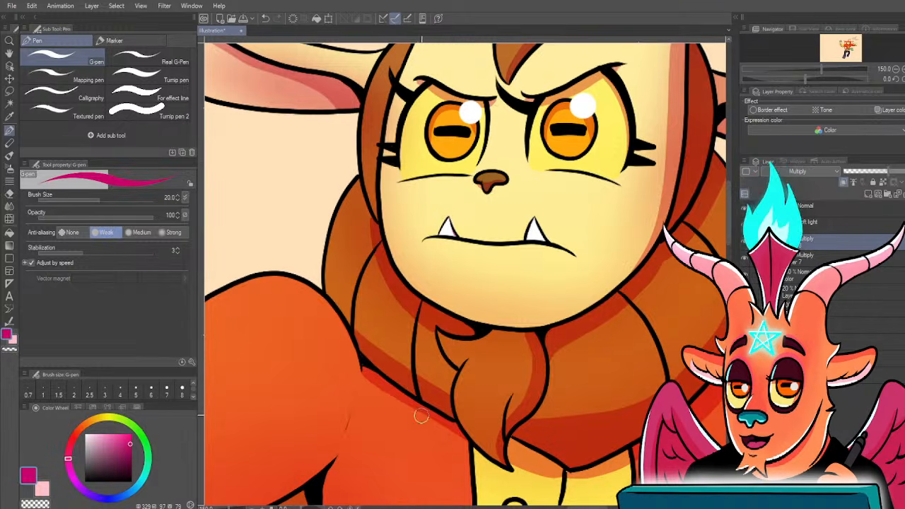
left_click_drag(468, 436, 417, 415)
left_click_drag(518, 455, 560, 454)
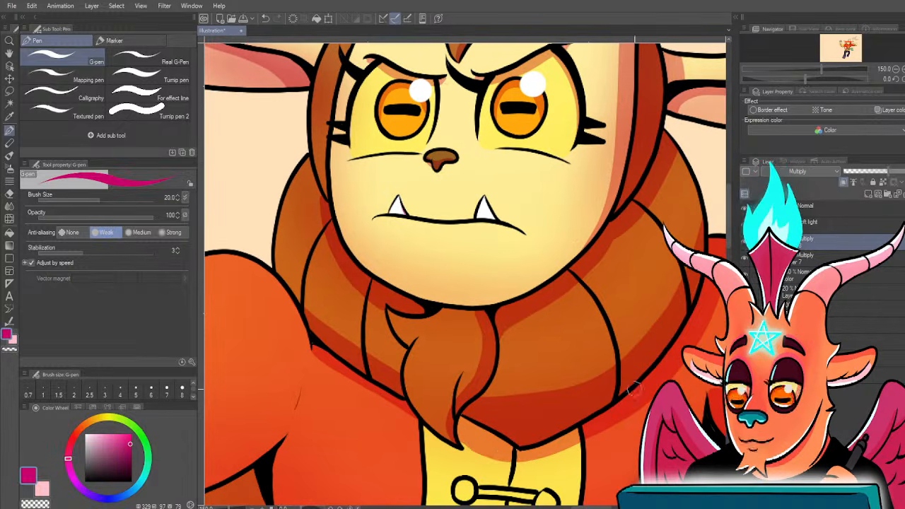
- Draw the upper boundary of the shadow across the left cuff and sleeve with the G-pen at size 17
scroll(634, 388, "down", 2)
left_click_drag(567, 399, 550, 415)
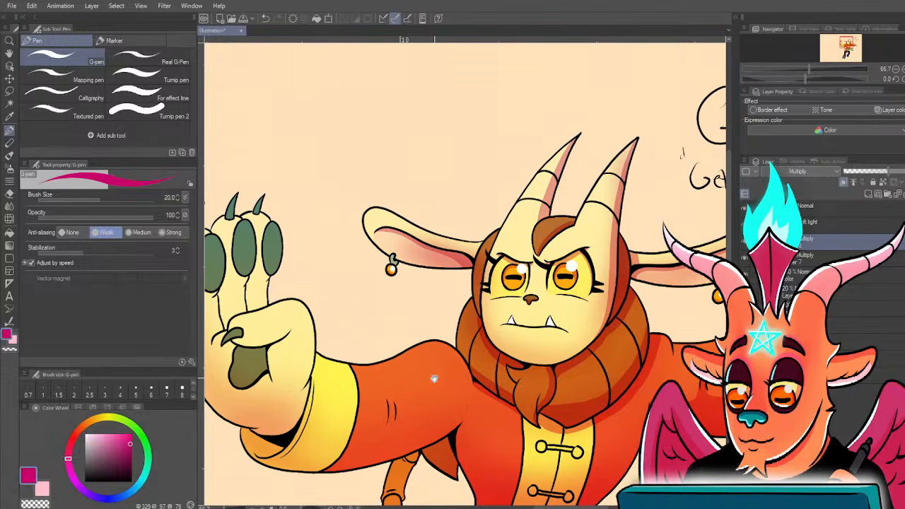
left_click_drag(388, 412, 438, 344)
scroll(332, 346, "up", 1)
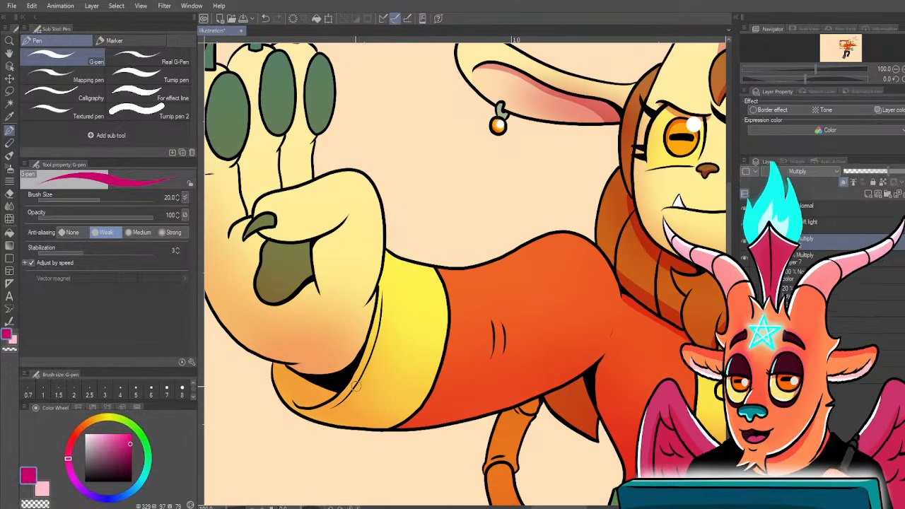
key("bracketleft")
mouse_move(389, 379)
left_mouse_down()
mouse_move(459, 382)
mouse_move(553, 359)
mouse_move(613, 326)
left_mouse_up()
- Shade the heel of the raised left hand down to the cuff opening with the G-pen at size 25
key("bracketright")
key("bracketright")
mouse_move(268, 373)
left_mouse_down()
mouse_move(323, 385)
mouse_move(342, 361)
left_mouse_up()
mouse_move(248, 356)
left_mouse_down()
mouse_move(318, 392)
mouse_move(407, 387)
mouse_move(446, 332)
left_mouse_up()
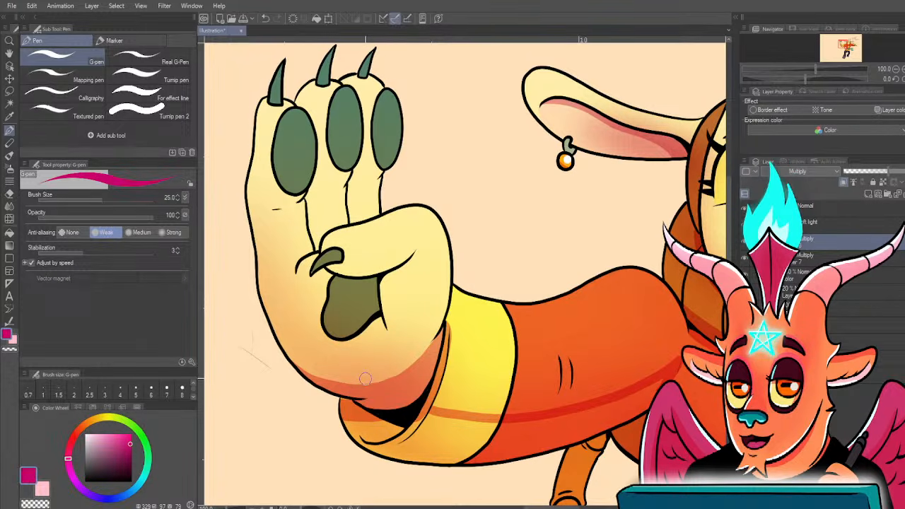
left_click_drag(364, 364, 435, 346)
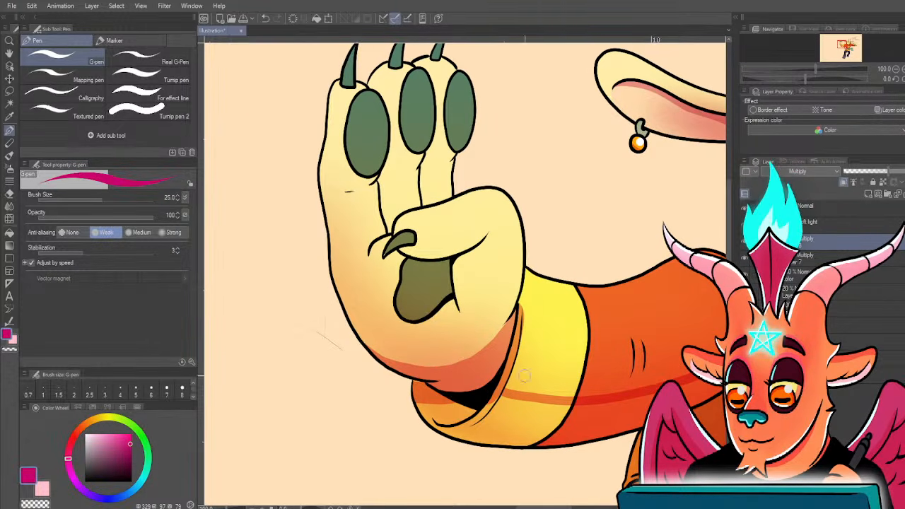
- Thicken the left sleeve's shadow boundary and extend it up past the armpit with the G-pen at size 20
scroll(479, 162, "up", 1)
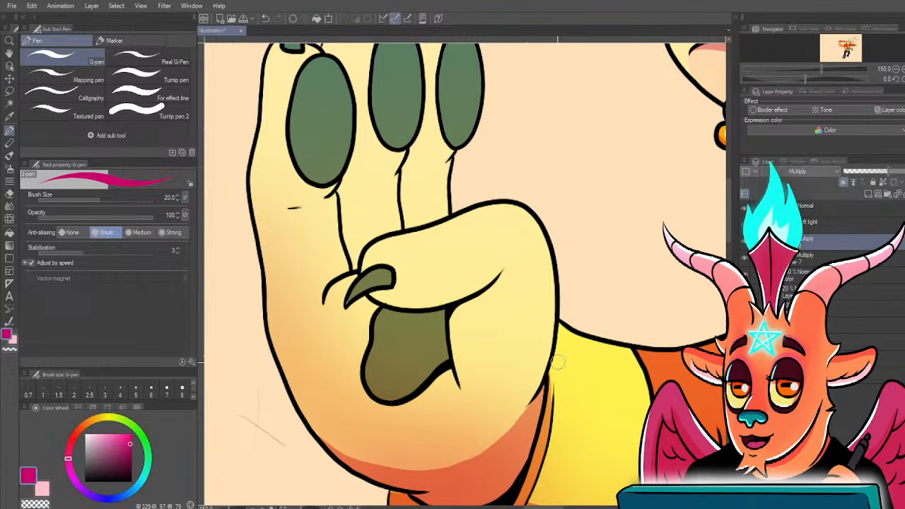
scroll(551, 396, "down", 1)
left_click_drag(501, 446, 398, 353)
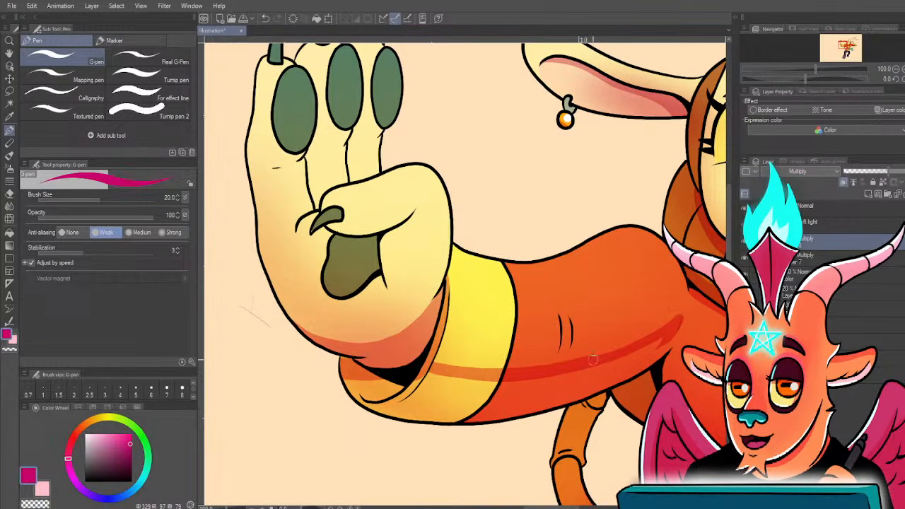
left_click_drag(593, 360, 685, 314)
- Fill the lower part of the left cuff and sleeve with solid shadow using the G-pen at size 50
key("bracketright")
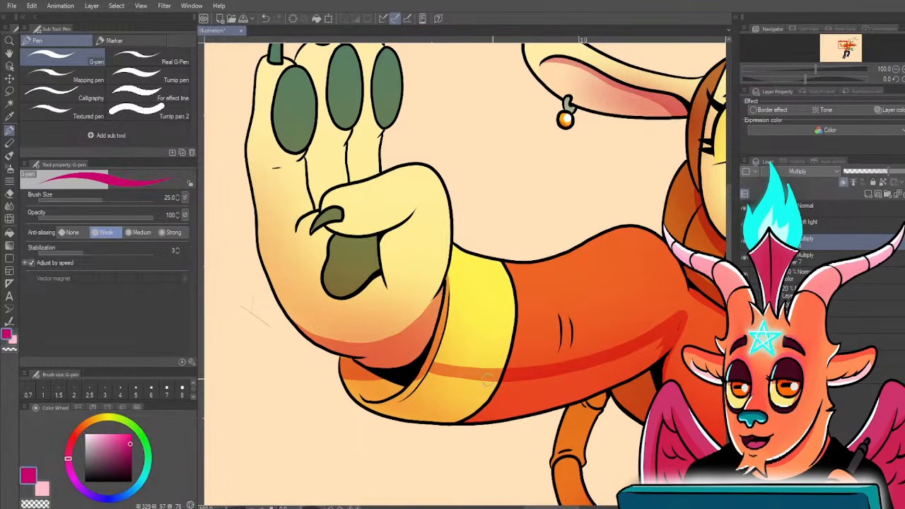
key("bracketright")
key("bracketright")
key("bracketright")
key("bracketright")
key("bracketright")
left_click_drag(399, 382, 461, 393)
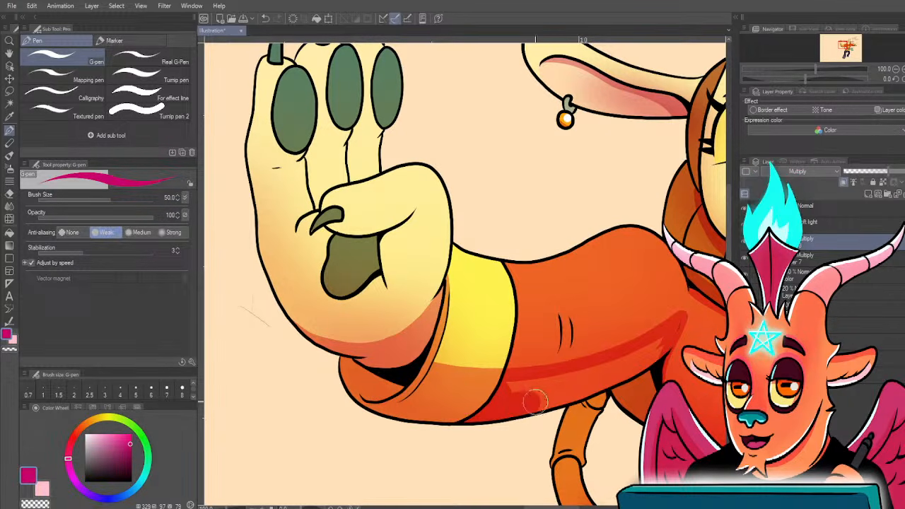
mouse_move(535, 401)
left_mouse_down()
mouse_move(644, 355)
mouse_move(606, 380)
left_mouse_up()
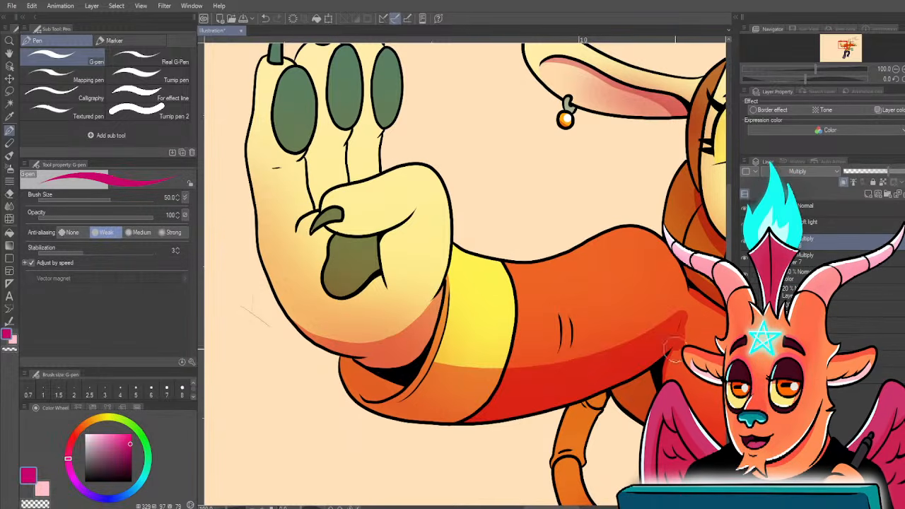
- Shade the left side of the jacket's torso from the armpit to the sash with the G-pen at sizes 30 and 40
left_click_drag(659, 349, 564, 280)
key("bracketleft")
key("bracketleft")
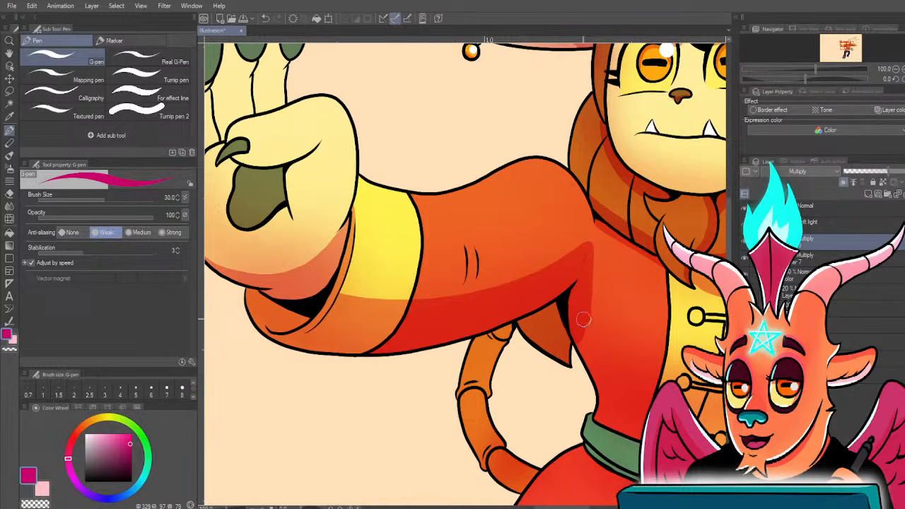
left_click_drag(582, 320, 594, 384)
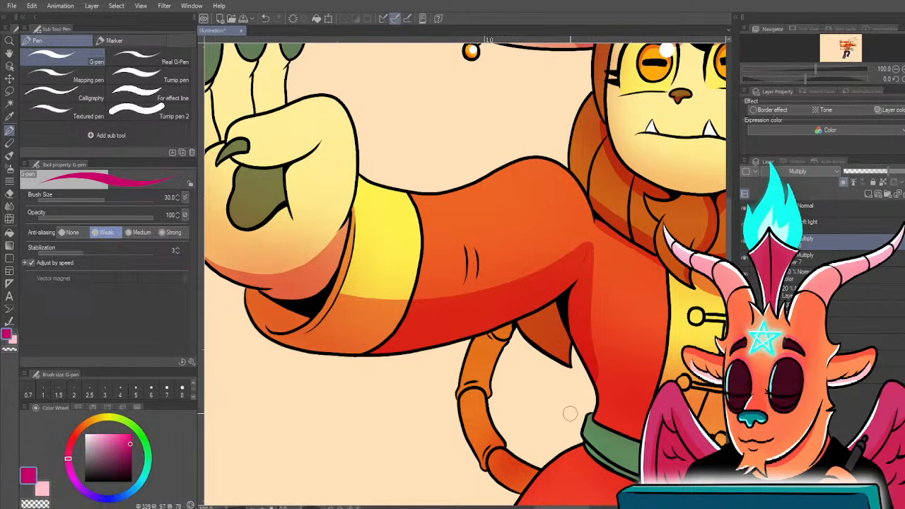
key("bracketright")
mouse_move(601, 425)
left_mouse_down()
mouse_move(604, 400)
mouse_move(592, 342)
left_mouse_up()
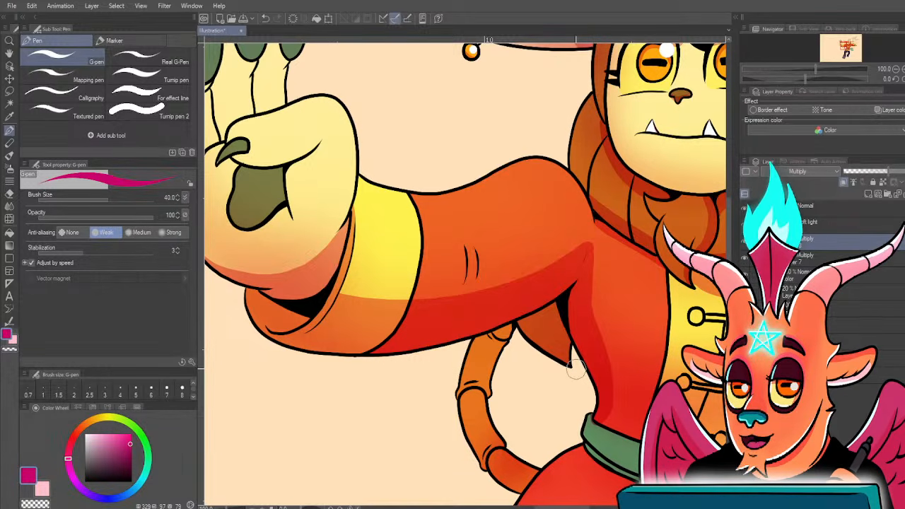
- Cover the pointed brown shape behind the left armpit with shadow using the G-pen at size 40
mouse_move(579, 413)
left_mouse_down()
mouse_move(561, 414)
mouse_move(496, 372)
left_mouse_up()
left_click_drag(447, 354, 467, 352)
left_click_drag(455, 277, 498, 327)
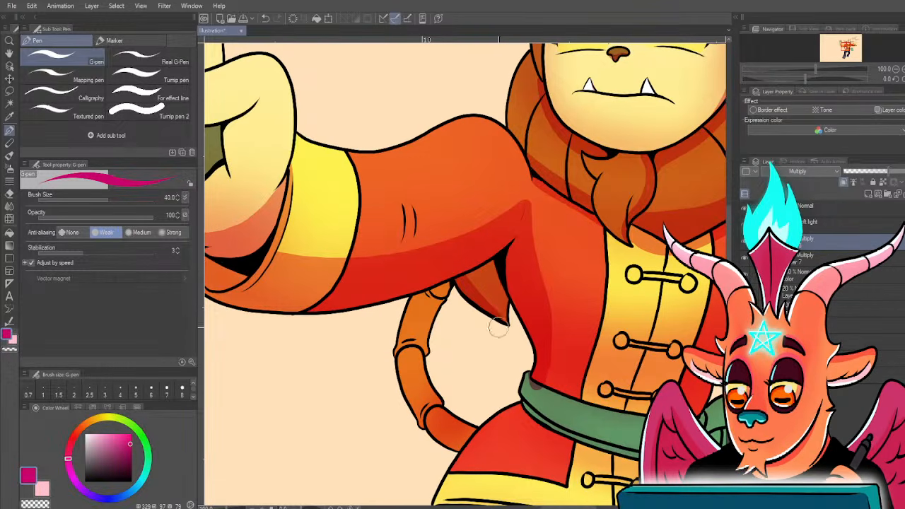
mouse_move(491, 272)
left_mouse_down()
mouse_move(503, 332)
mouse_move(509, 318)
left_mouse_up()
- Shade the lower edge of the green sash and the small fold at its knot with the G-pen at size 25
mouse_move(539, 411)
left_mouse_down()
mouse_move(535, 352)
mouse_move(498, 303)
left_mouse_up()
key("bracketleft")
key("bracketleft")
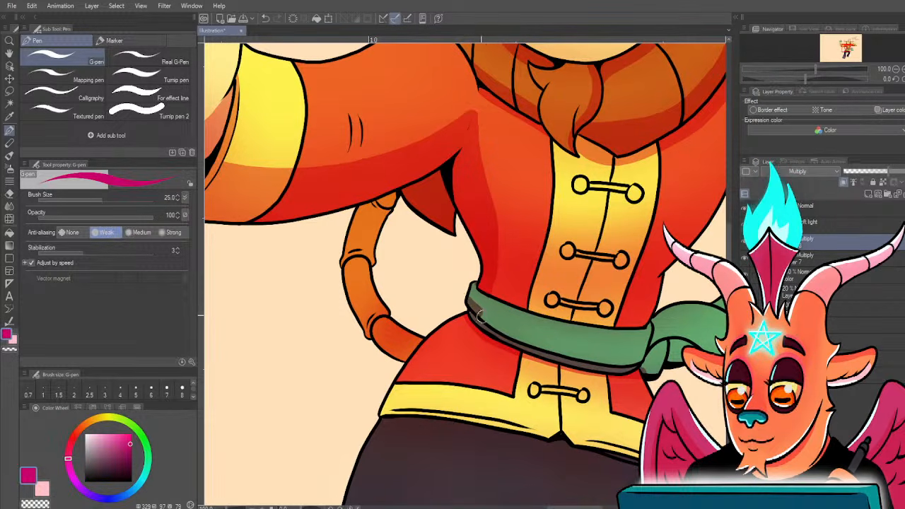
mouse_move(481, 316)
left_mouse_down()
mouse_move(577, 354)
mouse_move(618, 361)
mouse_move(642, 353)
left_mouse_up()
left_click_drag(587, 354, 510, 355)
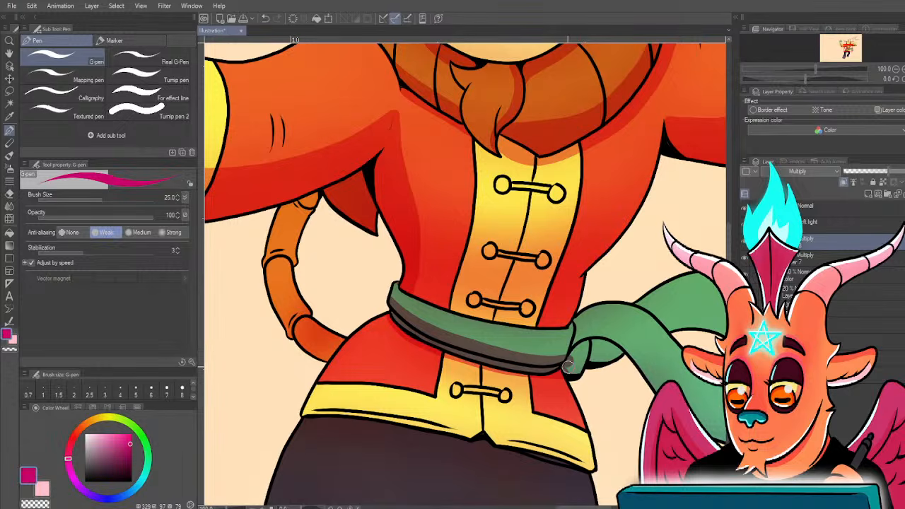
mouse_move(566, 366)
left_mouse_down()
mouse_move(574, 352)
mouse_move(601, 343)
mouse_move(610, 353)
mouse_move(597, 348)
left_mouse_up()
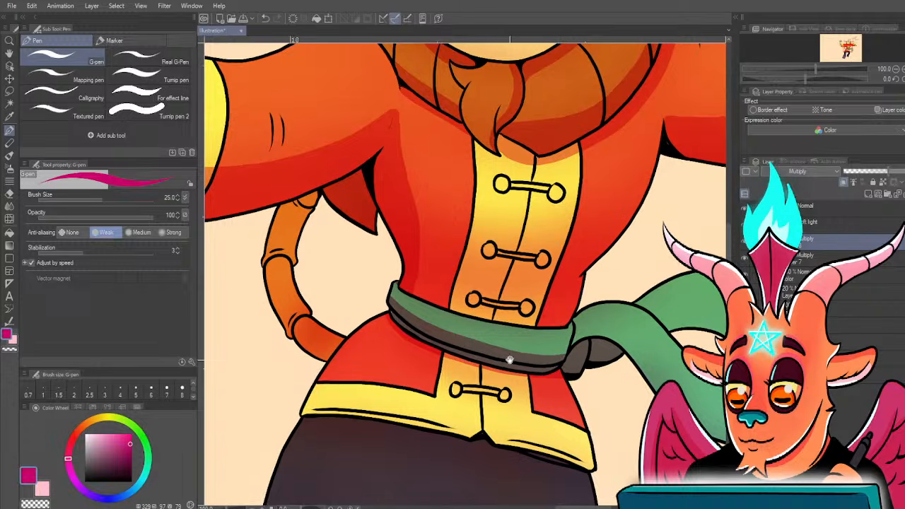
- Shade the lower edge of the sash's trailing ends and the jacket just above the sash with the G-pen at size 17
mouse_move(510, 360)
left_mouse_down()
mouse_move(503, 309)
mouse_move(501, 337)
mouse_move(450, 334)
left_mouse_up()
key("bracketleft")
key("bracketleft")
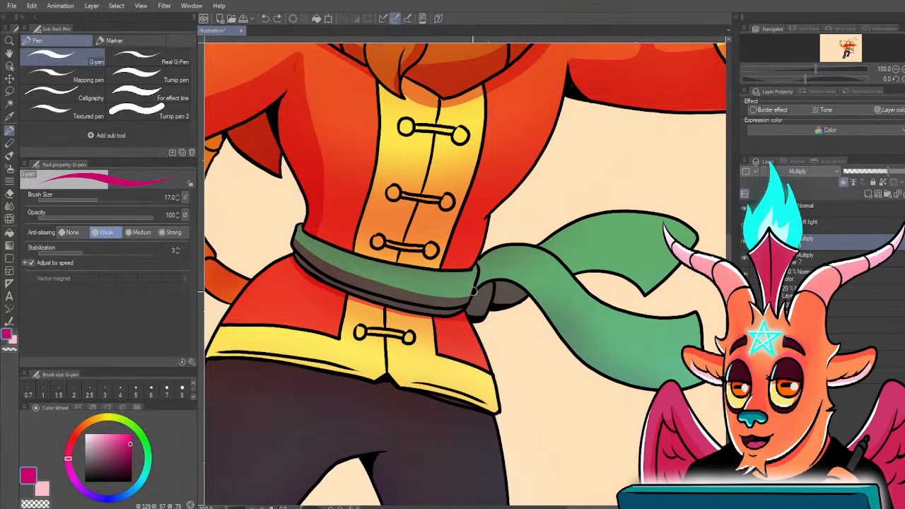
mouse_move(474, 291)
left_mouse_down()
mouse_move(496, 277)
mouse_move(537, 293)
mouse_move(592, 368)
mouse_move(645, 390)
mouse_move(719, 386)
left_mouse_up()
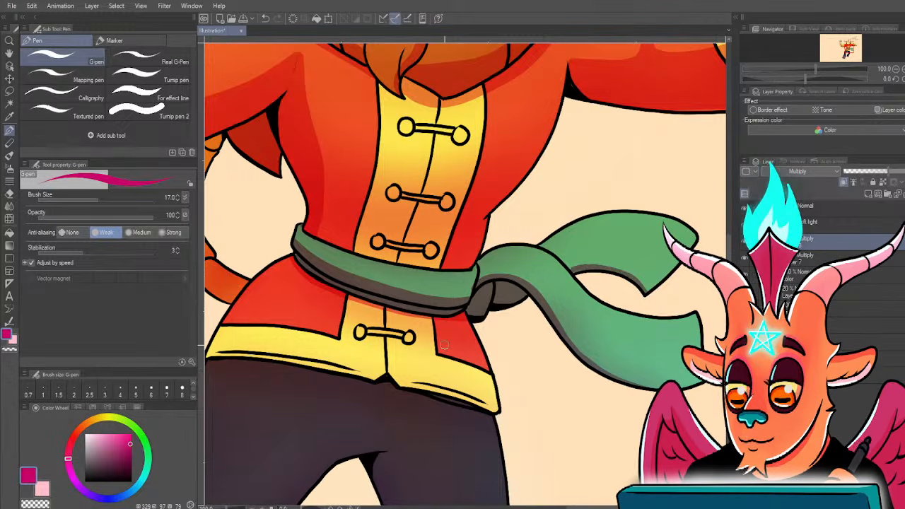
scroll(444, 344, "up", 2)
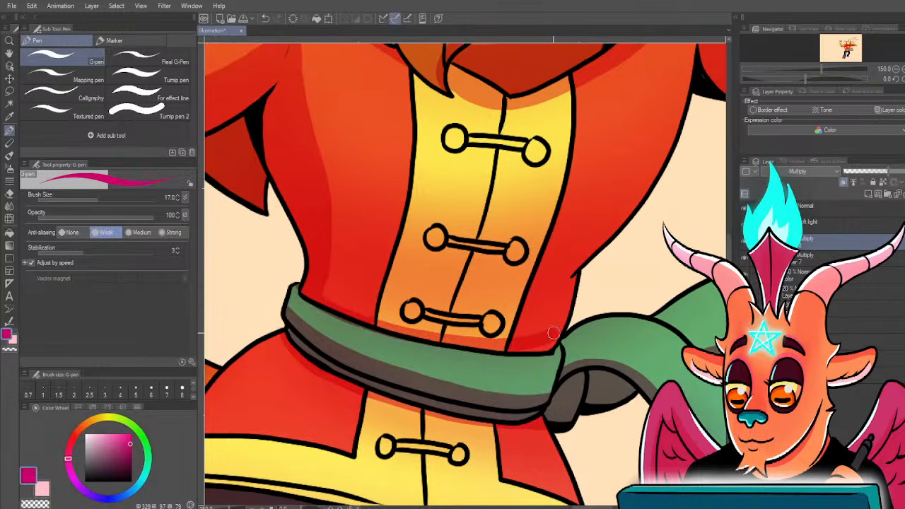
- Draw thin shadows beneath the jacket's button loops and along the centre seam of the yellow placket with the G-pen at size 15
left_click_drag(515, 350, 533, 385)
key("bracketleft")
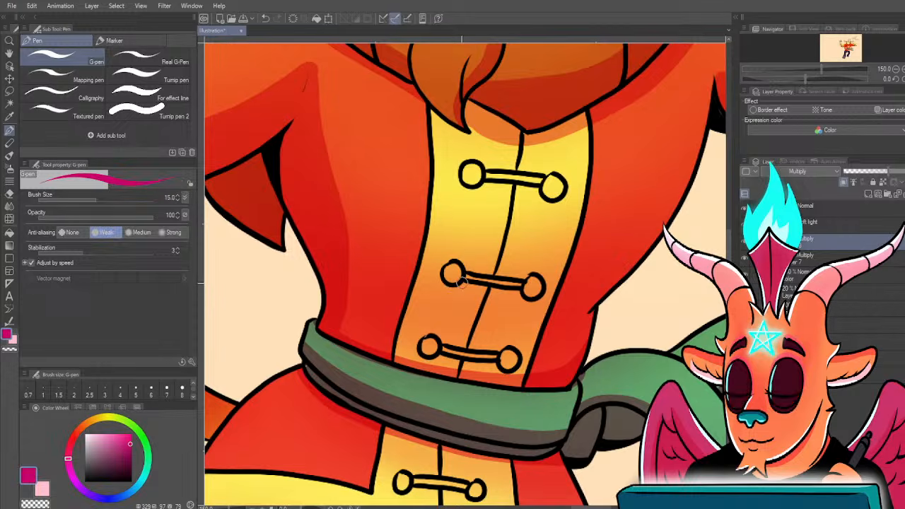
left_click_drag(462, 283, 521, 291)
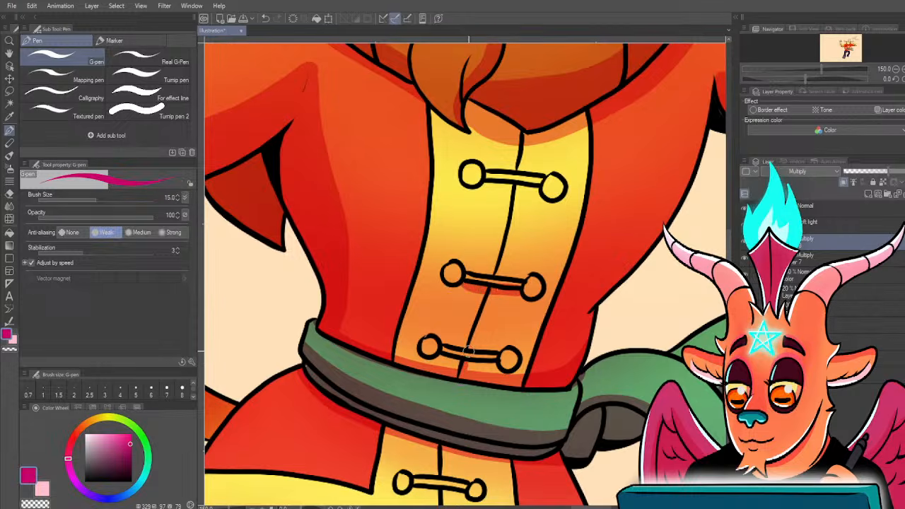
left_click_drag(467, 350, 511, 228)
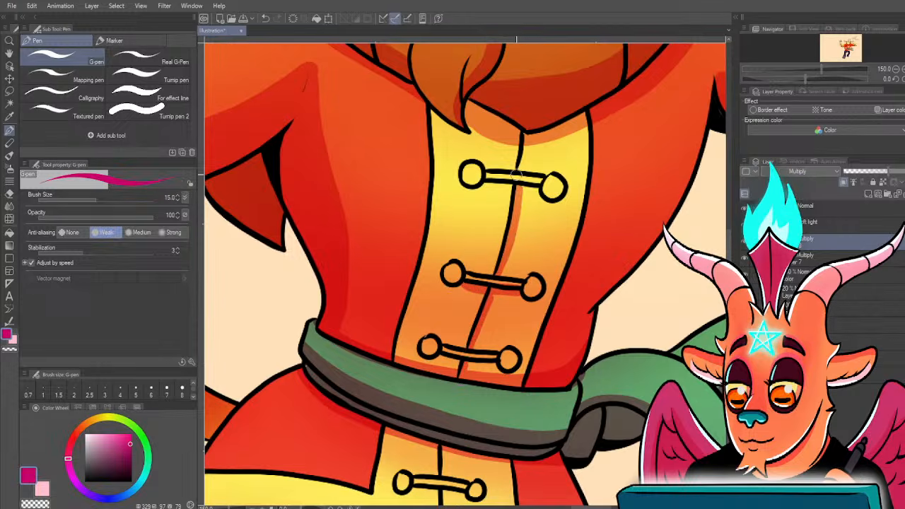
left_click_drag(516, 175, 525, 151)
left_click_drag(480, 185, 507, 185)
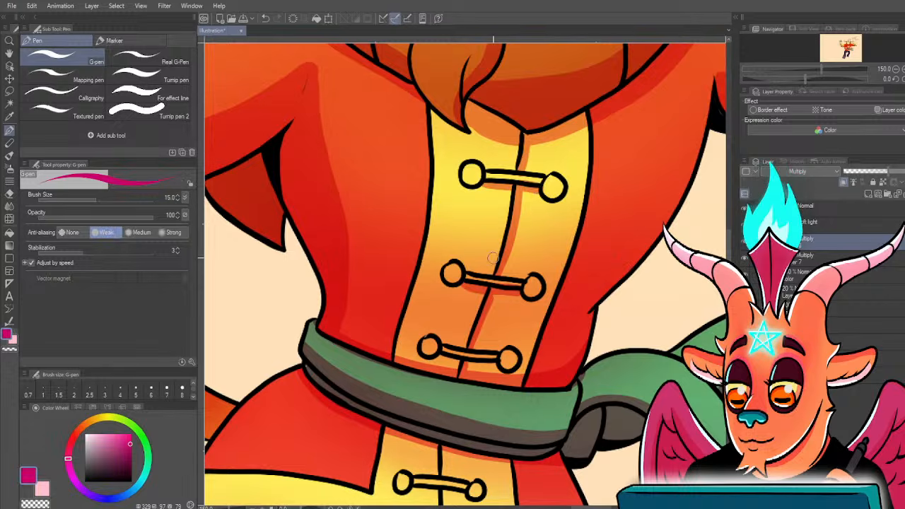
left_click_drag(454, 286, 523, 294)
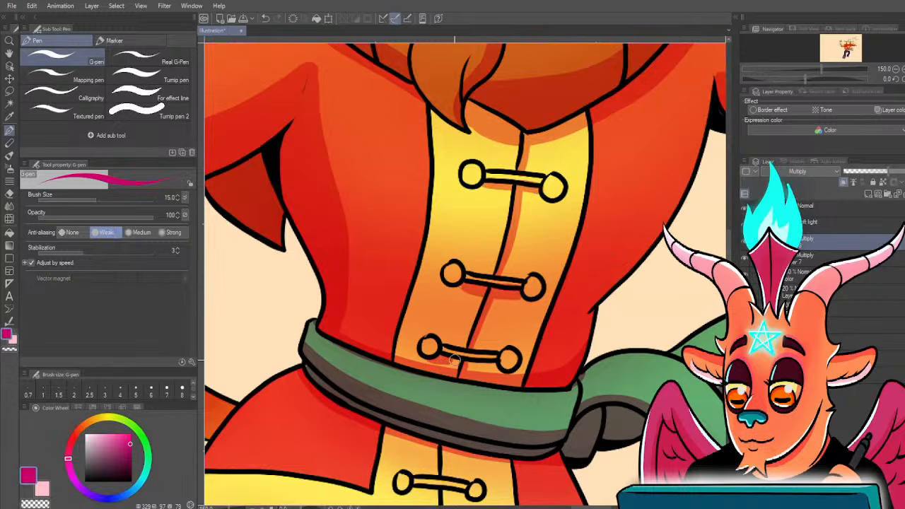
left_click_drag(454, 360, 504, 369)
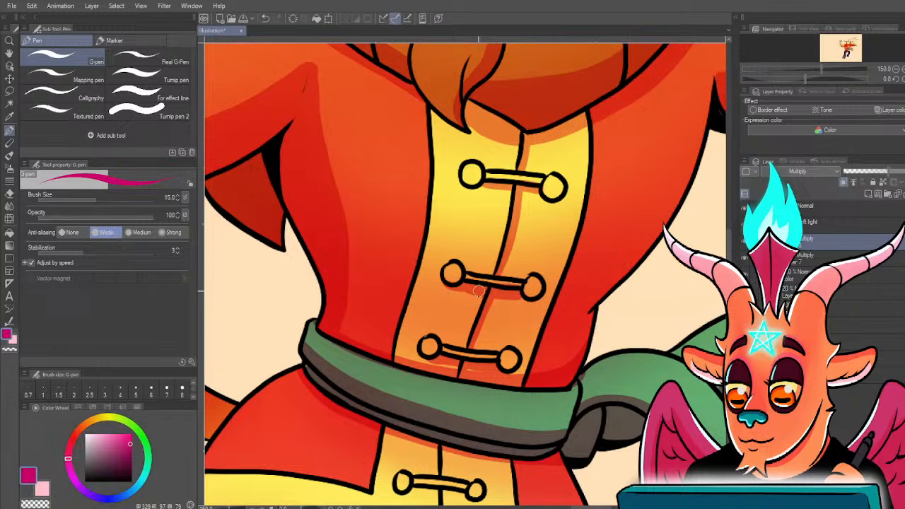
left_click_drag(495, 292, 534, 297)
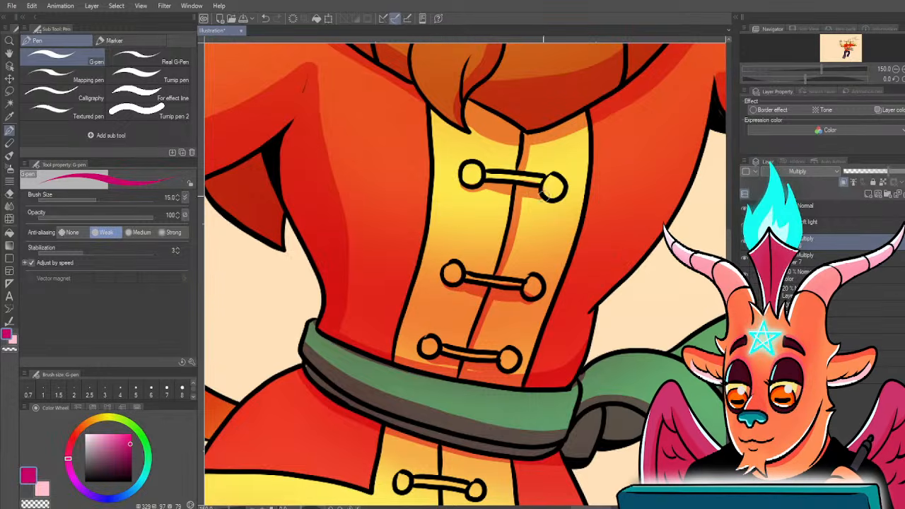
left_click_drag(438, 327, 450, 313)
left_click_drag(426, 392, 470, 282)
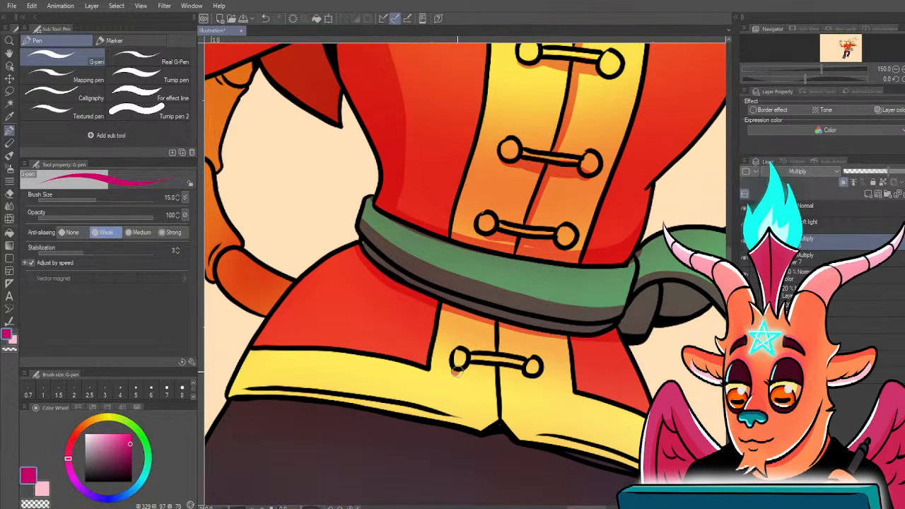
mouse_move(458, 362)
left_mouse_down()
mouse_move(528, 369)
mouse_move(491, 350)
mouse_move(498, 326)
mouse_move(501, 427)
left_mouse_up()
- Shade the lower edge of the jacket's yellow hem with the G-pen at size 20
scroll(501, 428, "down", 1)
left_click_drag(359, 393, 366, 358)
key("bracketright")
key("bracketright")
mouse_move(489, 286)
left_mouse_down()
mouse_move(497, 328)
mouse_move(518, 356)
left_mouse_up()
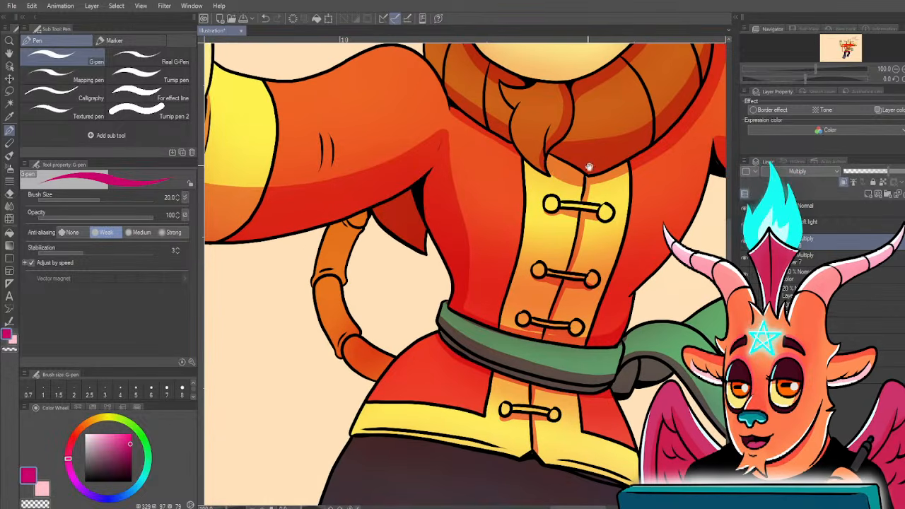
left_click_drag(589, 168, 549, 263)
left_click_drag(449, 427, 470, 283)
mouse_move(338, 382)
left_mouse_down()
mouse_move(343, 341)
mouse_move(555, 395)
left_mouse_up()
- Paint the jacket's cast shadow across the top of the trousers below the hem with the G-pen at size 30
key("bracketleft")
key("bracketright")
key("bracketright")
key("bracketright")
key("bracketright")
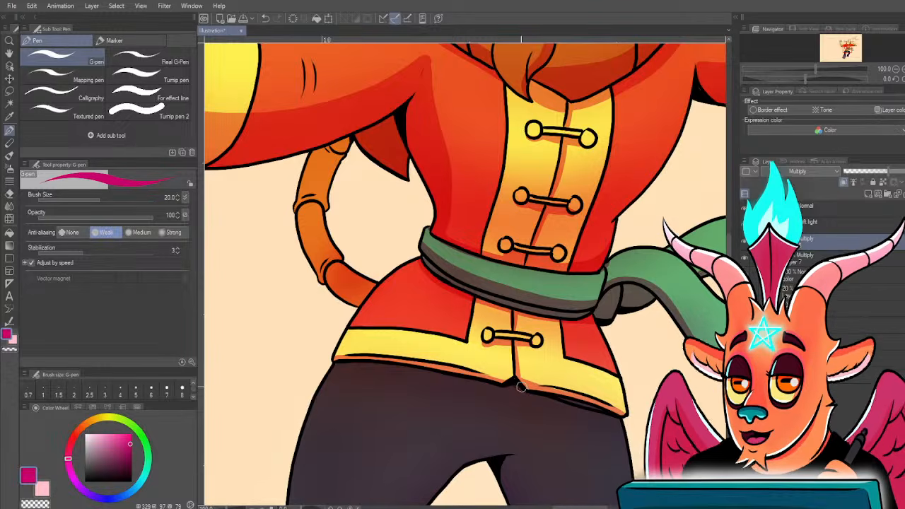
mouse_move(334, 367)
left_mouse_down()
mouse_move(386, 370)
mouse_move(553, 397)
mouse_move(635, 432)
left_mouse_up()
scroll(464, 376, "down", 2)
scroll(536, 366, "up", 2)
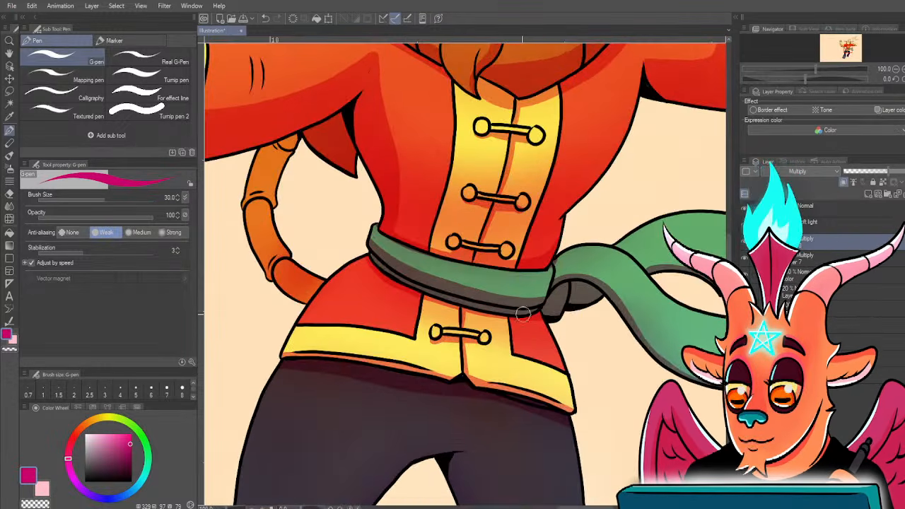
left_click_drag(527, 313, 574, 408)
scroll(540, 380, "down", 3)
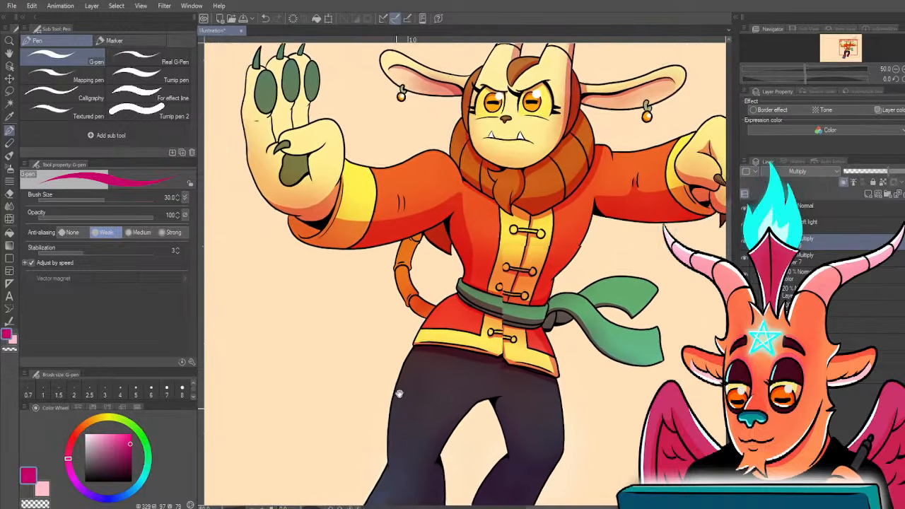
- Shade the bottom rim of the left trouser leg with the G-pen at size 20
scroll(425, 440, "up", 2)
scroll(425, 439, "down", 2)
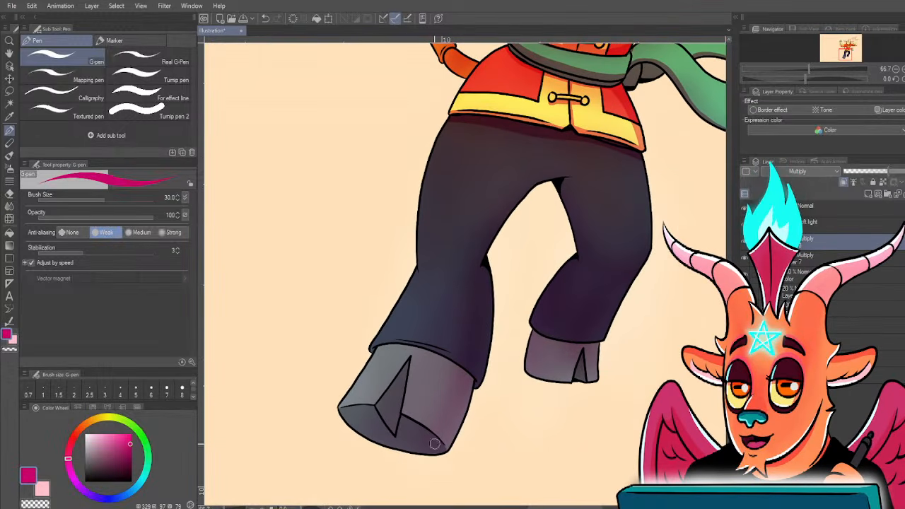
key("bracketleft")
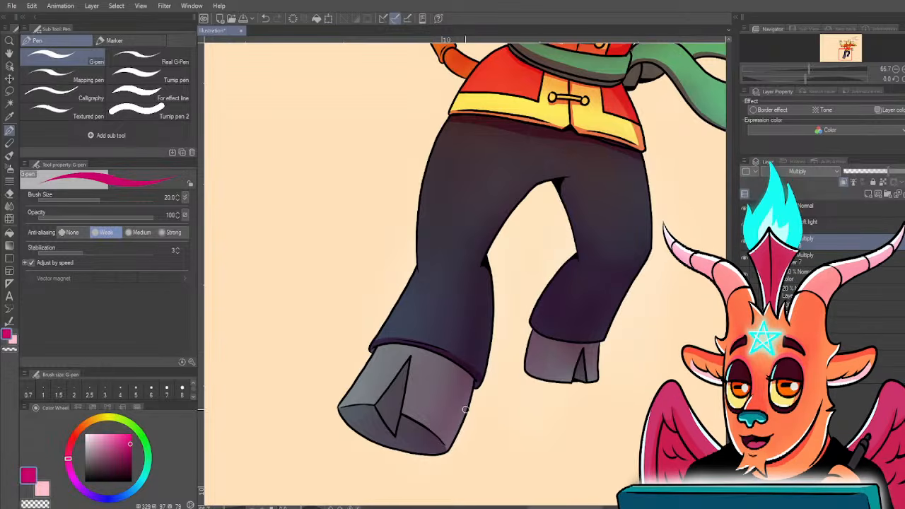
- Shade the underside and right side of the left hoof with the G-pen at size 60
key("bracketright")
key("bracketright")
key("bracketright")
key("bracketright")
mouse_move(345, 419)
left_mouse_down()
mouse_move(386, 423)
mouse_move(439, 465)
mouse_move(337, 422)
mouse_move(419, 442)
mouse_move(423, 457)
mouse_move(456, 378)
left_mouse_up()
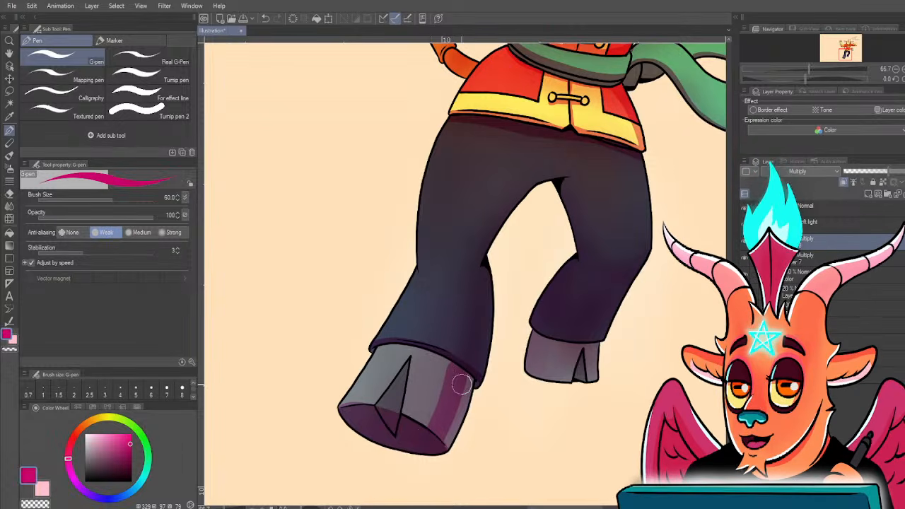
mouse_move(461, 384)
left_mouse_down()
mouse_move(452, 401)
mouse_move(460, 413)
left_mouse_up()
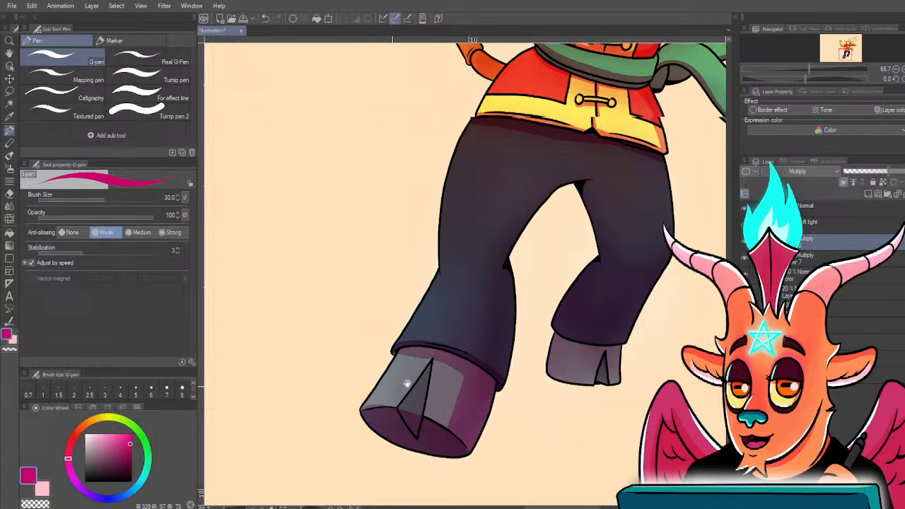
- Fill the cleft of the left hoof with solid shadow using the G-pen at size 20
scroll(446, 382, "up", 2)
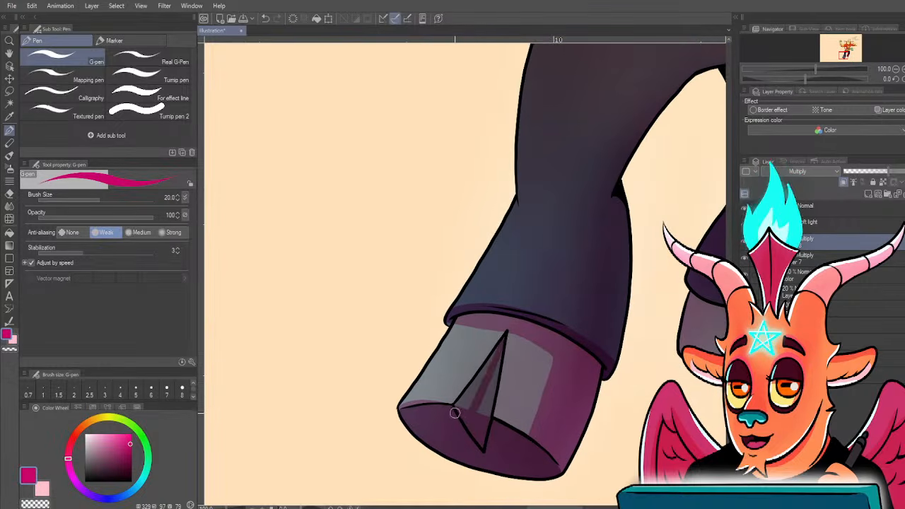
mouse_move(455, 413)
left_mouse_down()
mouse_move(491, 372)
mouse_move(506, 332)
left_mouse_up()
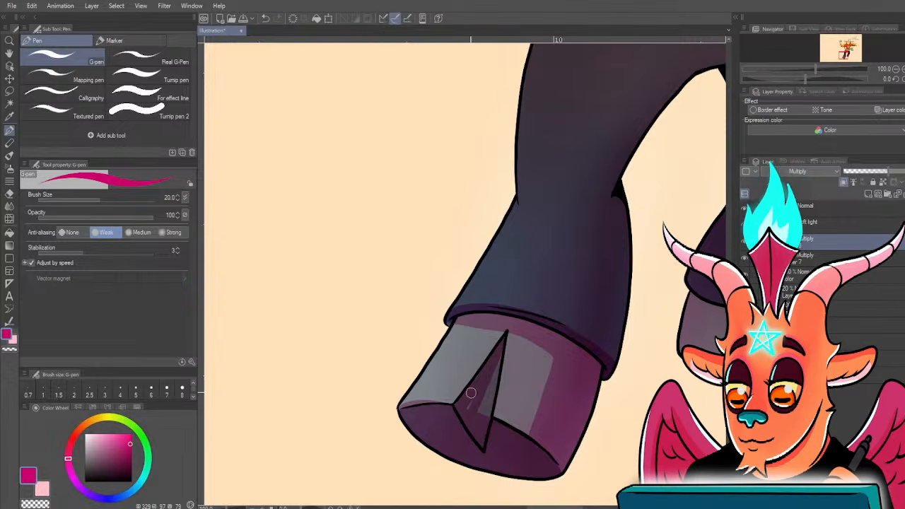
left_click_drag(500, 345, 483, 434)
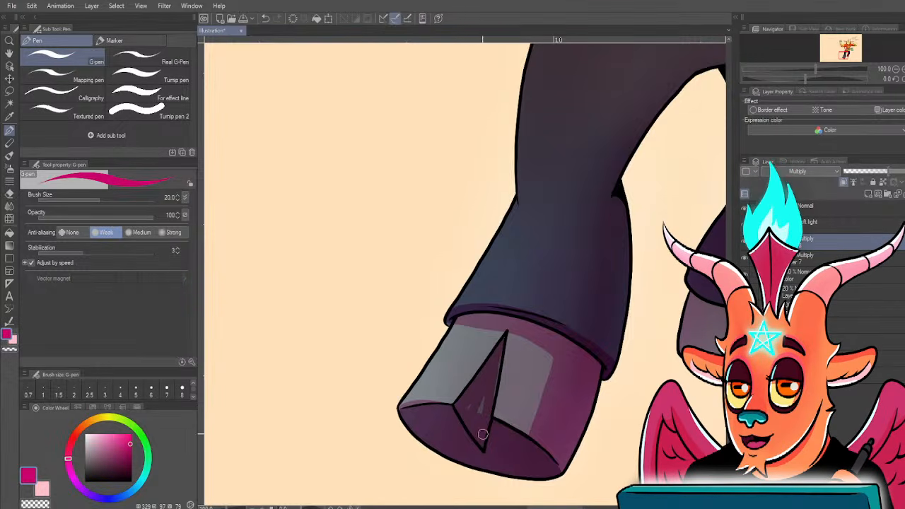
left_click_drag(500, 346, 474, 420)
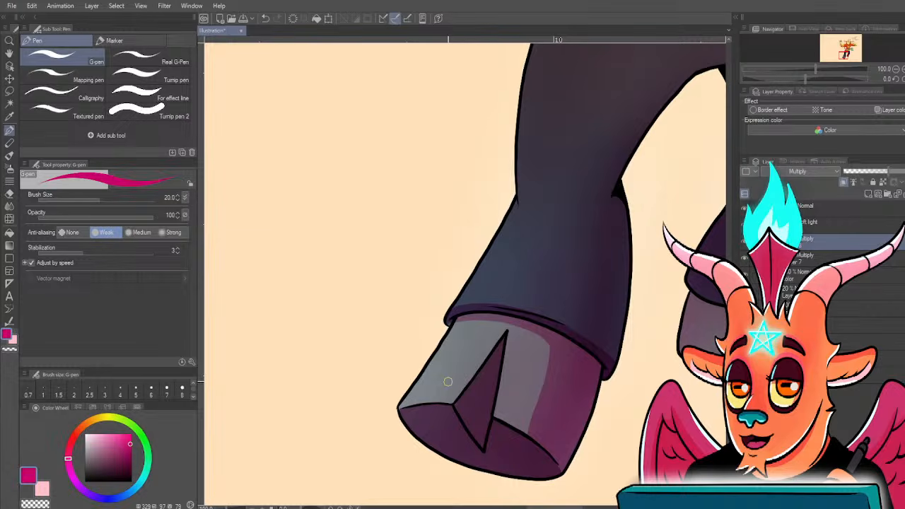
- Shade the left trouser leg along the inner thigh and the back of the calf with the G-pen at sizes 20 and 25
left_click_drag(575, 362, 516, 426)
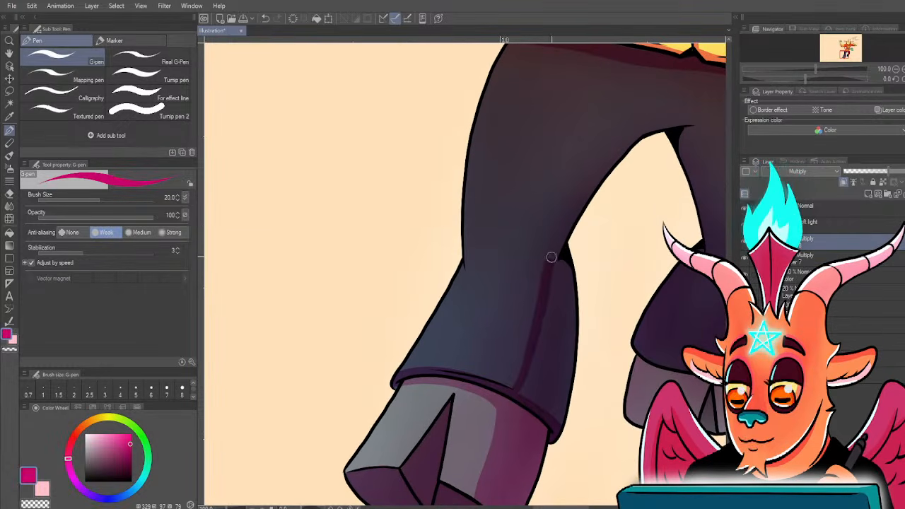
key("bracketright")
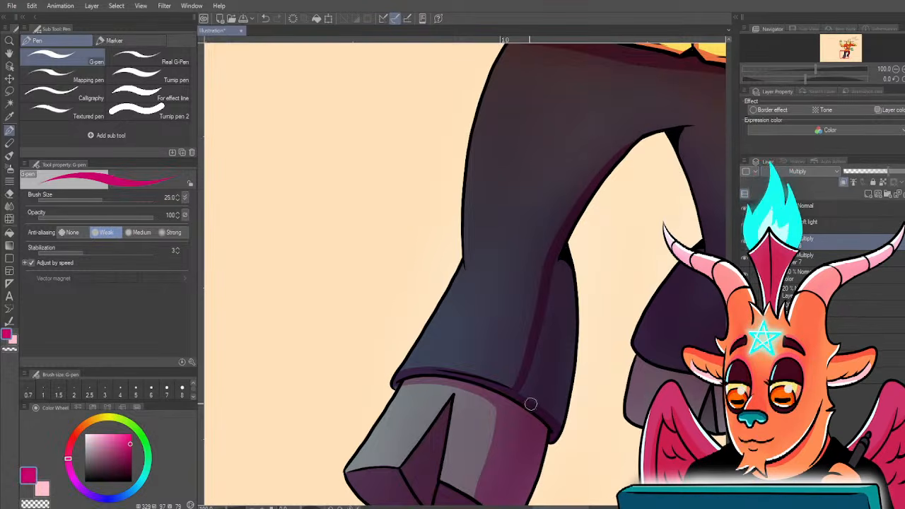
left_click_drag(559, 265, 550, 428)
left_click_drag(553, 379, 533, 420)
mouse_move(533, 330)
left_mouse_down()
mouse_move(479, 394)
mouse_move(461, 440)
mouse_move(464, 432)
left_mouse_up()
- Outline the shadow along the inner side of the right trouser leg and its hoof with the G-pen at size 30
key("bracketleft")
key("bracketleft")
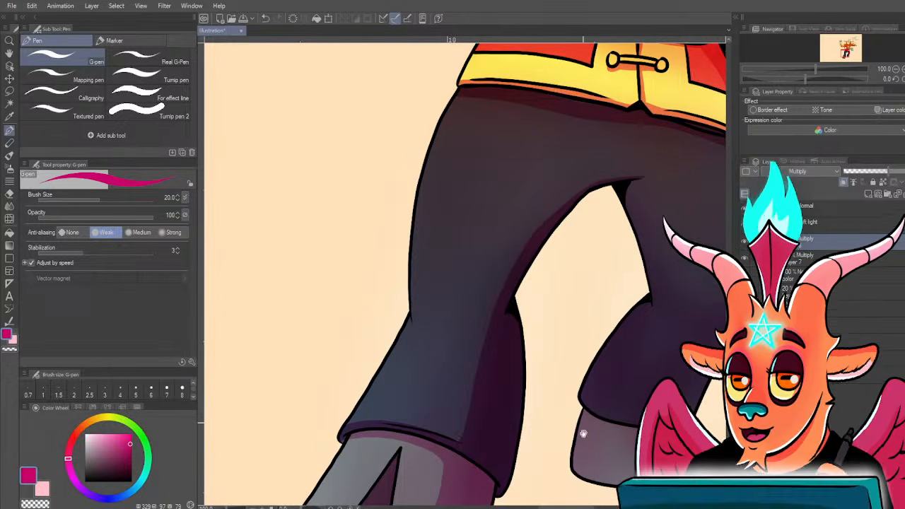
left_click_drag(586, 431, 522, 382)
key("bracketright")
key("bracketright")
key("bracketright")
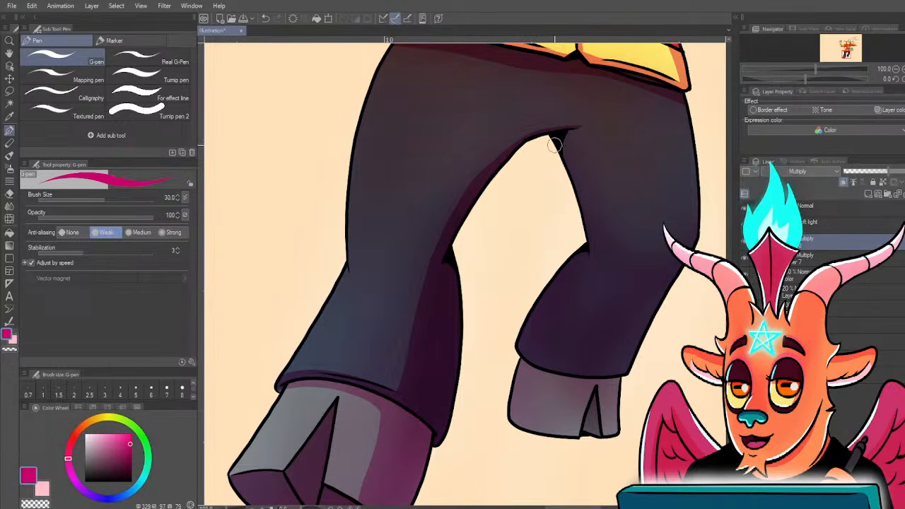
key("bracketleft")
mouse_move(580, 156)
left_mouse_down()
mouse_move(593, 250)
mouse_move(562, 320)
left_mouse_up()
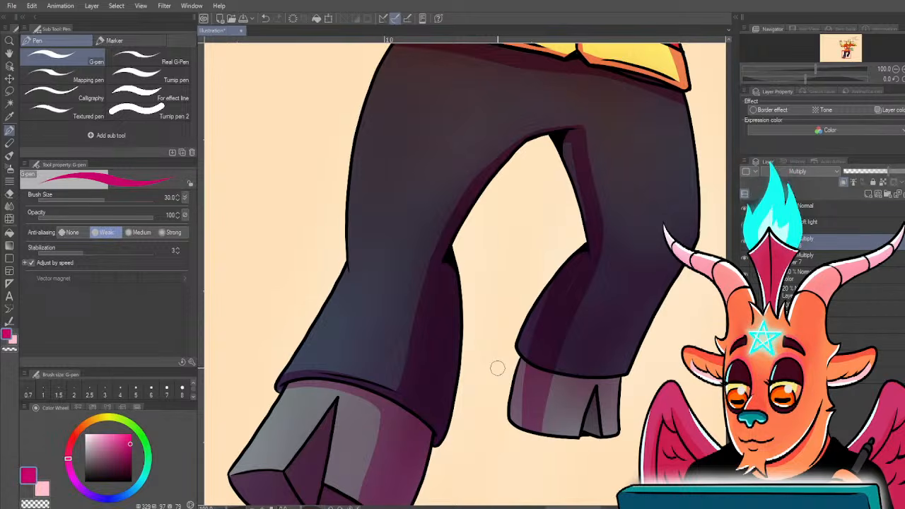
- Fill the inner side of the right hoof and trouser leg with solid shadow using the G-pen at size 50
key("]")
left_click_drag(517, 429, 525, 351)
key("]")
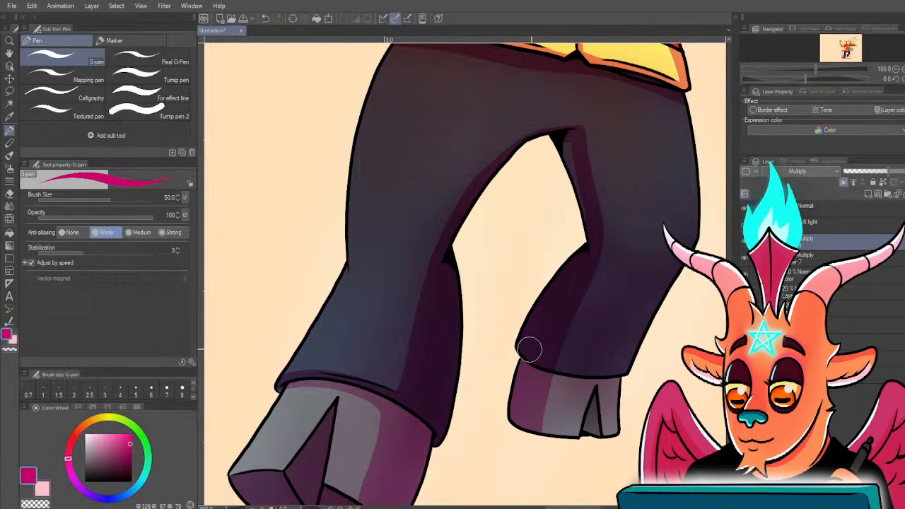
mouse_move(577, 136)
left_mouse_down()
mouse_move(602, 226)
mouse_move(598, 272)
left_mouse_up()
- Shade the cleft of the right hoof and touch up the crotch shadow with the G-pen at sizes 20 and 17
key("bracketleft")
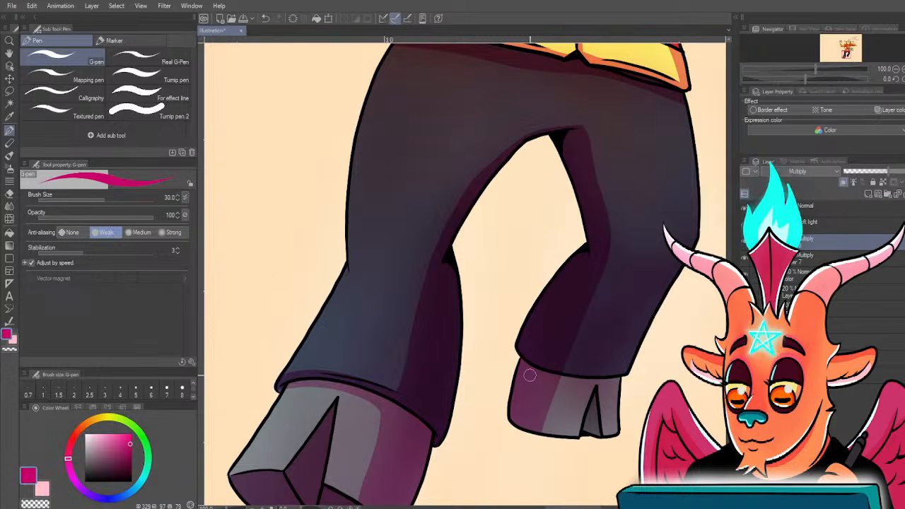
mouse_move(592, 403)
left_mouse_down()
mouse_move(597, 432)
mouse_move(594, 404)
mouse_move(588, 432)
left_mouse_up()
scroll(540, 373, "up", 3)
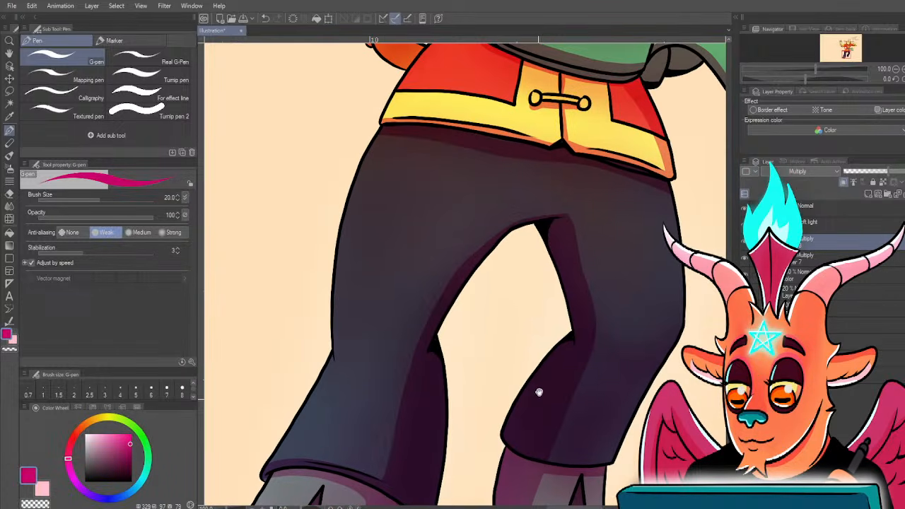
key("bracketleft")
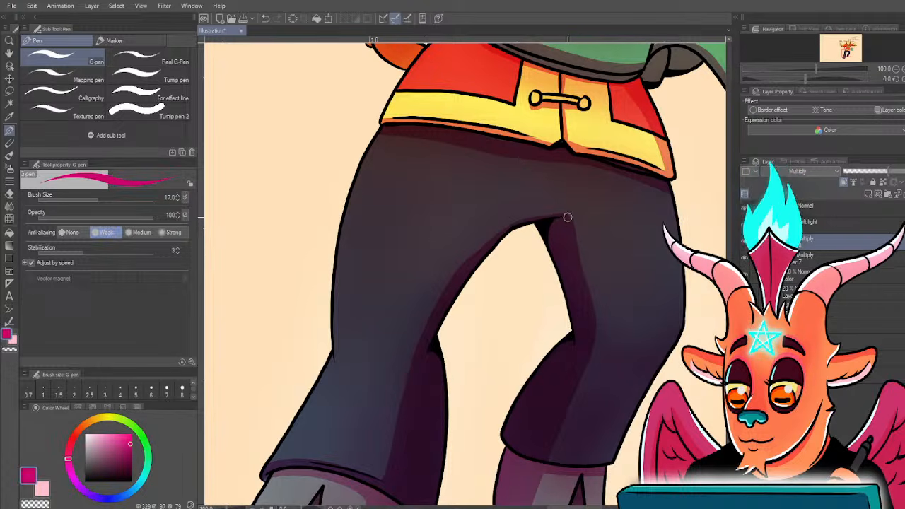
scroll(417, 332, "down", 3)
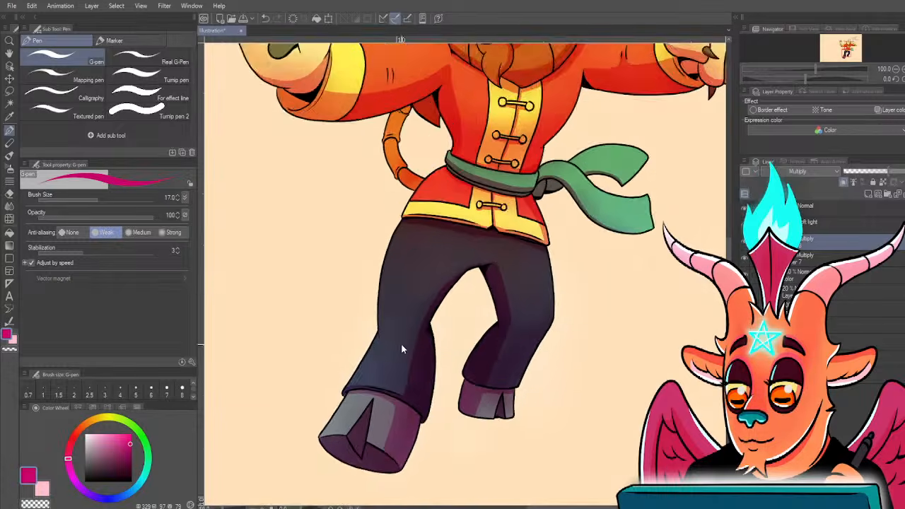
- Fill the right trouser leg below the knee with solid shadow using the G-pen at size 70
scroll(368, 318, "up", 2)
scroll(473, 405, "down", 2)
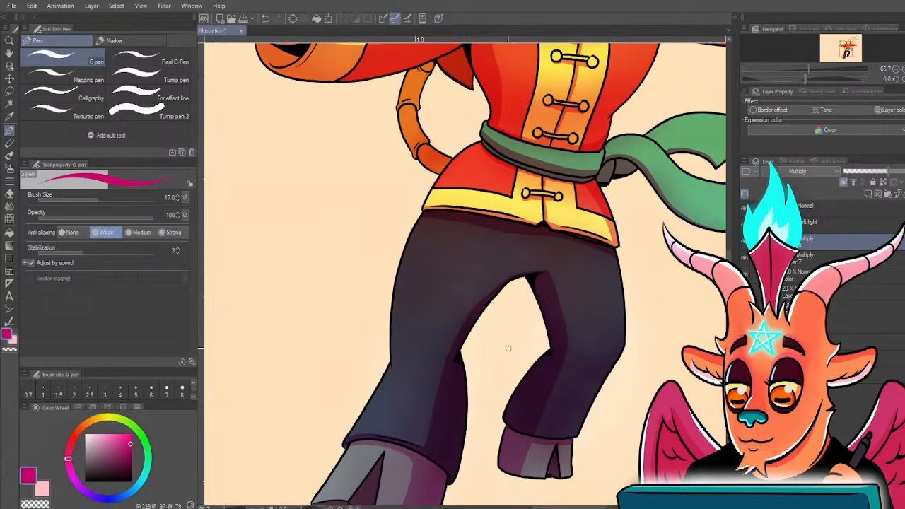
key("bracketright")
key("bracketright")
key("bracketright")
key("bracketright")
key("bracketright")
key("bracketright")
key("bracketright")
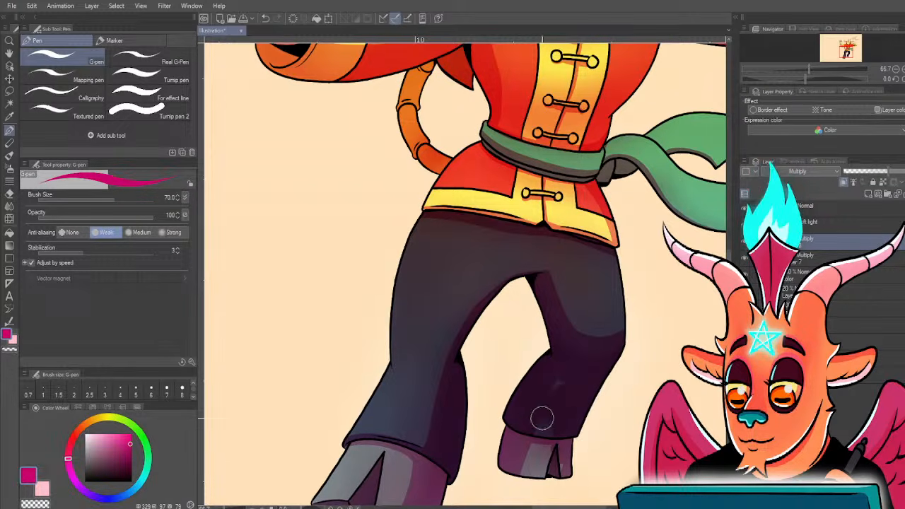
- Cover the rest of the right hoof with shadow and touch up the lower leg using the G-pen at size 40
key("bracketleft")
key("bracketleft")
key("bracketleft")
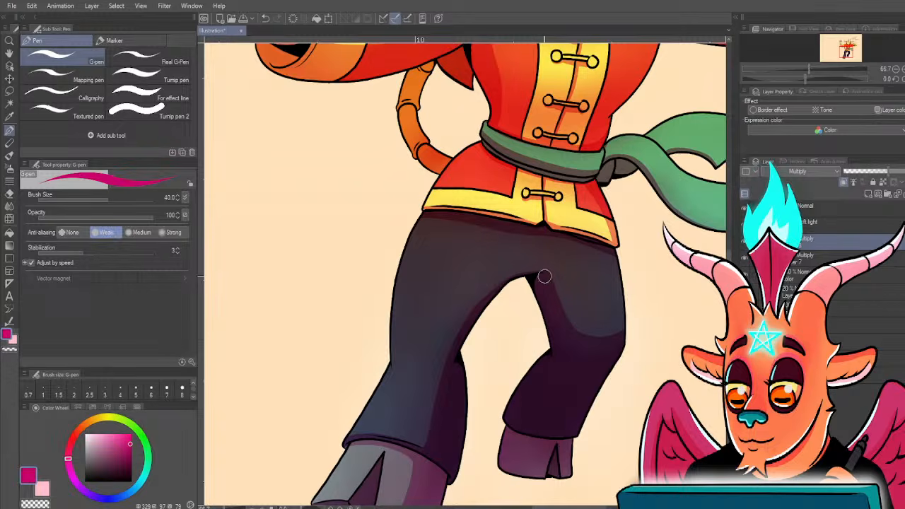
- Shade the sash knot and the base of its loose ends with the G-pen at size 50
left_click_drag(538, 249, 466, 359)
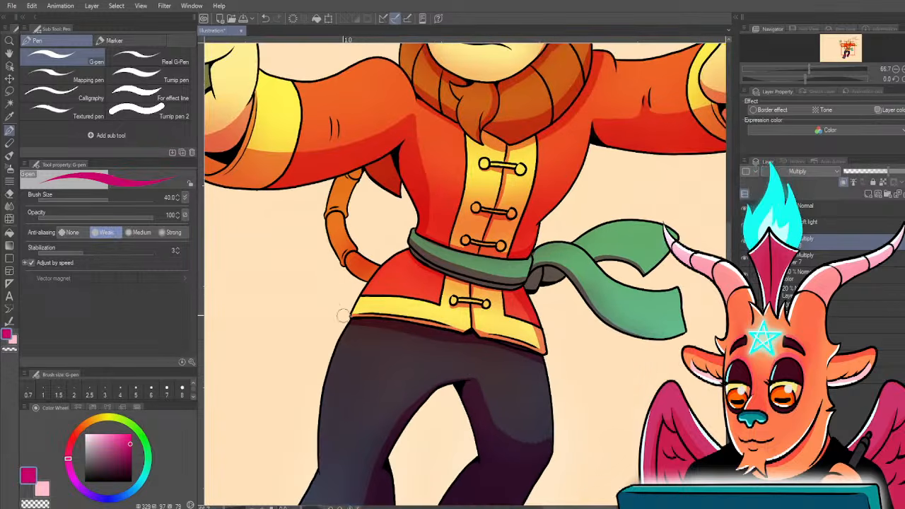
mouse_move(346, 315)
left_mouse_down()
mouse_move(445, 330)
mouse_move(444, 342)
mouse_move(409, 351)
mouse_move(328, 398)
left_mouse_up()
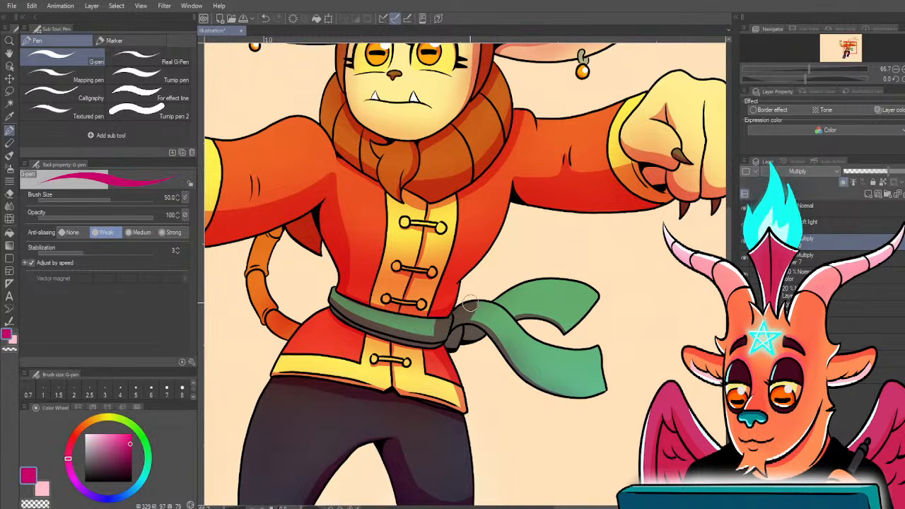
key("bracketright")
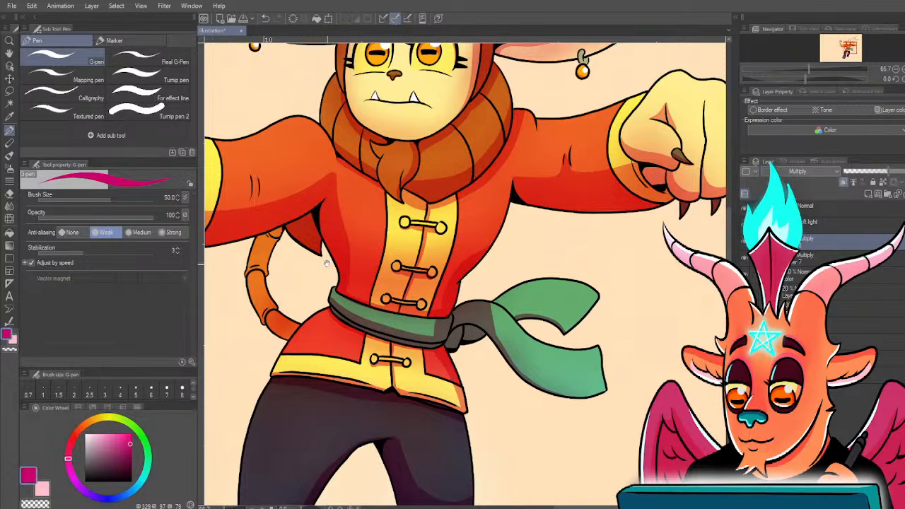
left_click_drag(328, 260, 393, 323)
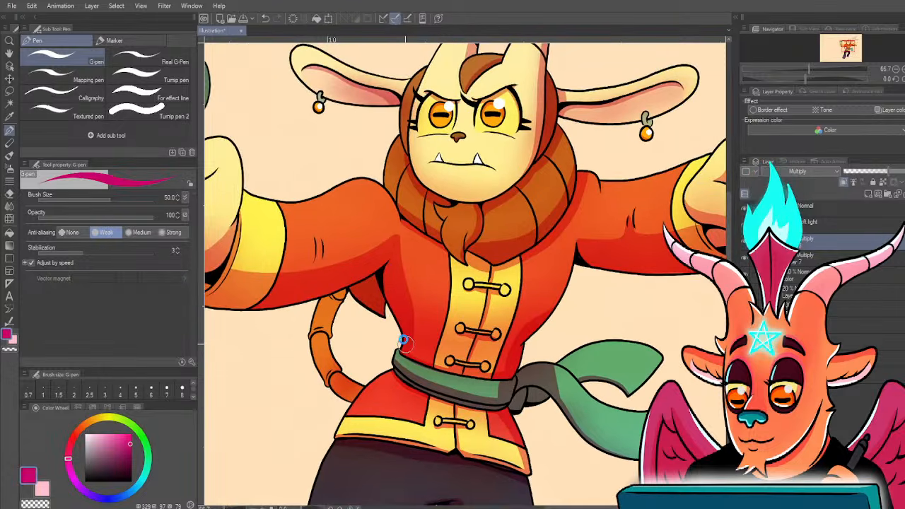
- Shade the tail segments and the jacket flap behind the raised arm with the G-pen at sizes 17 and 30
key("bracketleft")
key("bracketleft")
key("bracketleft")
key("bracketleft")
key("bracketleft")
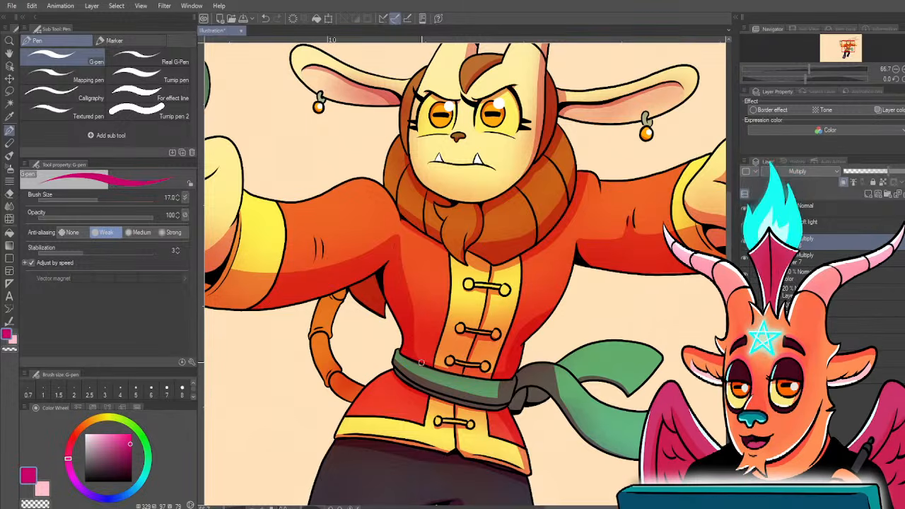
left_click_drag(355, 340, 401, 330)
scroll(400, 304, "up", 3)
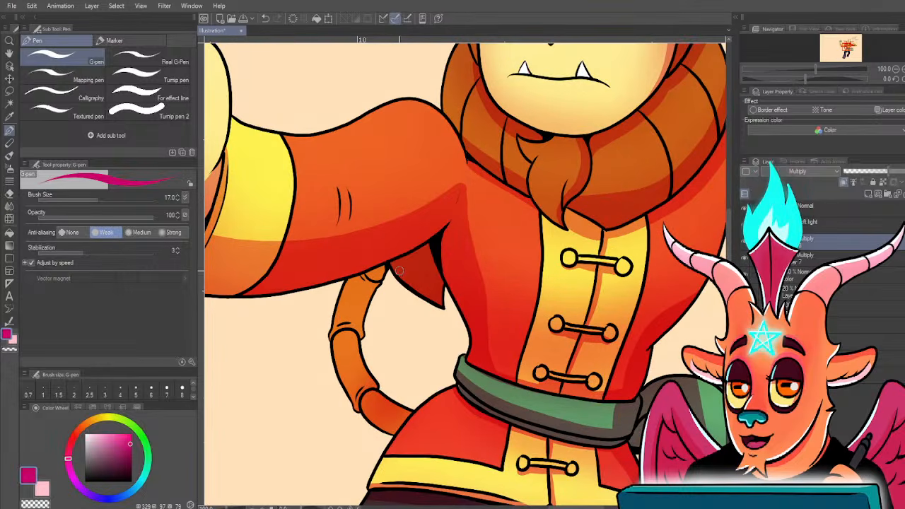
mouse_move(417, 291)
left_mouse_down()
mouse_move(431, 270)
mouse_move(374, 325)
mouse_move(380, 313)
left_mouse_up()
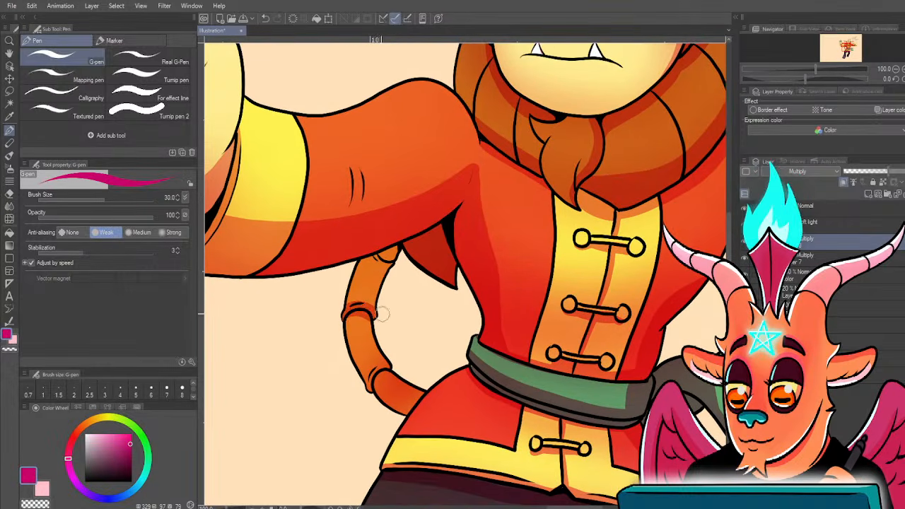
- Shade the thumb claw, the underside of the thumb and the palm crease of the raised hand with the G-pen at size 20
scroll(378, 350, "down", 3)
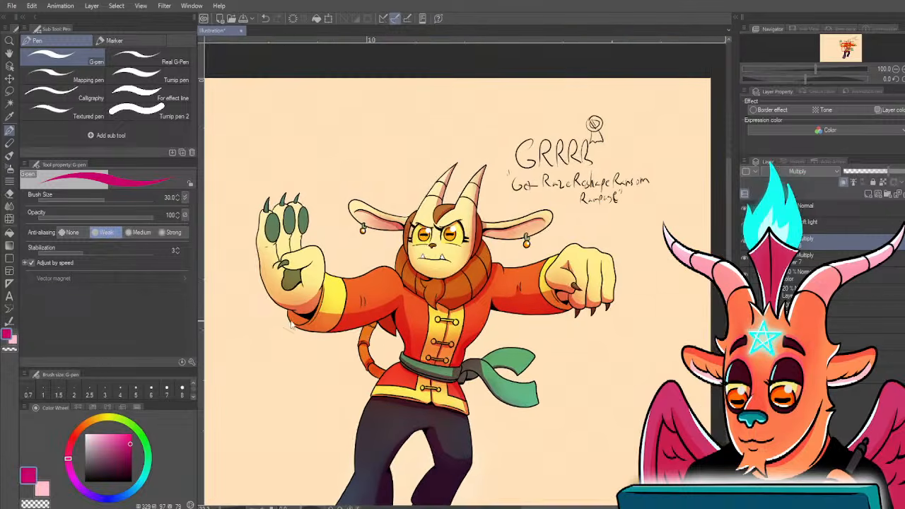
left_click_drag(289, 325, 307, 302)
scroll(334, 324, "up", 1)
scroll(374, 303, "up", 2)
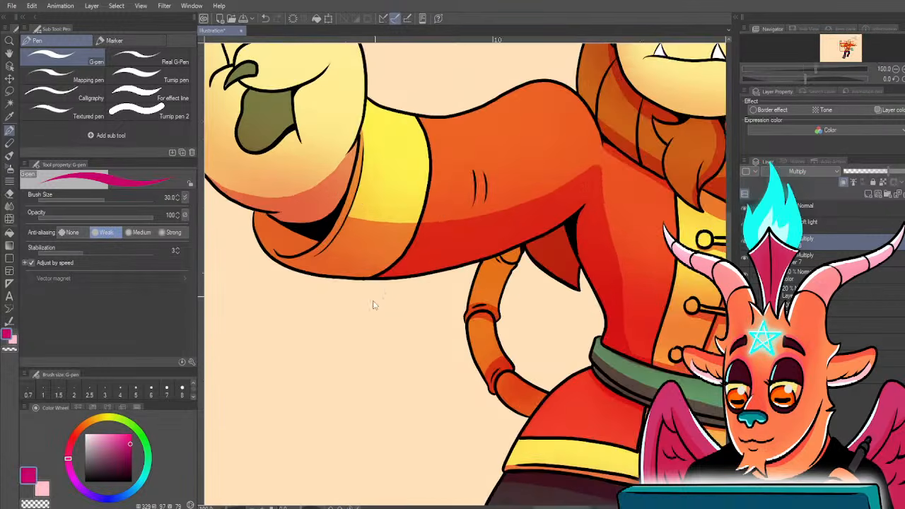
scroll(344, 323, "down", 2)
left_click_drag(337, 333, 396, 414)
scroll(396, 414, "up", 2)
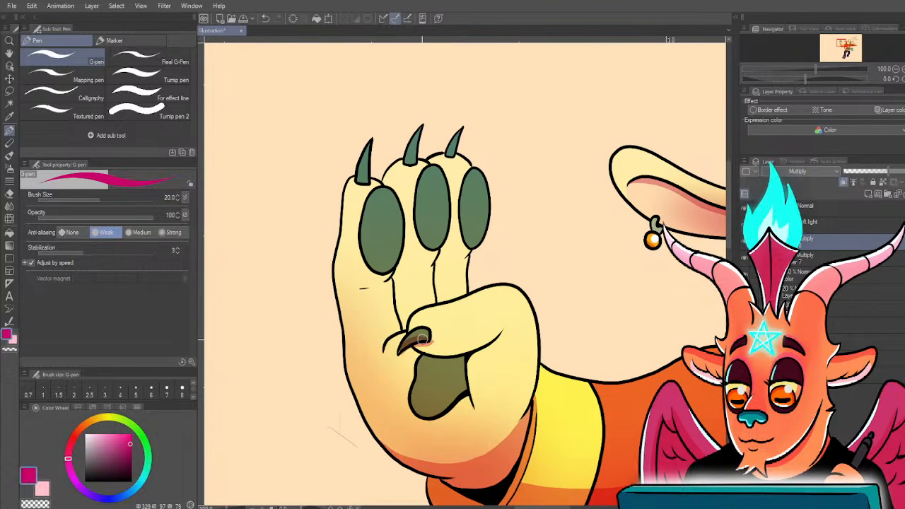
mouse_move(406, 348)
left_mouse_down()
mouse_move(498, 334)
mouse_move(471, 406)
left_mouse_up()
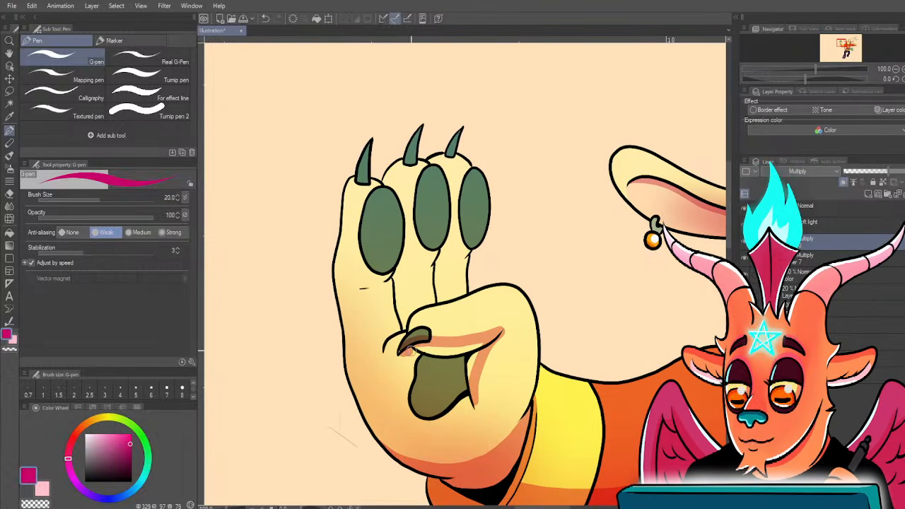
mouse_move(411, 347)
left_mouse_down()
mouse_move(483, 345)
mouse_move(427, 349)
mouse_move(471, 382)
mouse_move(488, 374)
left_mouse_up()
- Shade the lower edge of the palm pad and the skin around it with the G-pen at sizes 15 and 12
scroll(469, 381, "up", 2)
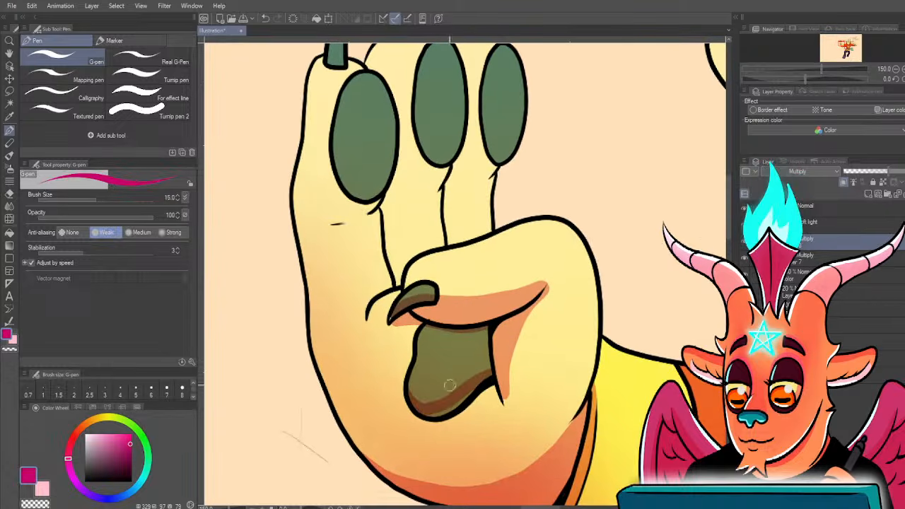
key("[")
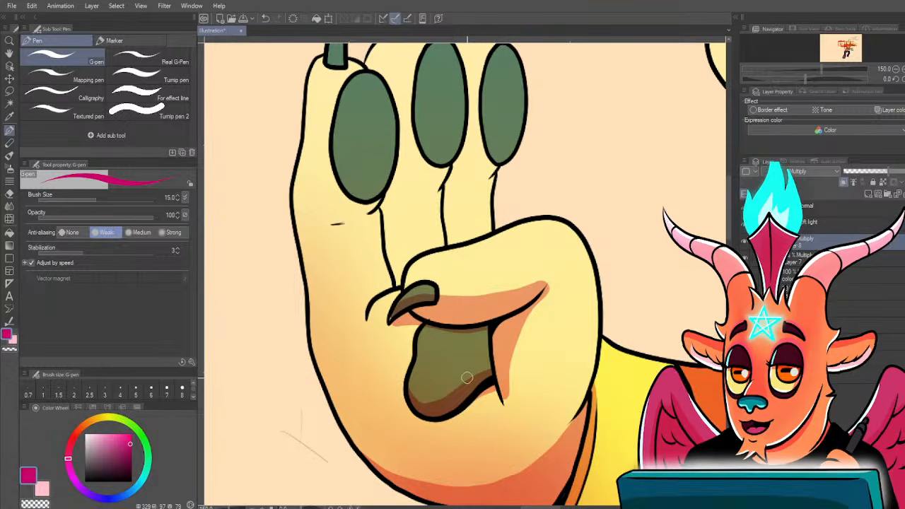
mouse_move(409, 382)
left_mouse_down()
mouse_move(438, 399)
mouse_move(488, 373)
left_mouse_up()
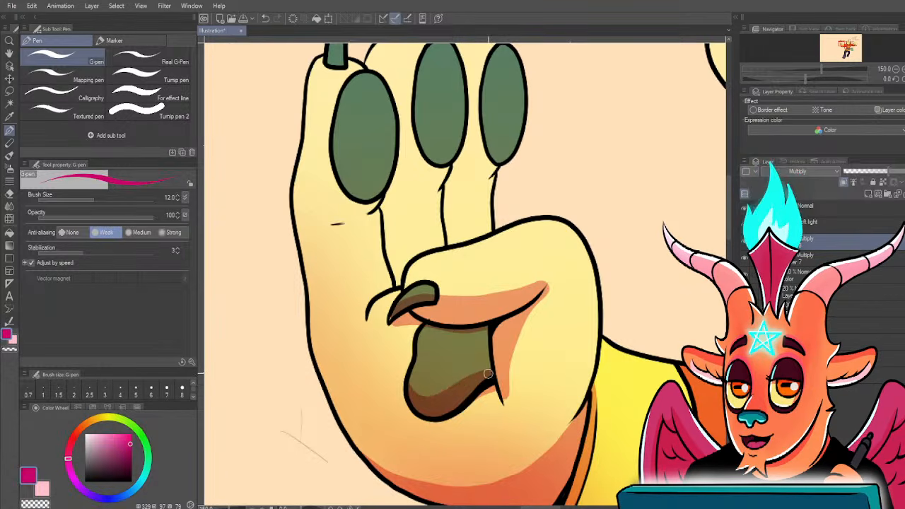
left_click_drag(408, 398, 430, 421)
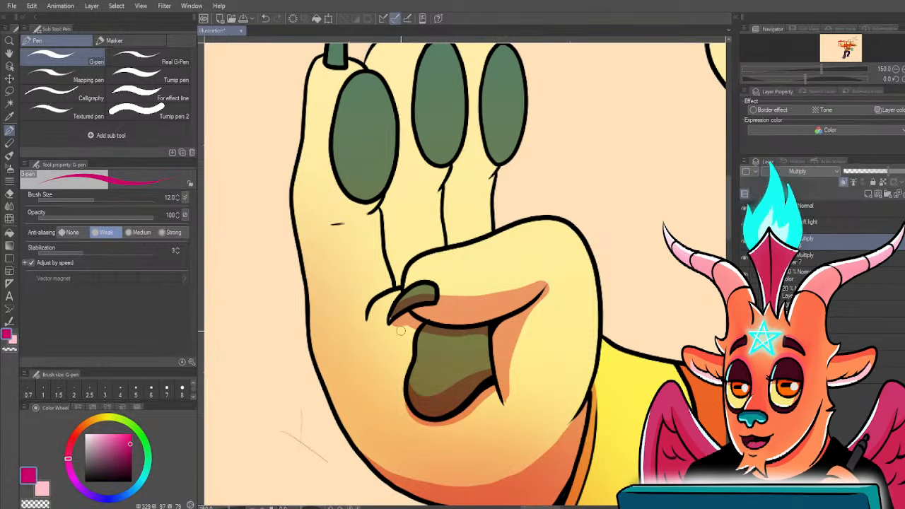
- Shade the undersides of the three finger pads and the gaps between the raised fingers with the G-pen at size 15
left_click_drag(390, 312, 432, 403)
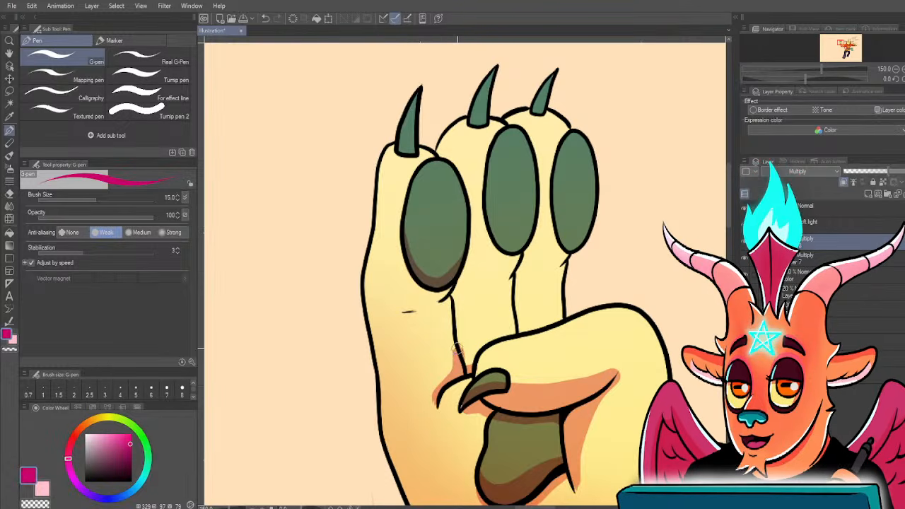
left_click_drag(440, 289, 458, 348)
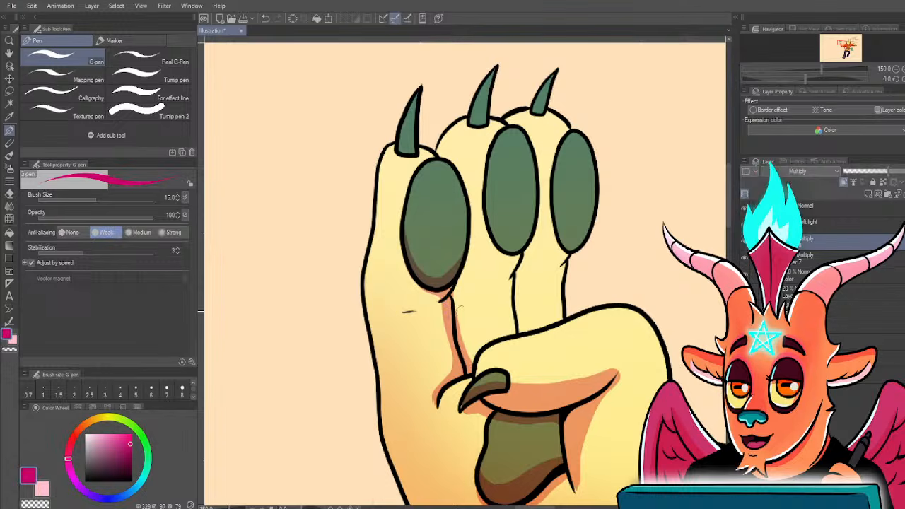
left_click_drag(510, 333, 509, 255)
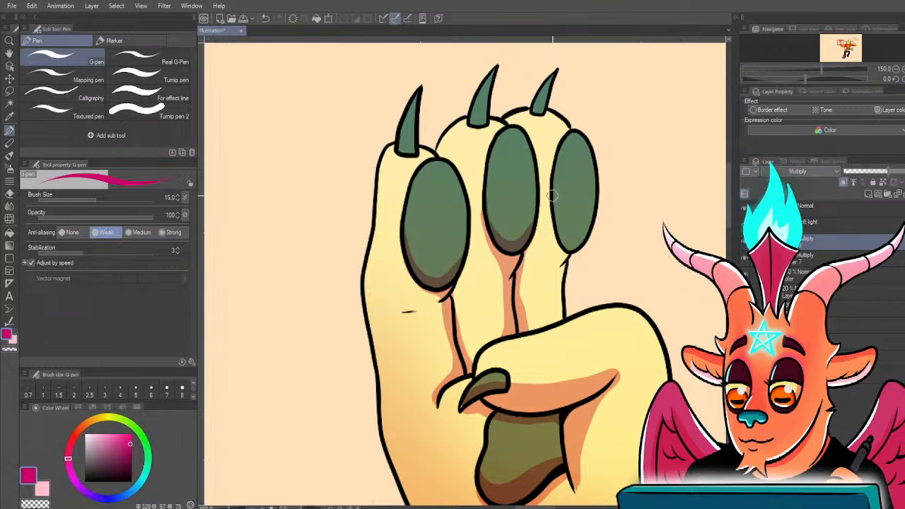
mouse_move(552, 196)
left_mouse_down()
mouse_move(560, 242)
mouse_move(590, 234)
left_mouse_up()
left_click_drag(459, 232, 505, 315)
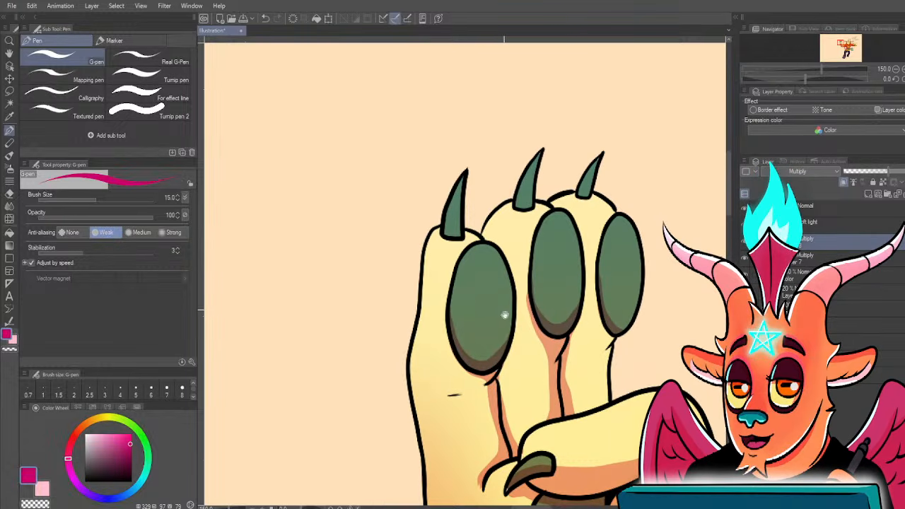
- Examine the shading on the raised hand, the beard and the upper body up close and at full view
scroll(456, 375, "down", 4)
scroll(452, 372, "up", 5)
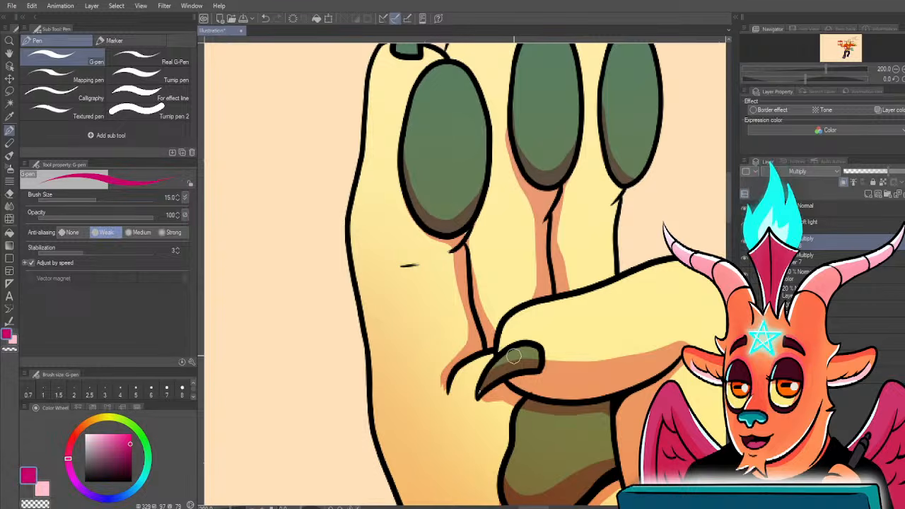
scroll(513, 204, "down", 4)
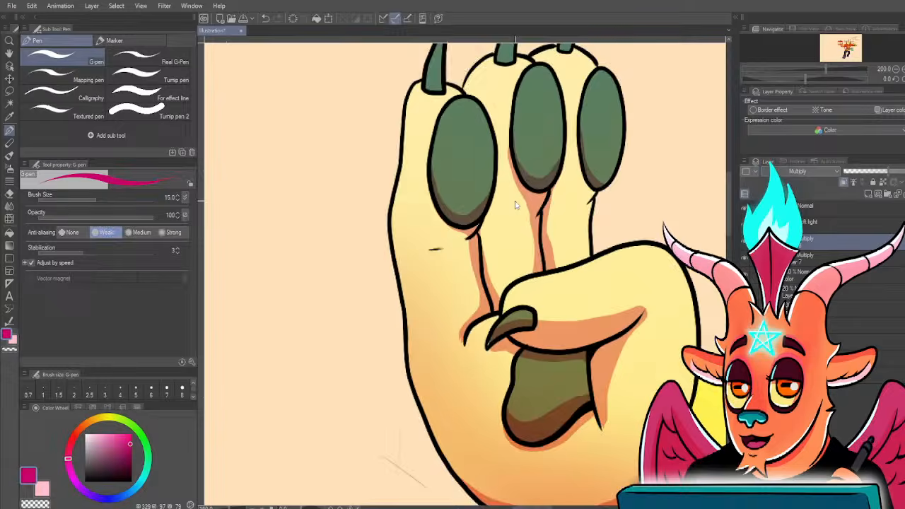
left_click_drag(530, 355, 433, 389)
left_click_drag(504, 326, 485, 296)
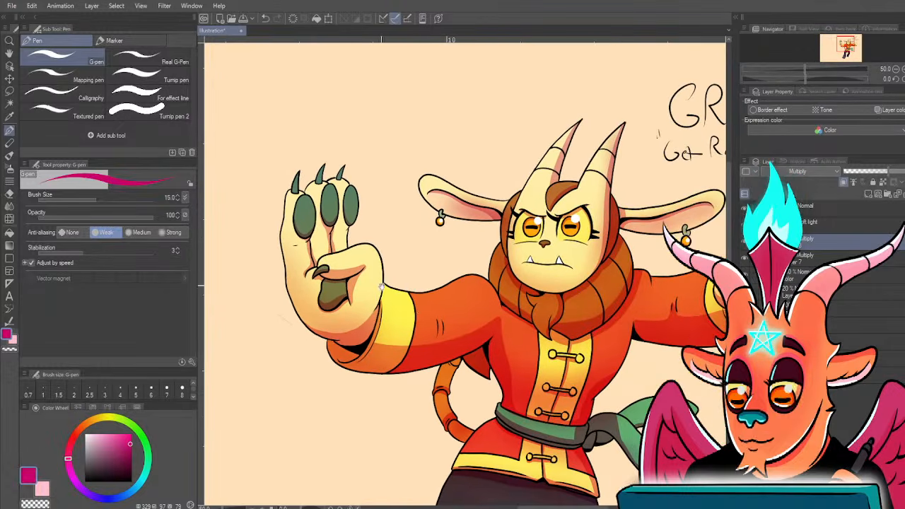
left_click_drag(480, 335, 451, 314)
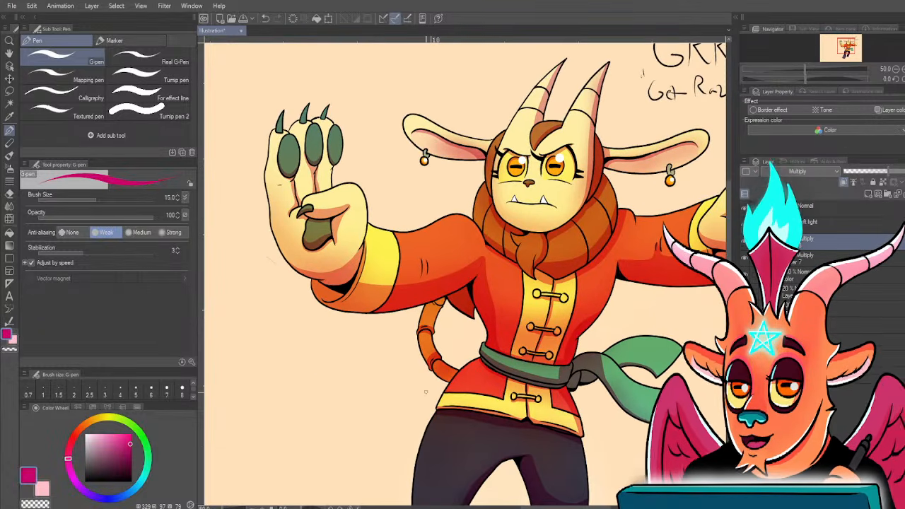
left_click_drag(541, 264, 562, 265)
scroll(562, 265, "up", 2)
scroll(561, 265, "up", 1)
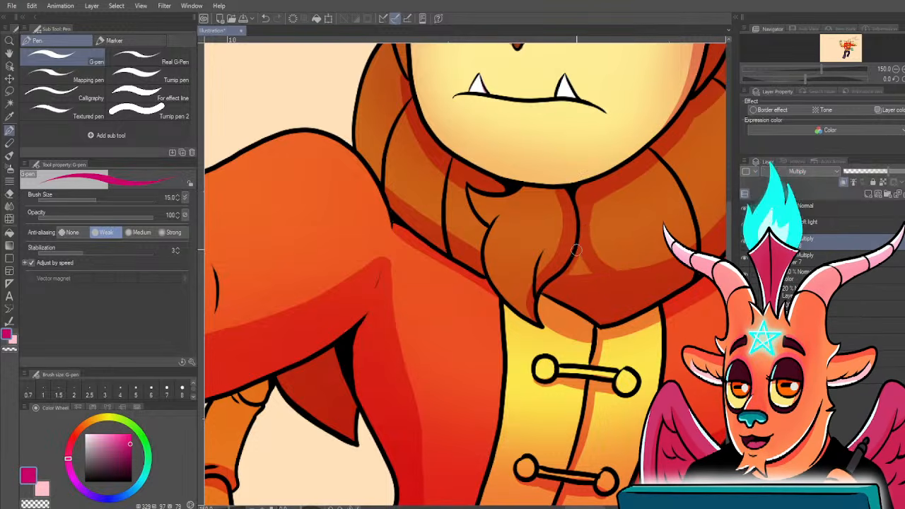
scroll(570, 290, "down", 4)
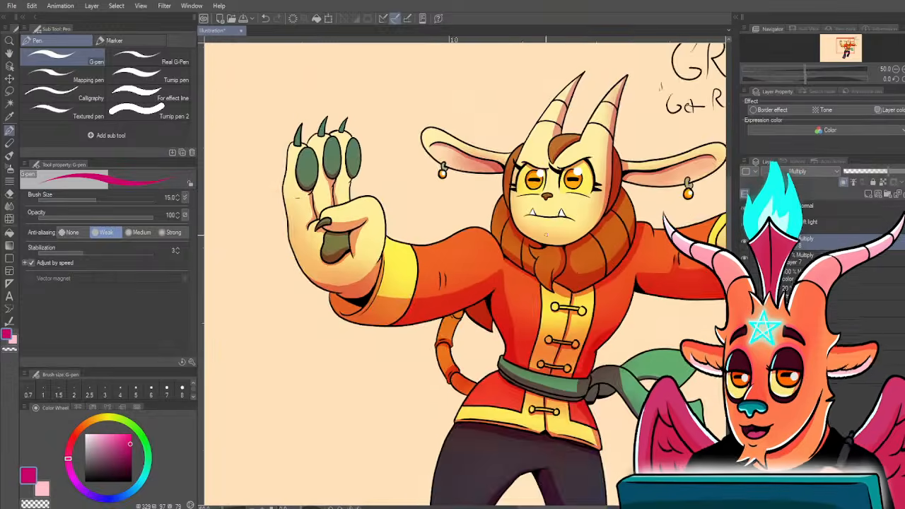
scroll(570, 276, "up", 3)
scroll(582, 298, "down", 5)
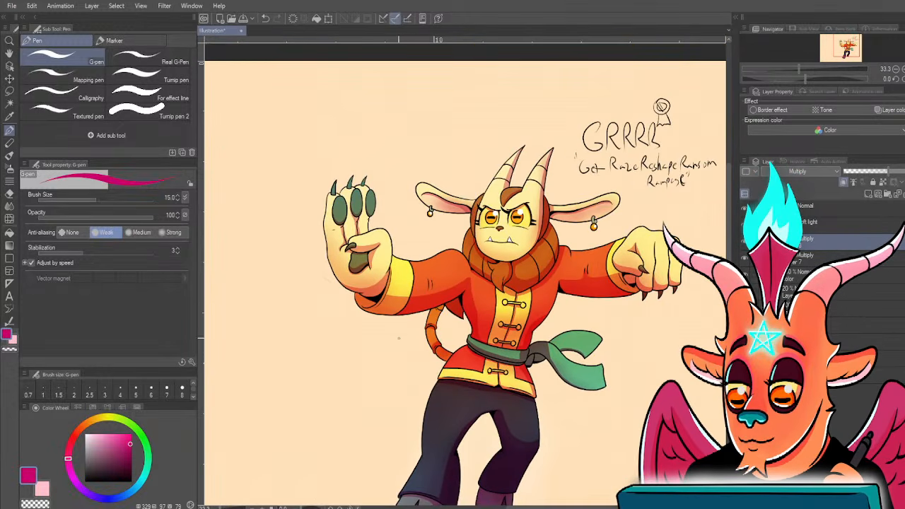
- Add fold shadows around the two sleeve creases on the raised arm with the G-pen at size 15
scroll(398, 337, "up", 6)
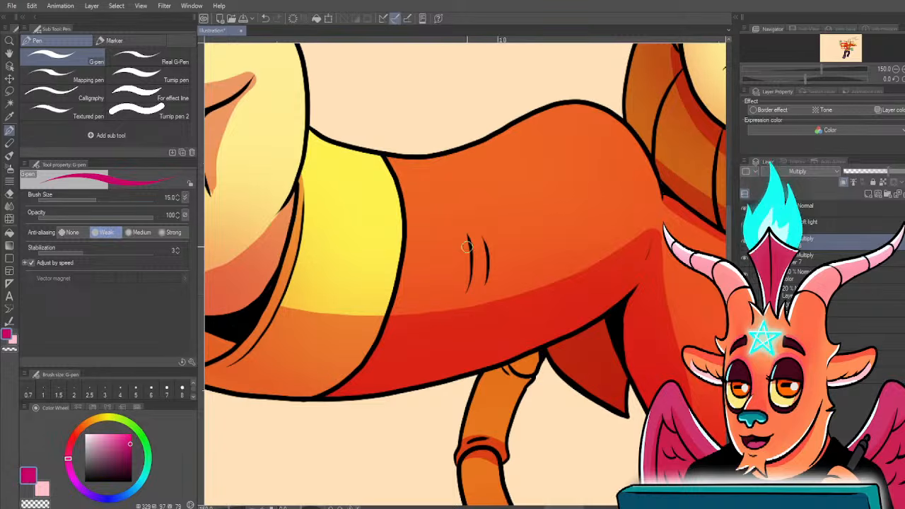
mouse_move(467, 246)
left_mouse_down()
mouse_move(460, 300)
mouse_move(433, 331)
mouse_move(452, 311)
mouse_move(469, 246)
mouse_move(461, 312)
mouse_move(472, 310)
mouse_move(488, 282)
mouse_move(486, 240)
mouse_move(481, 300)
left_mouse_up()
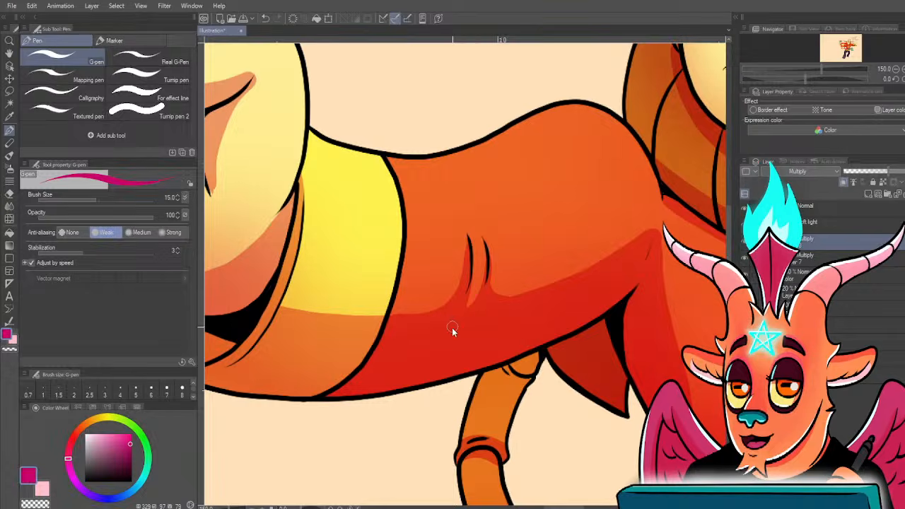
scroll(452, 328, "down", 5)
scroll(452, 328, "down", 1)
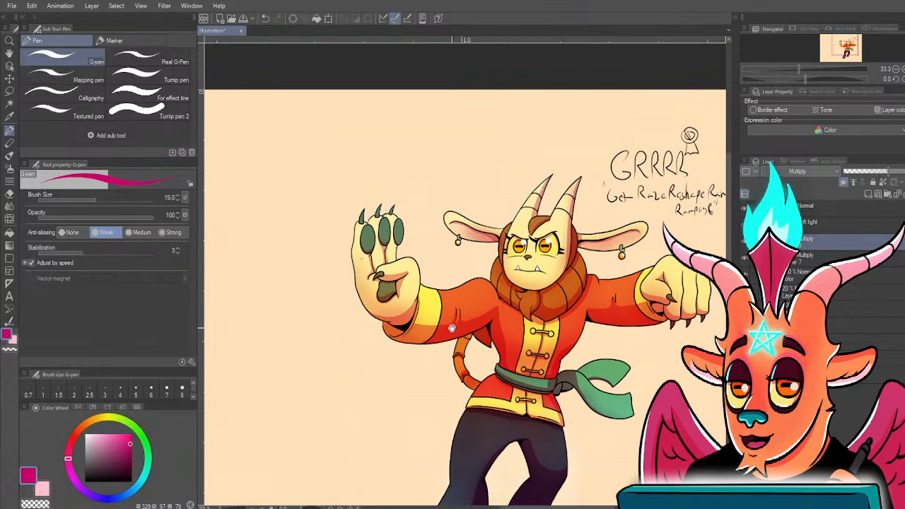
- Check the shading on both arms and add a new Normal layer above the hard-shadow Multiply layer
left_click_drag(434, 362, 429, 364)
left_click_drag(380, 381, 367, 320)
left_click_drag(364, 357, 365, 347)
left_click_drag(461, 359, 408, 446)
scroll(577, 395, "up", 2)
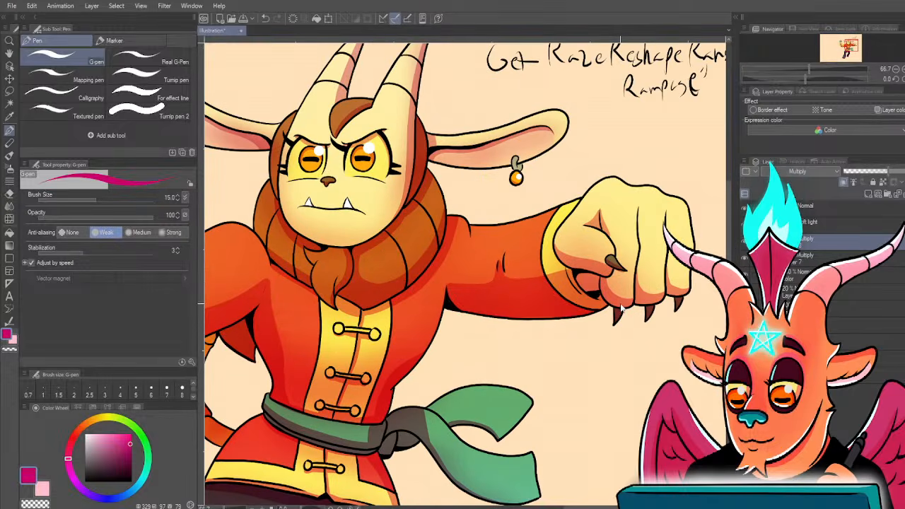
scroll(621, 308, "down", 1)
left_click_drag(290, 320, 376, 347)
left_click(869, 195)
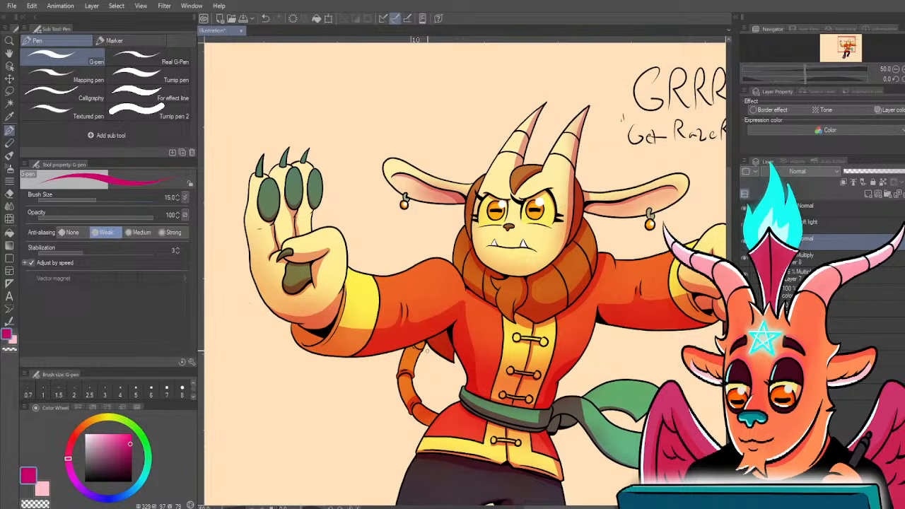
left_click_drag(437, 353, 424, 373)
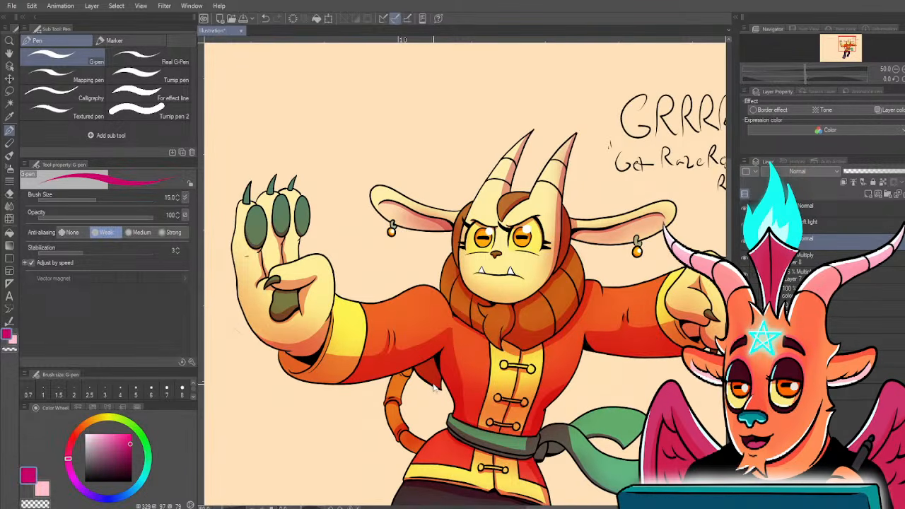
- Clip the new Normal layer to the layer below and choose a pale cream drawing colour
scroll(430, 374, "up", 1)
left_click_drag(467, 346, 463, 366)
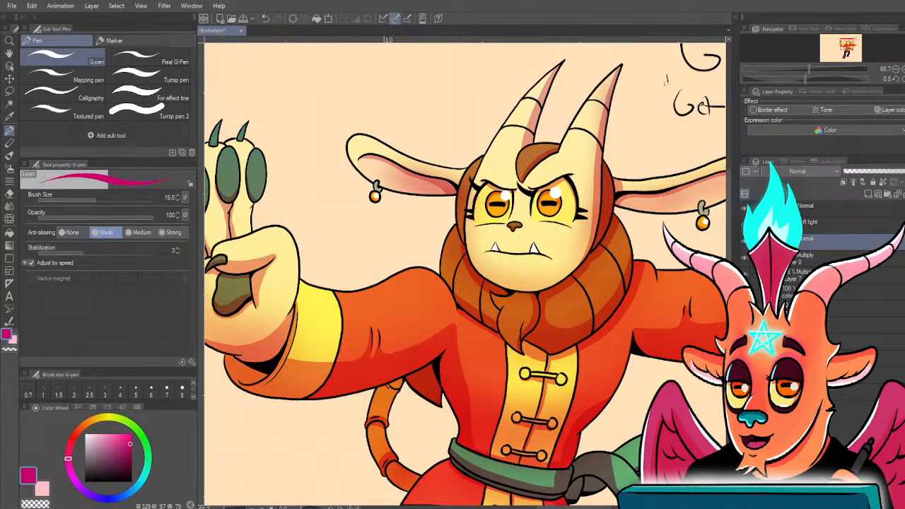
right_click(797, 241)
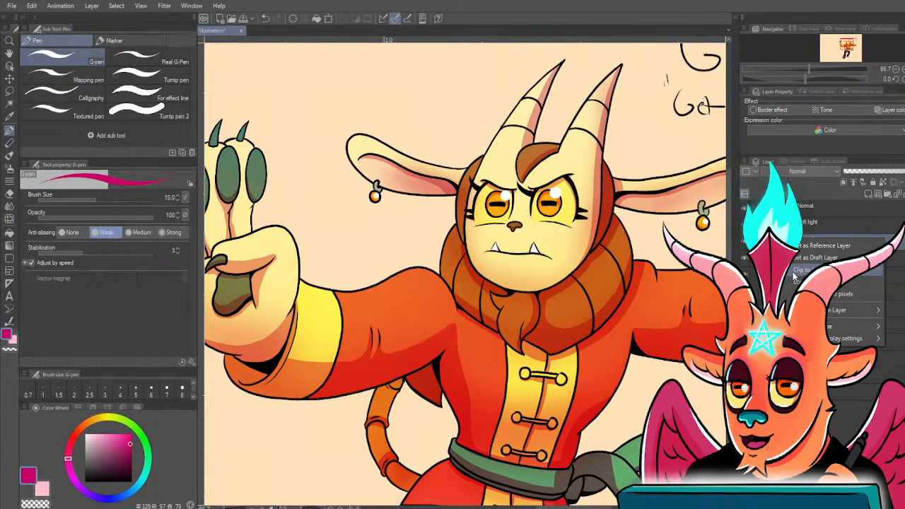
left_click(799, 270)
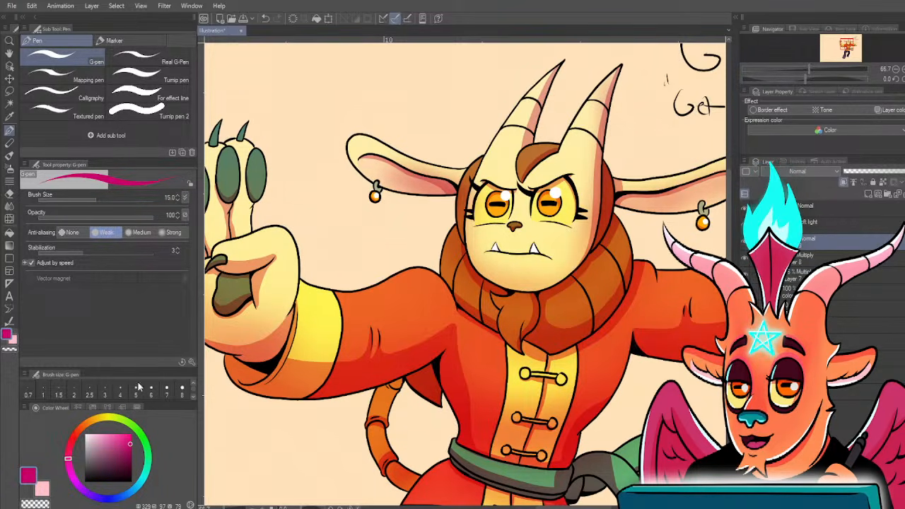
left_click(92, 434)
left_click(97, 425)
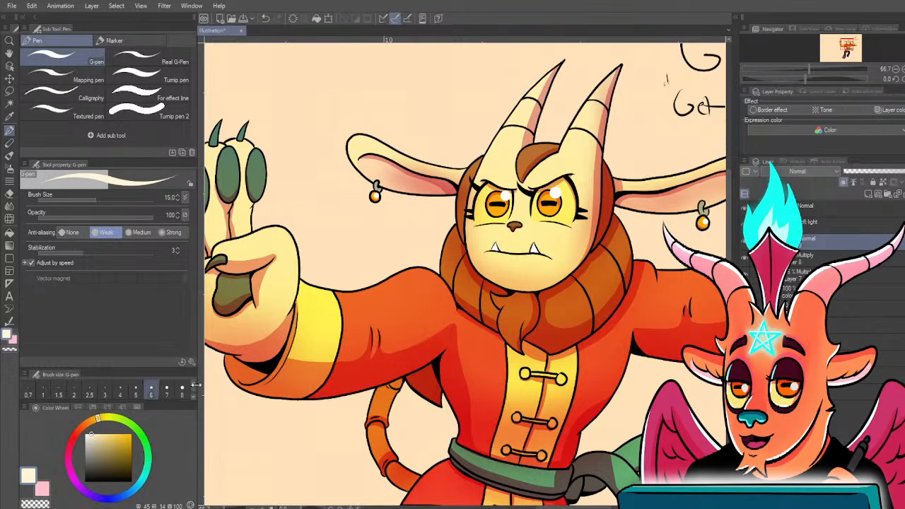
- Set the clipped layer's blending mode to Hard light
left_click_drag(392, 340, 388, 433)
left_click(812, 172)
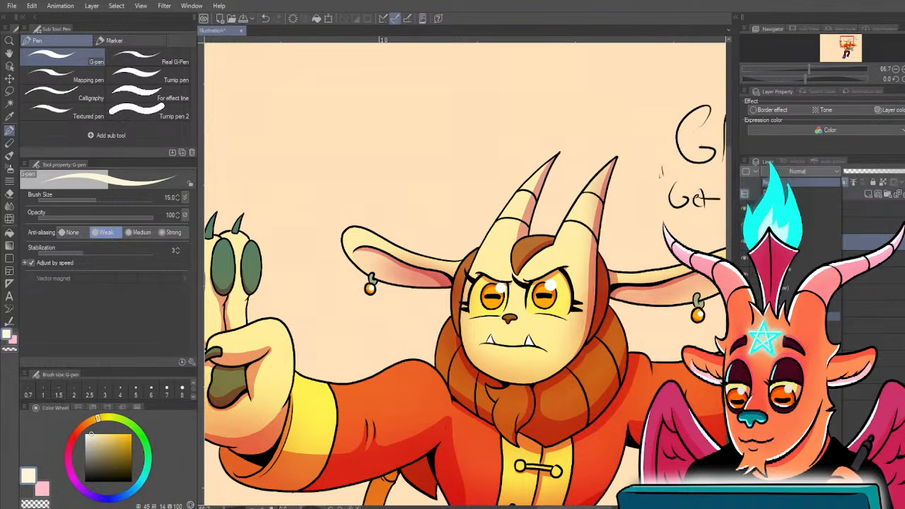
left_click(862, 242)
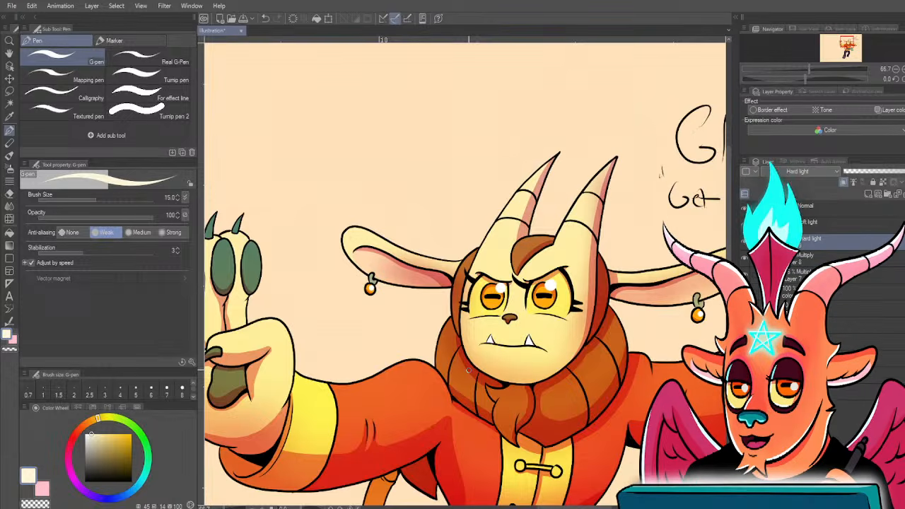
- Paint thin cream rim highlights along the hair edge beside the cheek and the mane's lower edge with the G-pen at size 10
left_click_drag(601, 311, 579, 356)
scroll(578, 356, "up", 1)
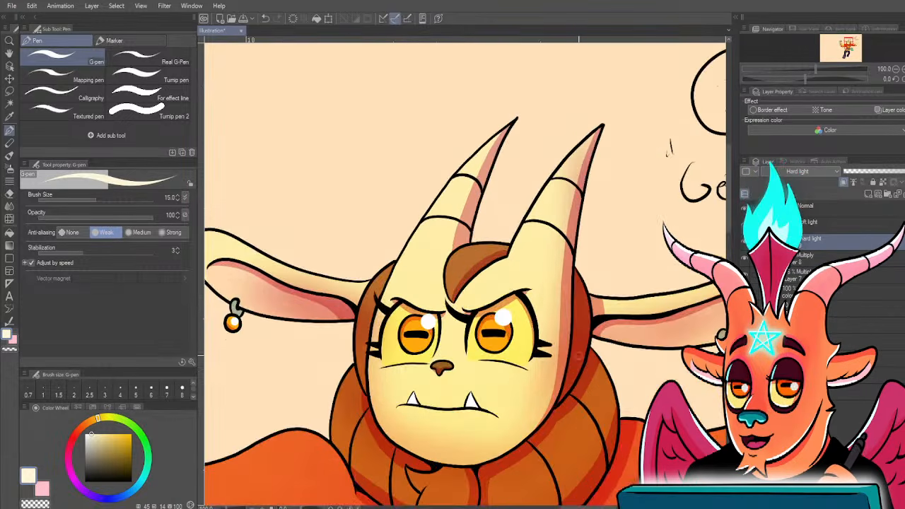
scroll(559, 399, "up", 1)
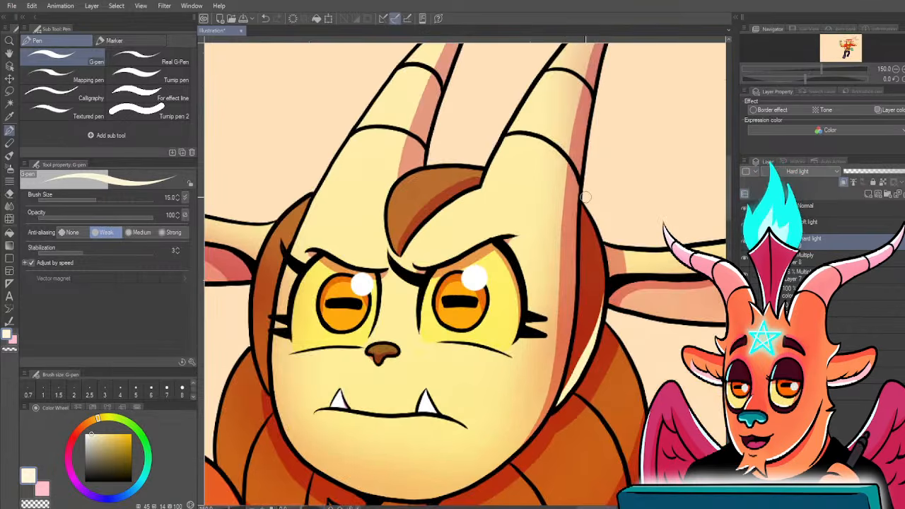
key("bracketleft")
key("bracketleft")
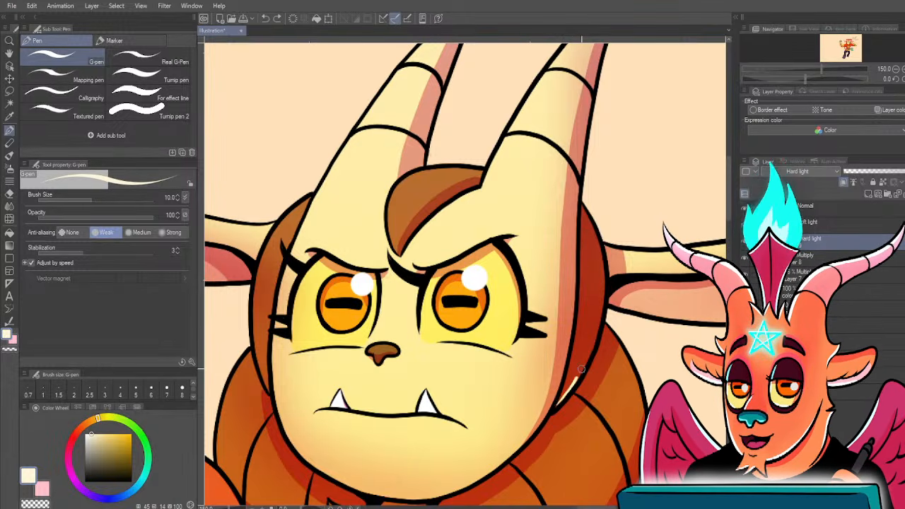
scroll(553, 404, "down", 5)
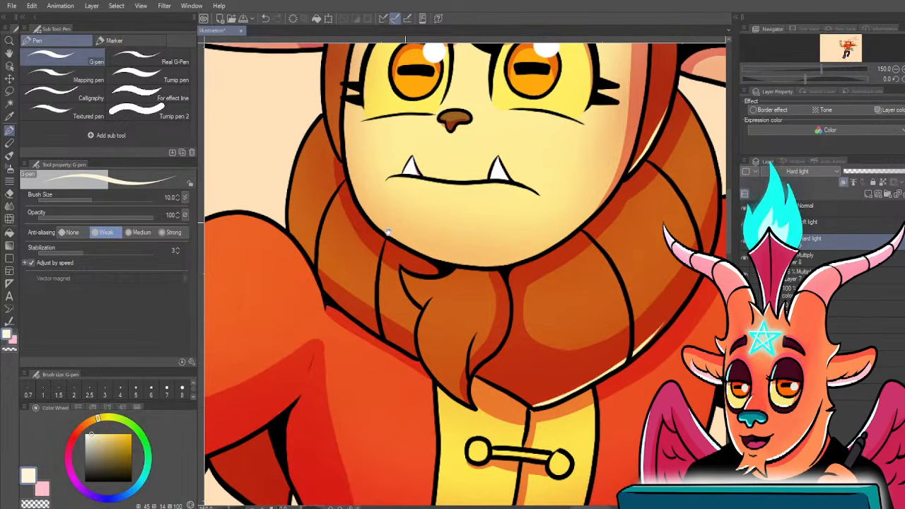
- Add a thin cream rim highlight along the mane's outer edge on the raised-arm side with the G-pen at size 10
left_click_drag(346, 289, 459, 273)
left_click_drag(504, 331, 479, 372)
scroll(478, 374, "up", 1)
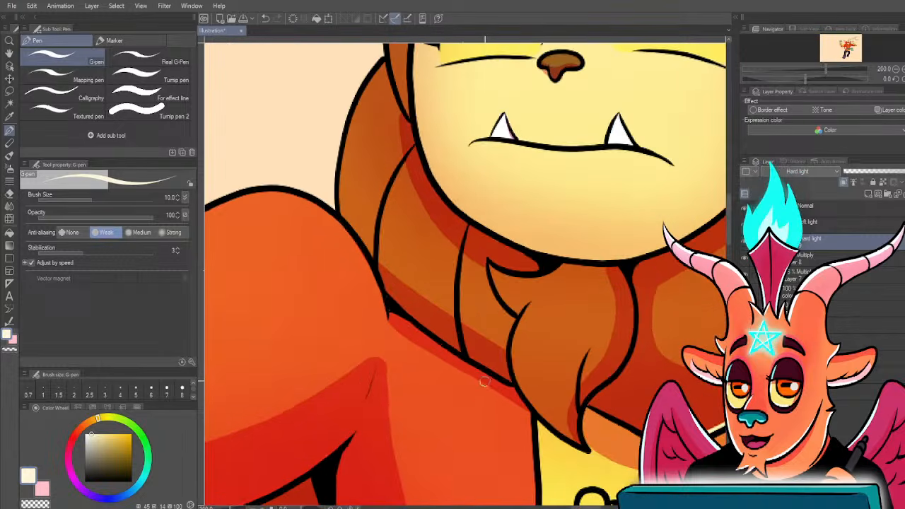
left_click_drag(604, 407, 472, 425)
scroll(468, 409, "down", 2)
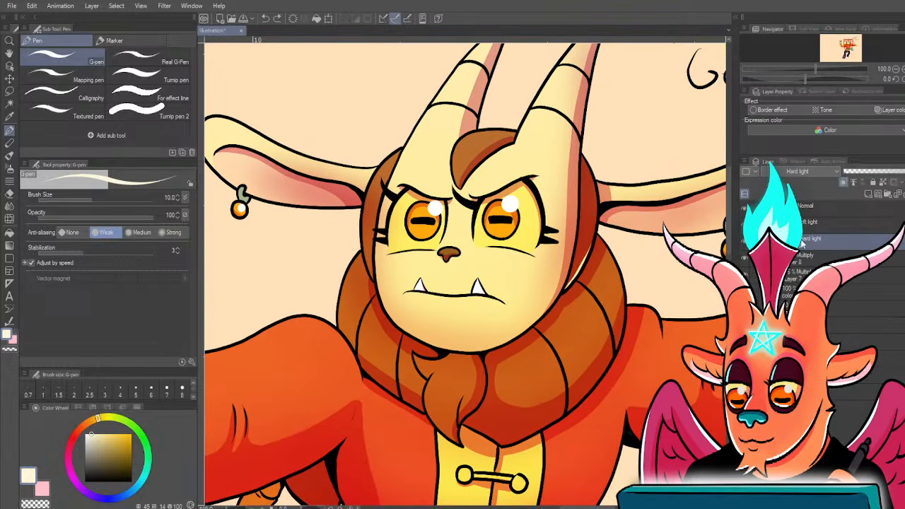
scroll(450, 377, "up", 2)
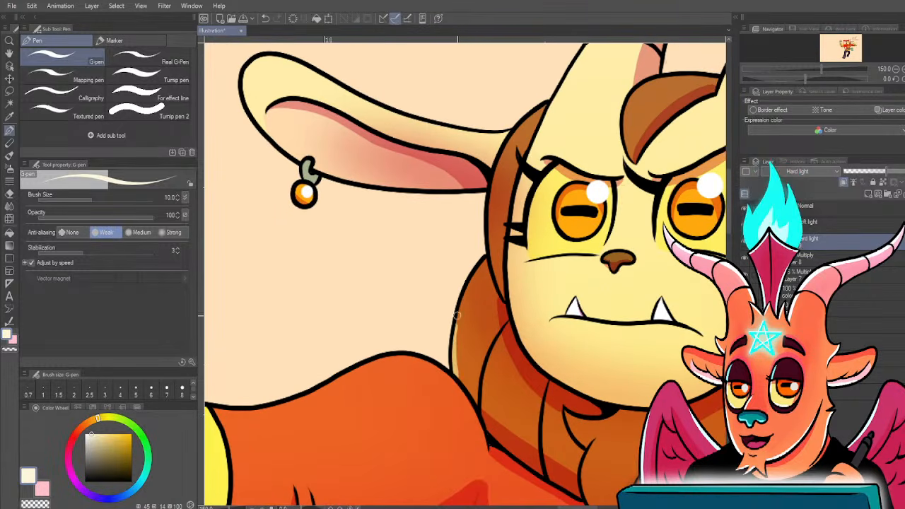
left_click_drag(453, 295, 450, 338)
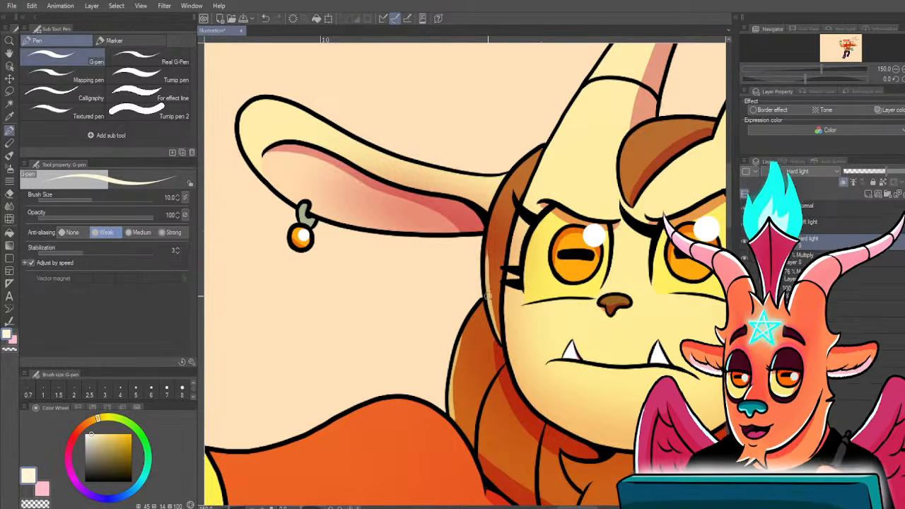
- Add a thin cream rim highlight along the outer curve of the beard with the G-pen at size 10
scroll(498, 338, "up", 5)
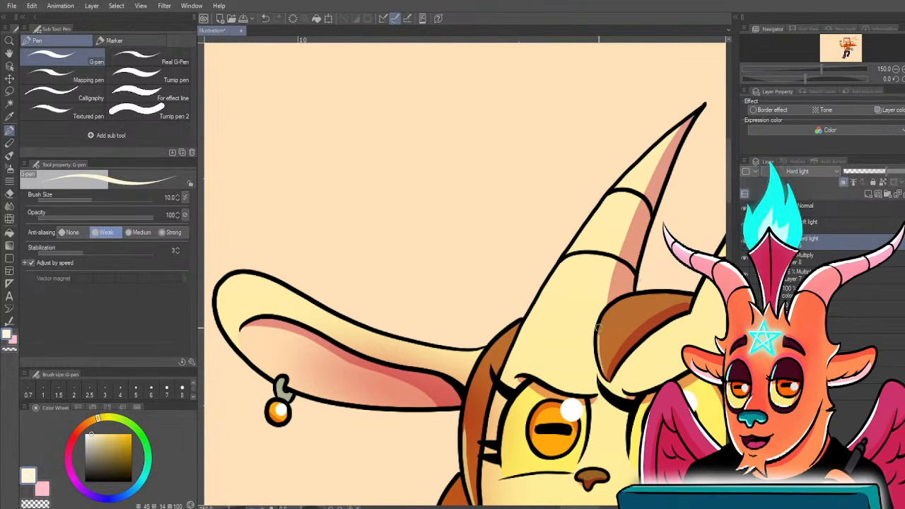
scroll(414, 439, "down", 4)
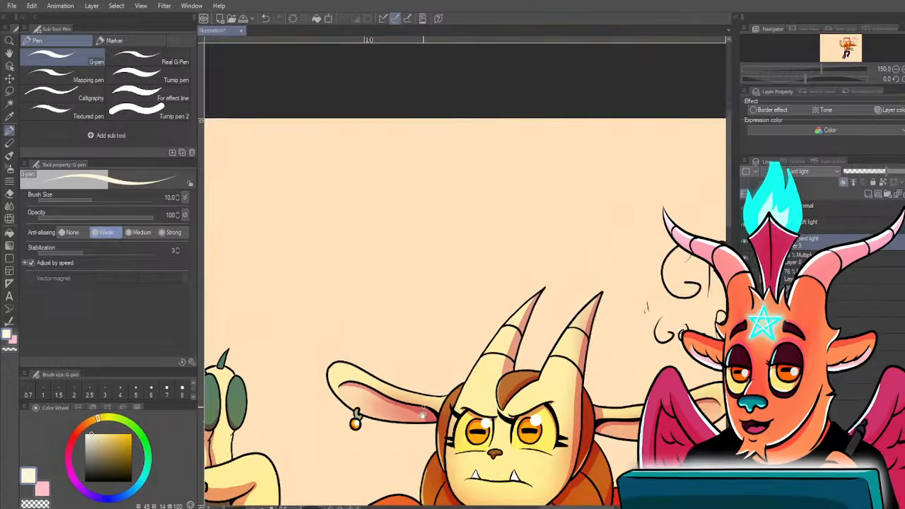
scroll(465, 256, "up", 2)
scroll(524, 281, "up", 2)
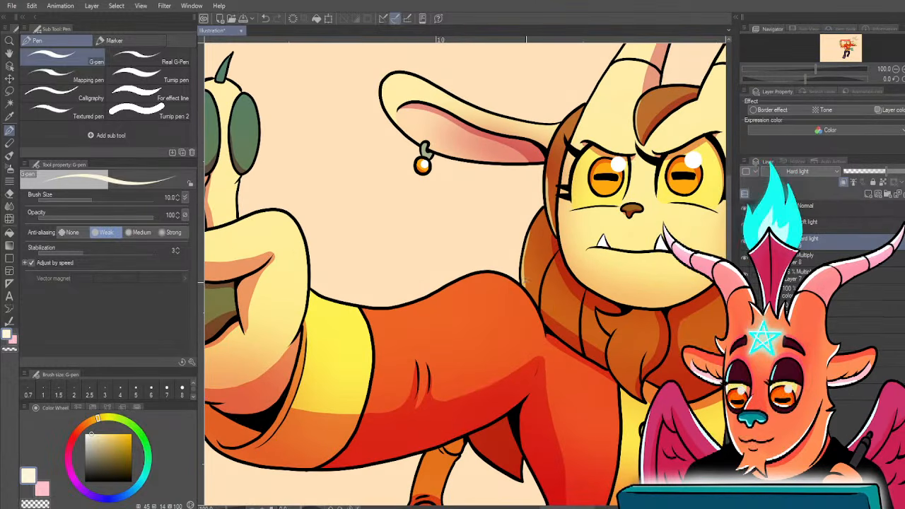
scroll(601, 336, "up", 2)
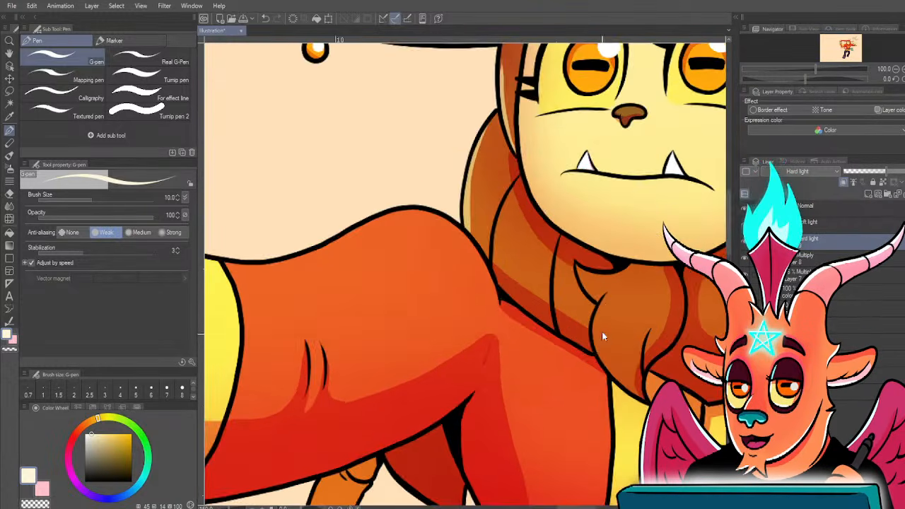
scroll(602, 379, "down", 2)
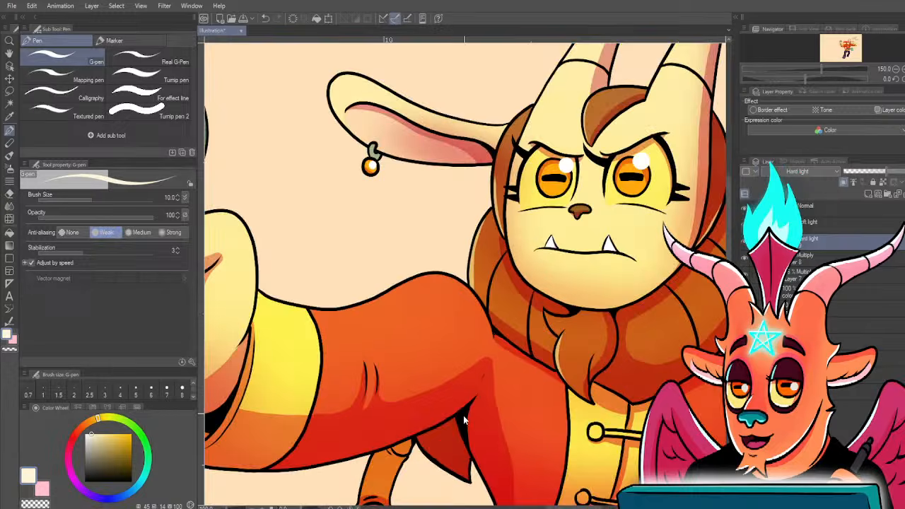
left_click_drag(458, 452, 539, 332)
- Paint a cream rim highlight along the jacket's waist below the raised arm, down to the sash
scroll(534, 364, "up", 2)
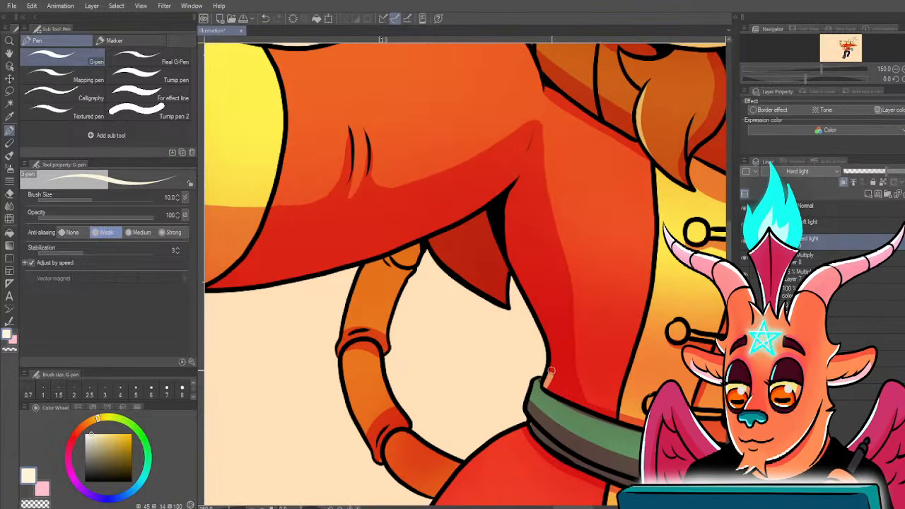
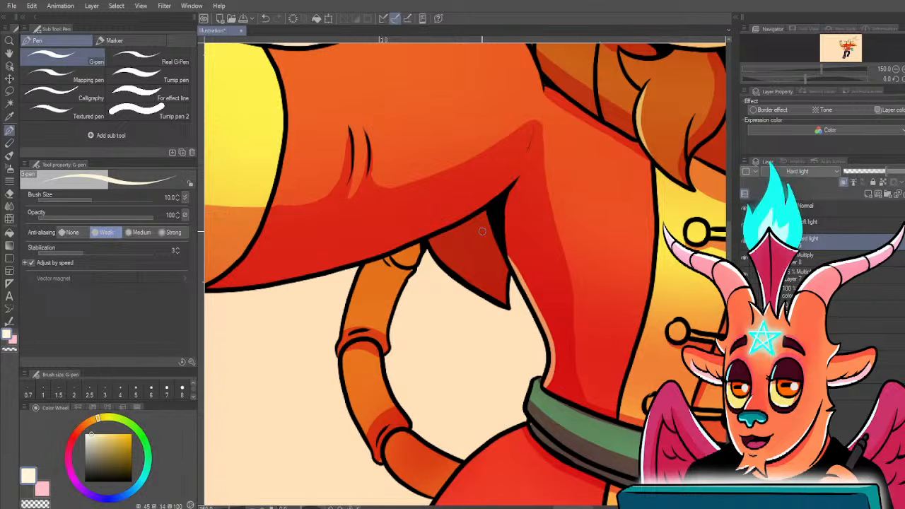
scroll(439, 333, "down", 1)
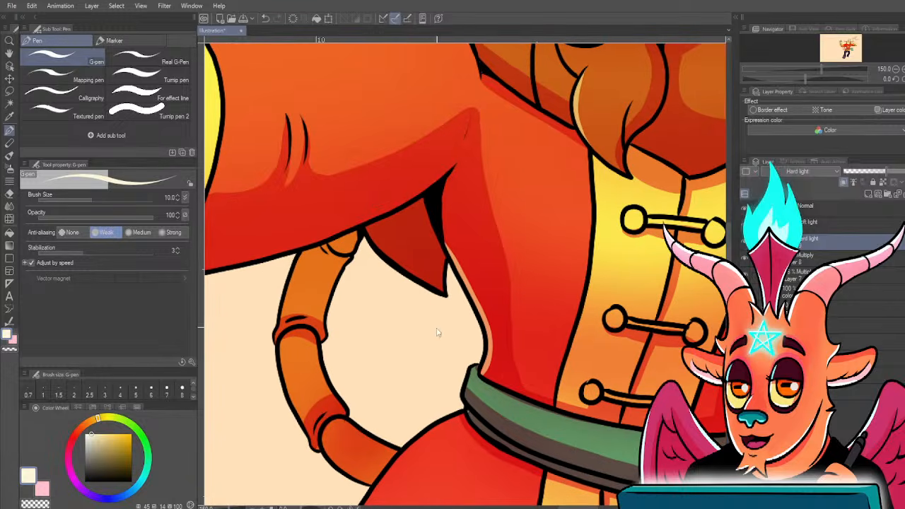
scroll(434, 348, "down", 1)
scroll(435, 348, "down", 2)
- Add thin cream rim highlights to the opposite side of the jacket's waist and the end of the sash beside the knot
scroll(542, 417, "up", 3)
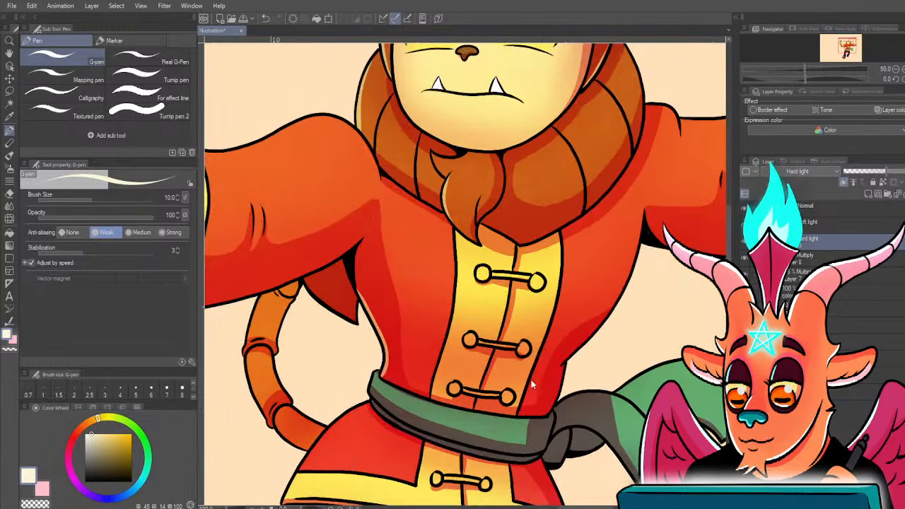
scroll(549, 414, "up", 1)
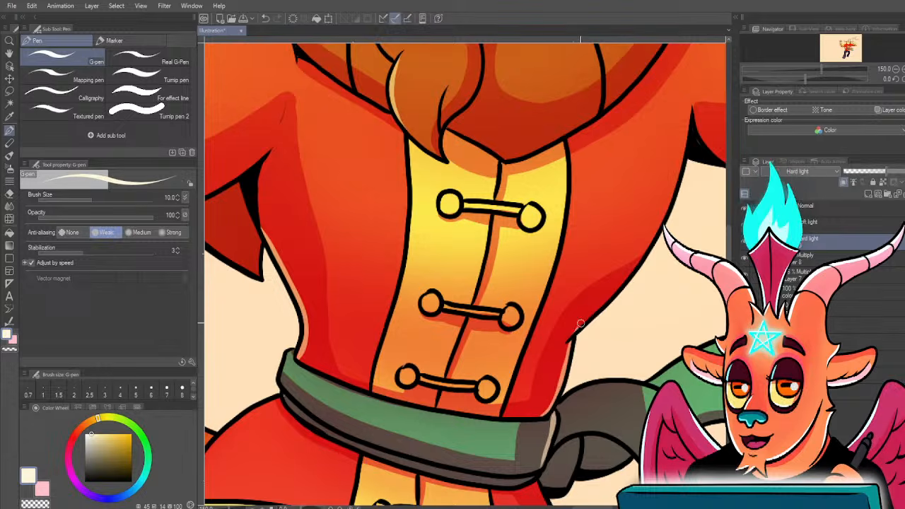
scroll(544, 372, "down", 2)
scroll(535, 365, "down", 1)
- Paint a cream rim highlight along the underside of the fist arm's sleeve with the G-pen at size 17, redoing the first stroke
scroll(452, 371, "up", 3)
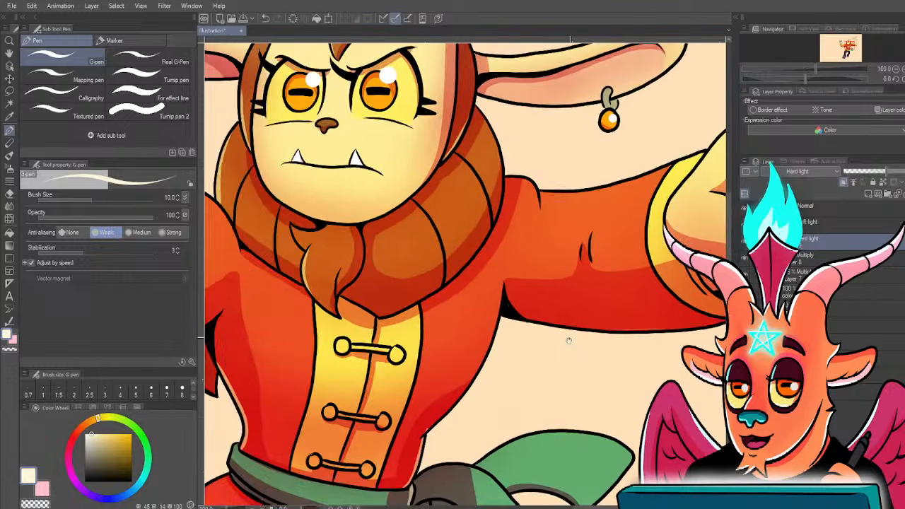
key("bracketright")
key("bracketright")
key("bracketright")
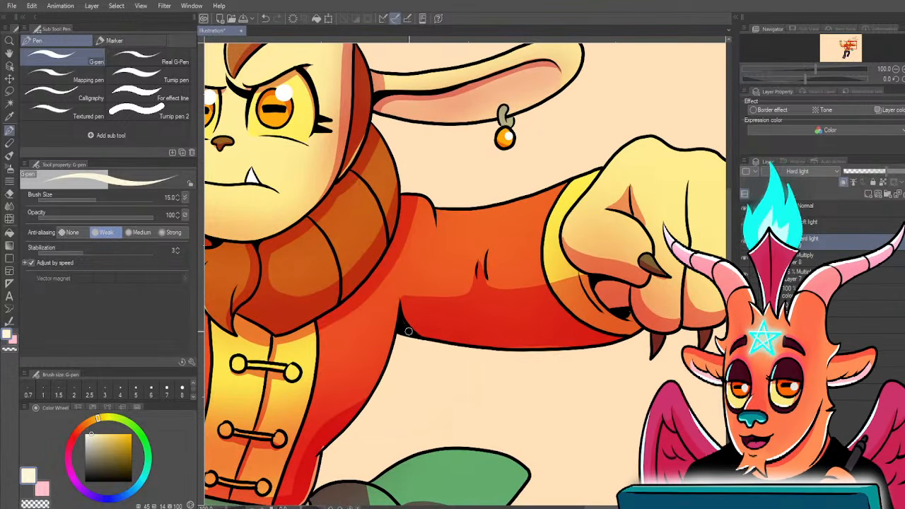
left_click_drag(429, 336, 614, 340)
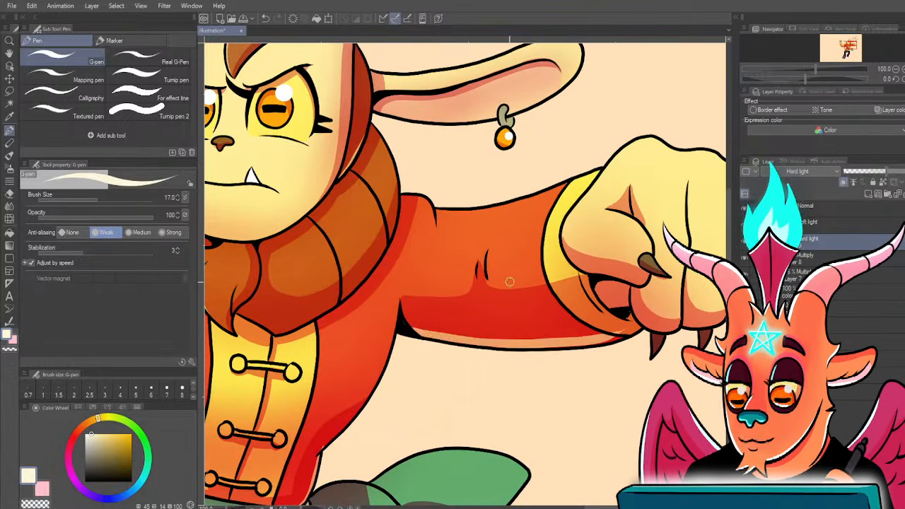
key("ctrl+z")
left_click_drag(408, 331, 568, 345)
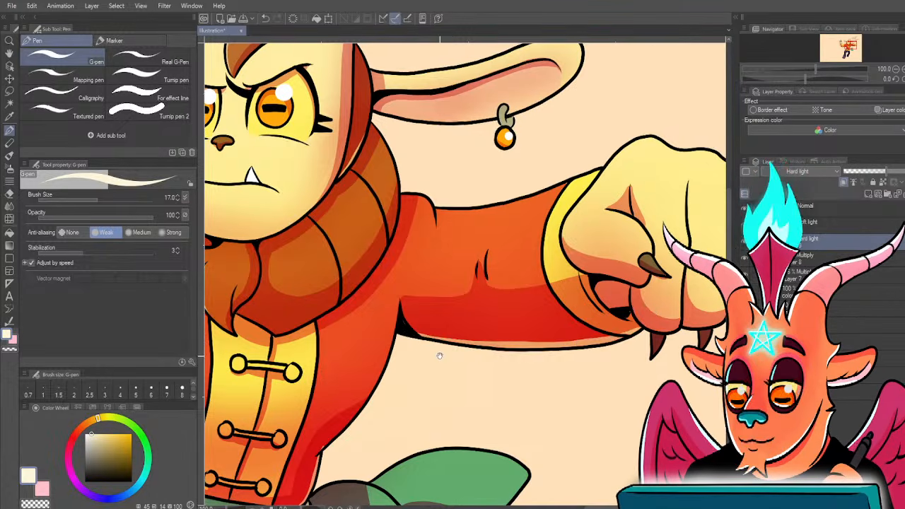
left_click_drag(448, 353, 565, 418)
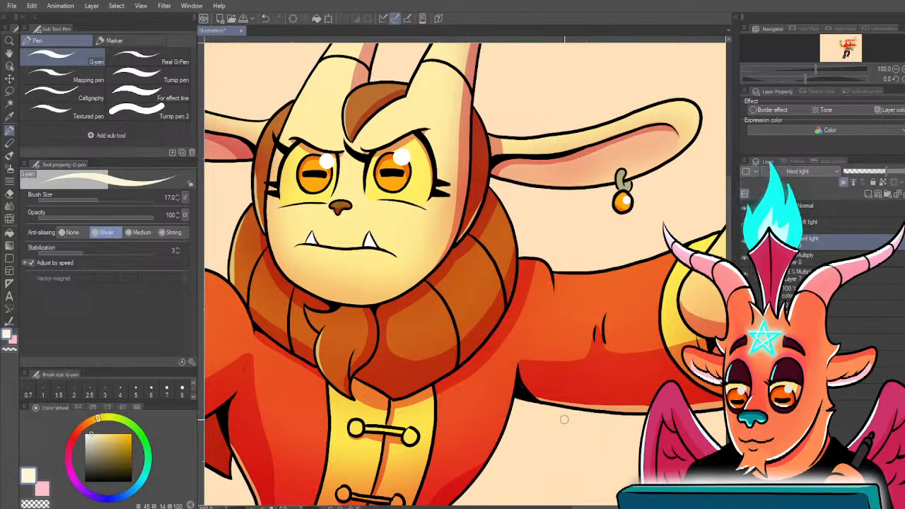
left_click_drag(572, 406, 546, 397)
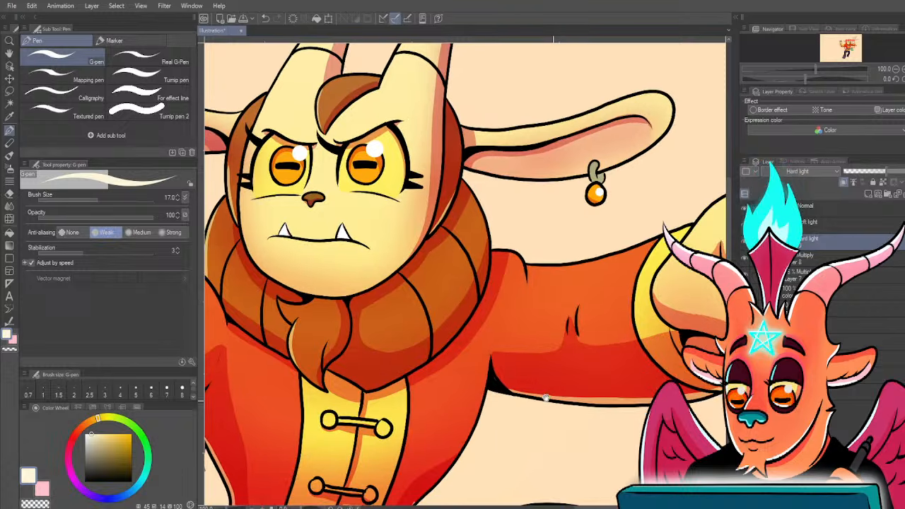
- Paint a cream rim highlight along the underside of the raised arm's cuff and sleeve with the G-pen at size 17
left_click_drag(439, 384, 565, 322)
left_click_drag(314, 376, 500, 346)
mouse_move(257, 345)
left_mouse_down()
mouse_move(385, 365)
mouse_move(474, 351)
mouse_move(539, 313)
left_mouse_up()
key("ctrl+z")
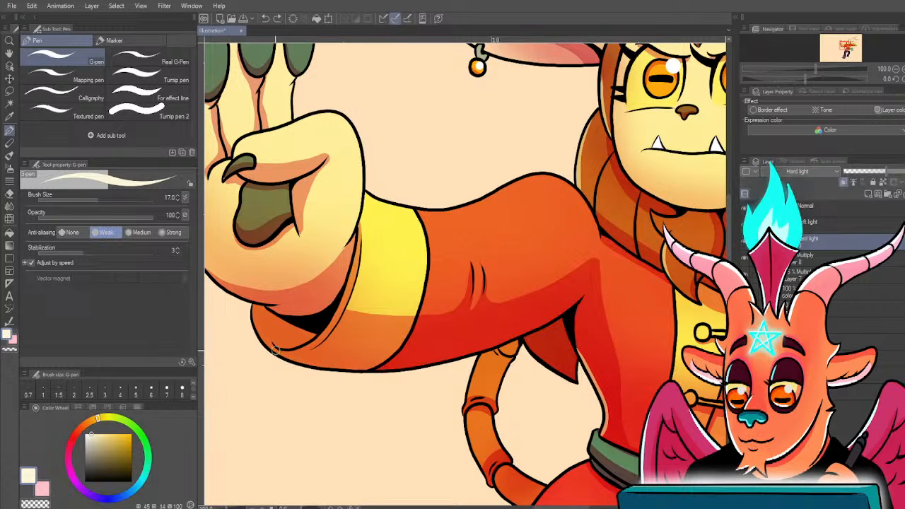
left_click_drag(394, 364, 500, 344)
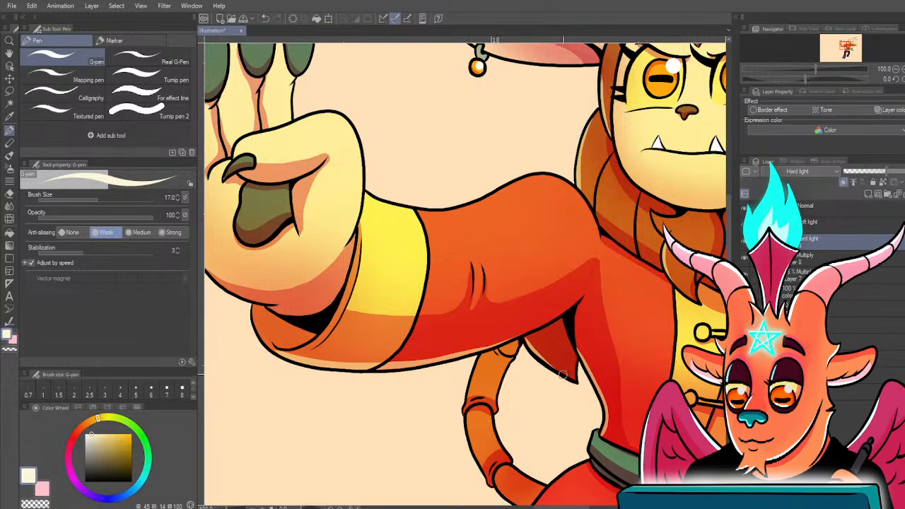
left_click_drag(485, 394, 491, 424)
- Add a cream rim highlight along the outer edge of the raised hand's thumb
scroll(484, 414, "down", 2)
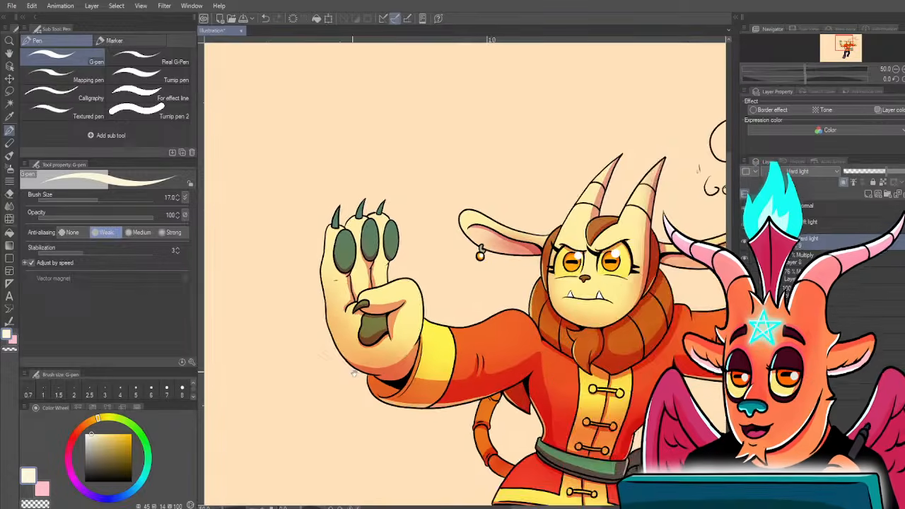
scroll(353, 374, "up", 2)
scroll(554, 313, "up", 1)
mouse_move(632, 310)
left_mouse_down()
mouse_move(593, 341)
mouse_move(586, 258)
left_mouse_up()
left_click_drag(484, 258, 516, 329)
- Paint a cream highlight along the outer edge of the finger pad nearest the head with the G-pen at size 12
key("bracketleft")
key("bracketleft")
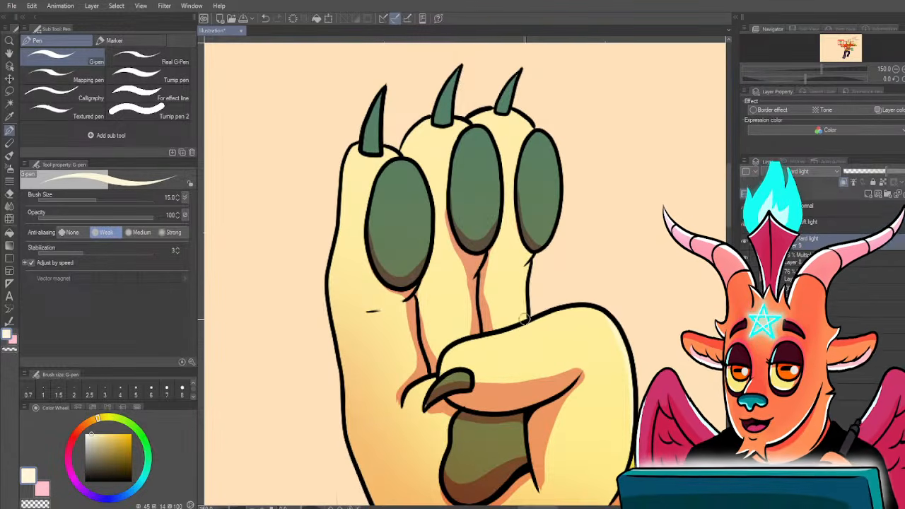
left_click_drag(550, 209, 553, 149)
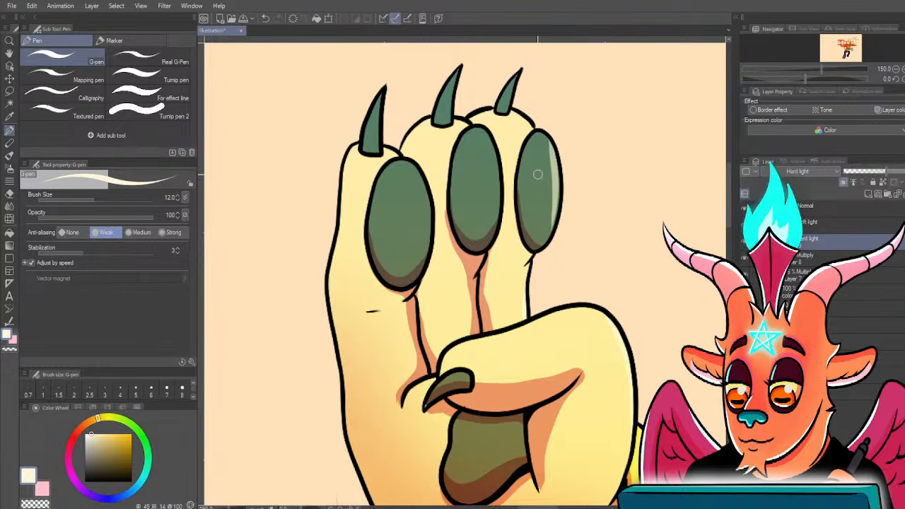
- Undo the last finger-pad stroke and paint thin cream highlights along the head-side edges of all three finger pads with the G-pen at size 12
key("ctrl+z")
left_click_drag(555, 226, 550, 141)
mouse_move(494, 224)
left_mouse_down()
mouse_move(498, 172)
mouse_move(486, 139)
left_mouse_up()
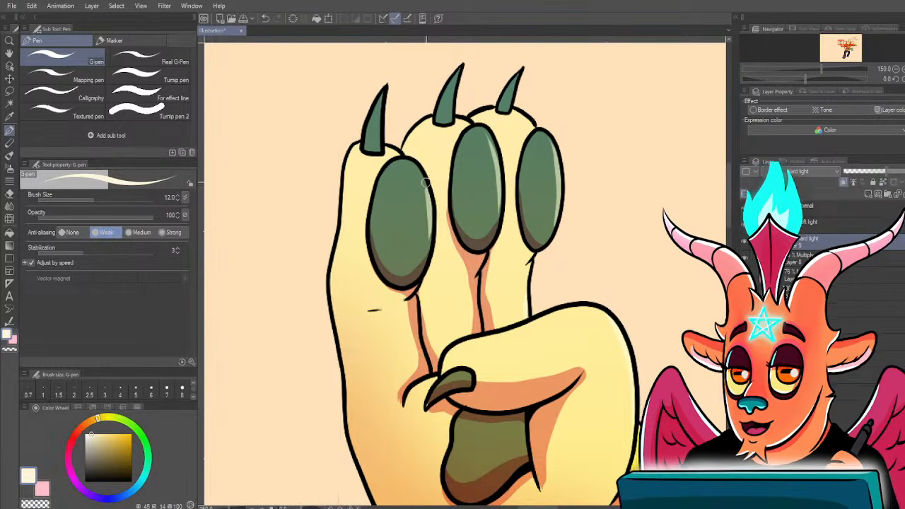
left_click_drag(394, 268, 416, 162)
scroll(450, 318, "down", 1)
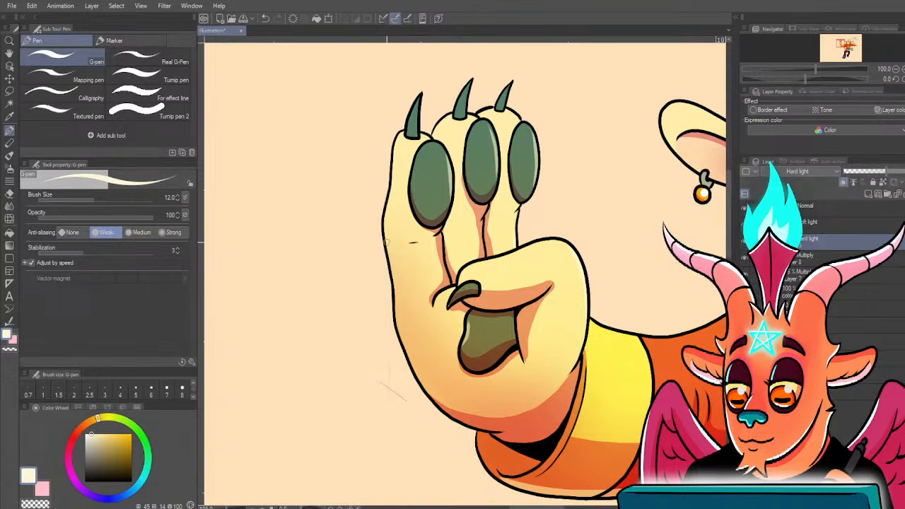
- Paint a cream highlight along the outer edge of the clenched fist's last finger with the G-pen at size 12
scroll(424, 318, "down", 3)
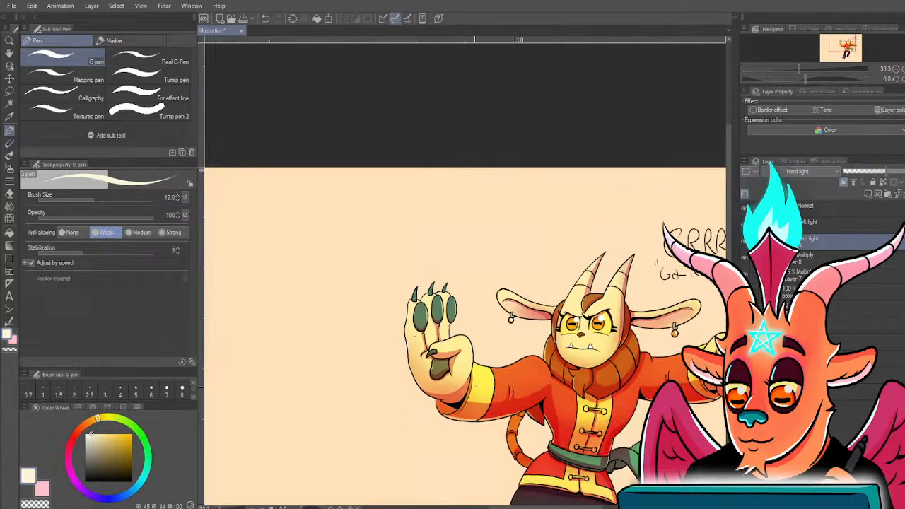
scroll(348, 275, "up", 3)
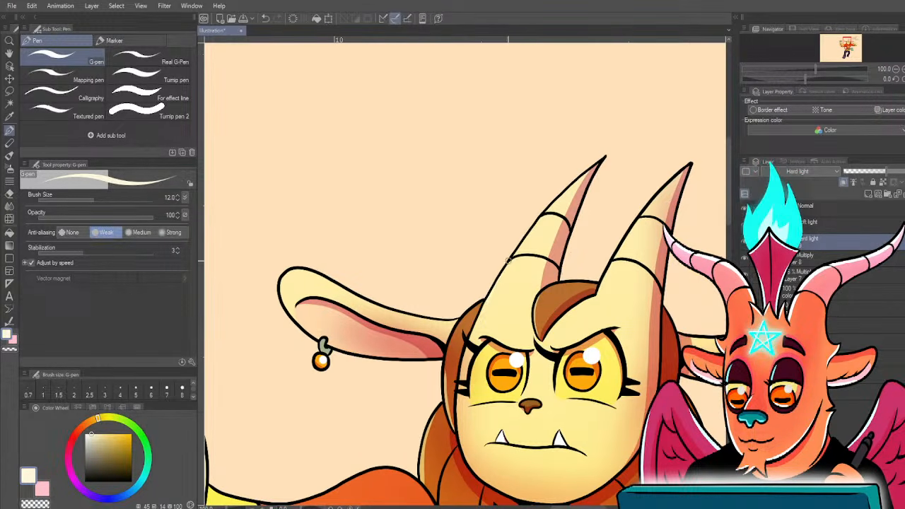
left_click_drag(570, 283, 556, 302)
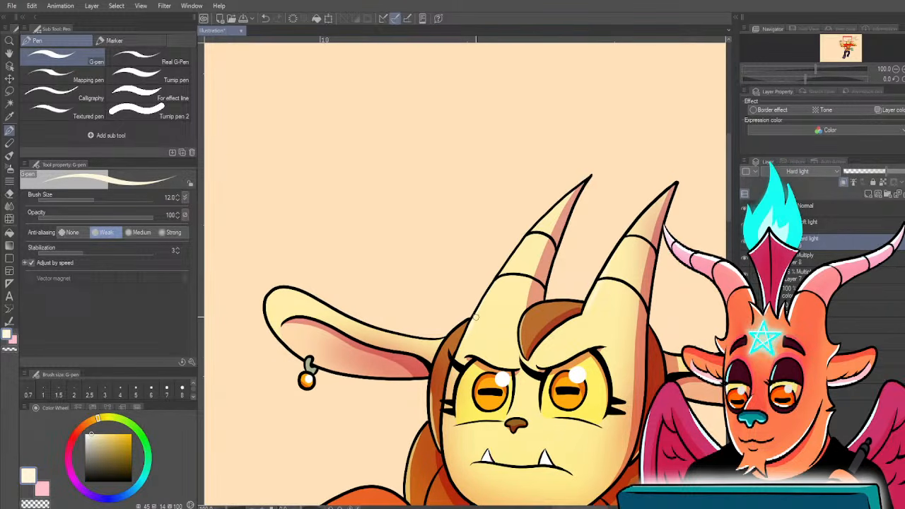
left_click_drag(634, 502, 519, 332)
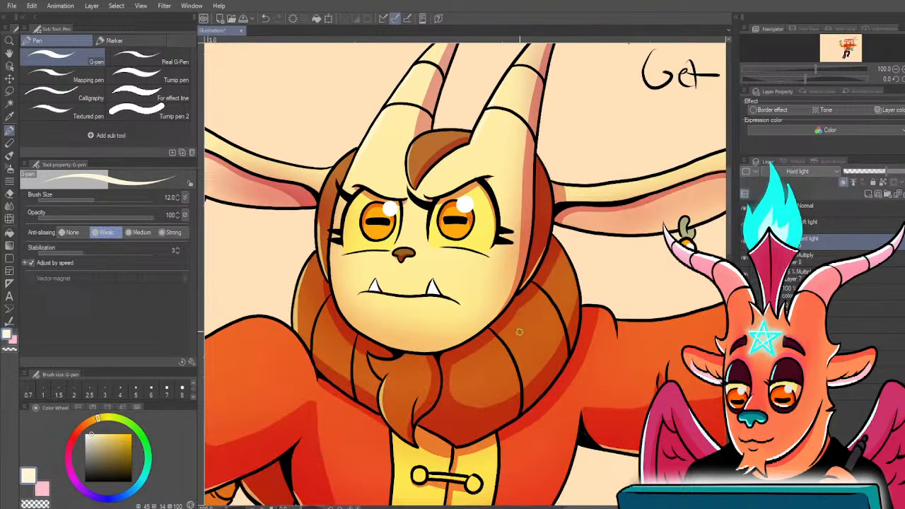
scroll(496, 344, "down", 3)
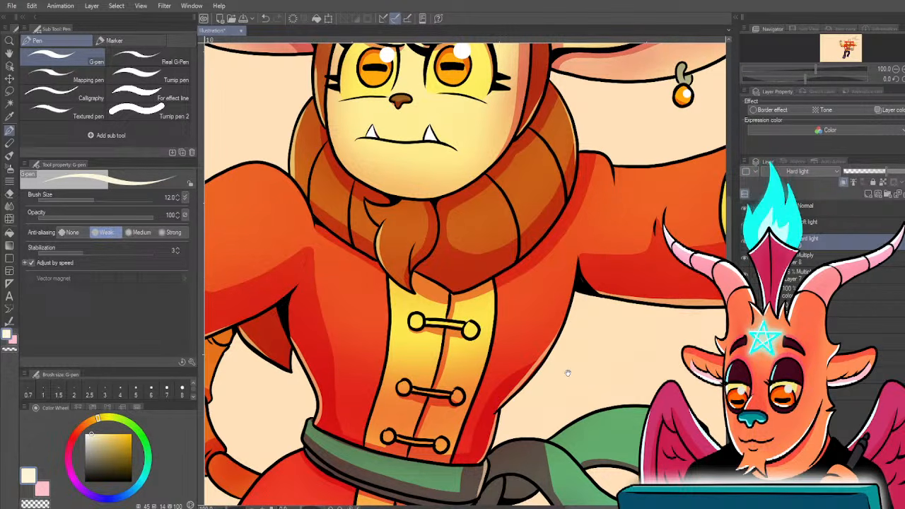
left_click_drag(621, 336, 323, 423)
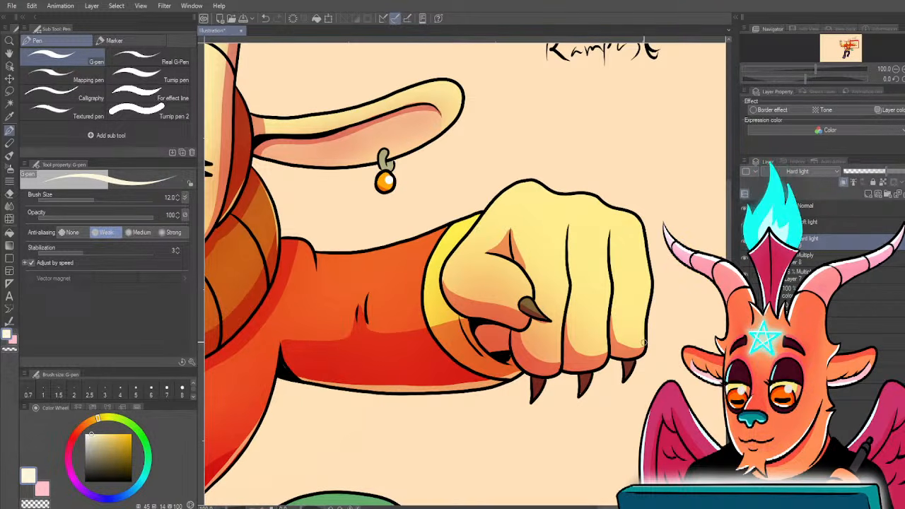
left_click_drag(645, 316, 641, 225)
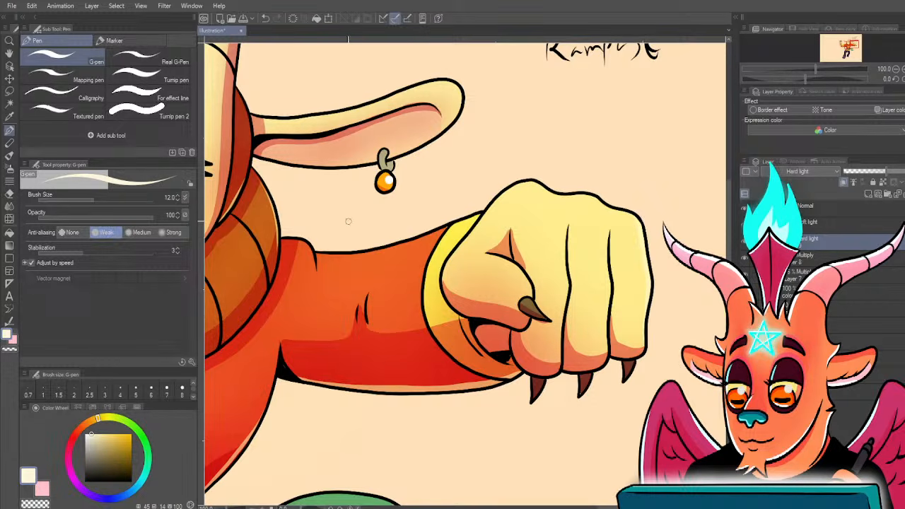
- Examine the sleeves, raised hand and tail up close for edges that still lack rim highlights
left_click_drag(295, 248, 449, 315)
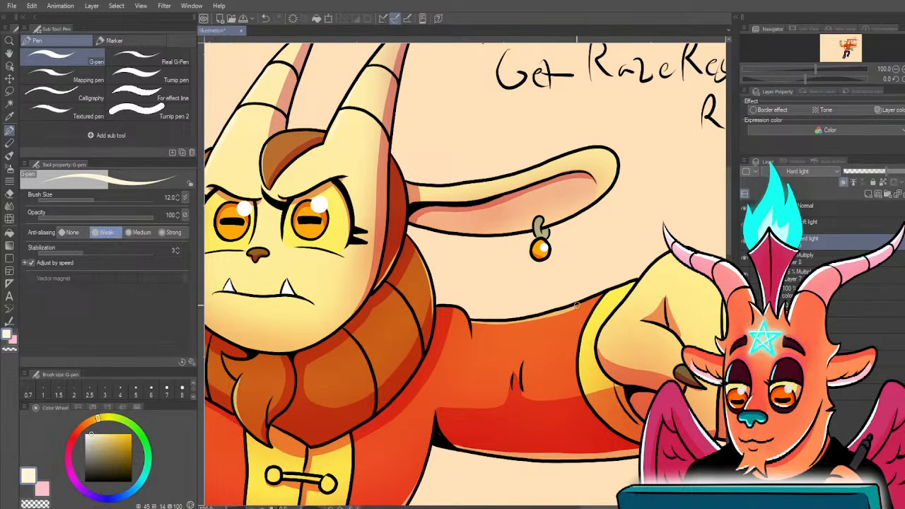
scroll(633, 249, "down", 3)
left_click_drag(333, 418, 350, 375)
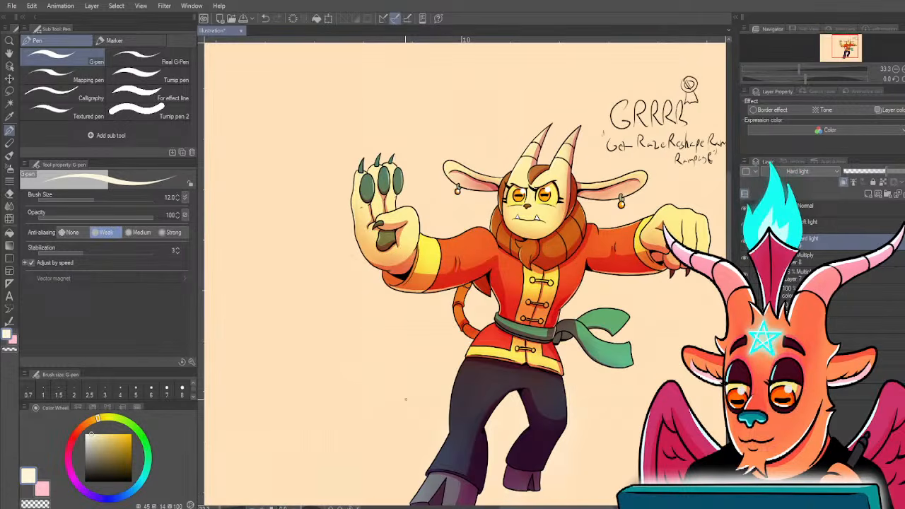
left_click_drag(399, 305, 409, 425)
scroll(424, 338, "up", 3)
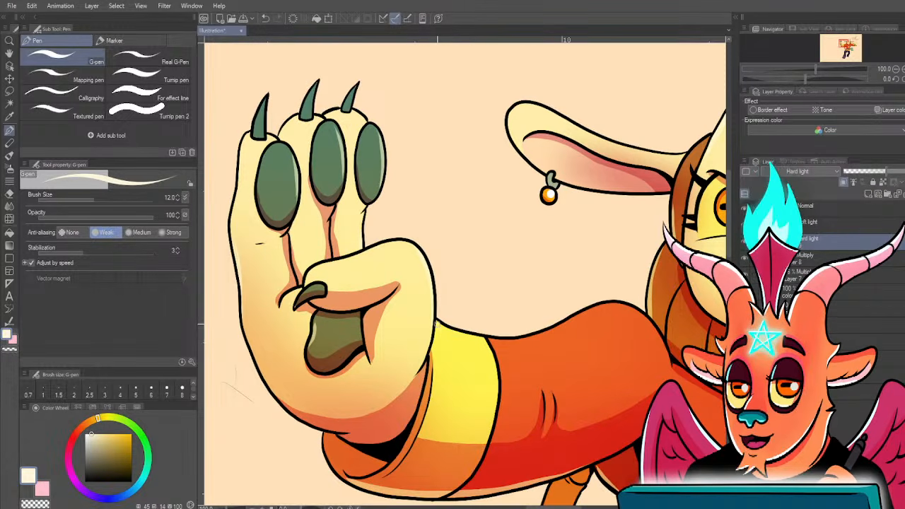
scroll(484, 240, "down", 3)
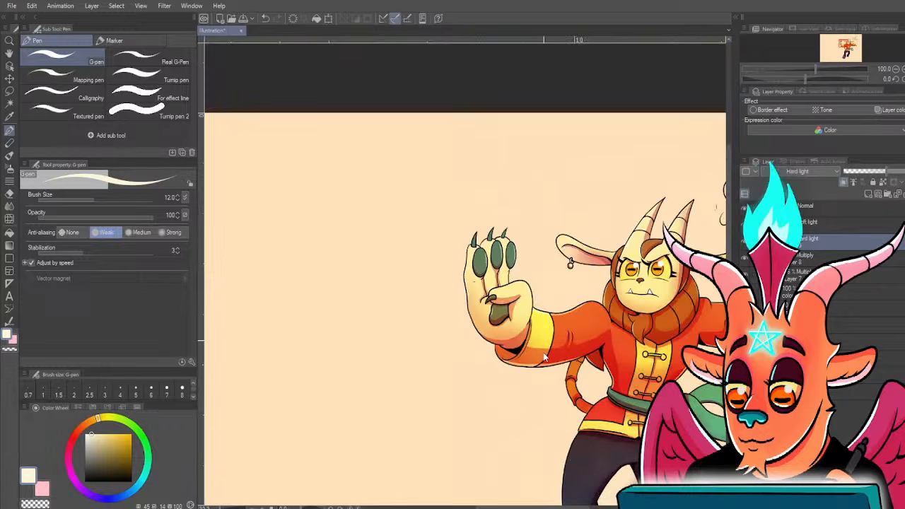
left_click_drag(508, 344, 464, 339)
scroll(471, 393, "up", 3)
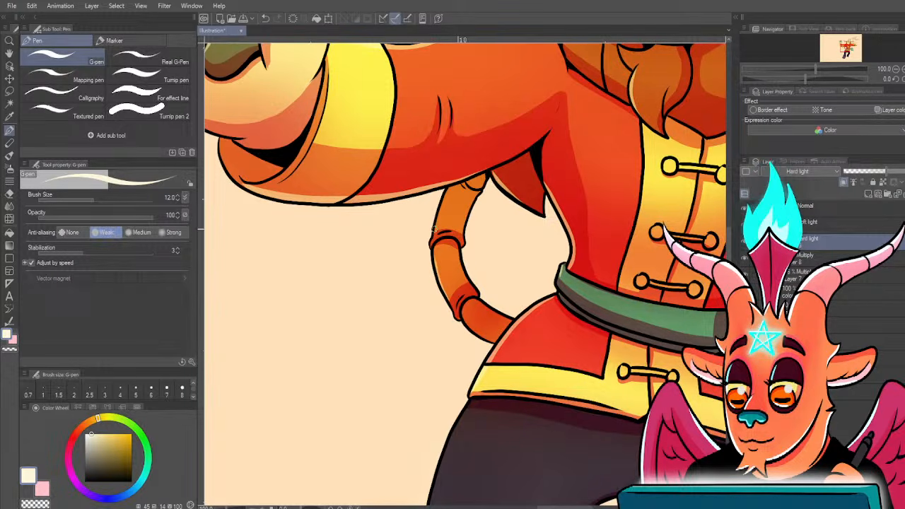
- Paint cream highlights along the upper edges of both loose ends of the green sash
left_click_drag(697, 401, 503, 359)
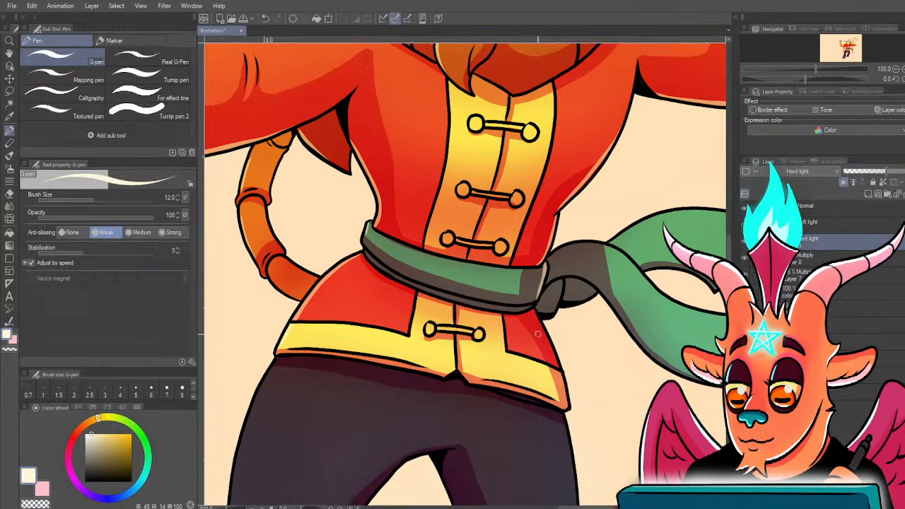
left_click_drag(540, 325, 398, 343)
left_click_drag(472, 271, 541, 324)
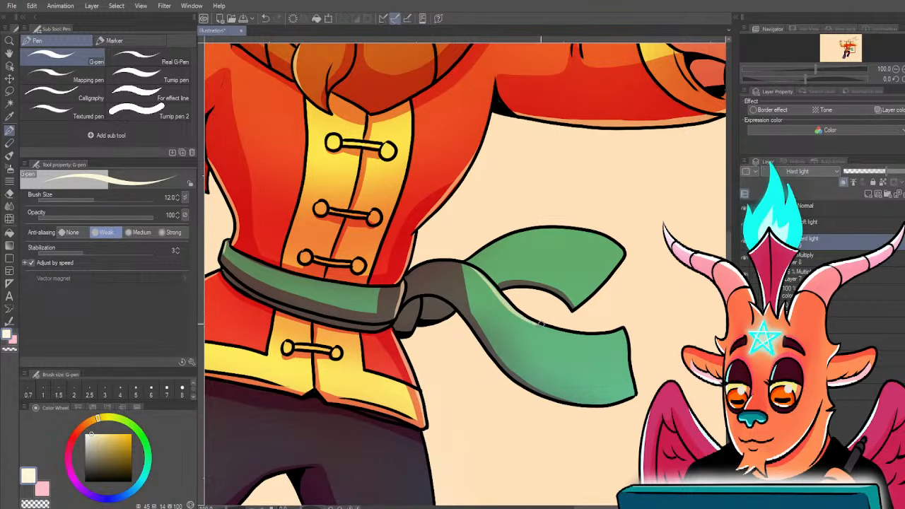
mouse_move(469, 259)
left_mouse_down()
mouse_move(525, 233)
mouse_move(622, 239)
left_mouse_up()
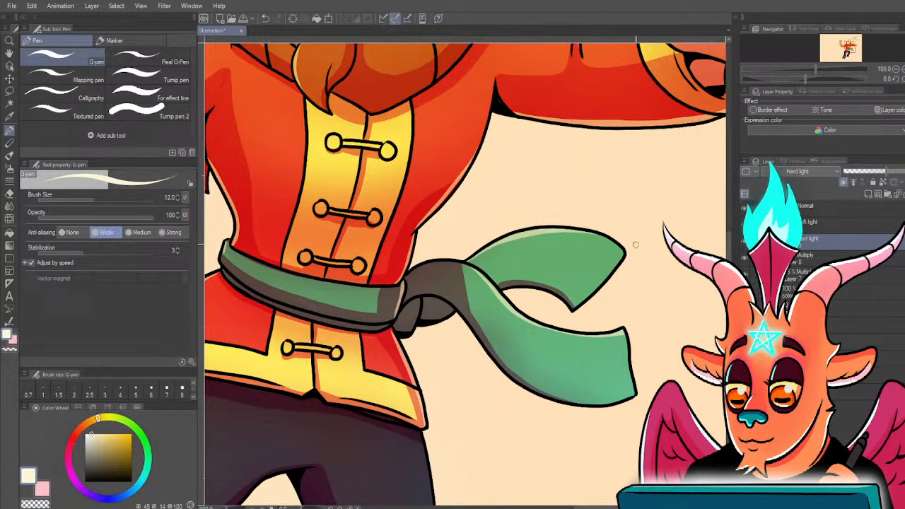
- Paint cream rim highlights along the outer edges of the forward hoof, the flared trouser cuff and the thigh above it
scroll(632, 243, "down", 2)
left_click_drag(392, 403, 470, 301)
scroll(349, 388, "up", 1)
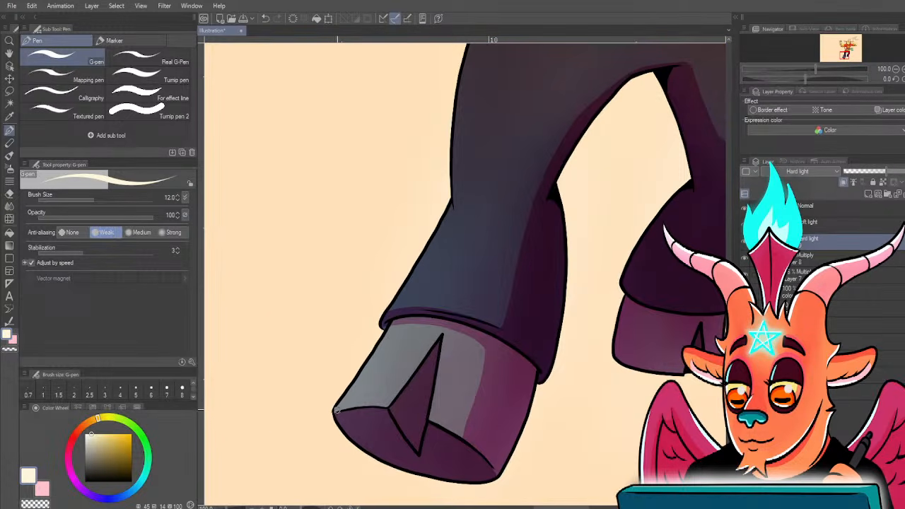
left_click_drag(353, 387, 388, 331)
left_click_drag(394, 287, 382, 426)
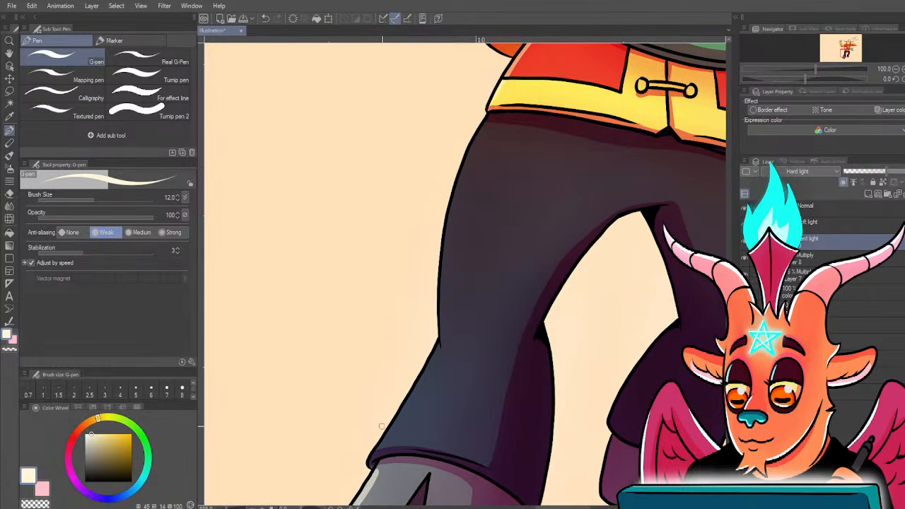
mouse_move(371, 460)
left_mouse_down()
mouse_move(424, 380)
mouse_move(441, 325)
left_mouse_up()
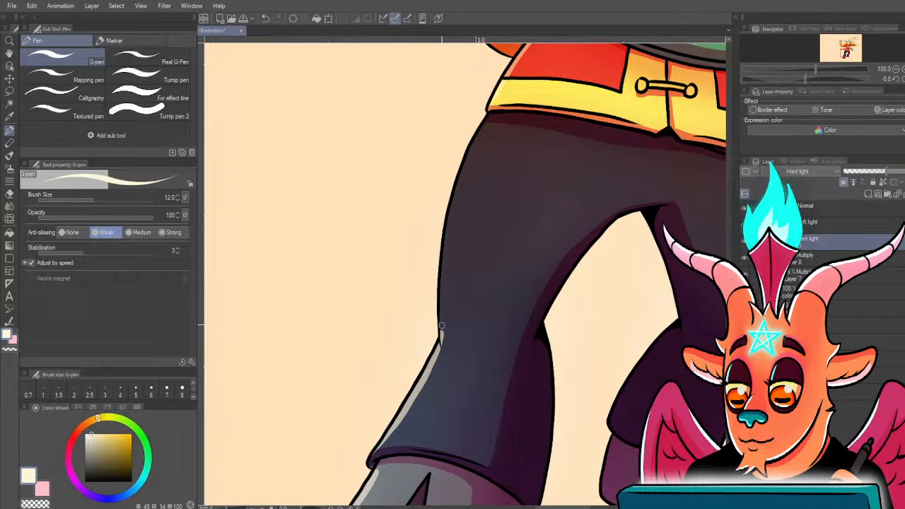
left_click_drag(443, 250, 476, 139)
- Paint a cream rim highlight along the outer edge of the rear leg's thigh
left_click_drag(618, 259, 425, 256)
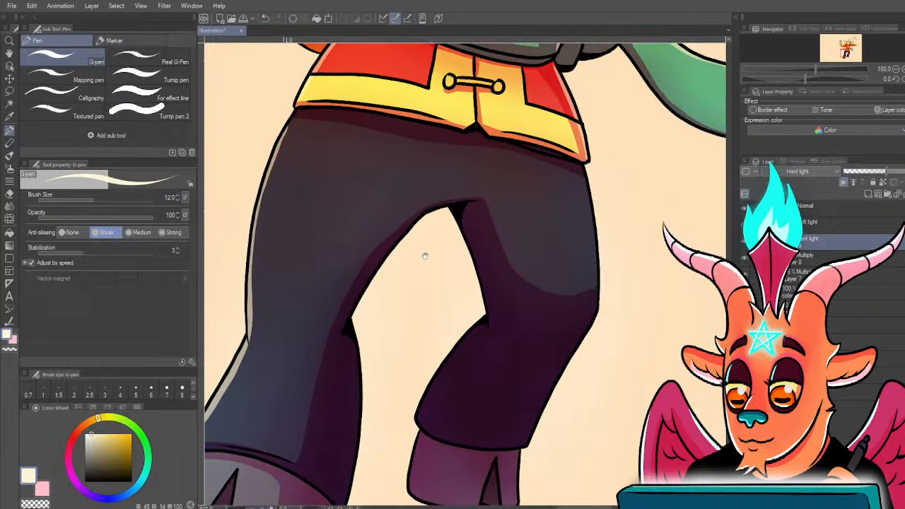
left_click_drag(509, 463, 527, 347)
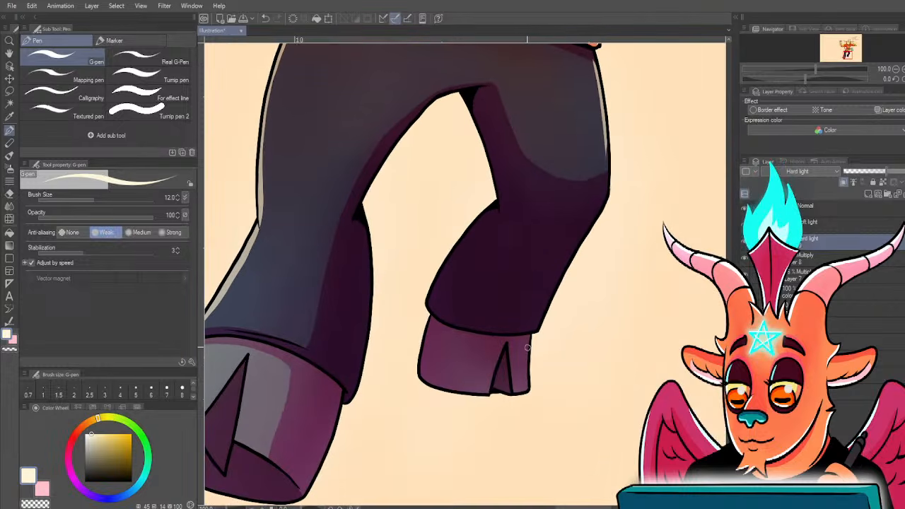
left_click_drag(519, 434, 535, 485)
mouse_move(437, 431)
left_mouse_down()
mouse_move(444, 373)
mouse_move(477, 291)
left_mouse_up()
left_click_drag(478, 223, 478, 424)
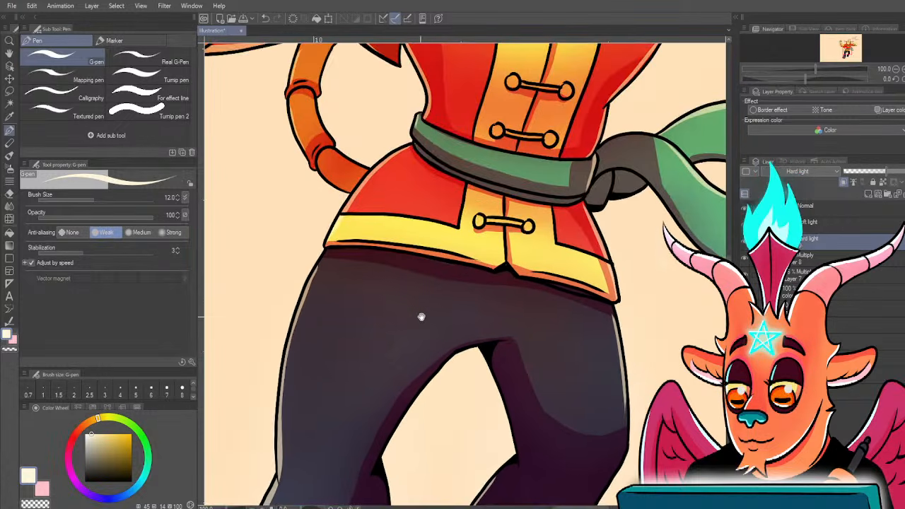
- Inspect the jacket, tail, arms and face up close for missing shading or highlights
mouse_move(422, 323)
left_mouse_down()
mouse_move(423, 387)
mouse_move(432, 365)
left_mouse_up()
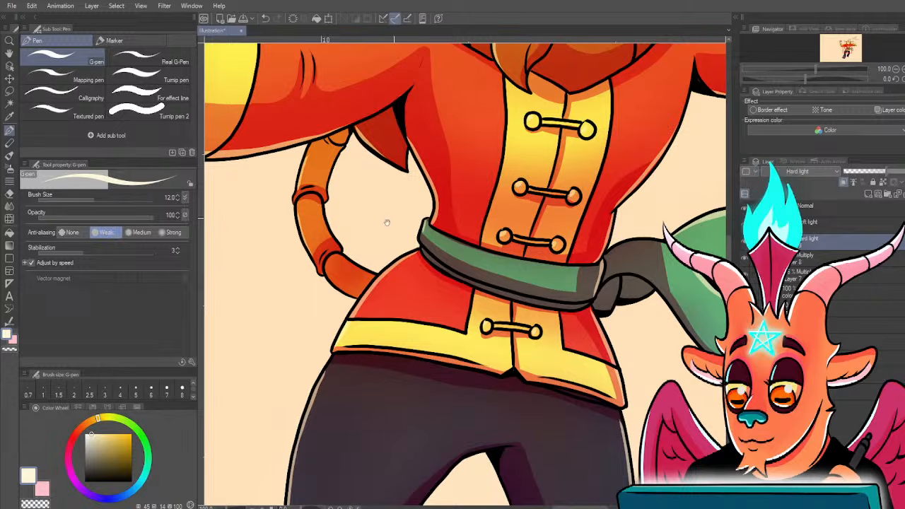
left_click_drag(387, 223, 418, 316)
scroll(433, 306, "down", 2)
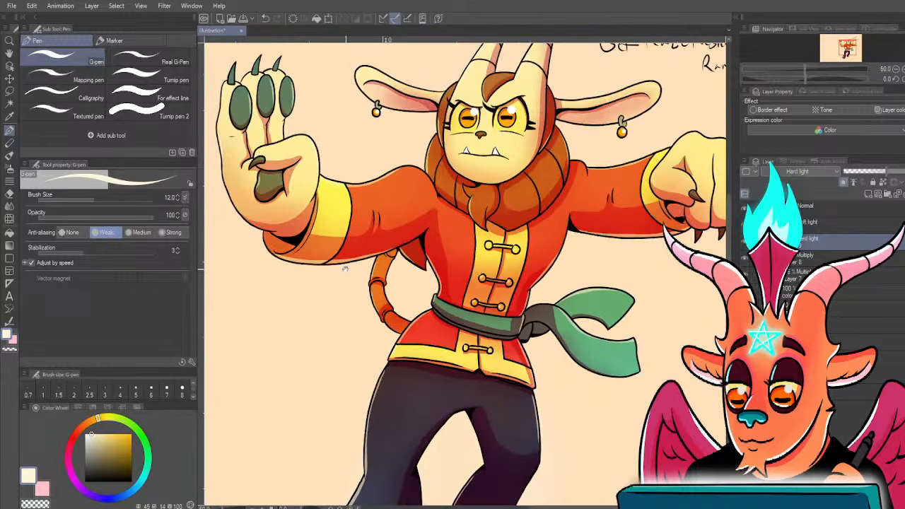
left_click_drag(375, 239, 396, 337)
scroll(526, 208, "up", 3)
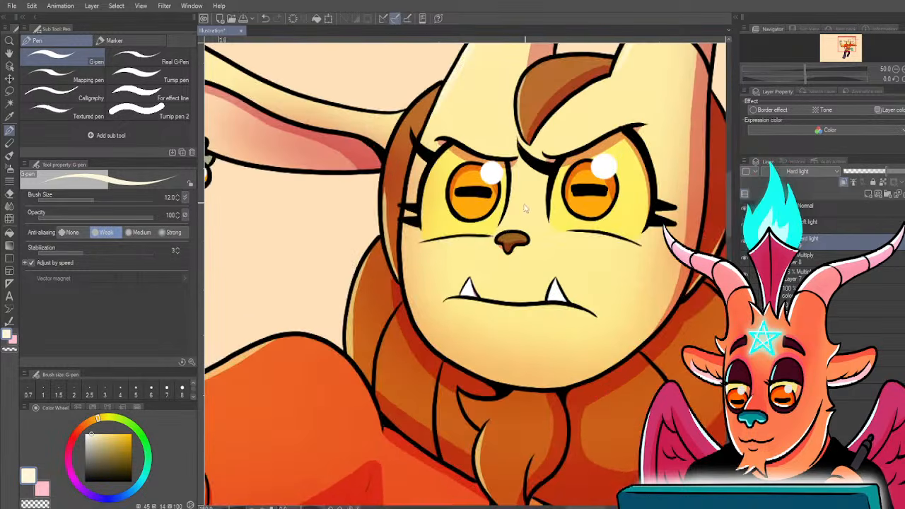
scroll(307, 361, "down", 3)
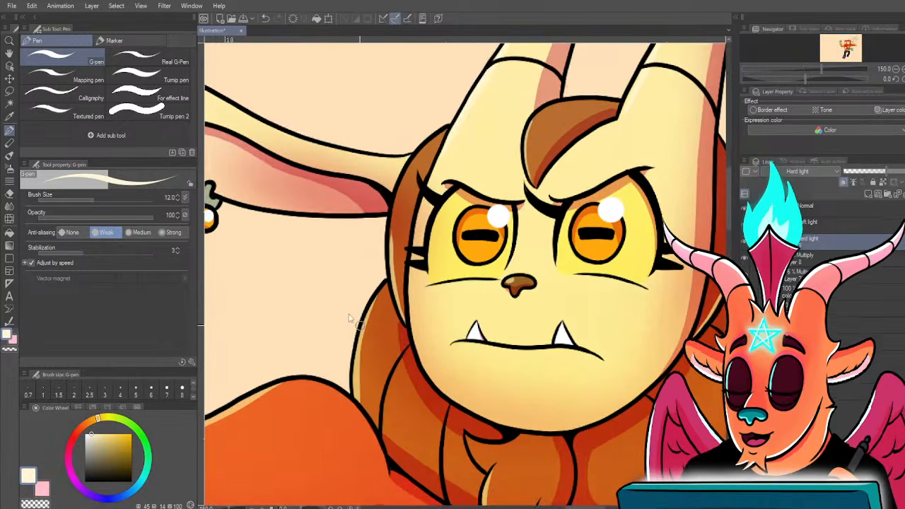
scroll(307, 360, "down", 2)
left_click_drag(248, 318, 299, 274)
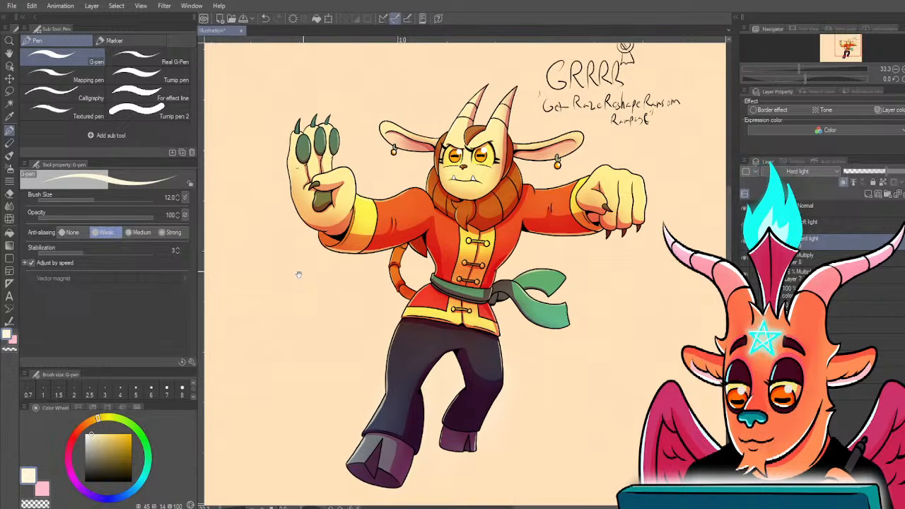
- Review the whole figure with the line art layer hidden, then show that layer again
left_click_drag(286, 328, 327, 351)
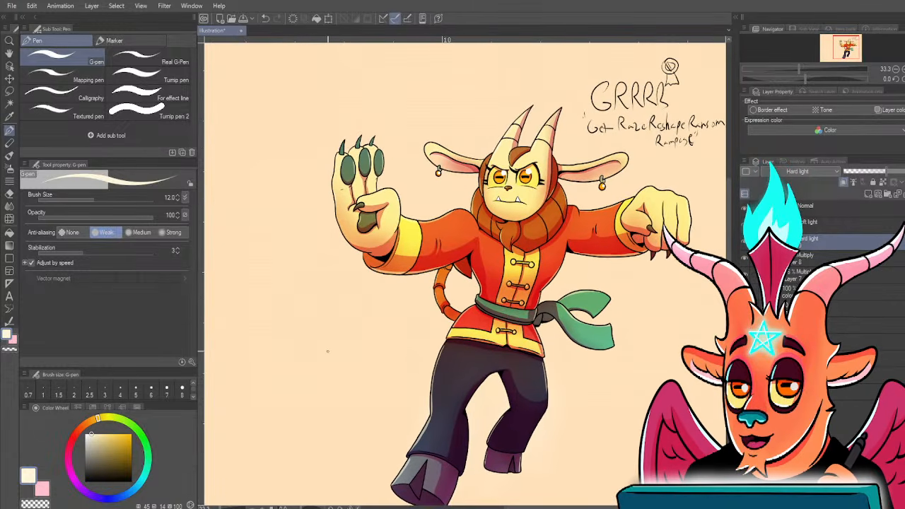
scroll(336, 358, "down", 1)
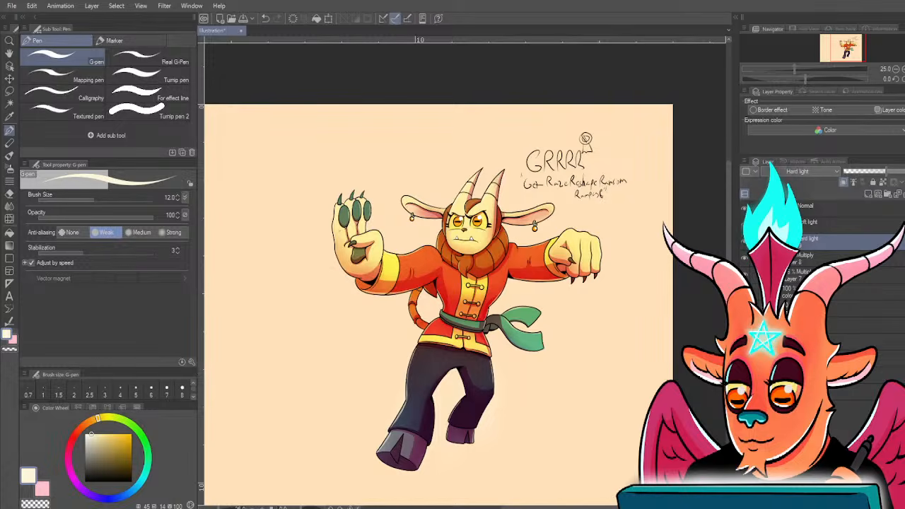
left_click(745, 208)
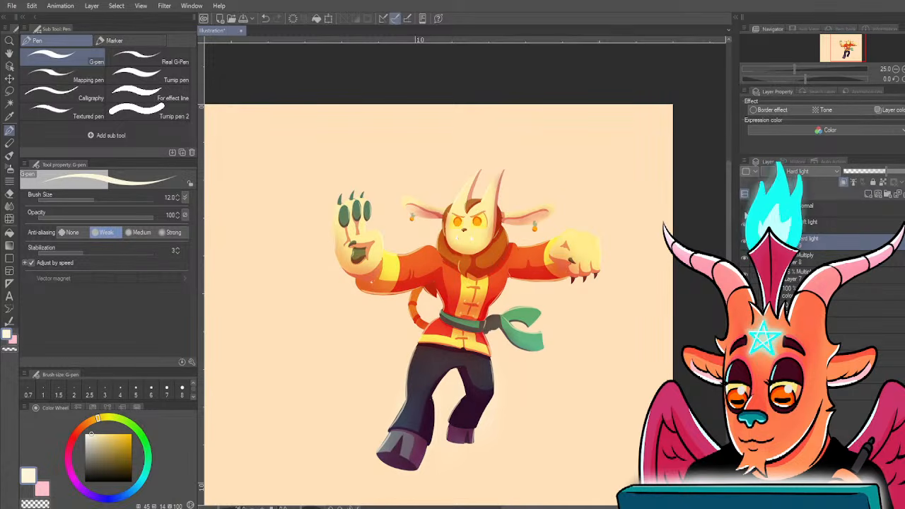
left_click(744, 208)
- Lasso the handwritten GRRRR notes beside the head, cut them from the line art onto a separate hidden layer, and clear the selection
left_click(813, 207)
key("m")
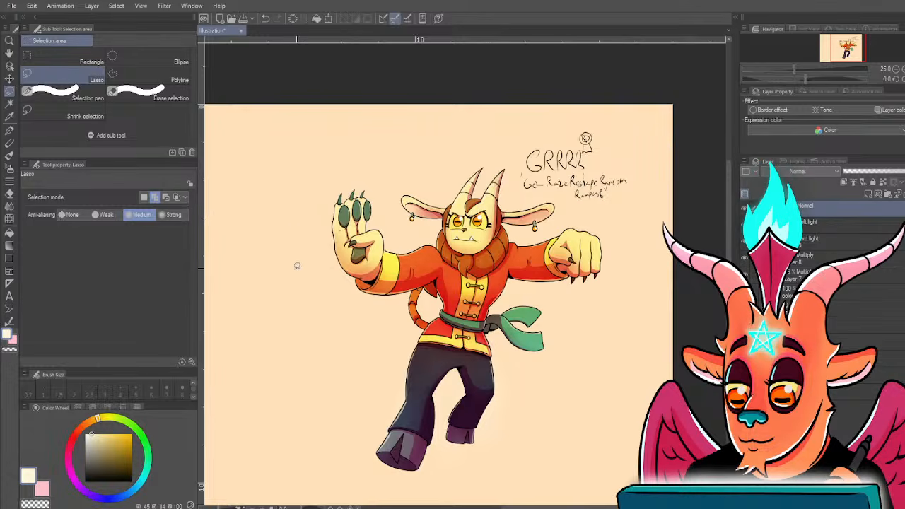
left_click_drag(297, 266, 383, 306)
scroll(382, 302, "up", 4)
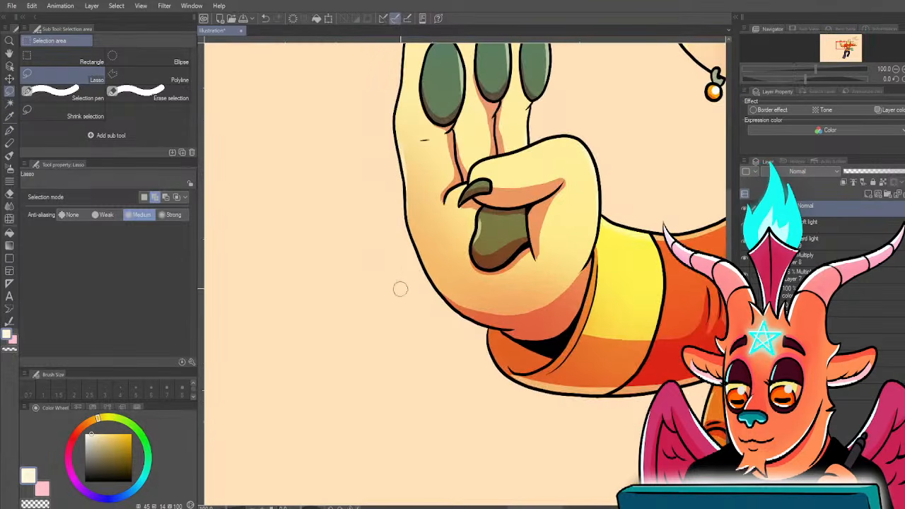
scroll(401, 289, "down", 5)
scroll(520, 162, "up", 3)
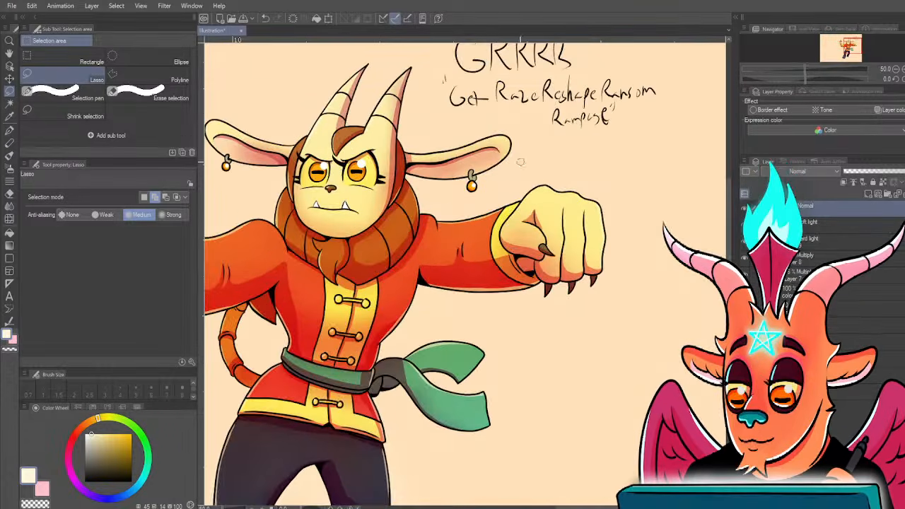
scroll(488, 201, "down", 2)
scroll(450, 242, "up", 2)
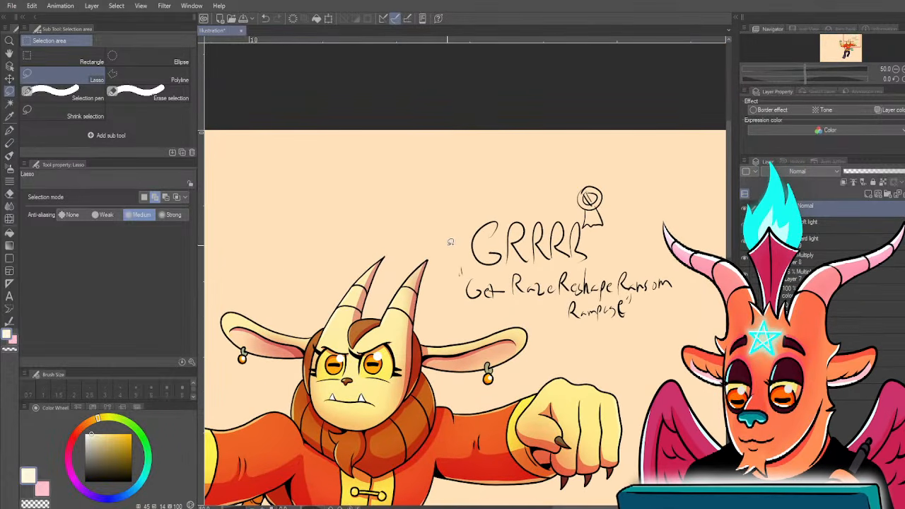
mouse_move(615, 350)
left_mouse_down()
mouse_move(663, 184)
mouse_move(456, 203)
left_mouse_up()
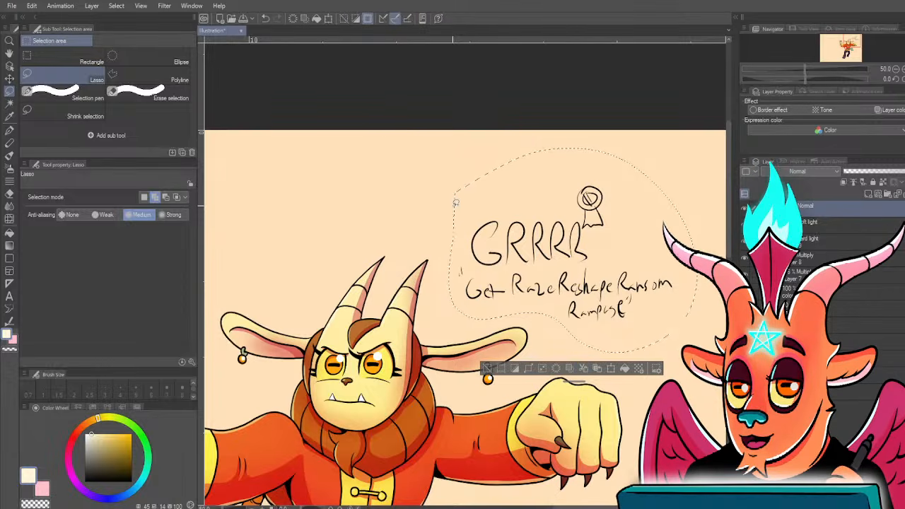
left_click(584, 370)
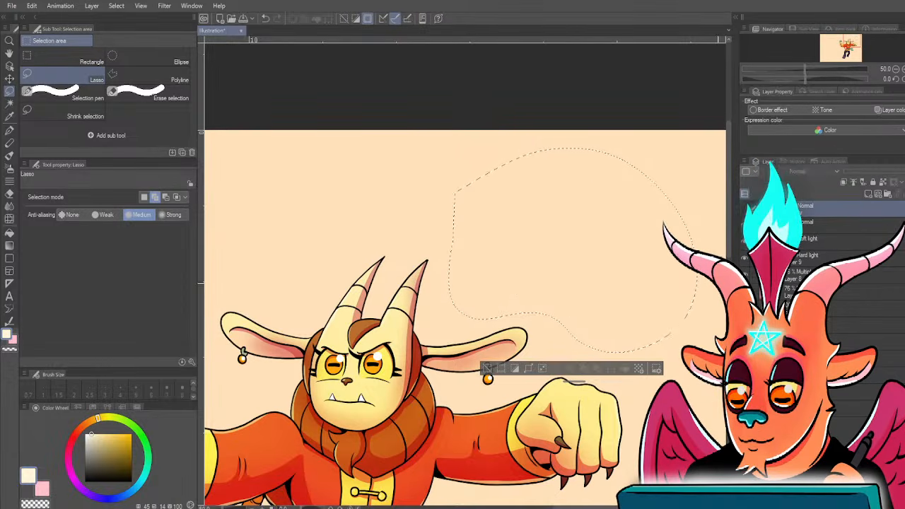
key("ctrl+d")
- Make the background layer active and sample the pale peach backdrop as the drawing colour
left_click(849, 223)
left_click_drag(356, 366, 444, 270)
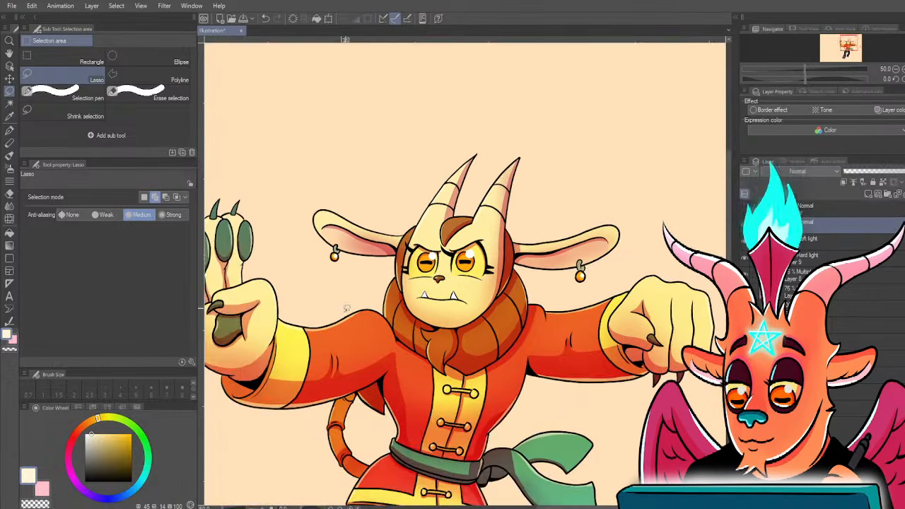
scroll(346, 309, "down", 1)
left_click_drag(333, 335, 397, 253)
left_click(866, 376)
scroll(683, 412, "down", 1)
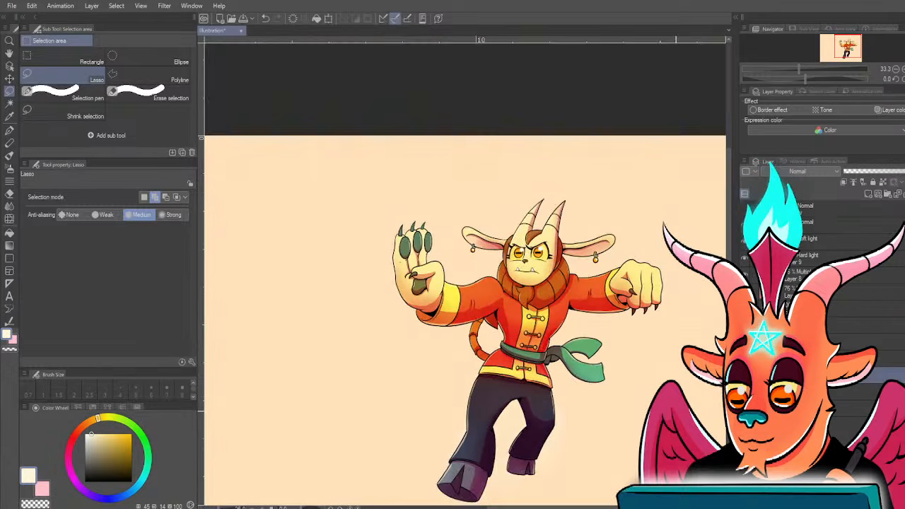
left_click_drag(438, 375, 365, 329)
key("i")
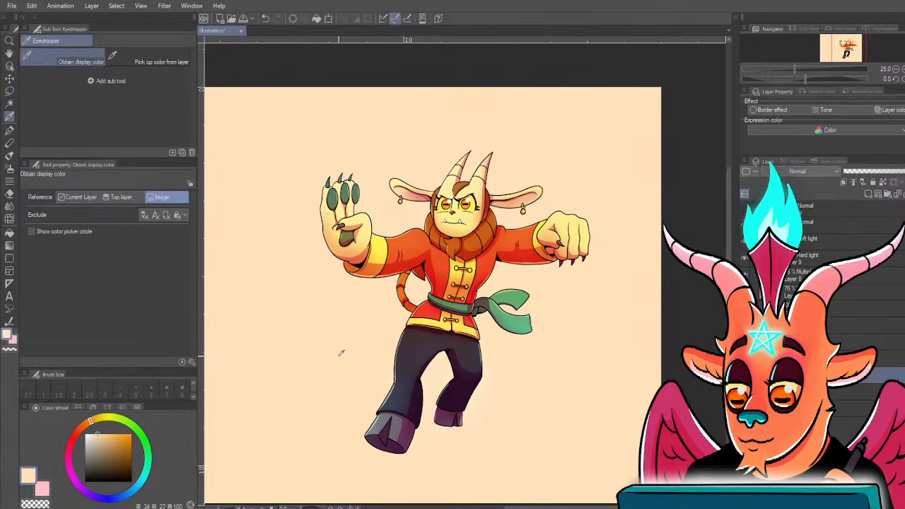
scroll(340, 355, "down", 2)
left_click_drag(338, 355, 382, 364)
left_click(9, 156)
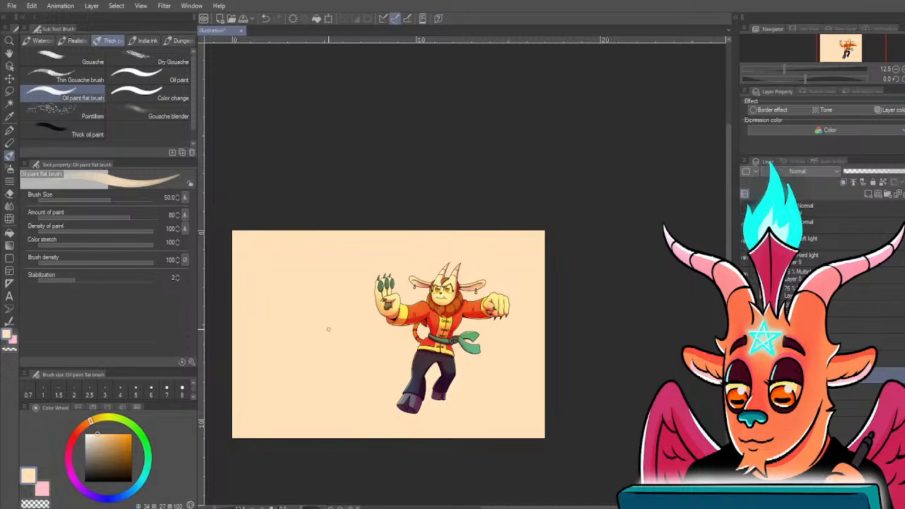
left_click_drag(394, 343, 369, 335)
scroll(394, 342, "up", 4)
scroll(354, 332, "down", 1)
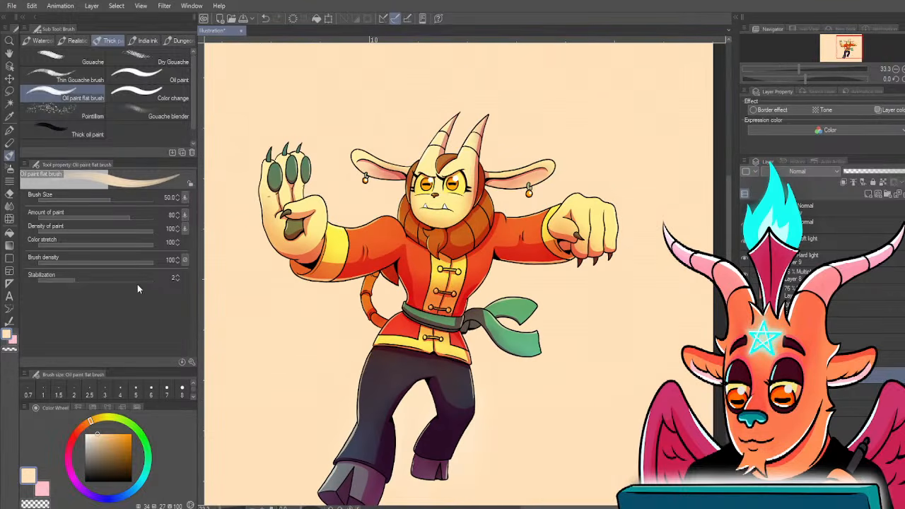
key("b")
key("b")
key("b")
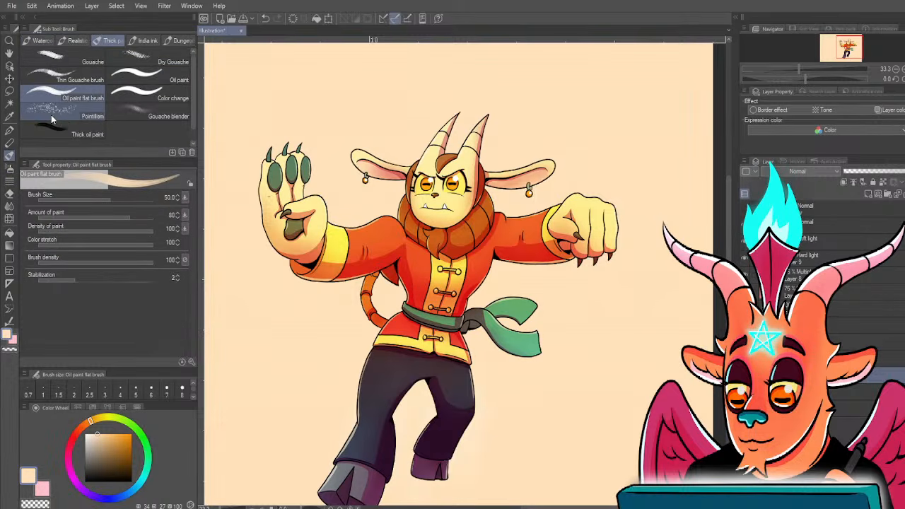
key("p")
key("b")
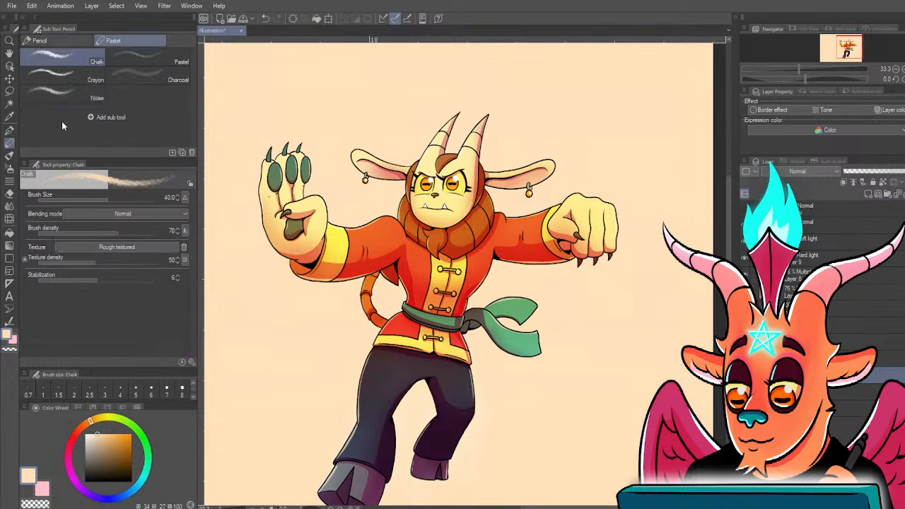
key("b")
key("b")
key("b")
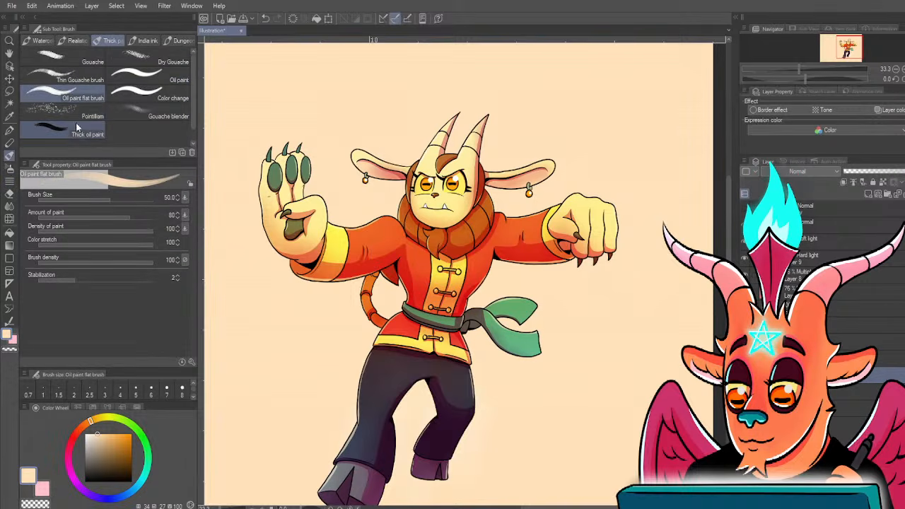
left_click(78, 134)
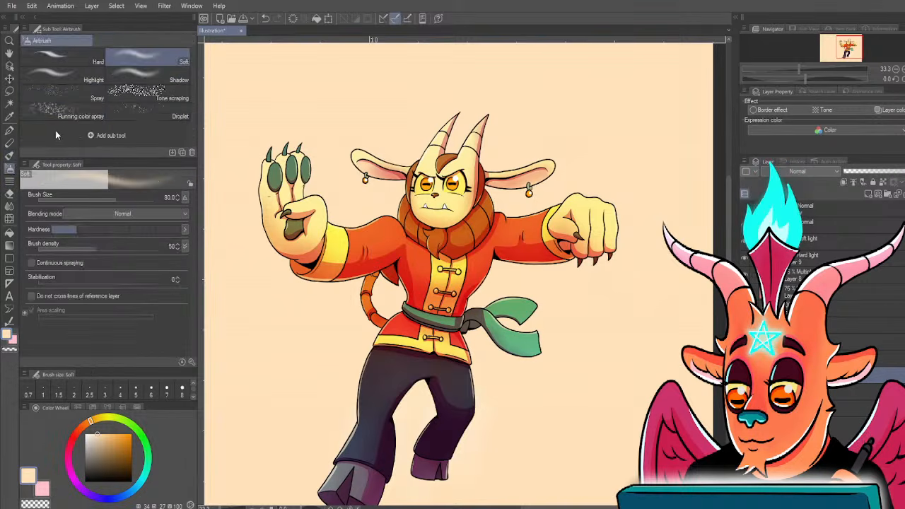
- Set up the Chalk pastel with a brush size of 300
key("p")
key("p")
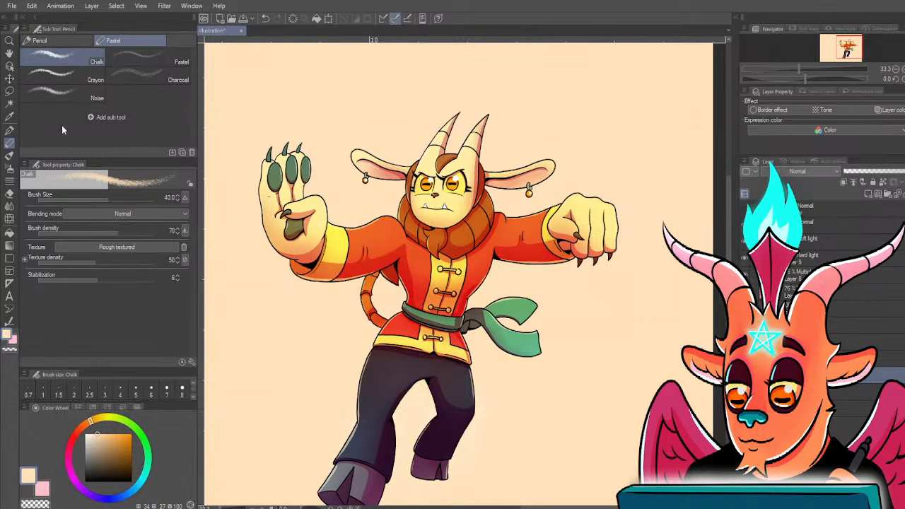
key("bracketright")
key("bracketright")
key("bracketright")
key("bracketright")
key("bracketright")
key("bracketright")
key("bracketright")
key("bracketright")
key("bracketright")
key("bracketright")
key("bracketright")
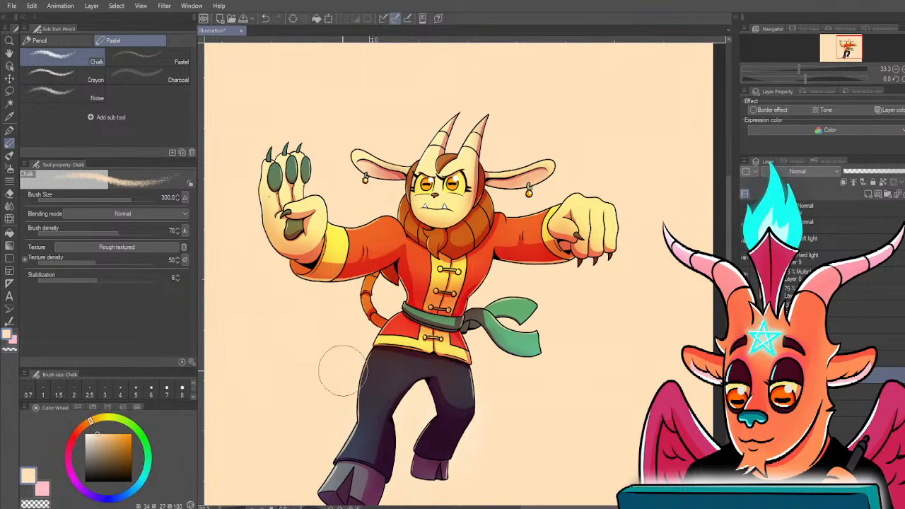
- Choose a deeper peach-tan colour (hue 34, saturation 42, value 95) and try a broad chalk patch on the background beside the front leg
left_click(108, 432)
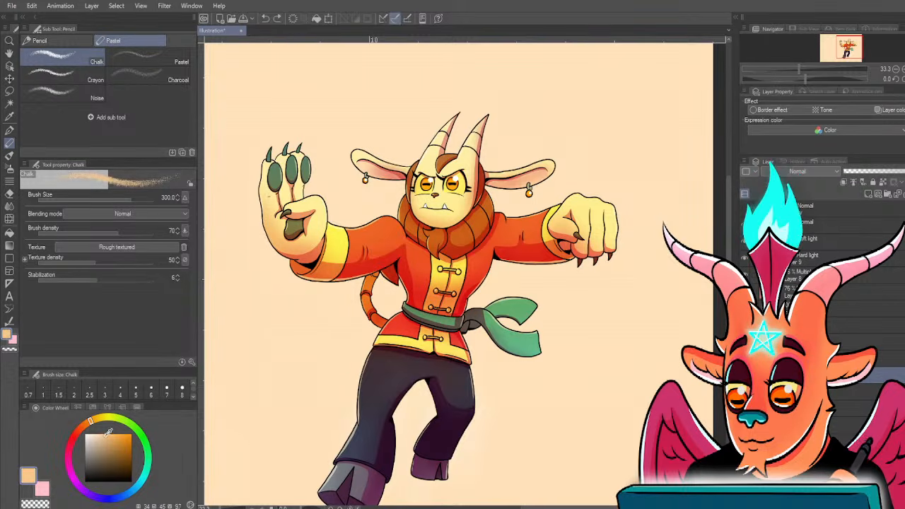
left_click_drag(304, 398, 324, 414)
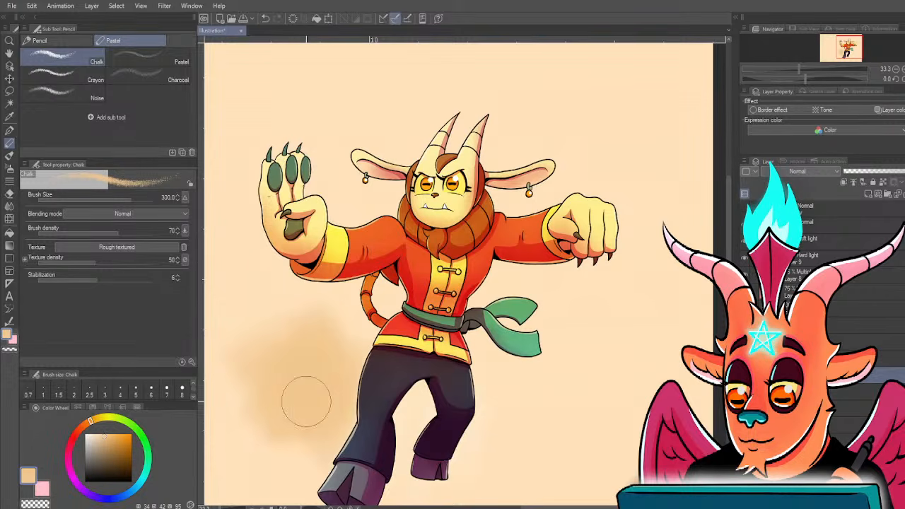
key("ctrl+z")
- Try a narrower chalk stroke at brush size 80 on the background beside the front leg, and undo it
key("bracketleft")
key("bracketleft")
key("bracketleft")
key("bracketleft")
key("bracketleft")
key("bracketleft")
key("bracketleft")
left_click_drag(297, 370, 273, 347)
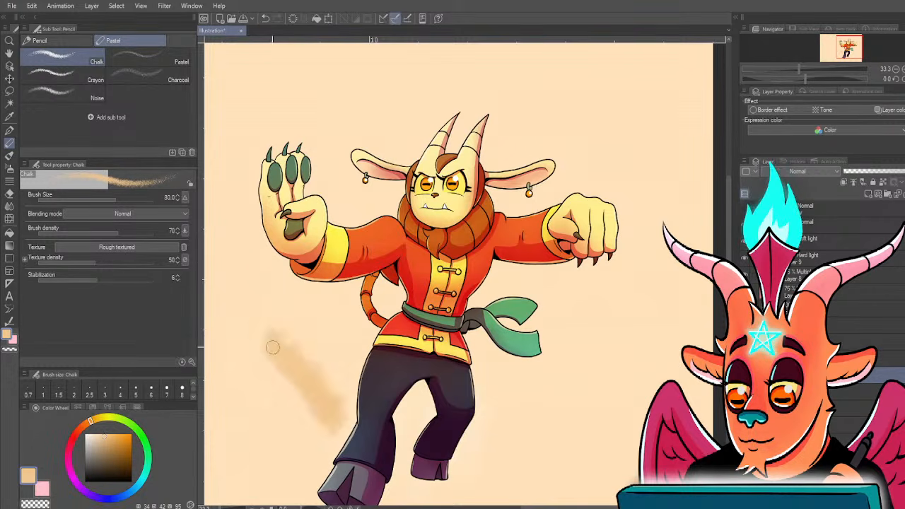
key("ctrl+z")
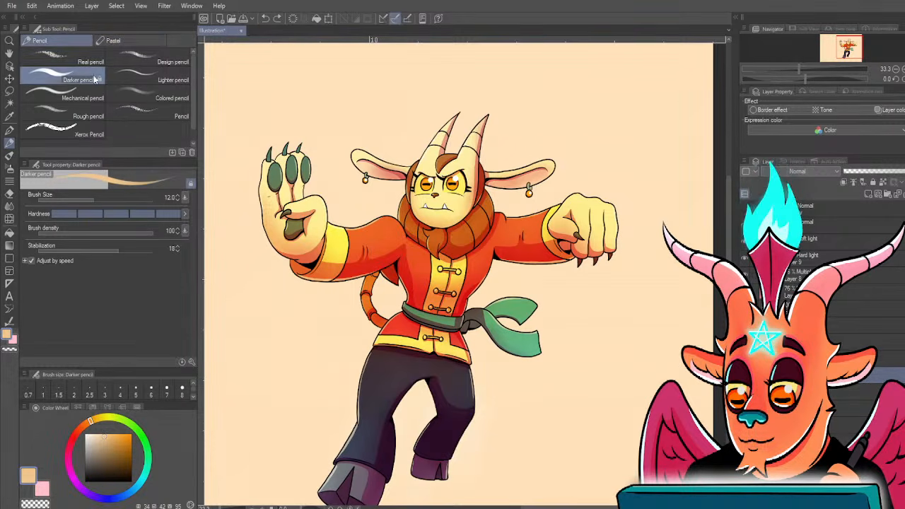
- Try the Dry Gouache brush with a short stroke on the background beside the front leg, and undo it
left_click(10, 169)
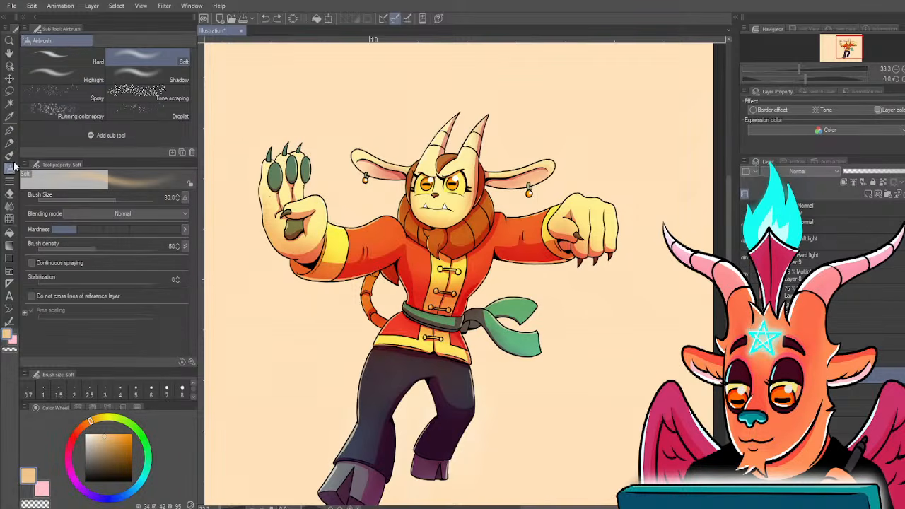
left_click(9, 157)
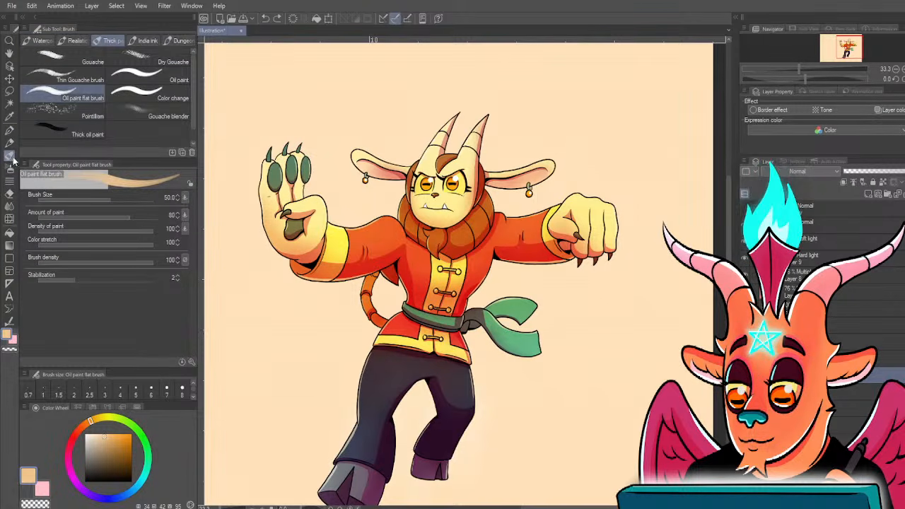
left_click(149, 57)
left_click_drag(313, 349, 315, 360)
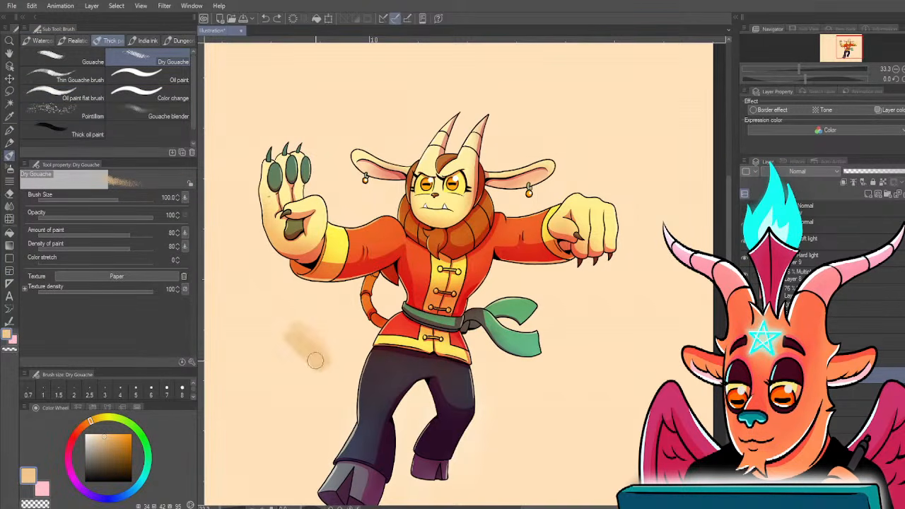
key("ctrl+z")
- Choose the Rough wash realistic watercolor brush, test it with a stroke beside the front leg, and undo the stroke
left_click(39, 40)
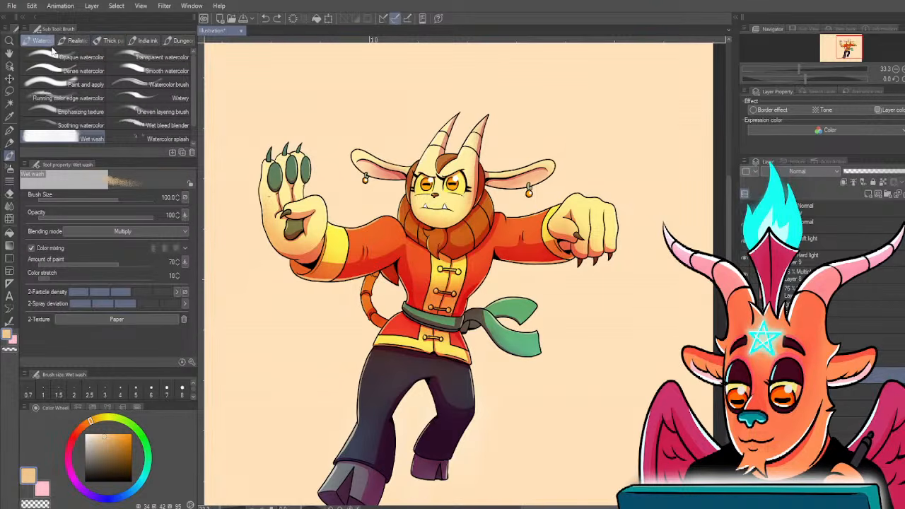
left_click(69, 41)
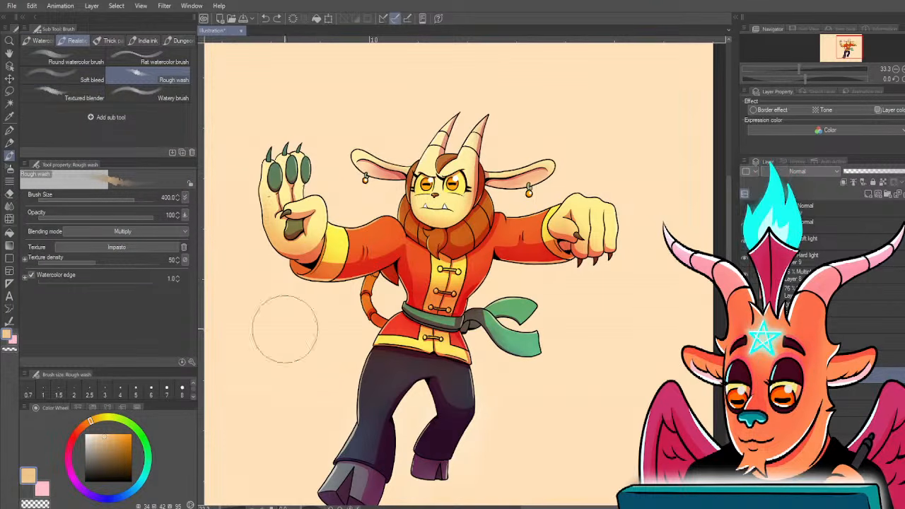
mouse_move(285, 323)
left_mouse_down()
mouse_move(308, 389)
mouse_move(343, 413)
left_mouse_up()
key("ctrl+z")
- Crop the canvas with a rectangular selection around the character, trimming off the empty area in front of the raised palm
scroll(354, 375, "down", 3)
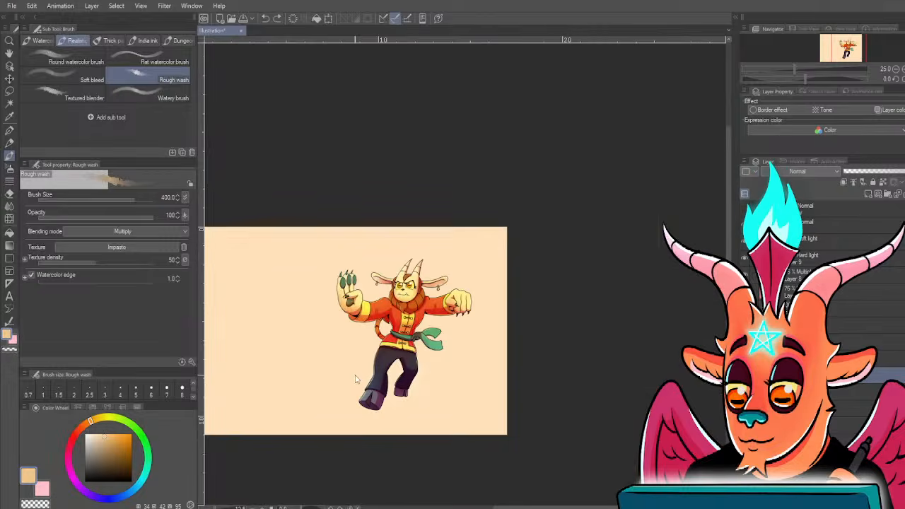
scroll(348, 376, "up", 3)
scroll(348, 378, "down", 3)
key("m")
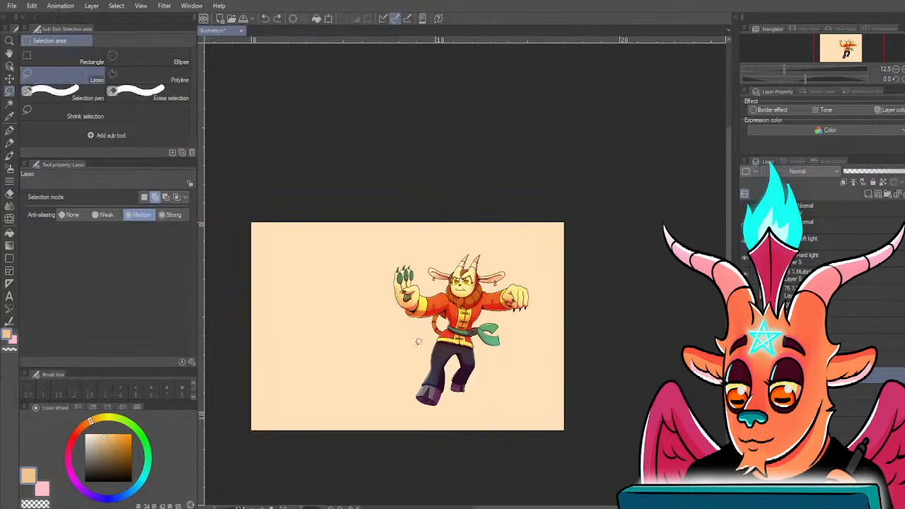
left_click(90, 62)
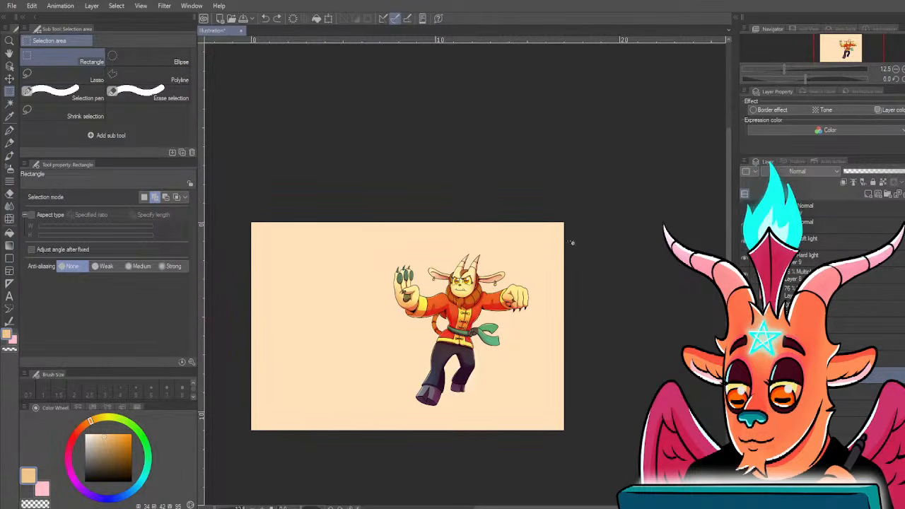
left_click_drag(571, 220, 360, 431)
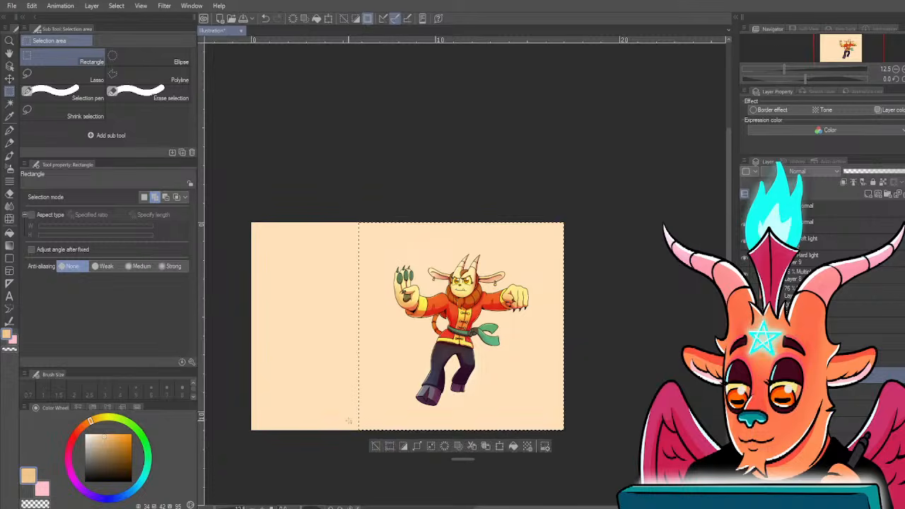
left_click(388, 446)
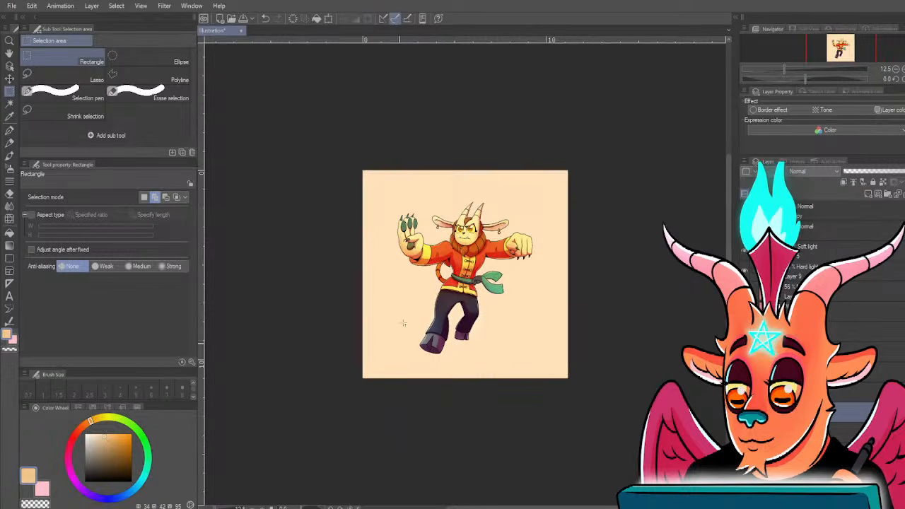
- Paint a tan vignette around the canvas edges with the Rough wash brush at size 400, leaving a pale area behind the character
scroll(400, 396, "up", 1)
key("b")
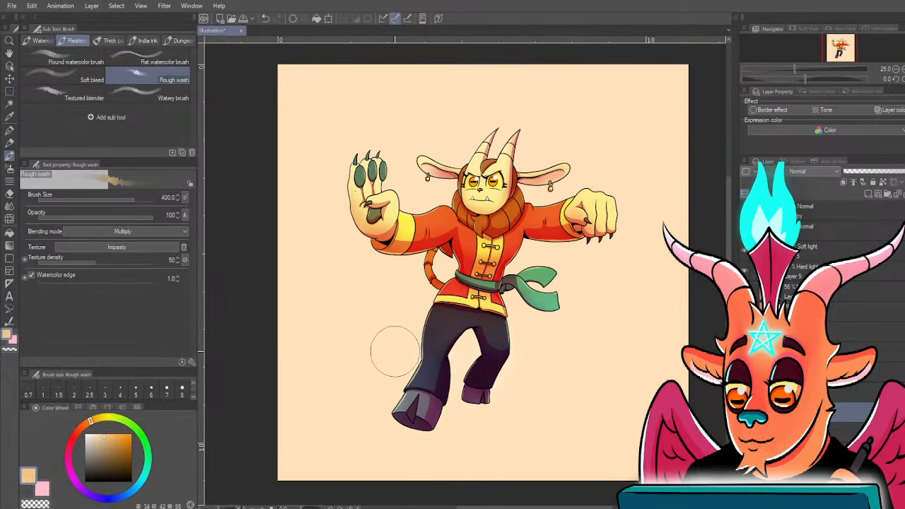
mouse_move(359, 364)
left_mouse_down()
mouse_move(348, 413)
mouse_move(345, 400)
mouse_move(354, 410)
mouse_move(324, 405)
left_mouse_up()
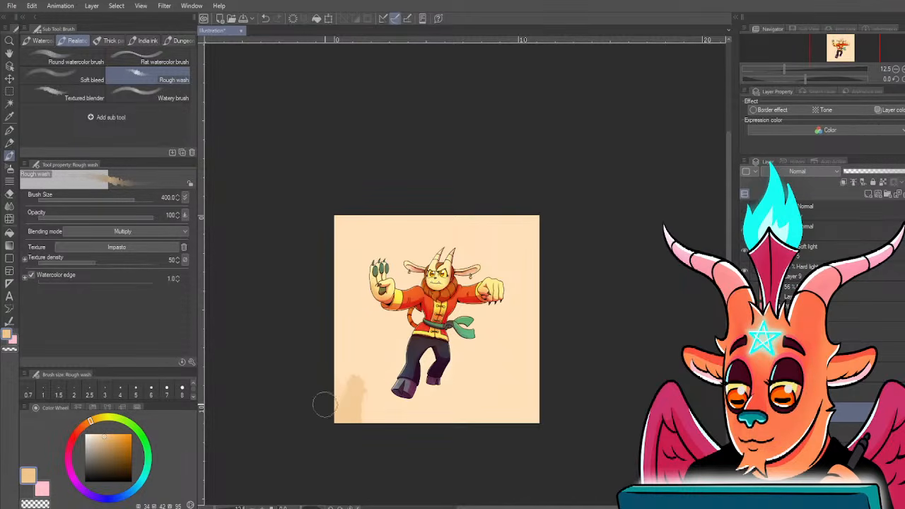
mouse_move(341, 353)
left_mouse_down()
mouse_move(354, 398)
mouse_move(378, 412)
mouse_move(380, 371)
mouse_move(403, 415)
mouse_move(542, 407)
mouse_move(541, 378)
mouse_move(521, 381)
mouse_move(477, 425)
mouse_move(492, 374)
mouse_move(472, 372)
mouse_move(527, 394)
left_mouse_up()
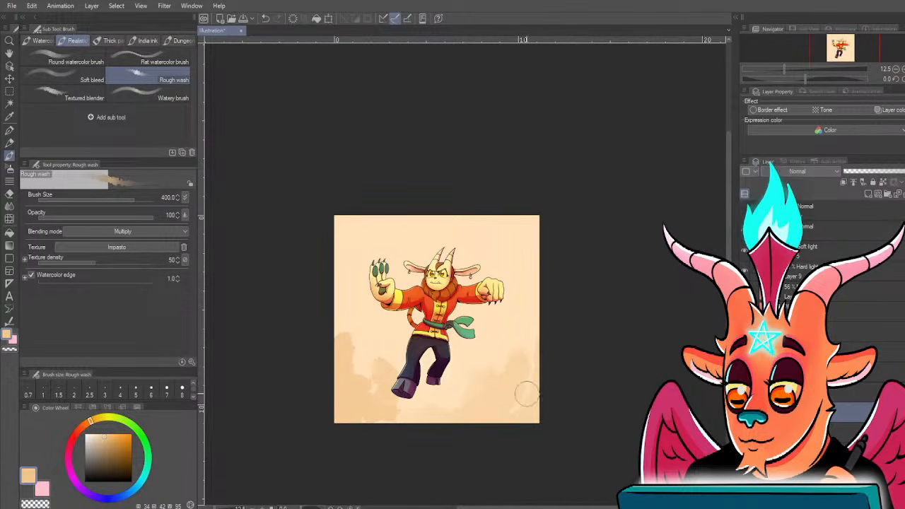
mouse_move(539, 303)
left_mouse_down()
mouse_move(507, 230)
mouse_move(475, 243)
mouse_move(419, 224)
mouse_move(396, 252)
mouse_move(393, 231)
mouse_move(348, 329)
mouse_move(362, 375)
mouse_move(338, 307)
mouse_move(355, 209)
mouse_move(335, 243)
mouse_move(364, 220)
mouse_move(361, 208)
mouse_move(354, 211)
mouse_move(408, 221)
mouse_move(402, 217)
mouse_move(409, 232)
mouse_move(428, 227)
mouse_move(419, 229)
mouse_move(421, 221)
mouse_move(525, 243)
mouse_move(531, 224)
mouse_move(468, 210)
mouse_move(528, 254)
mouse_move(543, 328)
mouse_move(496, 425)
mouse_move(527, 347)
mouse_move(468, 416)
mouse_move(508, 427)
left_mouse_up()
mouse_move(487, 218)
left_mouse_down()
mouse_move(411, 229)
mouse_move(435, 232)
mouse_move(385, 243)
mouse_move(337, 272)
mouse_move(365, 415)
mouse_move(348, 425)
mouse_move(350, 372)
mouse_move(459, 419)
left_mouse_up()
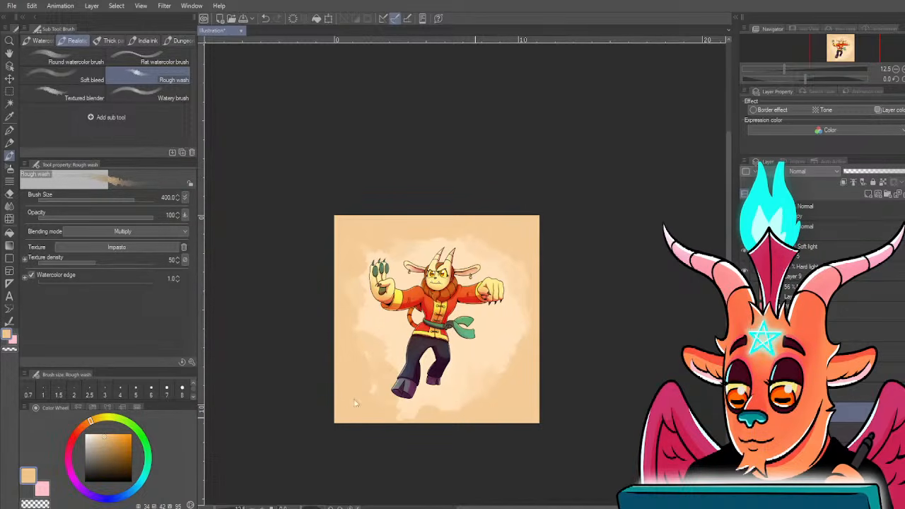
- Paint a second, darker tan layer along all the canvas edges and corners with the Rough wash brush at size 400
mouse_move(354, 404)
left_mouse_down()
mouse_move(344, 430)
mouse_move(369, 426)
mouse_move(347, 377)
left_mouse_up()
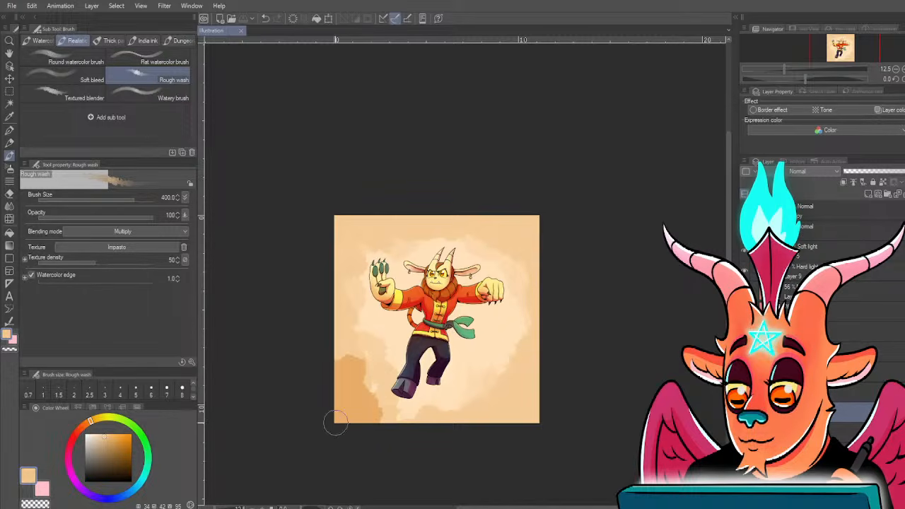
mouse_move(336, 423)
left_mouse_down()
mouse_move(330, 365)
mouse_move(345, 310)
mouse_move(332, 263)
mouse_move(355, 225)
mouse_move(334, 215)
mouse_move(400, 222)
mouse_move(399, 239)
mouse_move(463, 223)
mouse_move(474, 240)
mouse_move(509, 257)
mouse_move(538, 227)
mouse_move(515, 392)
mouse_move(510, 355)
mouse_move(472, 398)
mouse_move(535, 334)
mouse_move(489, 427)
mouse_move(538, 407)
mouse_move(483, 427)
mouse_move(536, 409)
mouse_move(462, 430)
mouse_move(412, 431)
mouse_move(439, 430)
mouse_move(345, 392)
mouse_move(398, 431)
mouse_move(350, 411)
mouse_move(353, 363)
left_mouse_up()
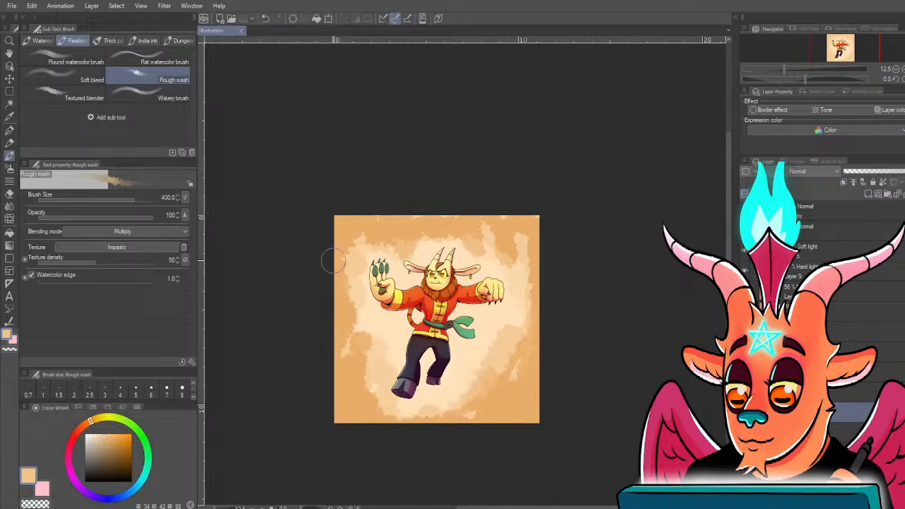
- Soften the lower and far-side wash edges of the background vignette with the Blend tool at size 300
scroll(349, 380, "up", 2)
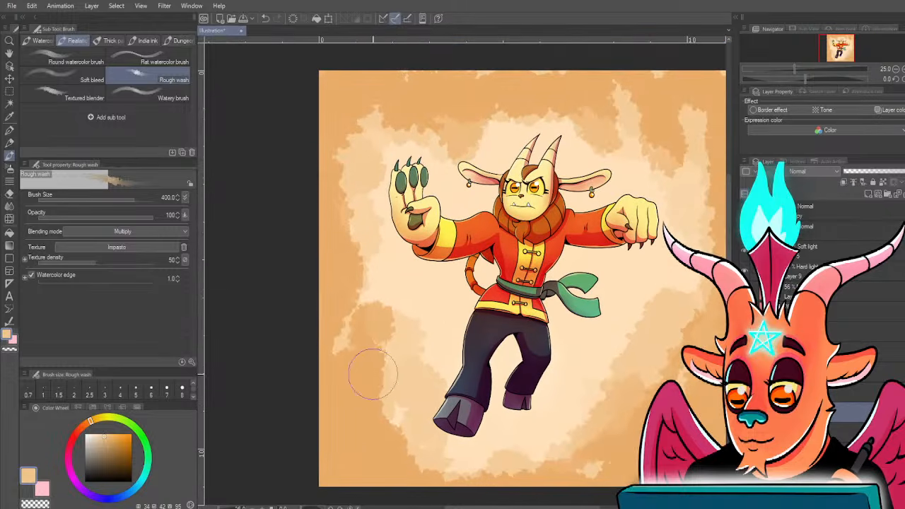
key("j")
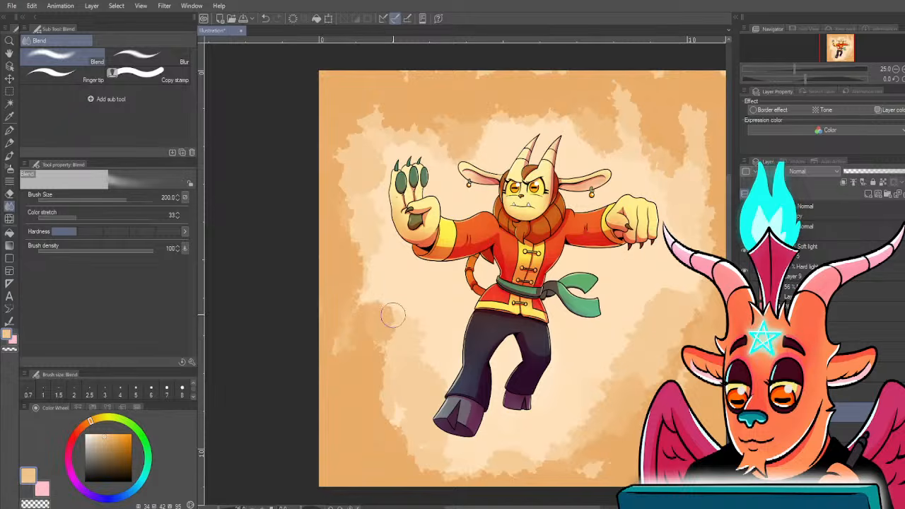
key("bracketright")
key("bracketright")
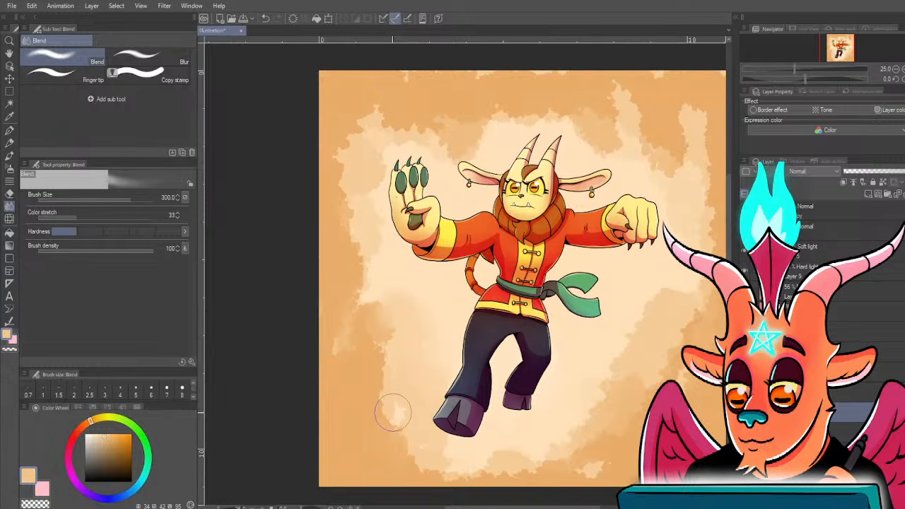
scroll(474, 406, "down", 3)
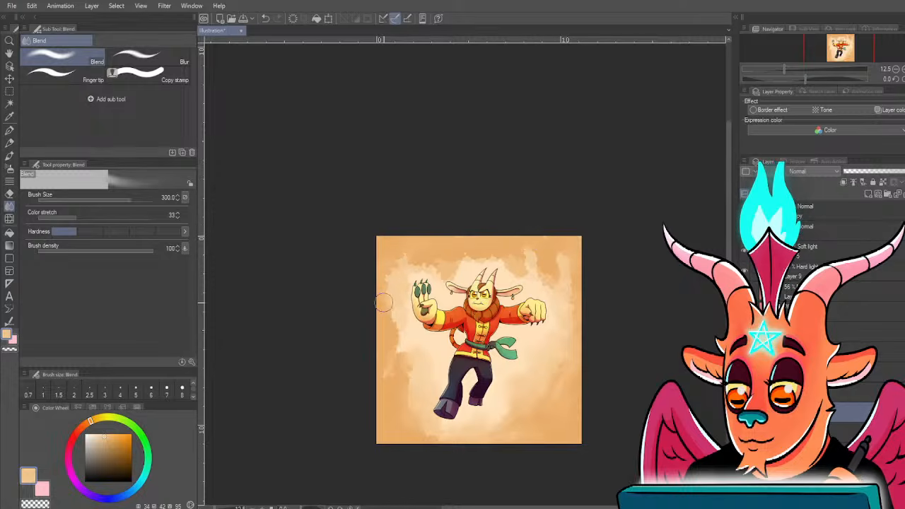
- Smooth the vignette beside the raised palm and above the horns with the Blend tool at sizes 500 and 400
key("bracketright")
key("bracketright")
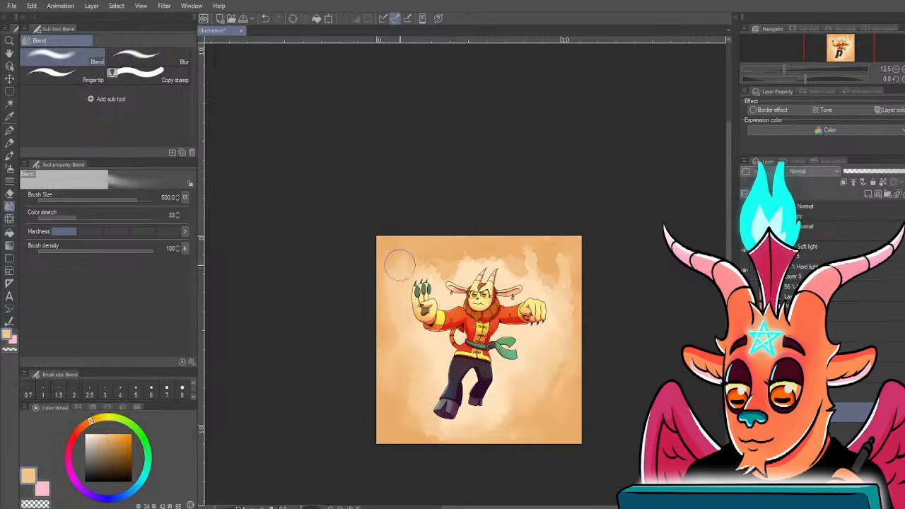
key("[")
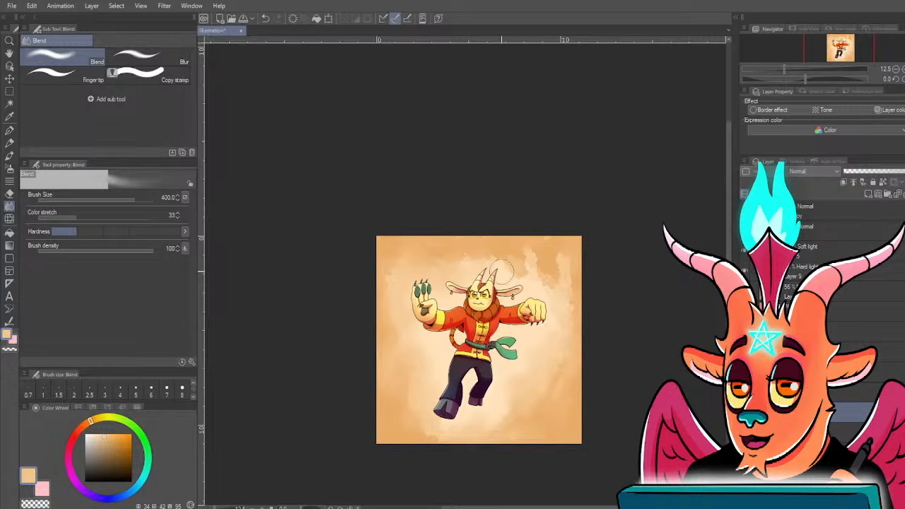
key("[")
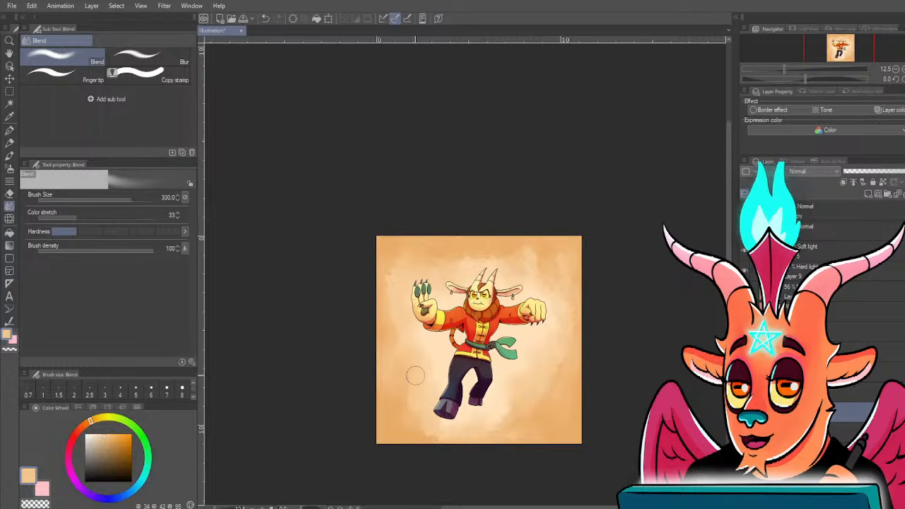
- Blend the remaining rough patches of the background around the character with the Blend tool at size 300
scroll(420, 338, "up", 2)
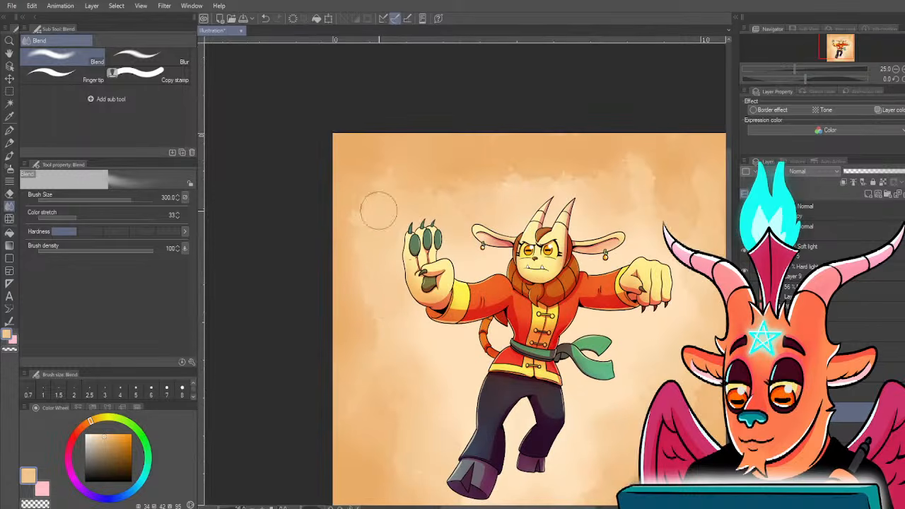
scroll(642, 168, "down", 3)
scroll(448, 204, "up", 3)
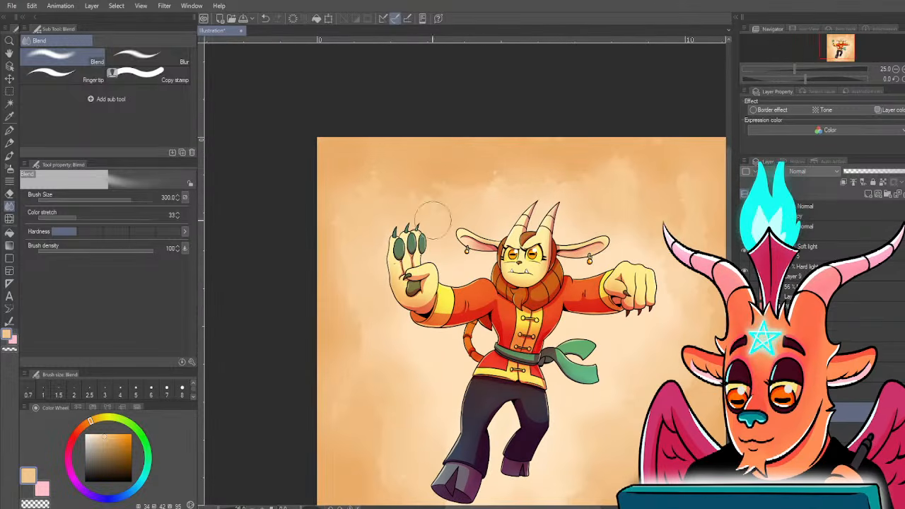
left_click_drag(359, 316, 323, 261)
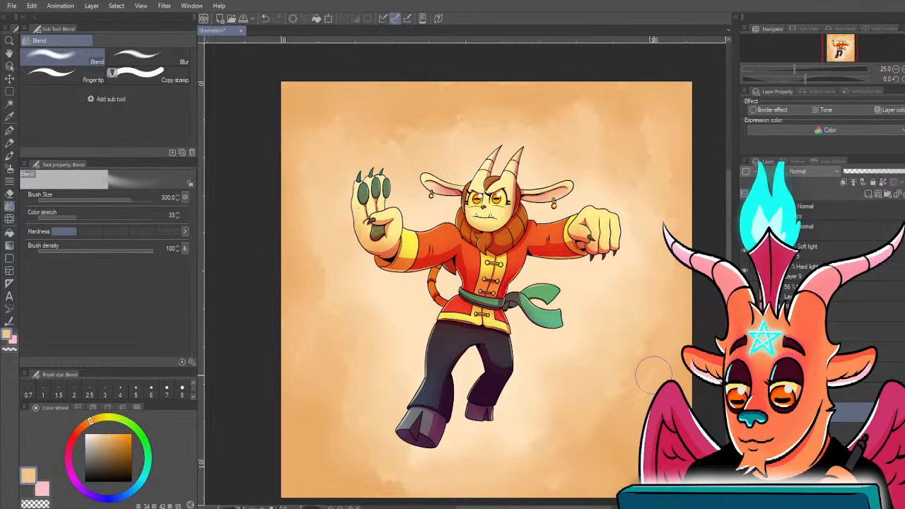
- Set the background vignette layer's blending mode to Multiply
left_click(791, 174)
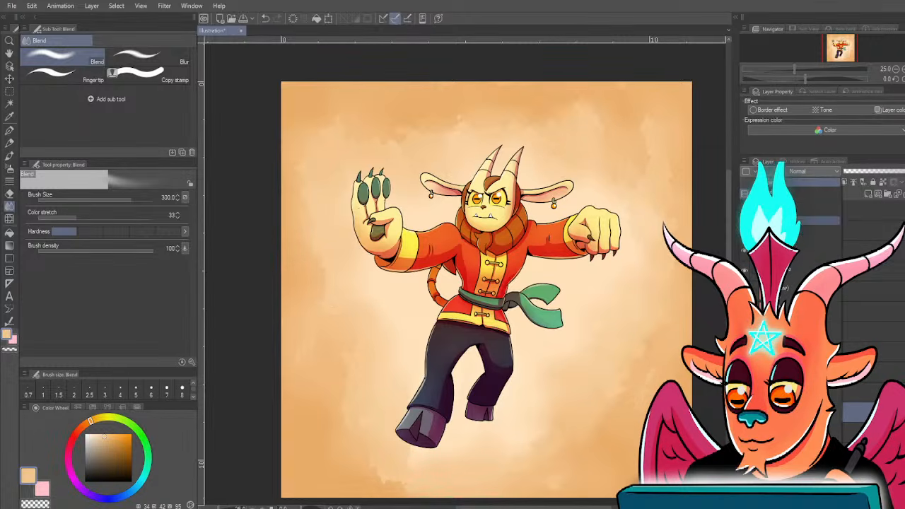
left_click(803, 201)
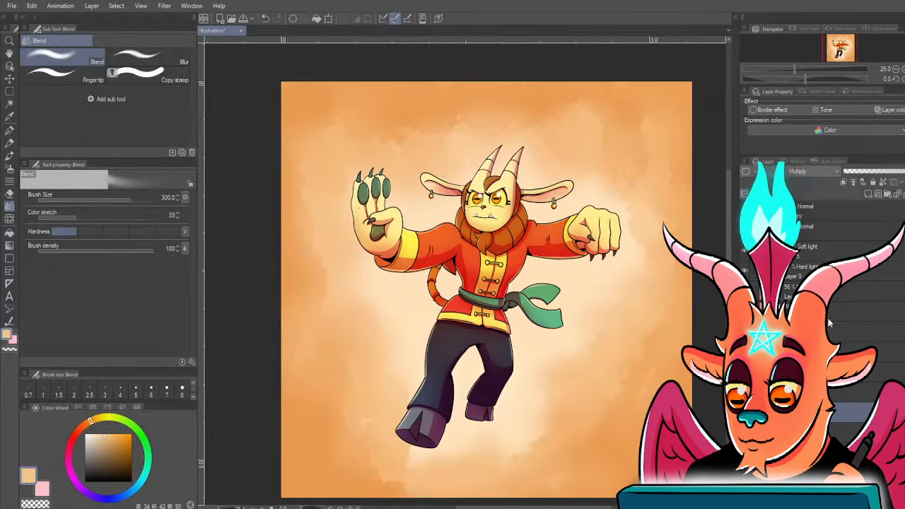
- On a layer clipped to the character, paint tan Rough wash texture over the trousers, jacket and mane, reducing the brush from 300 to 200
left_click(827, 332)
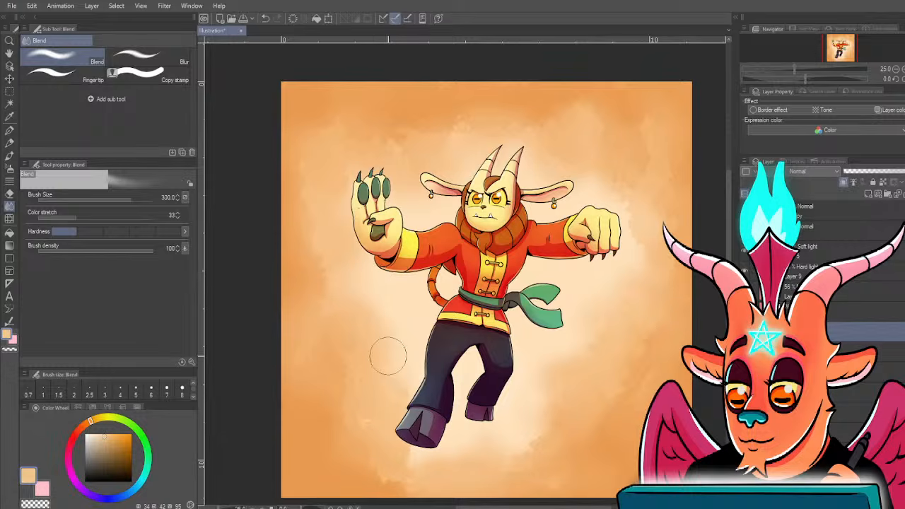
left_click_drag(362, 344, 355, 363)
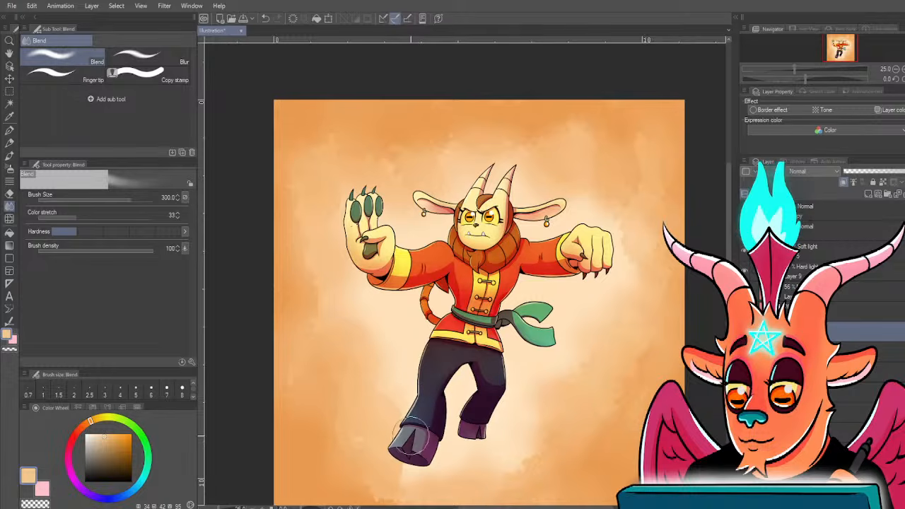
key("ctrl+z")
key("bracketright")
key("bracketright")
key("bracketright")
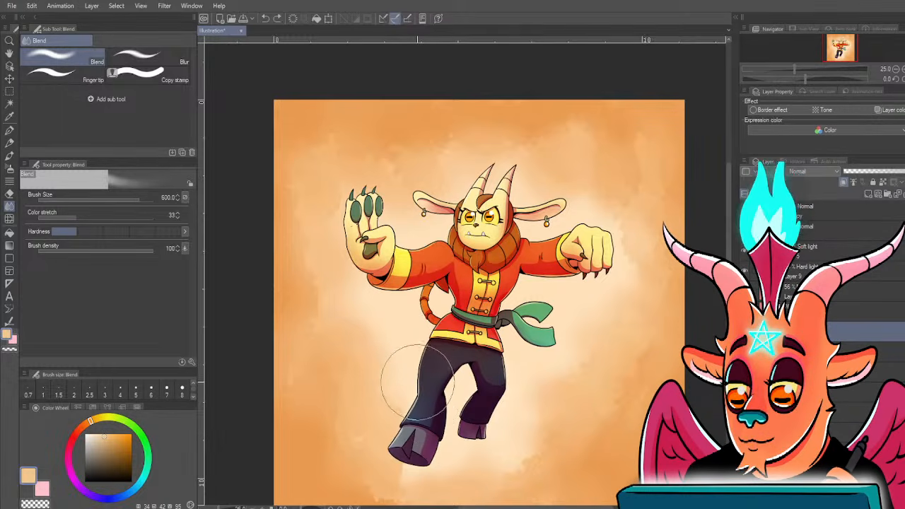
key("b")
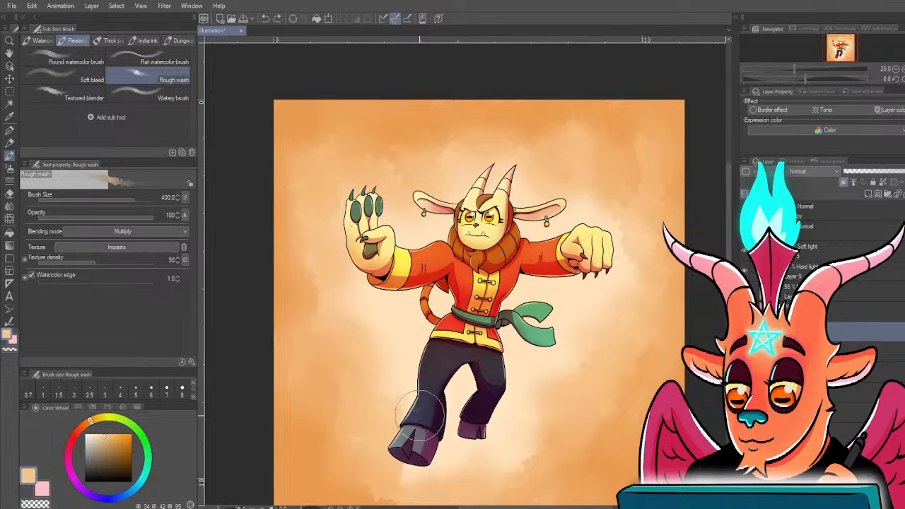
key("bracketleft")
left_click_drag(421, 416, 419, 432)
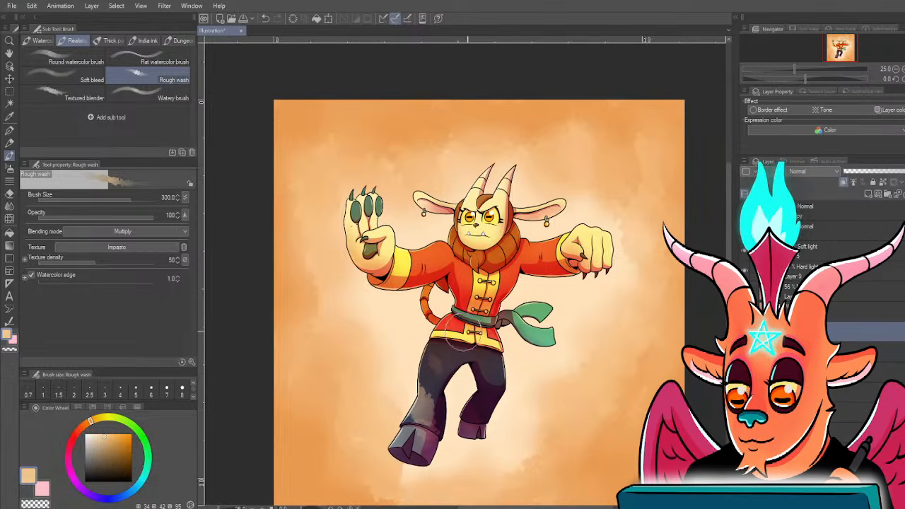
key("bracketleft")
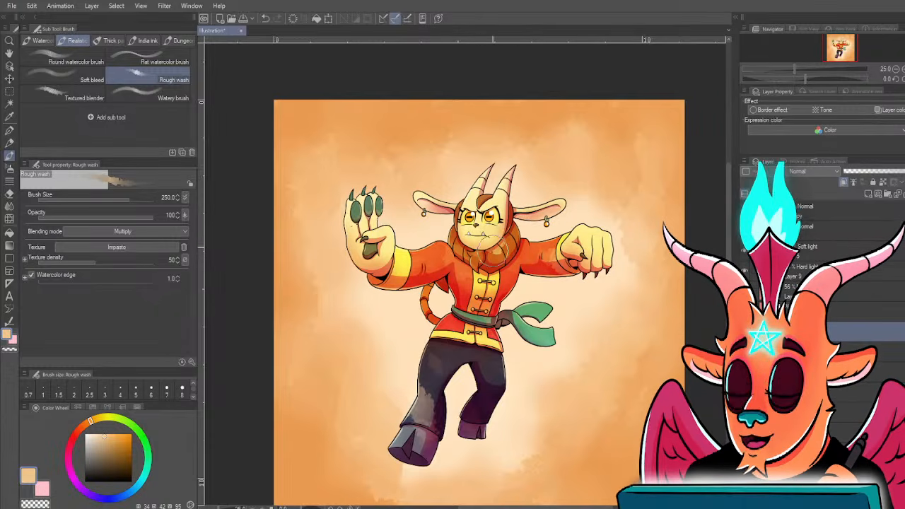
key("bracketleft")
key("bracketleft")
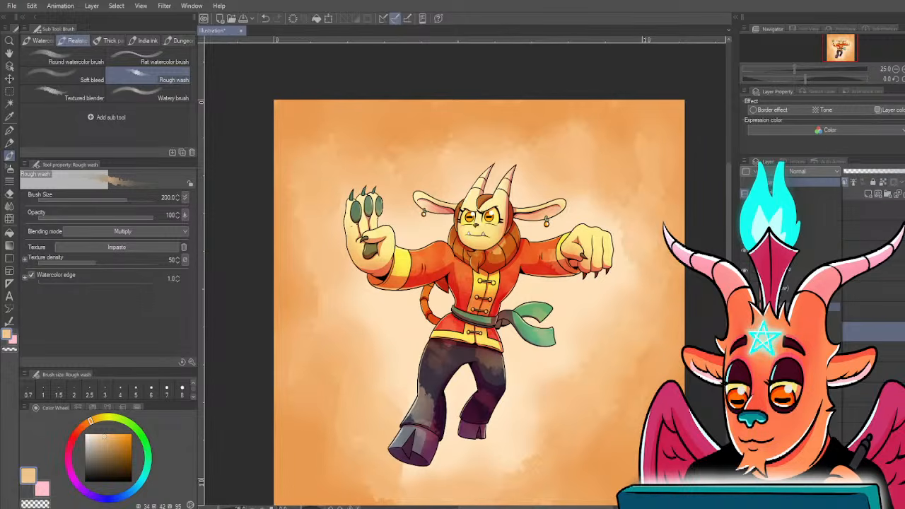
- Try Soft light, Overlay and Screen on the character's texture layer, then set it to Color dodge and lower its opacity
left_click(796, 307)
left_click(813, 172)
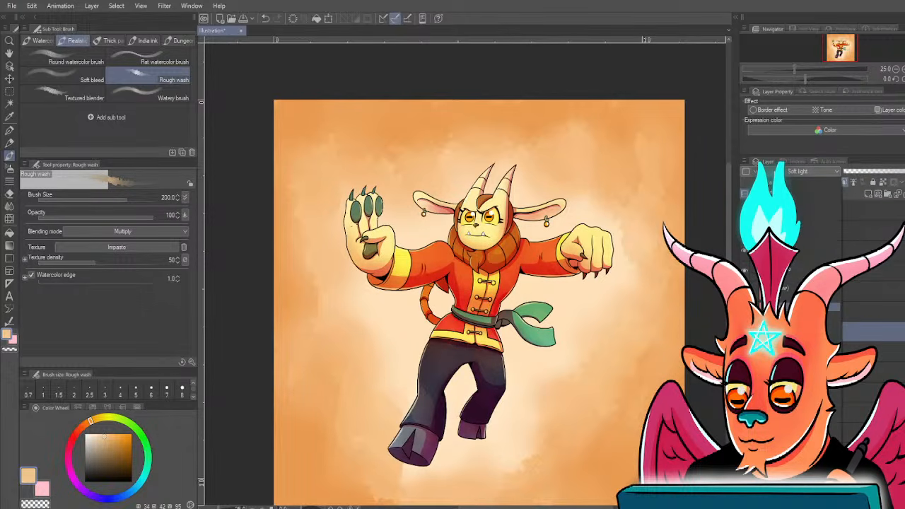
left_click(796, 298)
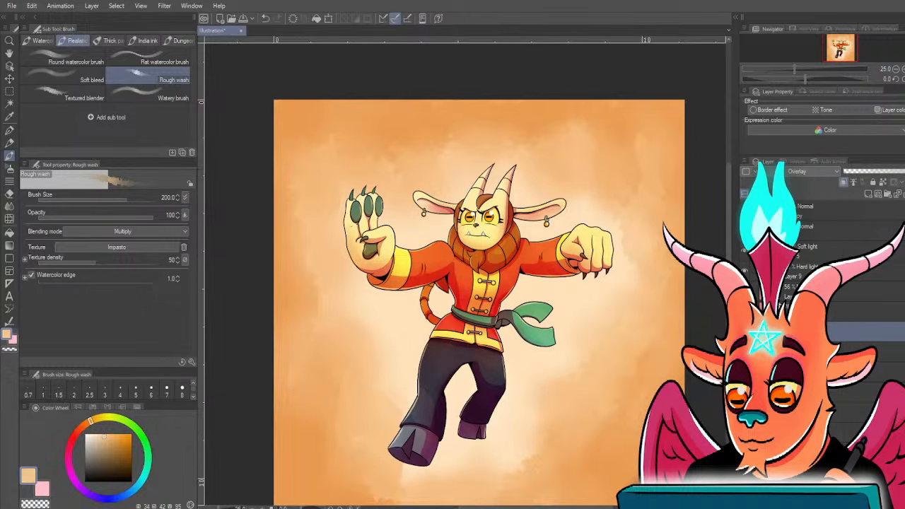
left_click(799, 250)
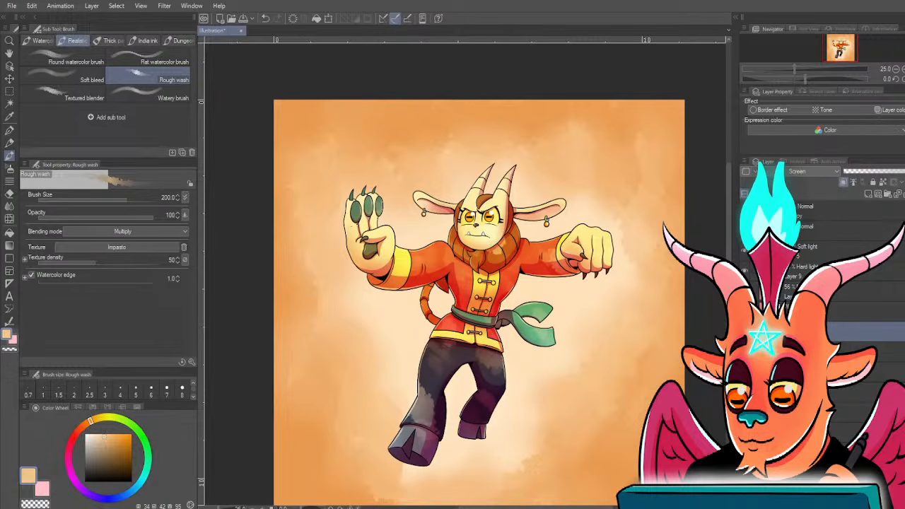
left_click(771, 172)
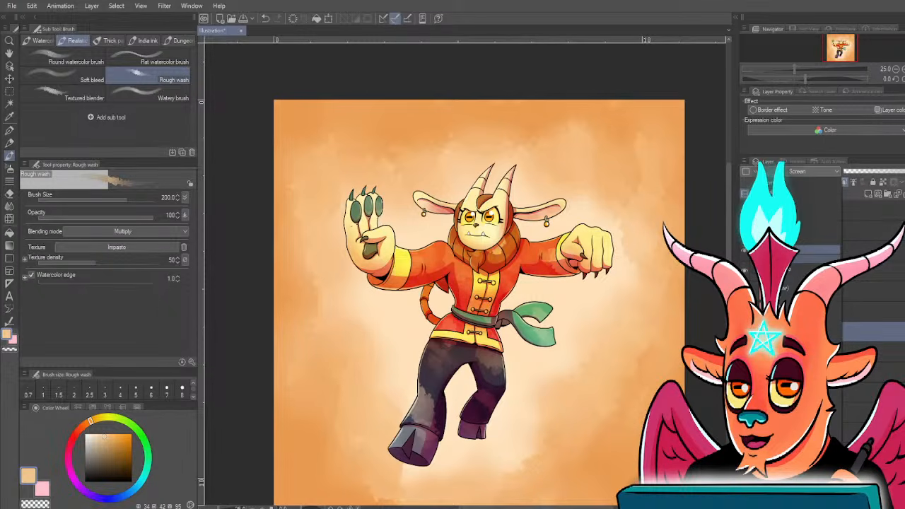
left_click(815, 238)
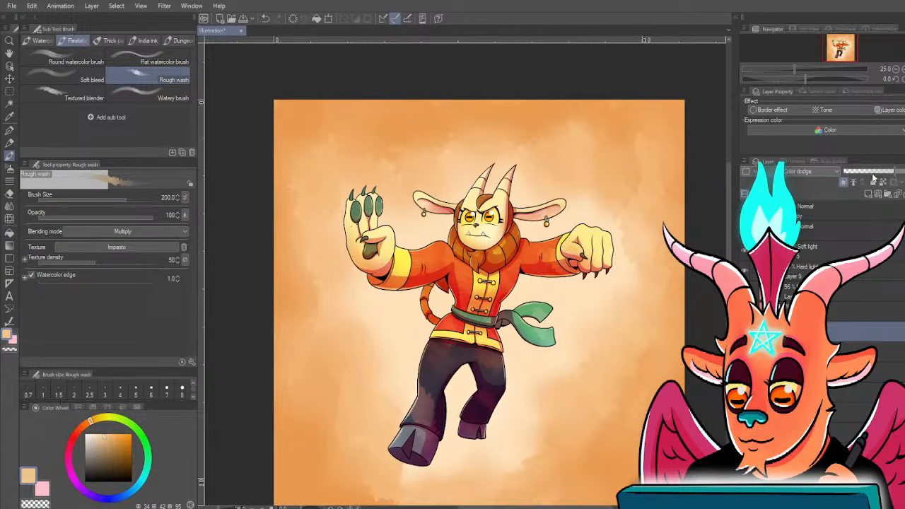
left_click_drag(873, 174, 885, 172)
- Soften the texture strokes on the character's mane and jacket with the Blend tool at sizes 100 and 120
key("bracketleft")
key("bracketleft")
key("bracketleft")
key("bracketleft")
key("bracketleft")
key("bracketleft")
key("bracketleft")
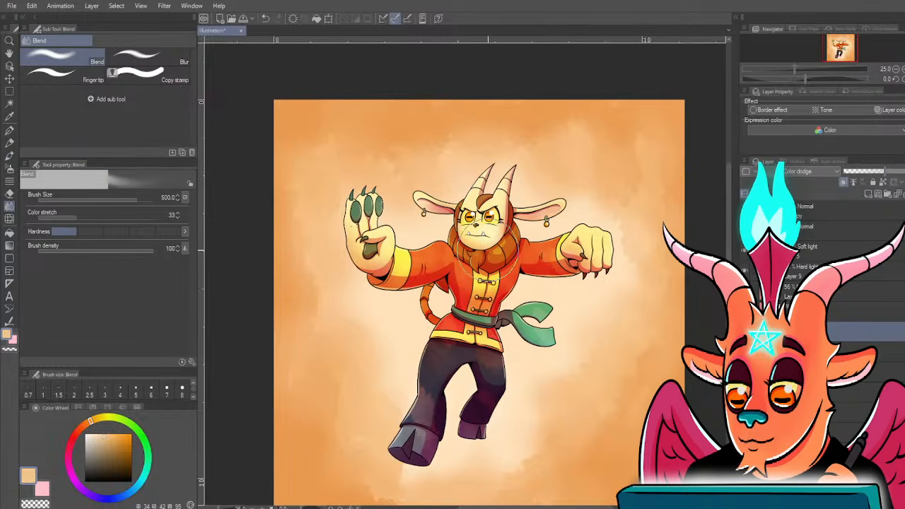
scroll(475, 222, "up", 1)
key("bracketleft")
key("bracketleft")
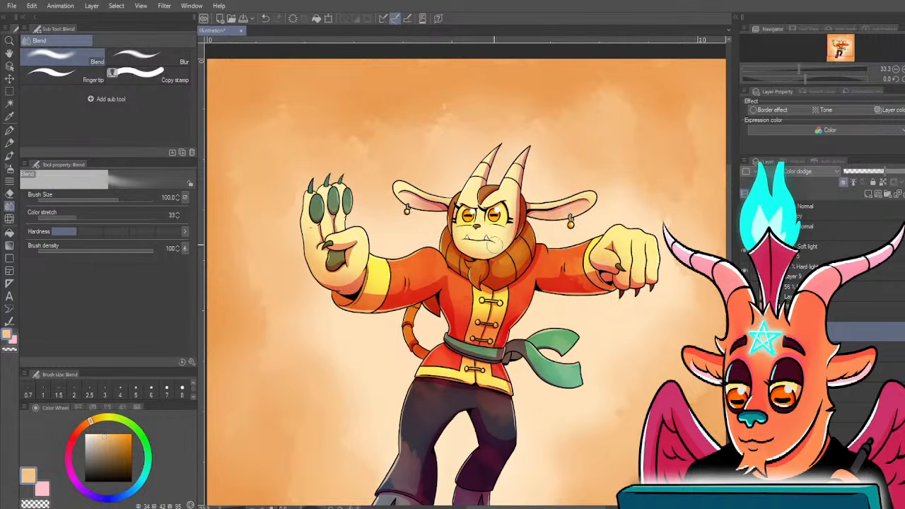
key("bracketright")
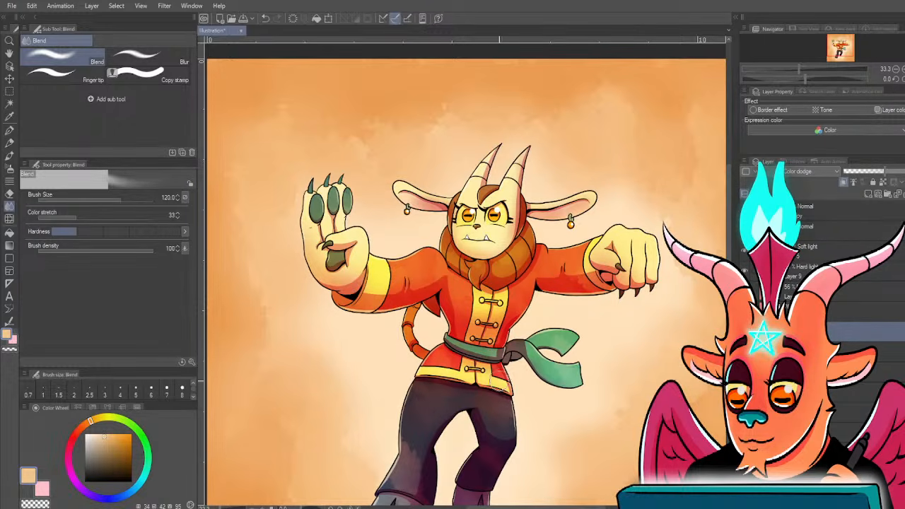
- Smooth the texture strokes on the trouser legs and hooves with the Blend tool at size 150
left_click_drag(460, 467, 474, 409)
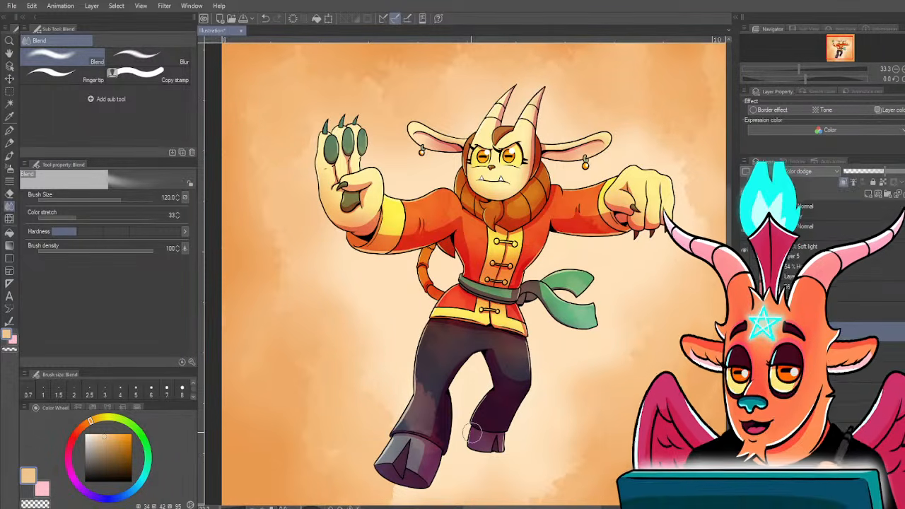
key("]")
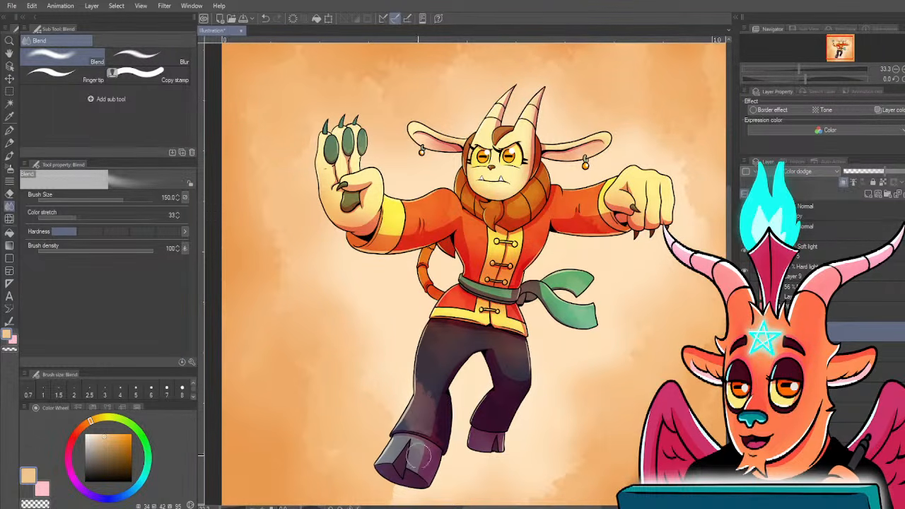
scroll(375, 387, "down", 1)
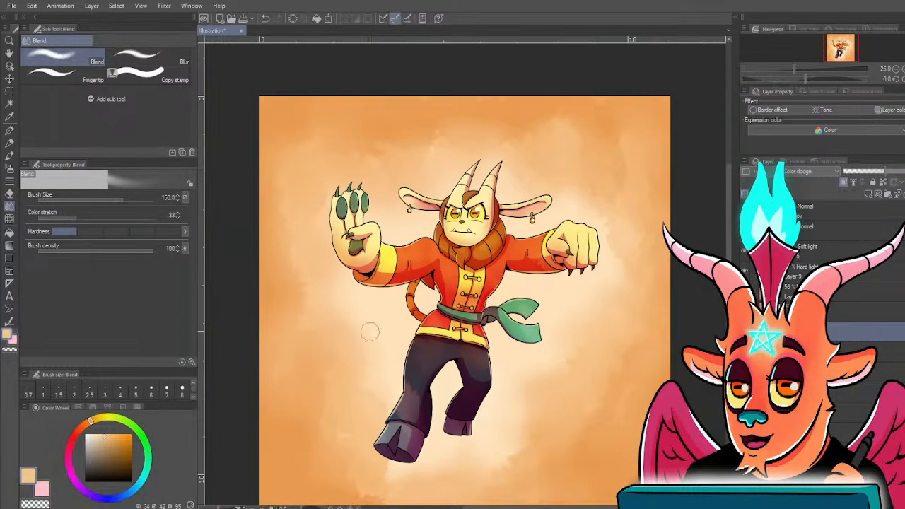
scroll(370, 332, "up", 1)
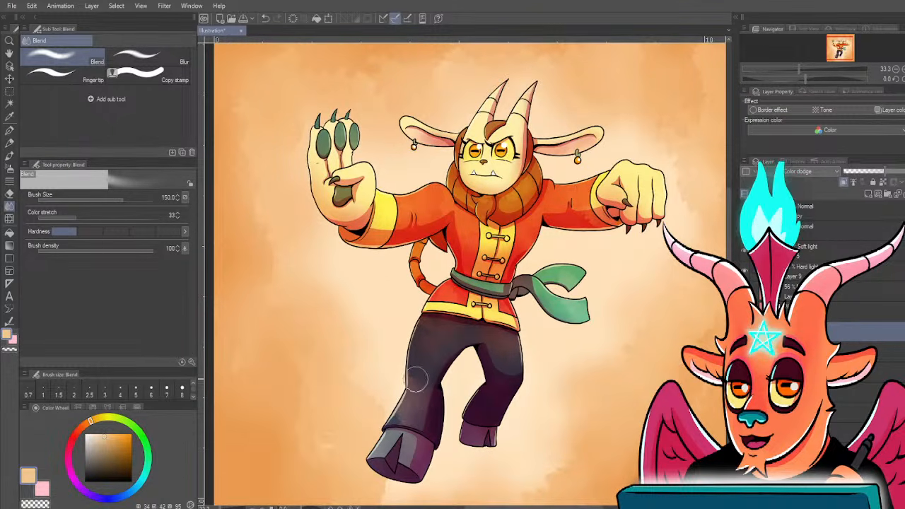
mouse_move(416, 380)
left_mouse_down()
mouse_move(409, 433)
mouse_move(396, 413)
mouse_move(407, 412)
mouse_move(403, 389)
mouse_move(417, 355)
left_mouse_up()
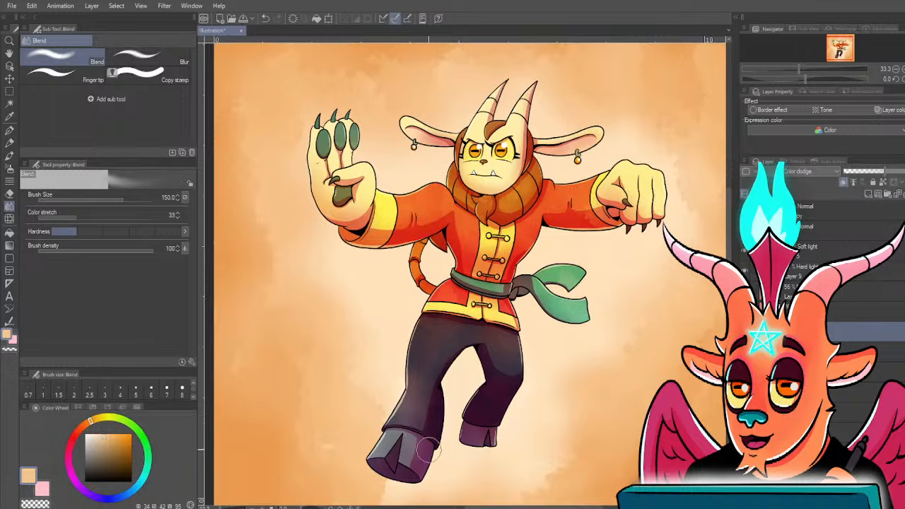
scroll(453, 351, "up", 1)
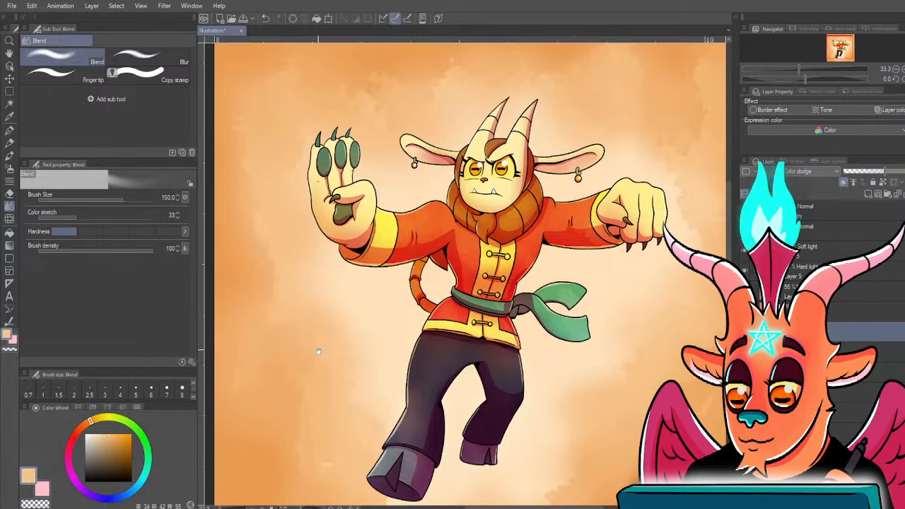
- Move the handwritten note layer from the background's upper corner down behind the character's legs
left_click_drag(318, 352, 342, 391)
scroll(358, 328, "down", 1)
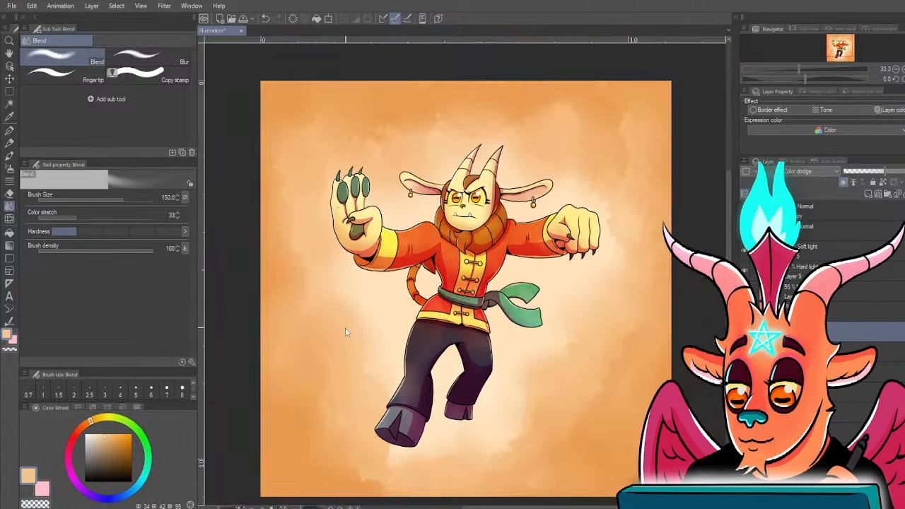
scroll(317, 338, "down", 2)
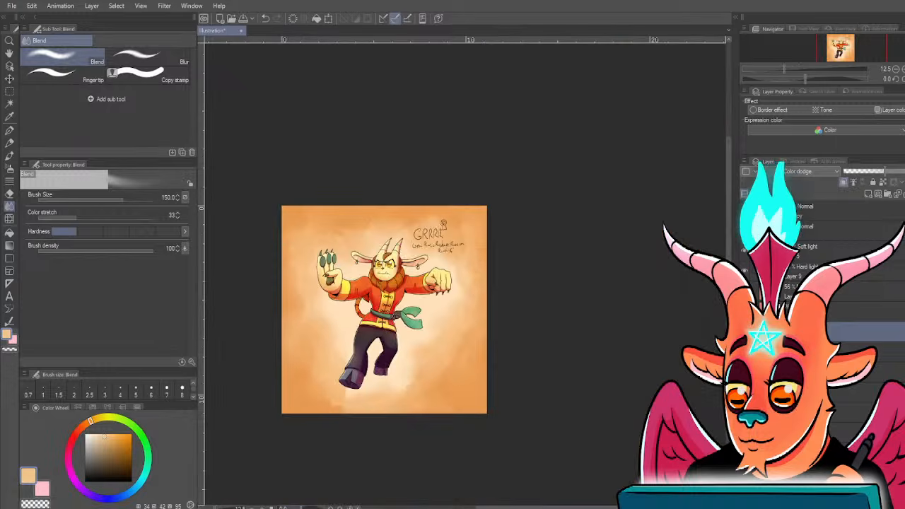
left_click(814, 218)
key("ctrl+t")
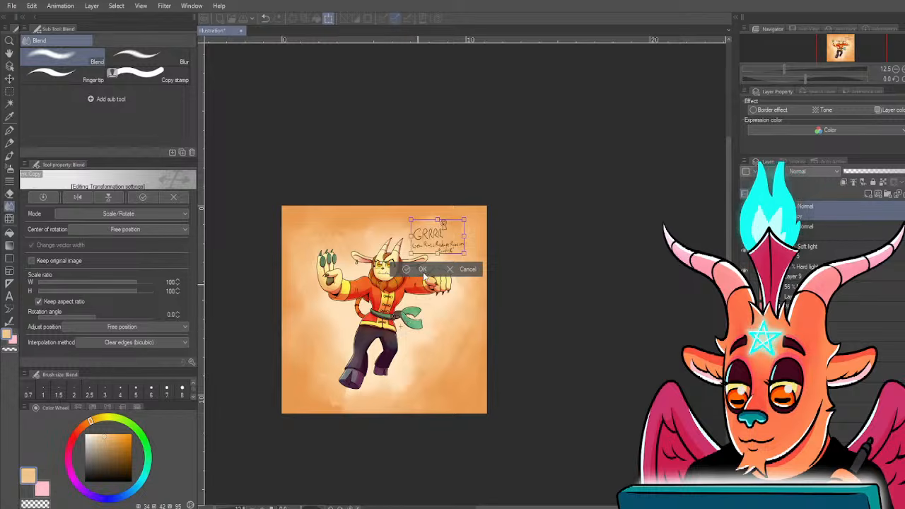
left_click_drag(449, 242, 405, 332)
left_click(378, 360)
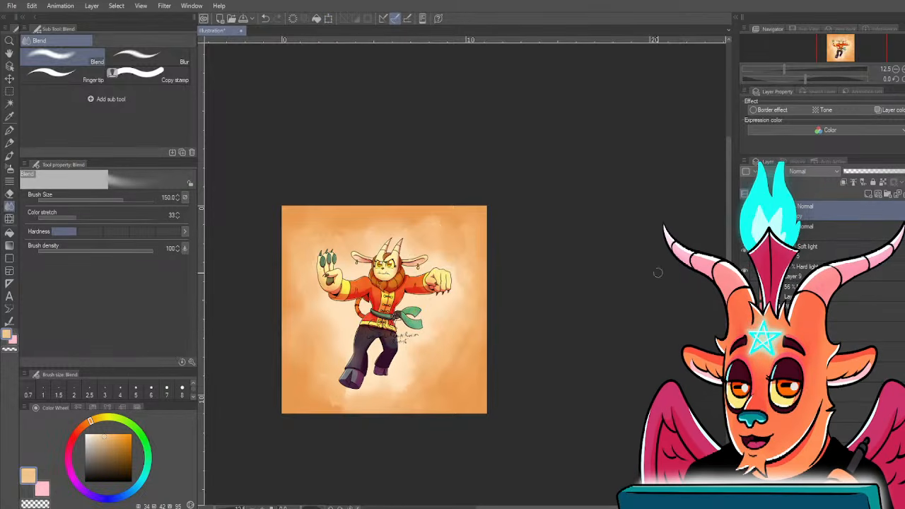
- Crop the canvas to a portrait rectangular selection drawn closely around the goat fighter
scroll(318, 311, "up", 2)
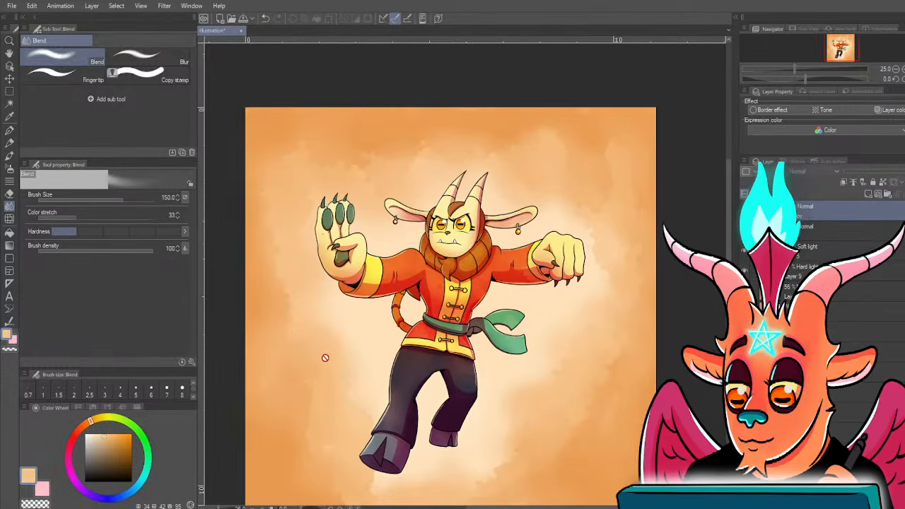
scroll(318, 353, "down", 2)
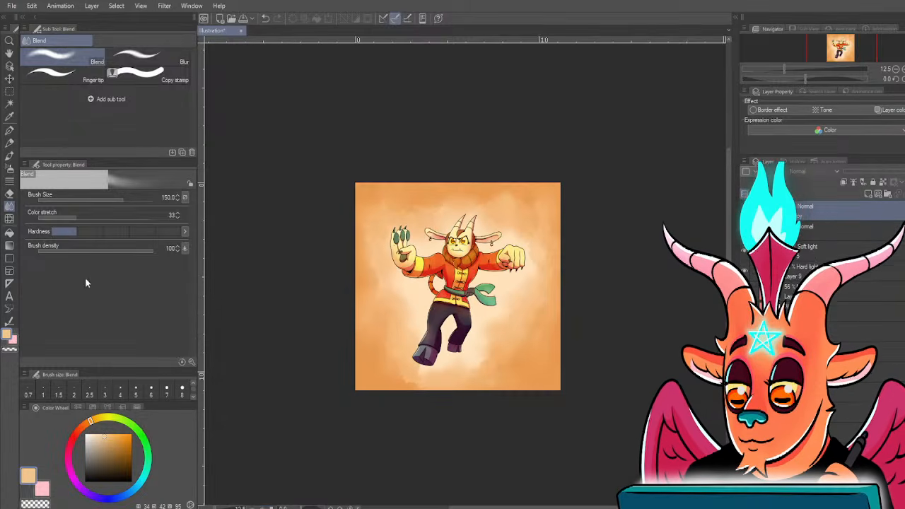
key("m")
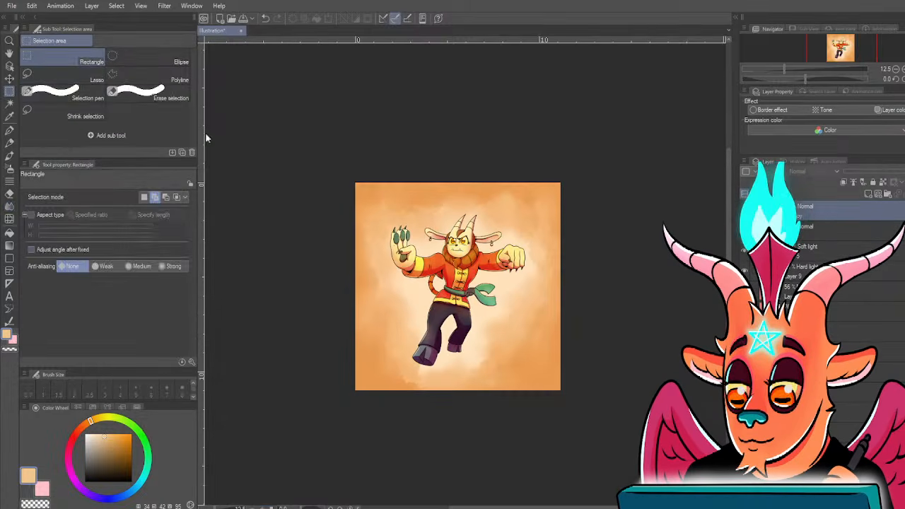
left_click_drag(383, 195, 409, 226)
left_click_drag(524, 364, 536, 377)
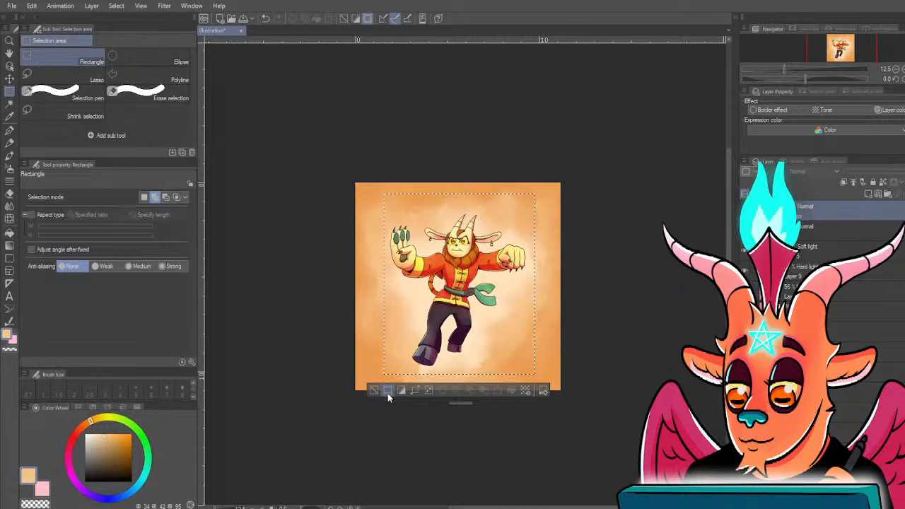
left_click(387, 391)
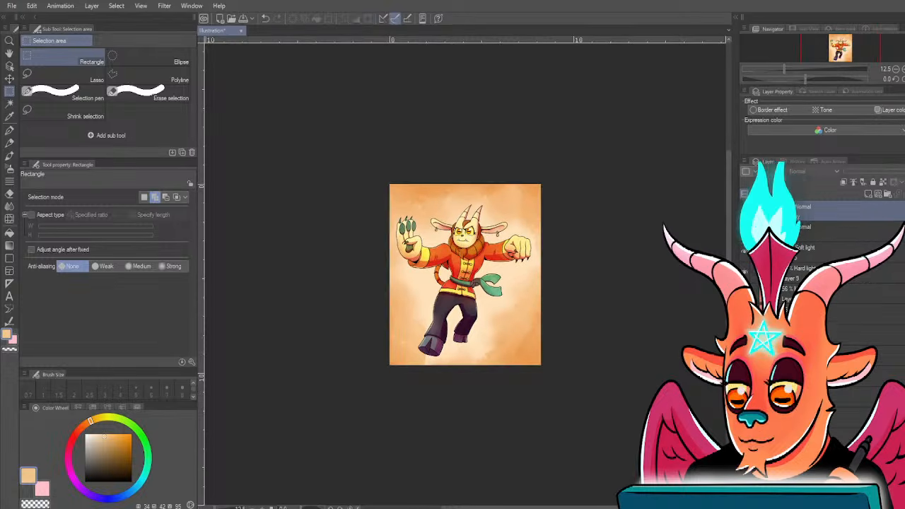
- On the background layer, try a brown Rough wash shadow stroke beside the front hoof at brush size 170
left_click(845, 436)
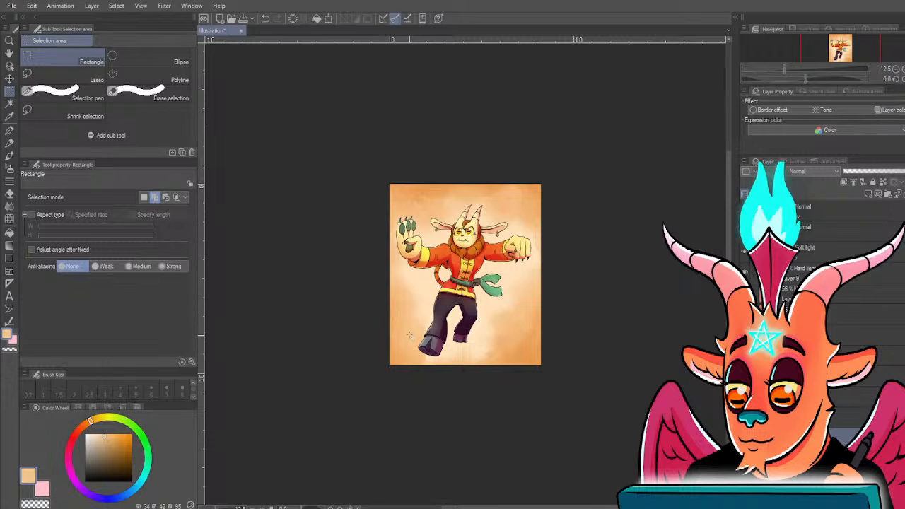
scroll(409, 335, "up", 5)
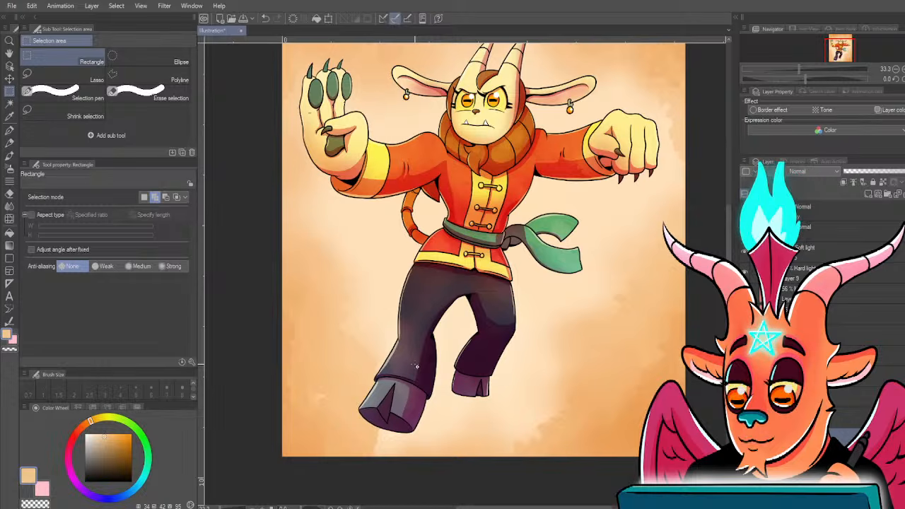
key("b")
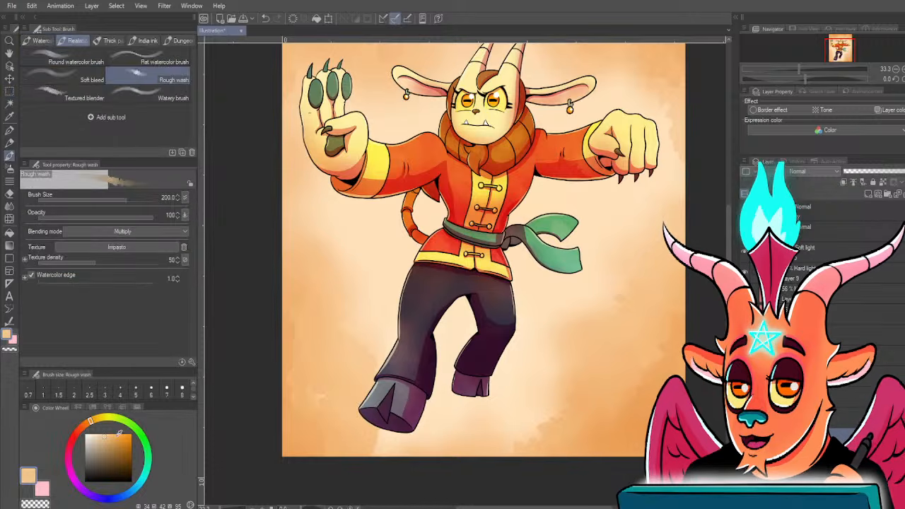
left_click(120, 445)
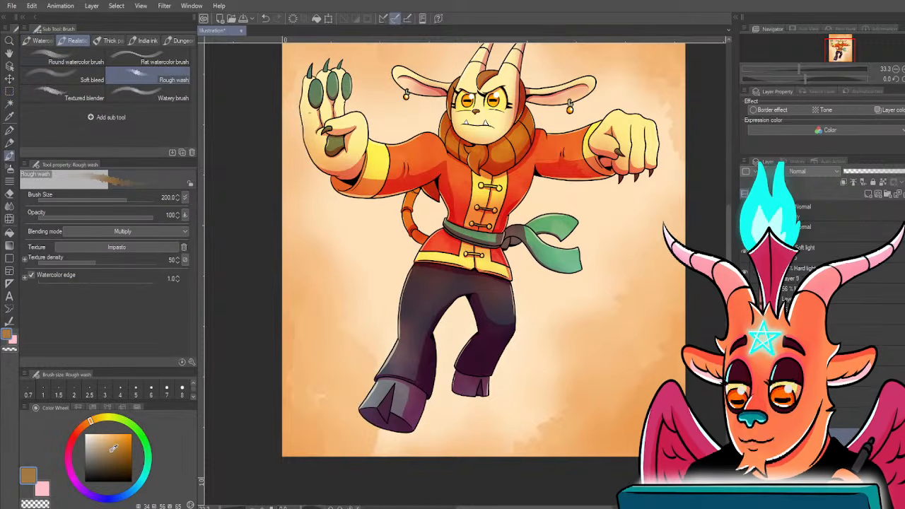
key("bracketleft")
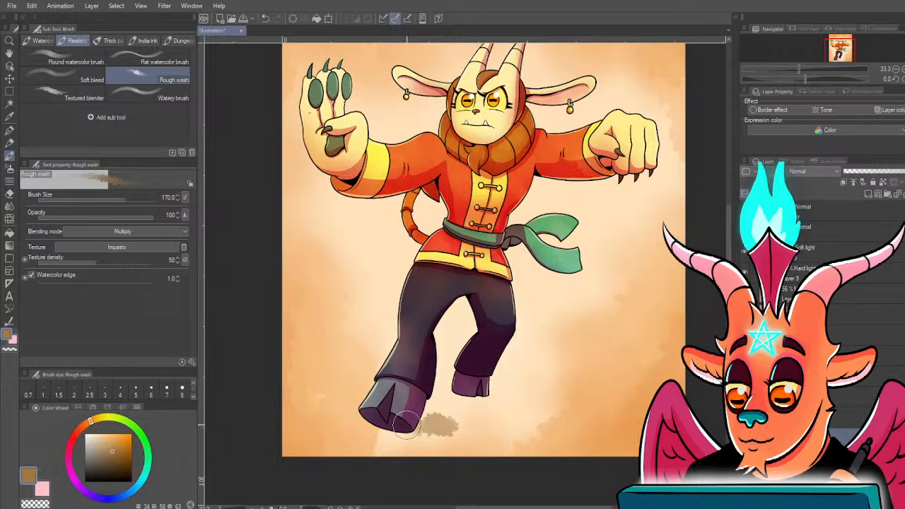
left_click_drag(415, 428, 458, 423)
key("ctrl+z")
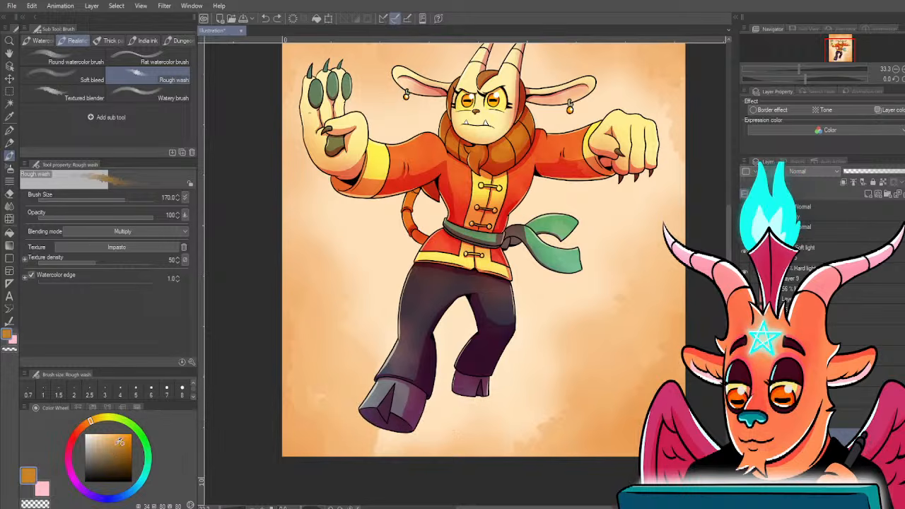
- Paint an orange-tan ground shadow strip beneath the hooves with Rough wash, using brush sizes 170 and 120
left_click(121, 440)
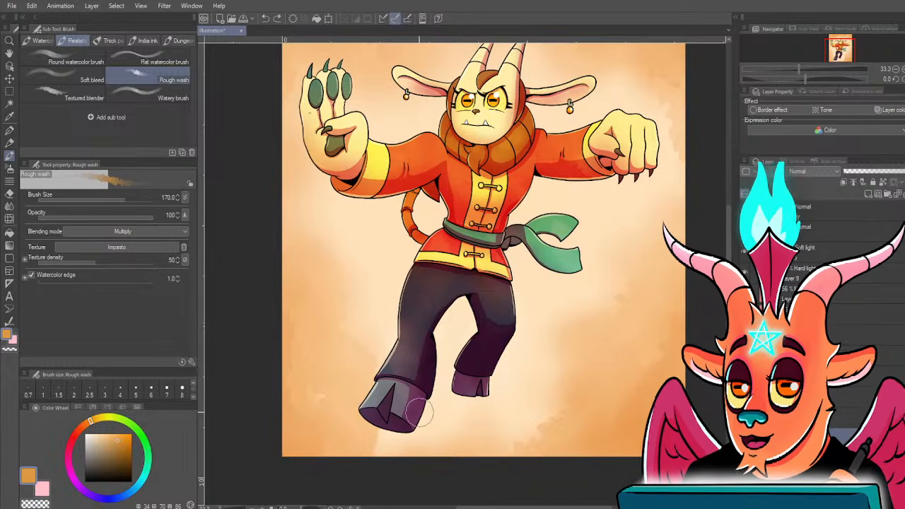
mouse_move(417, 420)
left_mouse_down()
mouse_move(464, 397)
mouse_move(413, 422)
mouse_move(476, 401)
mouse_move(426, 414)
mouse_move(485, 409)
mouse_move(426, 415)
mouse_move(525, 415)
left_mouse_up()
key("[")
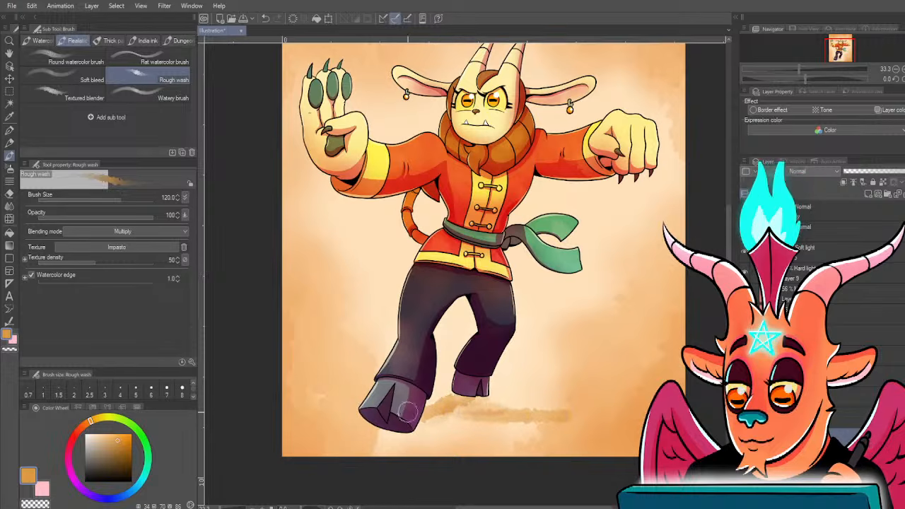
left_click_drag(420, 414, 563, 415)
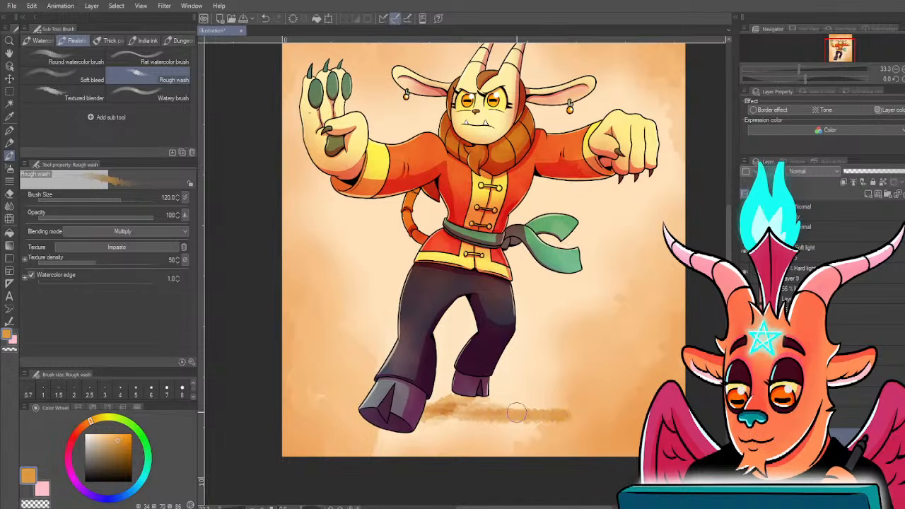
key("]")
key("]")
left_click_drag(419, 413, 570, 418)
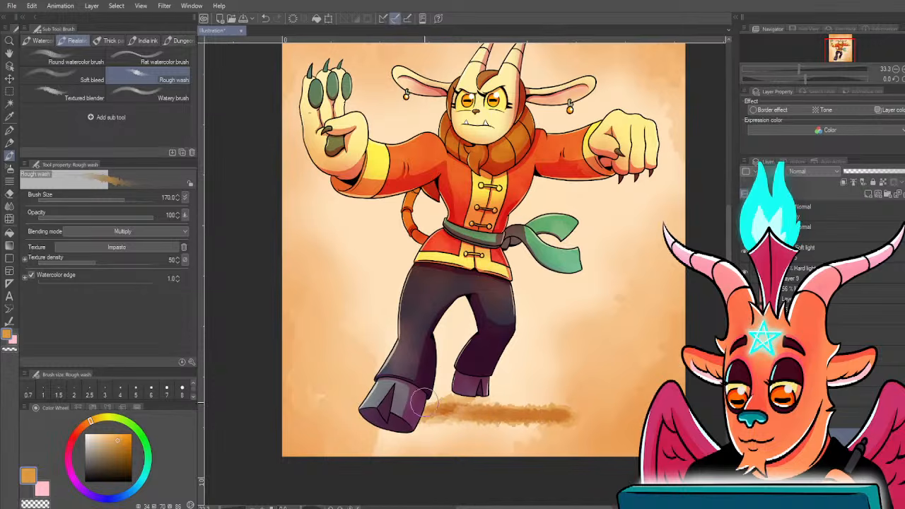
- Soften the ground shadow strip into the background with the Blend tool at size 150
key("j")
mouse_move(478, 422)
left_mouse_down()
mouse_move(451, 402)
mouse_move(538, 414)
mouse_move(536, 402)
mouse_move(578, 407)
mouse_move(510, 431)
left_mouse_up()
mouse_move(490, 398)
left_mouse_down()
mouse_move(440, 395)
mouse_move(465, 401)
left_mouse_up()
mouse_move(521, 423)
left_mouse_down()
mouse_move(557, 425)
mouse_move(491, 425)
mouse_move(594, 434)
mouse_move(440, 414)
mouse_move(449, 404)
mouse_move(381, 428)
mouse_move(418, 437)
mouse_move(448, 416)
mouse_move(422, 424)
mouse_move(464, 389)
mouse_move(403, 425)
mouse_move(547, 413)
left_mouse_up()
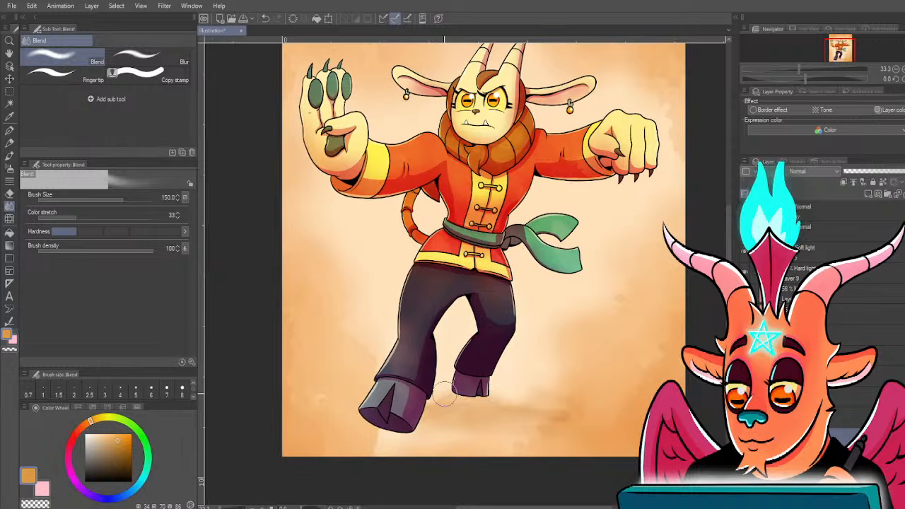
- Extend the orange-tan shadow under the front hoof and smooth it with the Blend tool at sizes 150 and 100
key("p")
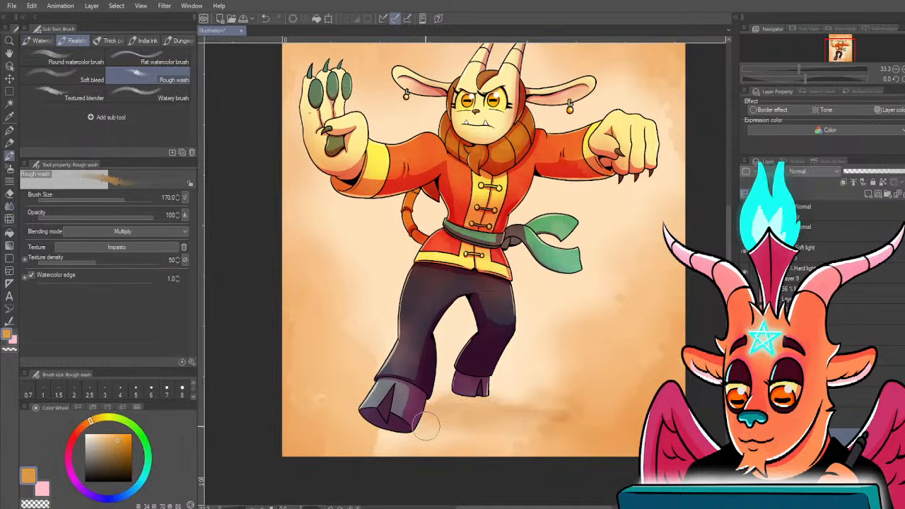
key("b")
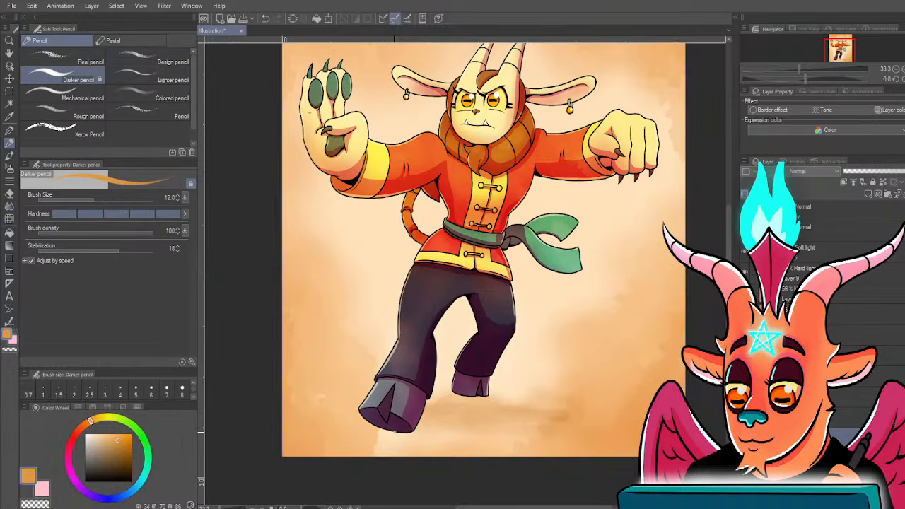
left_click_drag(394, 428, 433, 428)
mouse_move(369, 440)
left_mouse_down()
mouse_move(364, 433)
mouse_move(431, 432)
mouse_move(443, 418)
mouse_move(386, 433)
mouse_move(396, 431)
left_mouse_up()
key("j")
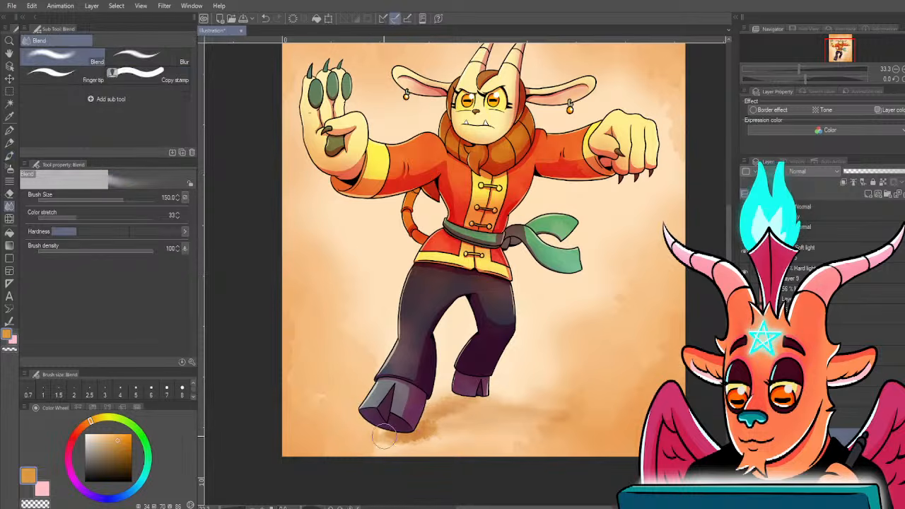
mouse_move(431, 413)
left_mouse_down()
mouse_move(471, 406)
mouse_move(388, 447)
mouse_move(458, 393)
mouse_move(396, 416)
mouse_move(452, 395)
mouse_move(434, 407)
left_mouse_up()
mouse_move(425, 439)
left_mouse_down()
mouse_move(398, 424)
mouse_move(386, 431)
mouse_move(398, 445)
mouse_move(437, 440)
mouse_move(395, 442)
mouse_move(405, 427)
mouse_move(377, 429)
mouse_move(374, 440)
mouse_move(431, 433)
mouse_move(372, 426)
mouse_move(406, 436)
mouse_move(427, 419)
left_mouse_up()
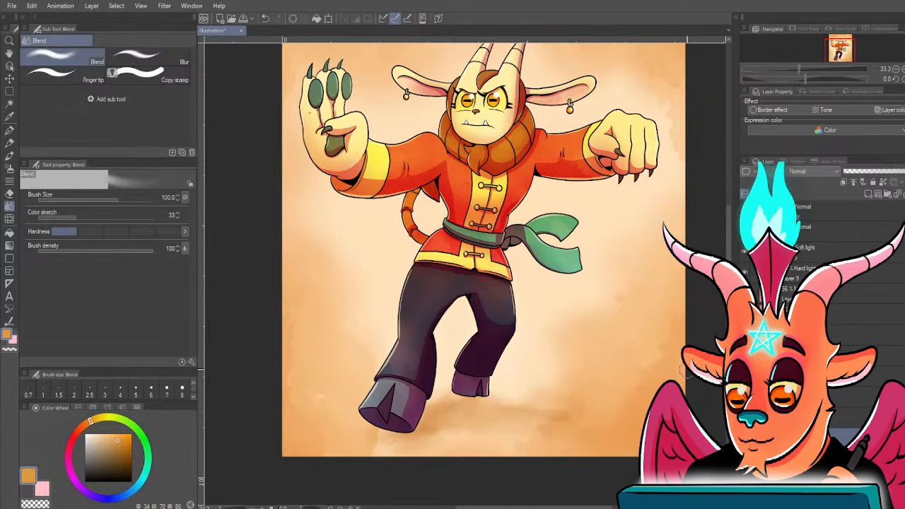
- On a new top layer, mark the character's hip, knee and hoof joints in red with the Darker pencil at size 20
left_click(855, 206)
left_click(869, 194)
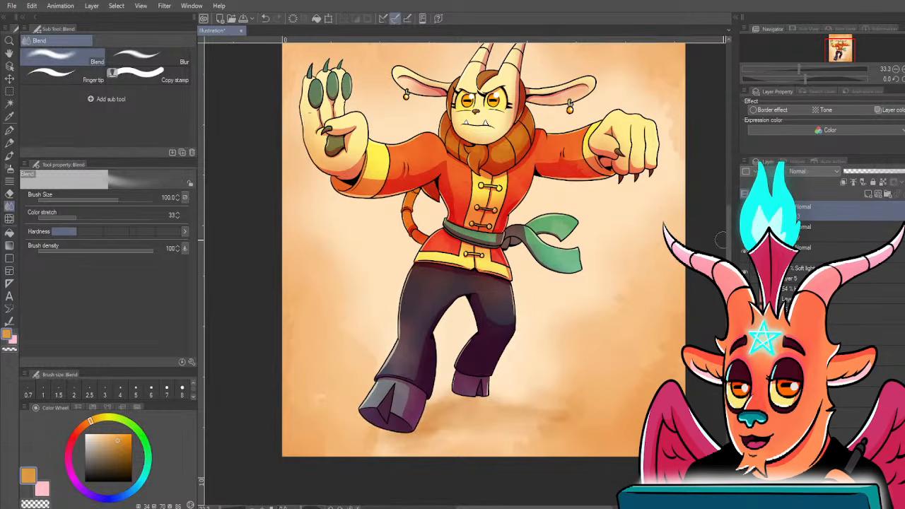
key("p")
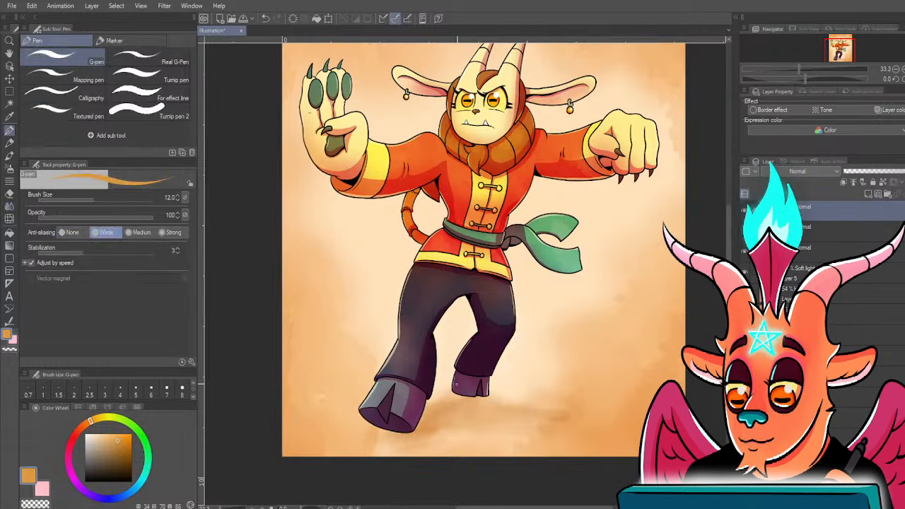
left_click(75, 435)
left_click(124, 434)
key("p")
key("bracketright")
key("bracketright")
key("bracketright")
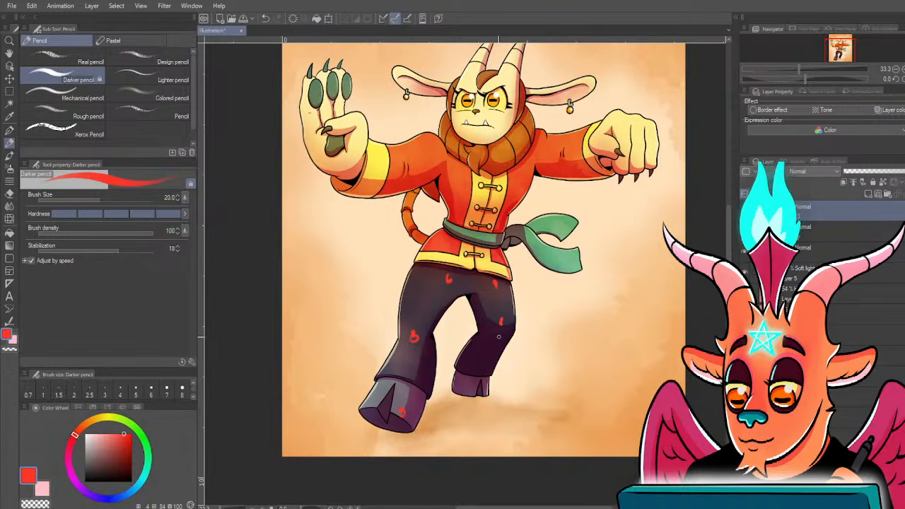
- Connect the red joint marks with construction lines along both legs and hide the sketch layer
mouse_move(489, 365)
left_mouse_down()
mouse_move(491, 372)
mouse_move(457, 361)
left_mouse_up()
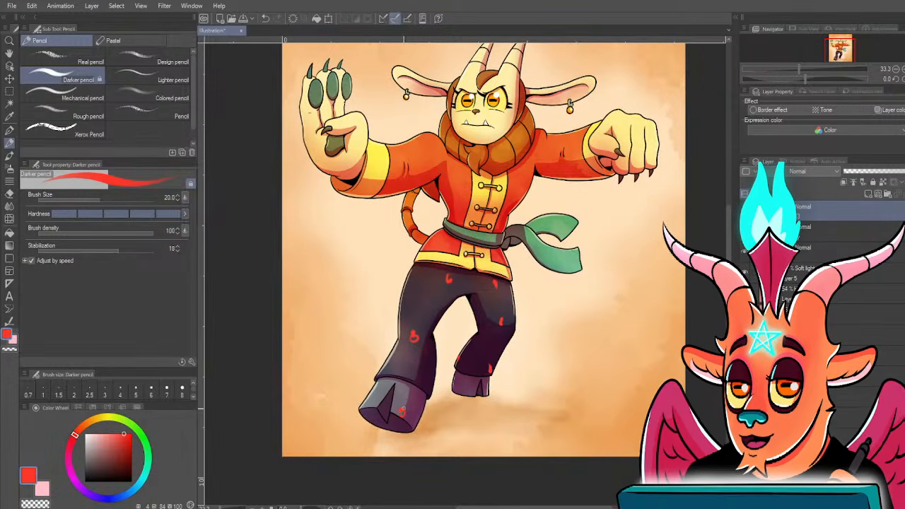
left_click_drag(401, 411, 415, 338)
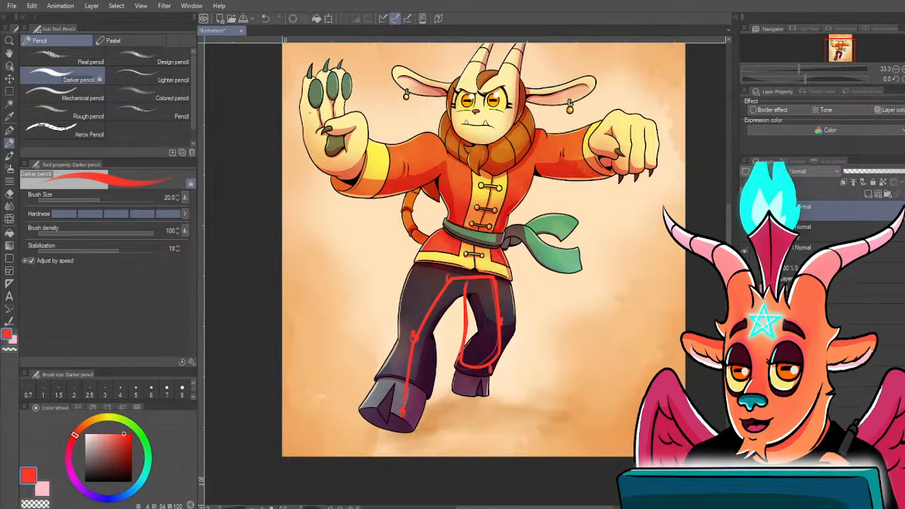
left_click(743, 209)
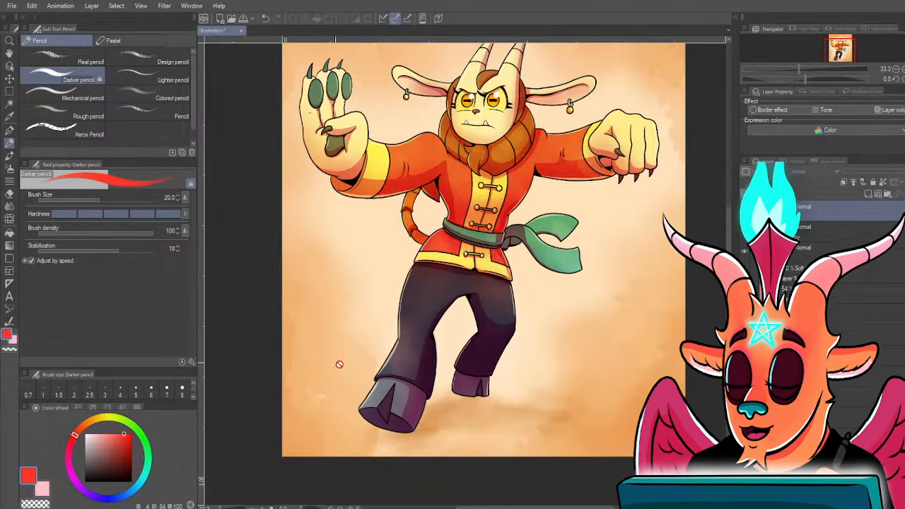
- Sign the artwork with the artist's full name in black near the canvas's lower-right corner, using the G-pen at size 12
left_click_drag(362, 341, 366, 398)
scroll(363, 396, "down", 1)
left_click_drag(322, 370, 309, 333)
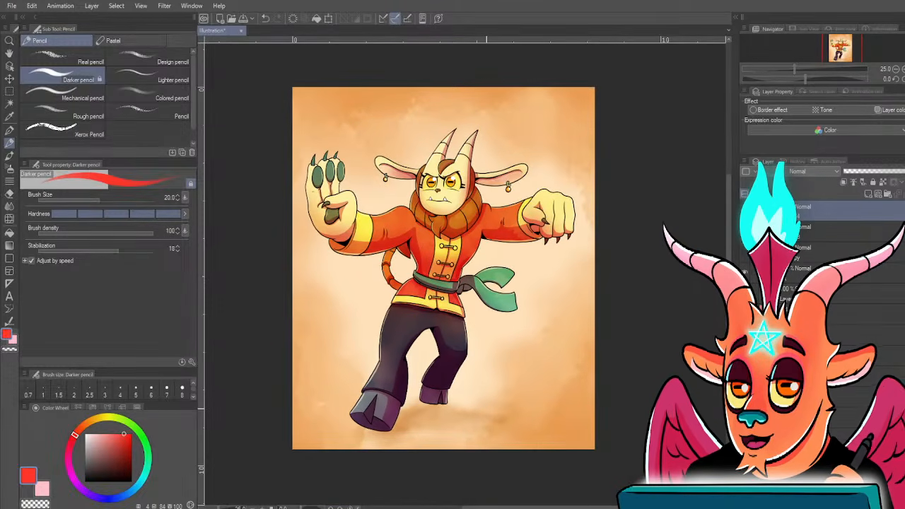
scroll(391, 351, "up", 2)
scroll(382, 357, "down", 1)
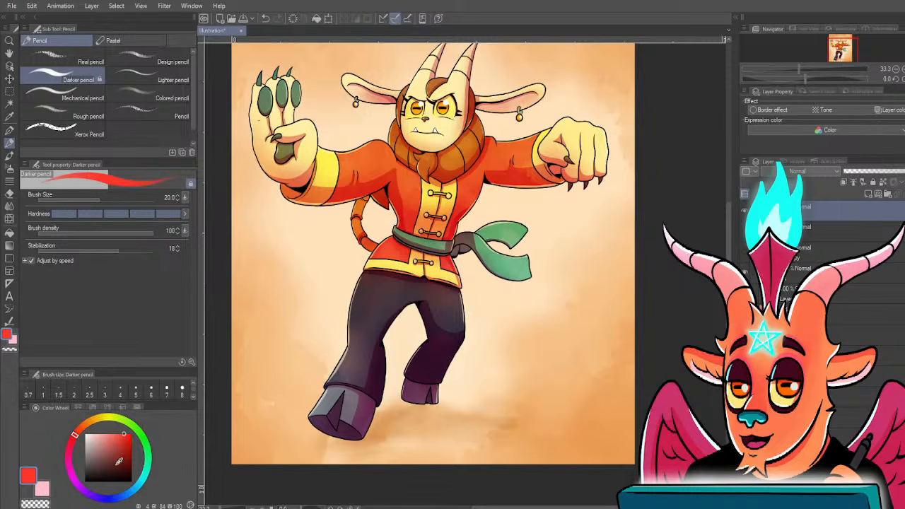
left_click_drag(119, 461, 169, 488)
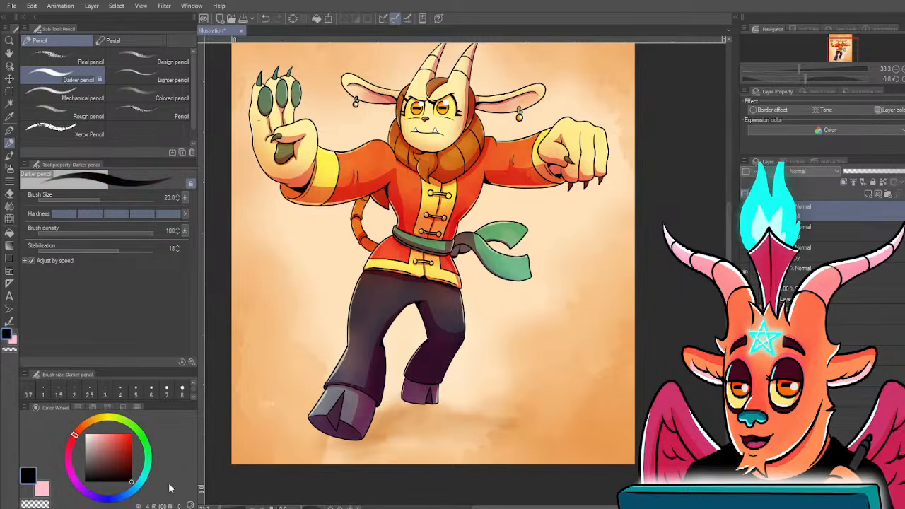
key("p")
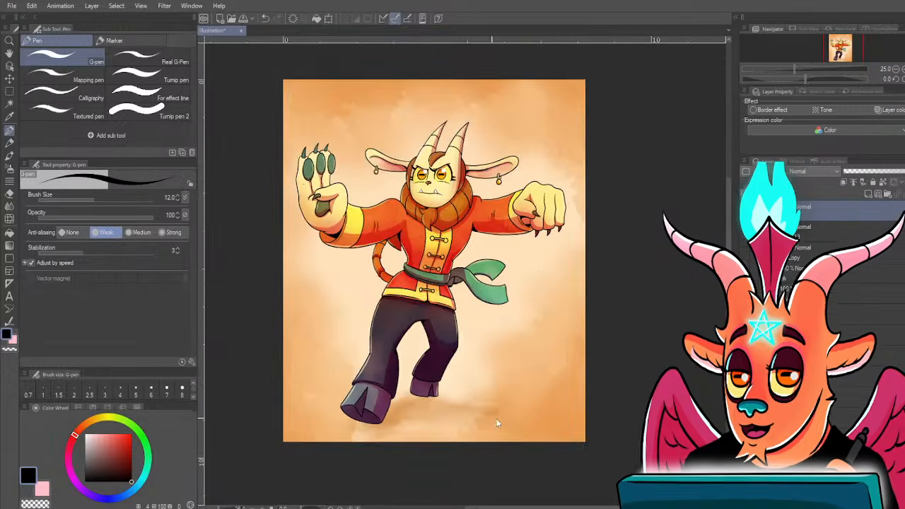
scroll(495, 371, "up", 2)
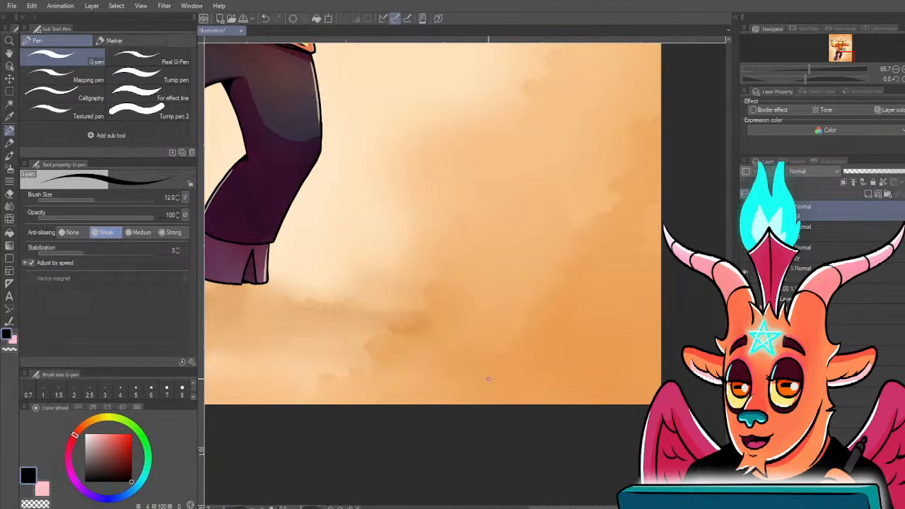
left_click_drag(486, 365, 485, 344)
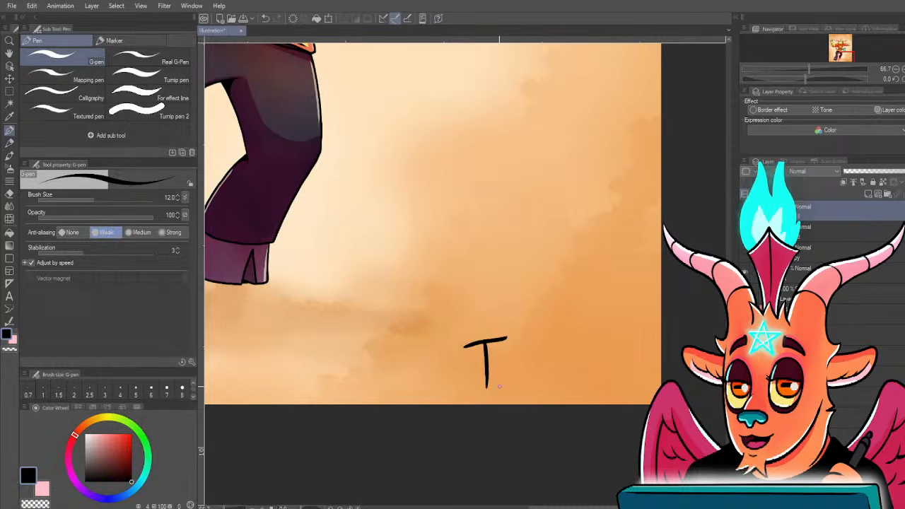
left_click_drag(489, 374, 539, 383)
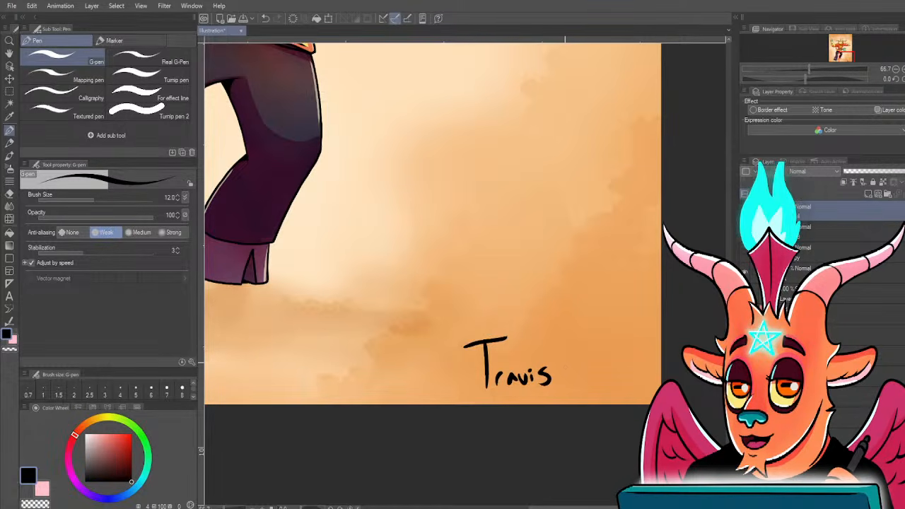
mouse_move(562, 386)
left_mouse_down()
mouse_move(562, 343)
mouse_move(573, 342)
mouse_move(577, 376)
mouse_move(596, 382)
mouse_move(613, 362)
mouse_move(635, 363)
left_mouse_up()
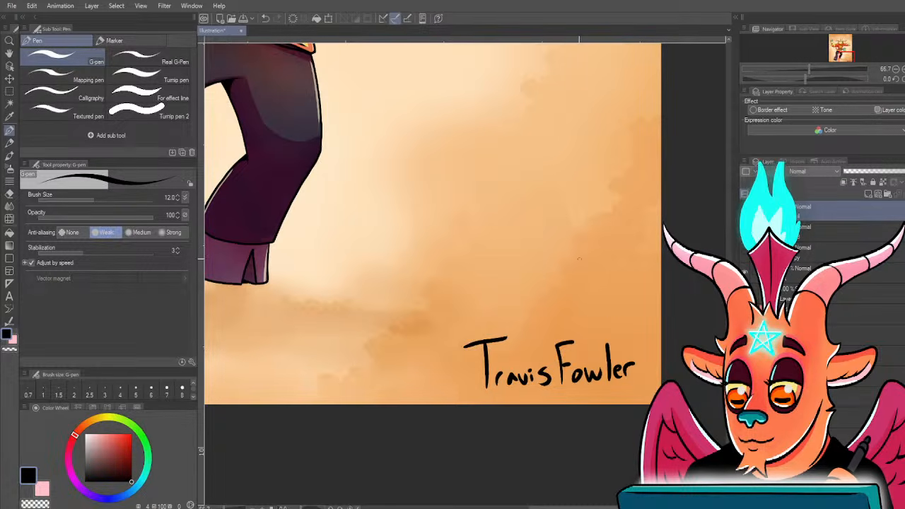
- Select the signature strokes and recolor them dark brown, based on the orange sampled from the background, and clear the selection
key("ctrl+a")
key("i")
left_click(428, 347)
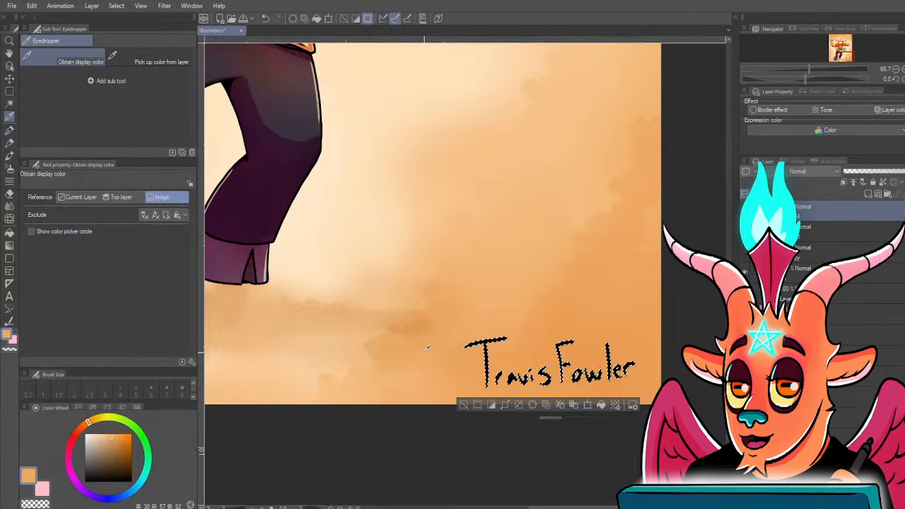
left_click(126, 466)
left_click(119, 469)
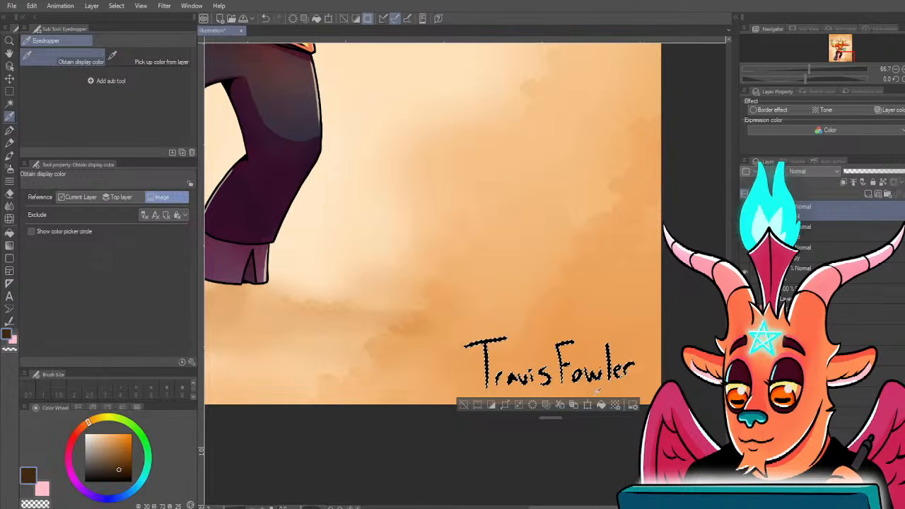
key("ctrl+d")
scroll(301, 326, "down", 5)
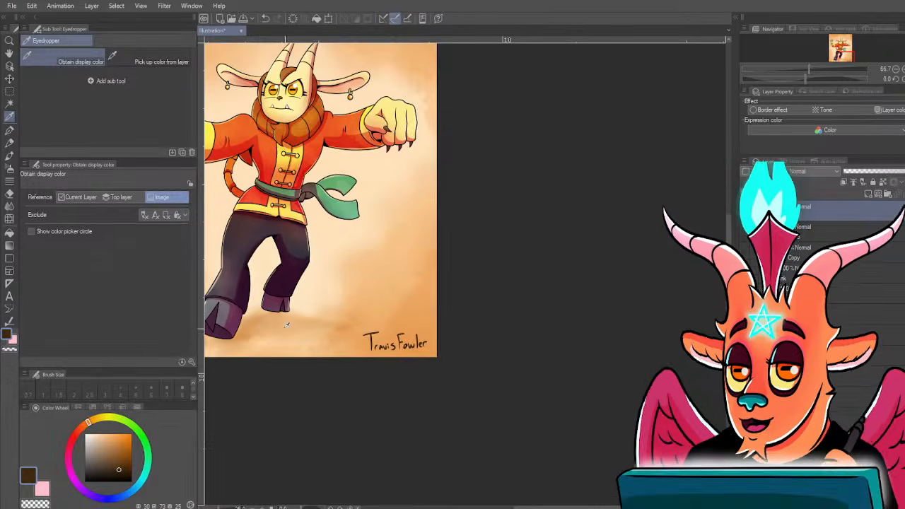
left_click_drag(217, 294, 342, 367)
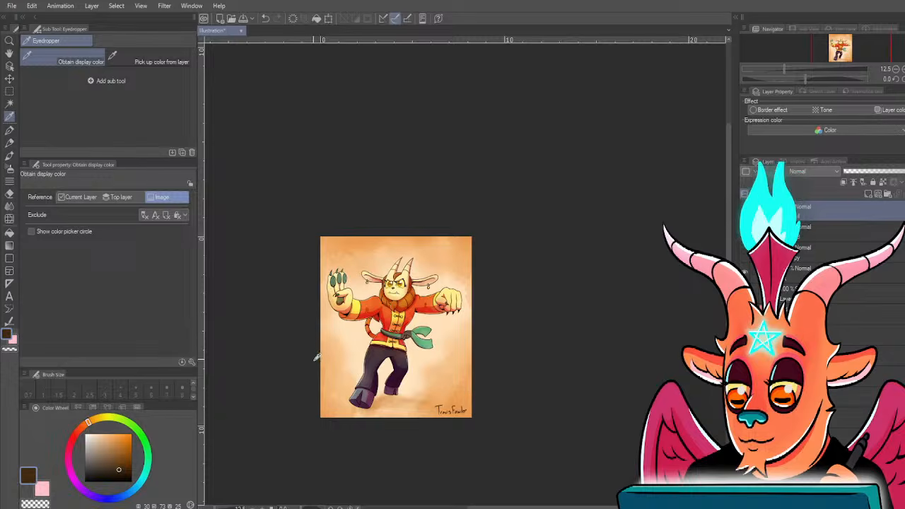
scroll(316, 357, "up", 2)
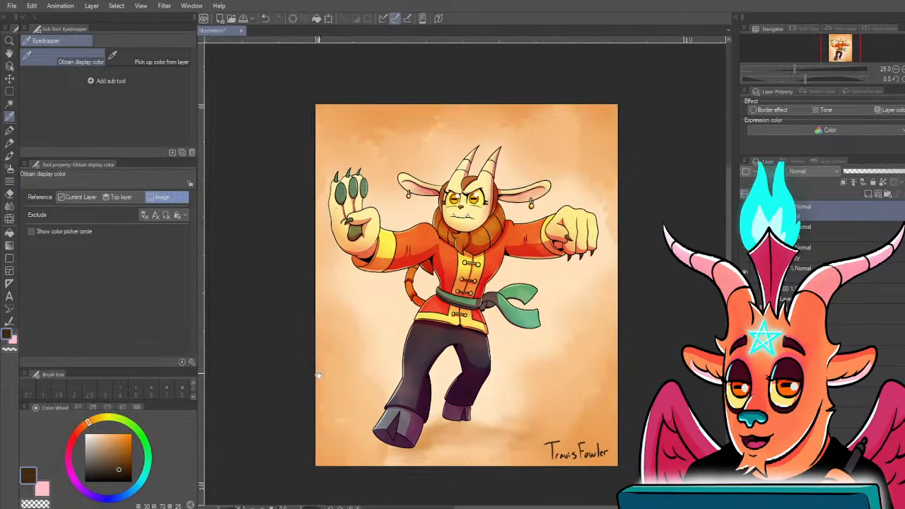
left_click_drag(289, 341, 285, 350)
left_click_drag(342, 334, 343, 351)
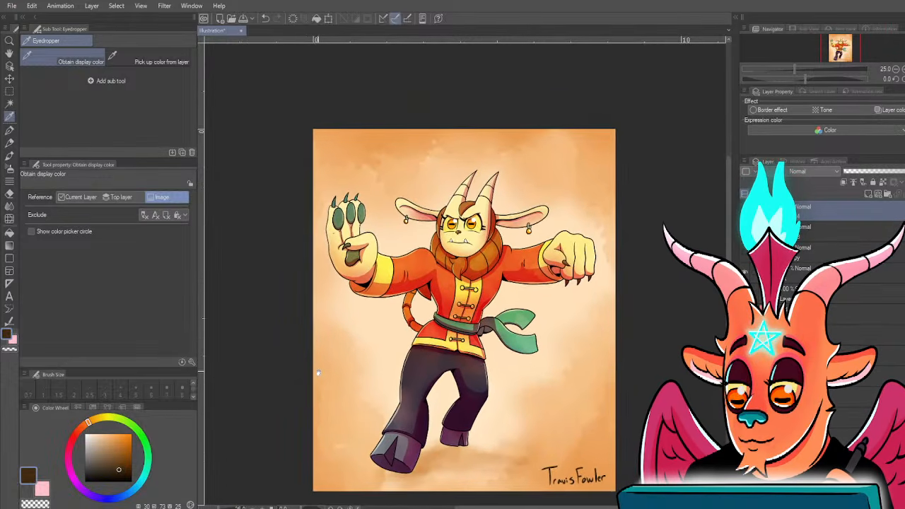
left_click_drag(318, 382, 319, 374)
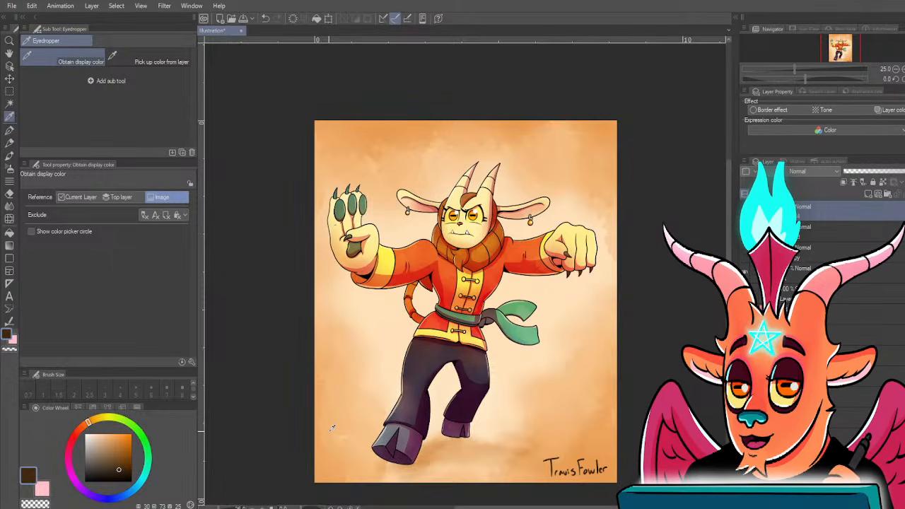